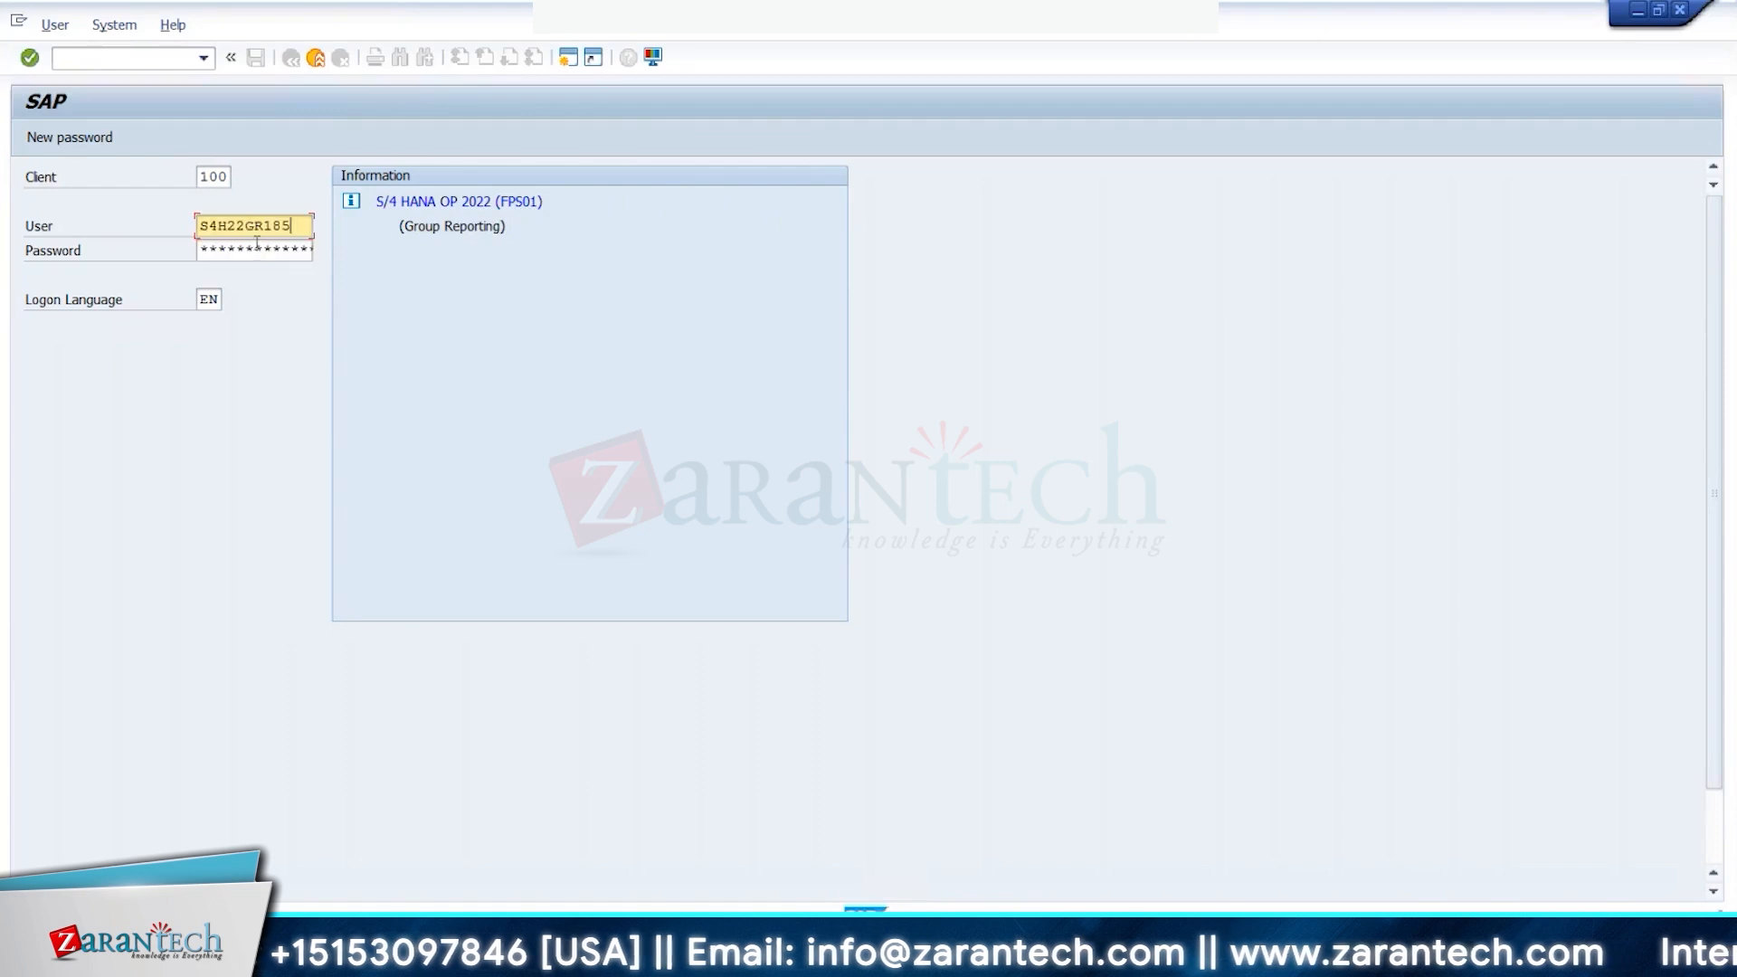
Step: Enter the account password and log on to the SAP system in client 100
left_click(257, 245)
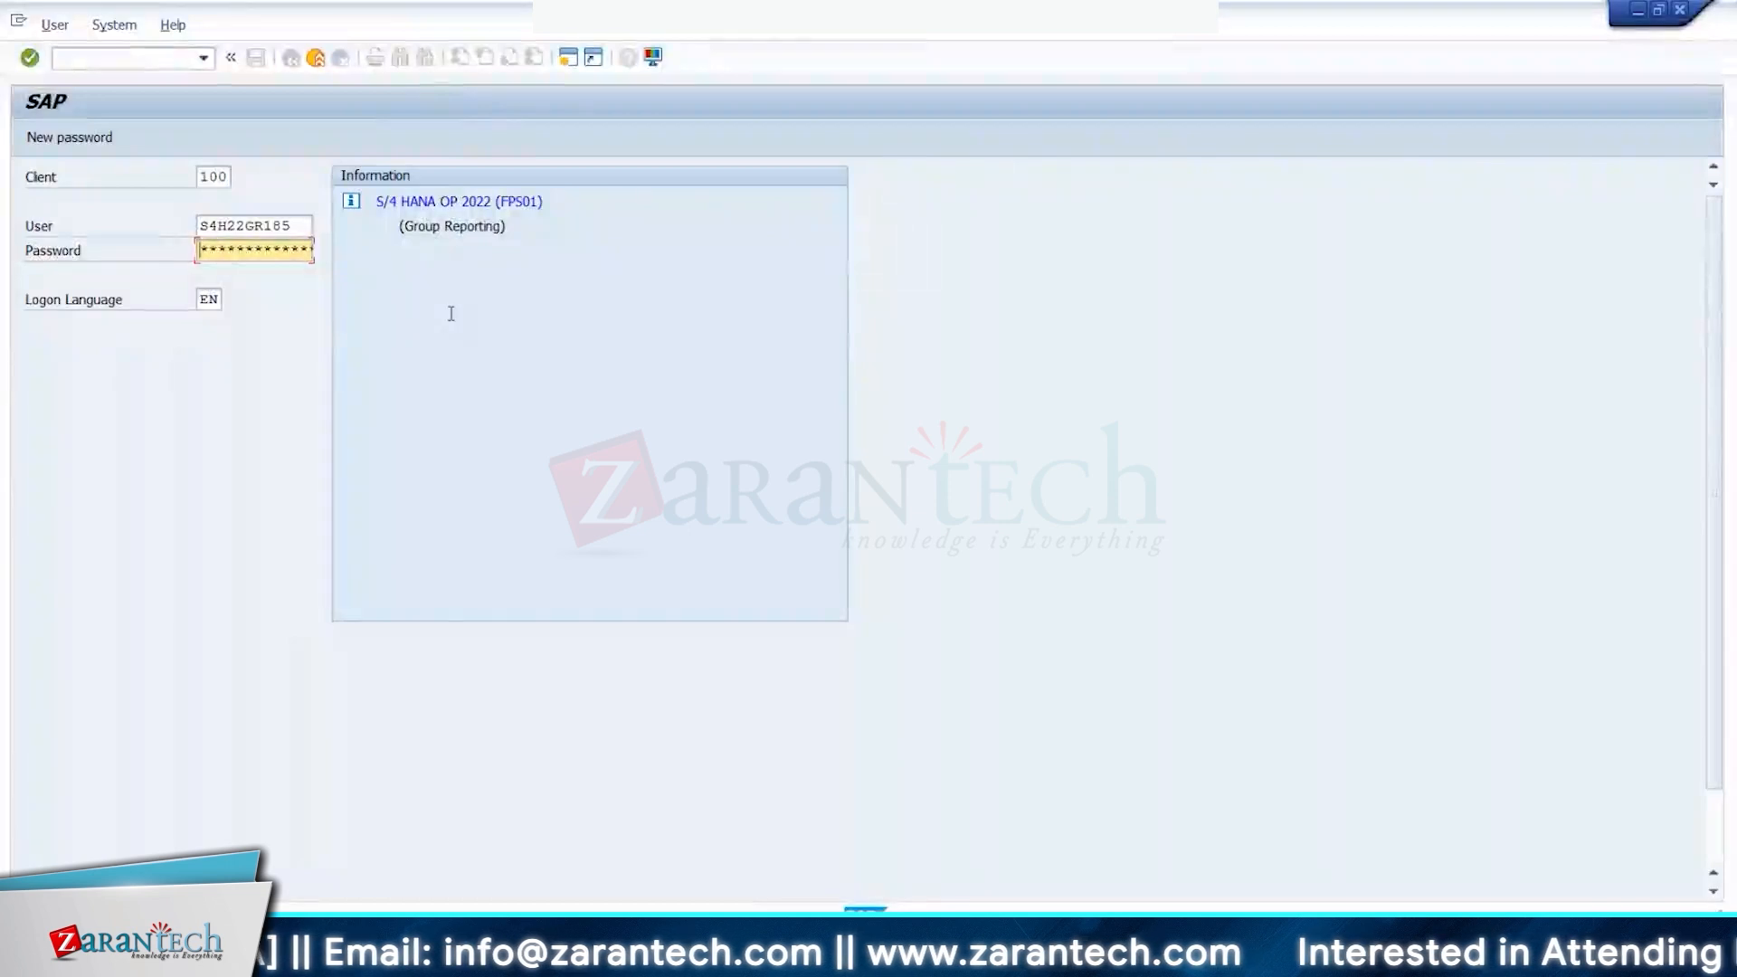
type("******")
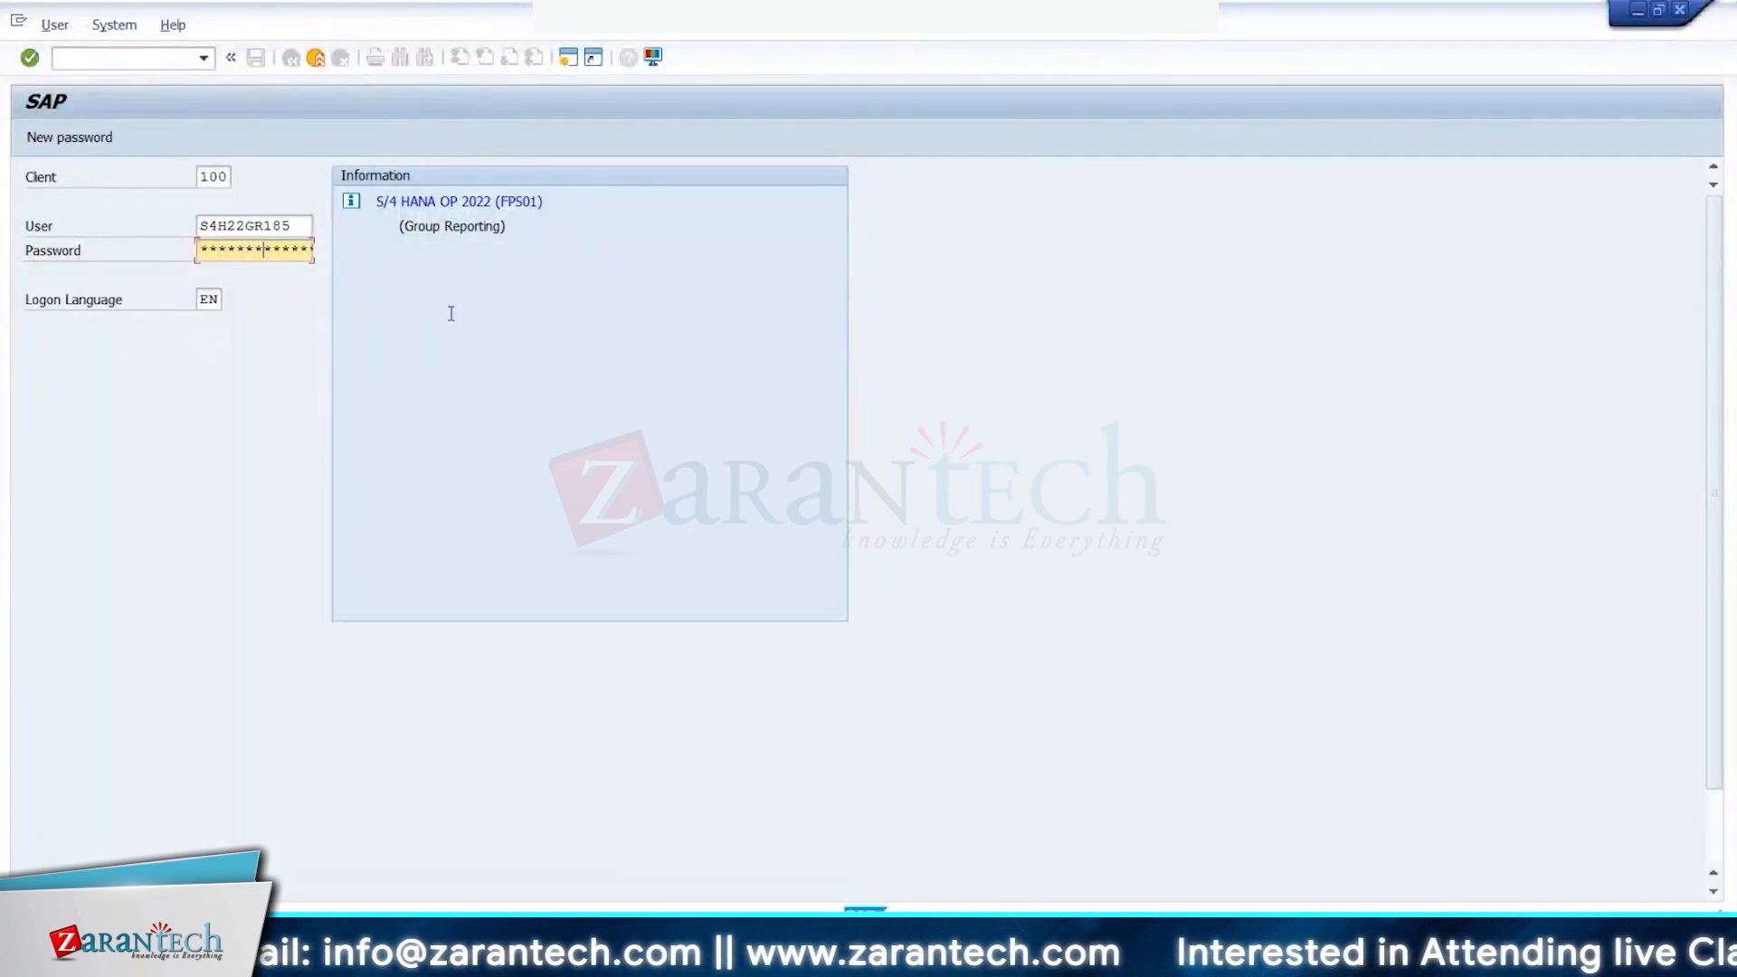
key("Return")
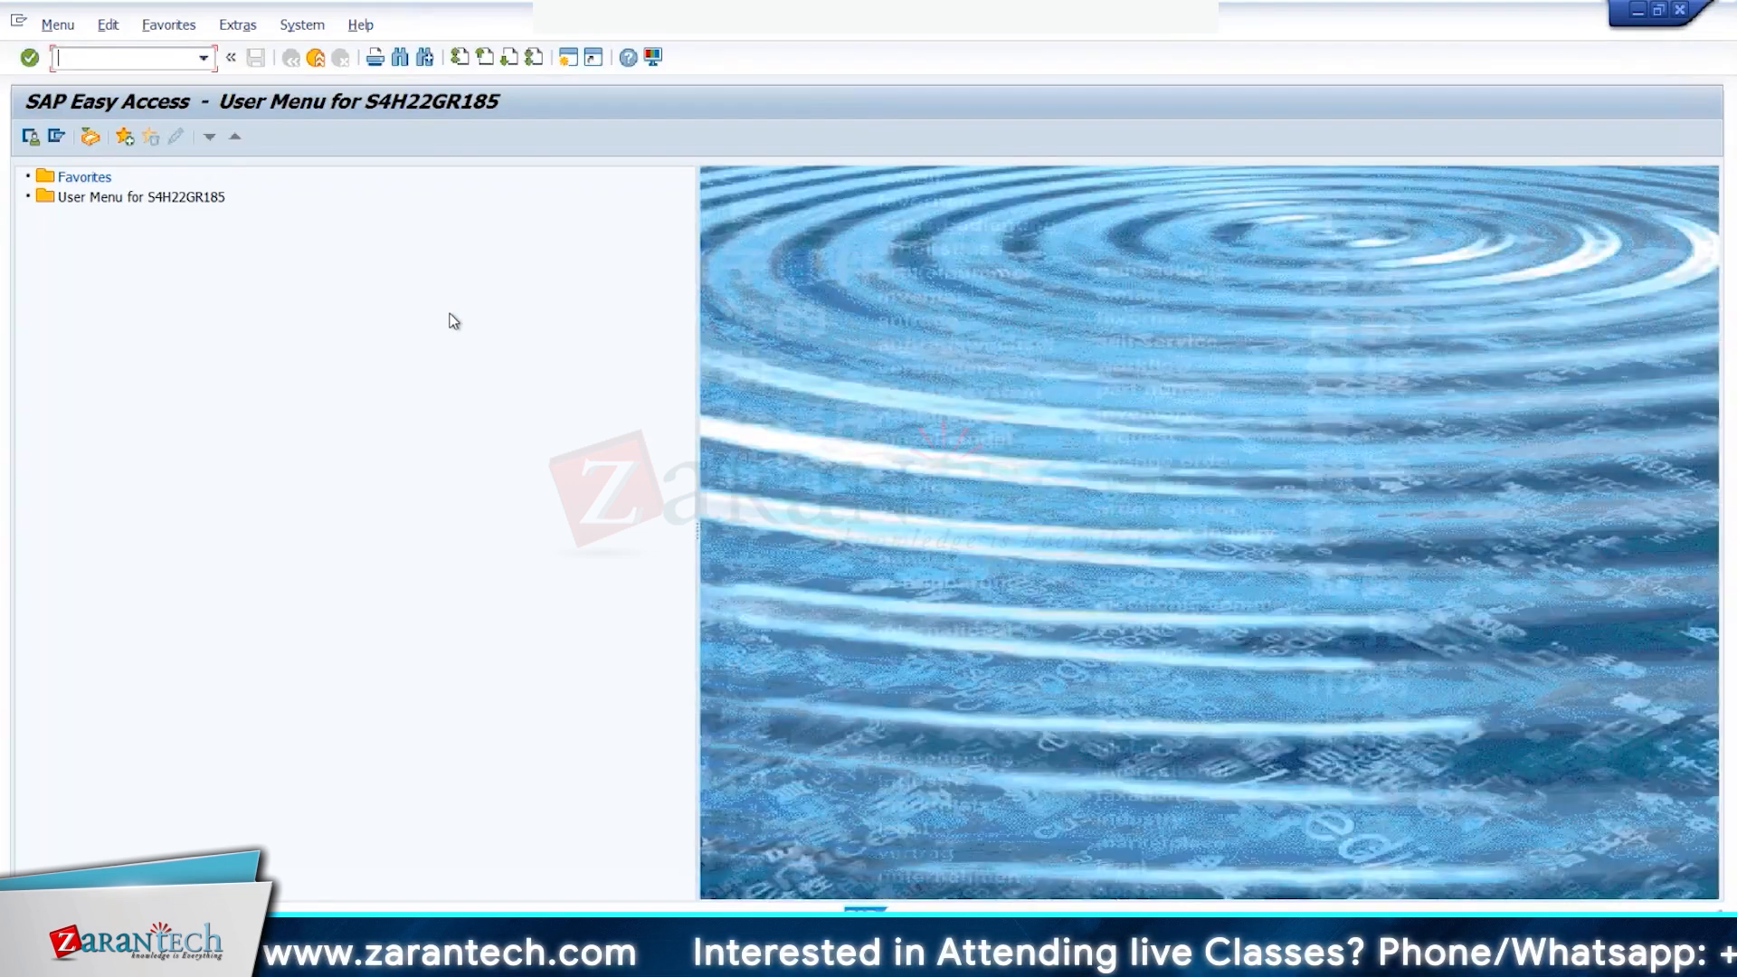
Step: Run transaction spro and display the SAP Reference IMG
type("spro")
key("Return")
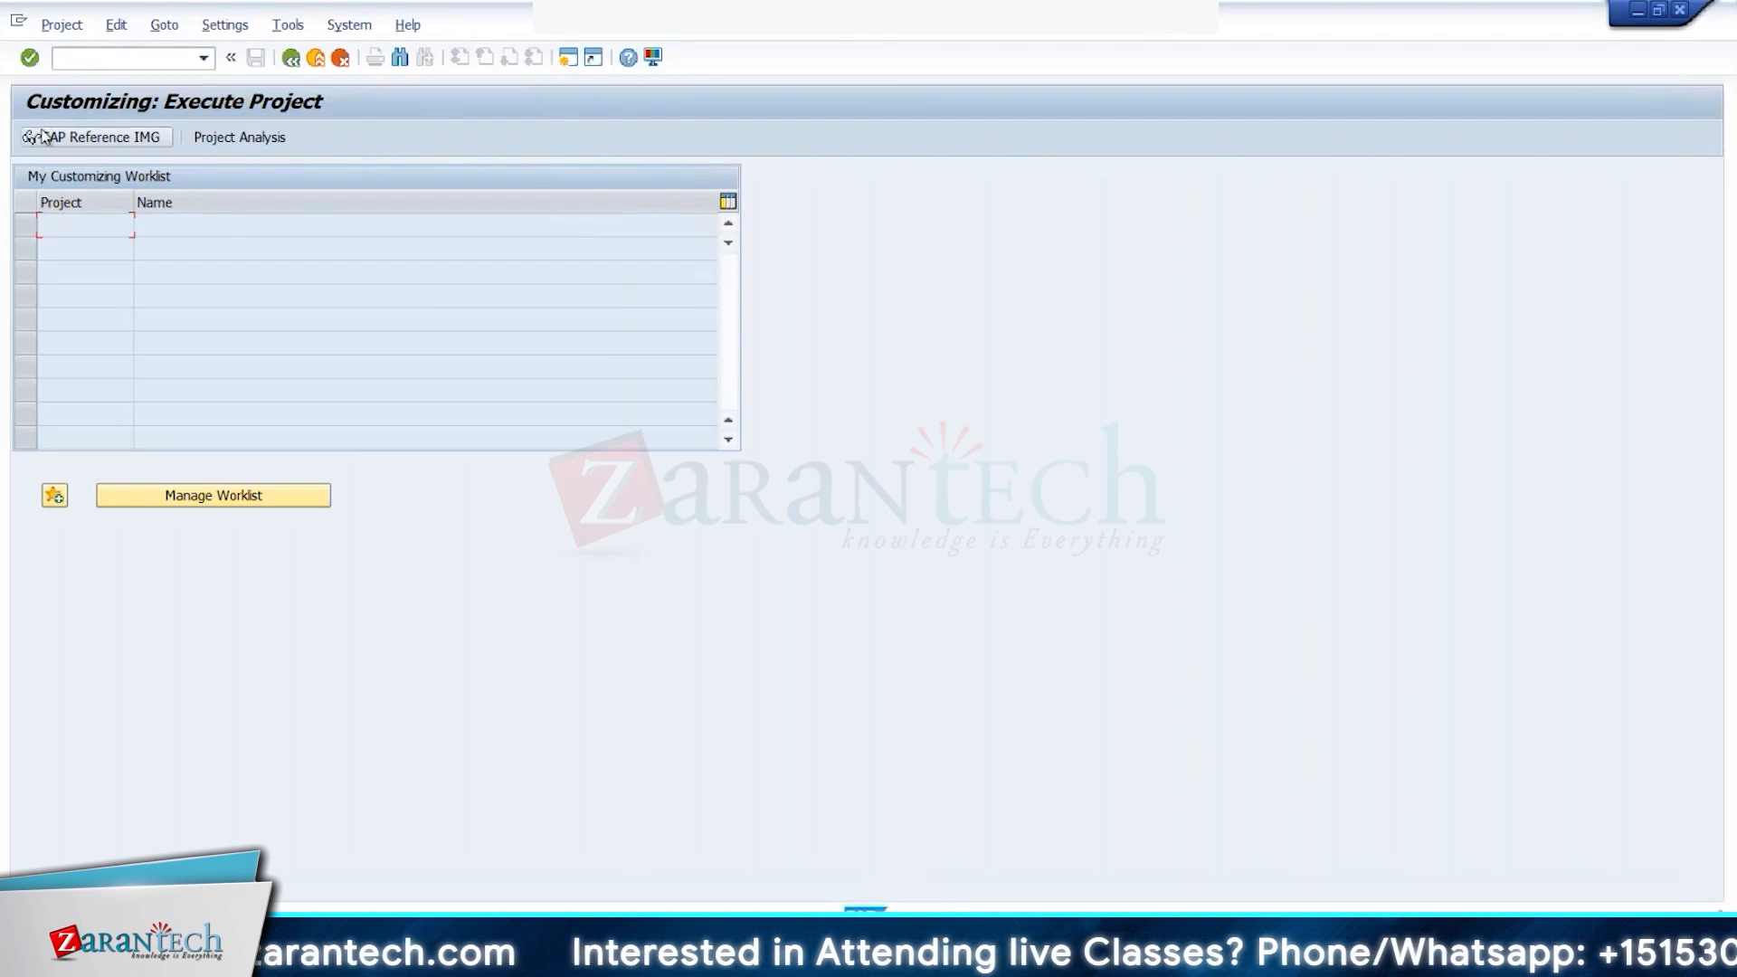
left_click(43, 136)
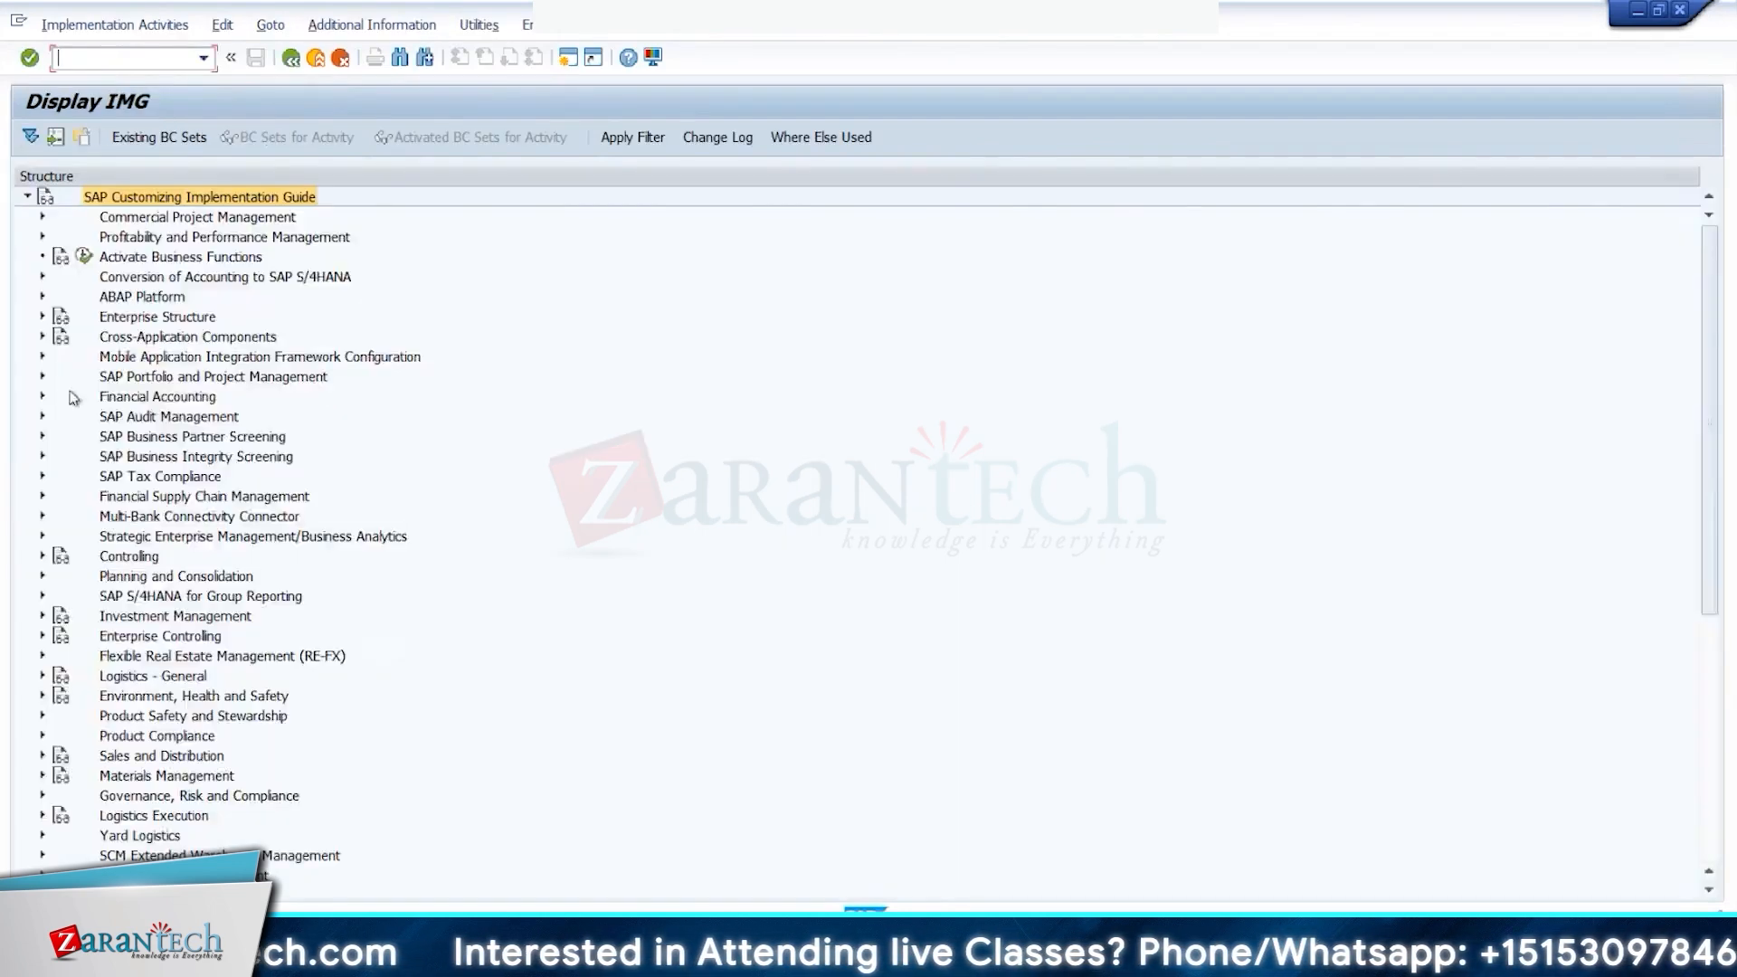
Step: Open the Define Reclassification Methods activity under Reclassification in SAP S/4HANA for Group Reporting
left_click(42, 595)
scroll(134, 634, "down", 3)
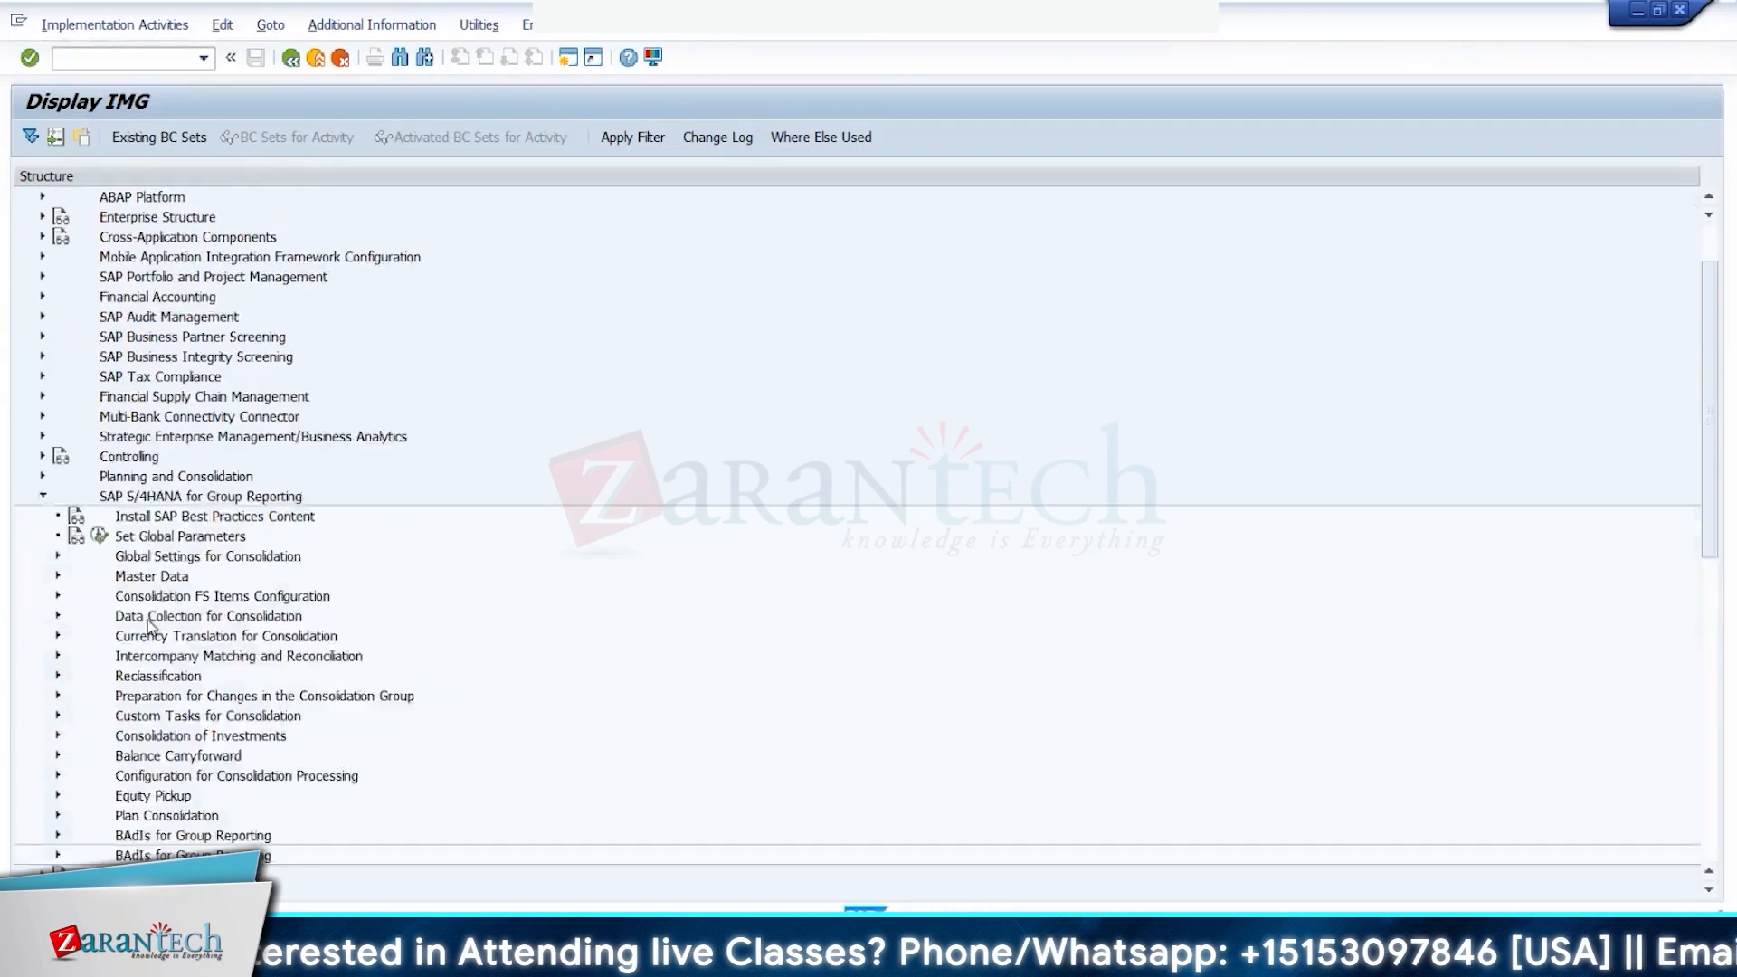
left_click(57, 596)
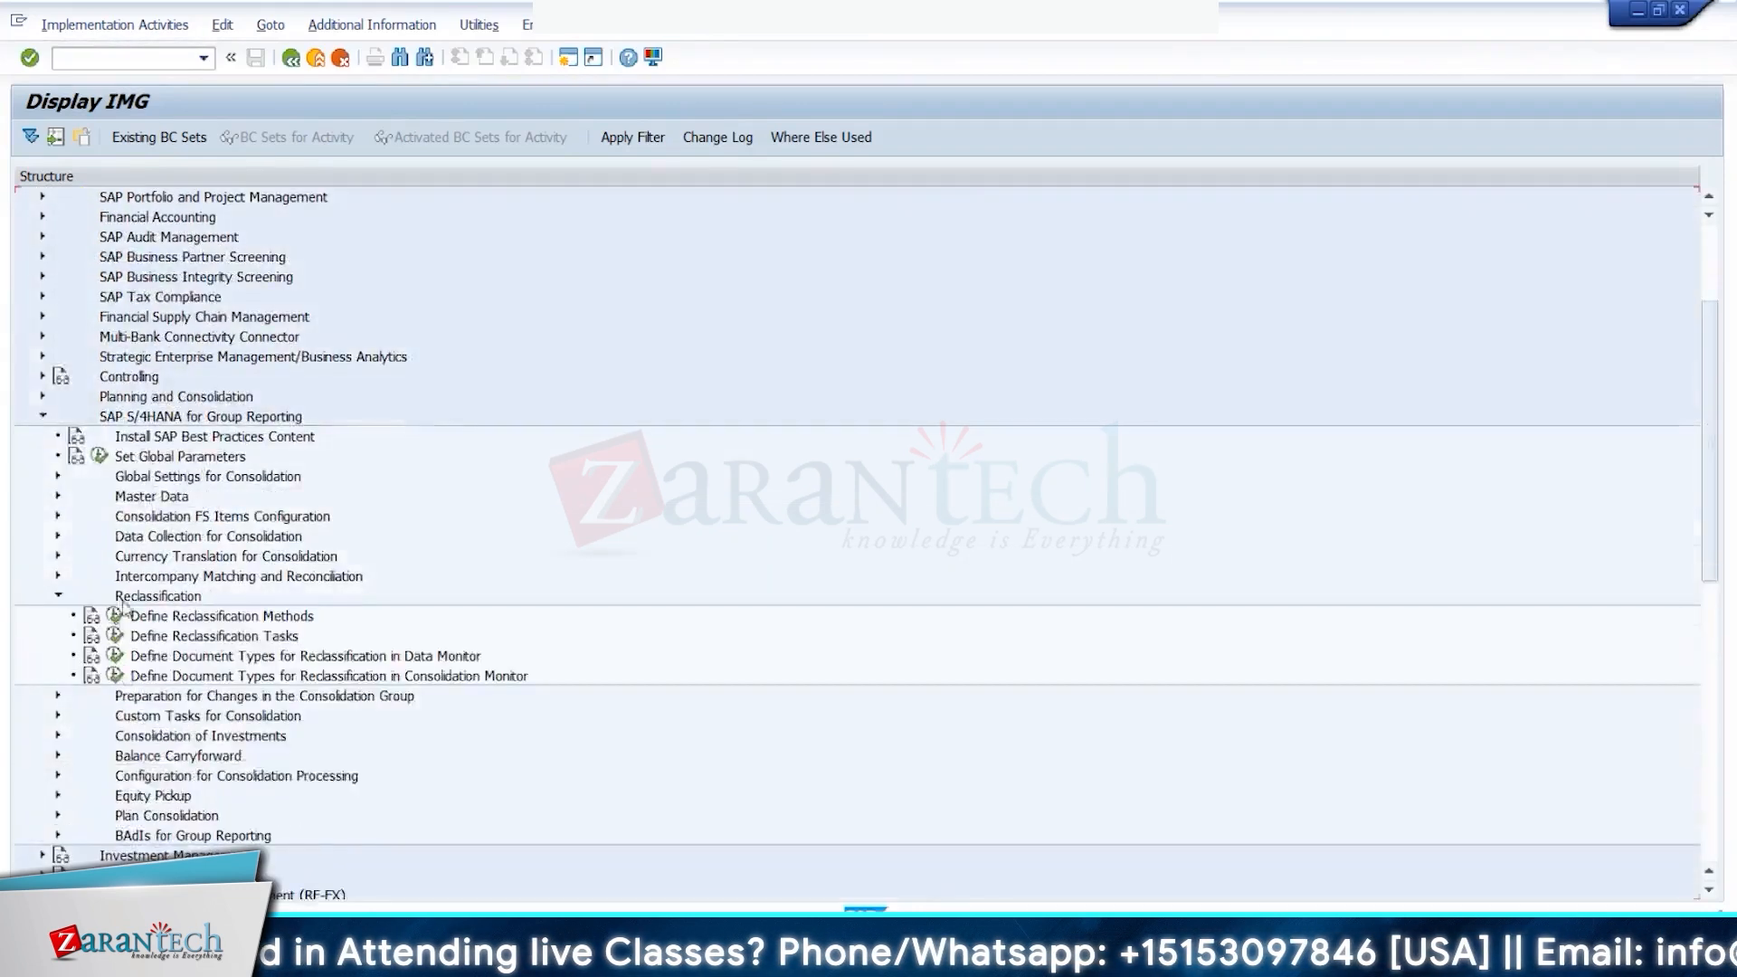
scroll(63, 602, "down", 1)
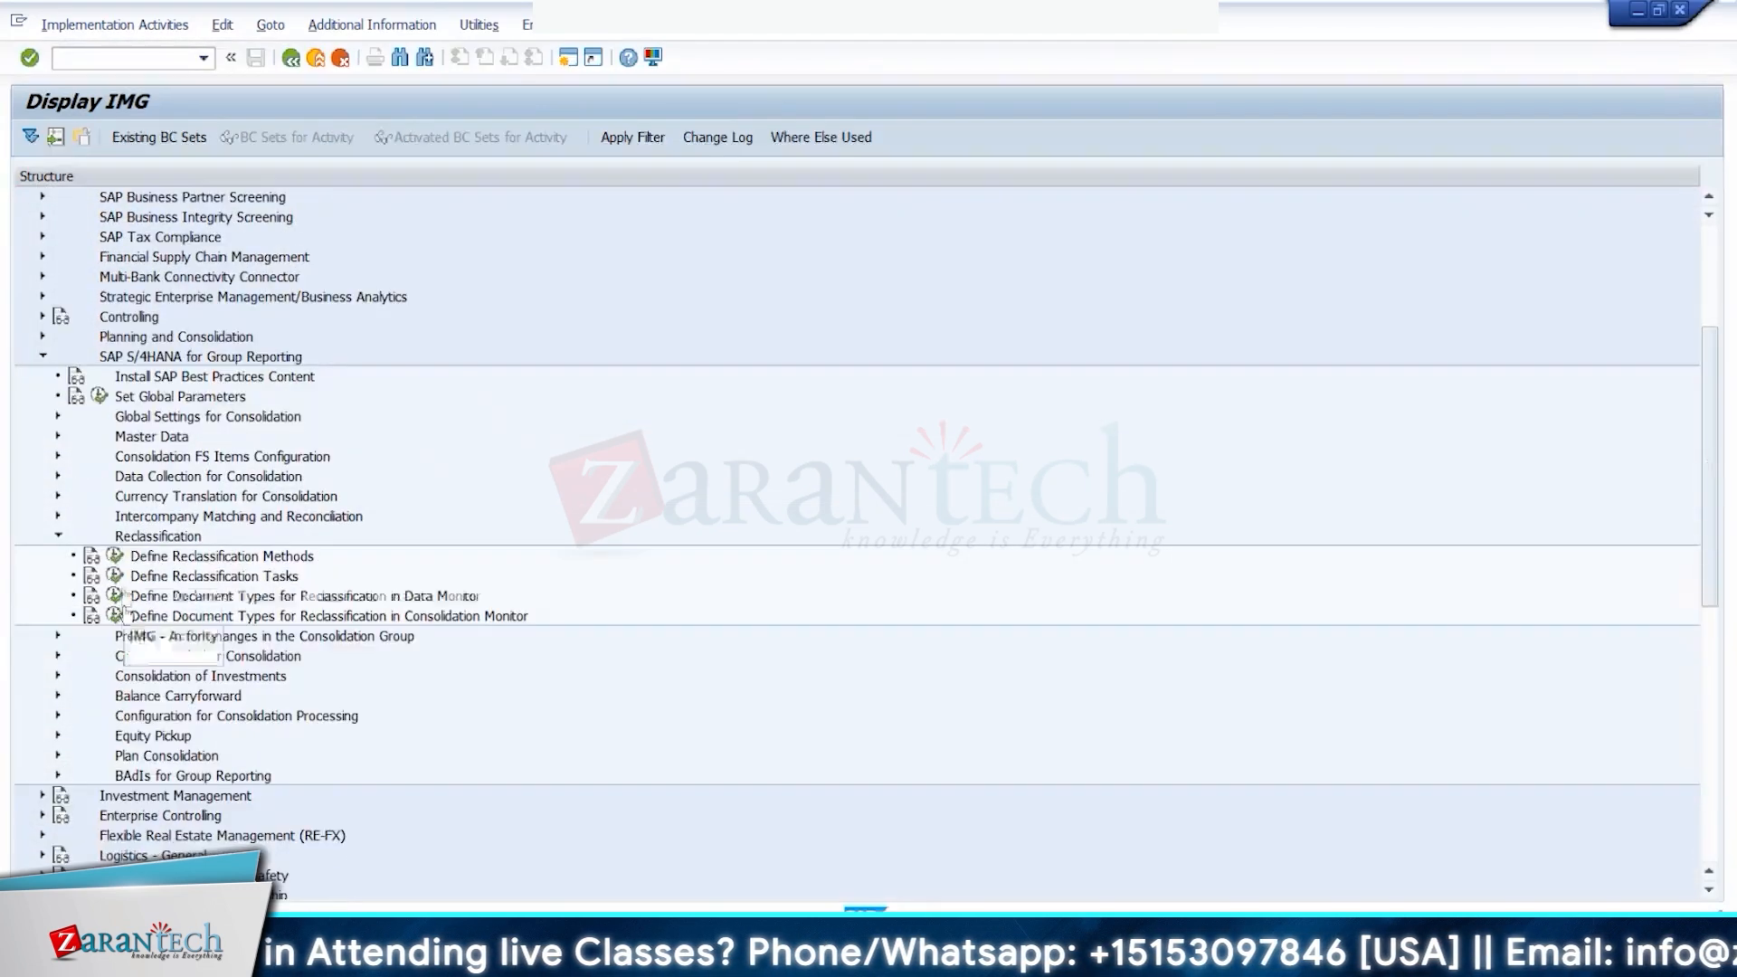
left_click(114, 556)
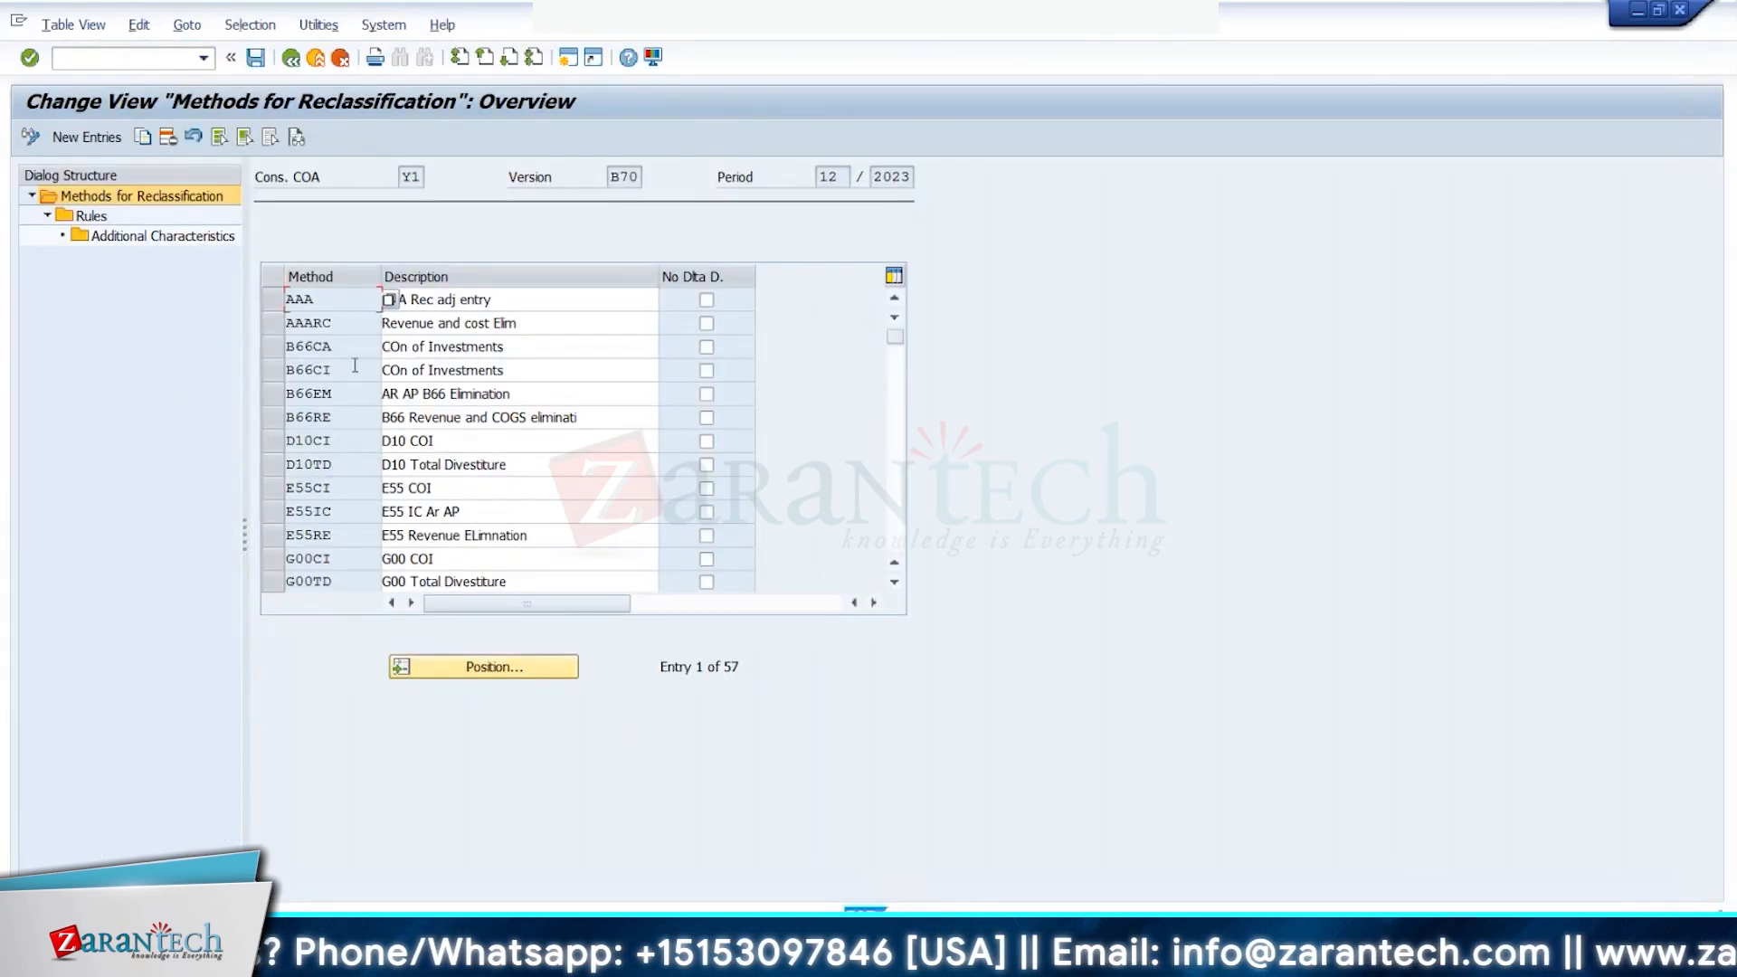
Step: Select reclassification method B66CI and display its rules
left_click(274, 354)
left_click(274, 369)
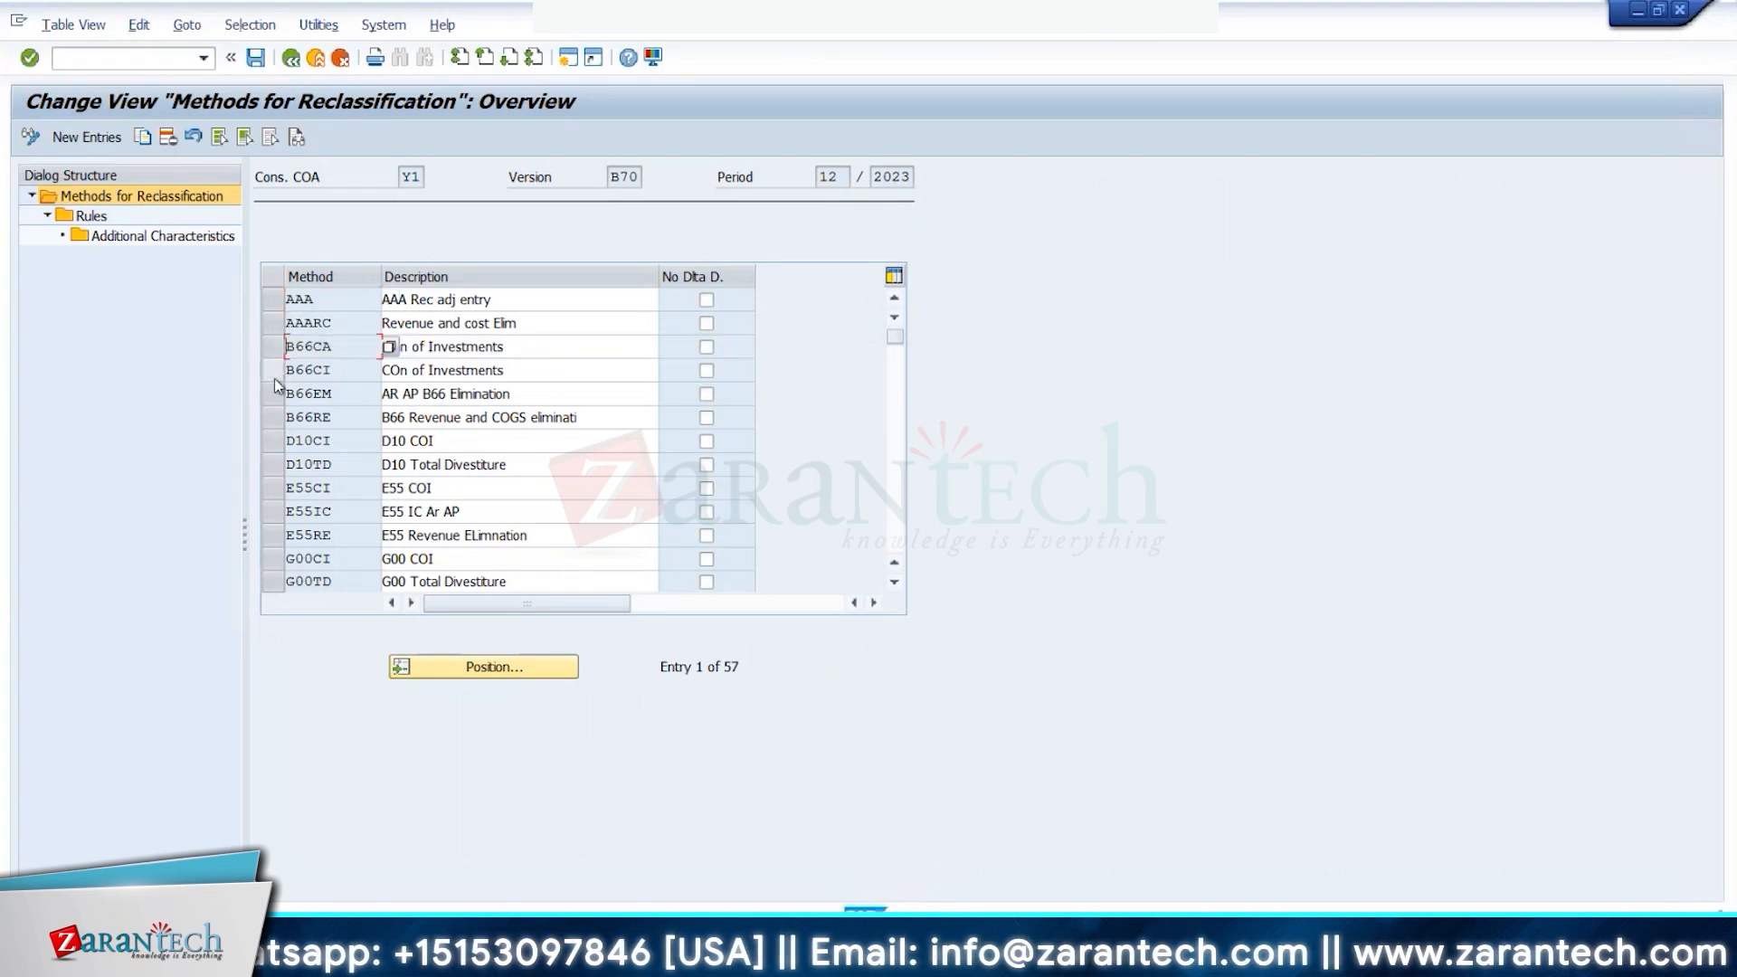
left_click(92, 223)
double_click(92, 224)
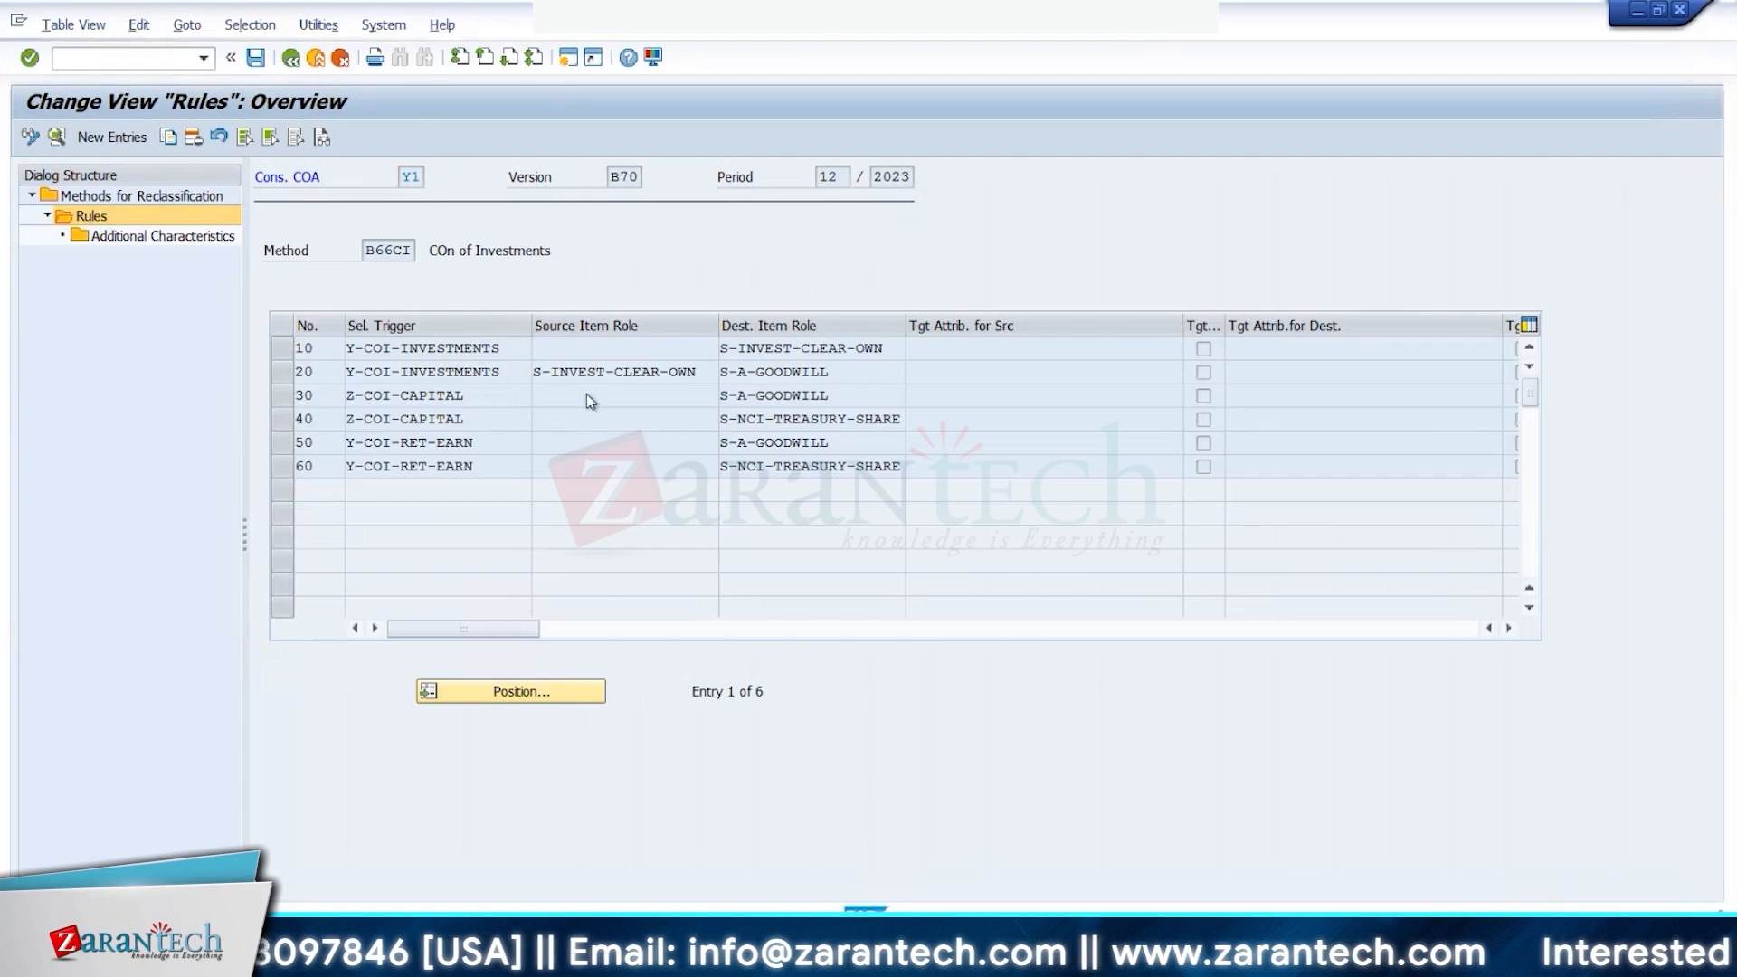
Step: Inspect the details and available C/I activity values of rule 10, and return to the rules overview
key("F2")
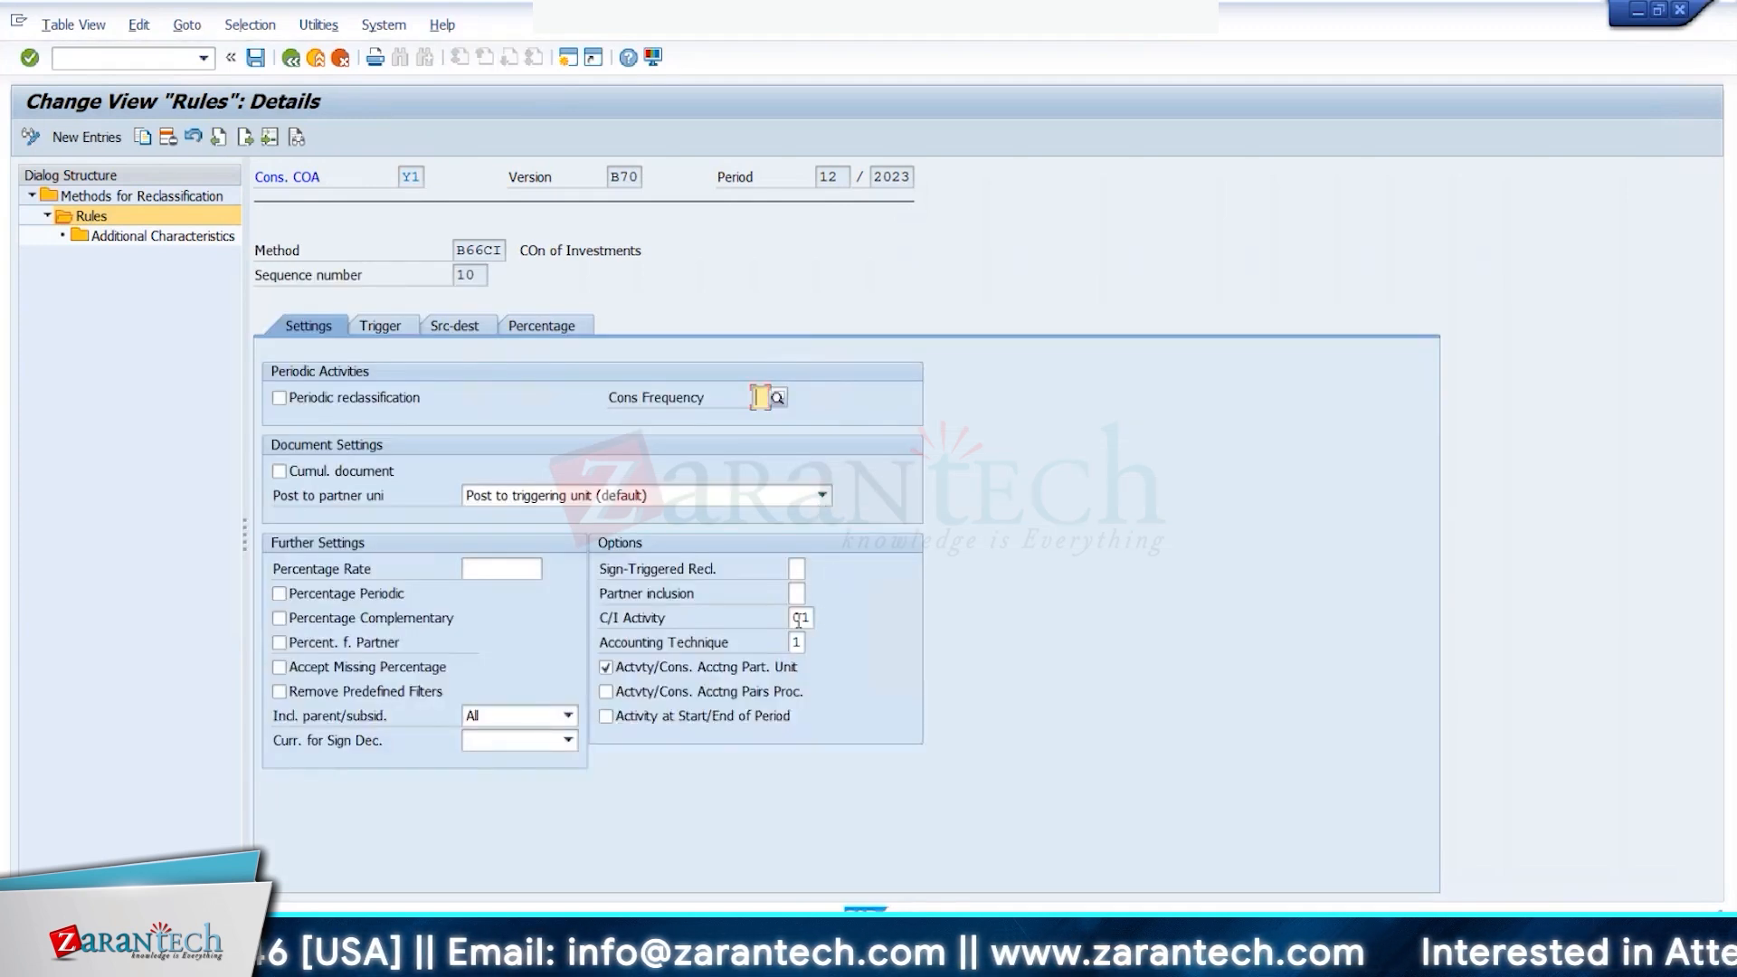
left_click(801, 619)
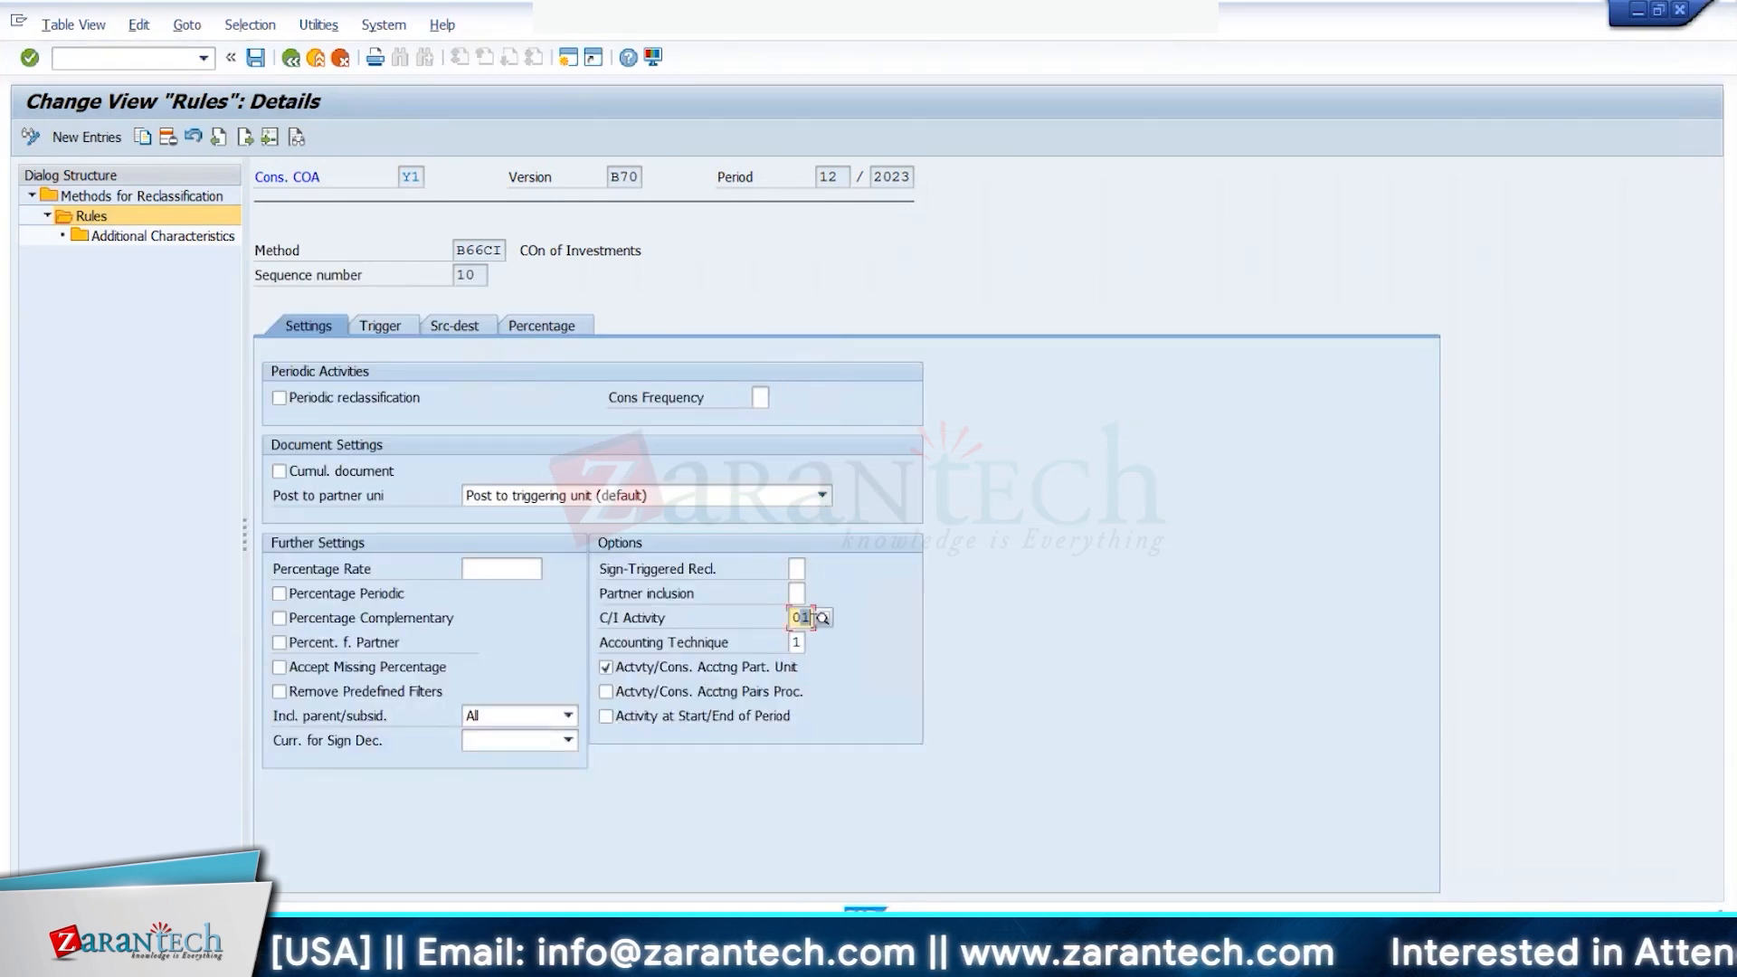
left_click(827, 618)
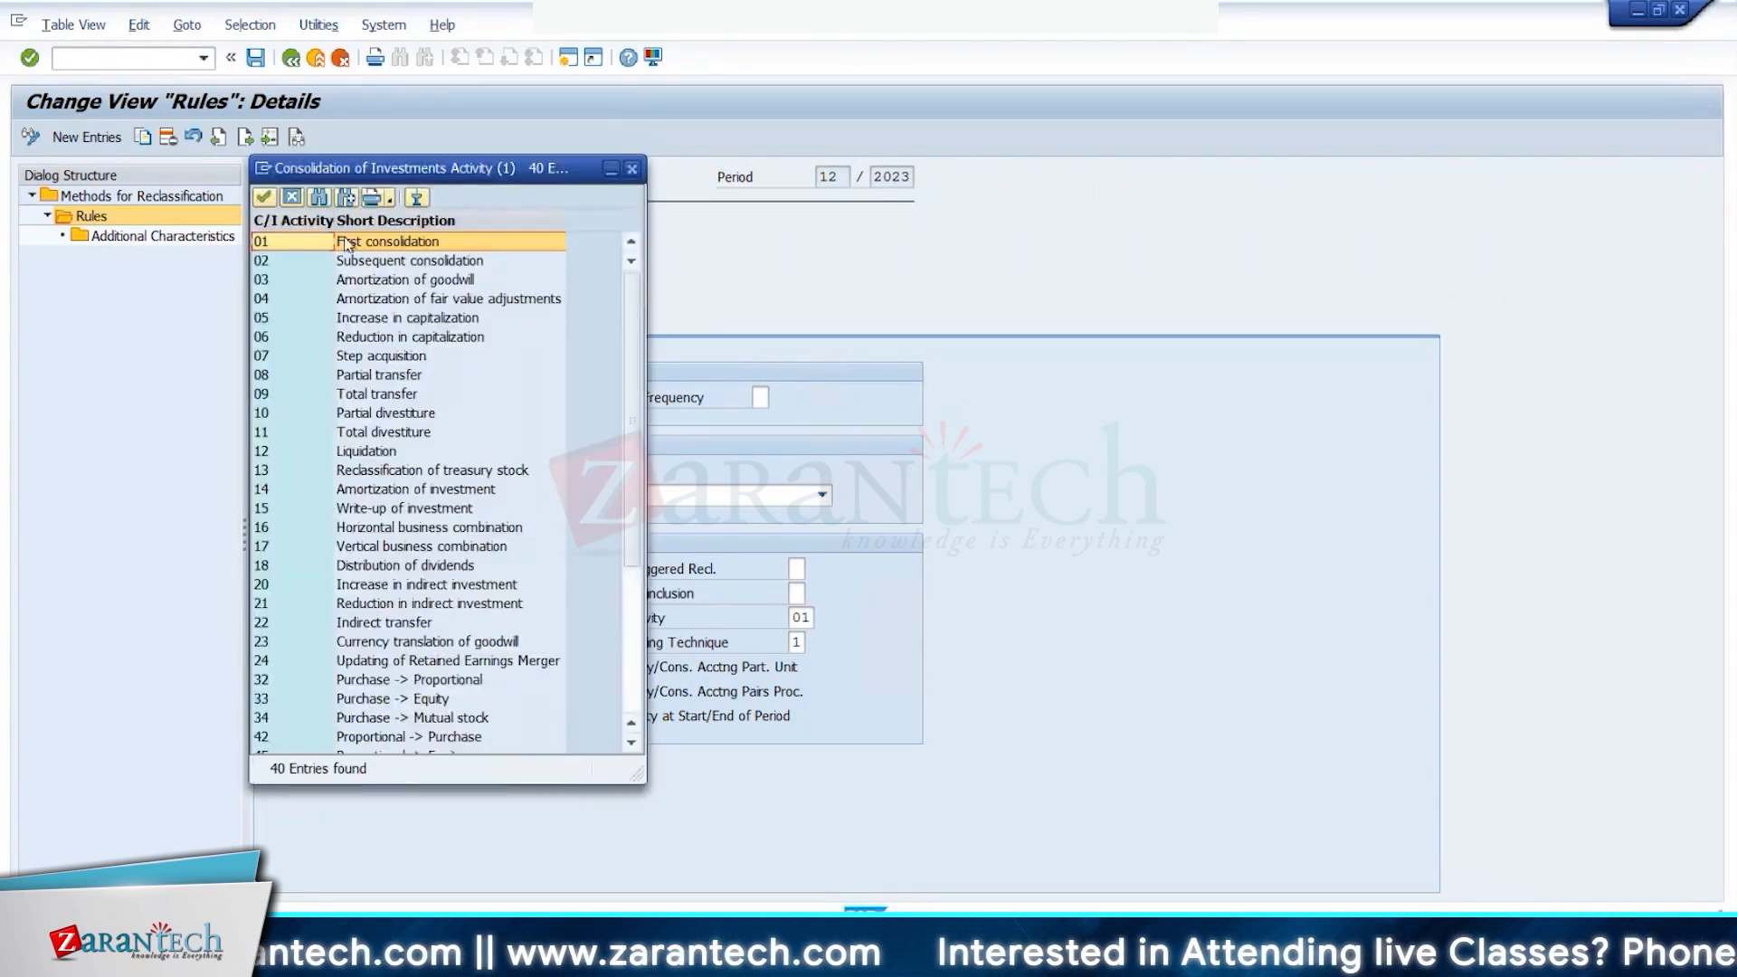
left_click(633, 169)
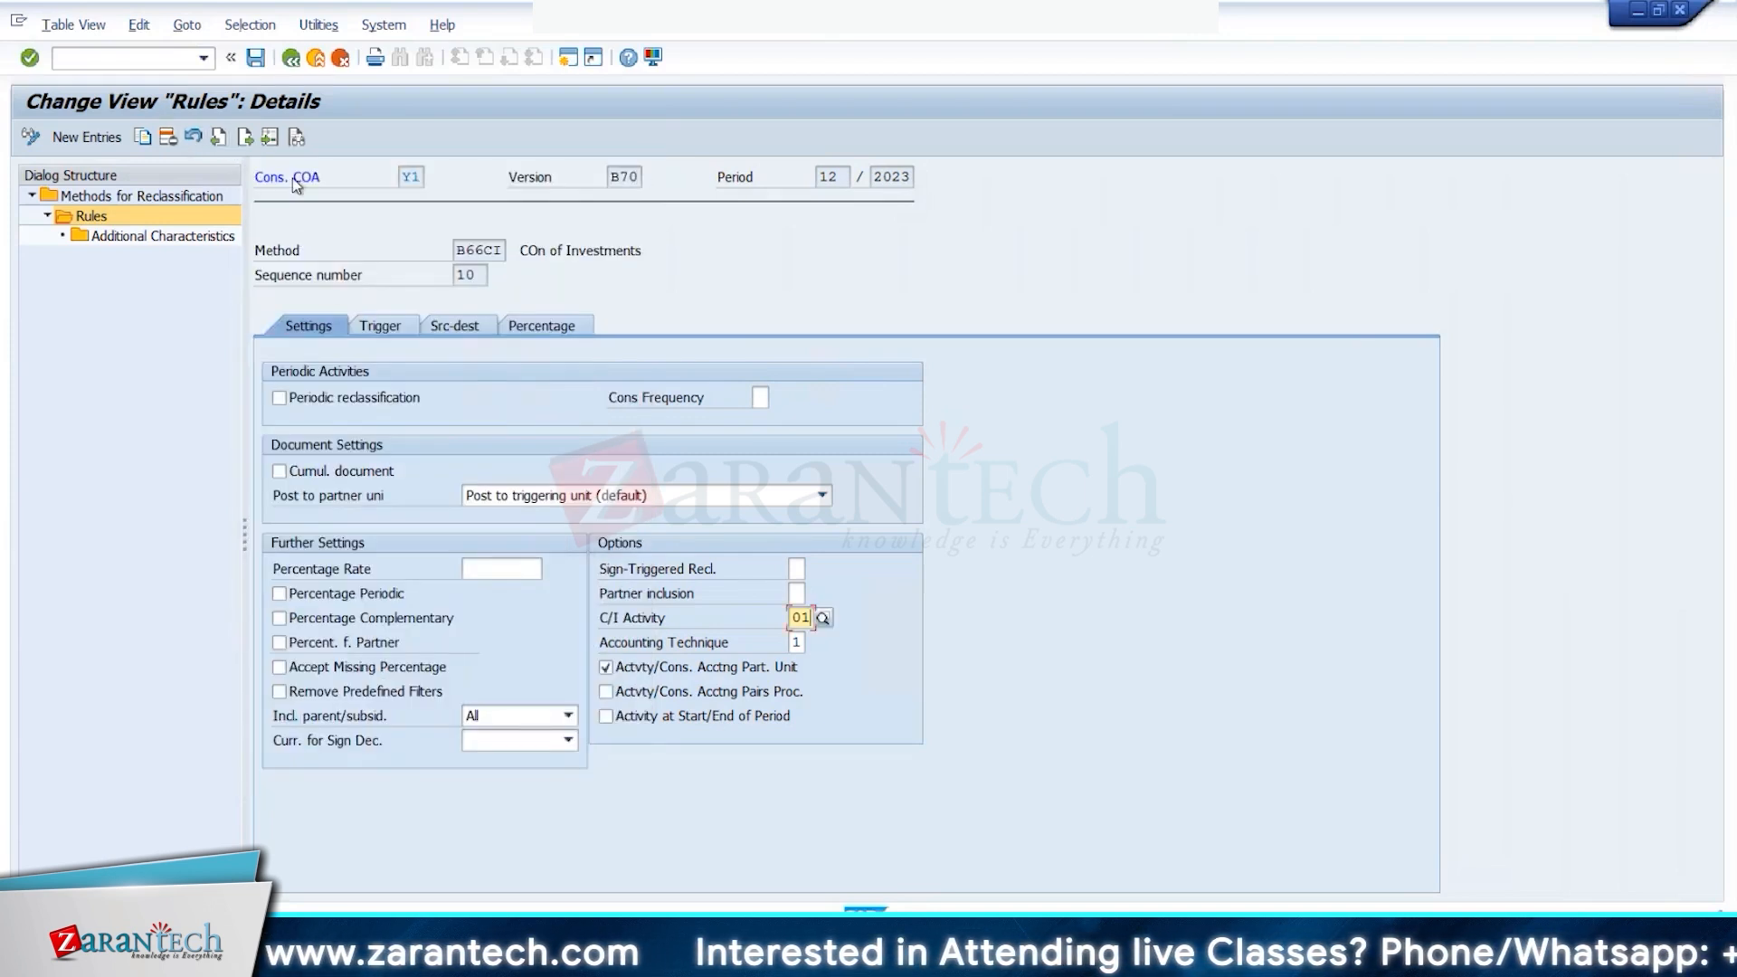
left_click(291, 57)
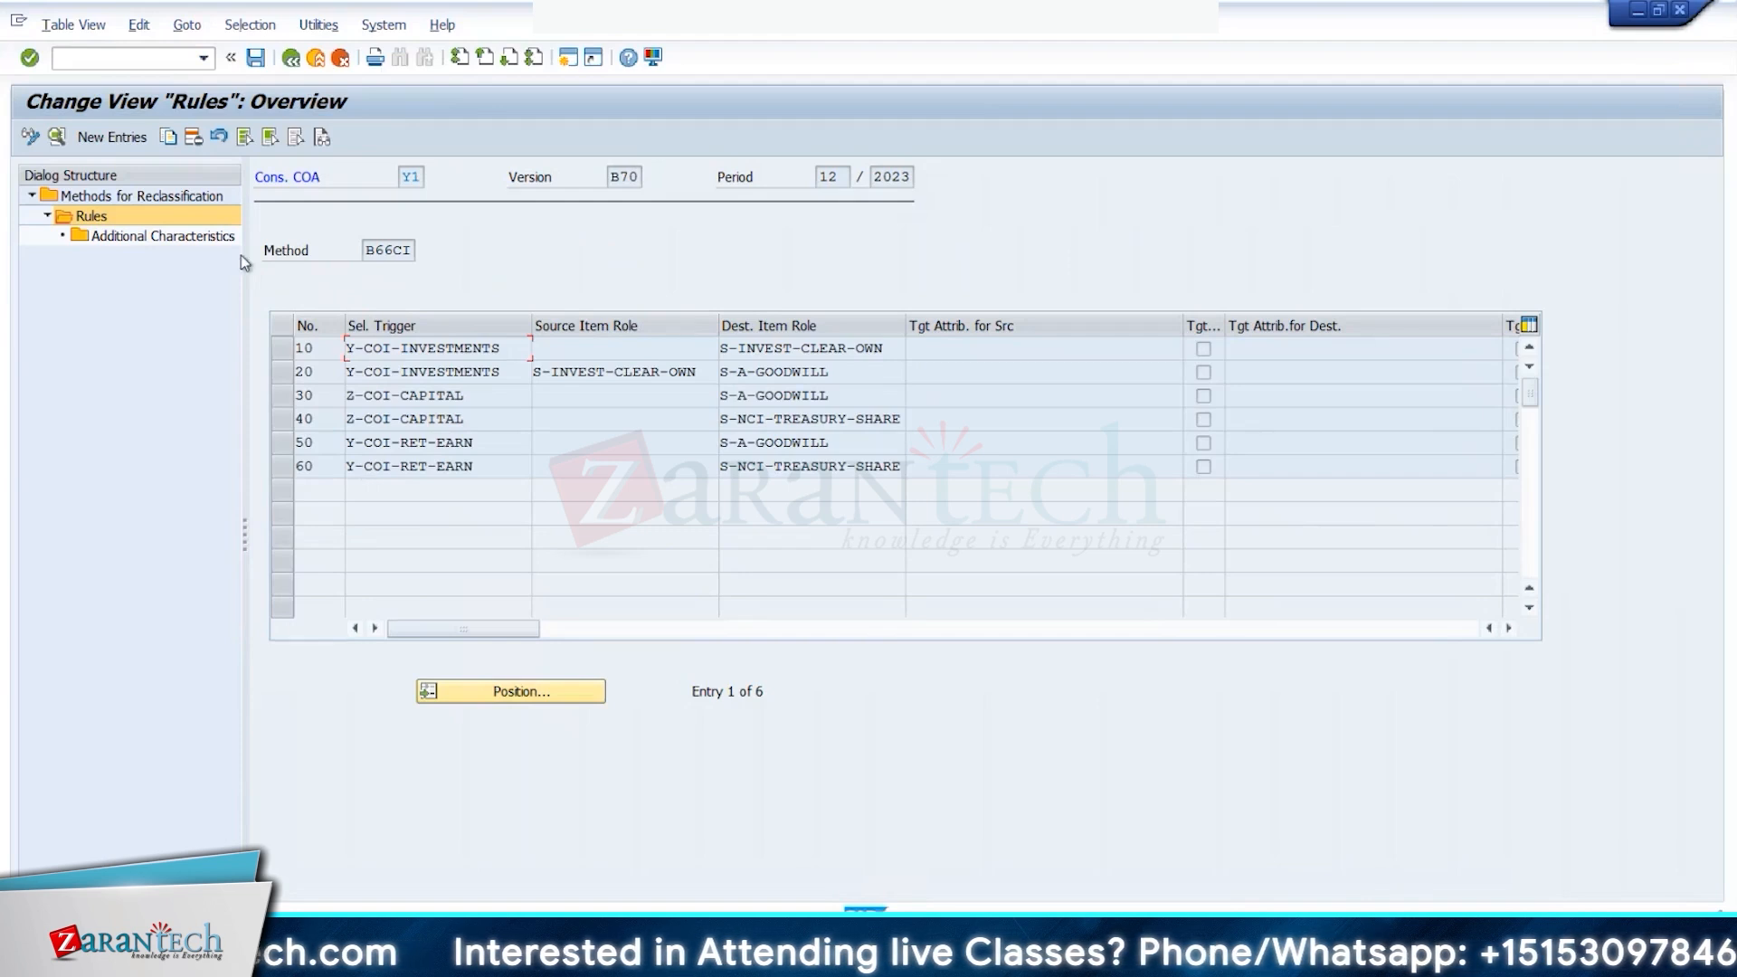
Step: Start a new rule entry for method B66CI and review the available C/I activities without choosing one
left_click(113, 138)
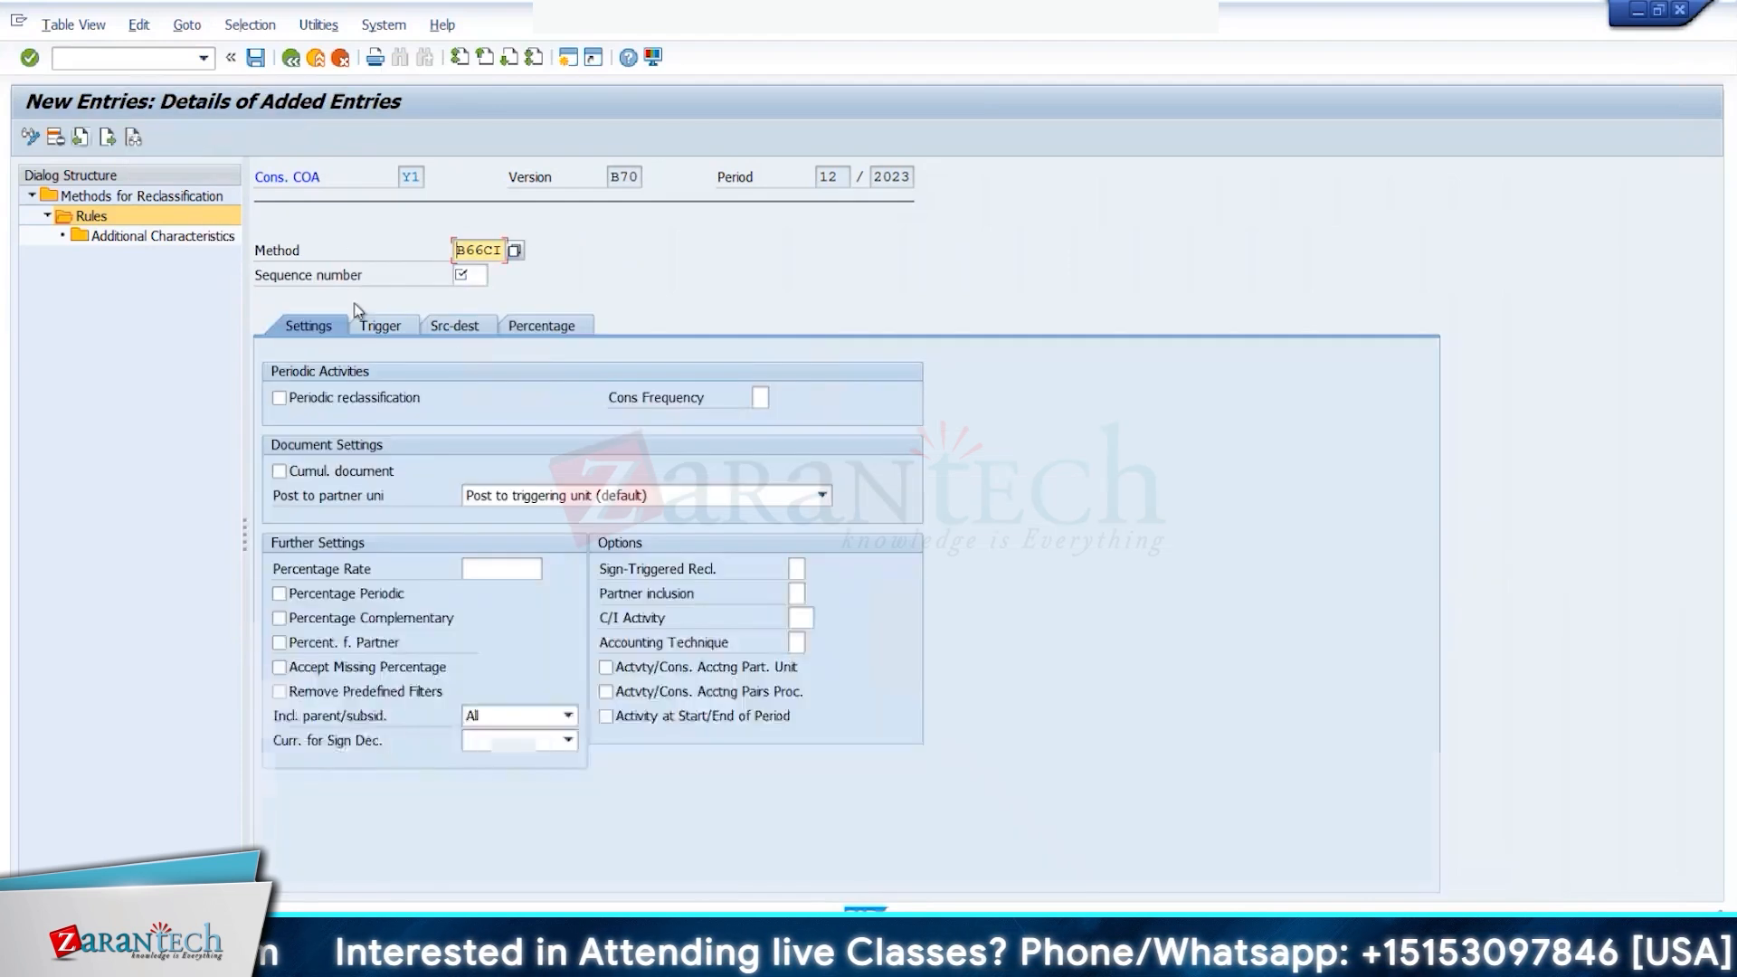
left_click(803, 620)
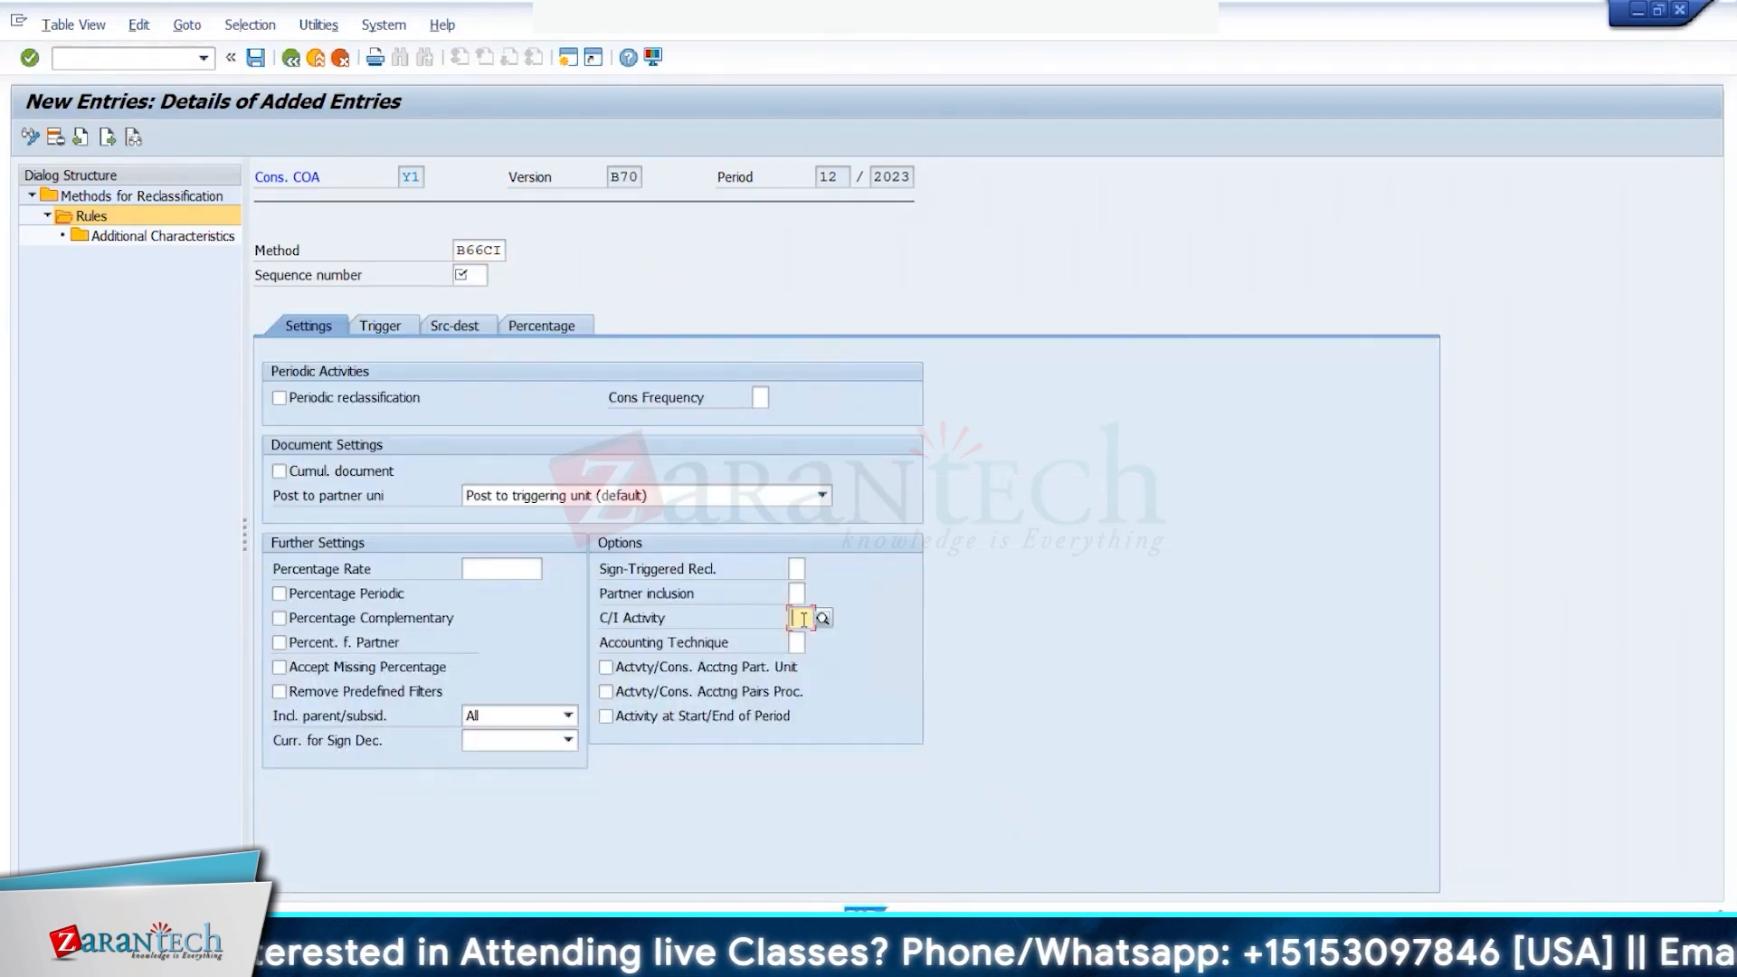
left_click(818, 619)
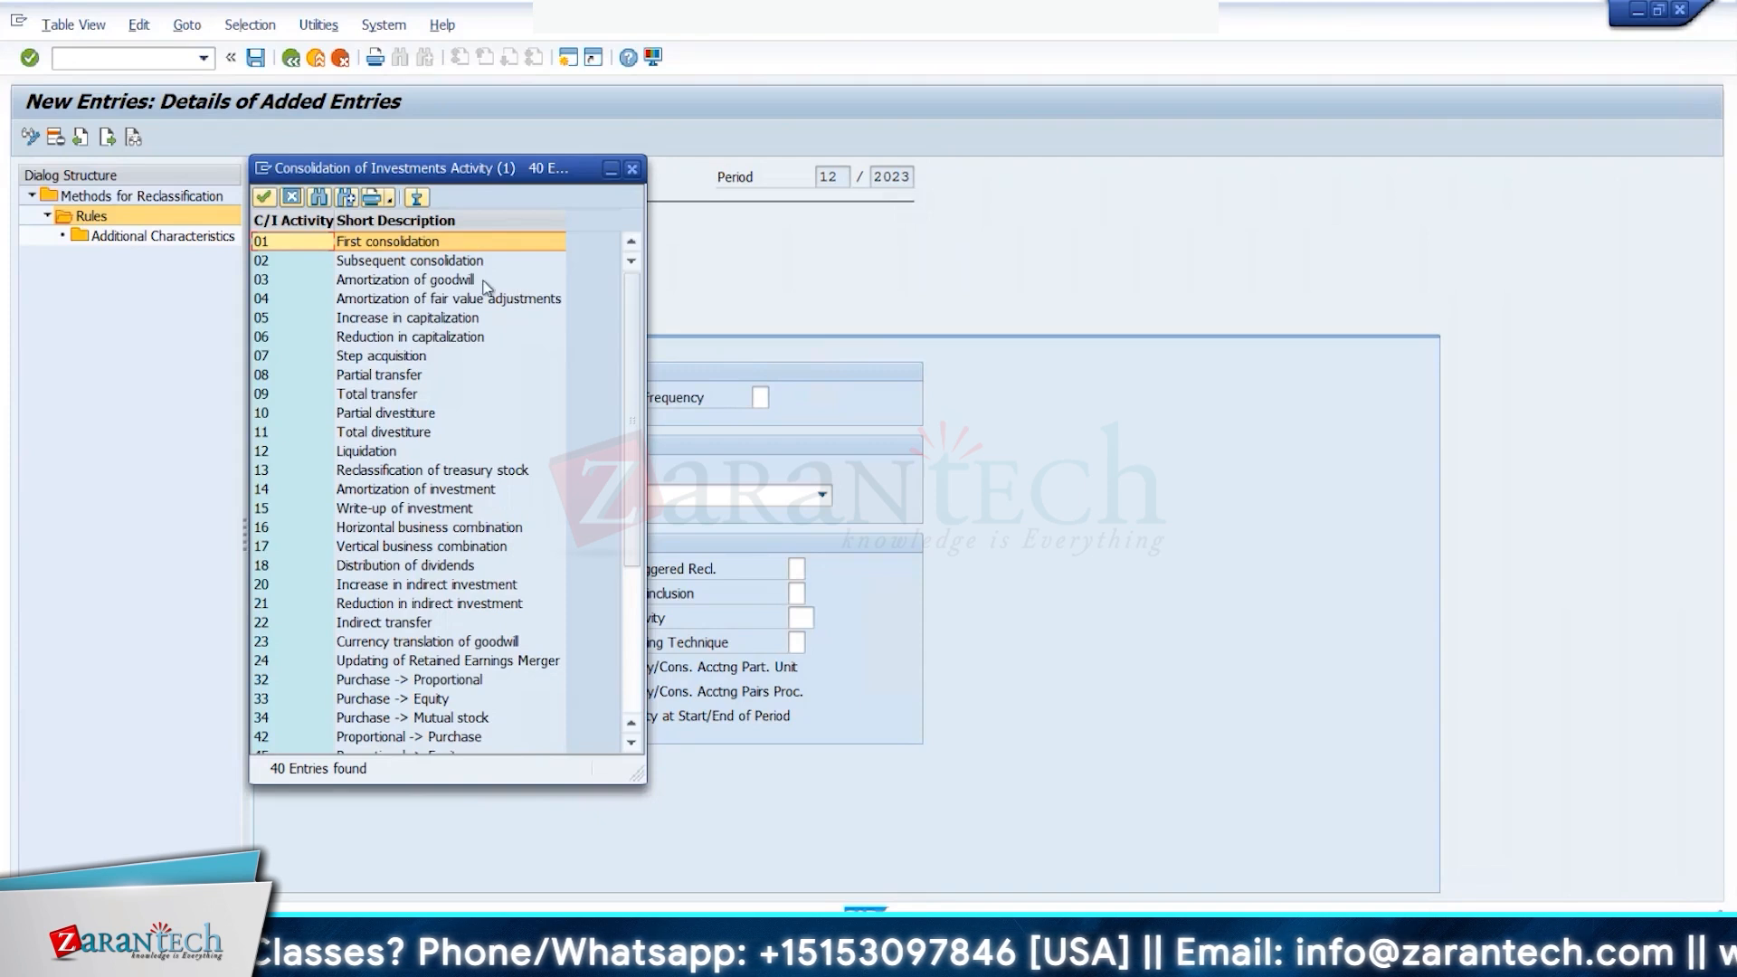
left_click(481, 262)
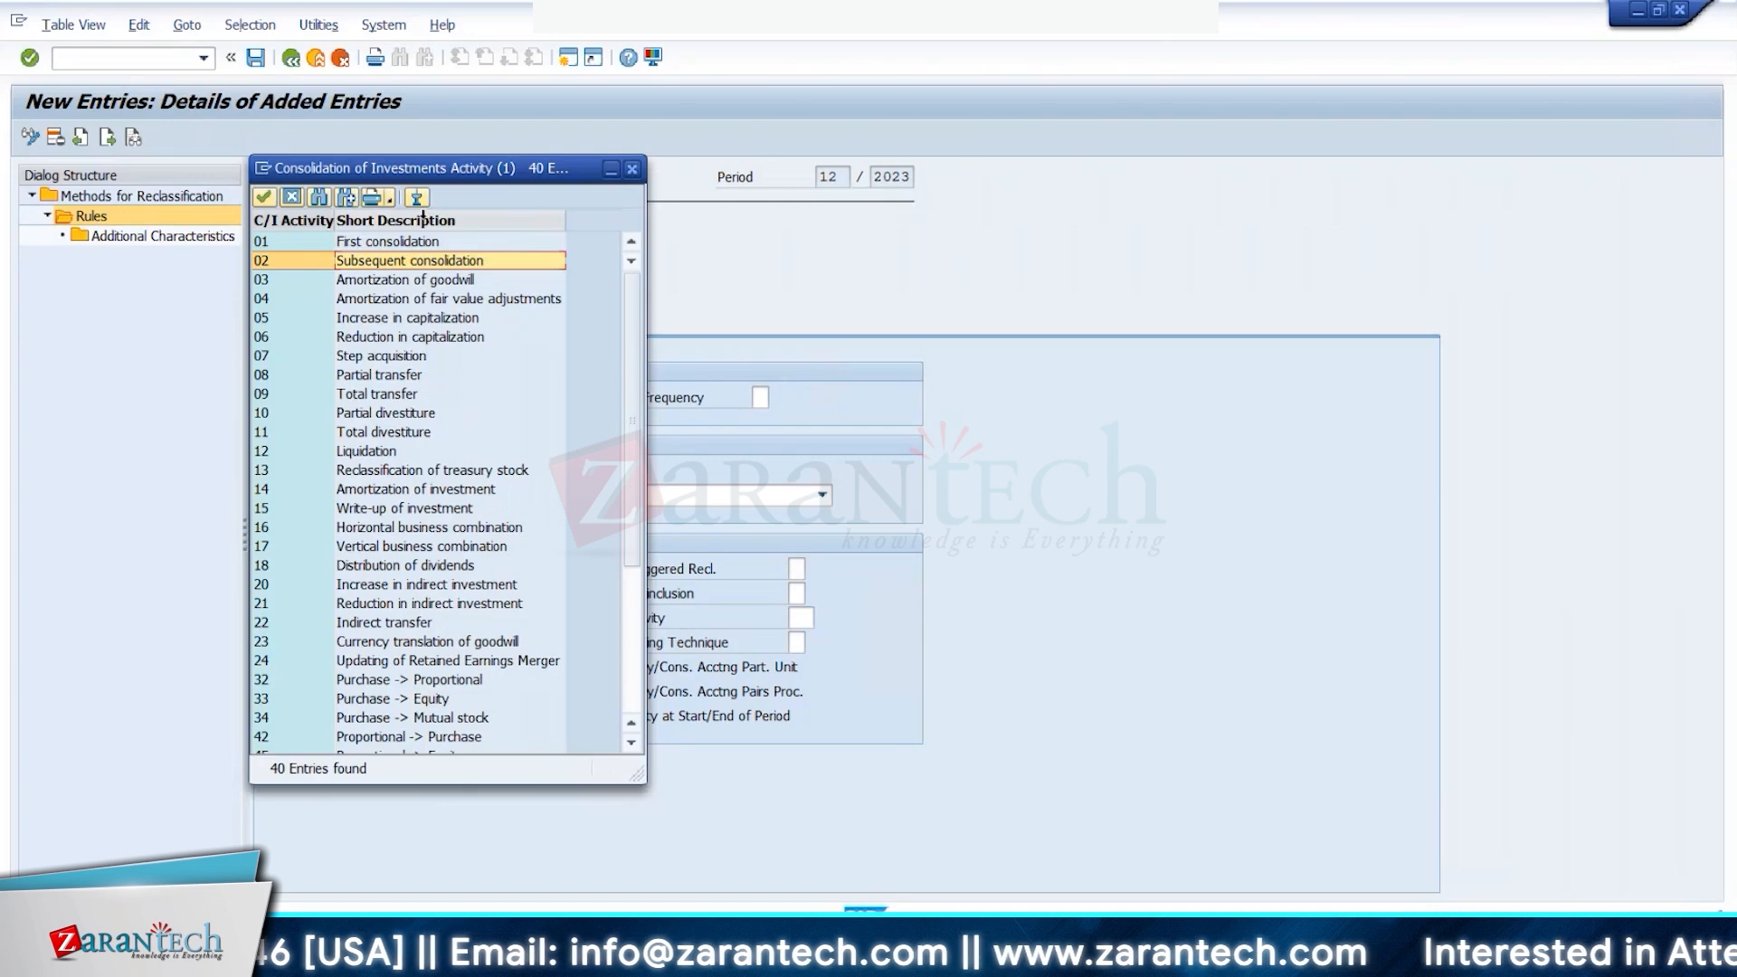
left_click(630, 170)
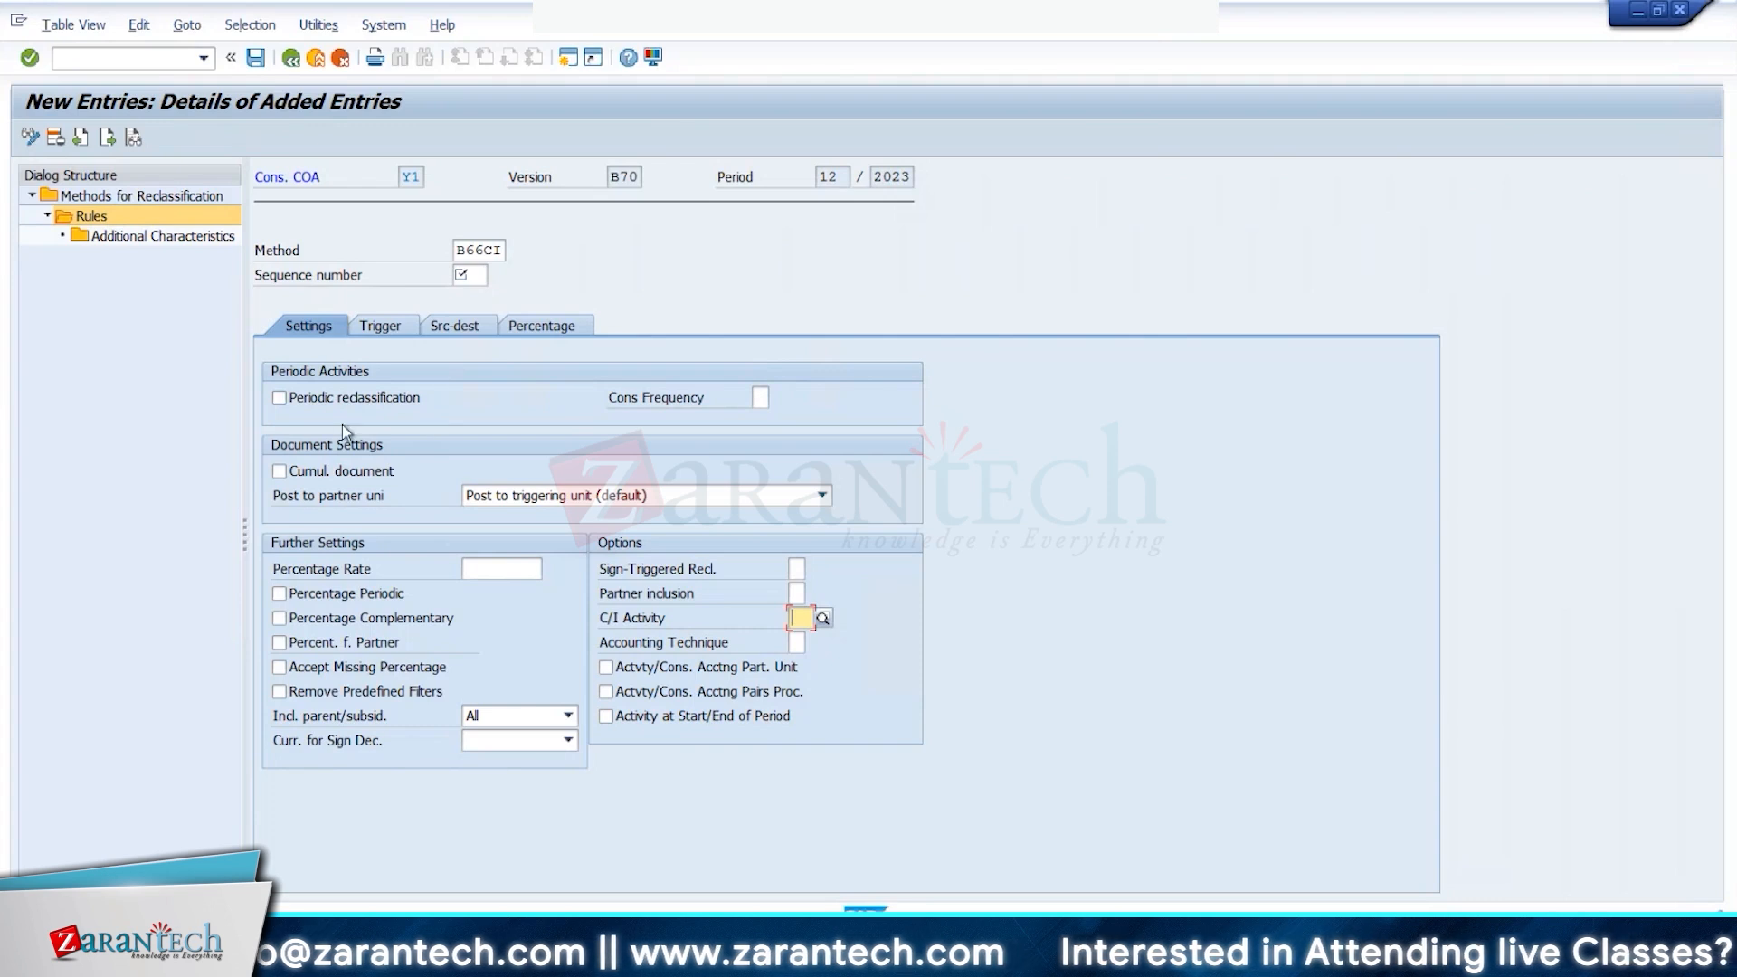
Step: Enable periodic reclassification for the new rule and review the consolidation frequency options without choosing one
left_click(322, 402)
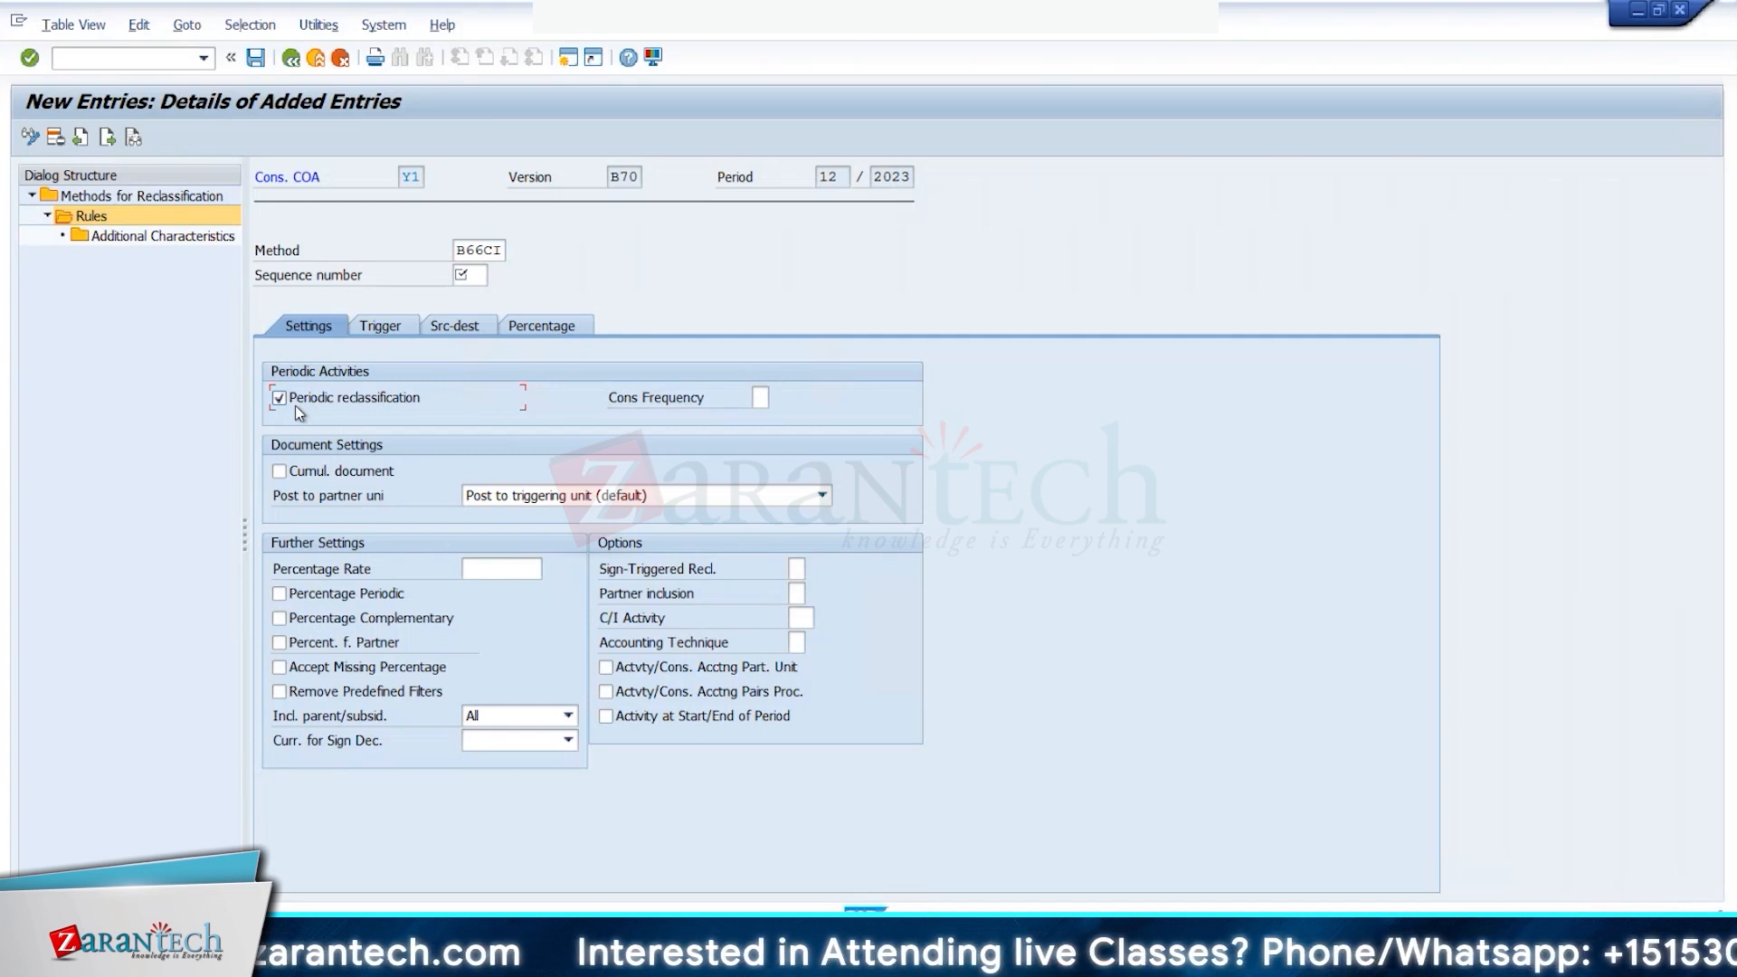
left_click(762, 397)
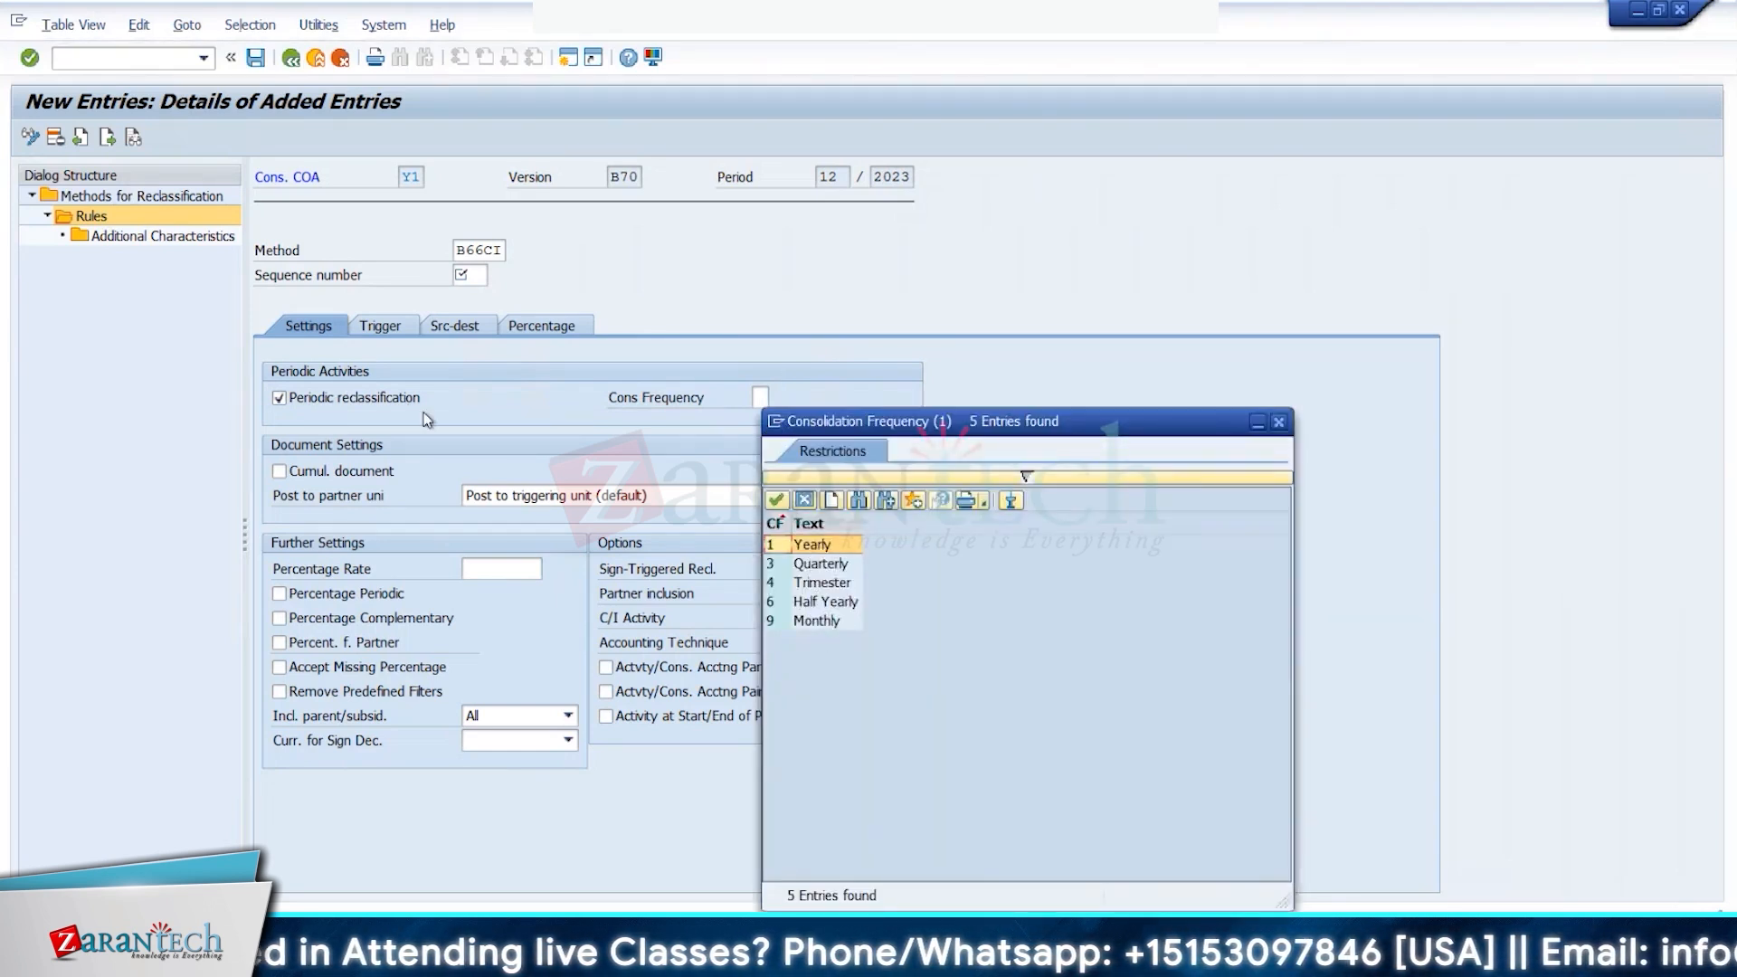
left_click(827, 622)
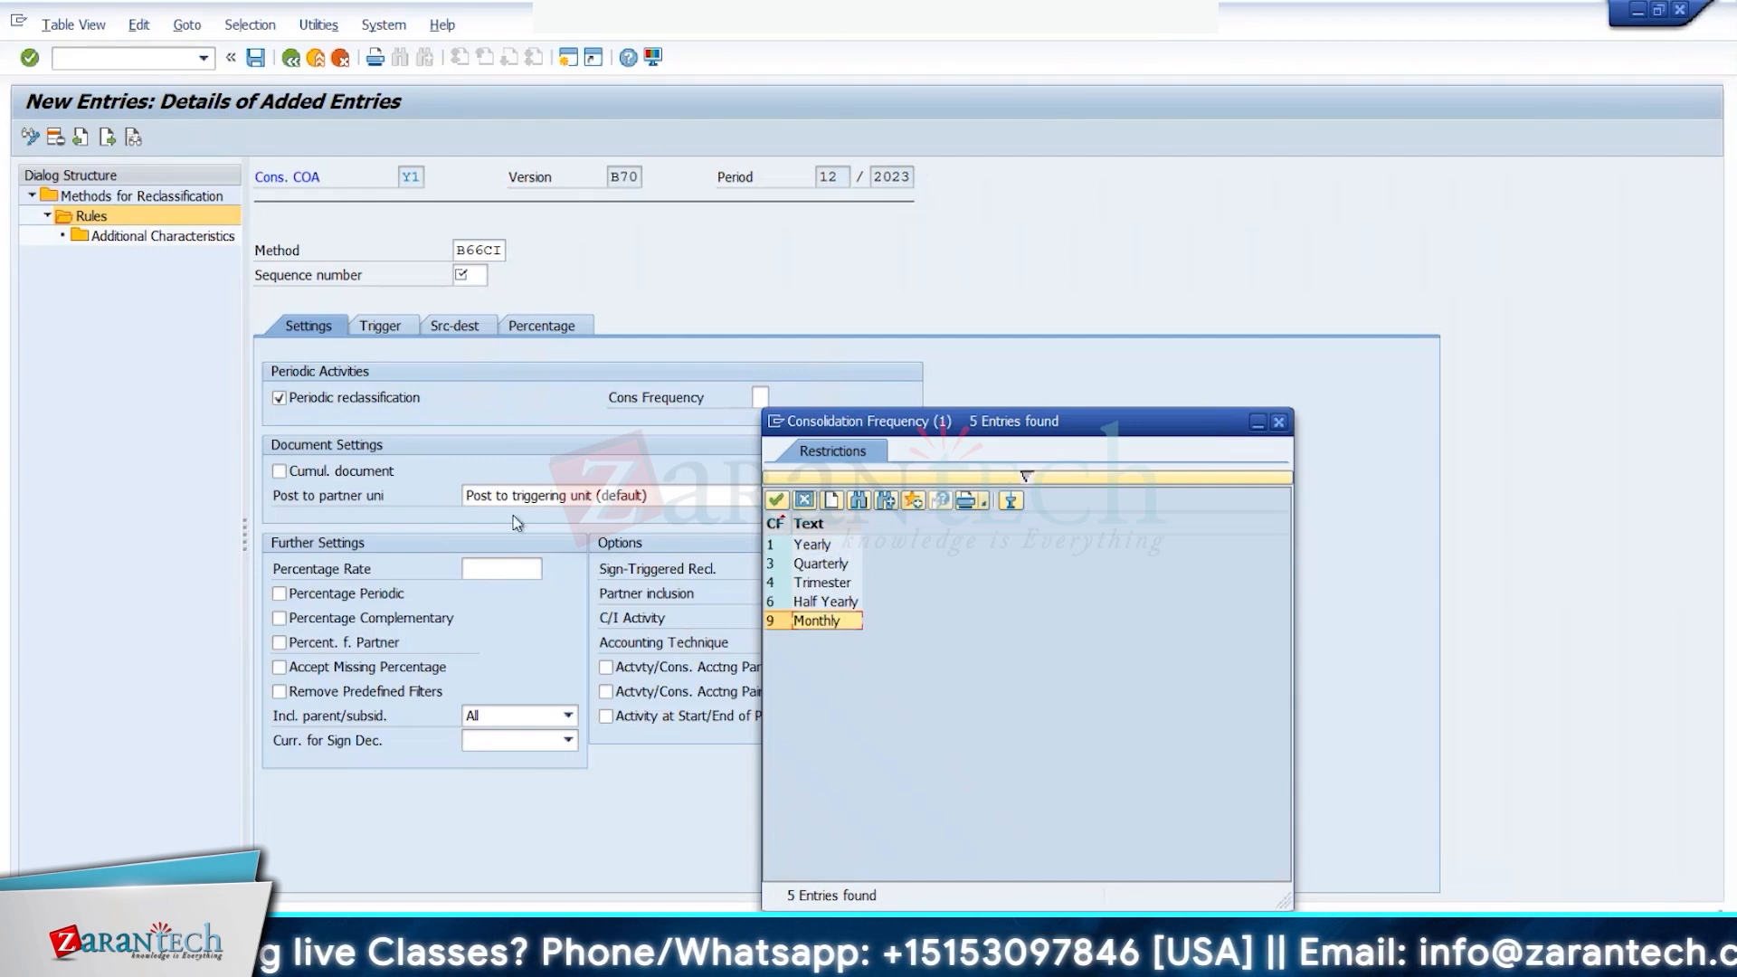
left_click(1278, 423)
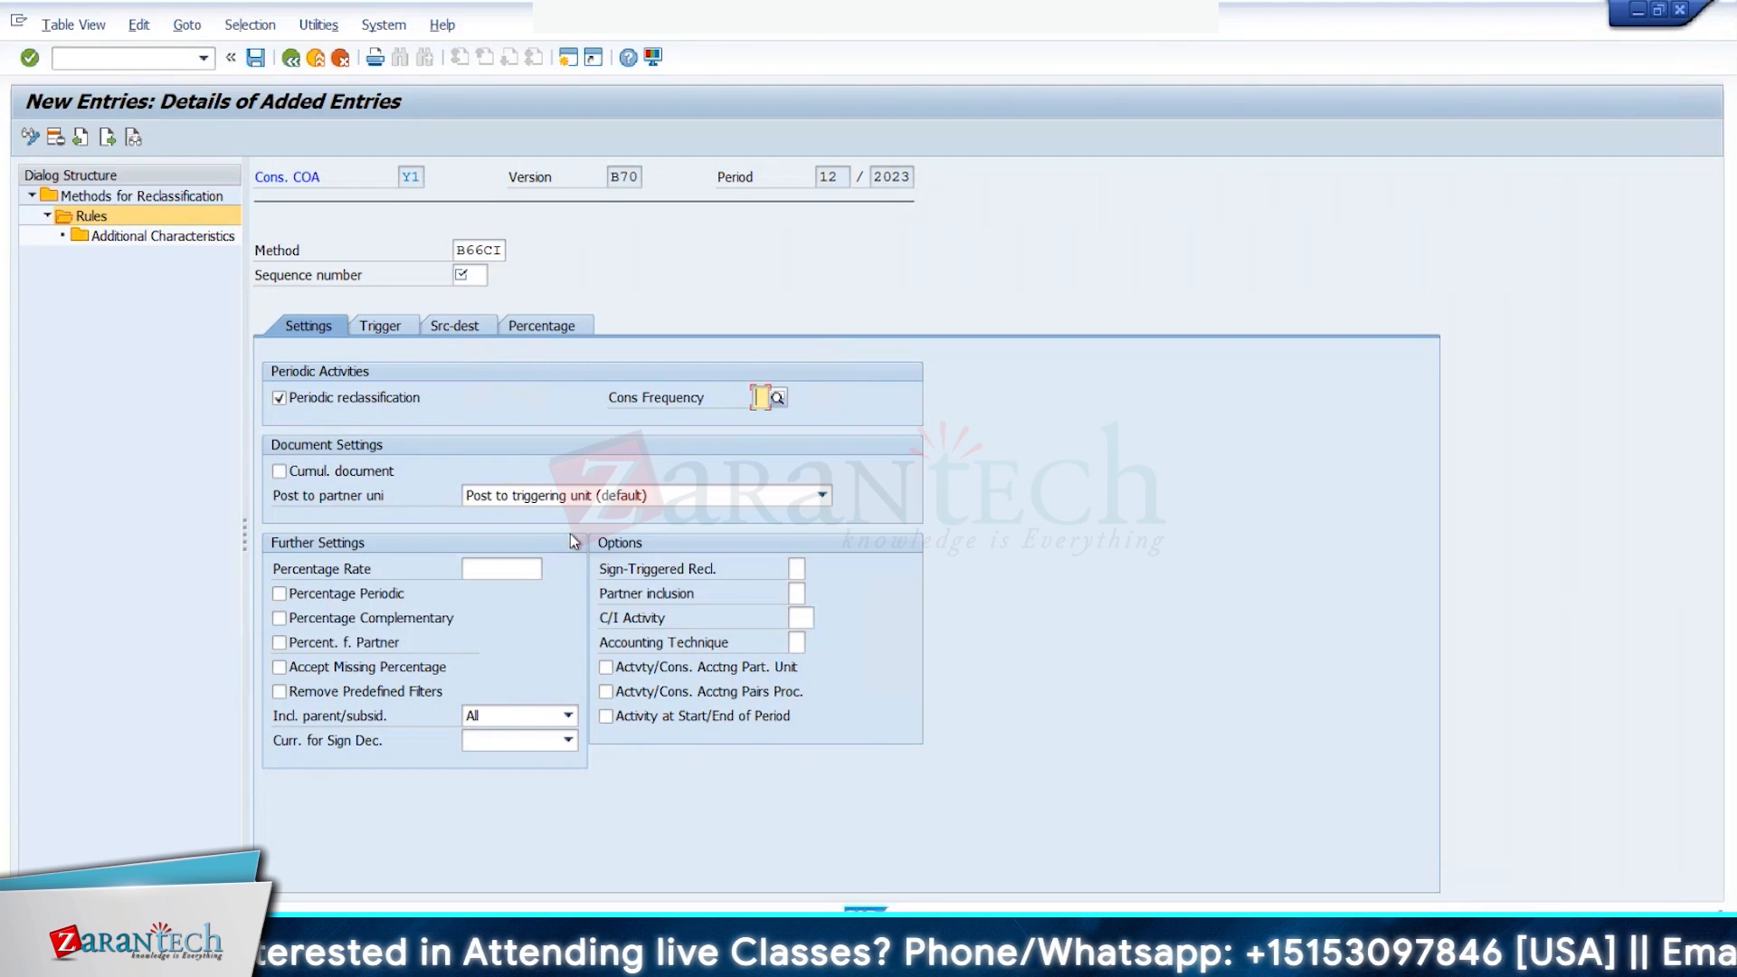
Step: Review the parent/subsidiary inclusion options in the new rule's settings, leaving the choice at All
left_click(562, 724)
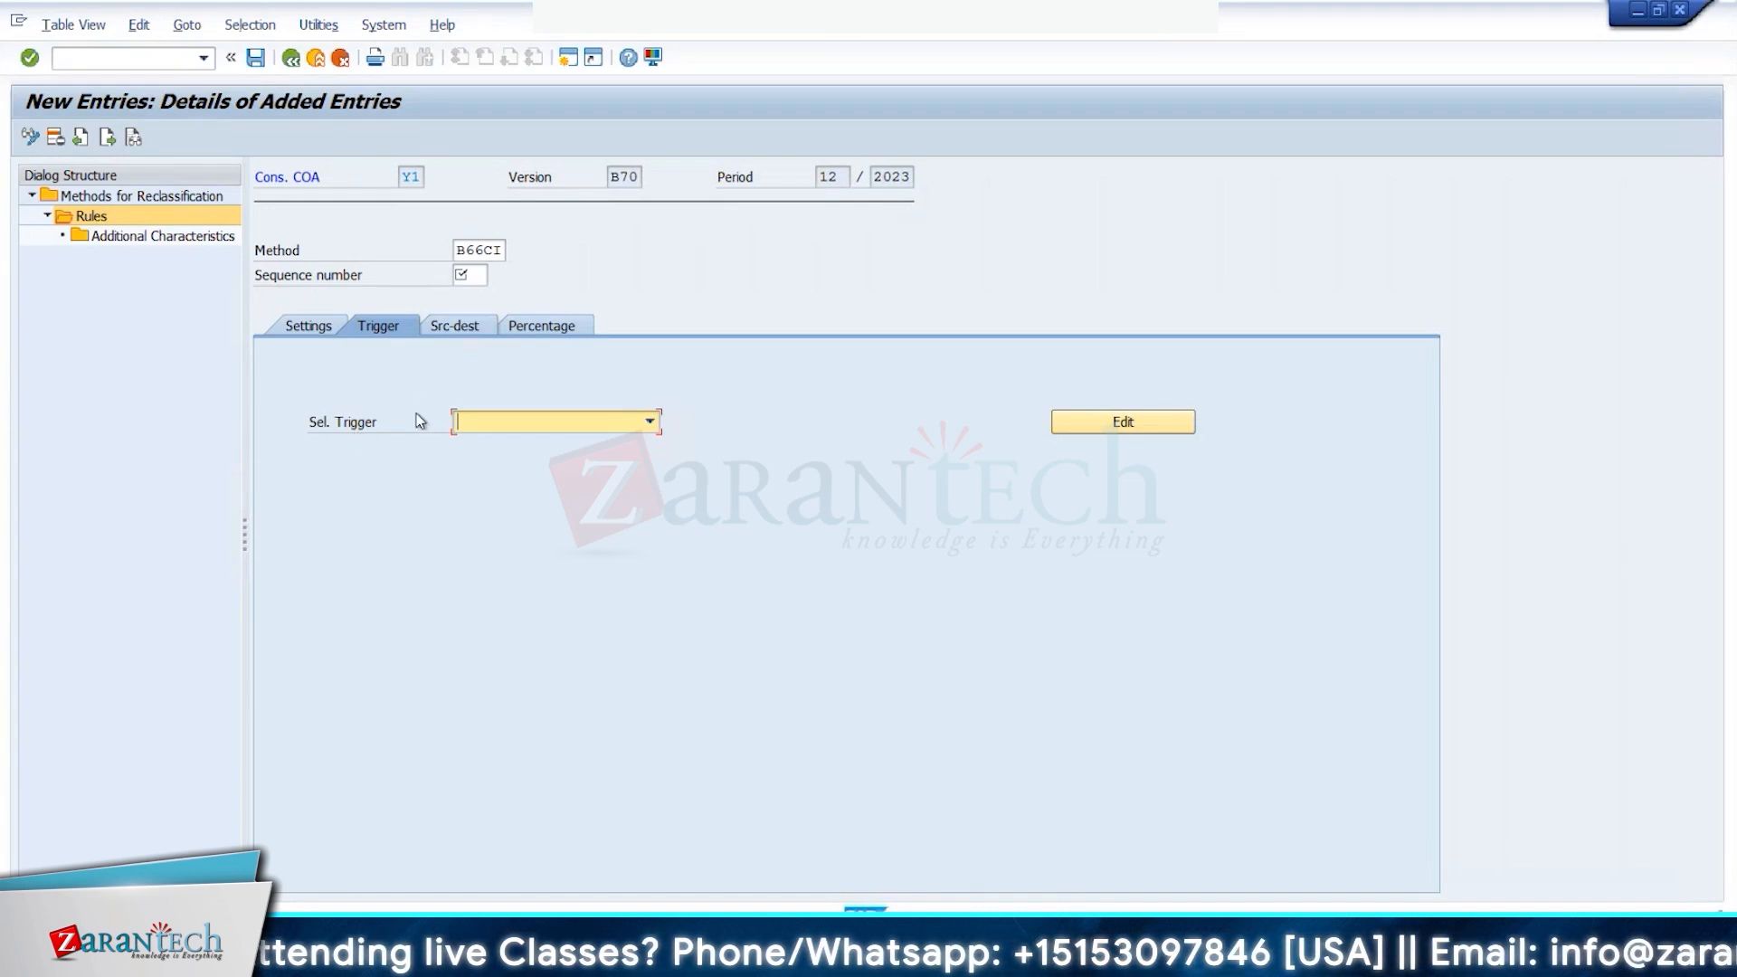
left_click(309, 326)
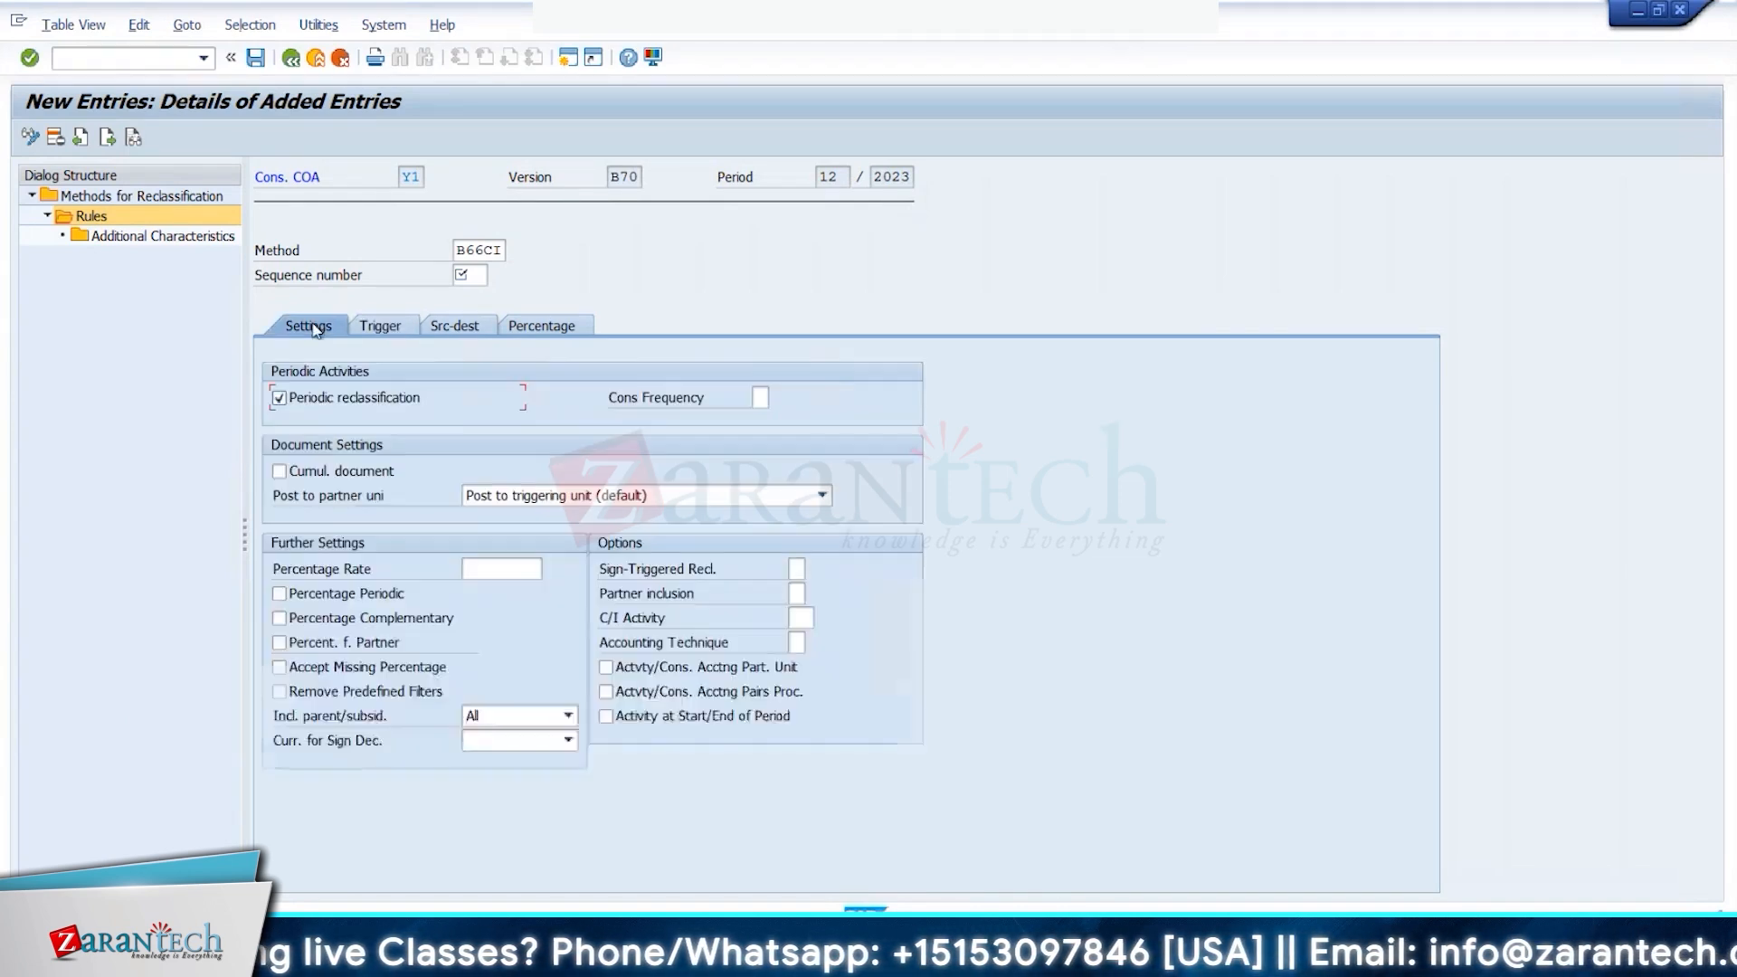
left_click(495, 718)
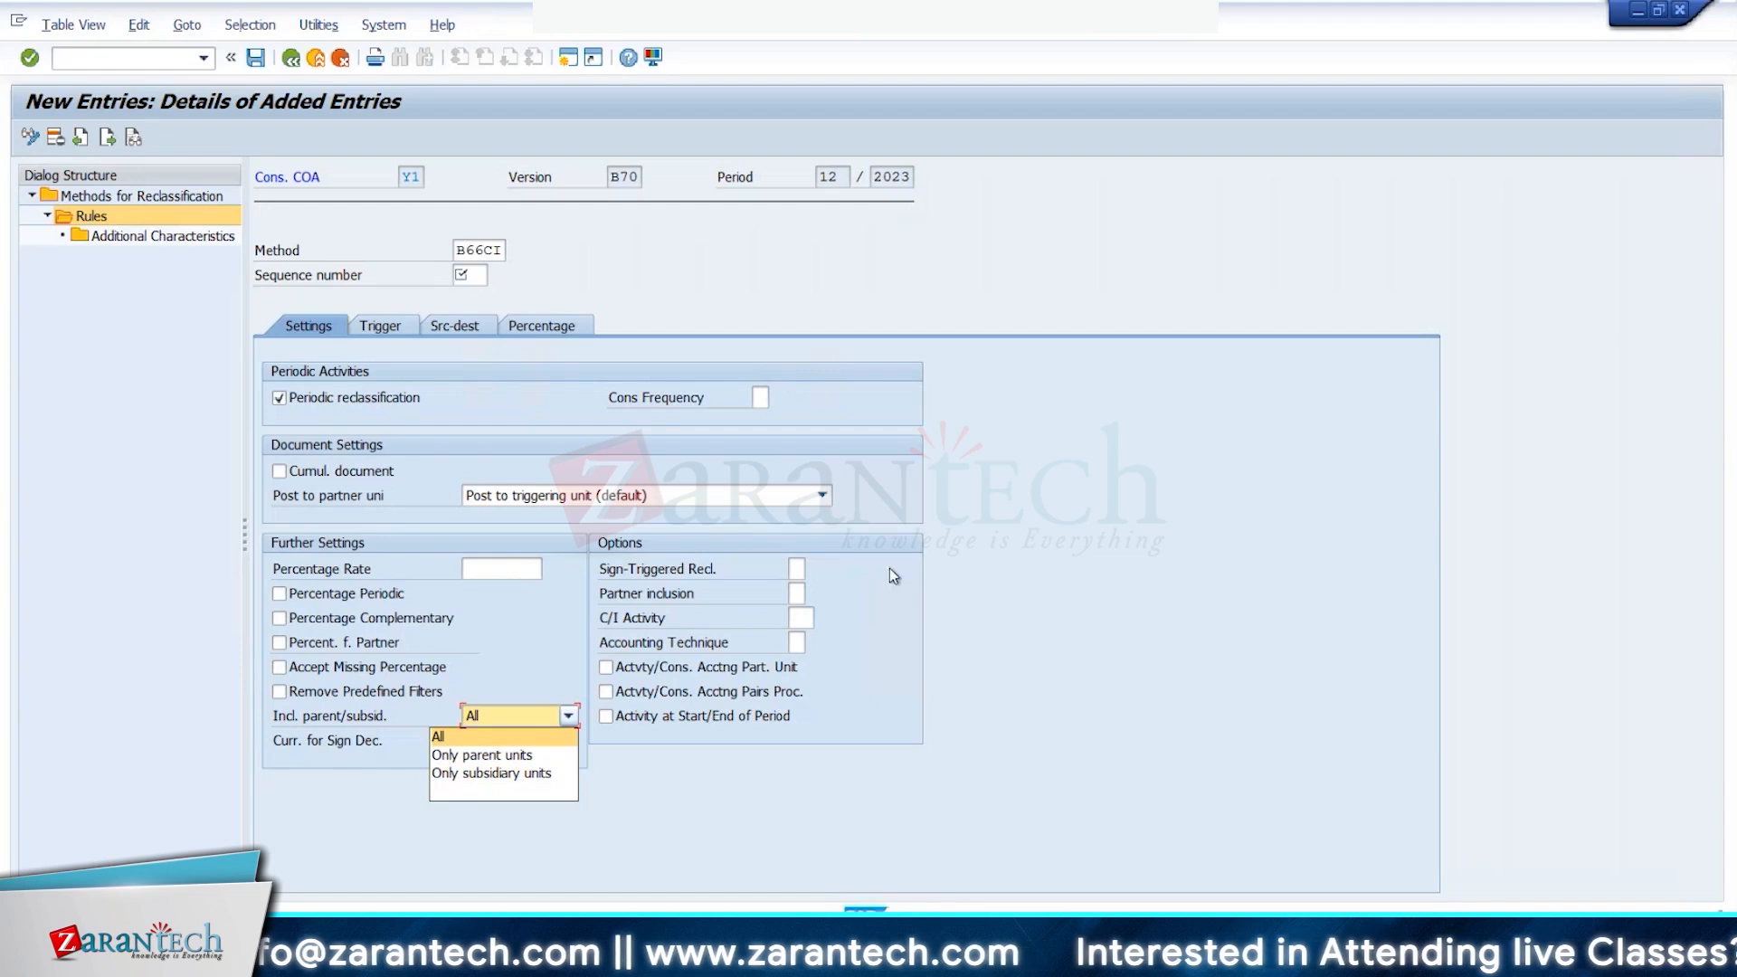
left_click(551, 560)
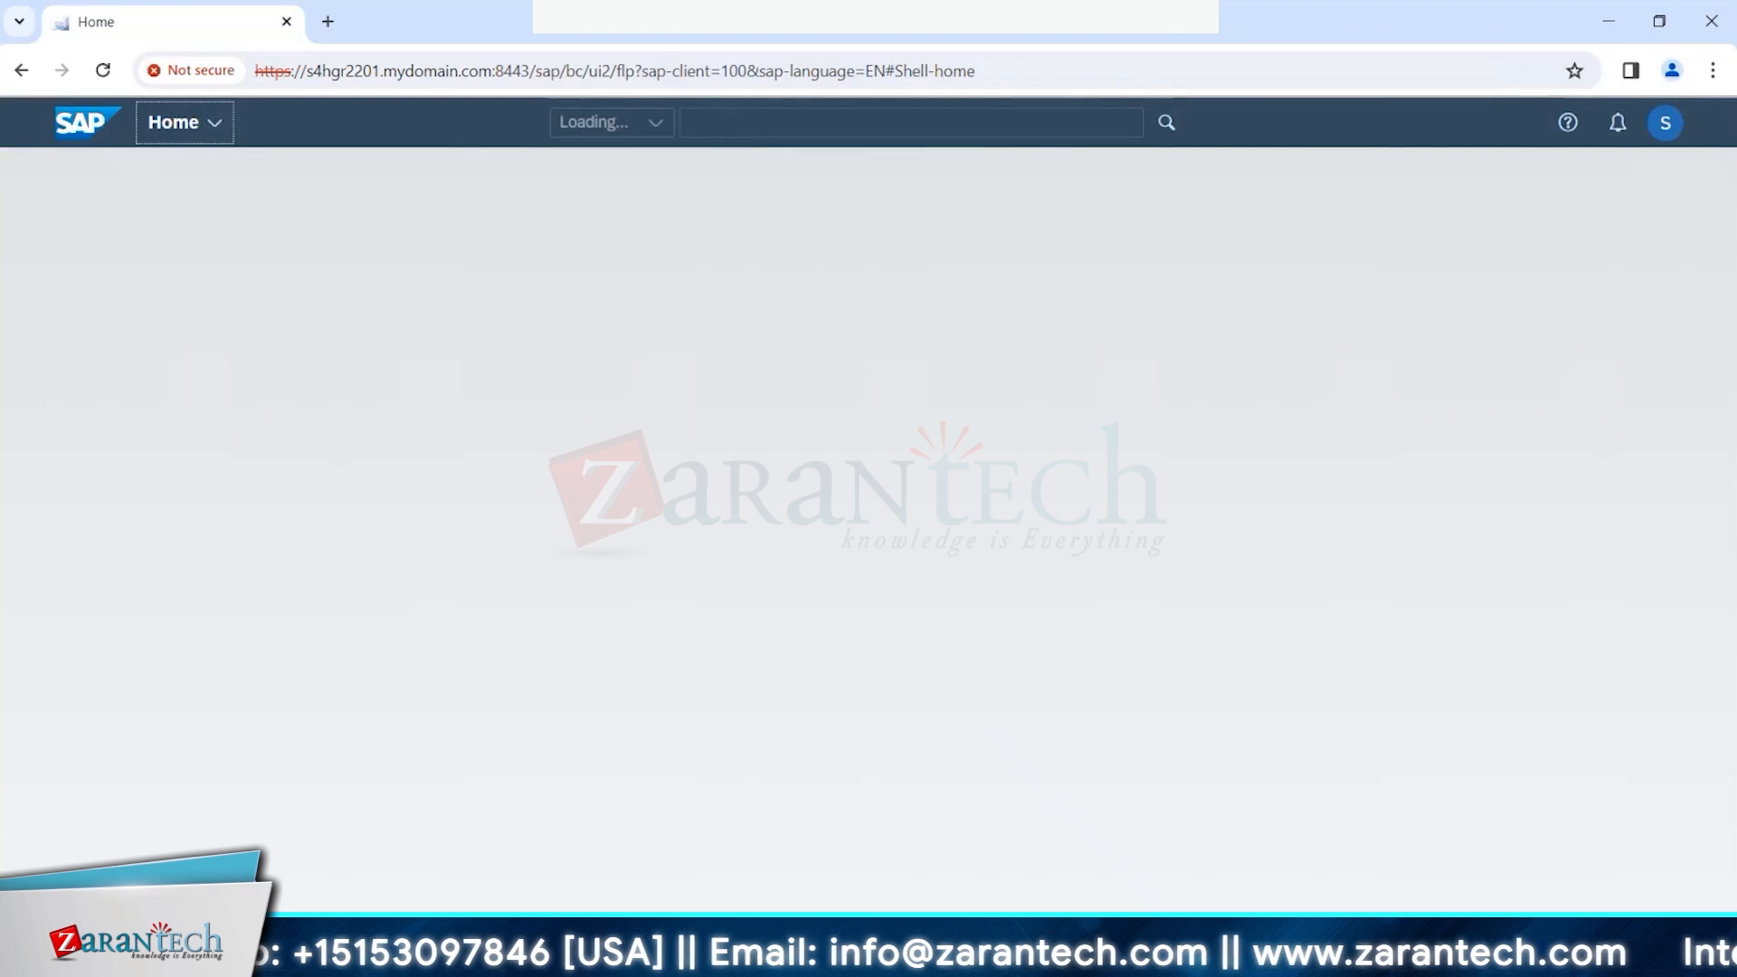
Step: Switch from the browser back to the new rule entry in SAP GUI and open its trigger settings
left_click(312, 957)
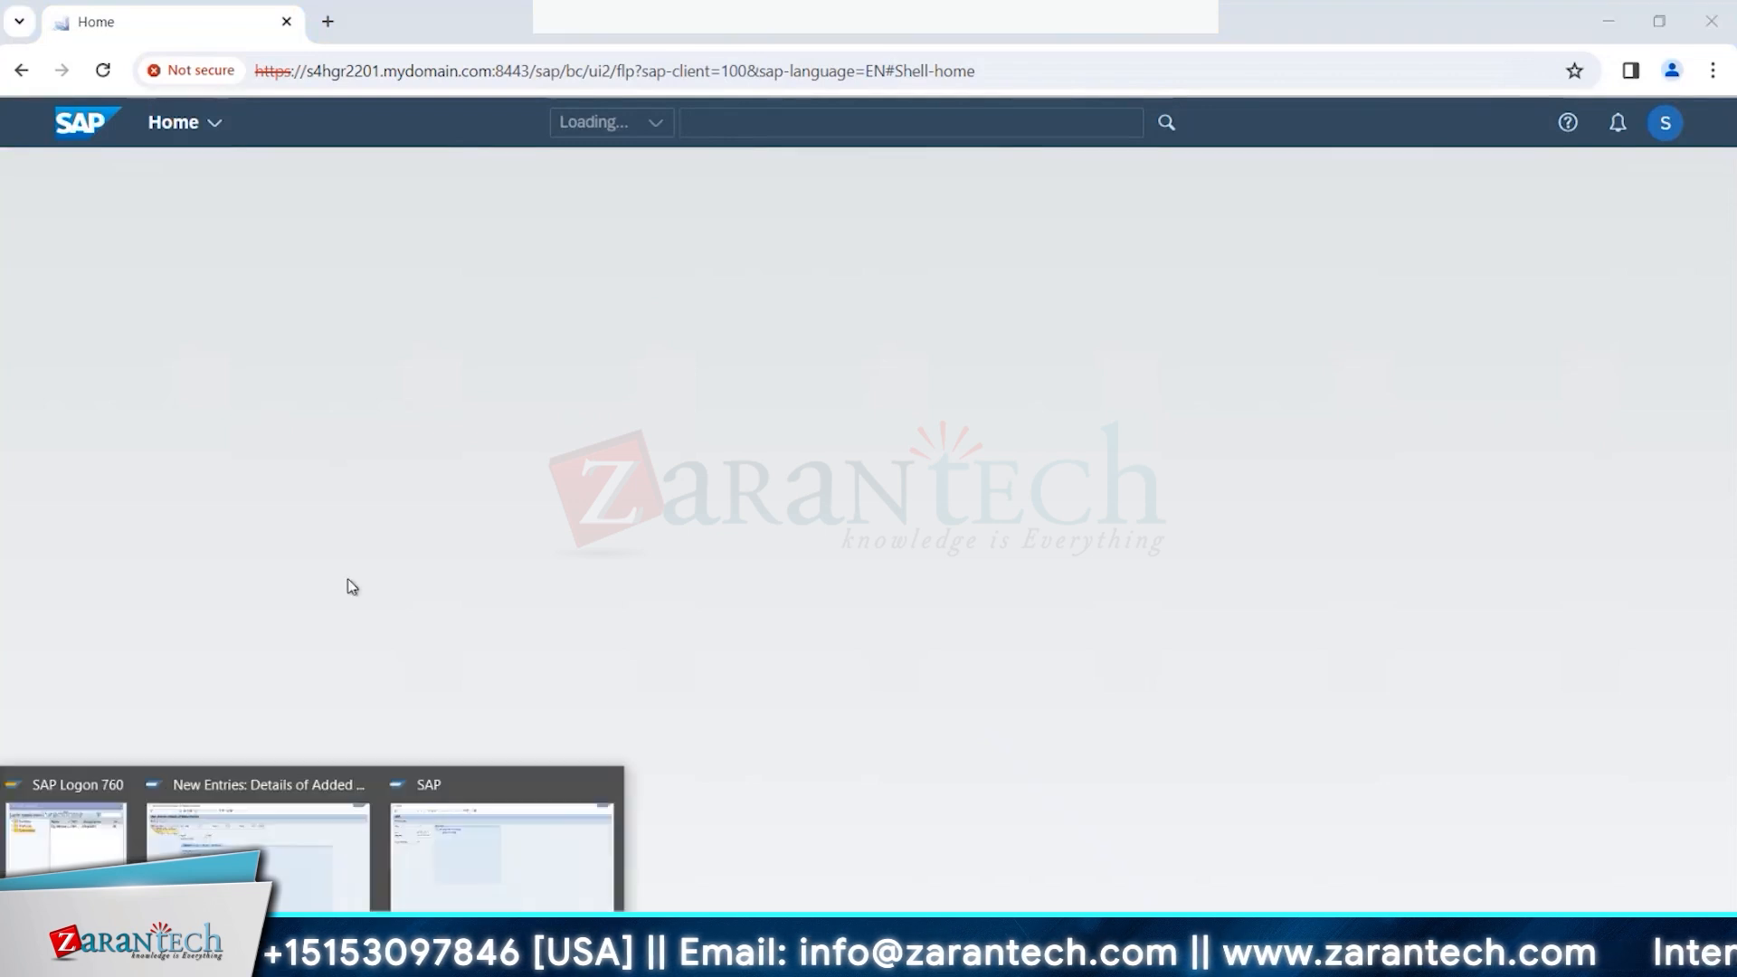
left_click(347, 790)
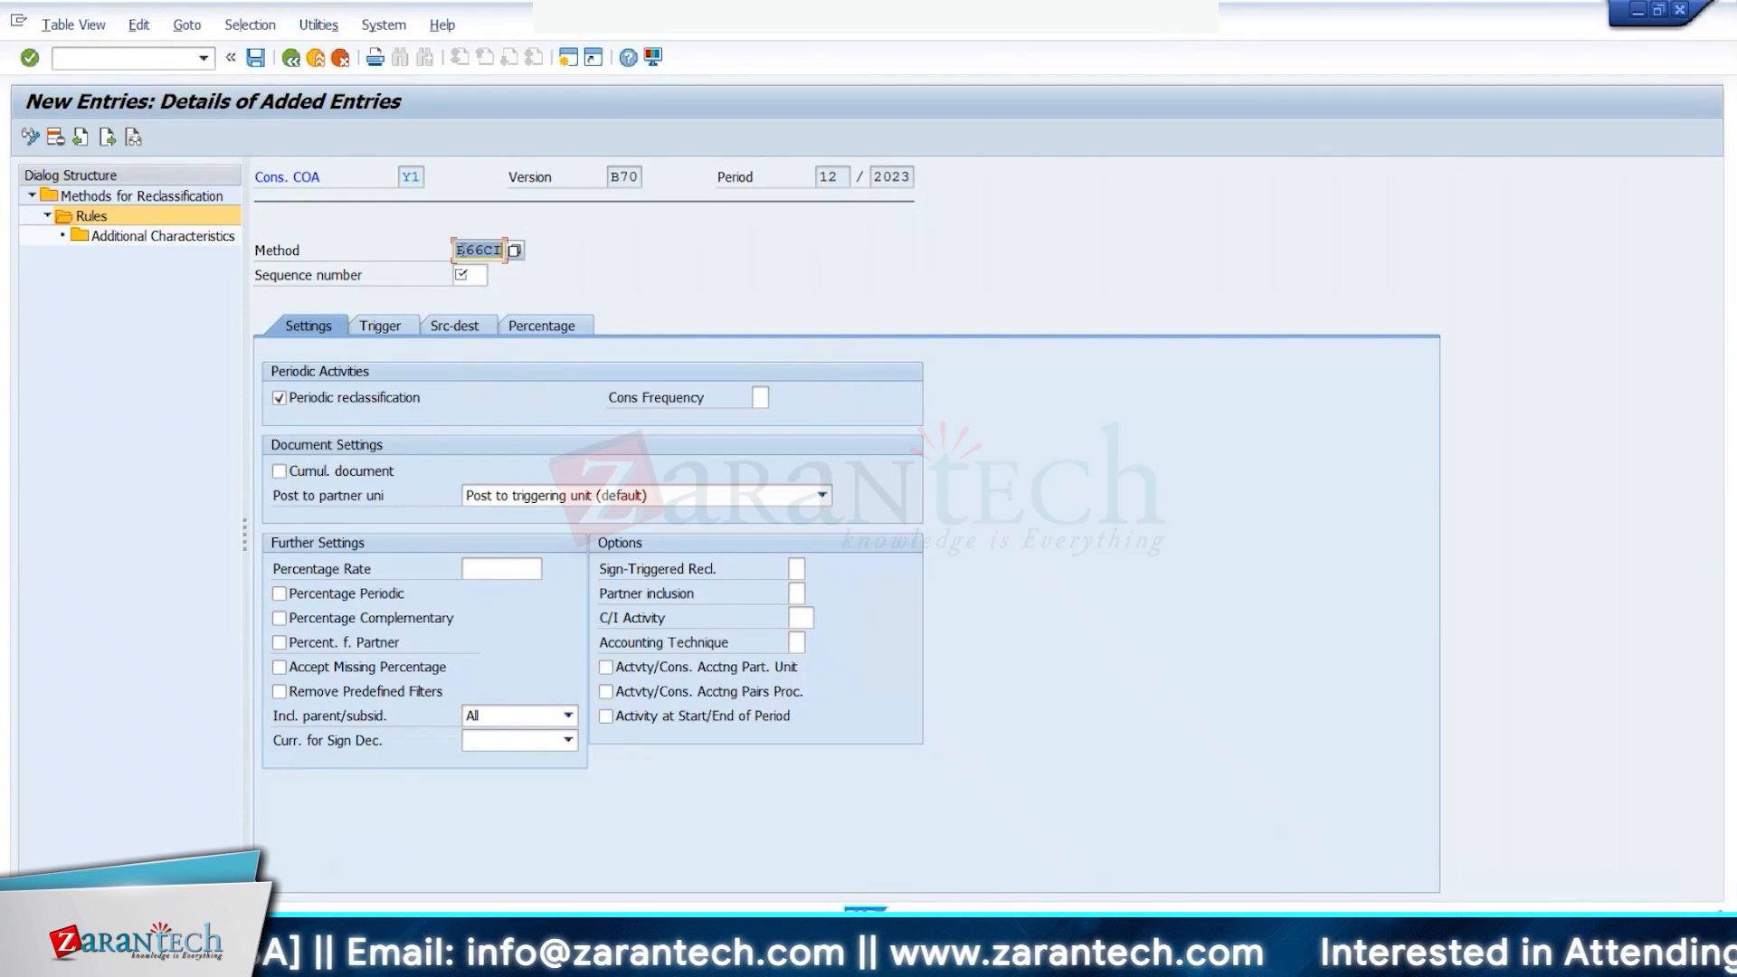
left_click(467, 276)
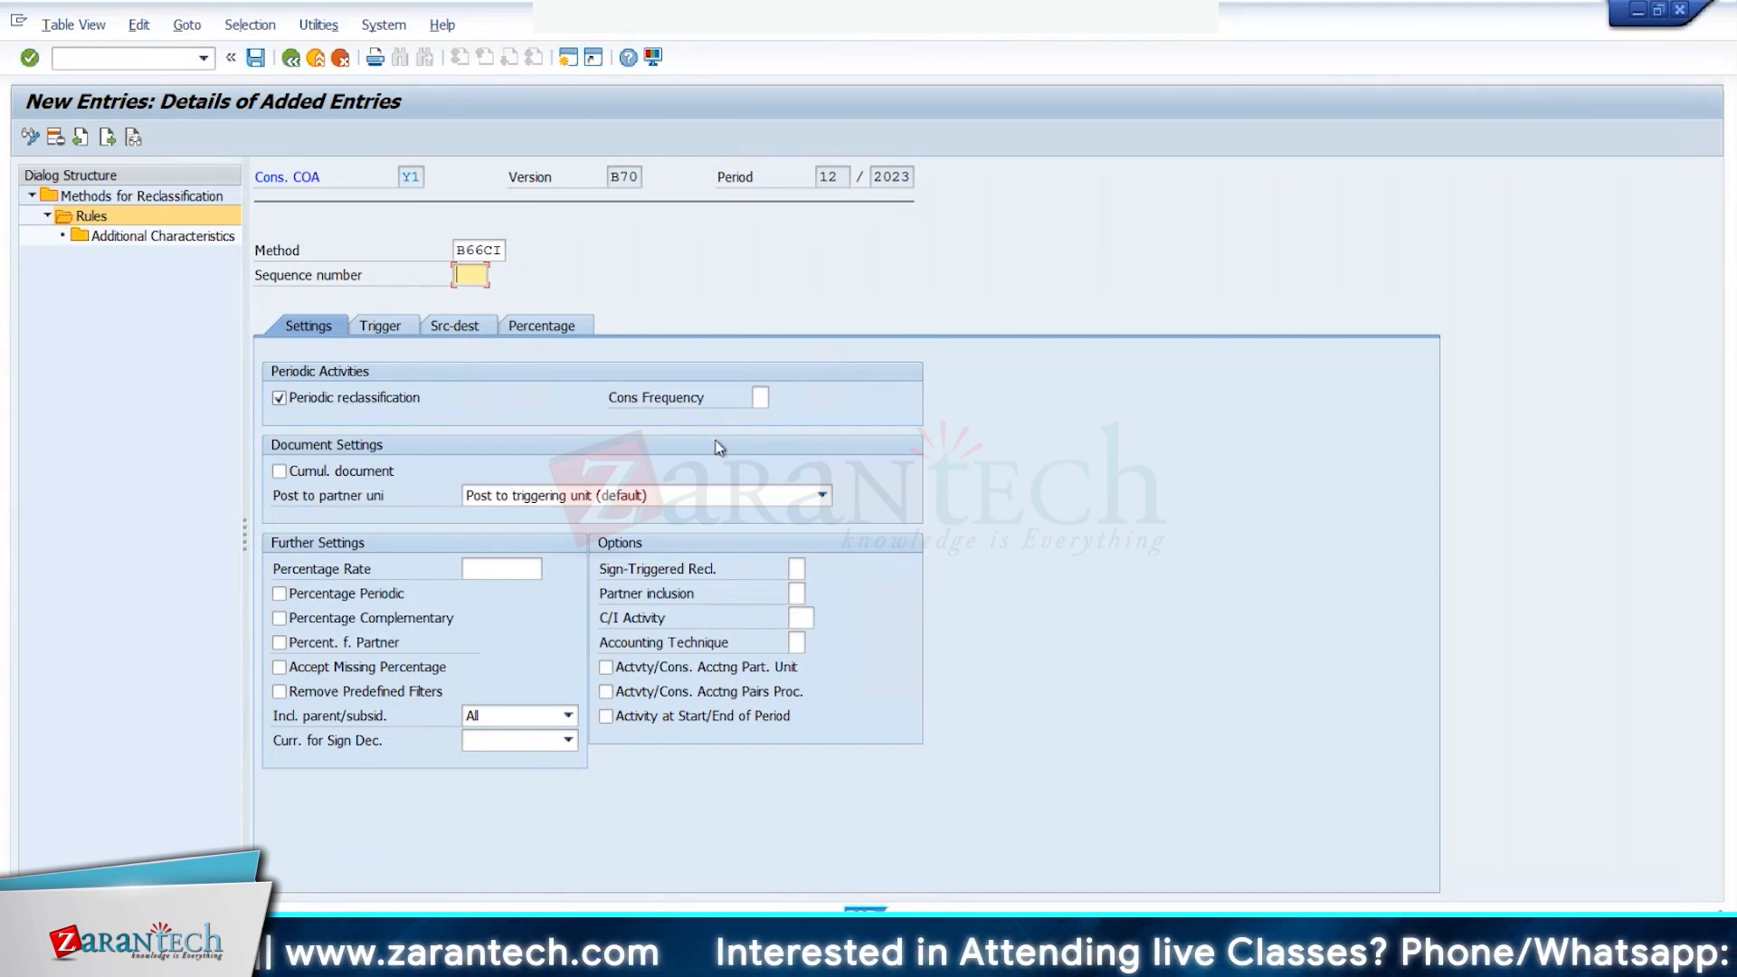
left_click(796, 619)
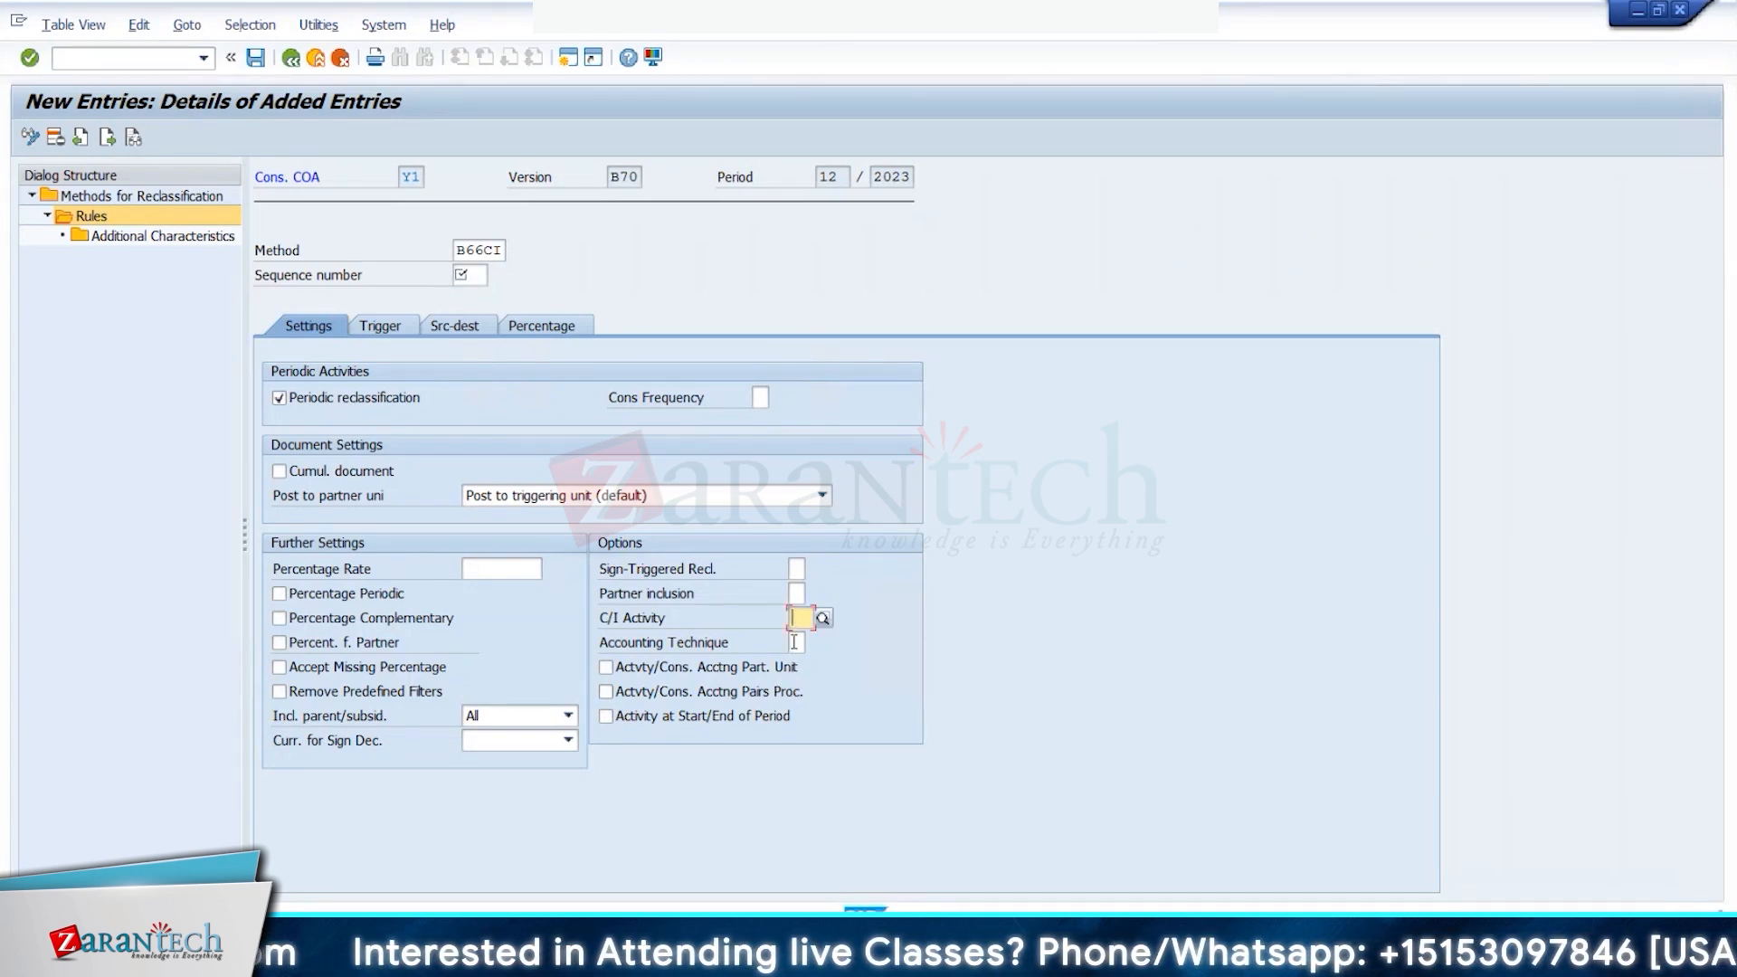
left_click(795, 642)
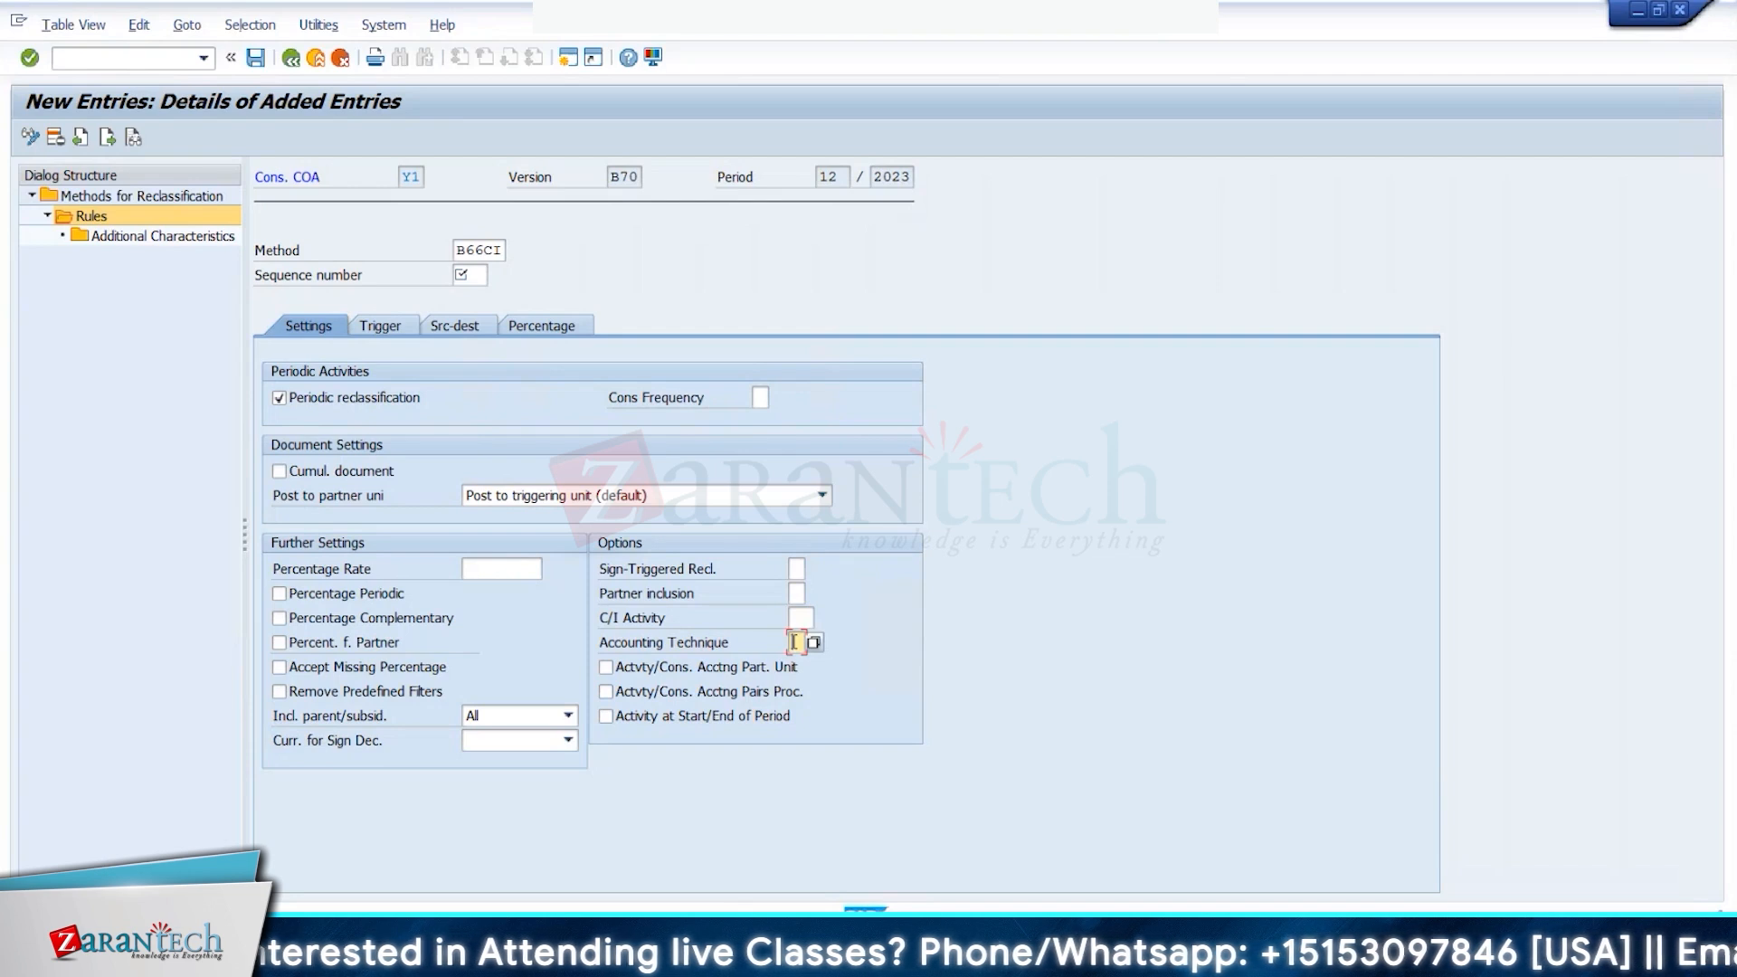
left_click(374, 330)
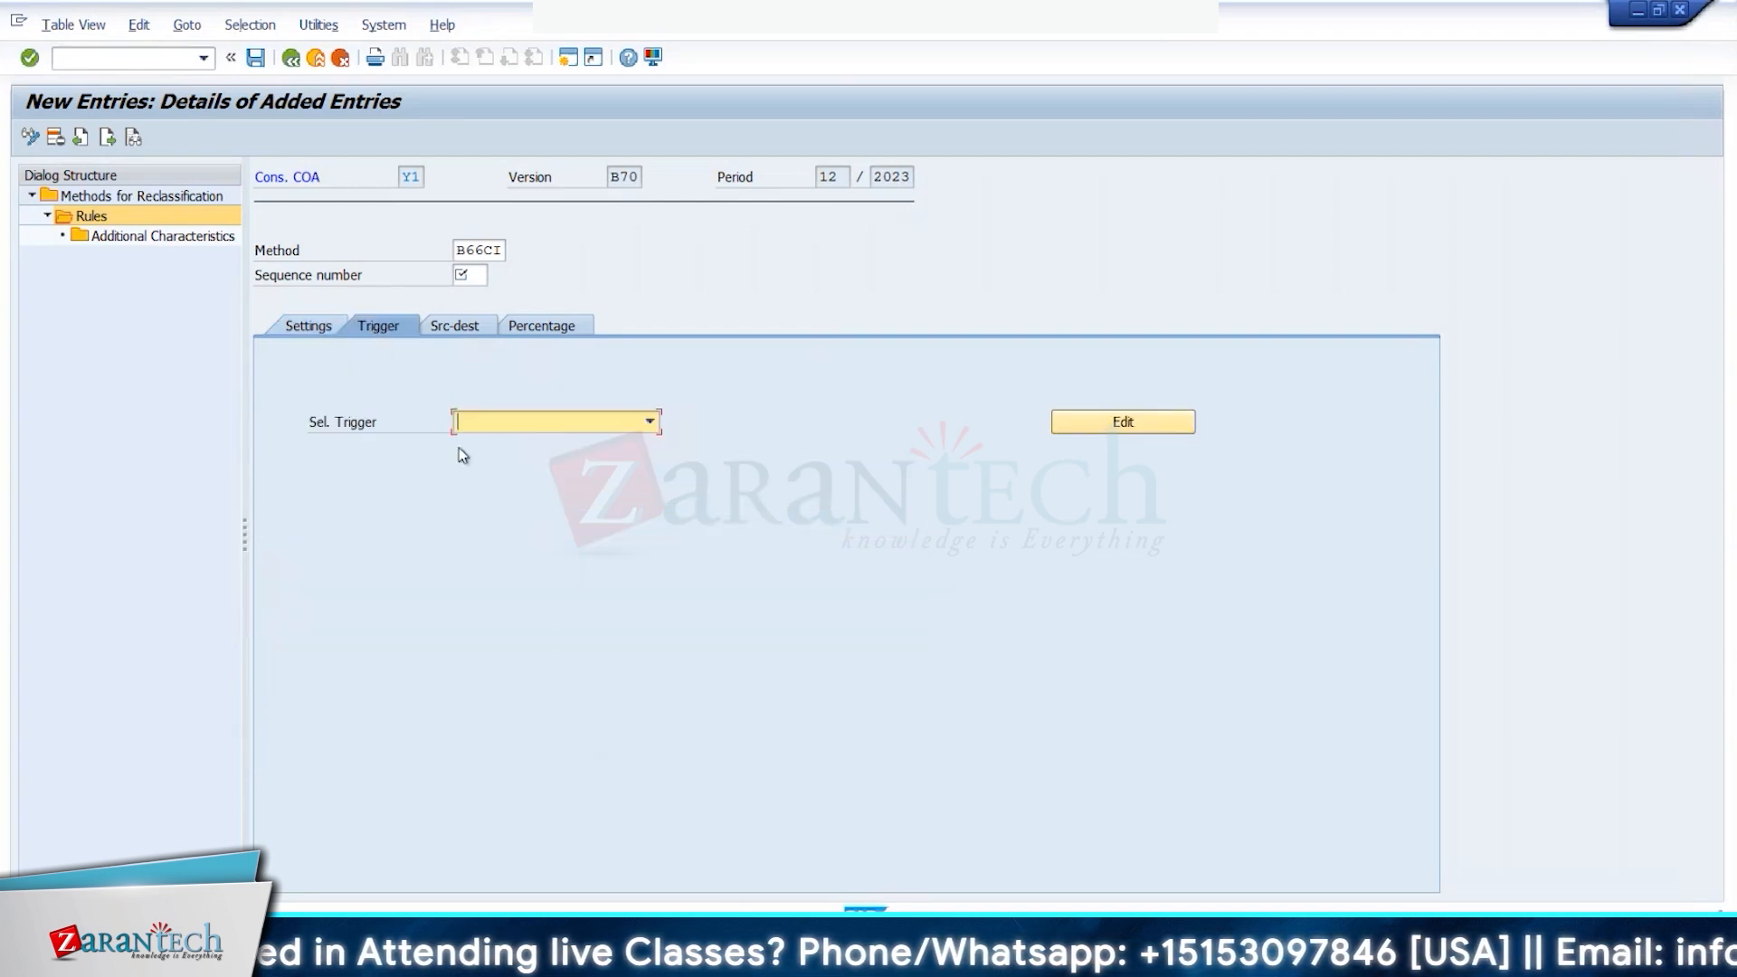
Step: Look through the available selections for the new rule's trigger and choose Y-COI-NETINCOME Net Income Trigger
left_click(501, 422)
scroll(421, 544, "down", 20)
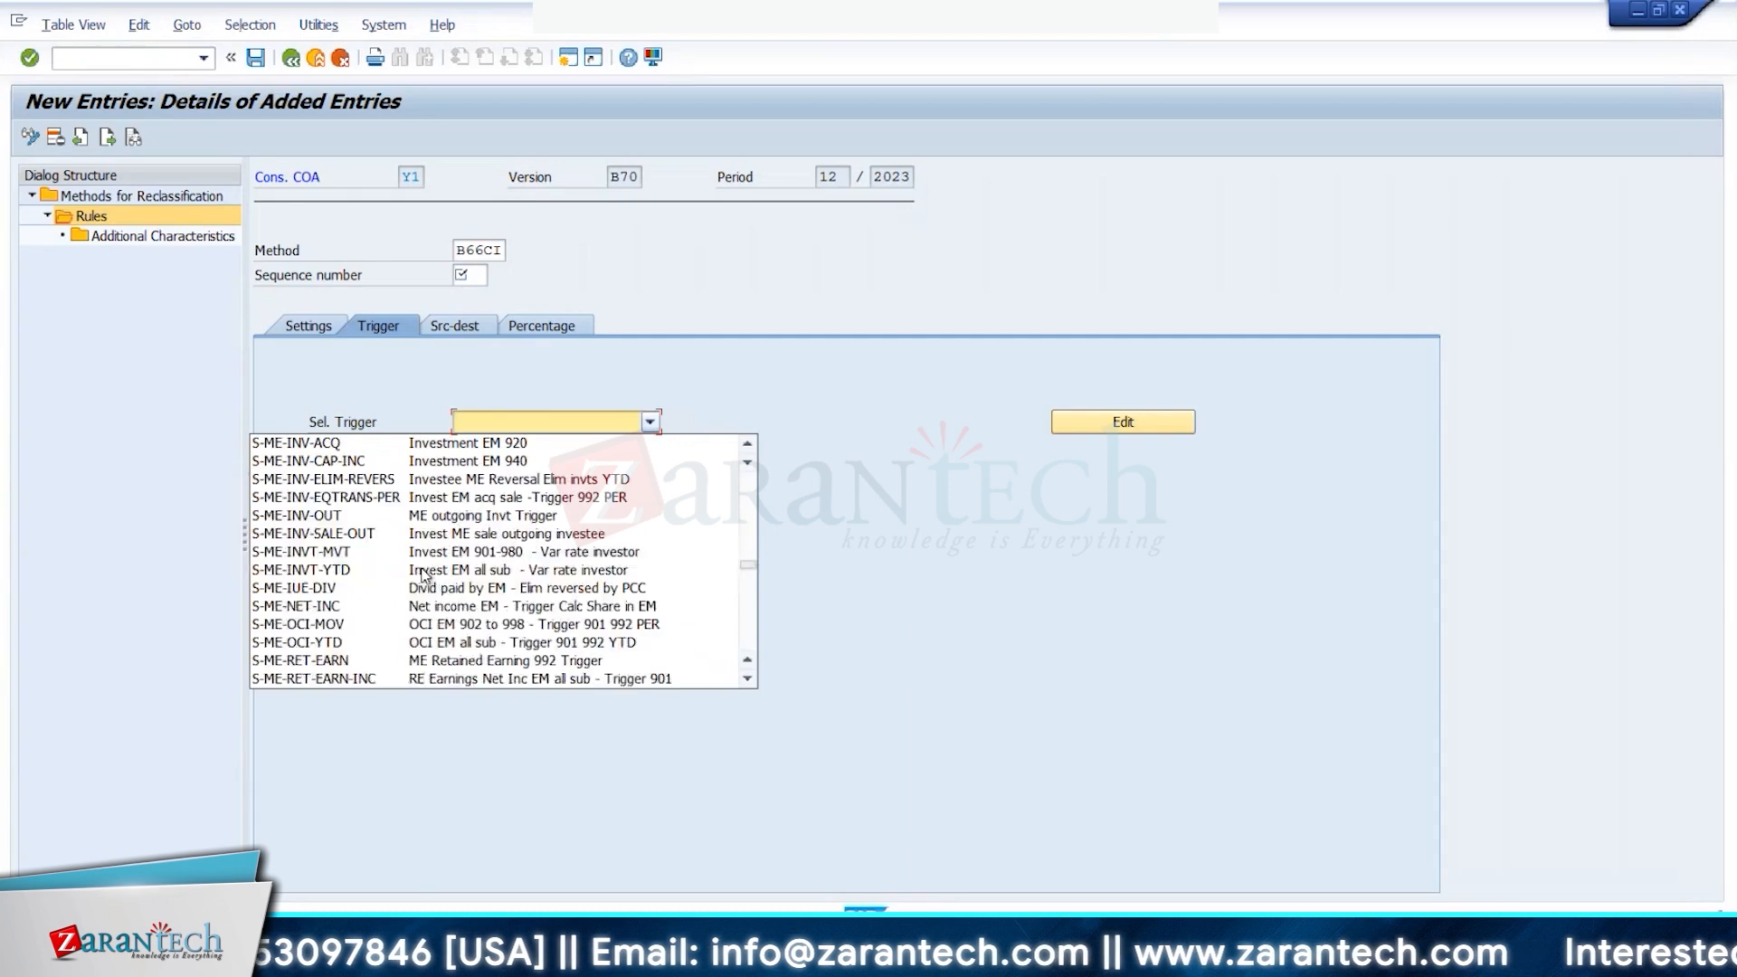
scroll(421, 580, "down", 20)
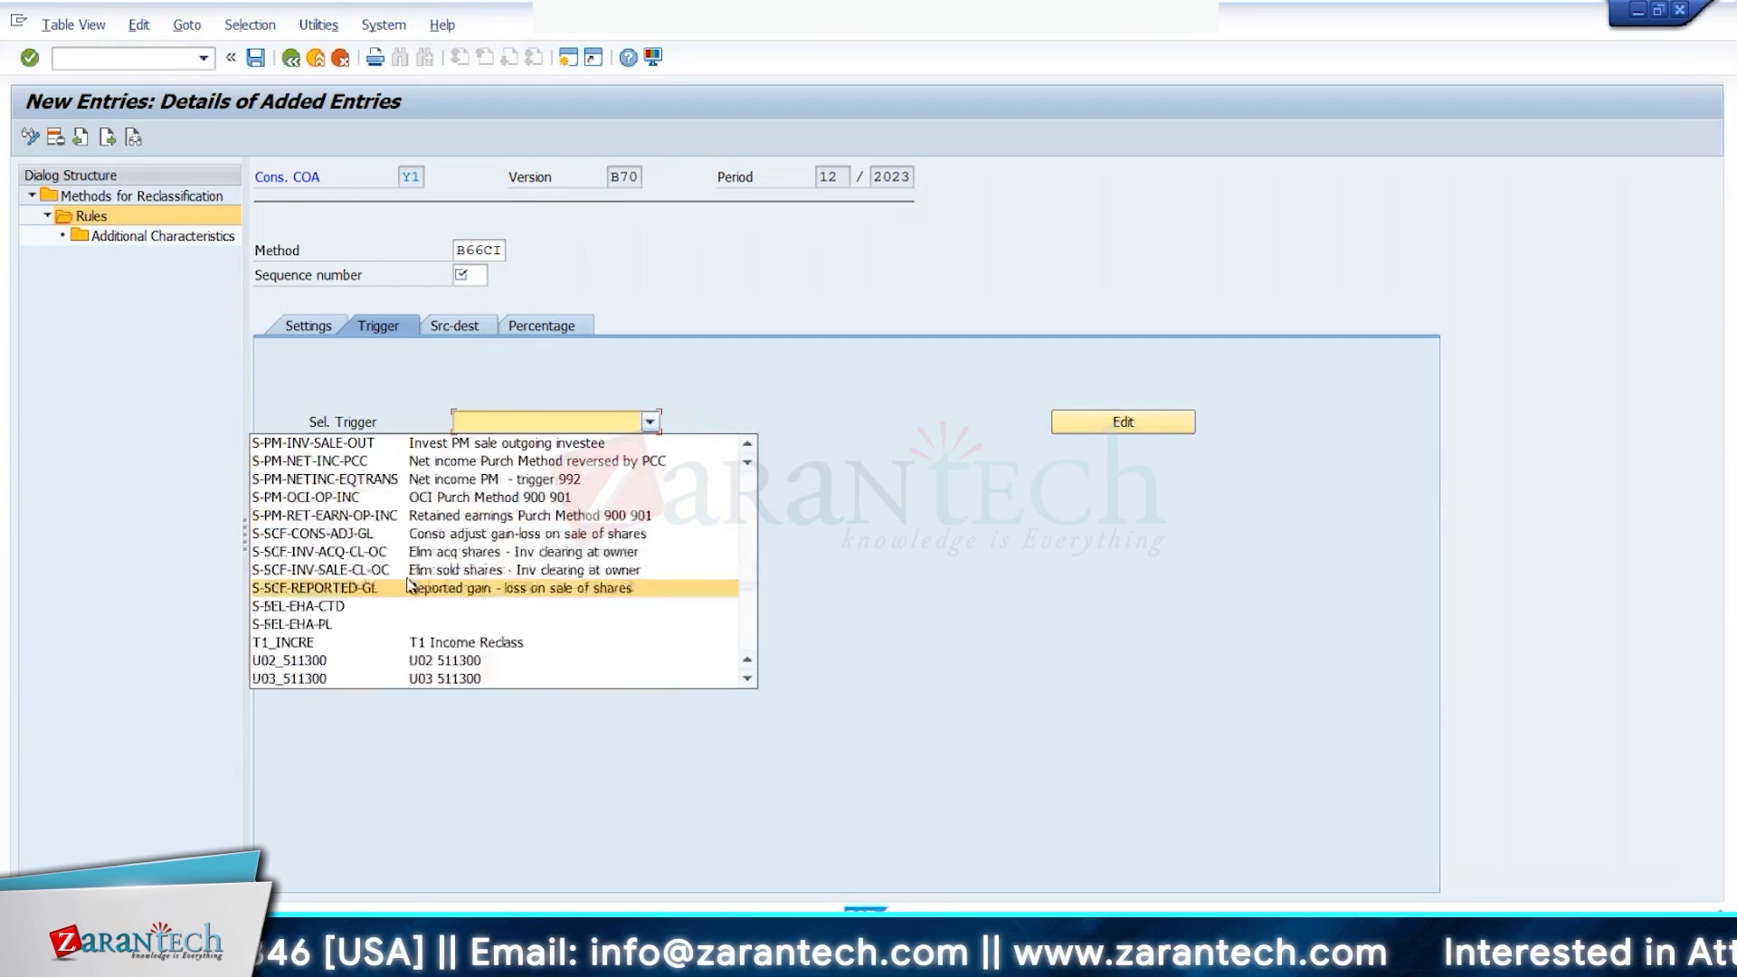
scroll(413, 589, "down", 2)
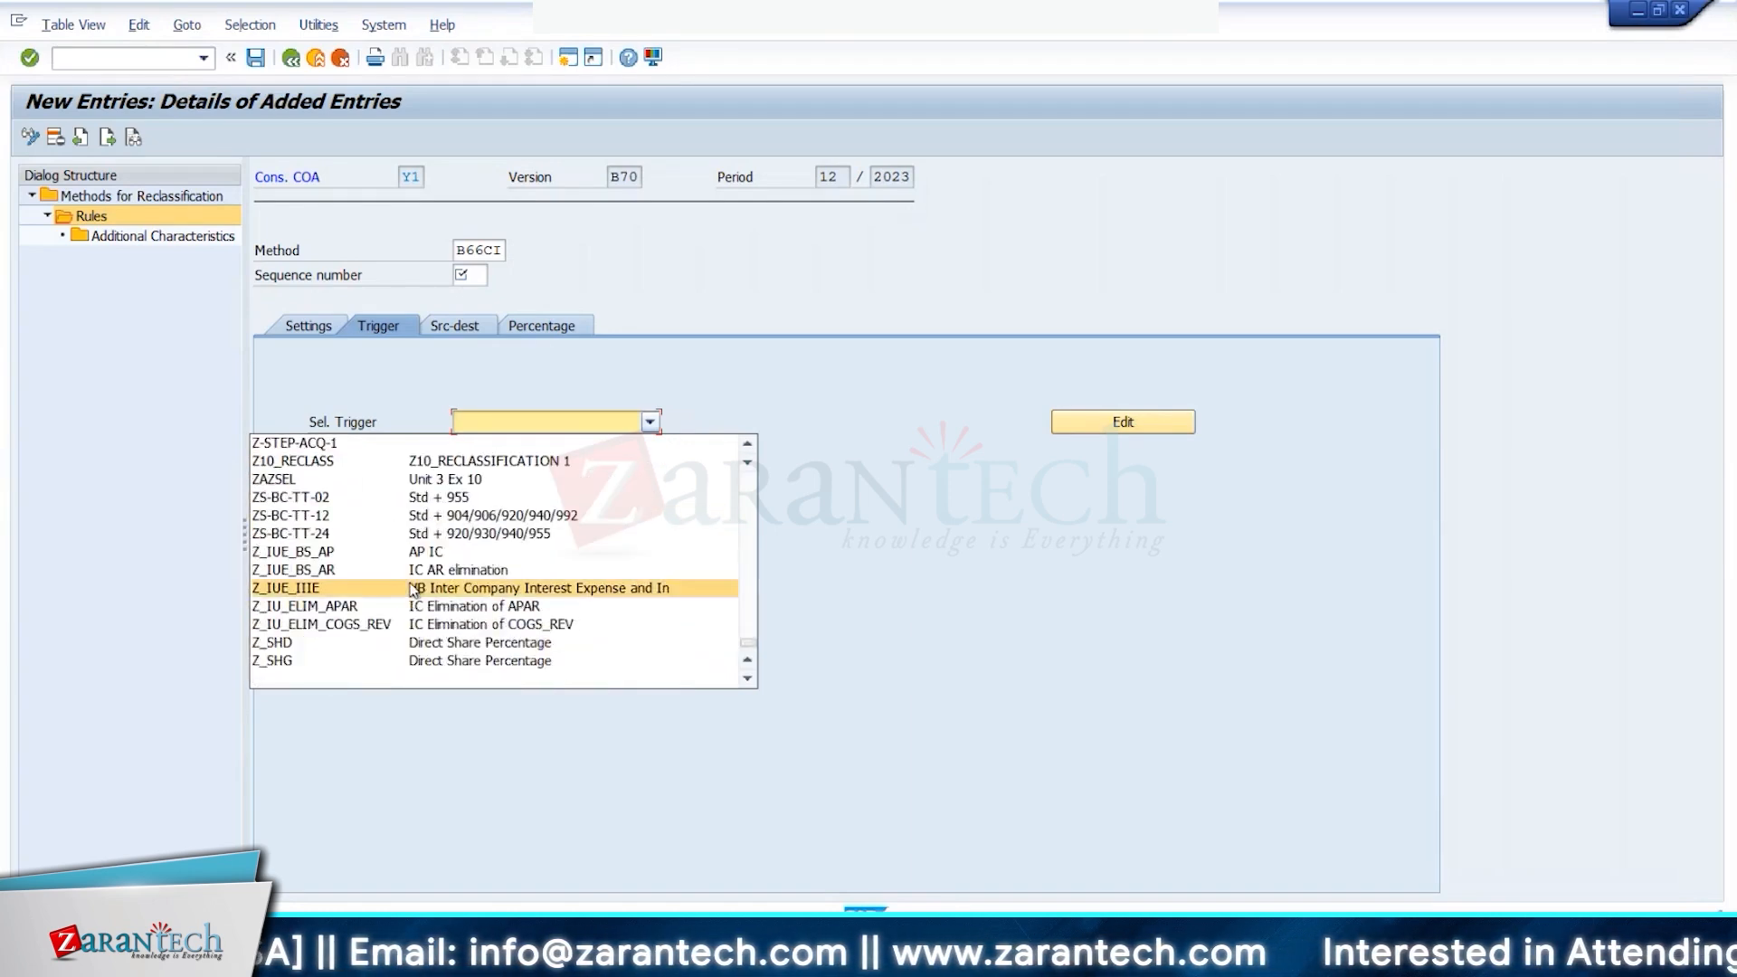
scroll(413, 584, "up", 15)
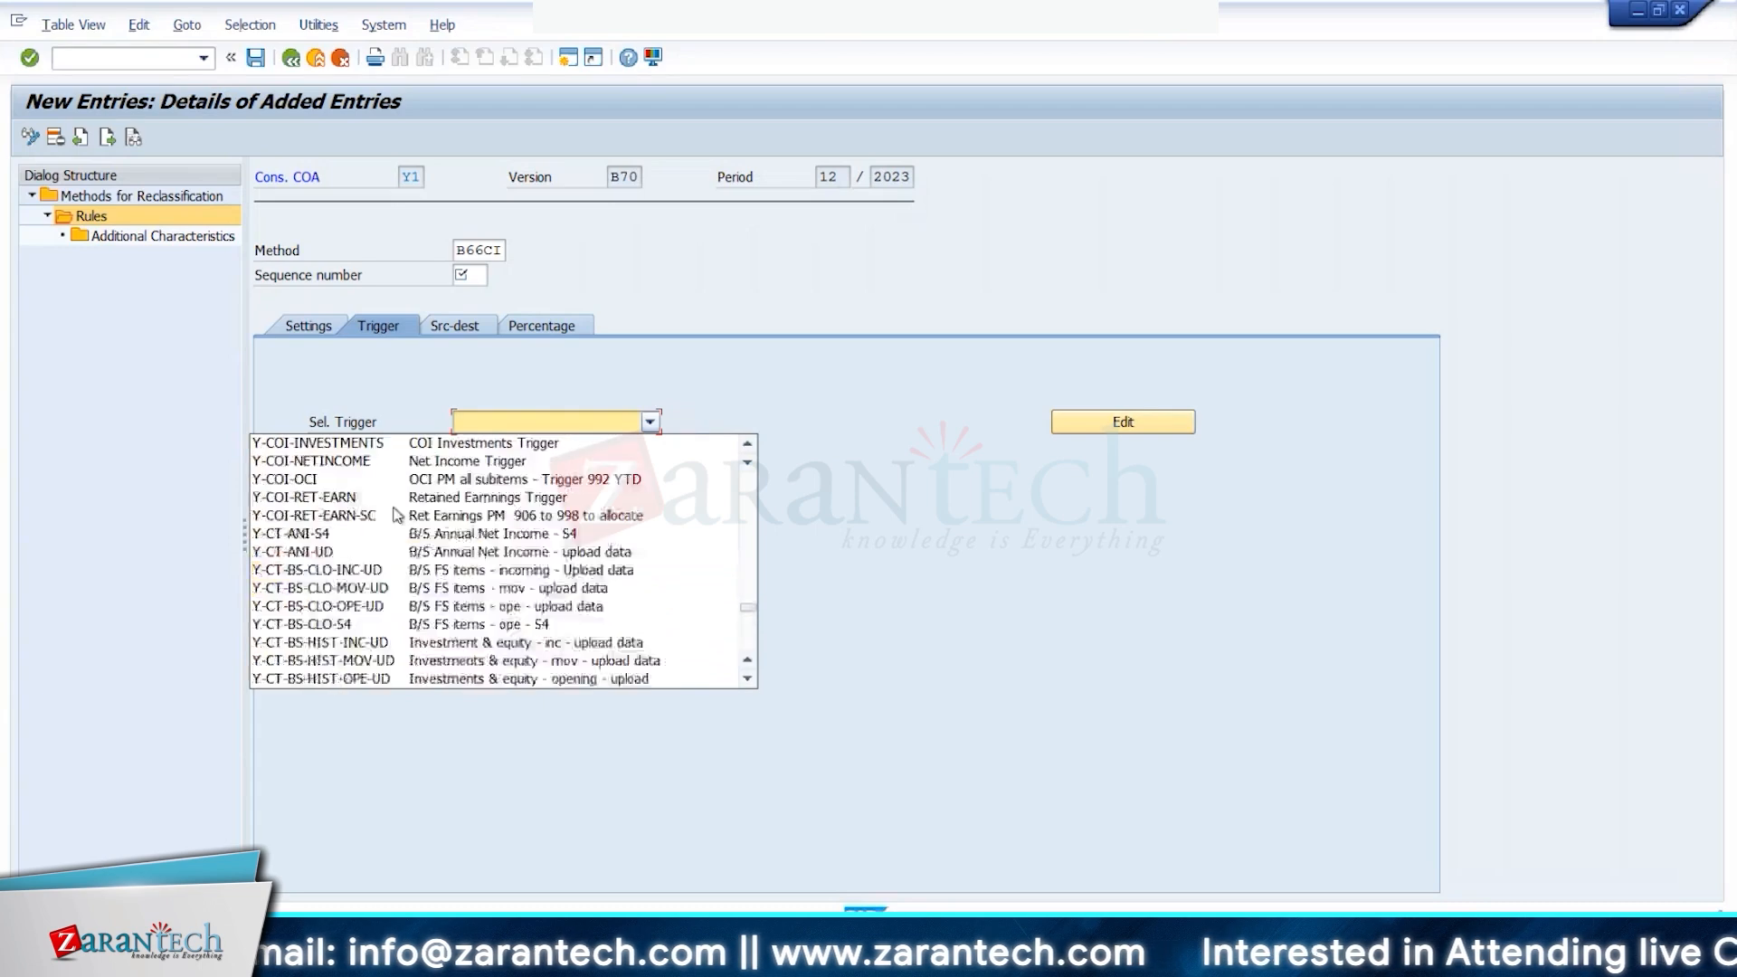
scroll(398, 515, "up", 20)
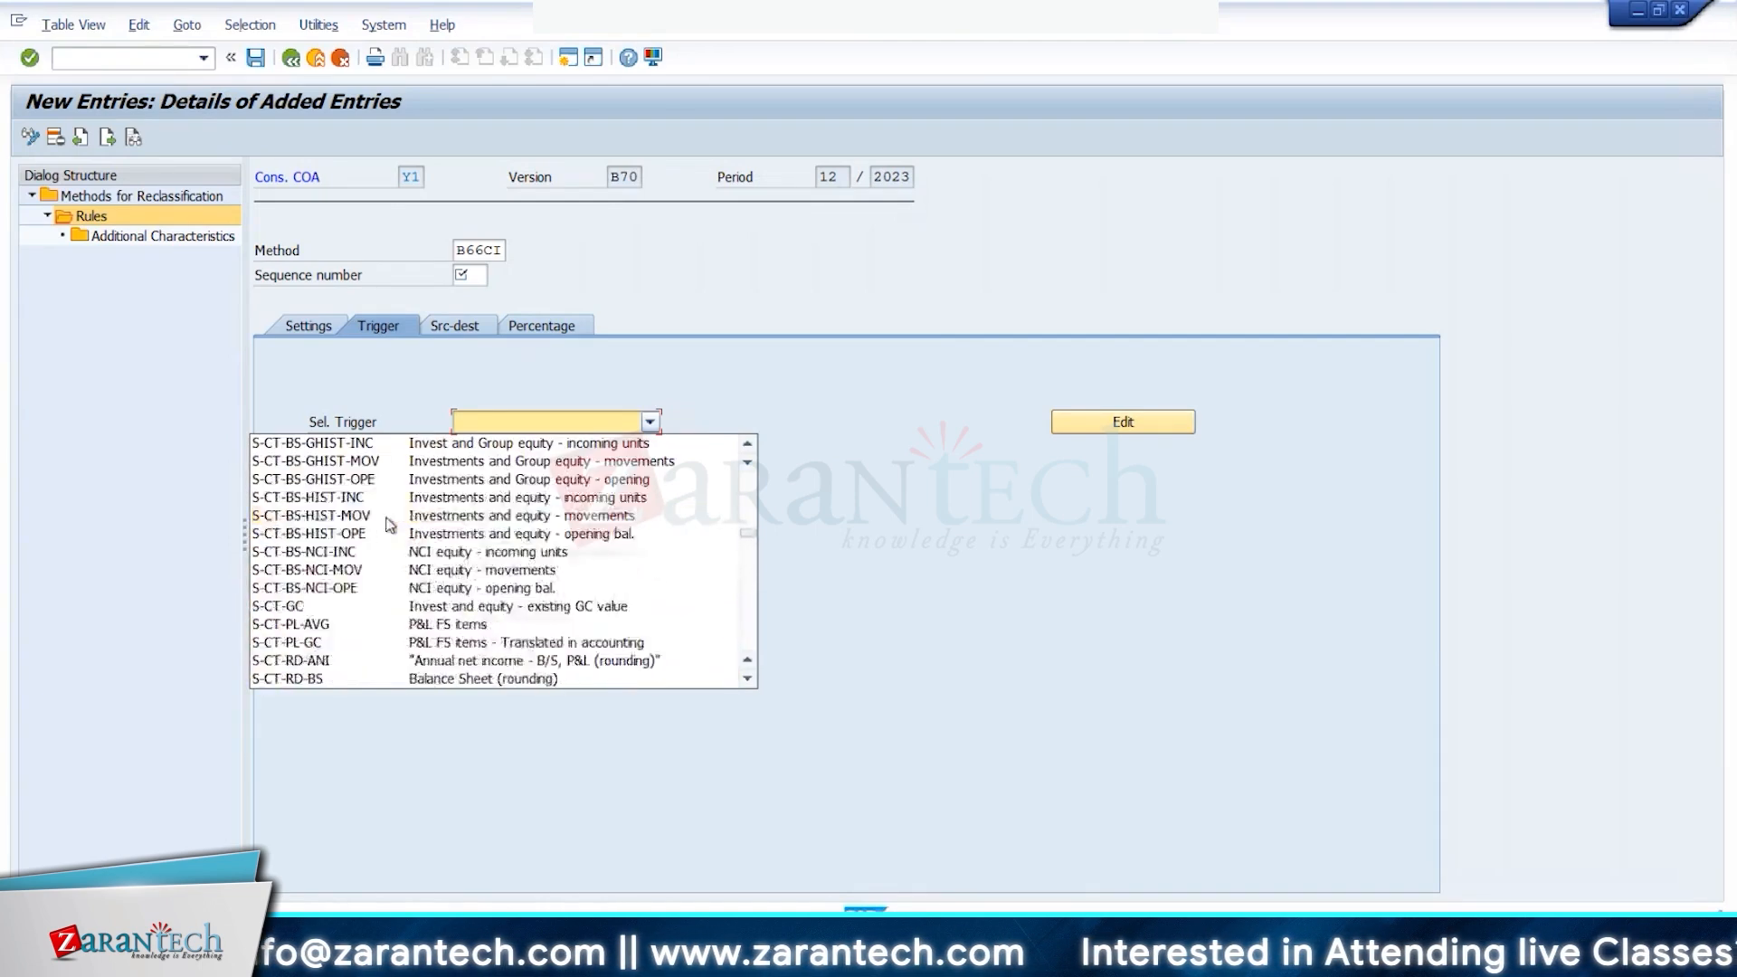
scroll(390, 524, "down", 15)
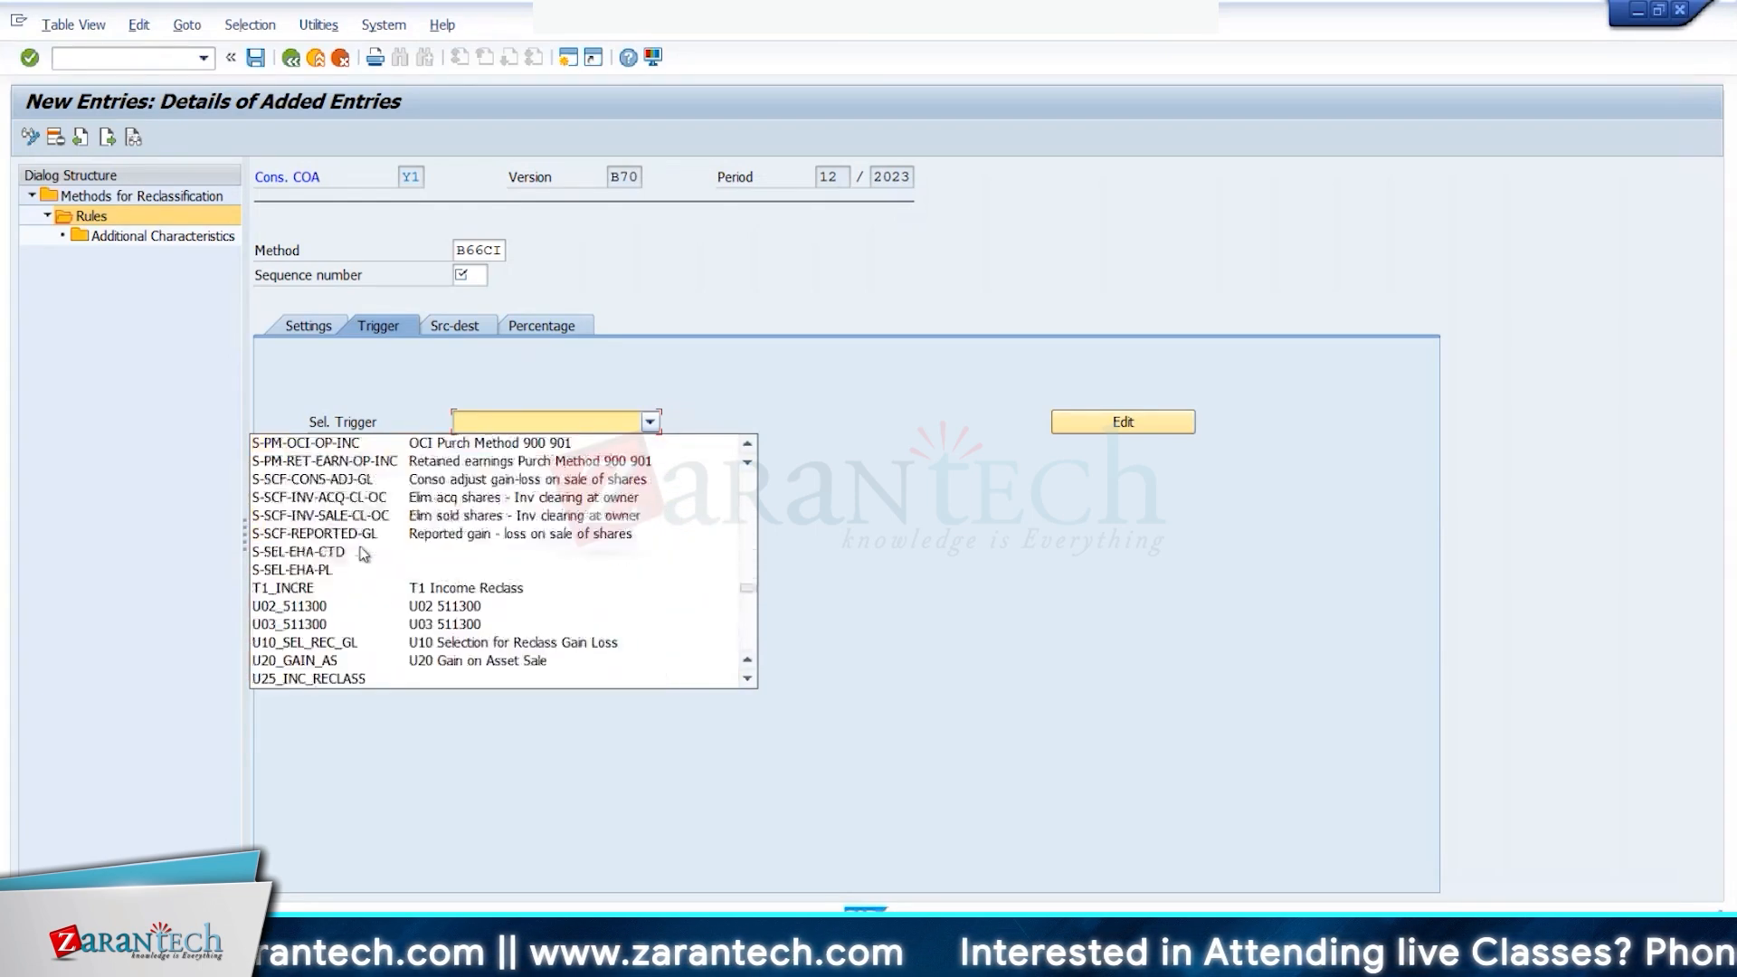
scroll(320, 555, "up", 20)
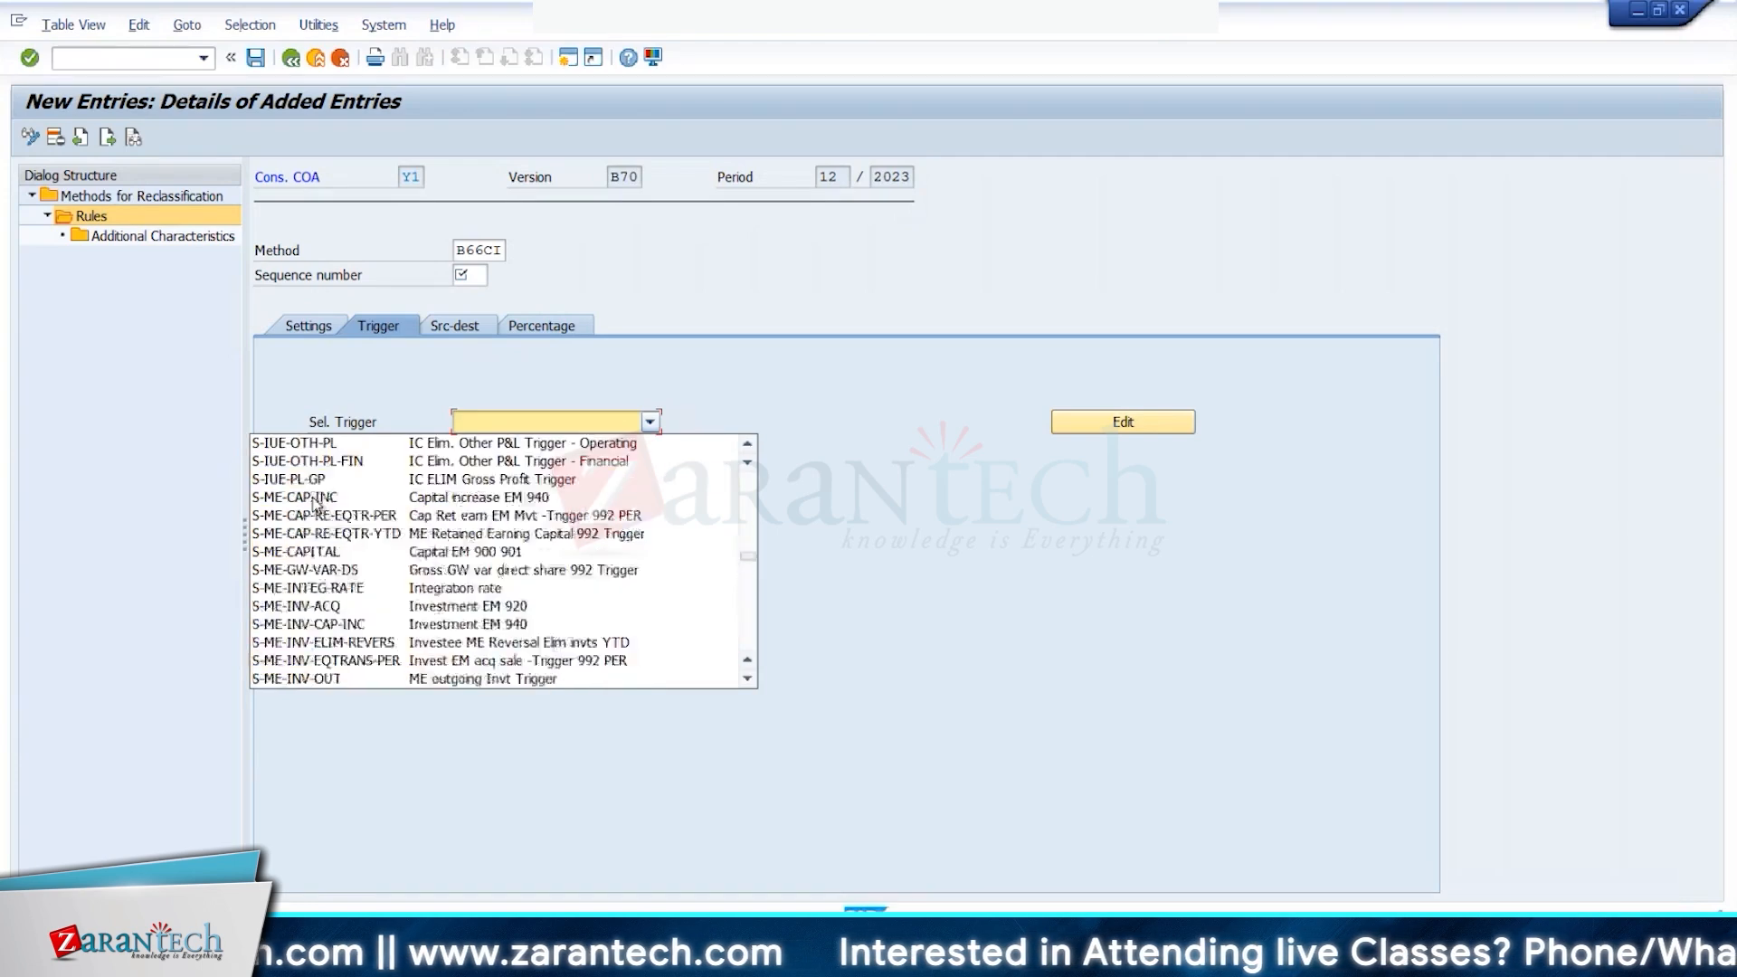
scroll(298, 556, "down", 20)
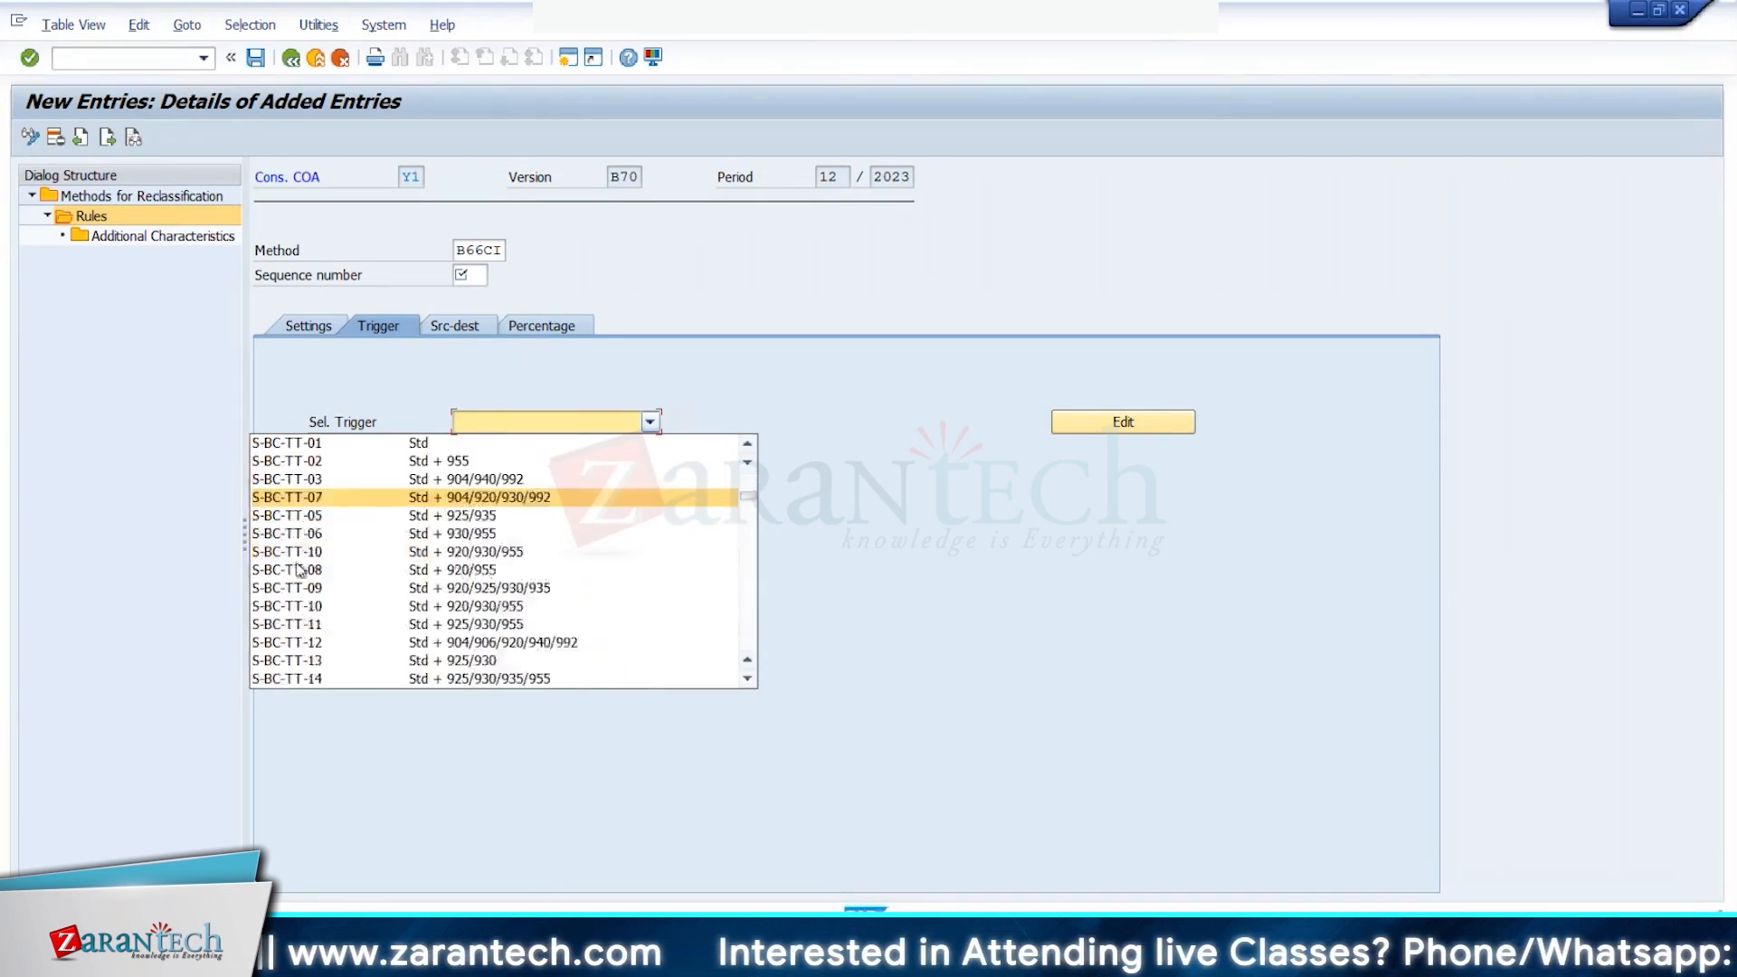
scroll(299, 597, "down", 5)
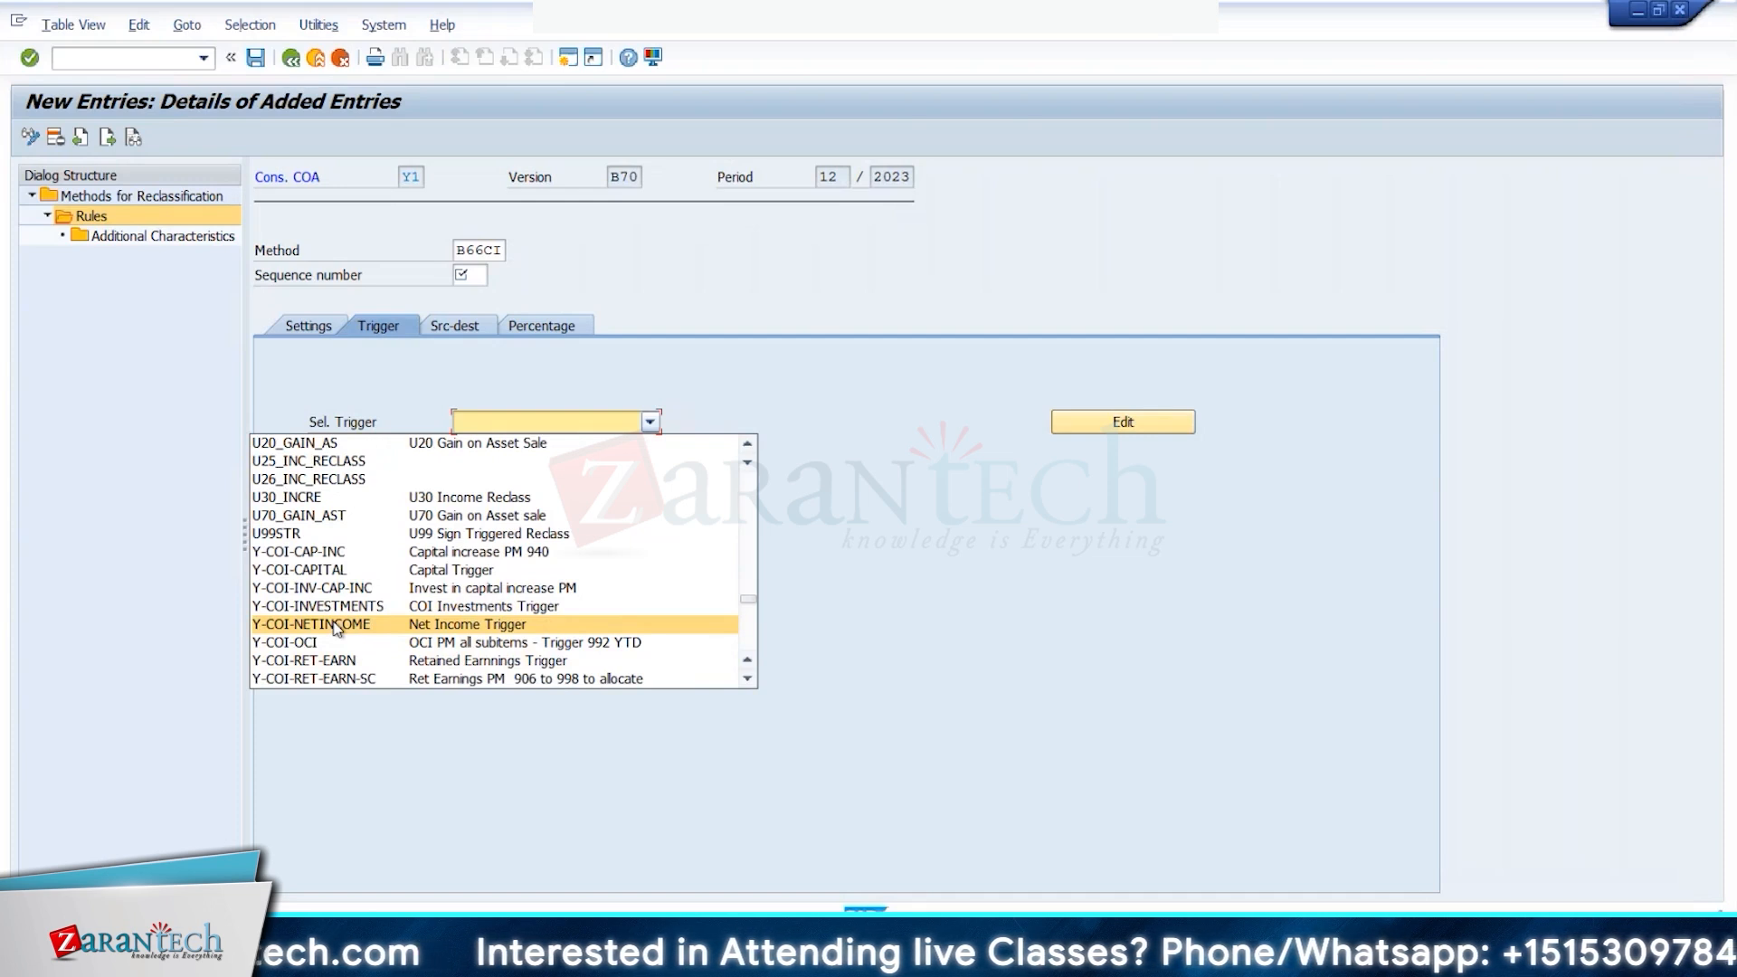
left_click(336, 625)
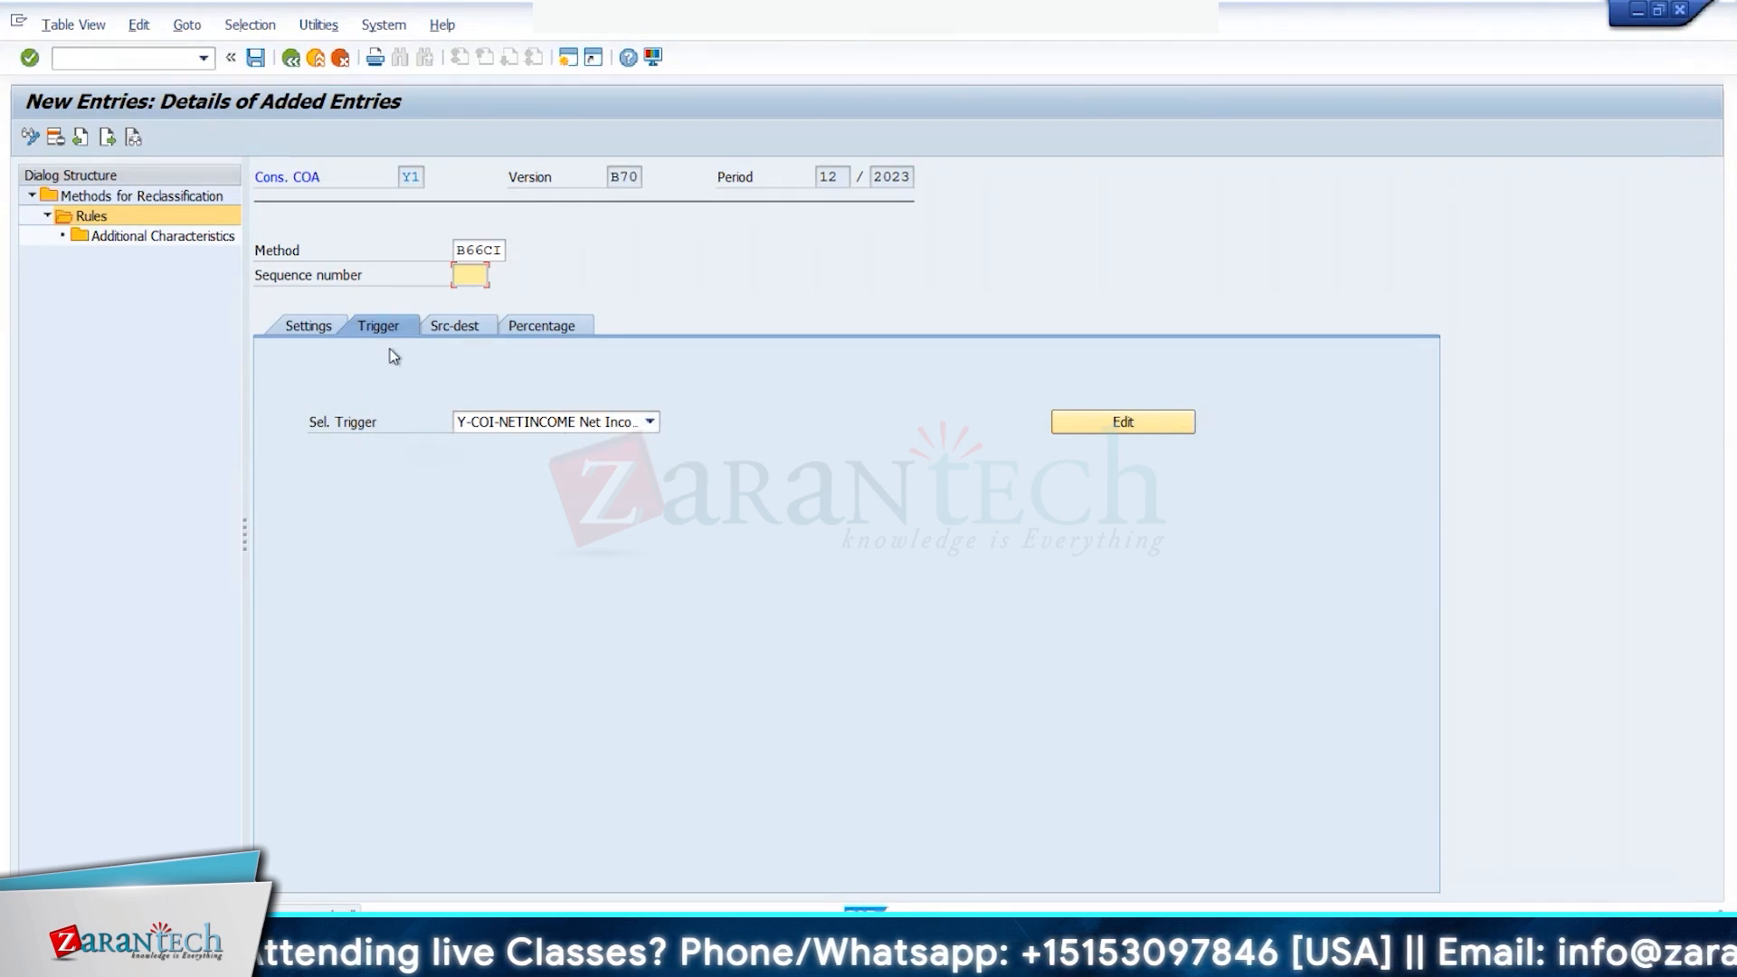
Step: Compare the new rule's general settings with its trigger and enable Percentage Complementary in the further settings
left_click(301, 336)
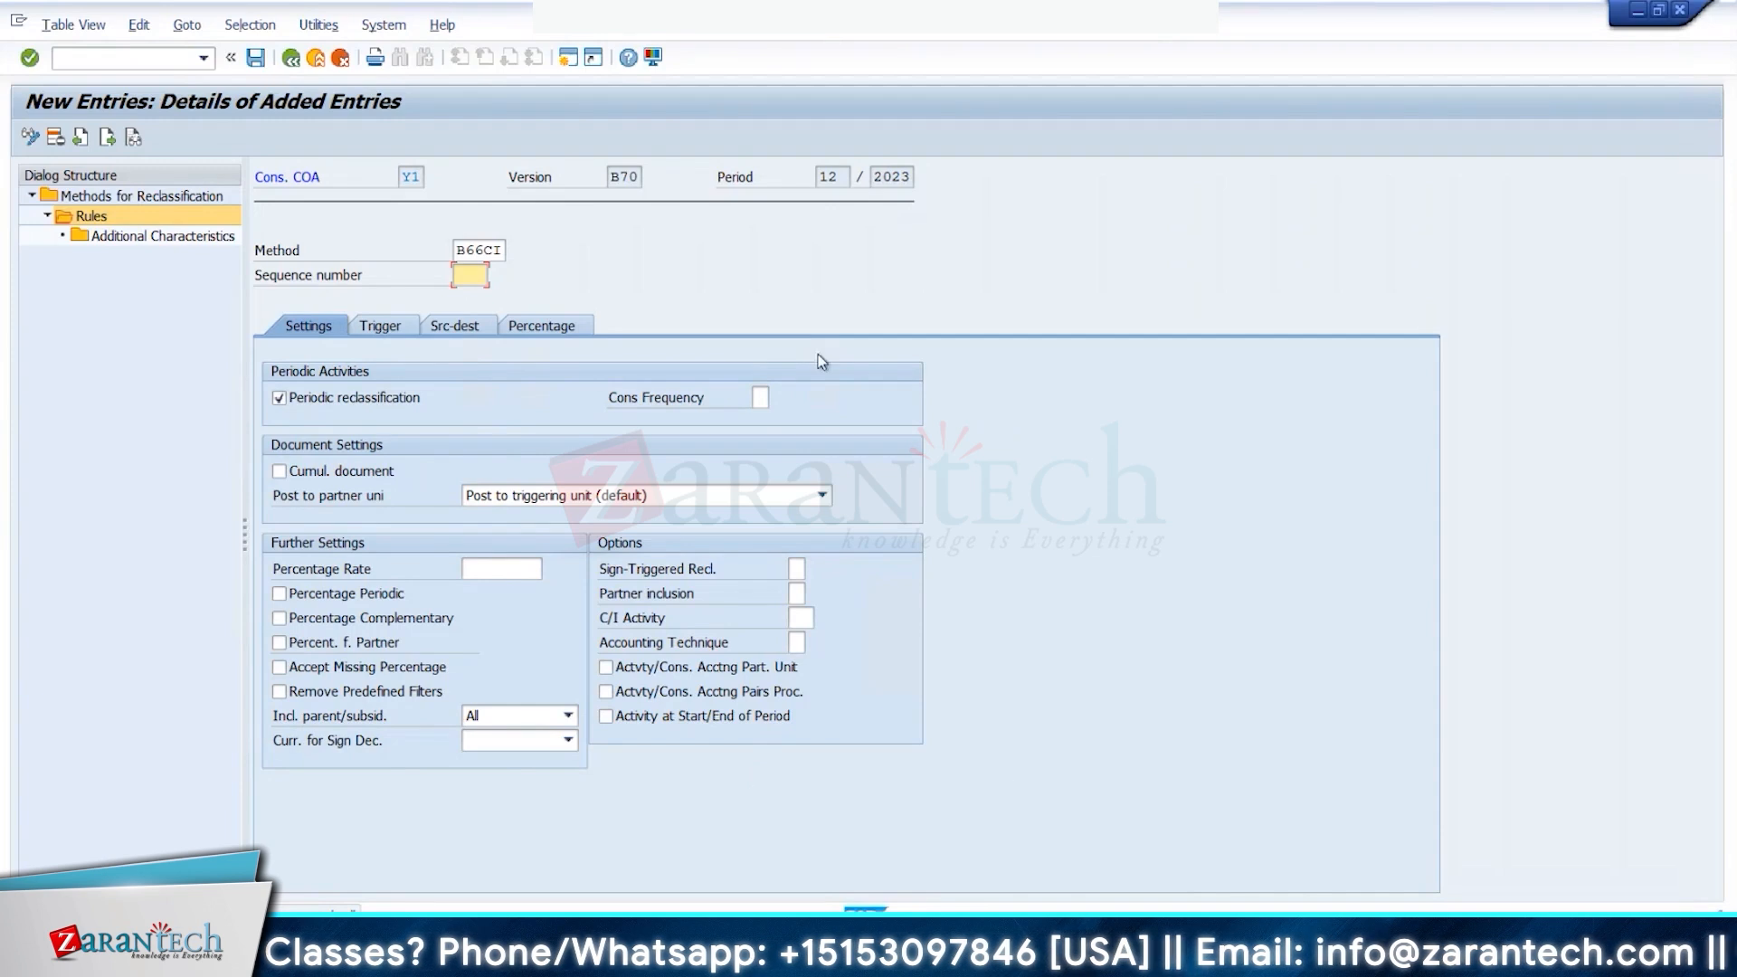
left_click(392, 333)
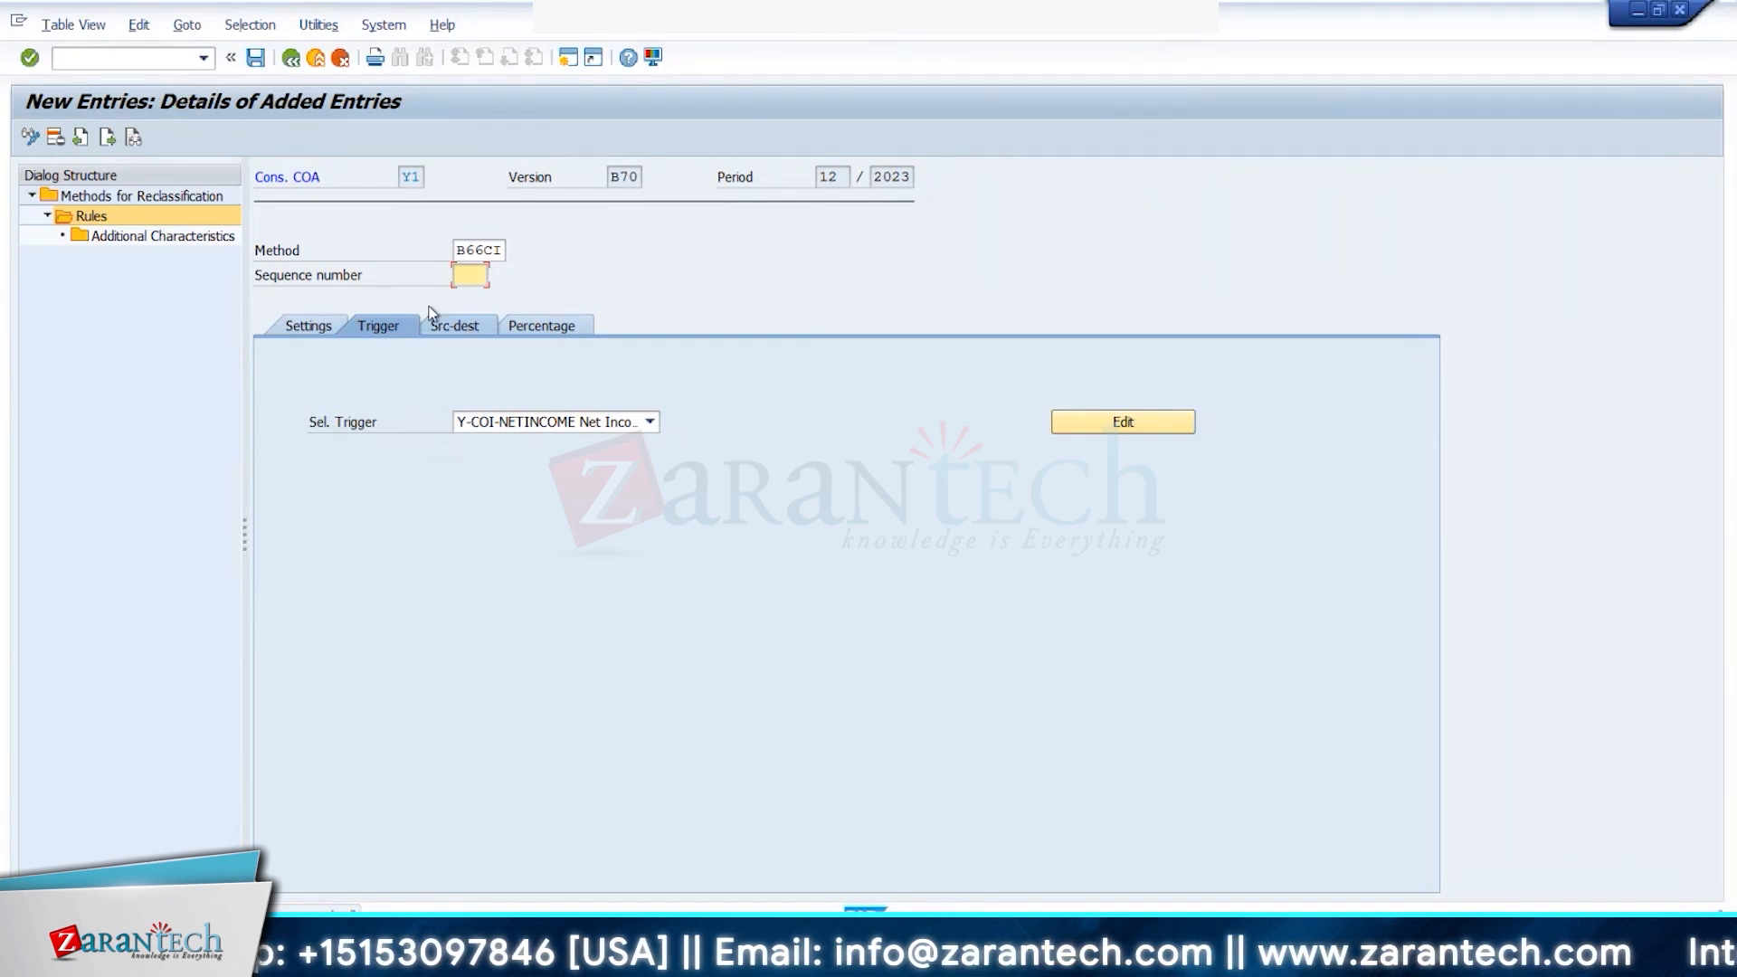
left_click(303, 326)
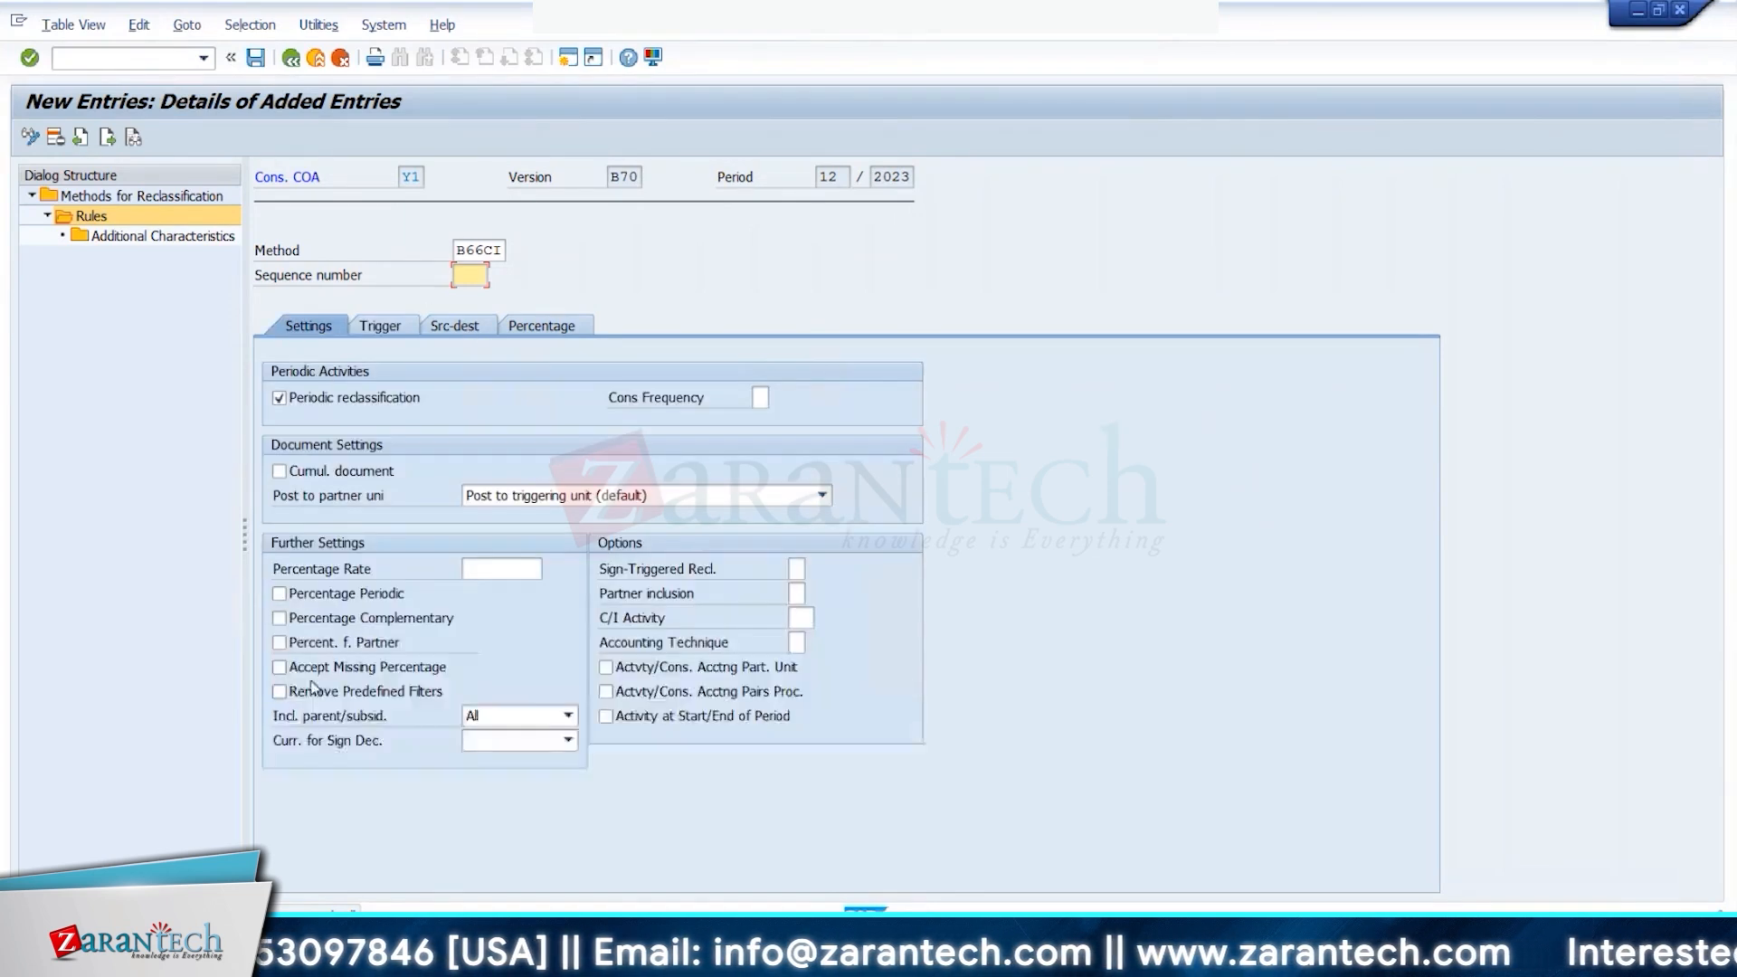
left_click(302, 623)
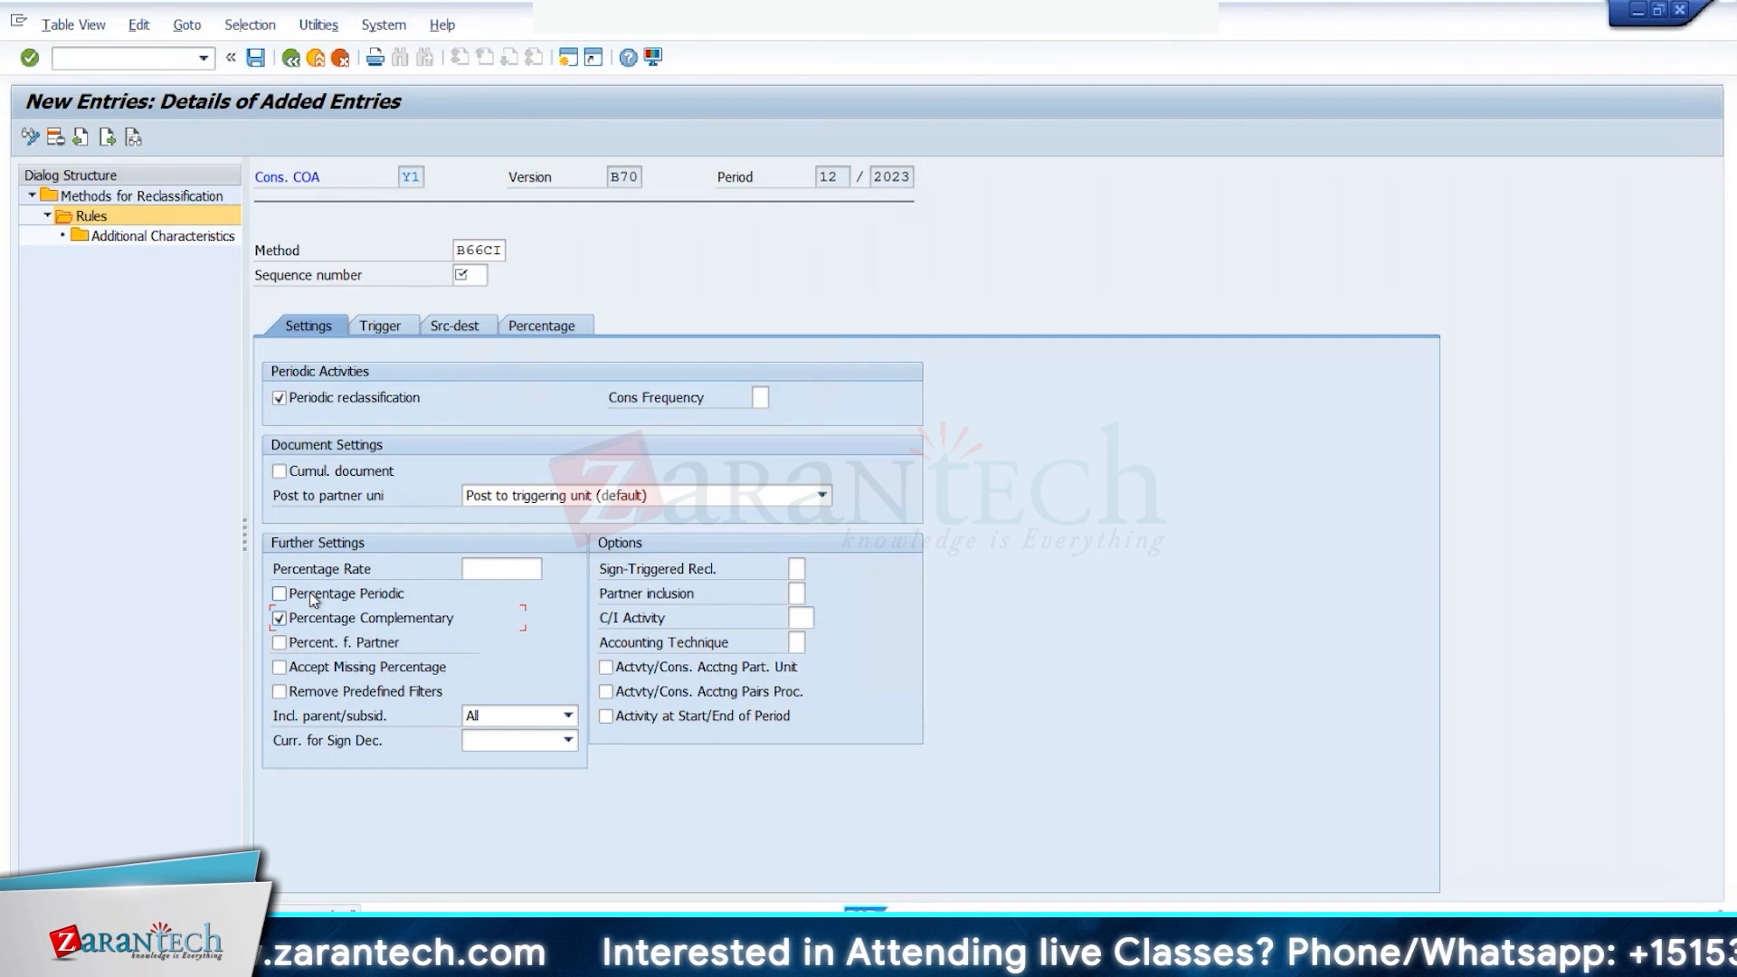
Step: Review the new rule's source and destination item role and target attribute fields, and its percentage selection, without entering values
left_click(398, 327)
left_click(453, 328)
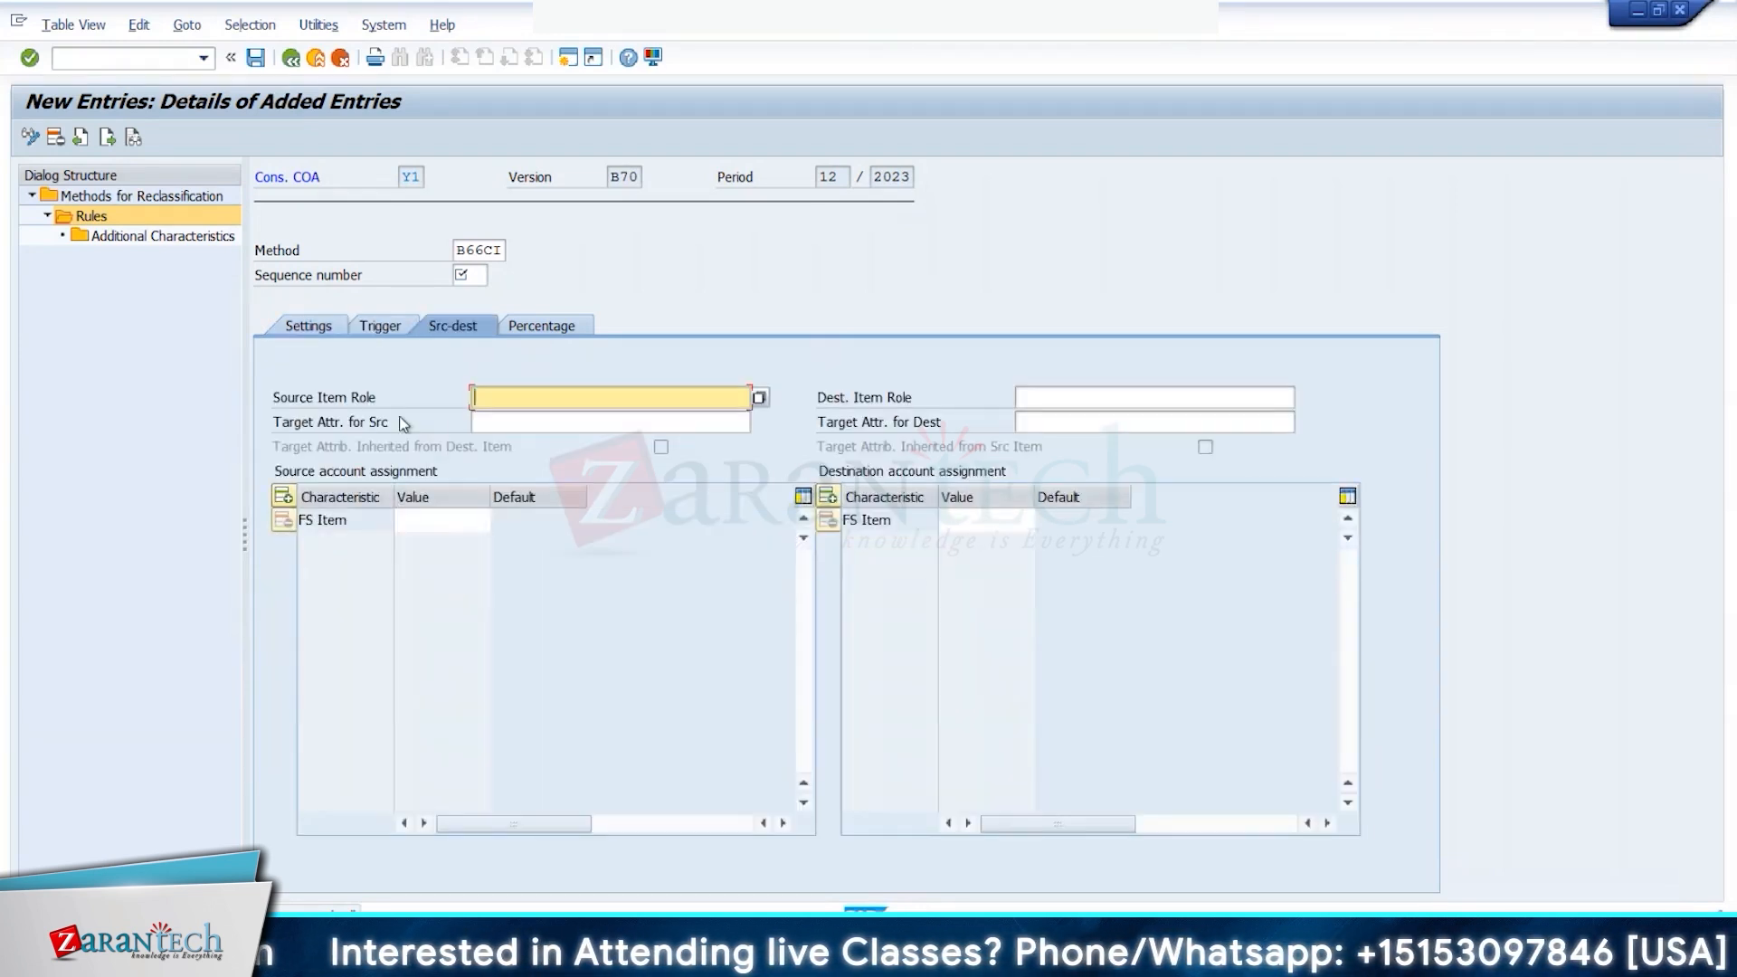
left_click(547, 426)
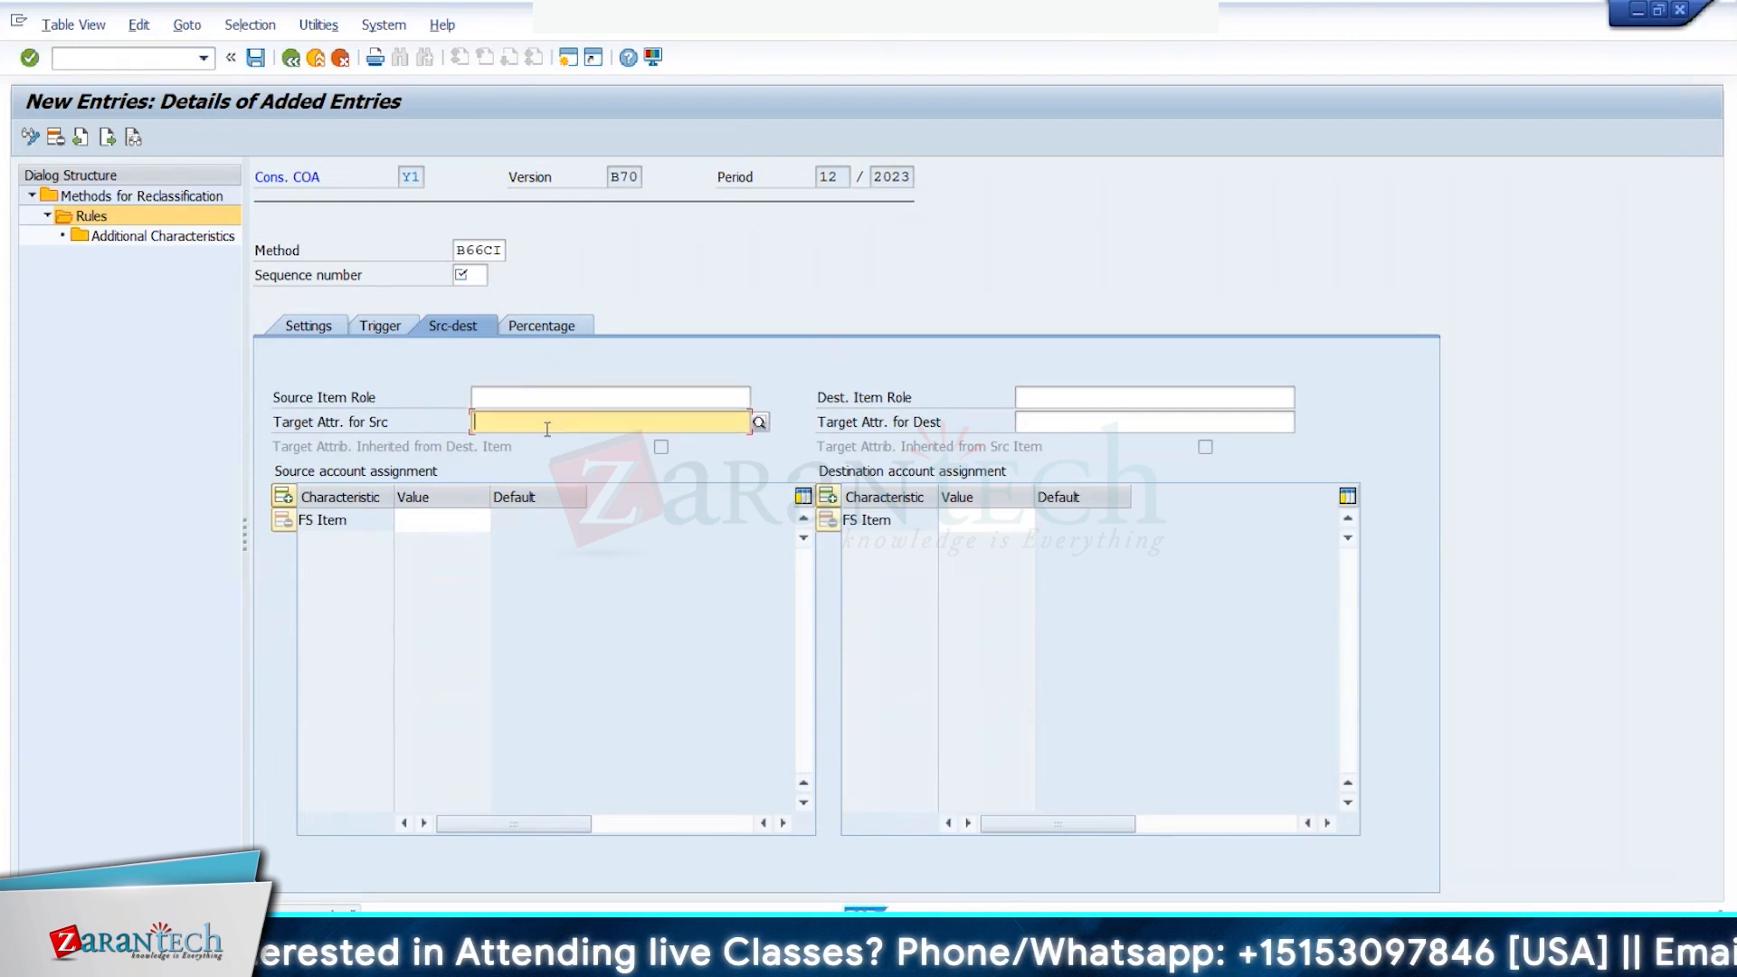
left_click(1107, 400)
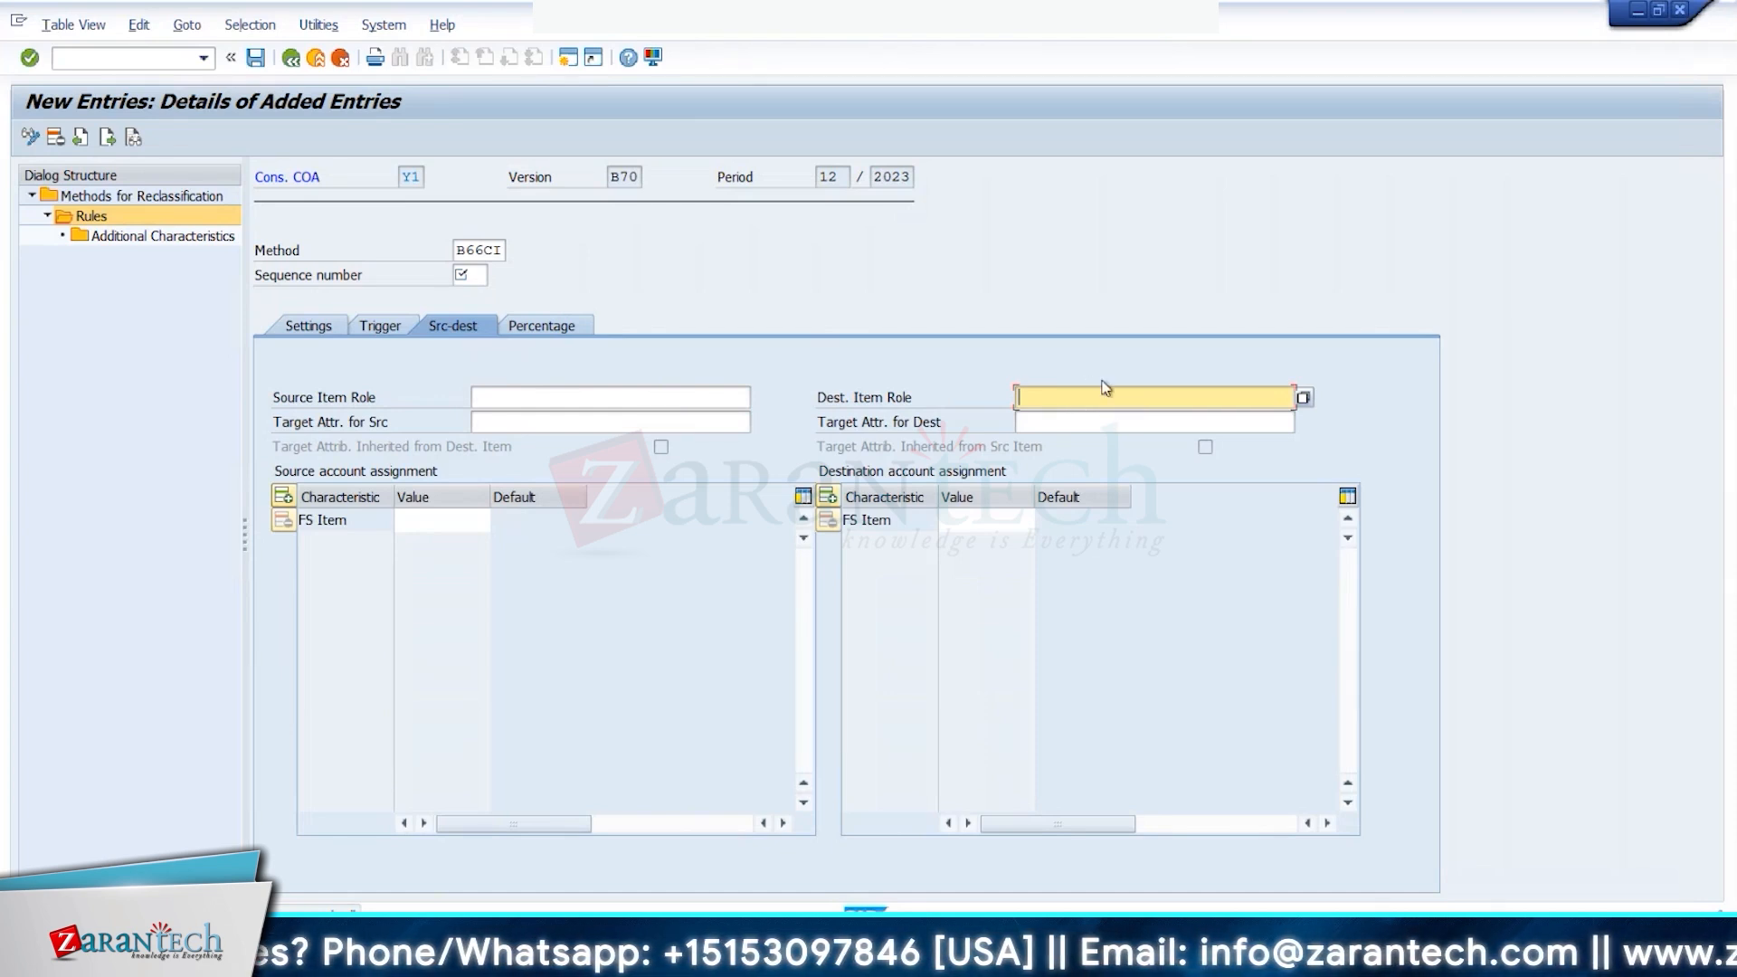
left_click(549, 333)
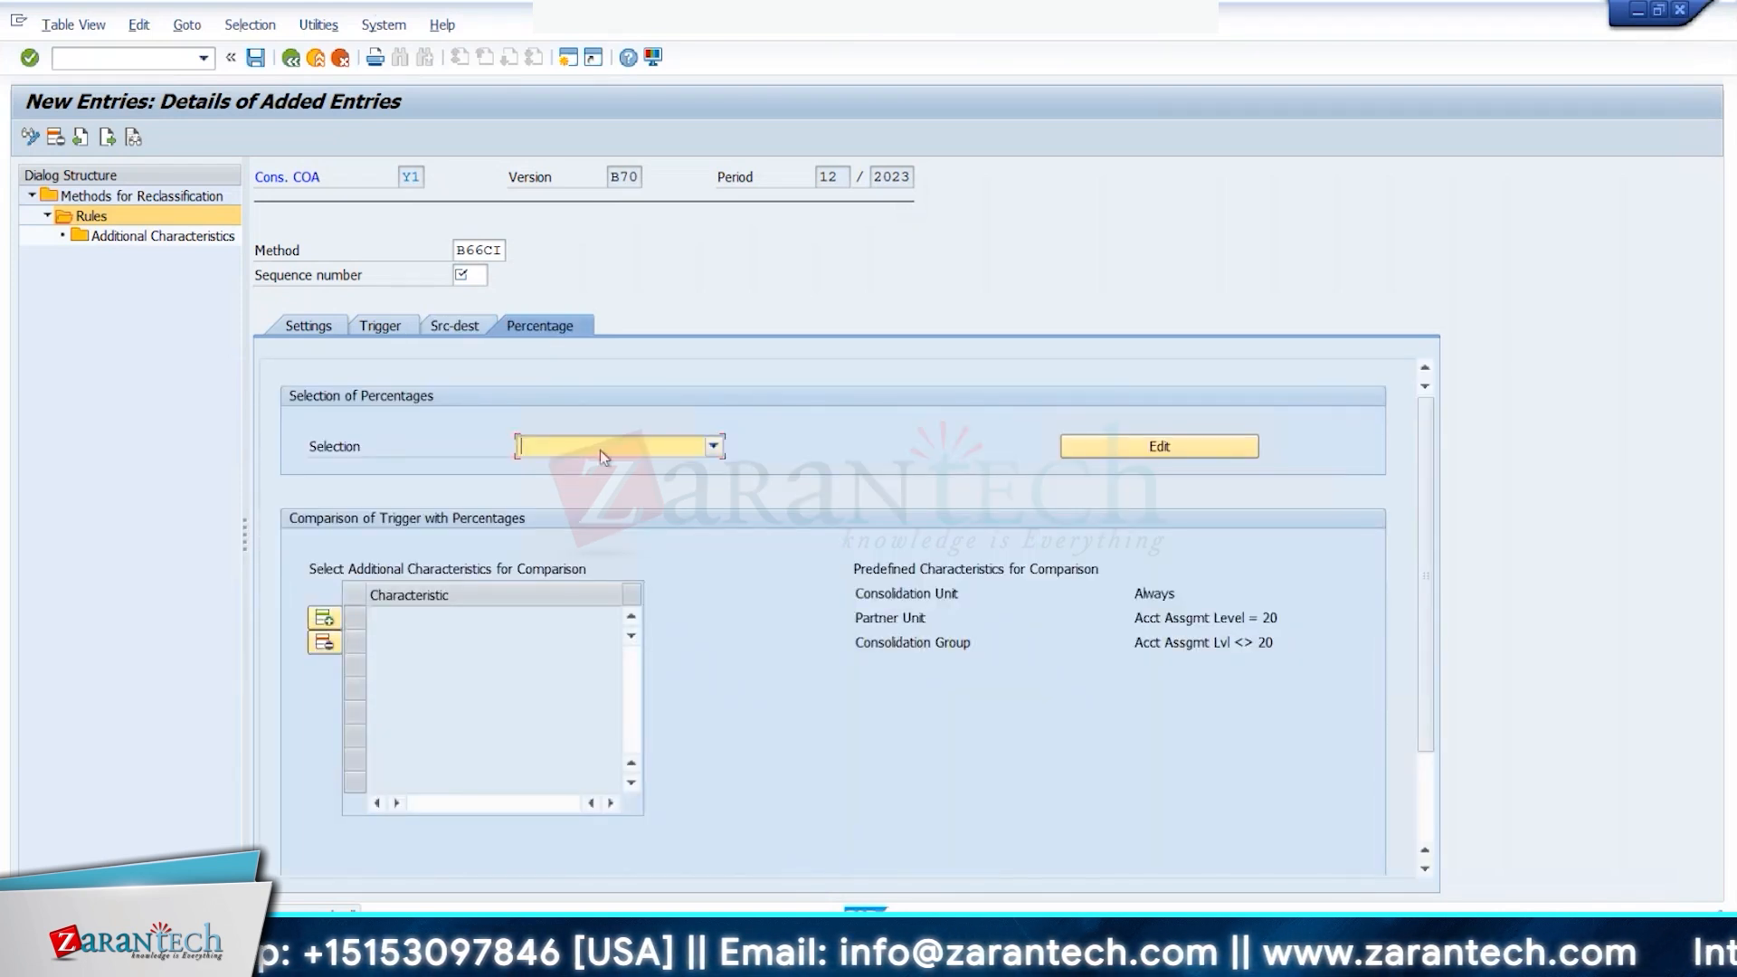
Step: Discard the new rule entry, leave the reclassification methods for the IMG structure, and collapse the Reclassification node
left_click(292, 61)
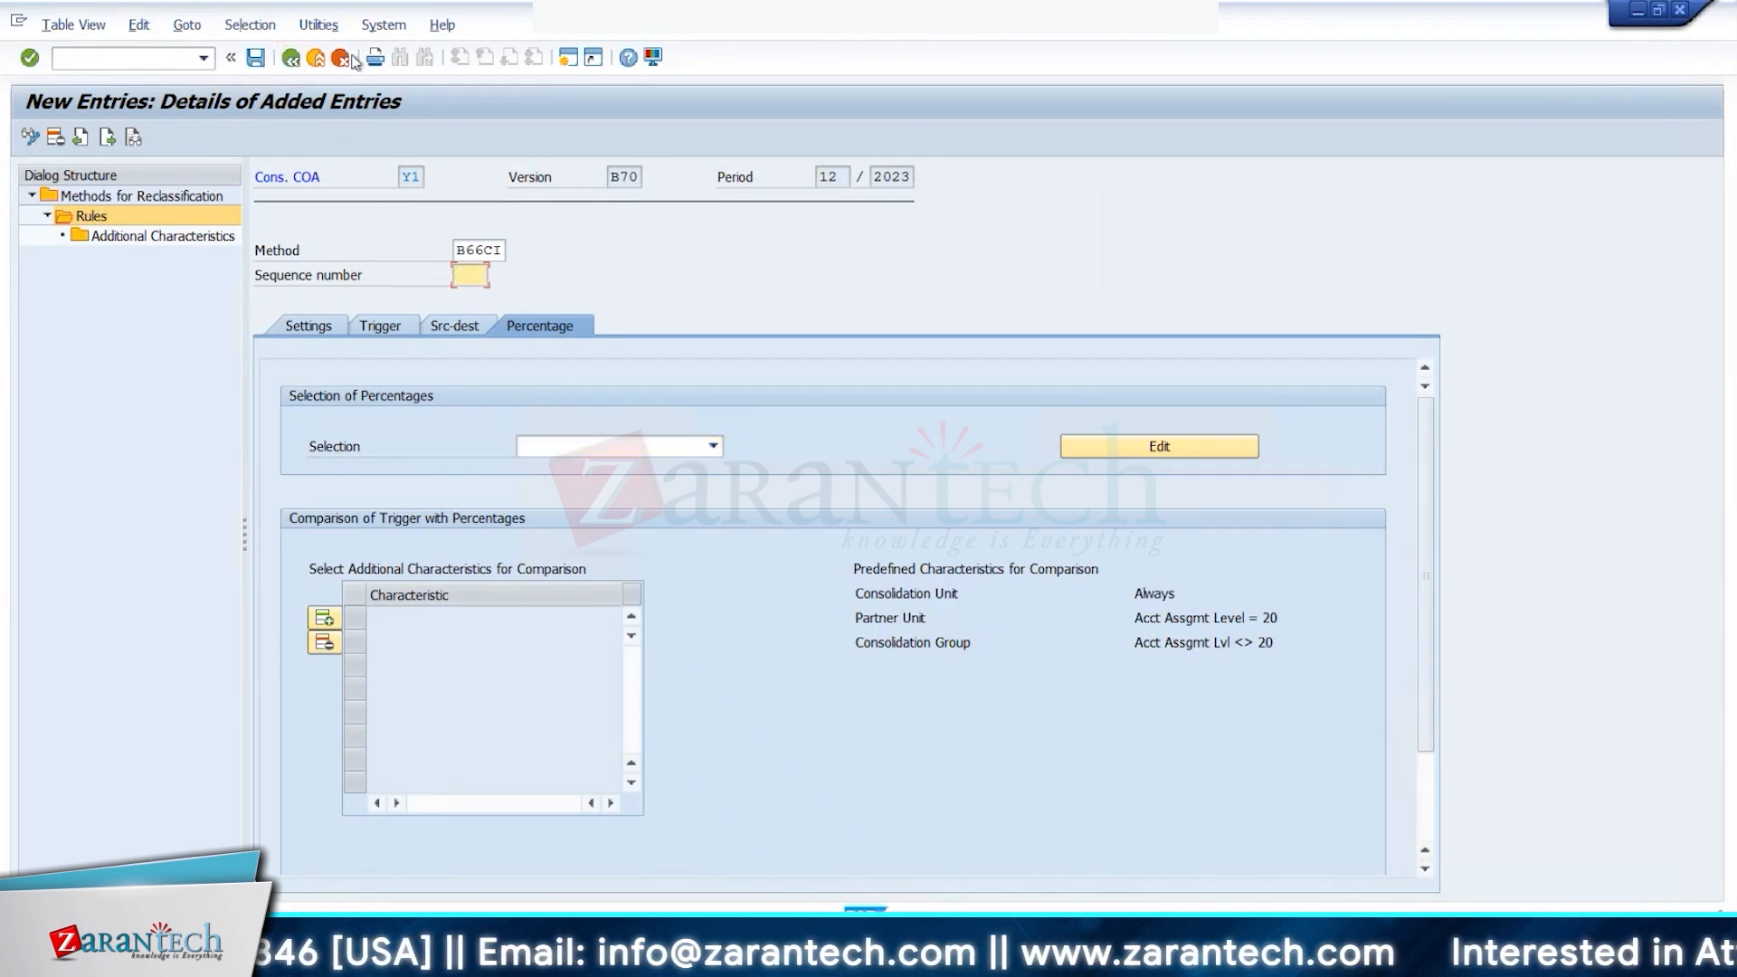
left_click(342, 407)
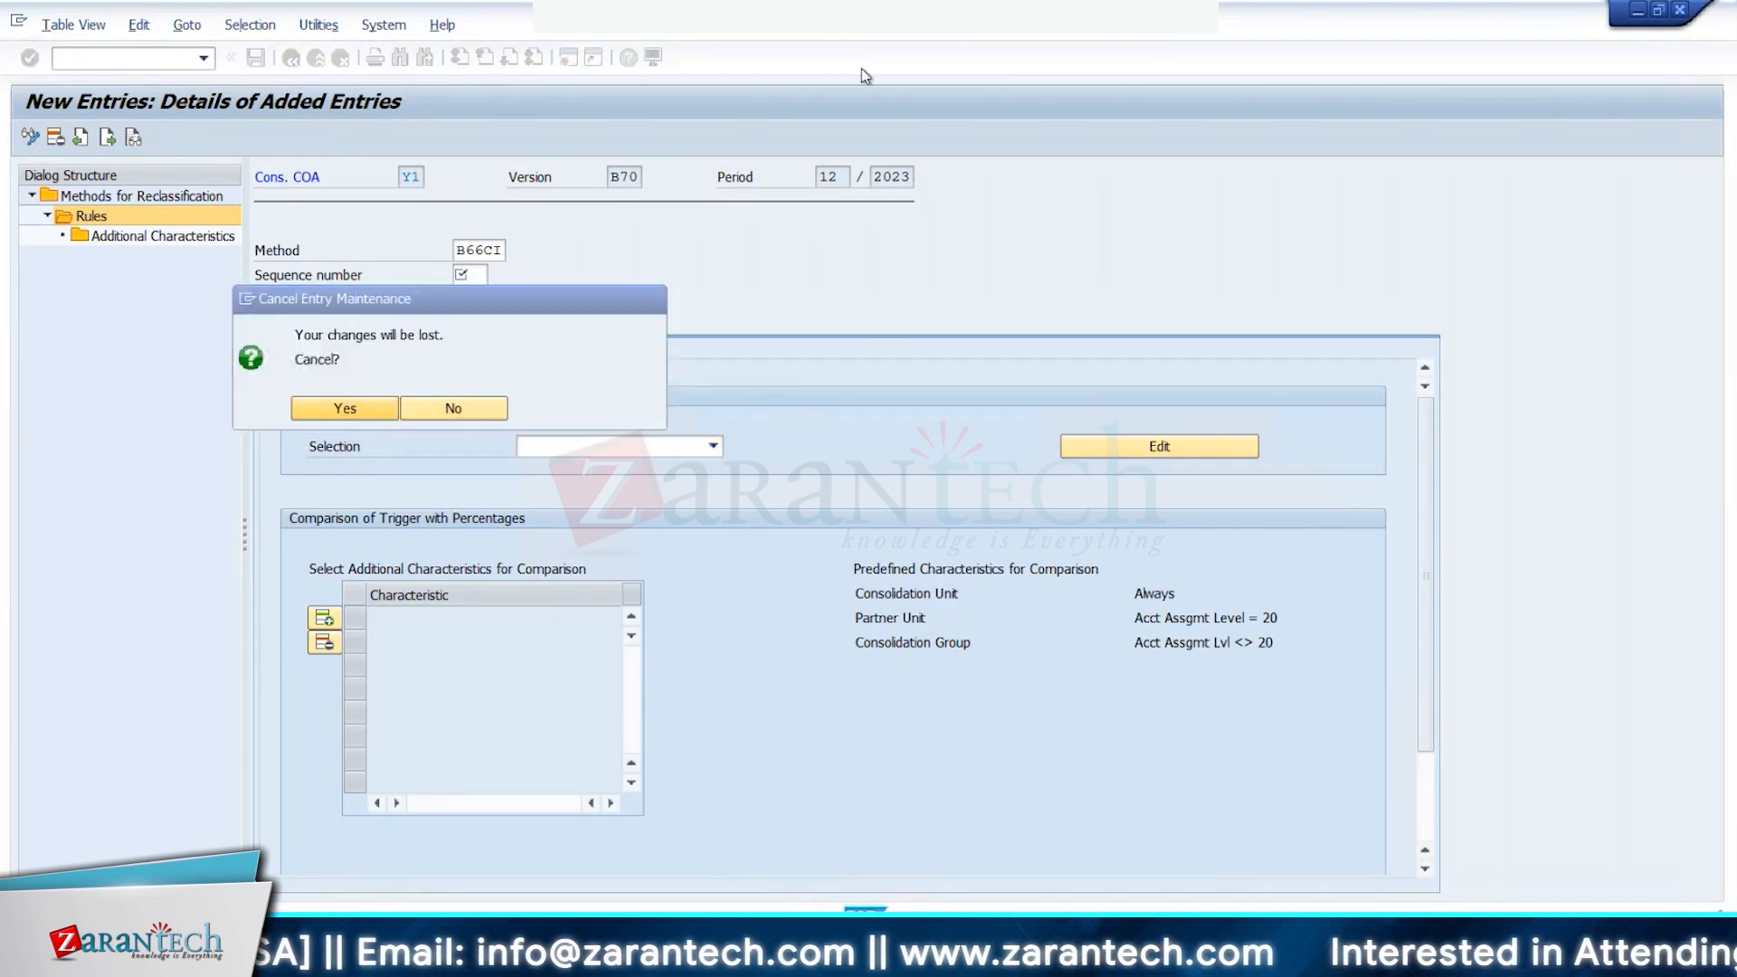
left_click(293, 60)
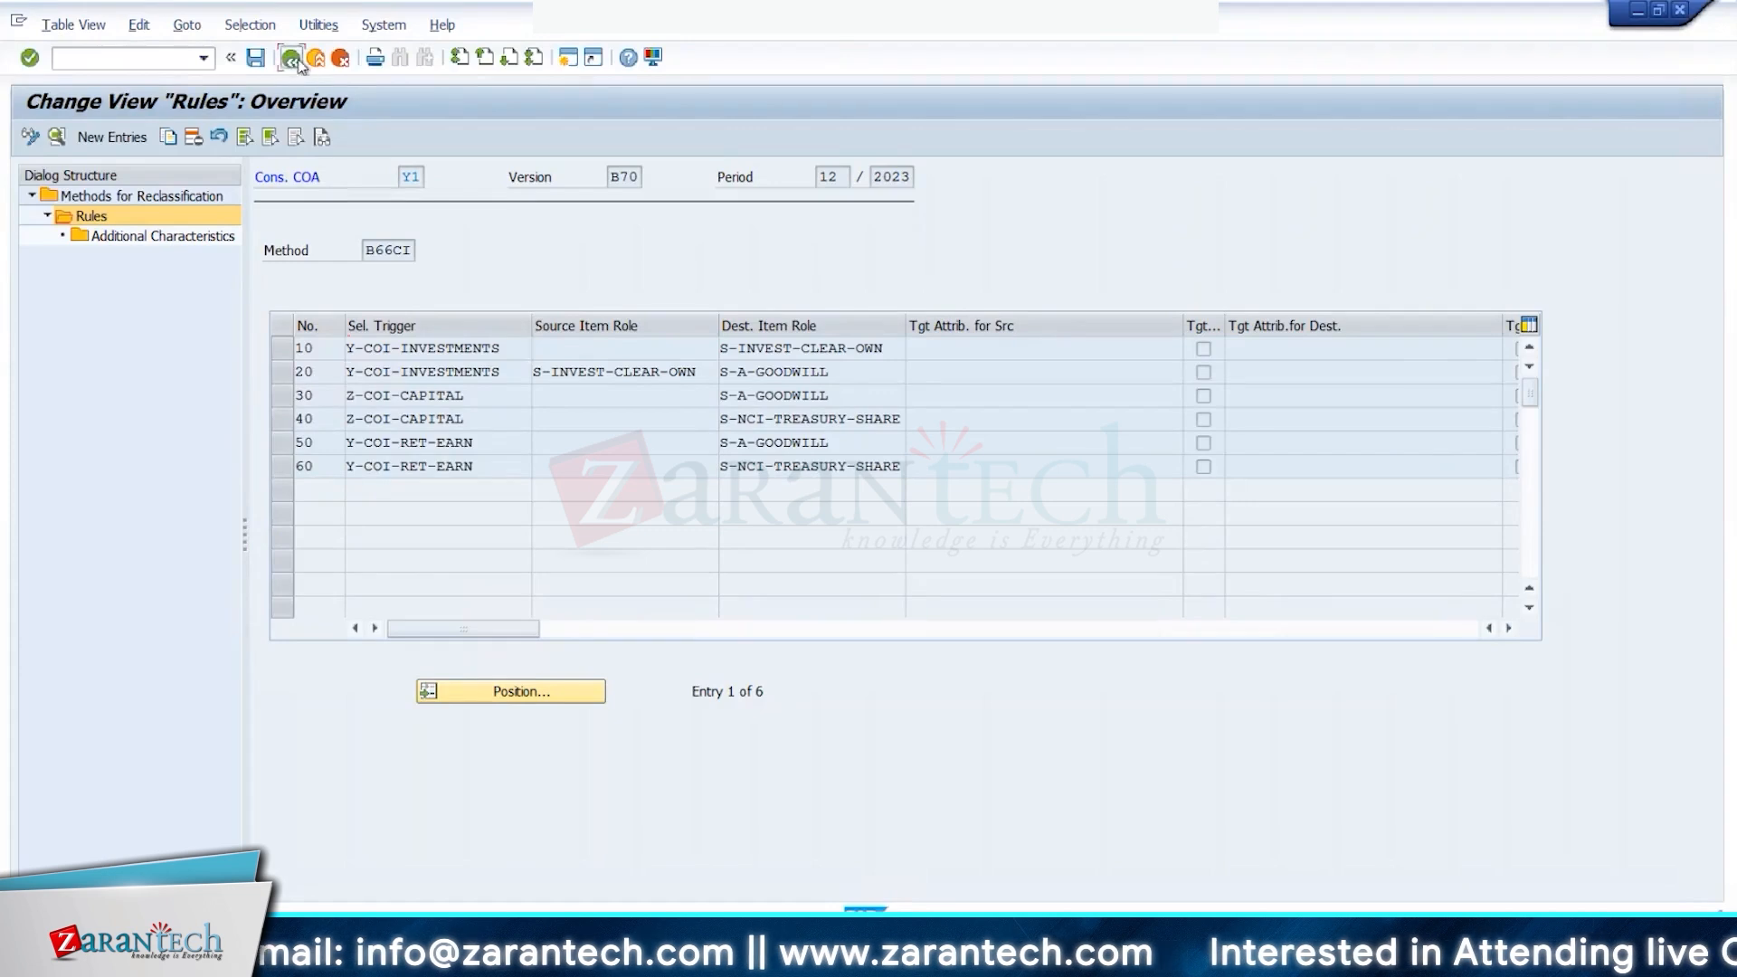
left_click(293, 60)
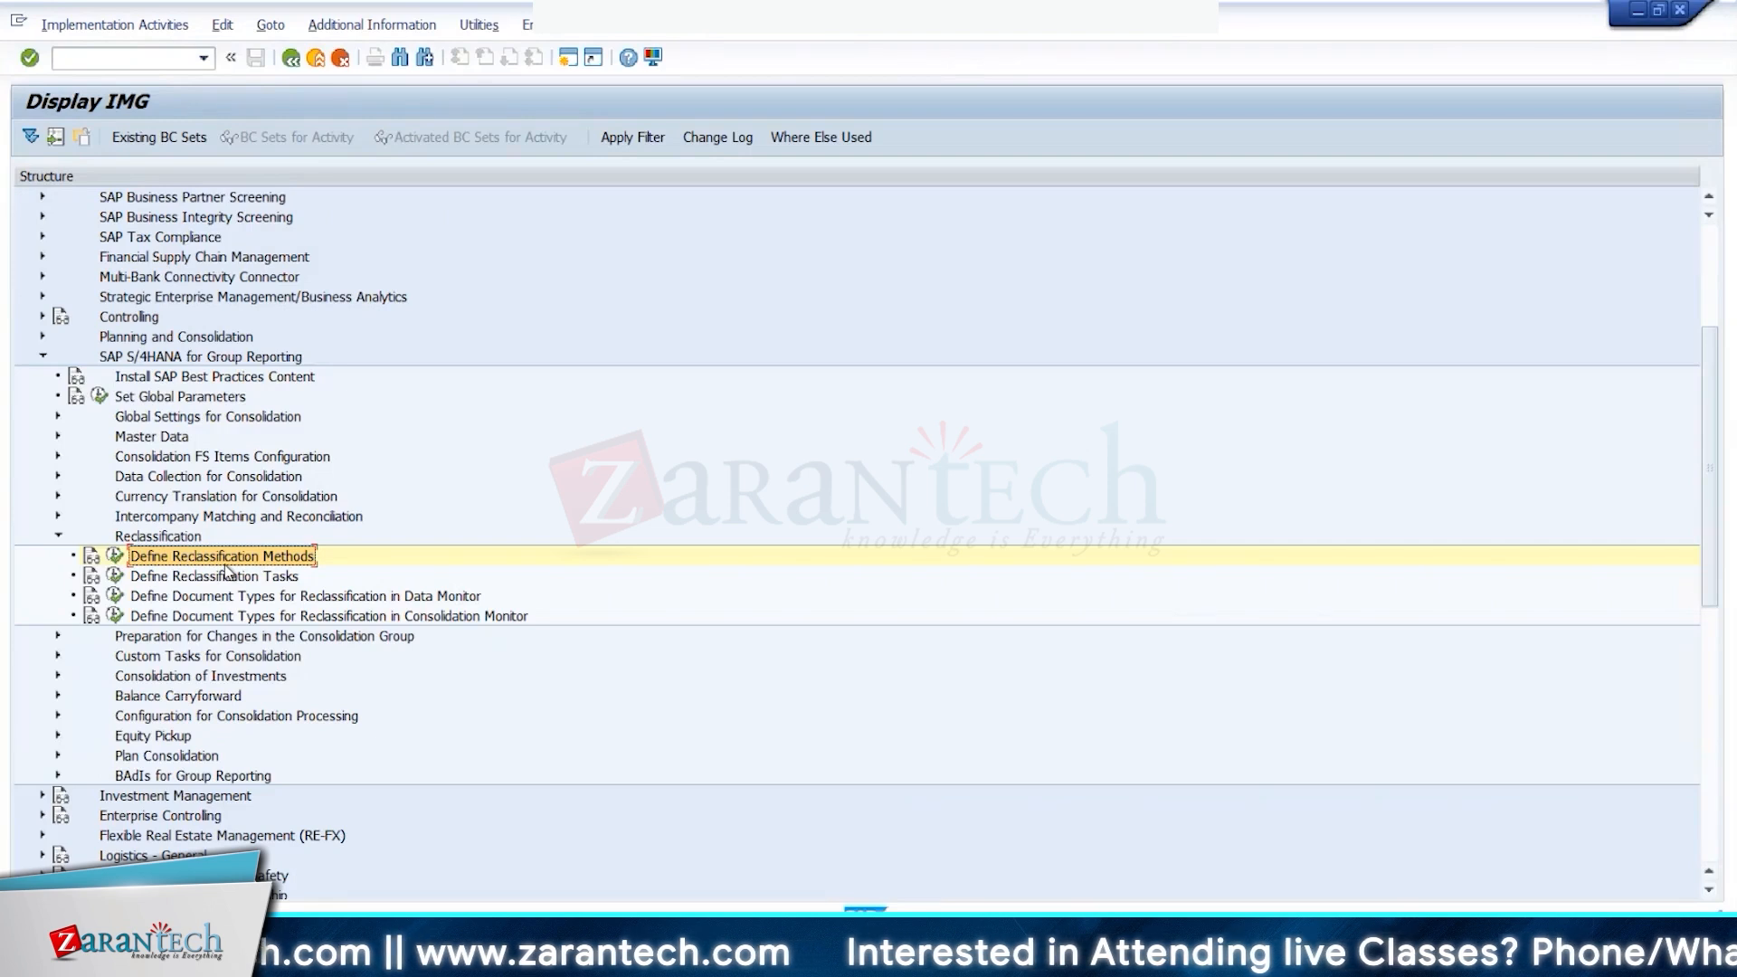
left_click(58, 536)
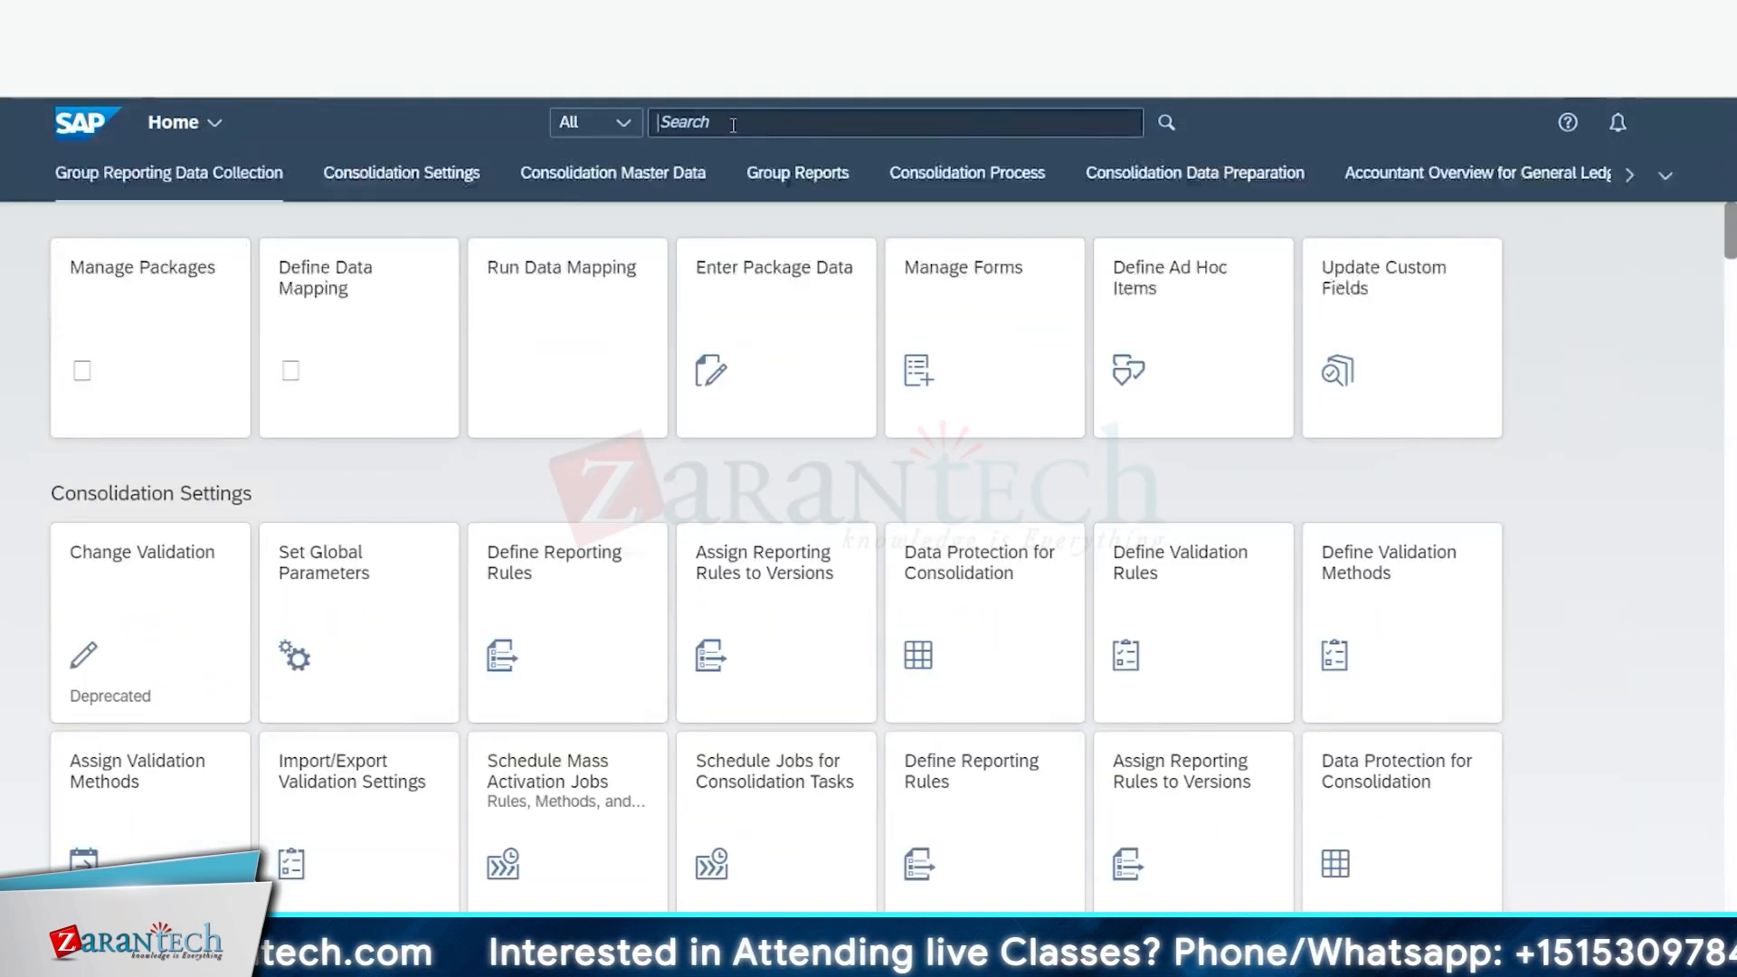
Step: Search the SAP Fiori launchpad for "impo" and switch back to the IMG in SAP GUI
left_click(733, 123)
type("impo")
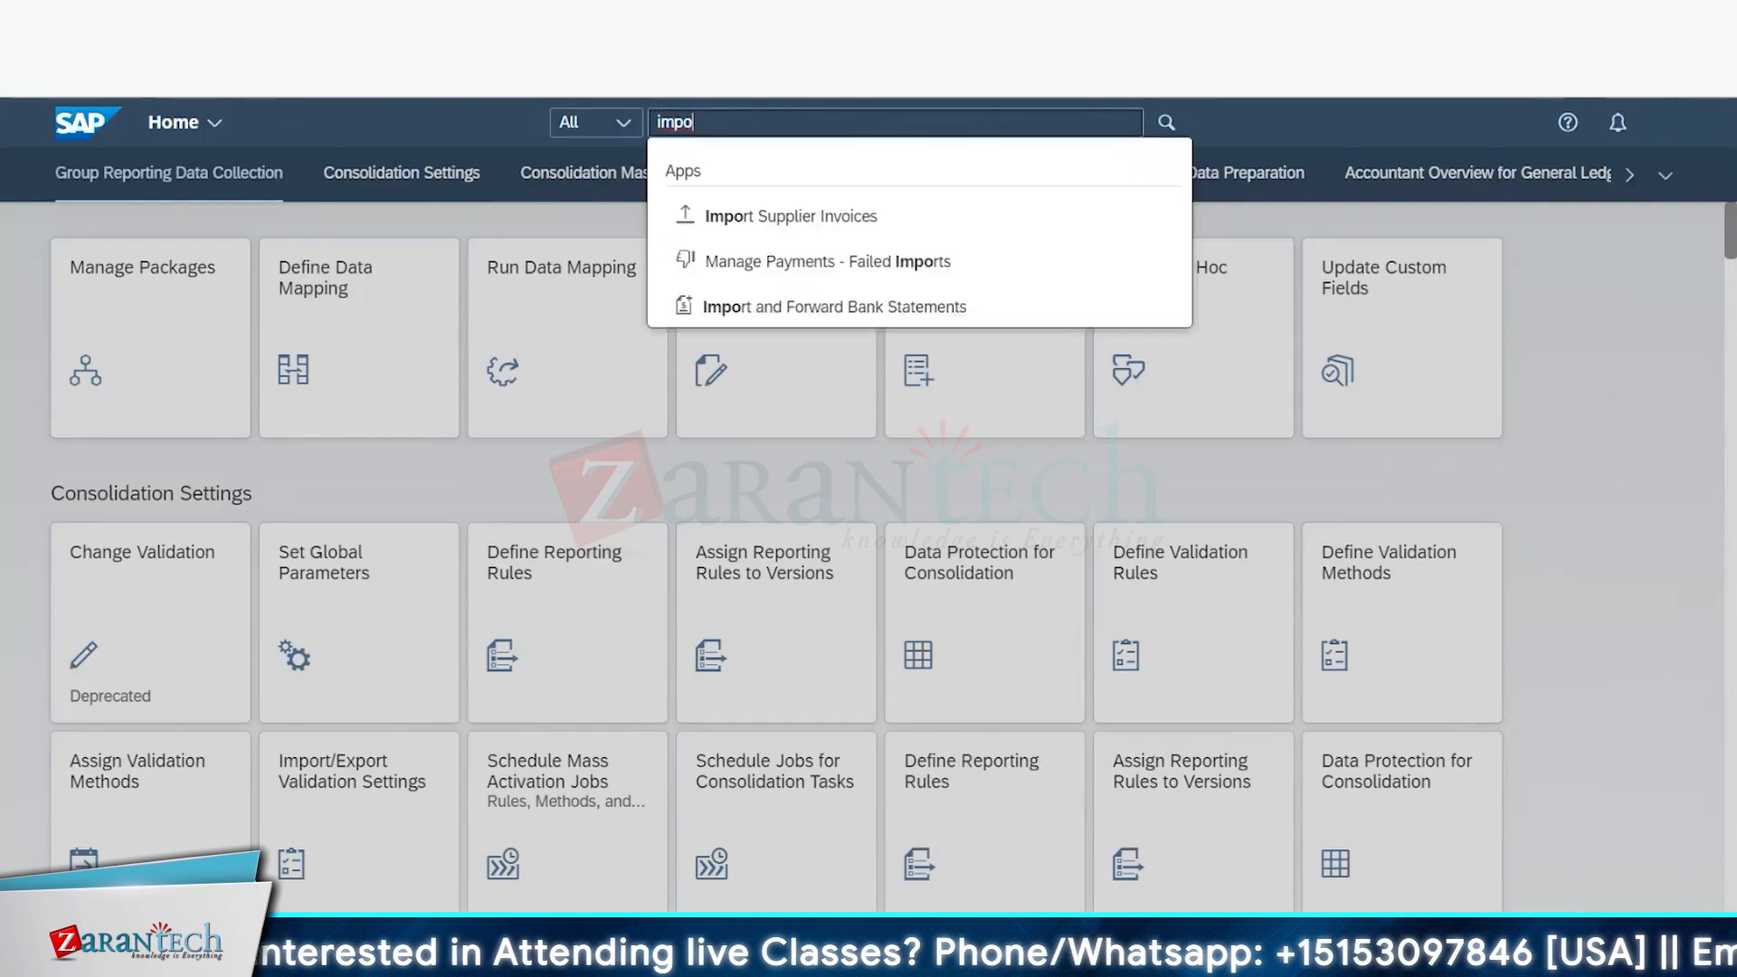
mouse_move(271, 955)
left_click(258, 842)
Step: Open the plan category maintenance activity under Controlling, Cost Center Accounting, Budget Availability Control for Cost Centers in the IMG
scroll(122, 538, "up", 2)
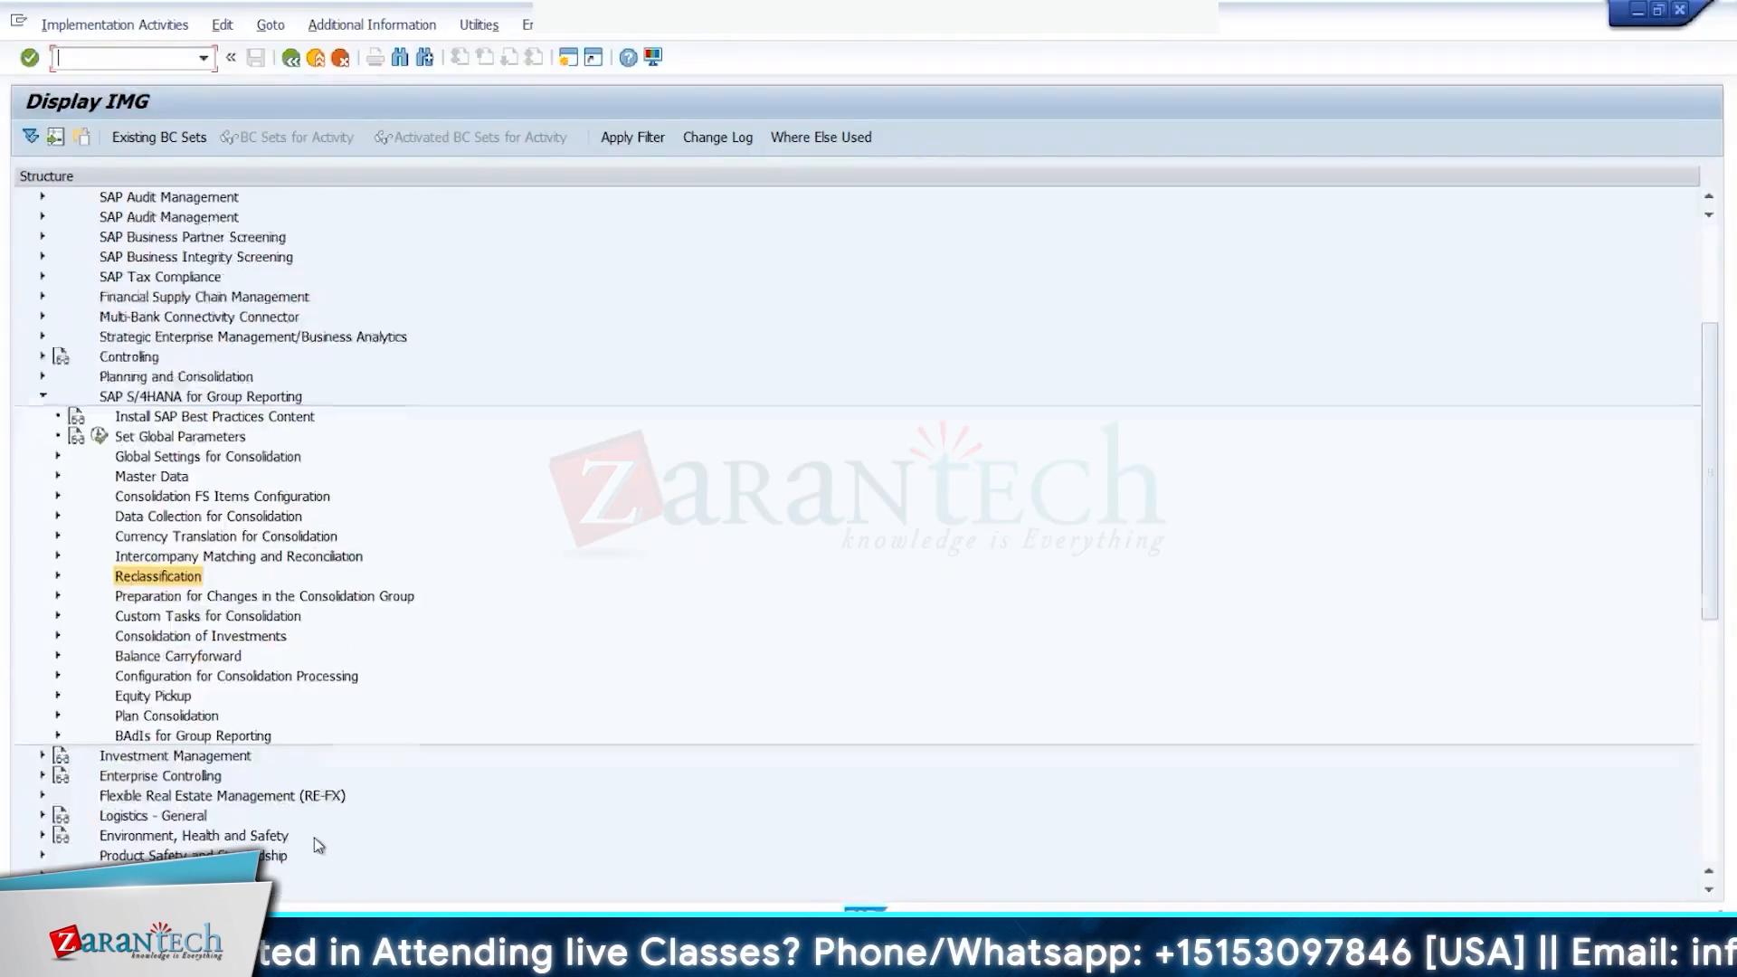
scroll(262, 327, "up", 1)
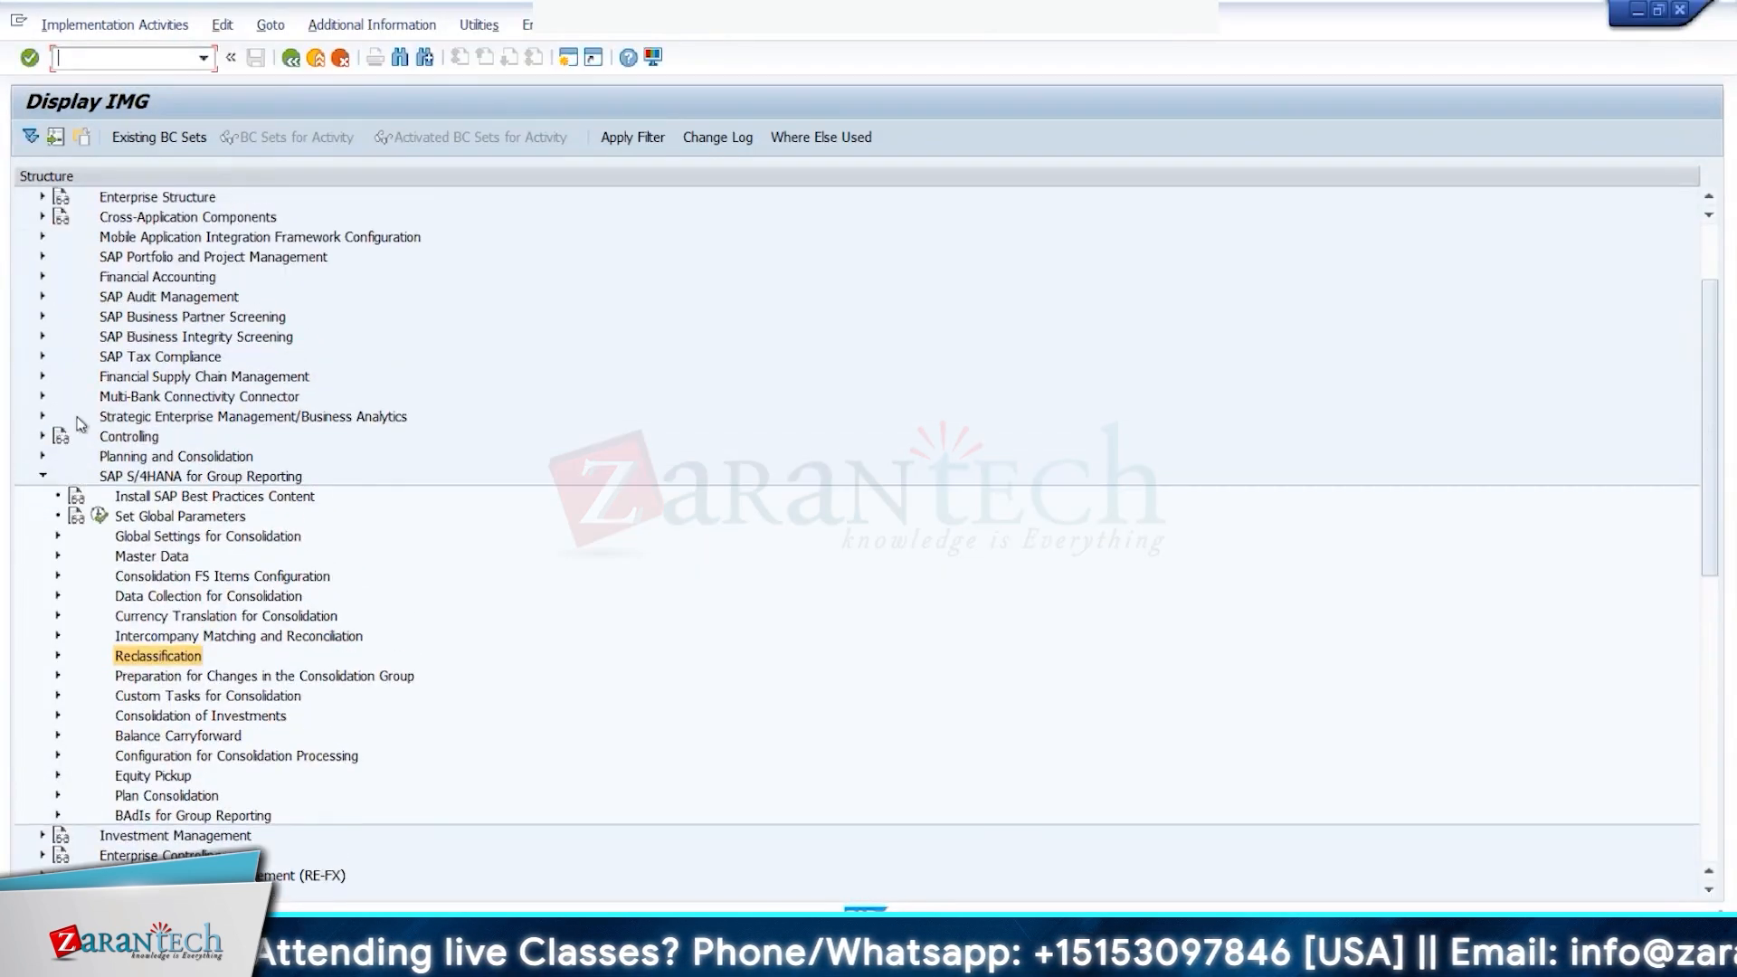
left_click(42, 437)
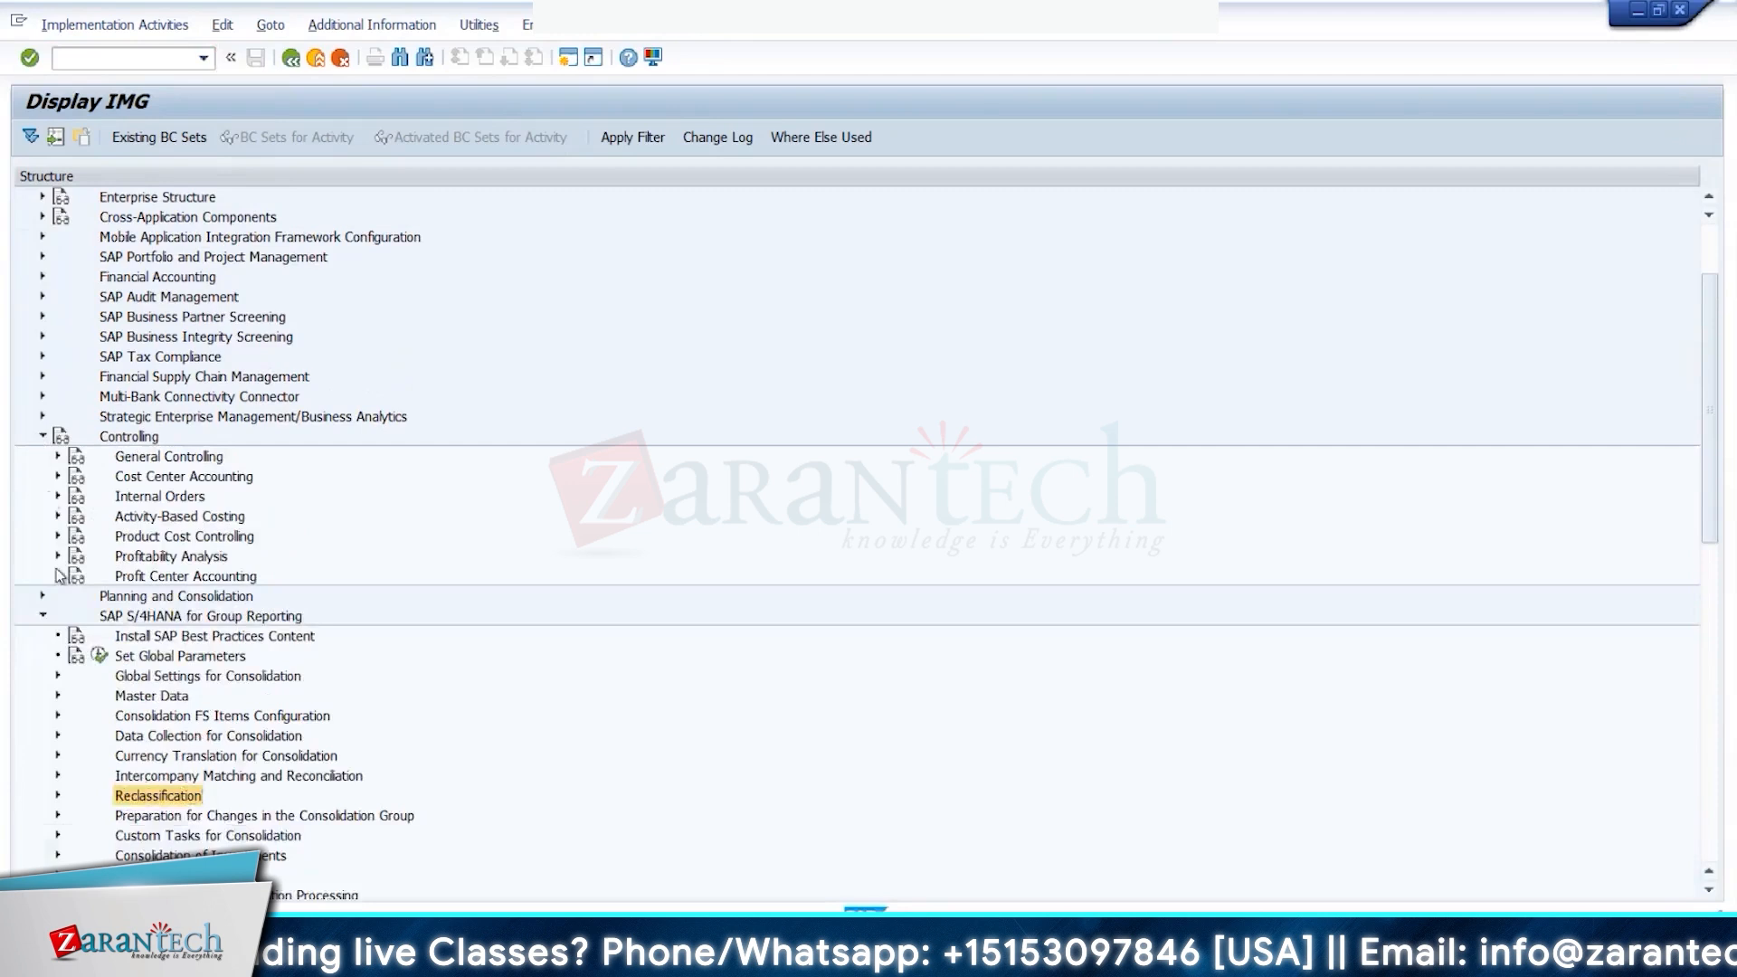
left_click(58, 476)
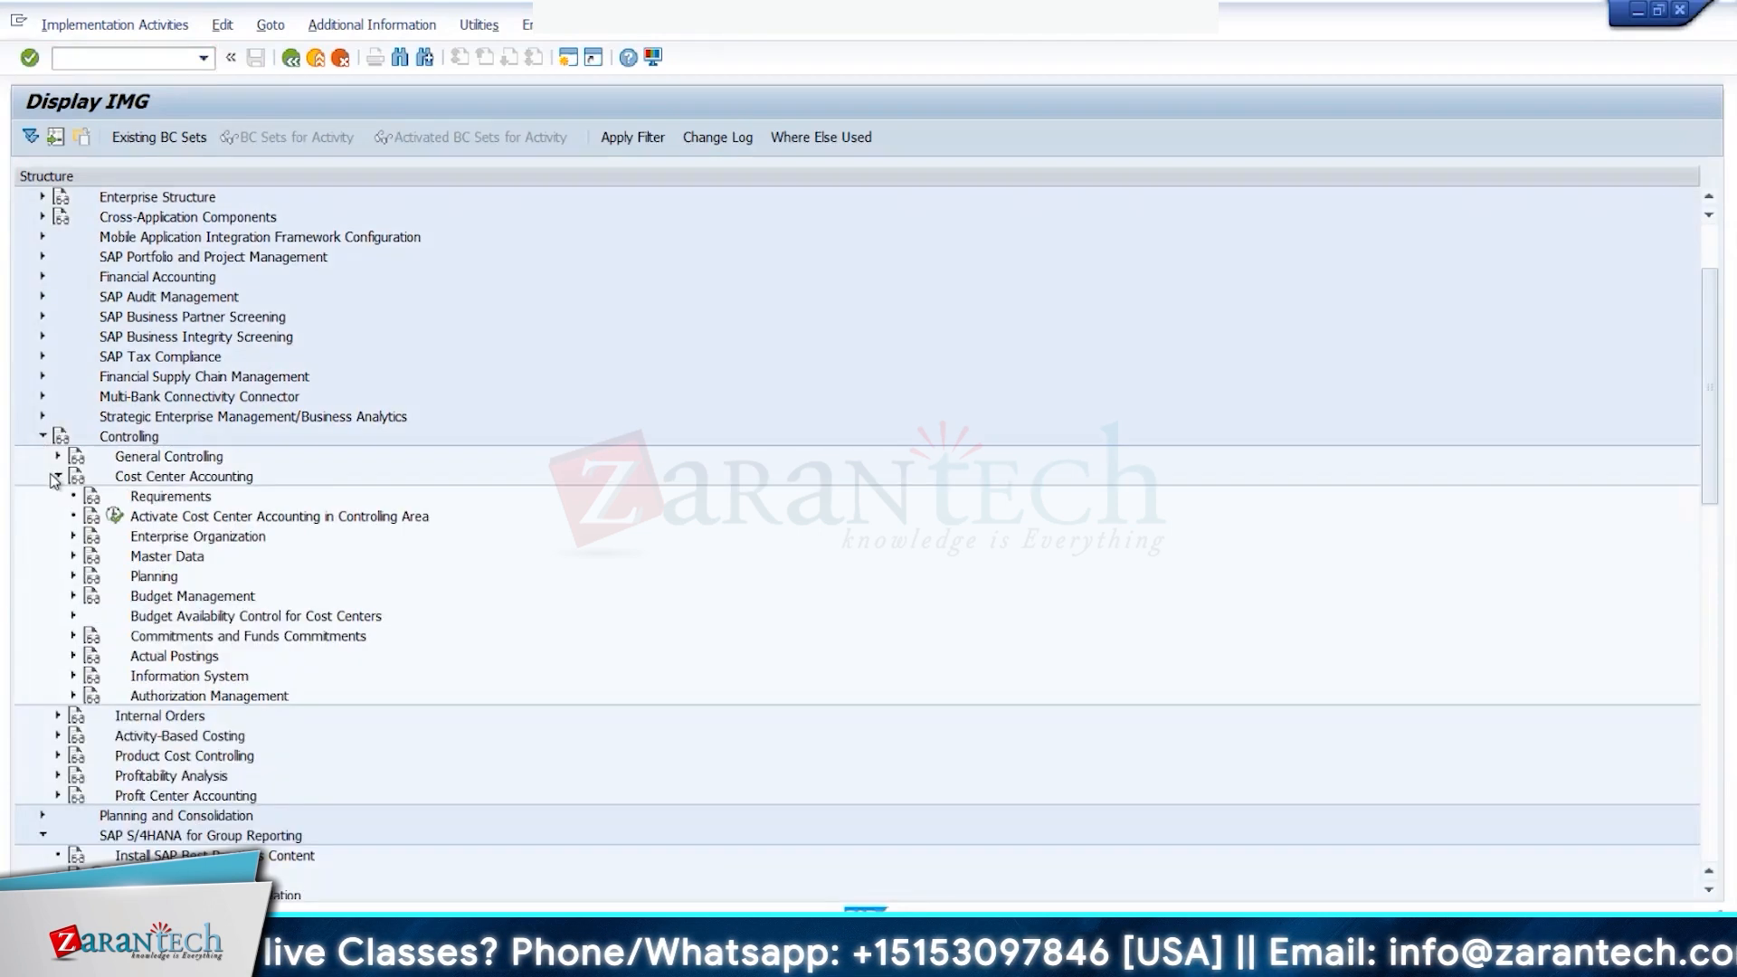
left_click(74, 596)
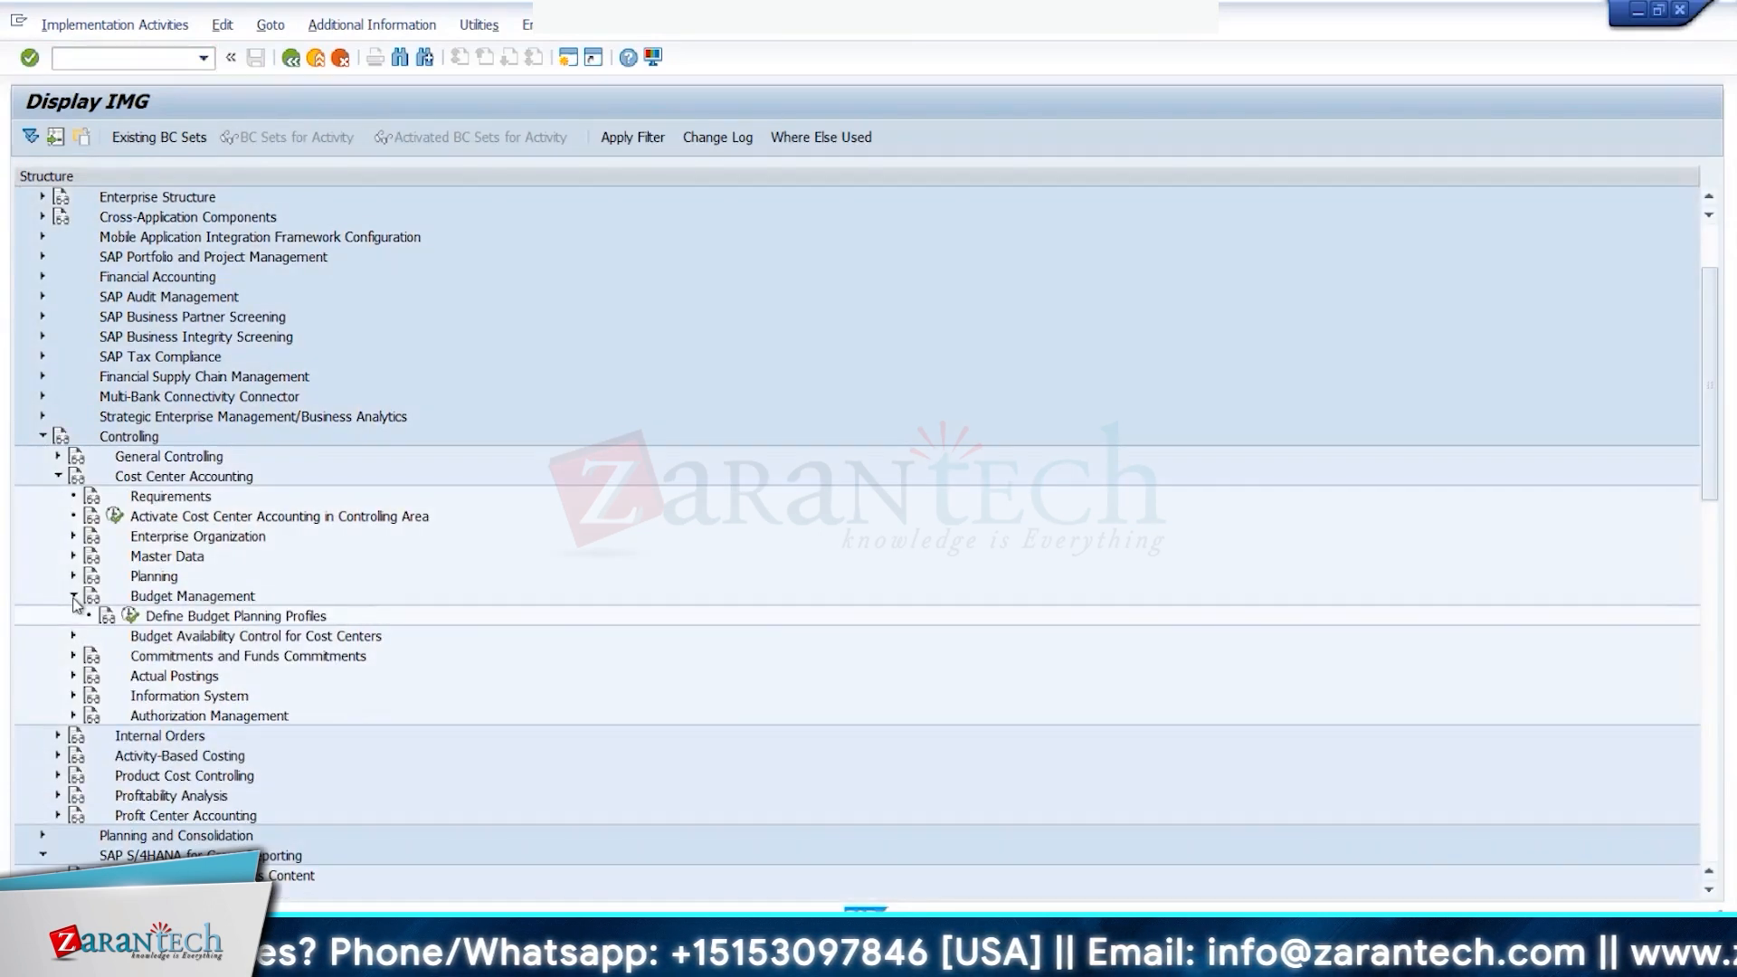
left_click(73, 636)
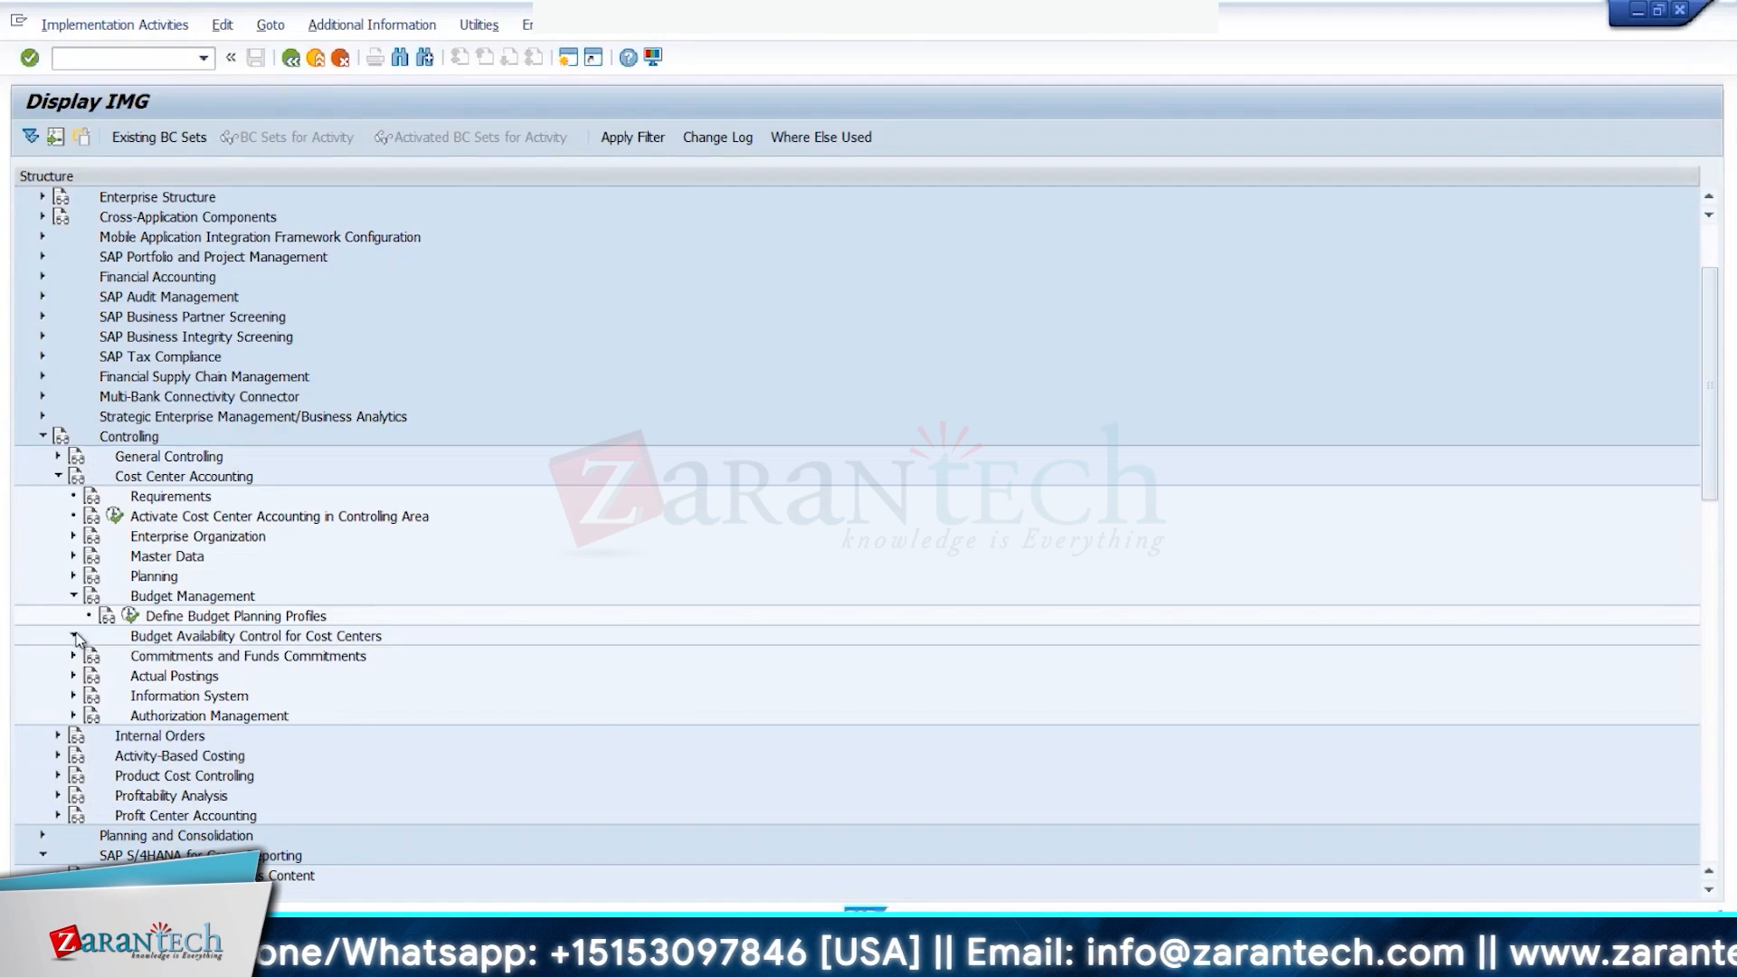
scroll(77, 638, "down", 2)
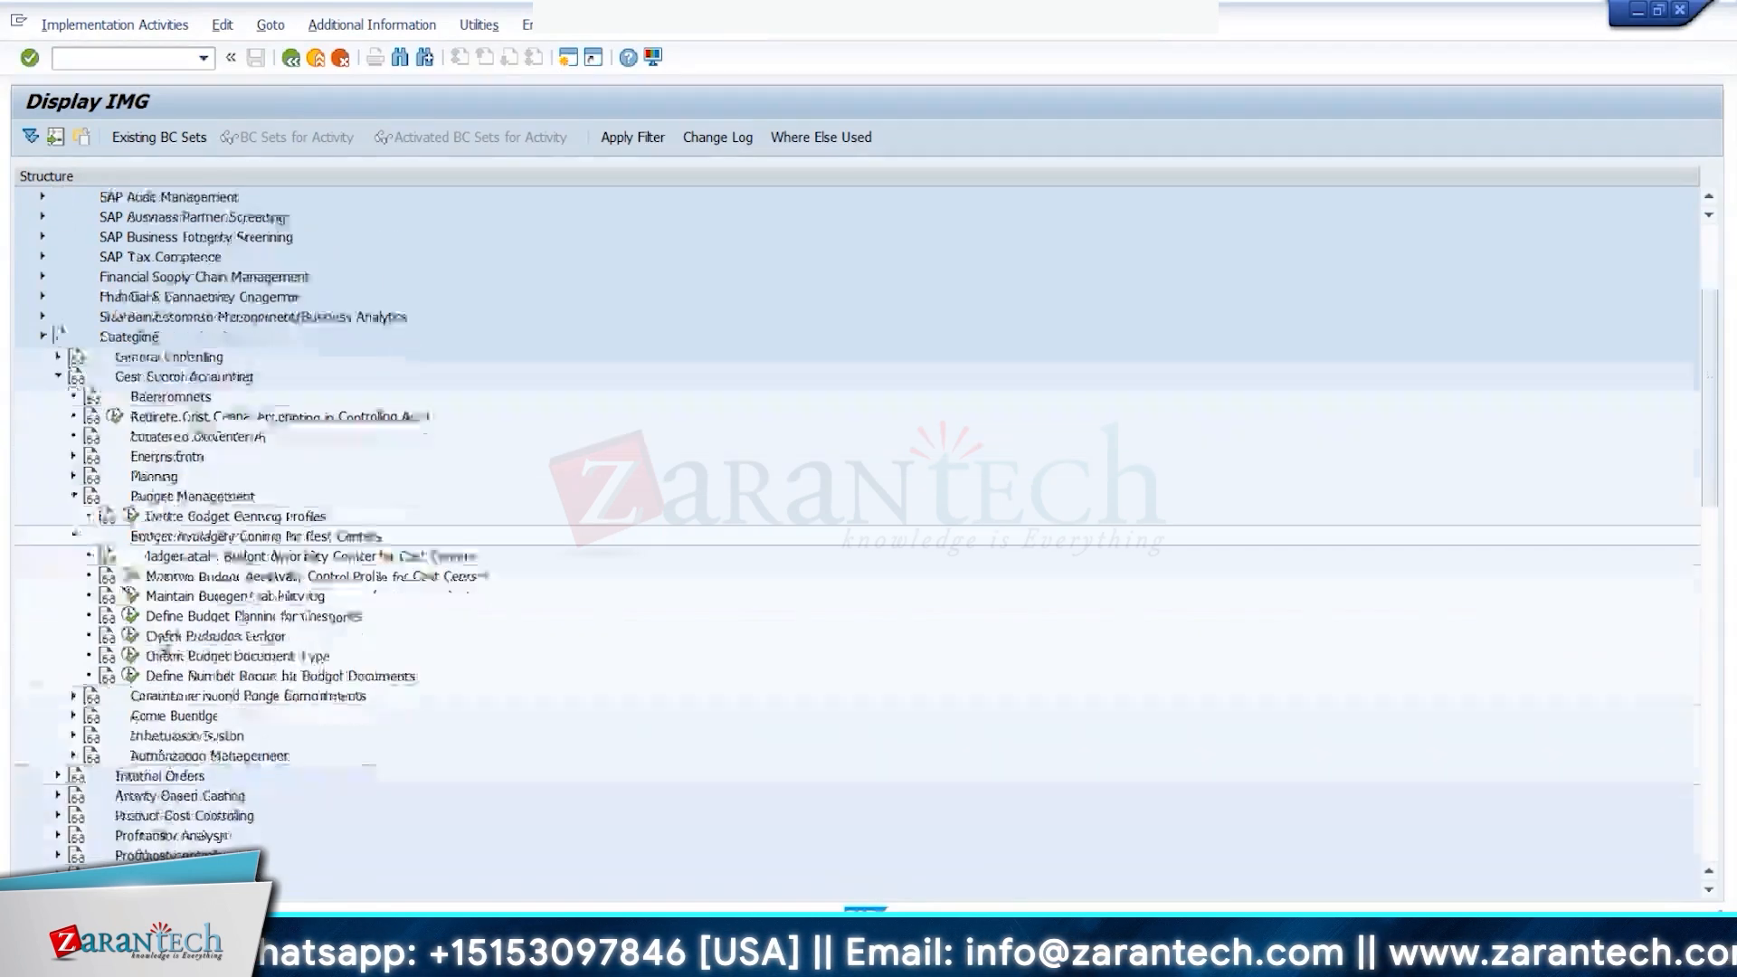
left_click(130, 596)
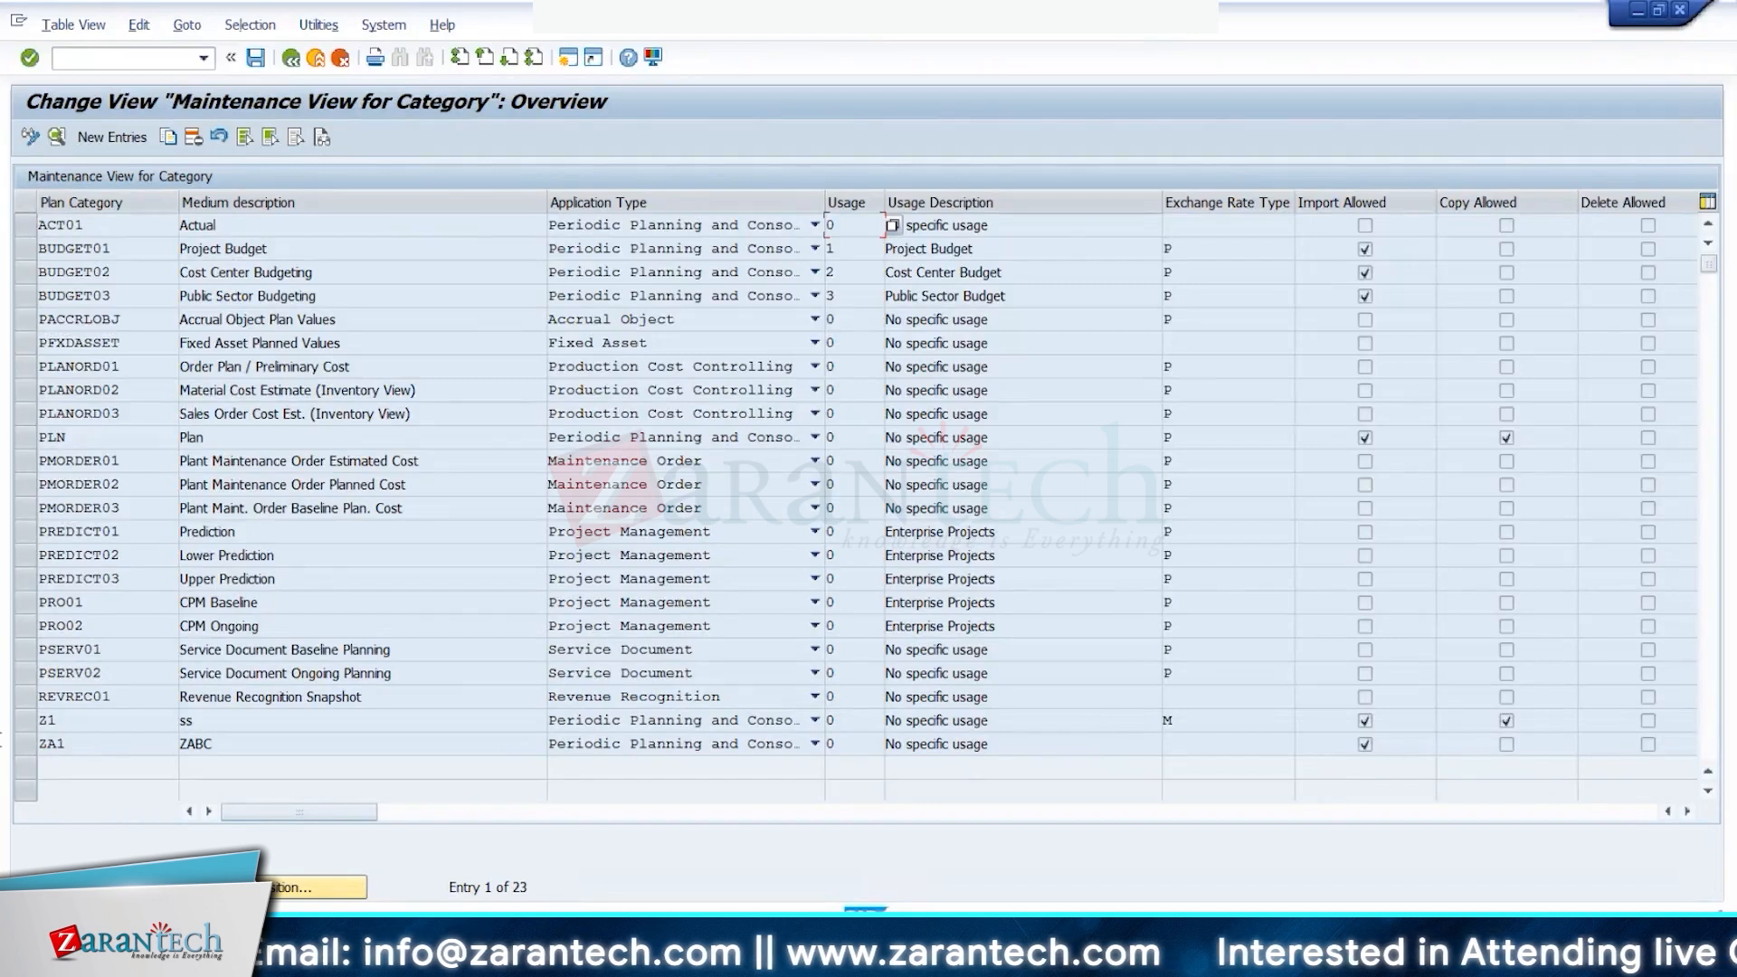
Step: Create plan category Z2 with the description BB66 Planning and the application type Periodic Planning and Consolidation
left_click(111, 138)
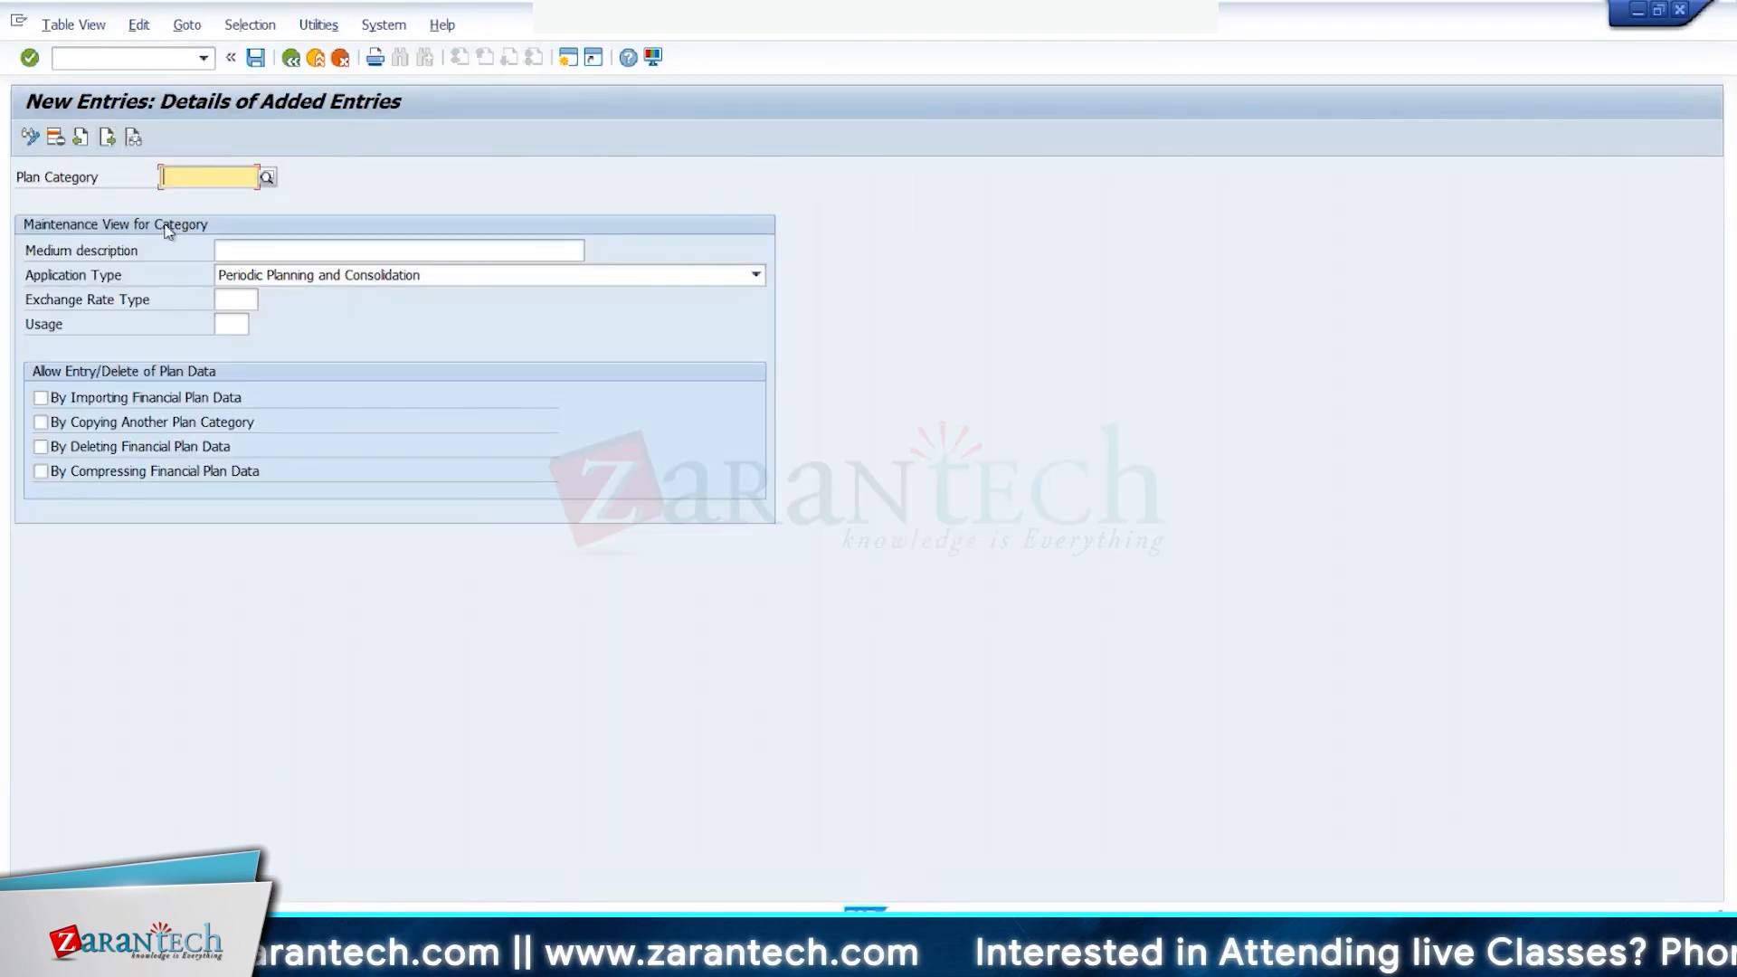
type("Z2")
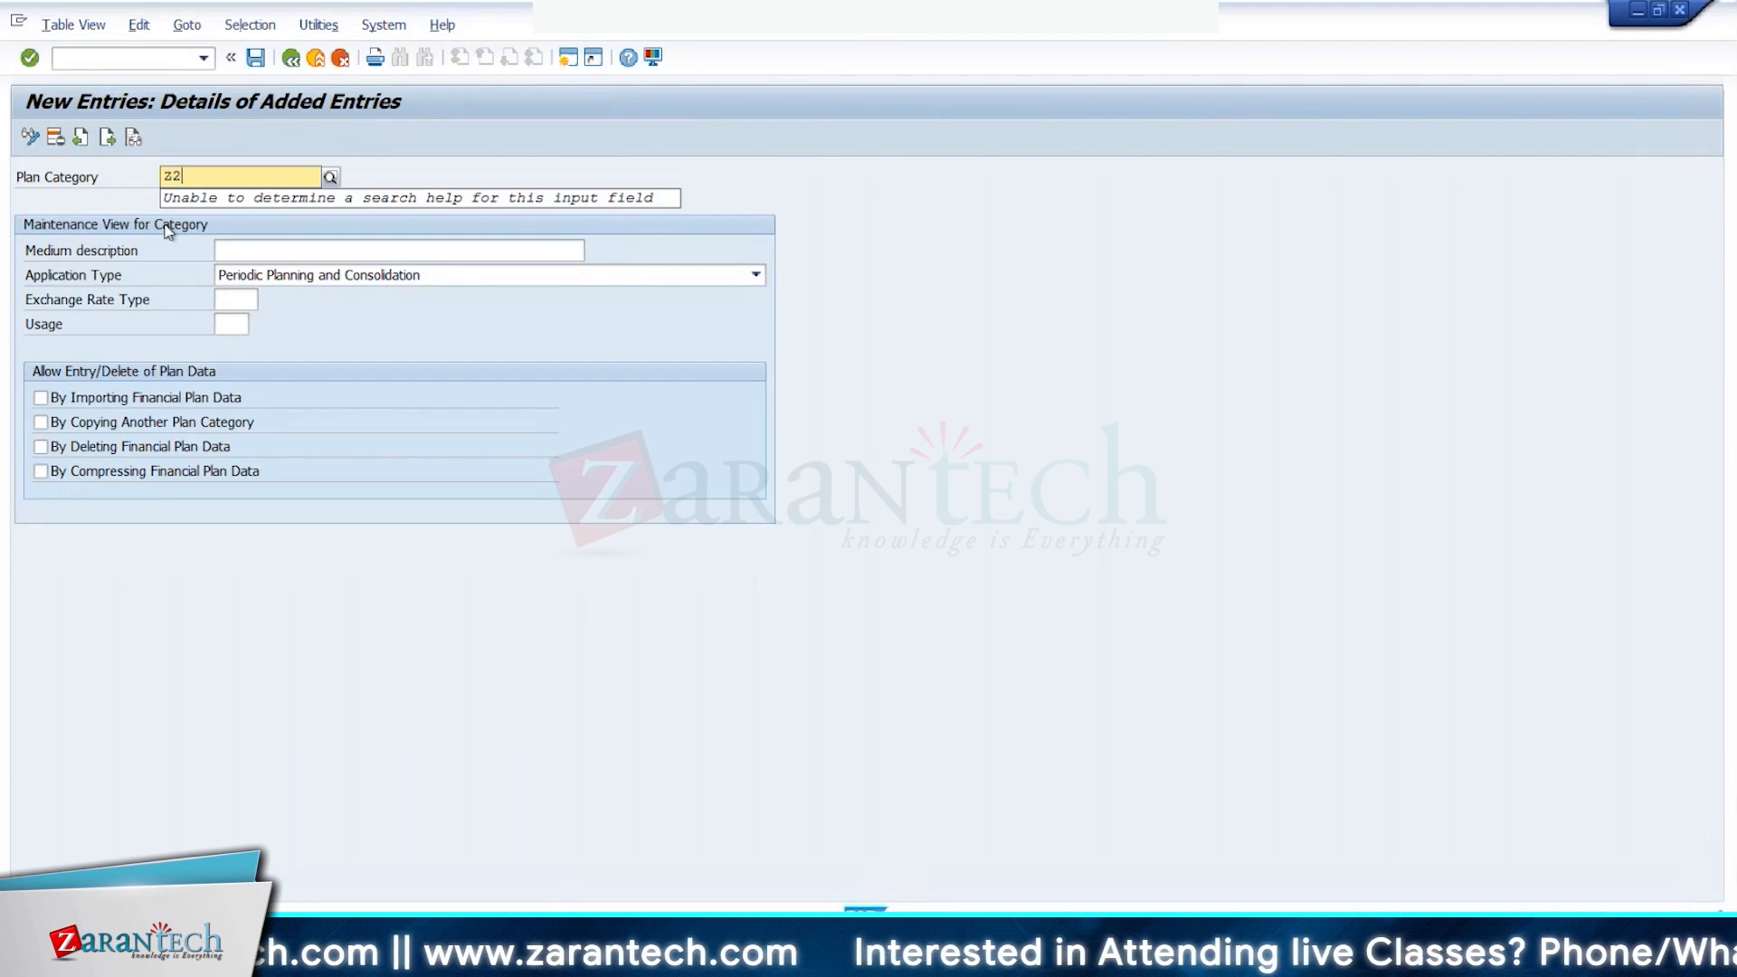
key("Return")
left_click(329, 250)
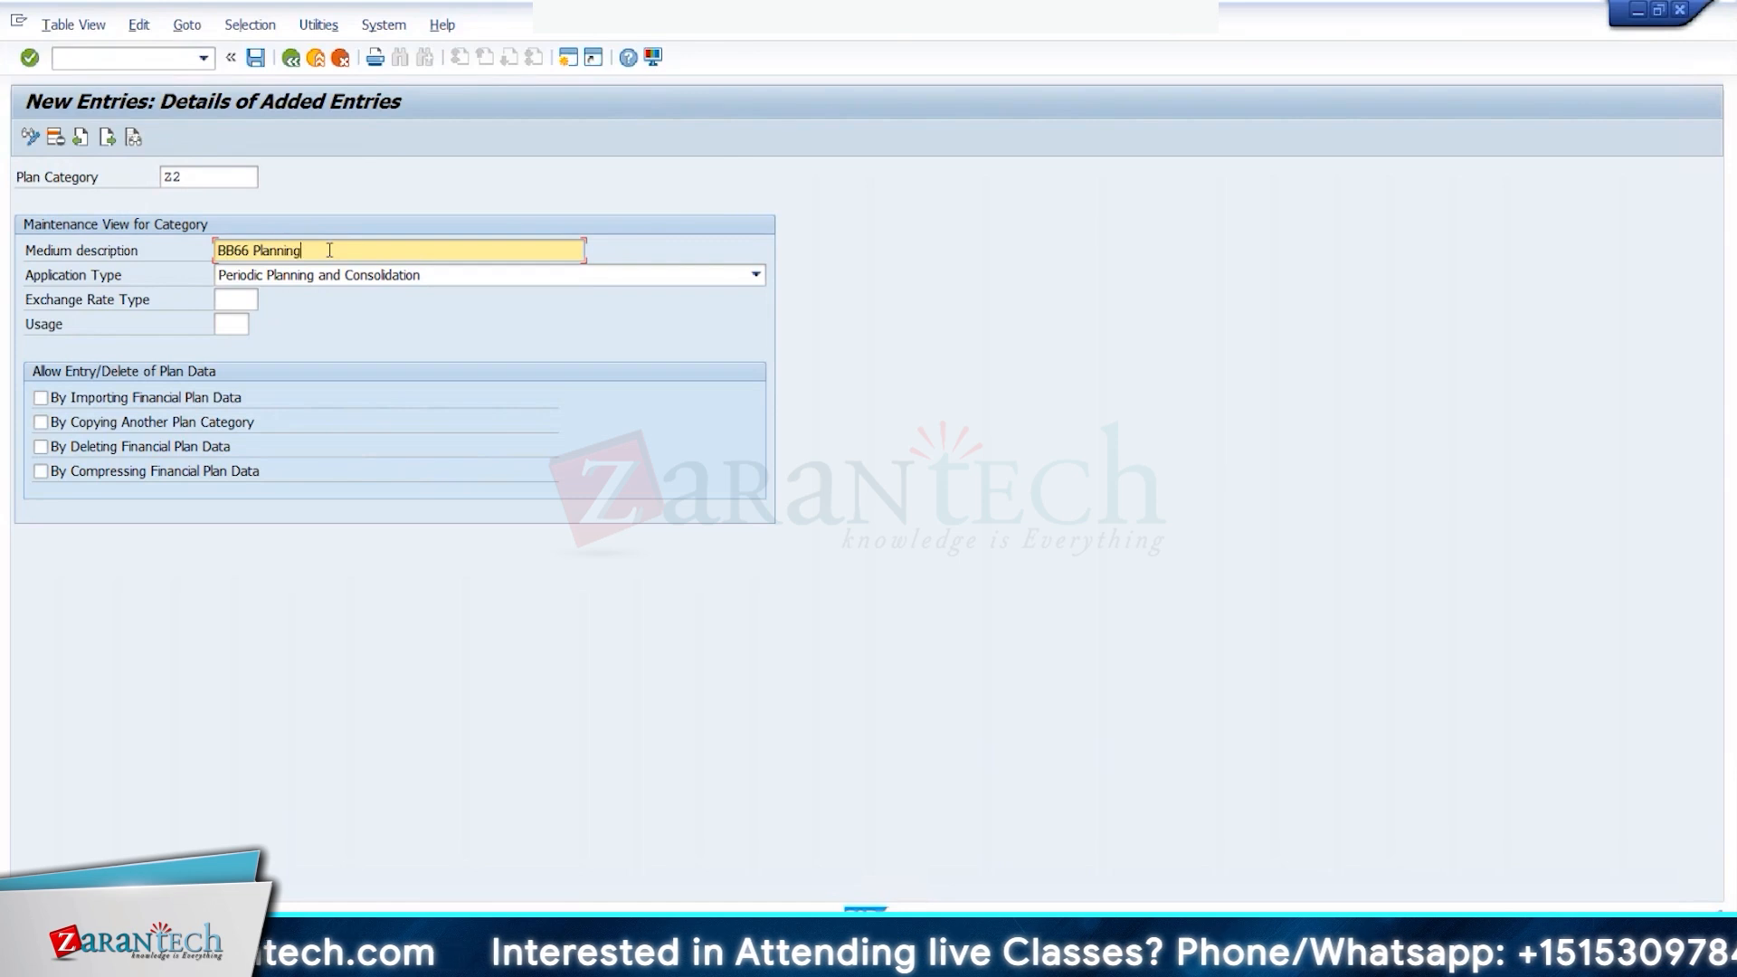
left_click(341, 281)
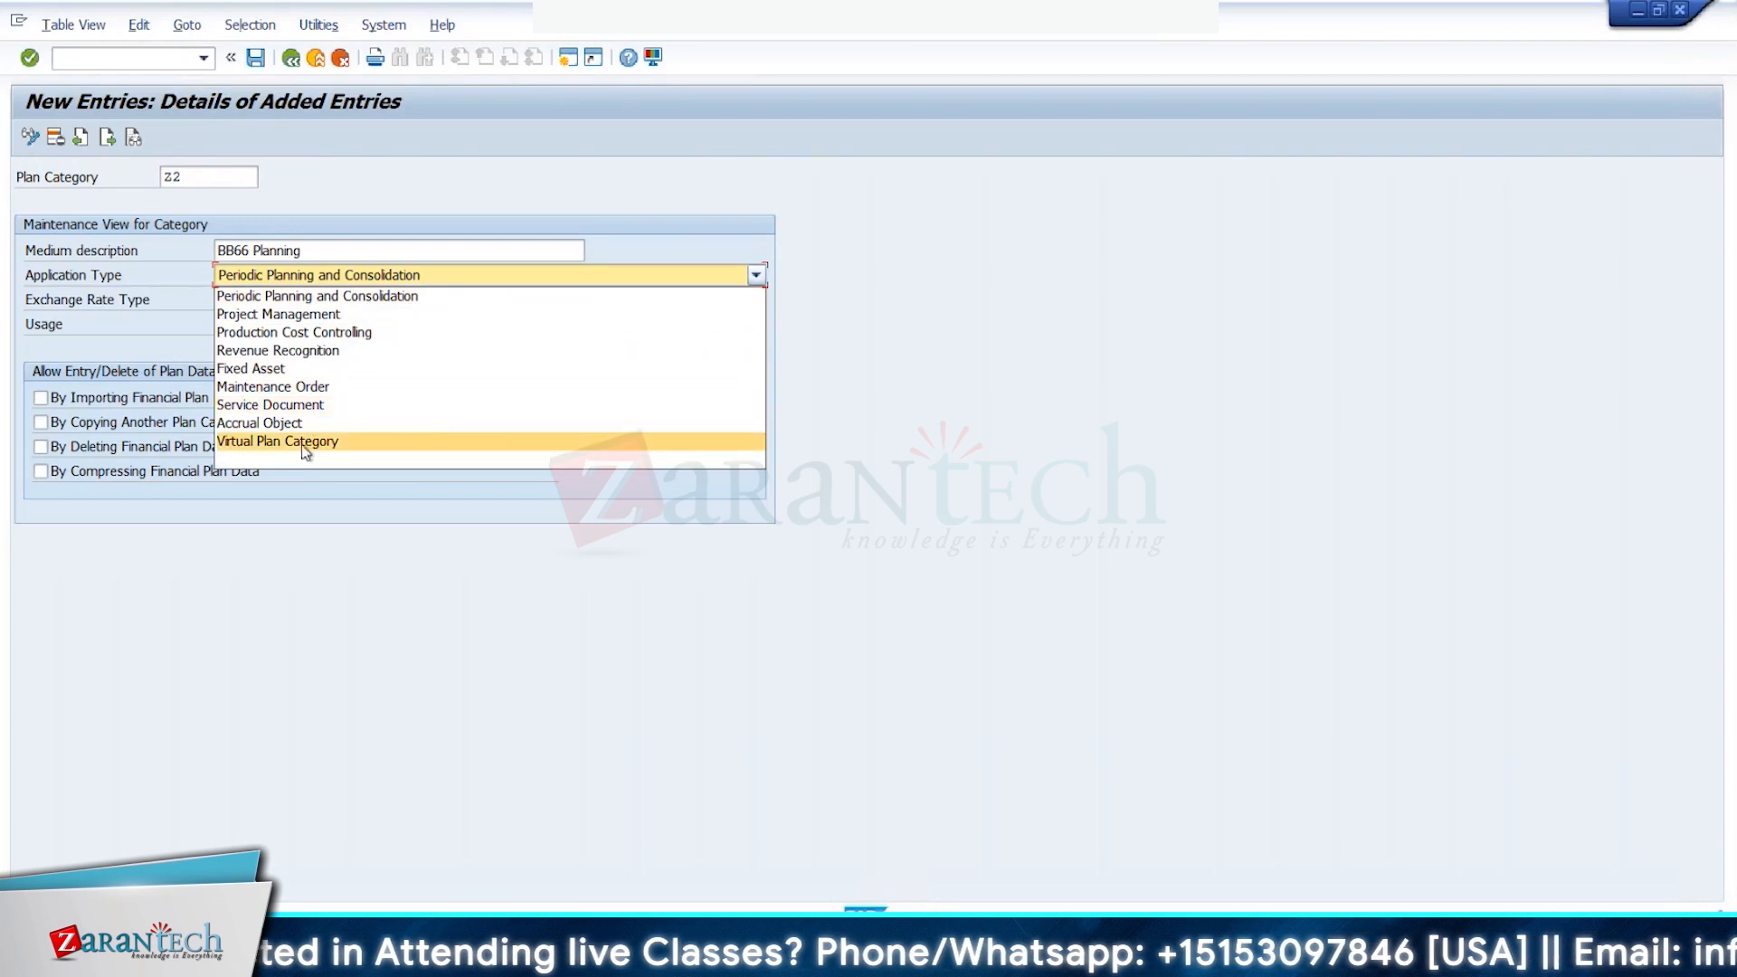
left_click(308, 297)
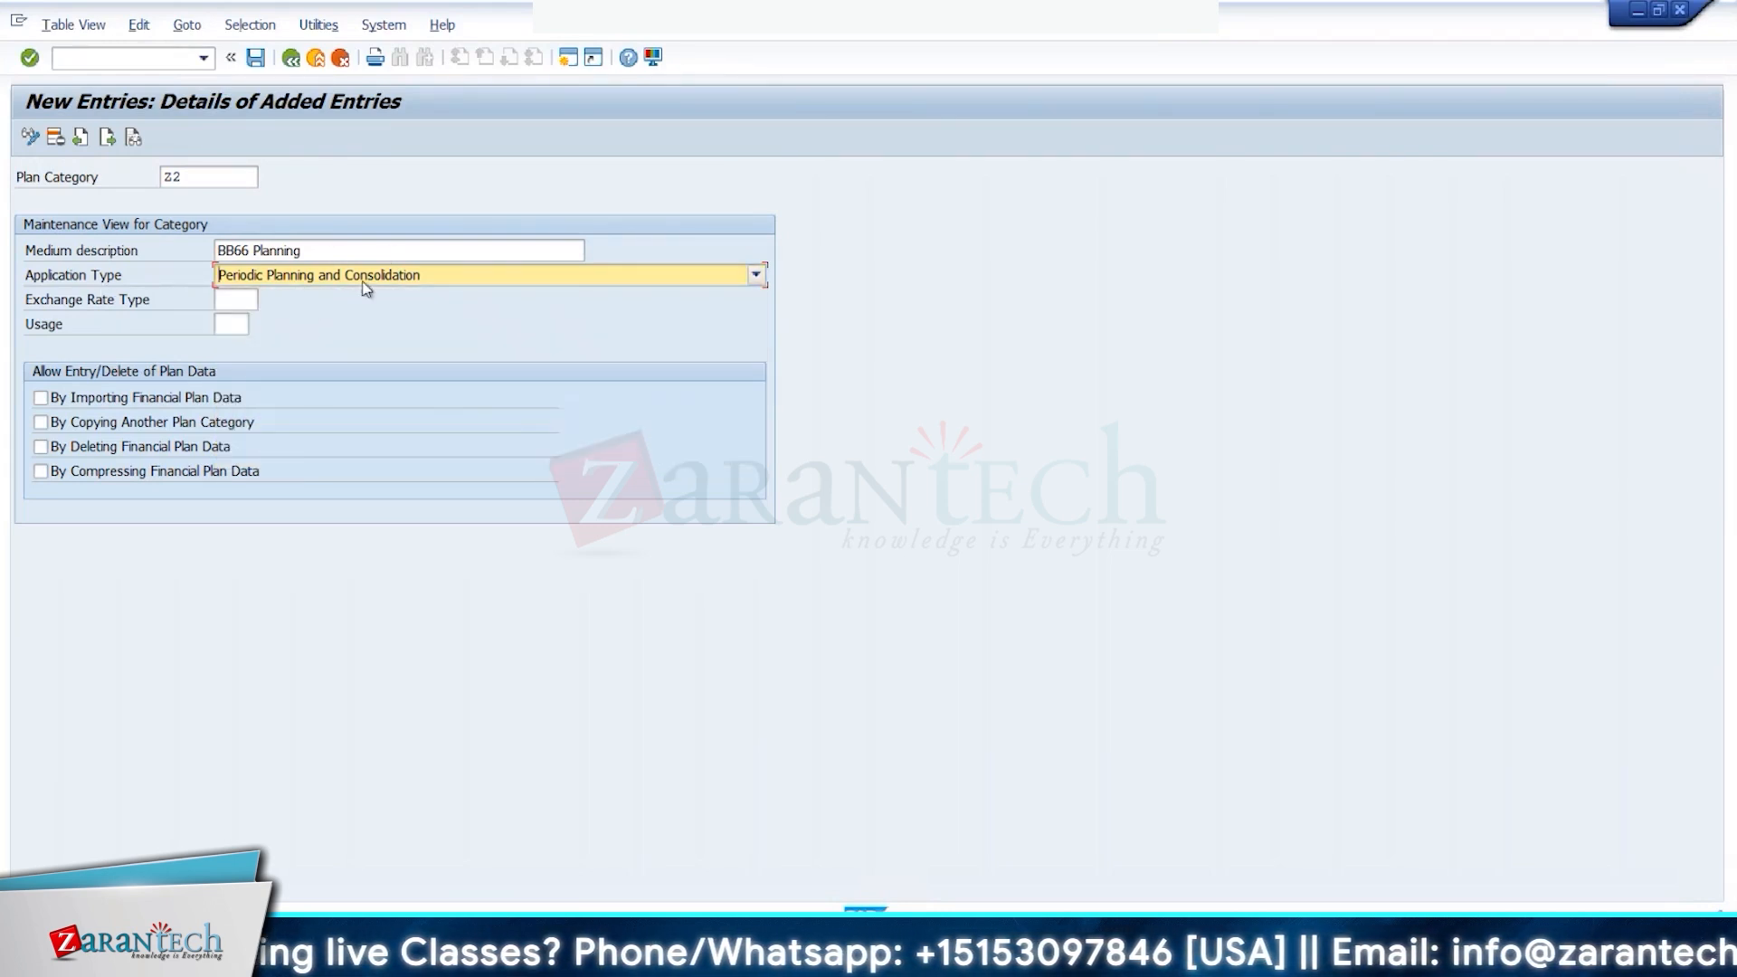
Step: Set the category's exchange rate type to M and allow plan data entry by importing and by copying another plan category
left_click(241, 298)
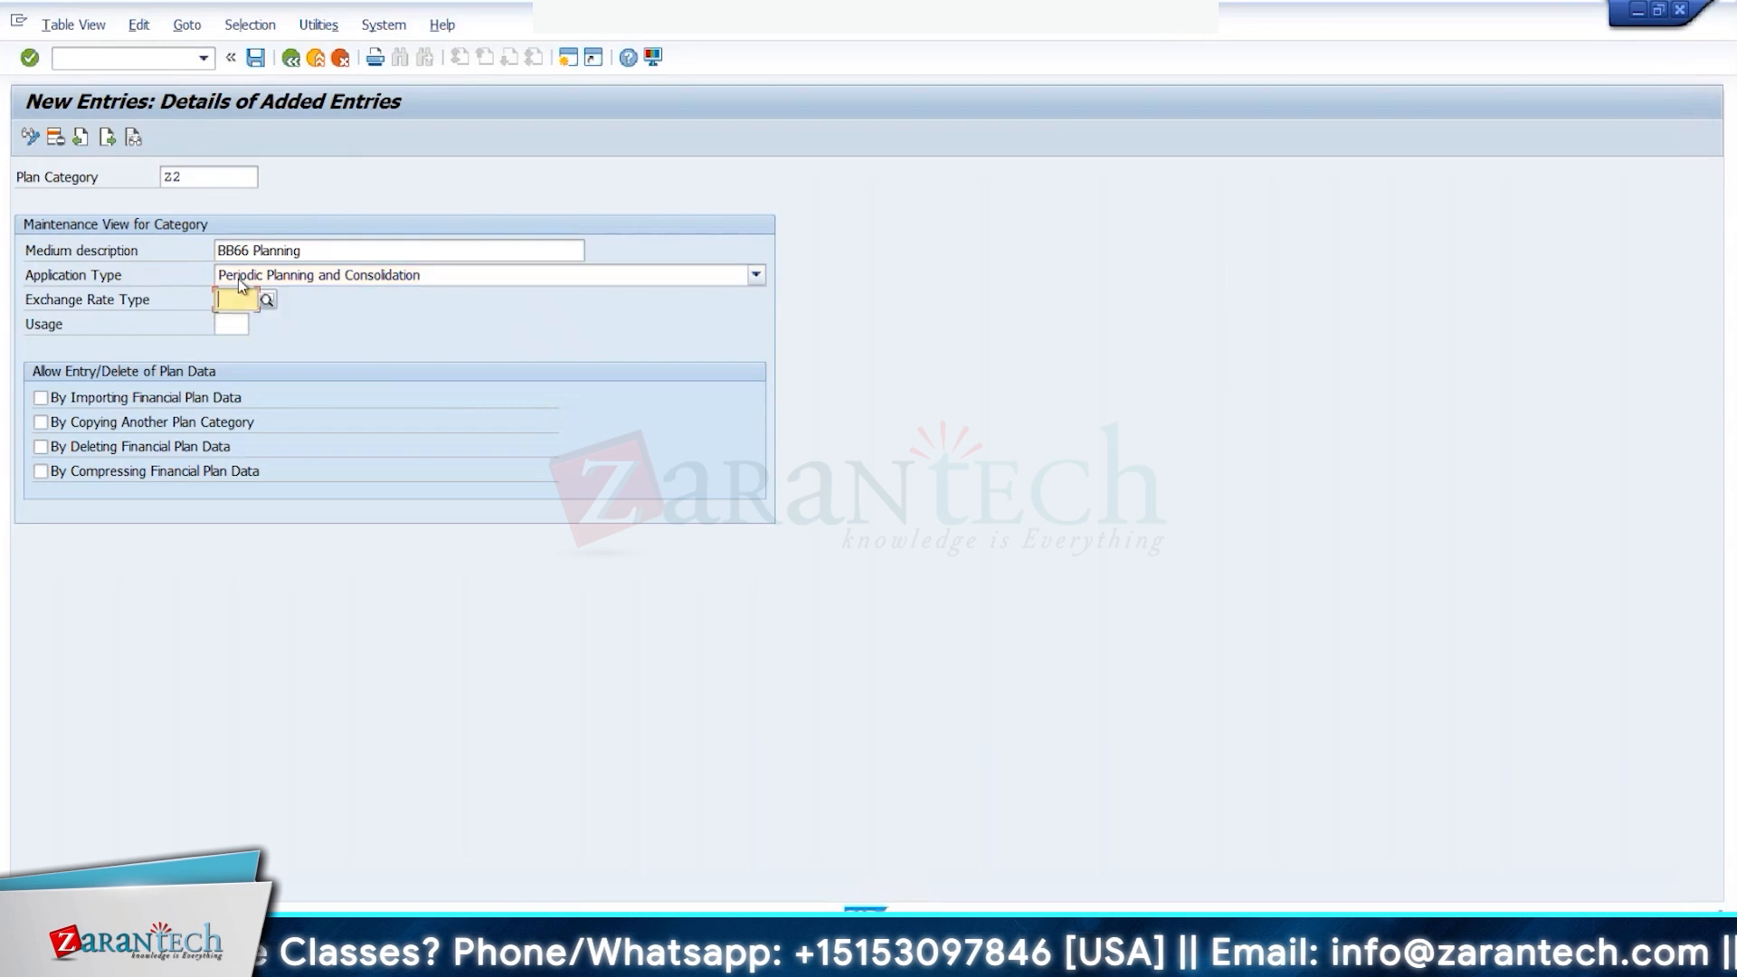
type("M")
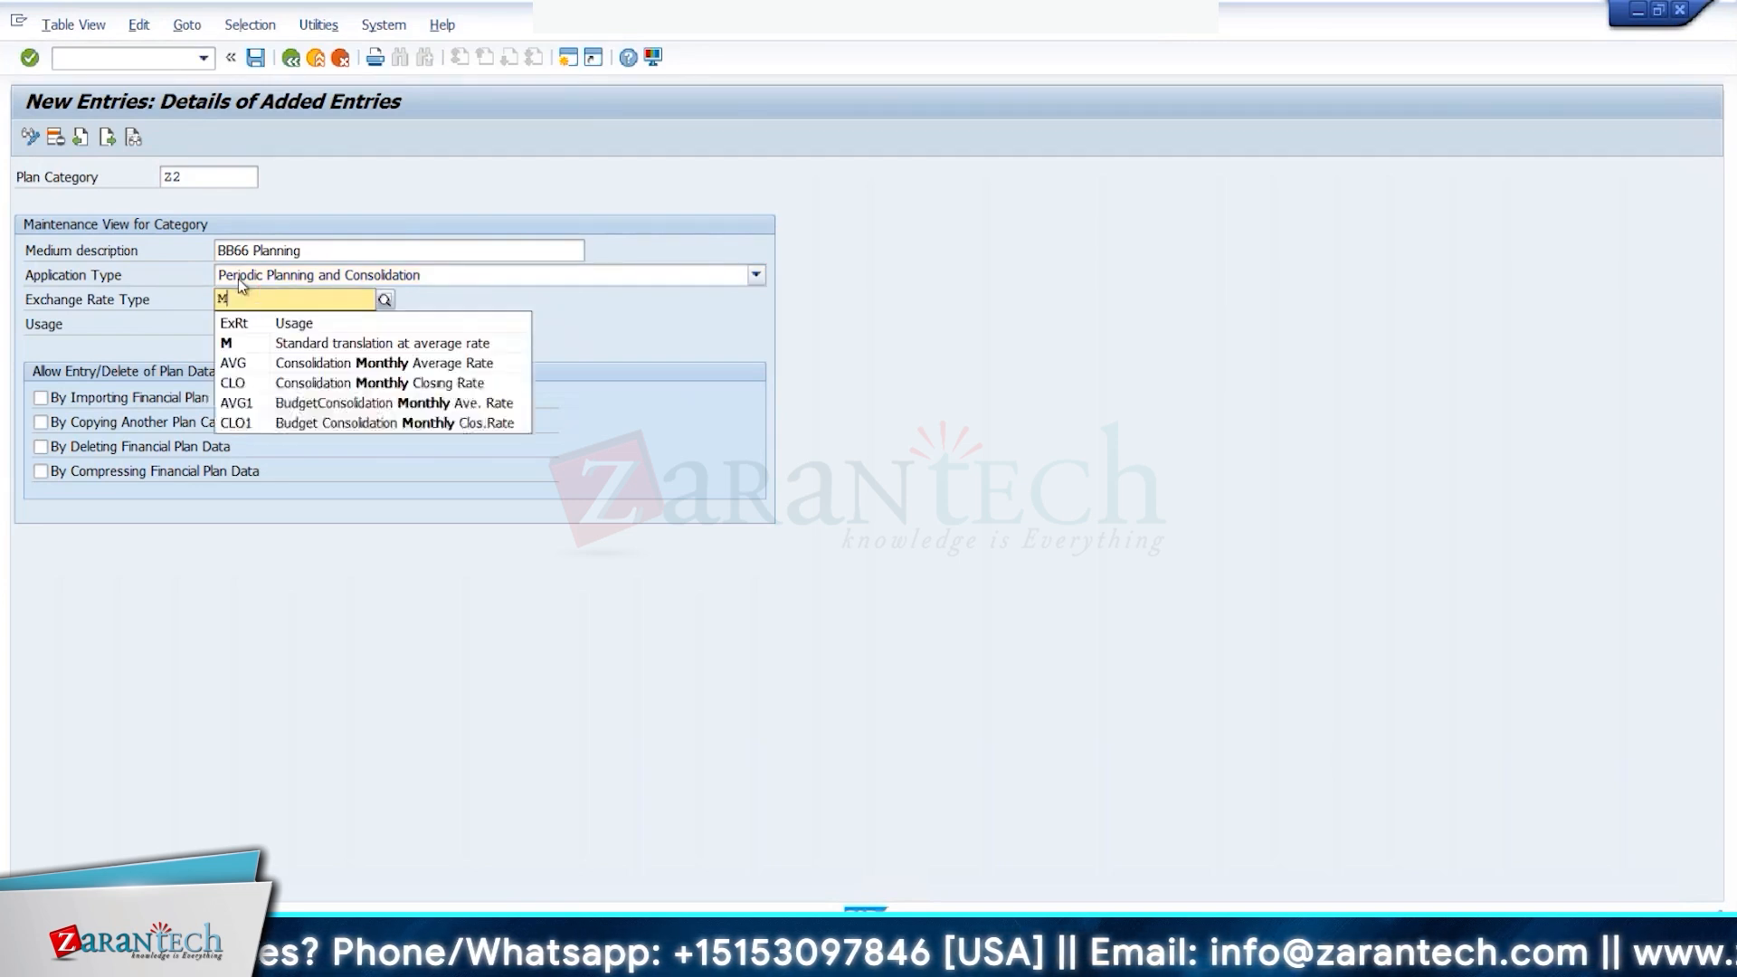
left_click(235, 344)
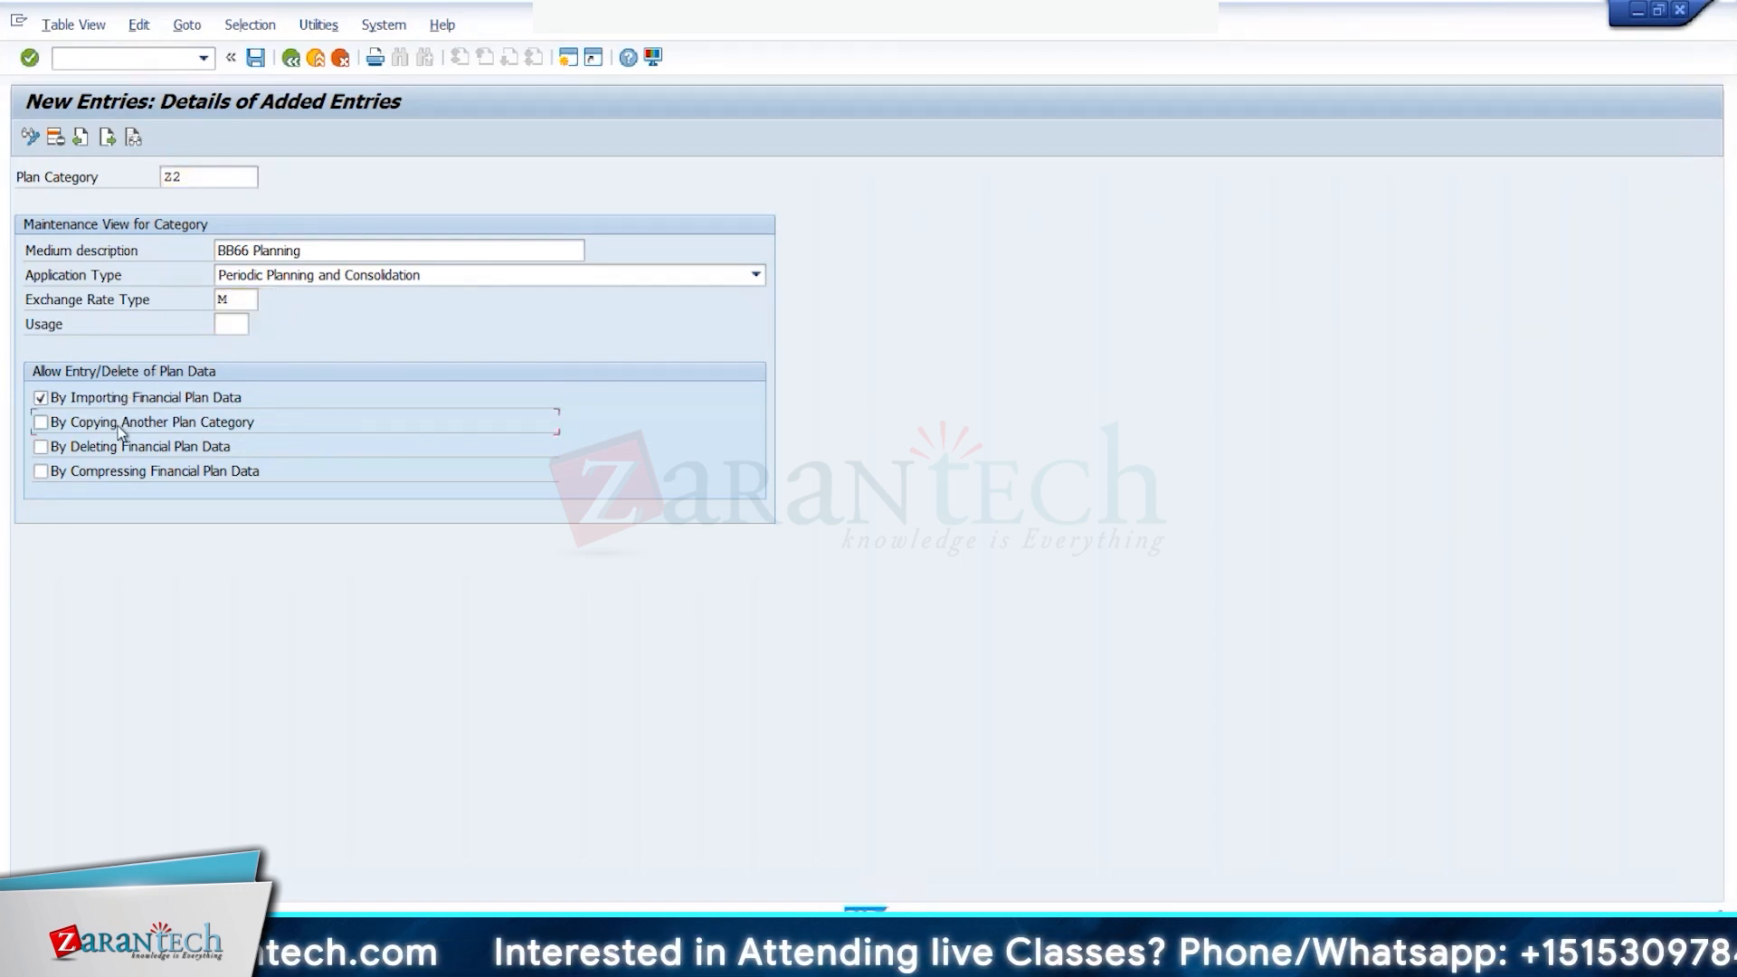
left_click(118, 427)
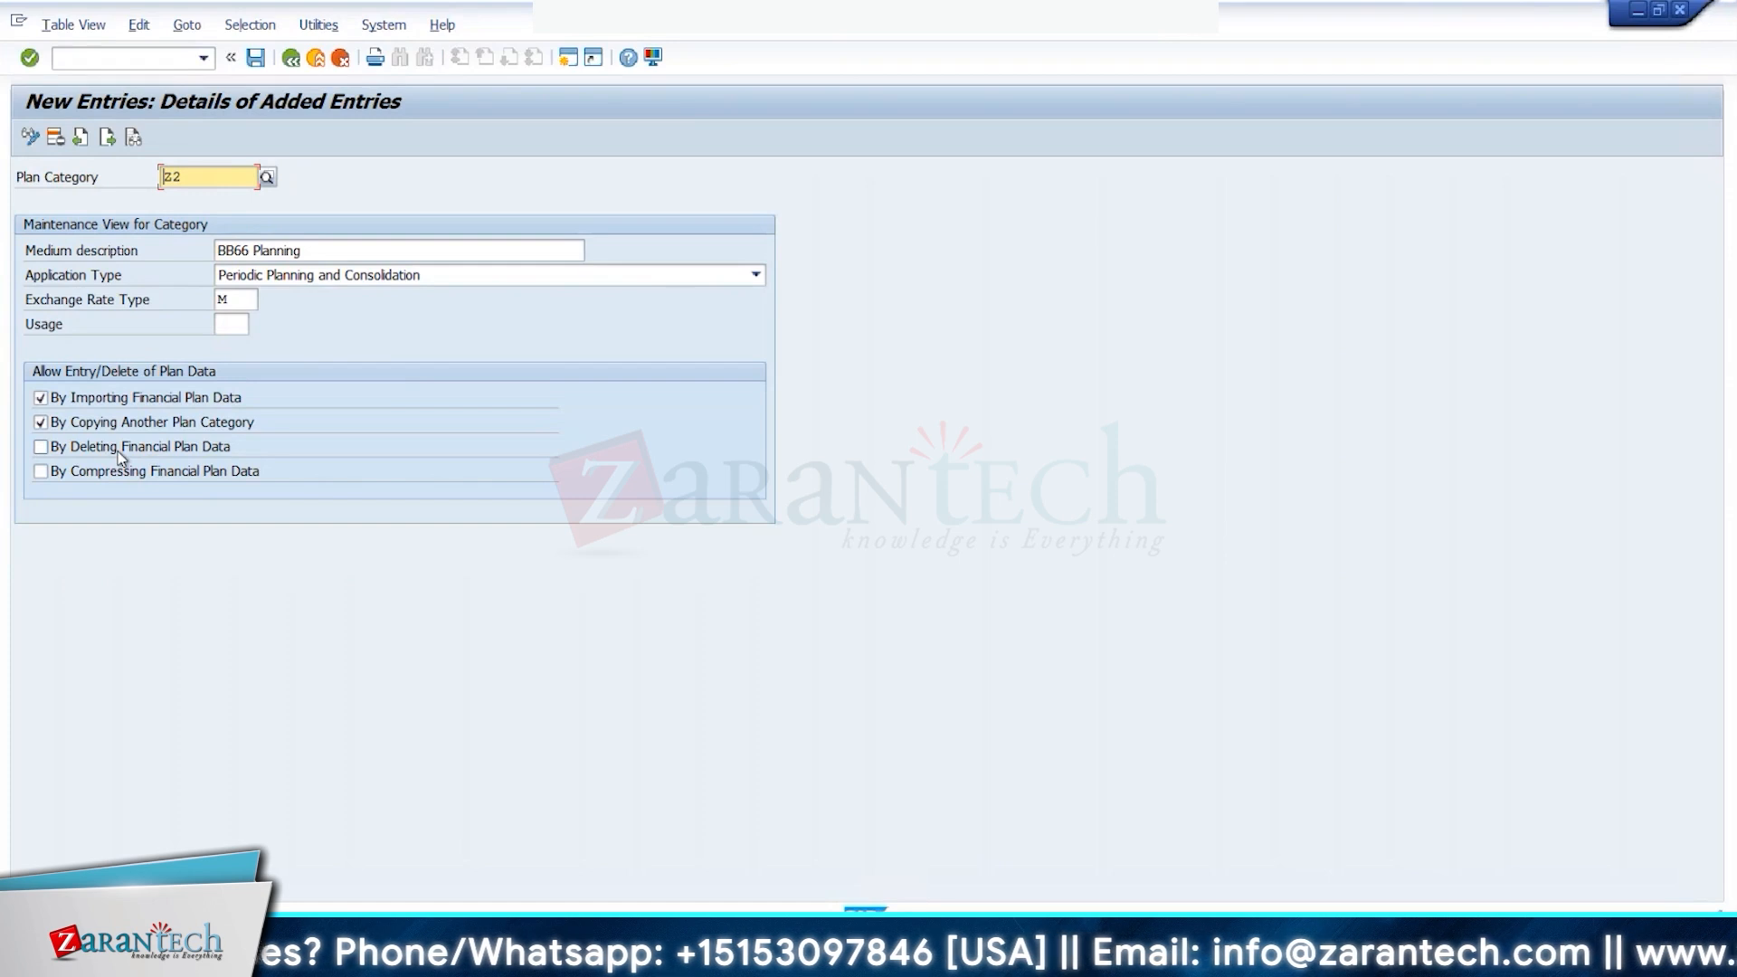
Step: Save plan category Z2 under customizing request S4HK900338 and leave the category maintenance for the IMG
left_click(255, 58)
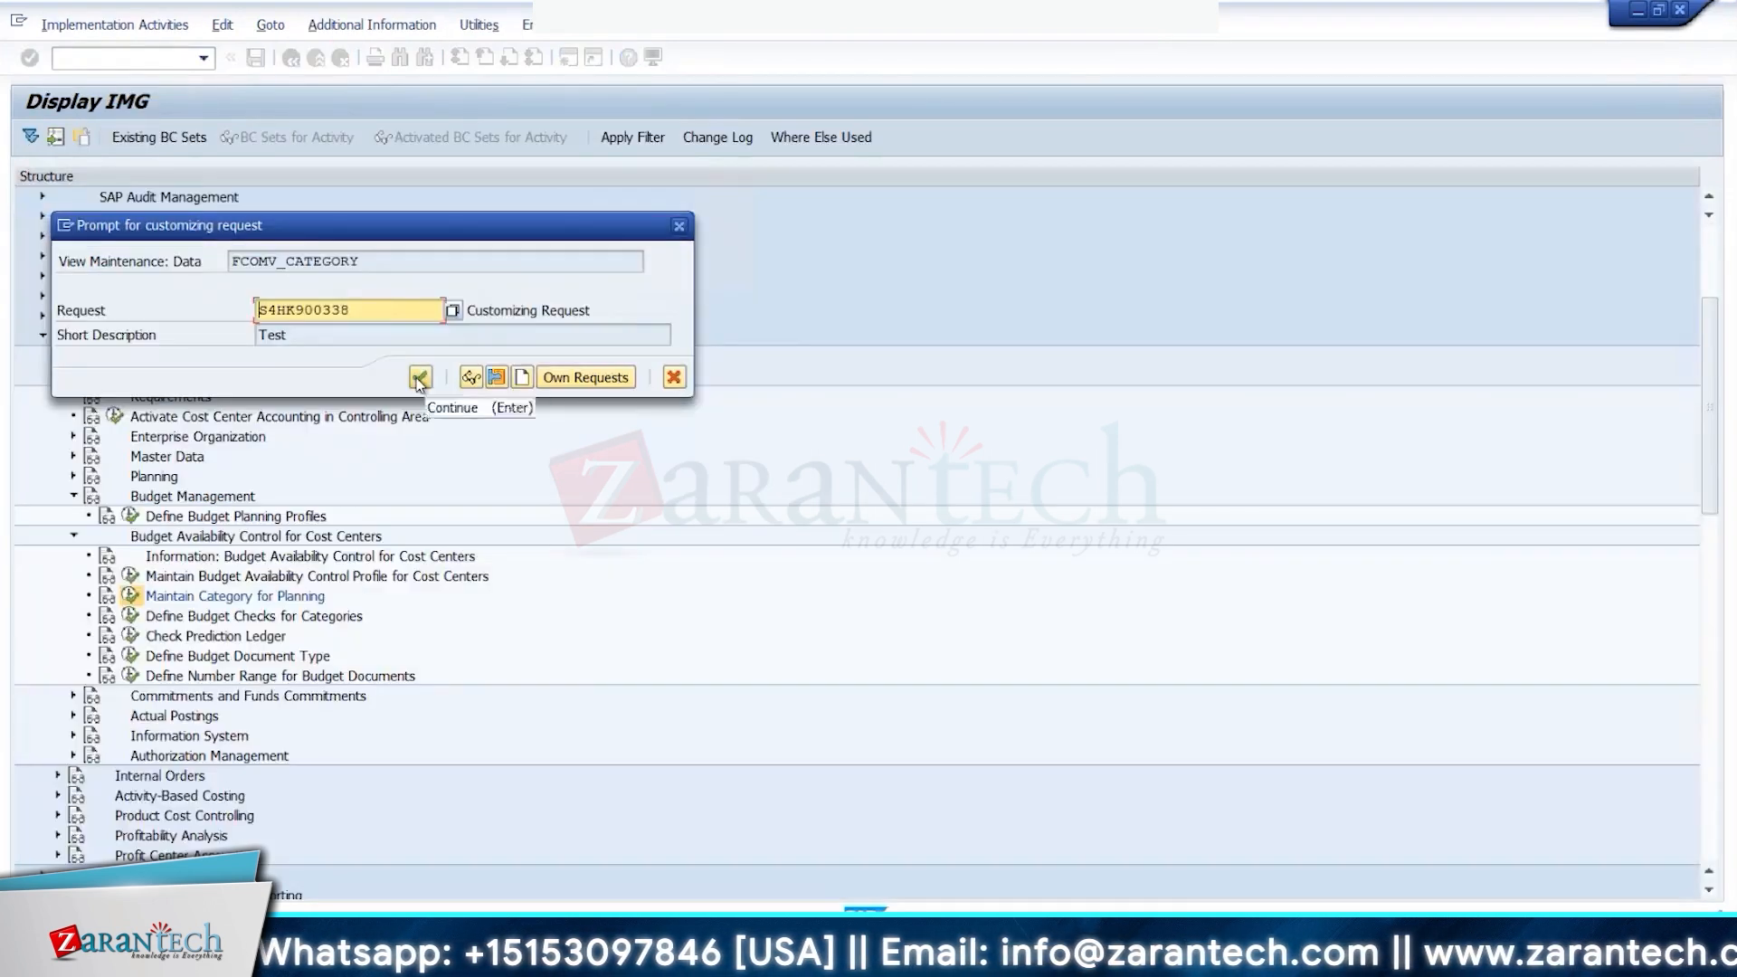
left_click(419, 378)
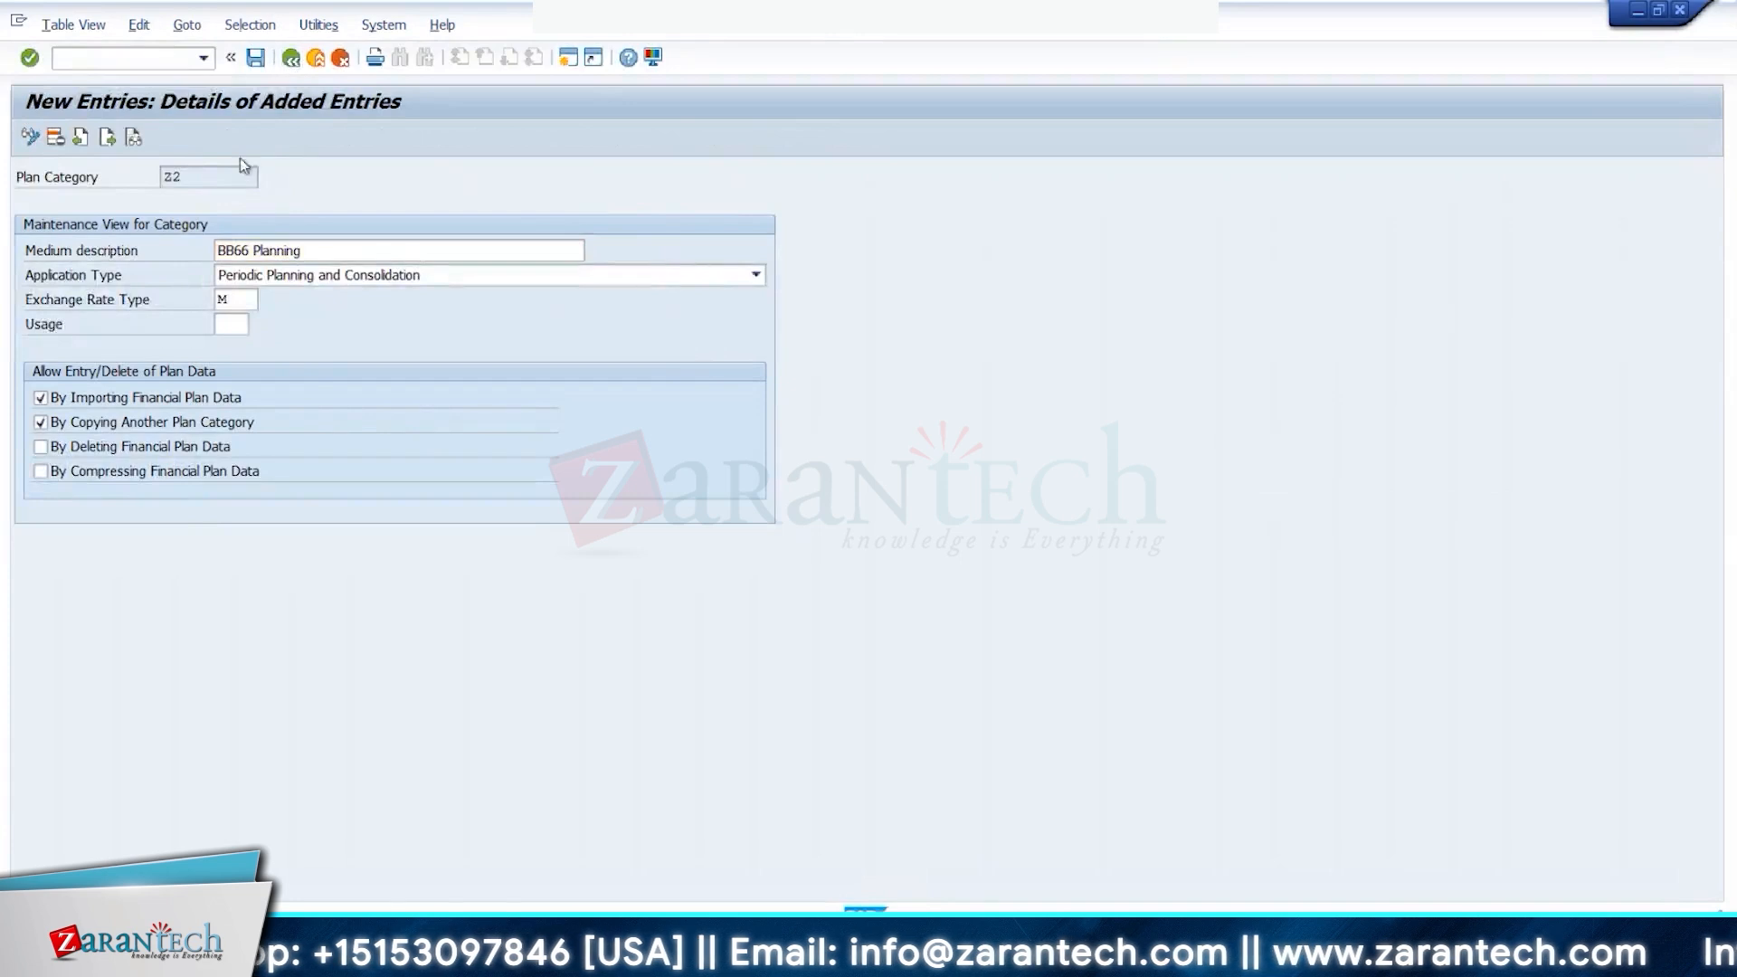
left_click(290, 60)
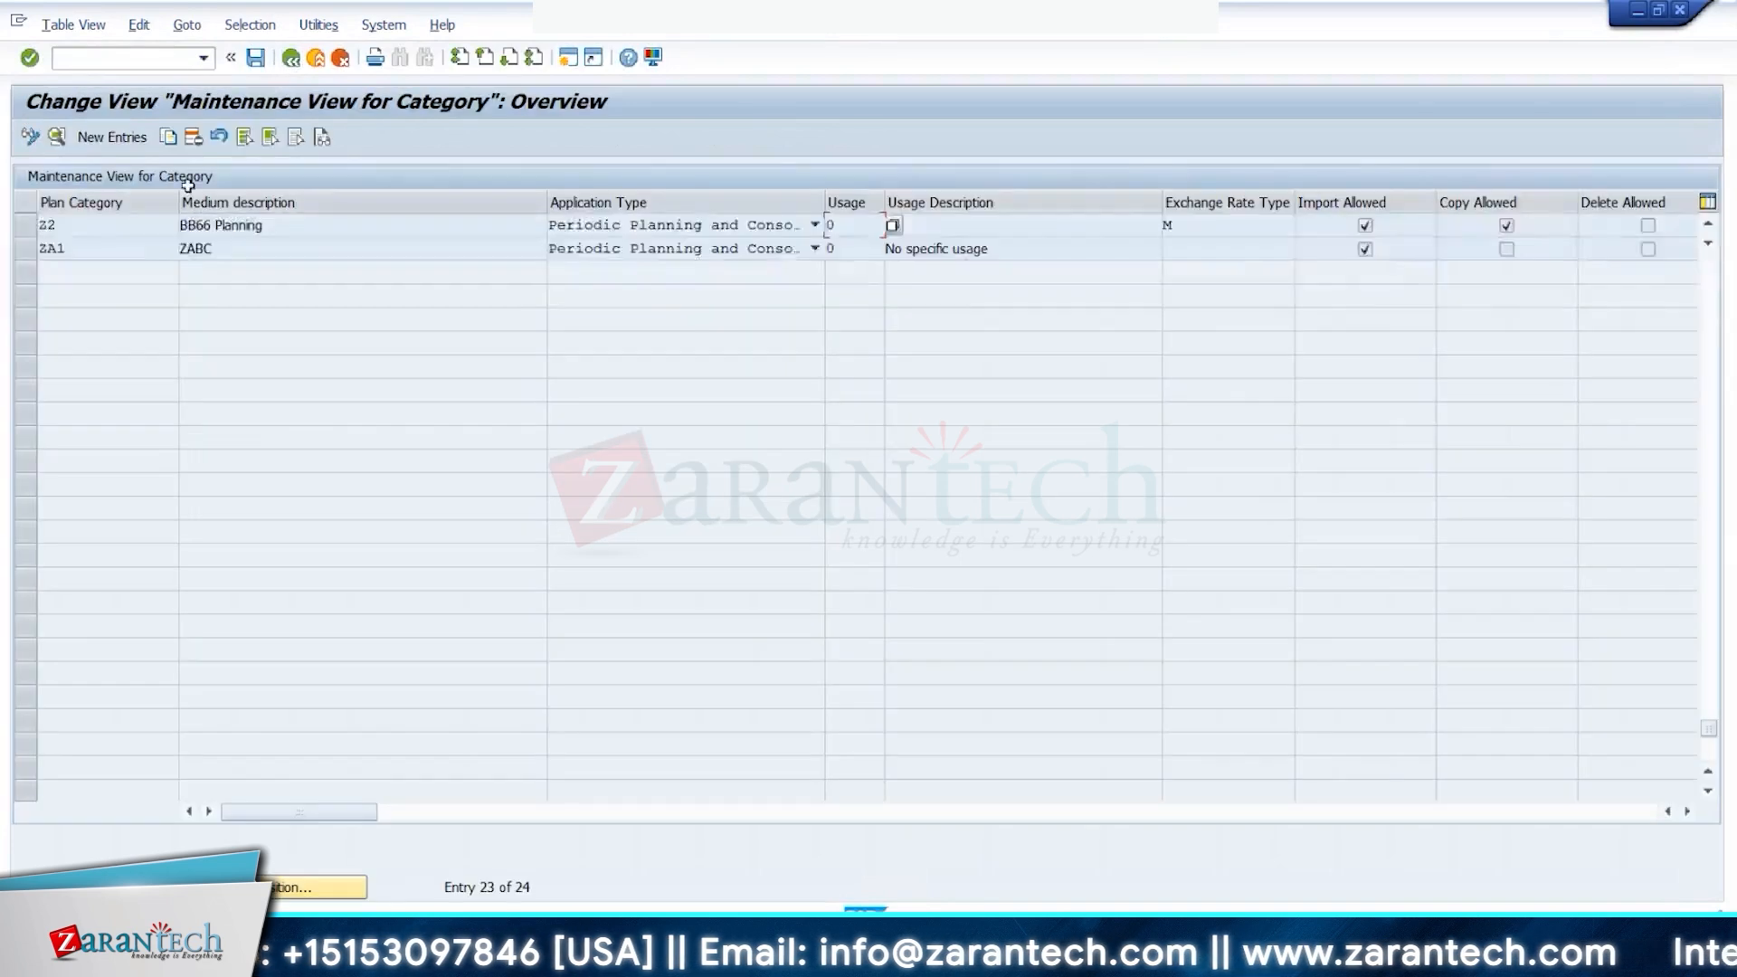
left_click(290, 59)
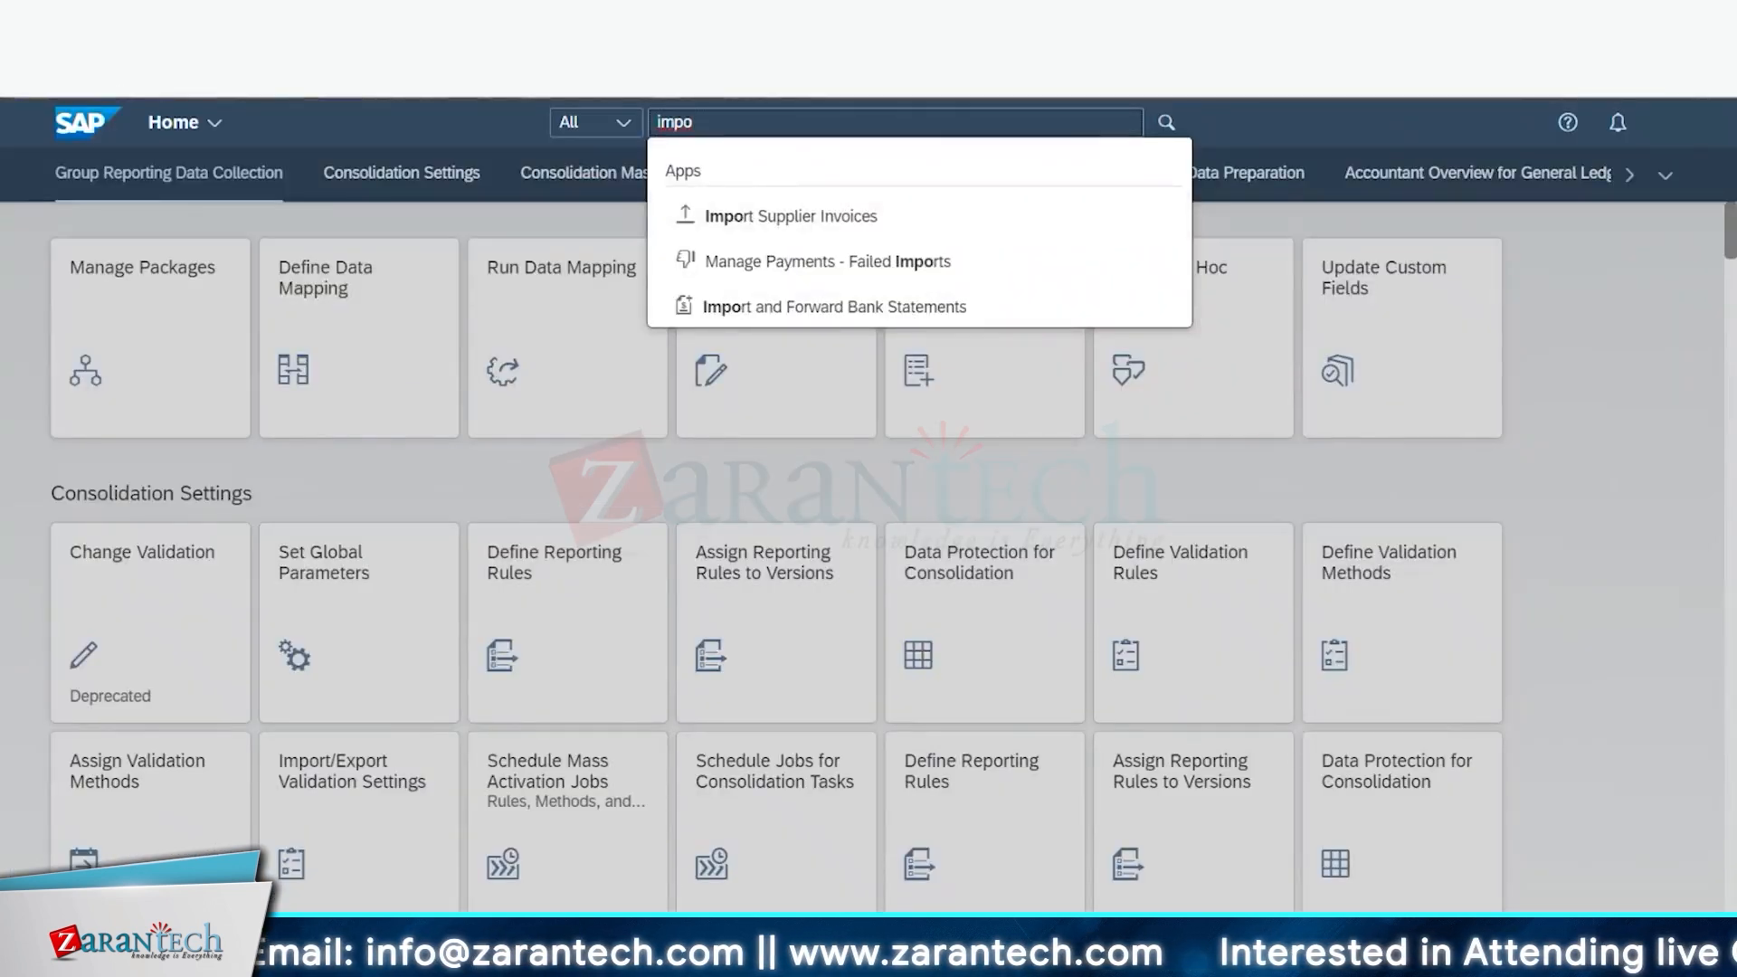
Step: Reopen Maintain Category for Planning from the IMG and view the details of plan category Z2
mouse_move(256, 946)
left_click(275, 867)
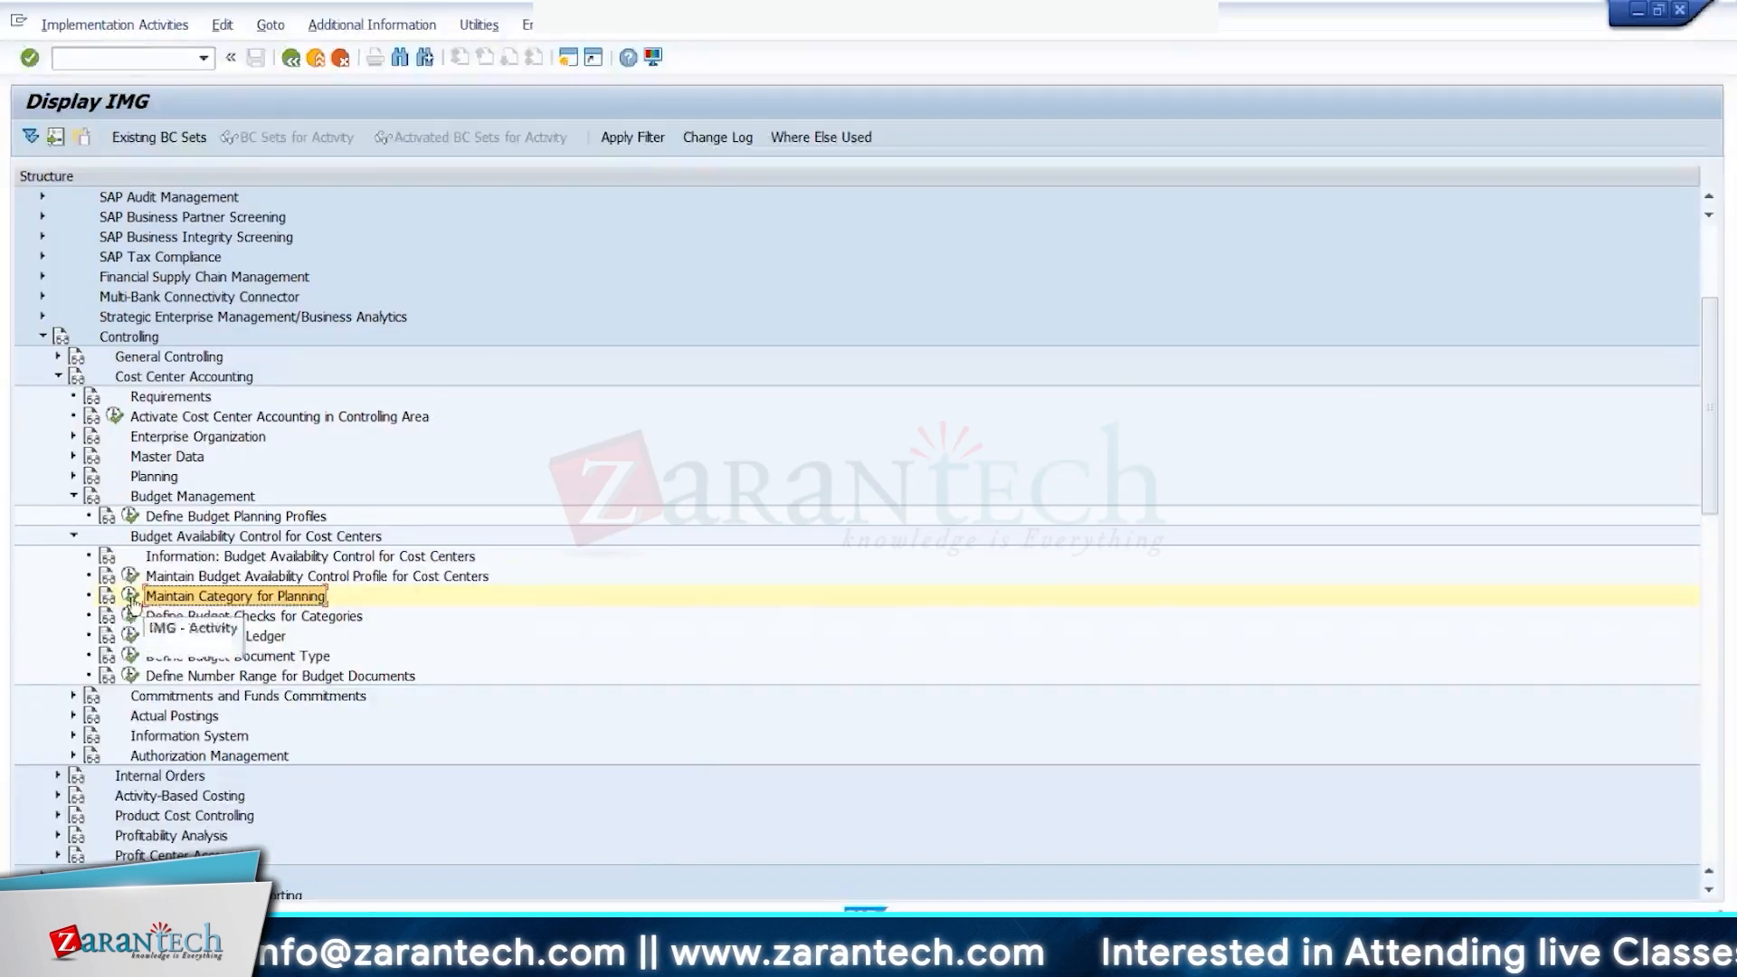
left_click(130, 597)
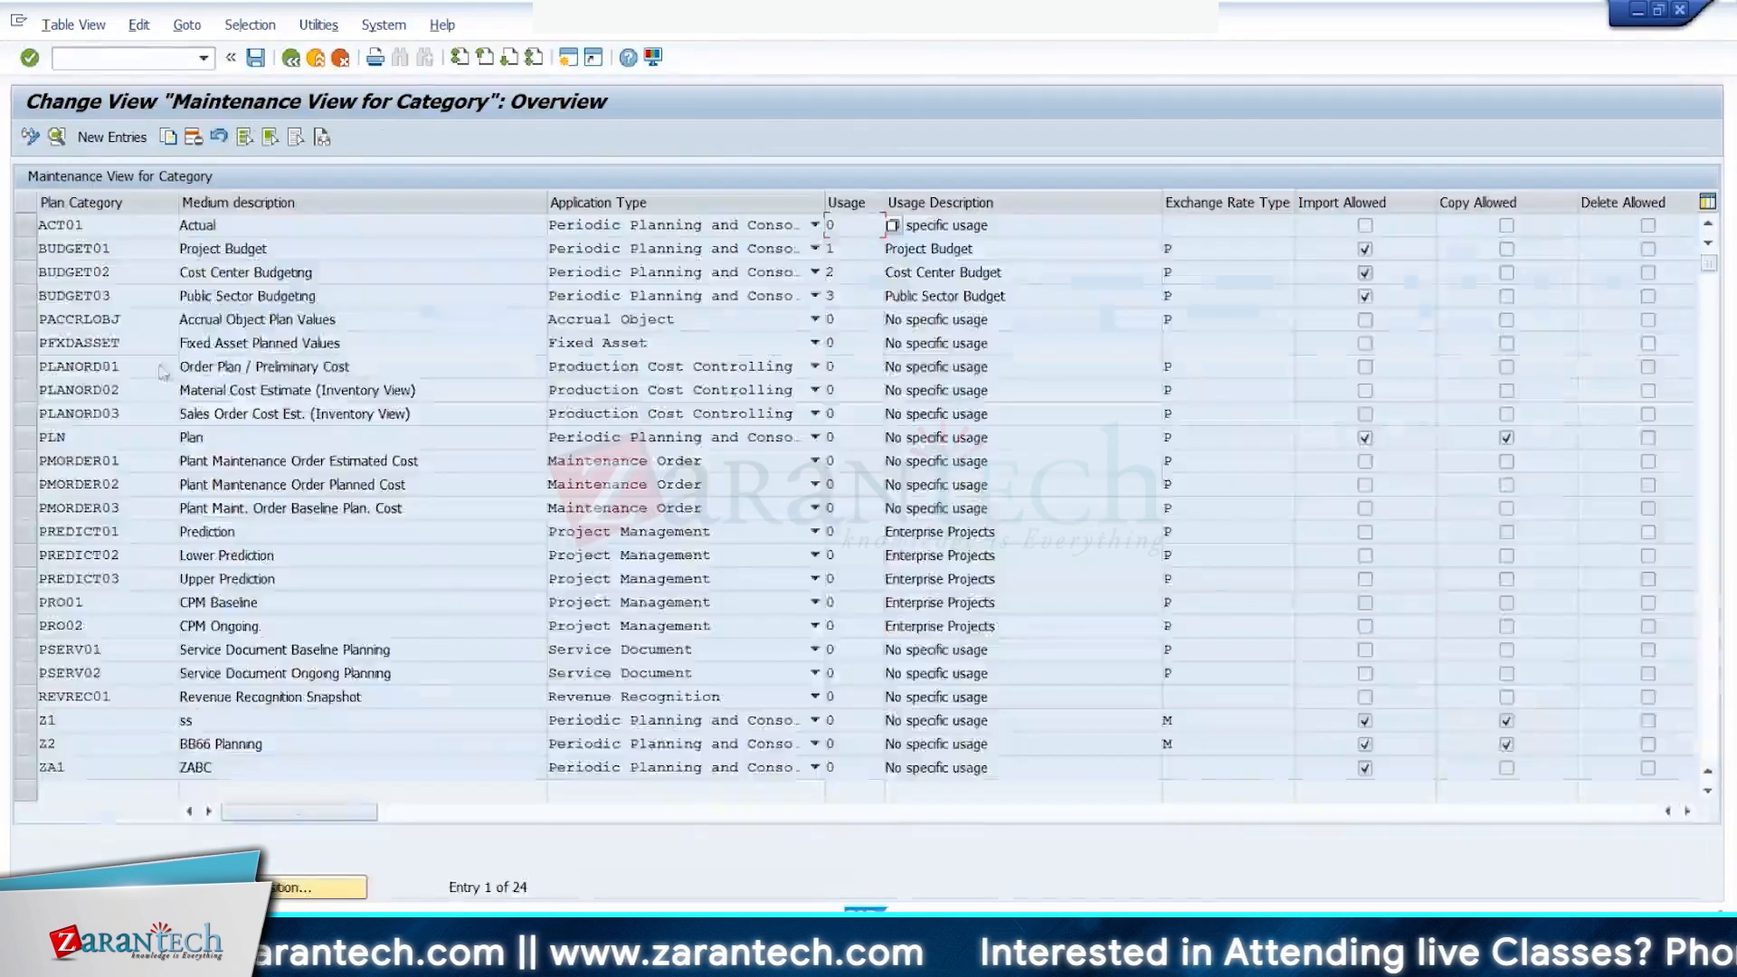
double_click(148, 743)
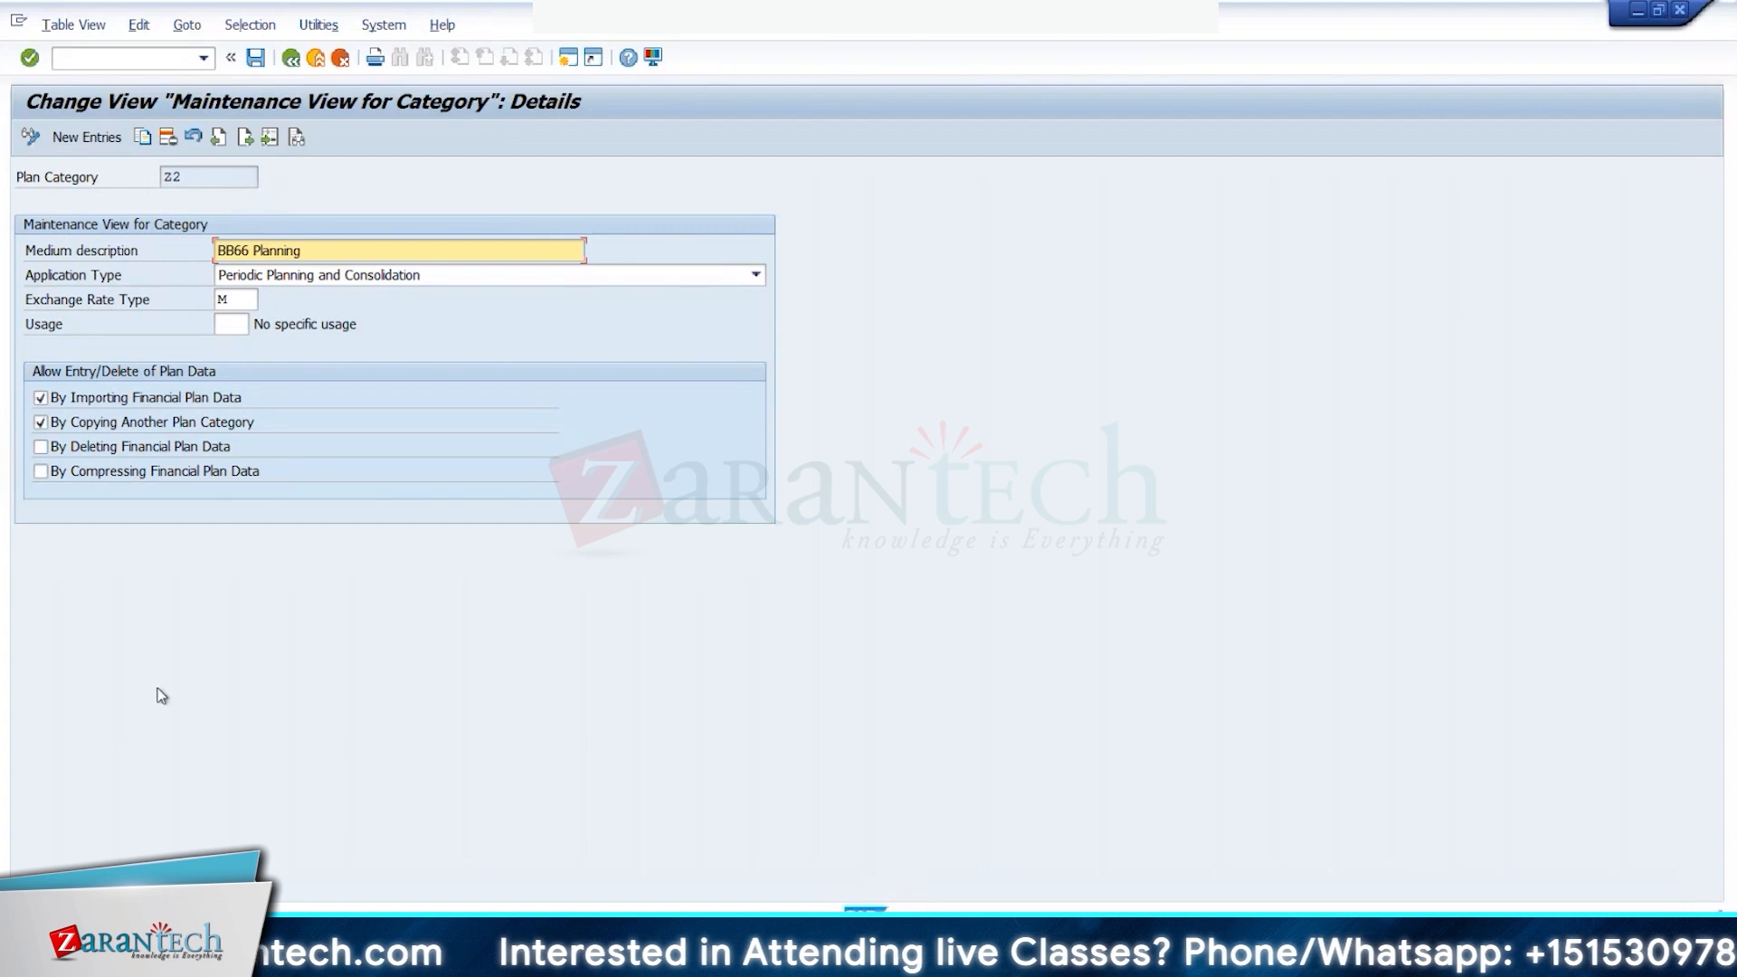
Step: Switch to the Fiori launchpad in Chrome, search for "import finan", and open the Import Financial Plan Data app
mouse_move(359, 958)
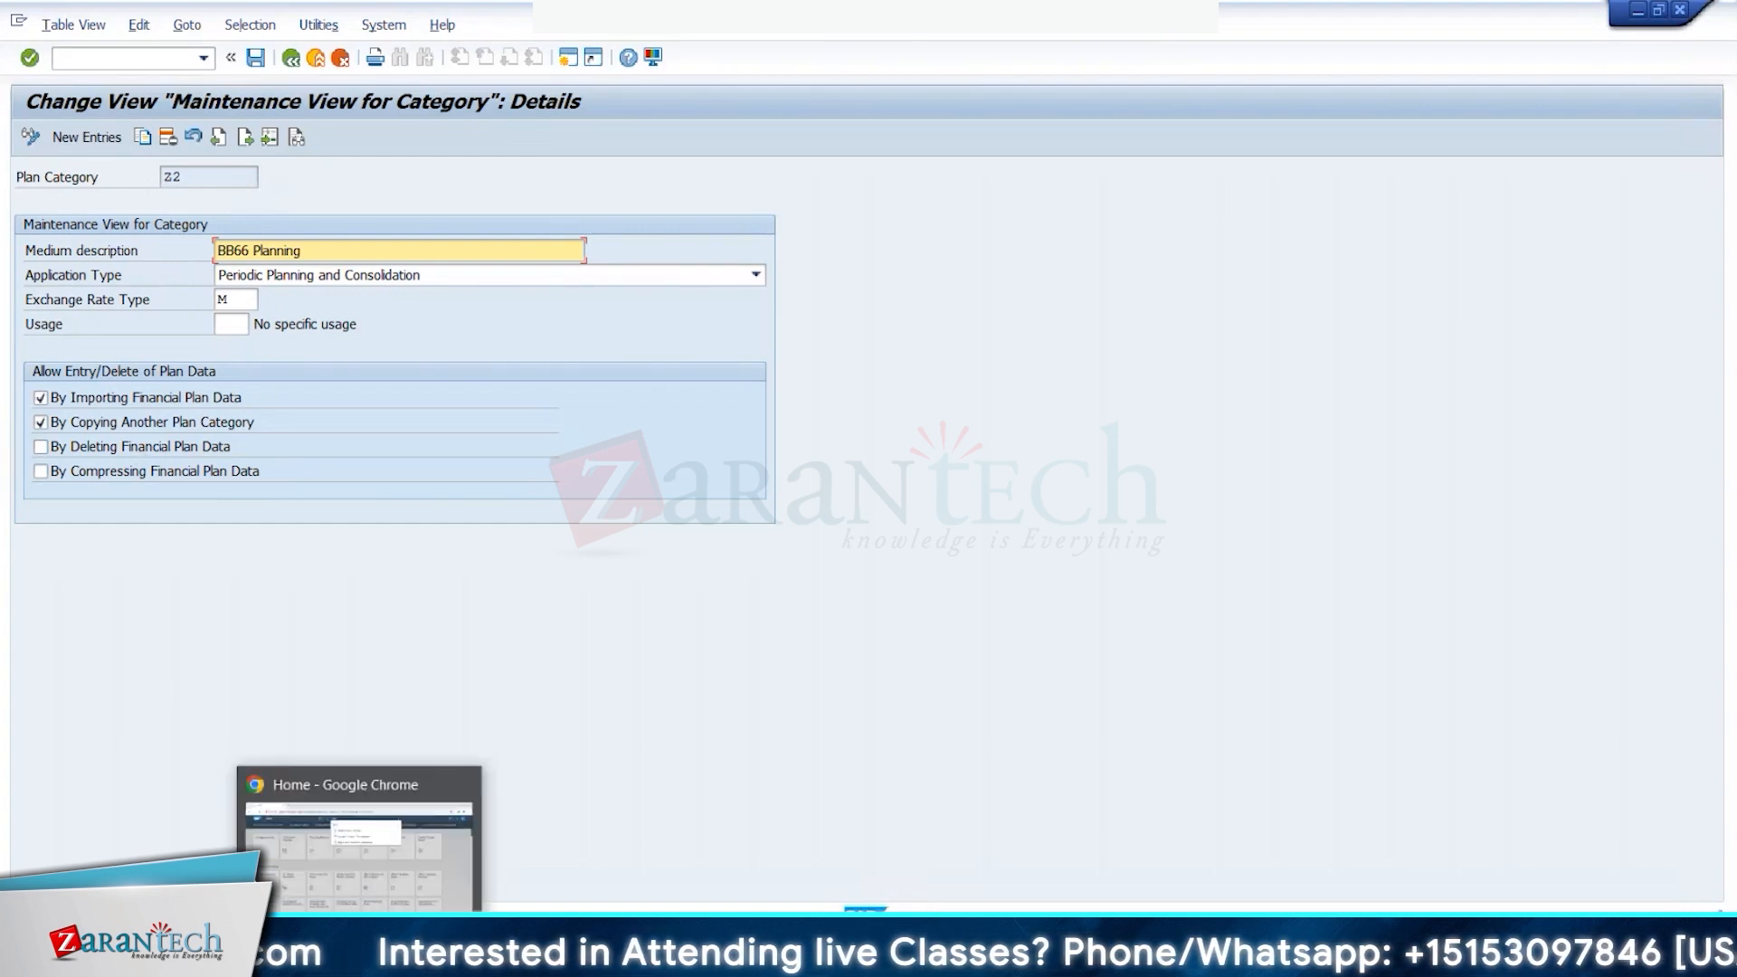
left_click(404, 843)
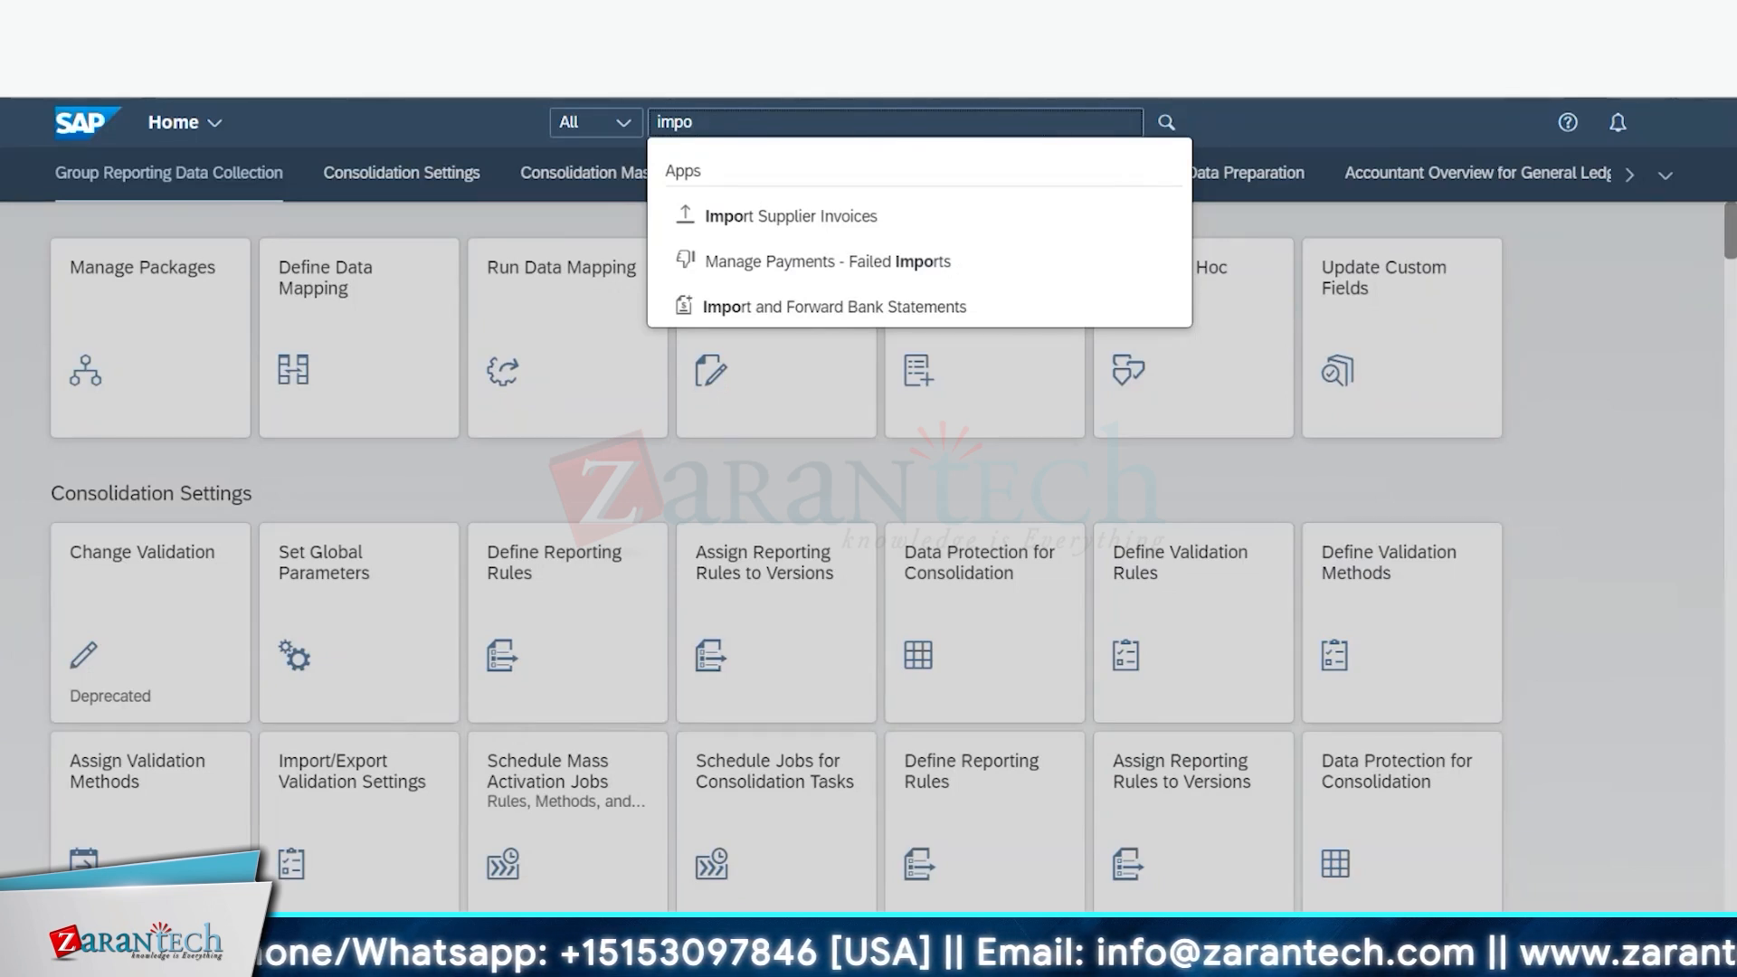
mouse_move(277, 907)
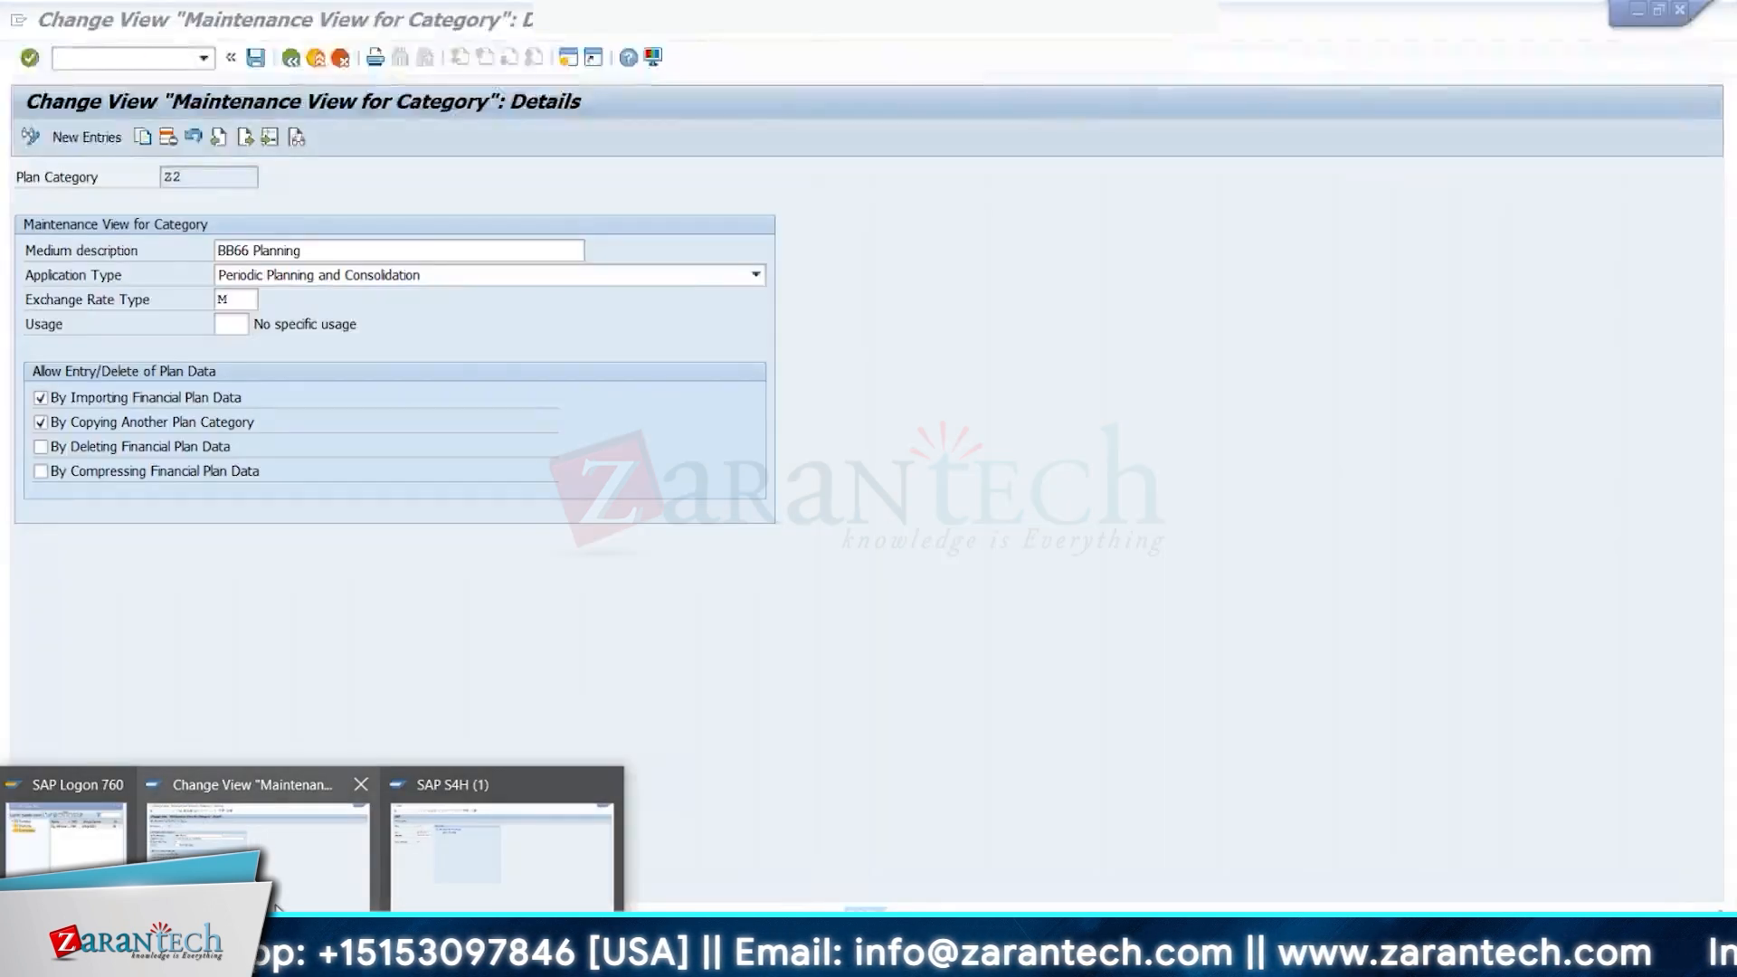
left_click(279, 869)
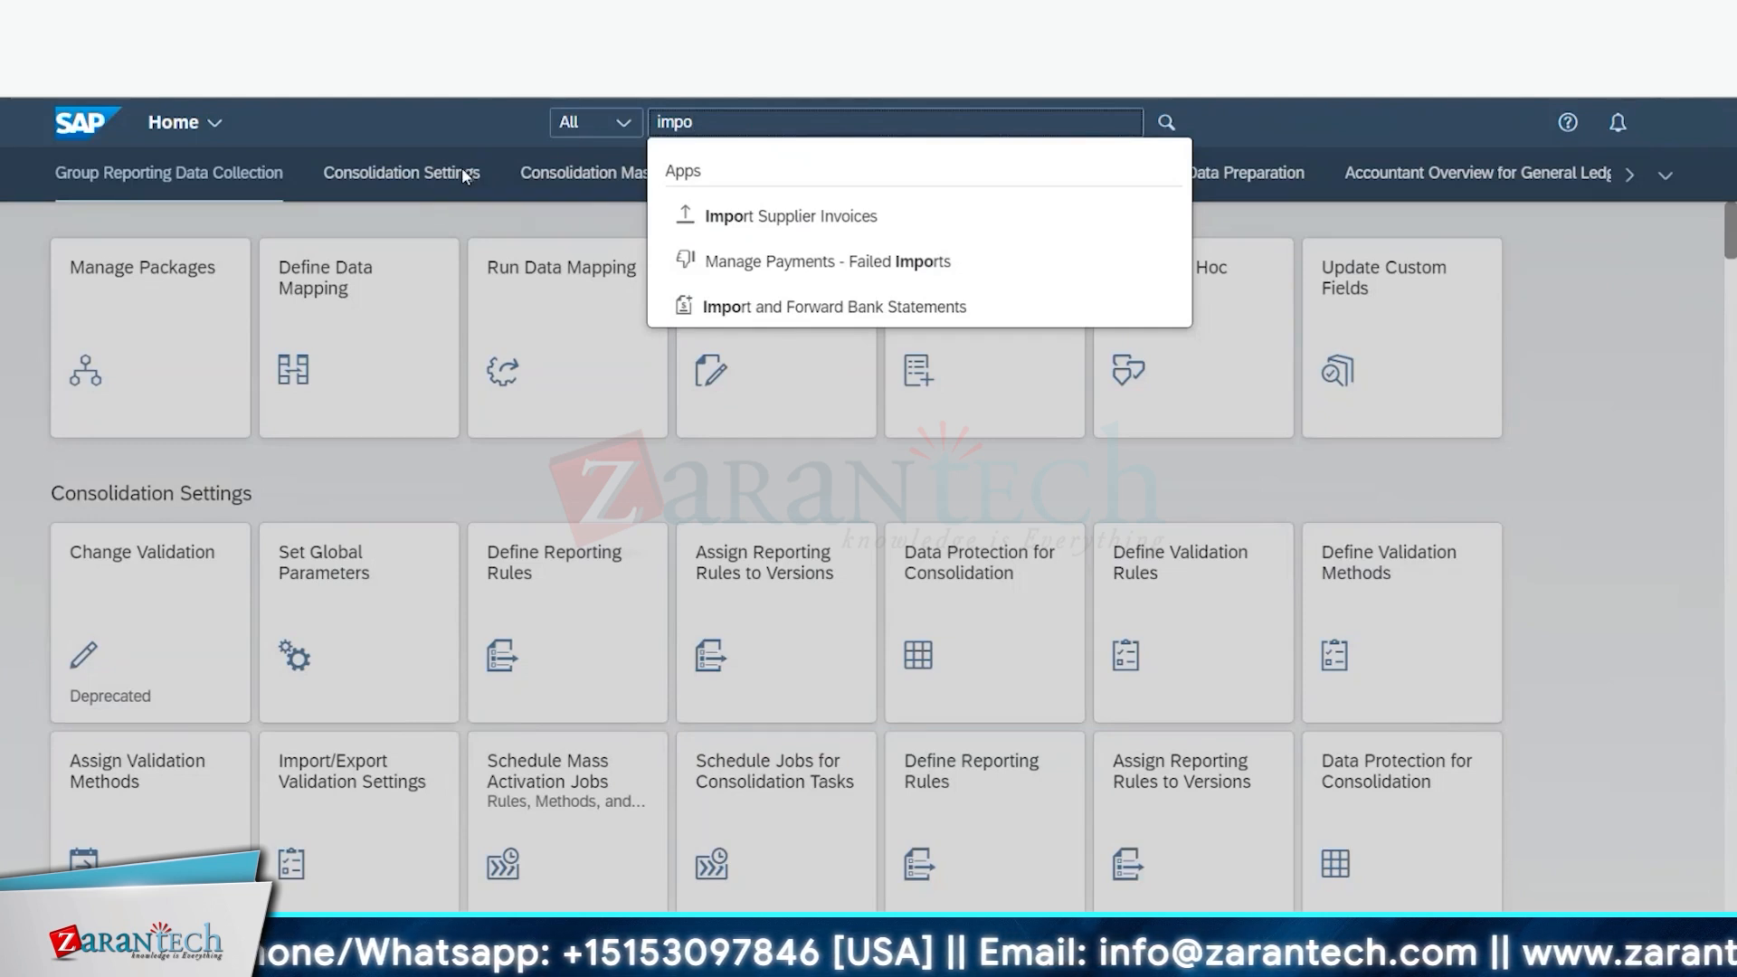
type("rt finan")
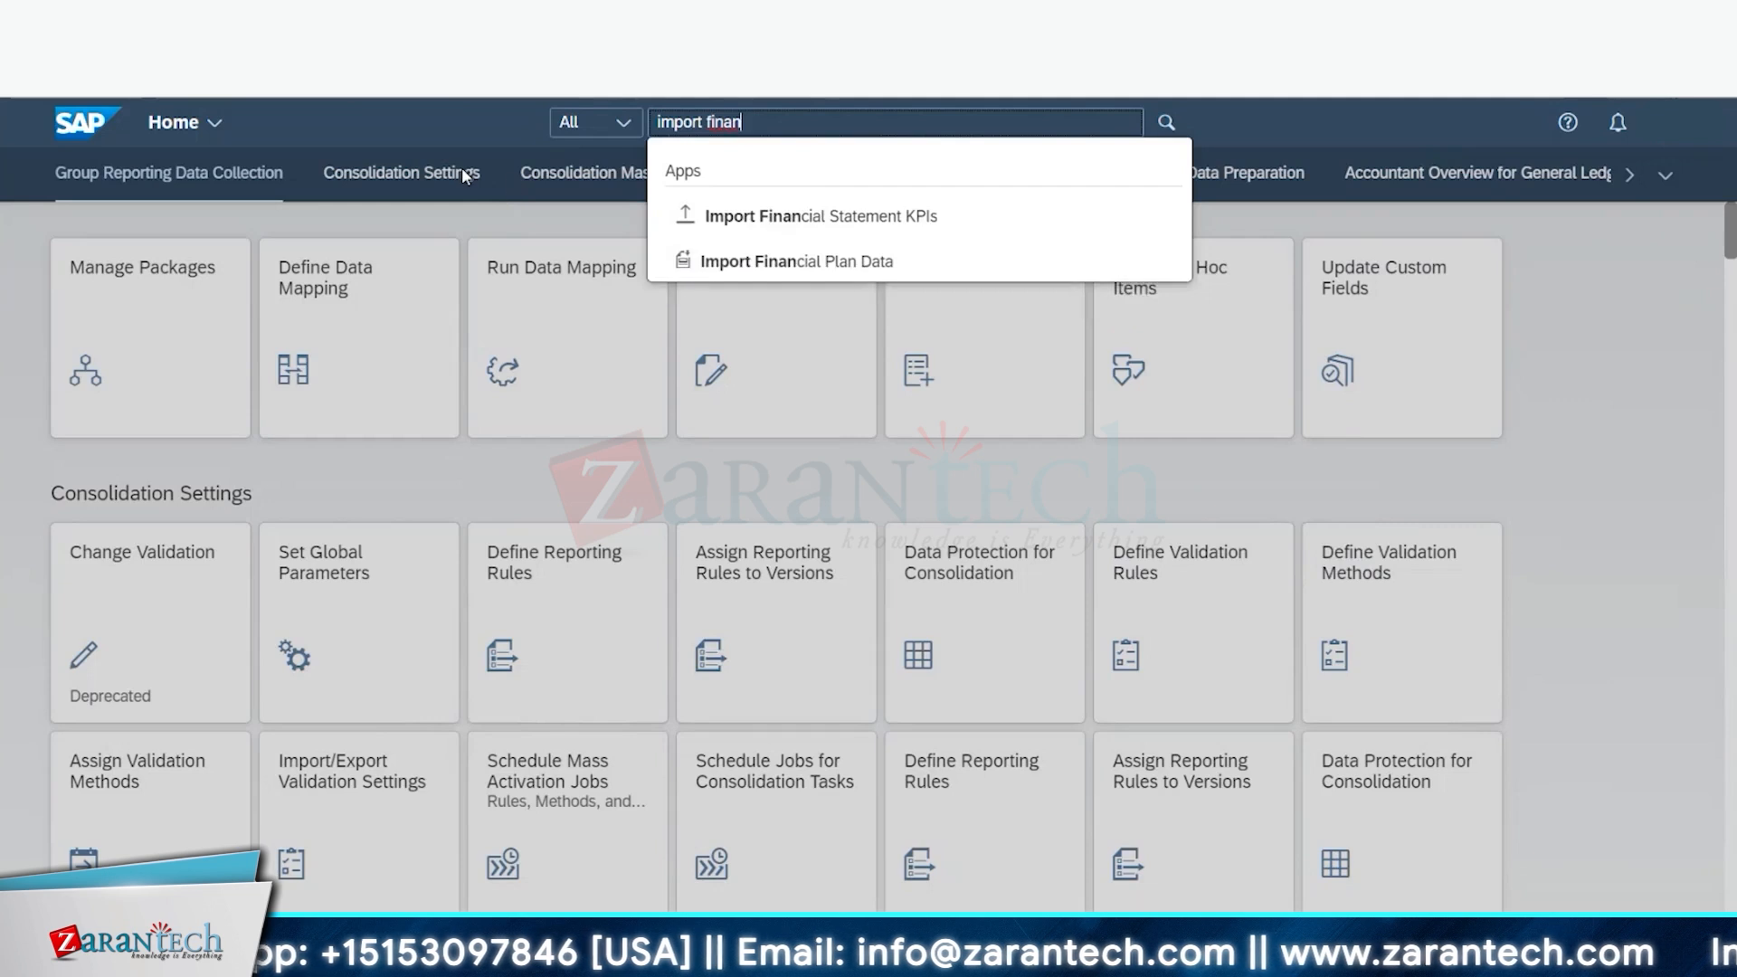
left_click(772, 264)
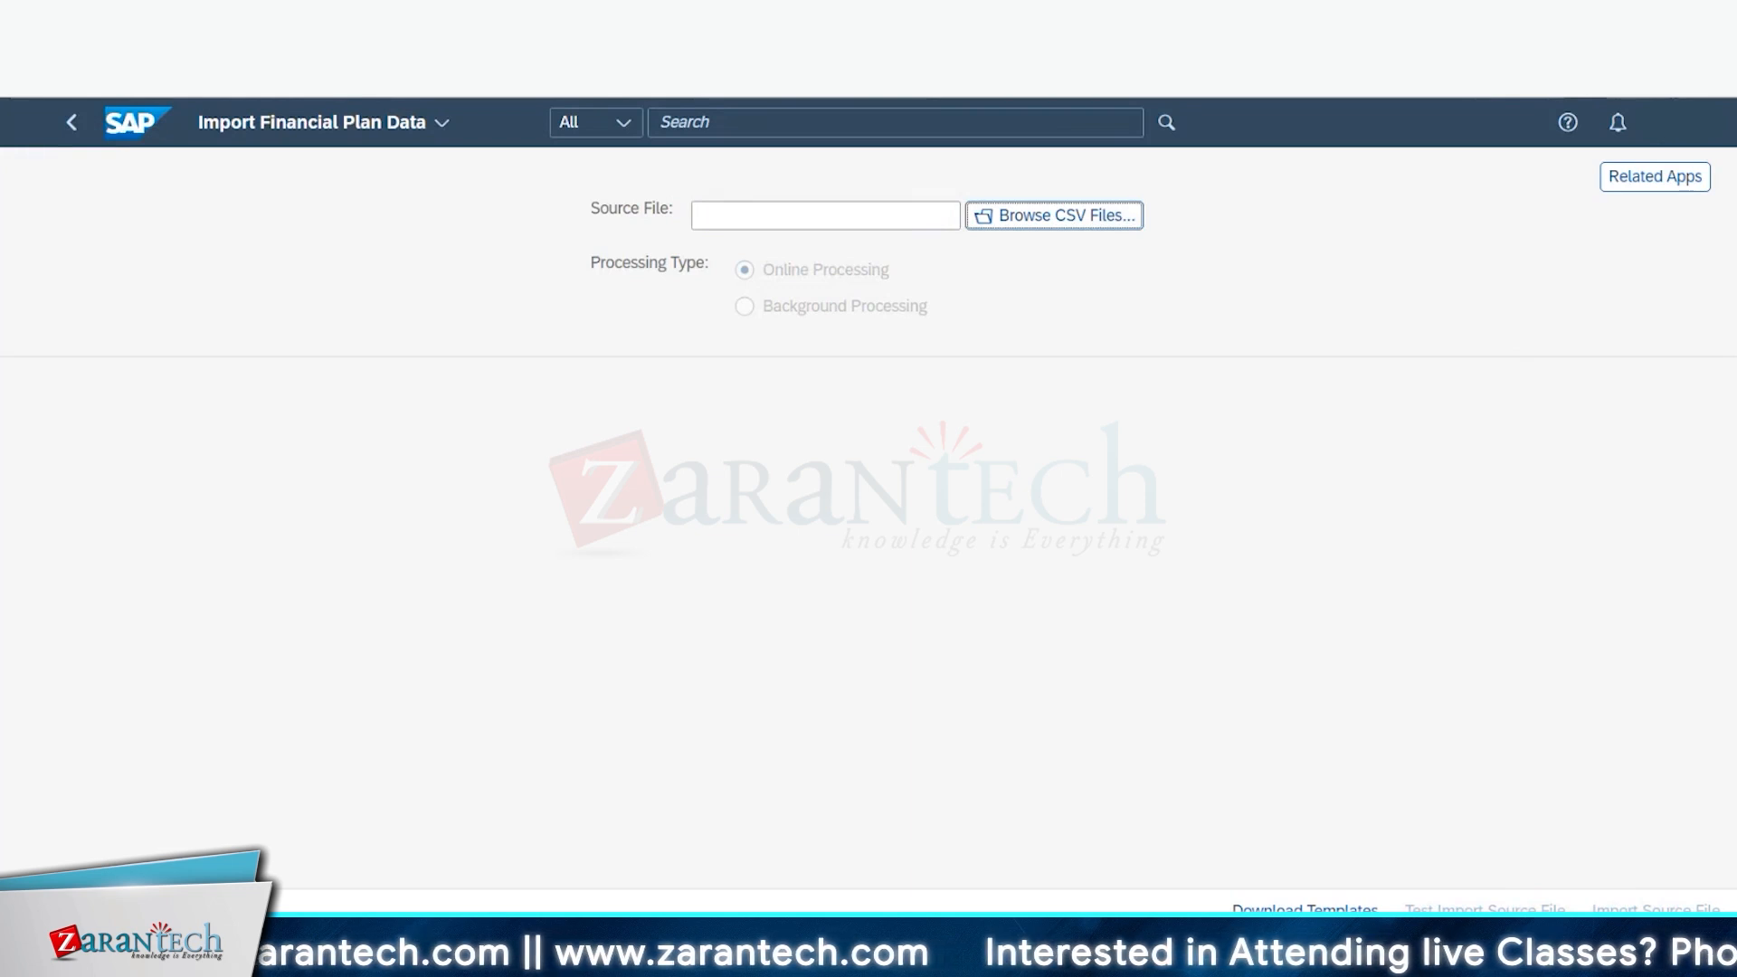
Step: Download the Cost Center Planning template with the semicolon as CSV separator, and close the template dialog
left_click(1305, 909)
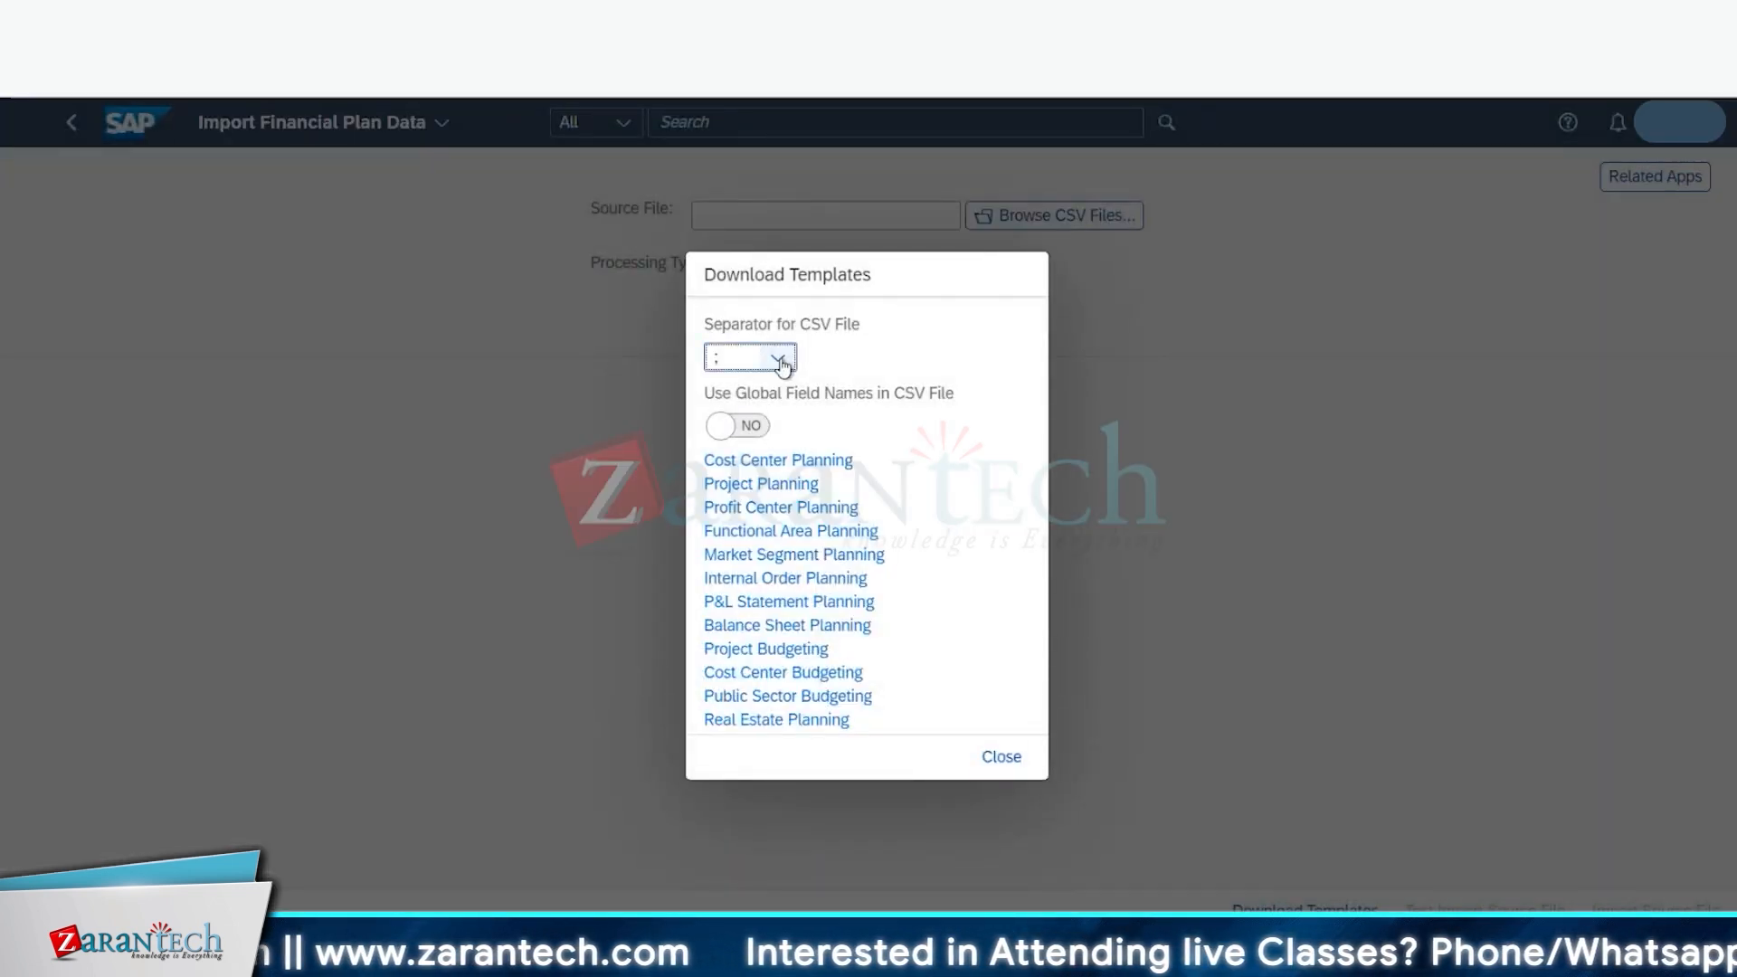
left_click(778, 360)
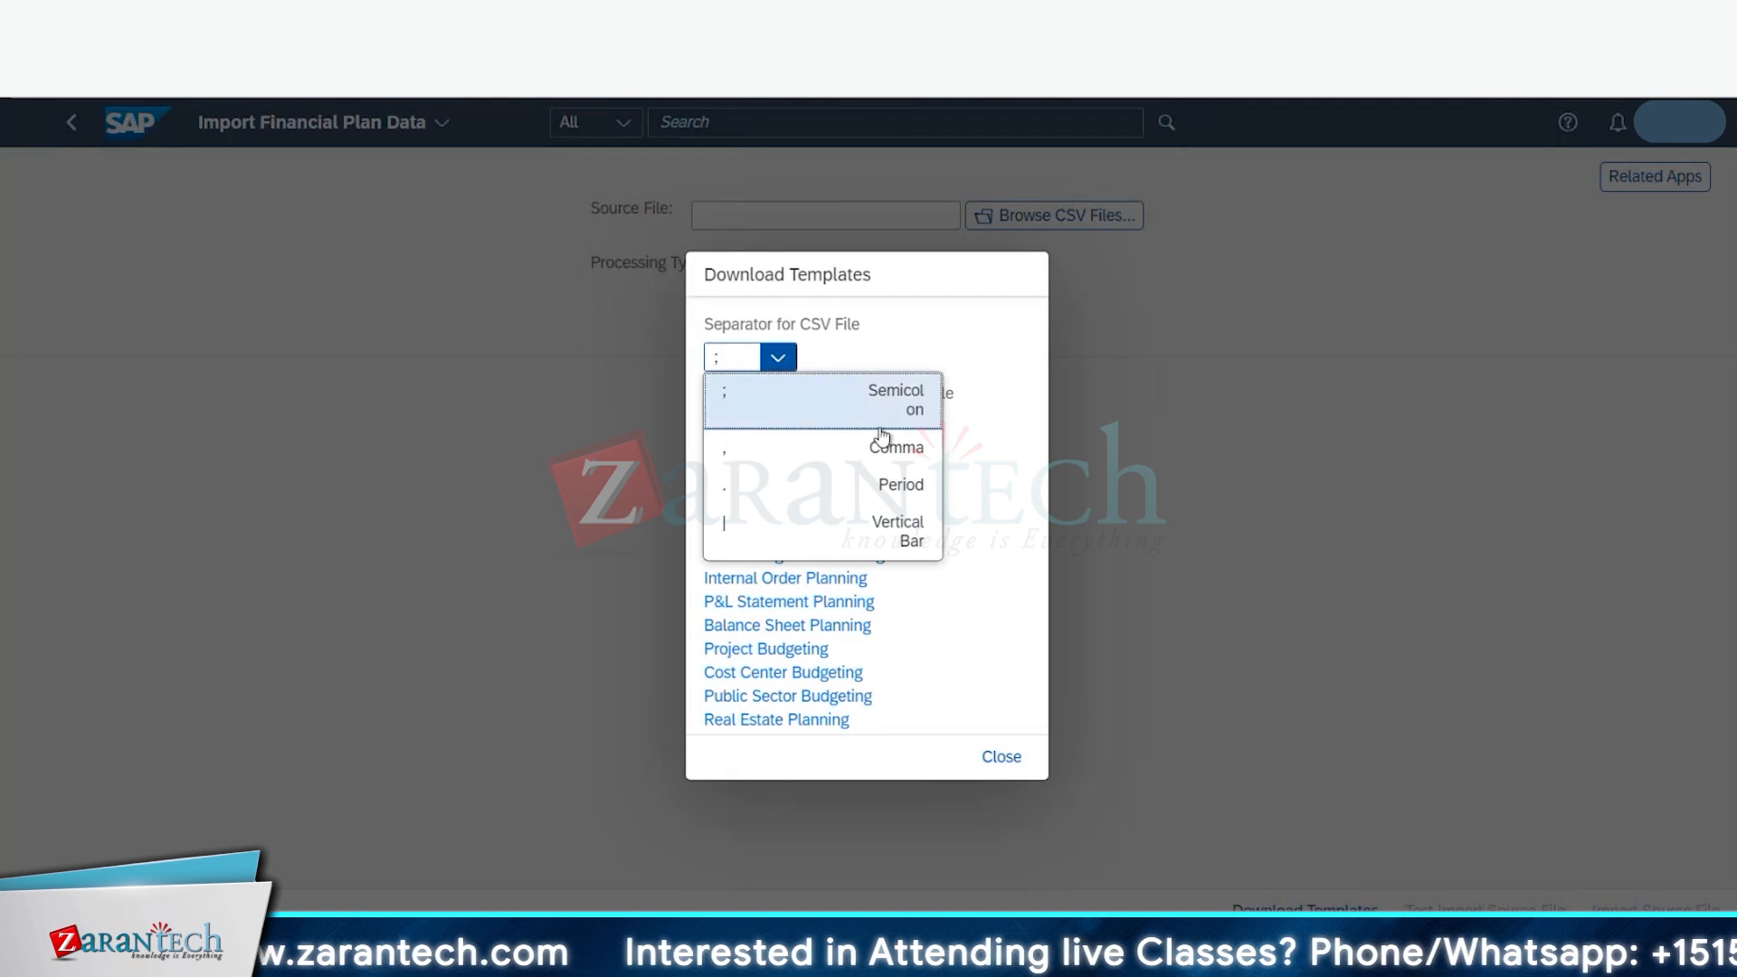
left_click(778, 359)
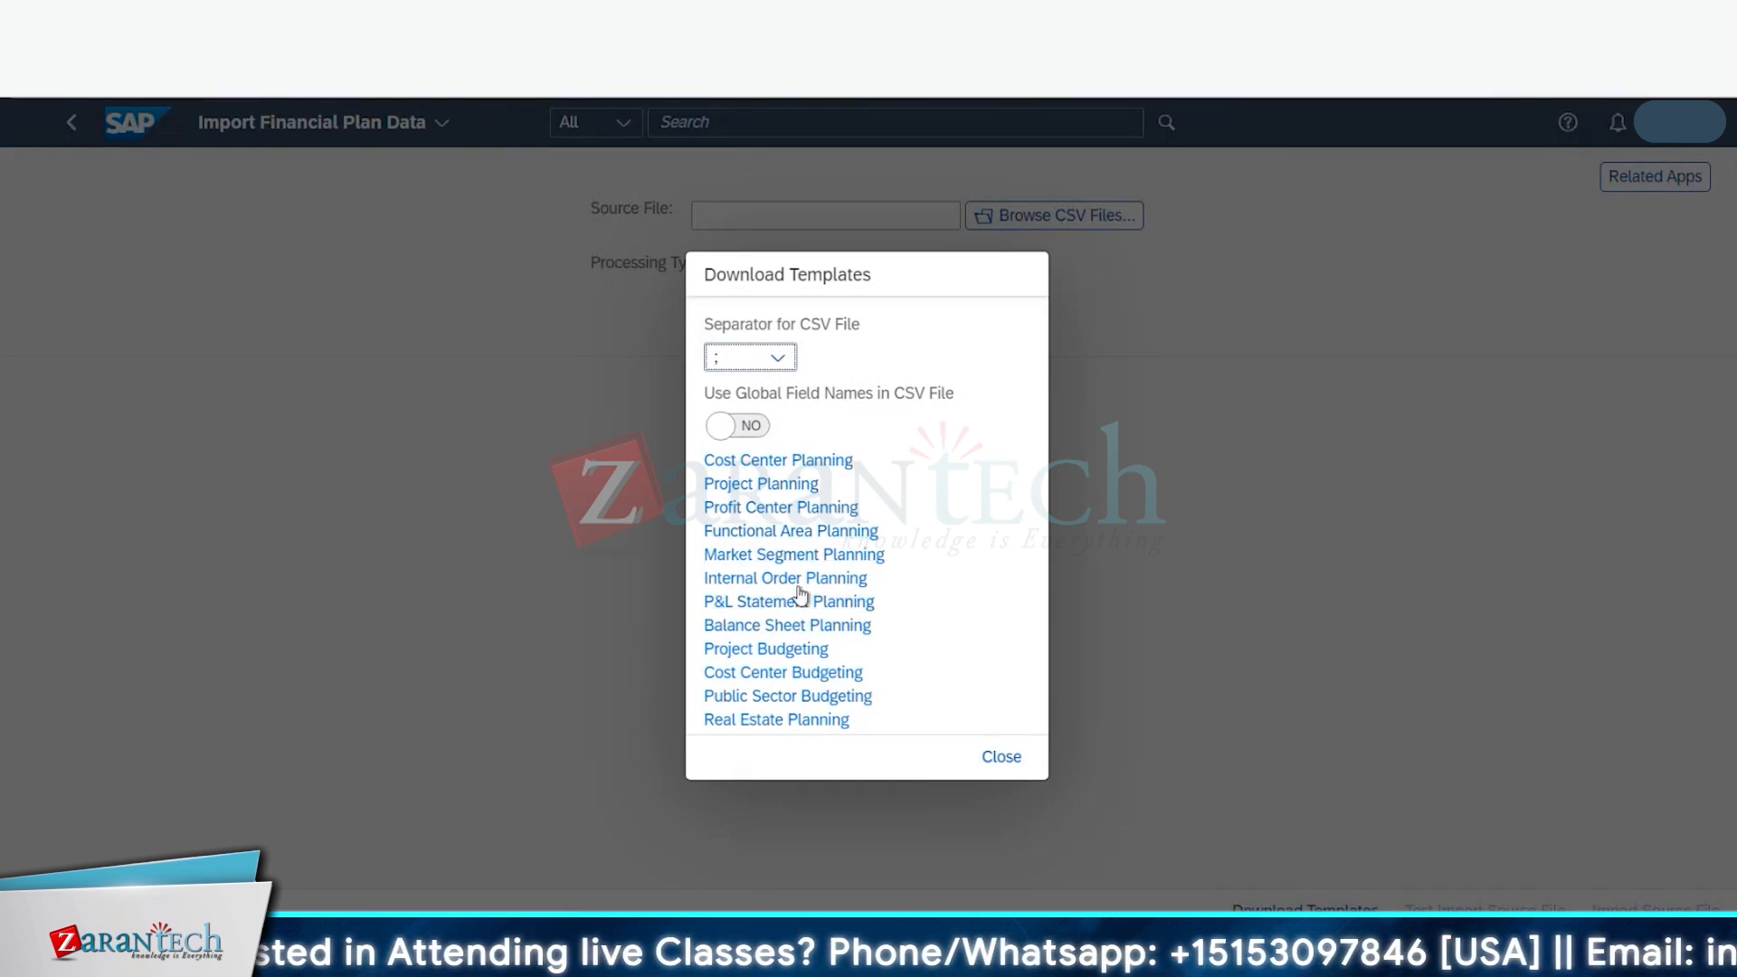
left_click(770, 463)
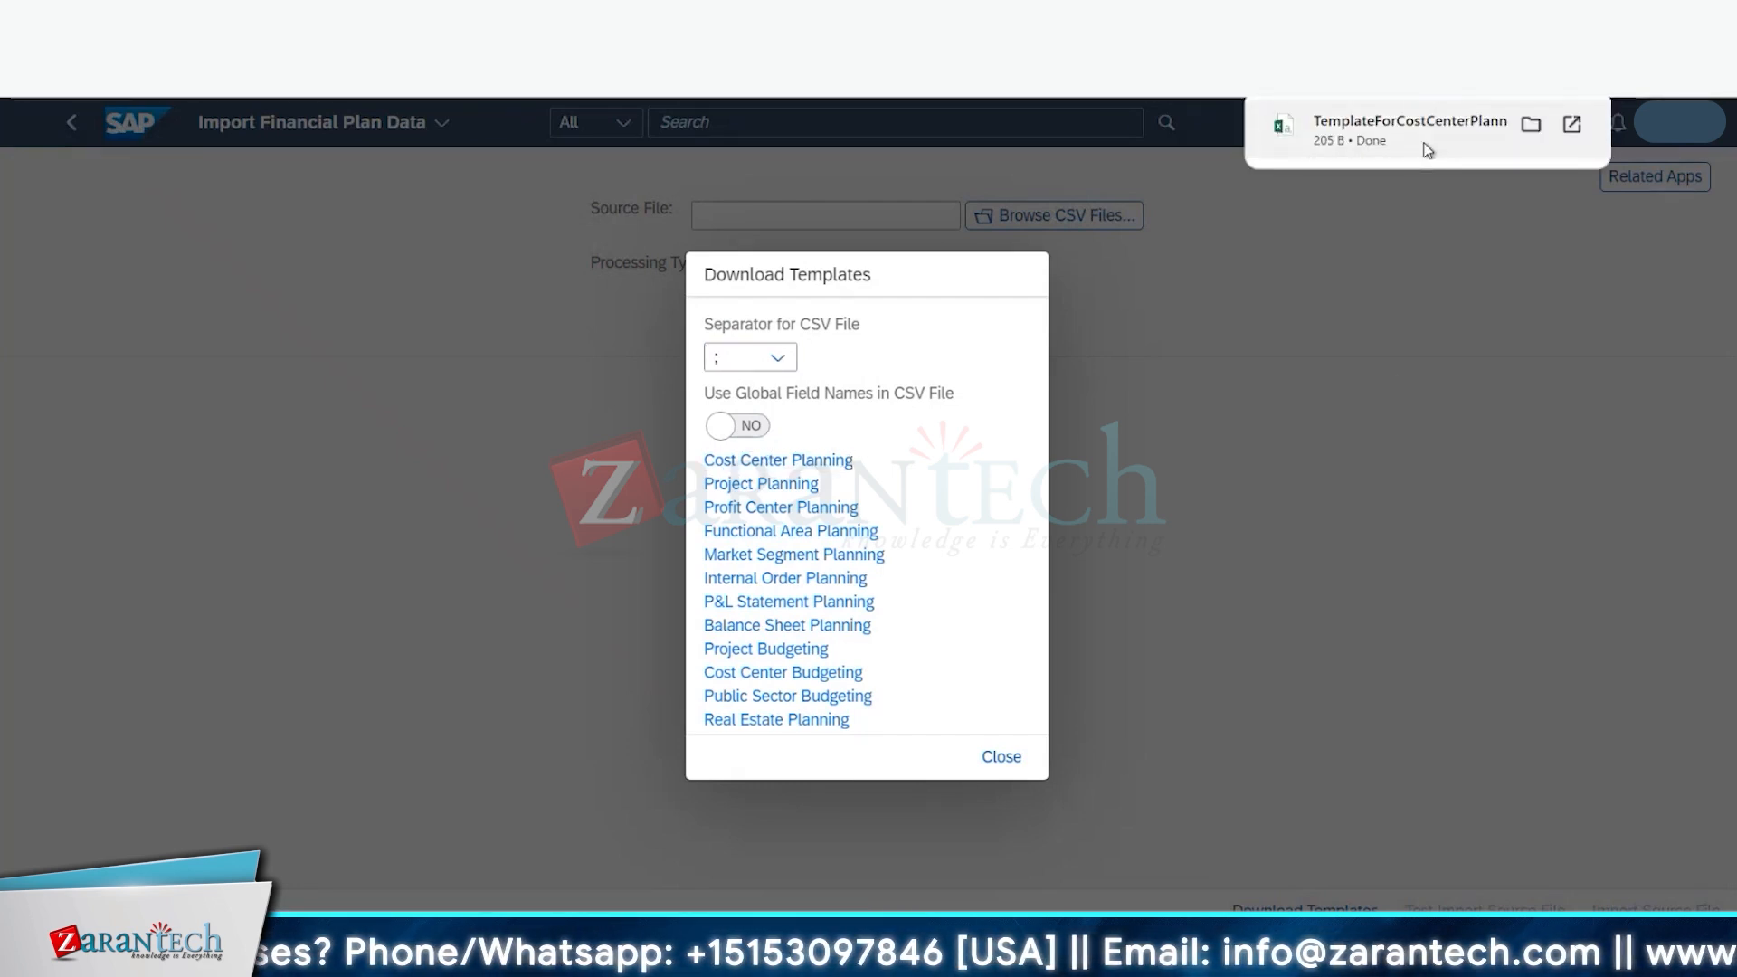
left_click(1002, 758)
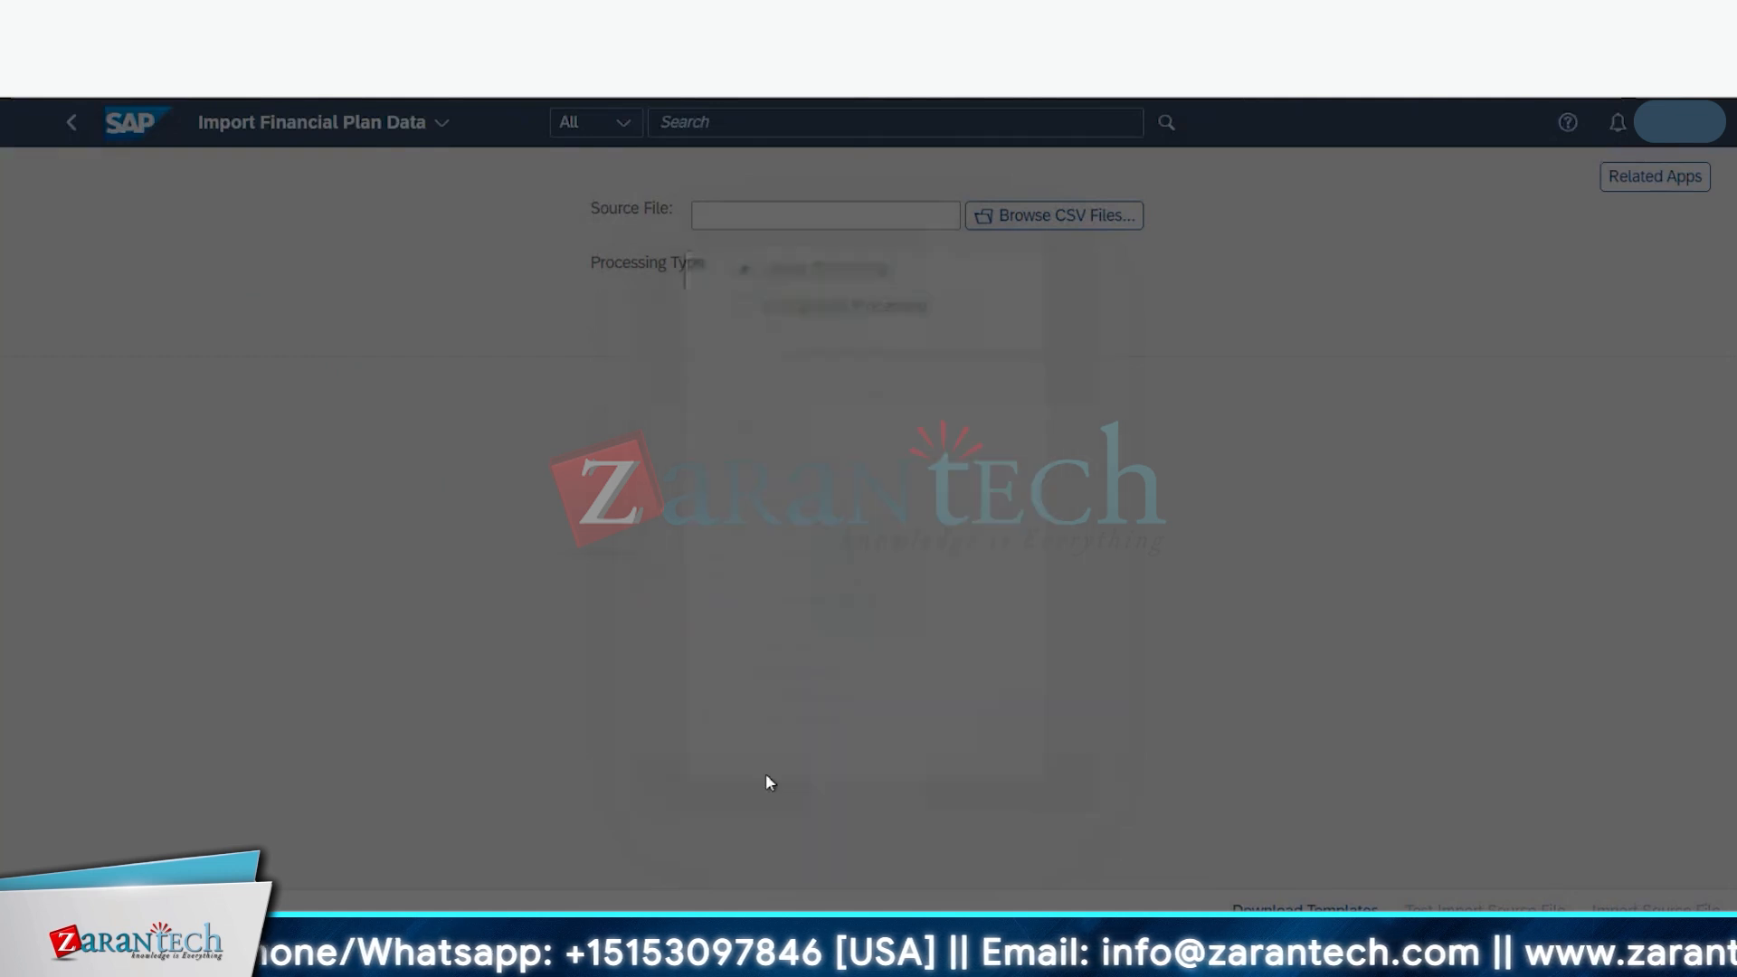
Step: Open the newly downloaded TemplateForCostCenterPlanning file from the Downloads folder in Excel
key("super+e")
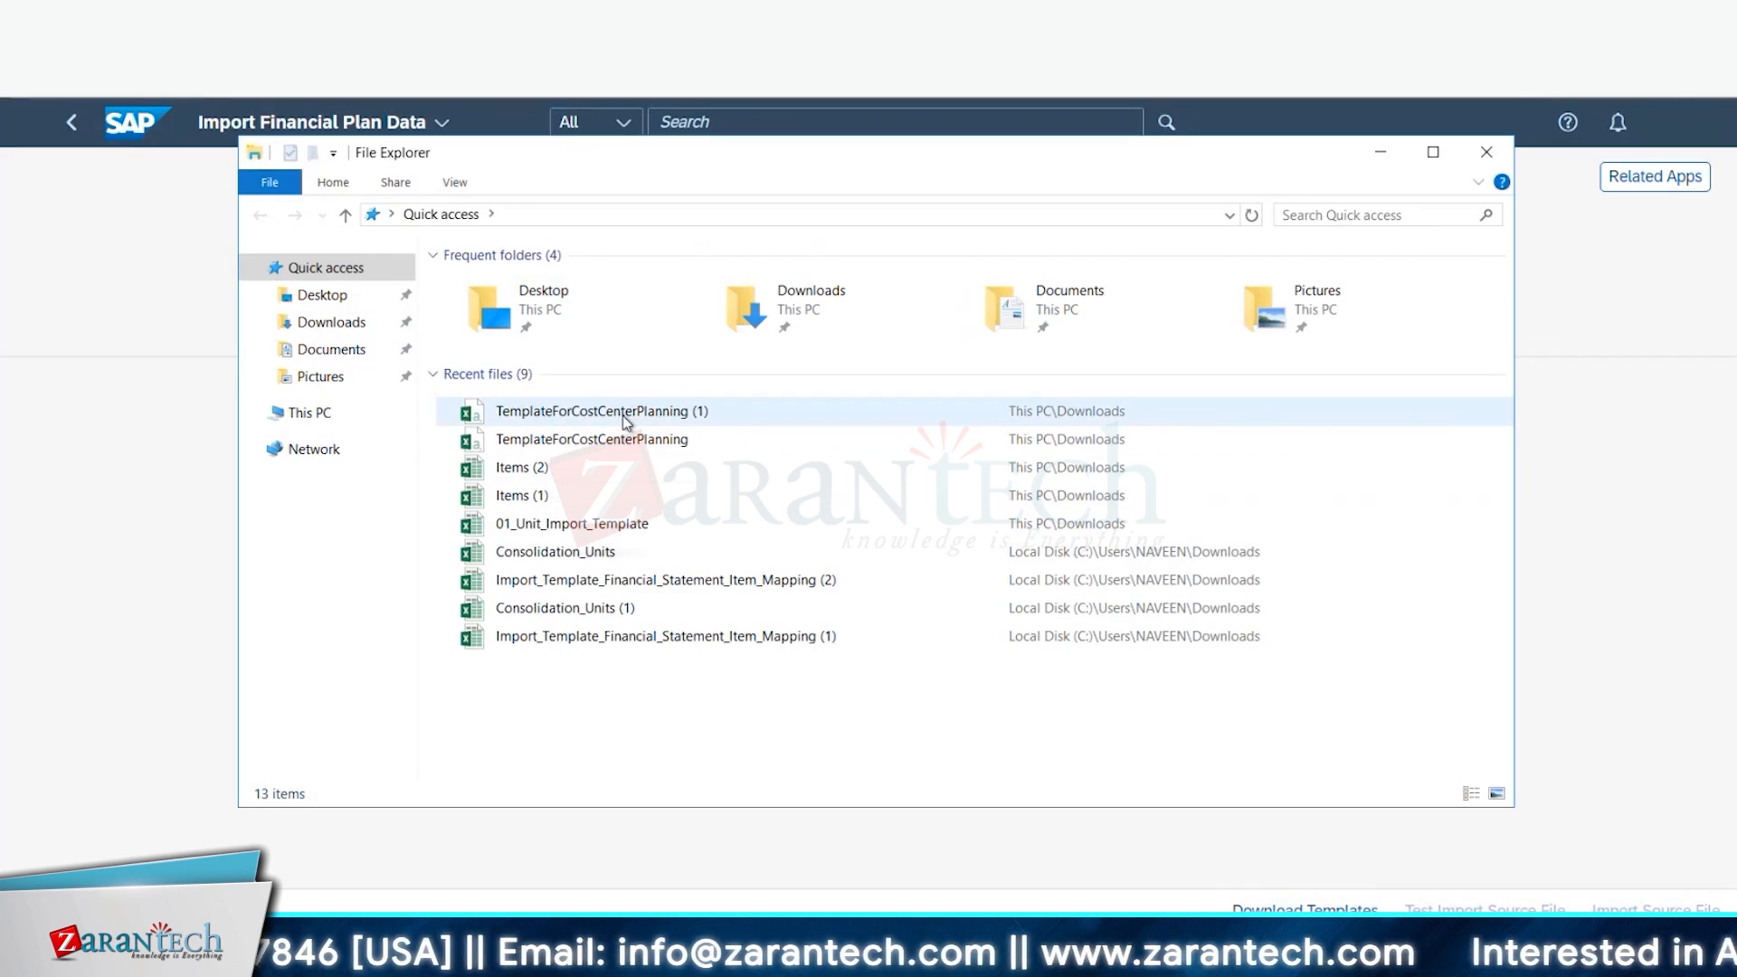
left_click(321, 333)
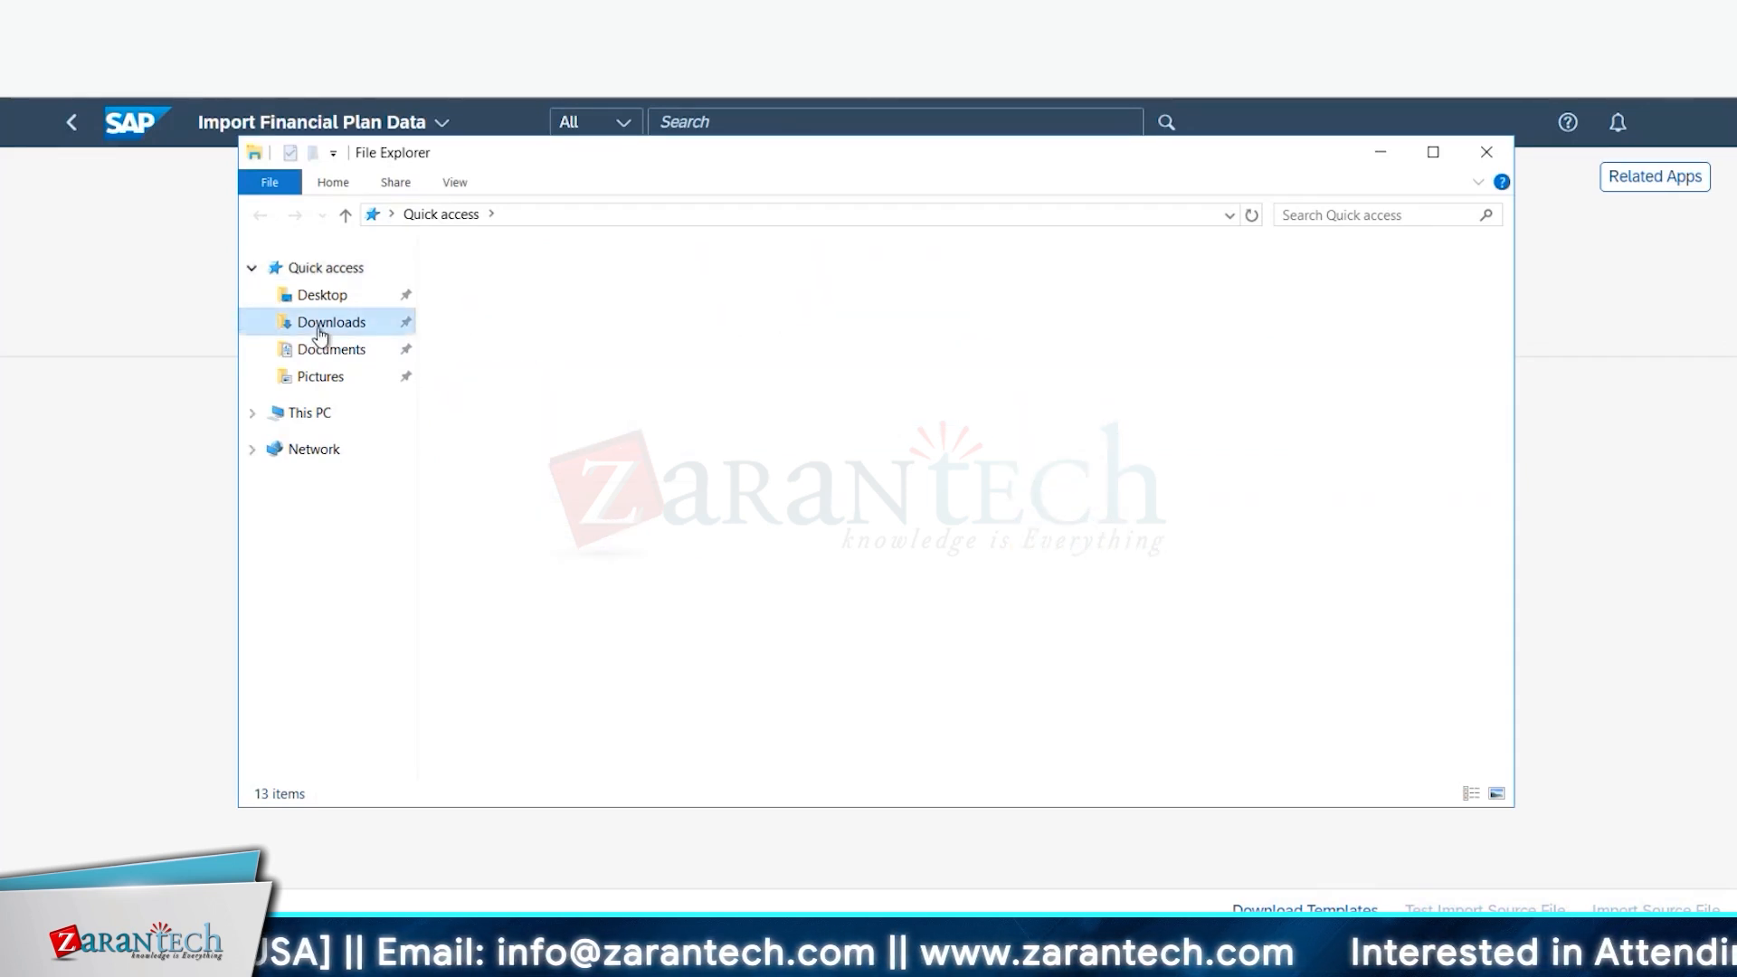
left_click(583, 383)
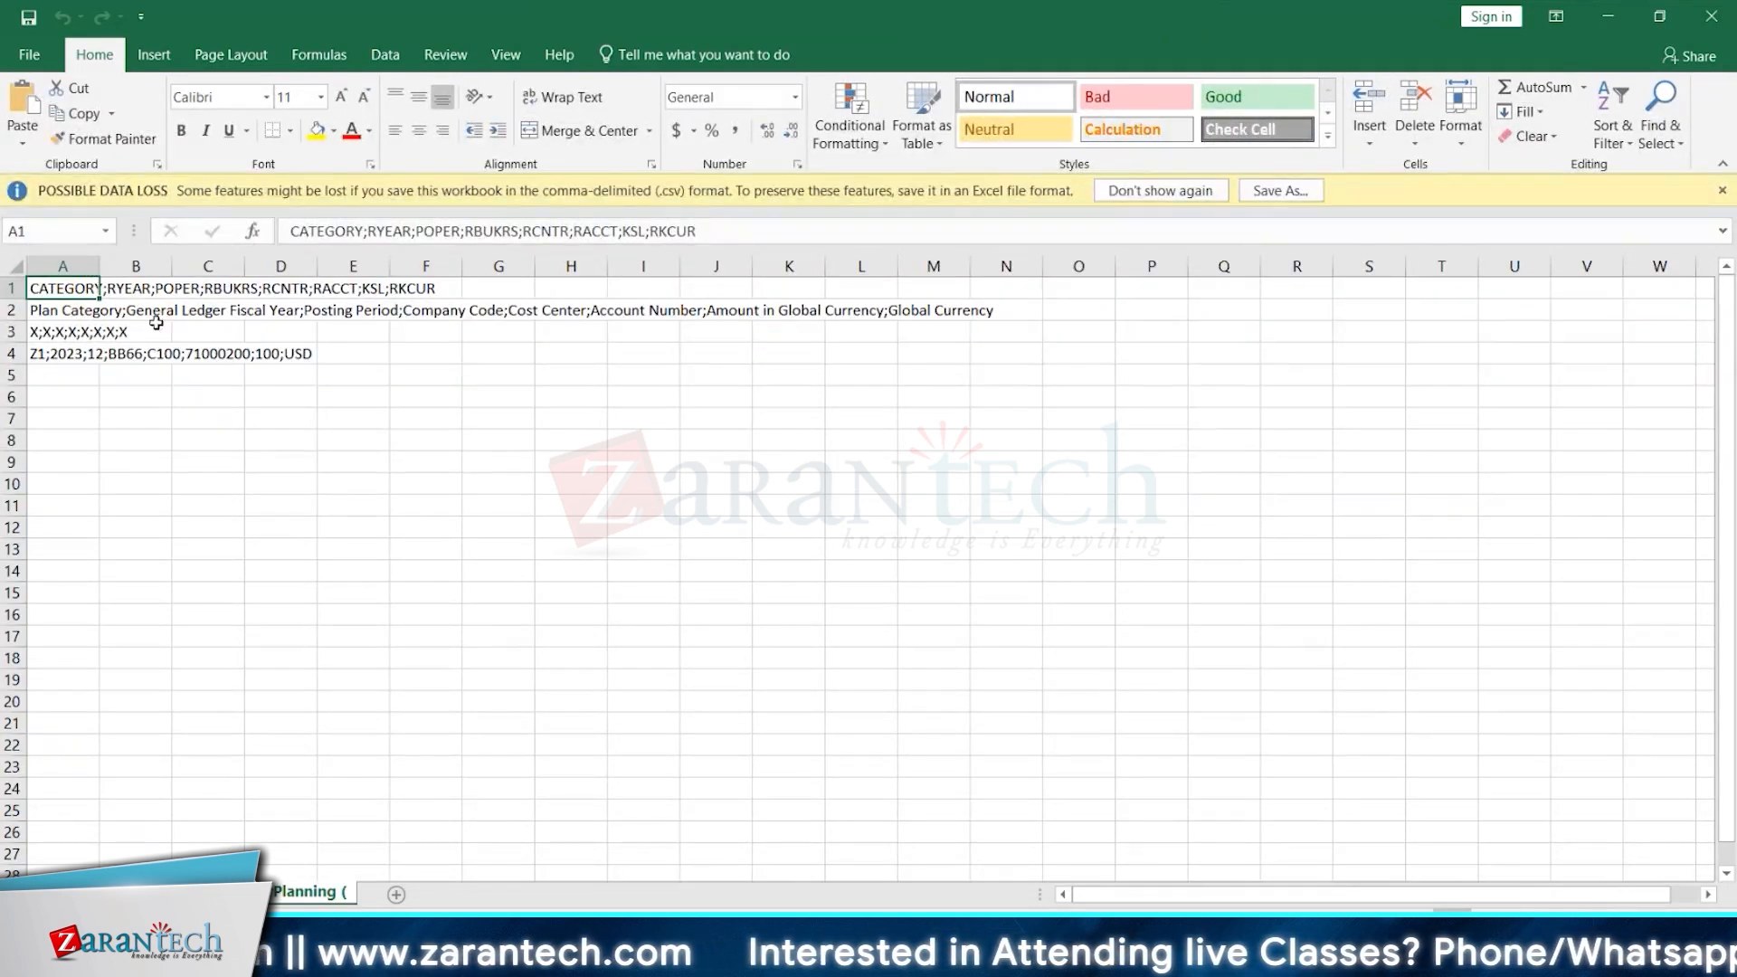
Step: Examine the template's field descriptions in row 2, the placeholder row 3, and the sample planning record in row 4
left_click(342, 313)
left_click(502, 312)
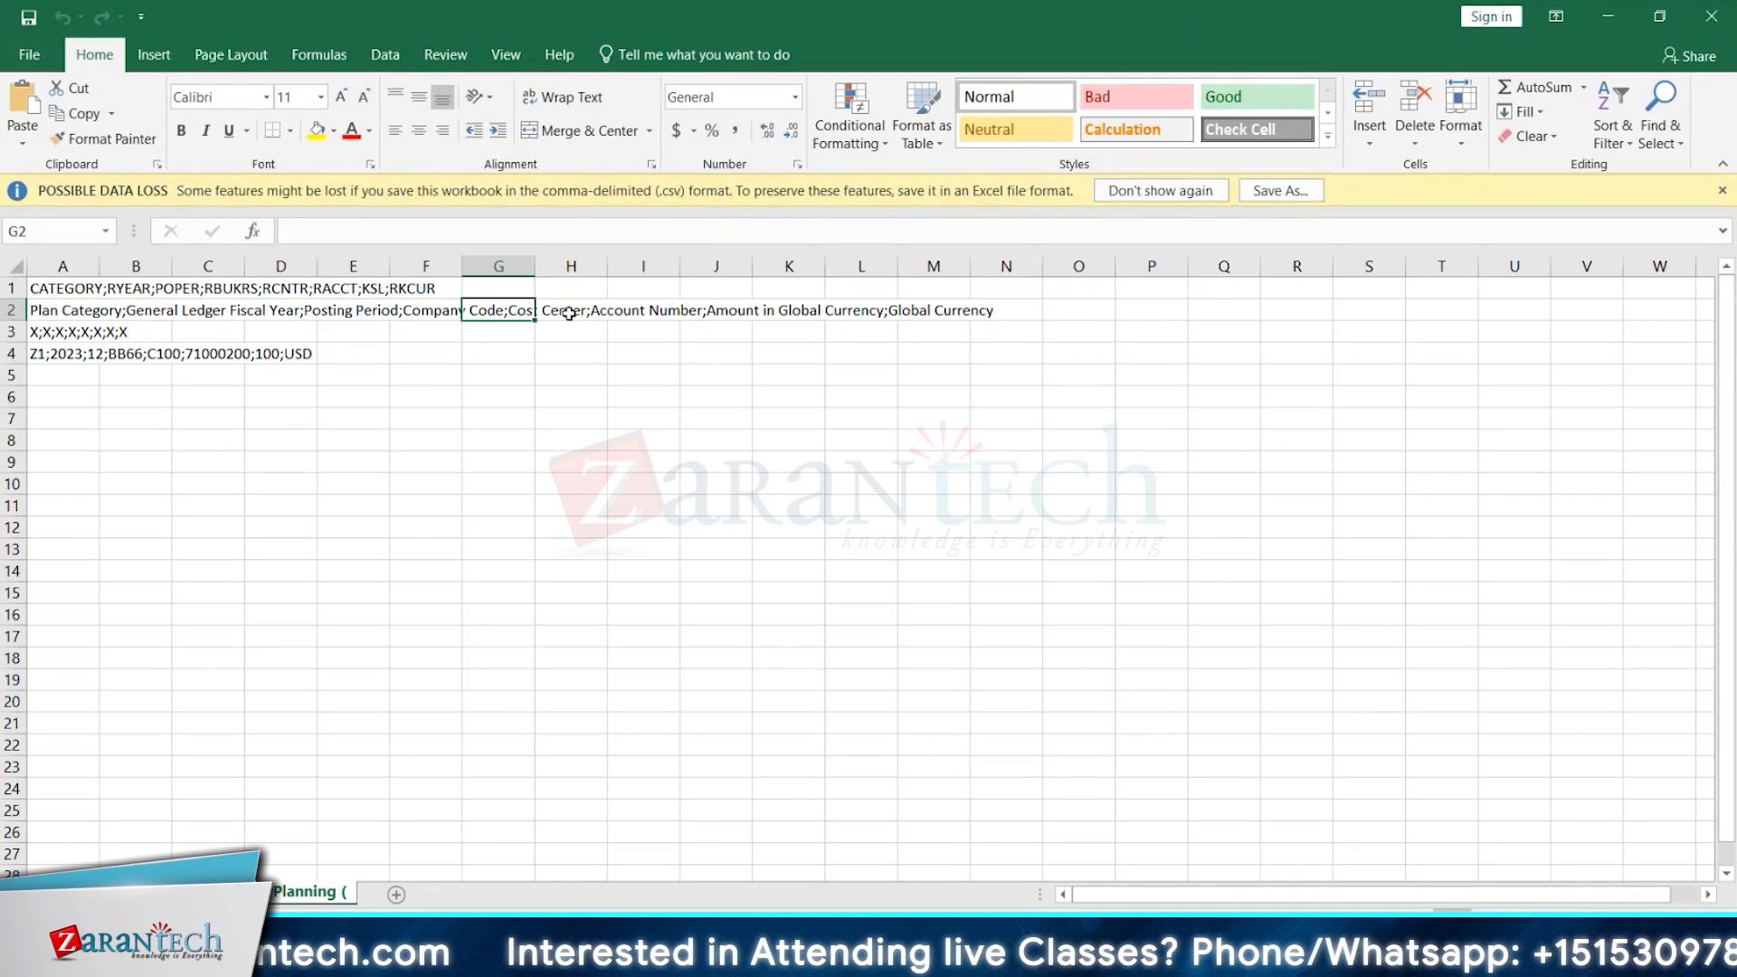
left_click(570, 313)
left_click(653, 314)
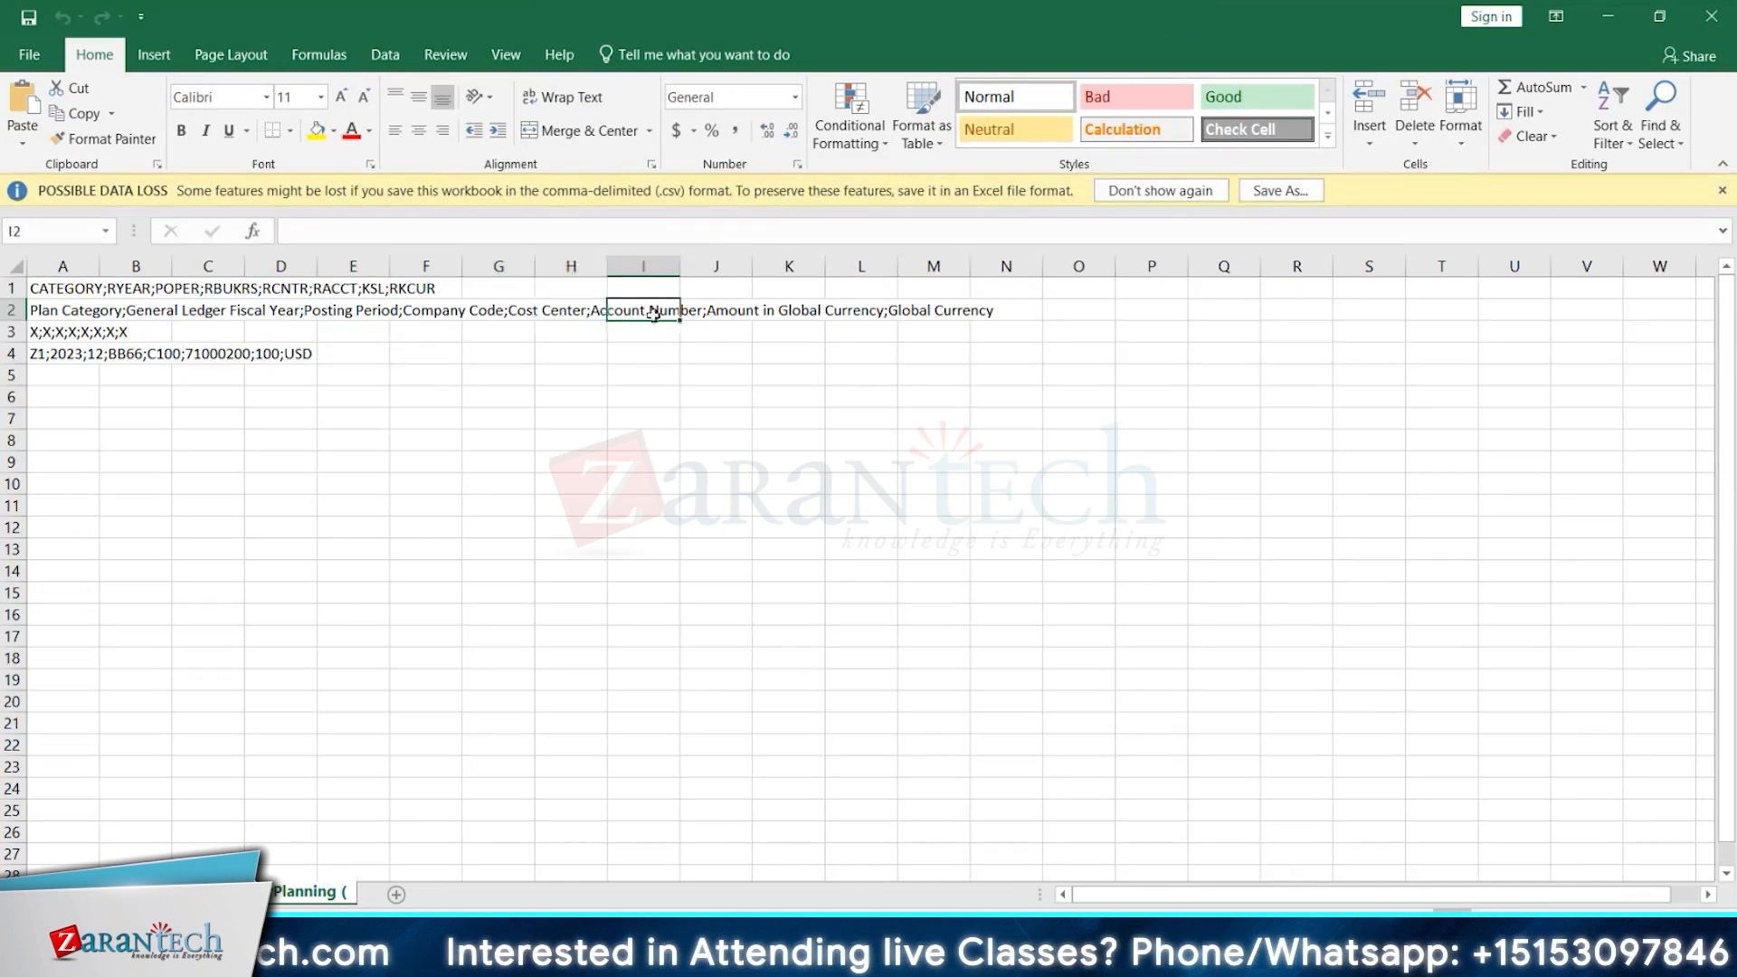
left_click(755, 312)
left_click(944, 311)
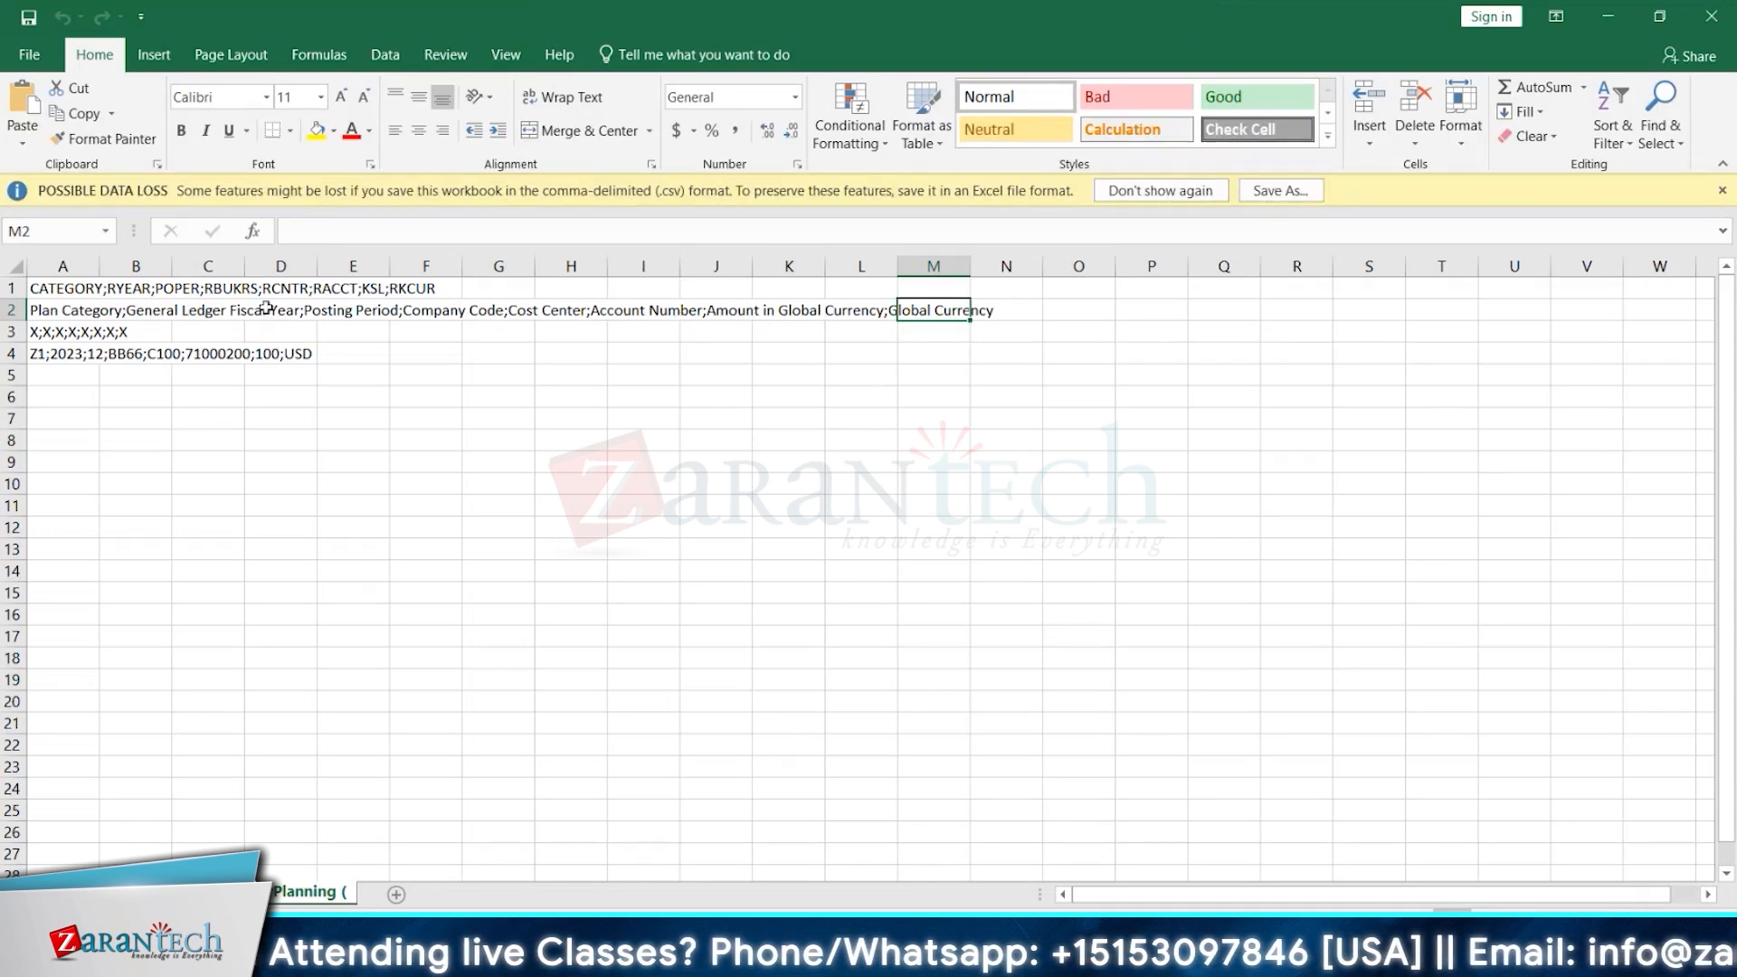
left_click(13, 332)
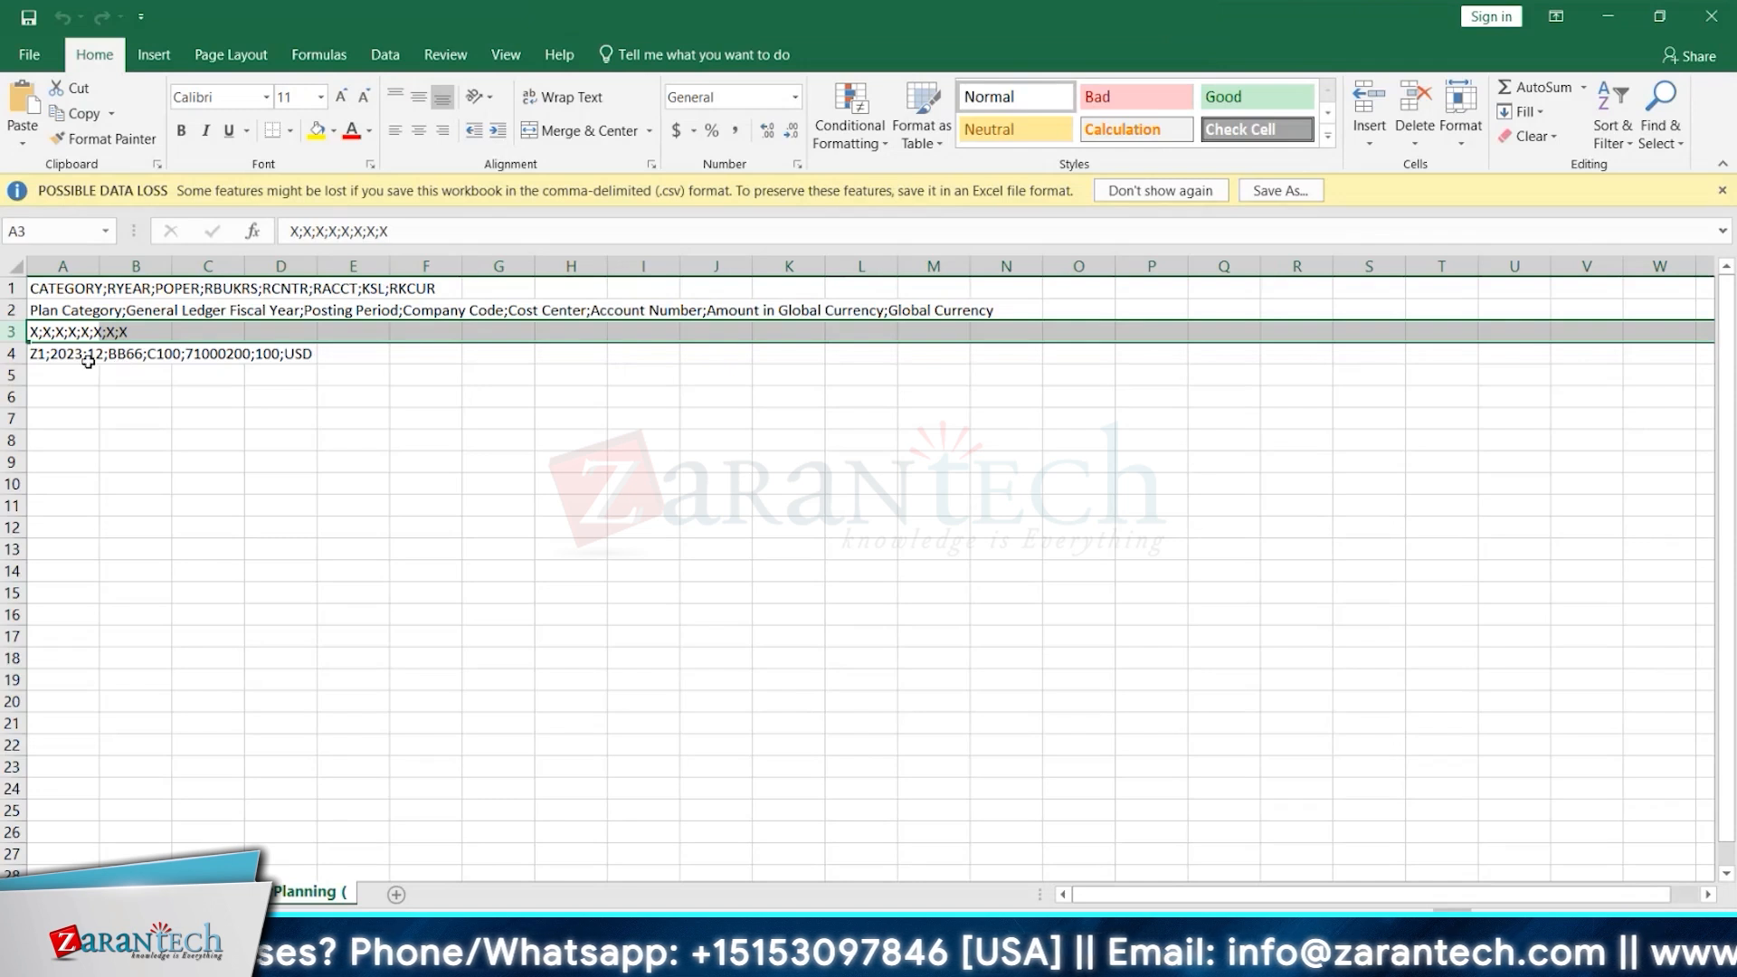
left_click(17, 354)
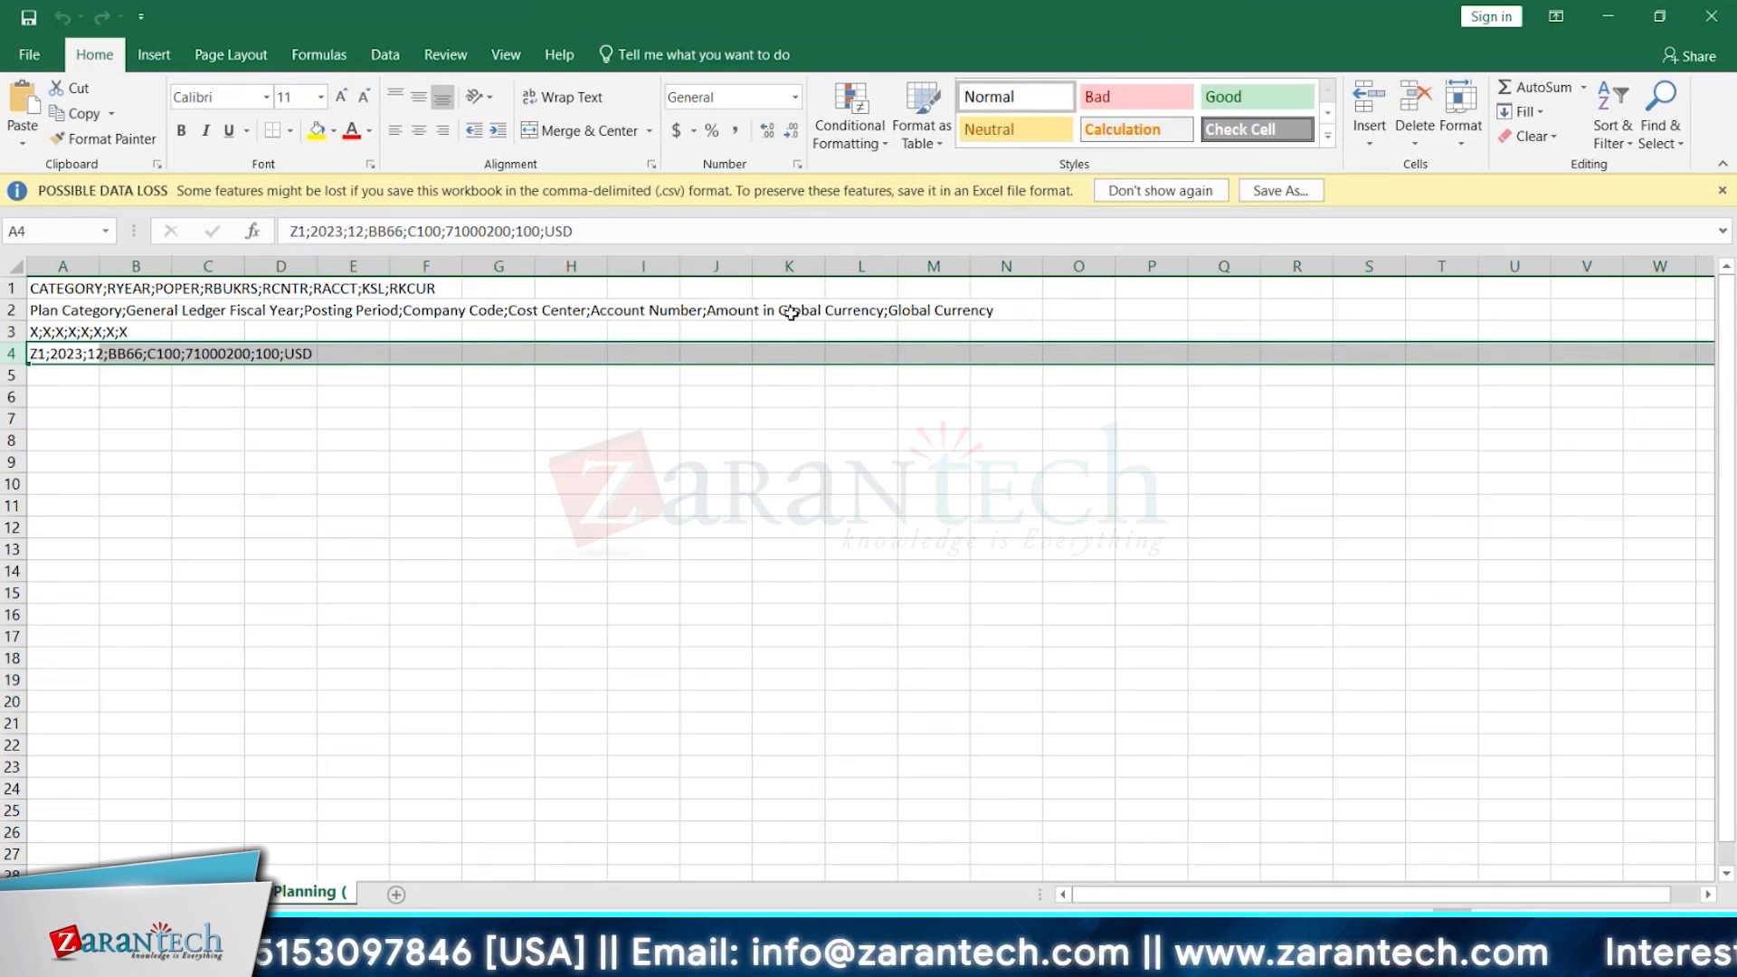
Step: Set the amount field code in the technical header of cell A1 to HSL
left_click(353, 291)
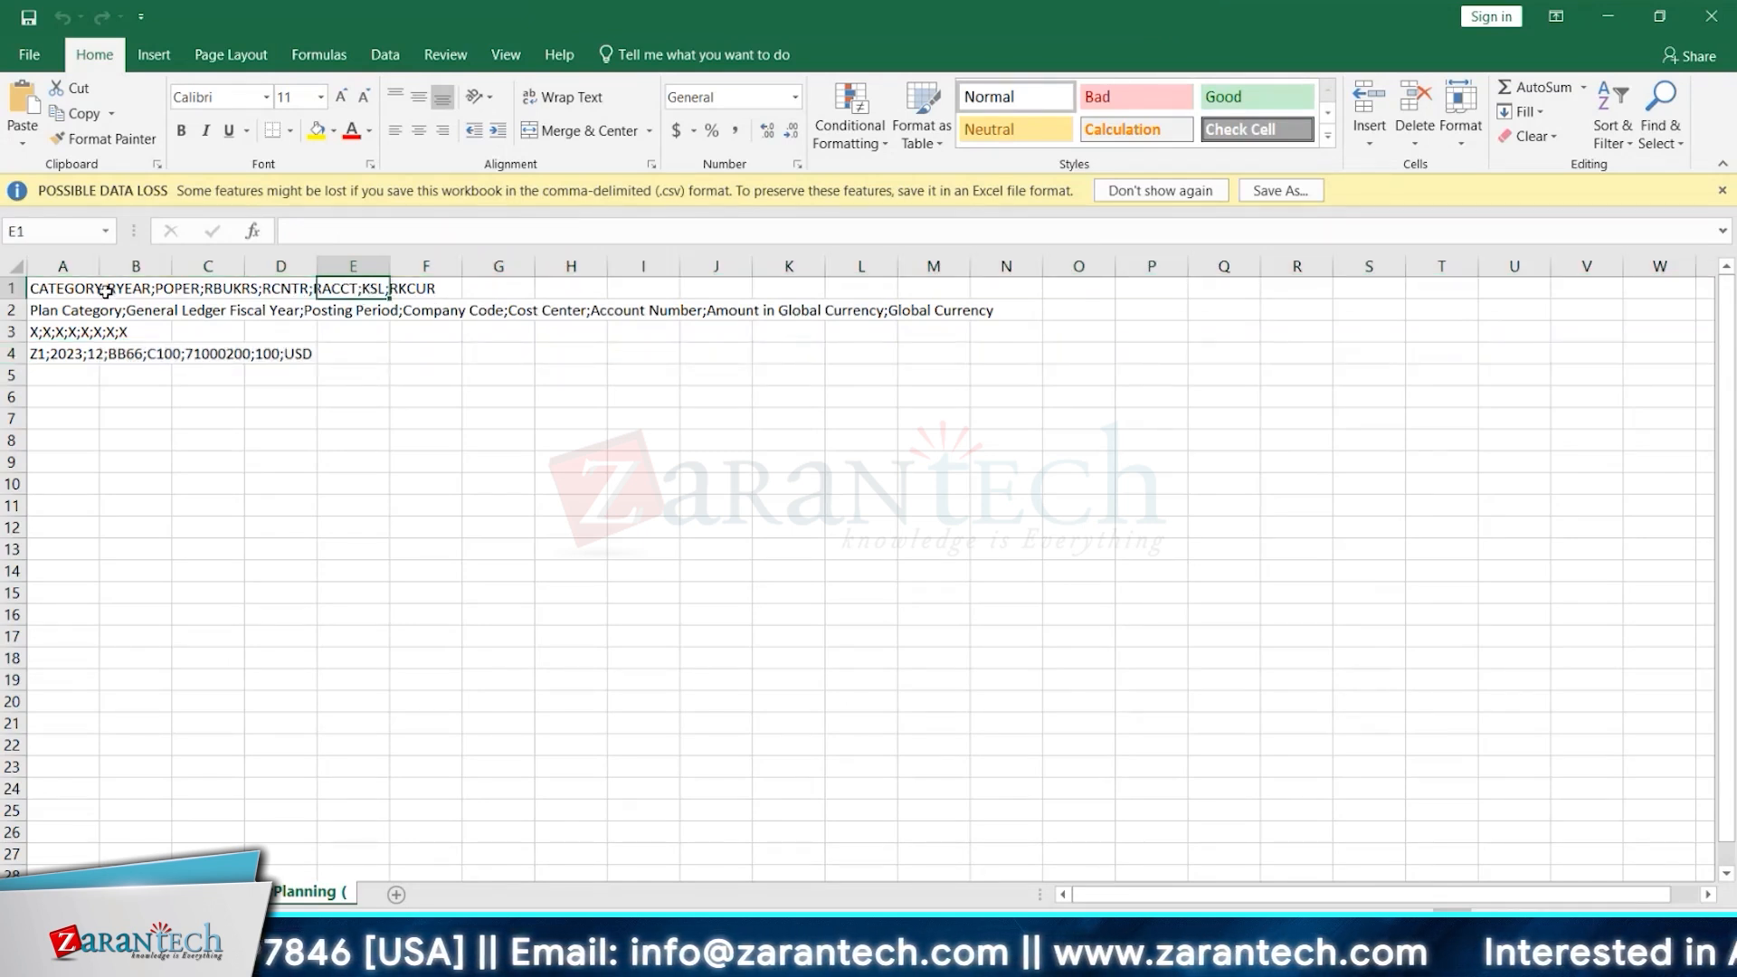
left_click(70, 288)
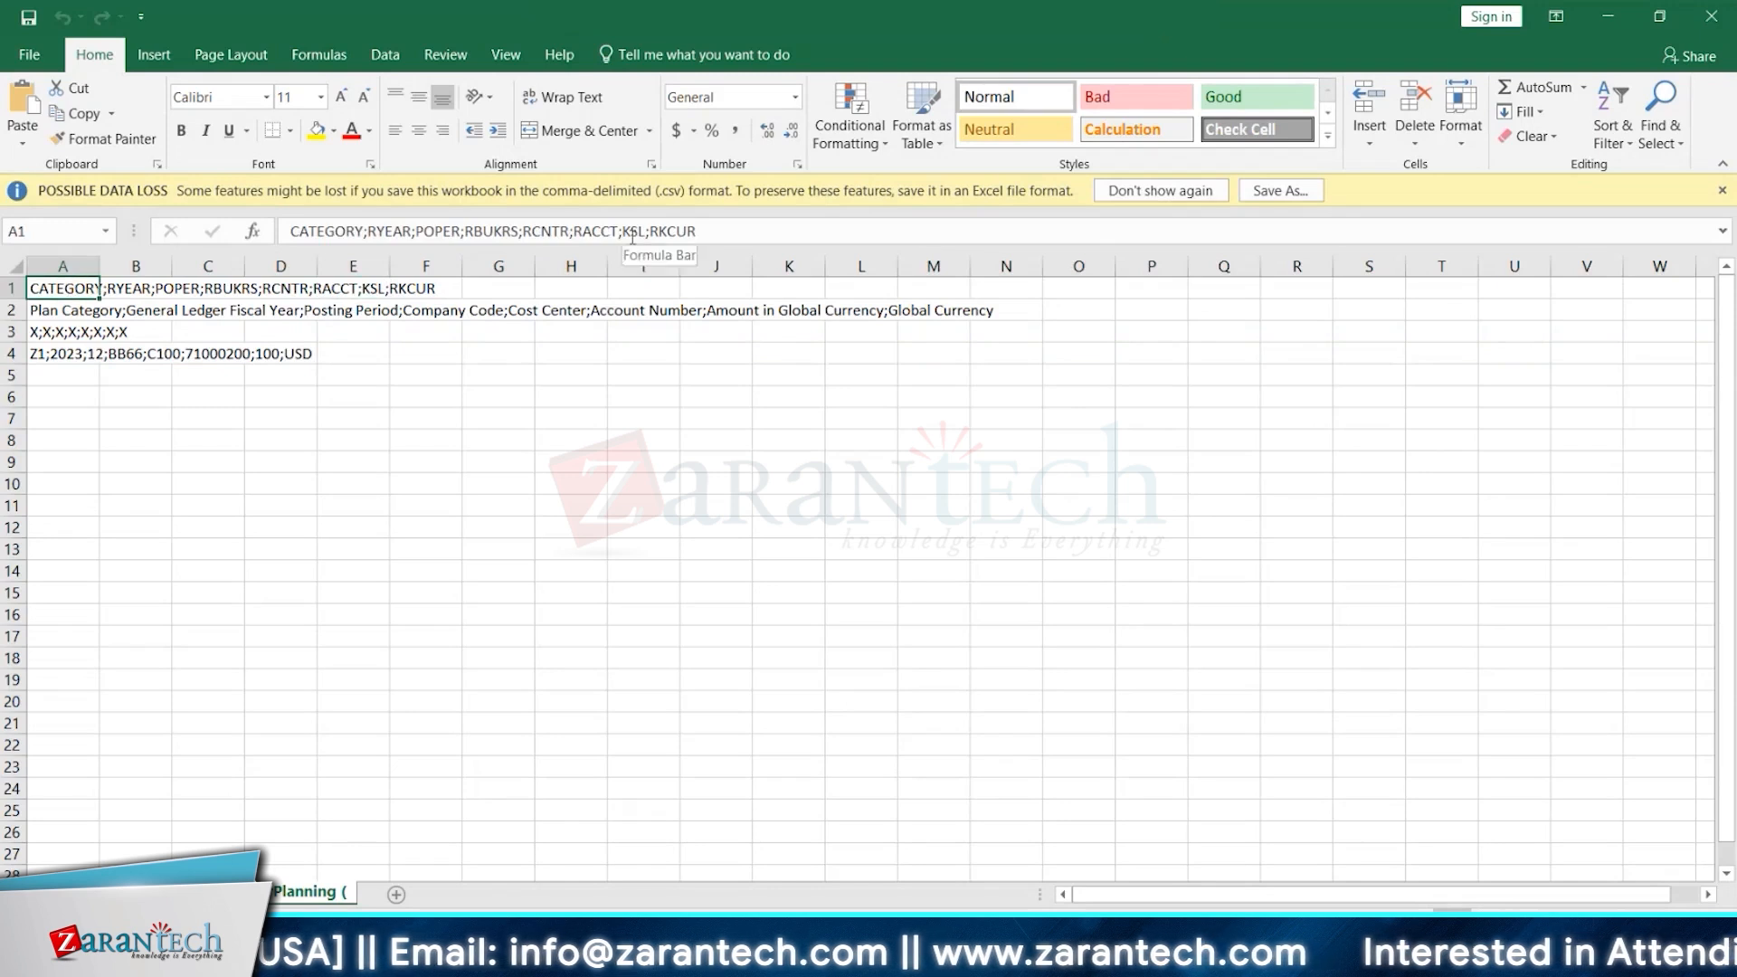
type("R")
key("BackSpace")
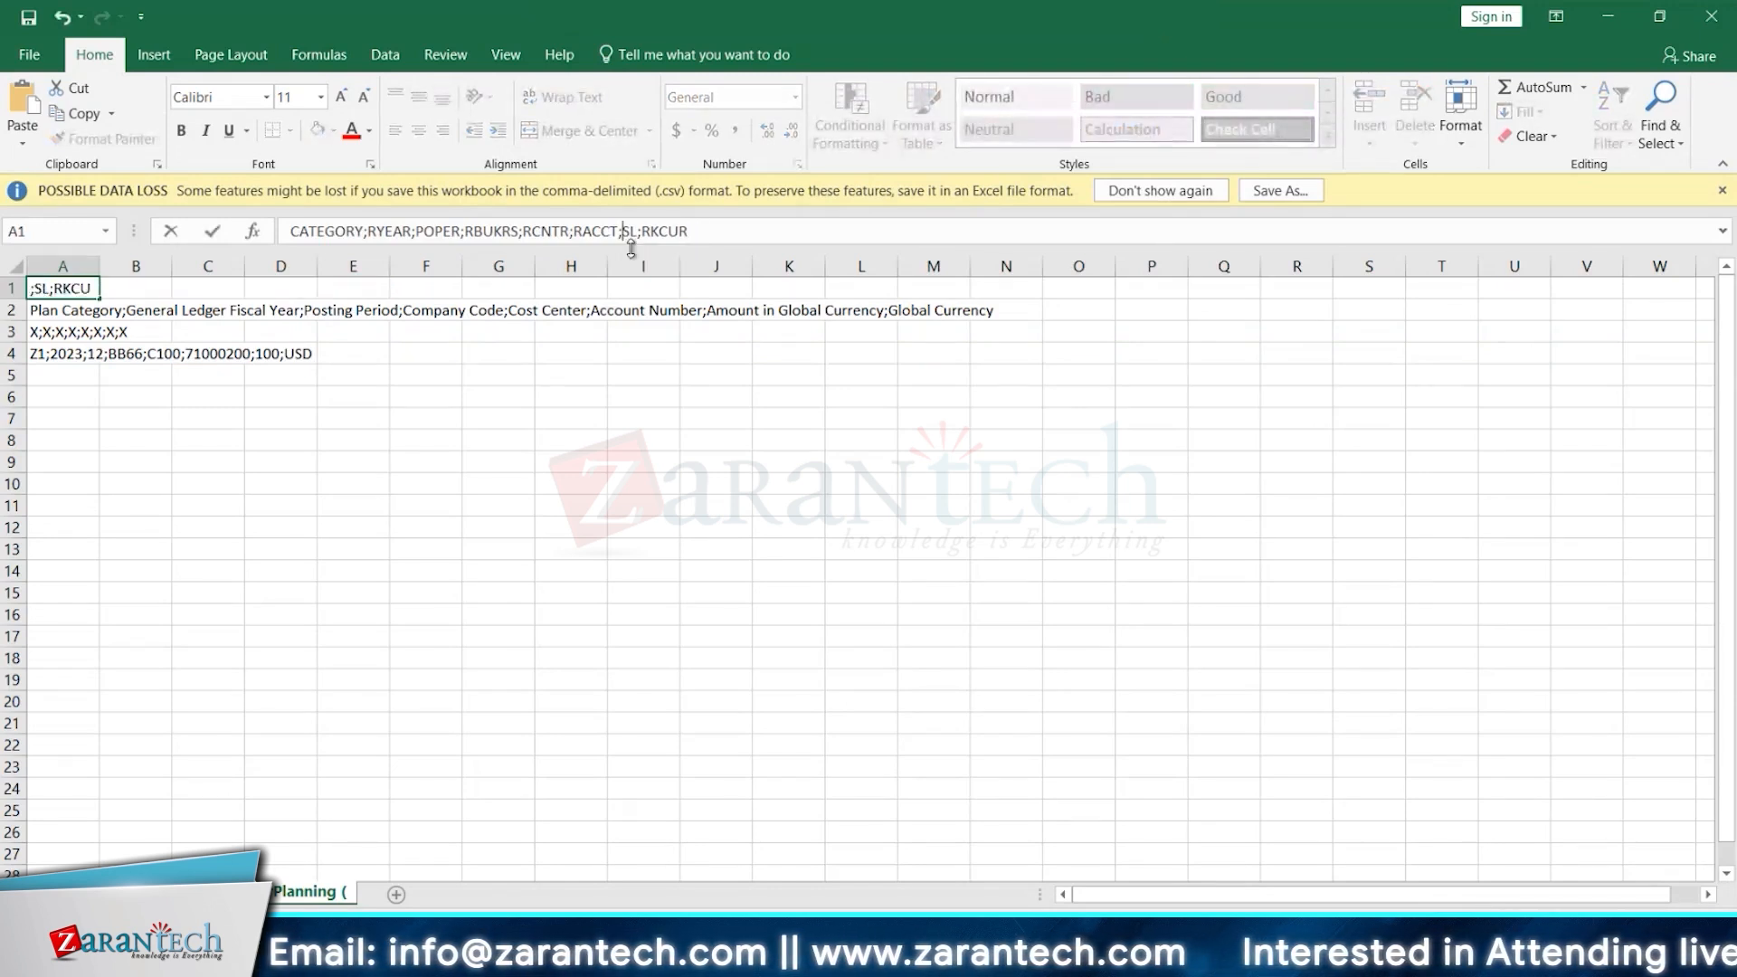
type("H")
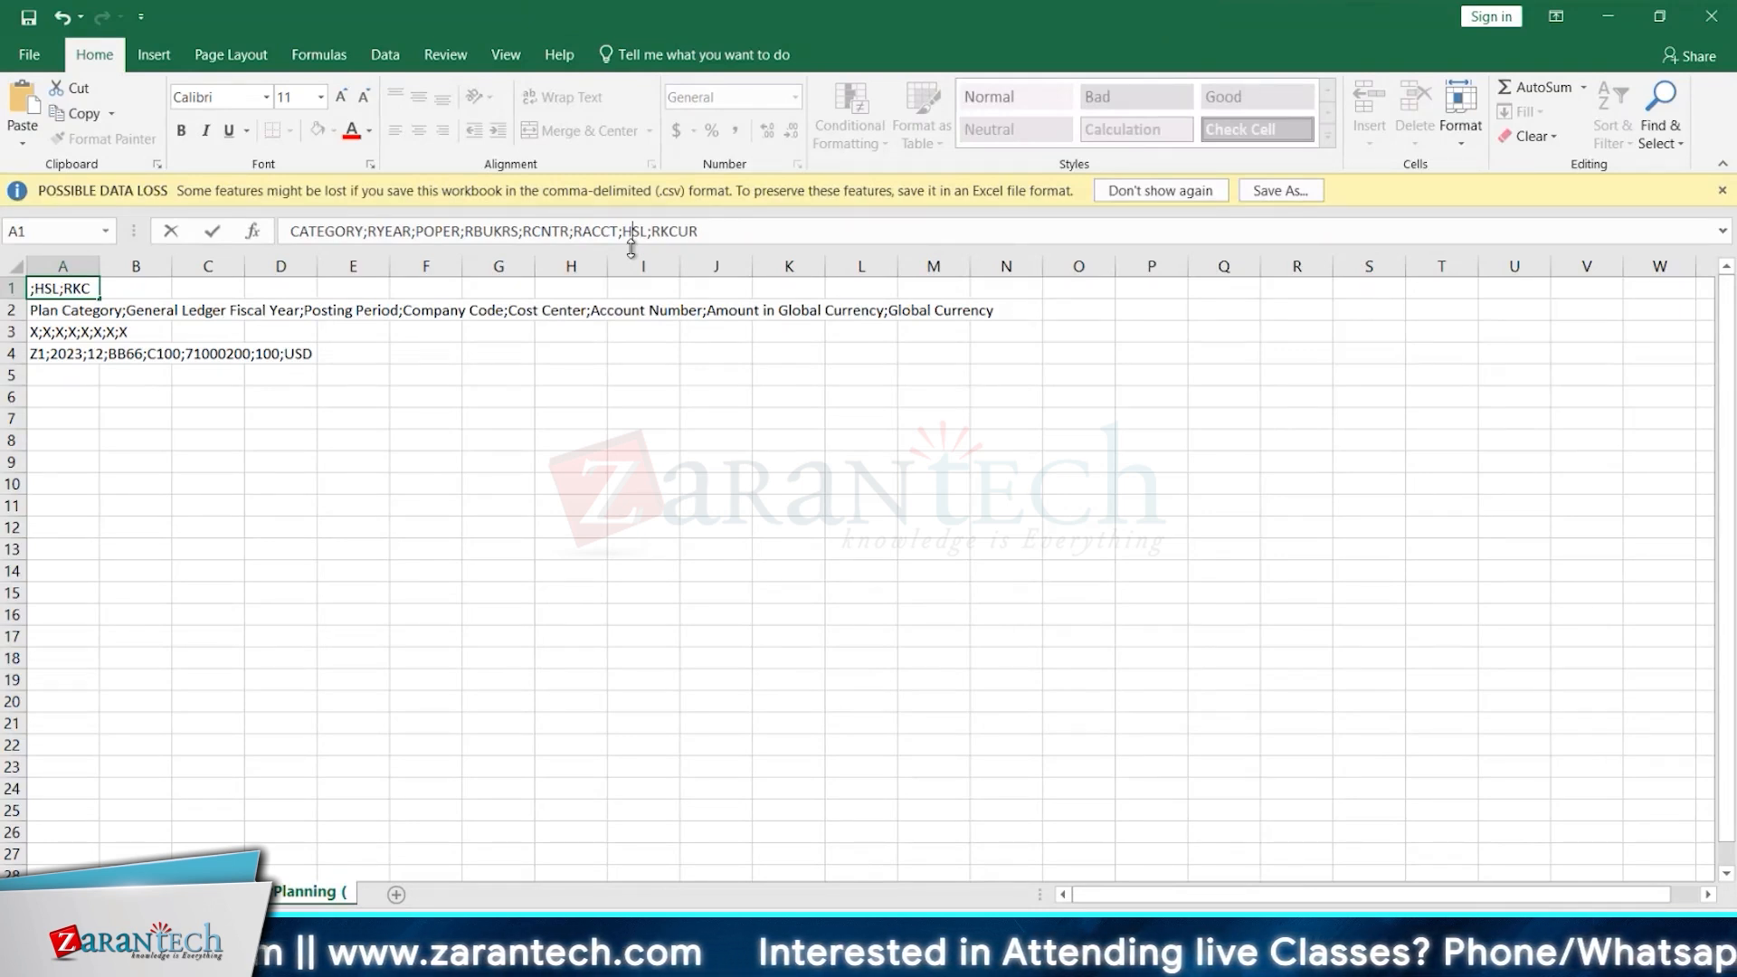
left_click(632, 355)
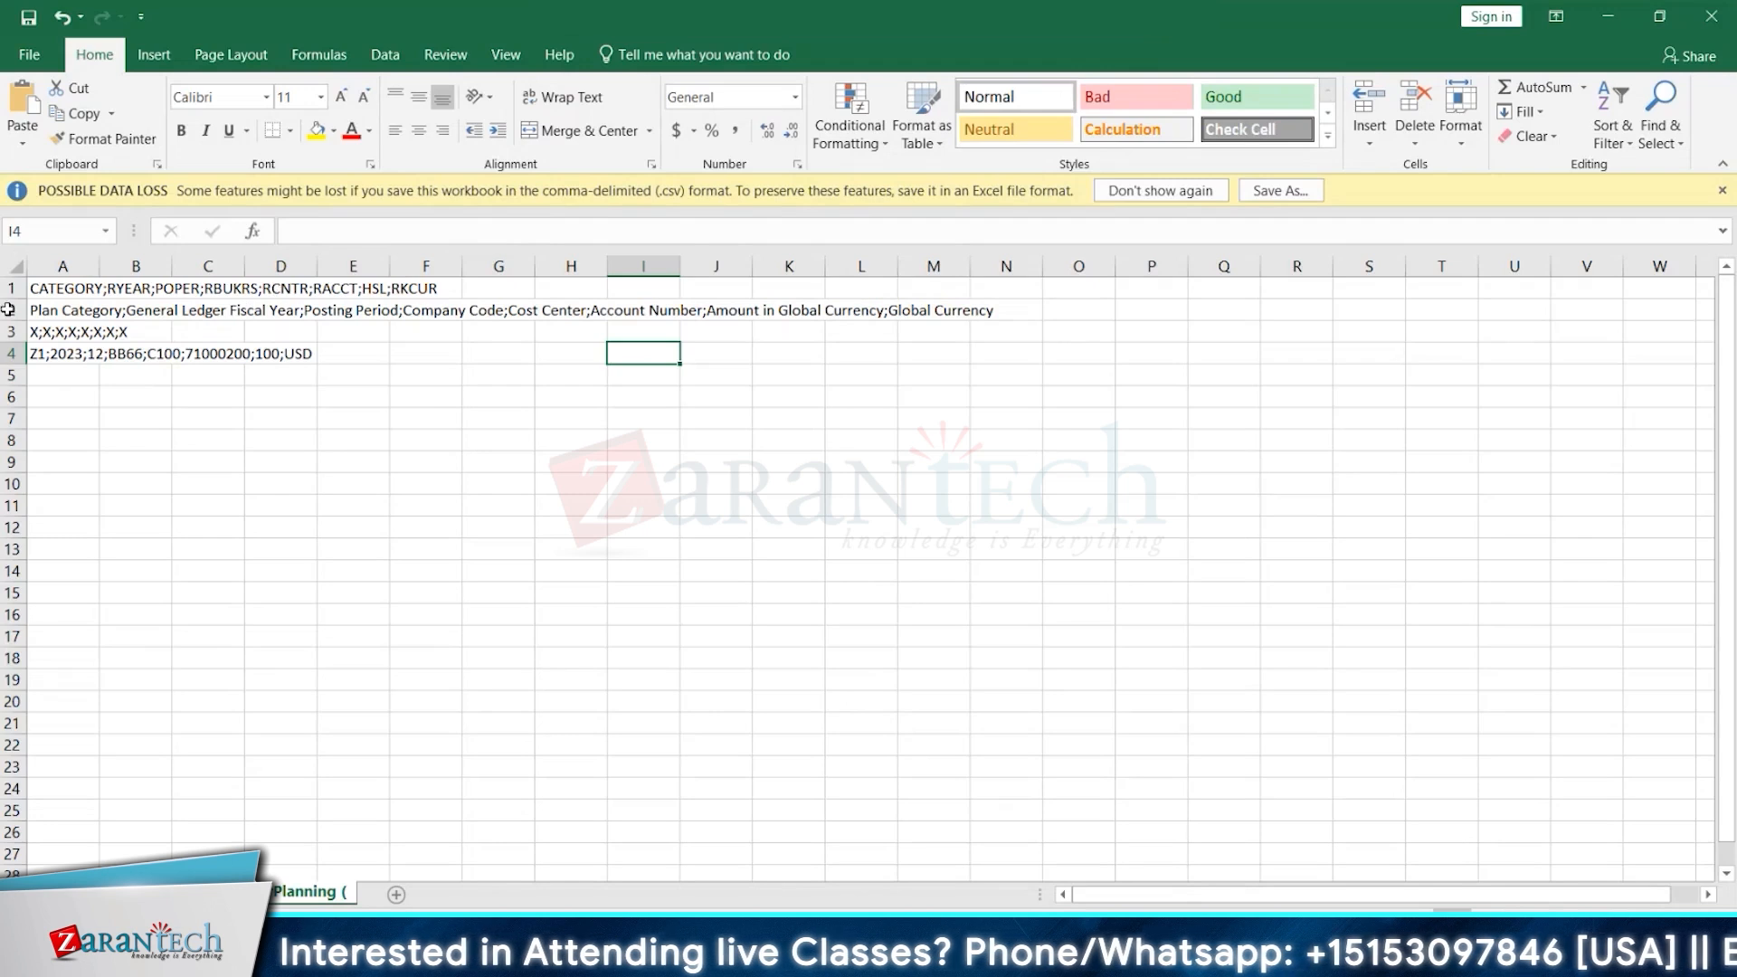
Step: Restore the amount field code in the technical header of cell A1 to KSL
left_click(66, 286)
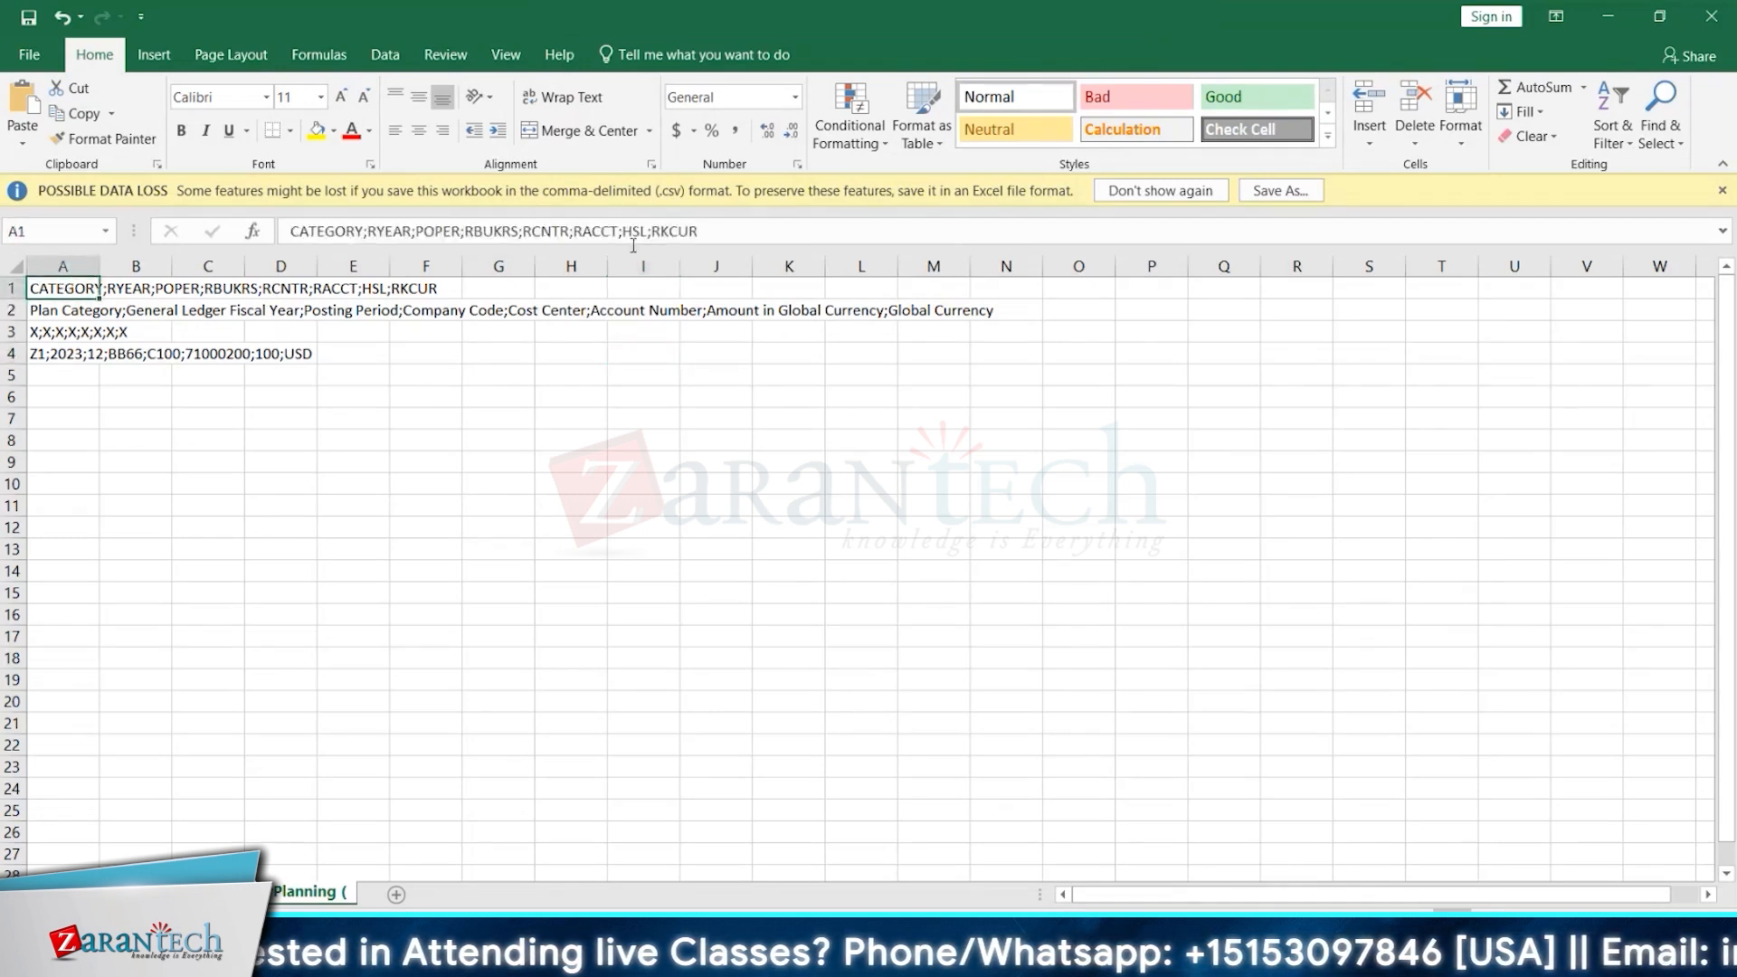
left_click(633, 232)
key("BackSpace")
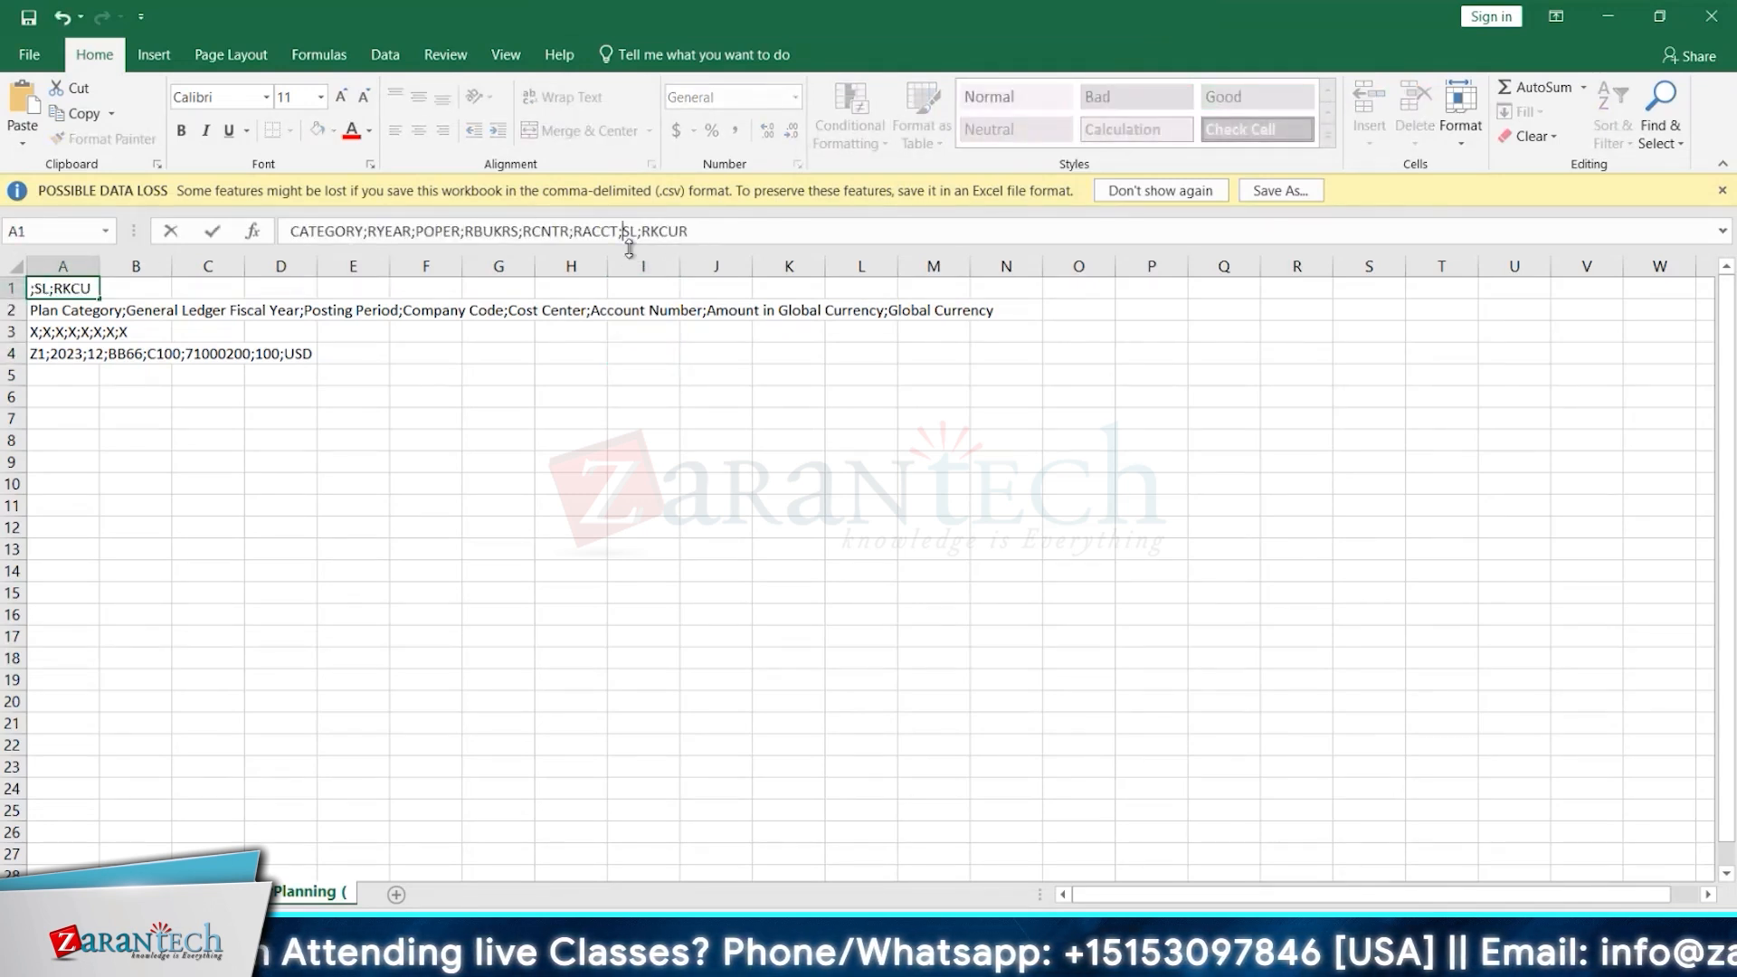
type("K")
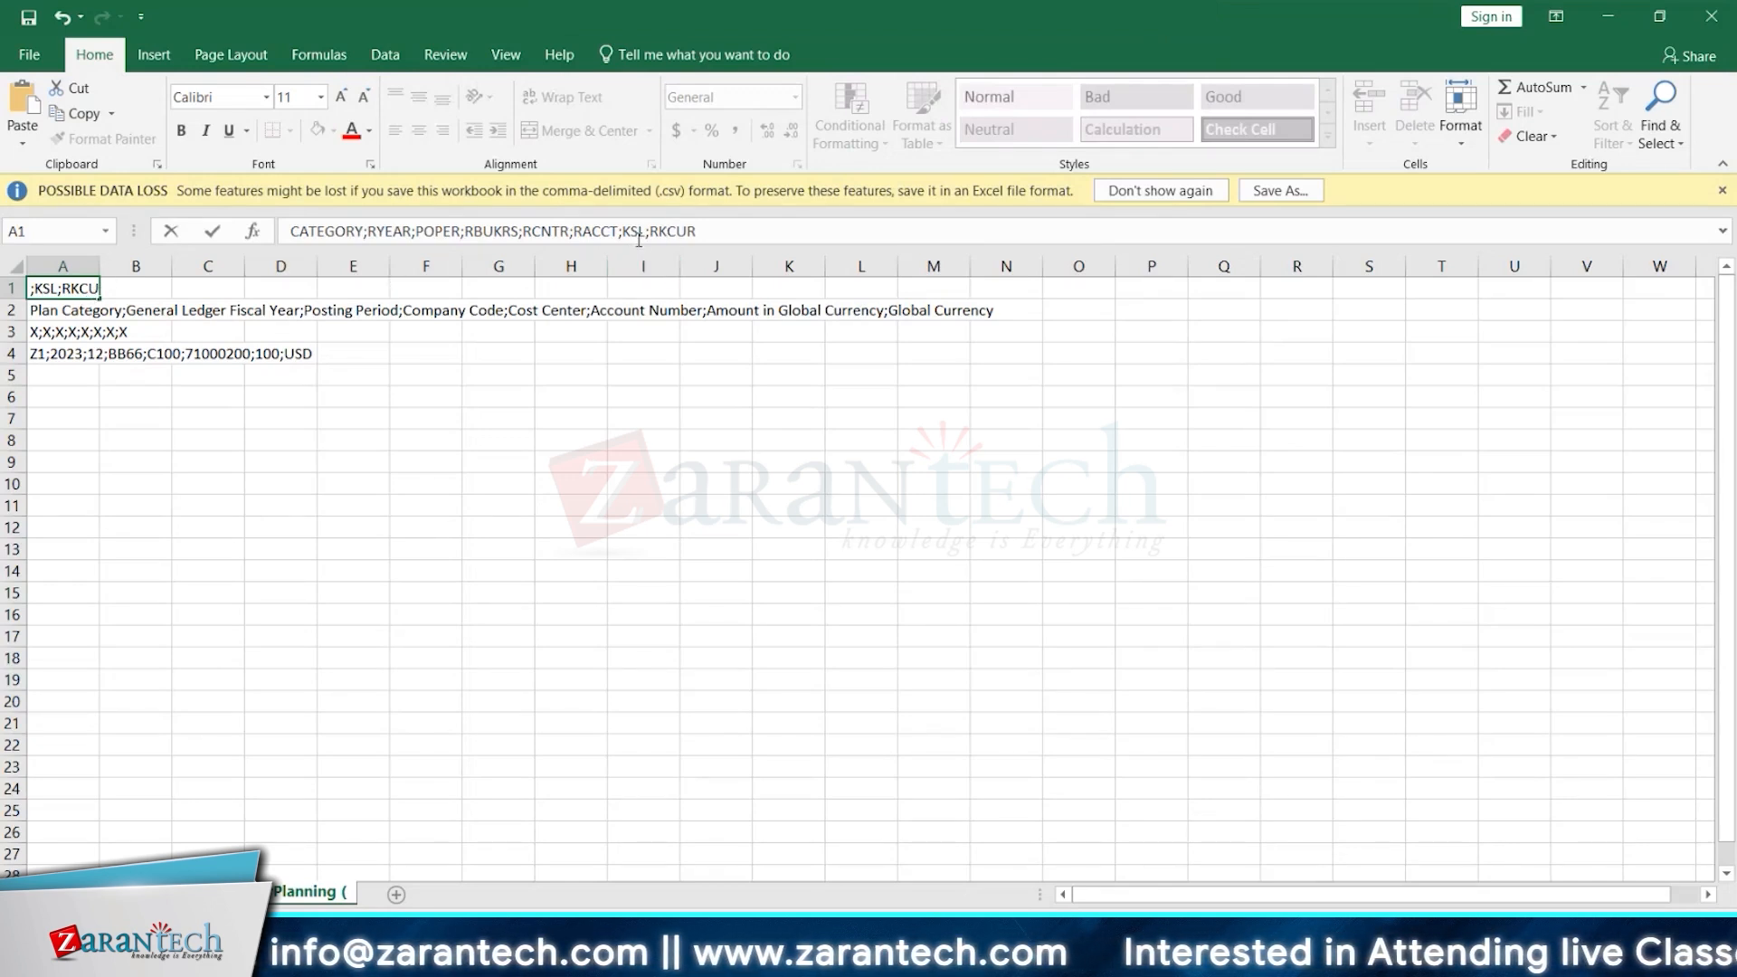
left_click(87, 353)
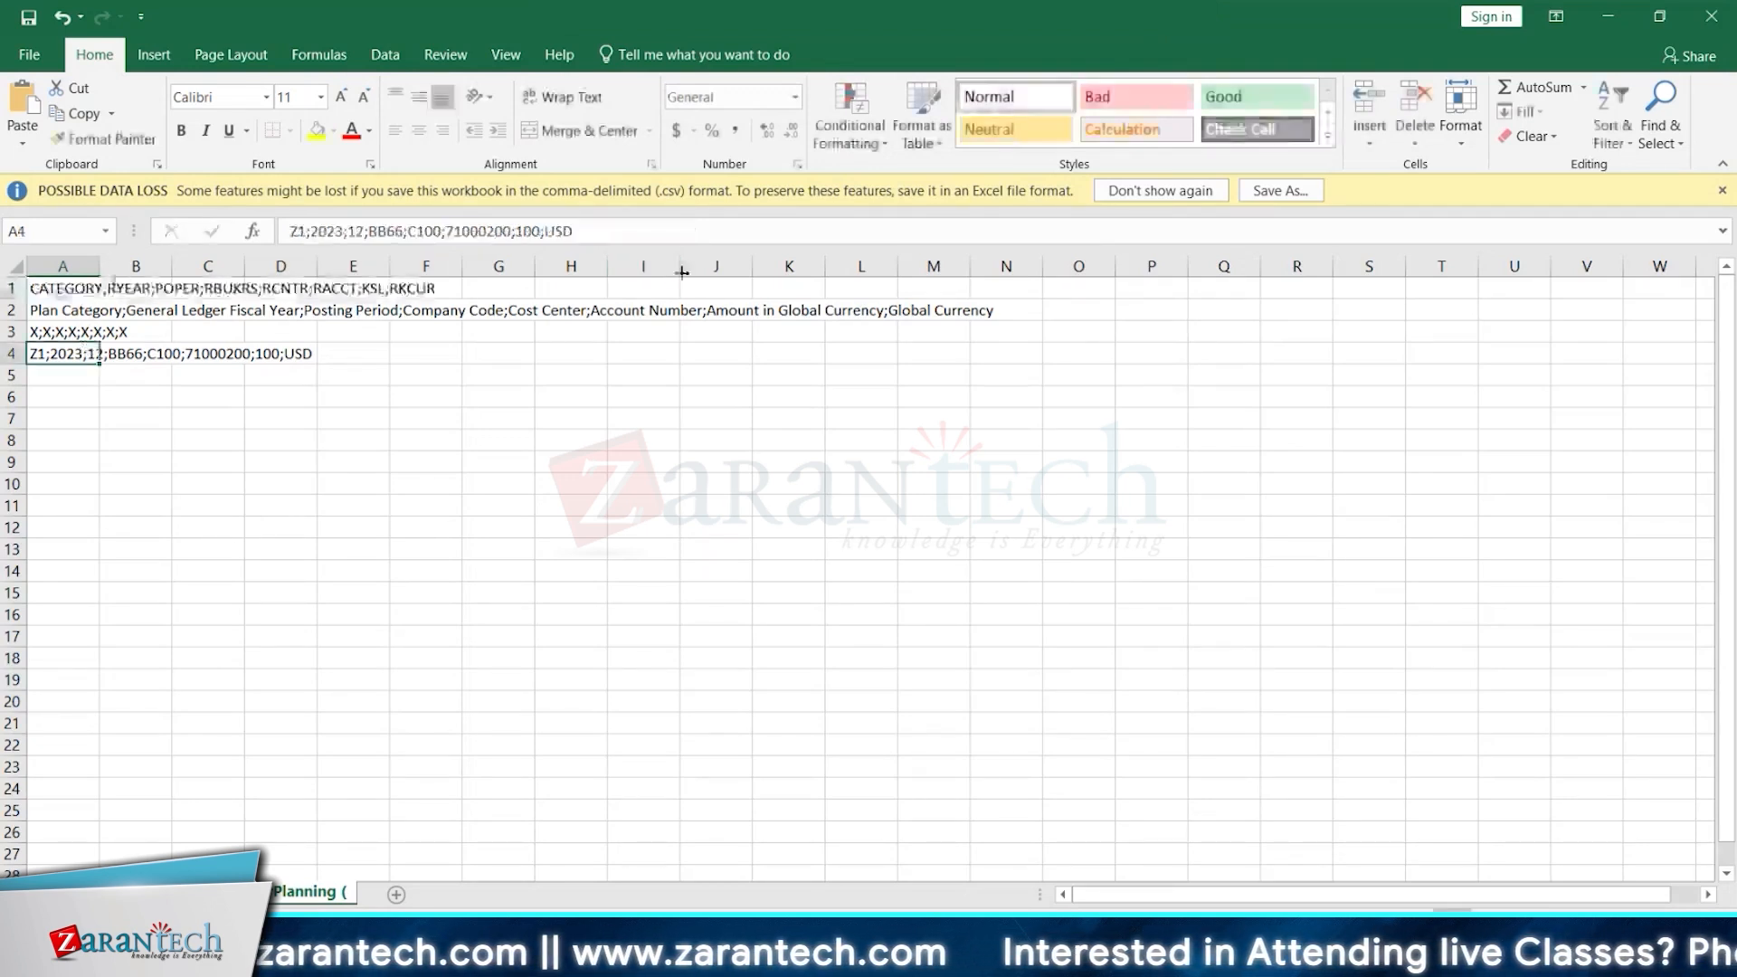
Step: Set the amount field code in cell A1's technical header to HSL and the currency field code to RHCUR
left_click(62, 288)
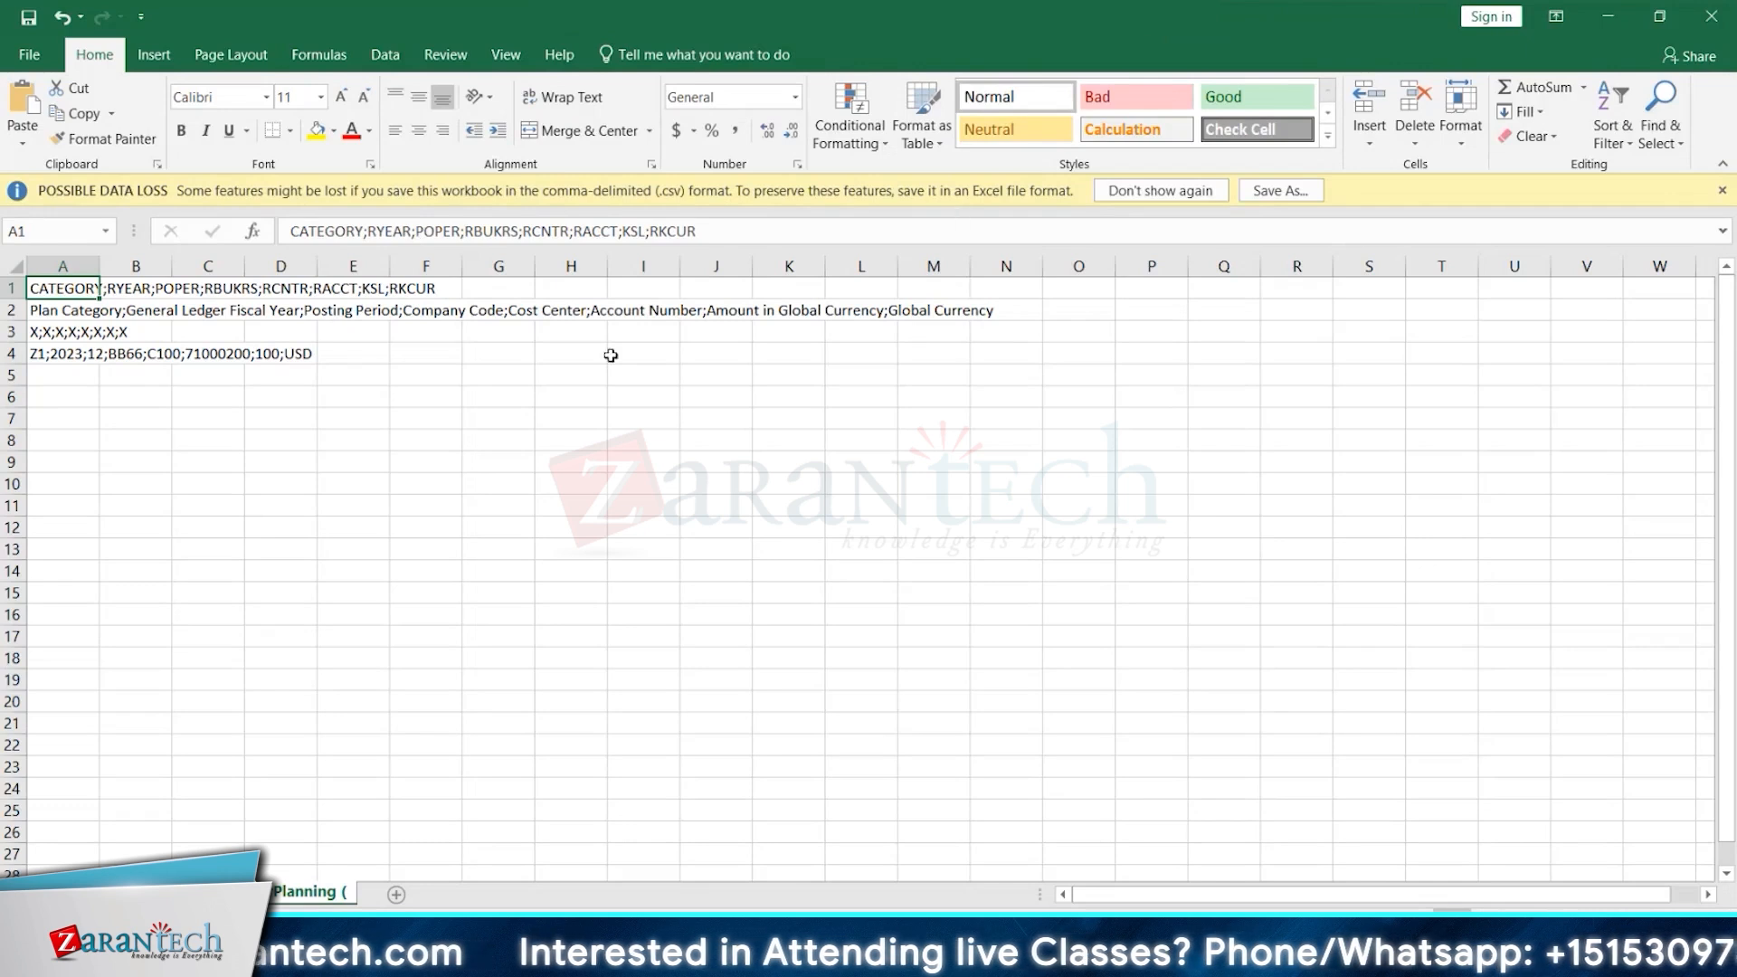
left_click(631, 231)
key("BackSpace")
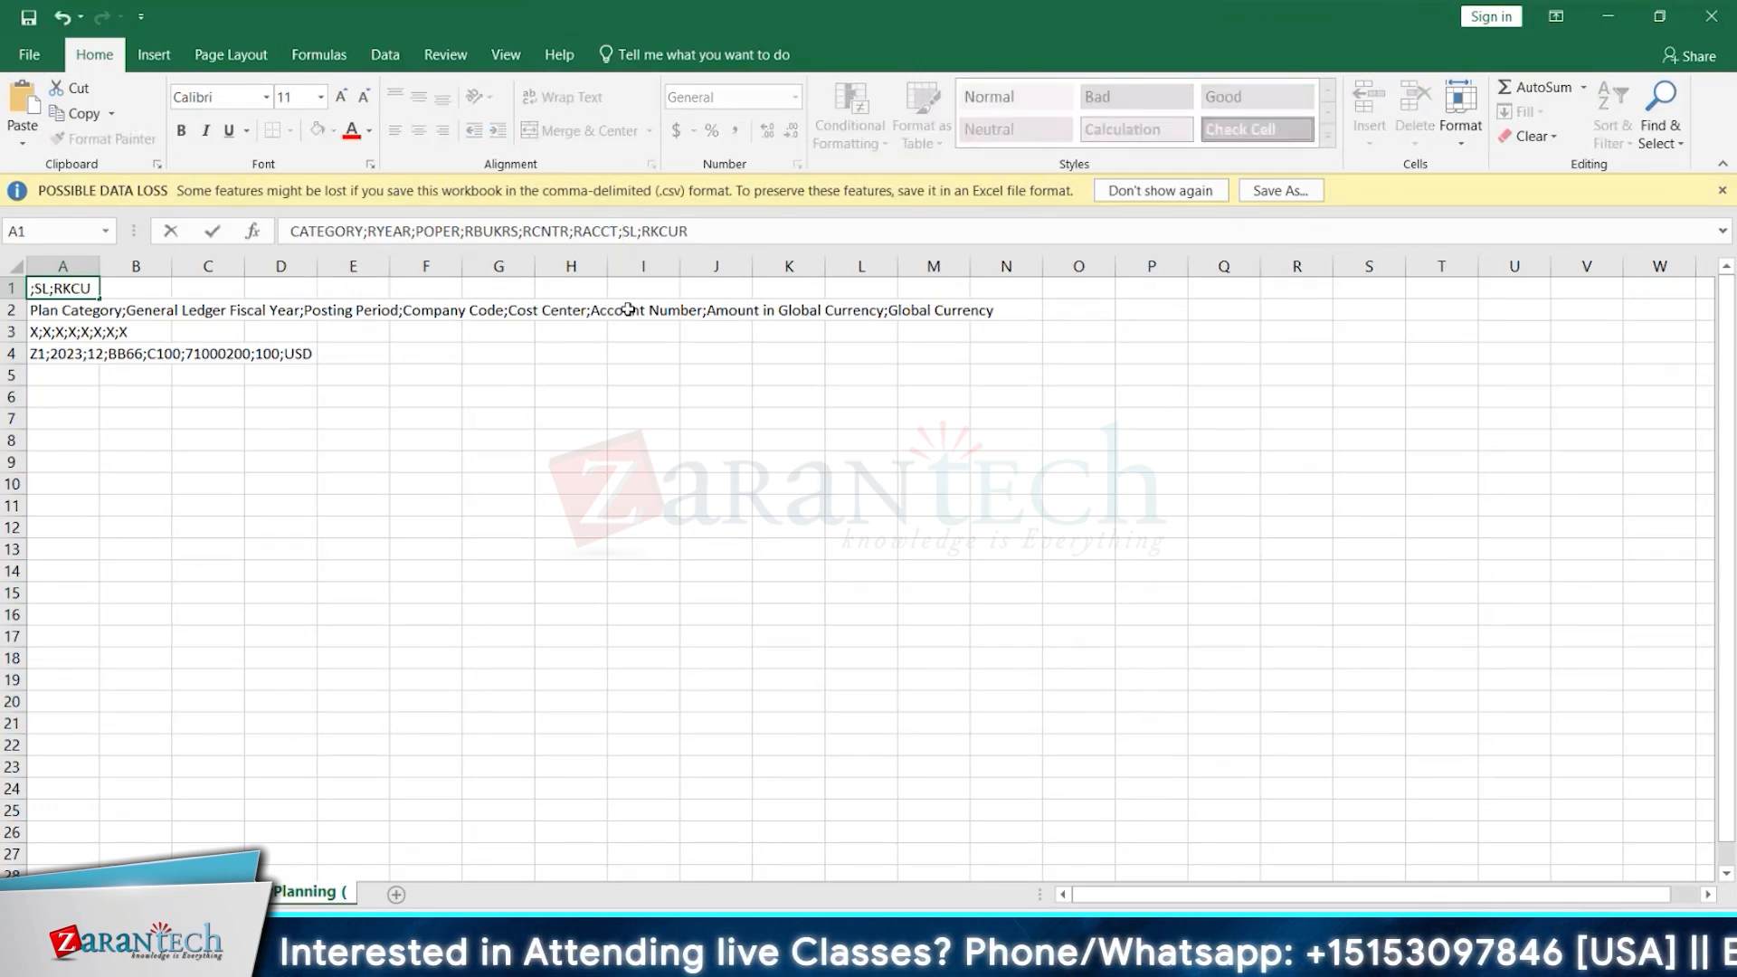
type("H")
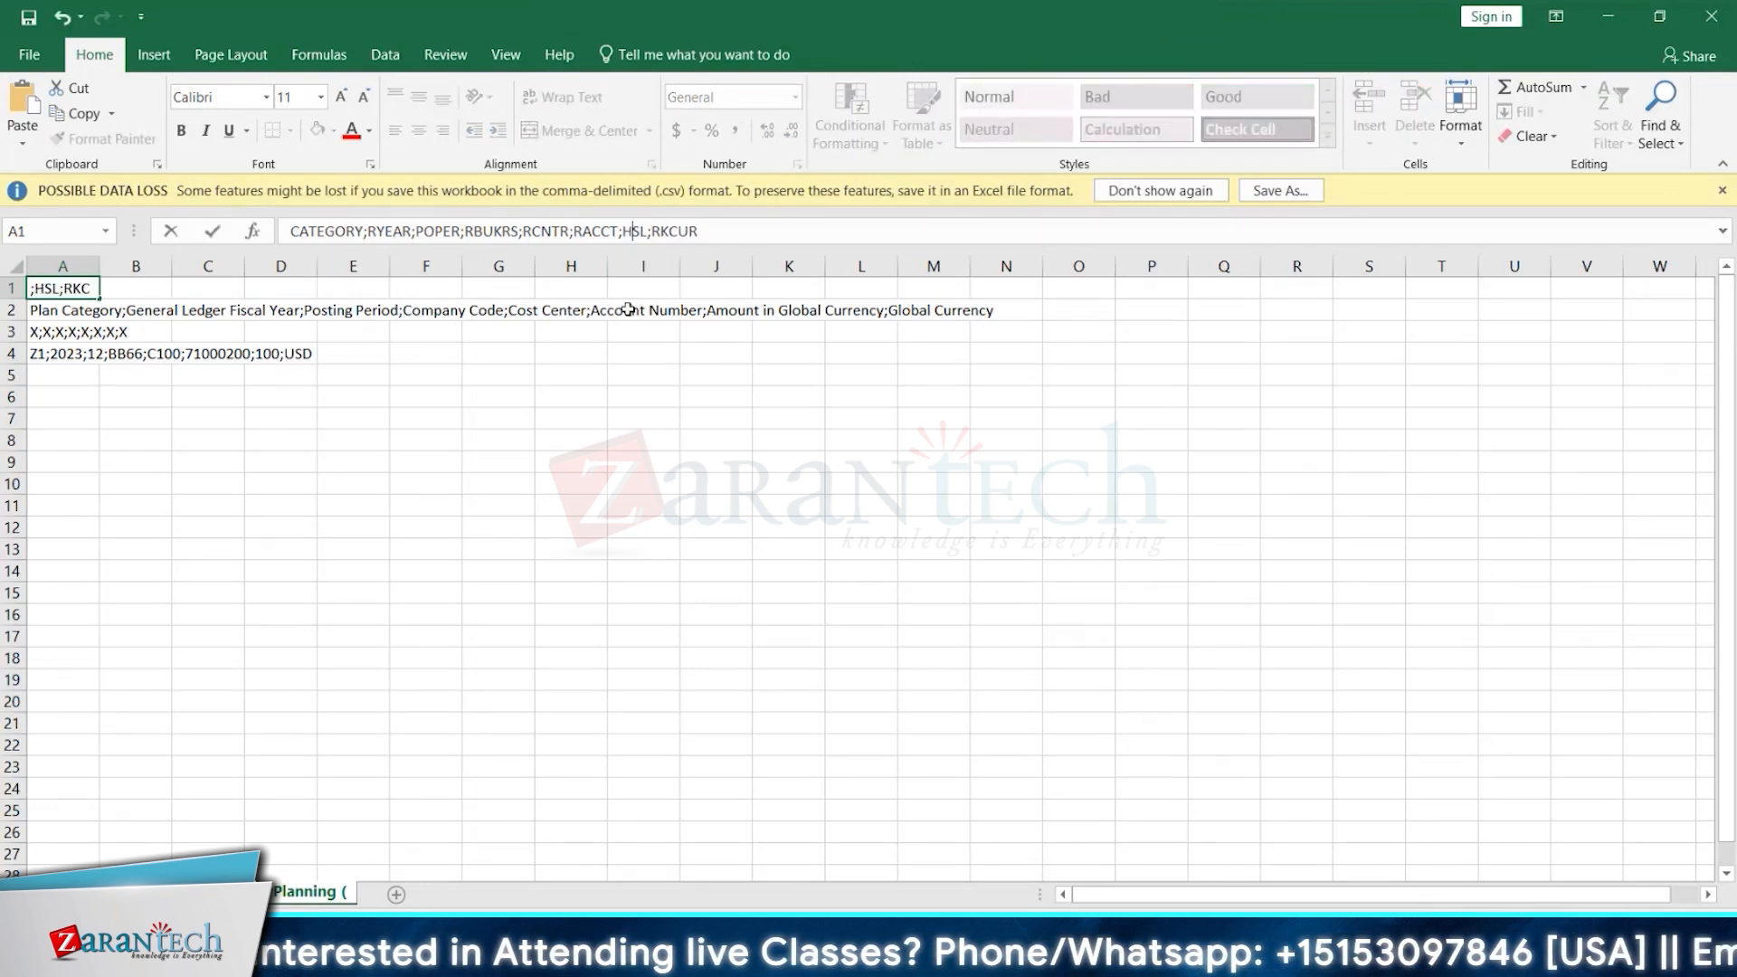
left_click(669, 231)
key("BackSpace")
type("H")
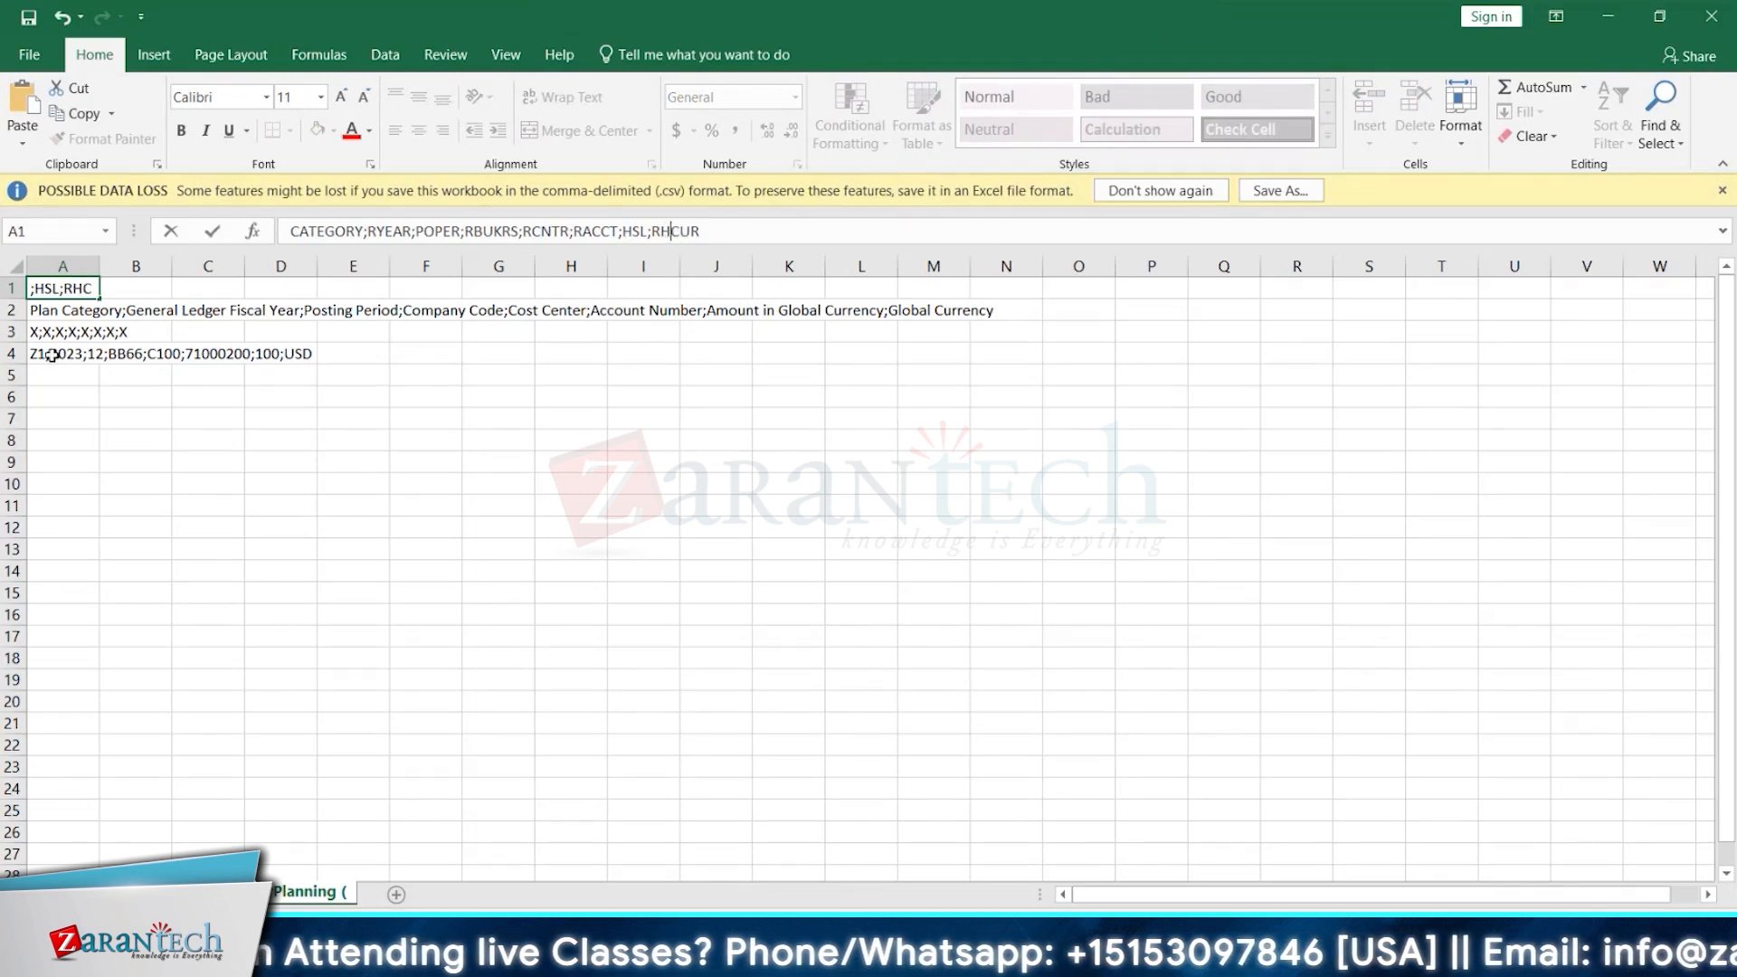
Step: Set the currency of the sample planning record in cell A4 to EUR
left_click(51, 355)
left_click(575, 231)
key("BackSpace")
key("BackSpace")
key("BackSpace")
type("EU")
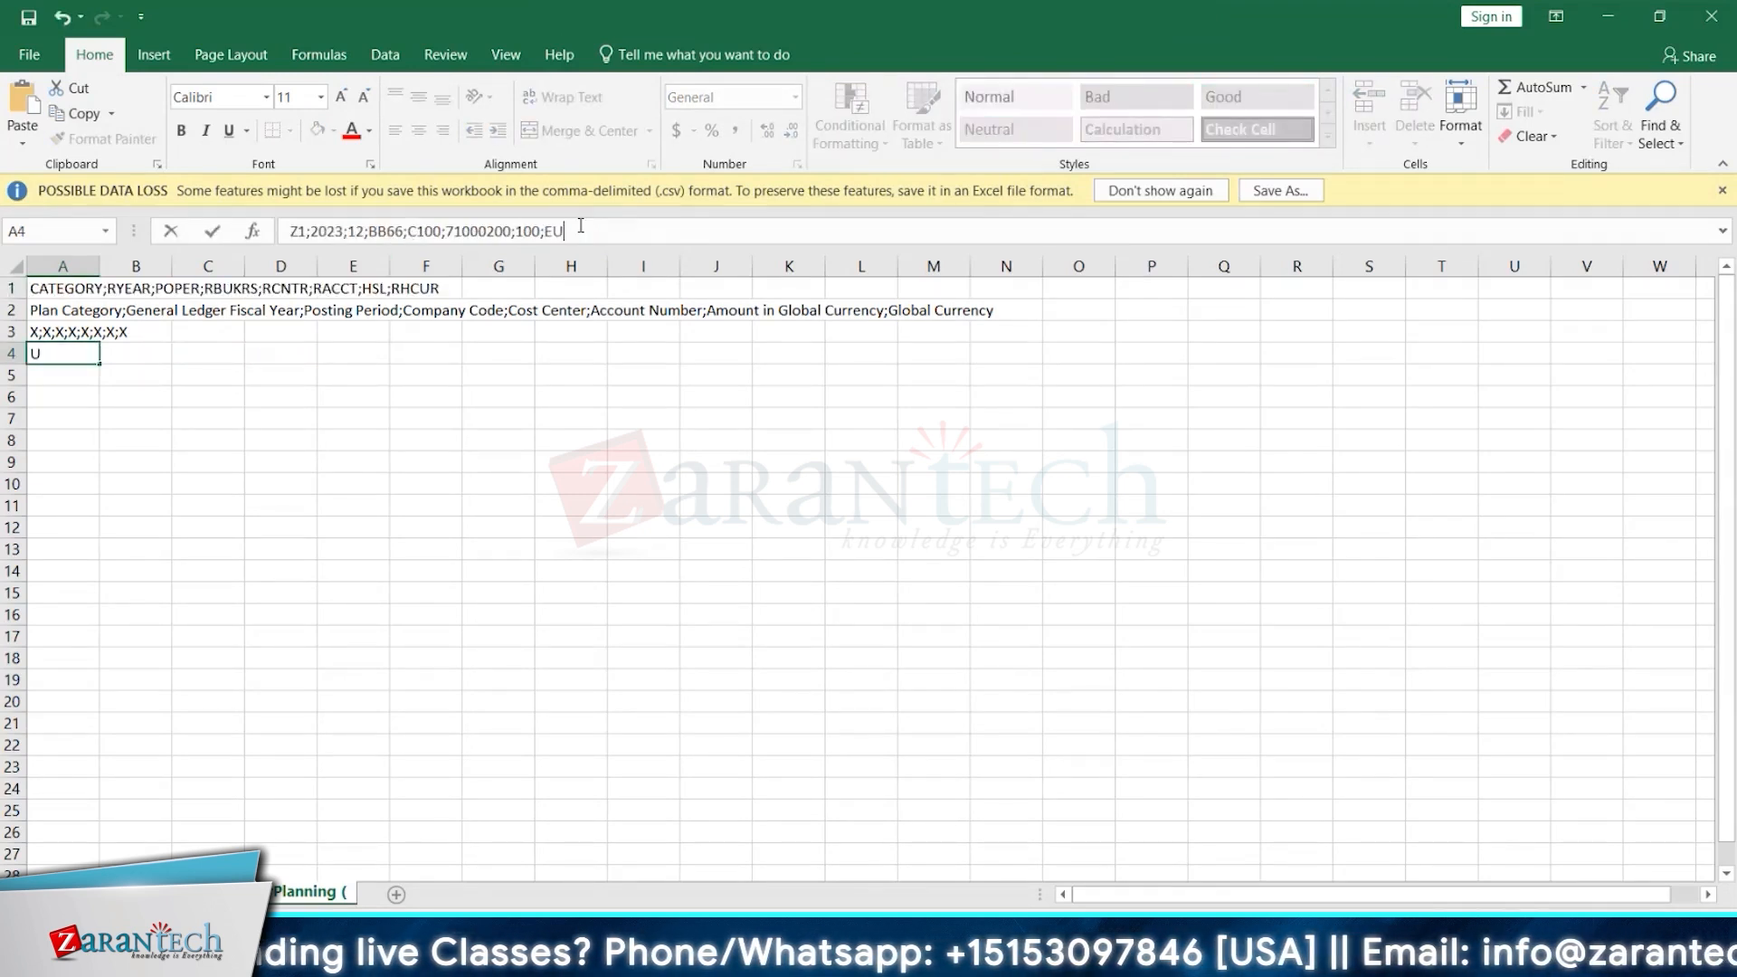
type("R")
left_click(136, 396)
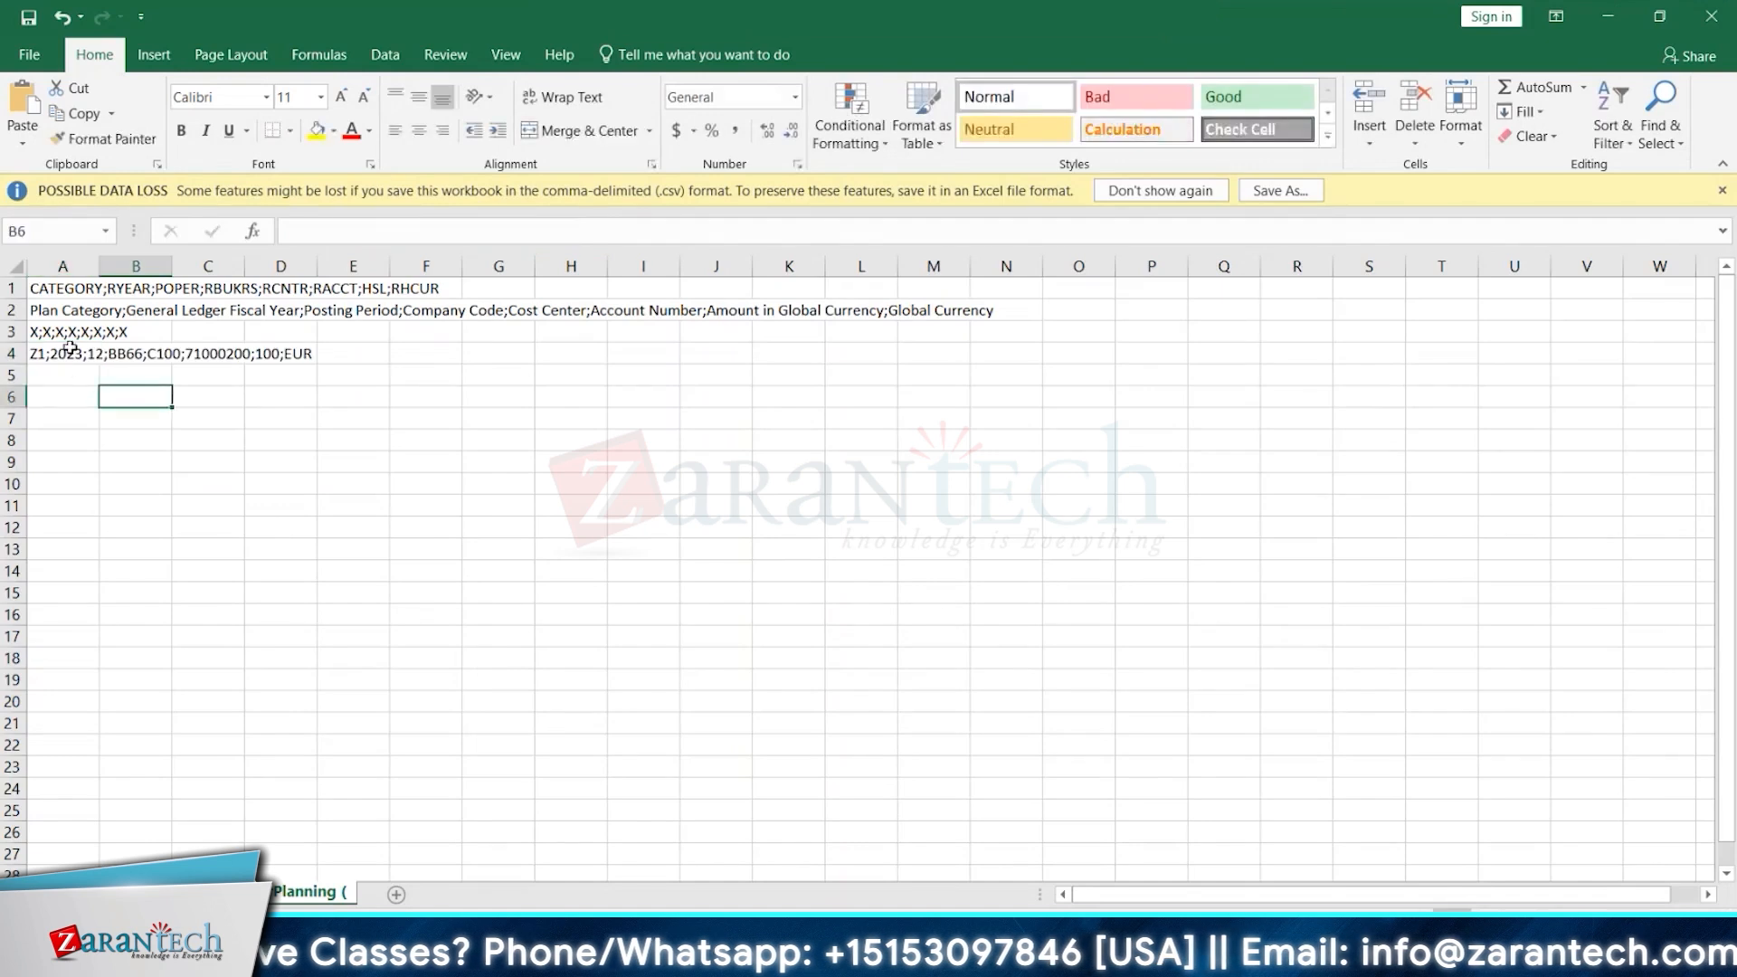
Step: Set the plan category of the planning record in cell A4 to Z2
left_click(70, 351)
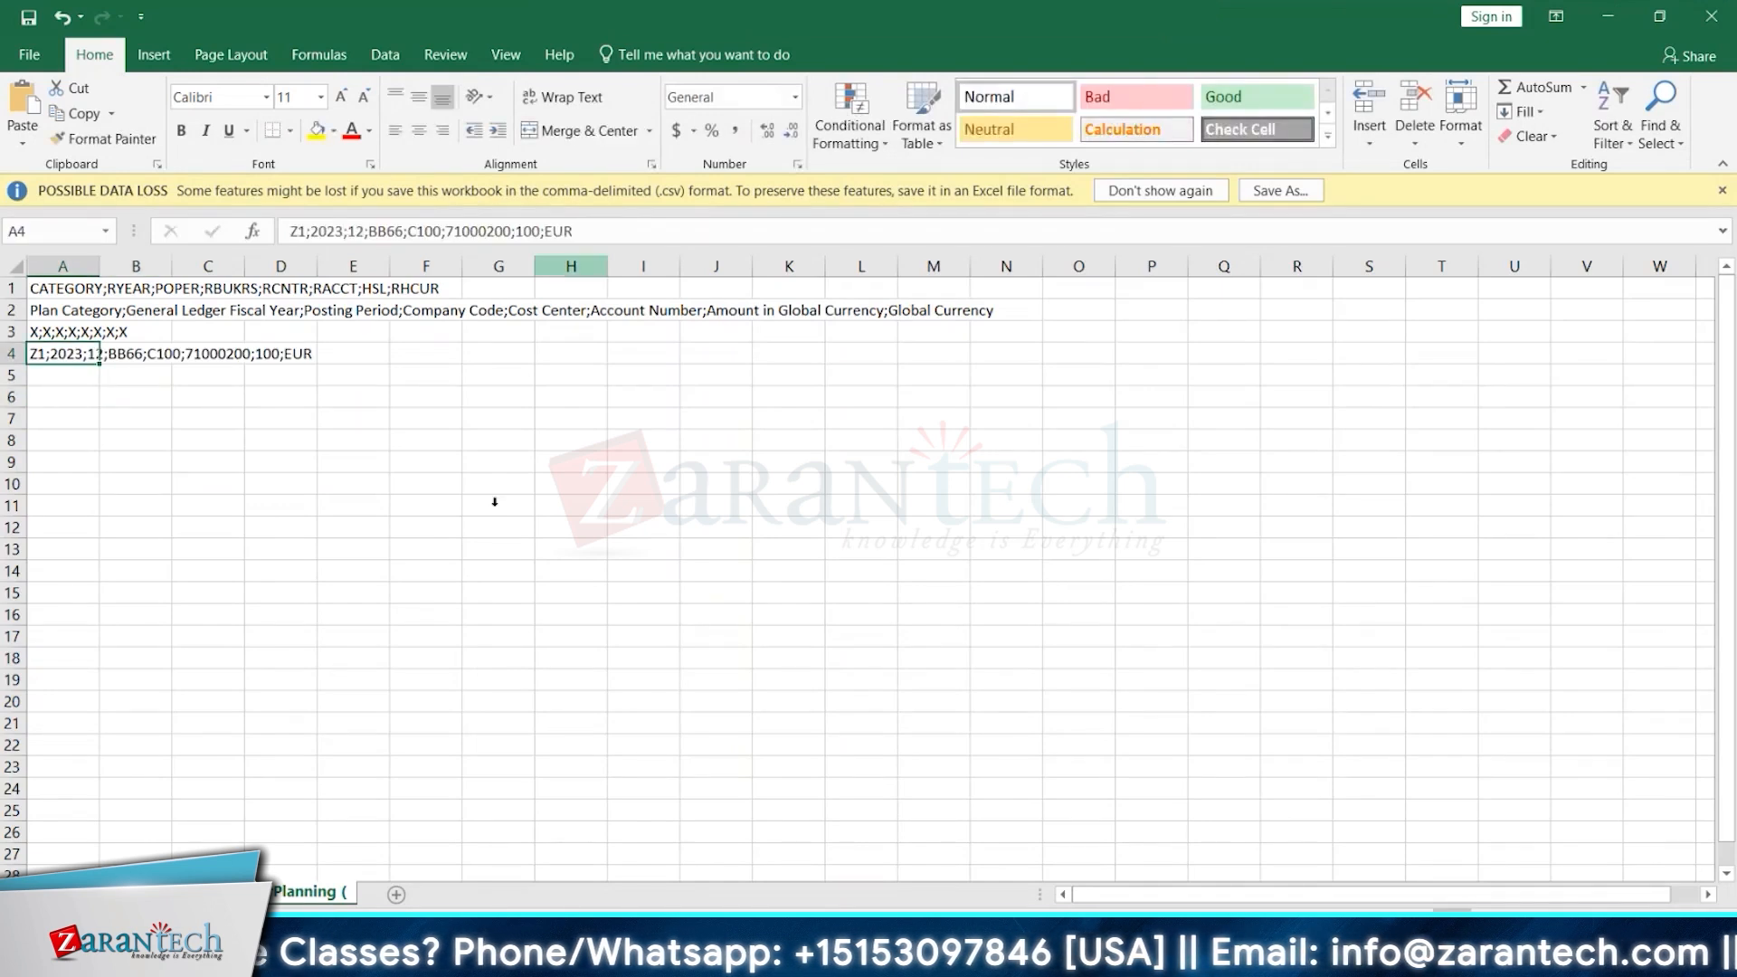
double_click(59, 356)
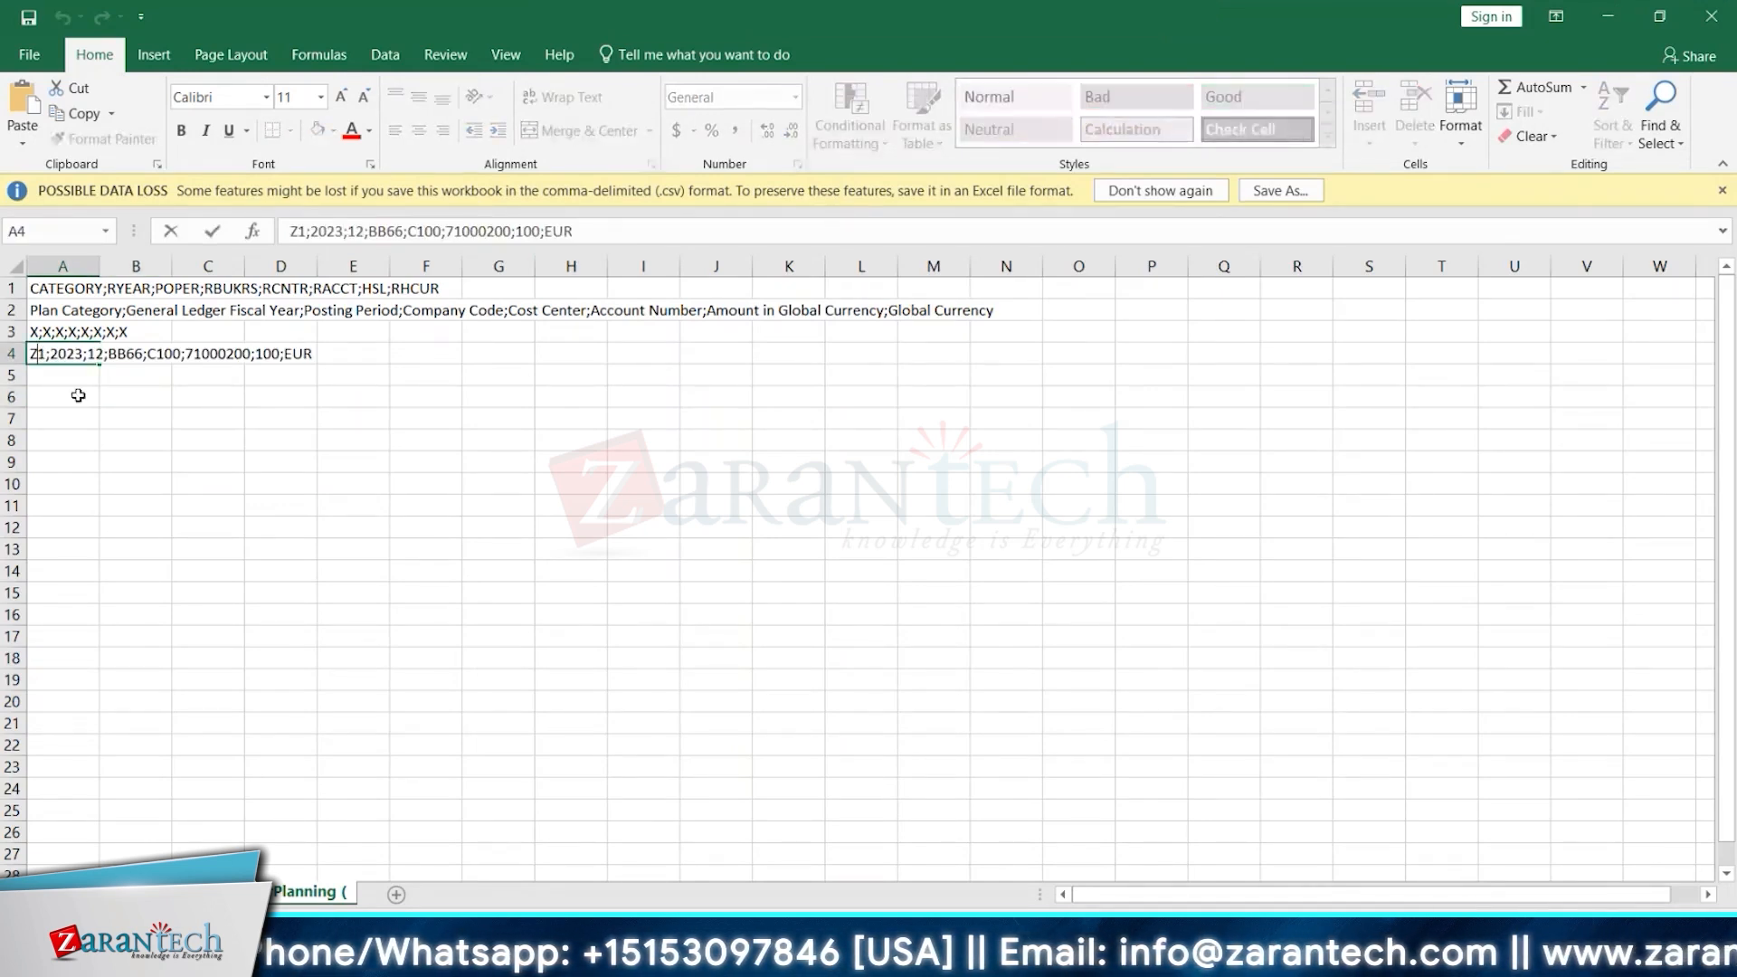
key("Delete")
type("2")
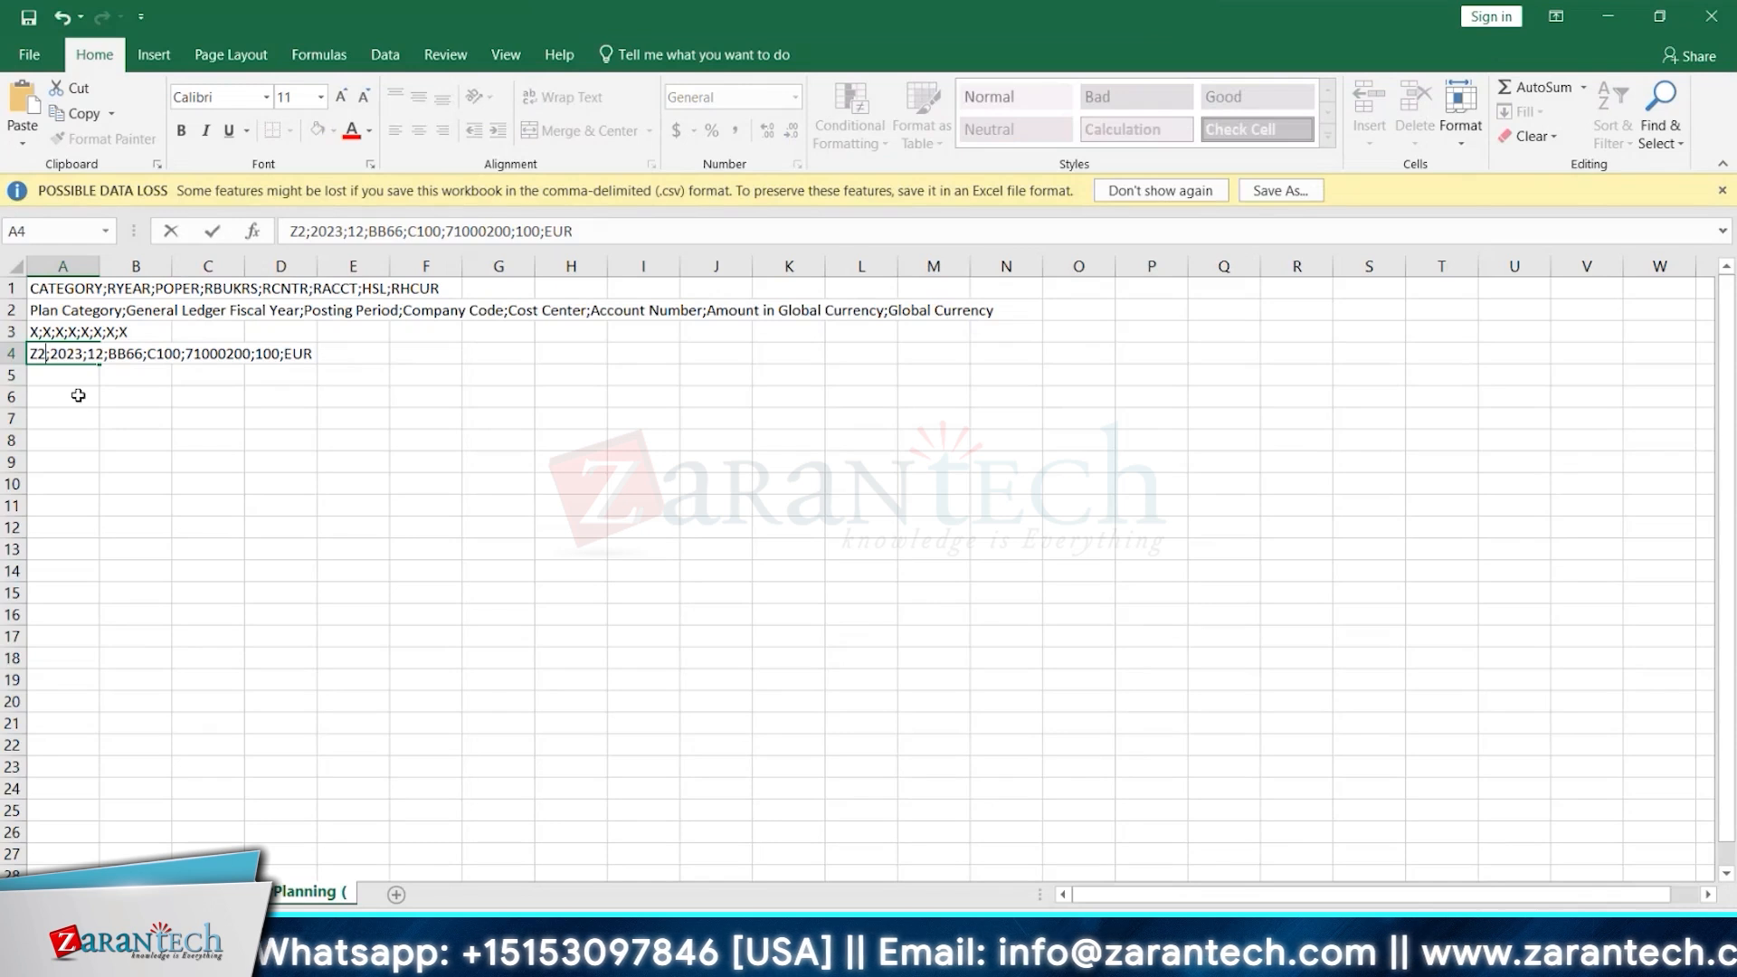
left_click(78, 395)
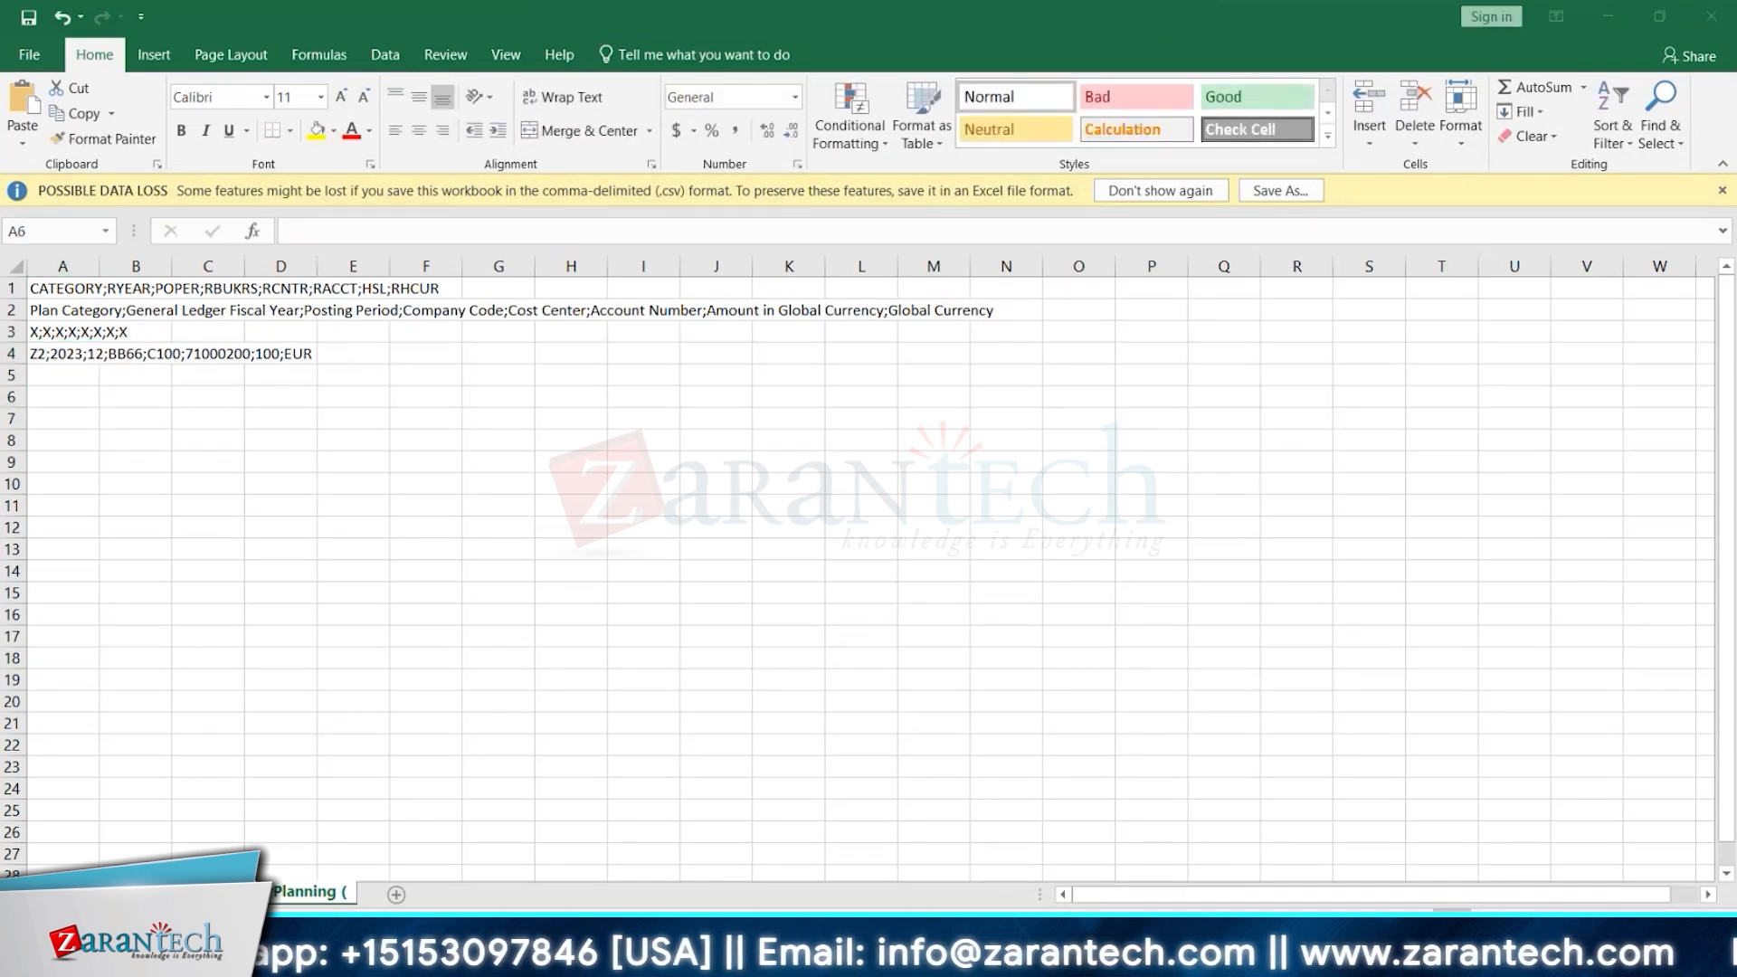
Step: Switch to SAP GUI and return from the Z2 details to the plan category overview to check the category
mouse_move(346, 844)
left_click(264, 870)
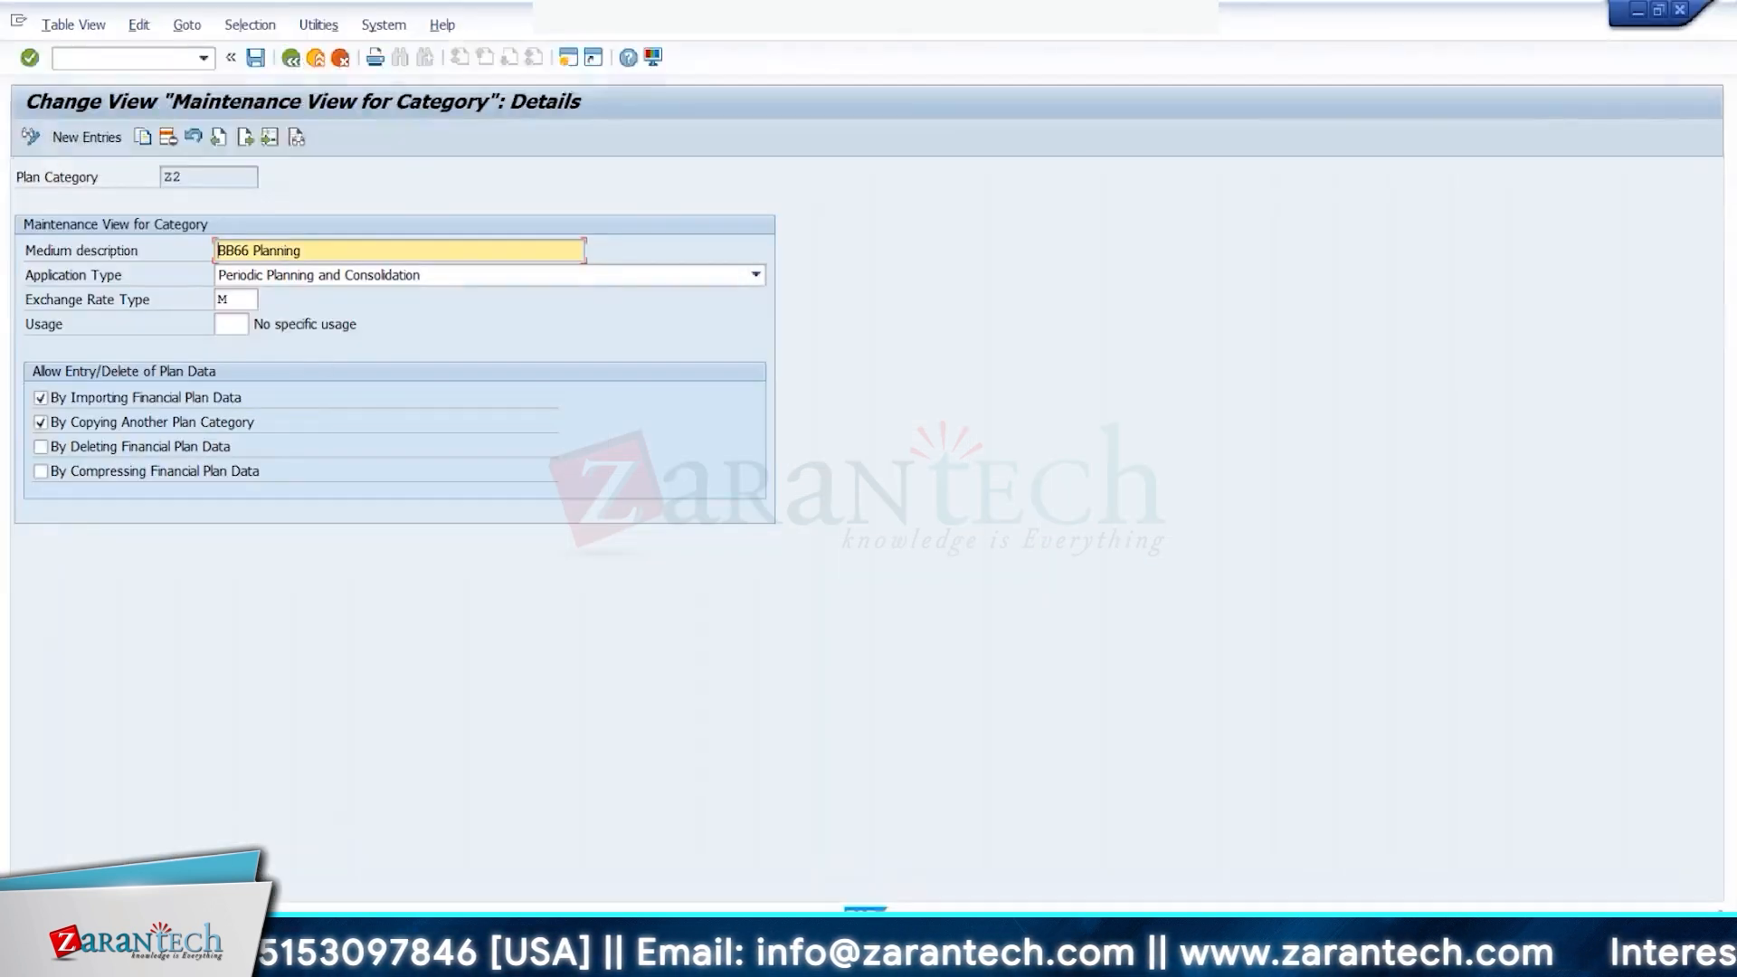
left_click(292, 58)
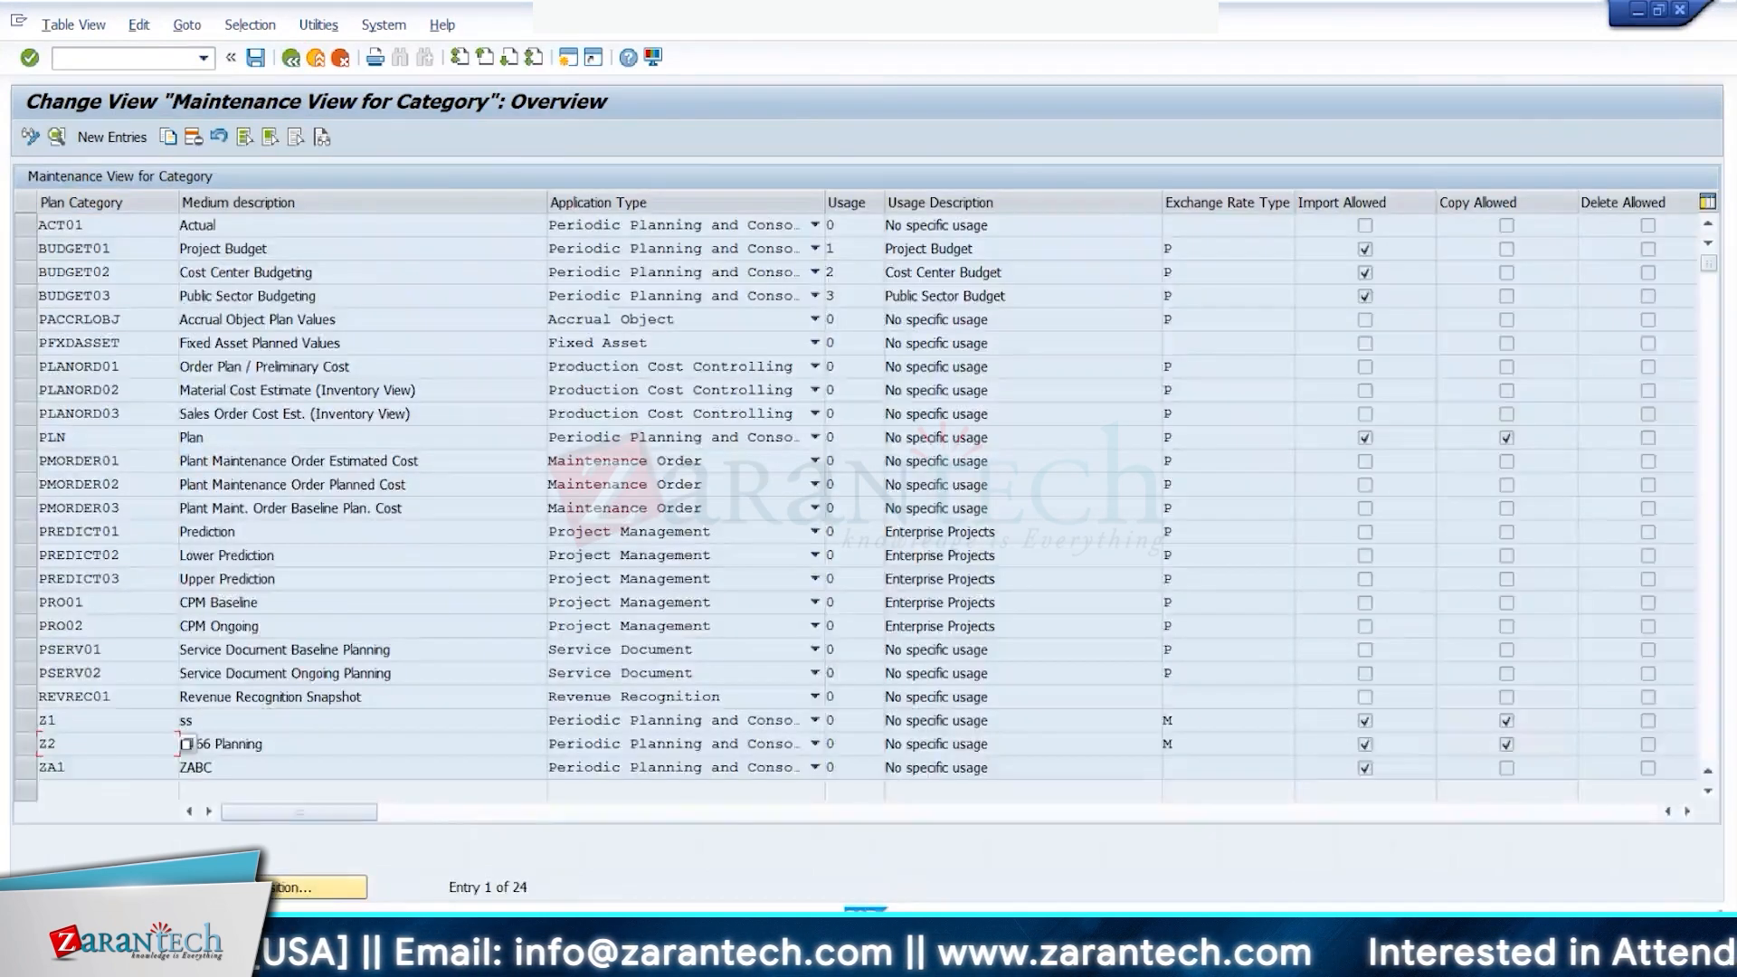
Step: Switch back to the Excel template and review the plan category, company code, cost center, account and amount in row 4
key("alt+Tab")
left_click(47, 356)
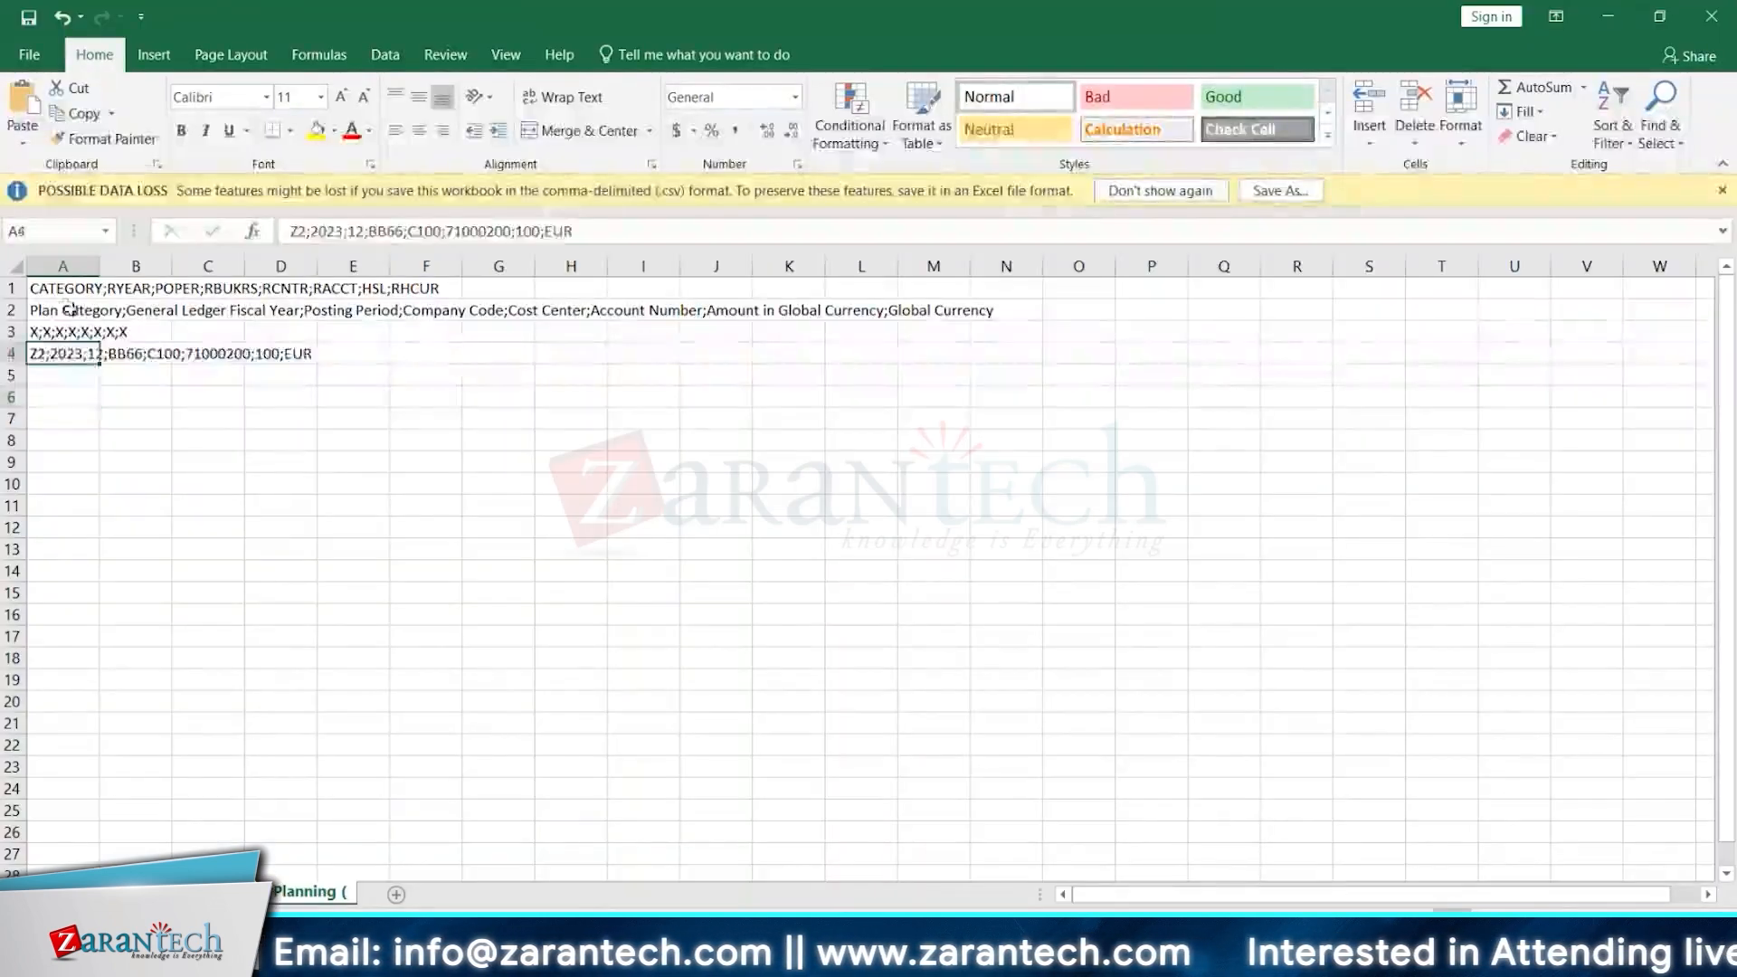
left_click(135, 359)
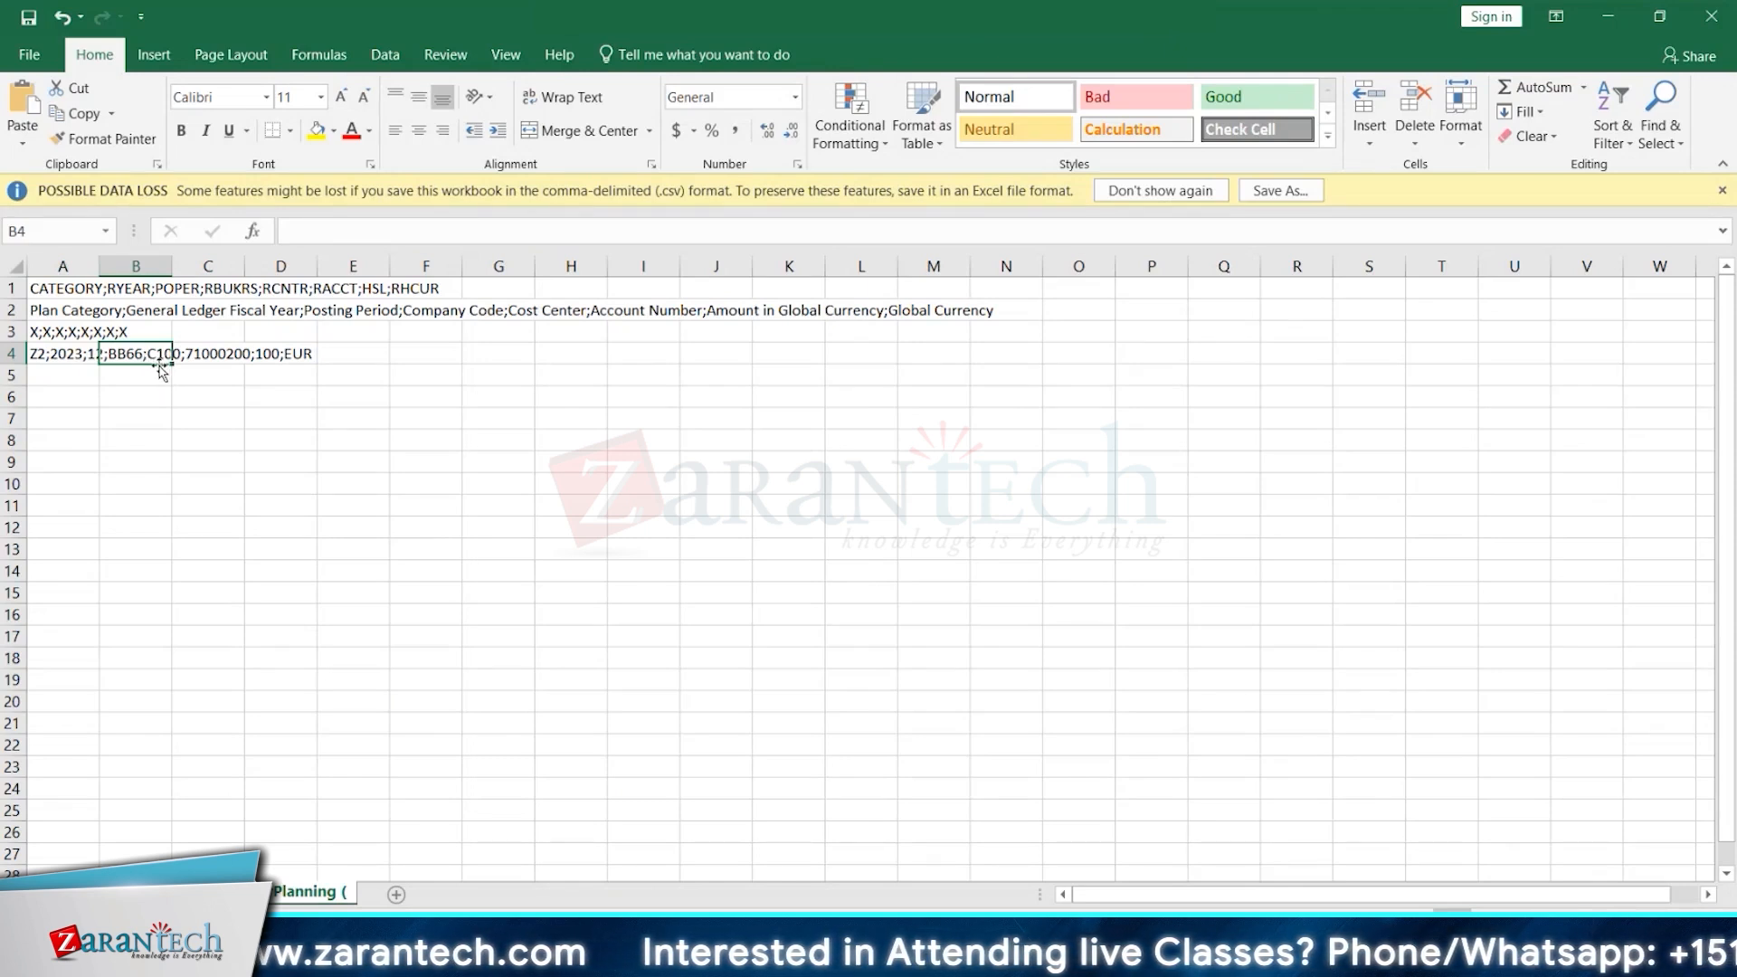
left_click(218, 357)
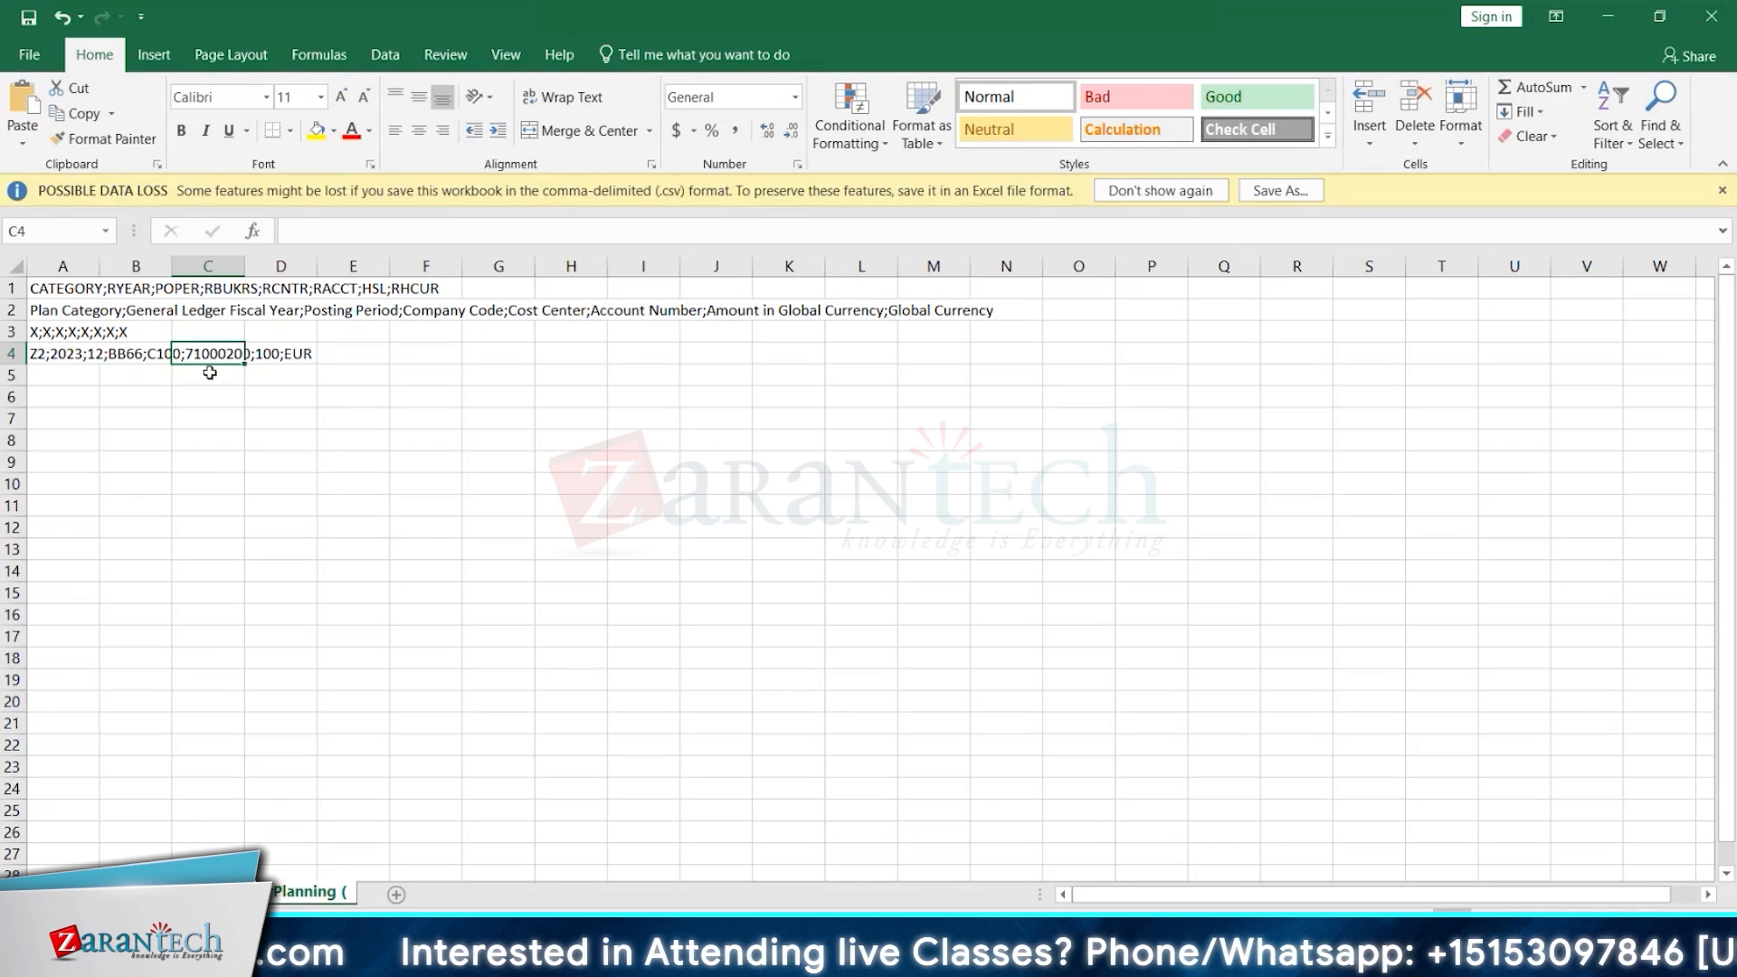
left_click(264, 354)
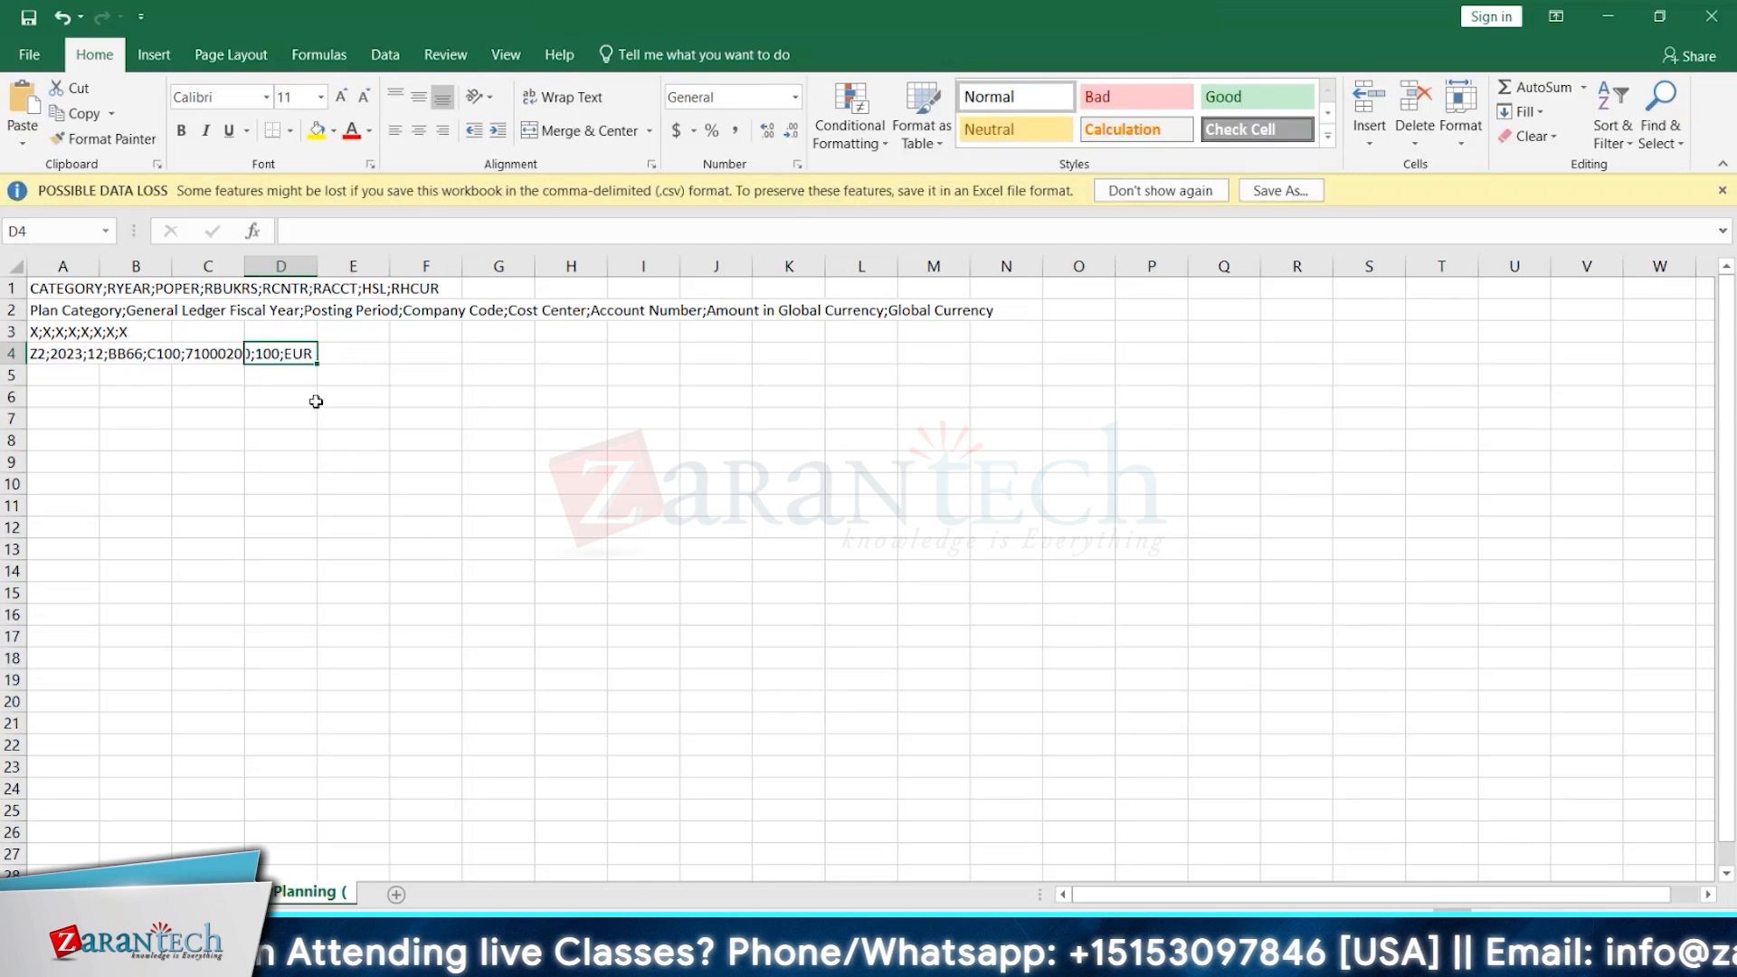
Step: Switch to the Import Financial Plan Data app in Chrome and load TemplateForCostCenterPlanning (1) as the source file
left_click(390, 947)
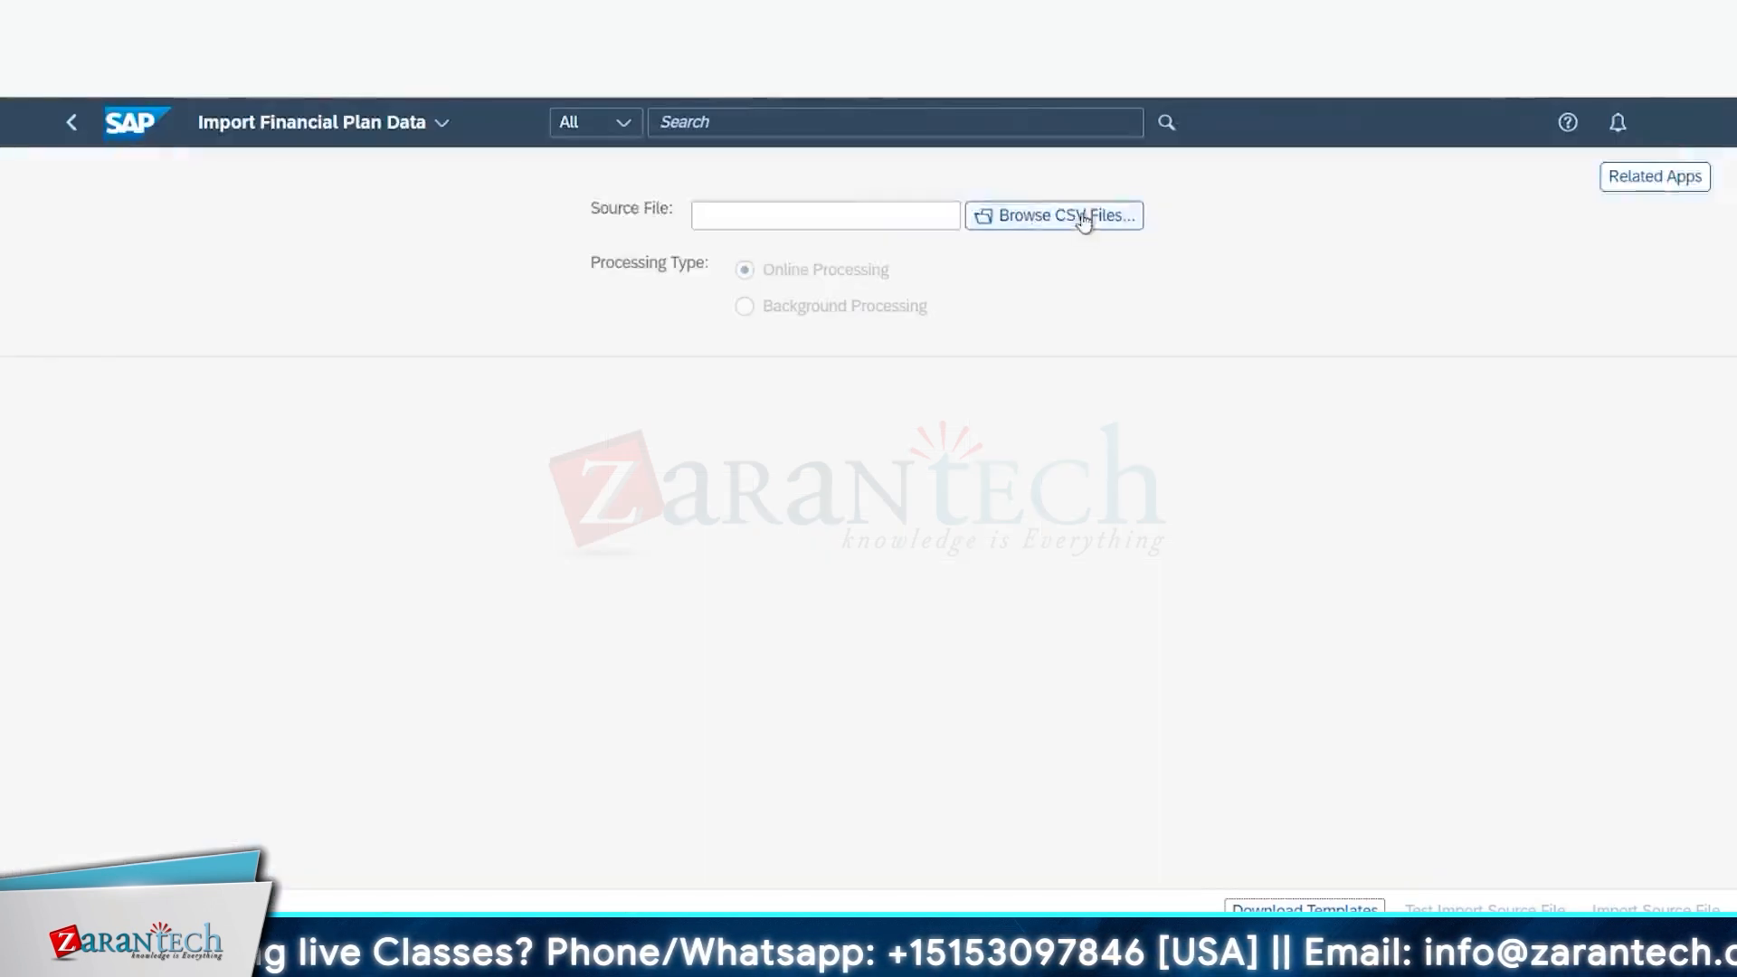
left_click(1077, 219)
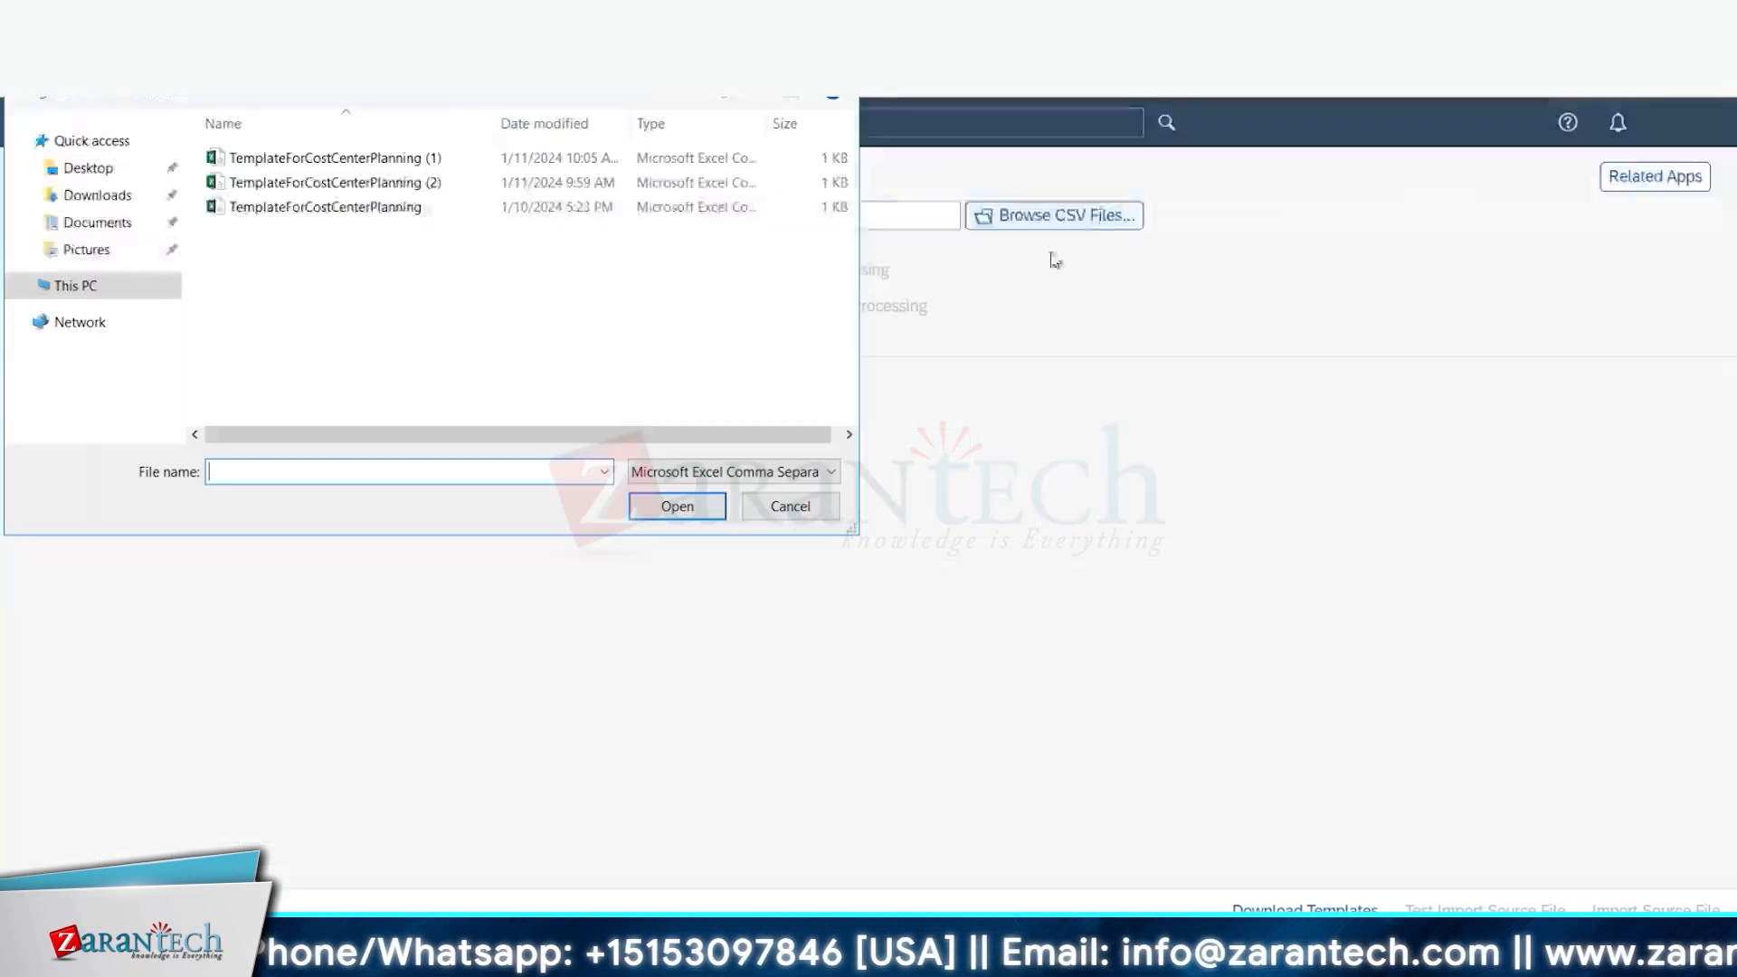
left_click(311, 159)
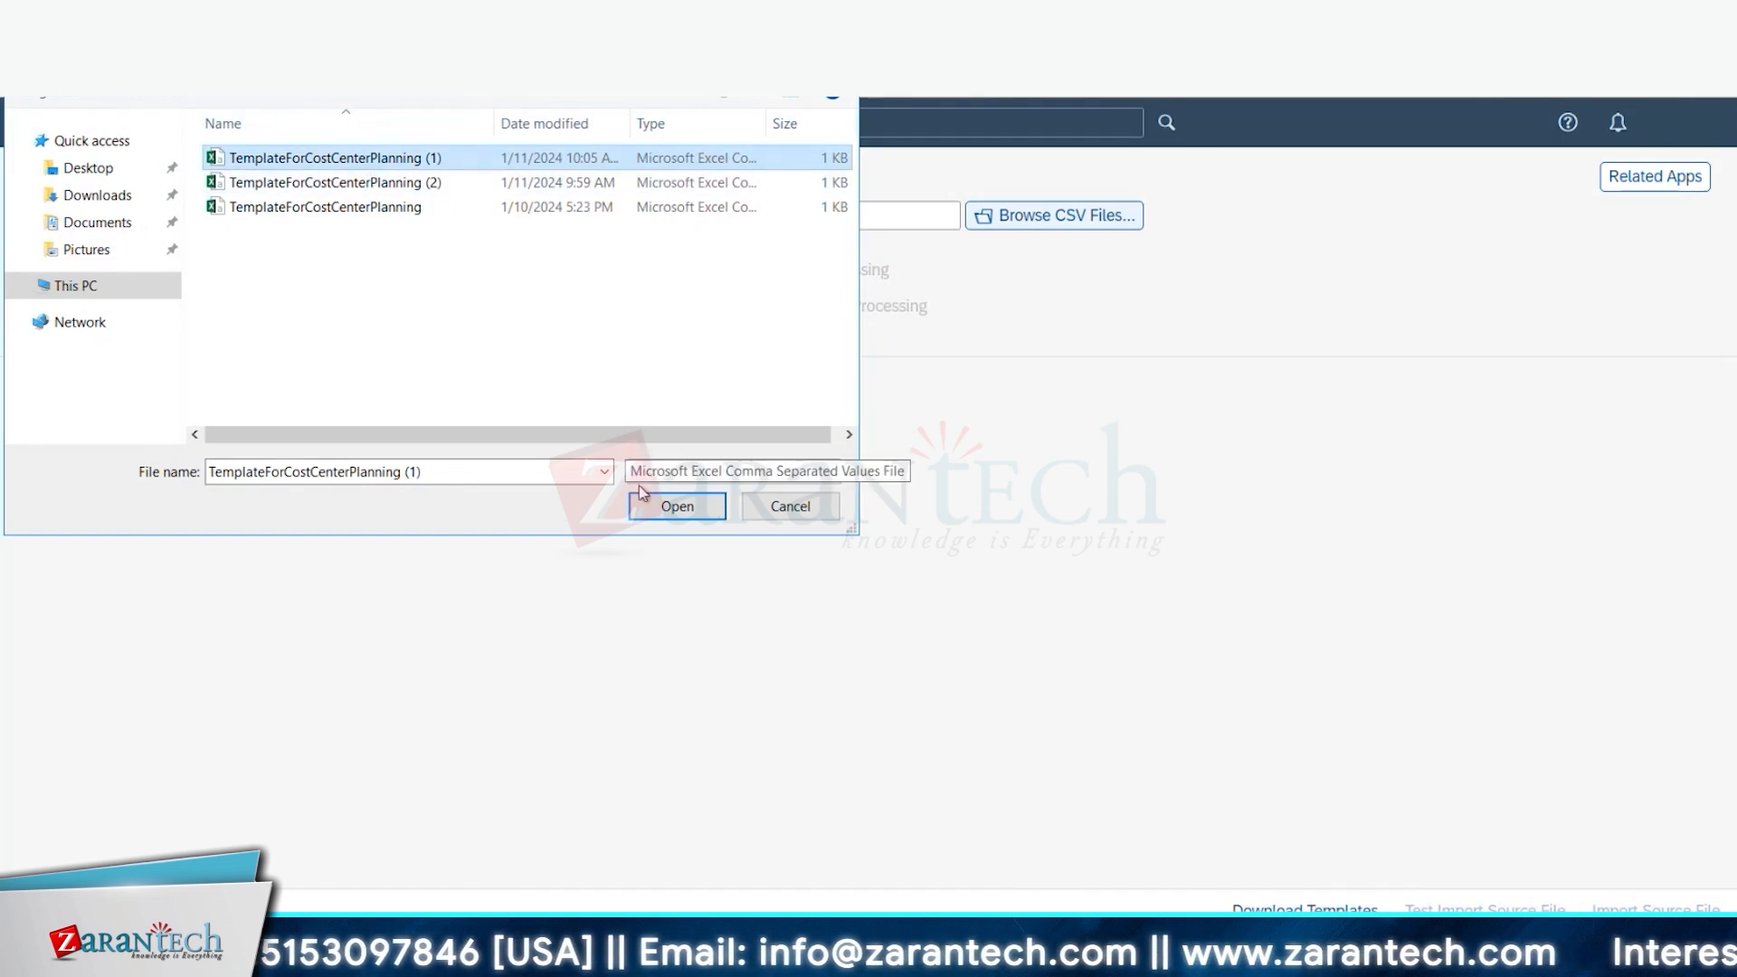
left_click(677, 506)
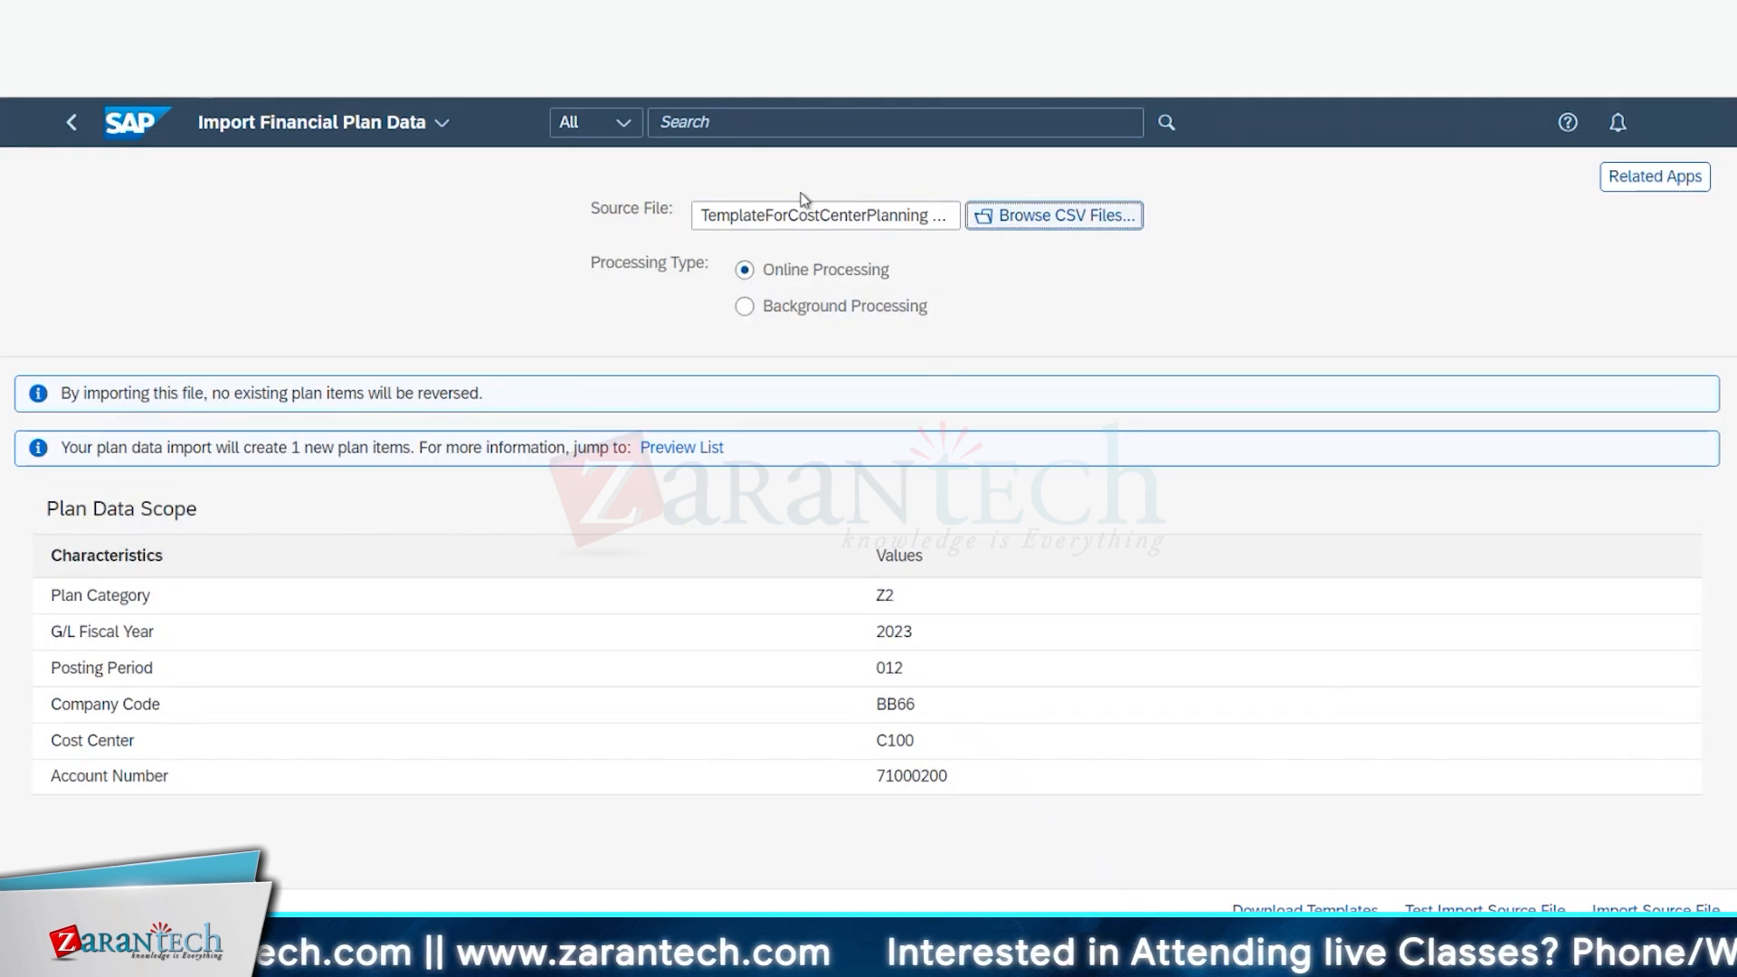
Step: Run a test import of the loaded source file and import the plan data with online processing
left_click_drag(215, 394, 253, 394)
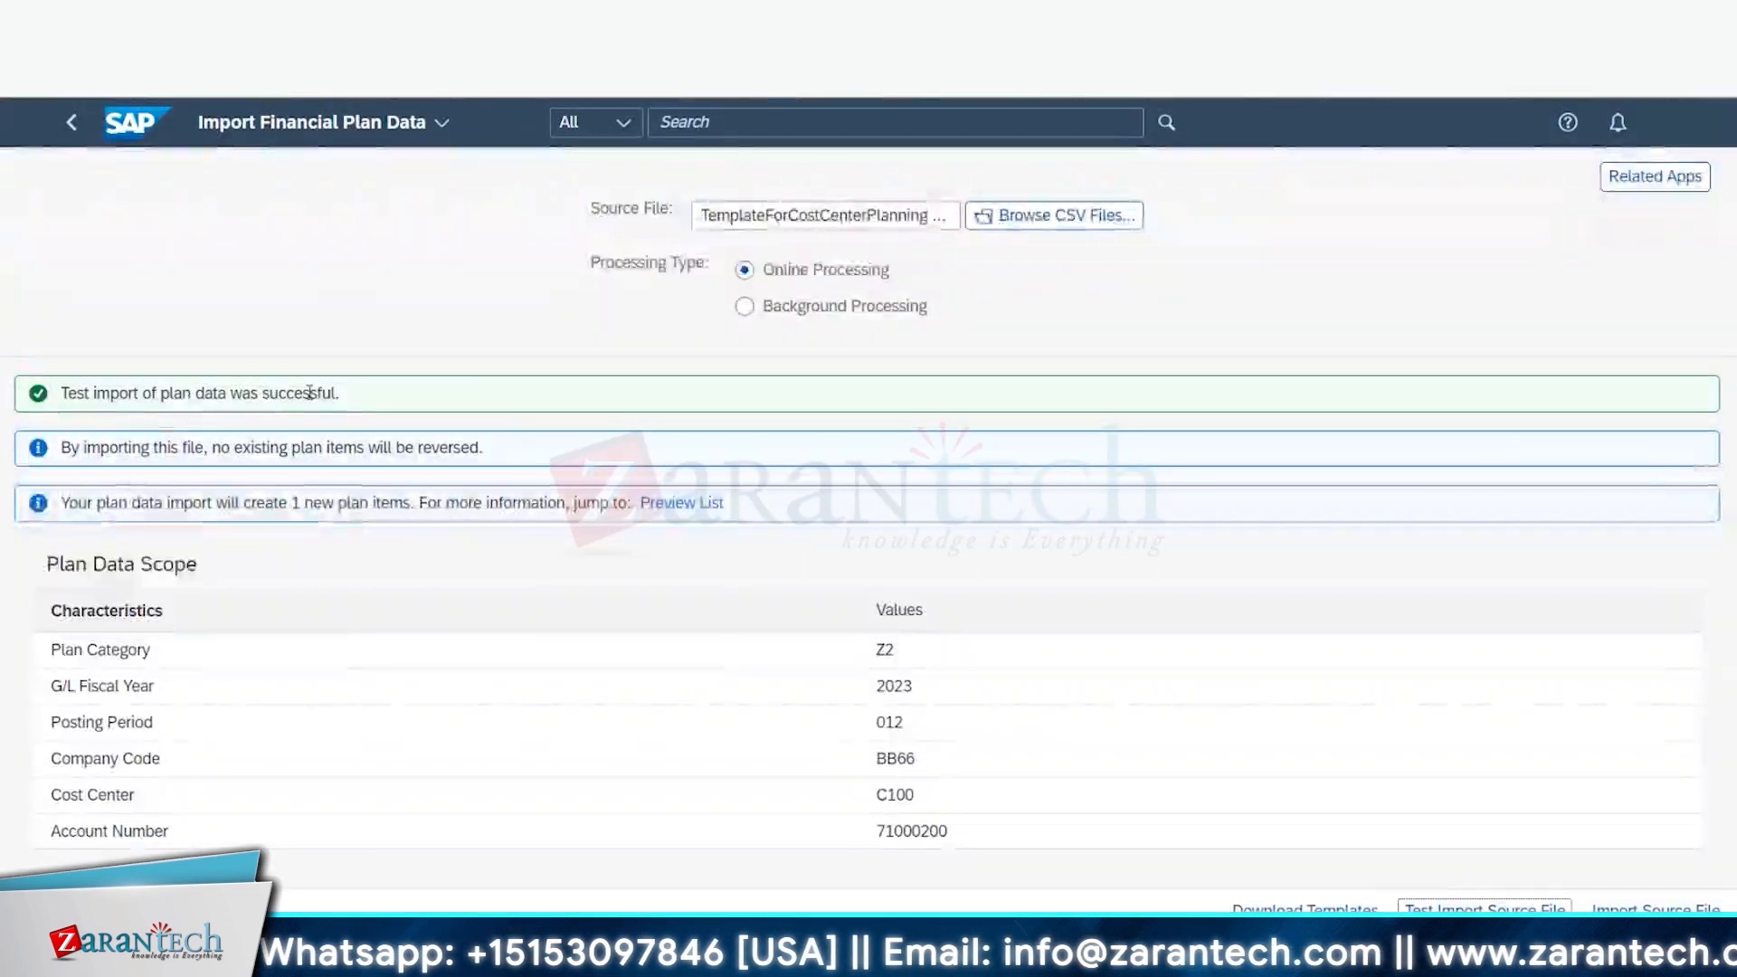
left_click_drag(150, 394, 110, 395)
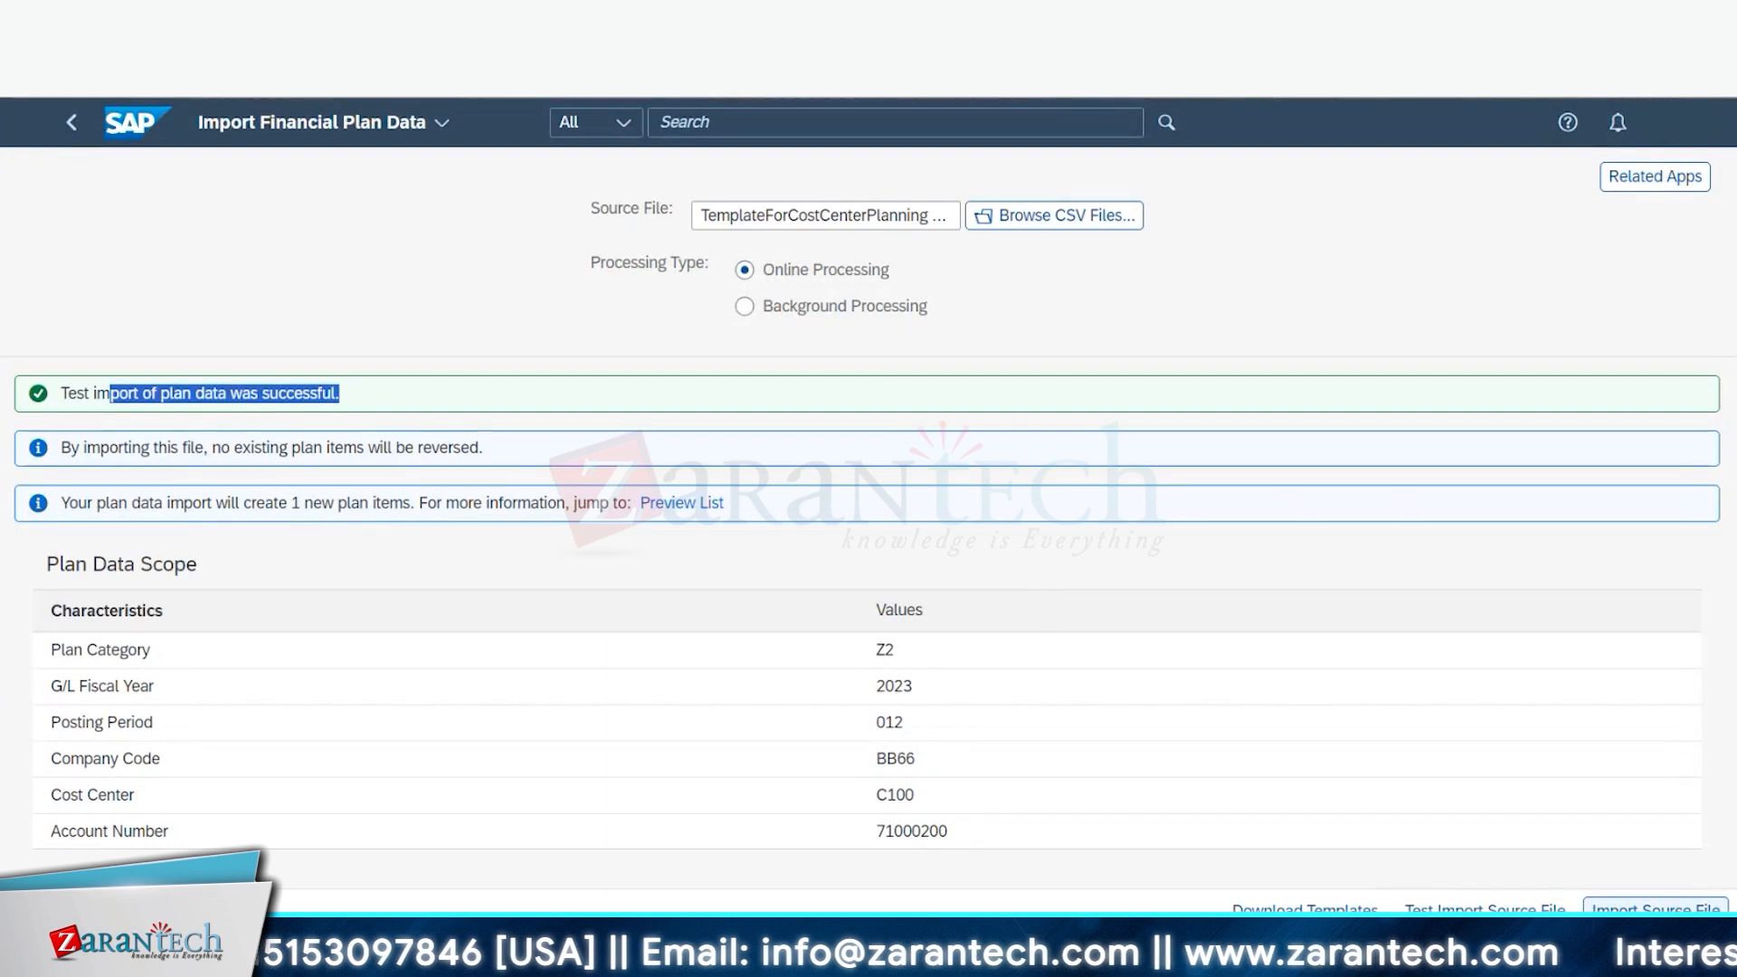
left_click(1656, 908)
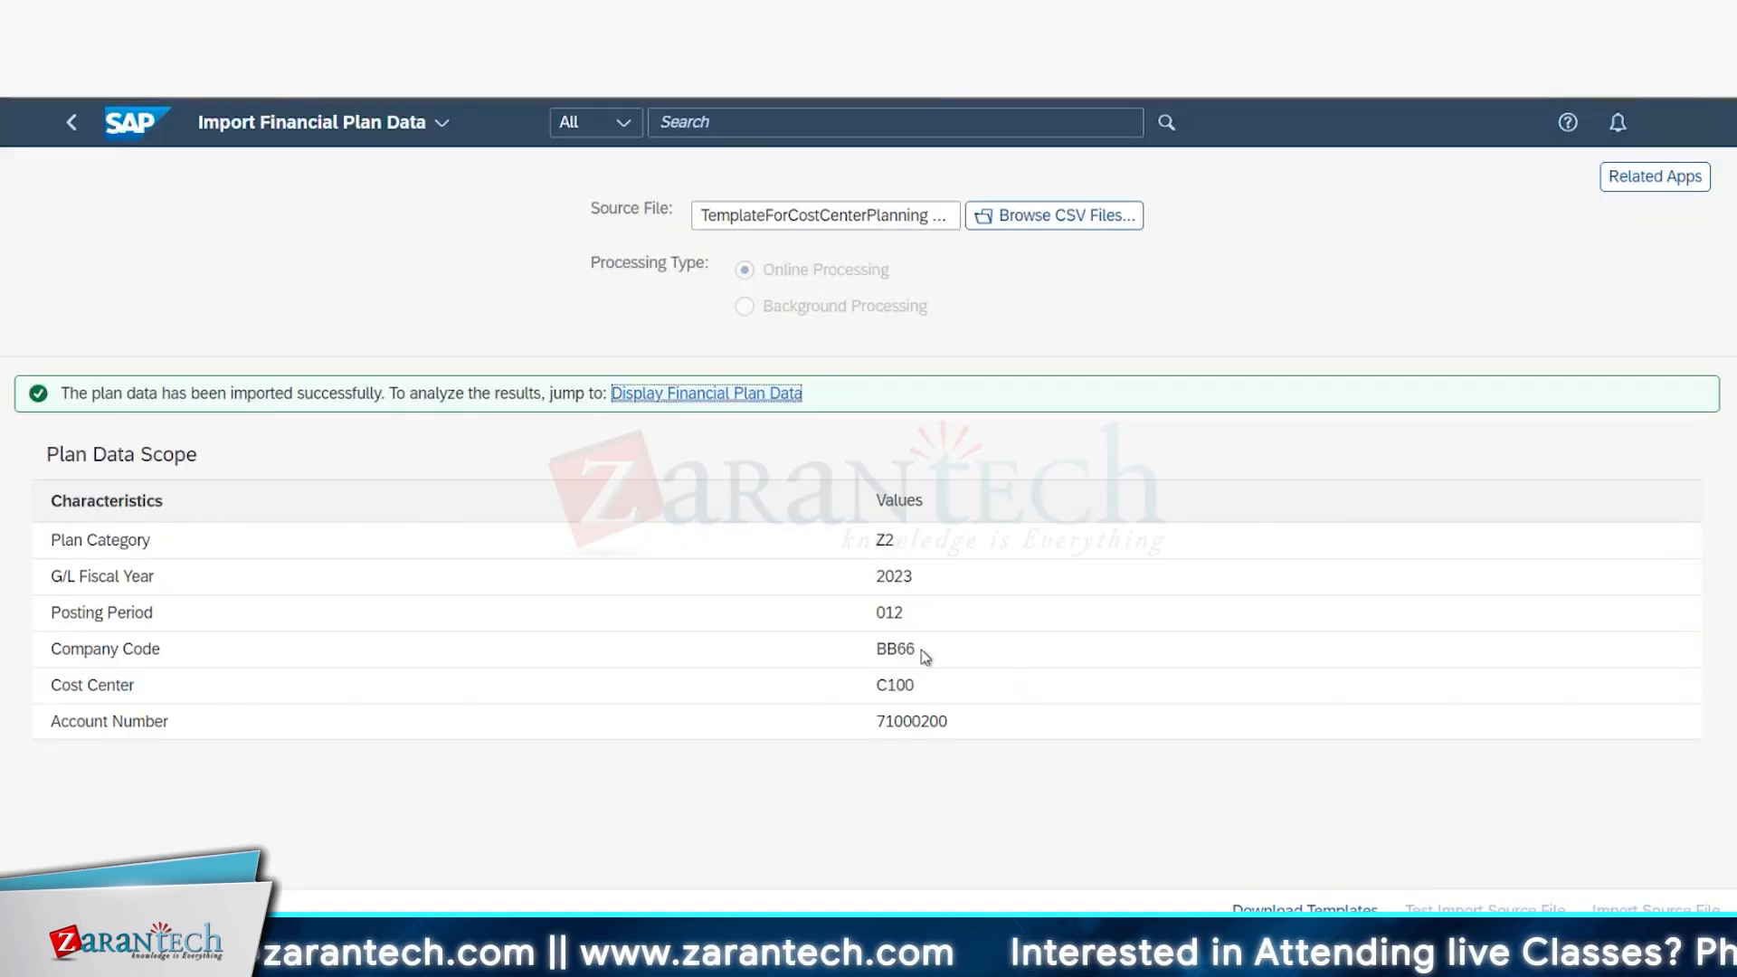
Step: Check the company code and account in the imported plan data scope, and open transaction SE16N in a new SAP GUI session
left_click_drag(921, 650, 874, 648)
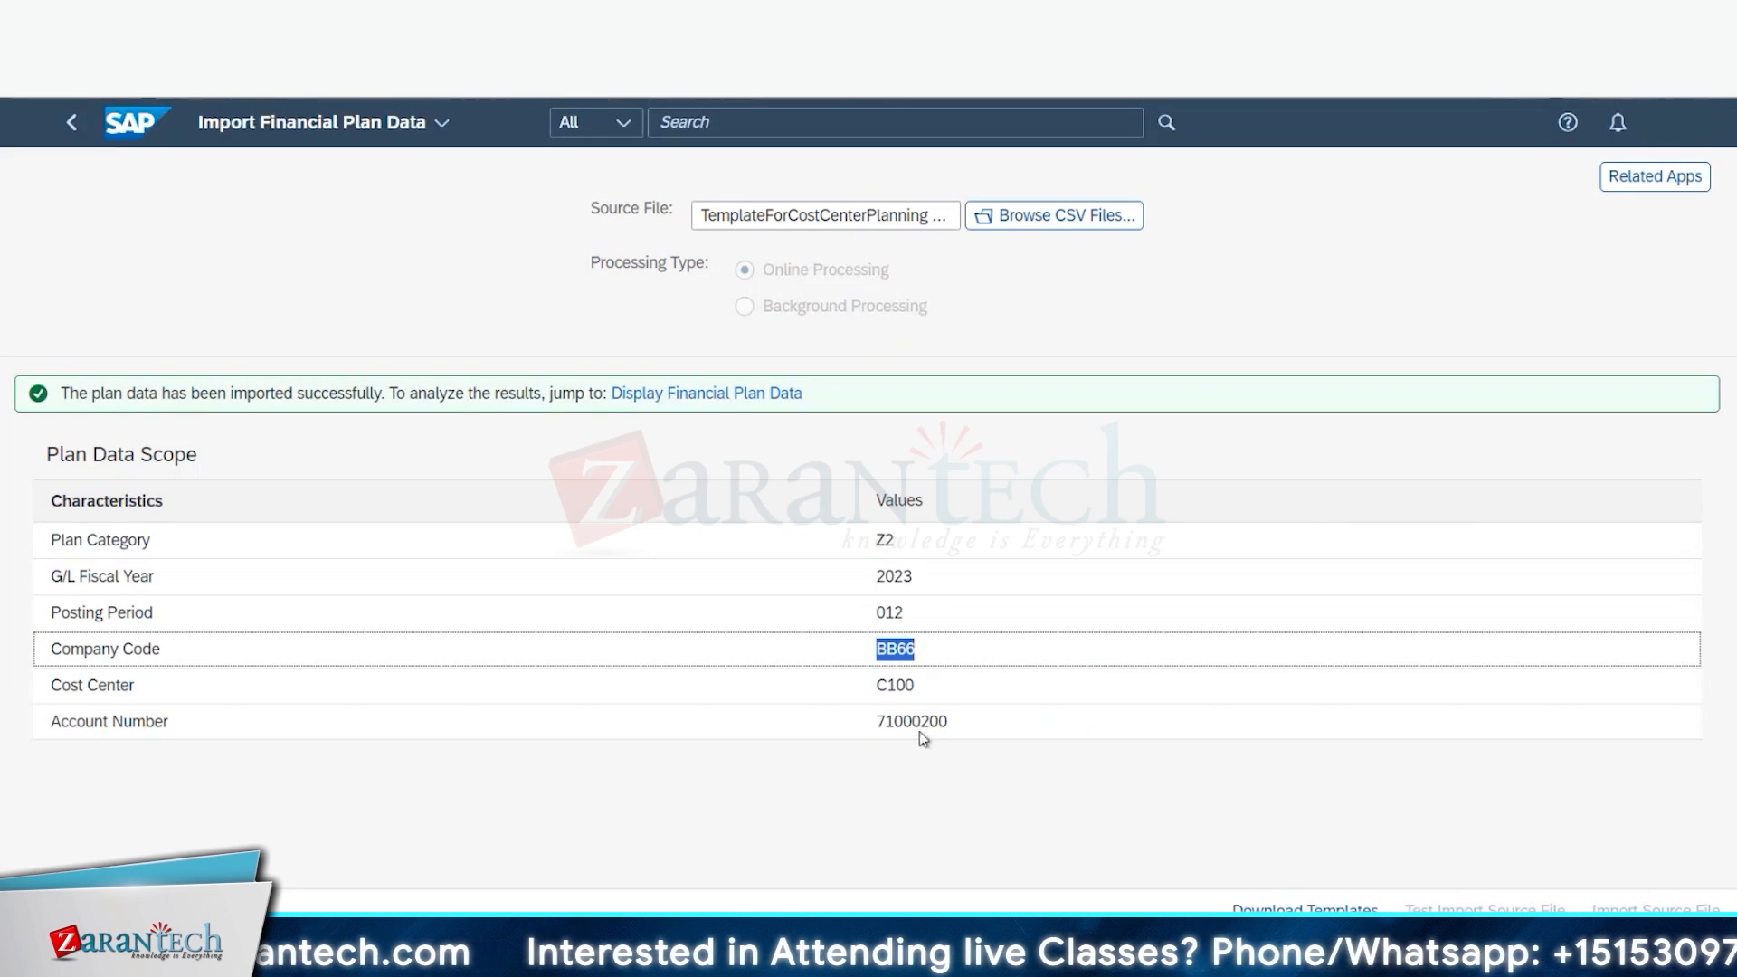
left_click_drag(885, 721, 950, 722)
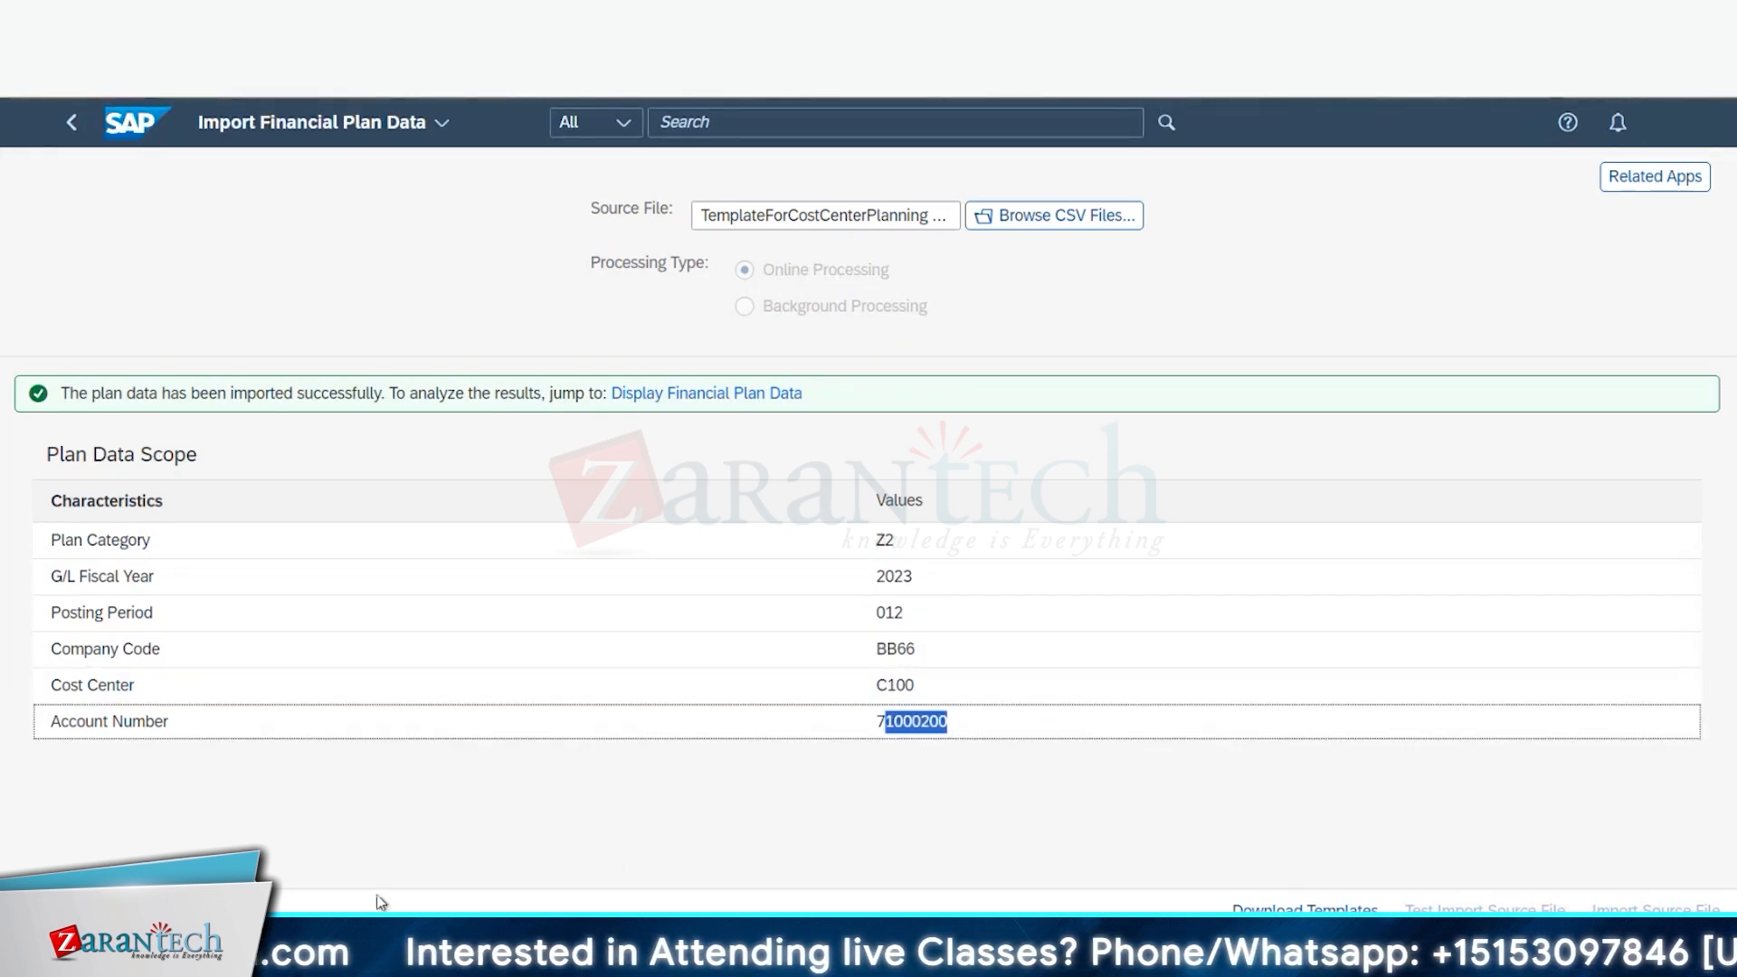
left_click(316, 956)
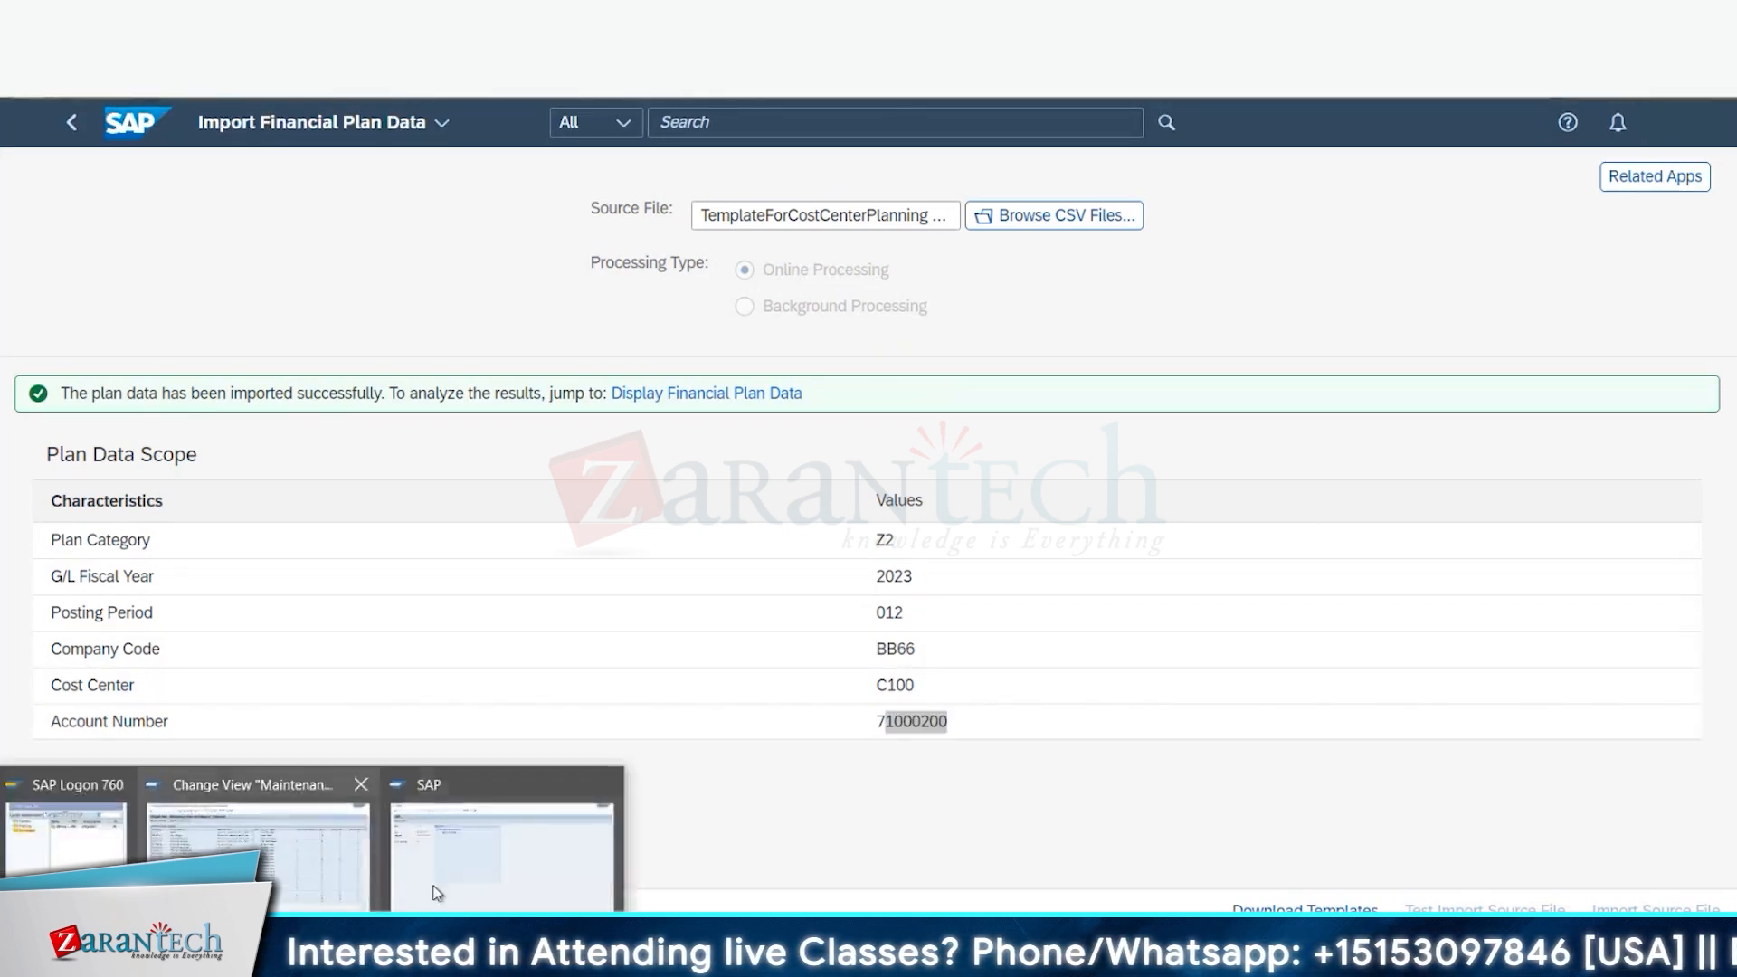
left_click(322, 860)
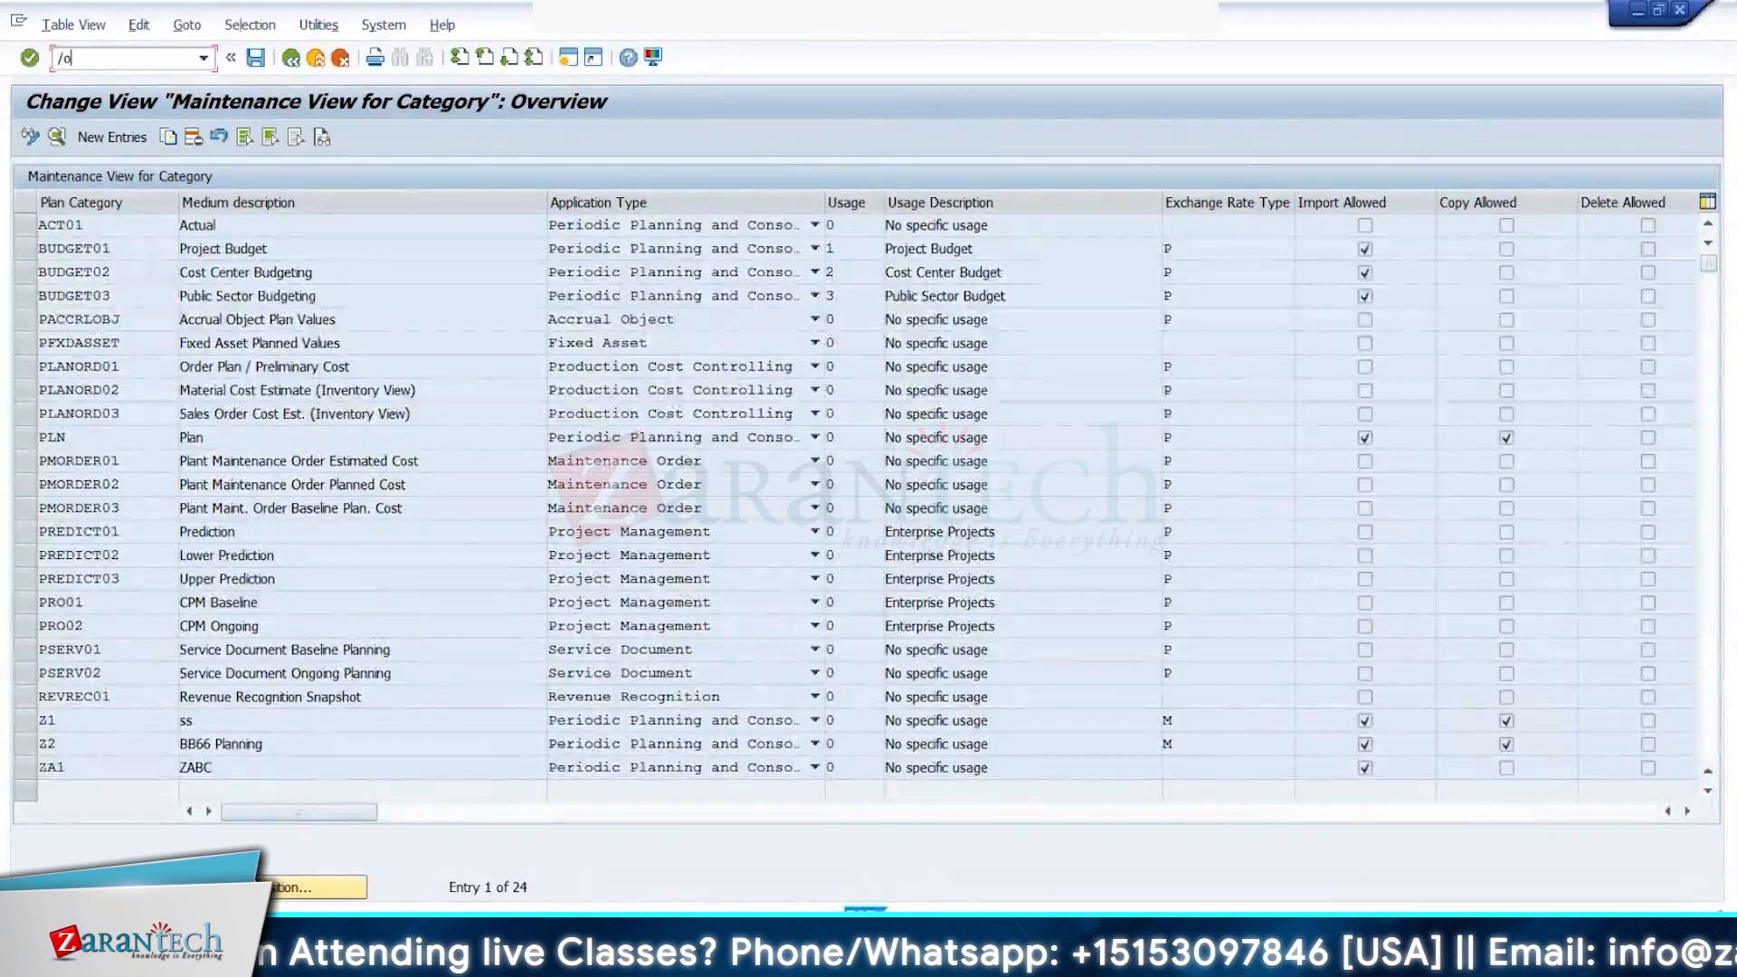
type("/ose16n")
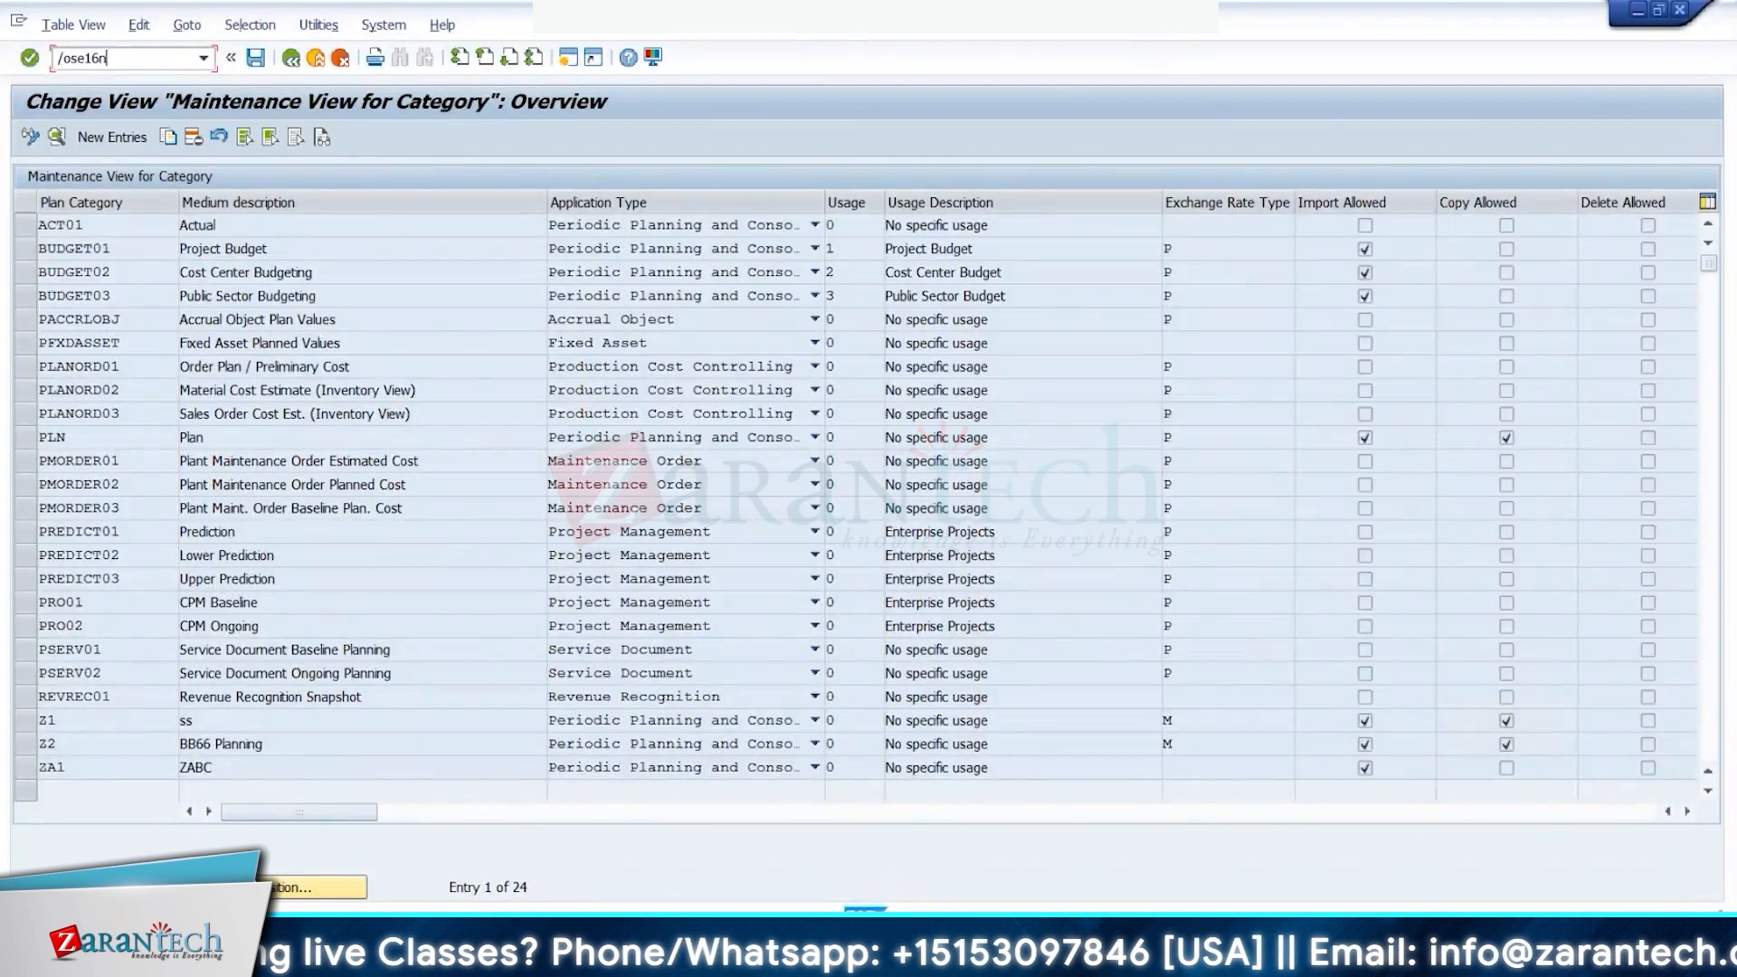
key("Return")
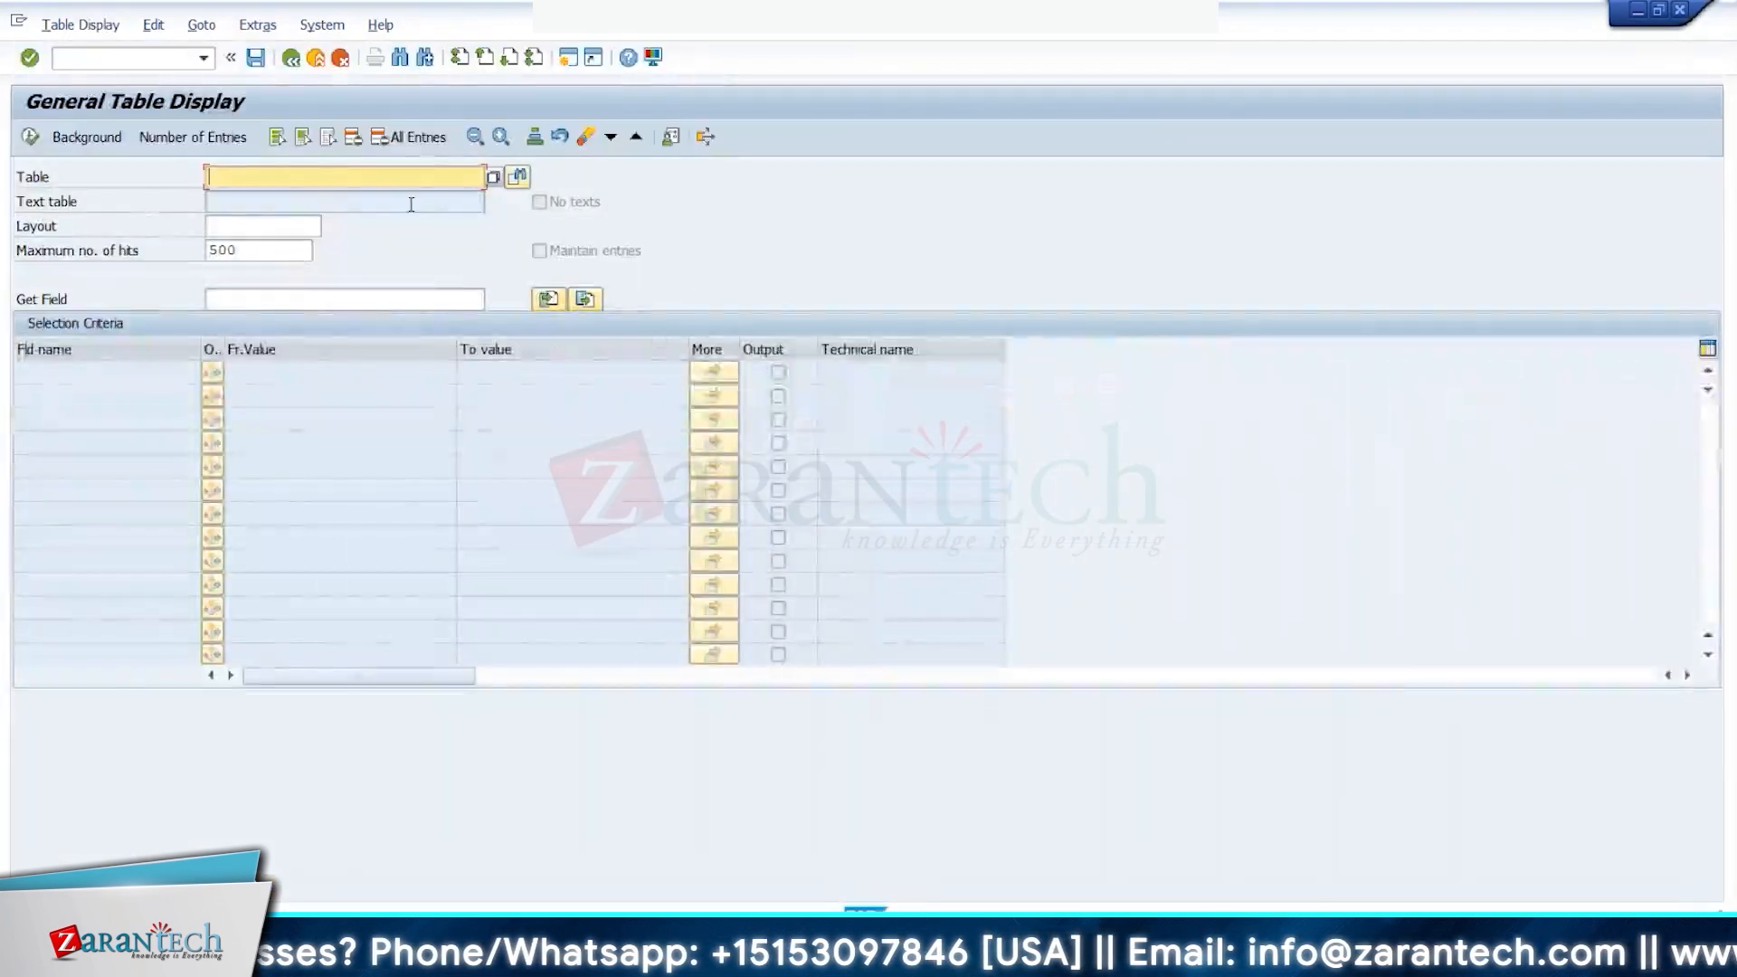
Step: Display the entries of table ACDOCP for plan category Z2
type("acd")
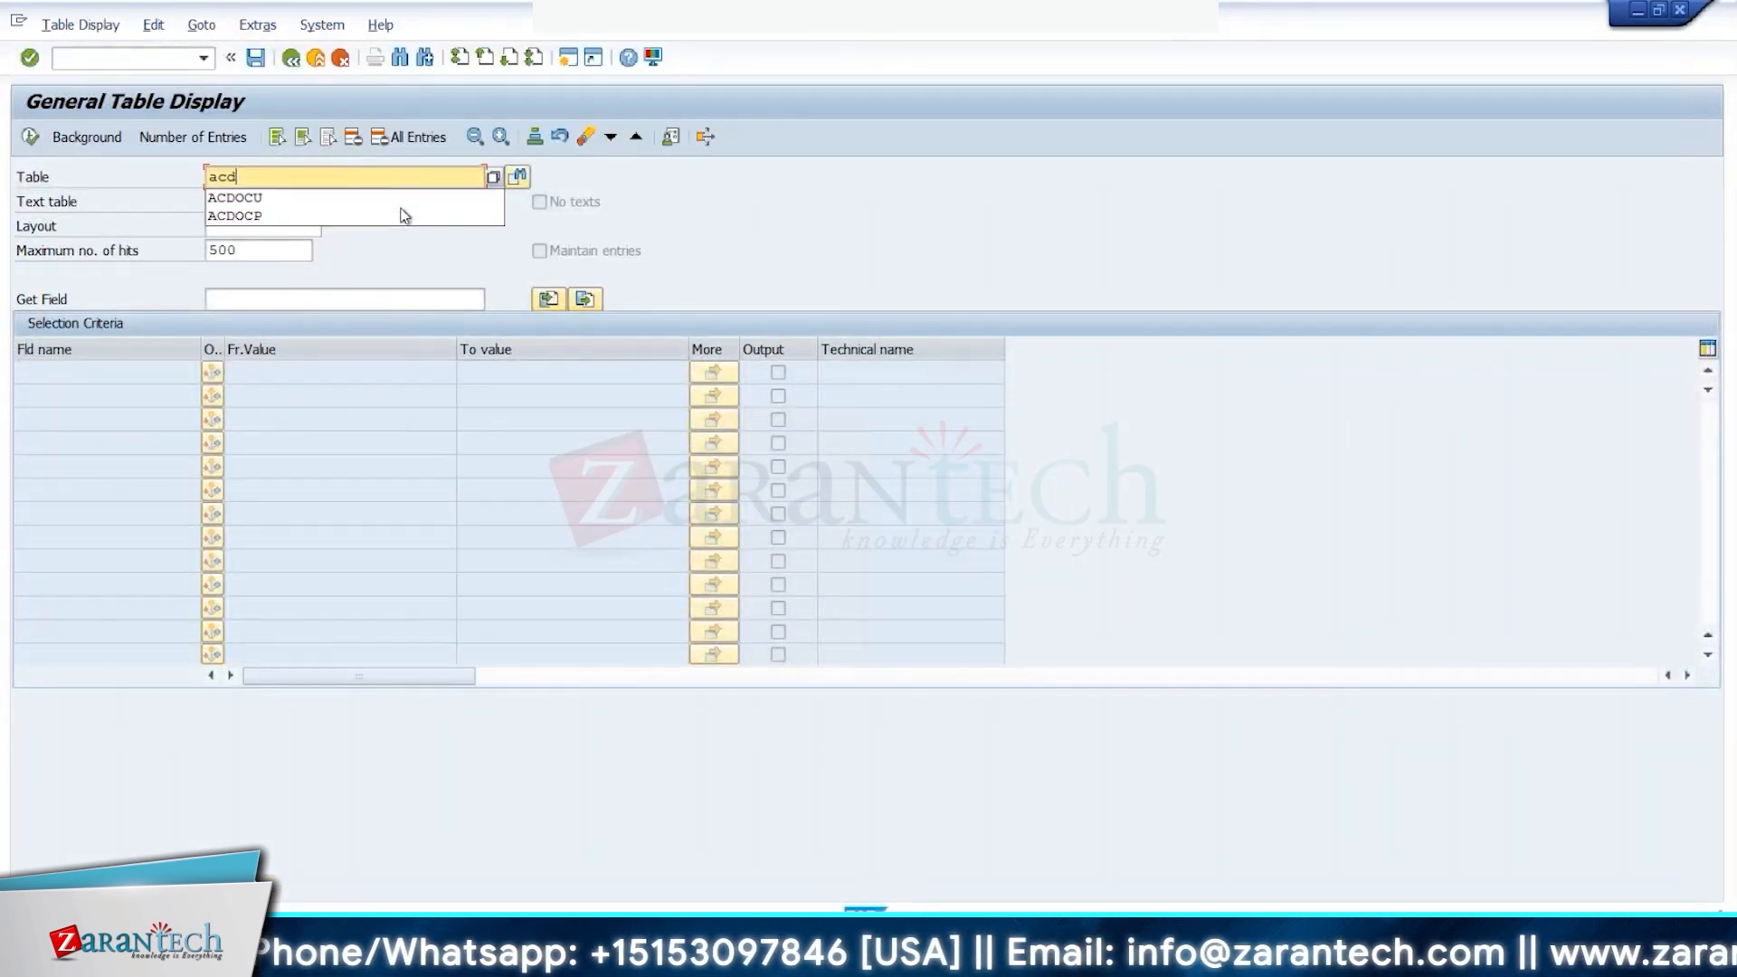
type("oc")
left_click(403, 215)
key("Return")
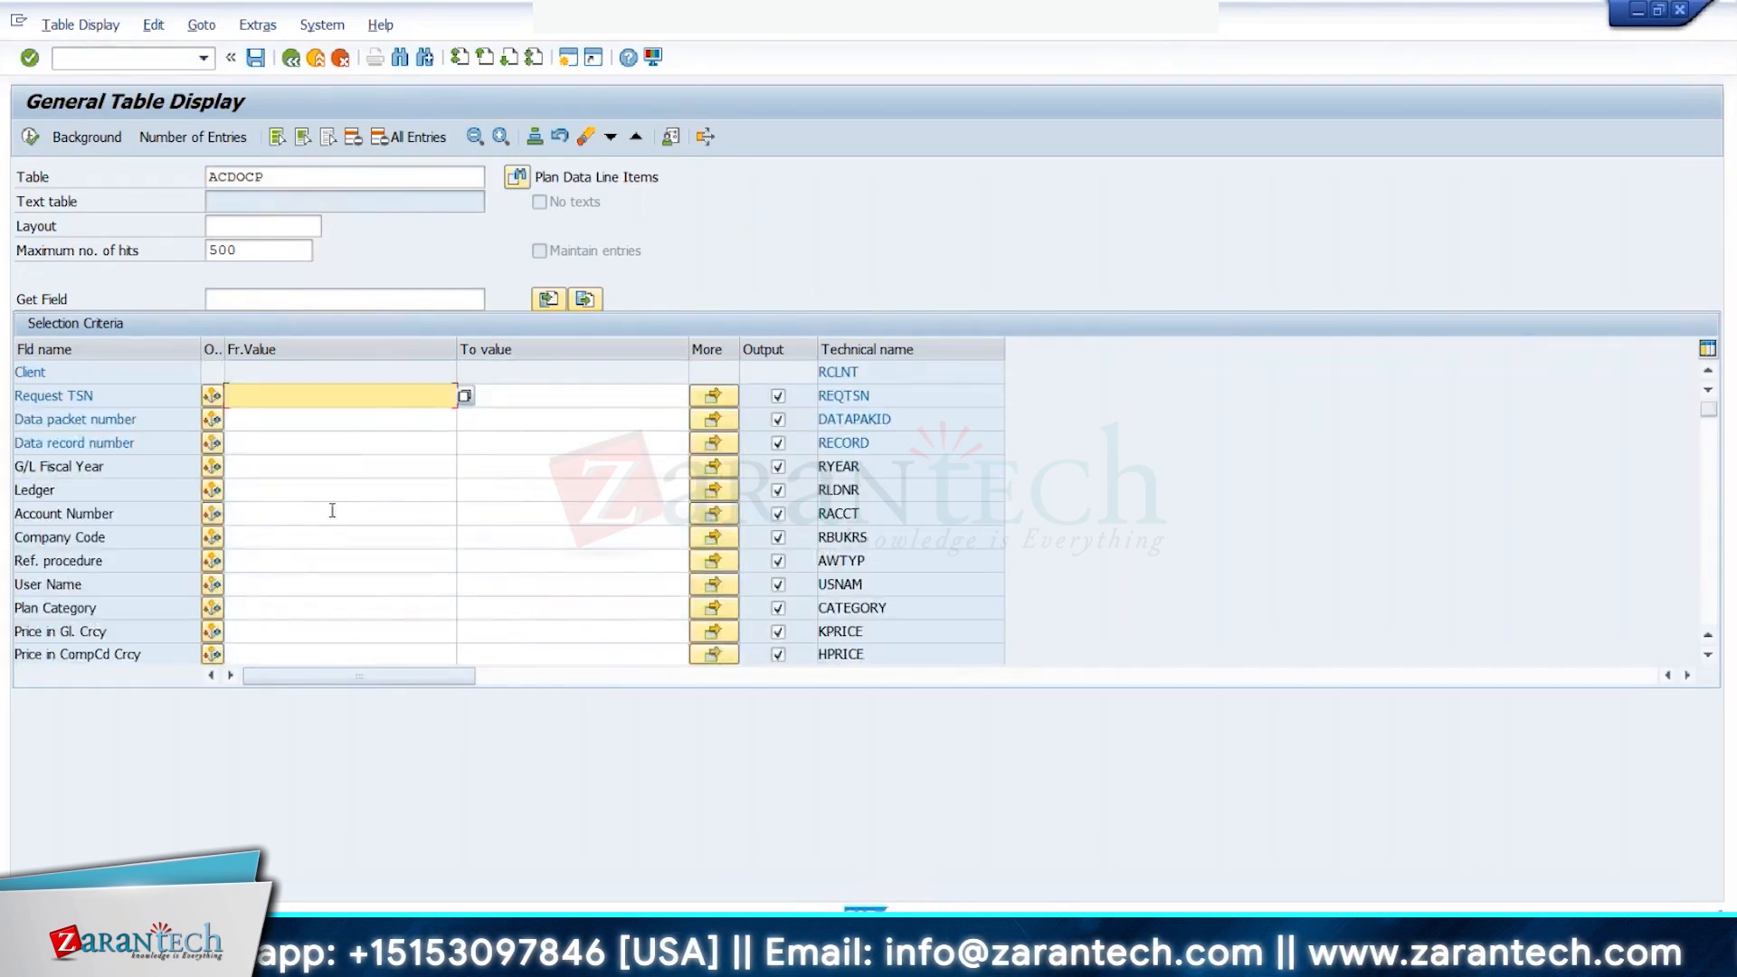
left_click(291, 609)
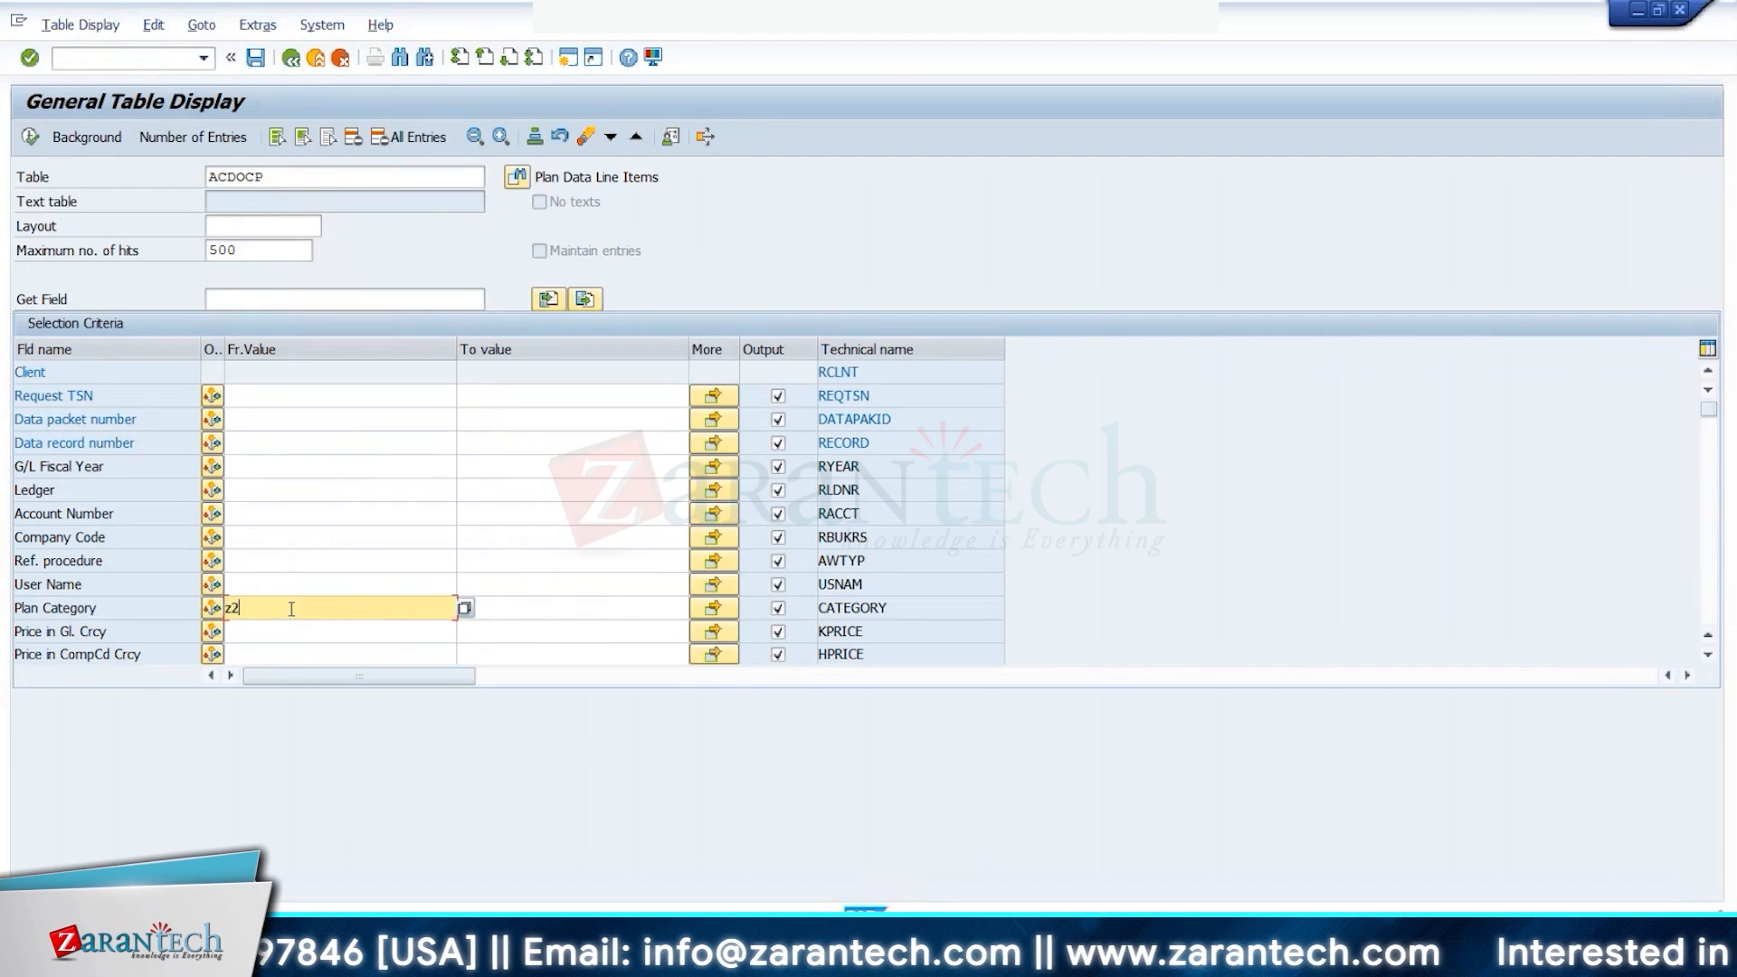
left_click(31, 140)
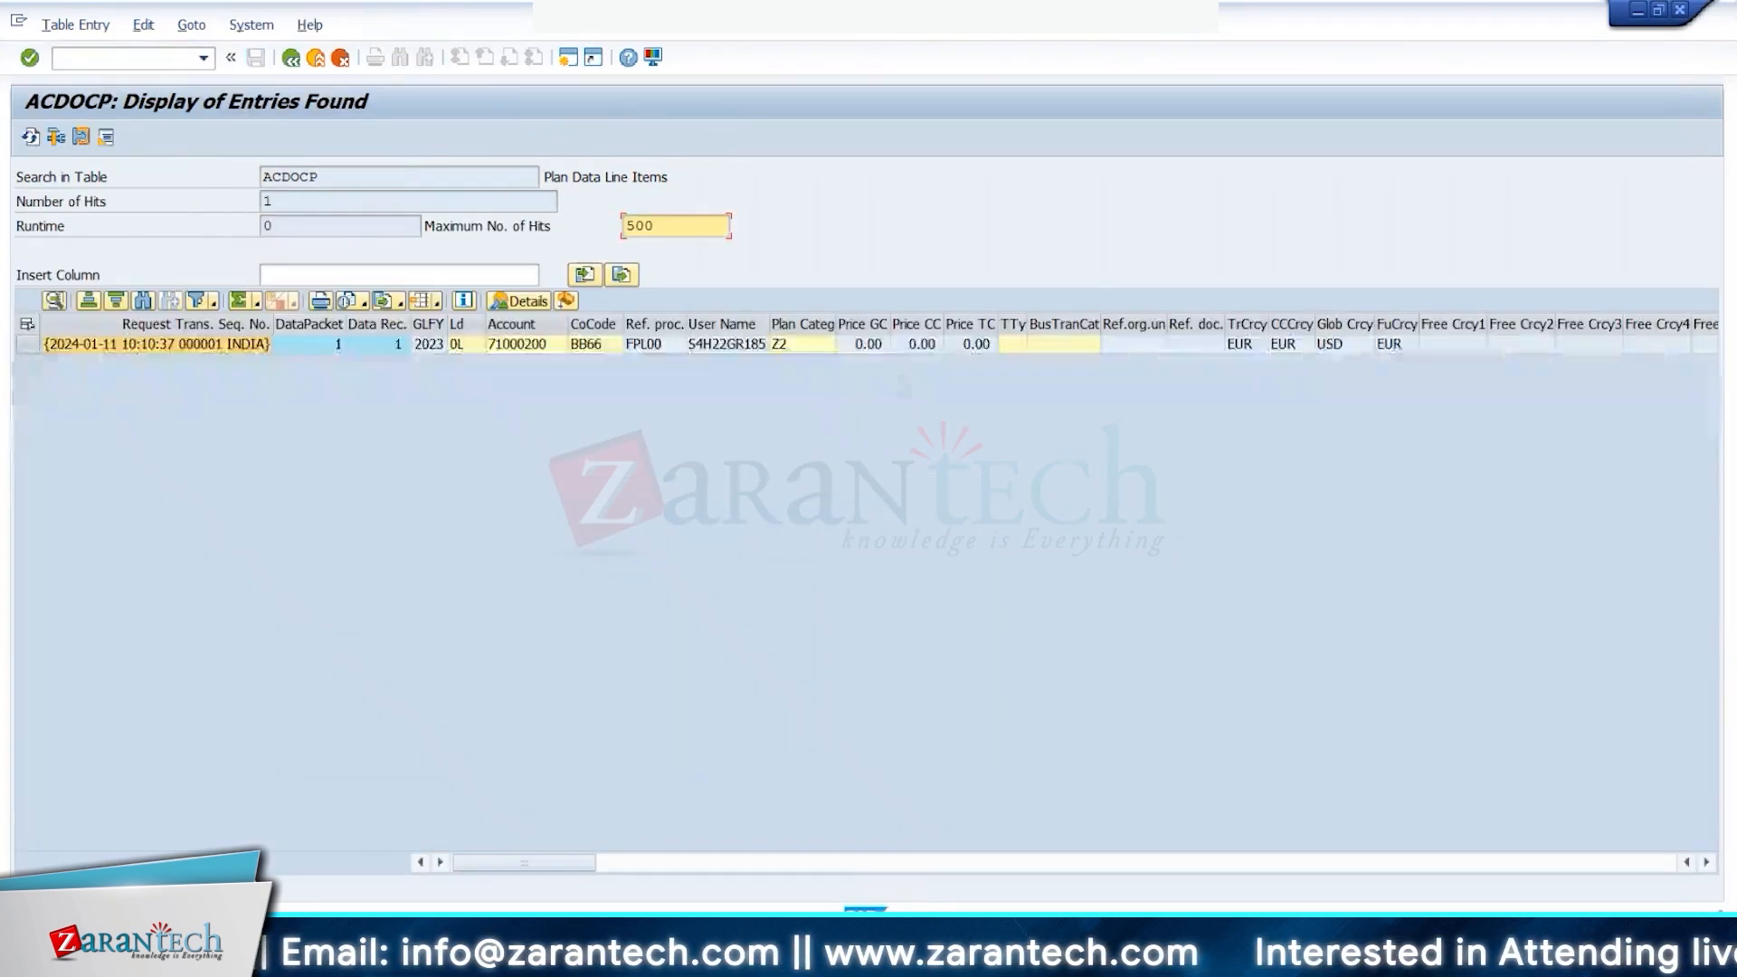
Step: Examine the plan line item's amounts in transaction, company code and global currency
left_click(729, 862)
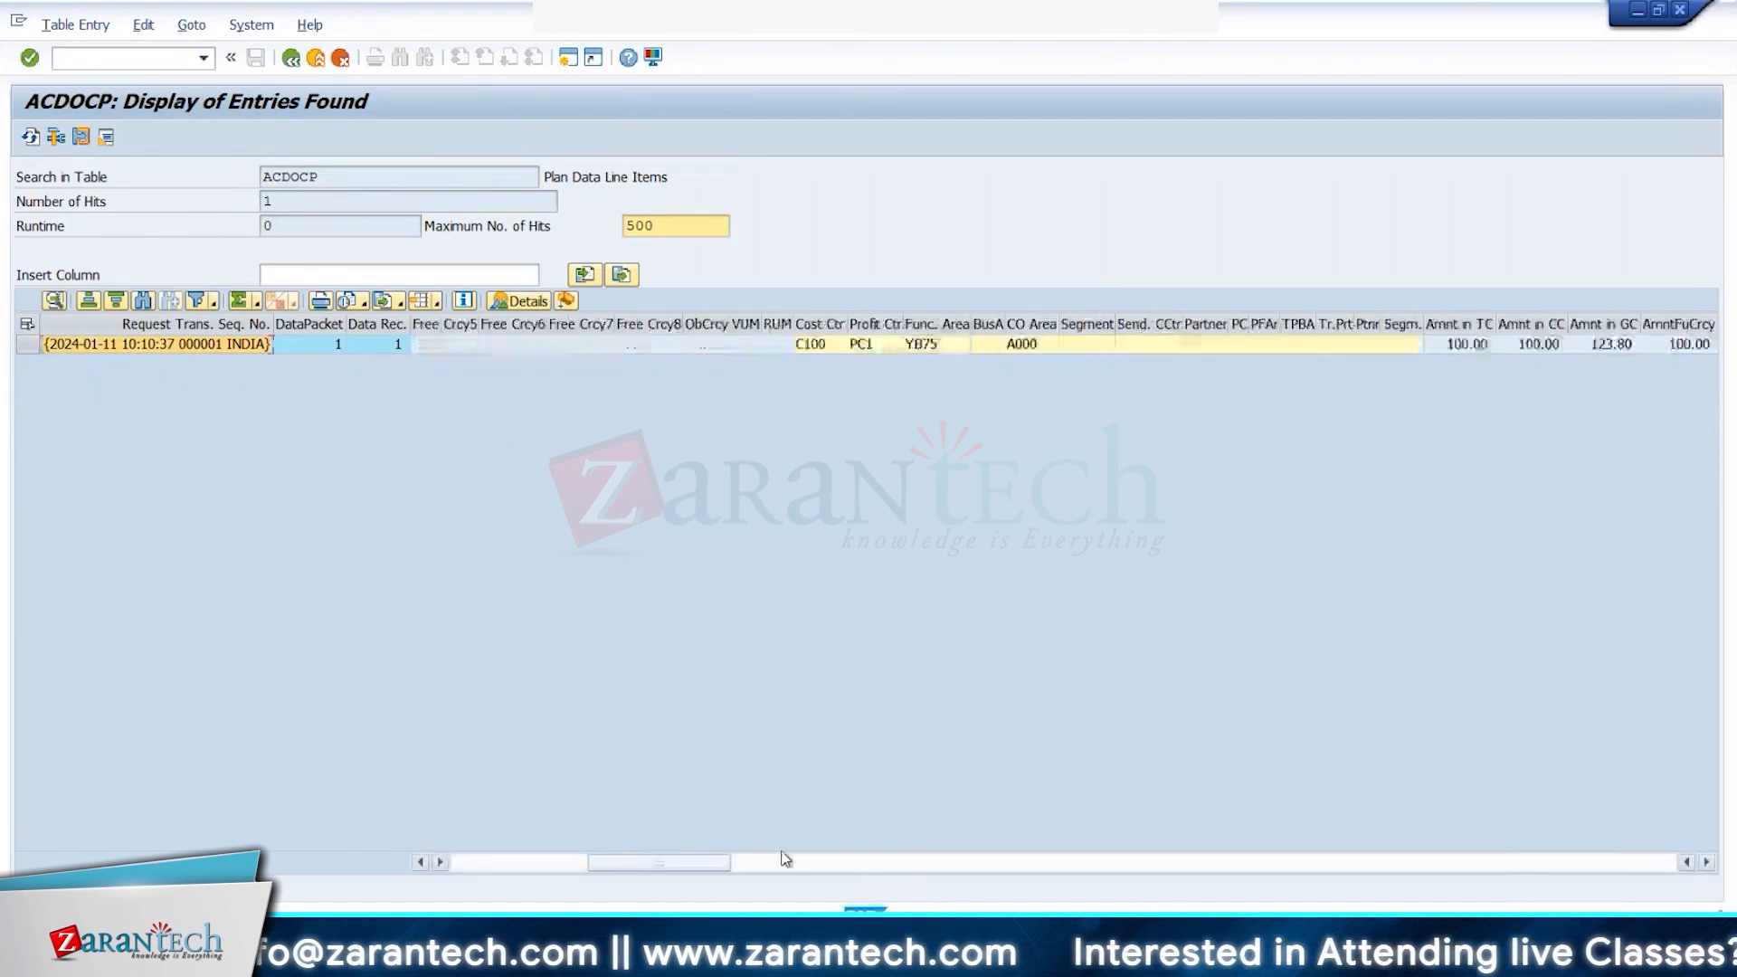
left_click(1477, 349)
left_click(1518, 349)
left_click(1616, 346)
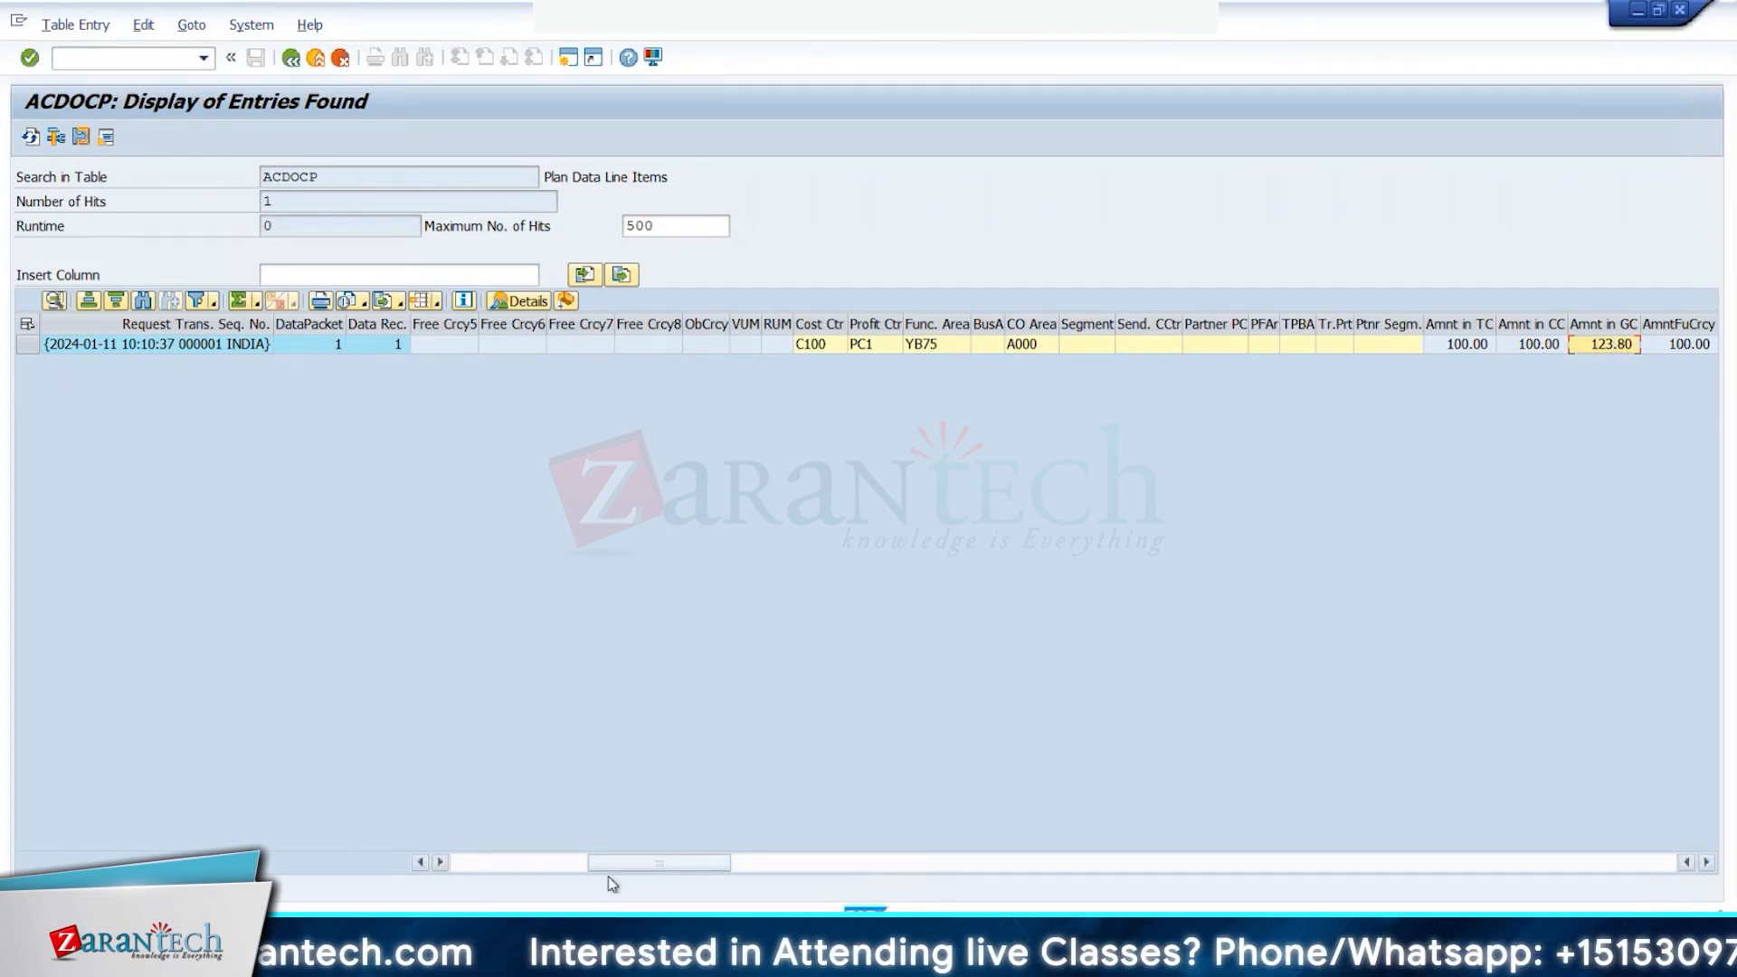
left_click_drag(633, 865, 505, 862)
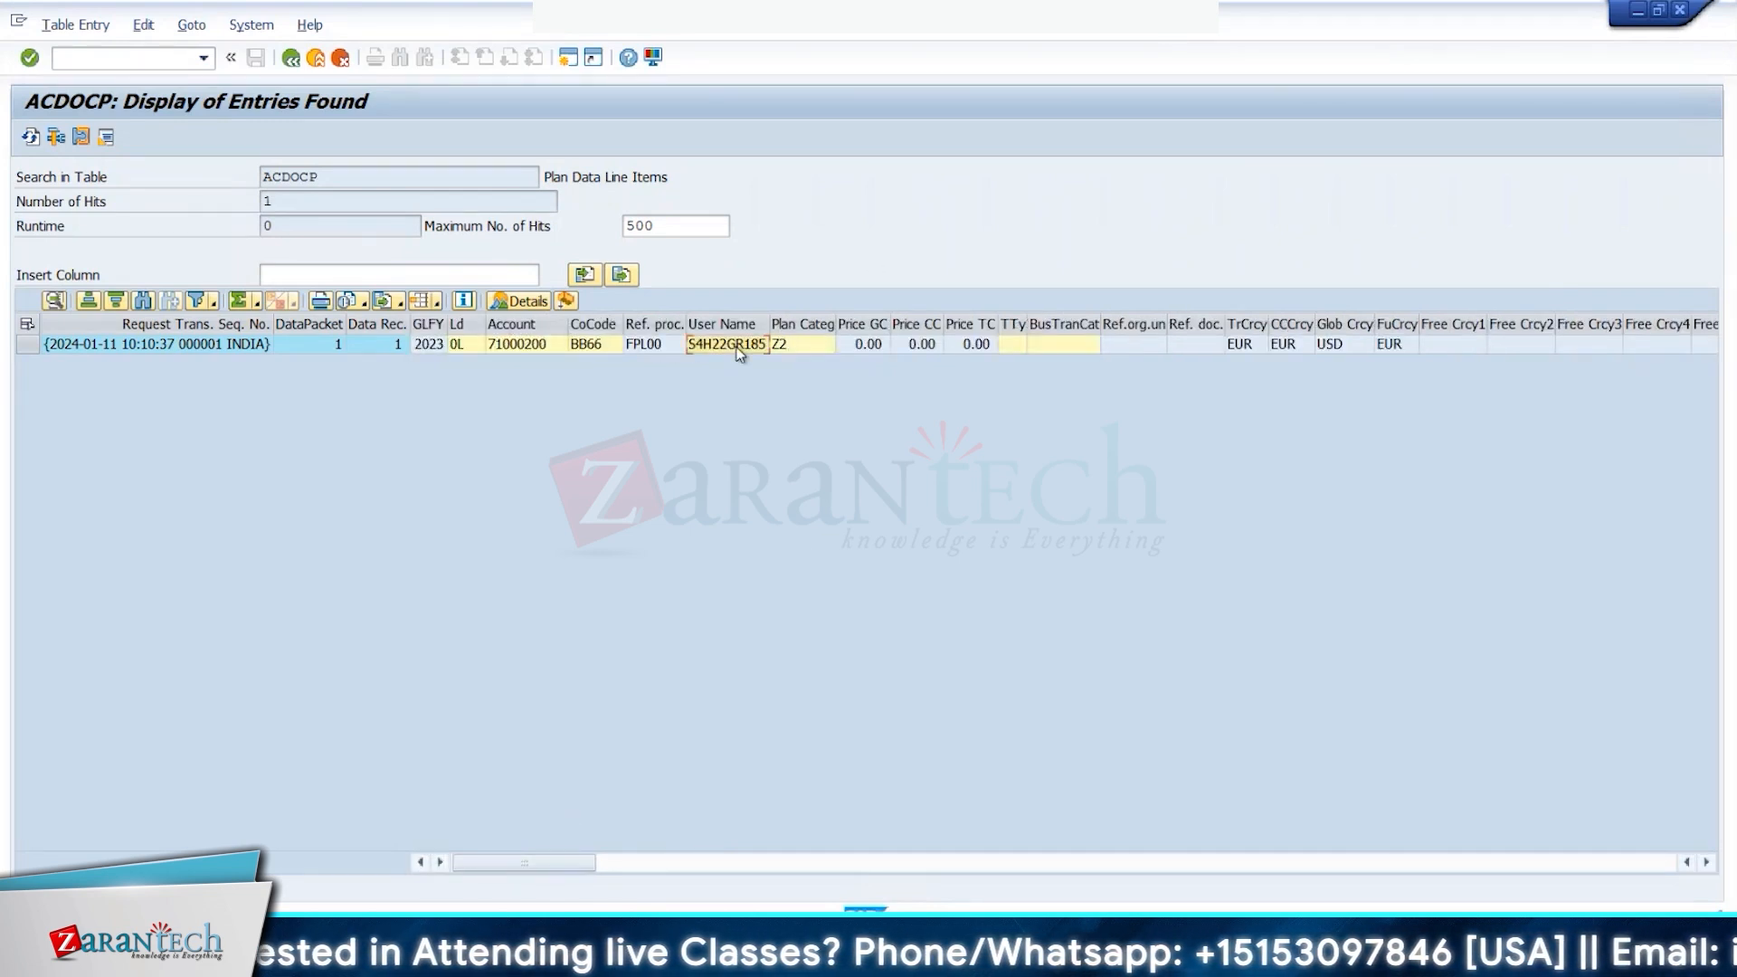
Step: Open the detailed display of the Z2 plan line item and examine its field values, from cost center to currency amounts
double_click(793, 346)
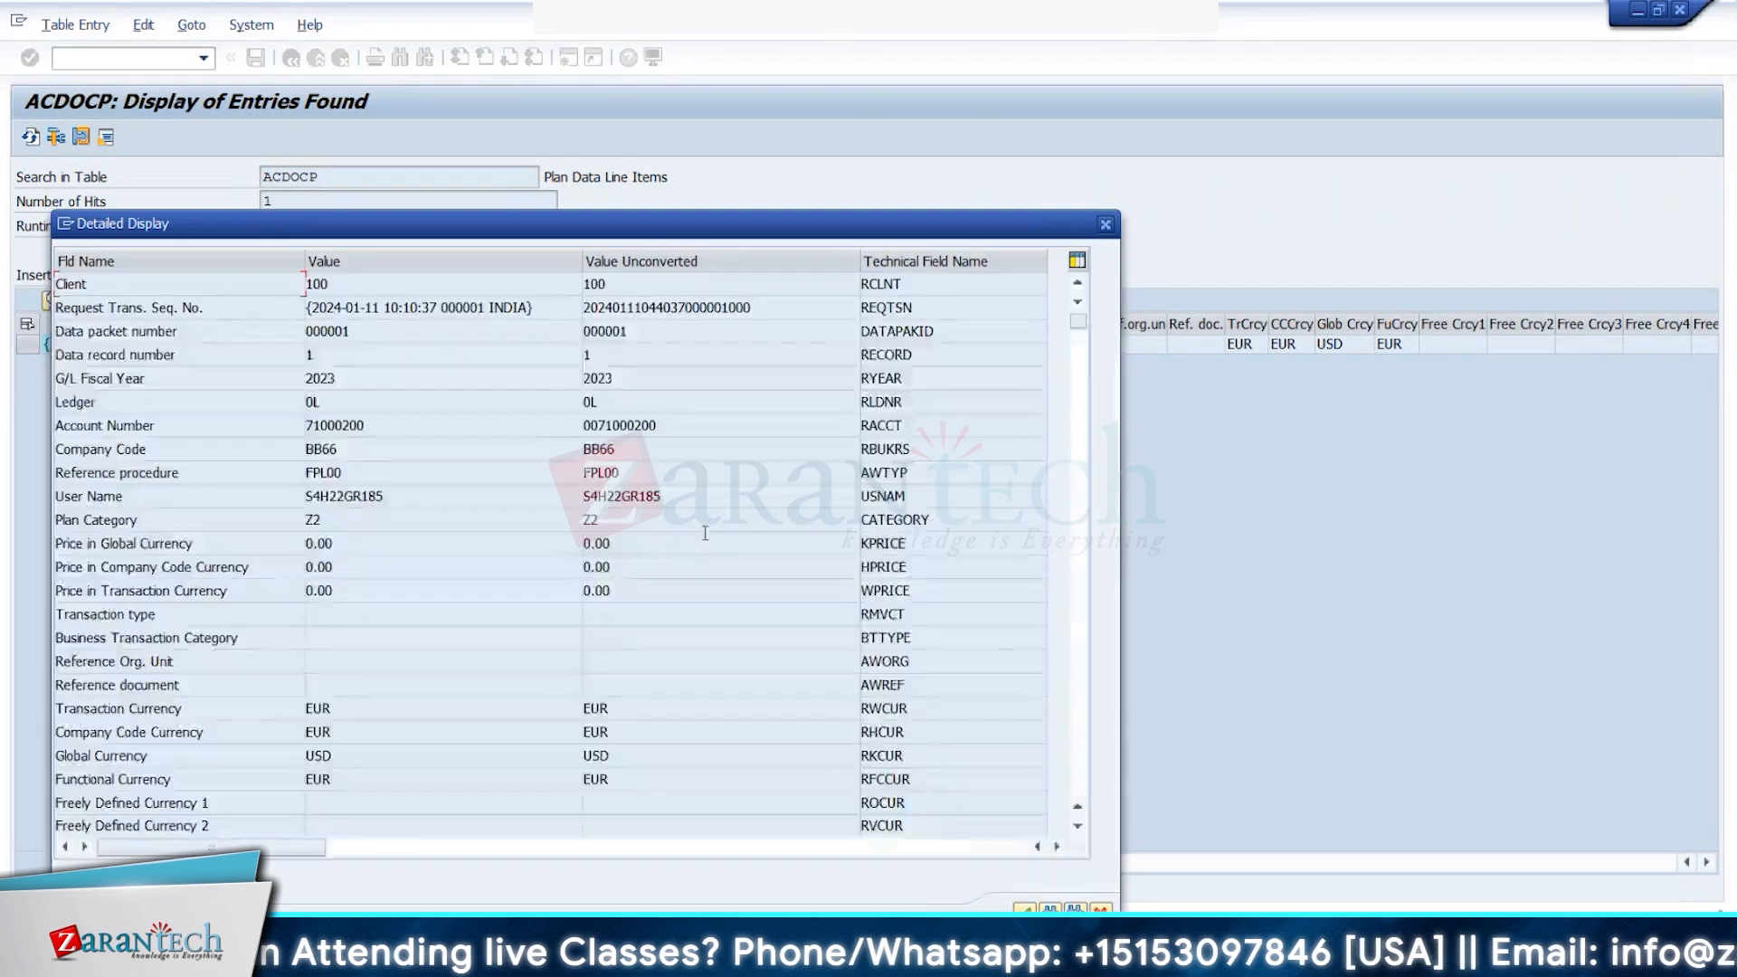
scroll(445, 537, "down", 5)
scroll(445, 538, "down", 6)
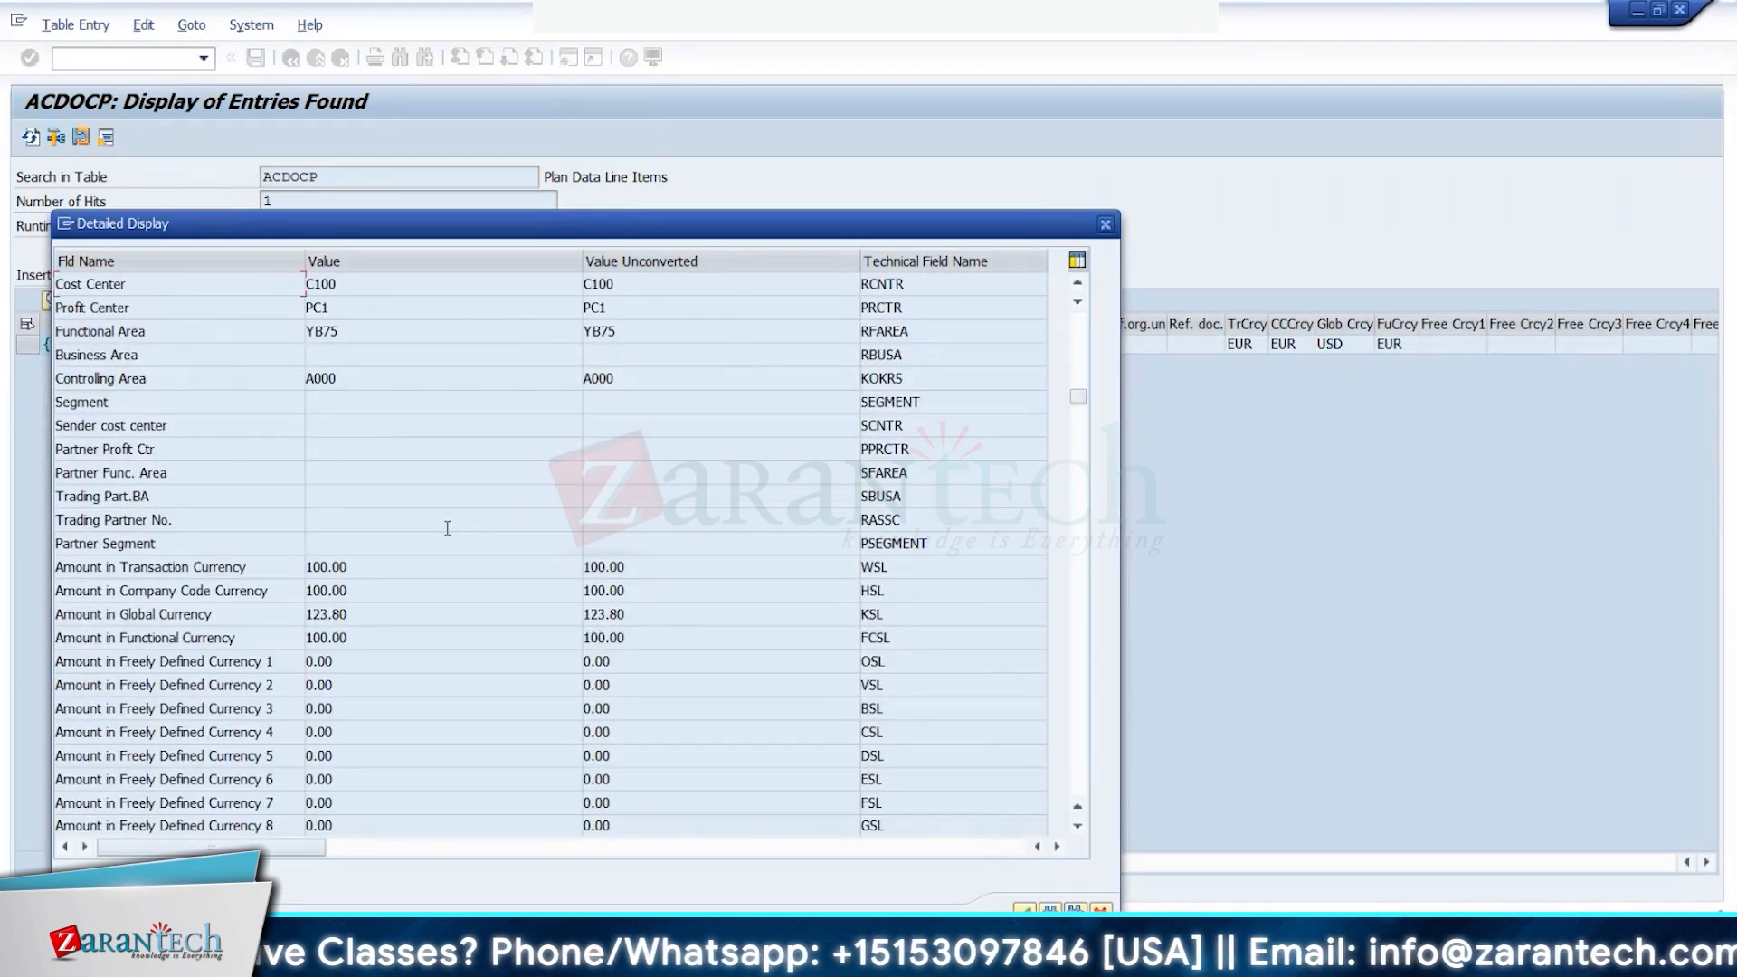
scroll(450, 535, "down", 1)
scroll(450, 535, "down", 10)
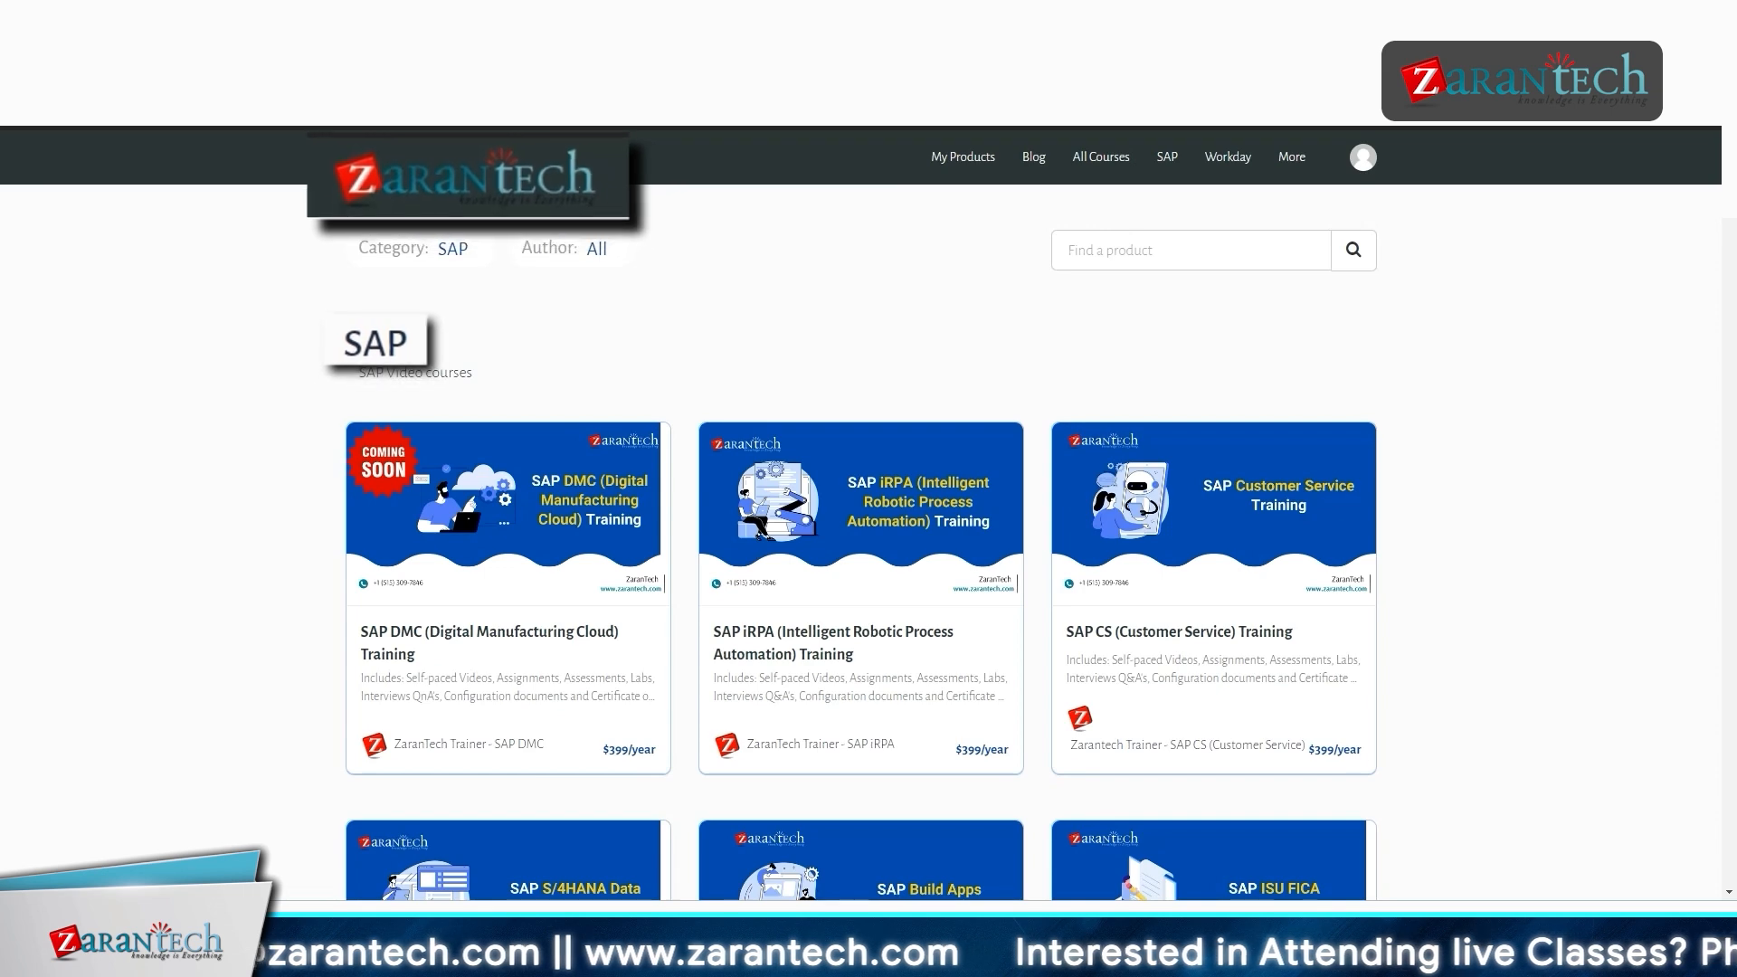
scroll(862, 512, "down", 1)
scroll(861, 512, "down", 4)
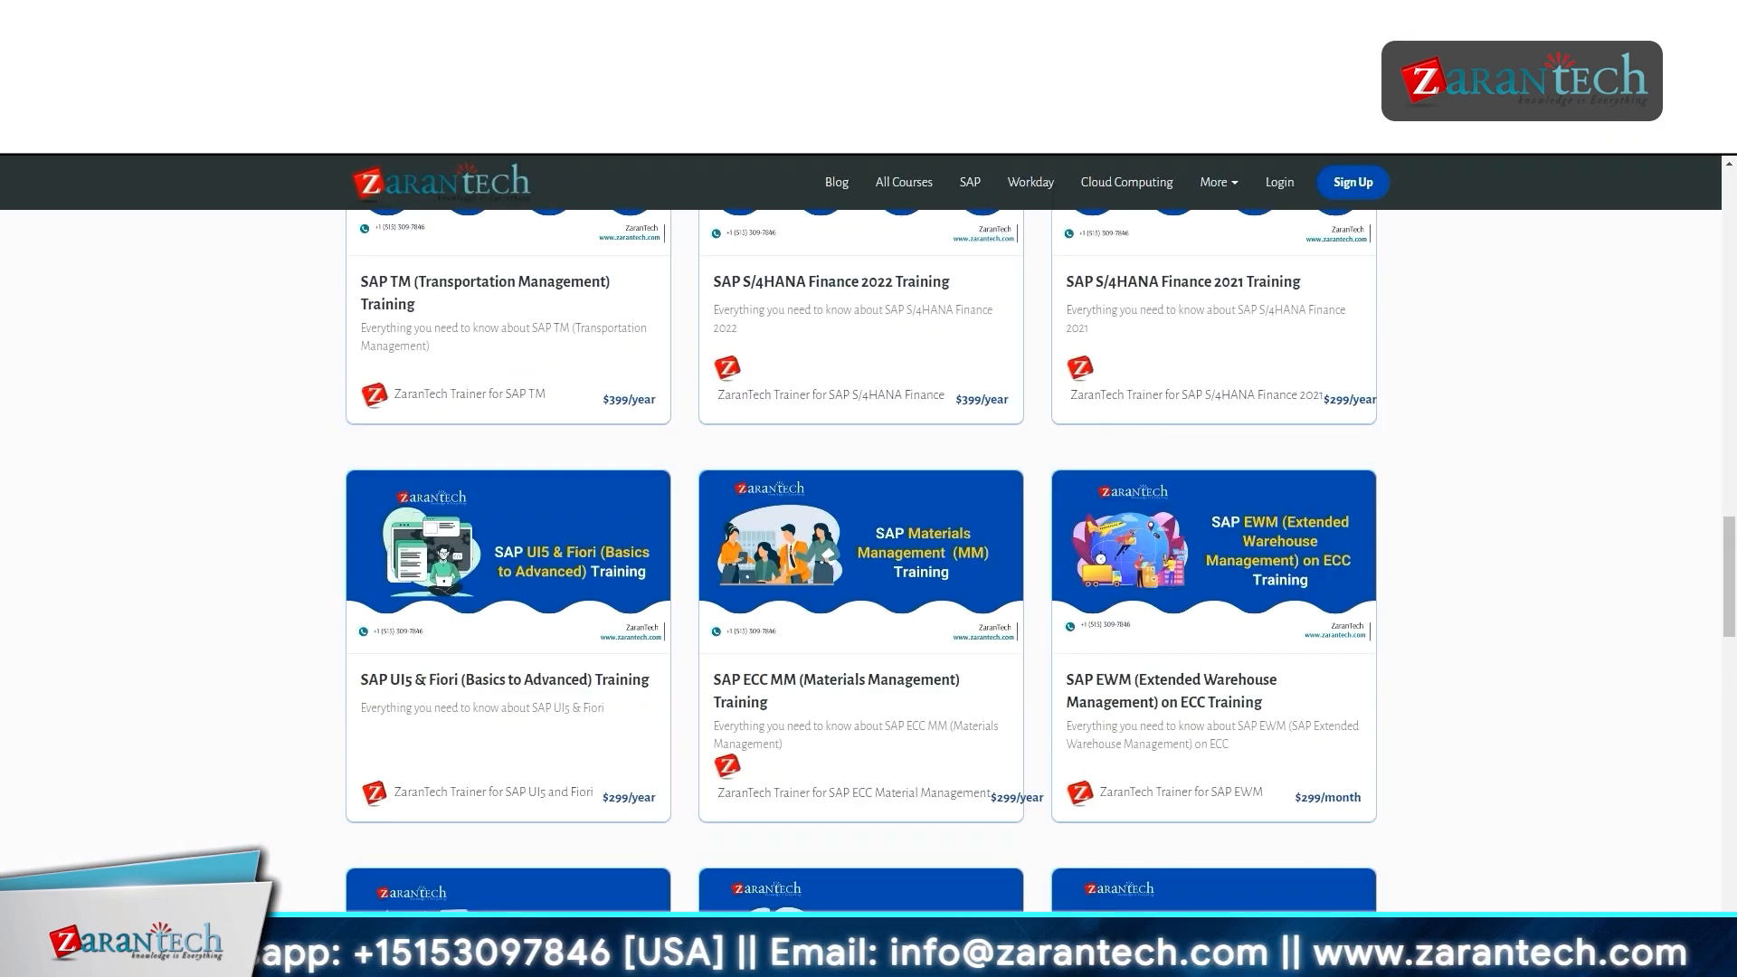
scroll(1041, 538, "down", 5)
scroll(1041, 539, "down", 5)
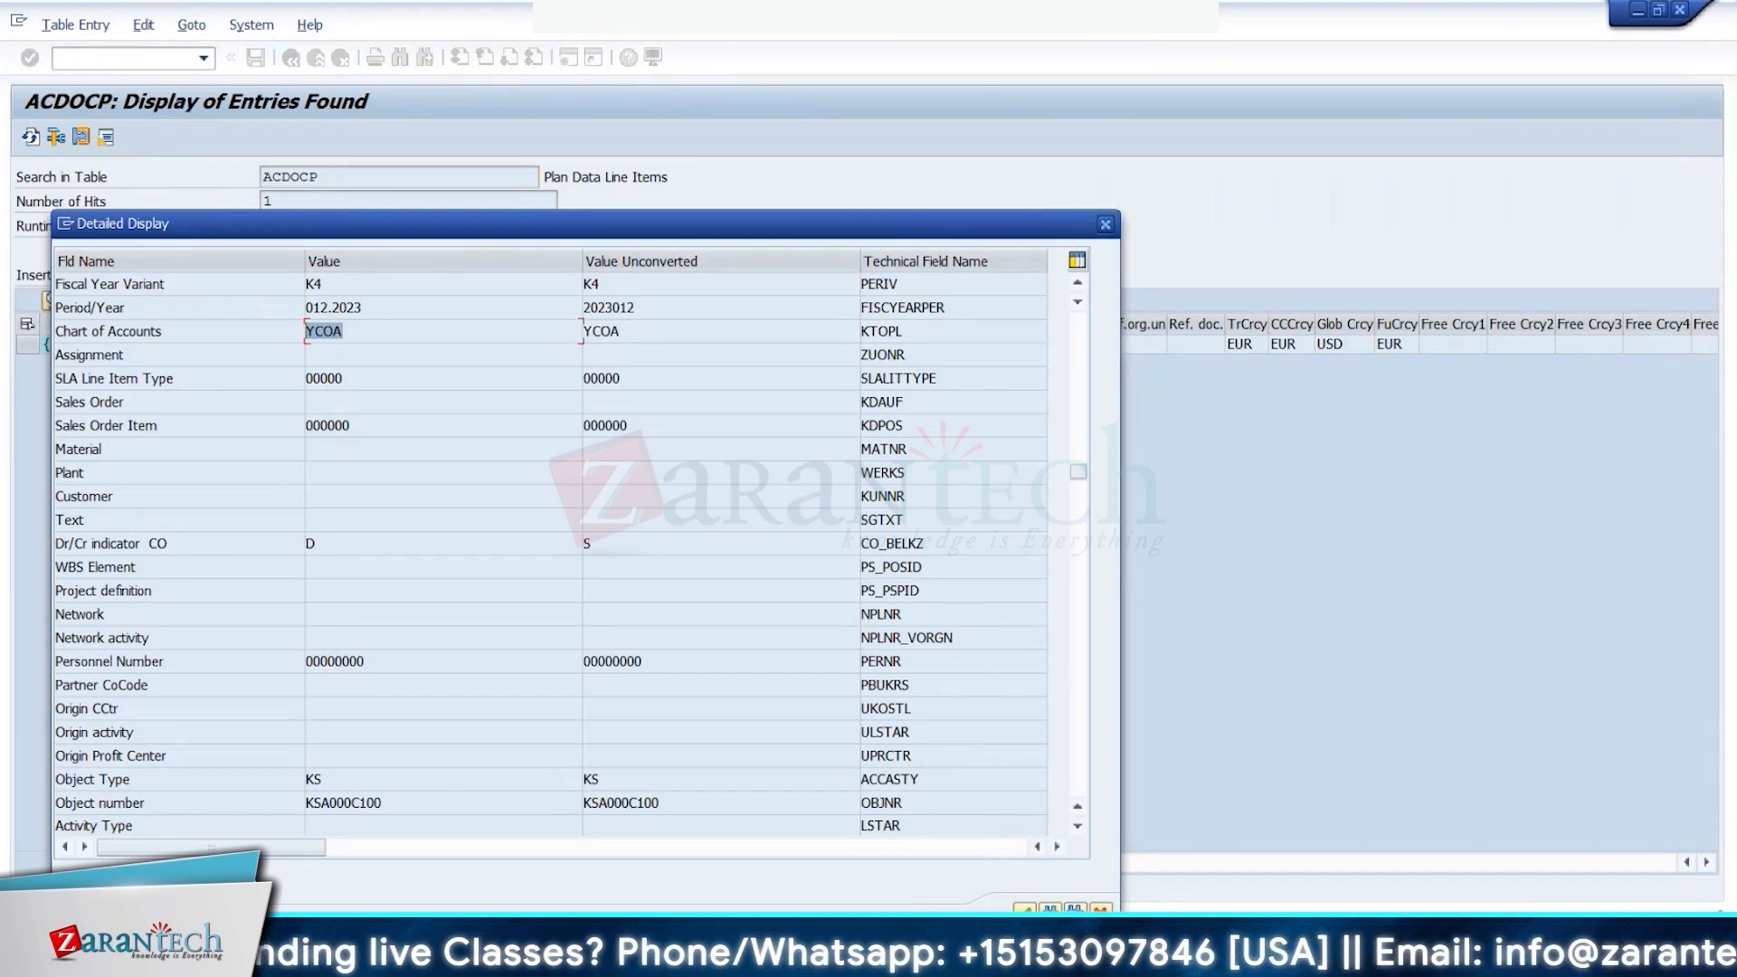
Step: Close the detailed display and switch back to the plan category maintenance session
left_click(1101, 909)
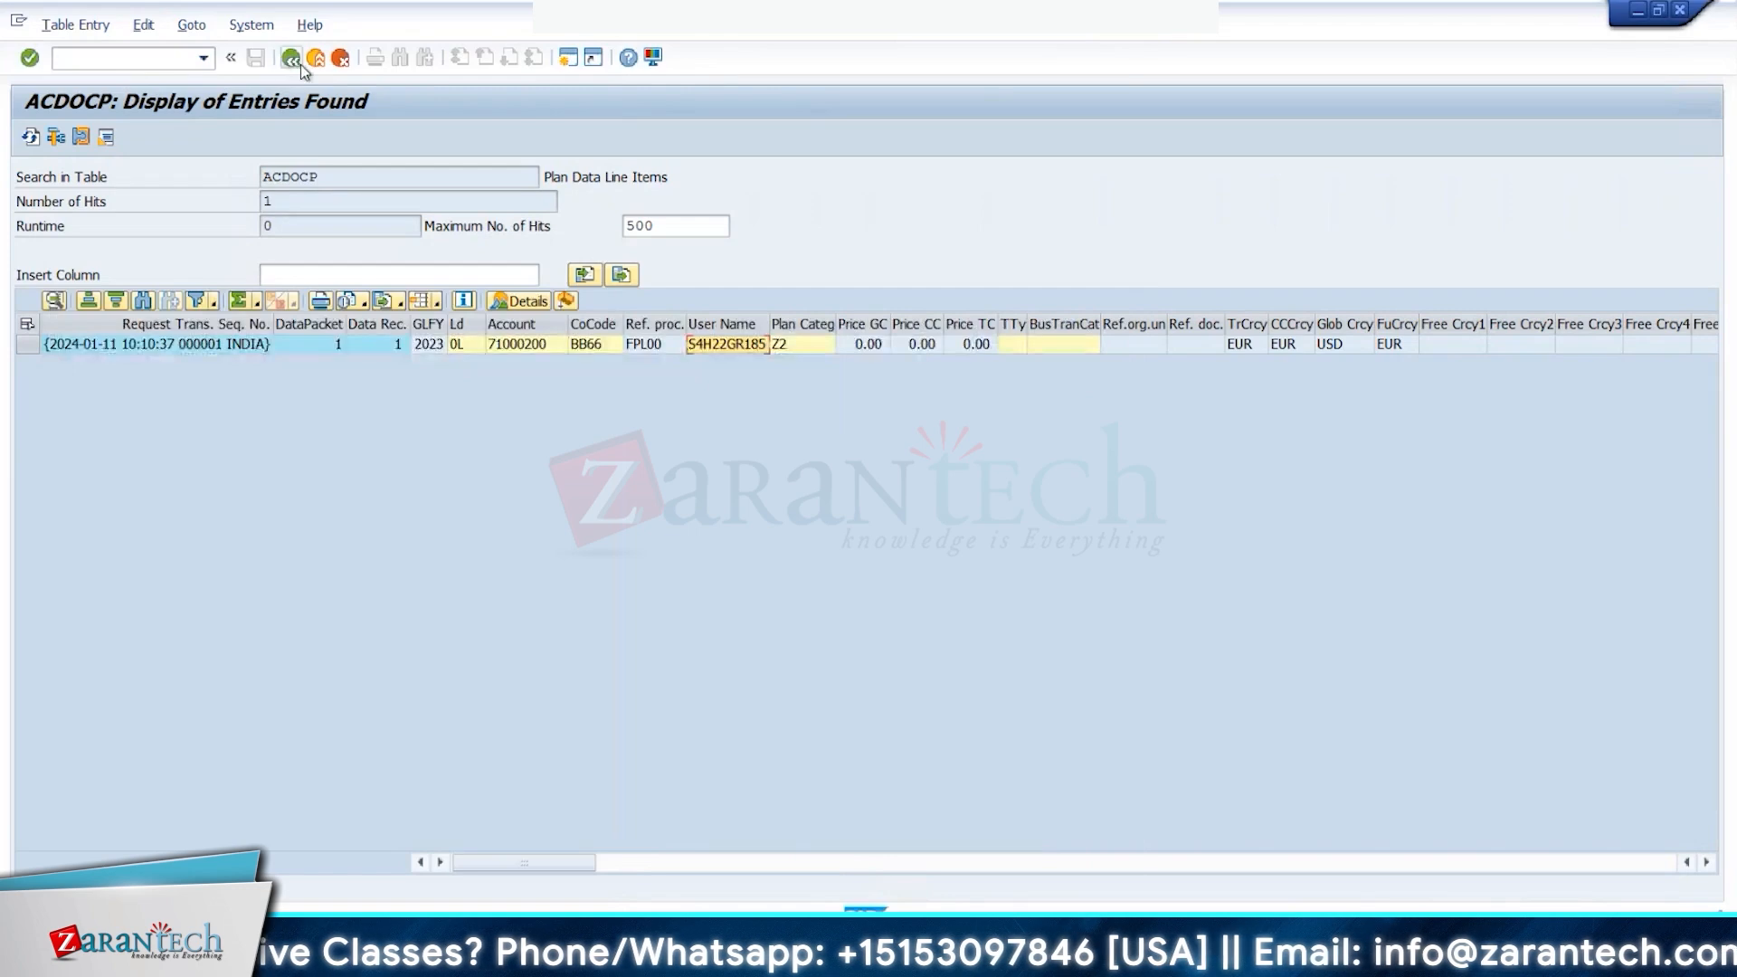
left_click(1063, 926)
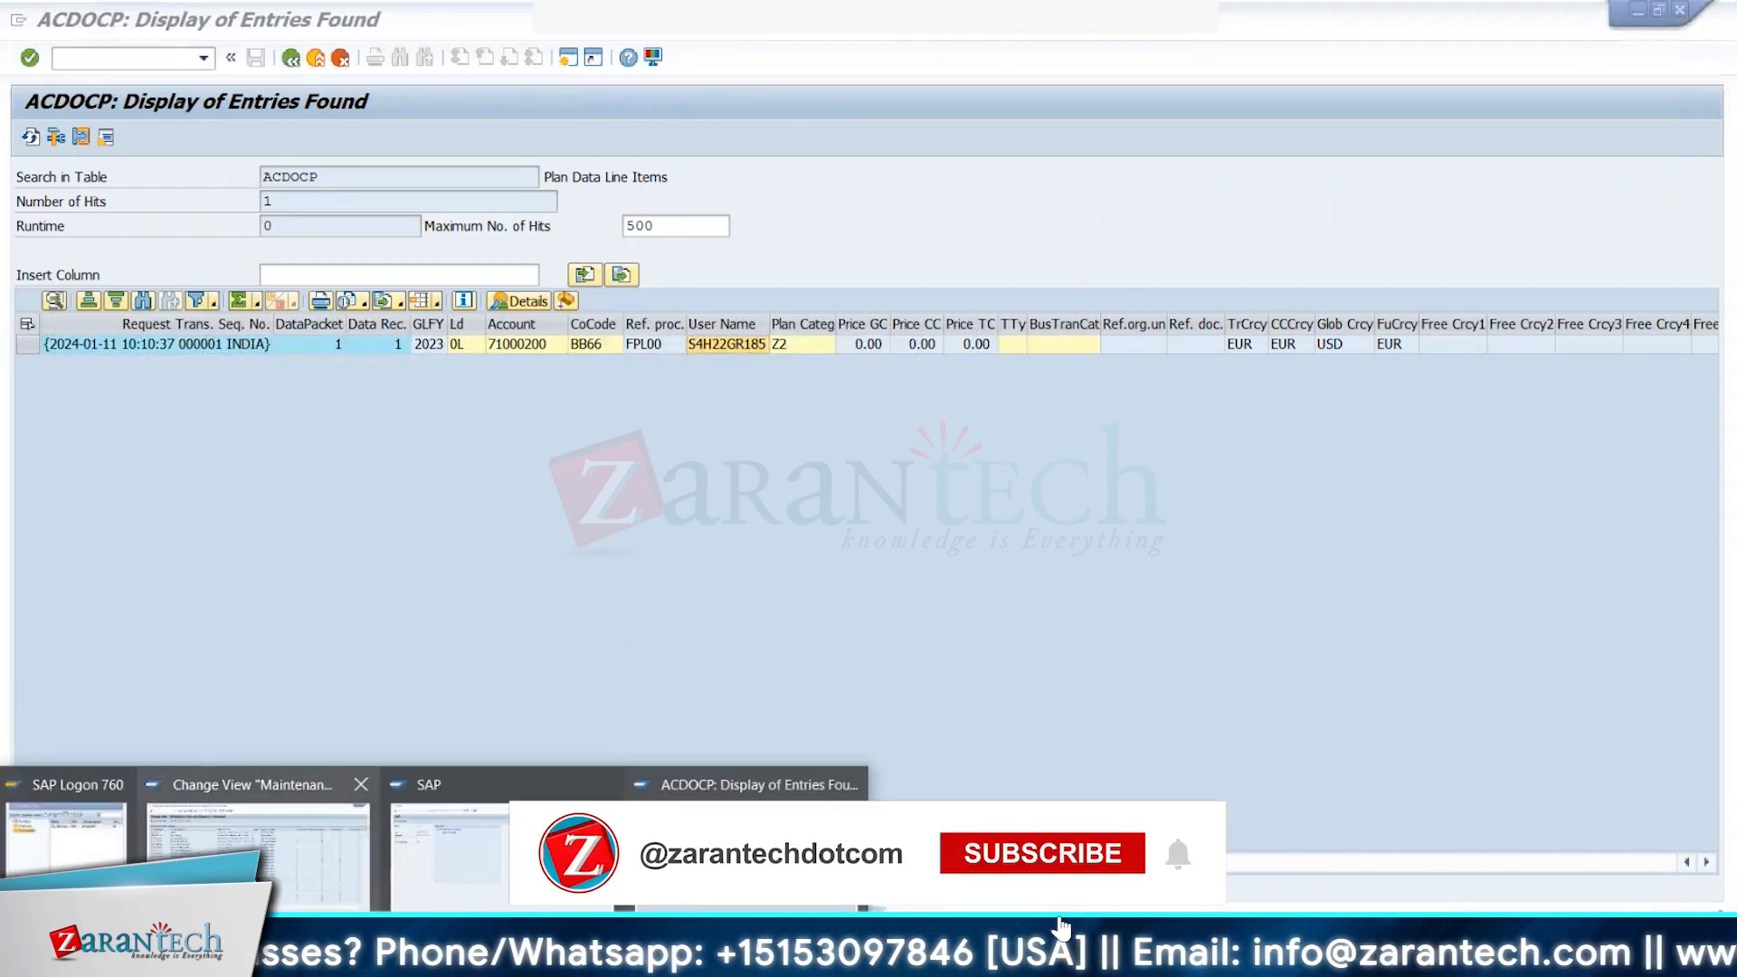
left_click(258, 855)
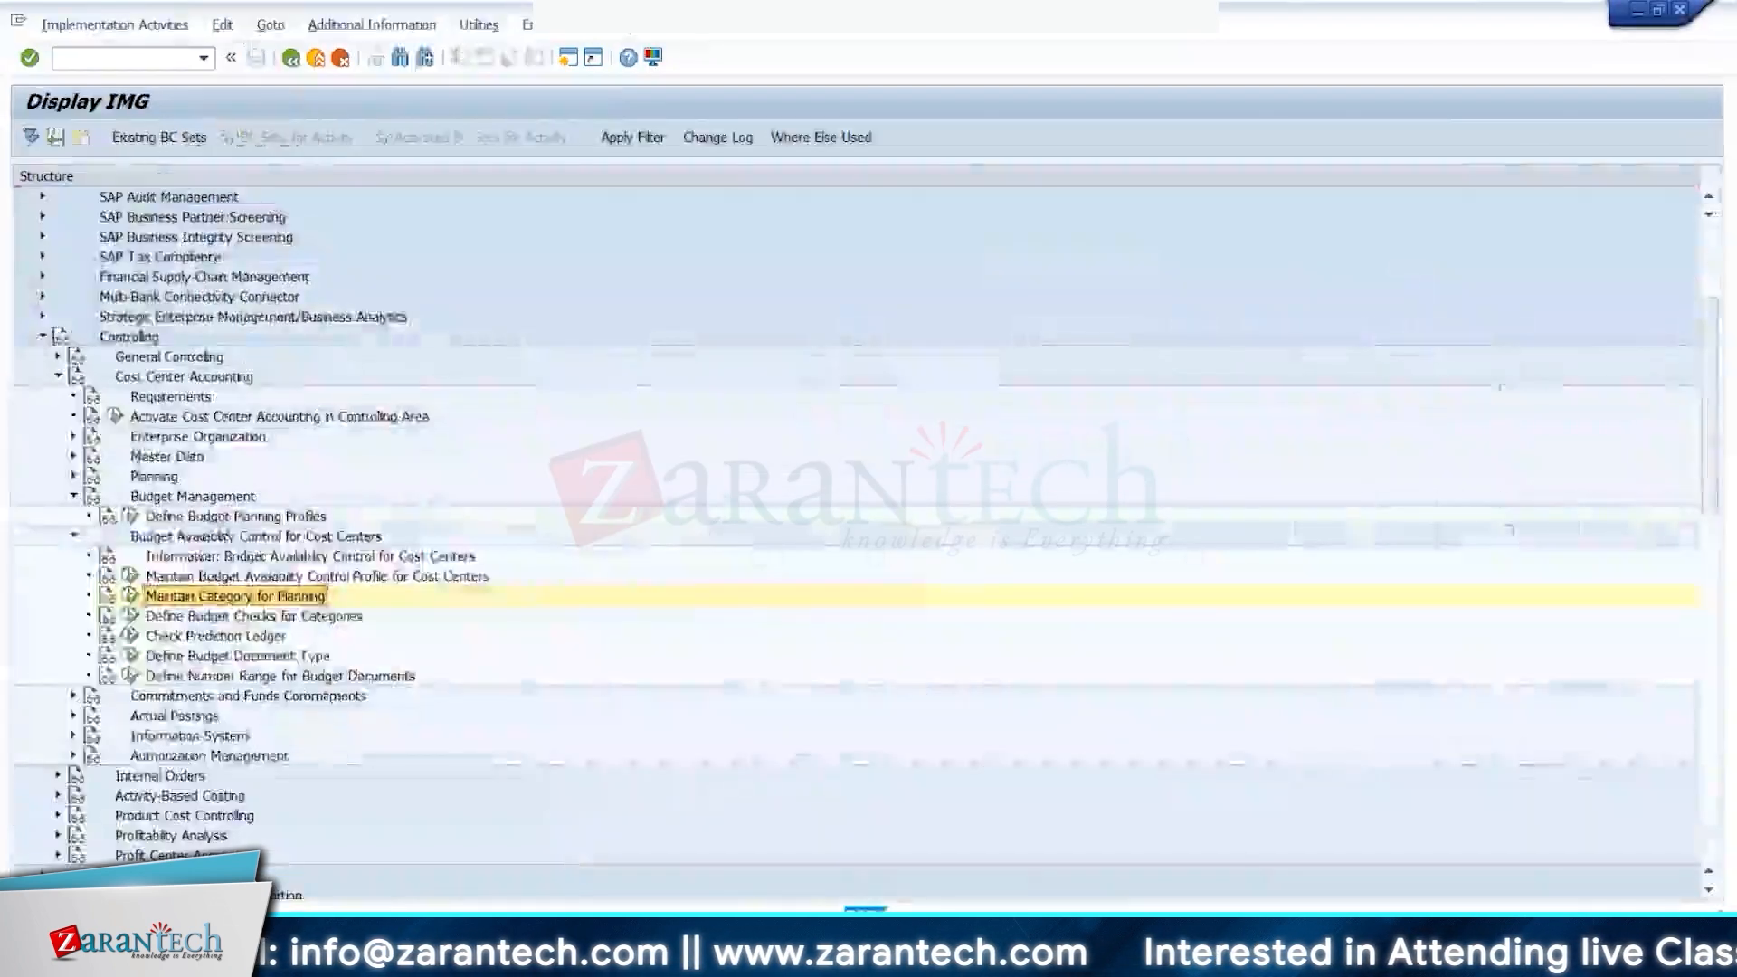
Step: Expand Global Settings for Consolidation and Master Data under SAP S/4HANA for Group Reporting, and view the Define Versions overview
scroll(190, 723, "down", 4)
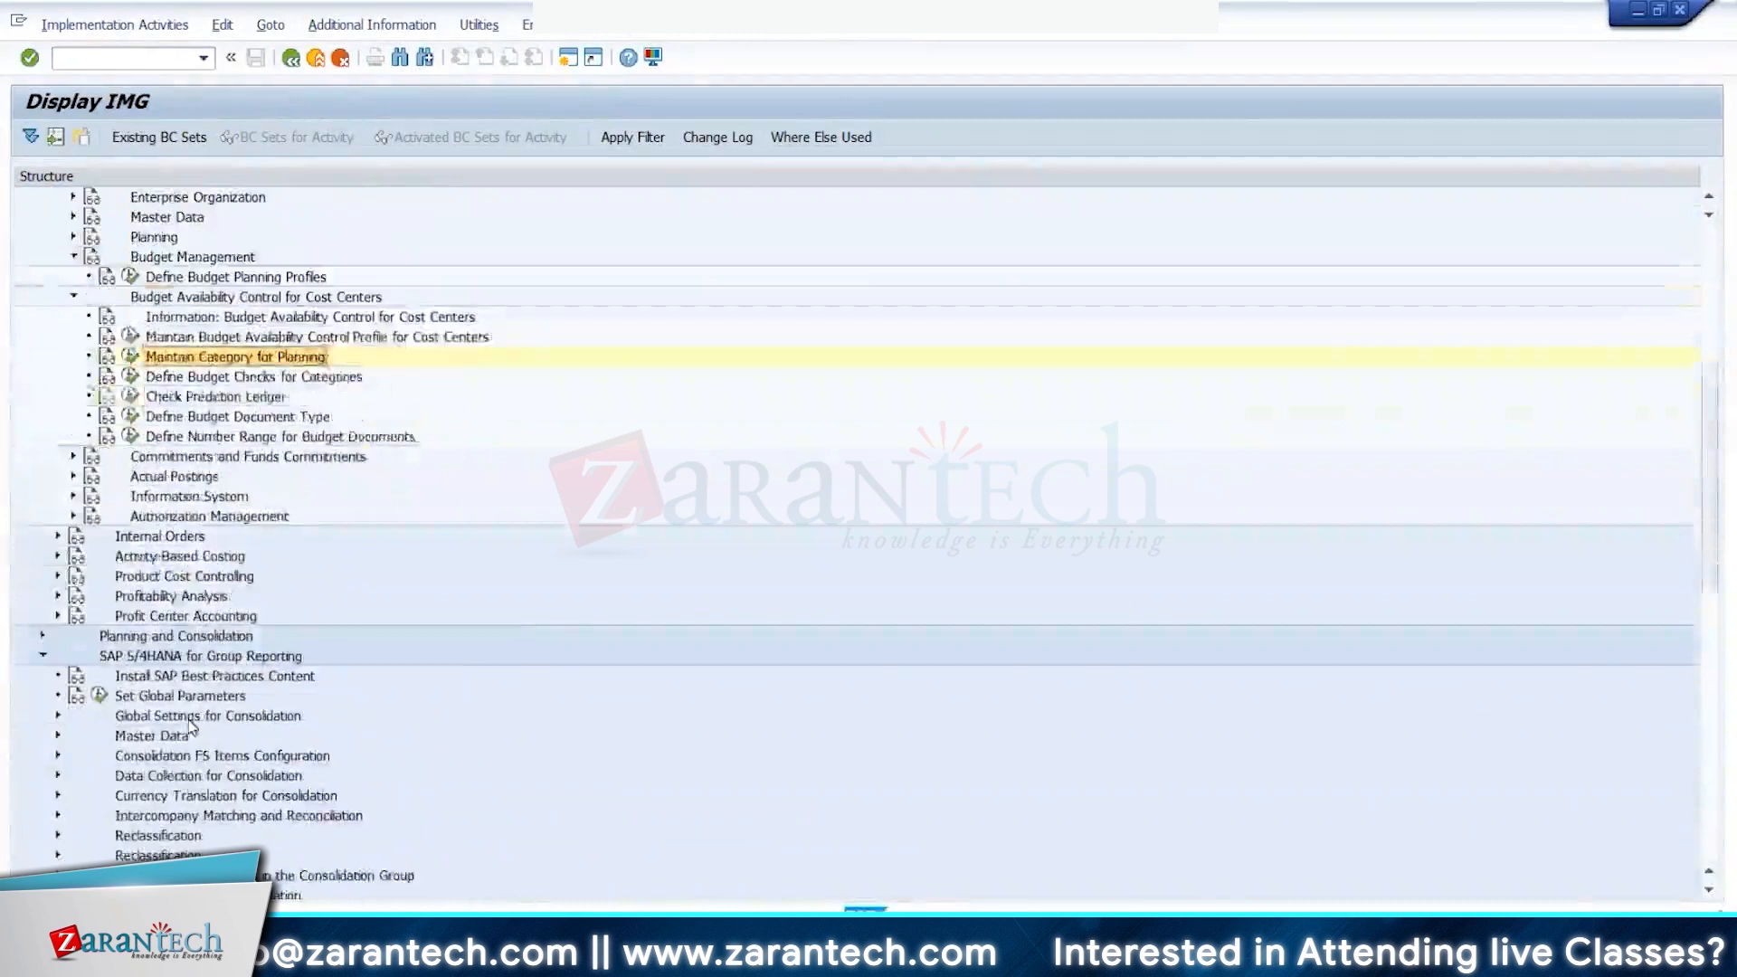
scroll(190, 724, "down", 3)
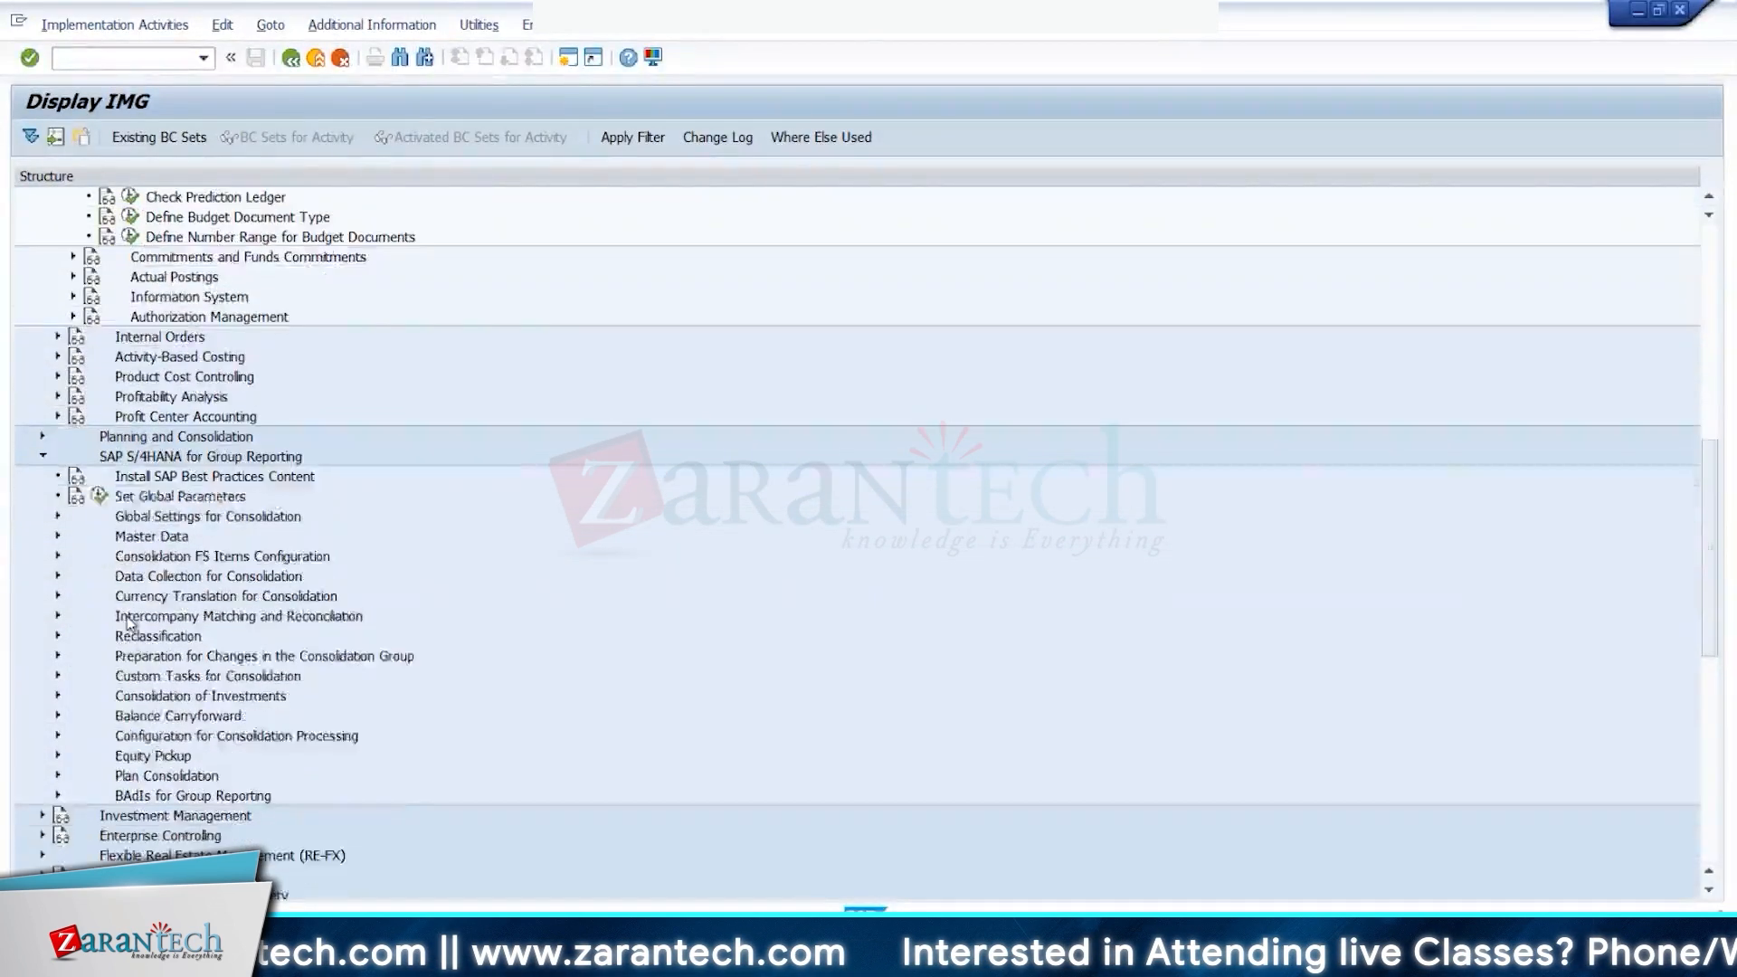
scroll(136, 624, "down", 2)
left_click(59, 497)
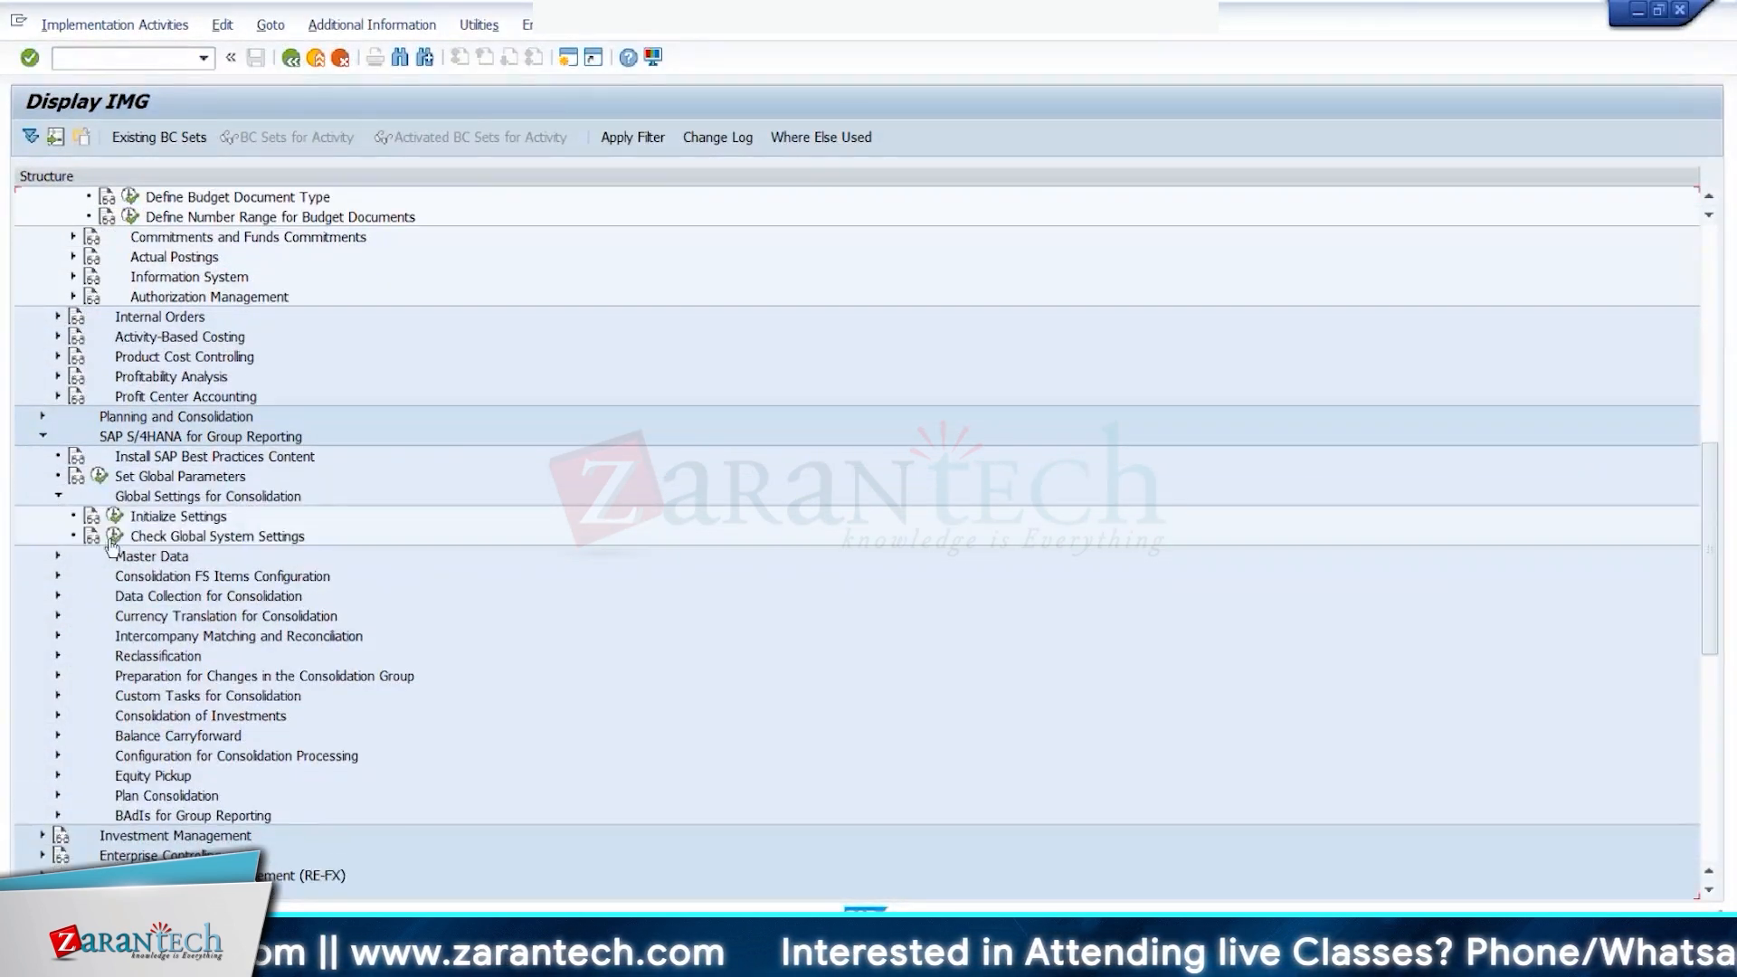
left_click(58, 556)
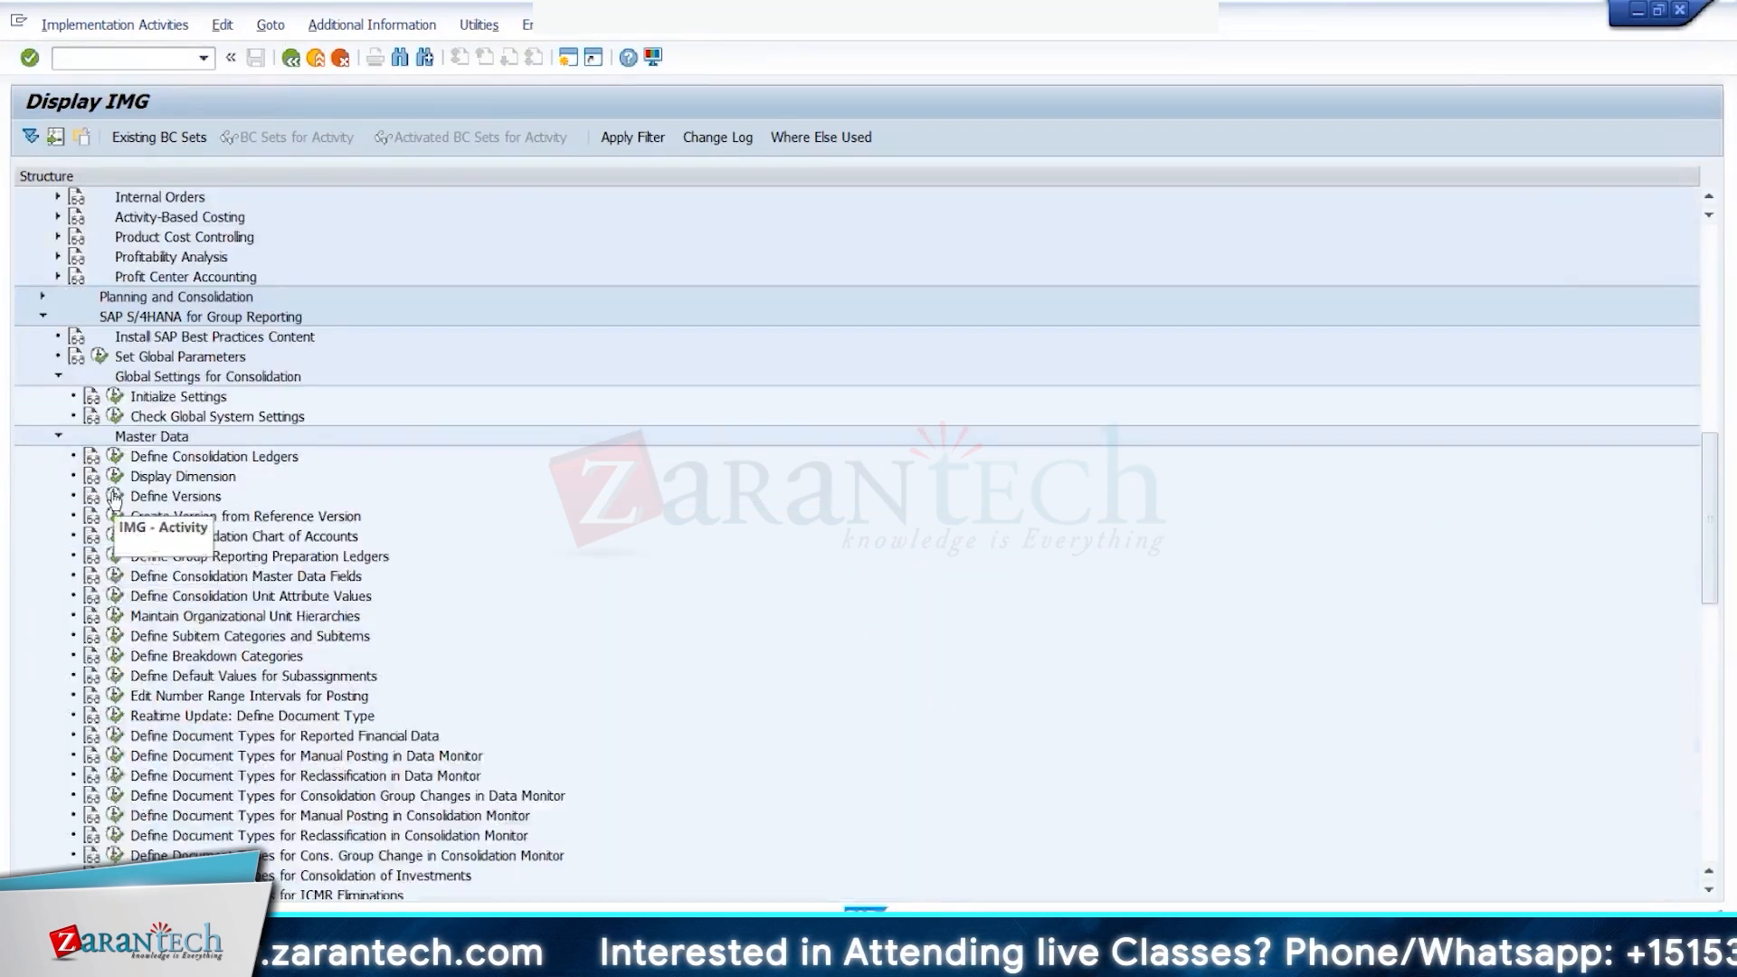
left_click(115, 496)
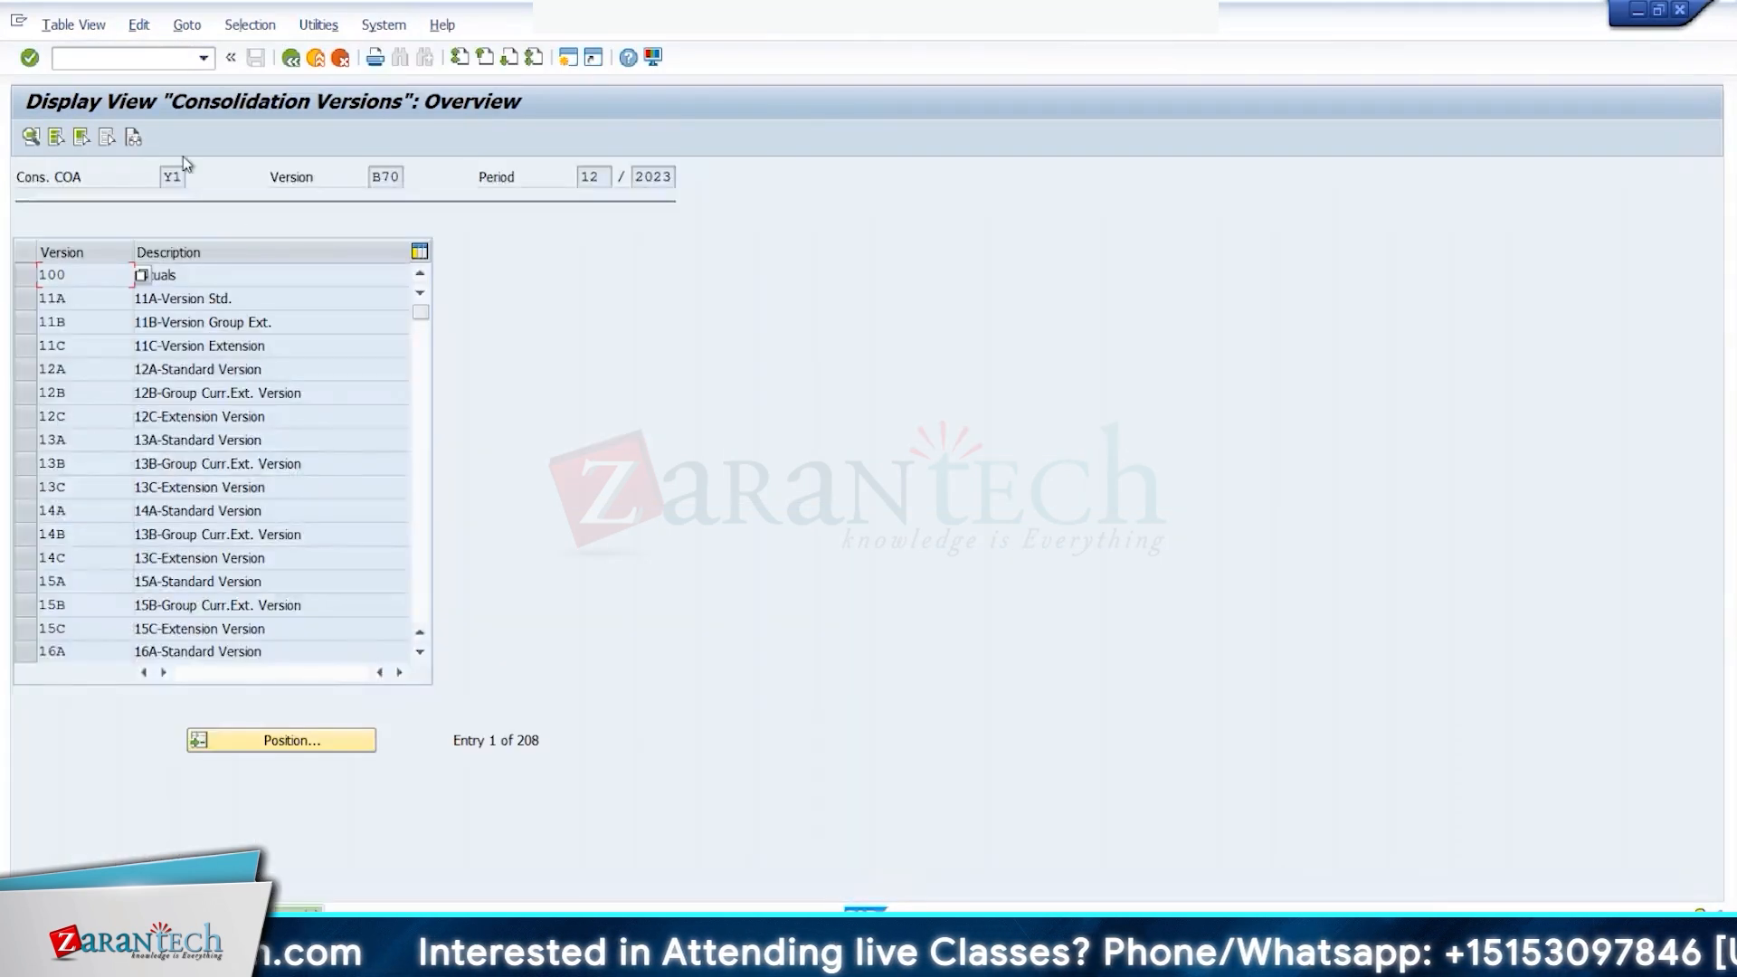
left_click(317, 62)
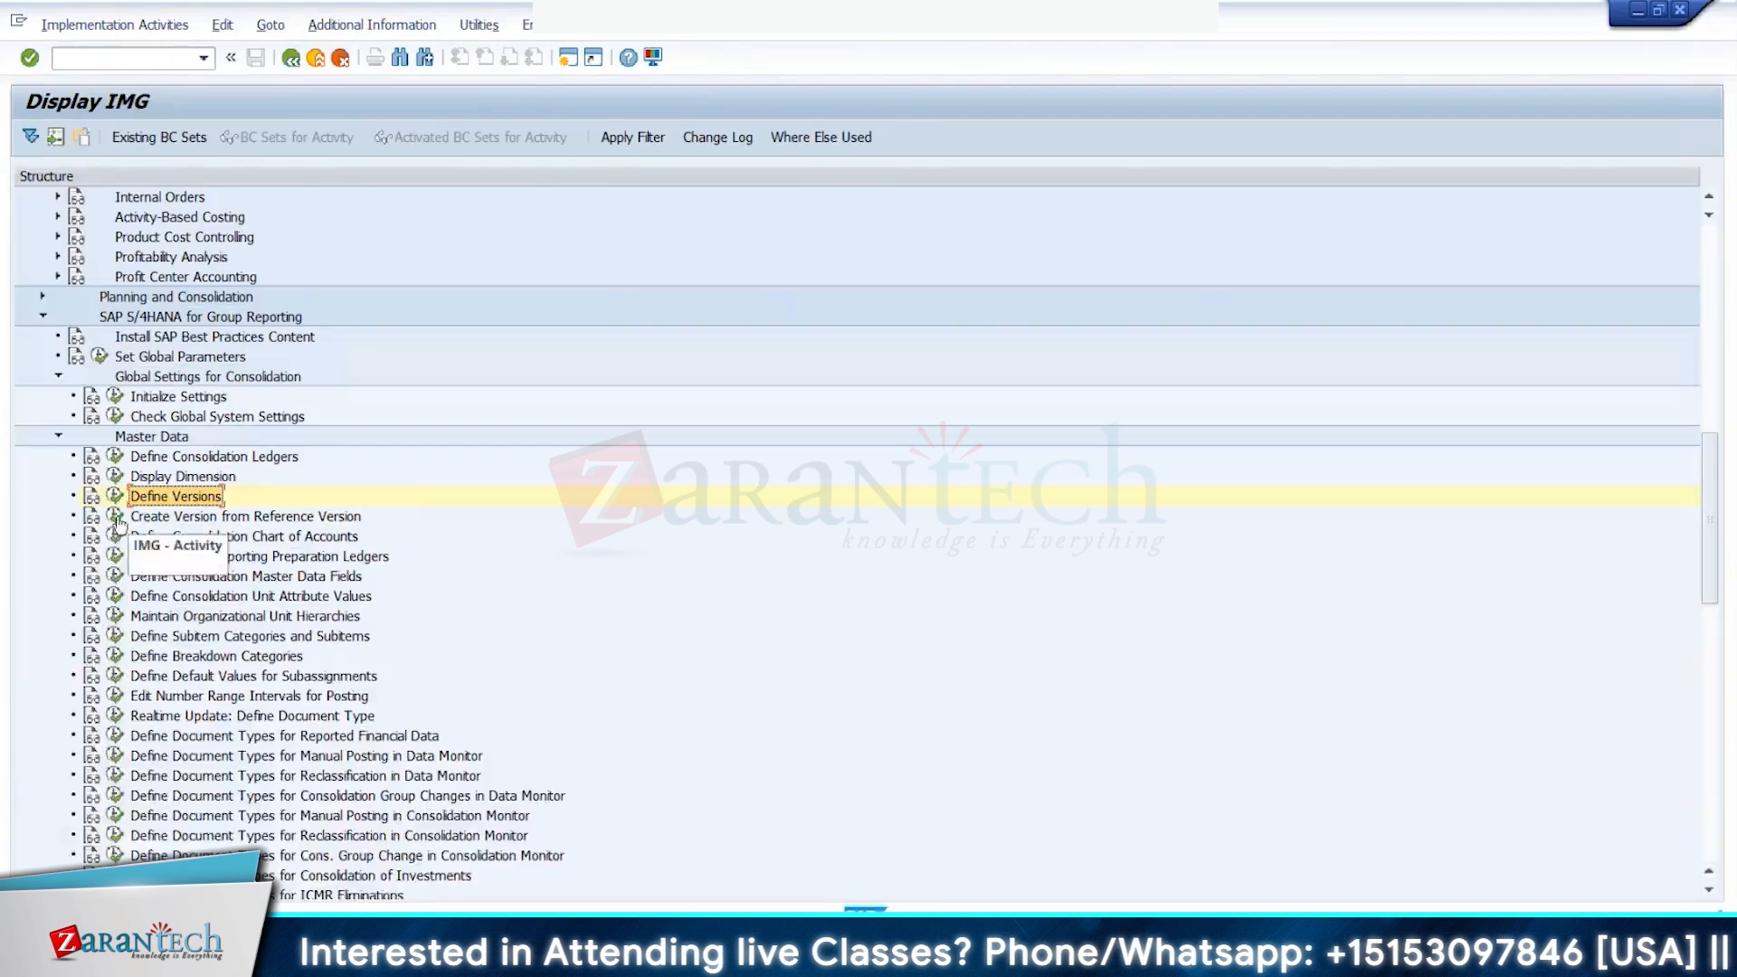
Step: Open Create Version from Reference Version and enter template version B66 and target version B72
left_click(117, 519)
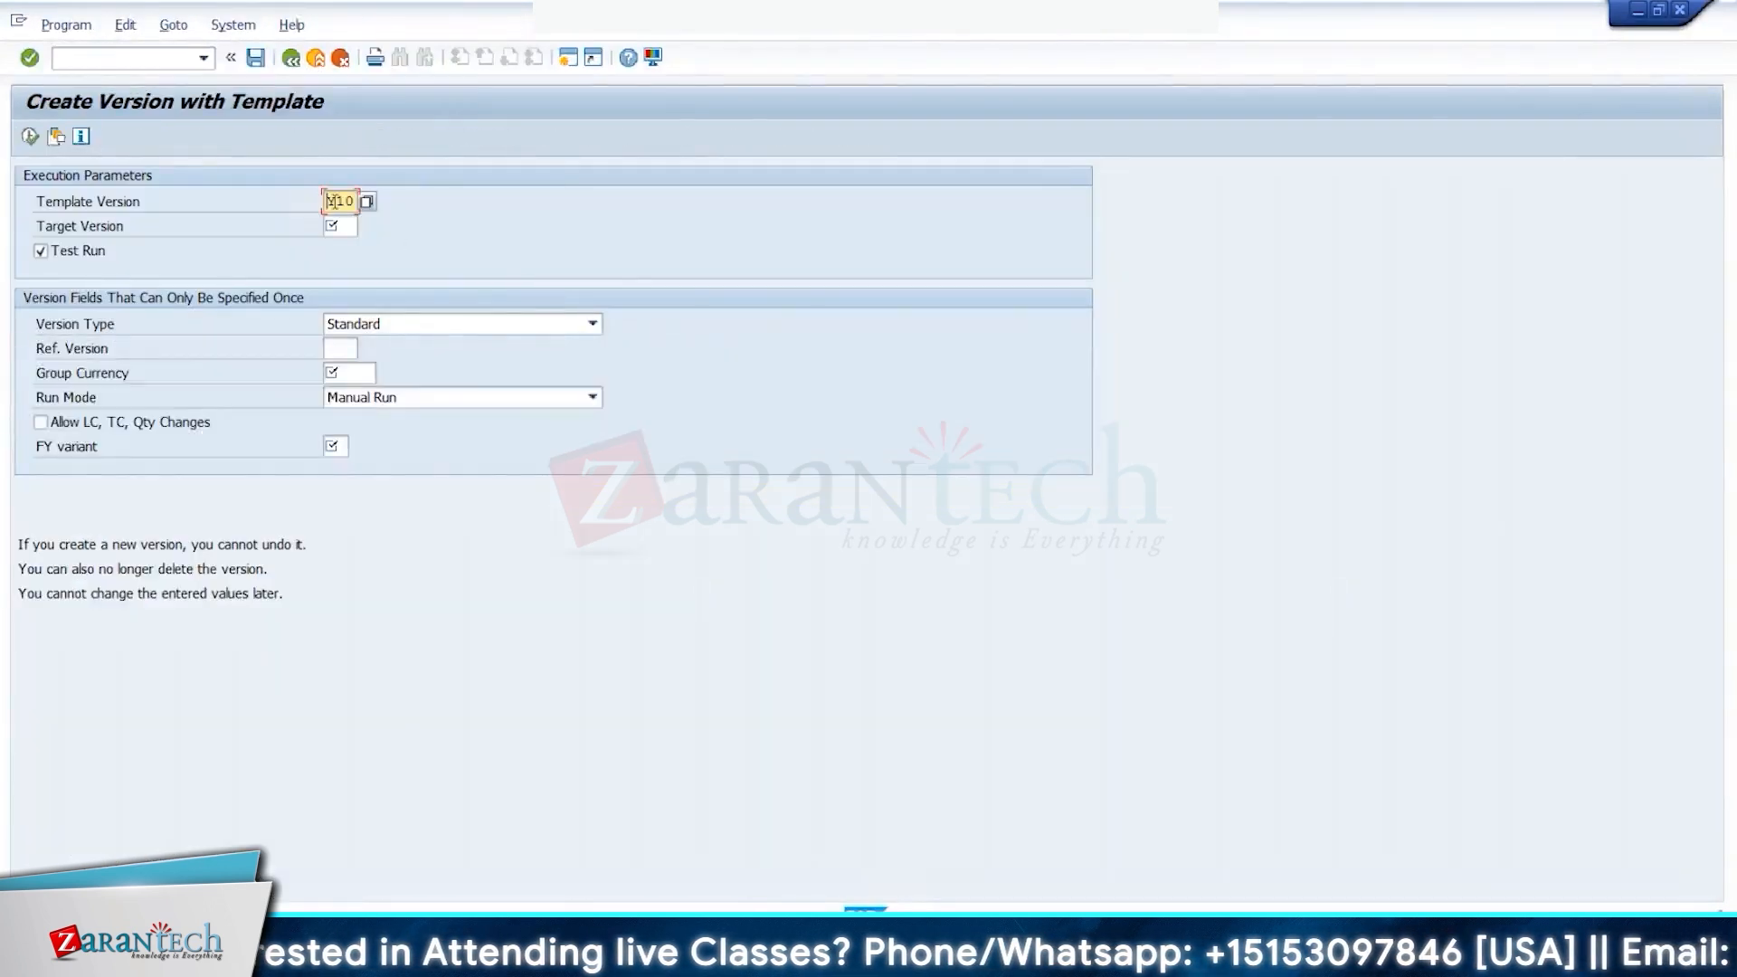
left_click_drag(331, 201, 439, 209)
type("b66")
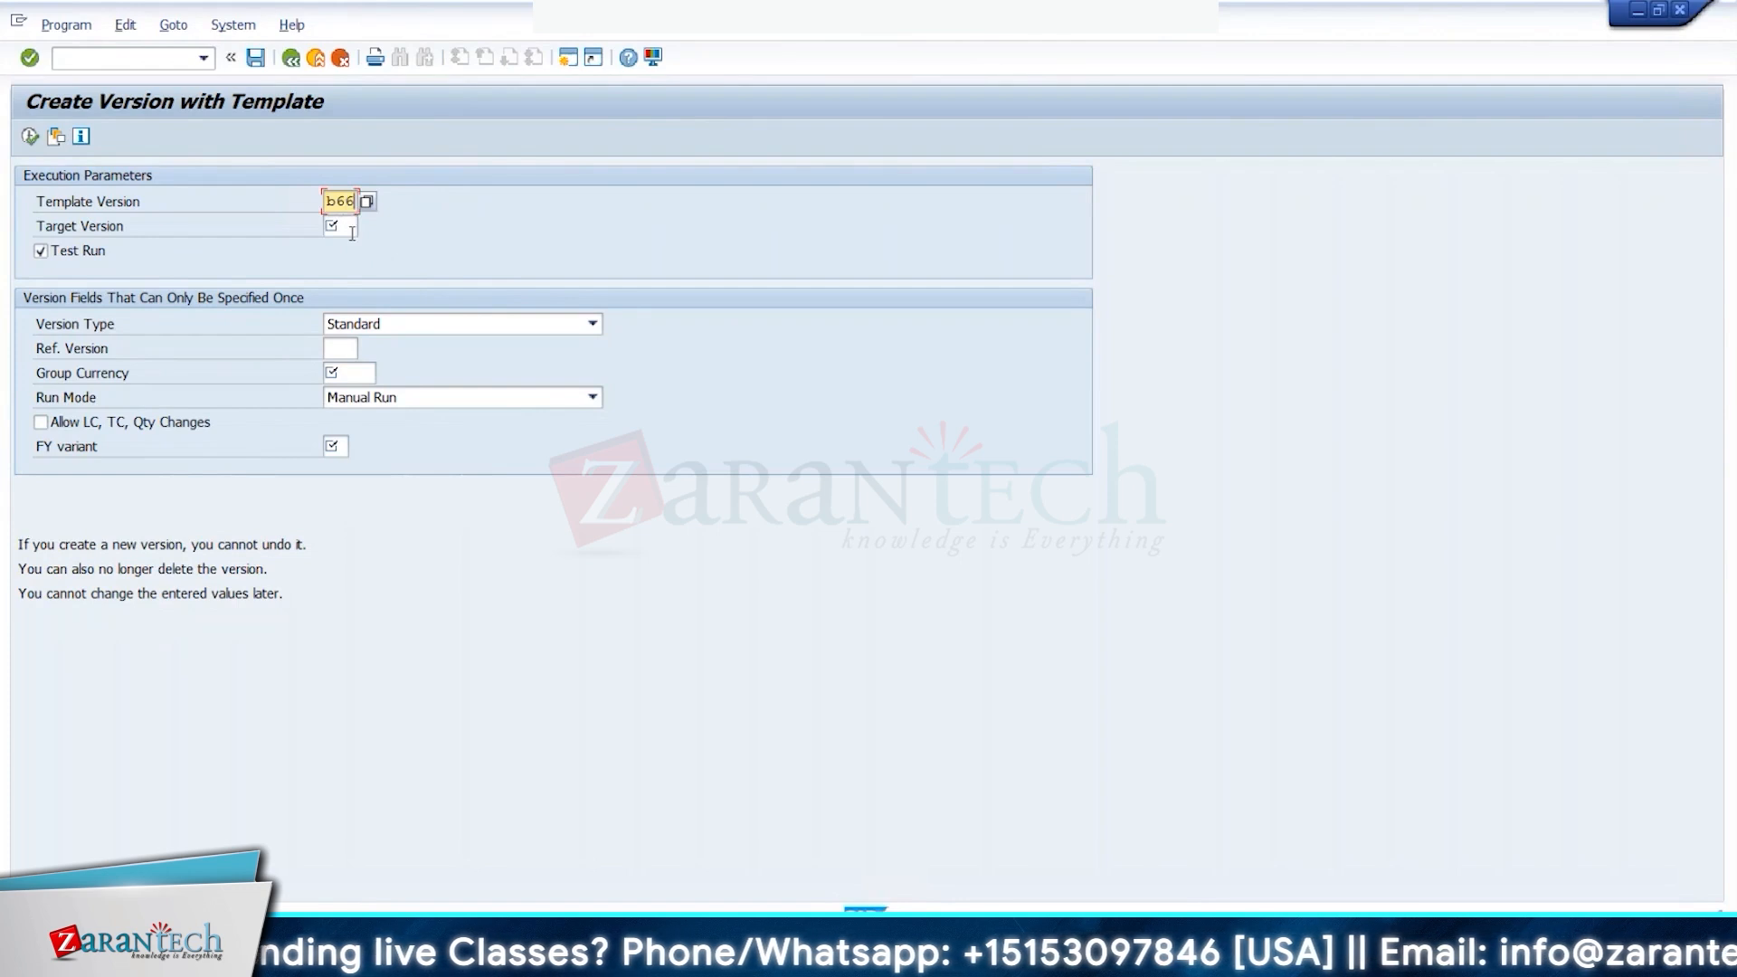
left_click(350, 232)
type("b")
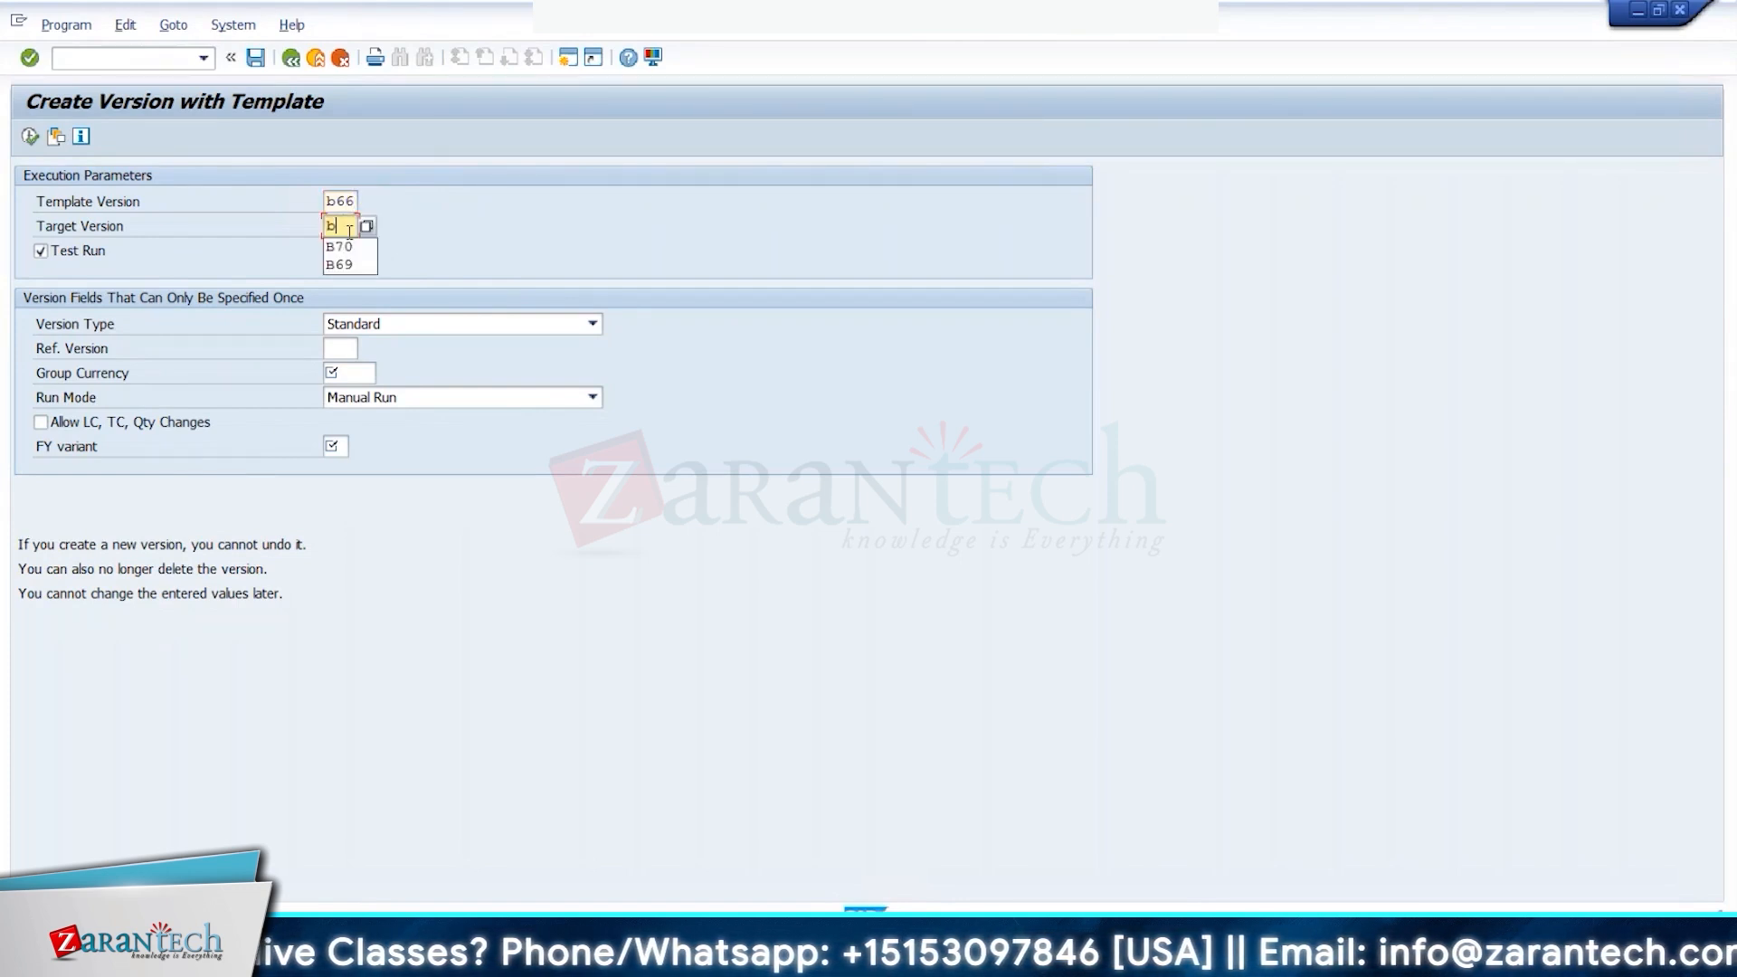
type("73")
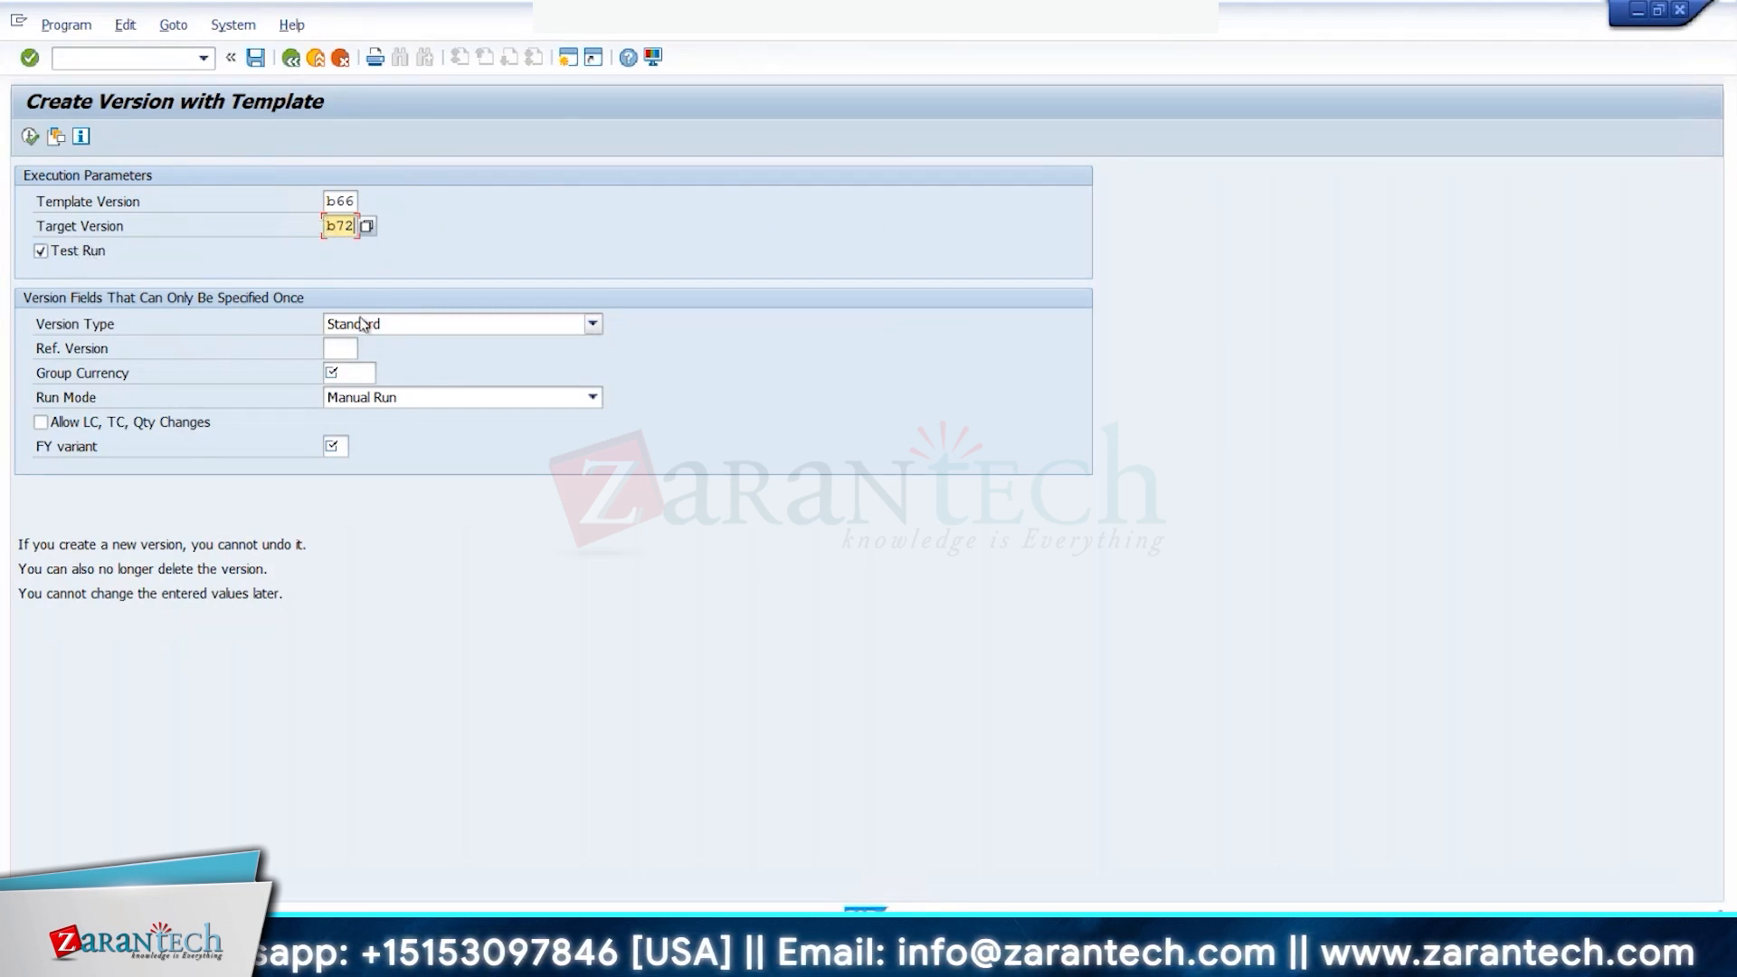
Step: Set the group currency to EUR and the fiscal year variant to K4 for the new version
left_click(358, 370)
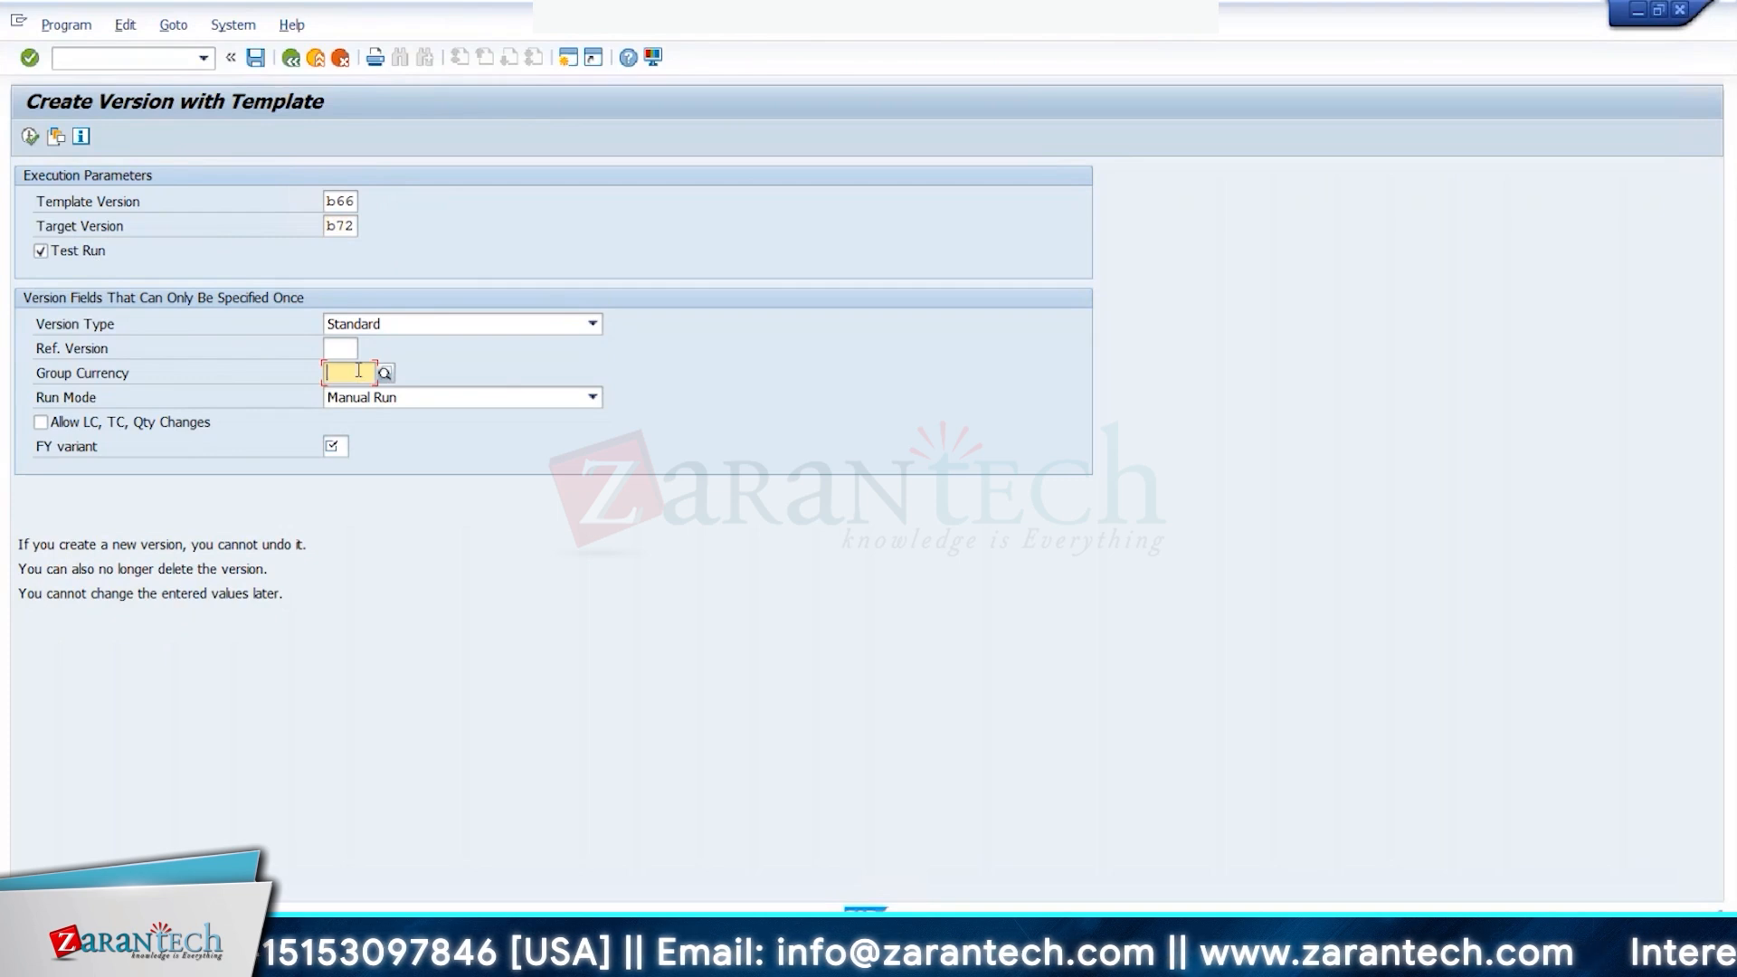
type("EUR")
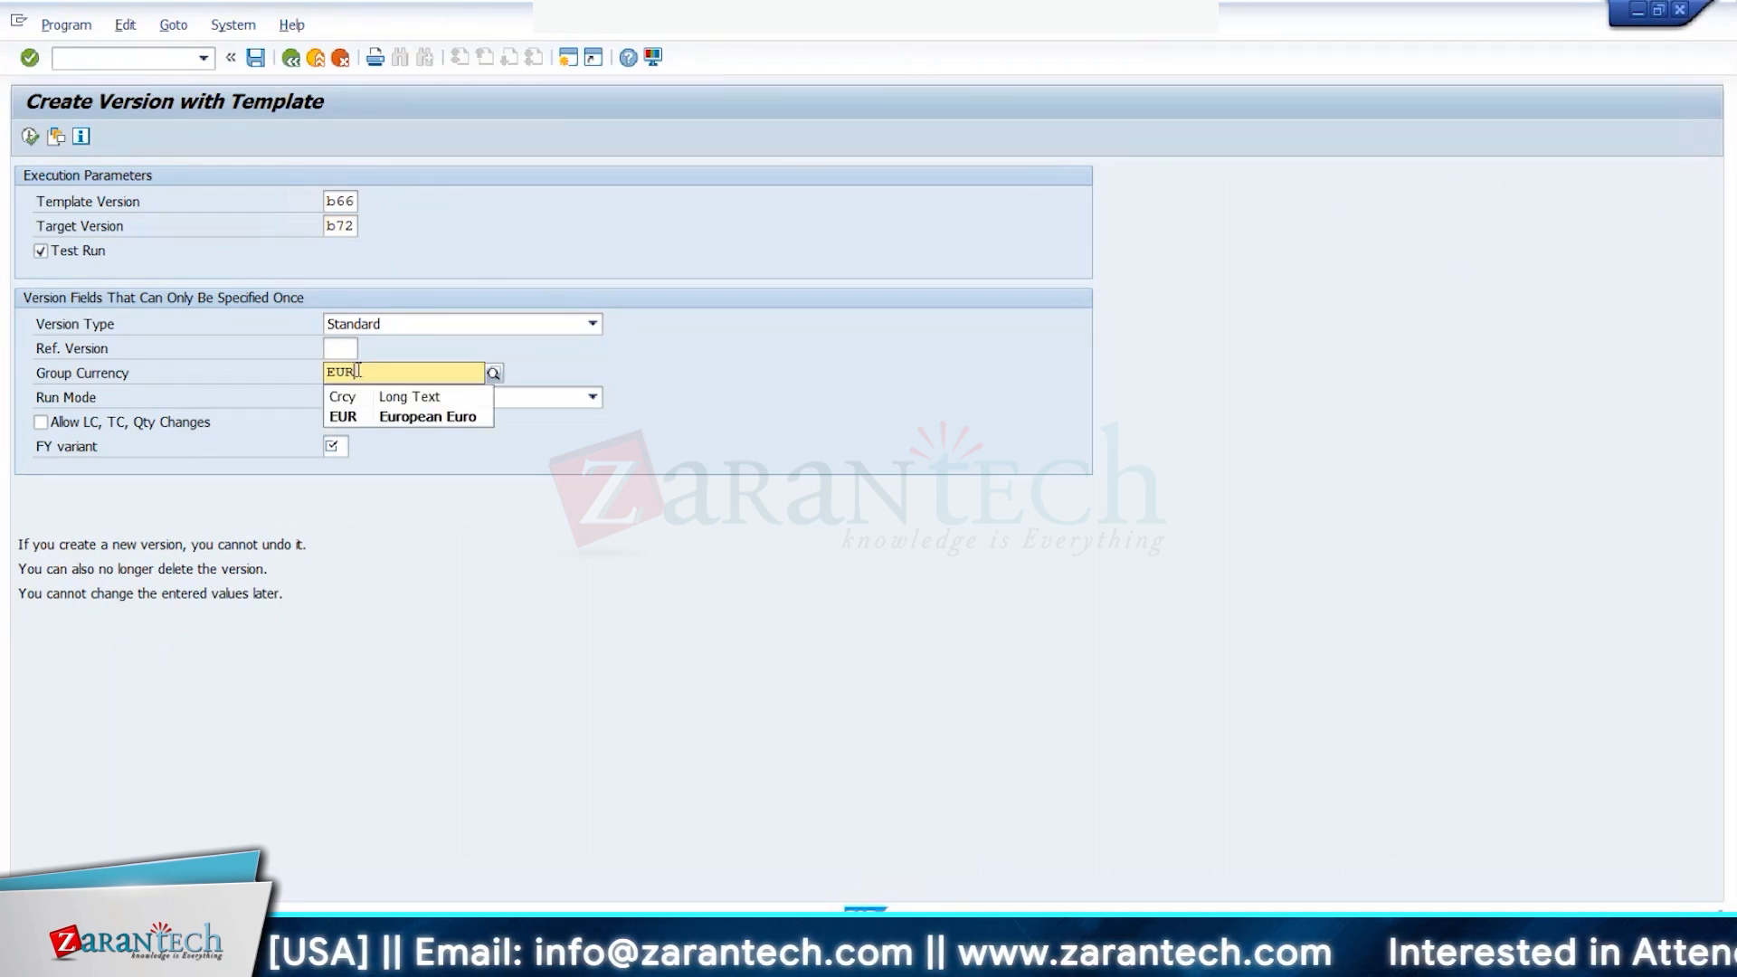
left_click(366, 417)
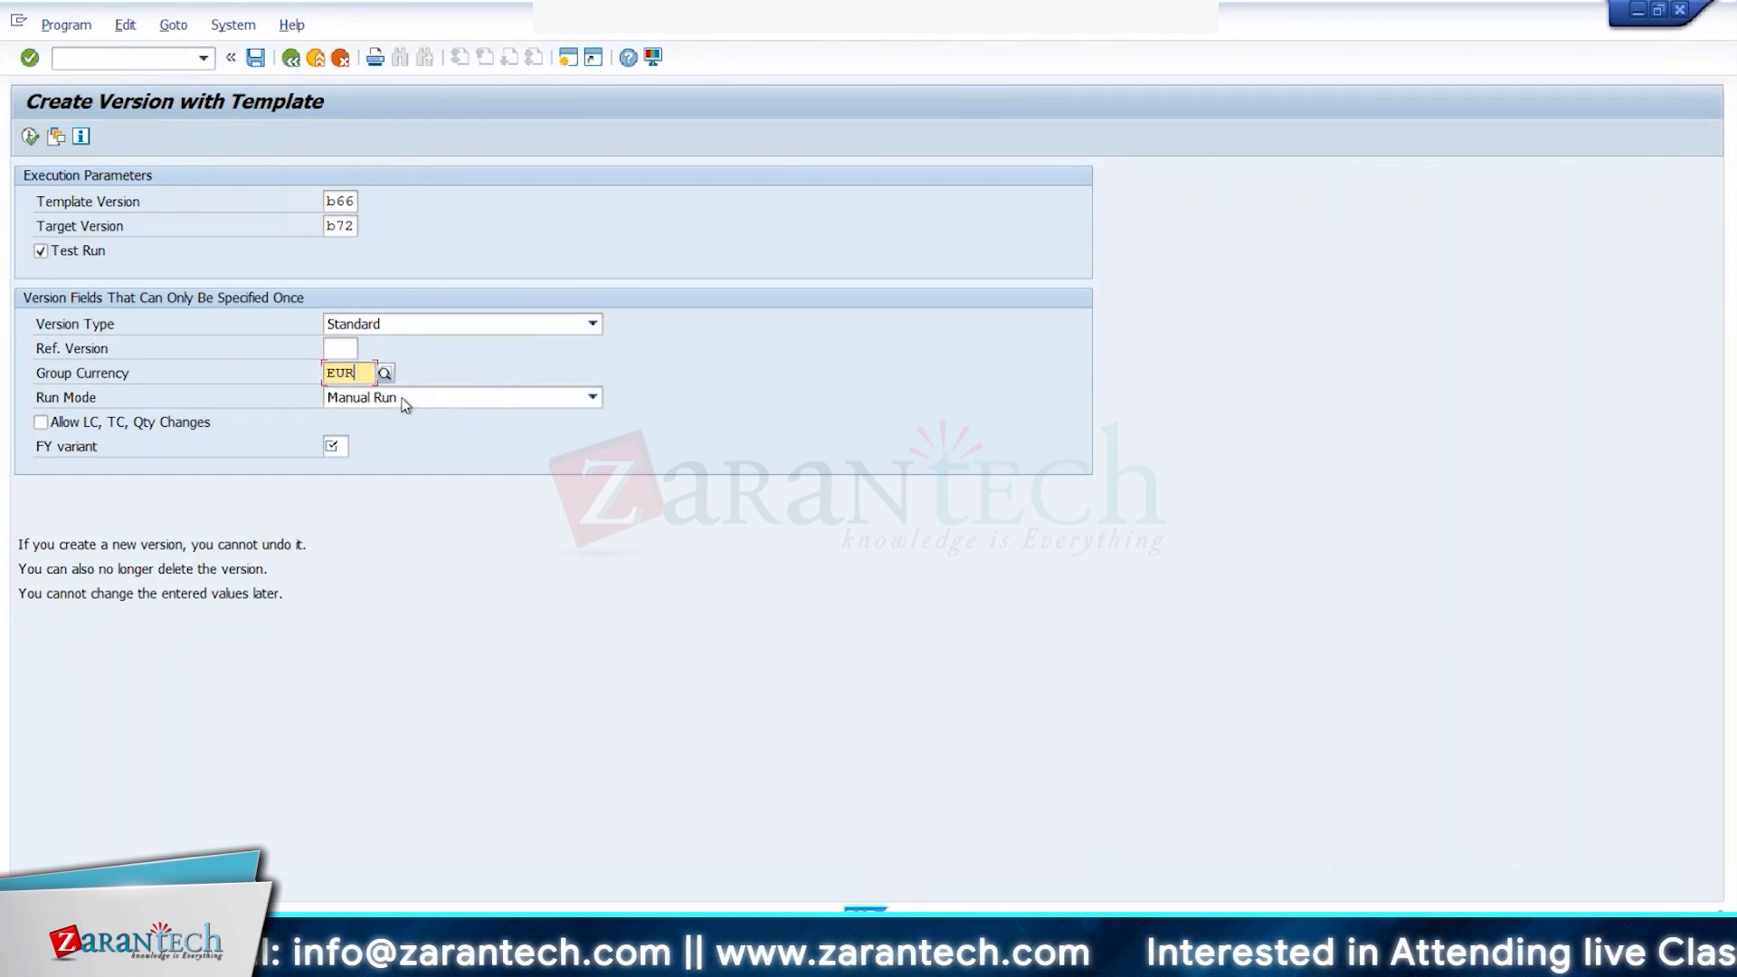
left_click(334, 444)
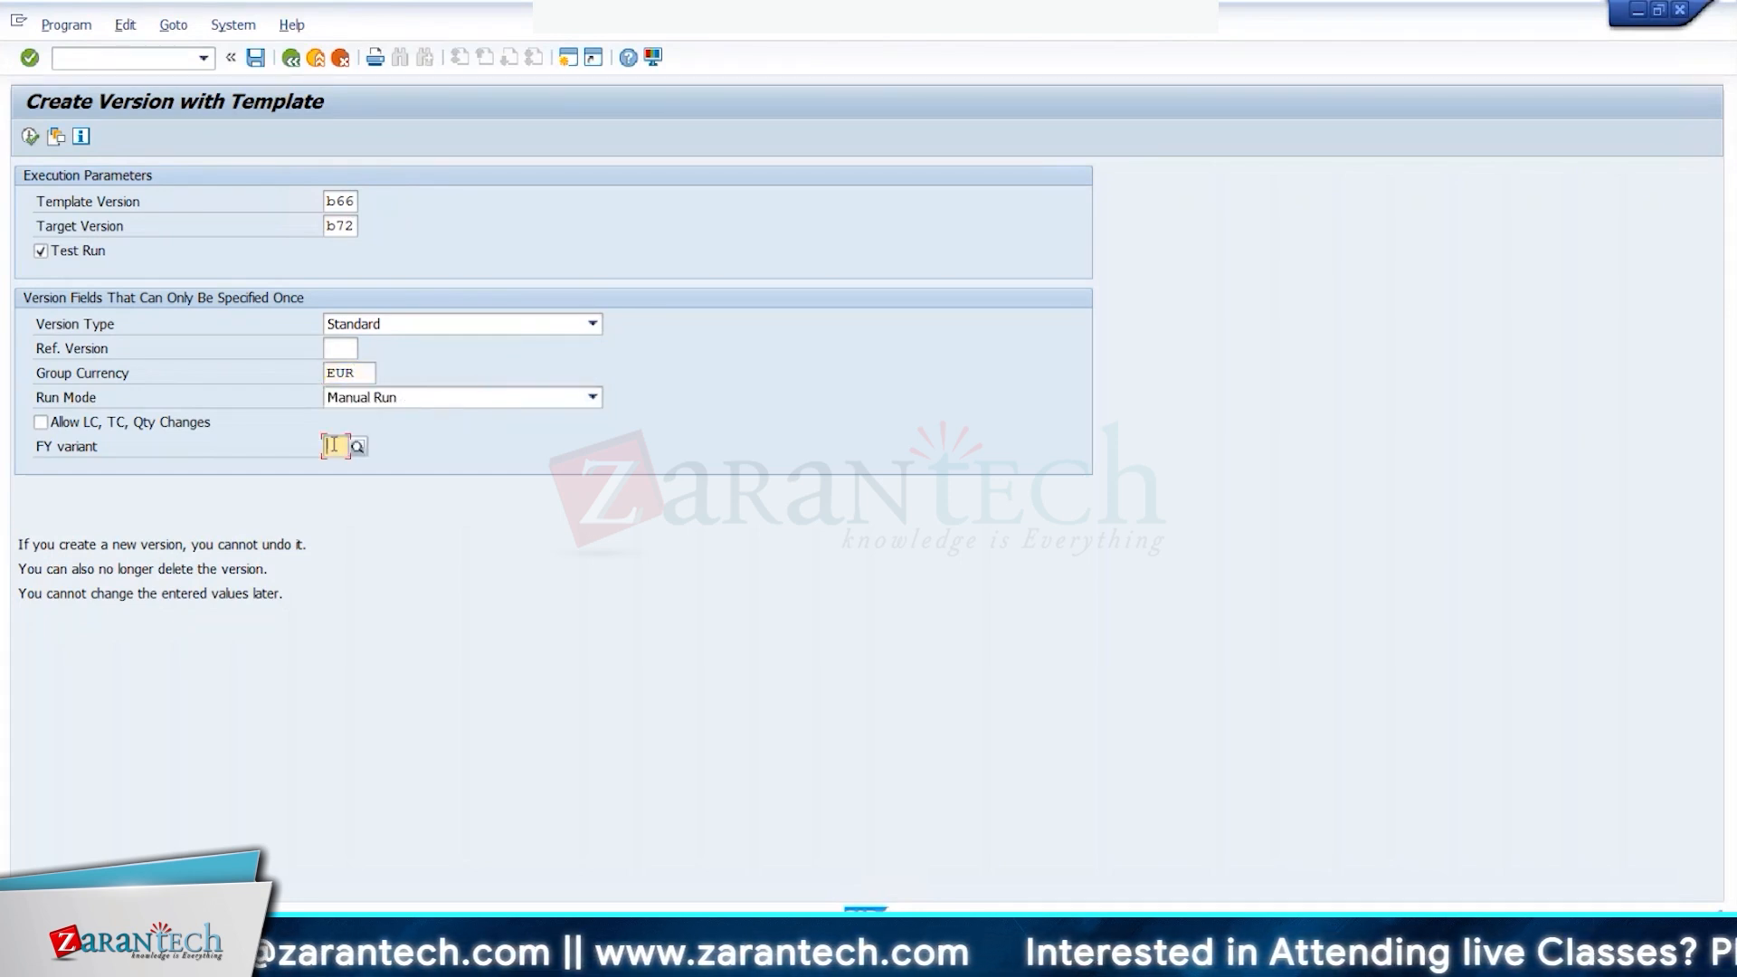
type("K4")
key("Return")
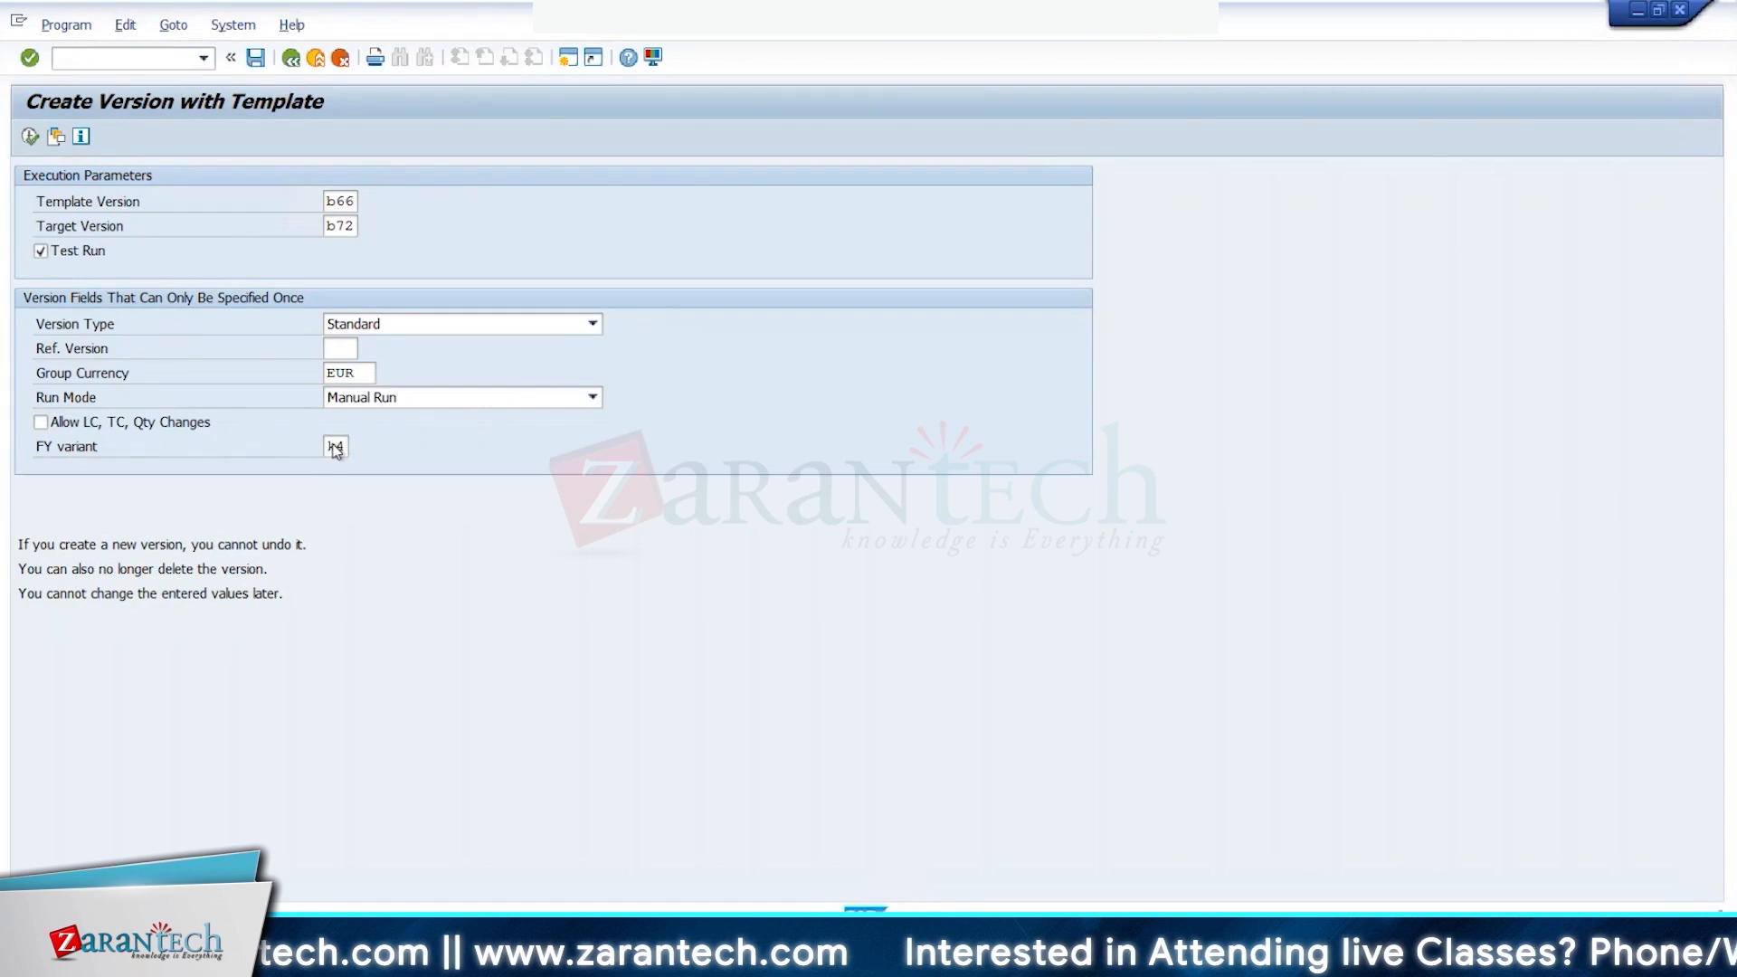
key("Return")
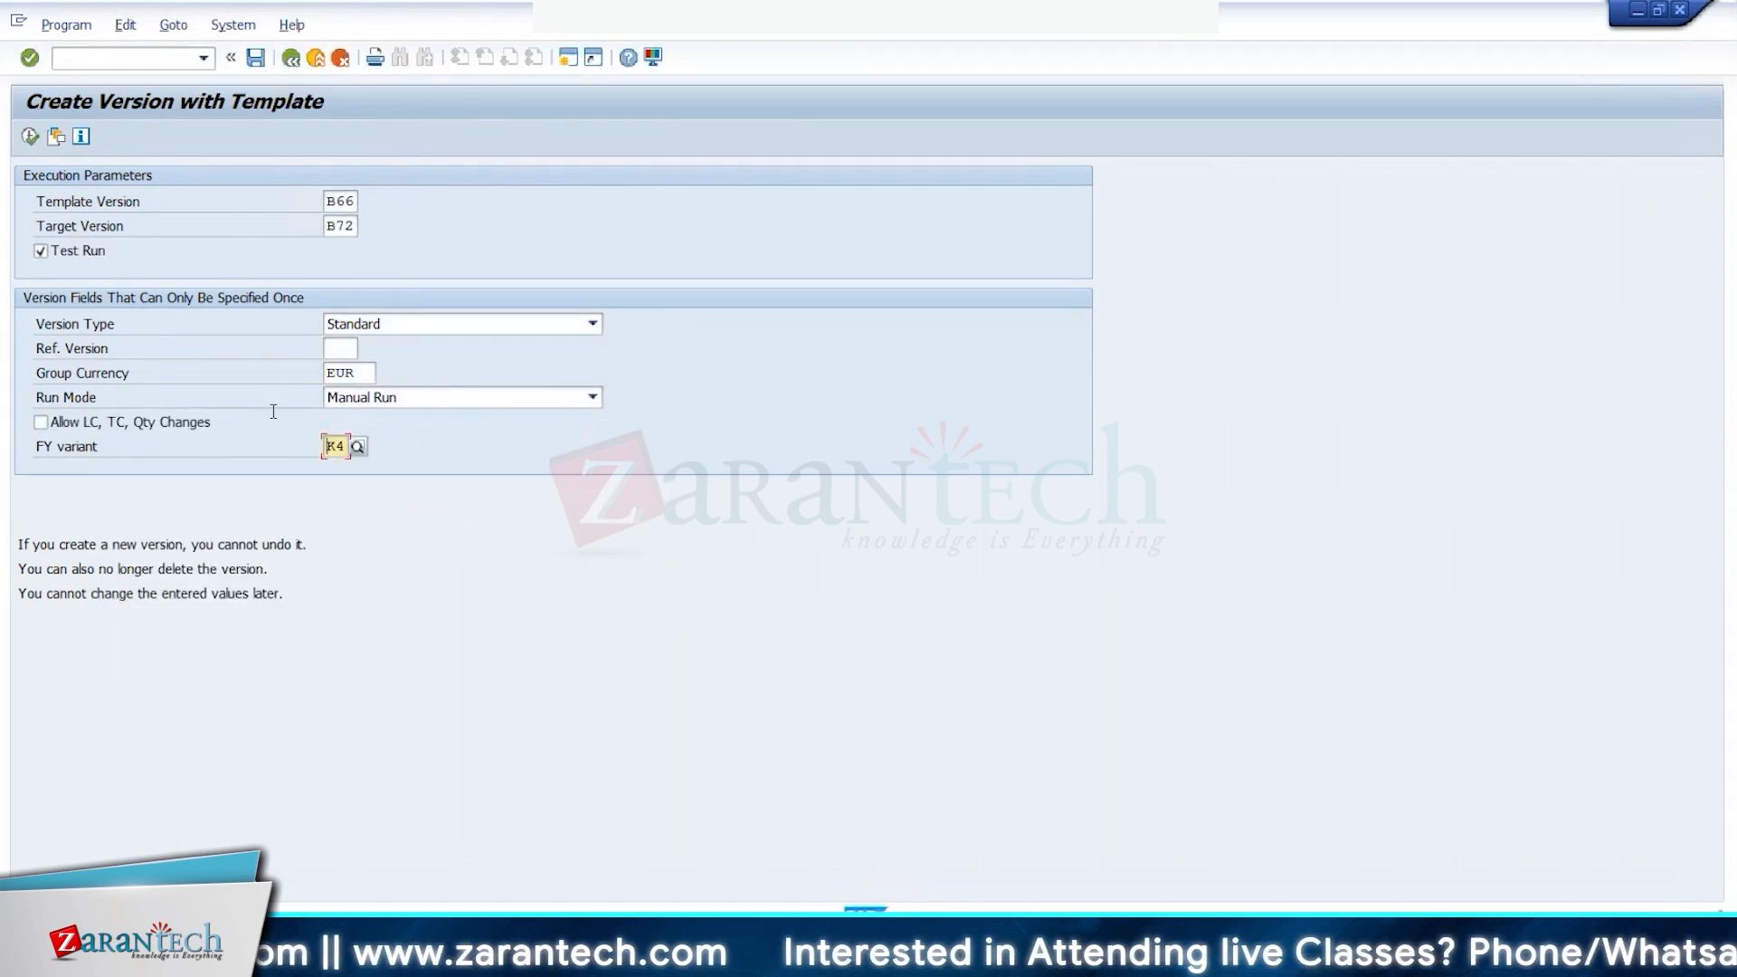
Step: Turn off the test run, create version B72 with the proposed customizing request, and return to the implementation guide
left_click(89, 254)
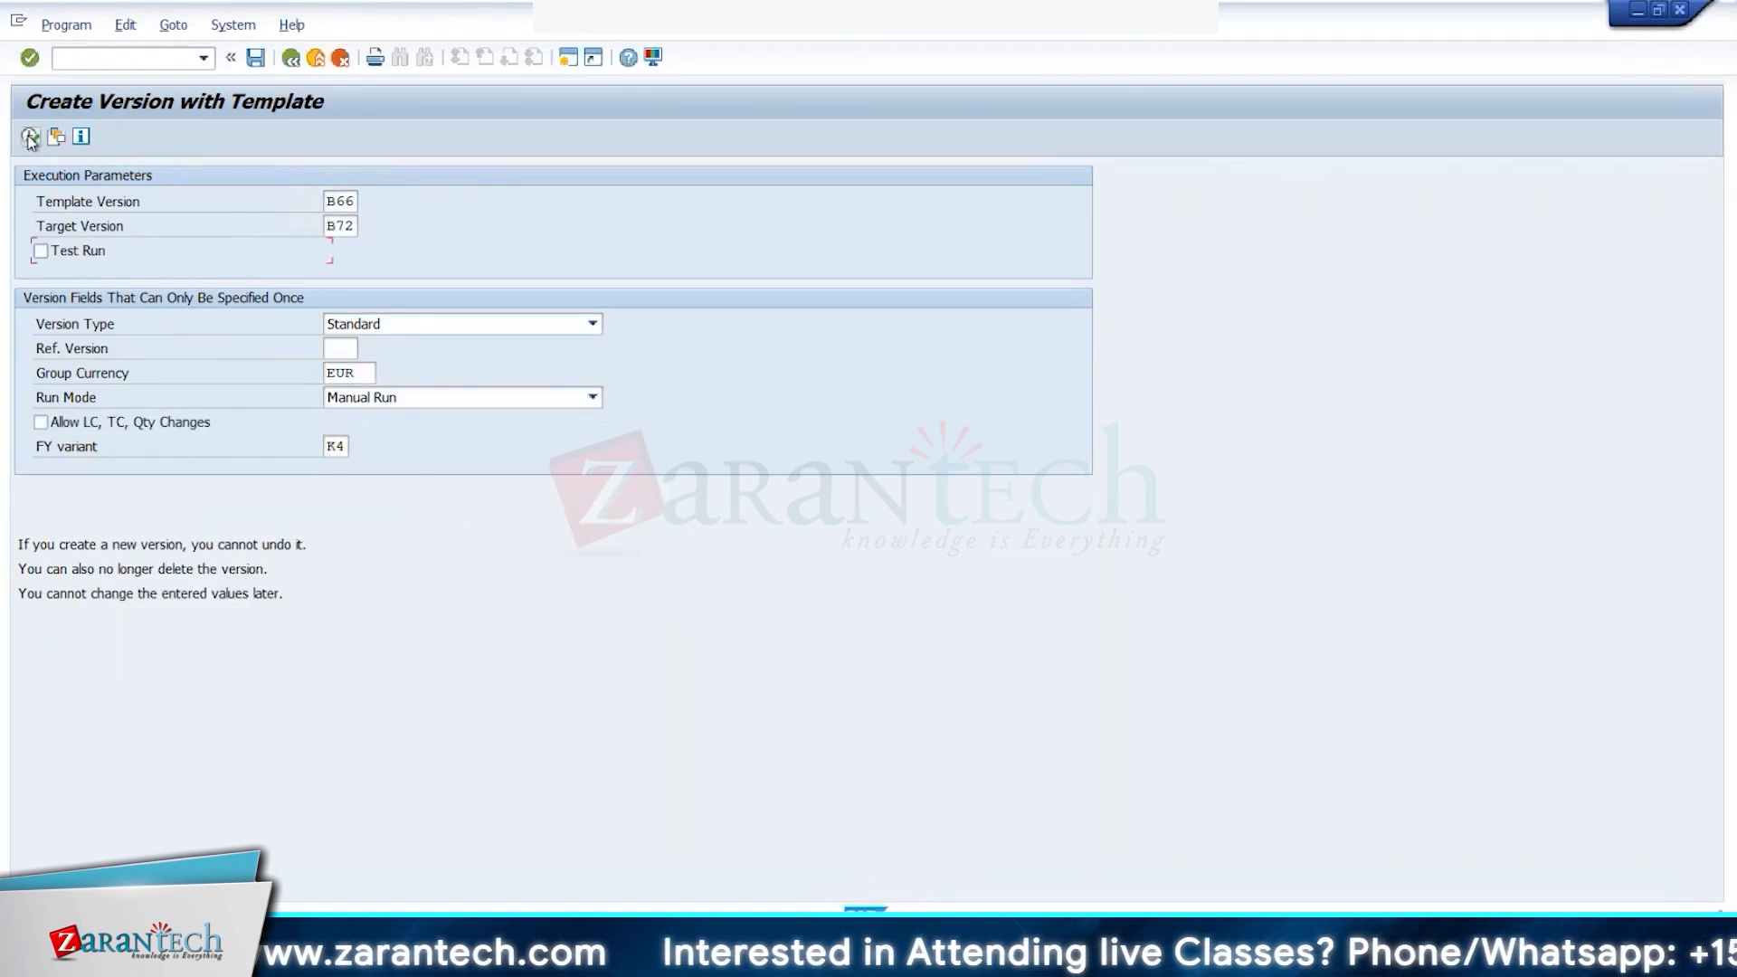
left_click(30, 137)
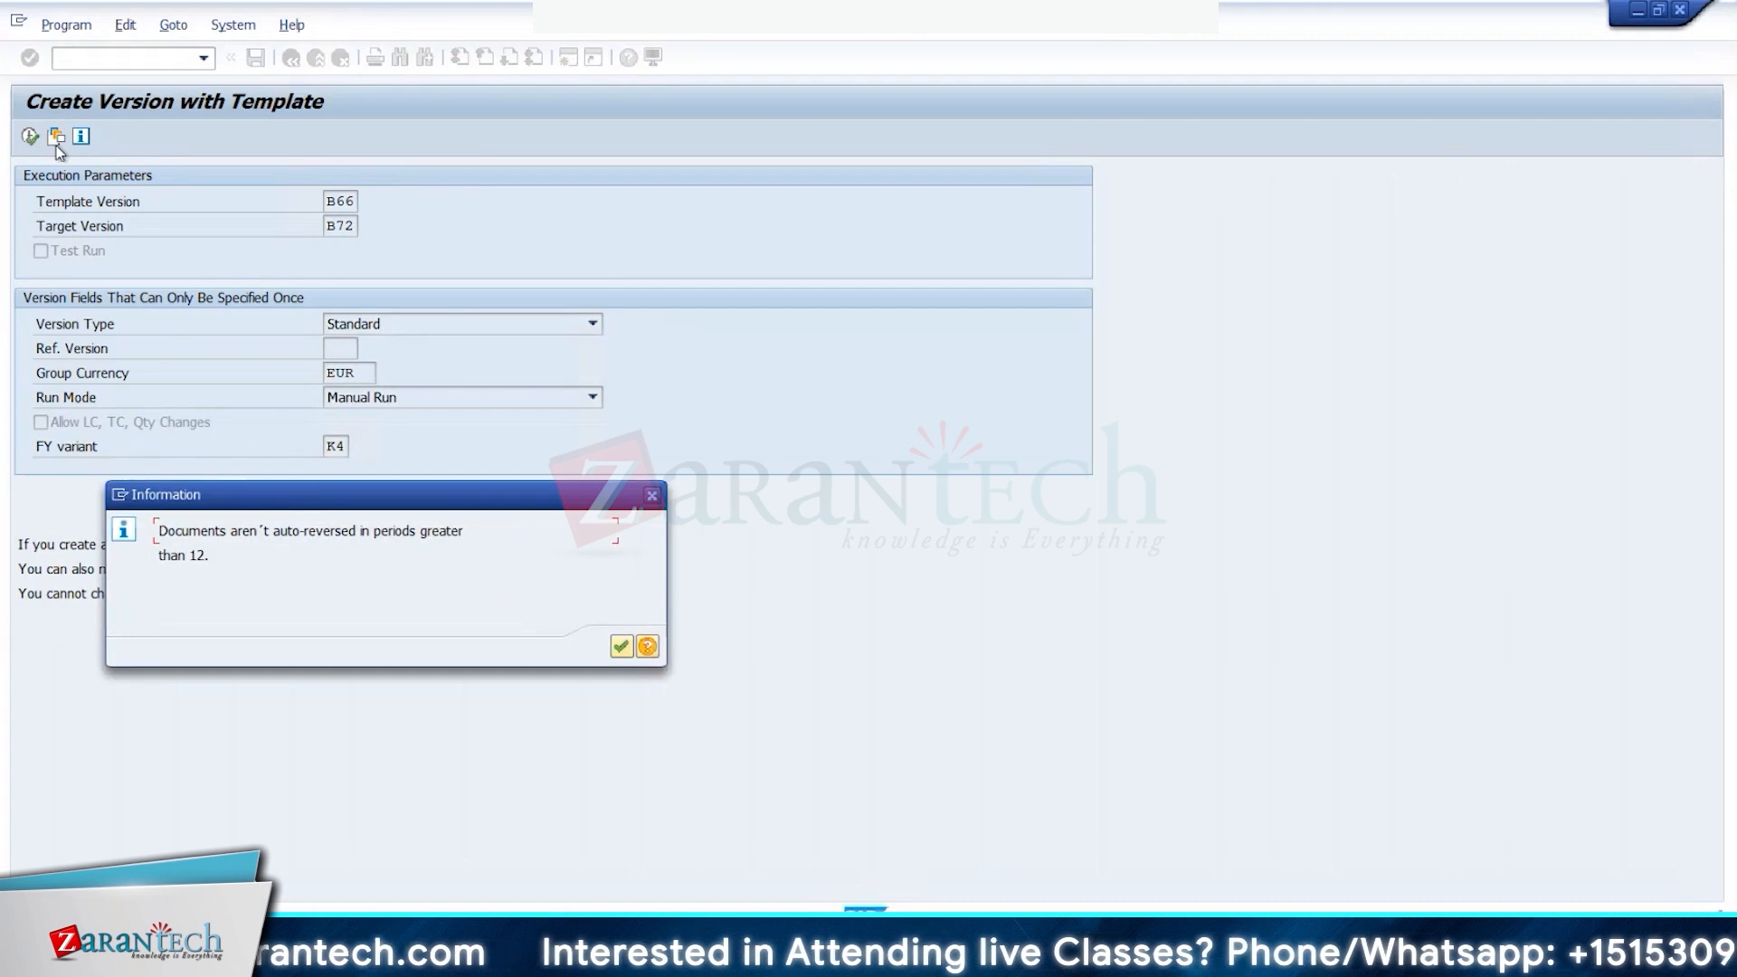
key("Return")
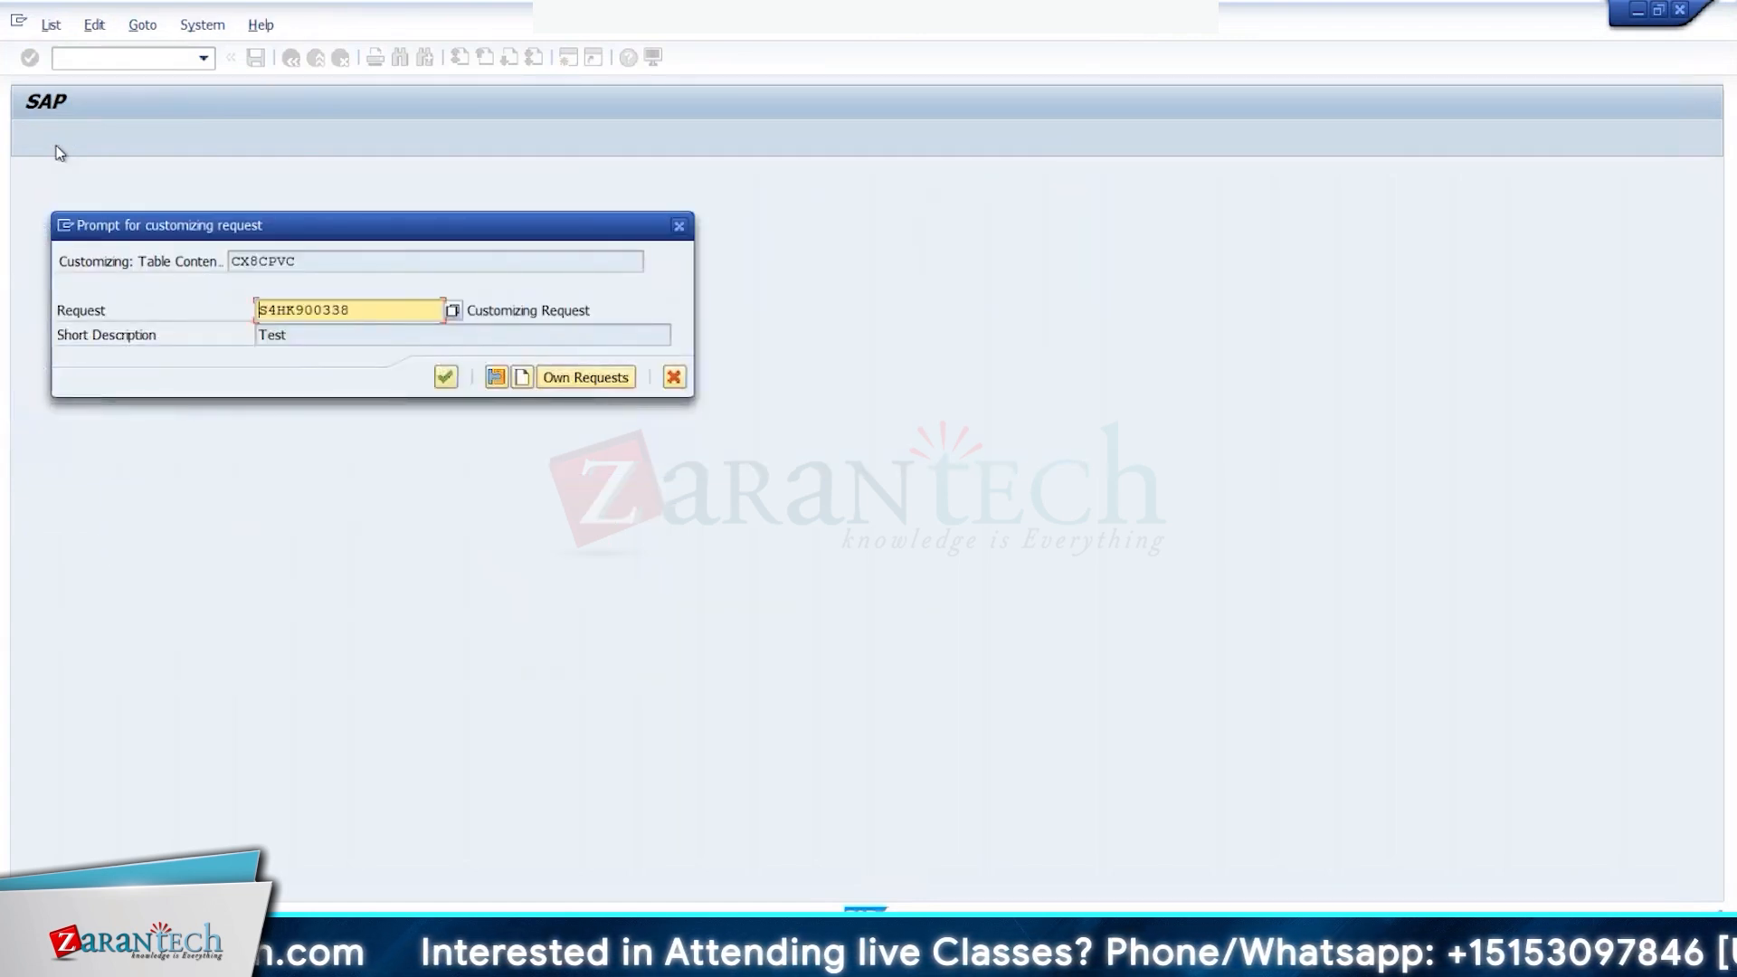
key("Return")
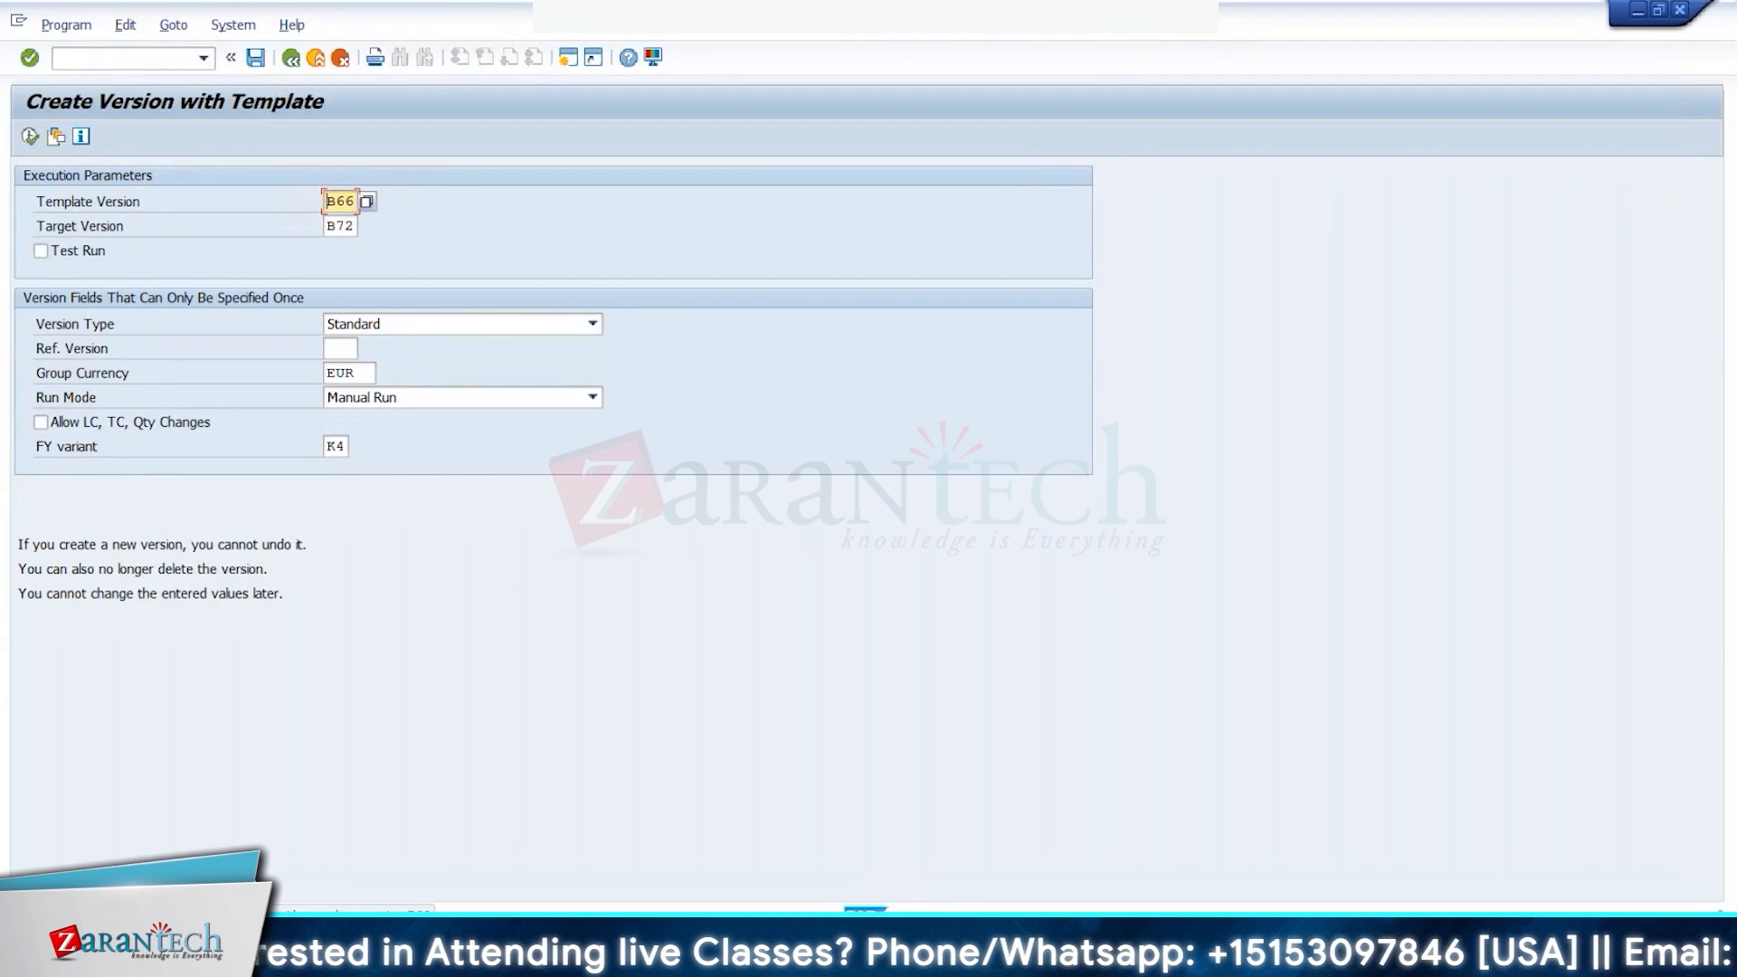
left_click(291, 58)
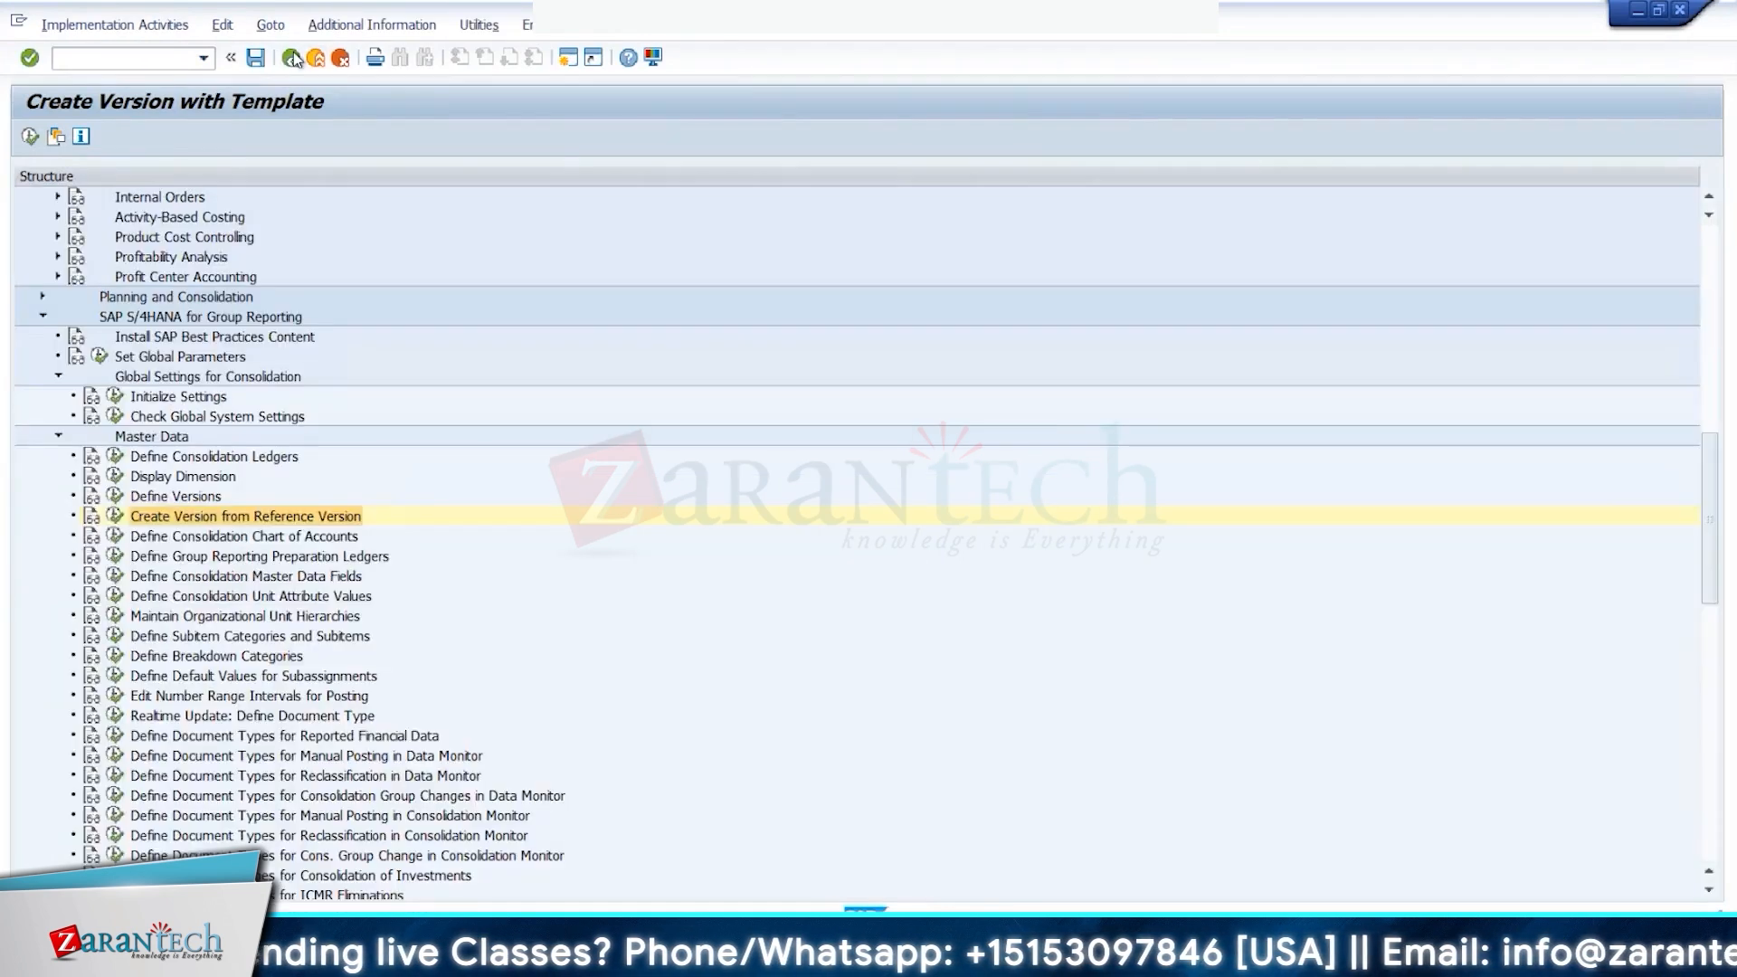
Step: Open the consolidation versions overview, find version B72, and review its detailed settings
double_click(302, 517)
left_click(292, 742)
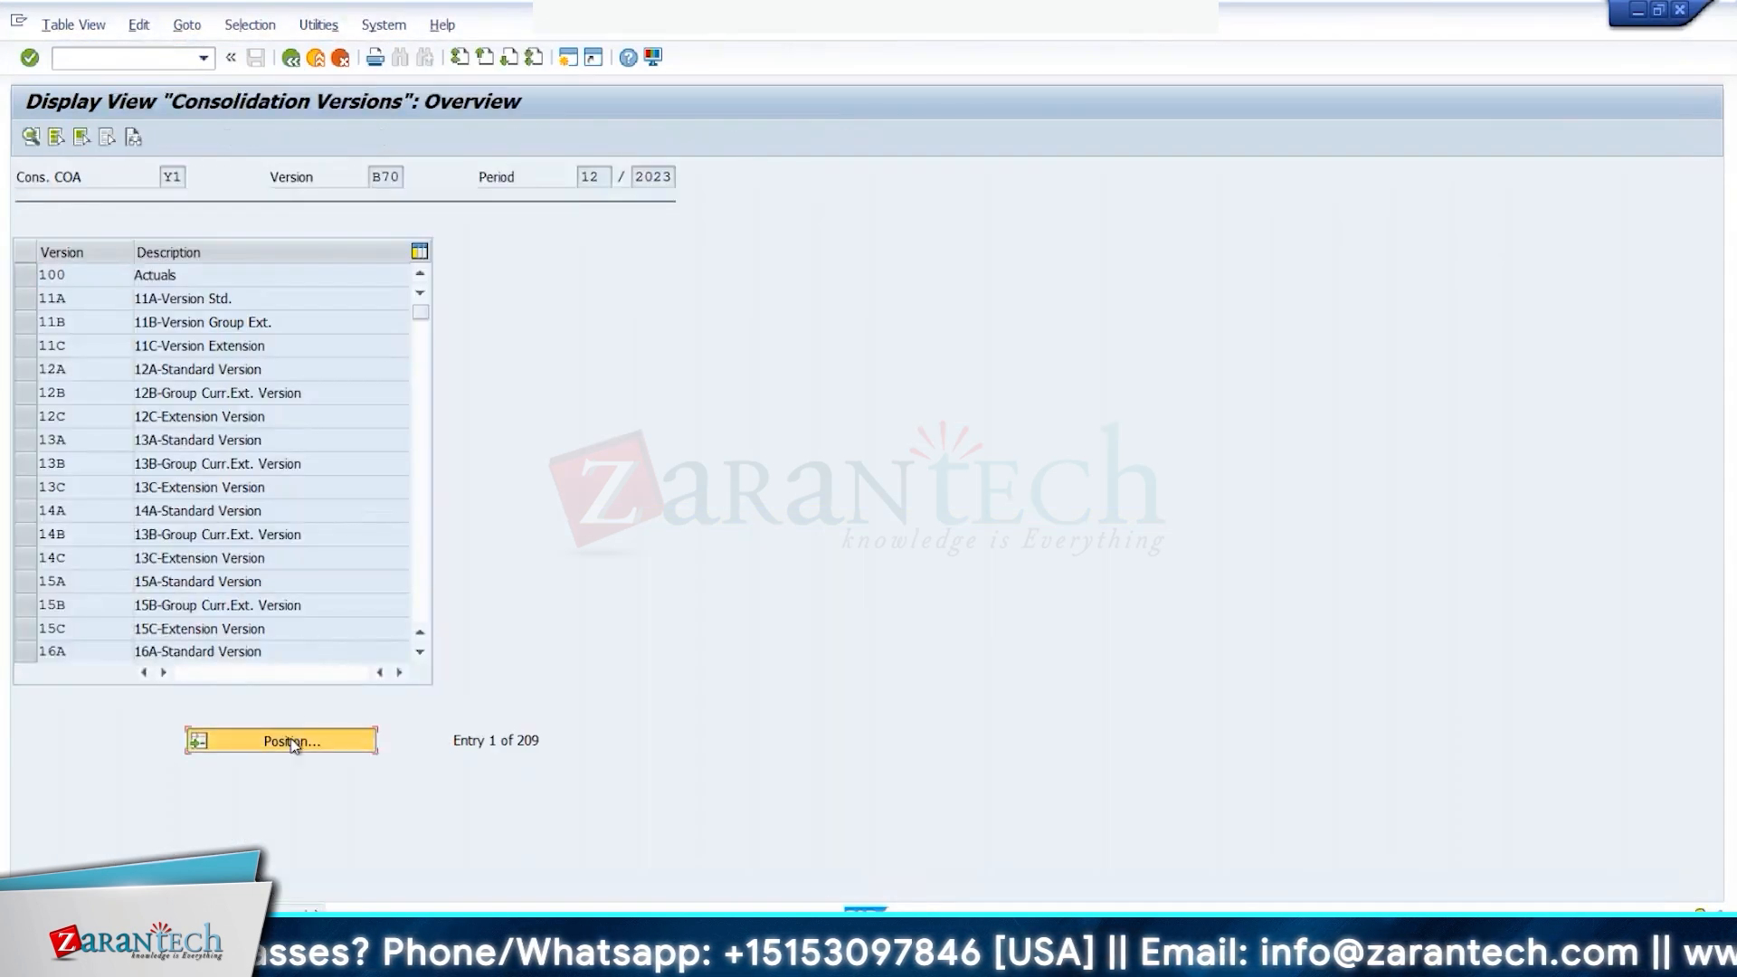
type("b72")
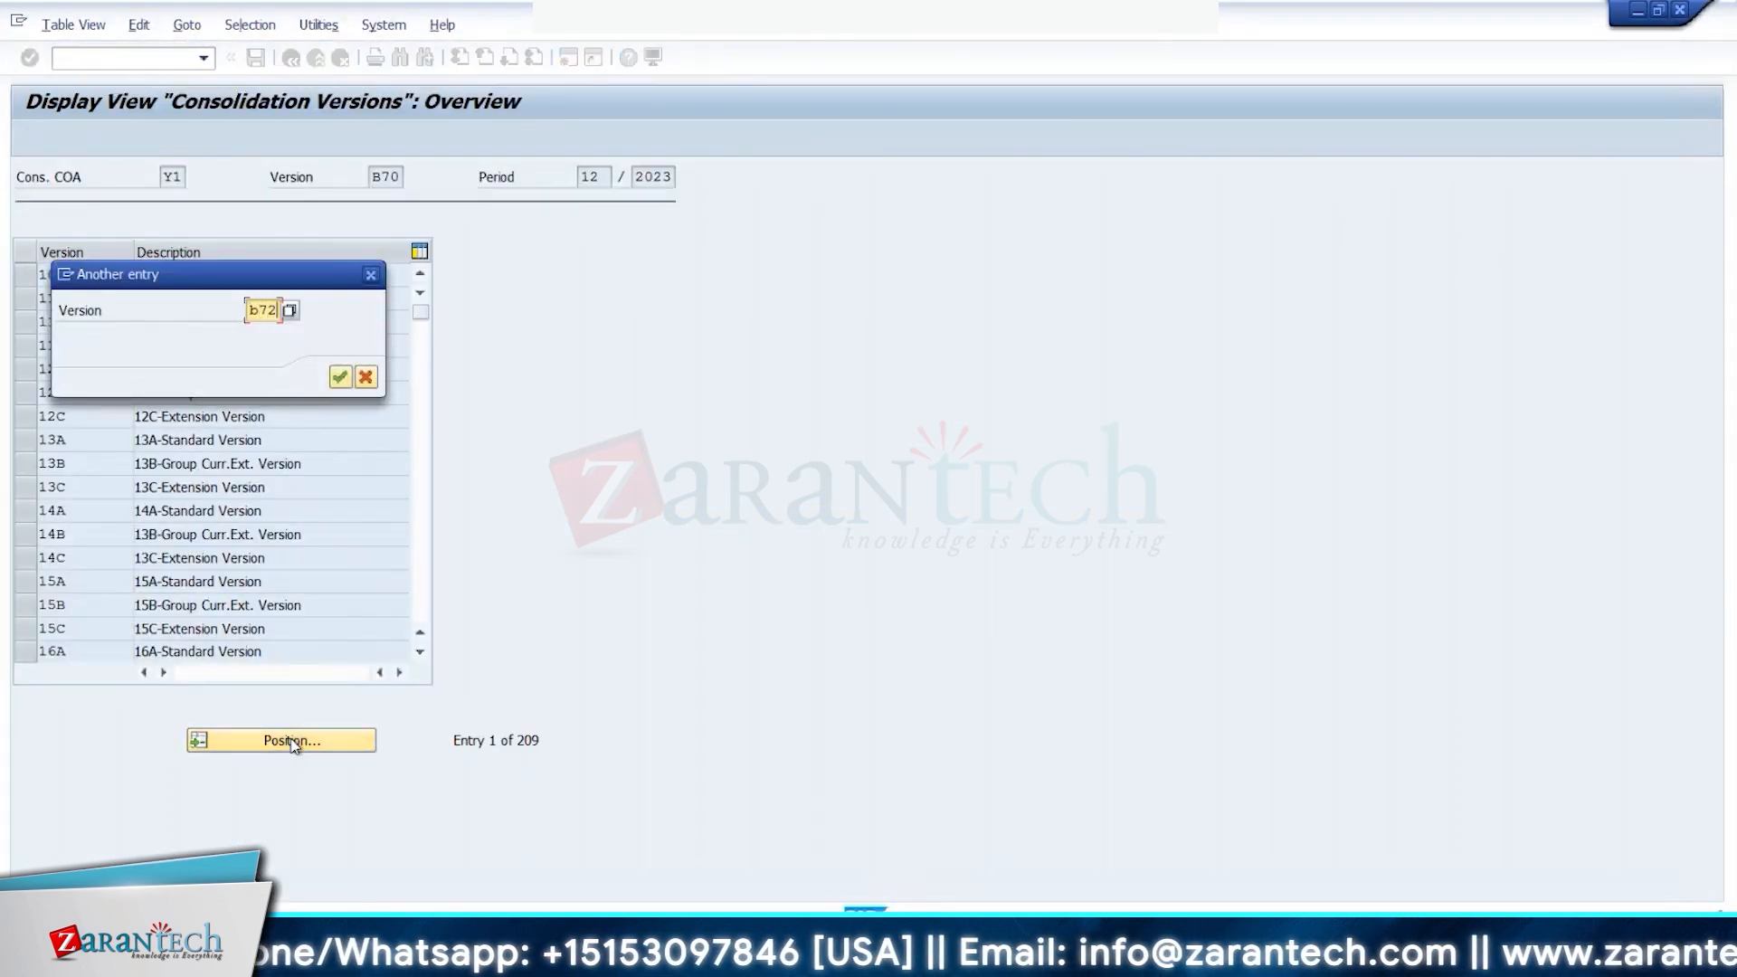
key("Return")
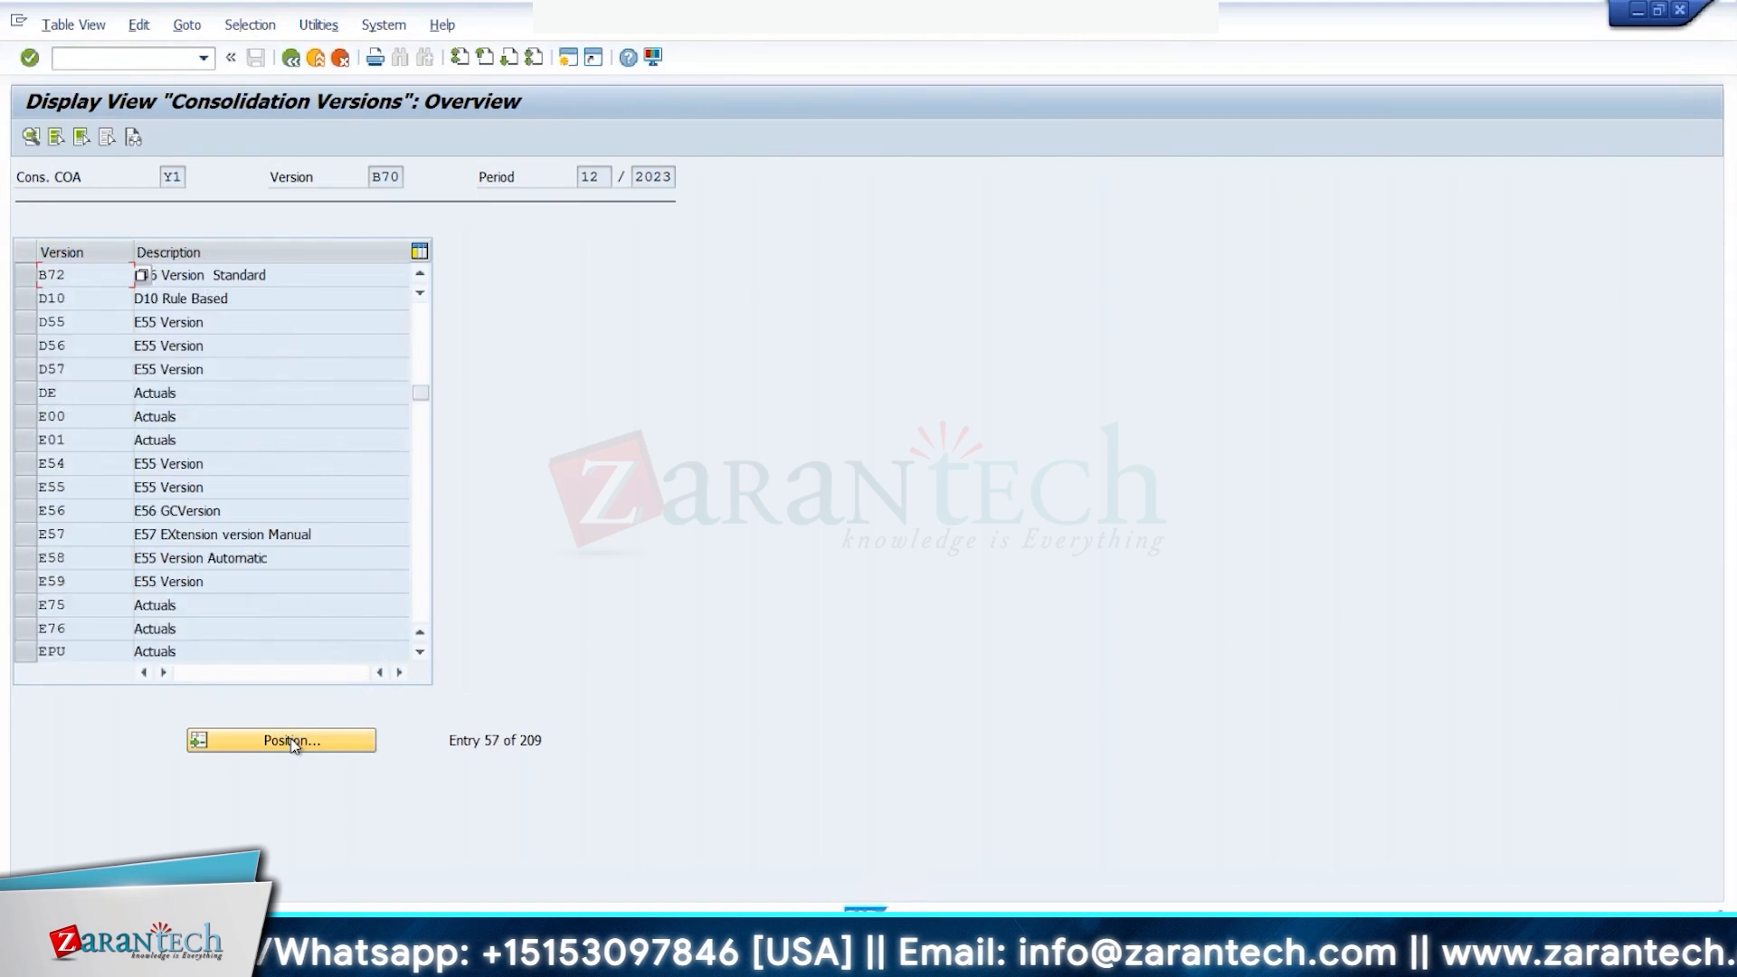
double_click(301, 276)
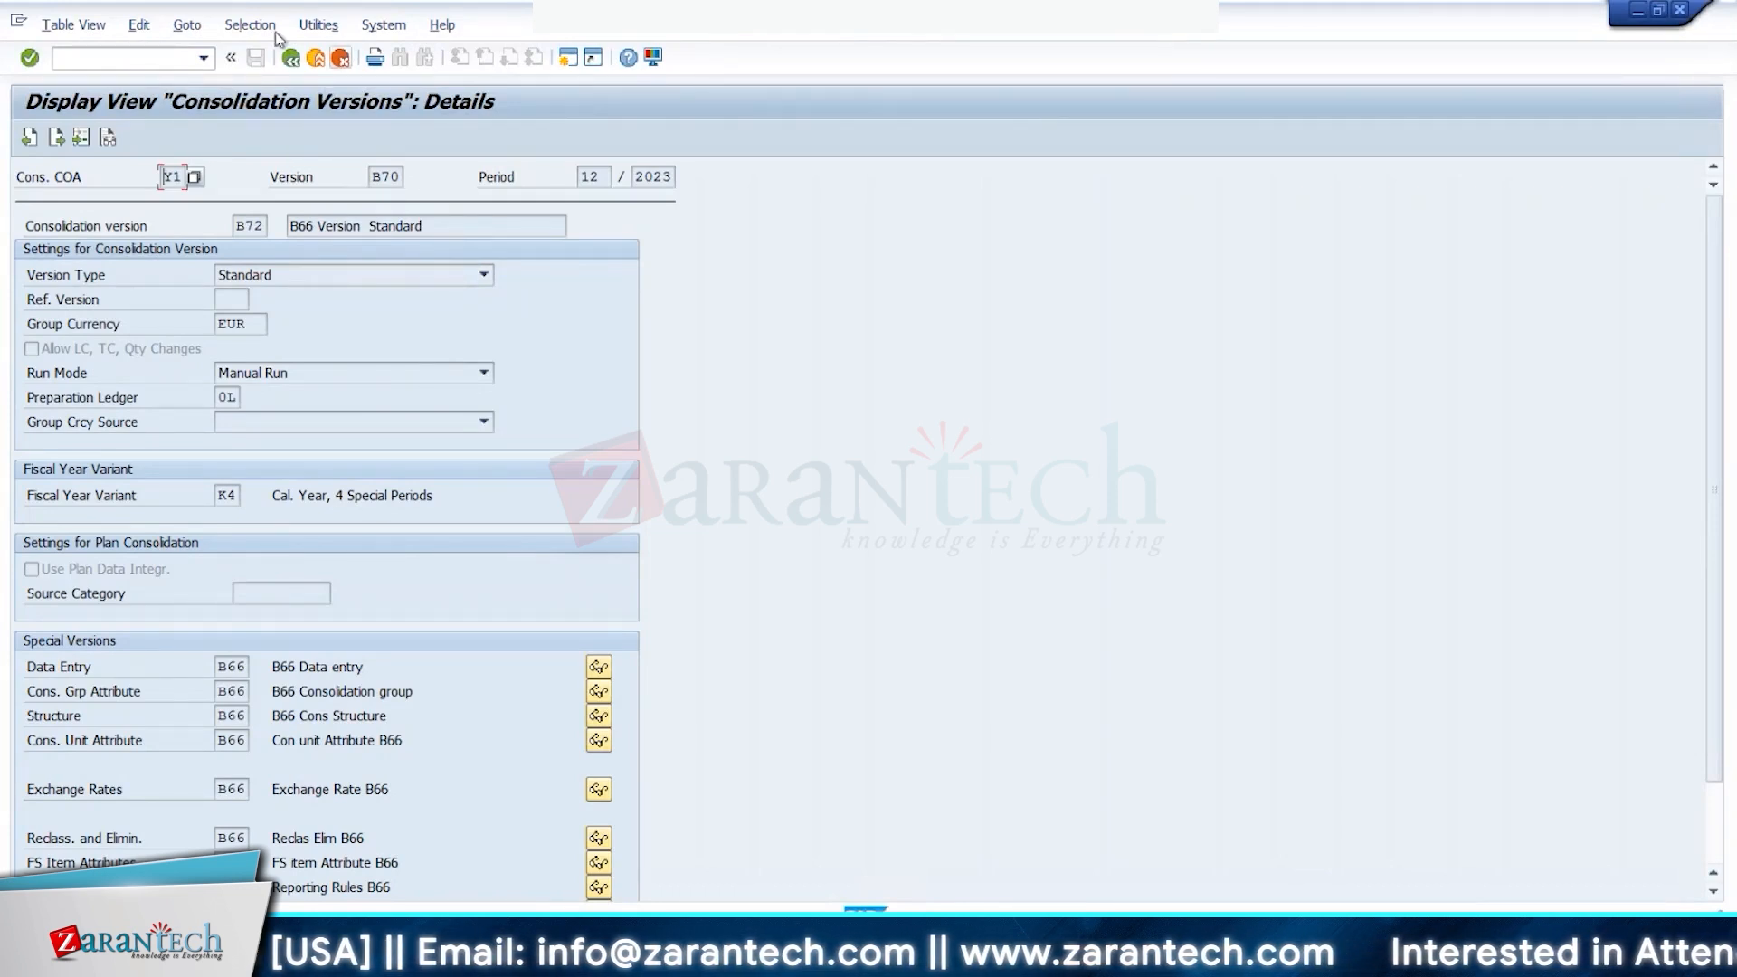
left_click(292, 58)
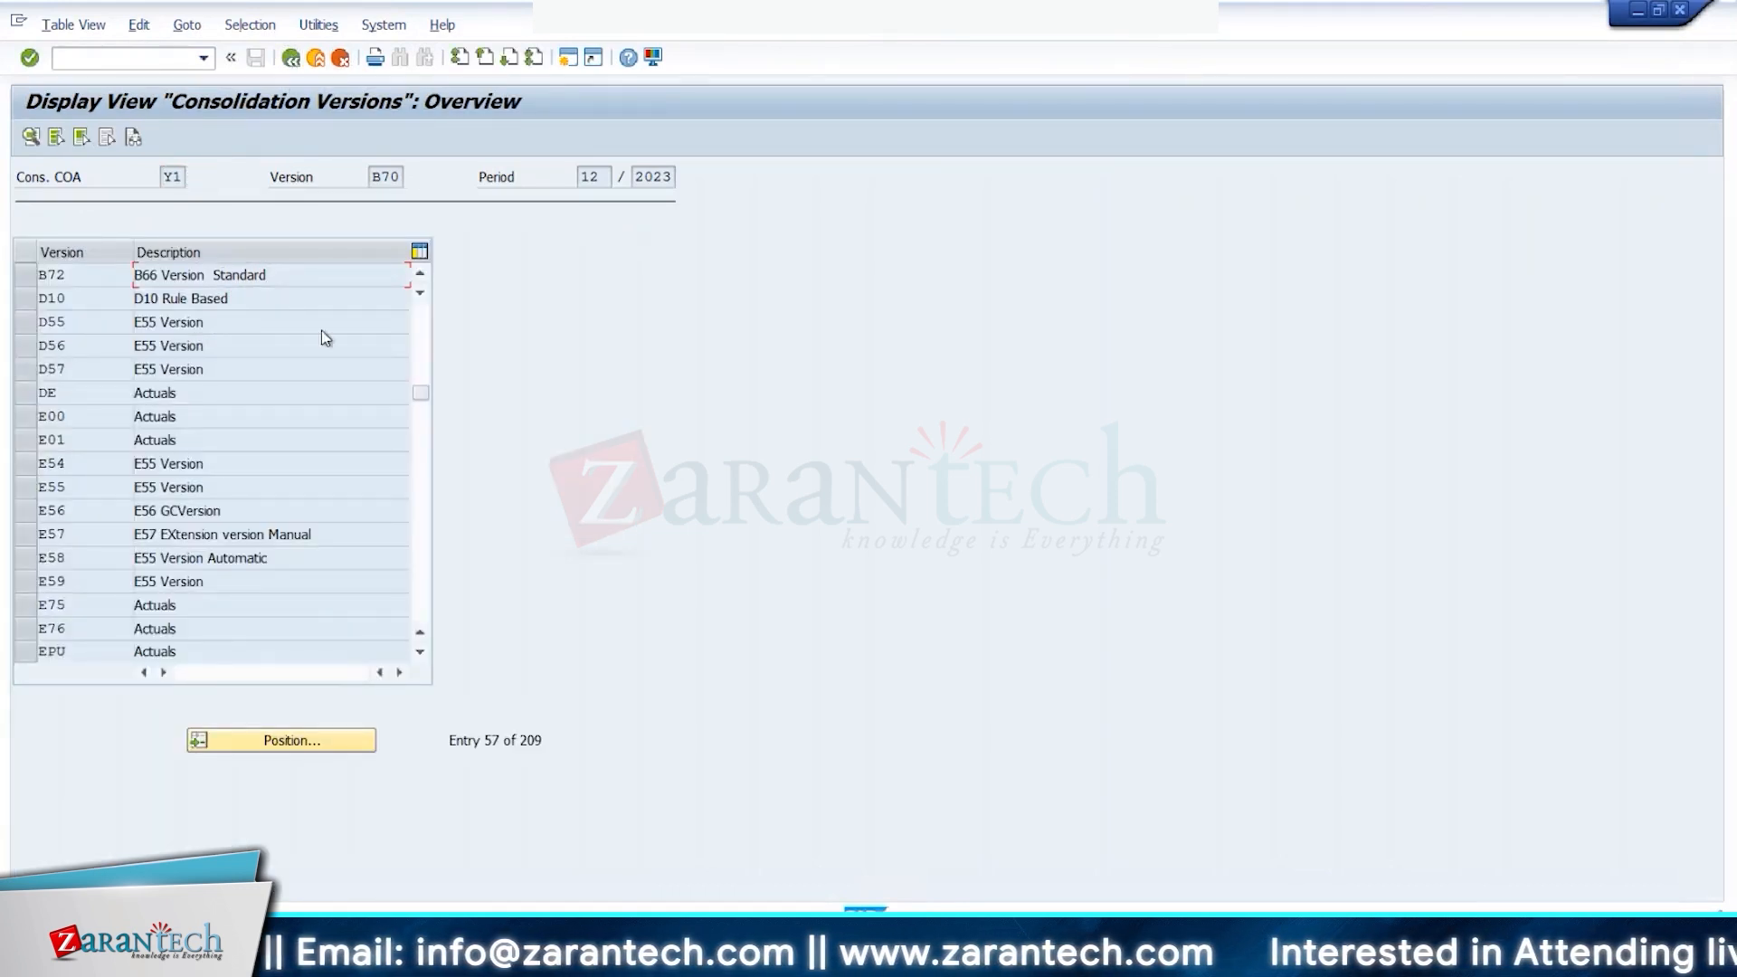
left_click(291, 58)
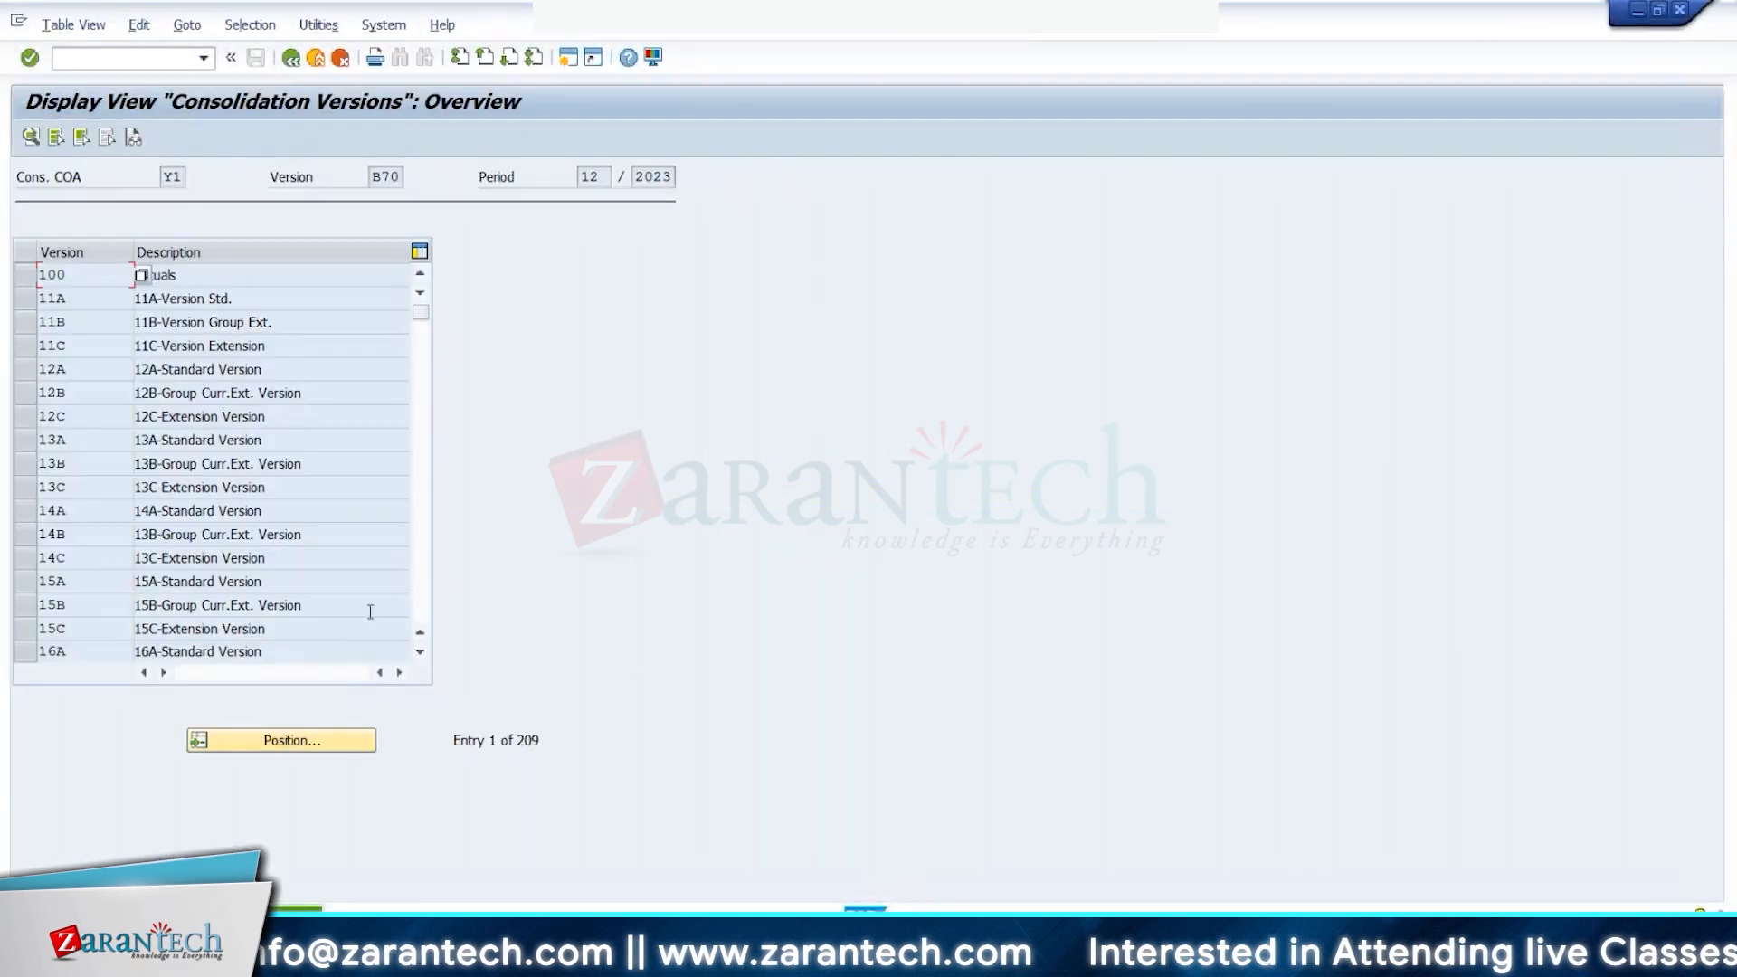
Step: Open Enqueue Administration in a new session and list the lock entries of all users in client 100
left_click(160, 58)
type("/ose16n")
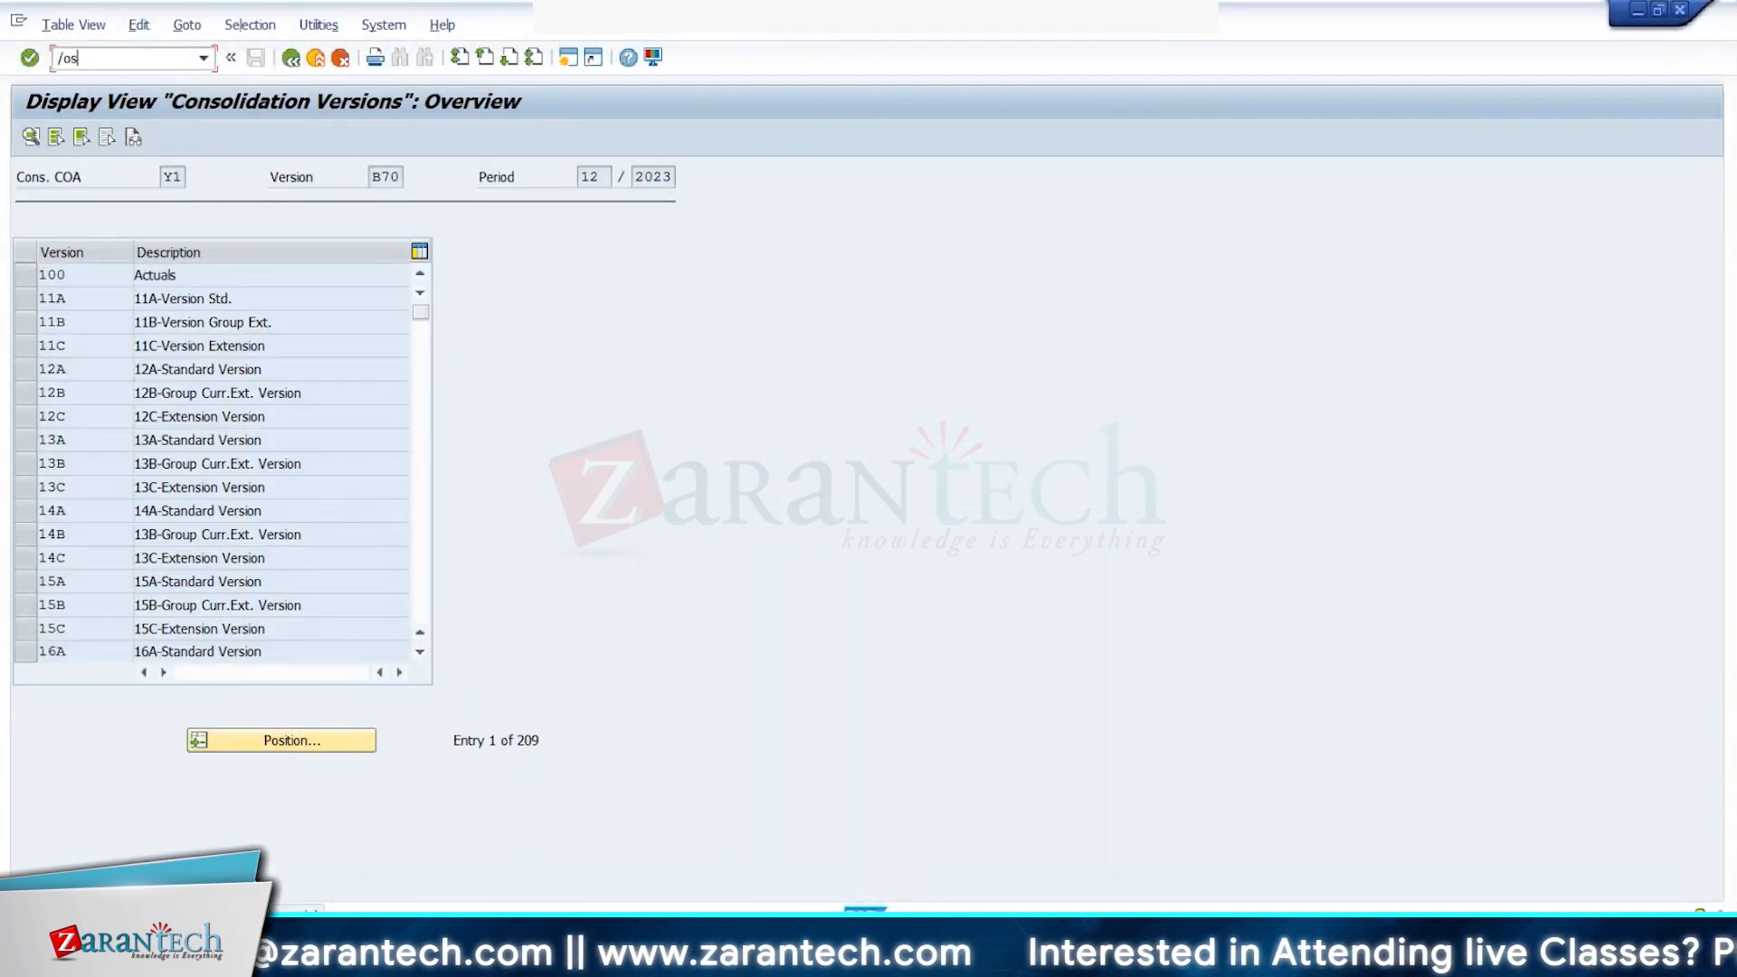
key("Return")
left_click_drag(327, 227, 124, 235)
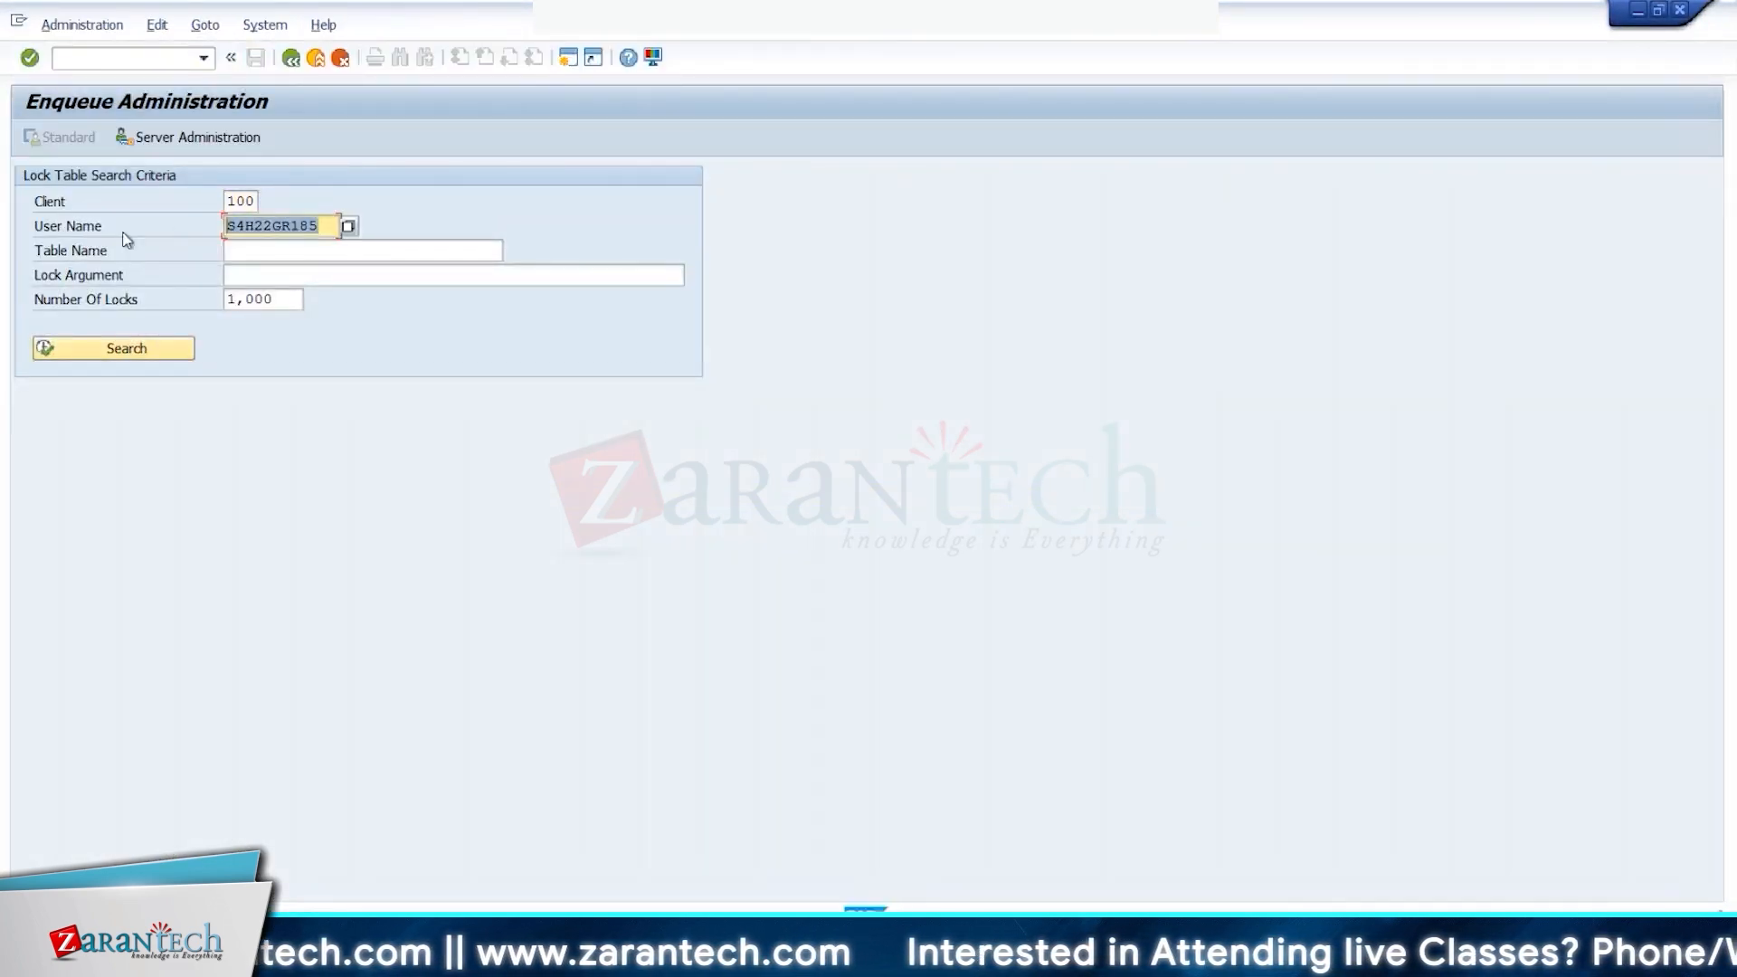
key("Delete")
left_click(129, 348)
Step: Delete all listed lock entries and switch back to the consolidation versions session
left_click(29, 467)
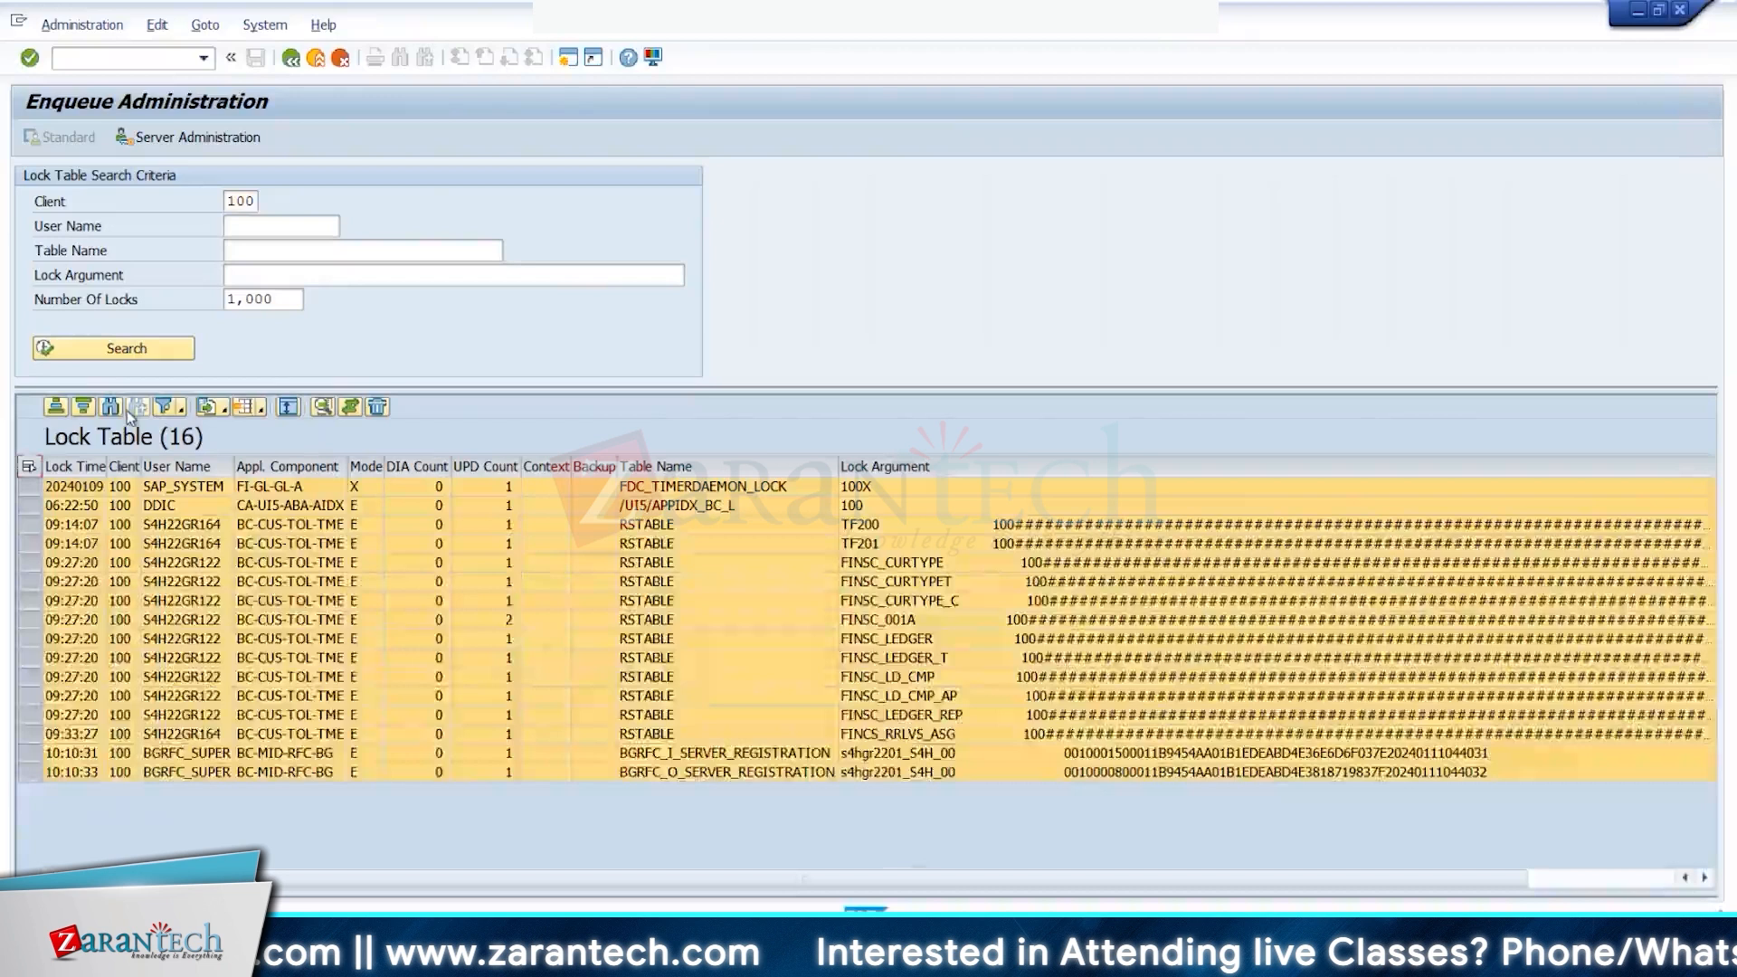
left_click(377, 407)
left_click(397, 485)
mouse_move(543, 959)
left_click(272, 819)
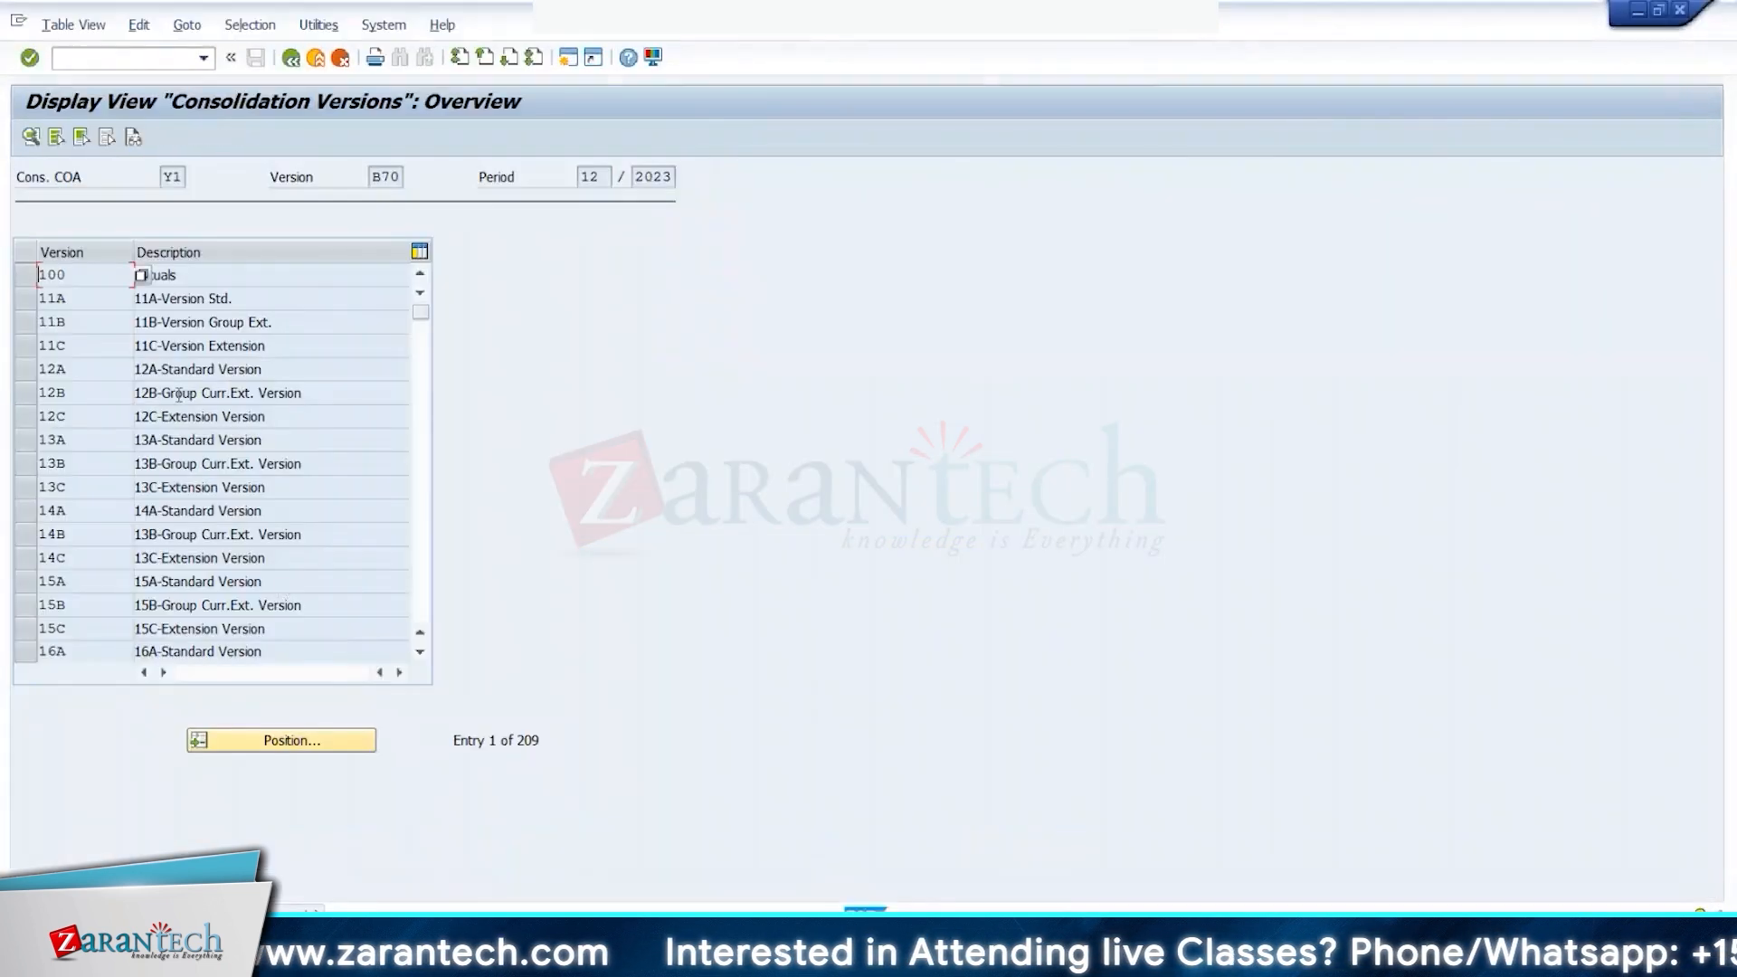
Step: Reopen Define Versions in change mode and position the list on version B72
left_click(290, 57)
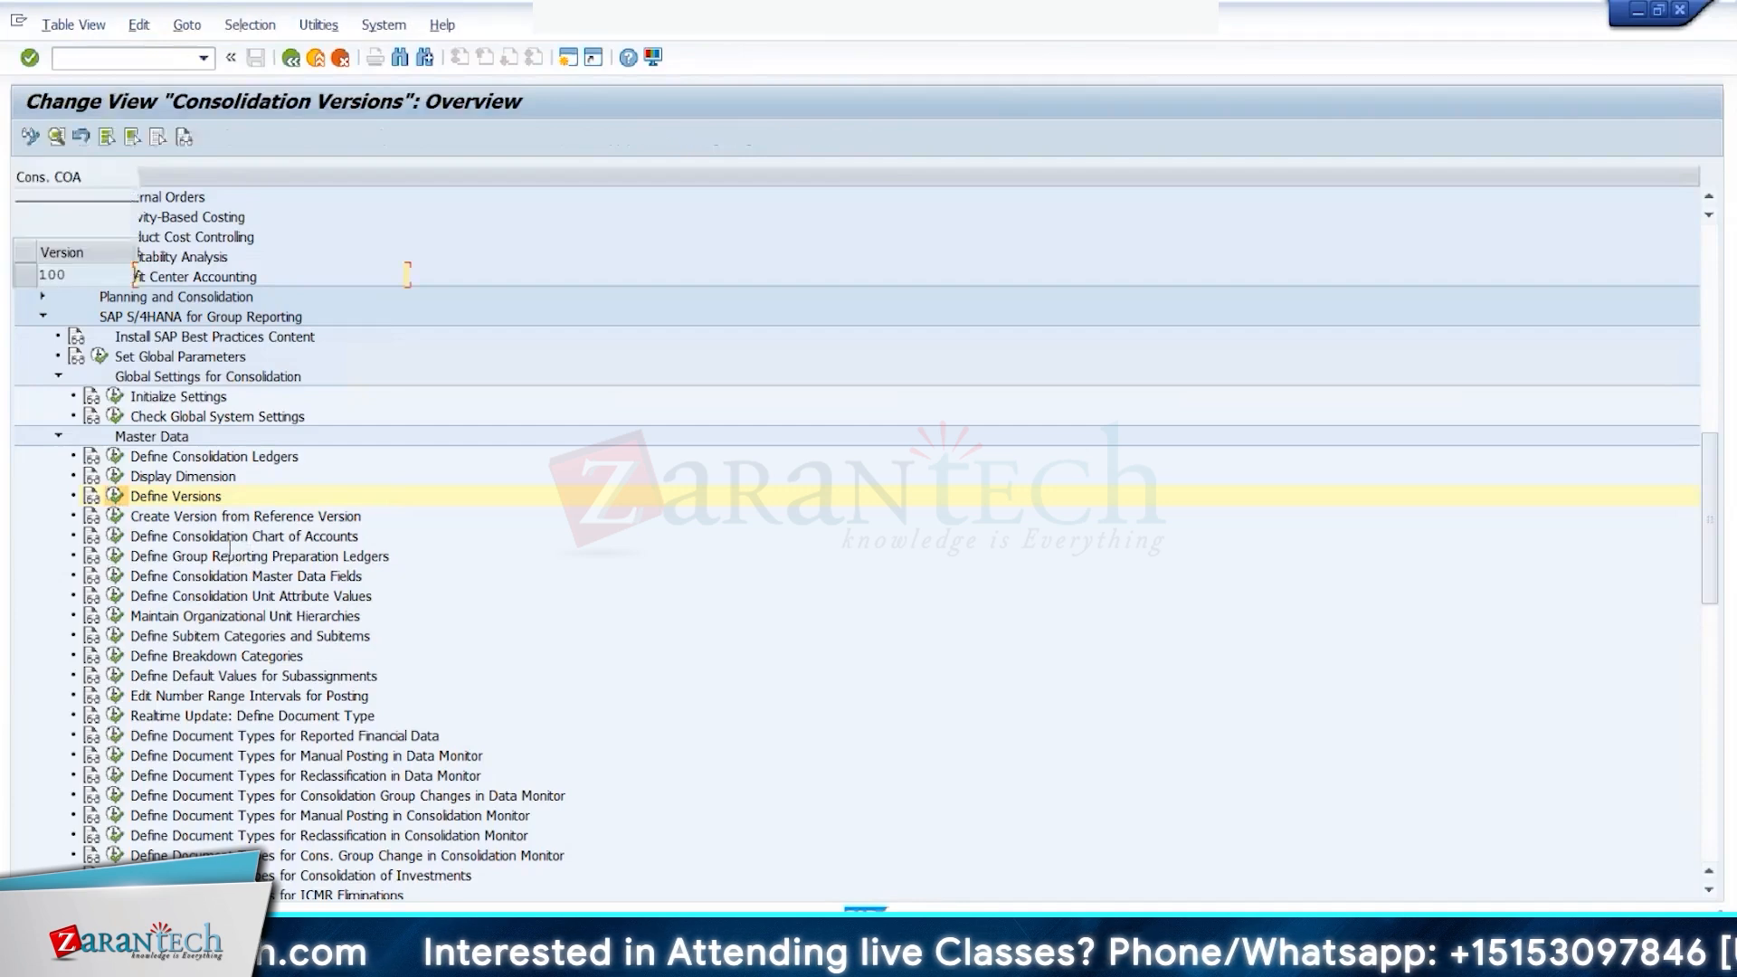
left_click(239, 747)
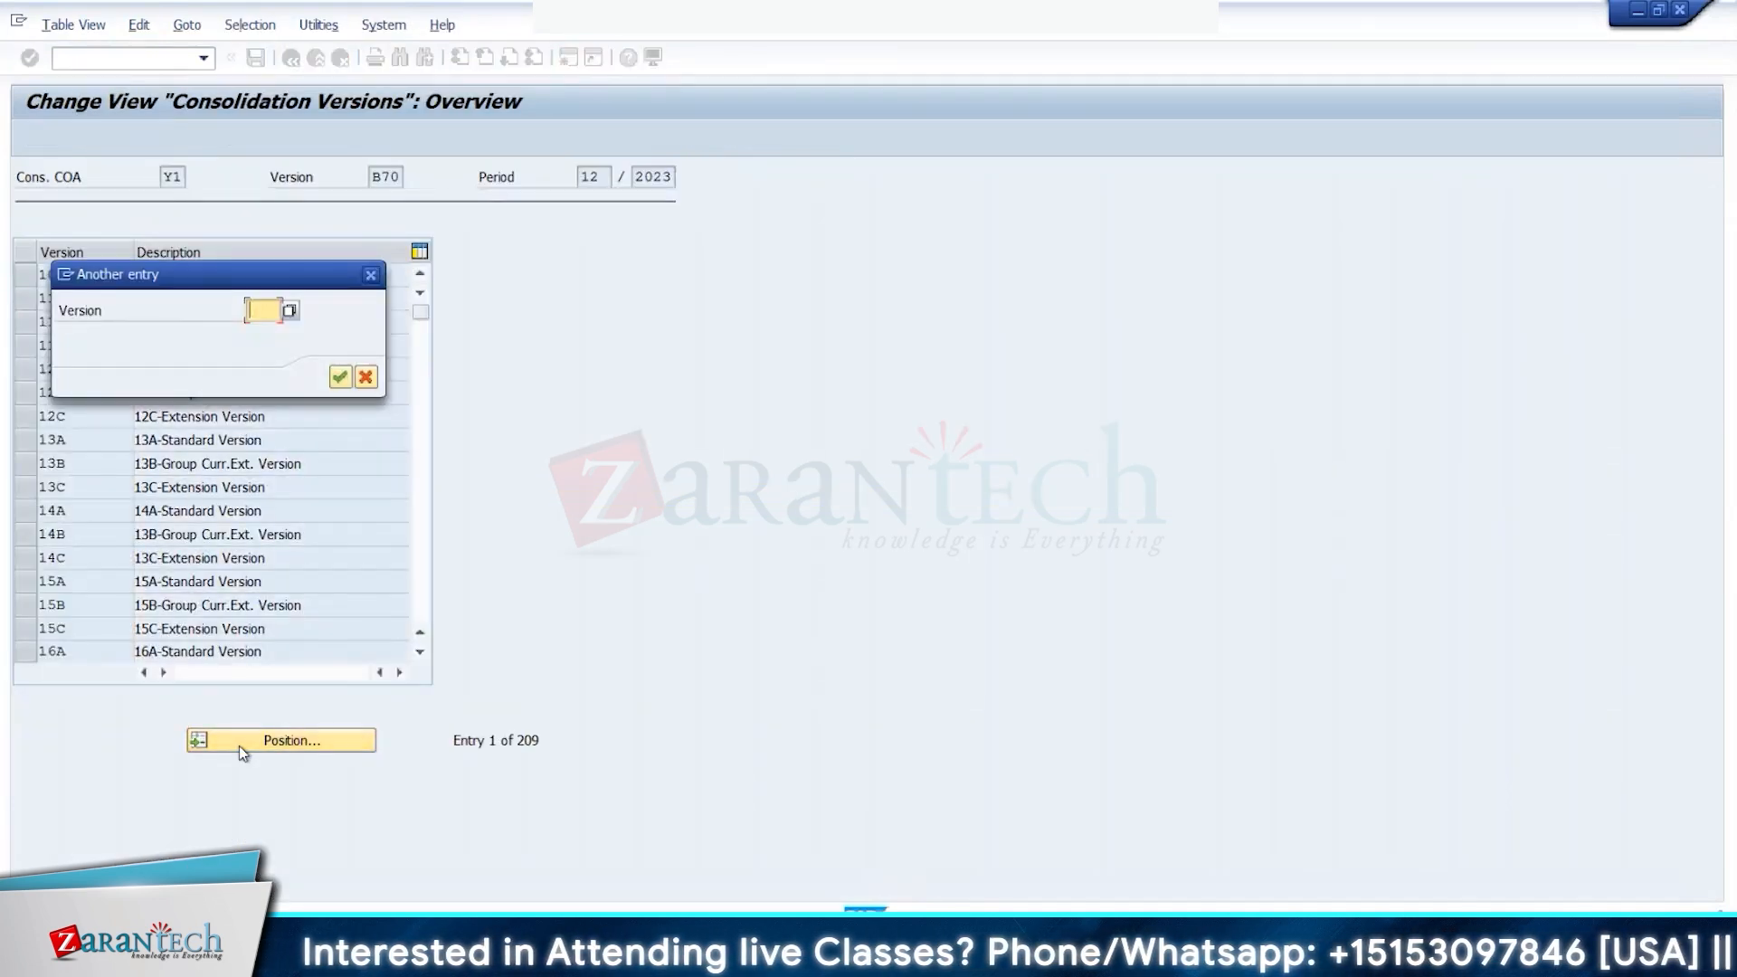
type("B72")
key("Return")
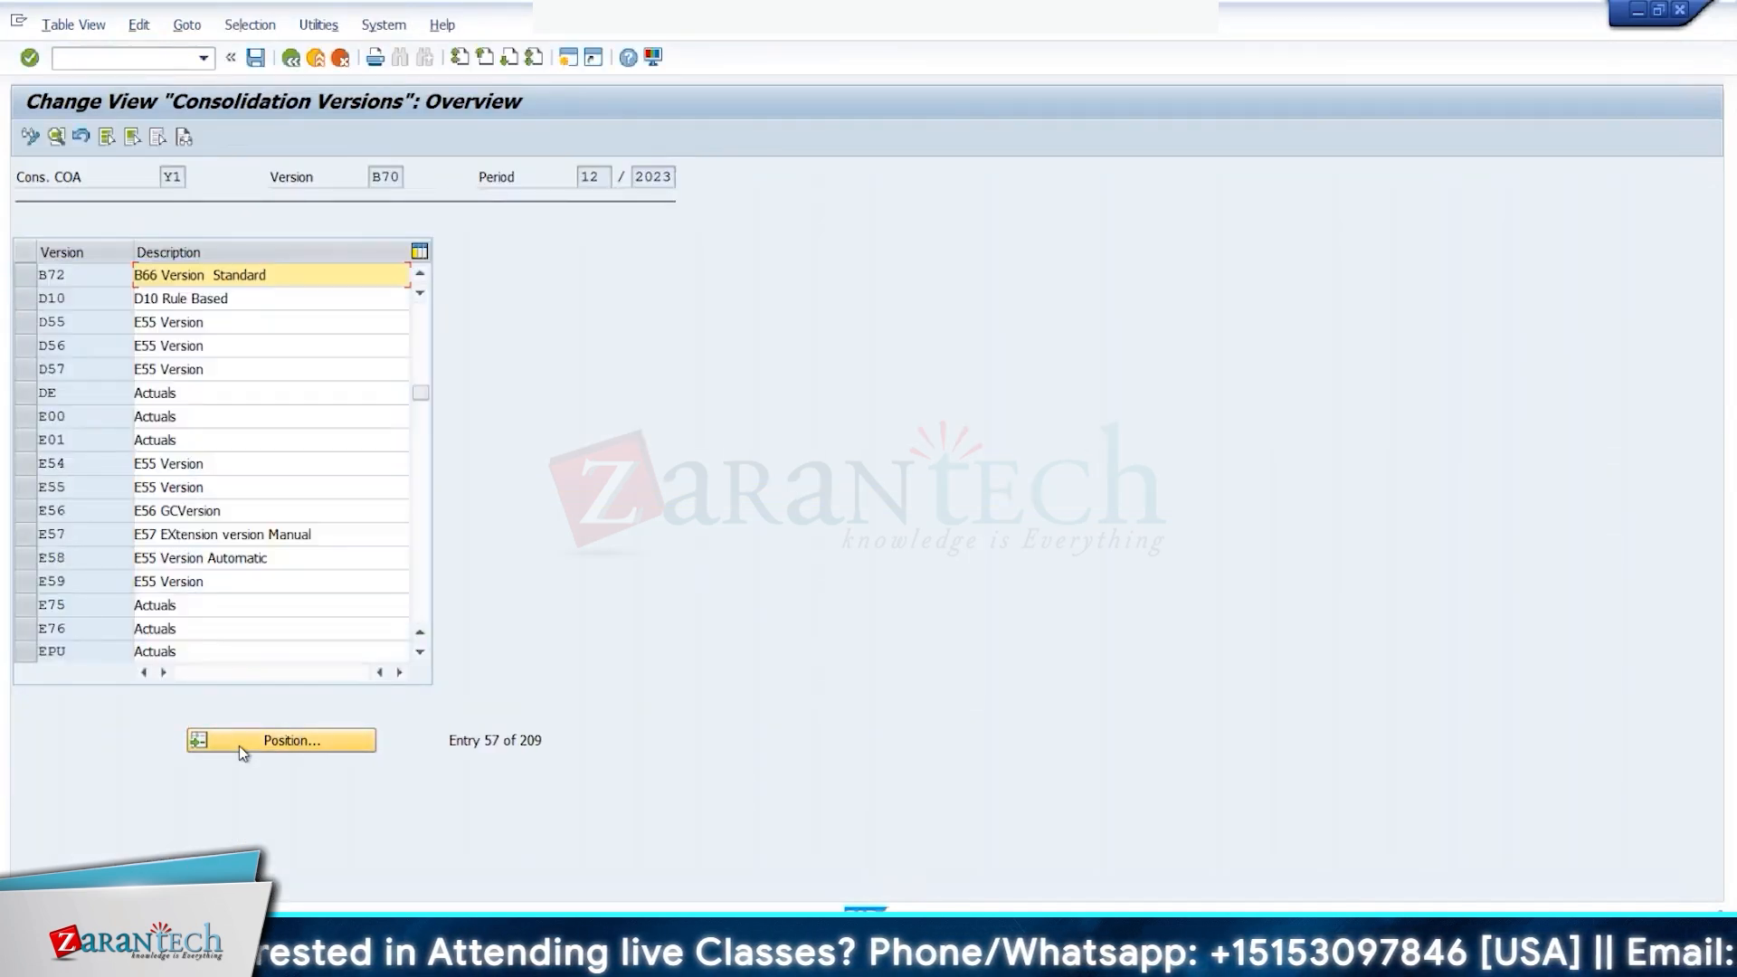
Step: Replace the description of version B72 with "b72 plan"
left_click_drag(288, 276, 122, 267)
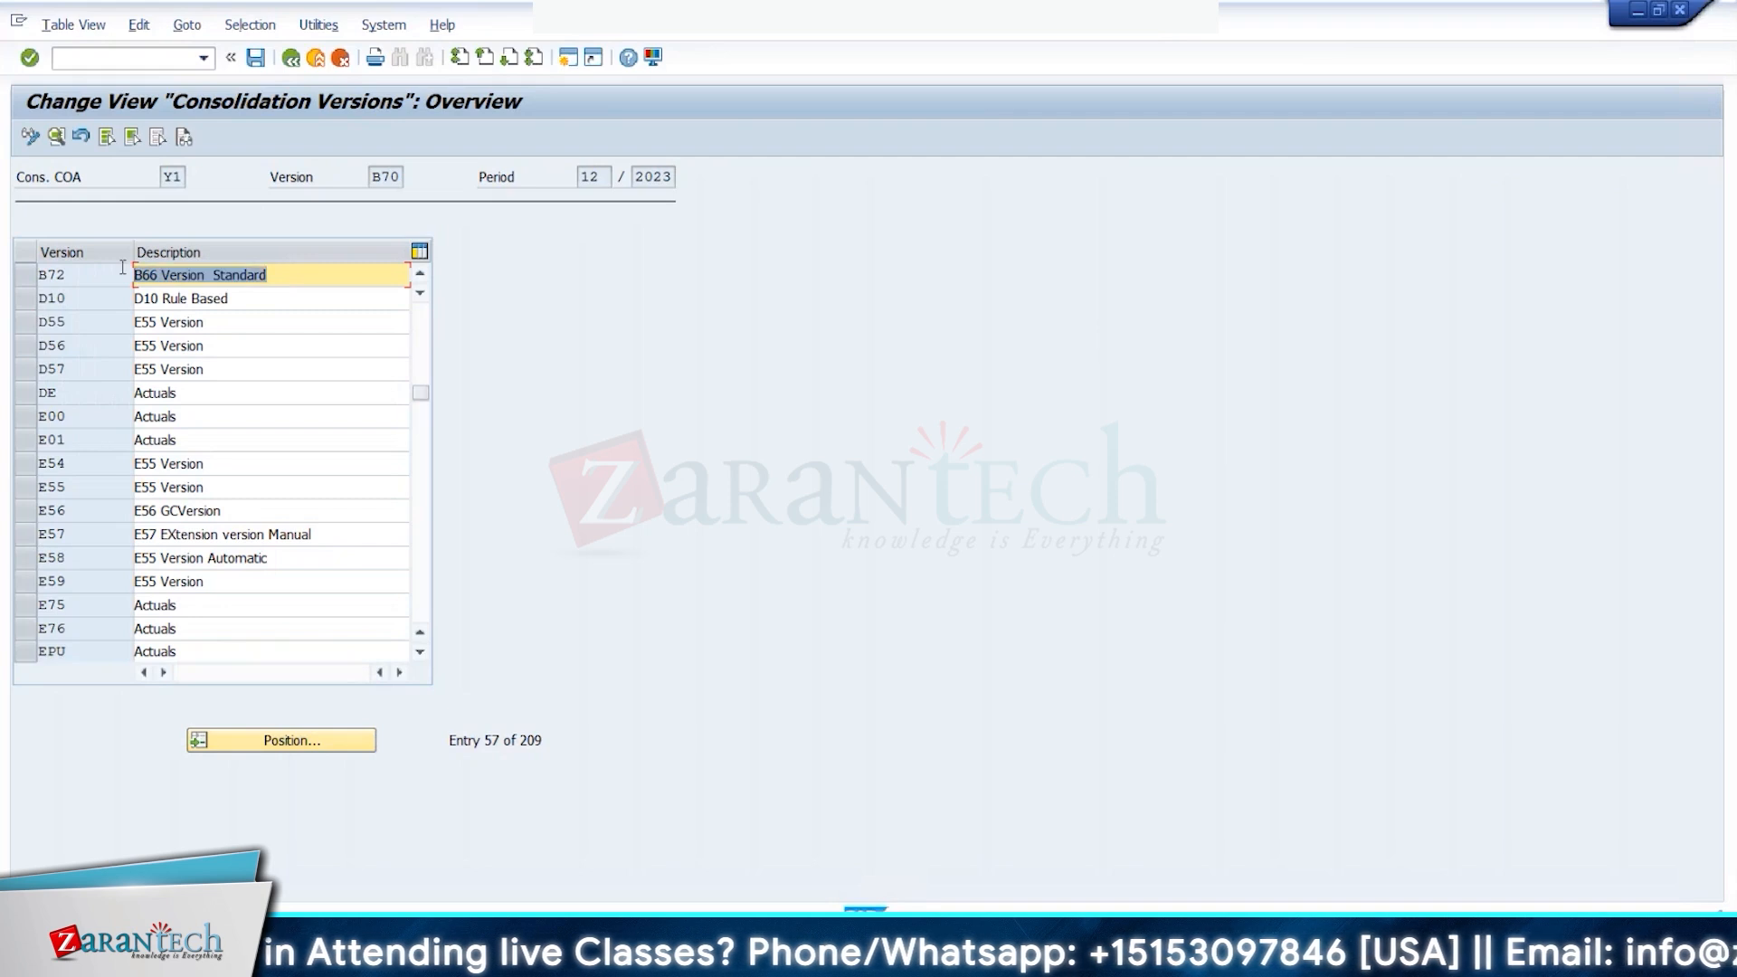
type("b72")
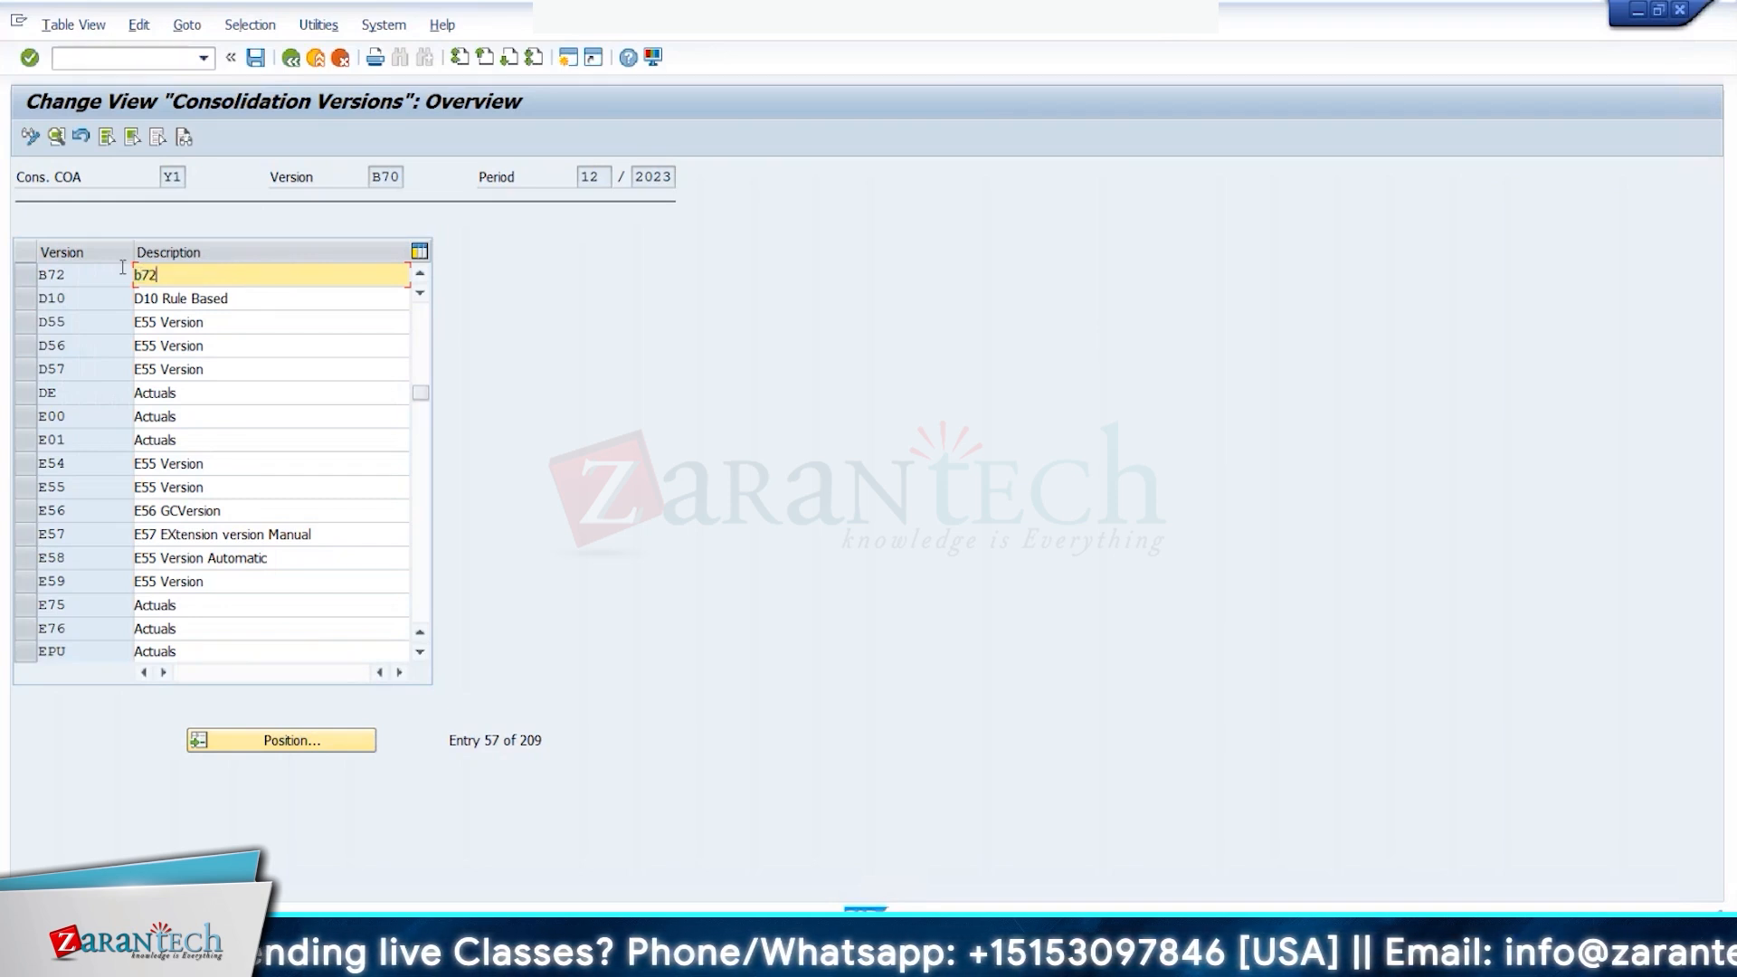
type(" plan")
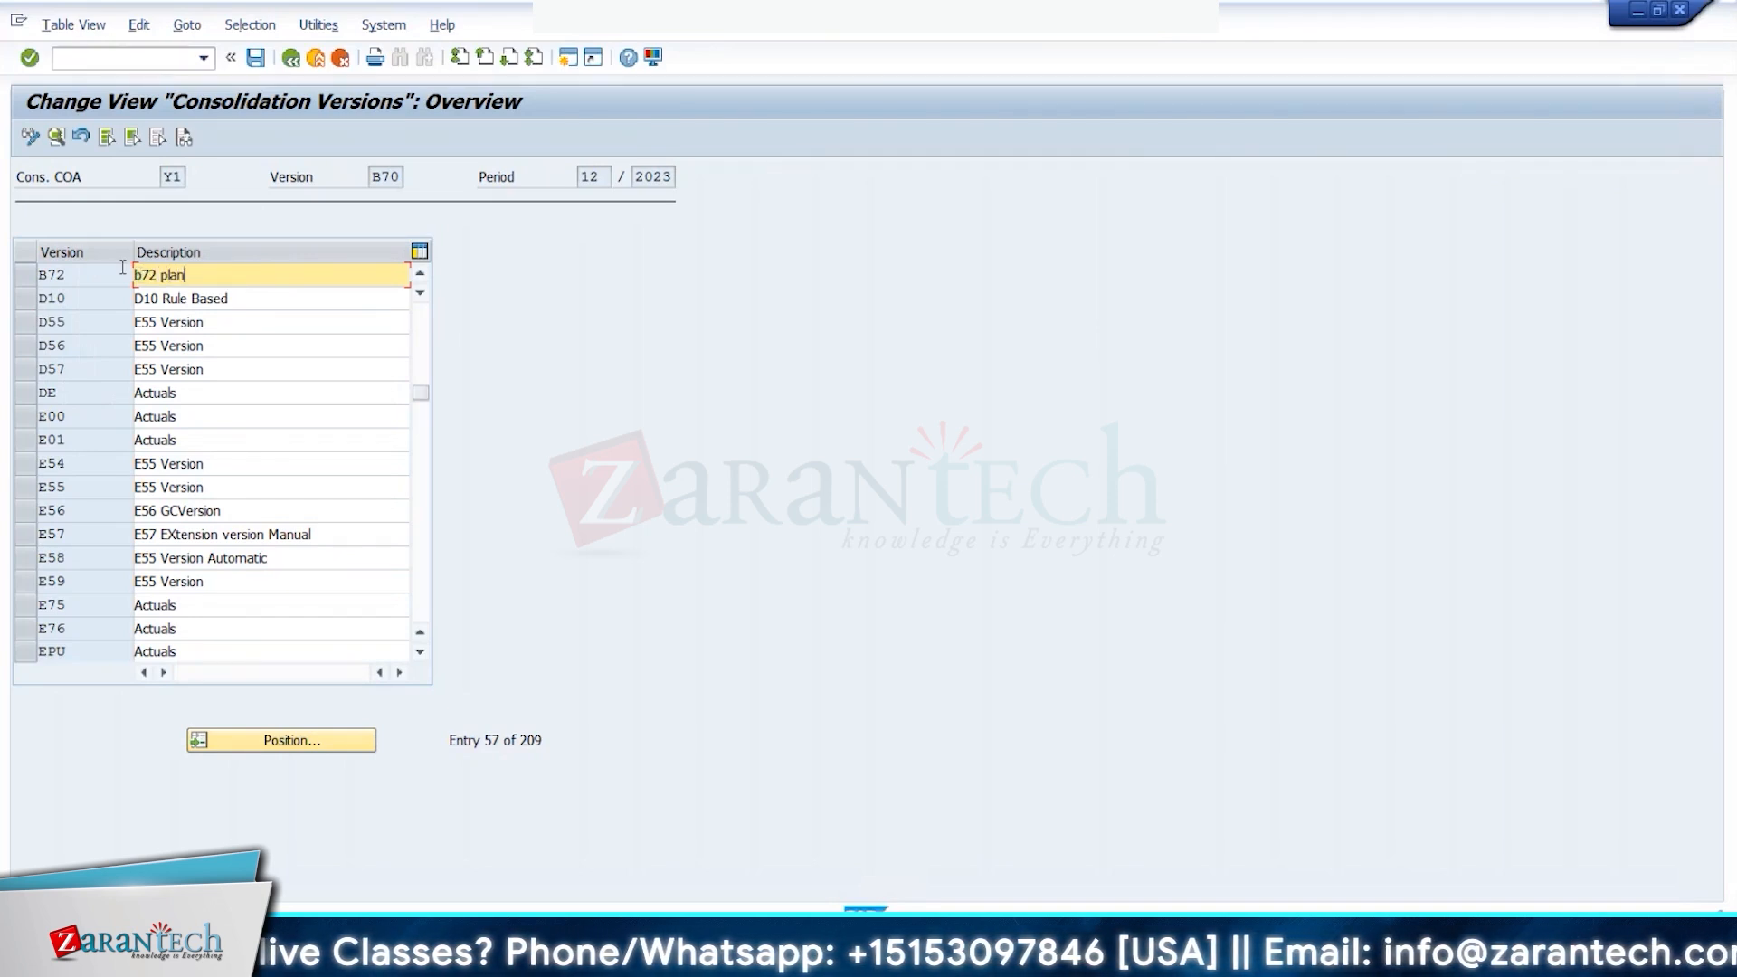
key("Return")
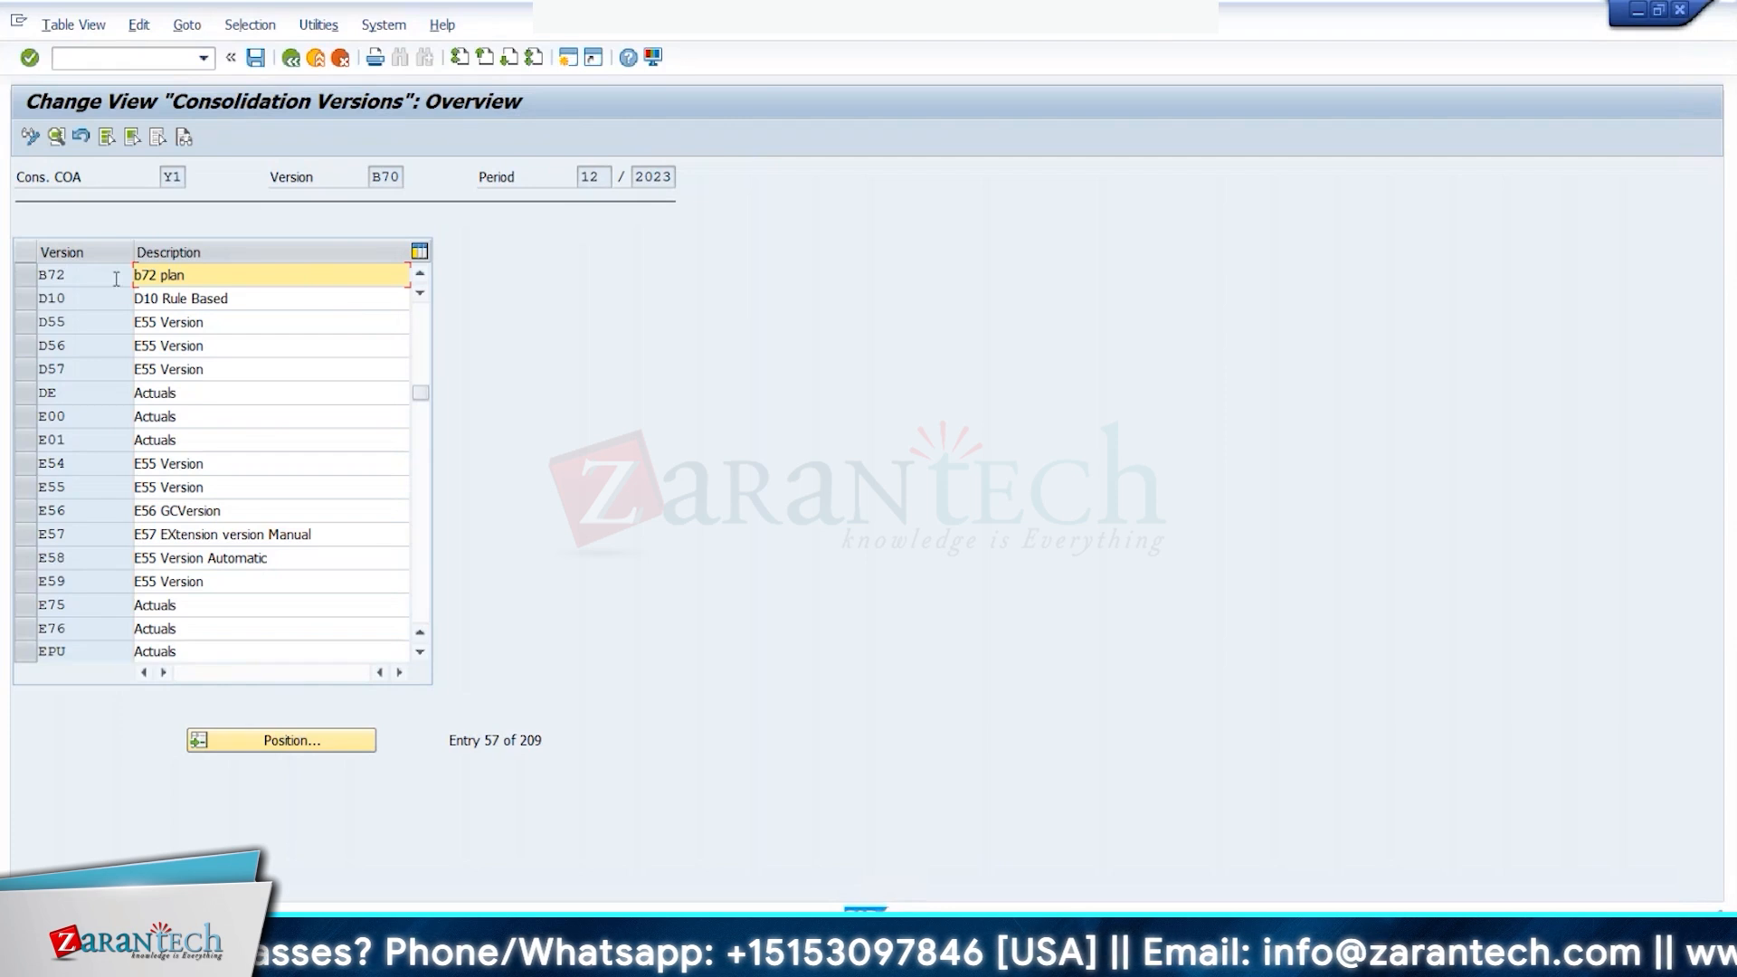
Step: Open the details of version B72 and enable the use of plan data integration
double_click(116, 278)
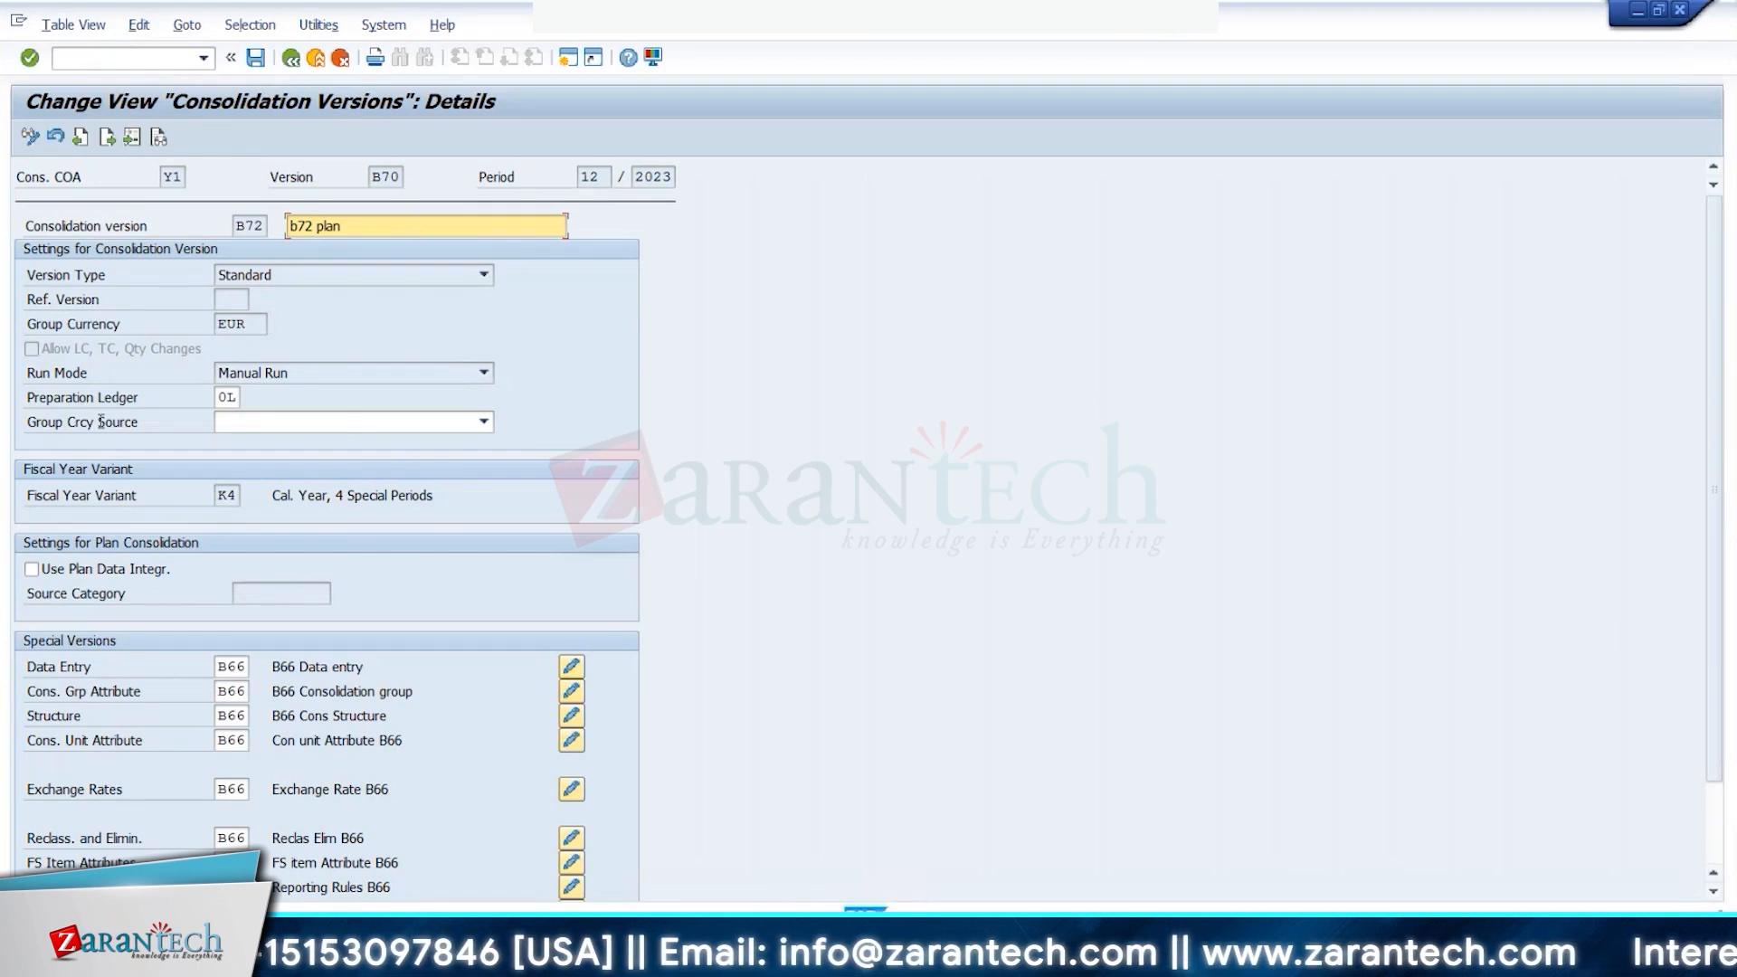
left_click_drag(262, 324, 177, 329)
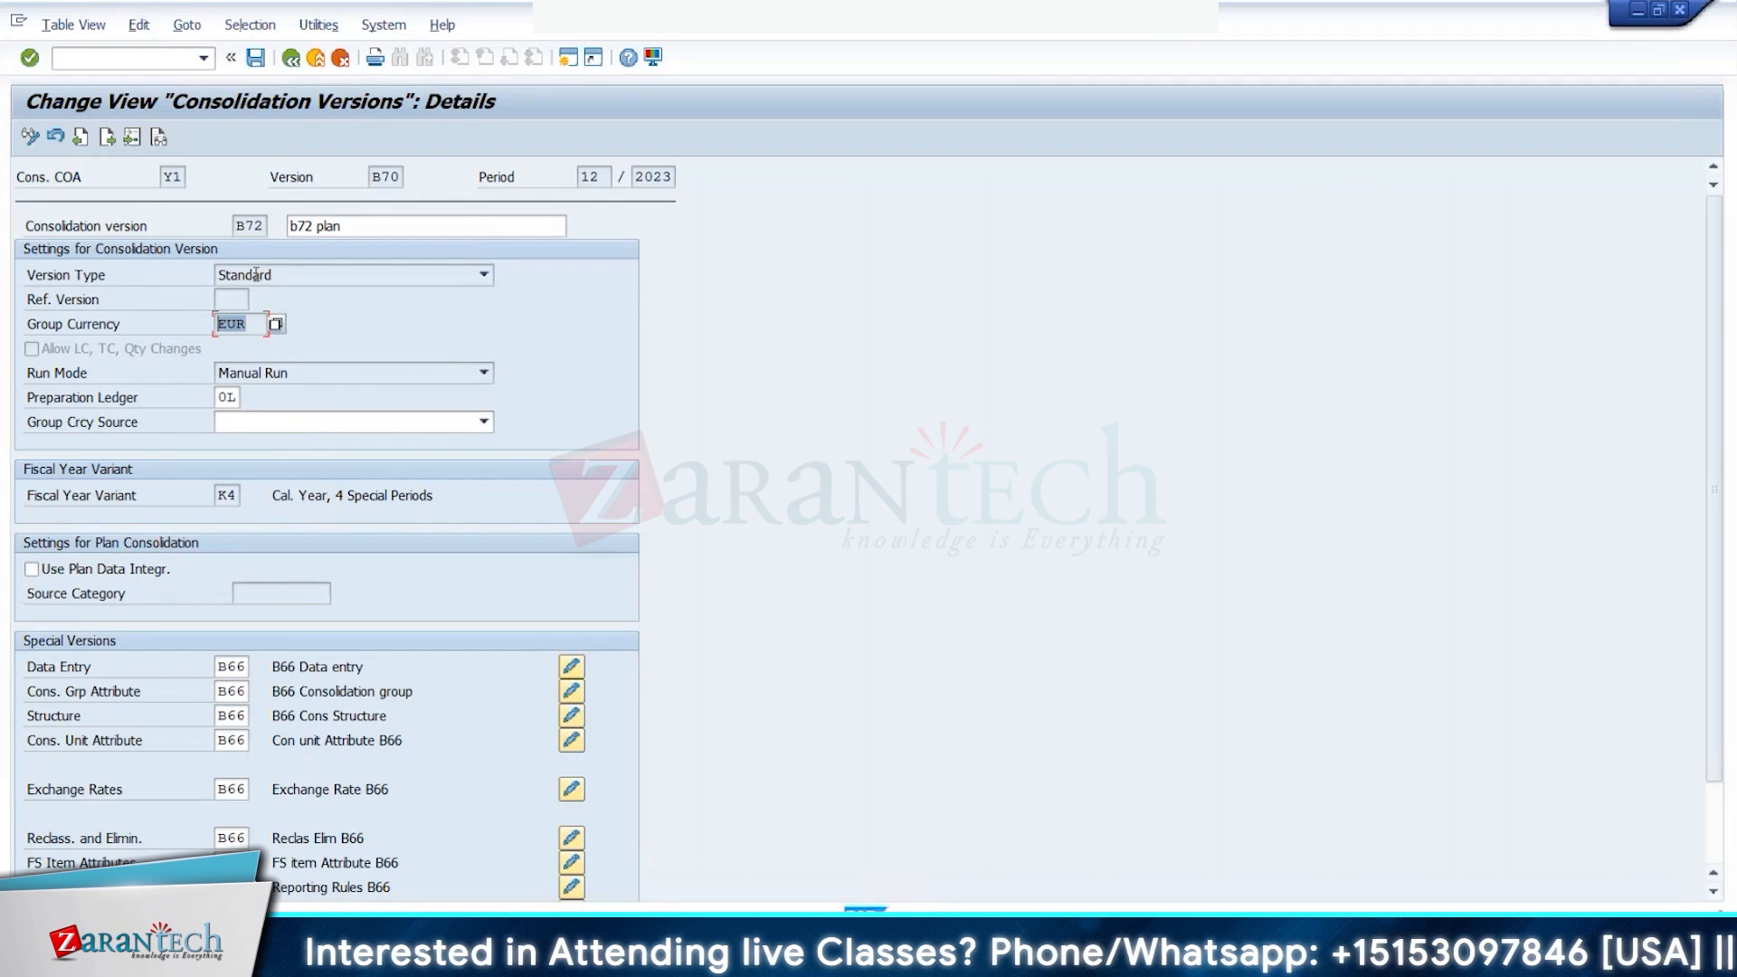
left_click(104, 576)
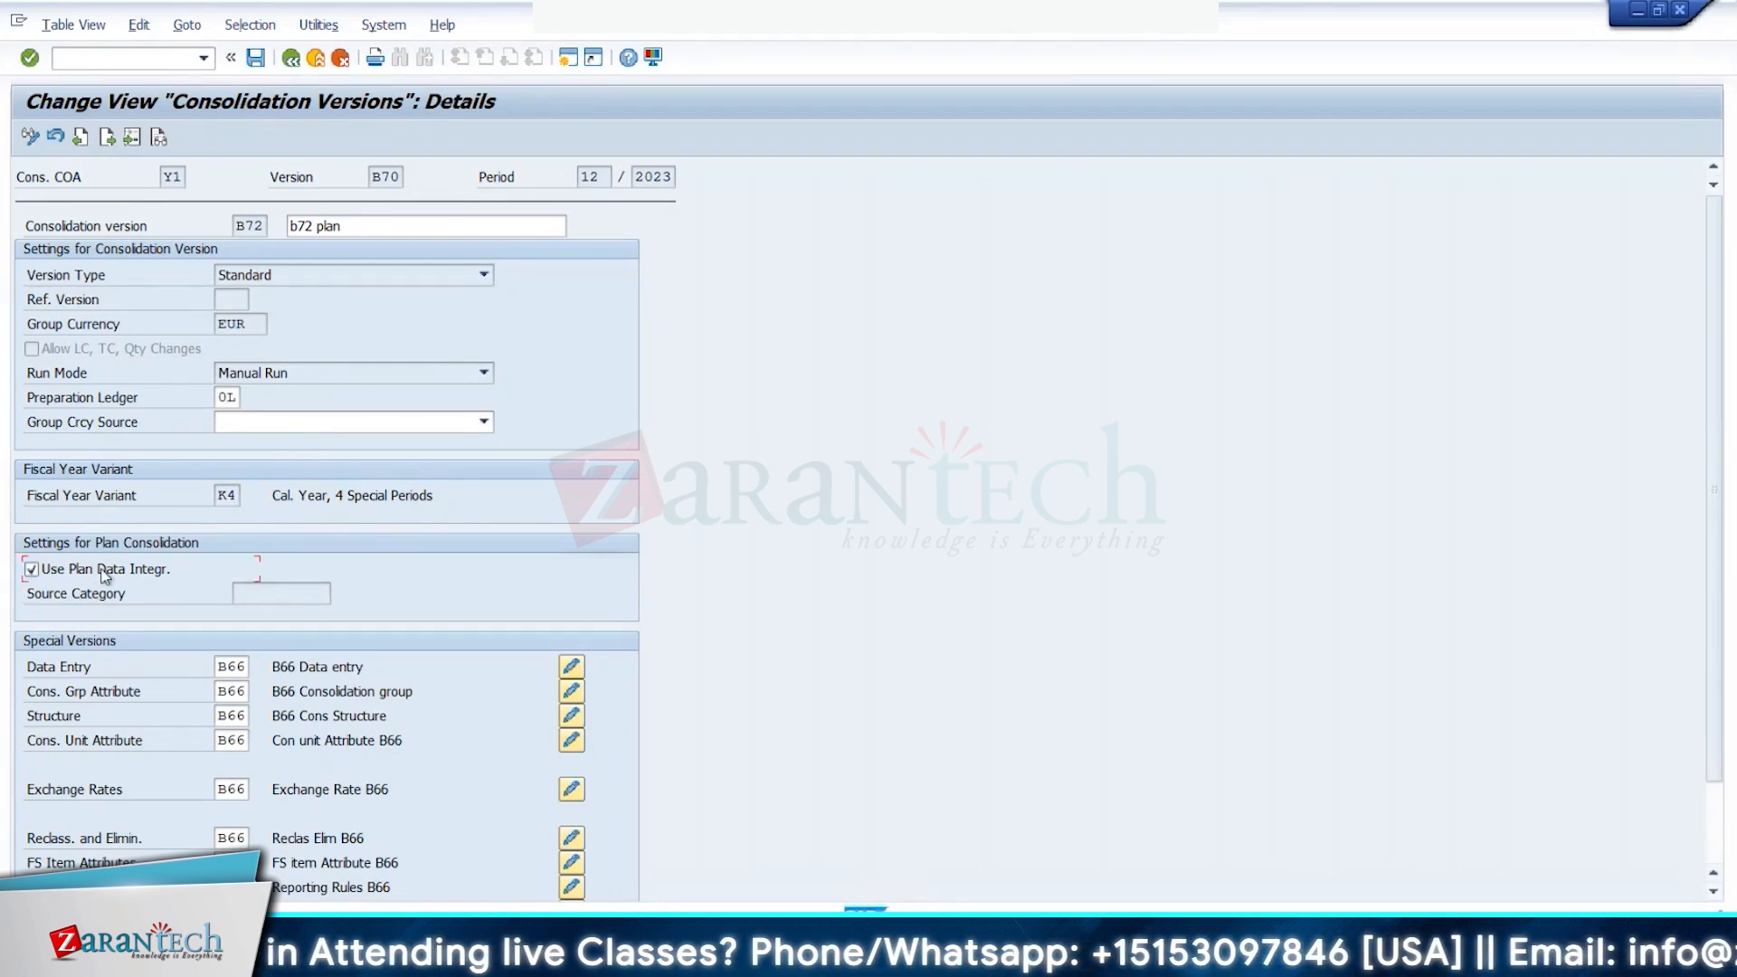
key("Return")
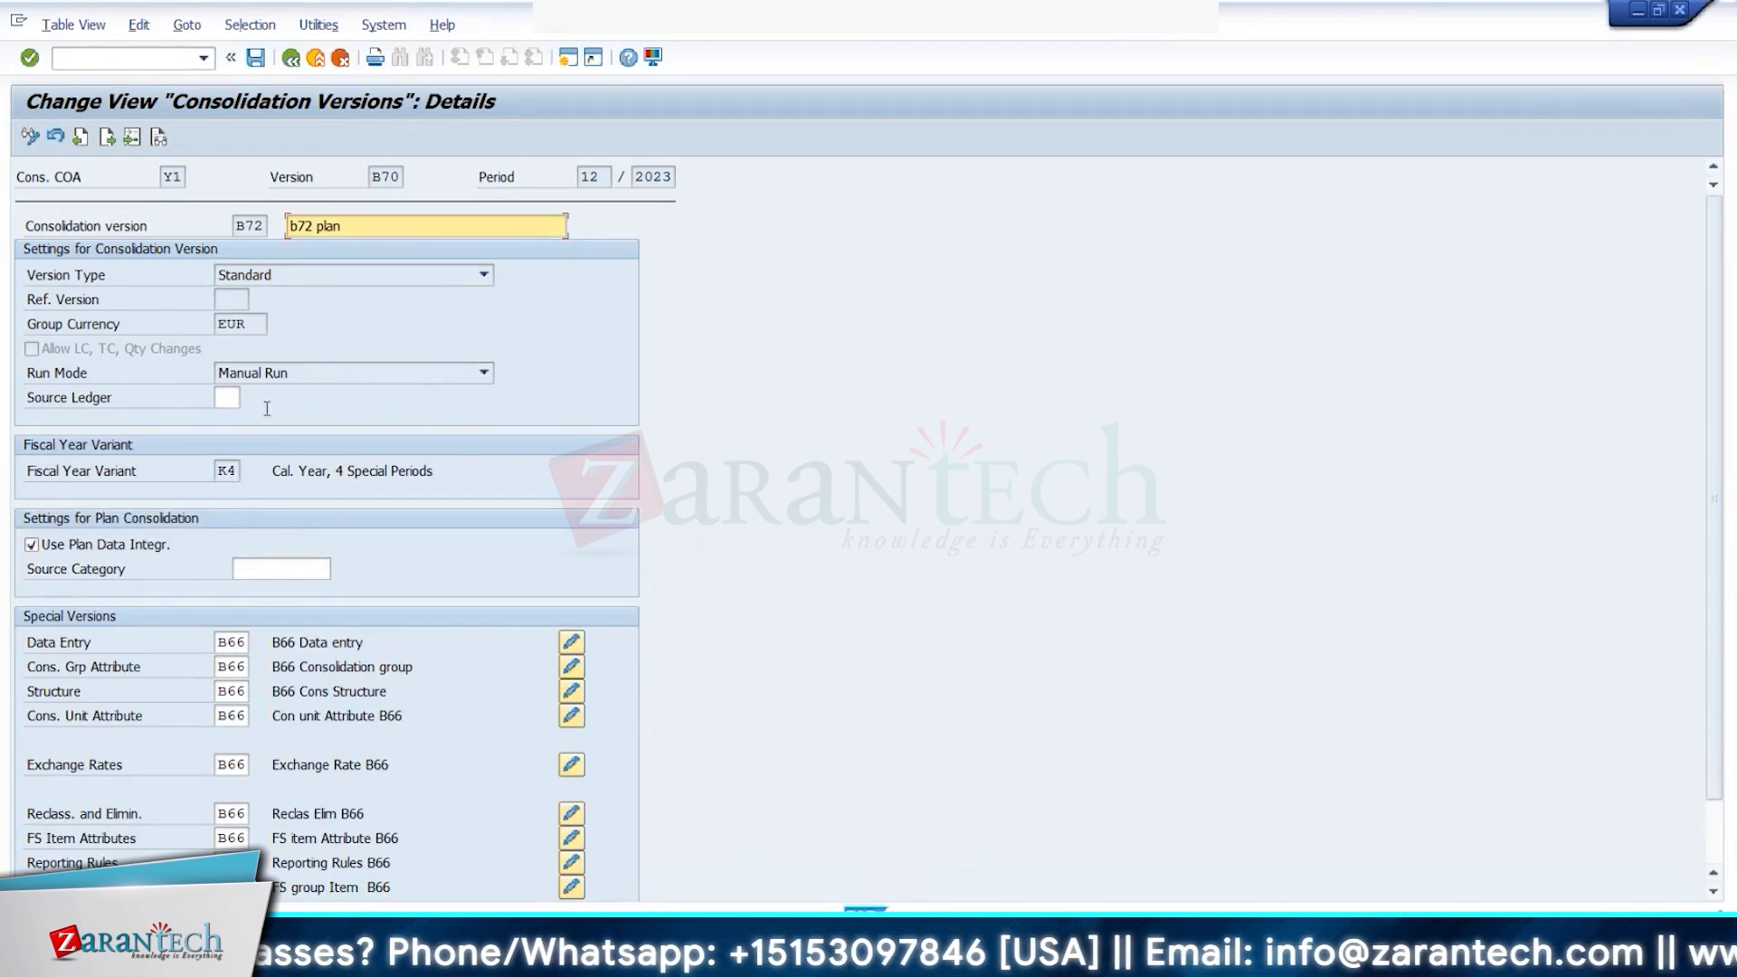
Step: Set the source ledger of version B72 to 0L, matching the EUR group currency
double_click(262, 324)
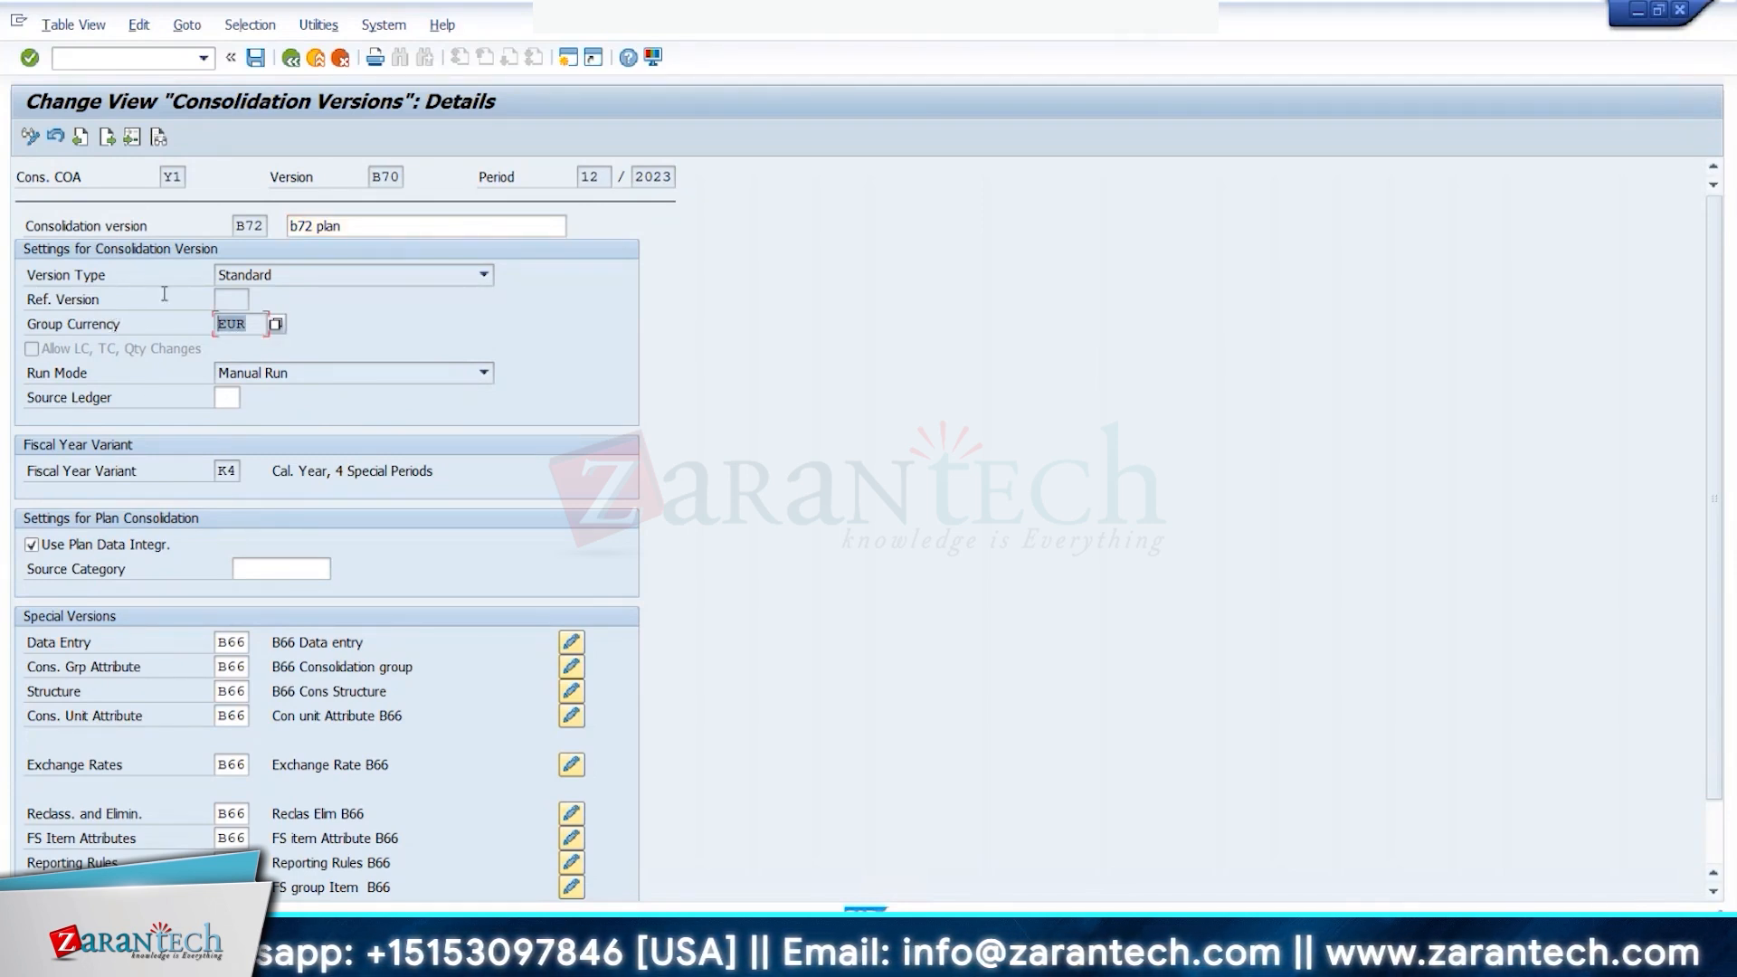
left_click(228, 398)
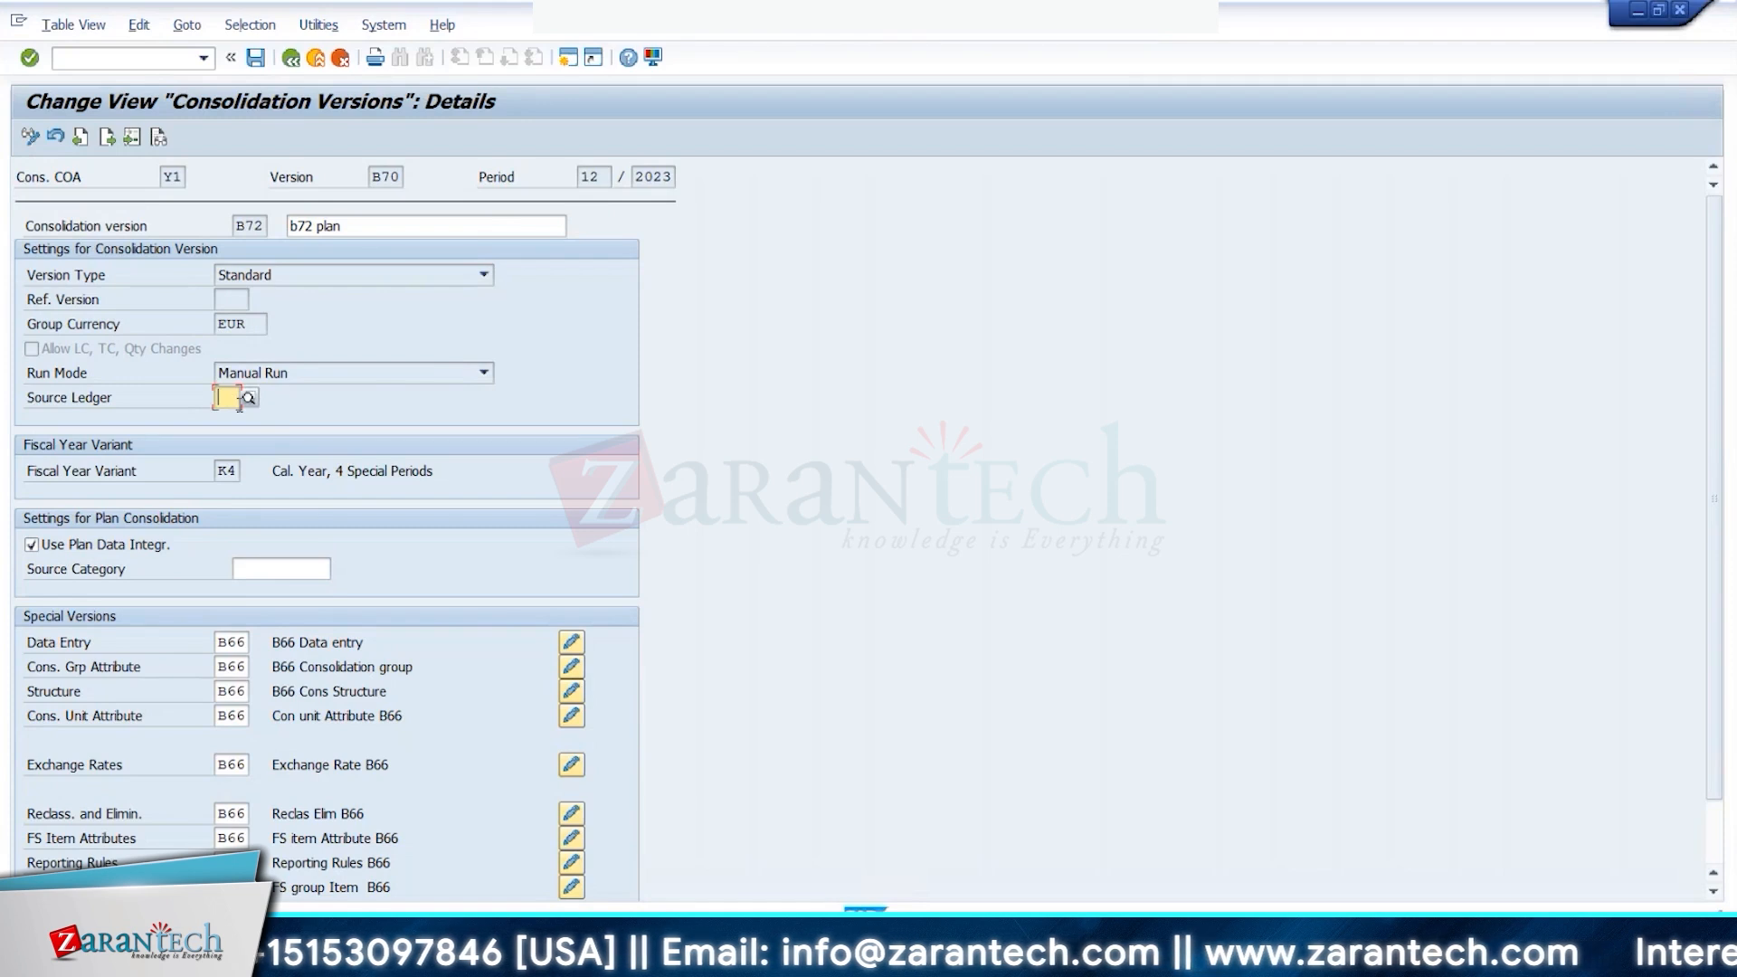
type("0L")
key("Return")
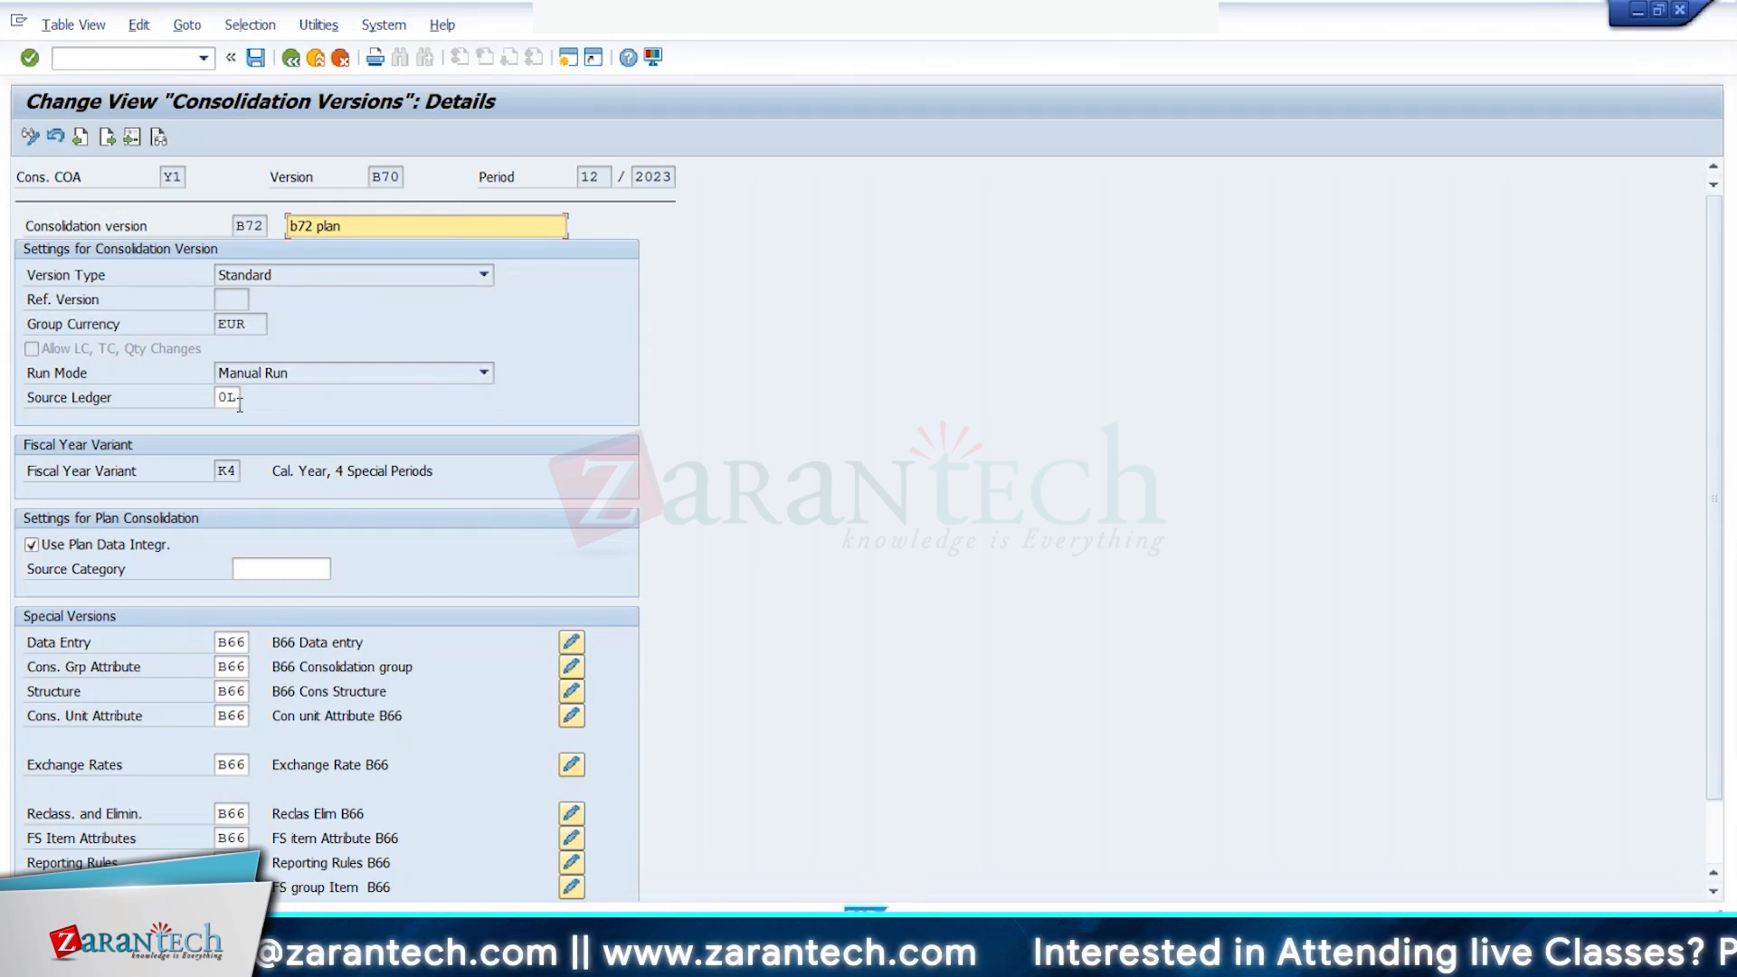
Step: Assign source category Z2 to version B72 and save it under the customizing request described as Test
left_click(321, 569)
left_click(344, 574)
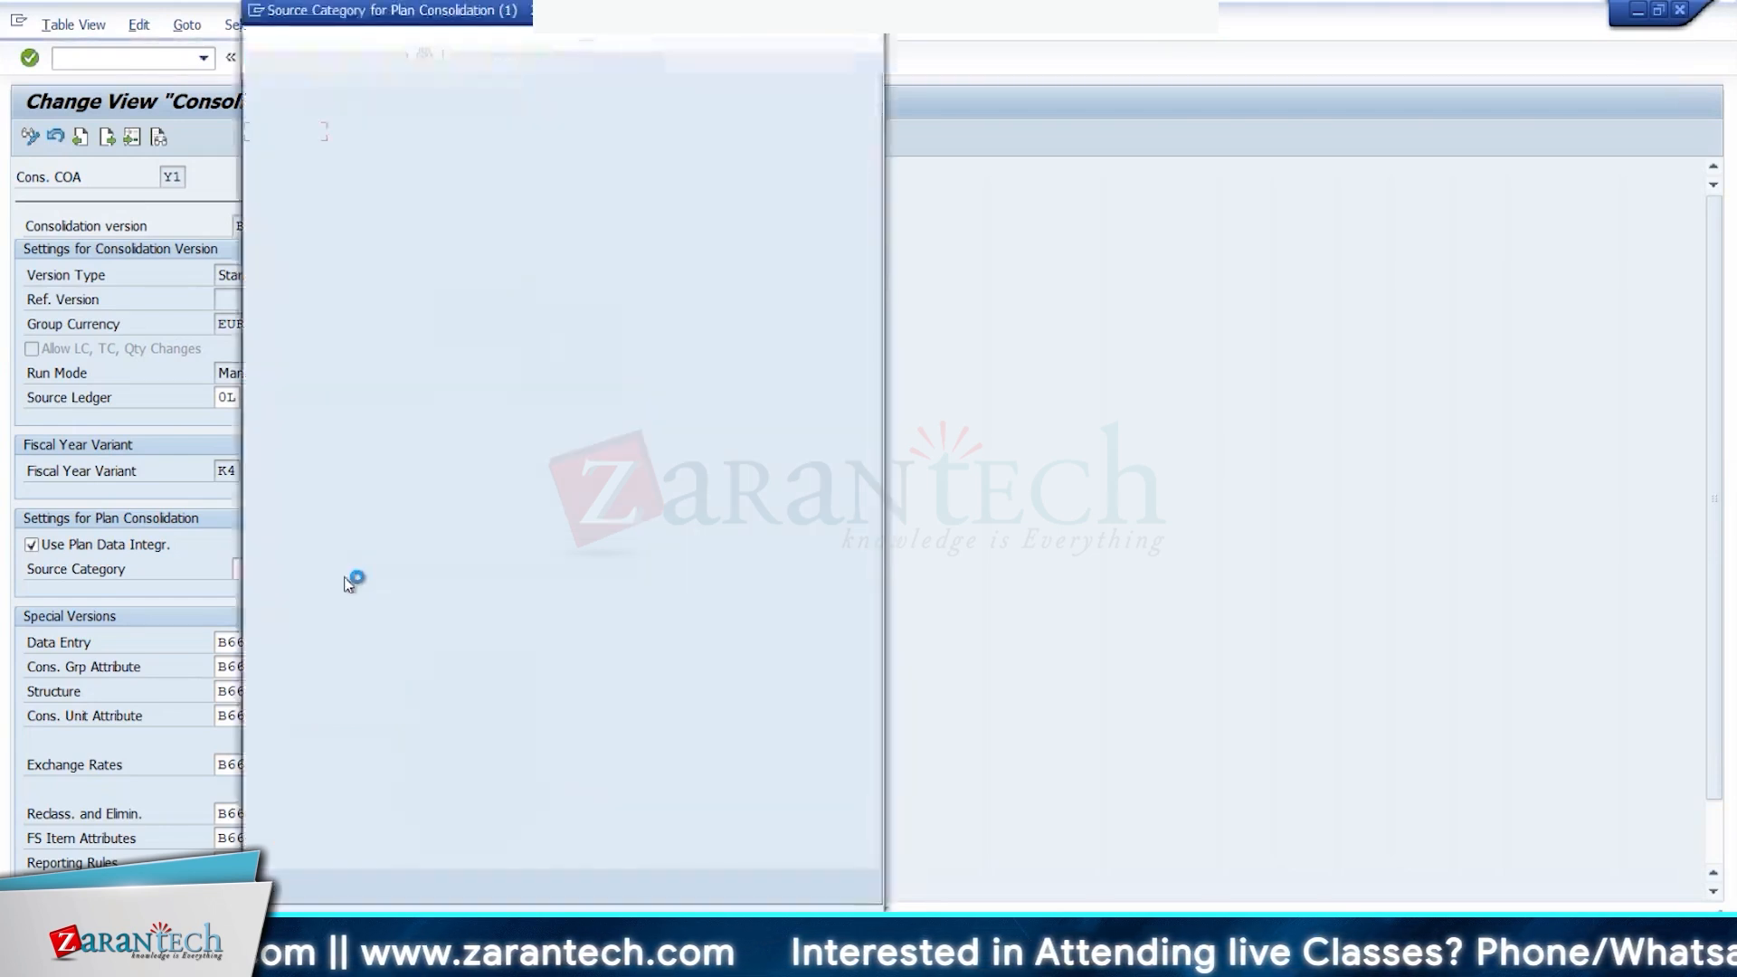
double_click(309, 553)
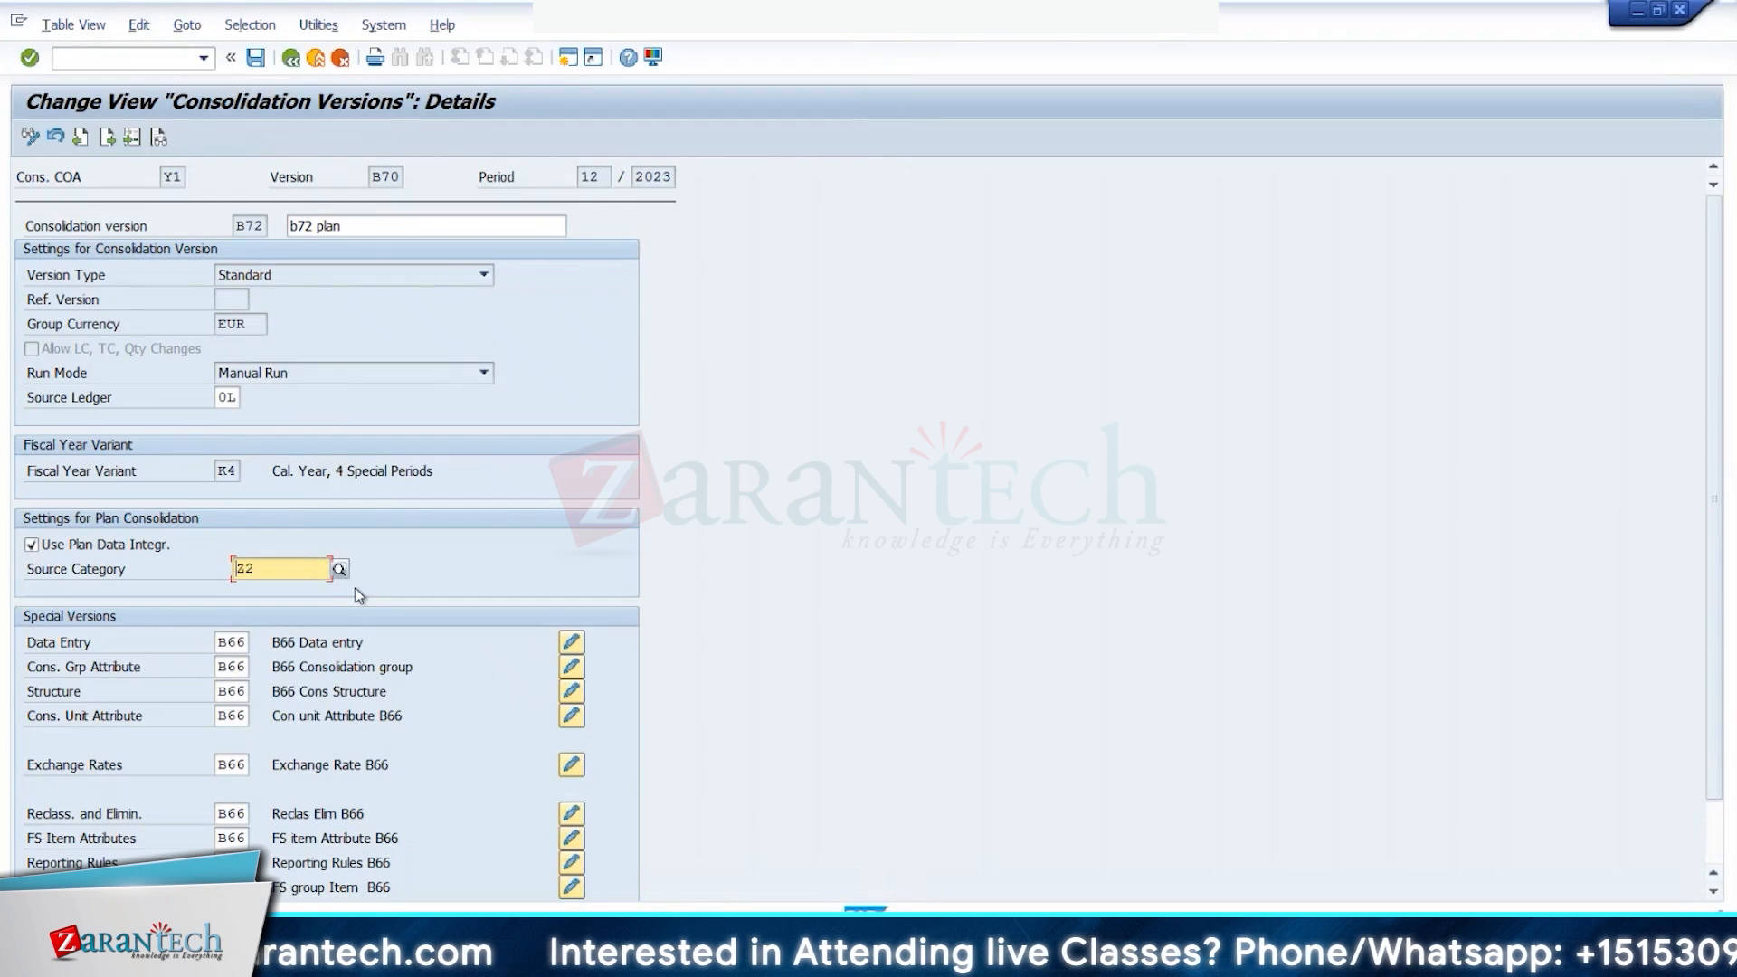
key("Return")
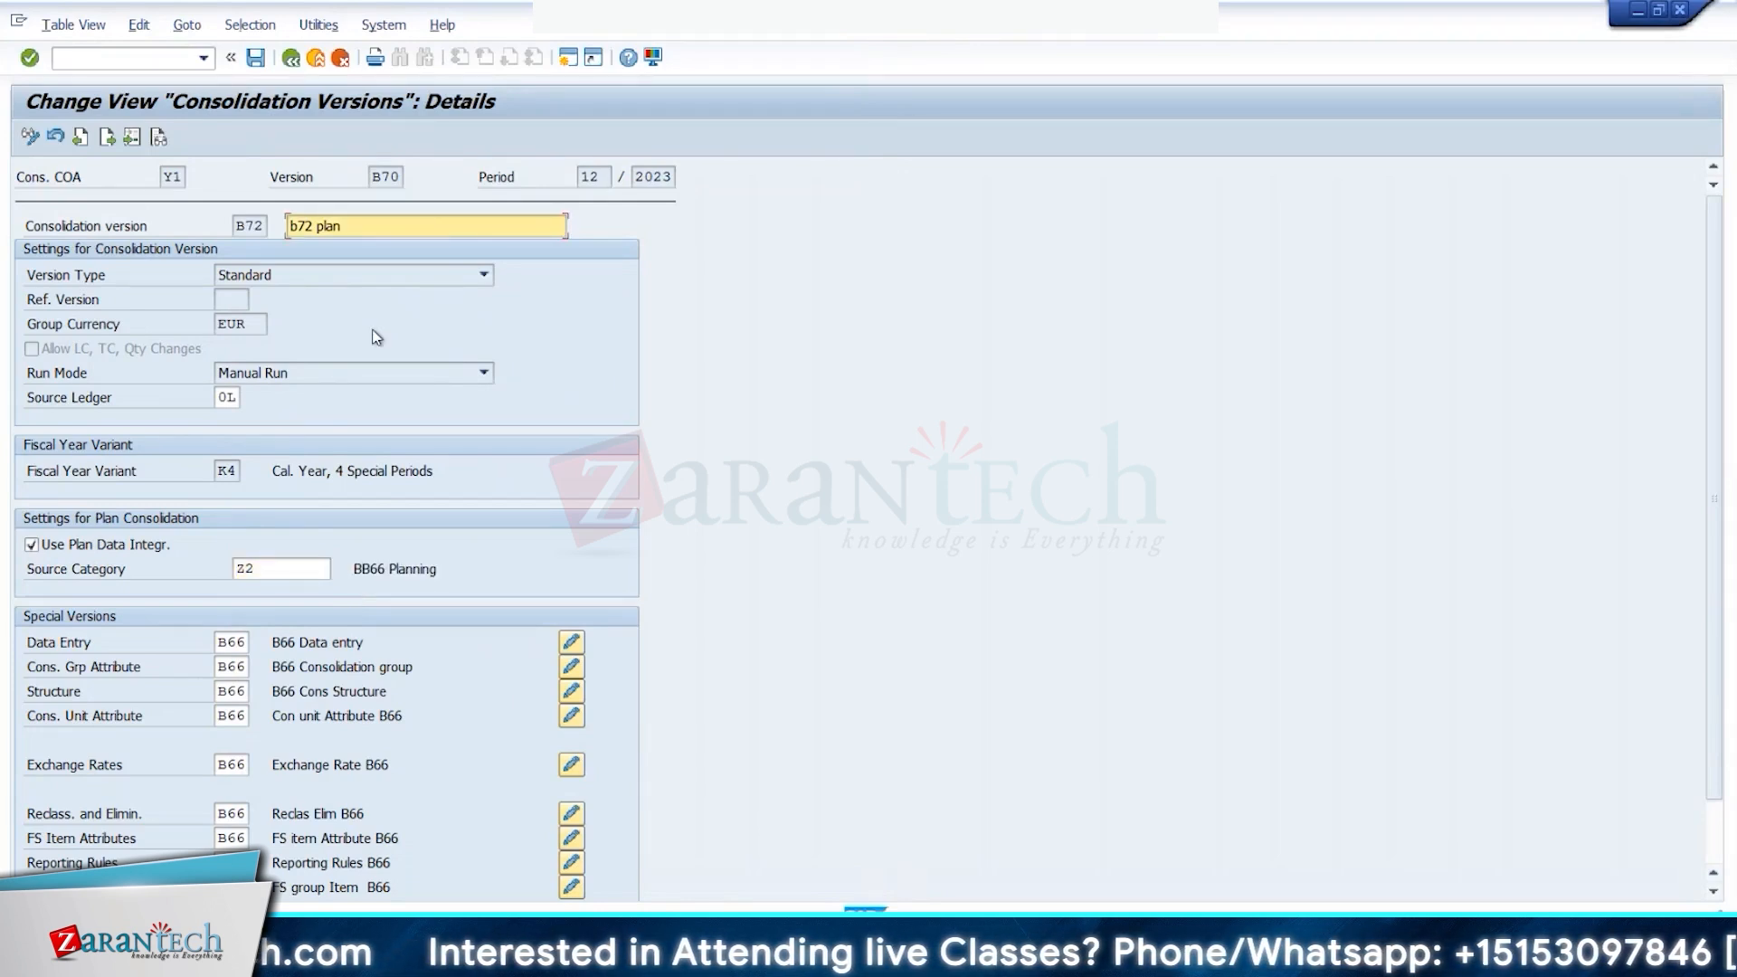
left_click(255, 57)
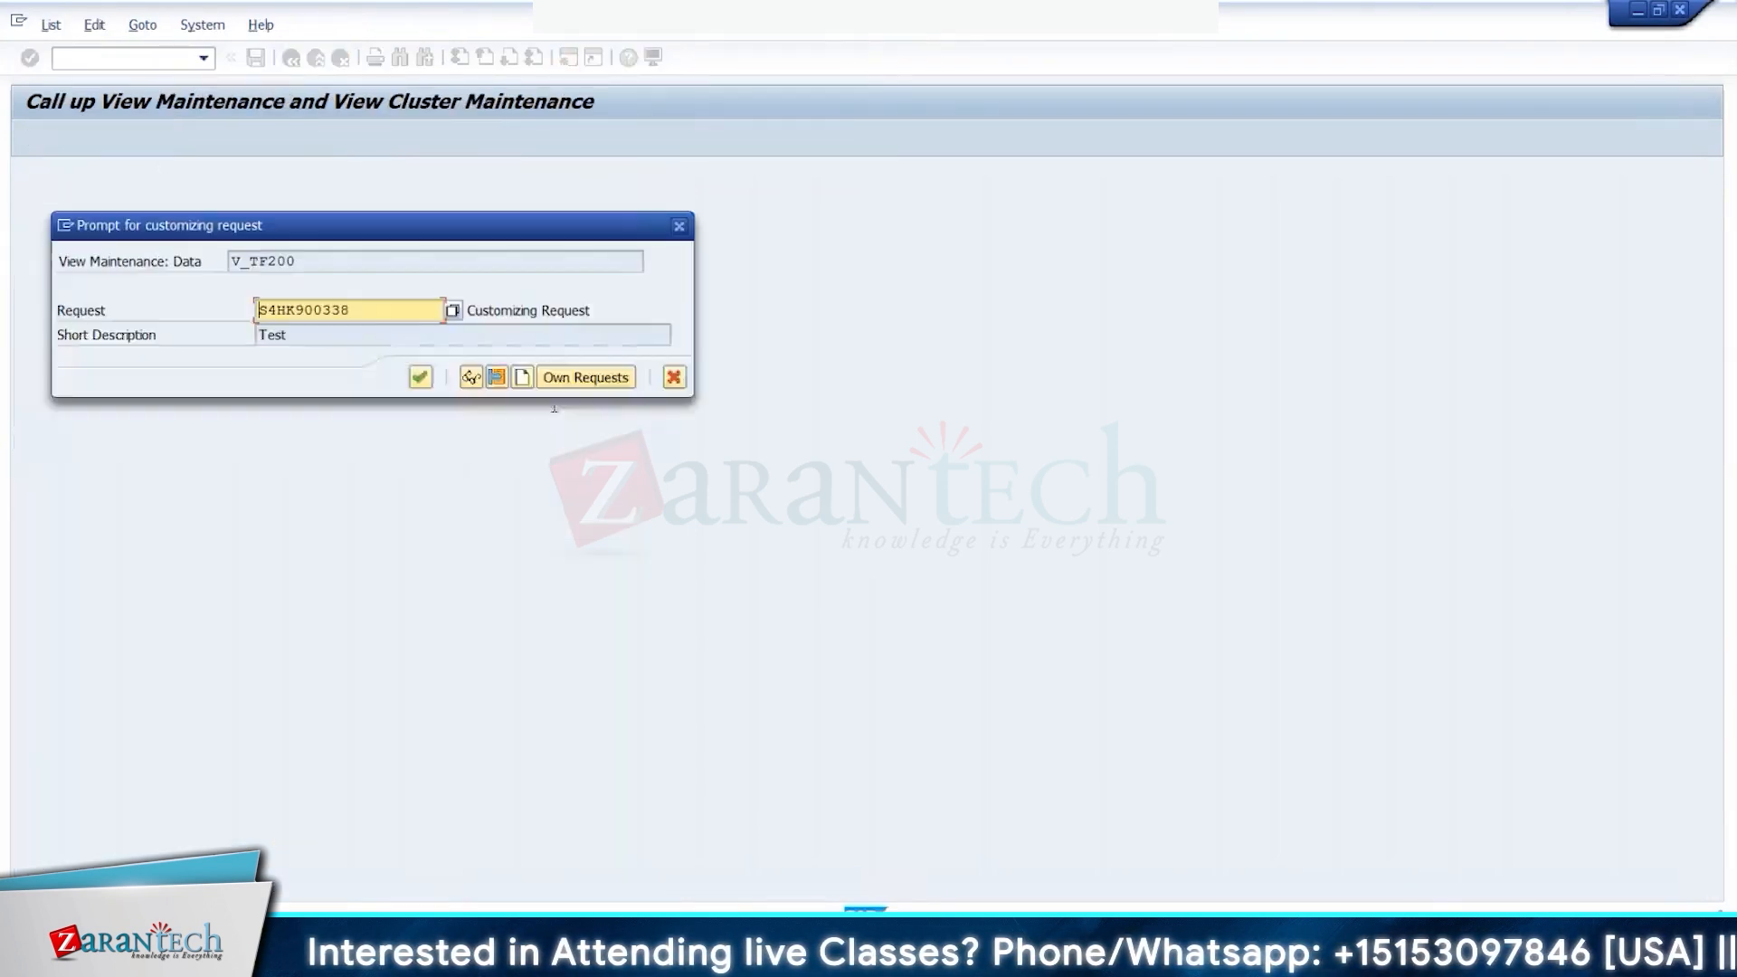
left_click(419, 376)
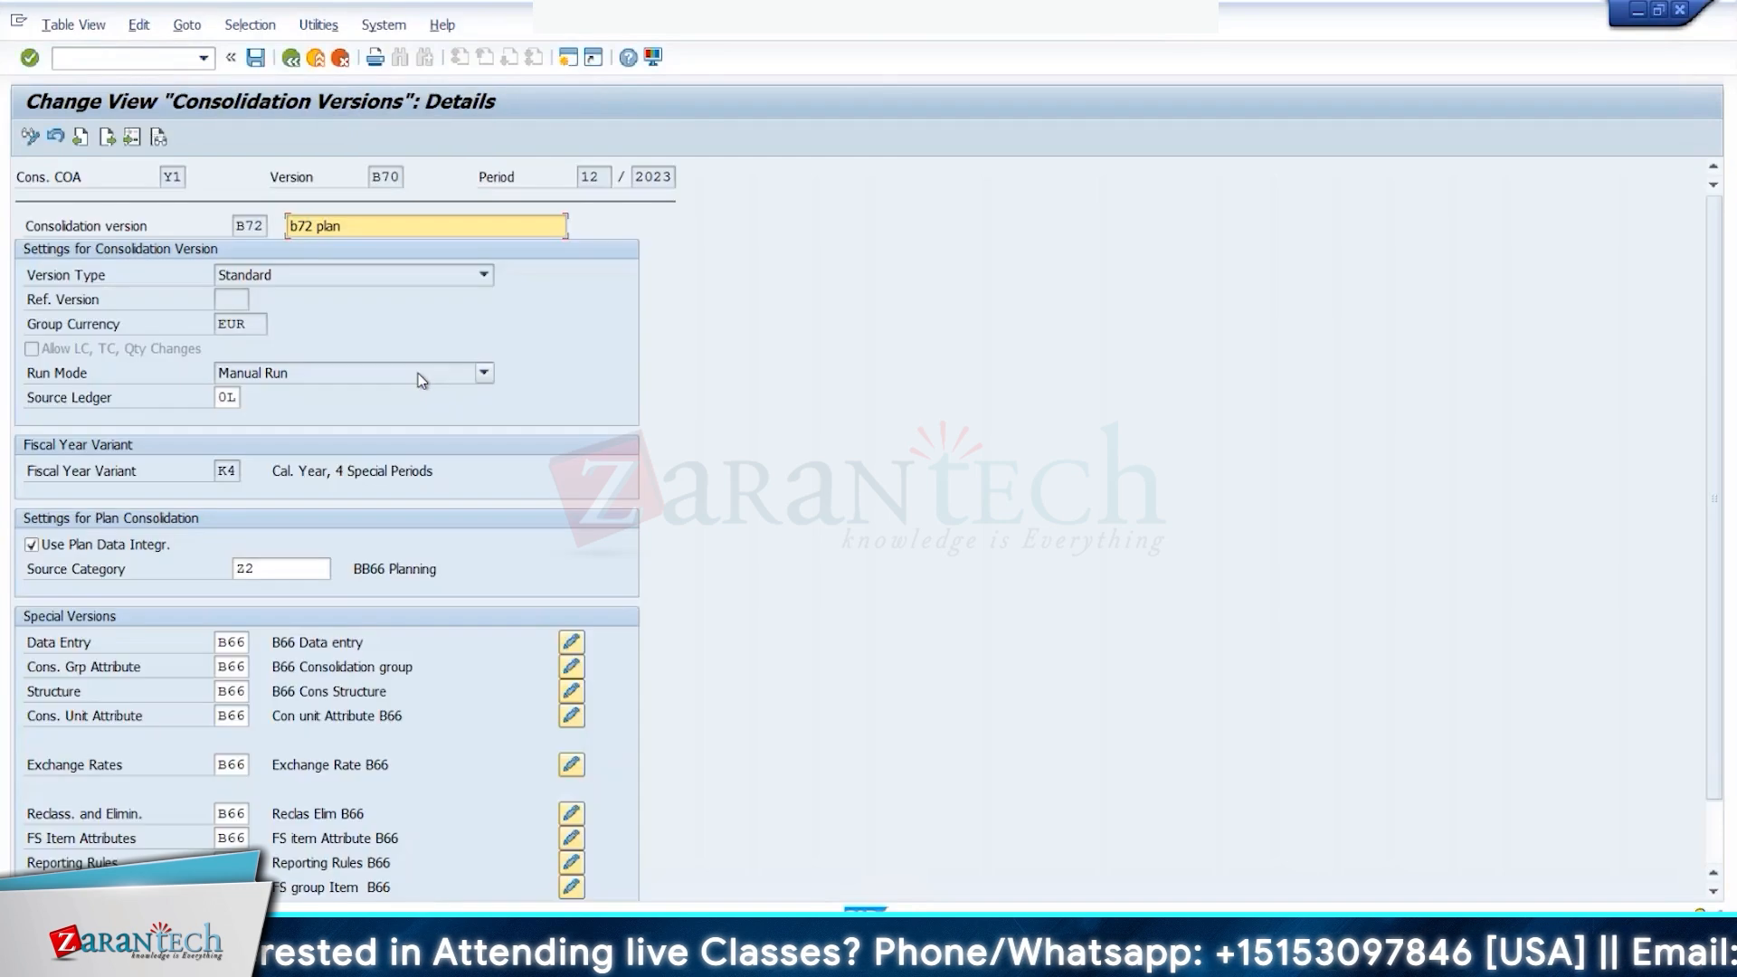
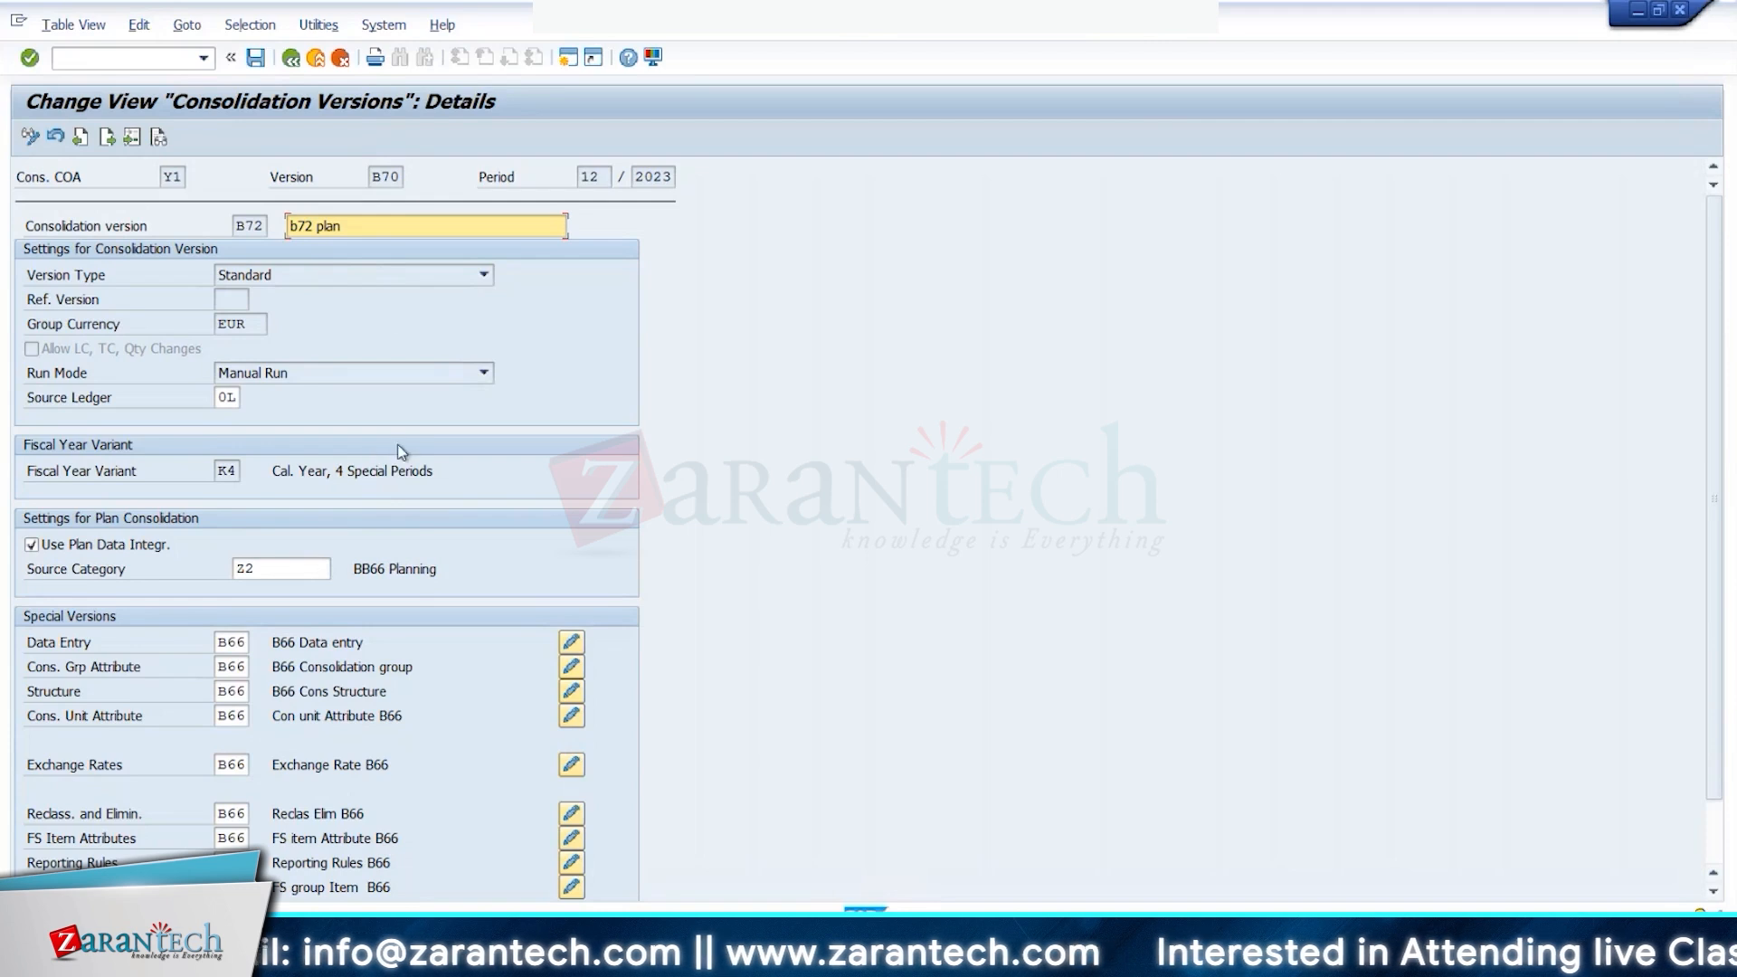
Step: Leave the version settings, switch to the SAP Fiori launchpad and open the Data Monitor
left_click(299, 68)
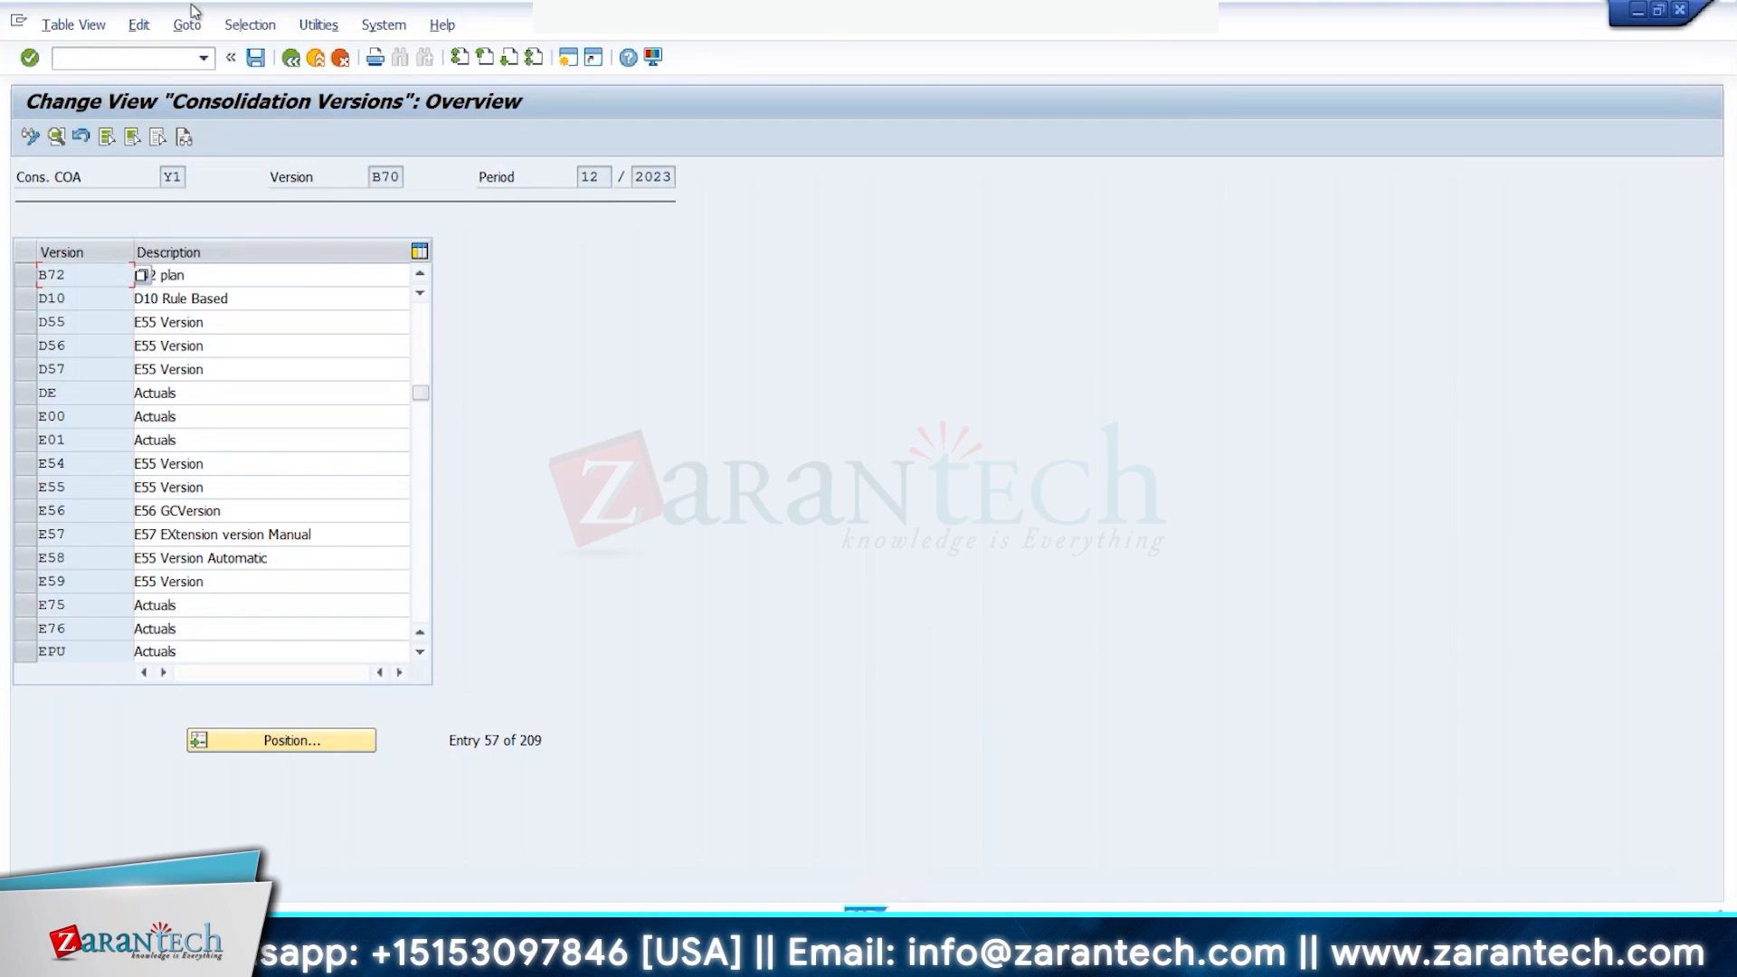
left_click(290, 58)
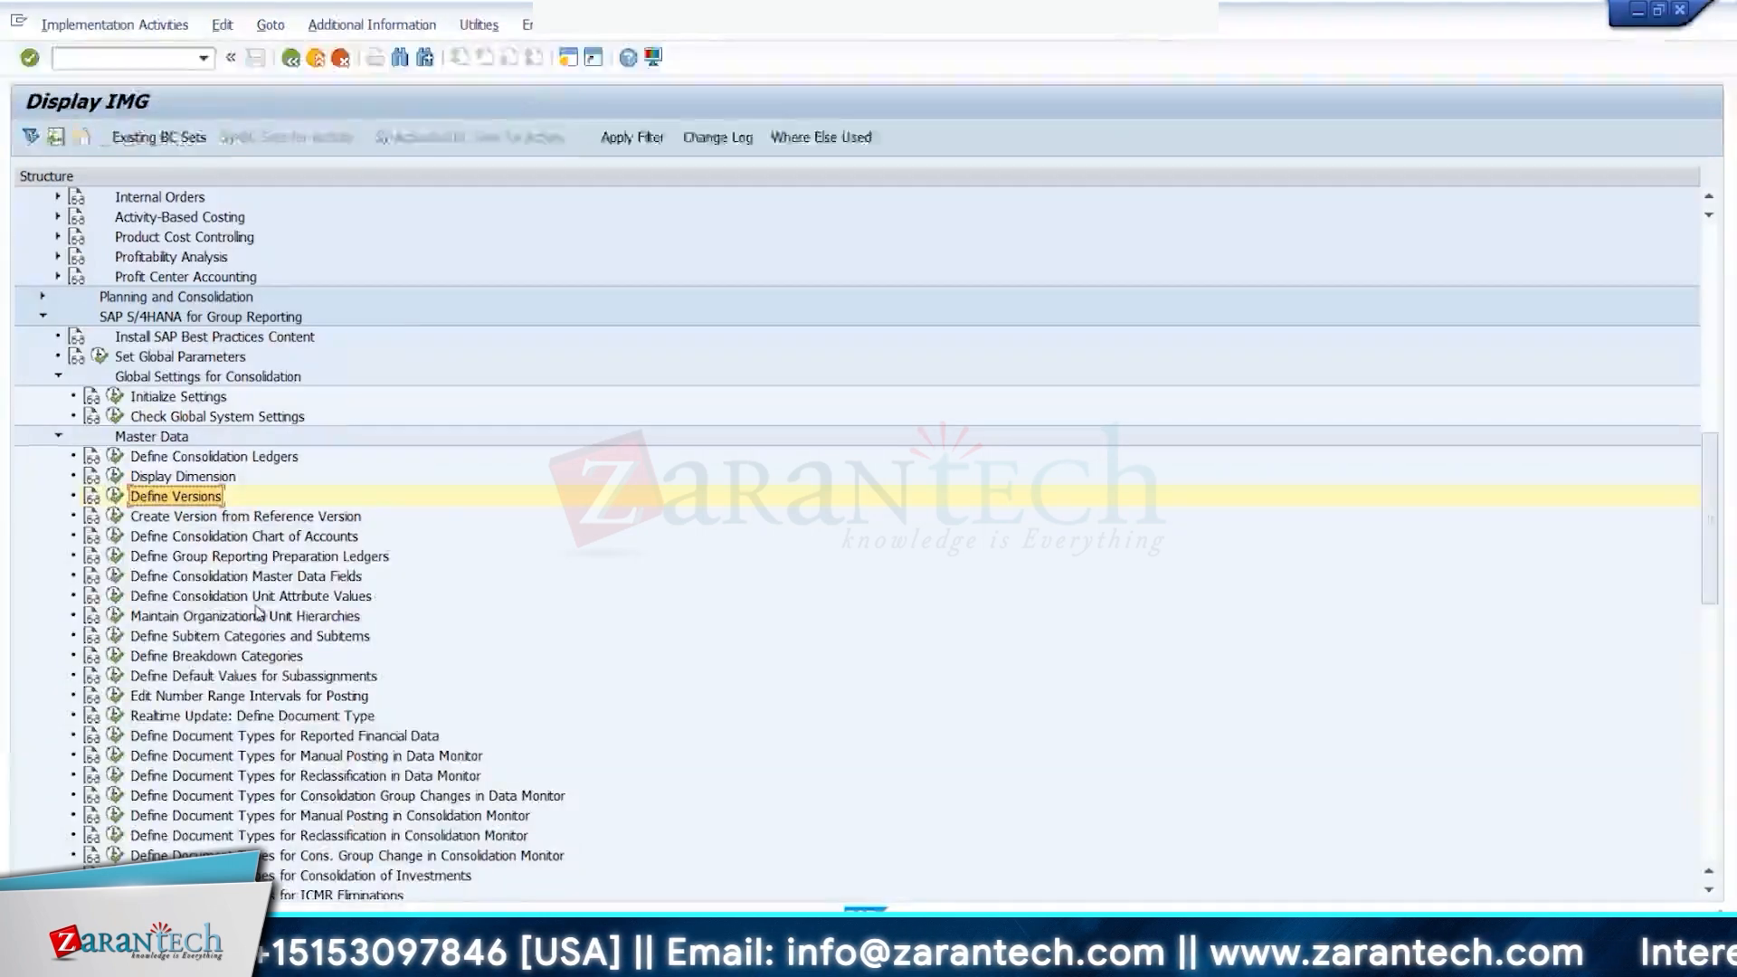
scroll(415, 628, "down", 8)
scroll(233, 650, "down", 4)
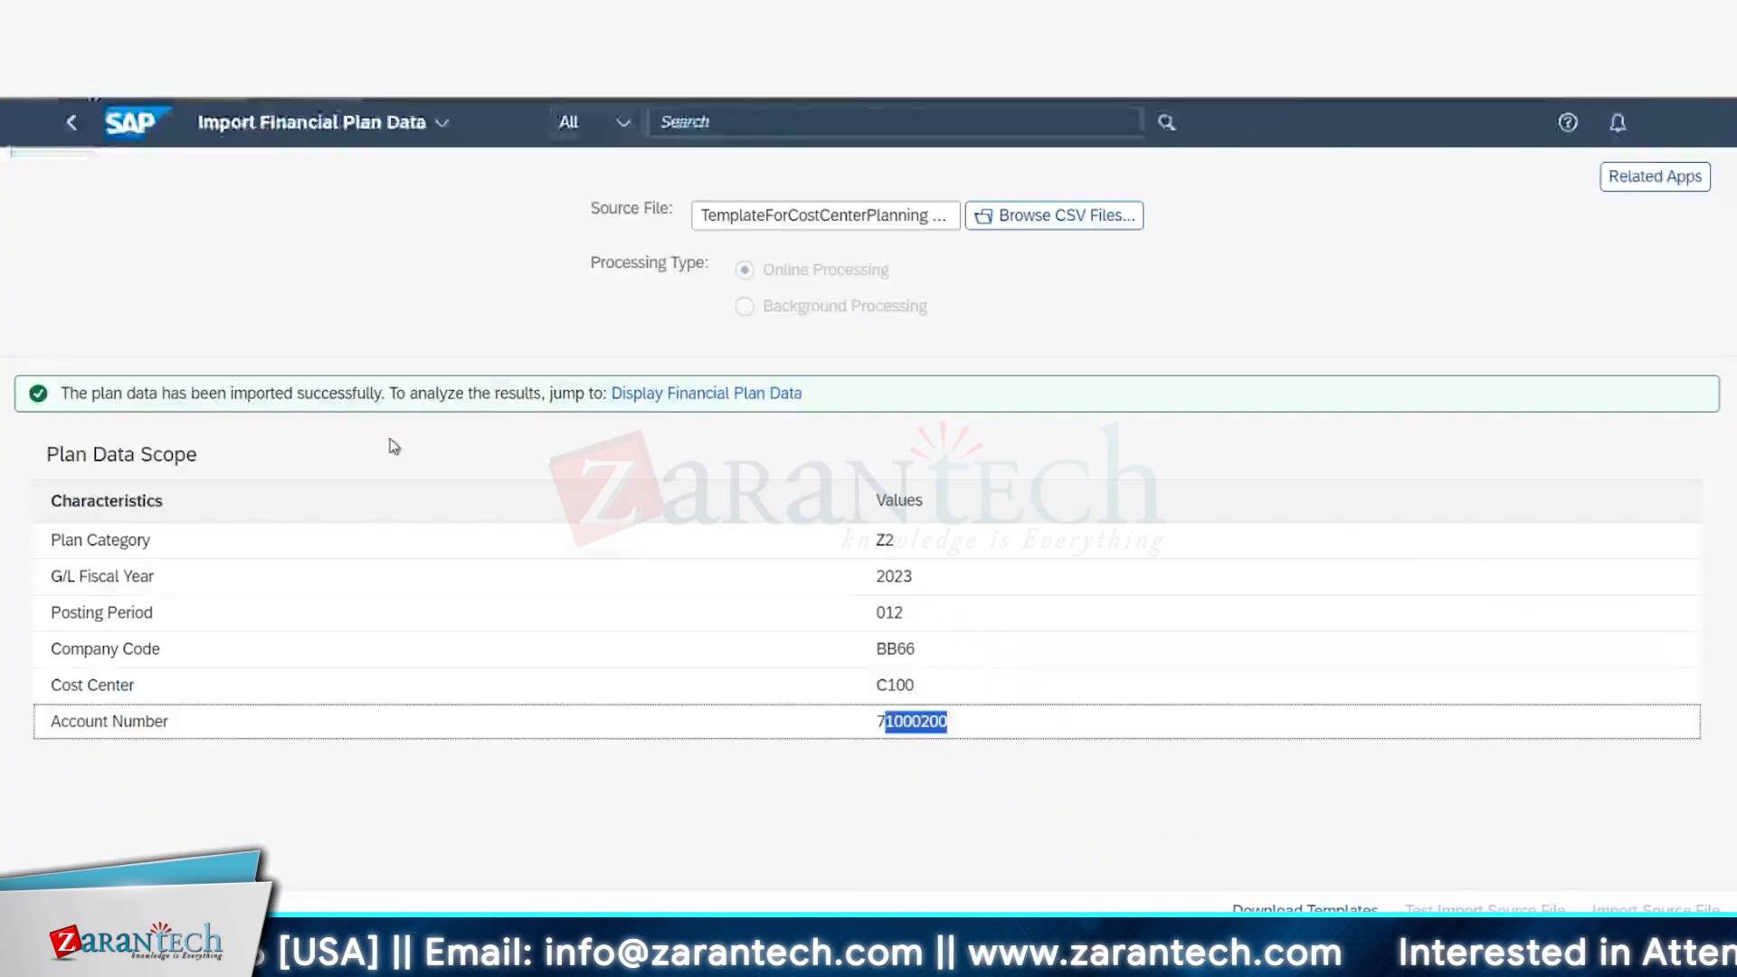
left_click(795, 394)
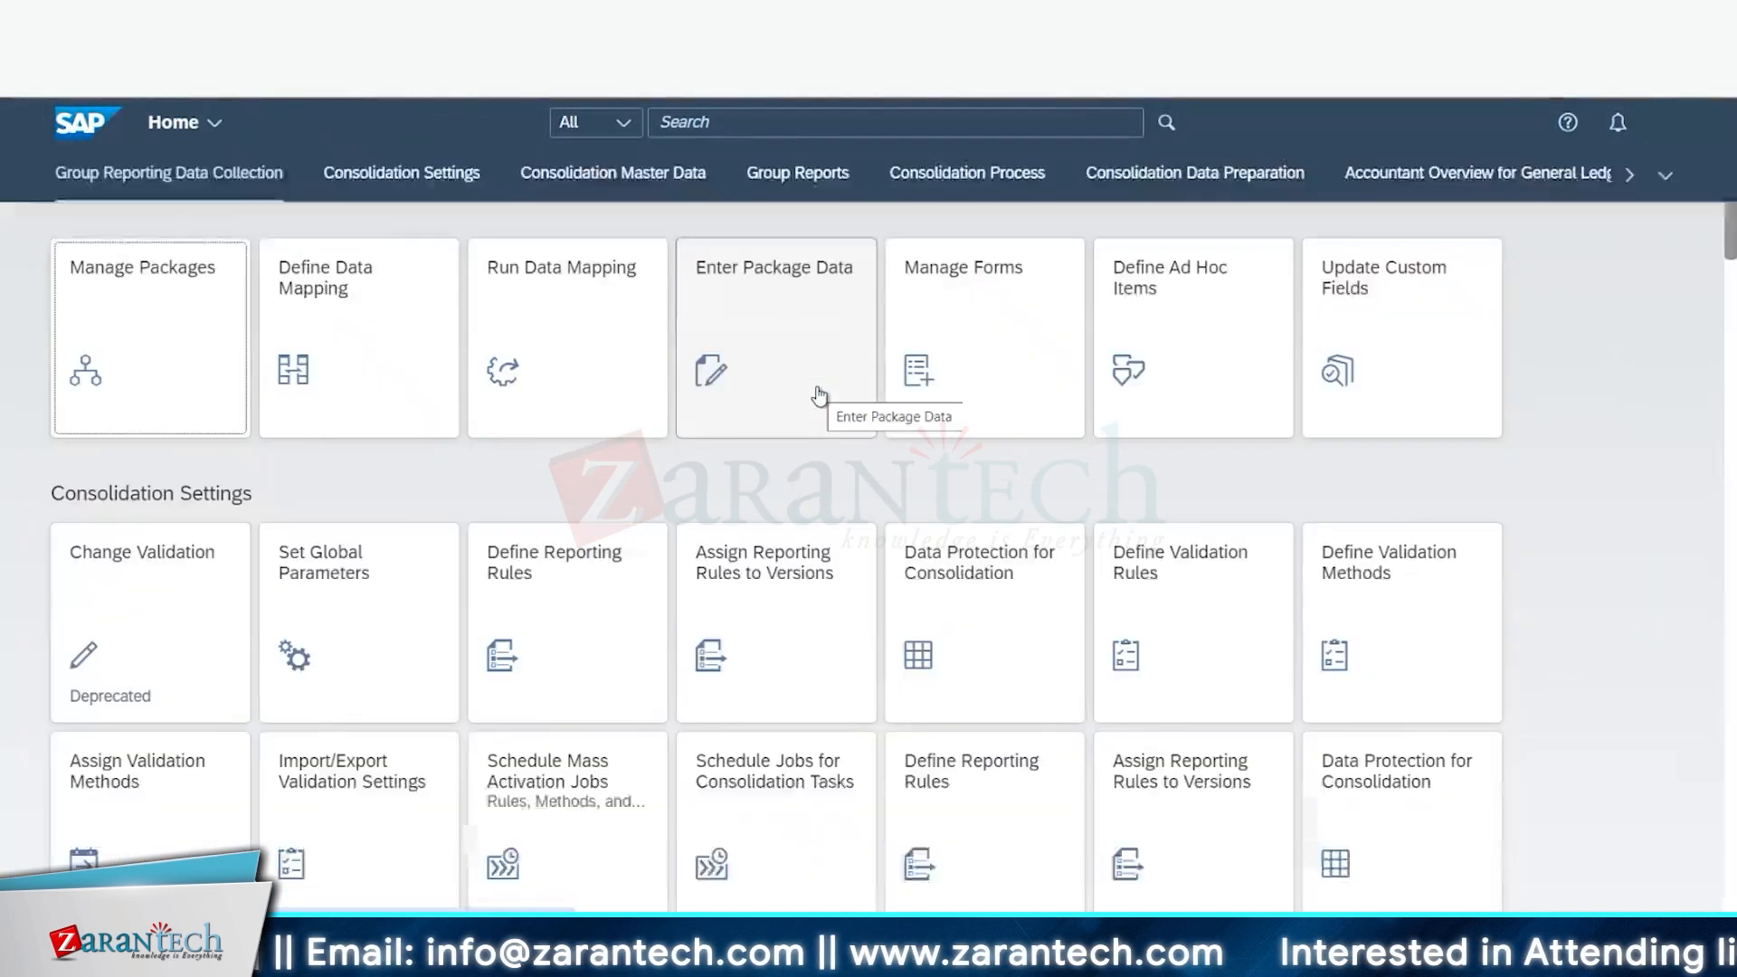
scroll(456, 728, "down", 10)
scroll(457, 731, "down", 10)
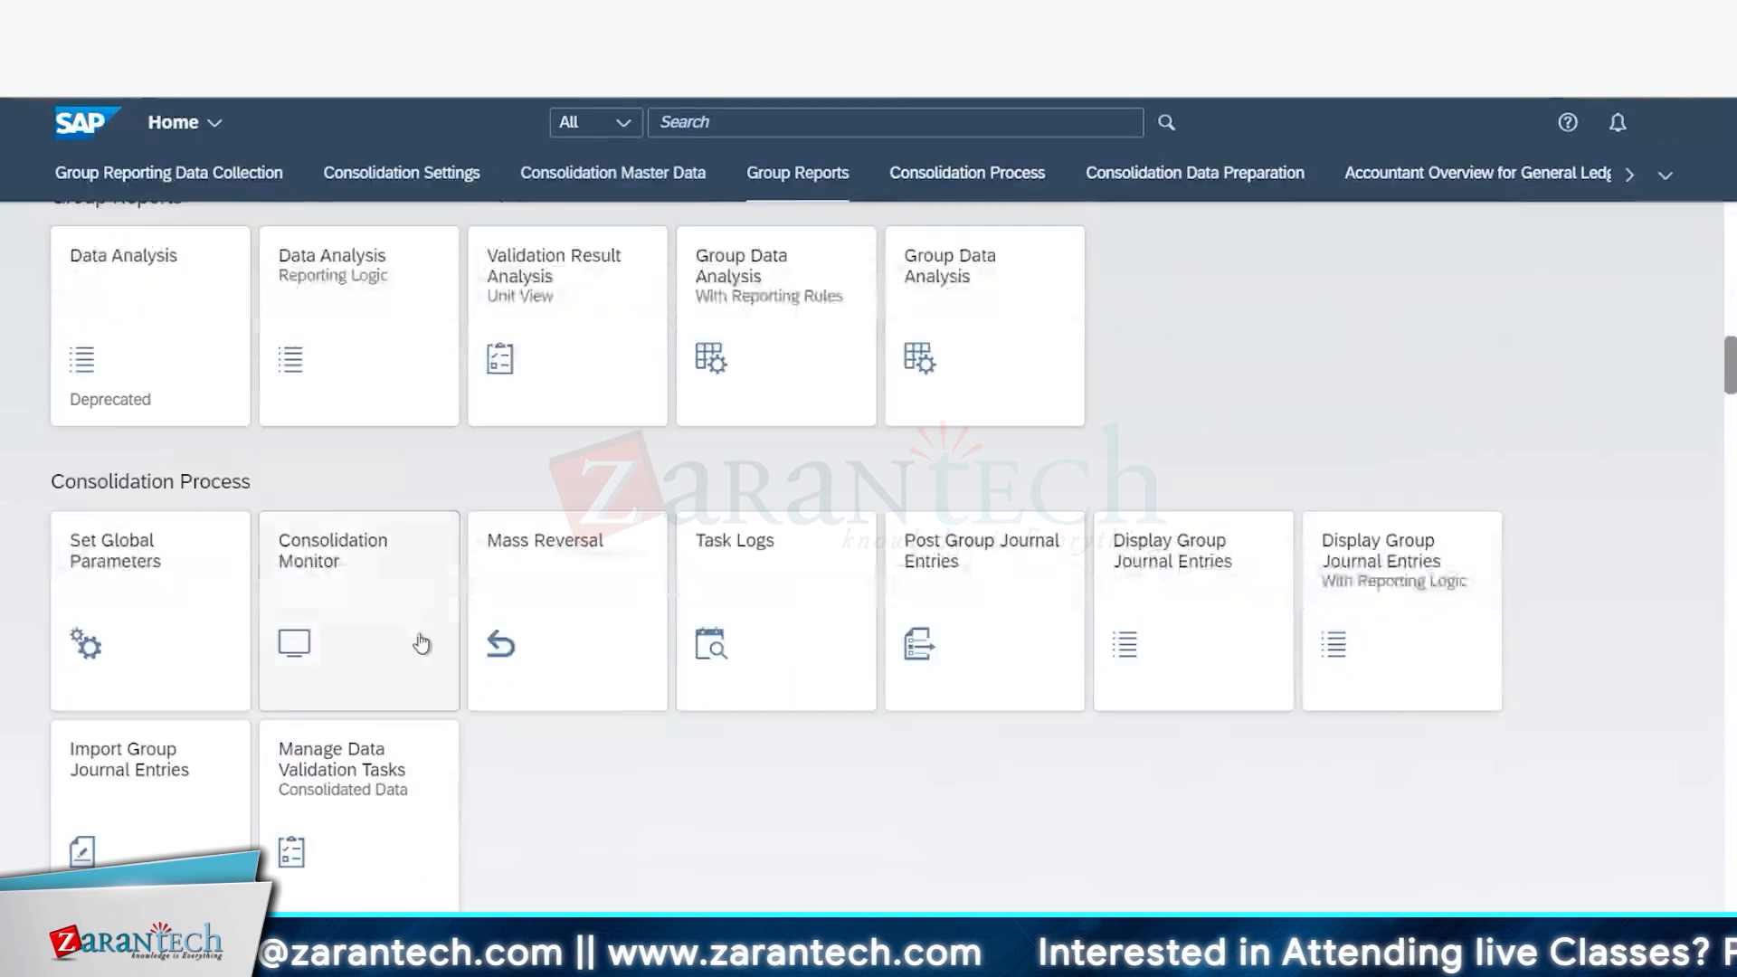
scroll(430, 679, "down", 6)
left_click(364, 538)
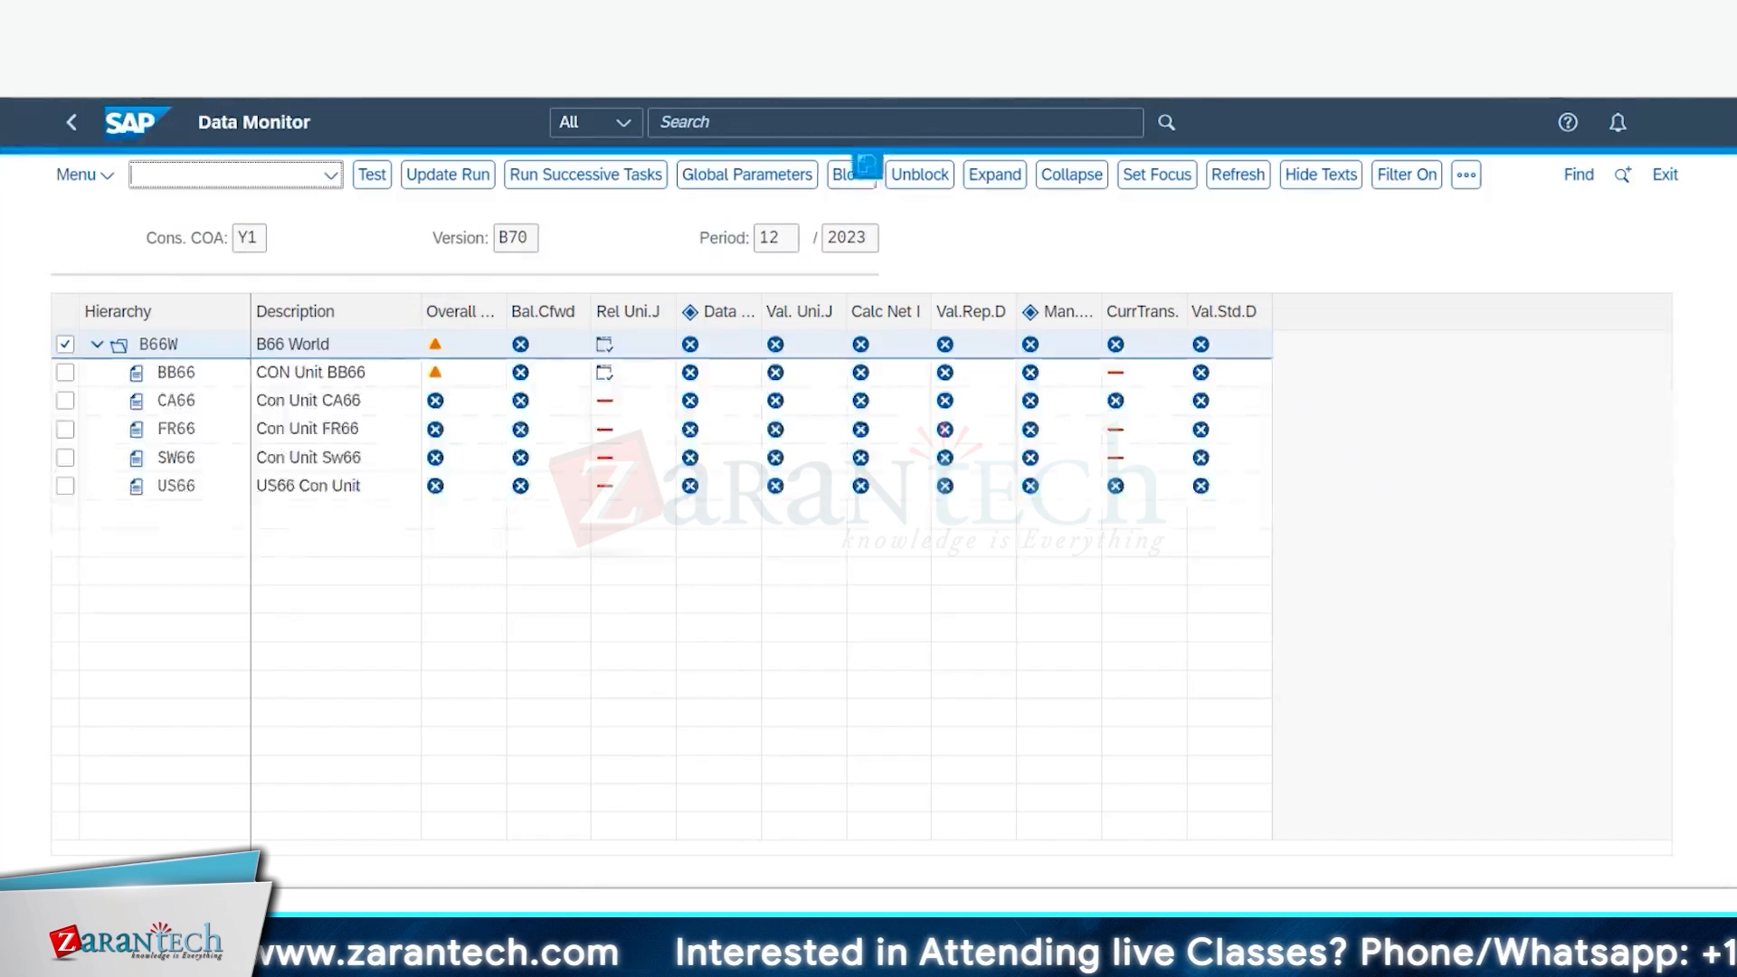
Step: Set the version in the Data Monitor's global parameters to B72, keeping group B66W and period 12/2023
left_click(738, 181)
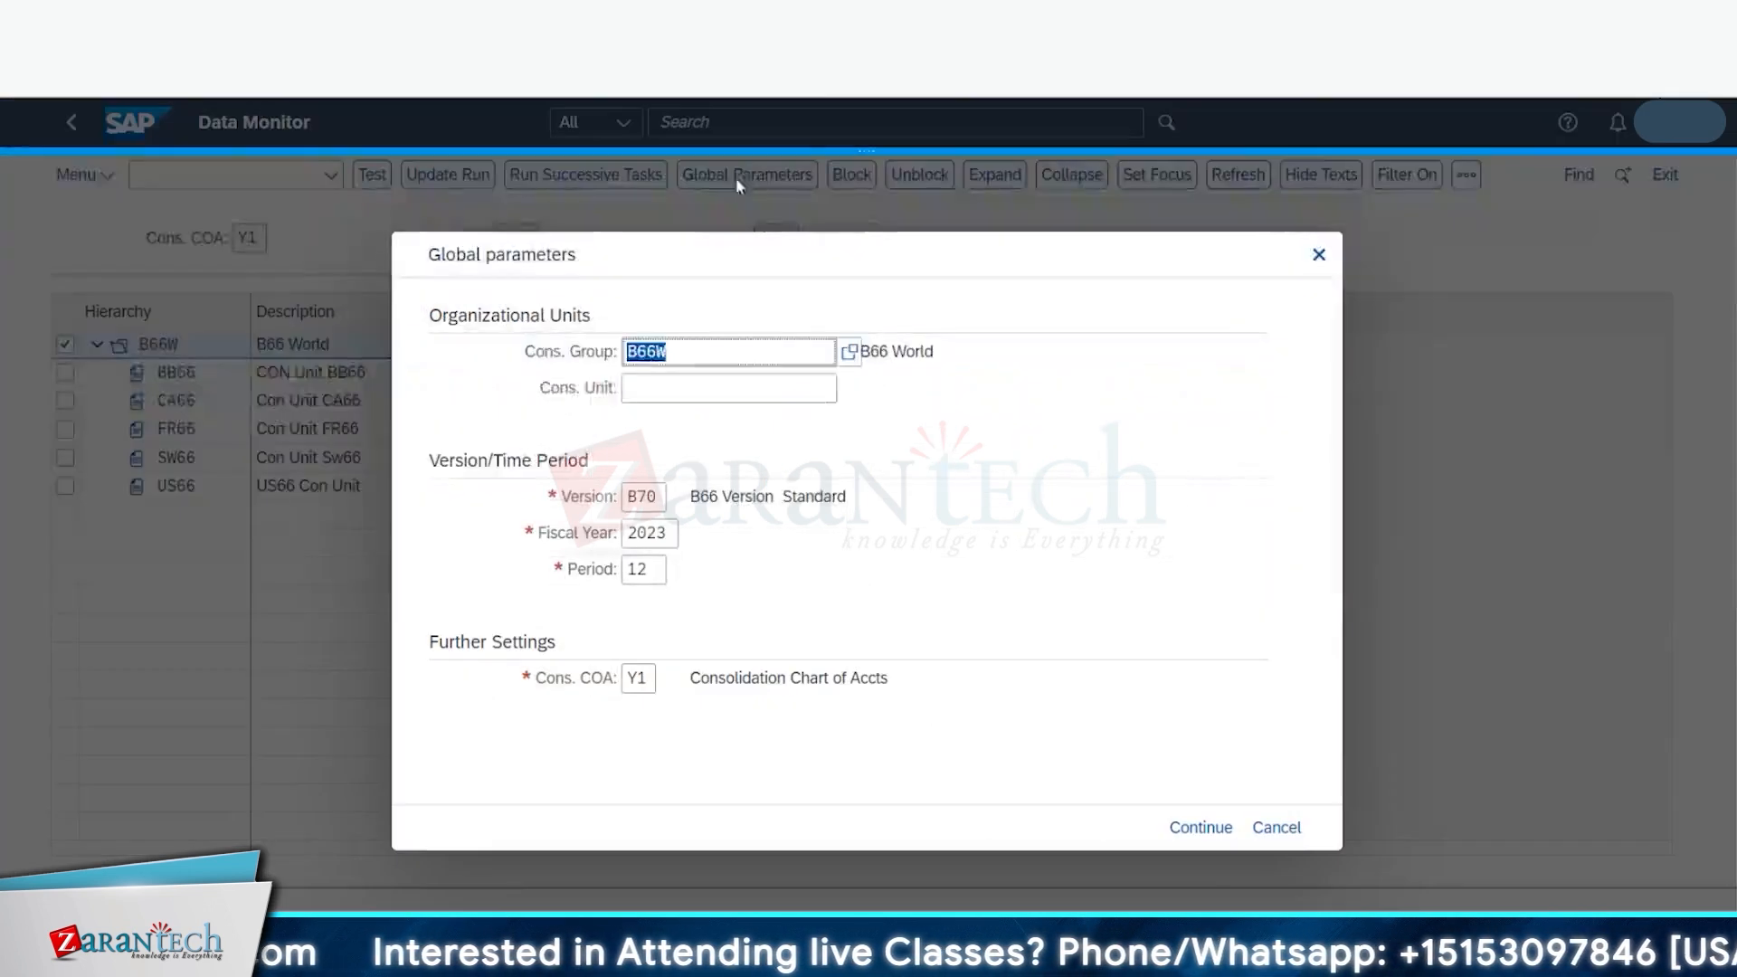
left_click(662, 499)
key("BackSpace")
type("2")
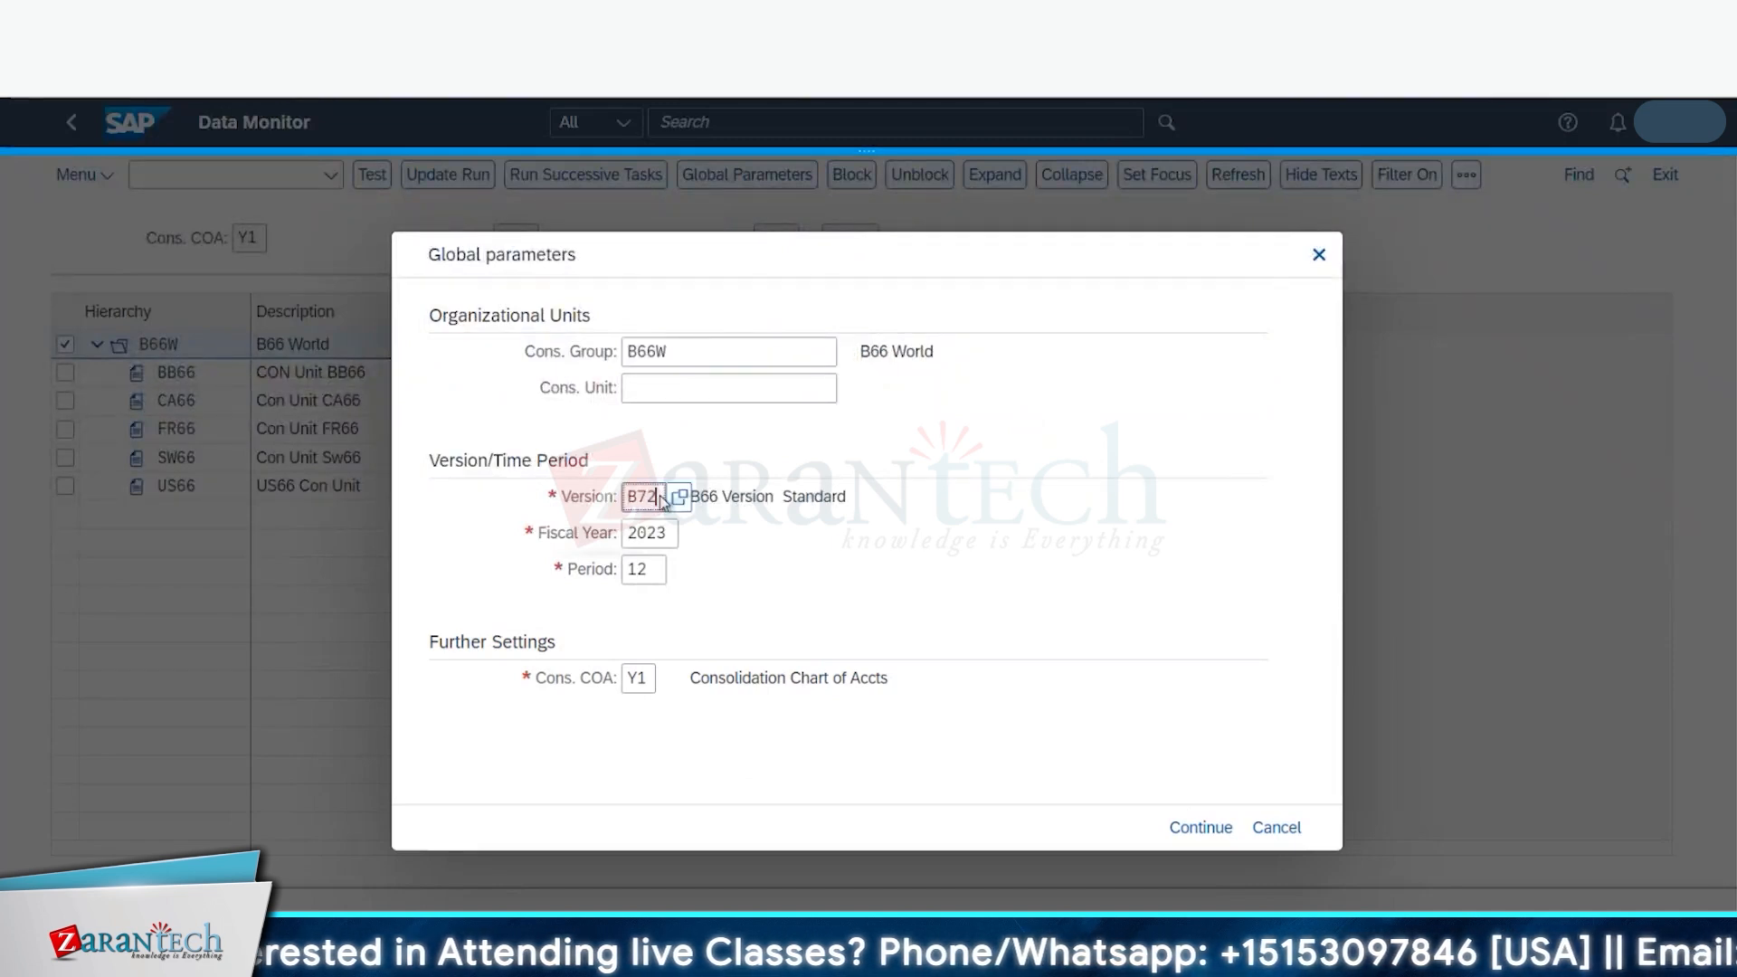
left_click(1201, 827)
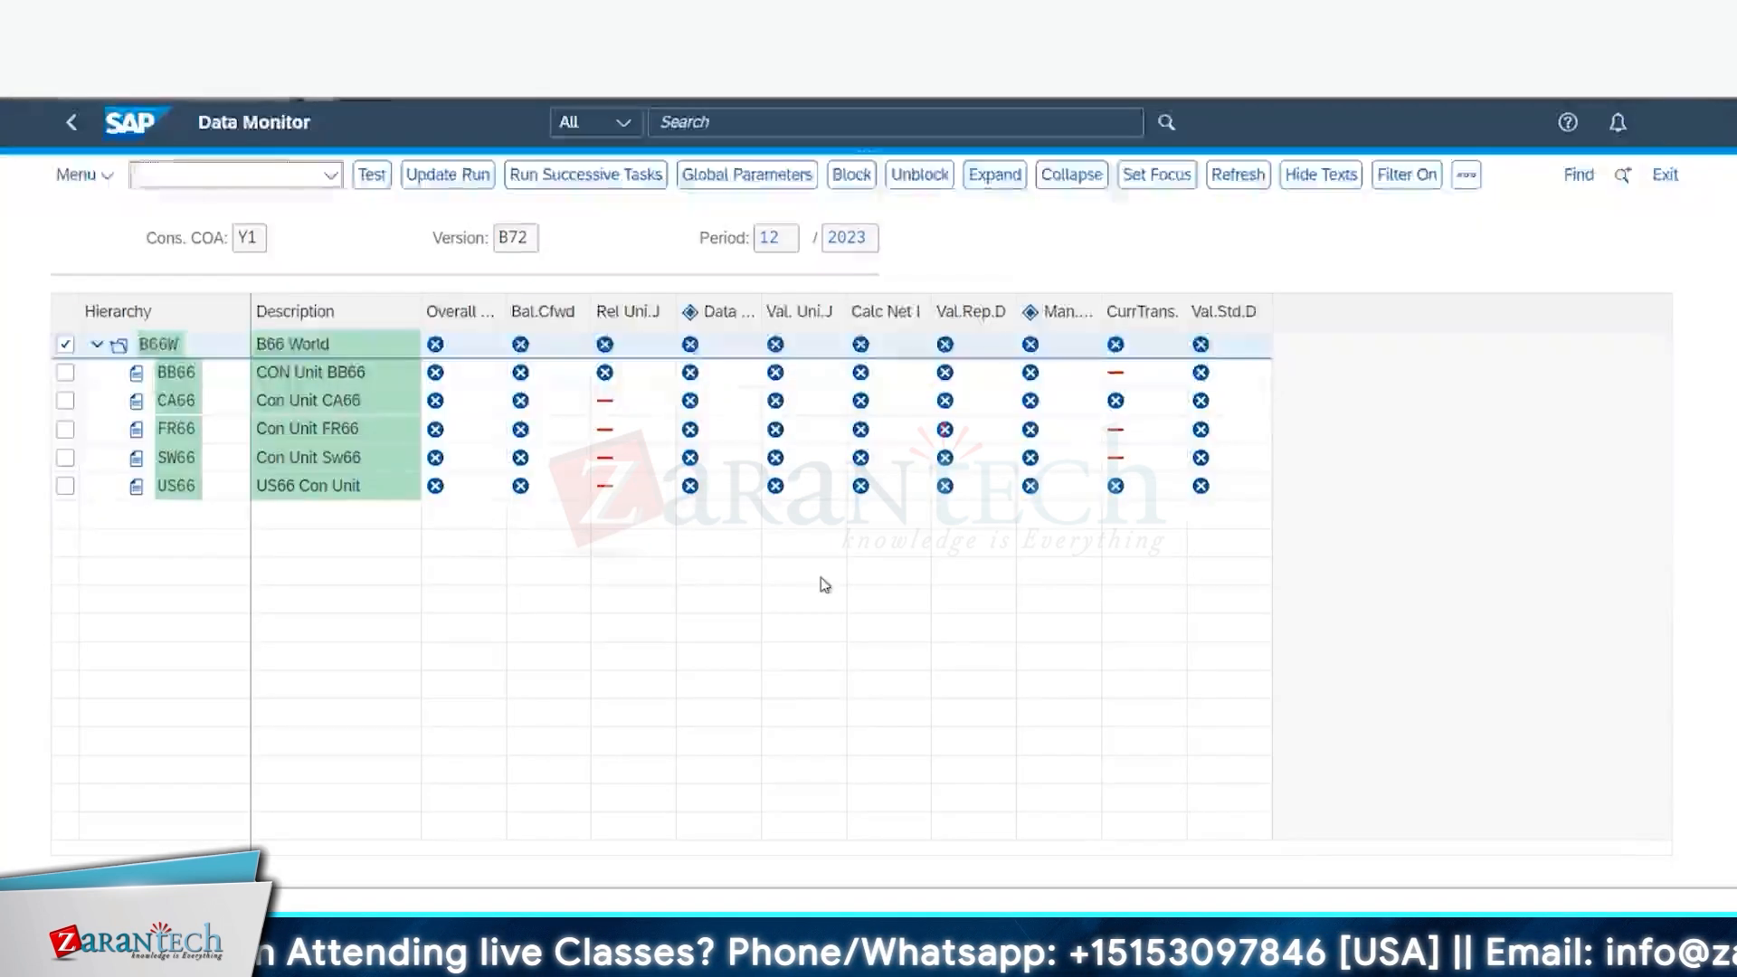
Step: Test the release of universal documents for consolidation unit BB66 using the Universal Documents (Total) option
left_click(170, 345)
left_click(222, 381)
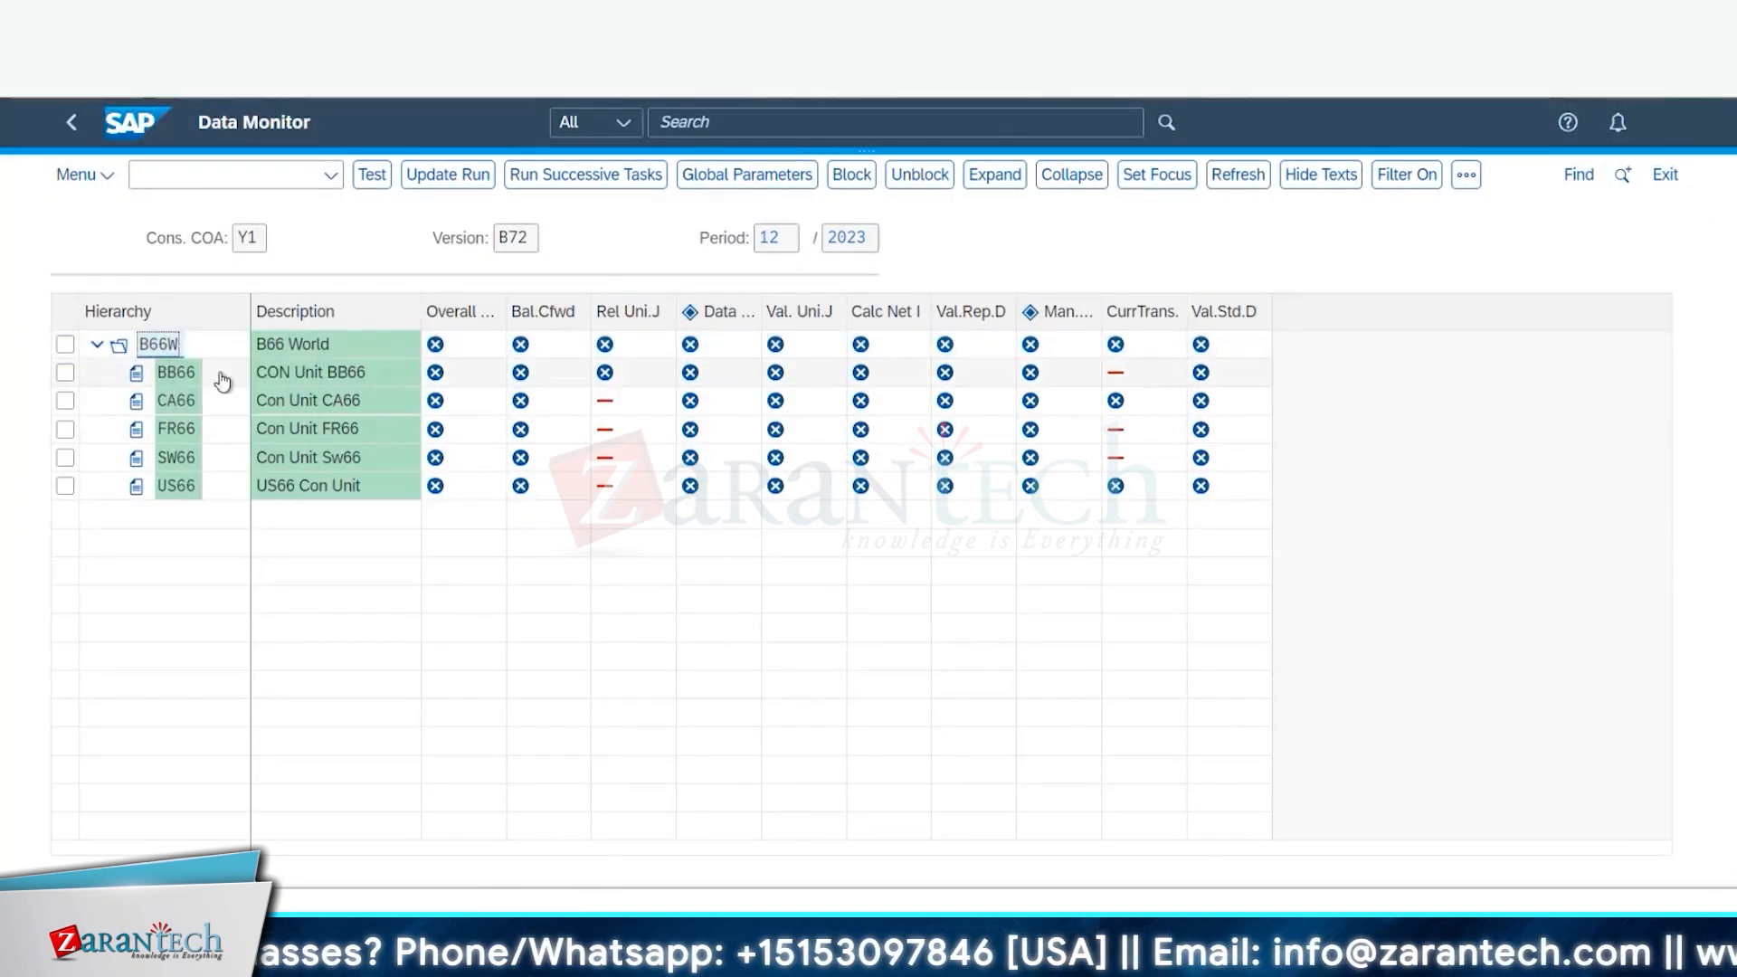
left_click(607, 376)
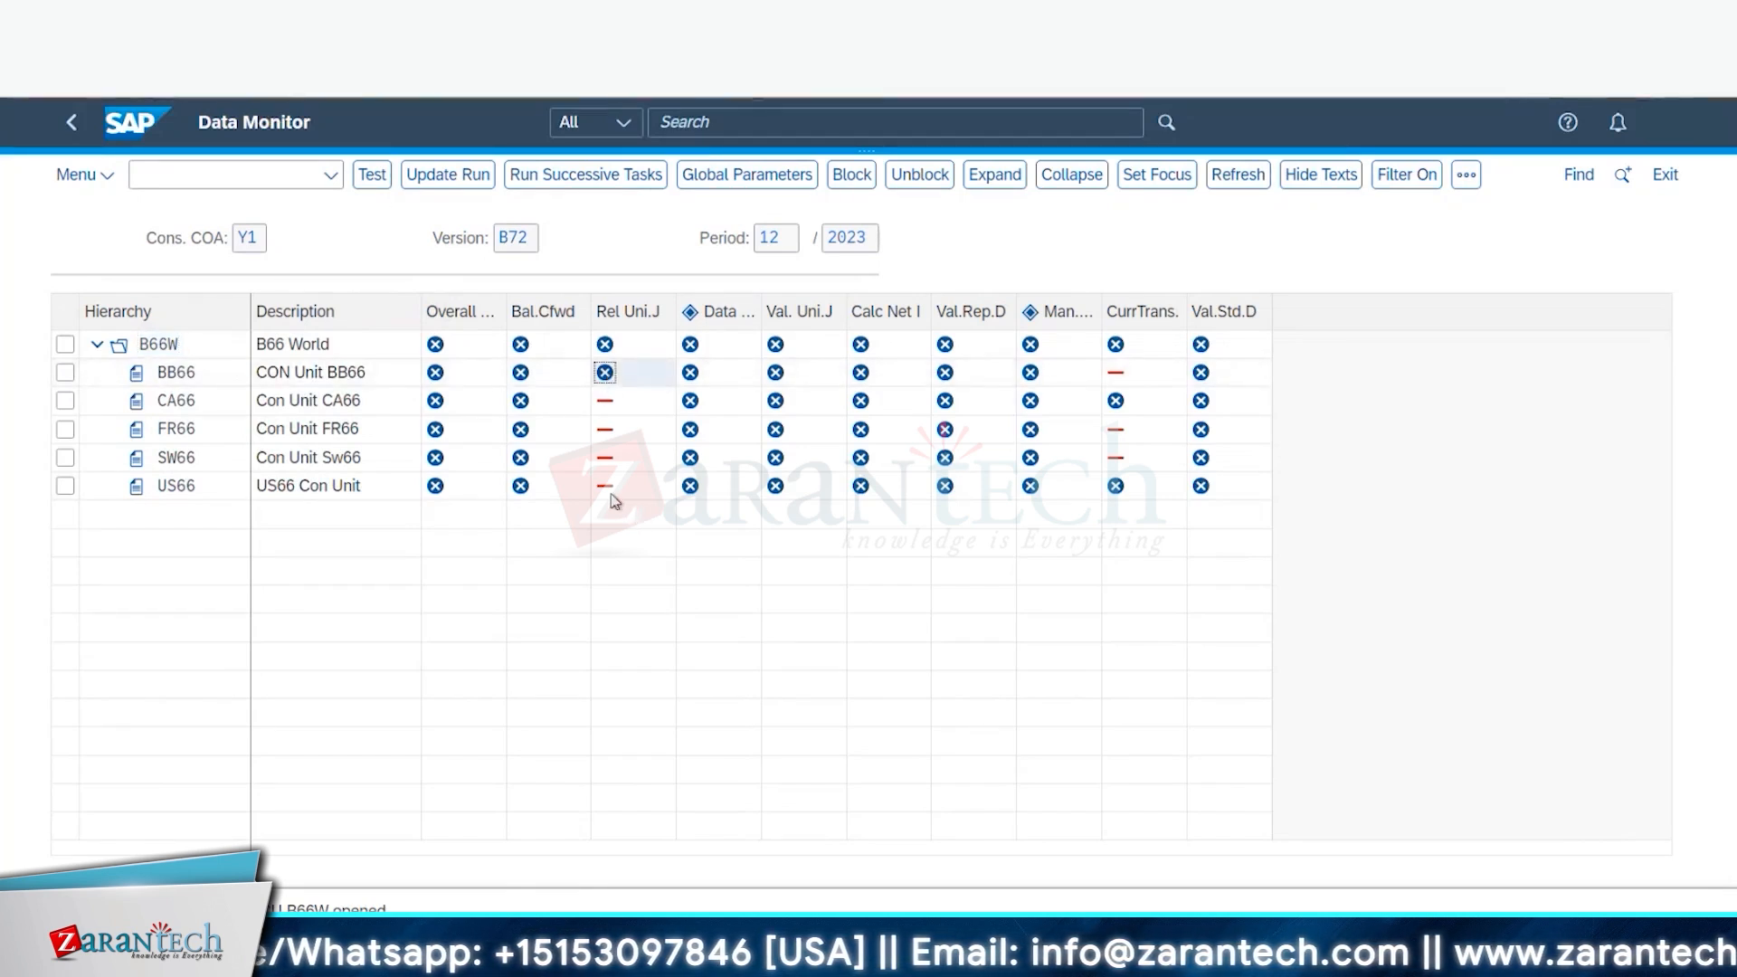
left_click(379, 193)
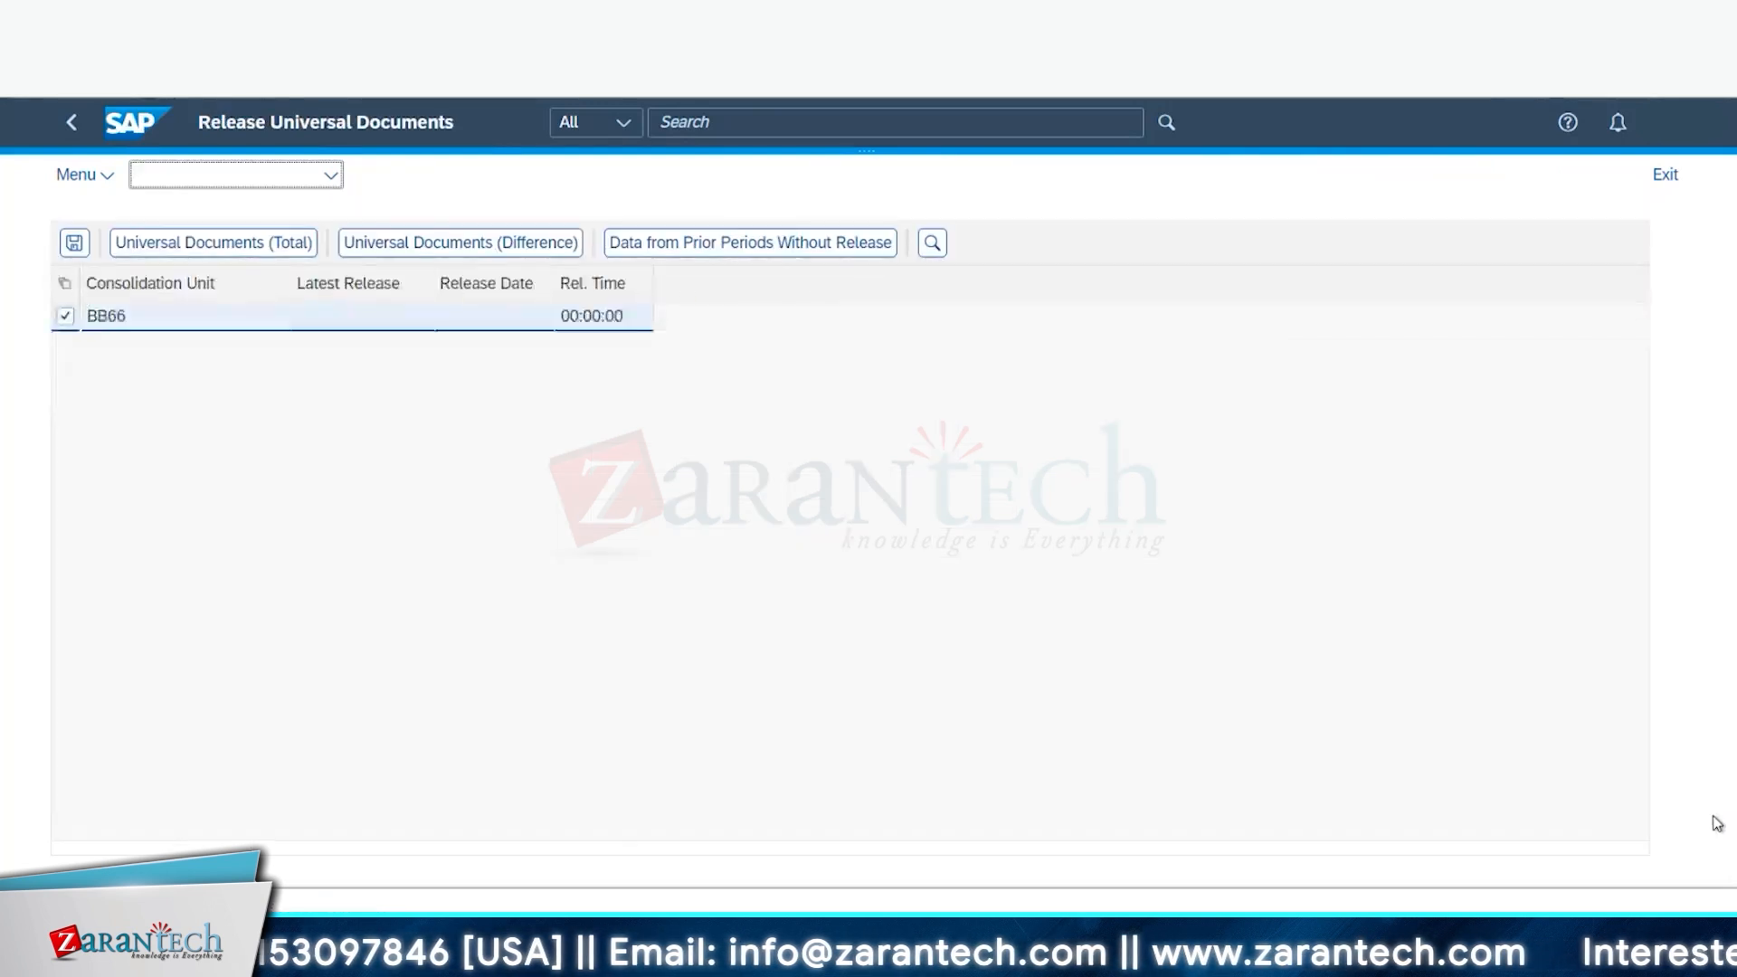
left_click(235, 244)
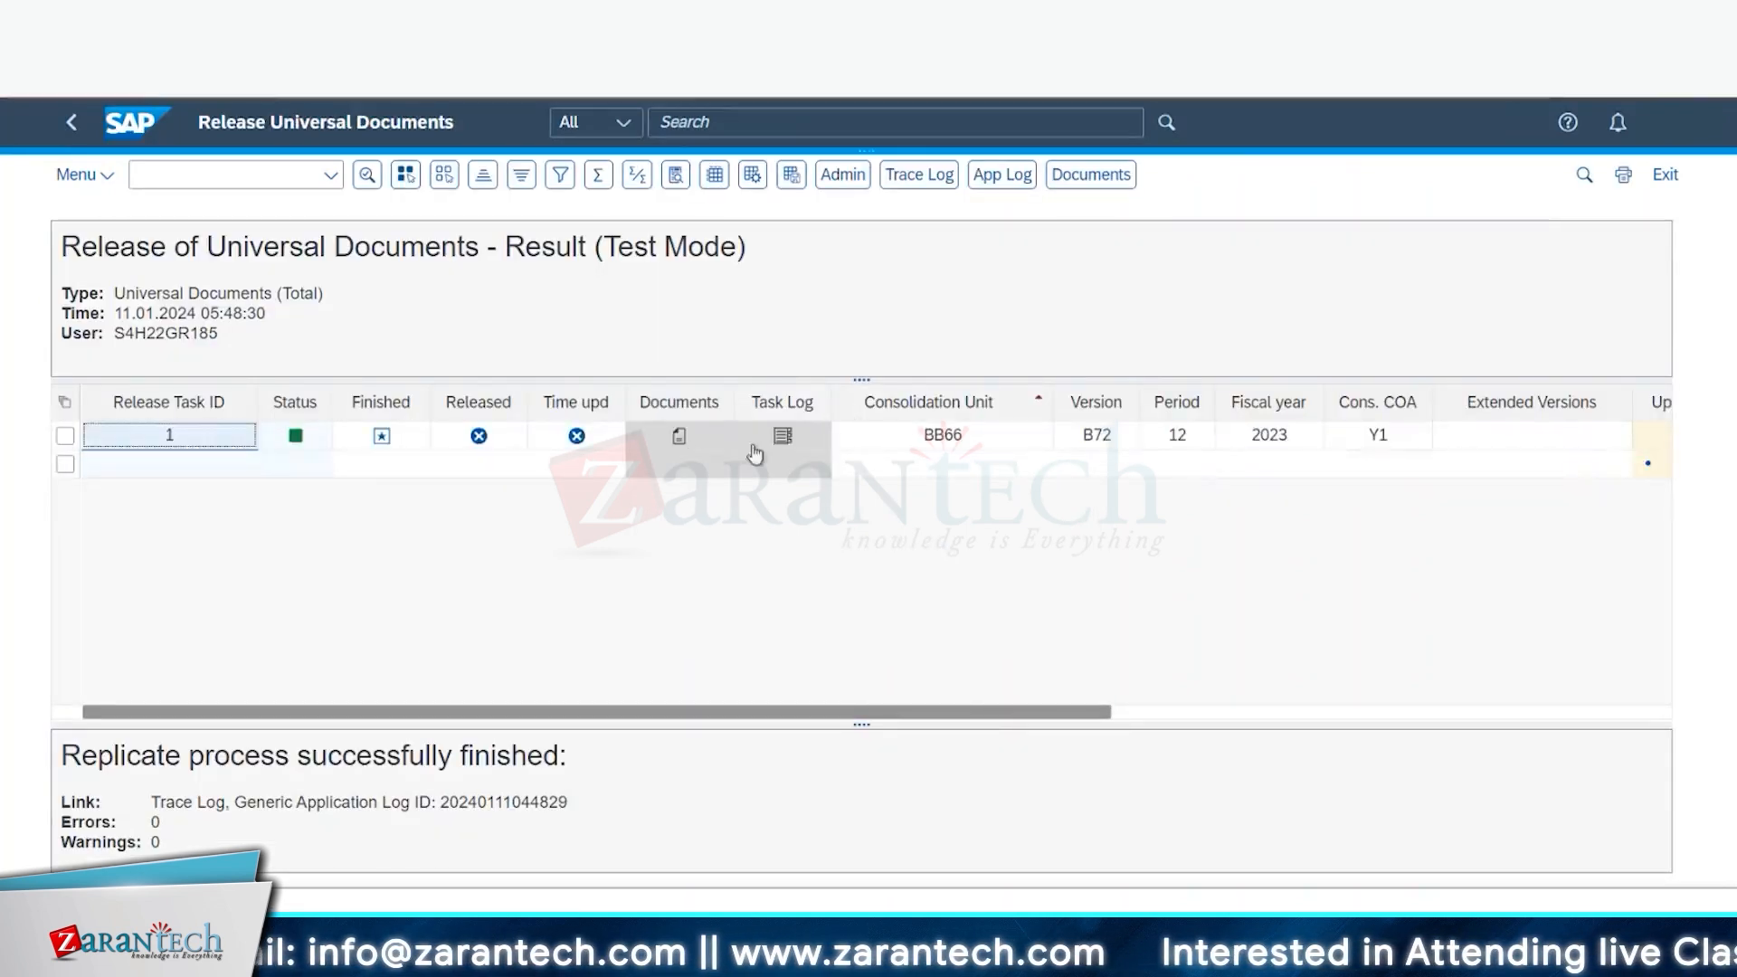
Step: Examine the test run's document summary by financial statement item, including transaction, local and group currency amounts
left_click(679, 440)
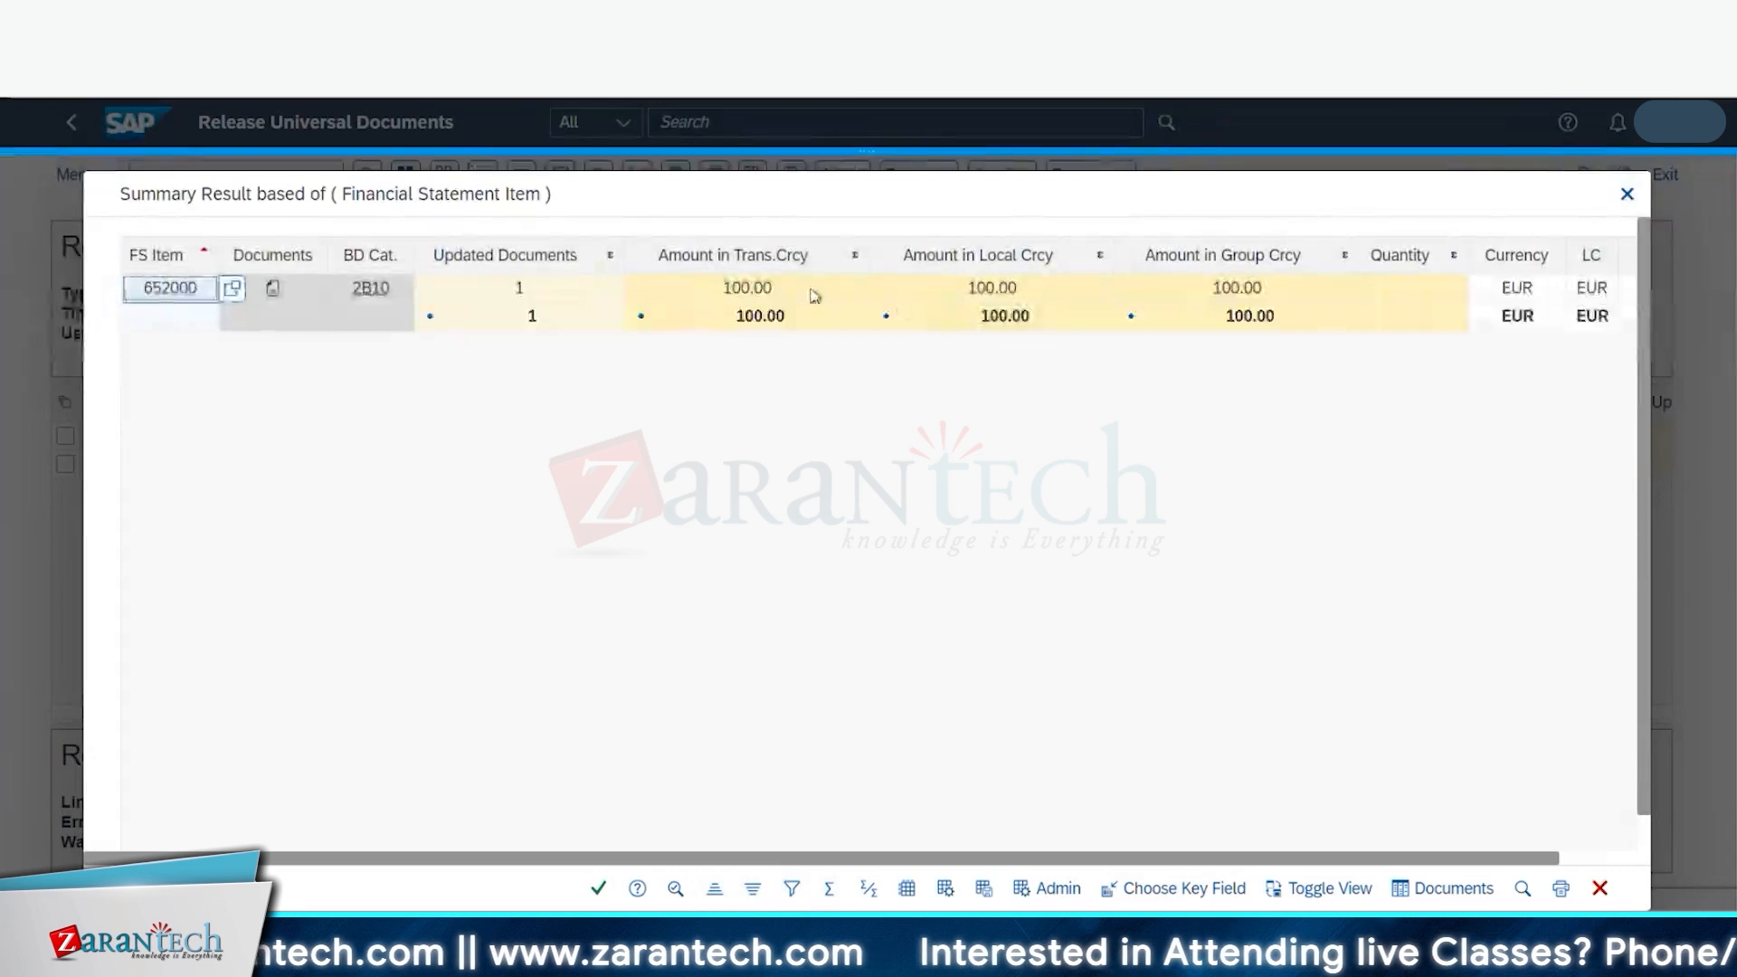
left_click(692, 298)
left_click_drag(1018, 294, 986, 298)
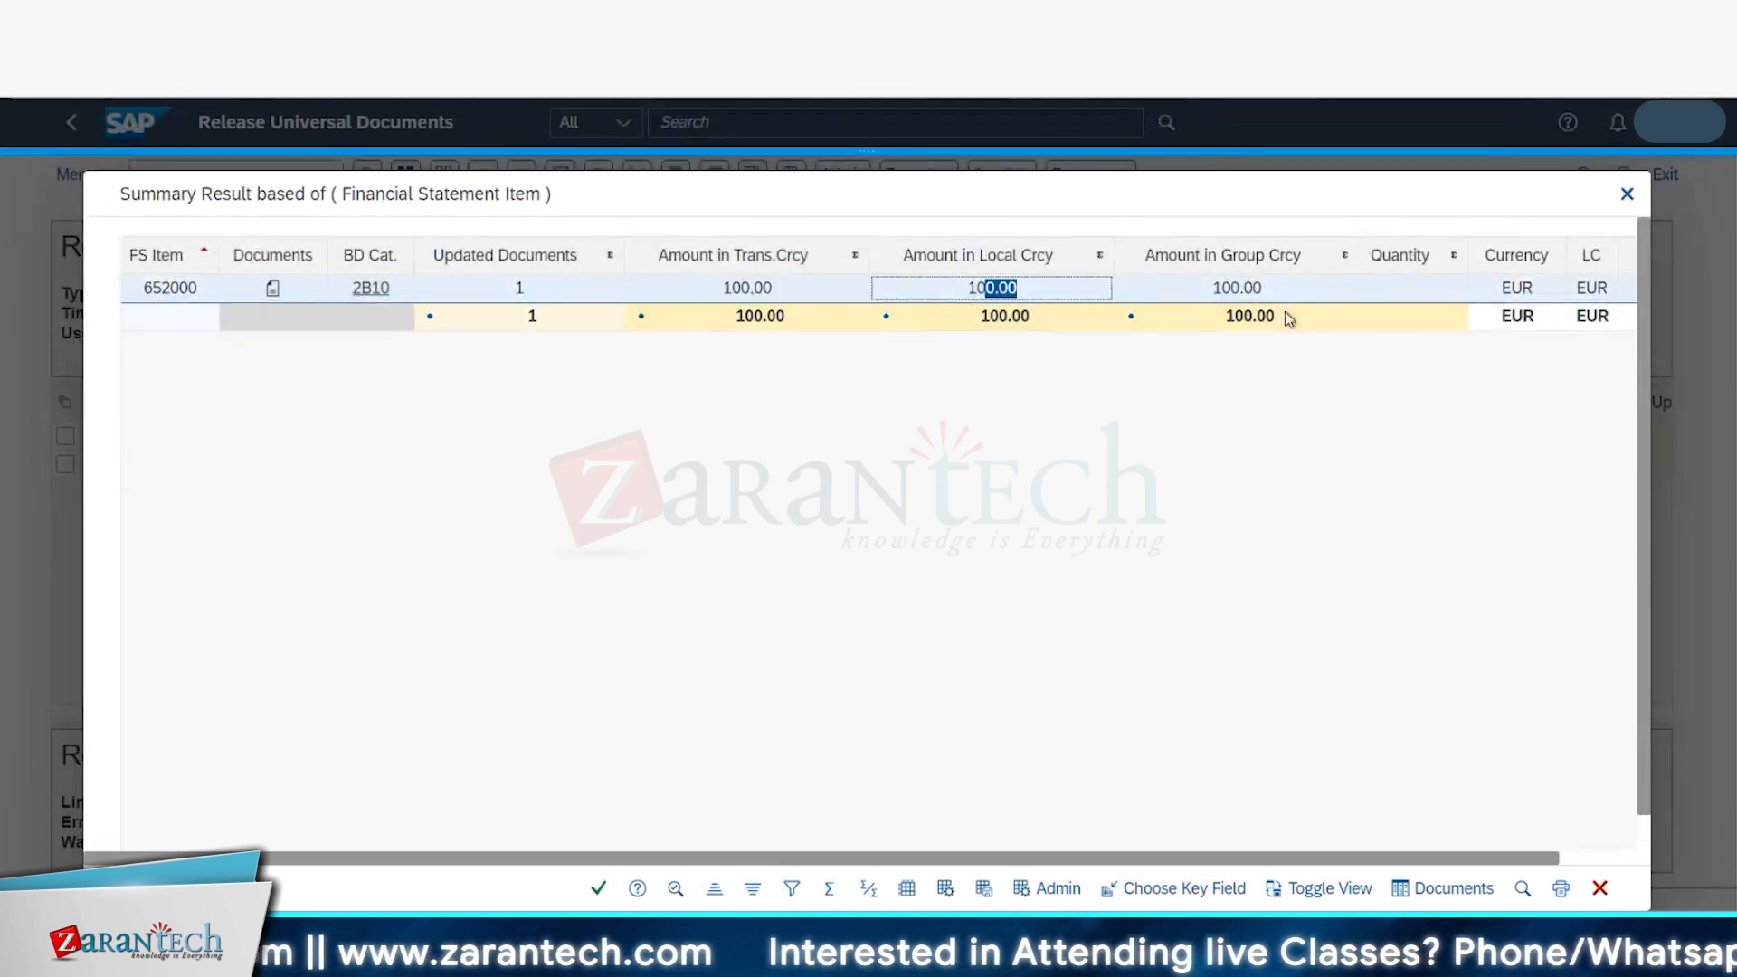
left_click(1597, 857)
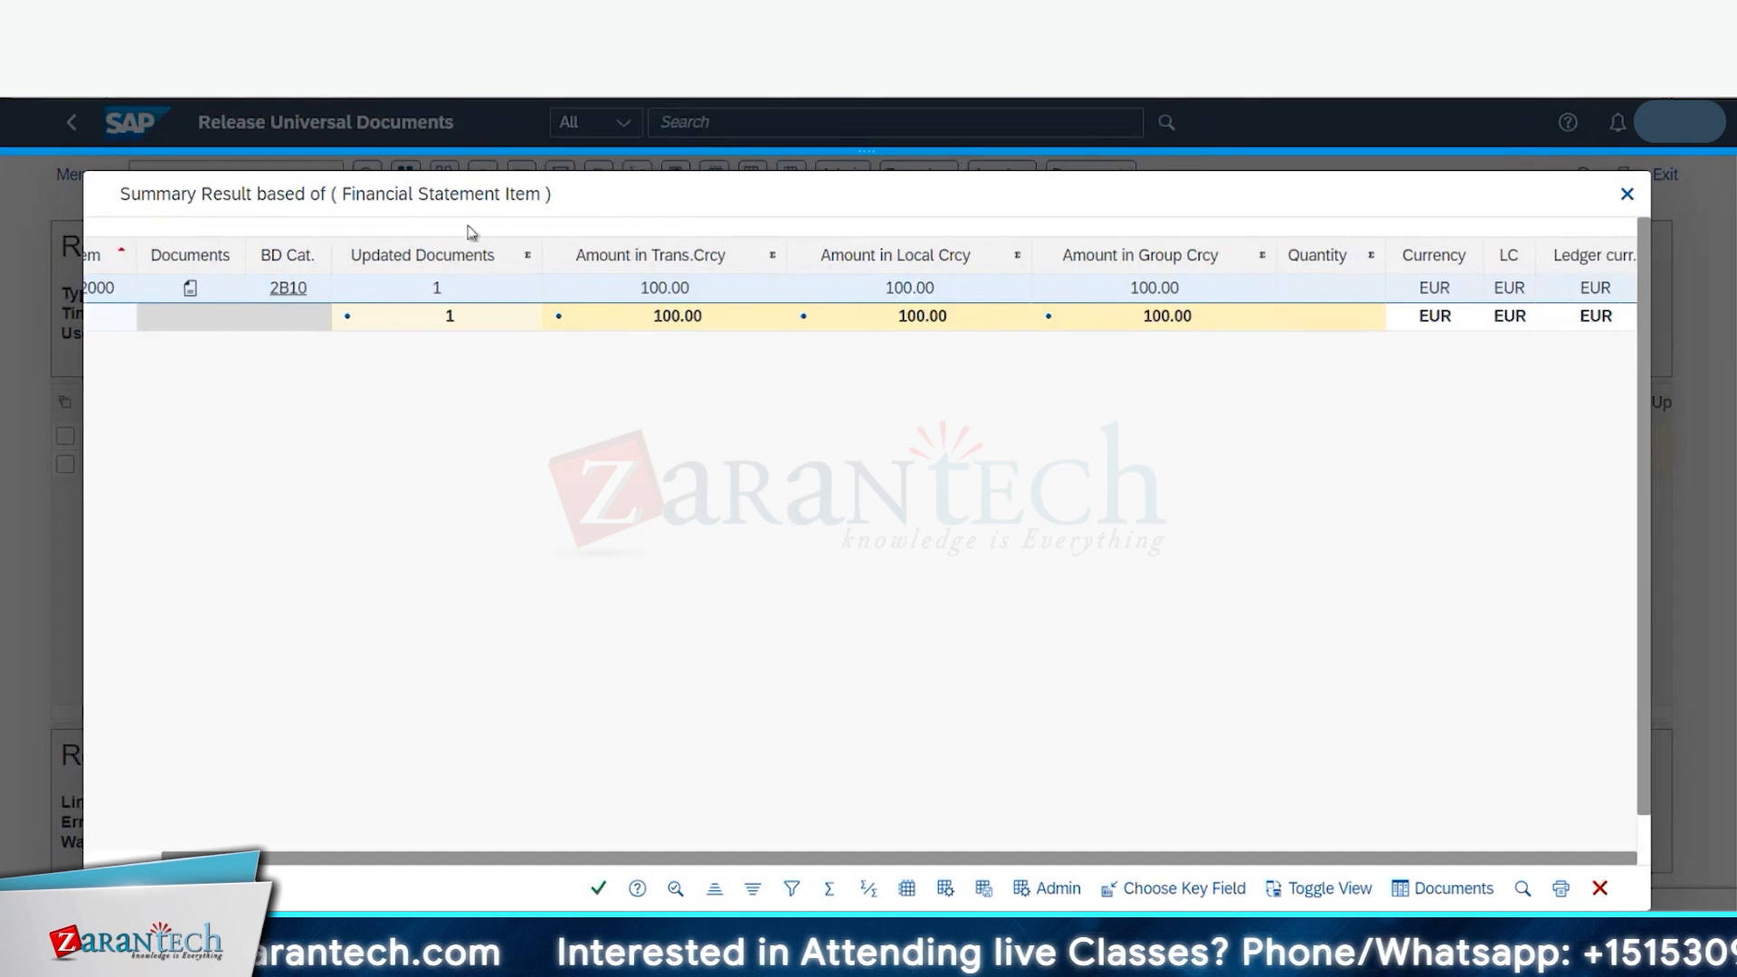
left_click(1626, 196)
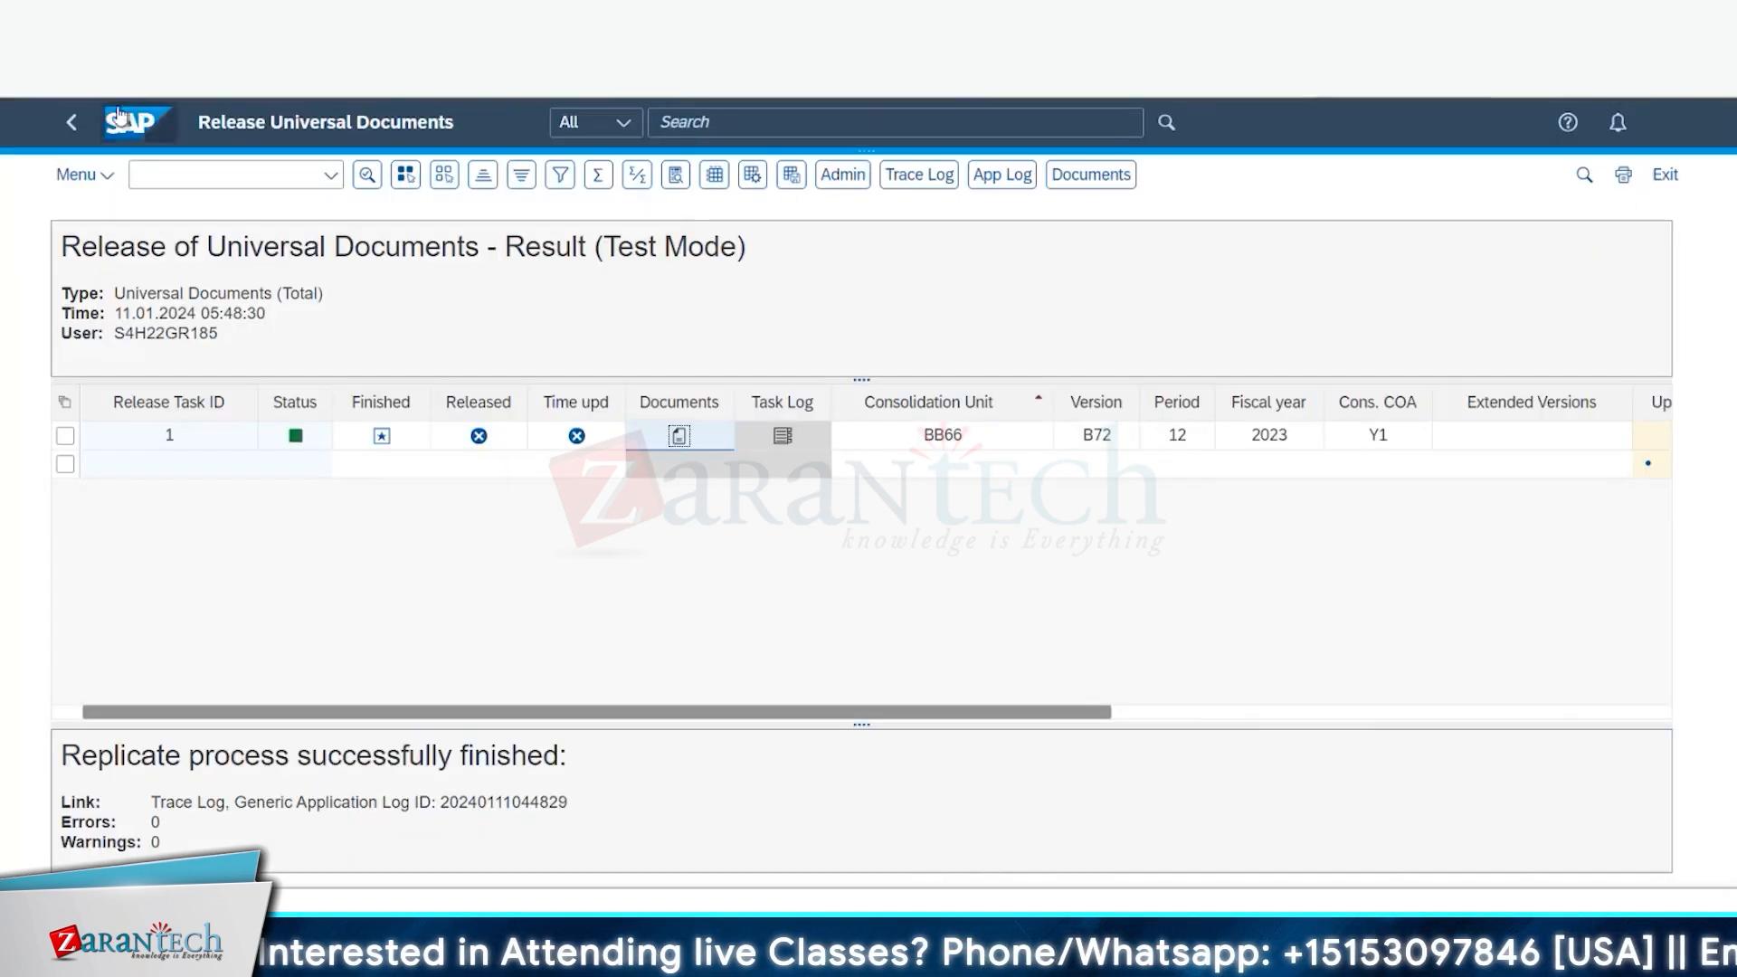
Step: Return from the test result and run the actual release of universal documents for consolidation unit BB66
left_click(71, 122)
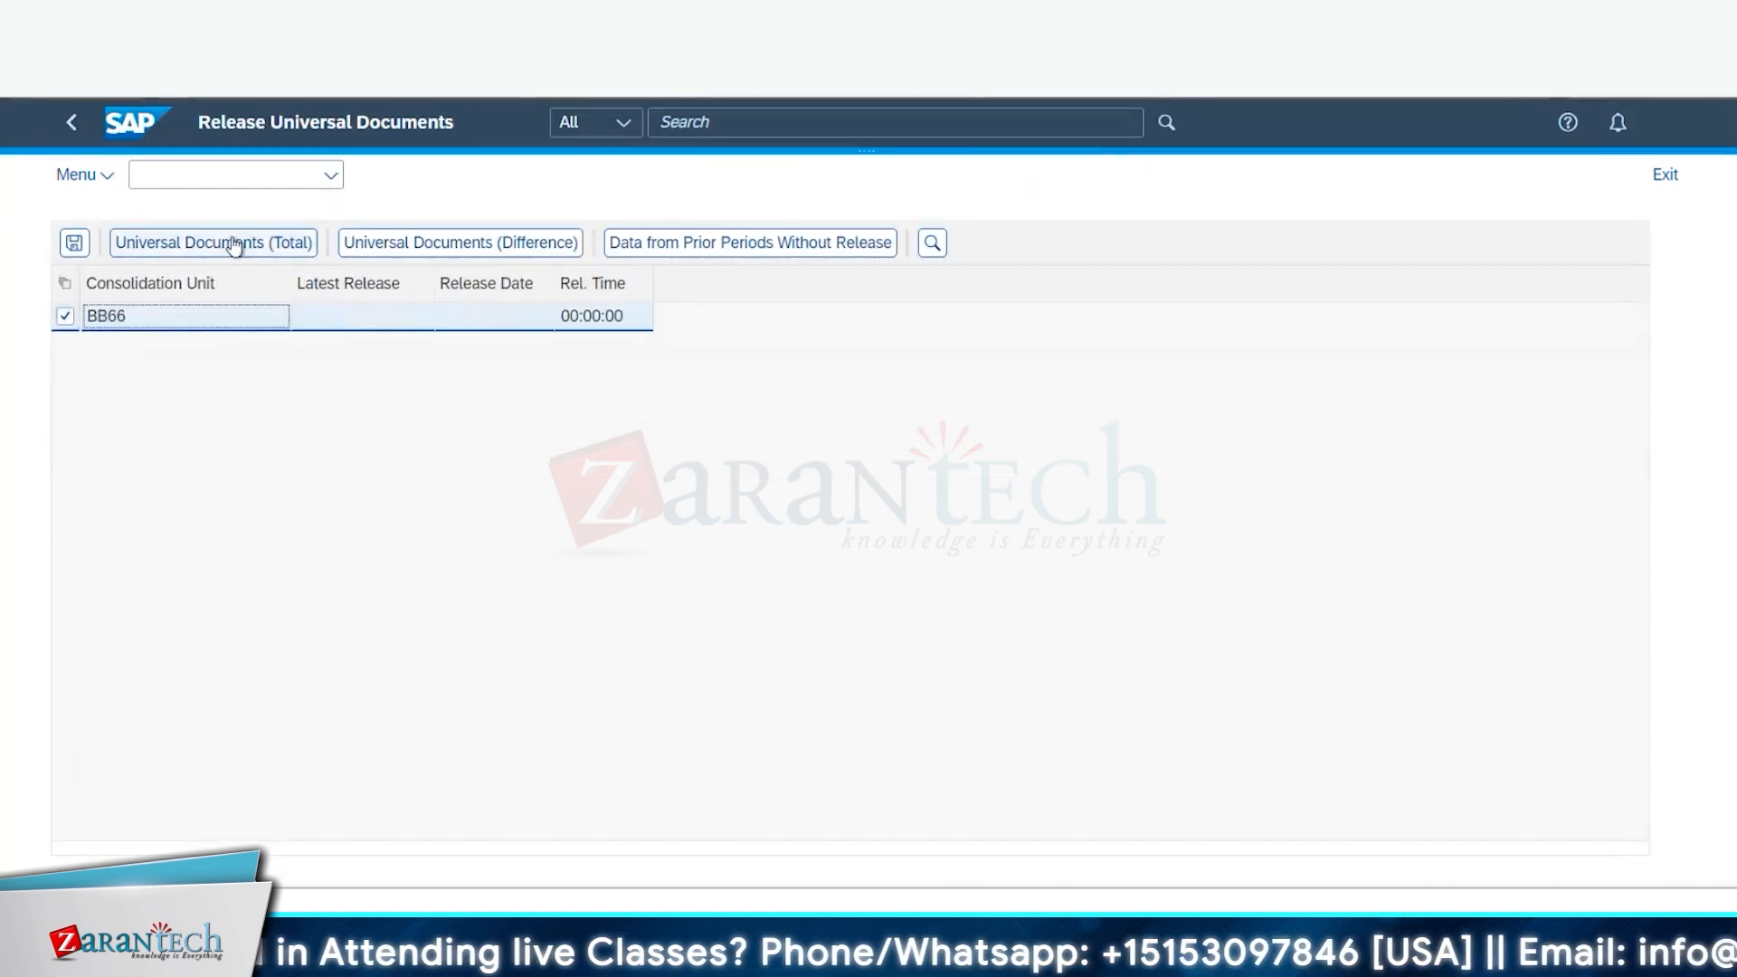
left_click(71, 122)
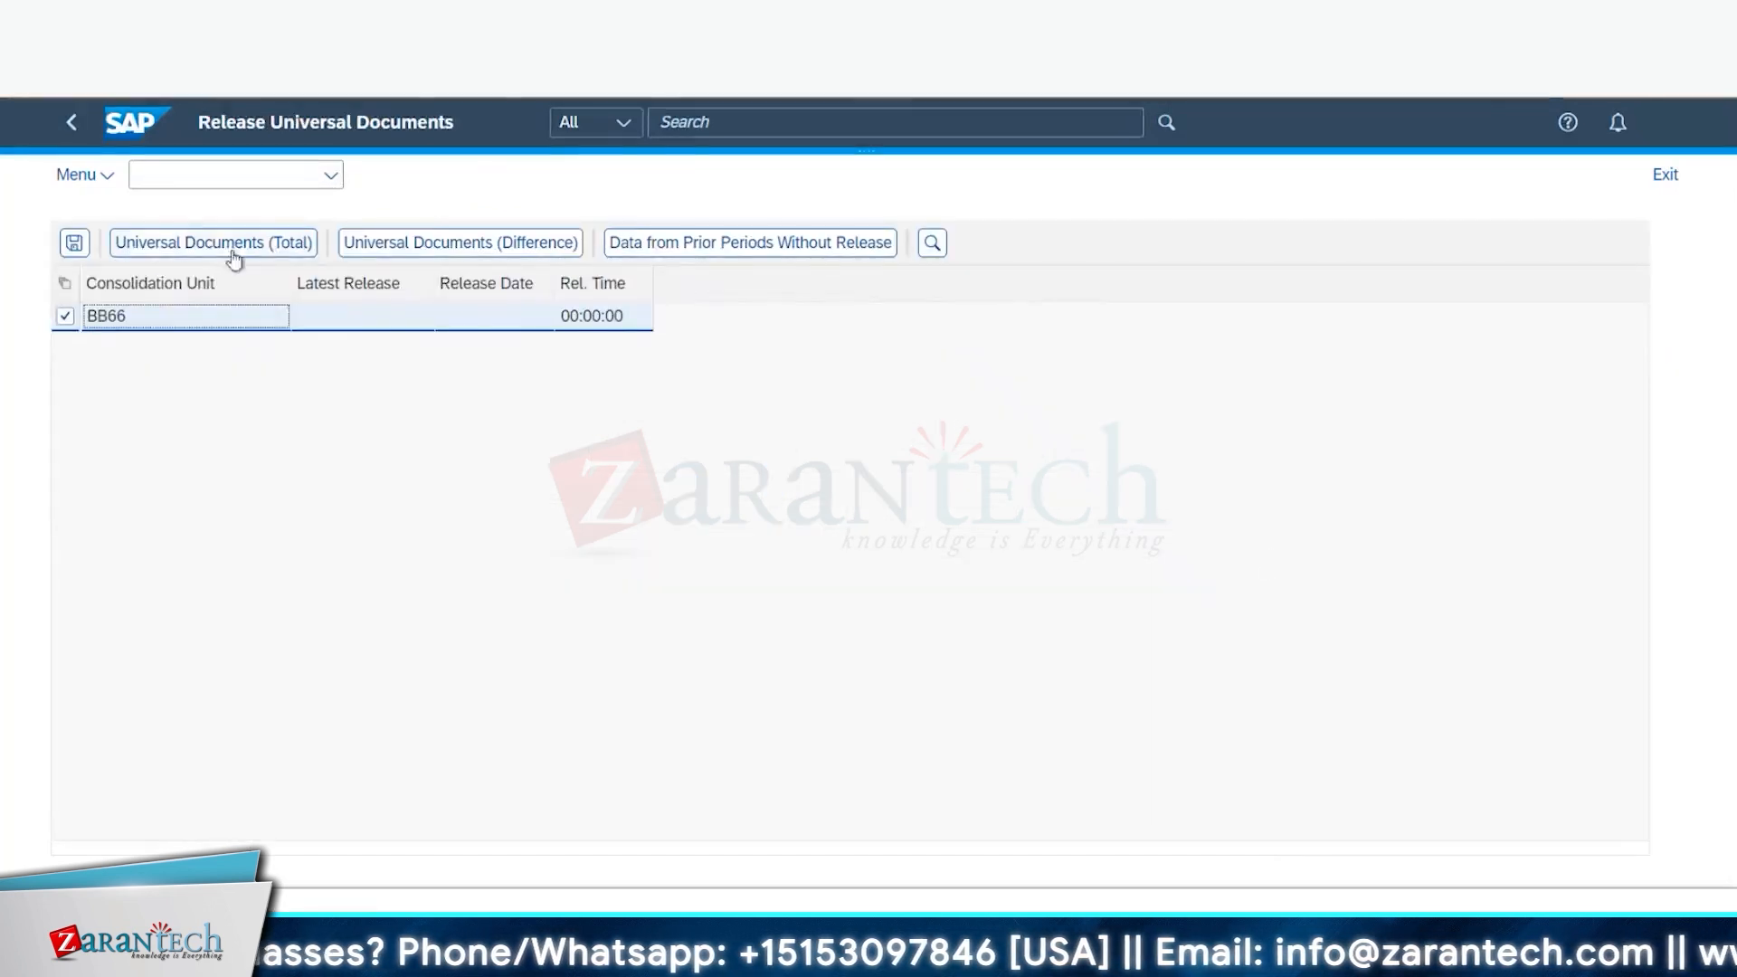
left_click(124, 243)
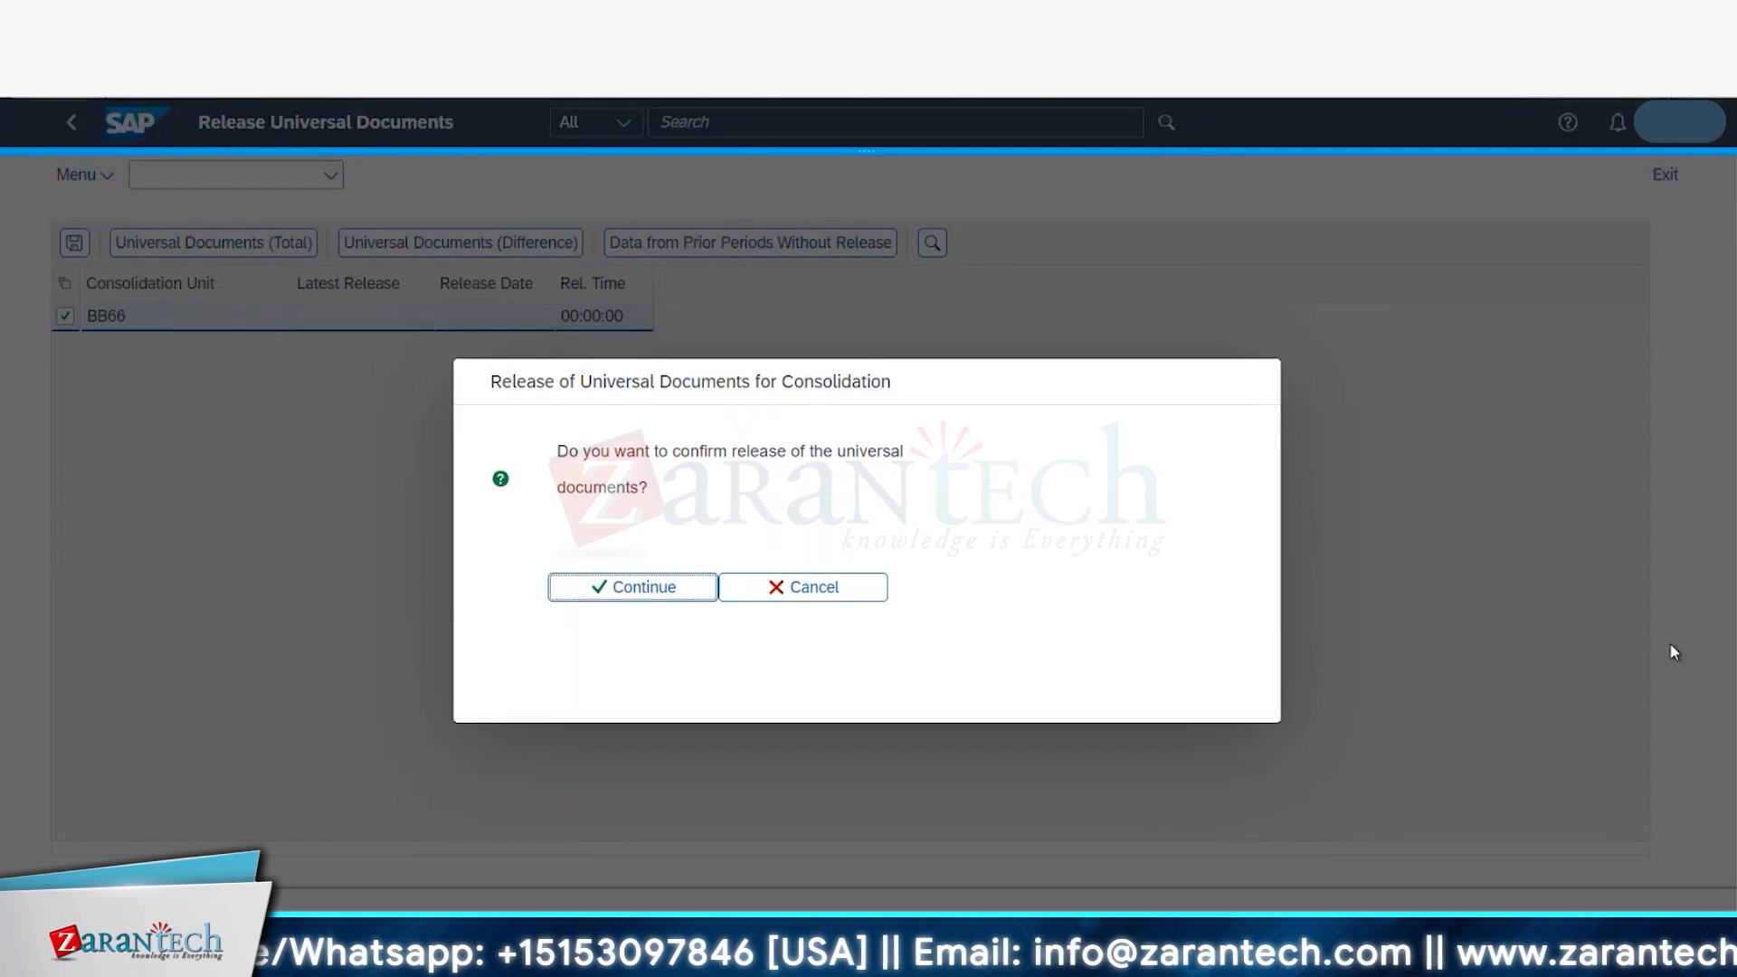
key("Return")
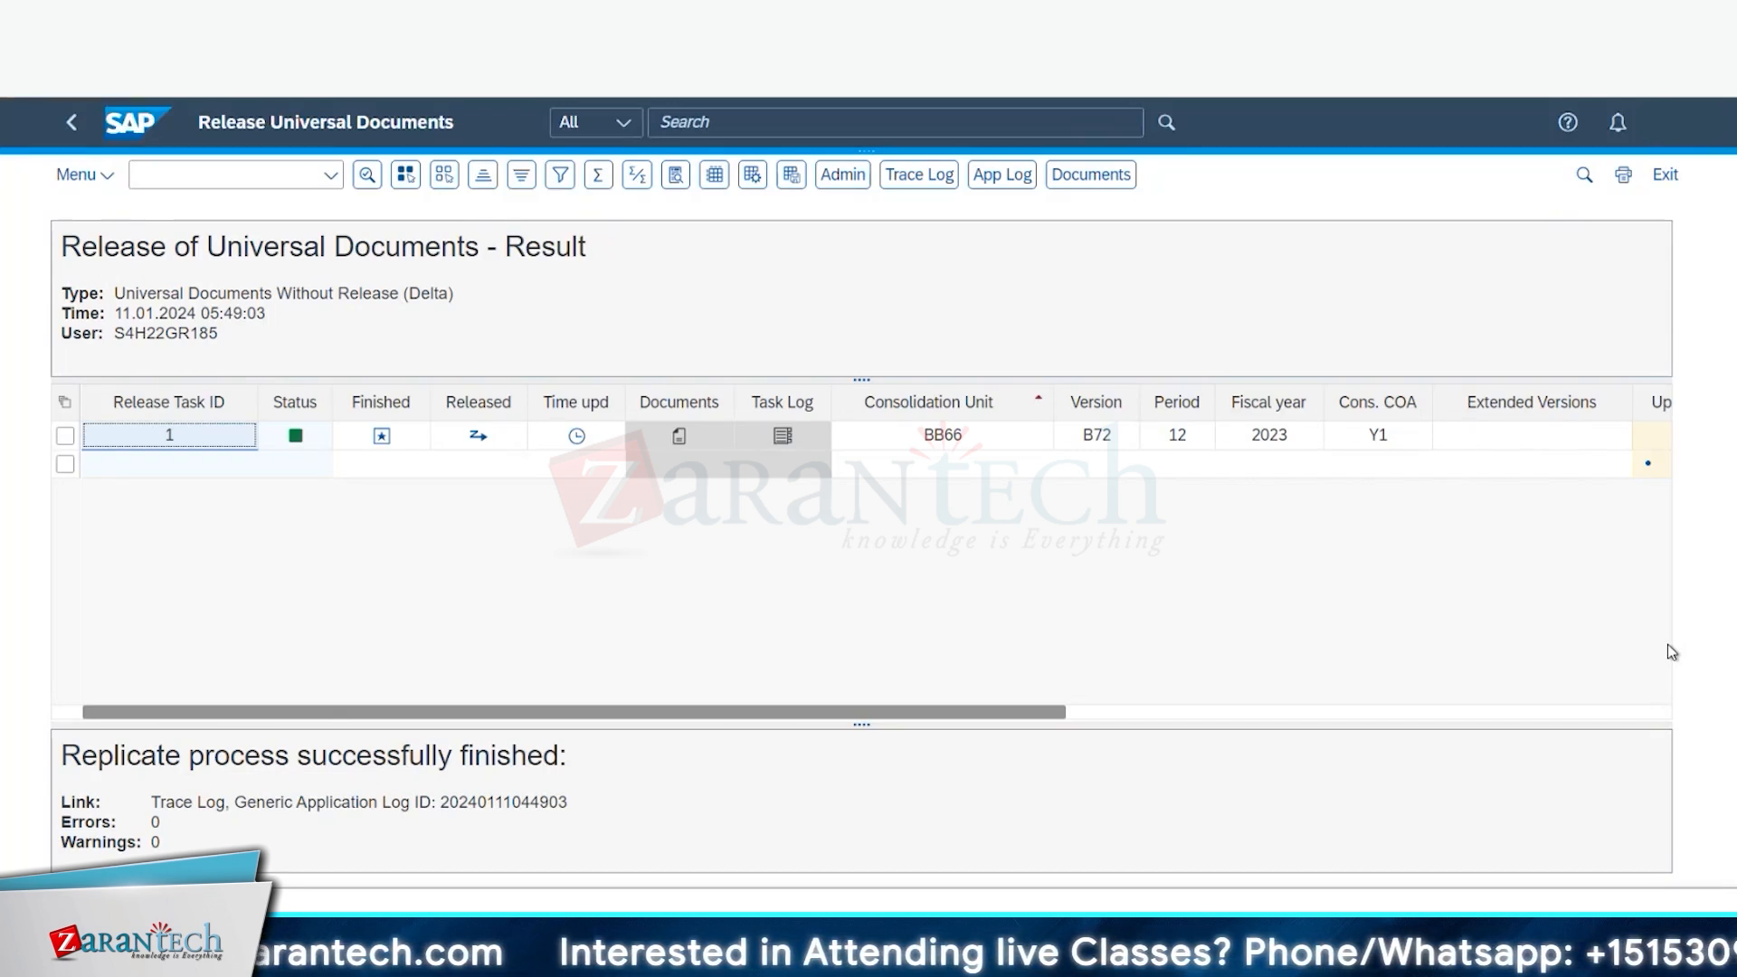
left_click(1669, 643)
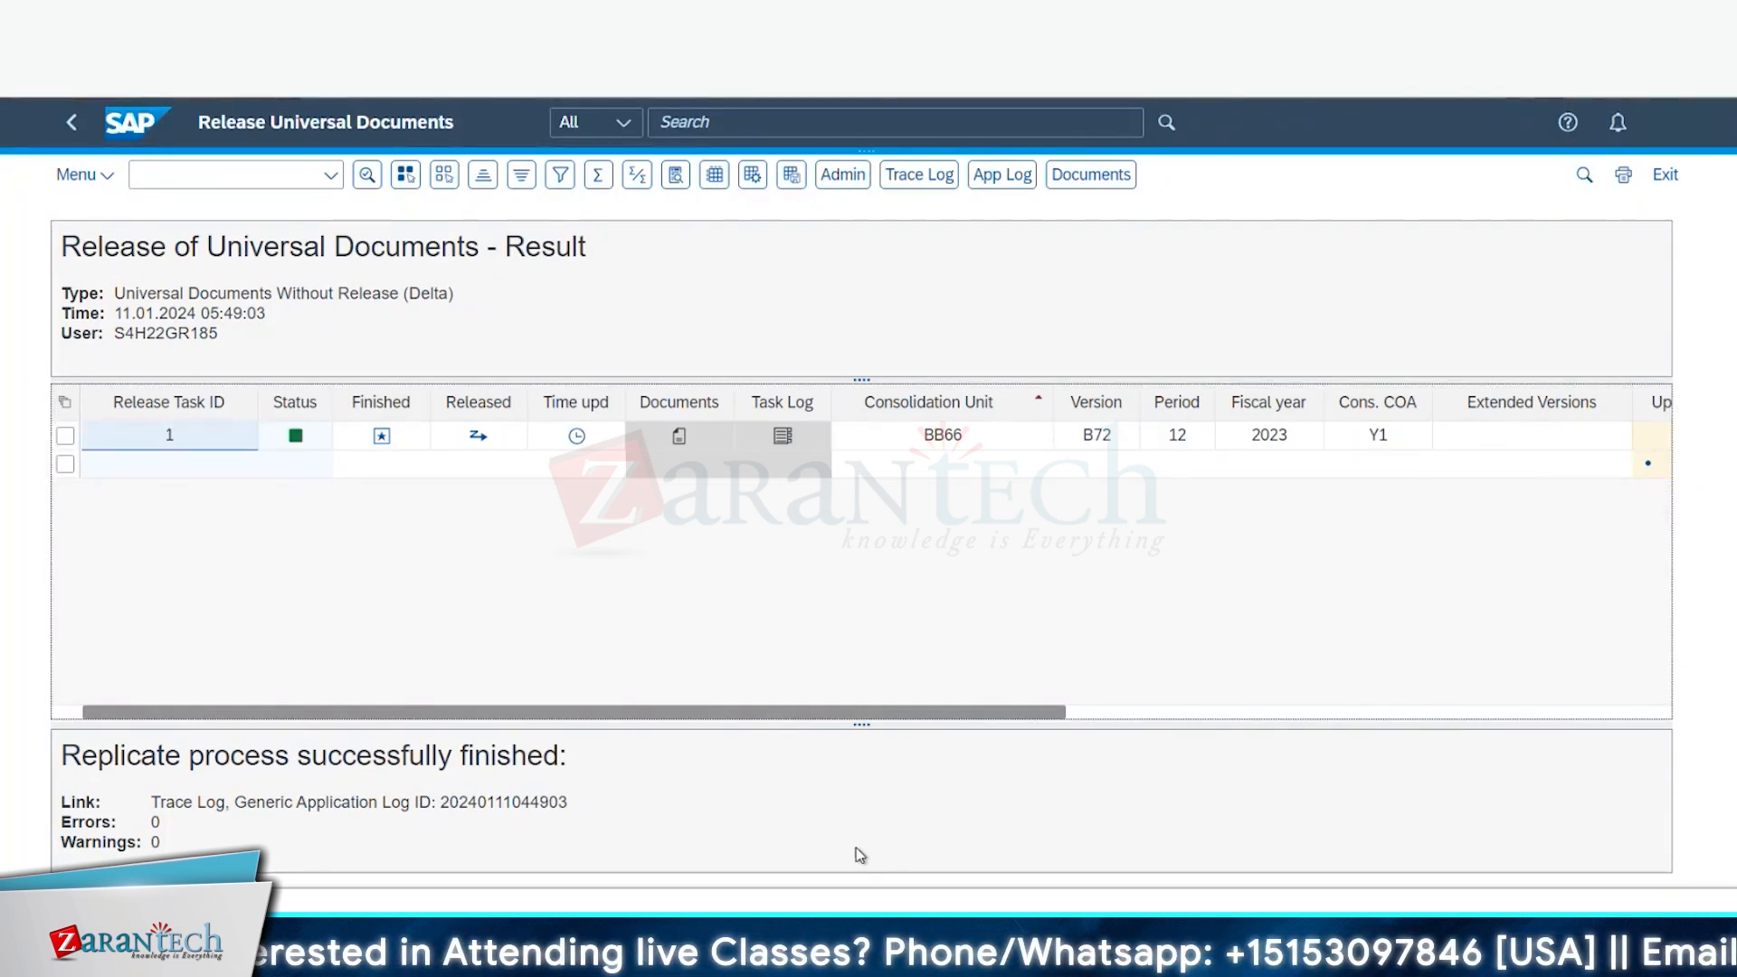
Step: Switch to the SAP GUI table display, change the table to ACDOCU, list its entries and return to the selection
mouse_move(543, 952)
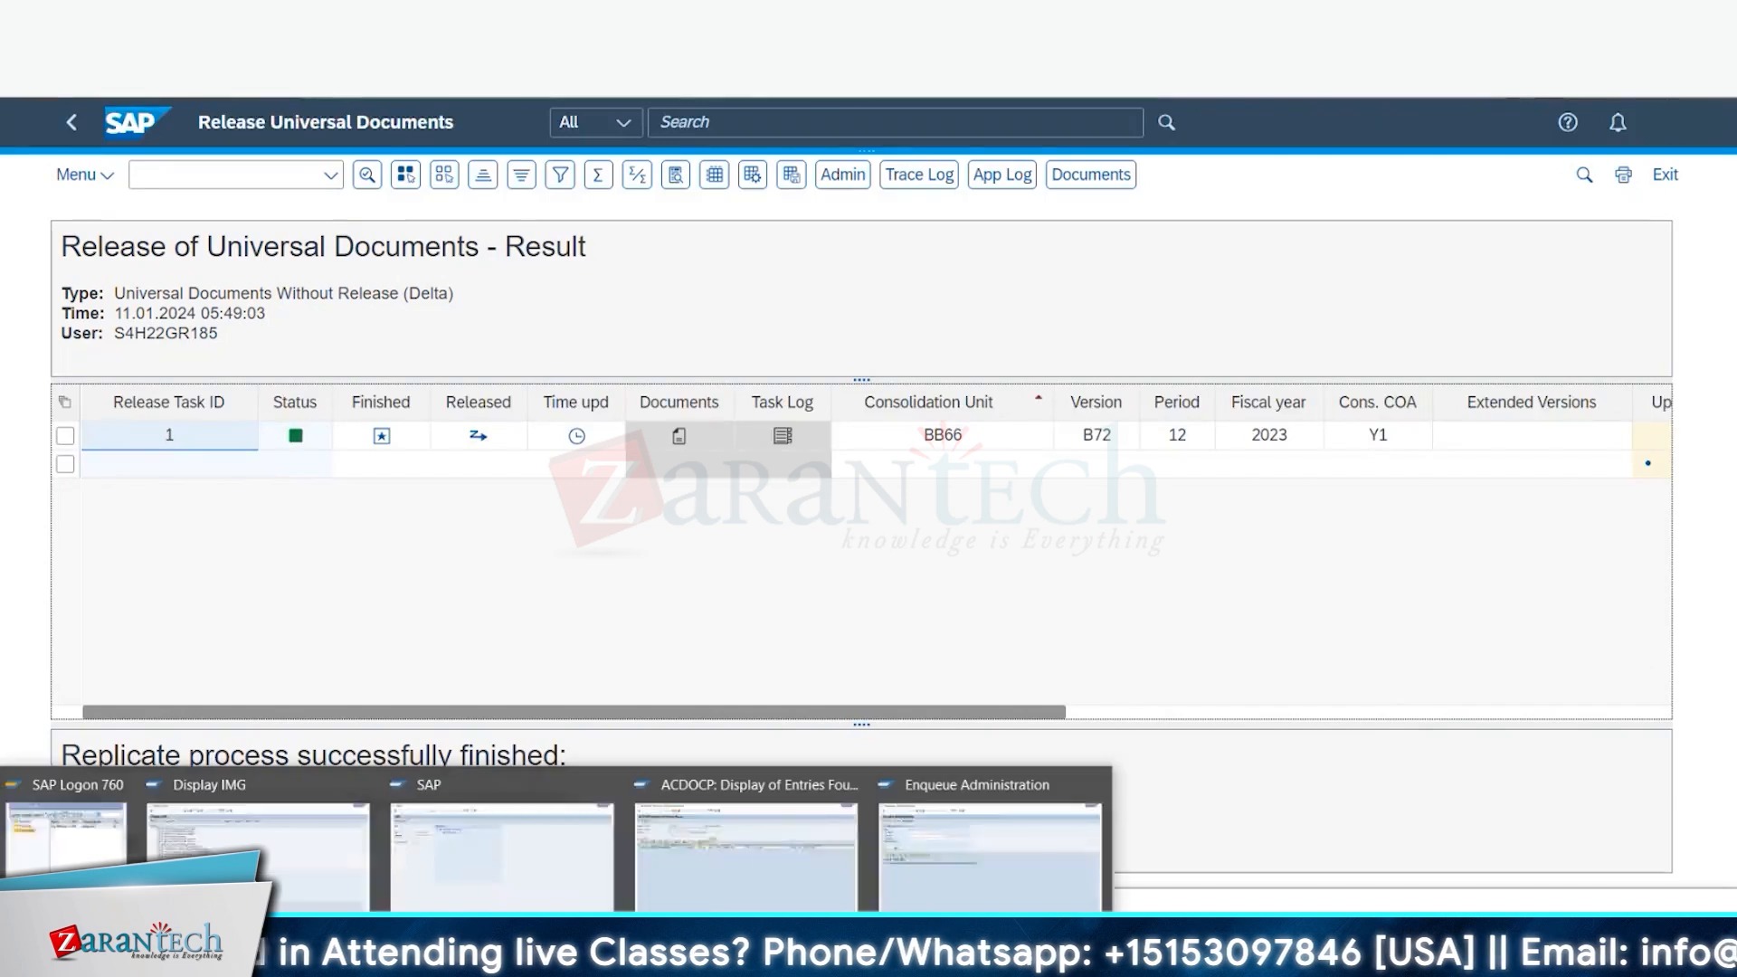
left_click(737, 901)
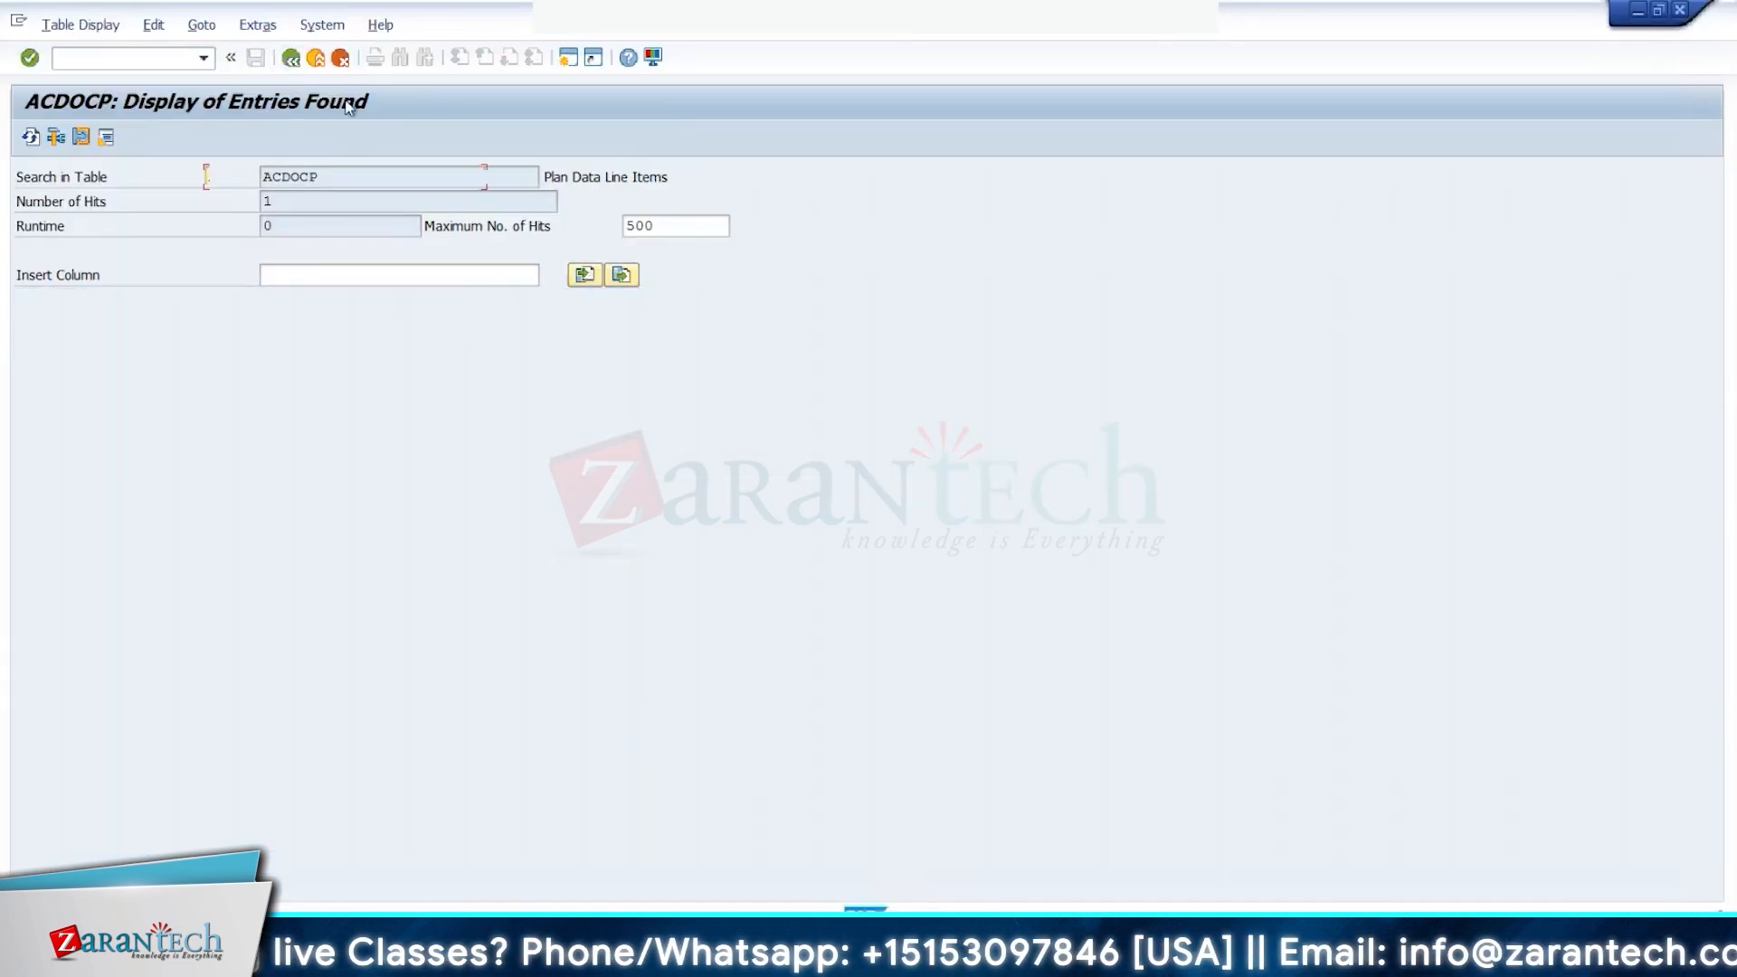
left_click(348, 179)
key("BackSpace")
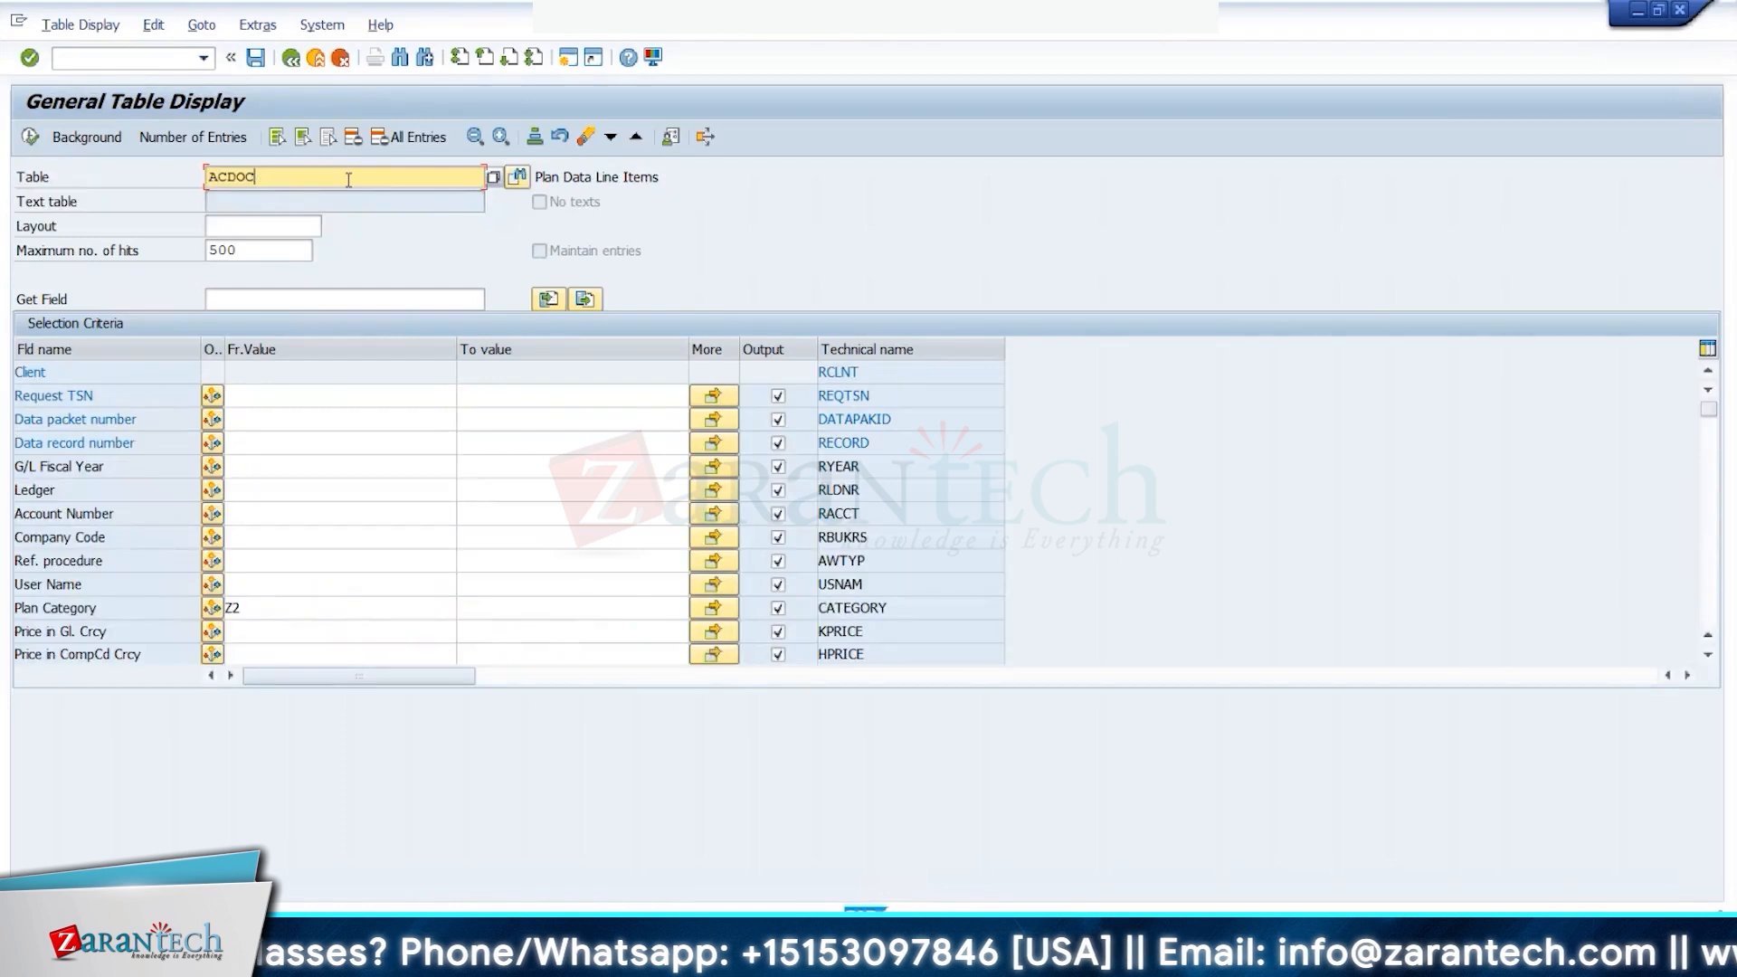
type("U")
key("Return")
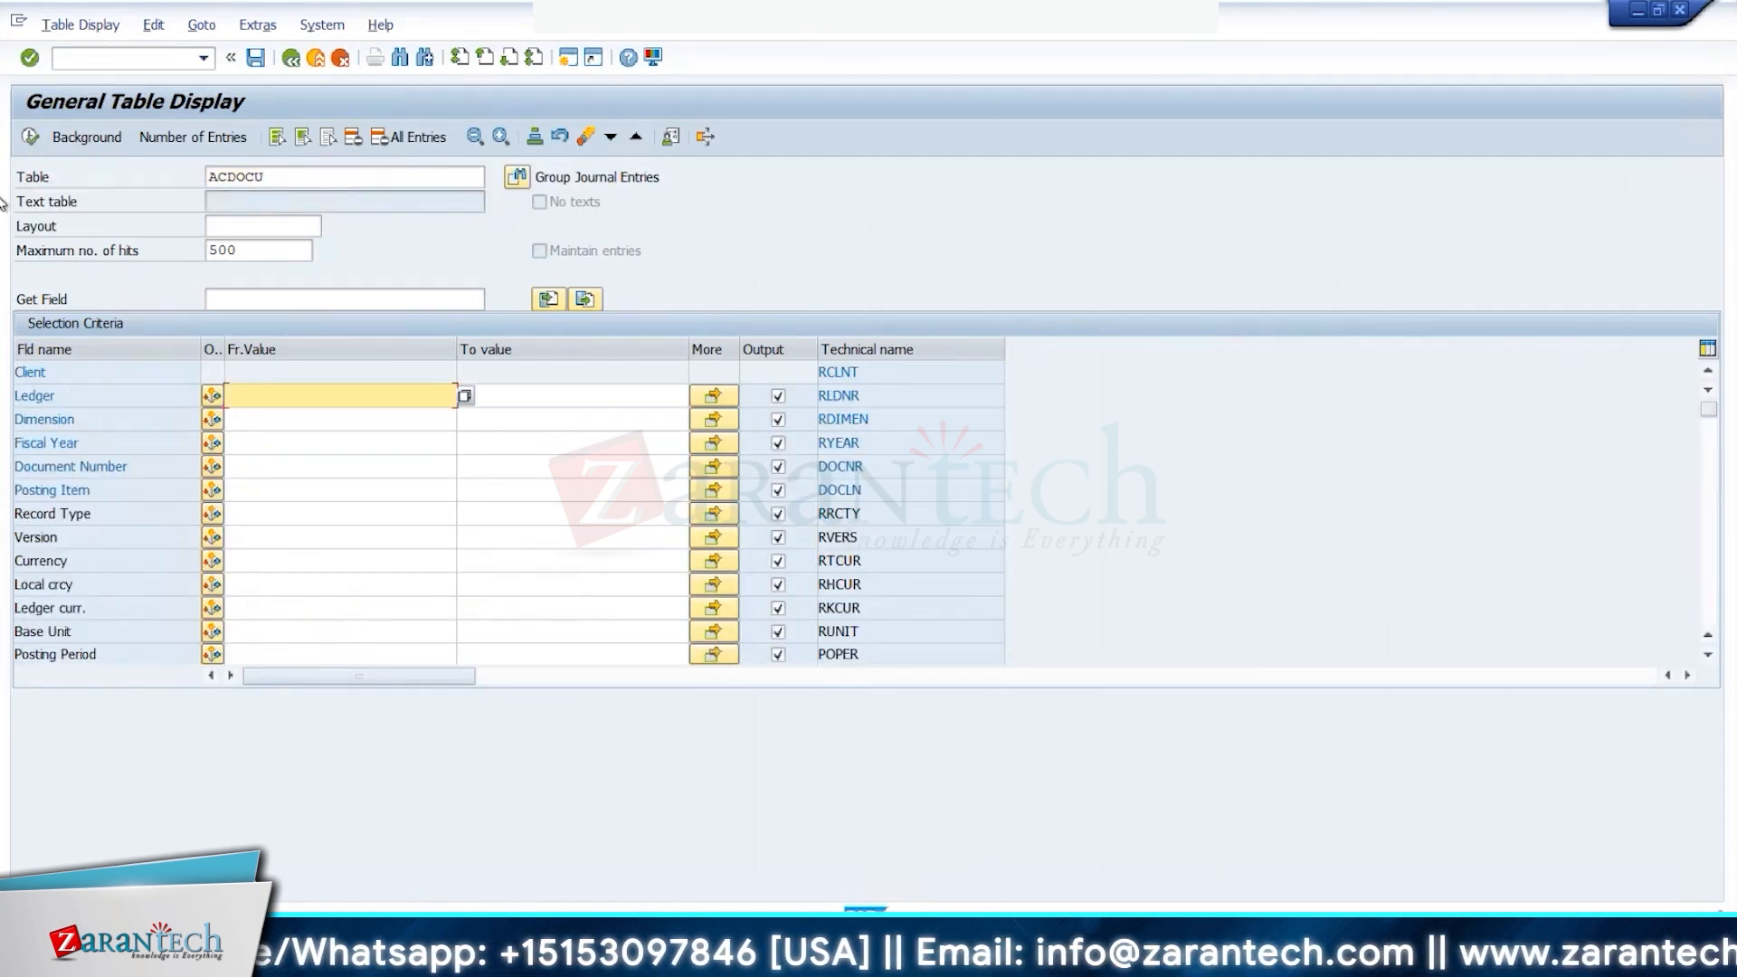
left_click(30, 138)
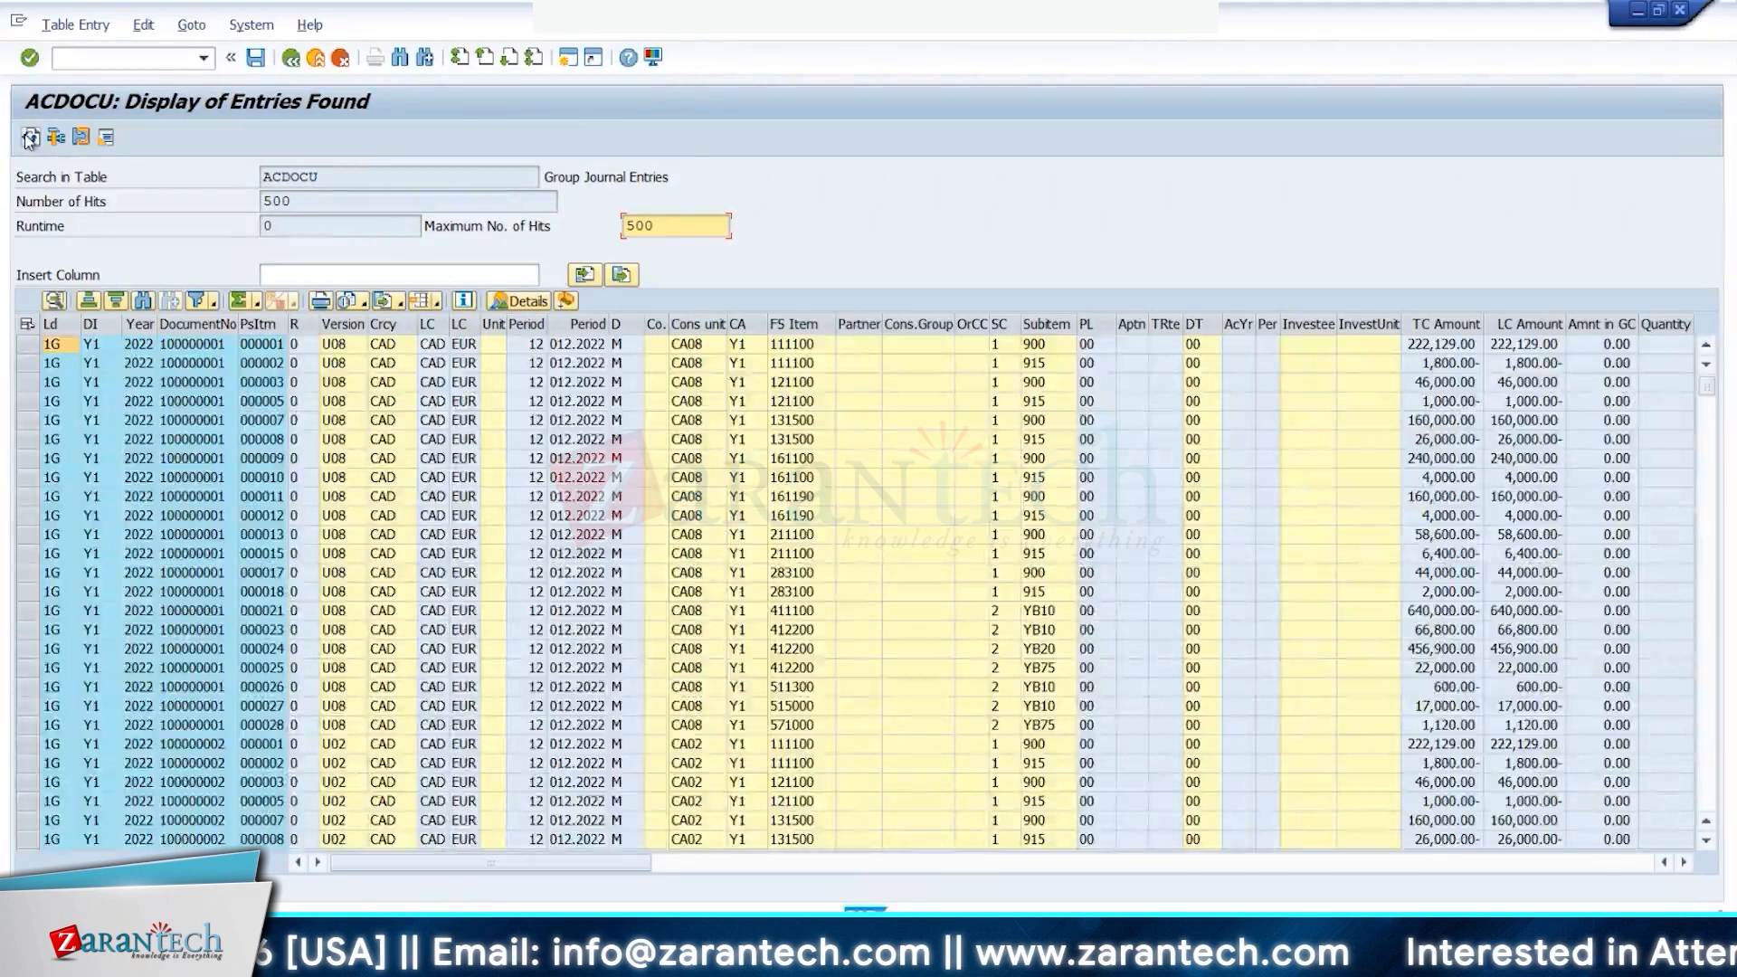
key("F3")
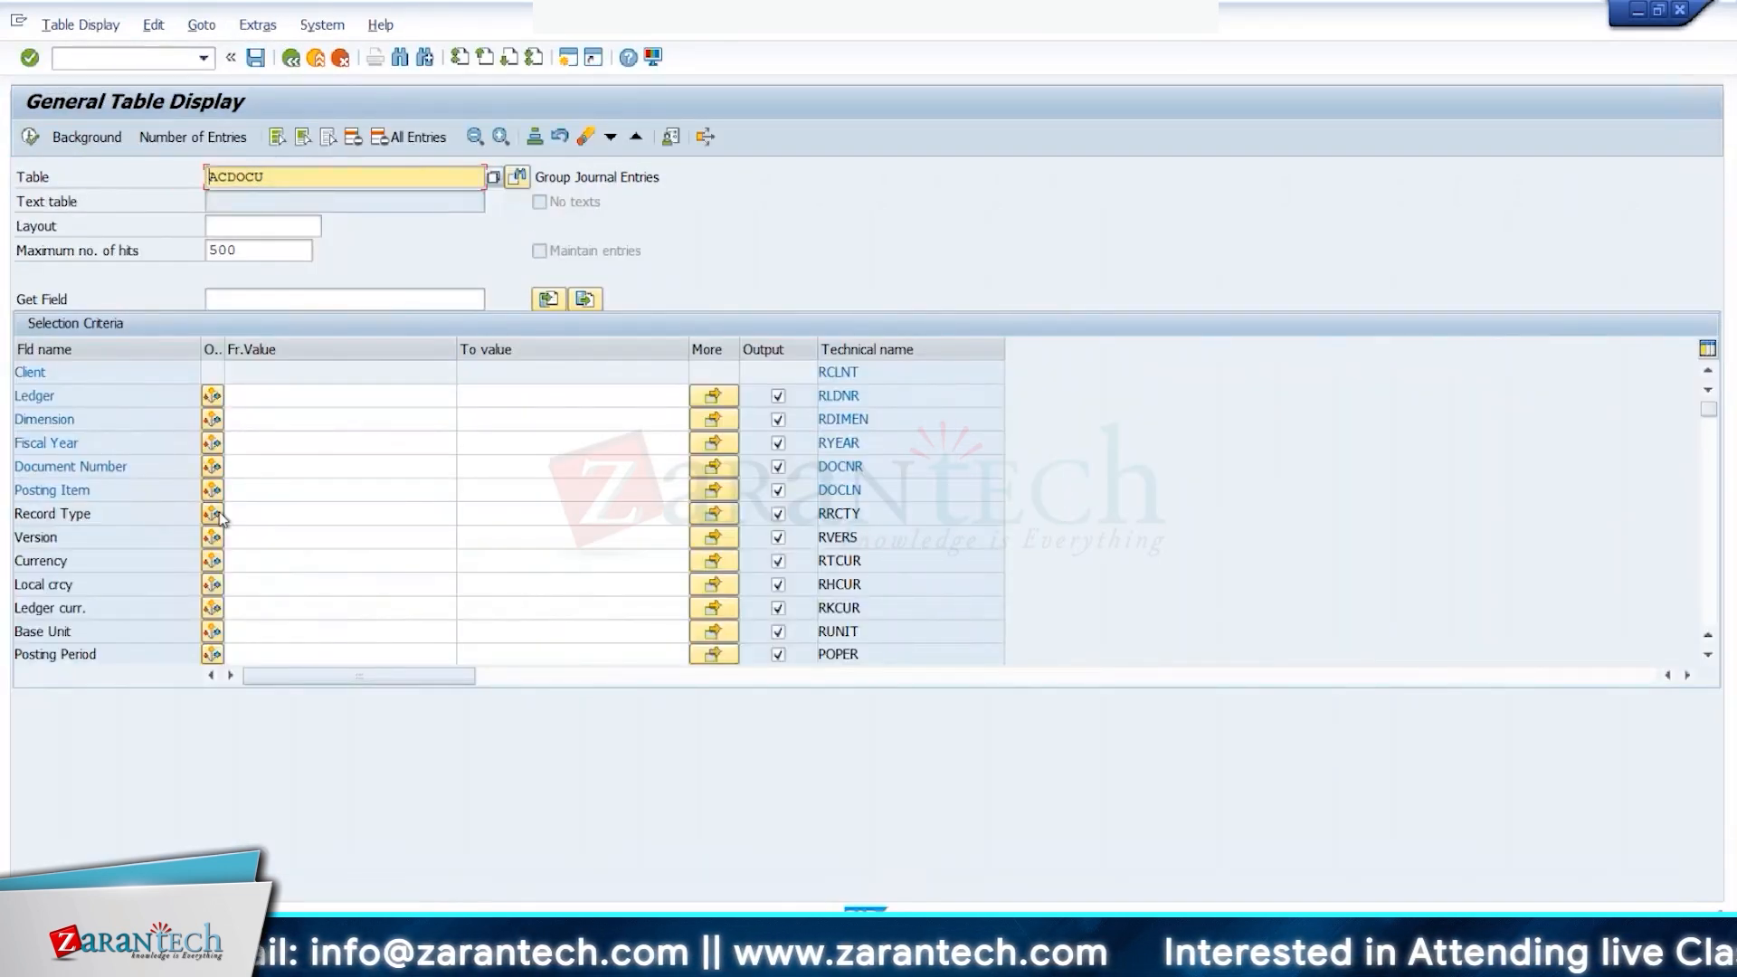
Step: Restrict the ACDOCU selection to version B72 and list the matching group journal entries
left_click(242, 534)
type("b")
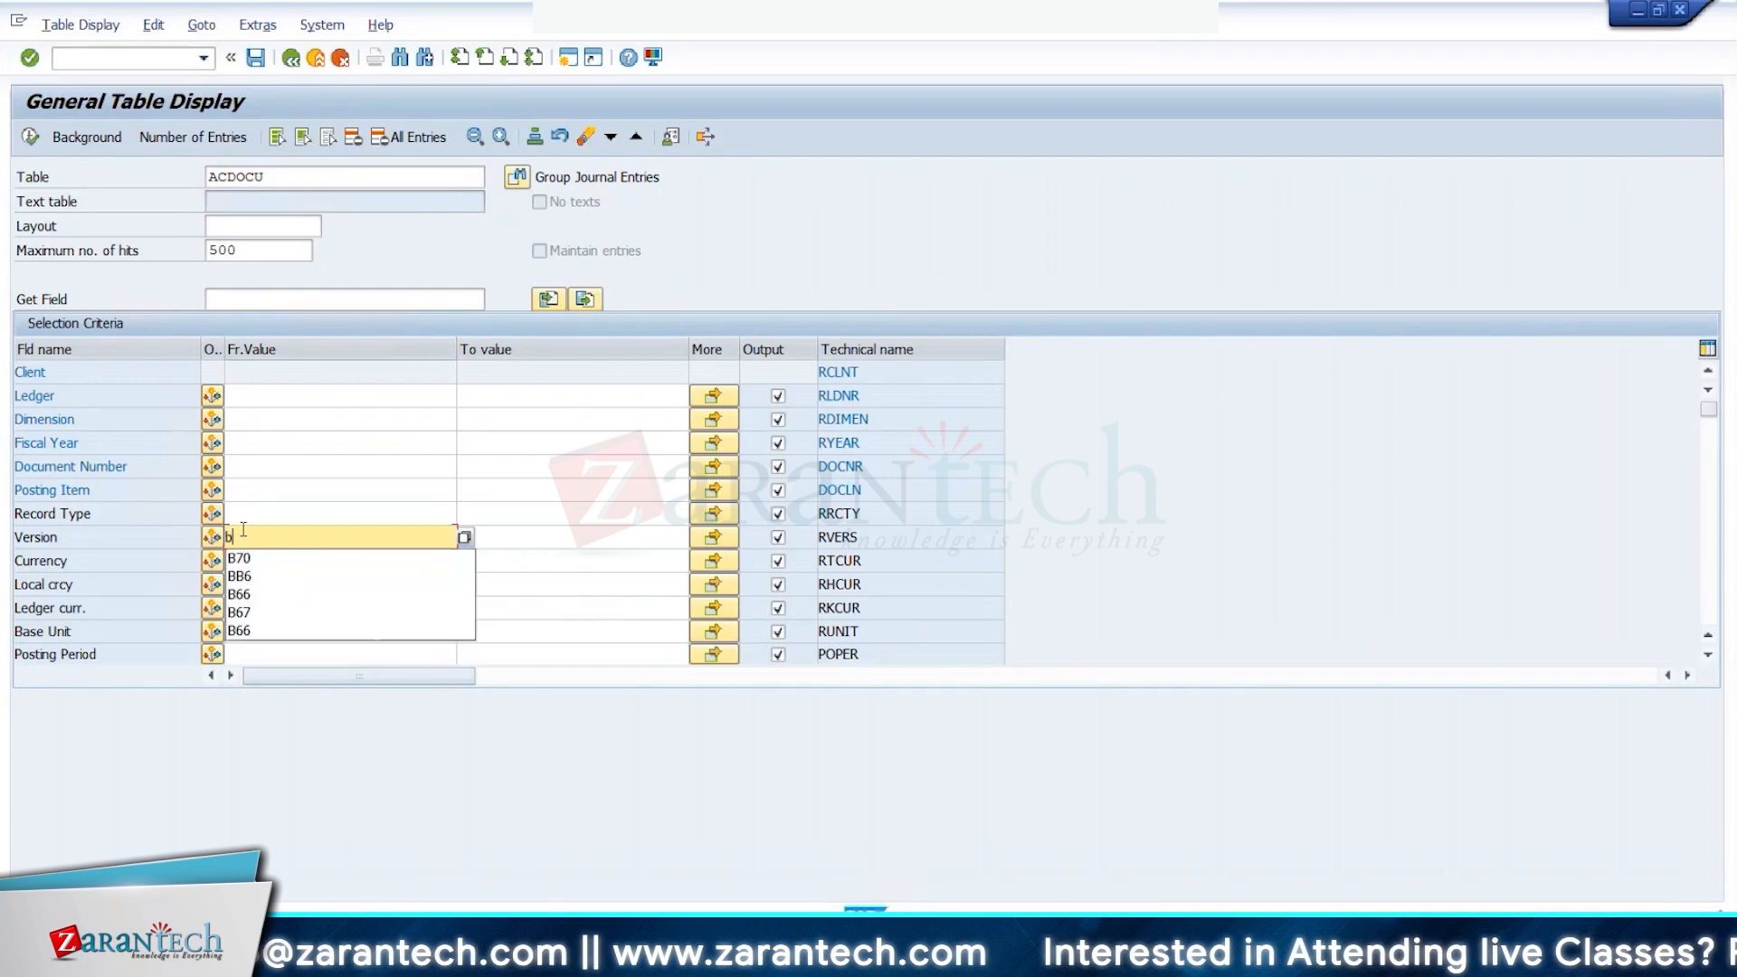
type("72")
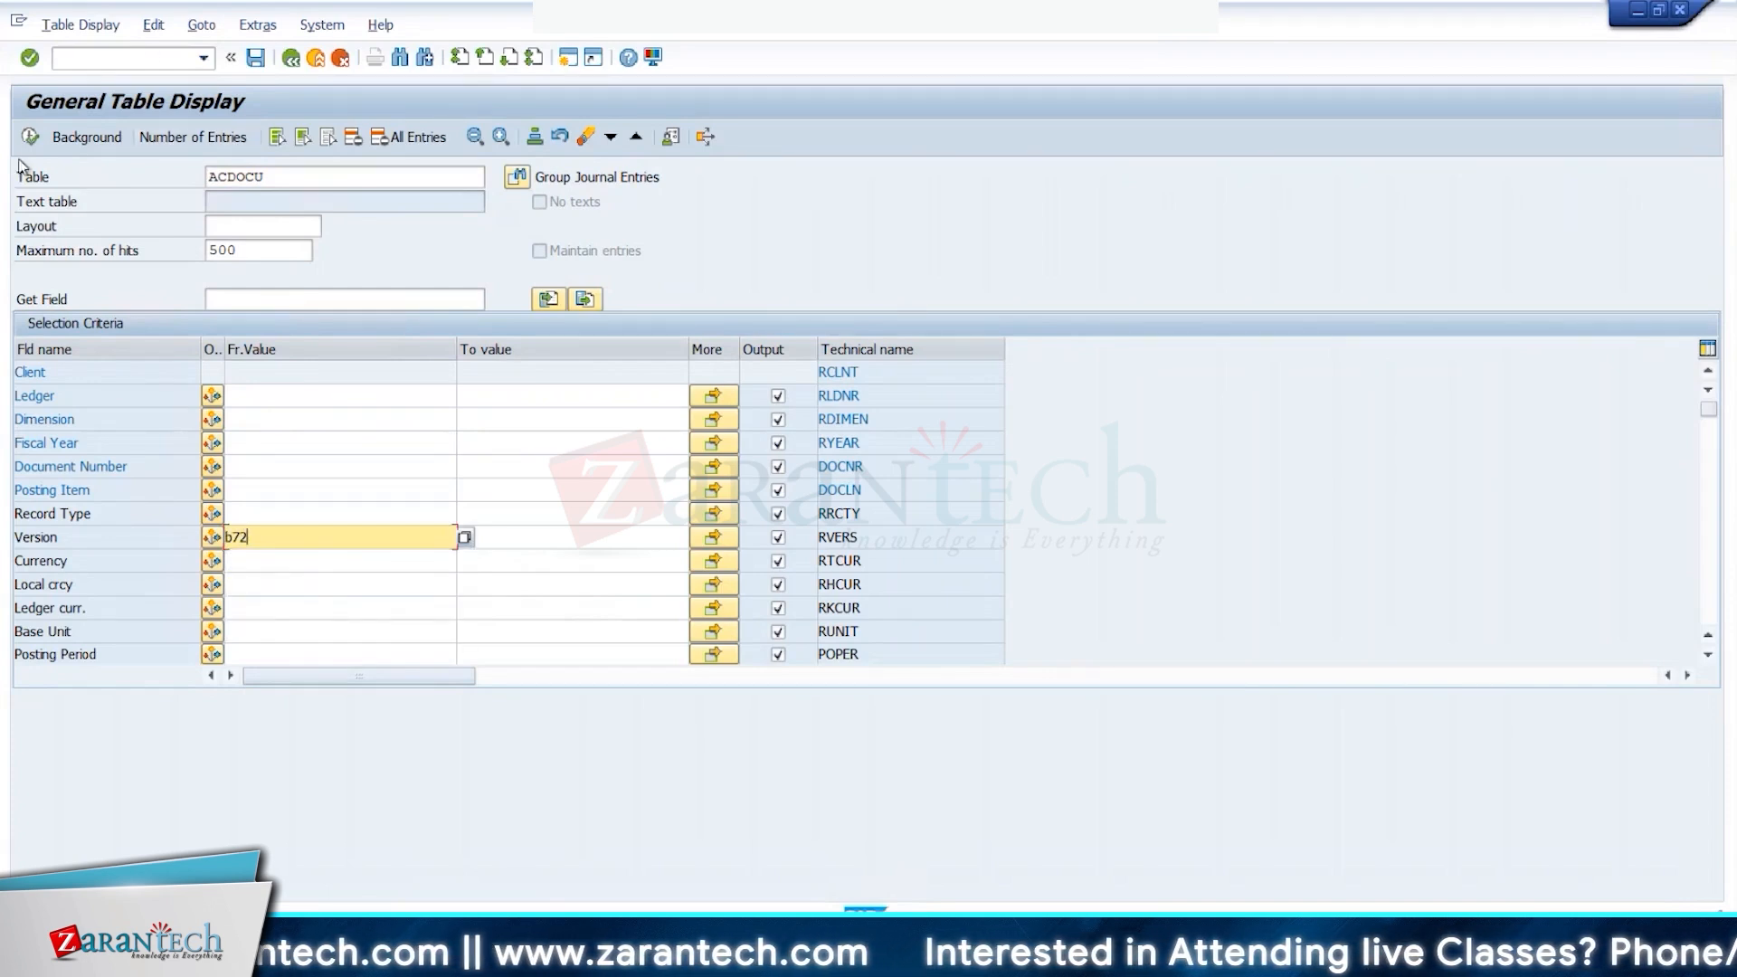
key("F8")
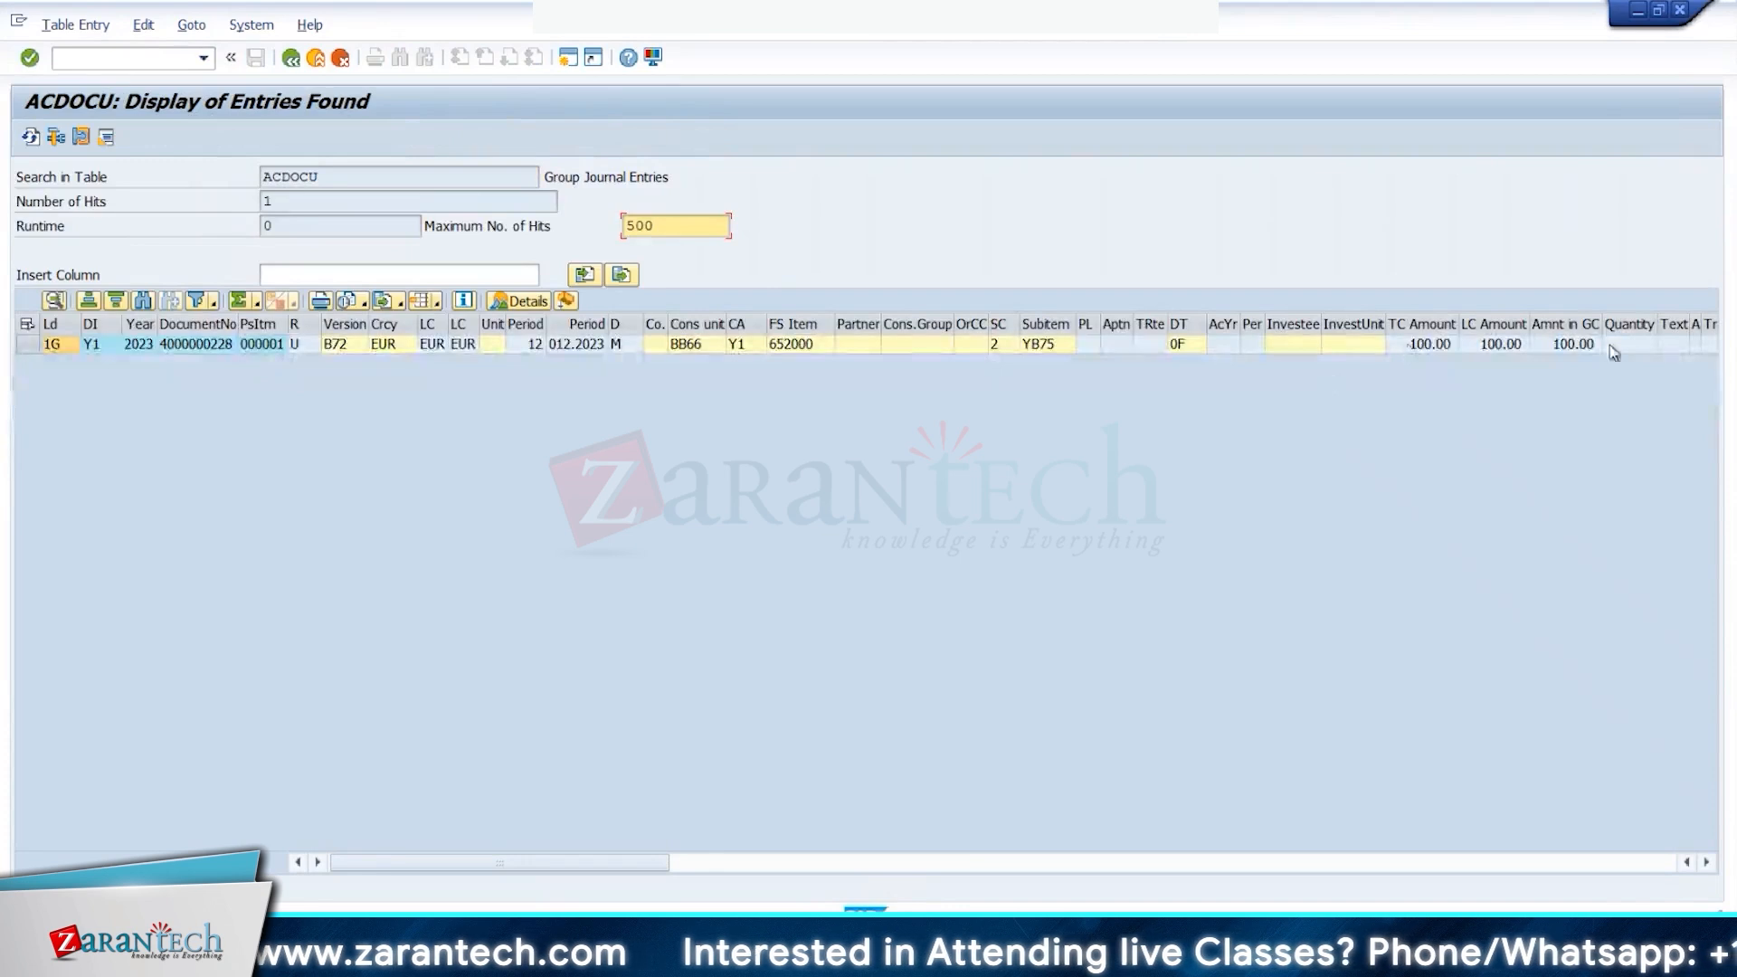
Step: Examine the listed ACDOCU entry's amounts, entry details, version and document type
left_click(1618, 347)
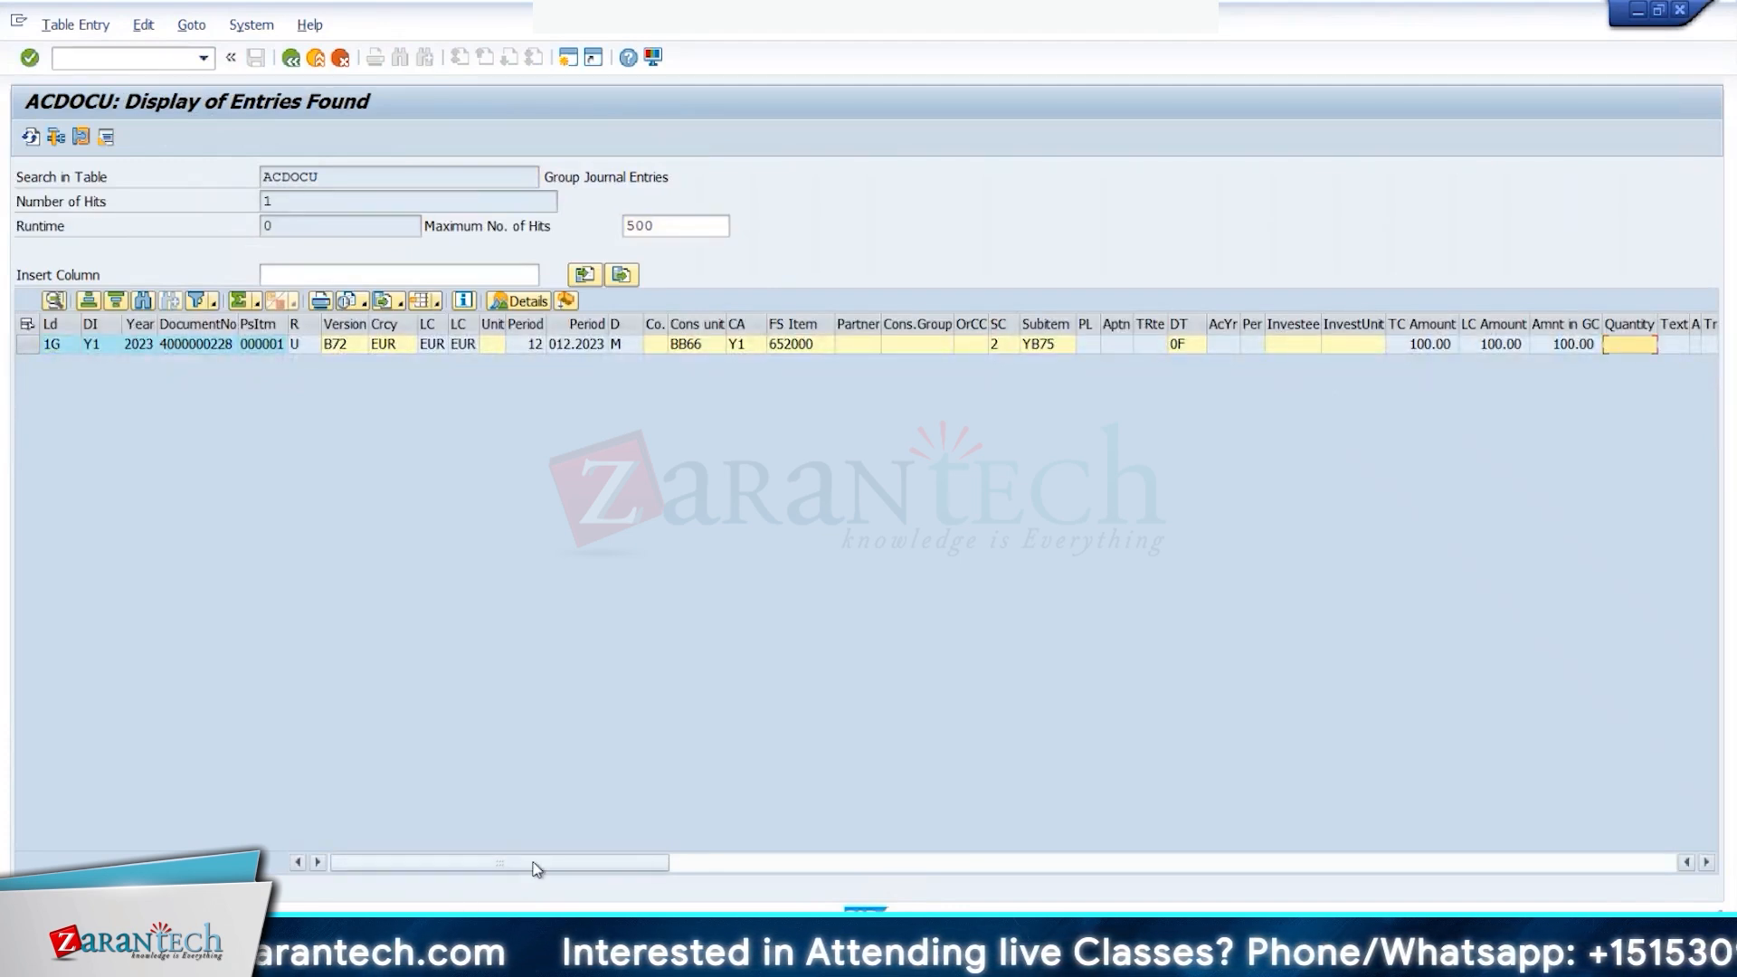
left_click(818, 863)
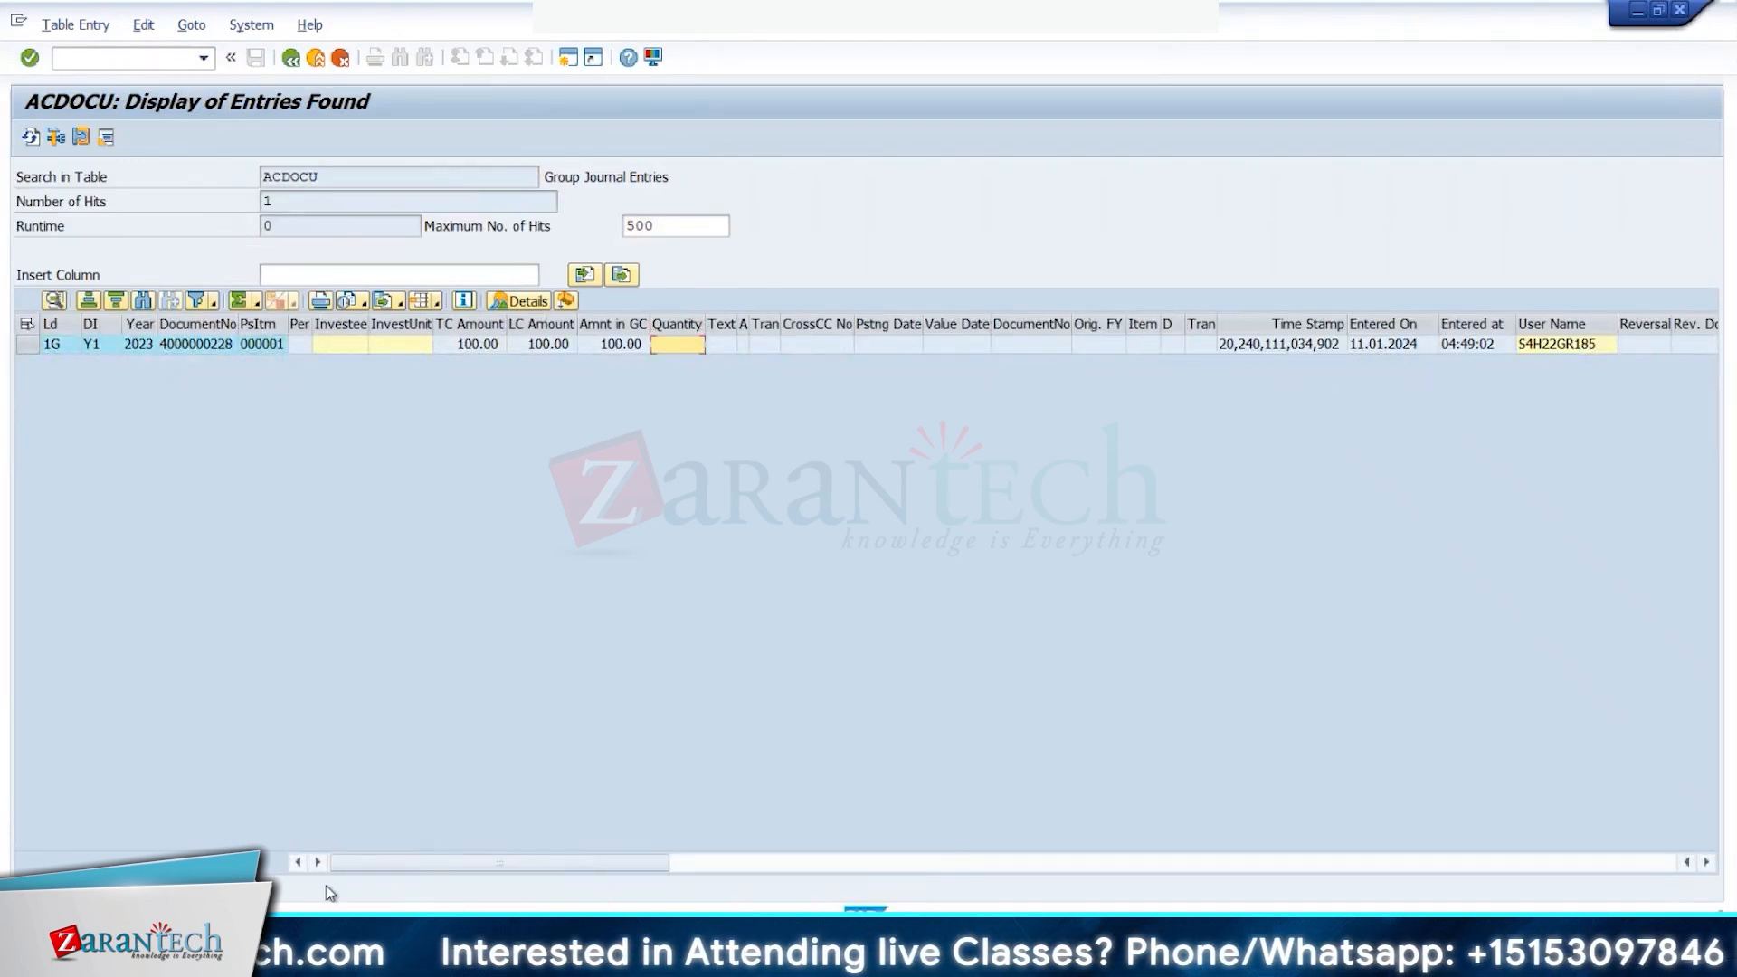
left_click_drag(326, 887, 321, 886)
mouse_move(390, 955)
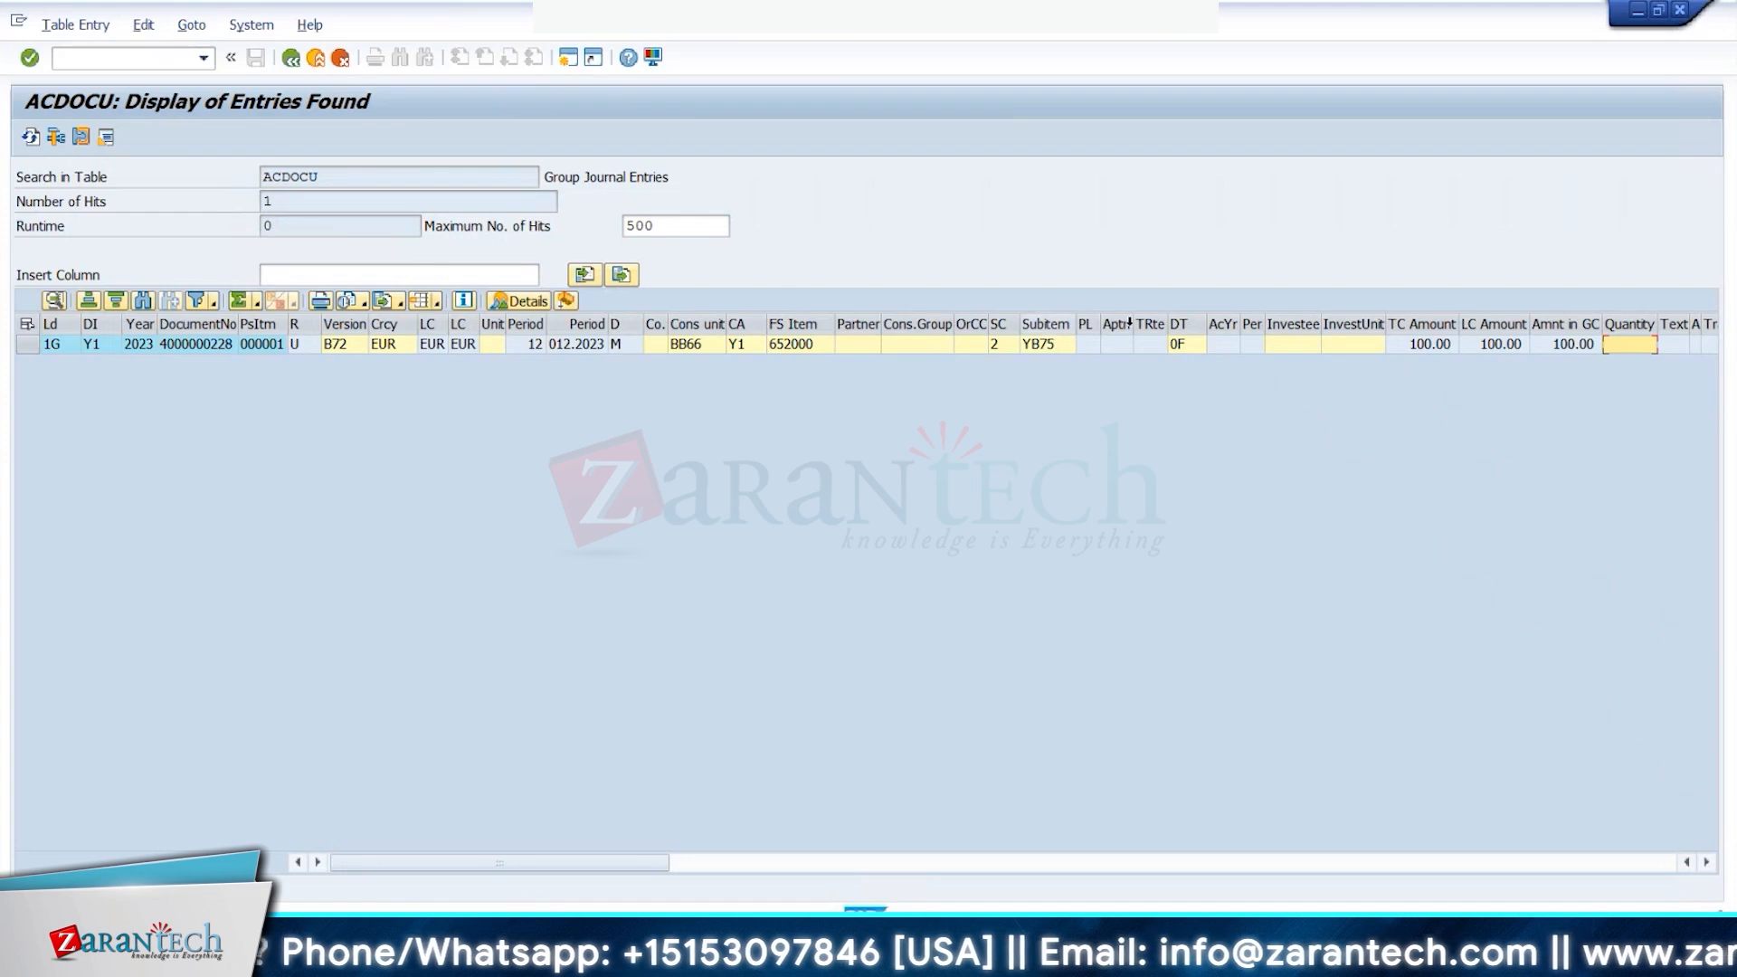
left_click(1181, 345)
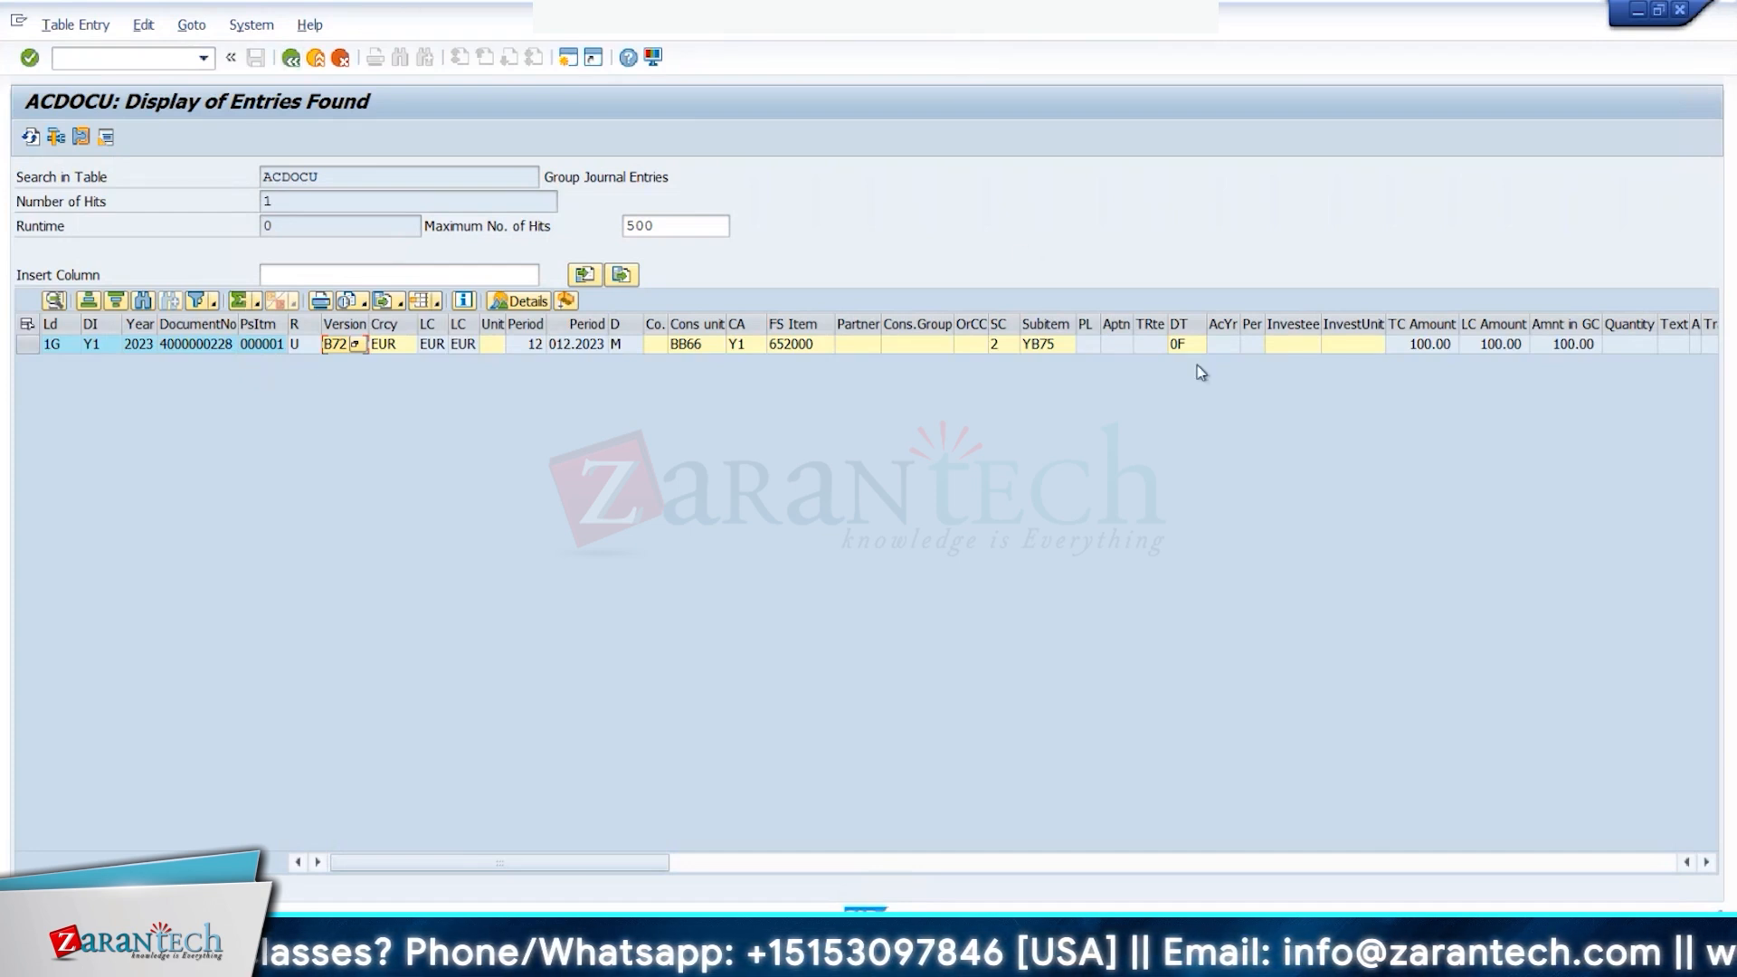
left_click(1173, 349)
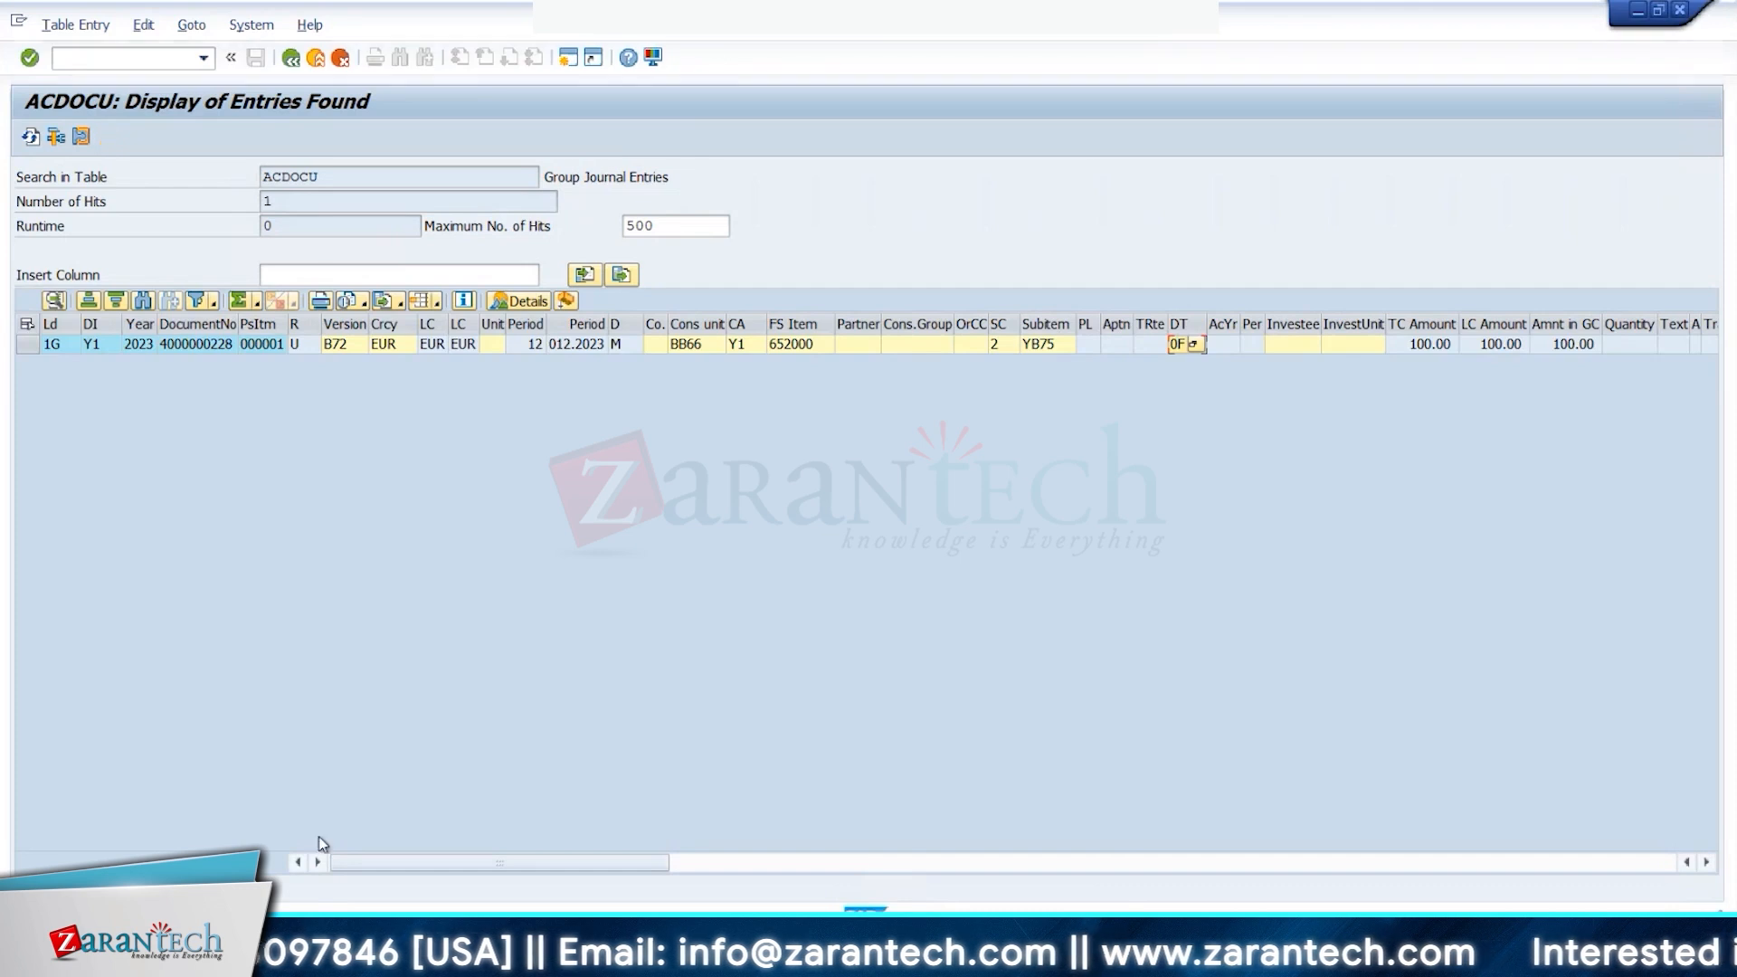
Step: Switch to the IMG configuration, inspect the document type and number ranges under Realtime Update: Define Document Type, and return to the activity list
left_click(305, 950)
left_click(298, 864)
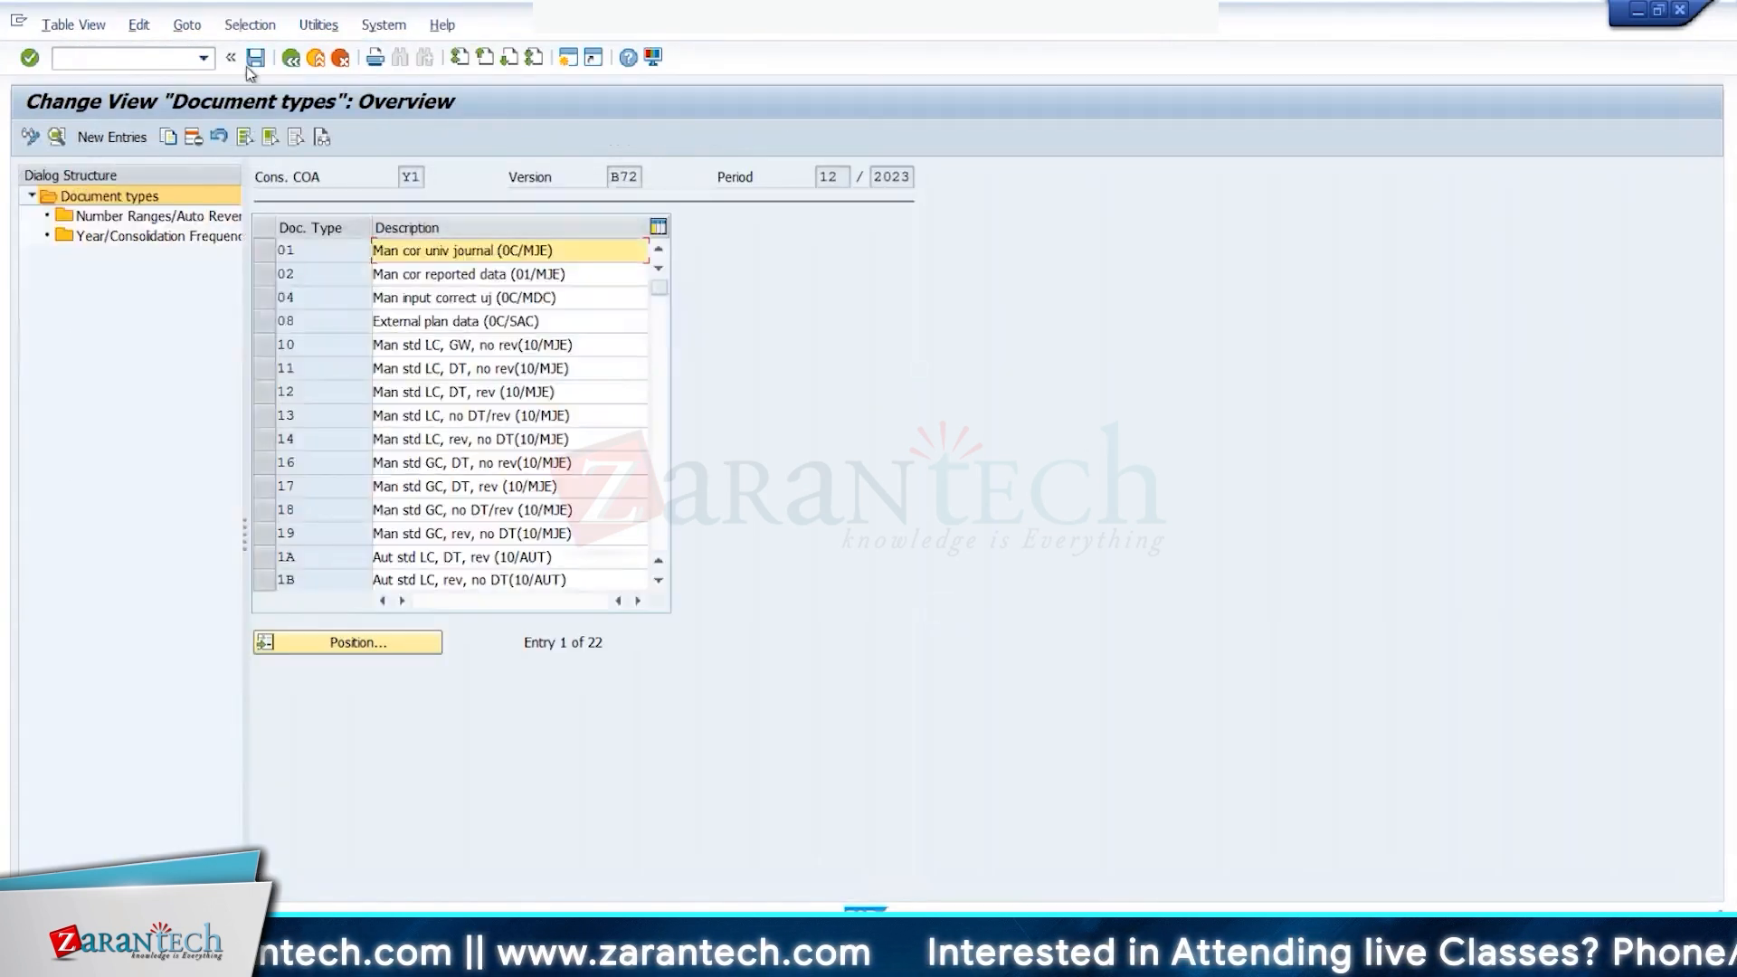
left_click(290, 60)
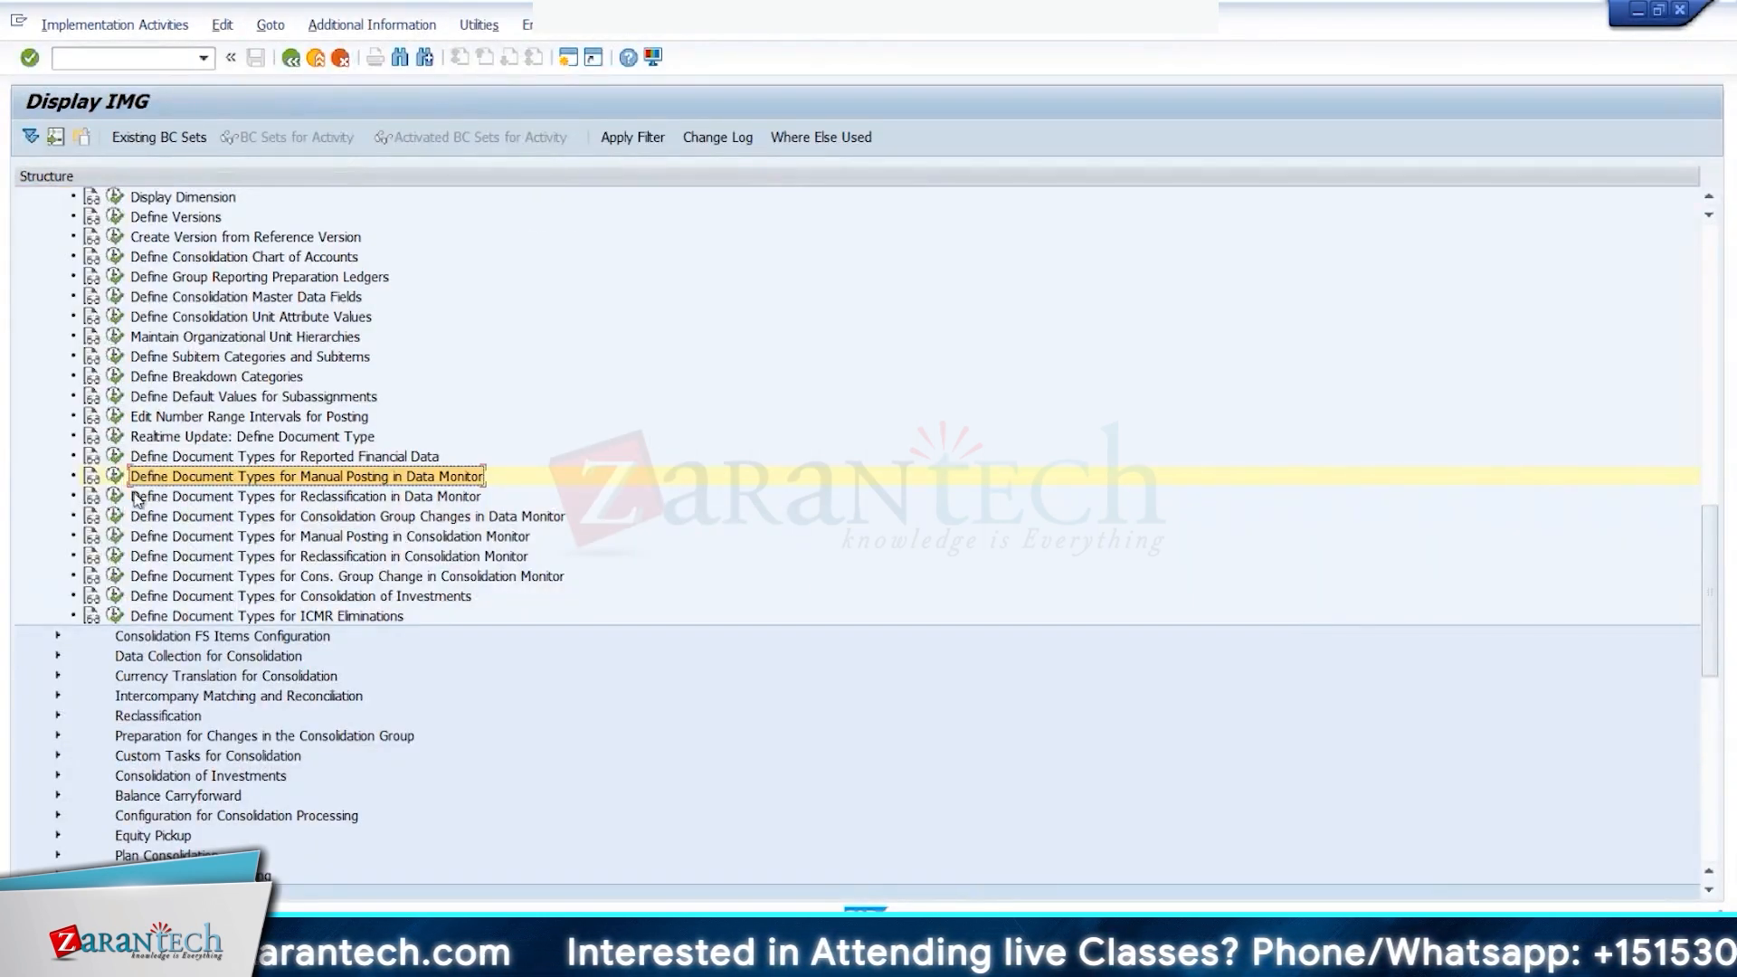
scroll(155, 440, "up", 1)
left_click(115, 457)
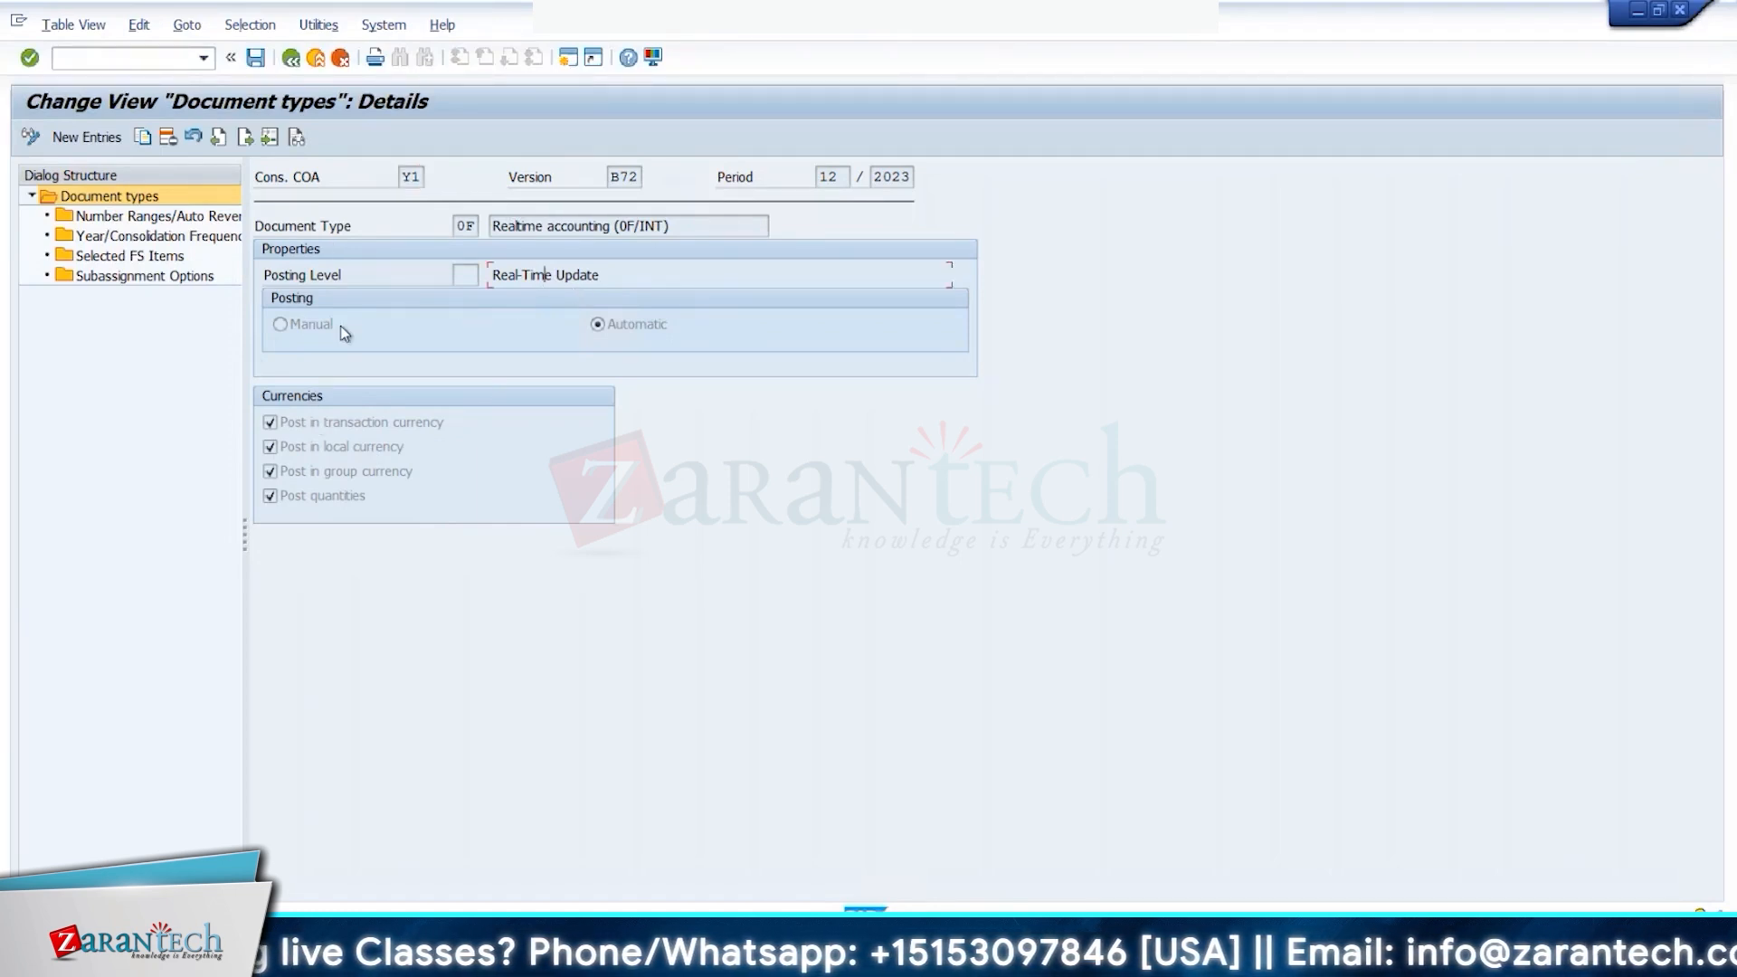
double_click(213, 221)
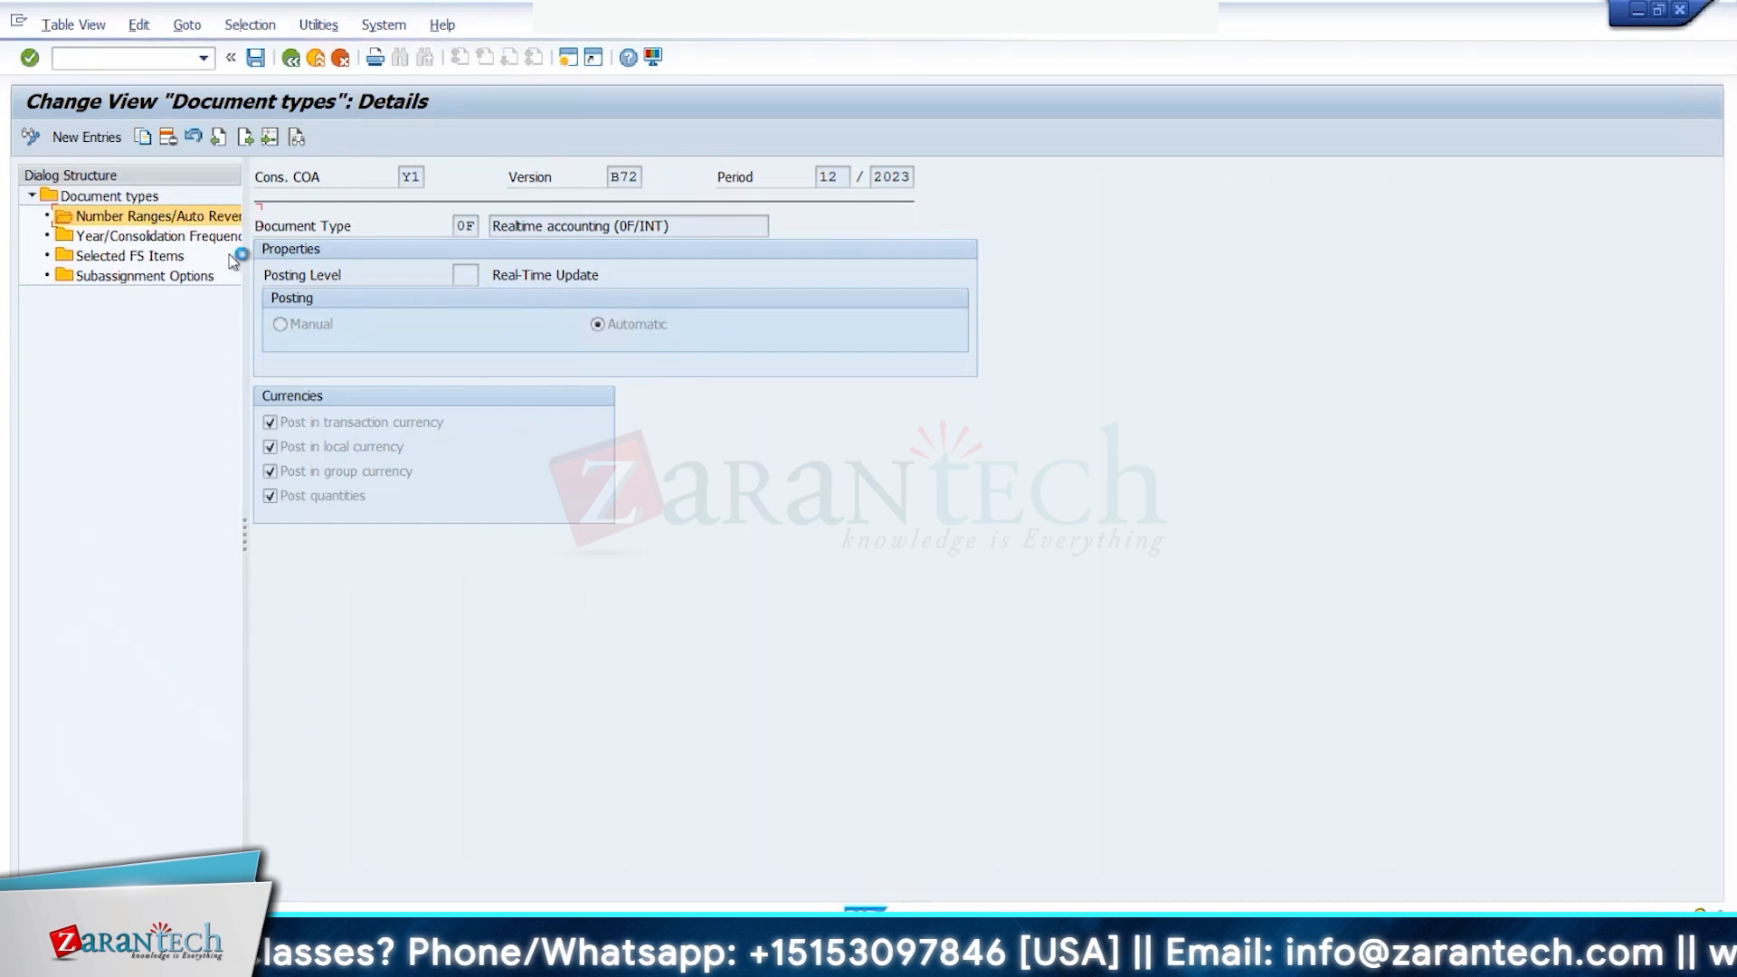
left_click(293, 60)
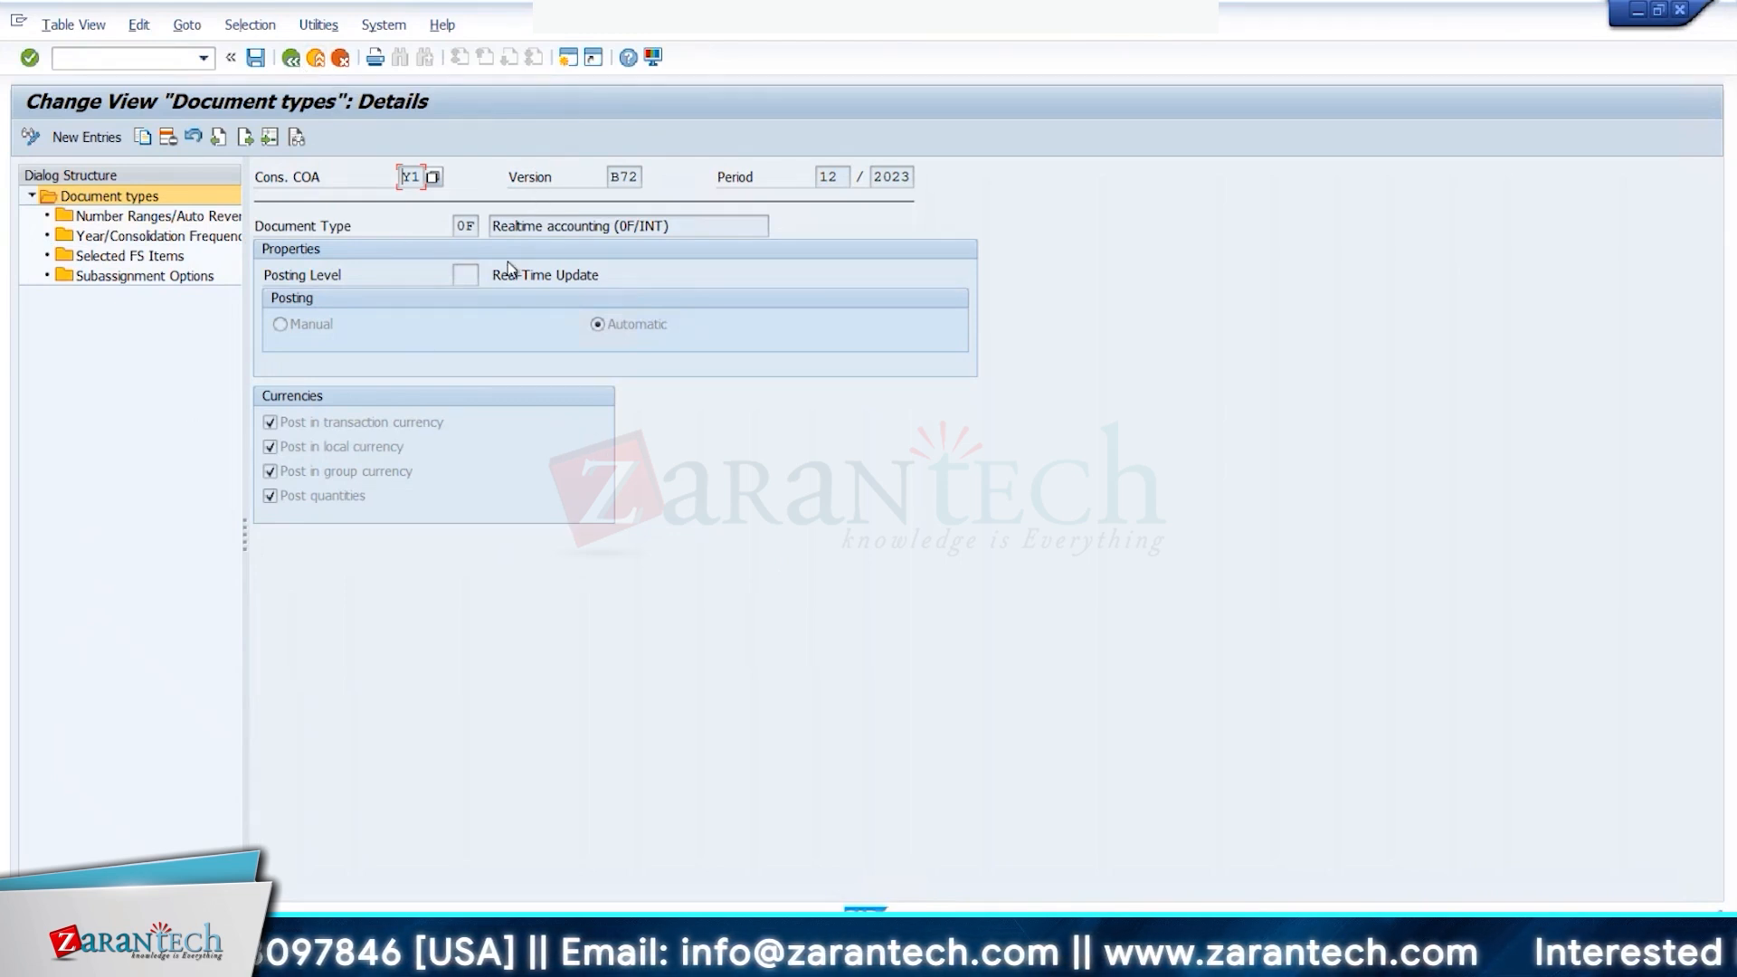
left_click(290, 58)
left_click(291, 58)
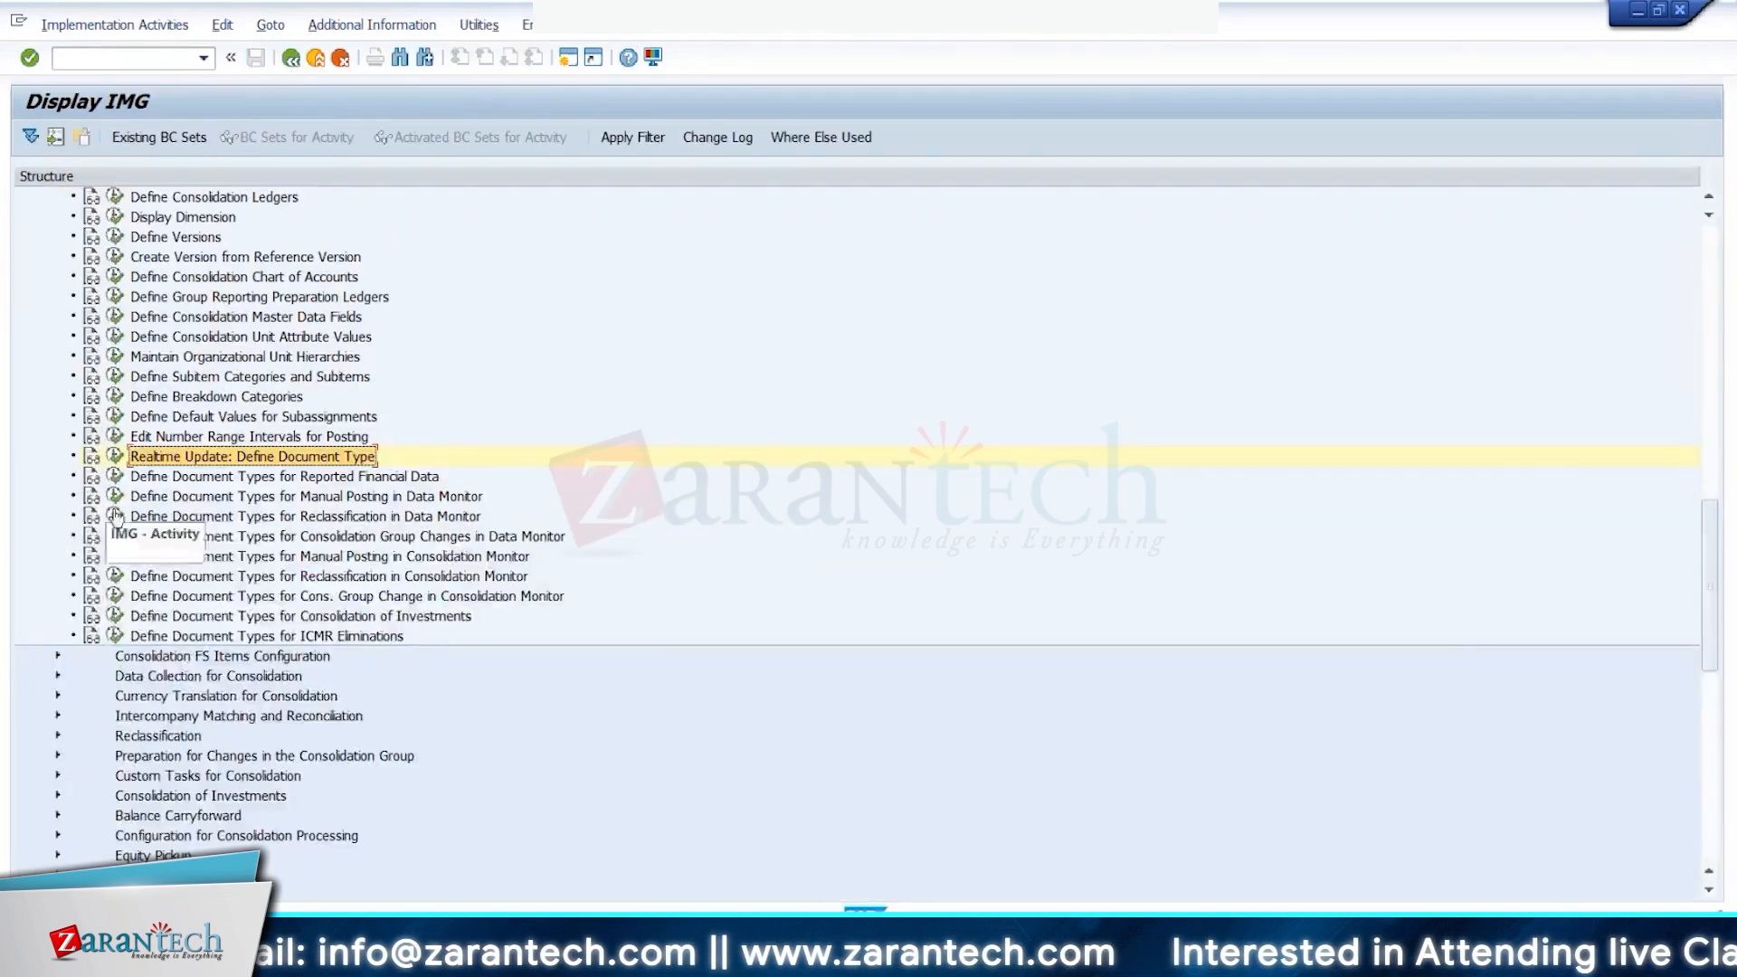
Step: Review document type 01 and its balance check under Define Document Types for Manual Posting in Data Monitor, then leave the activity
left_click(115, 497)
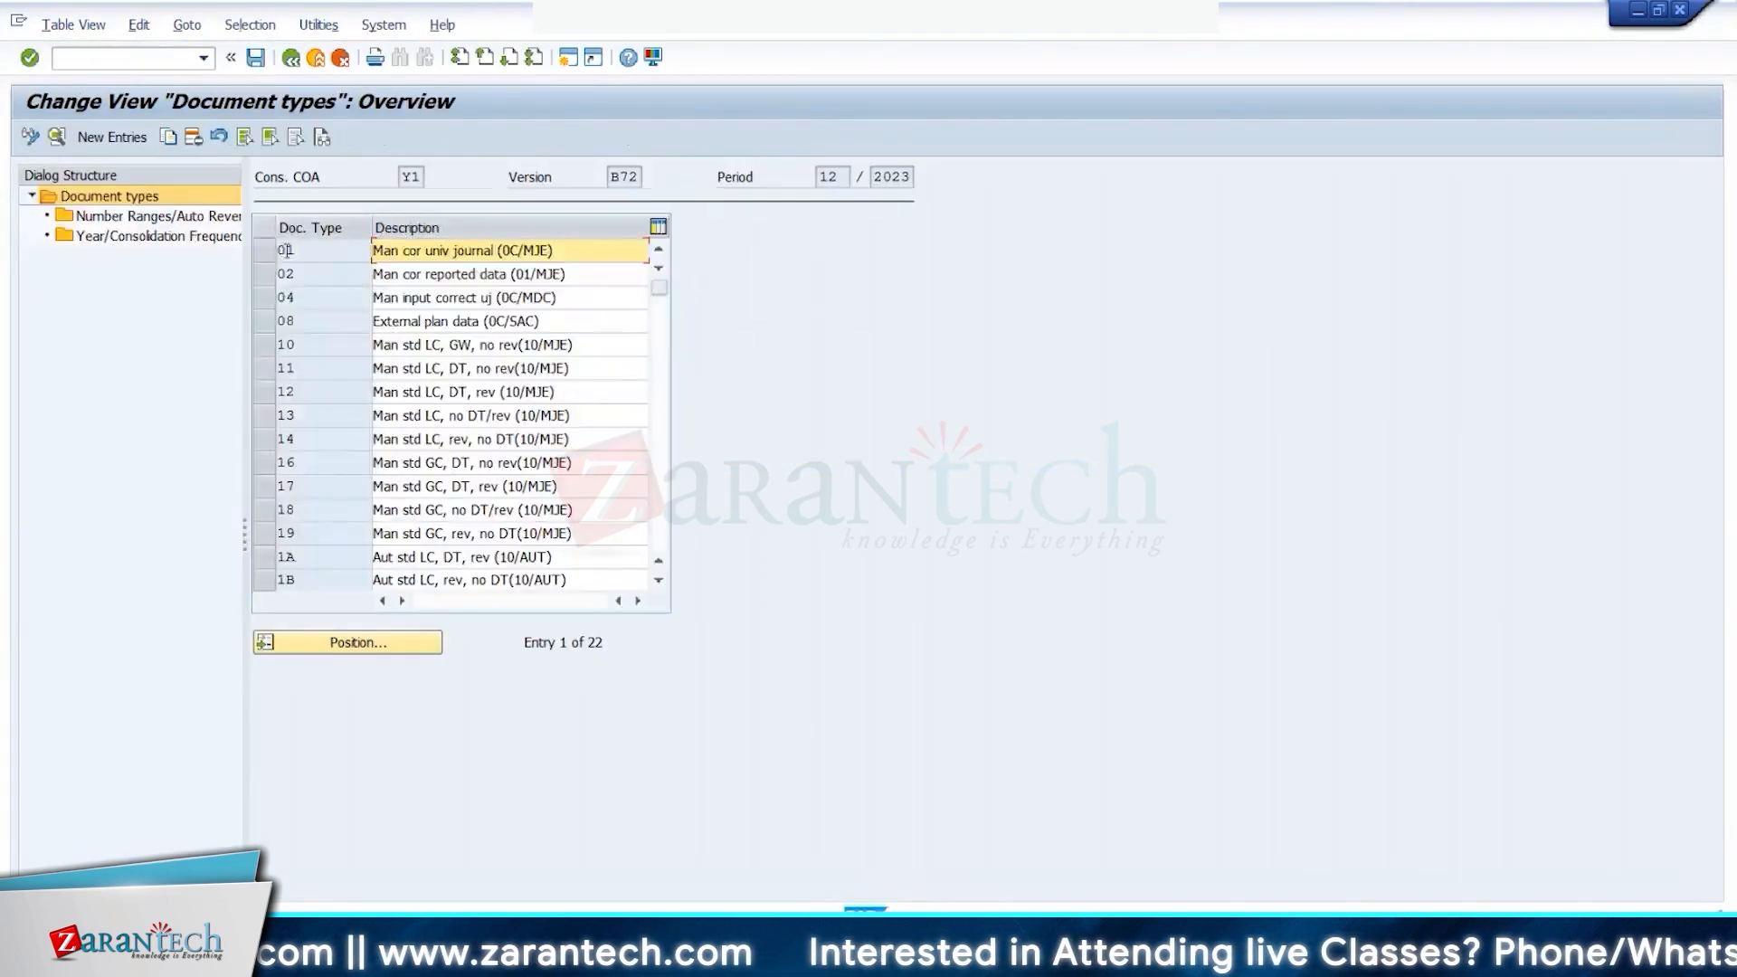
double_click(292, 254)
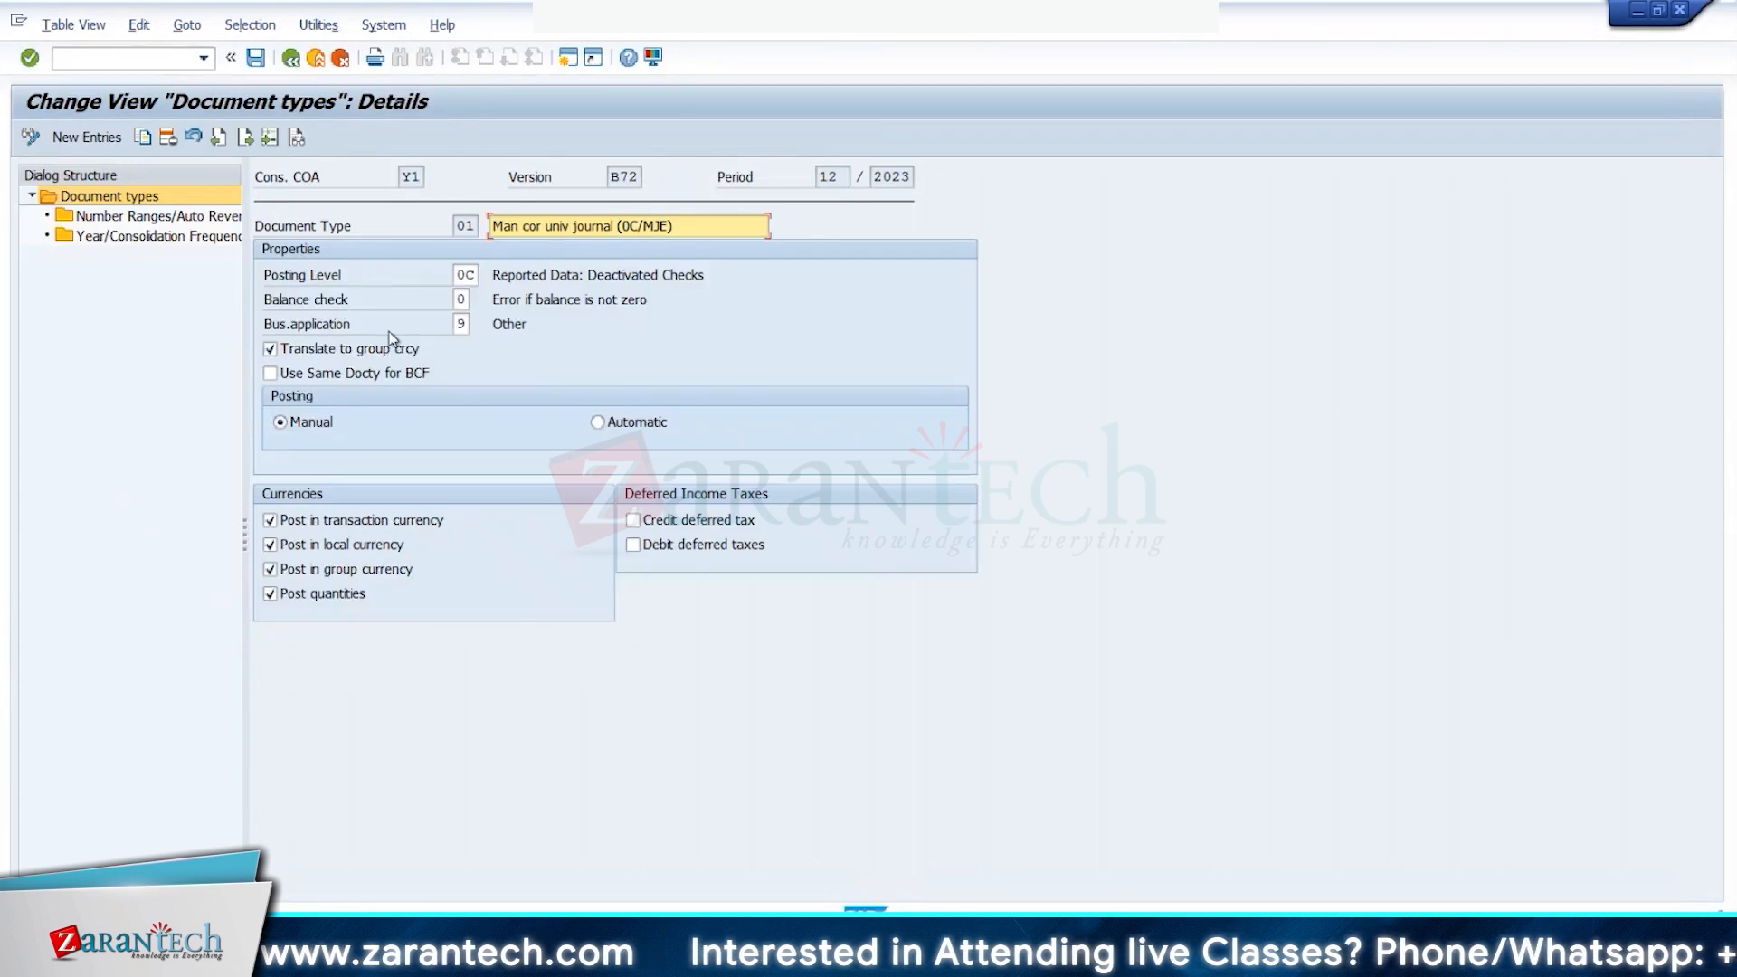
left_click(464, 301)
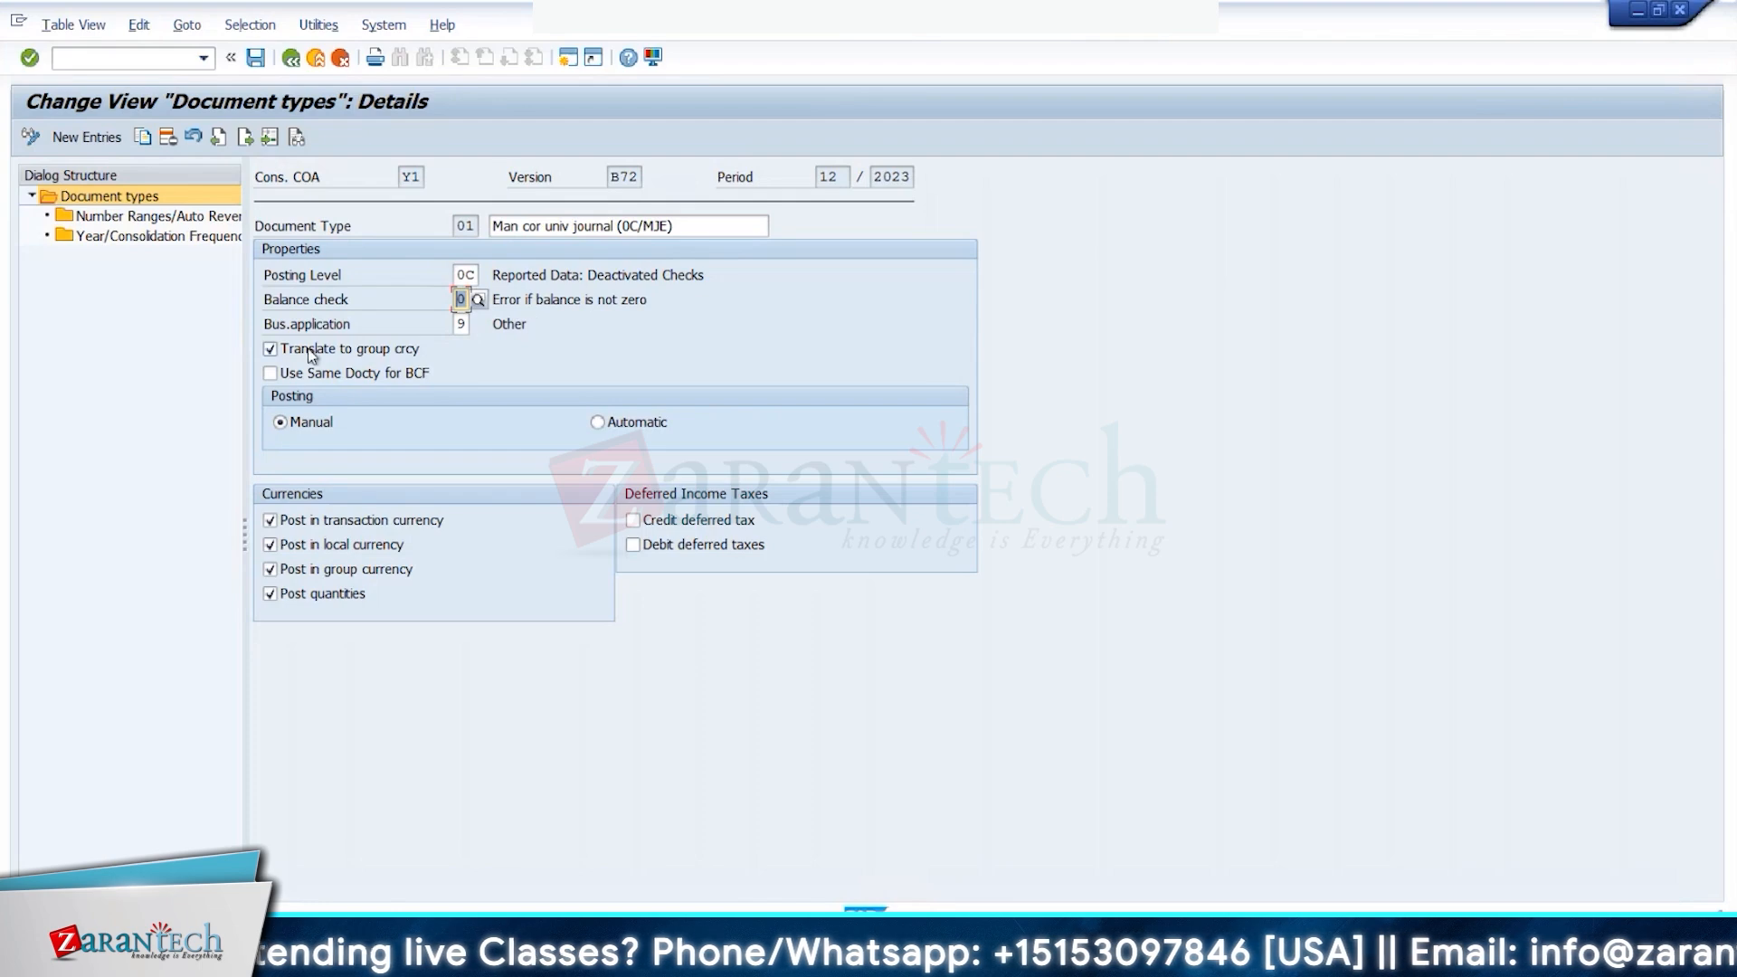
left_click(293, 59)
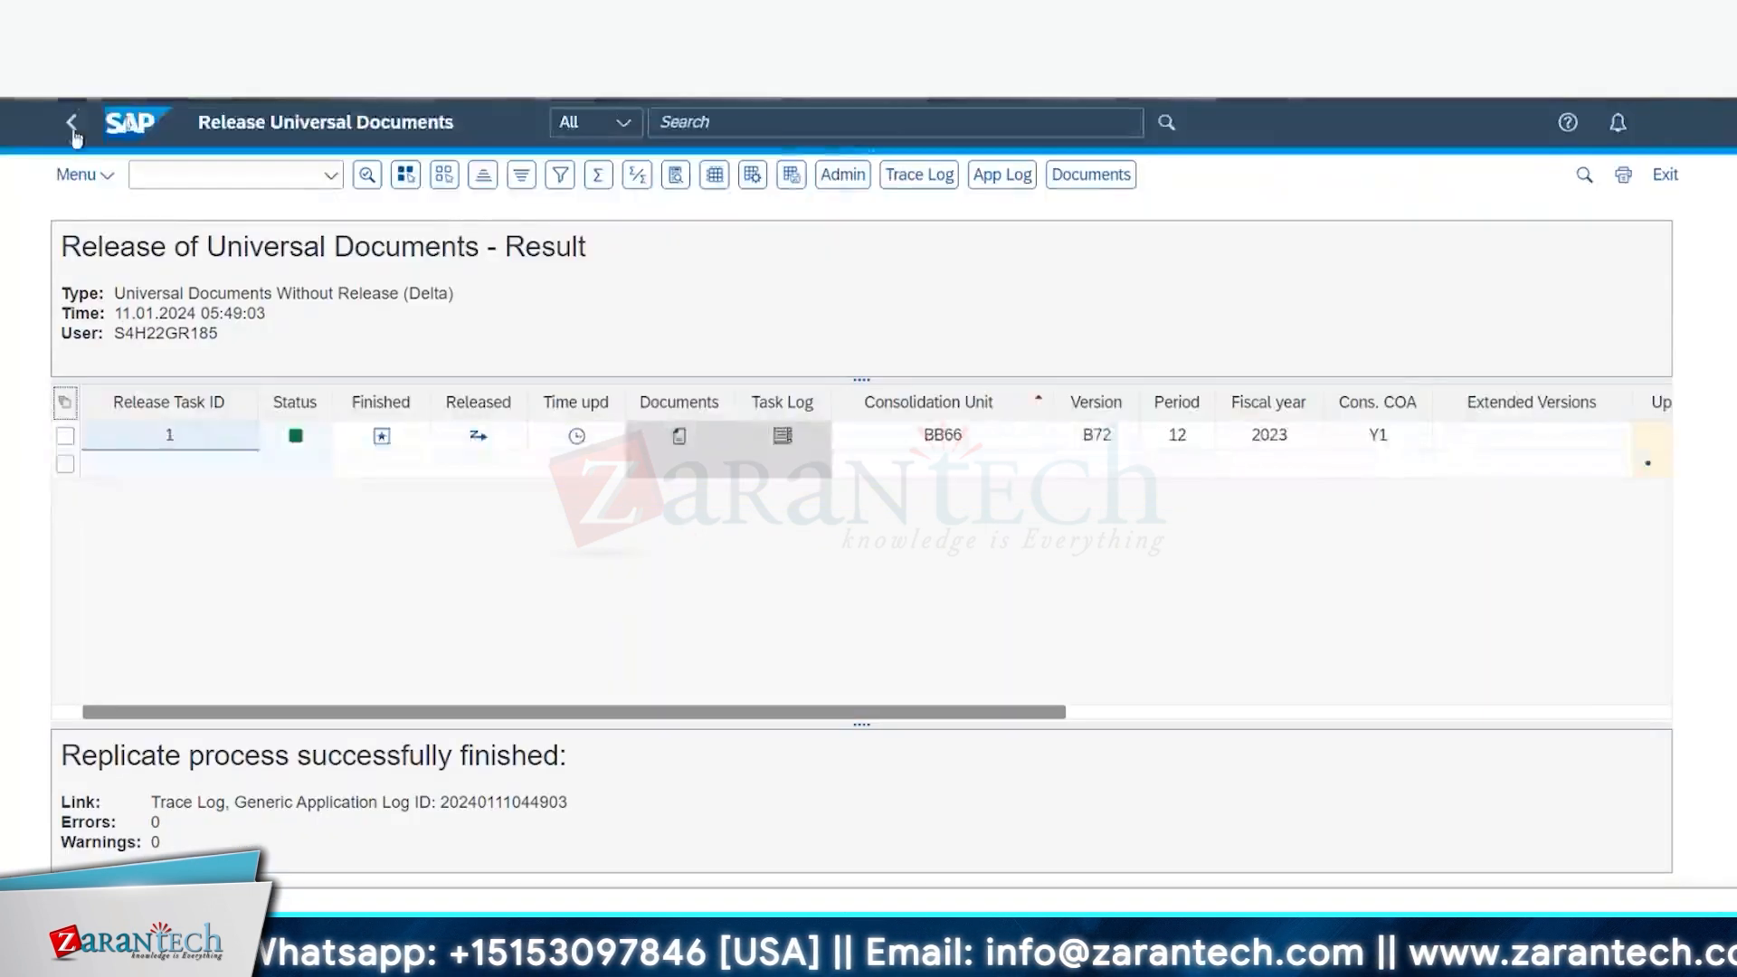
Step: Switch to the browser and leave the release result and the Data Monitor to return to the launchpad home page
left_click(73, 125)
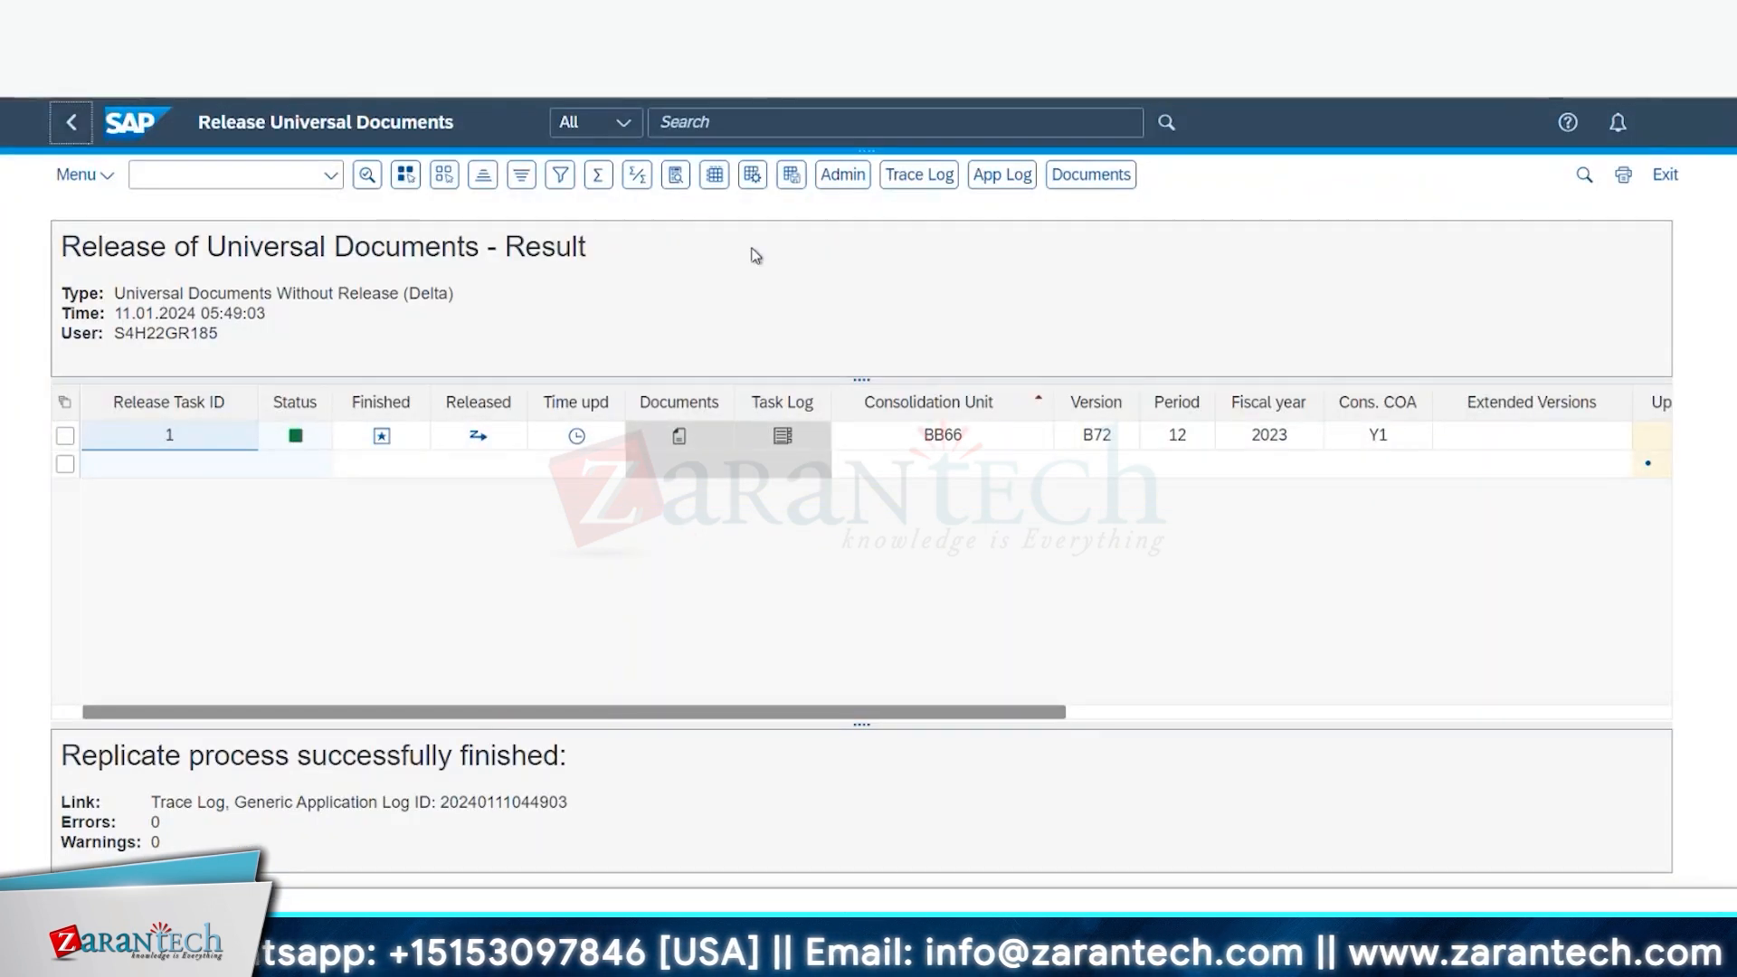
left_click(72, 122)
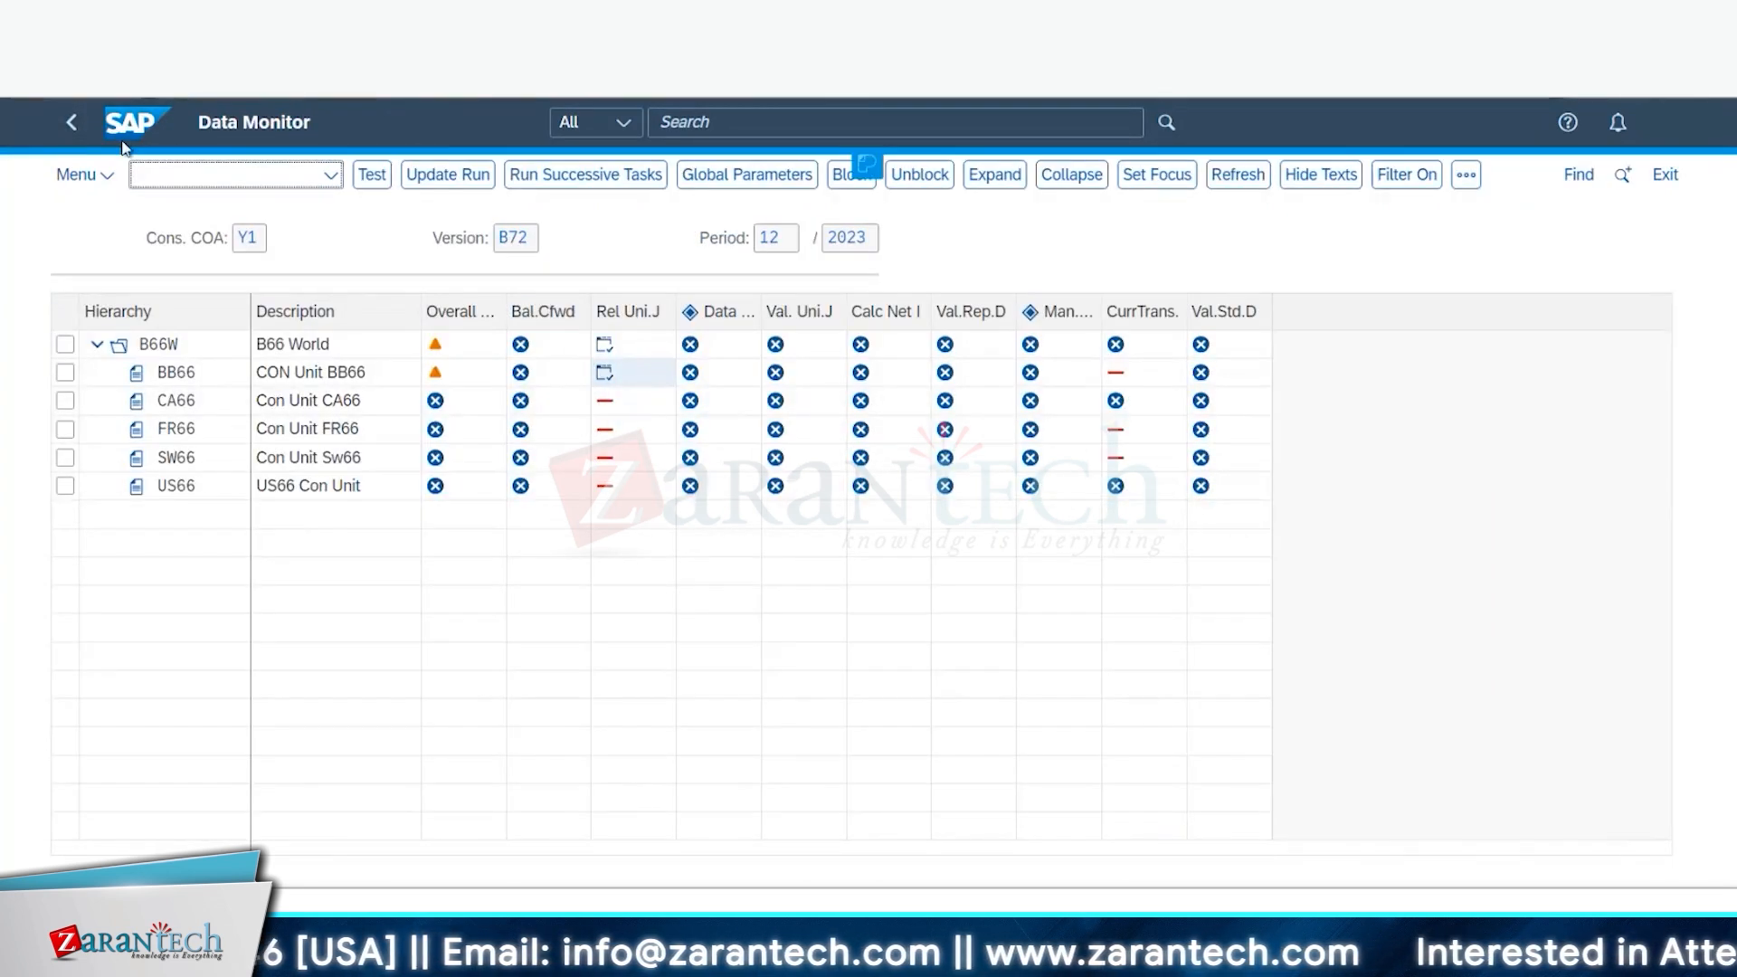
left_click(71, 122)
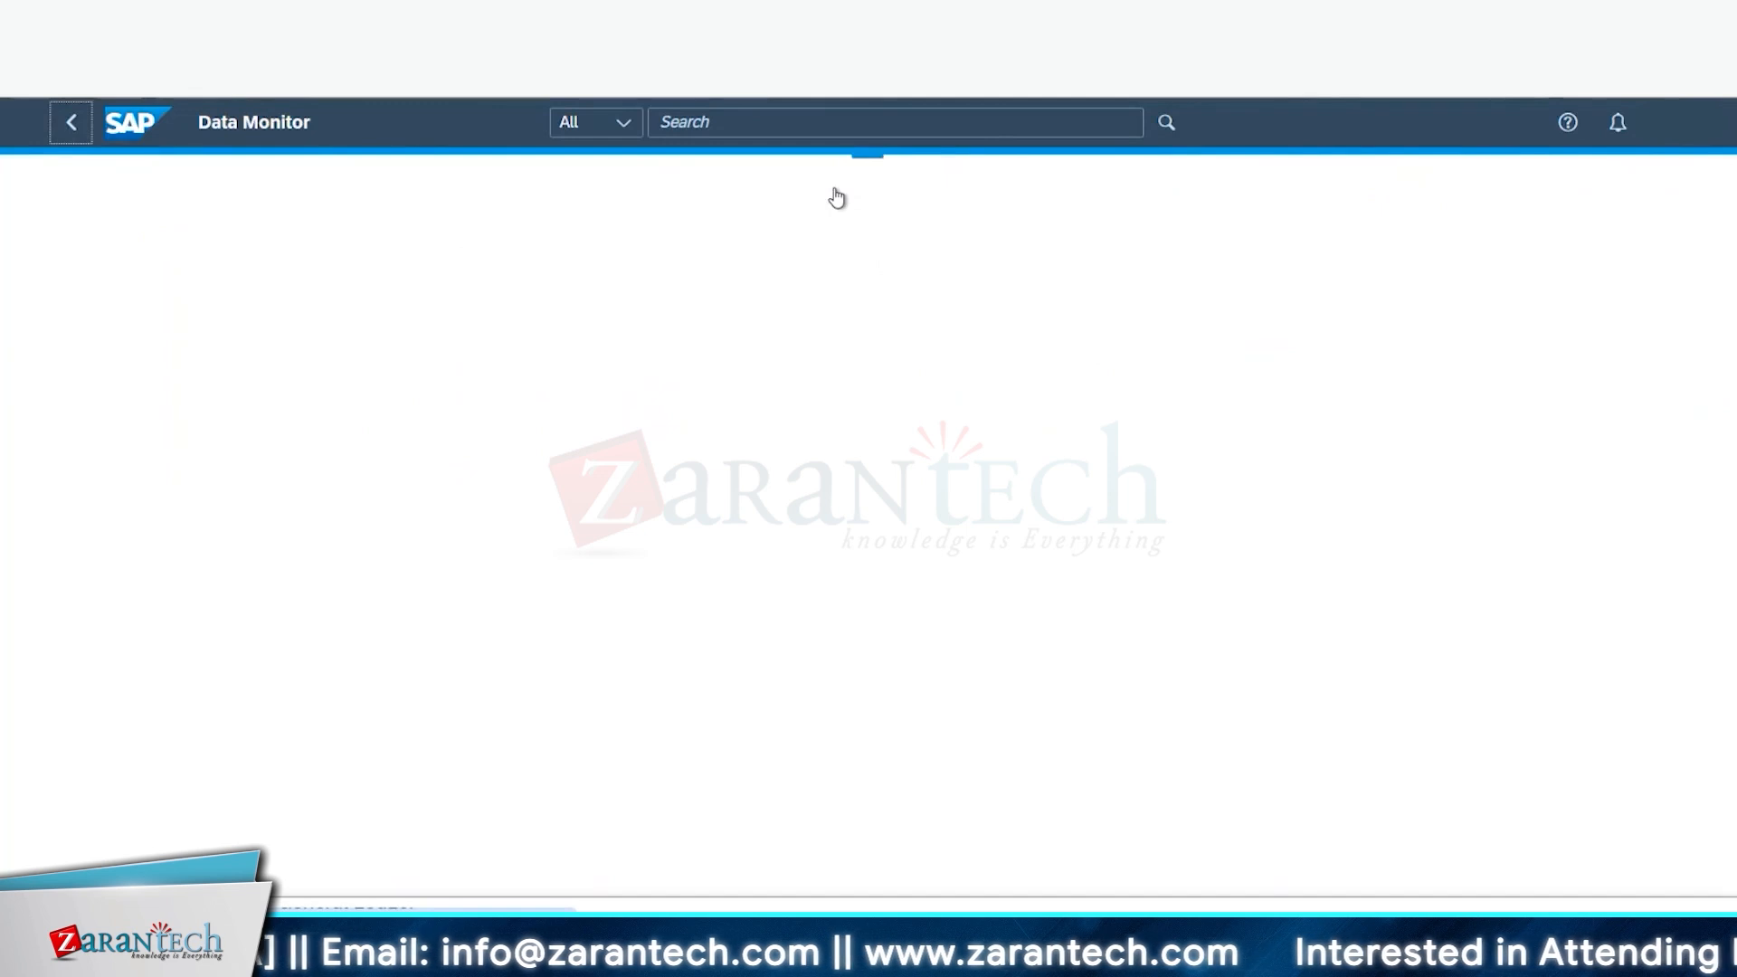
scroll(272, 626, "down", 15)
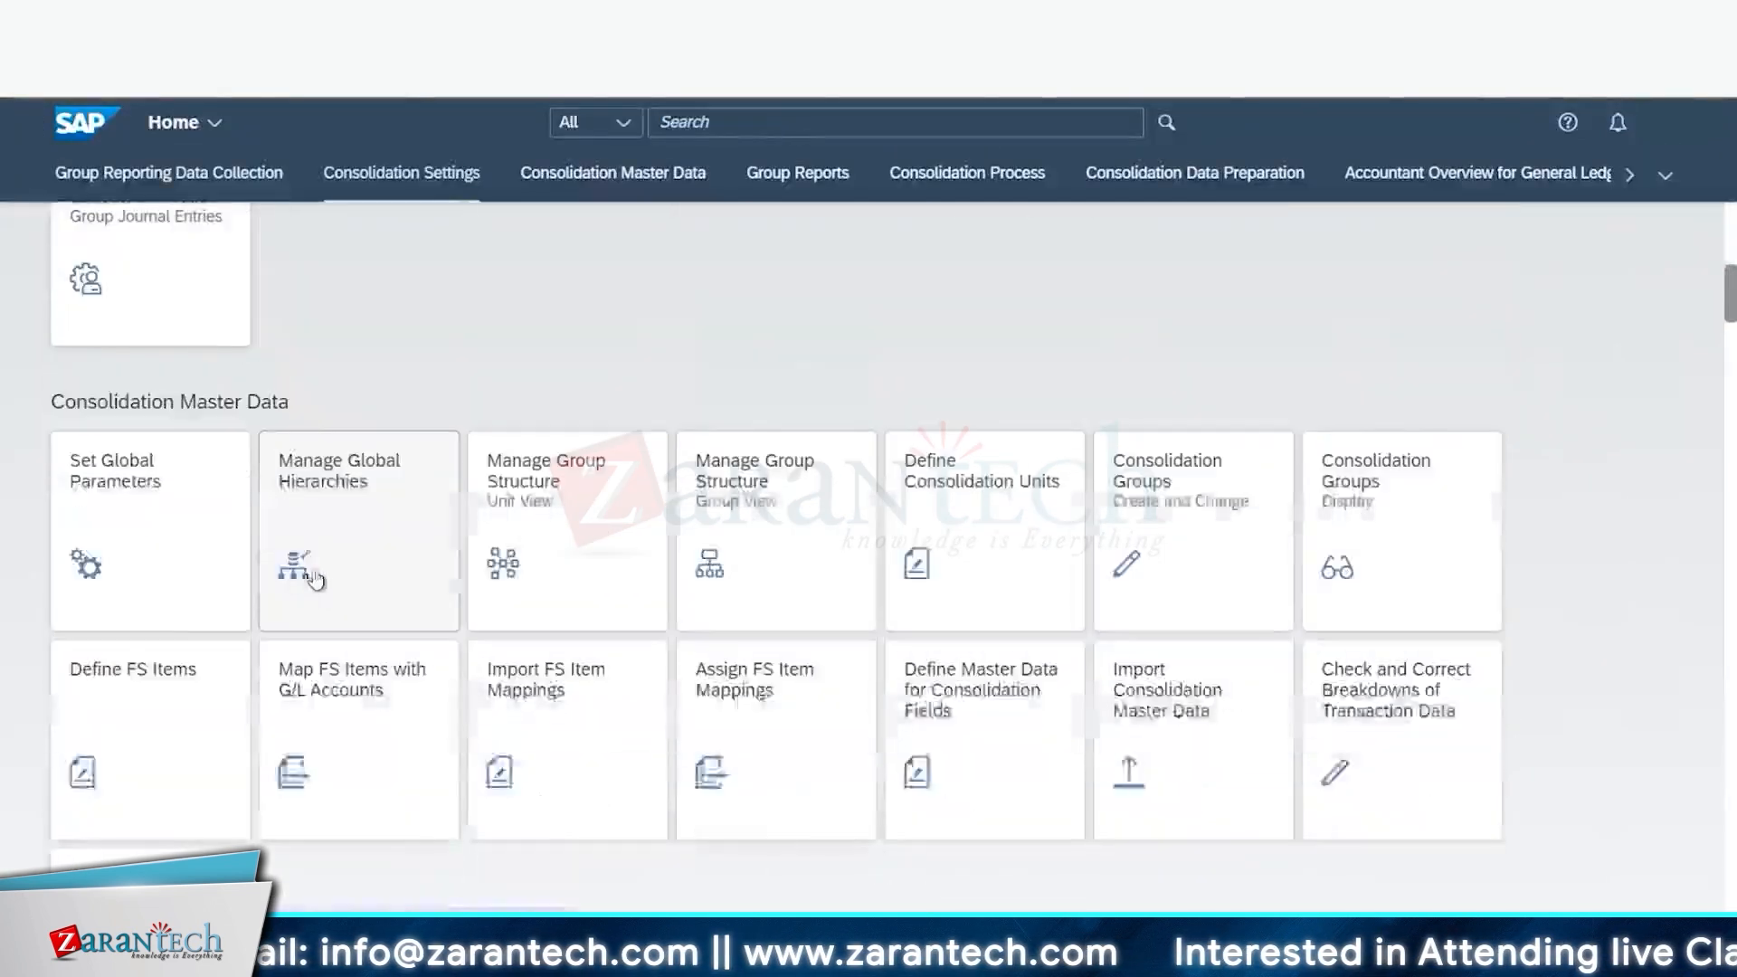
scroll(316, 579, "down", 2)
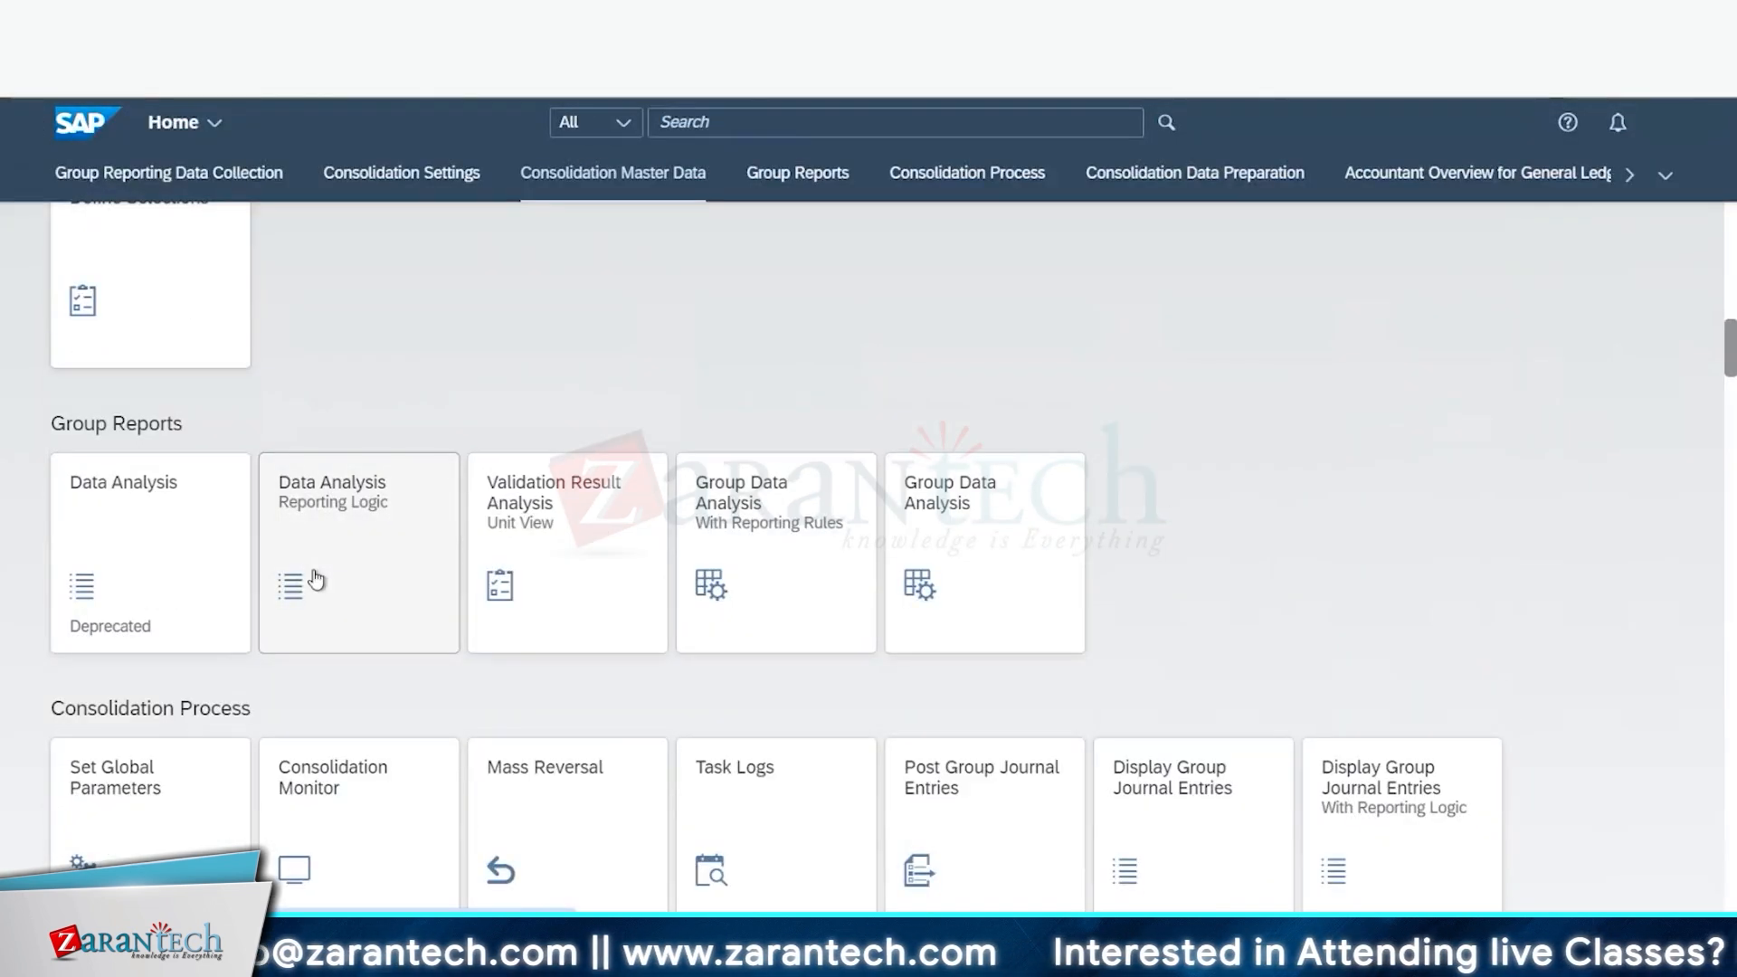
left_click(918, 535)
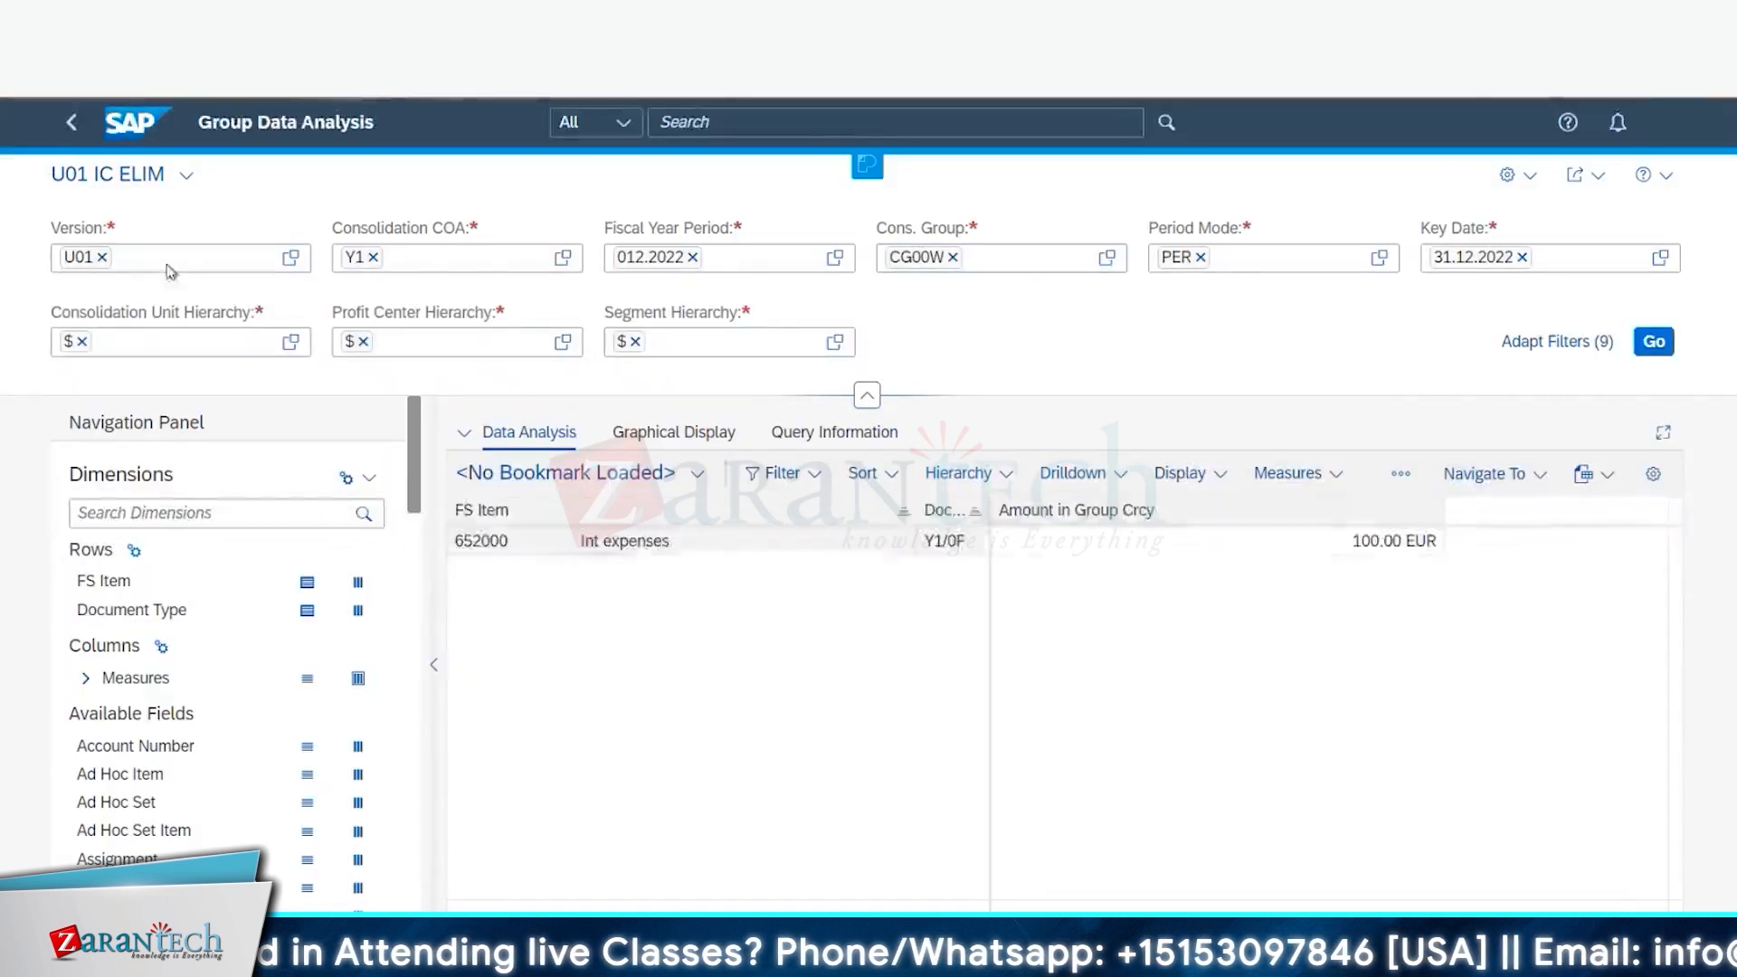
left_click(101, 260)
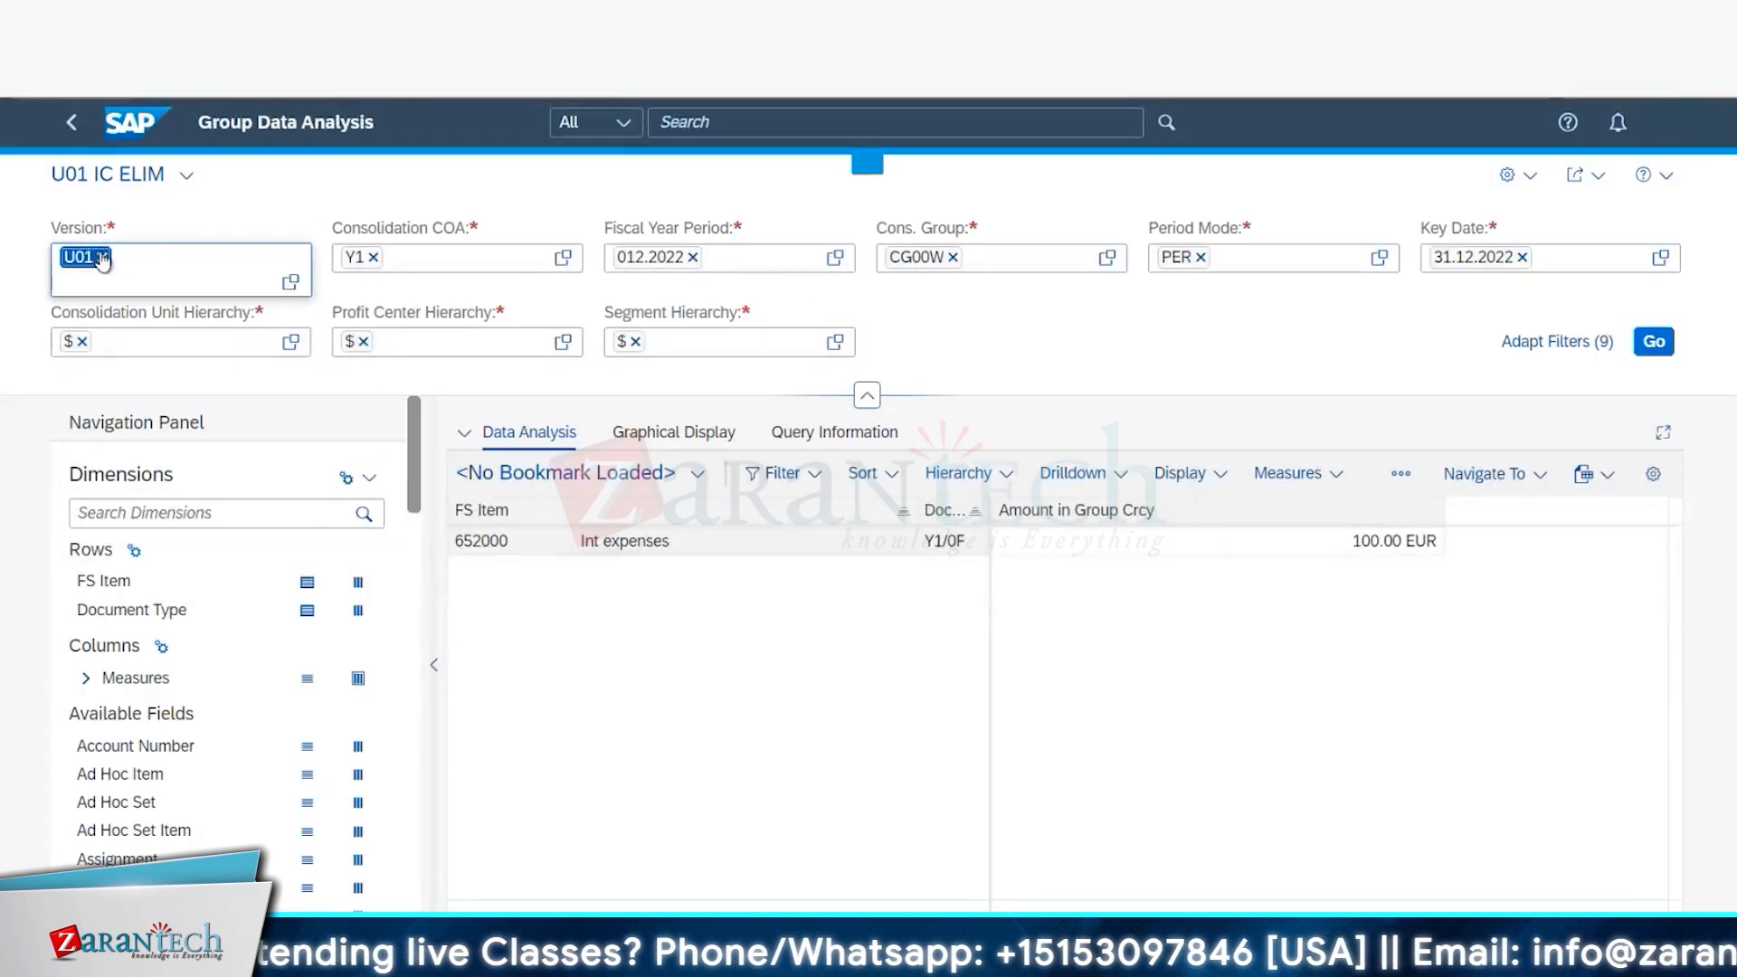
left_click(103, 257)
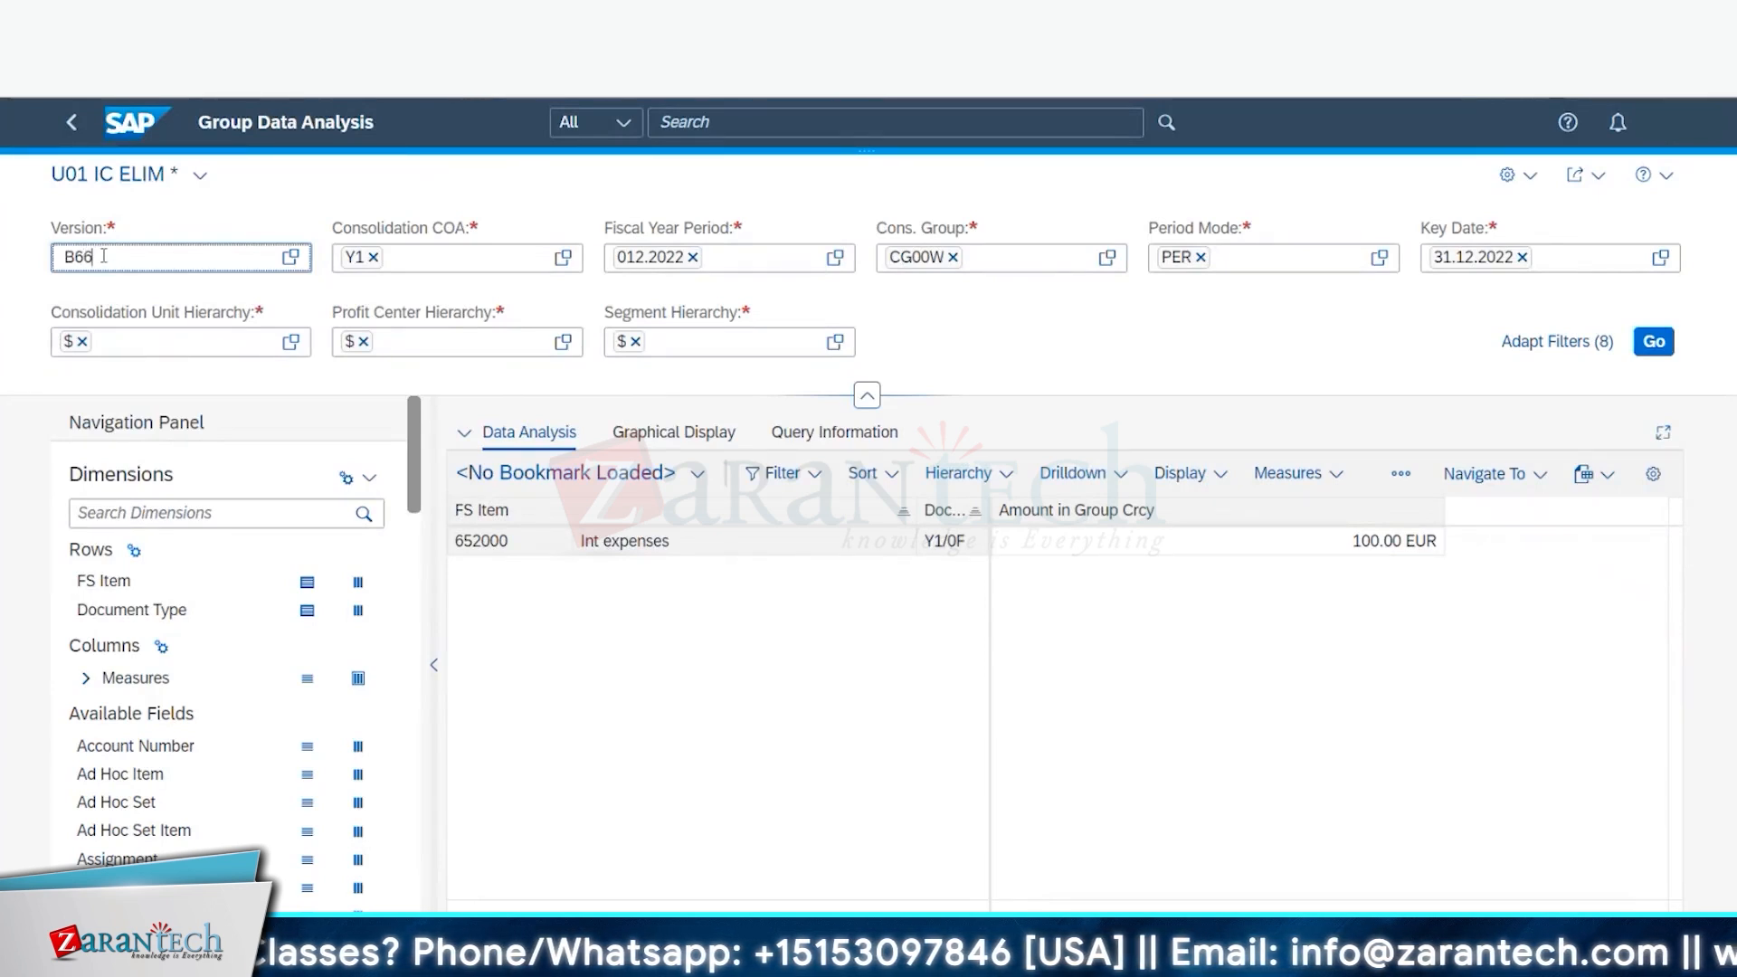
left_click(69, 134)
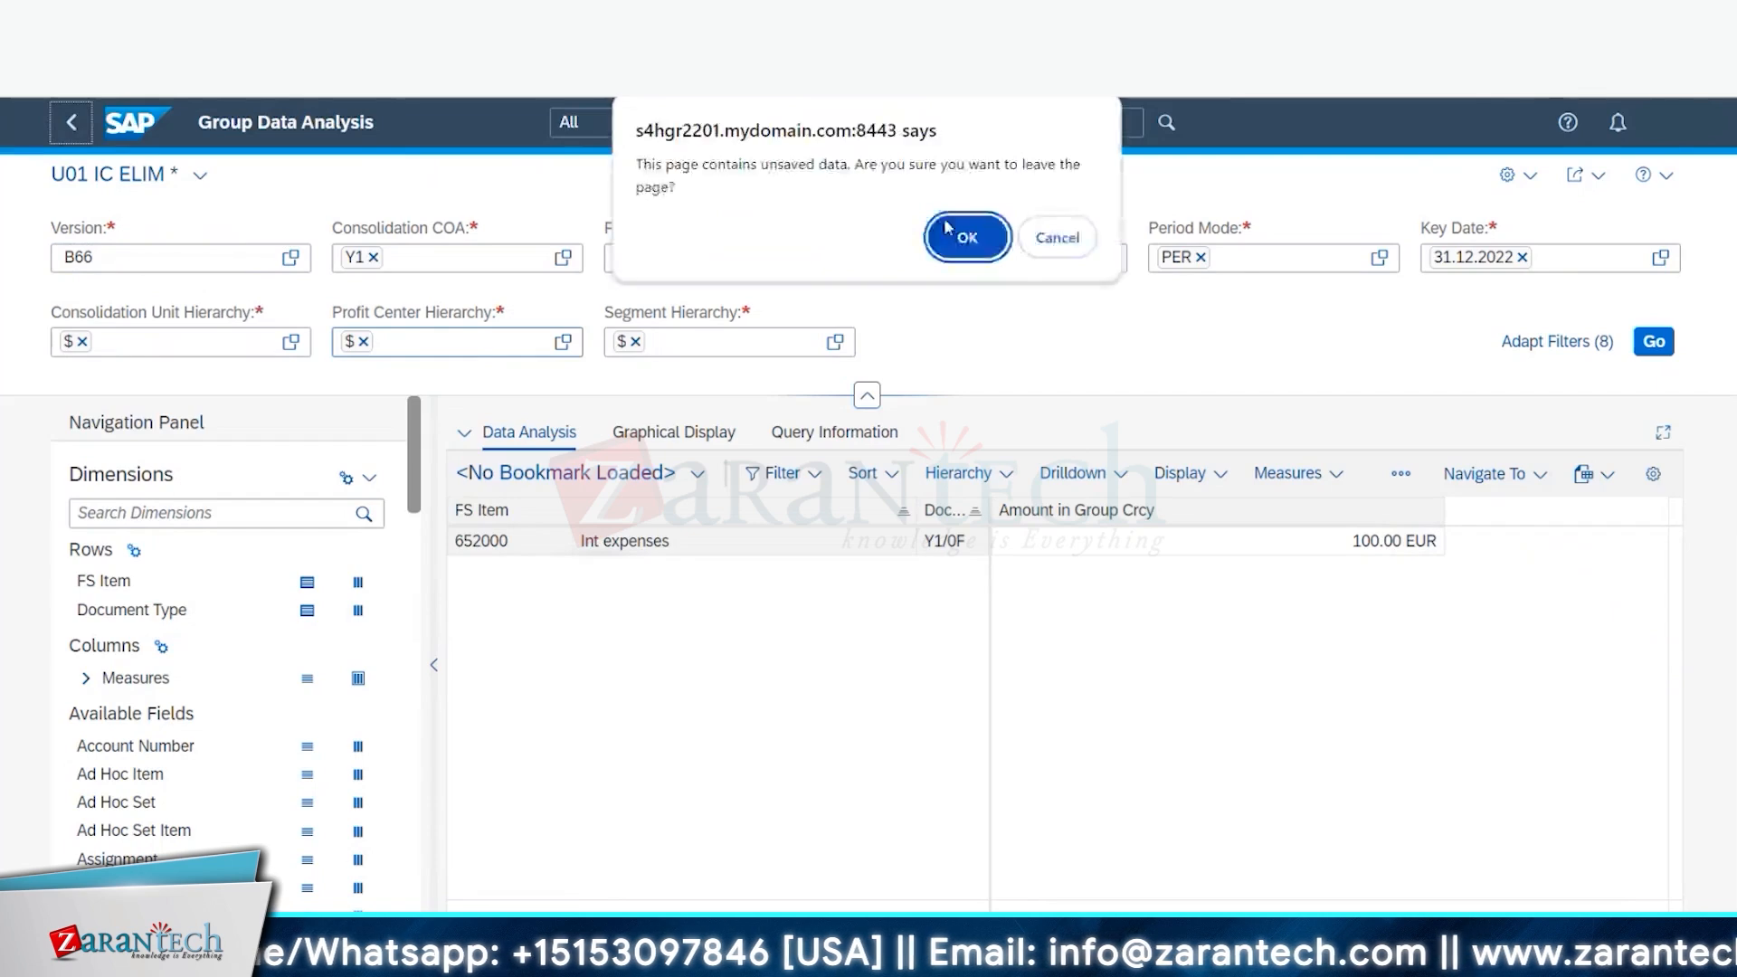
left_click(958, 239)
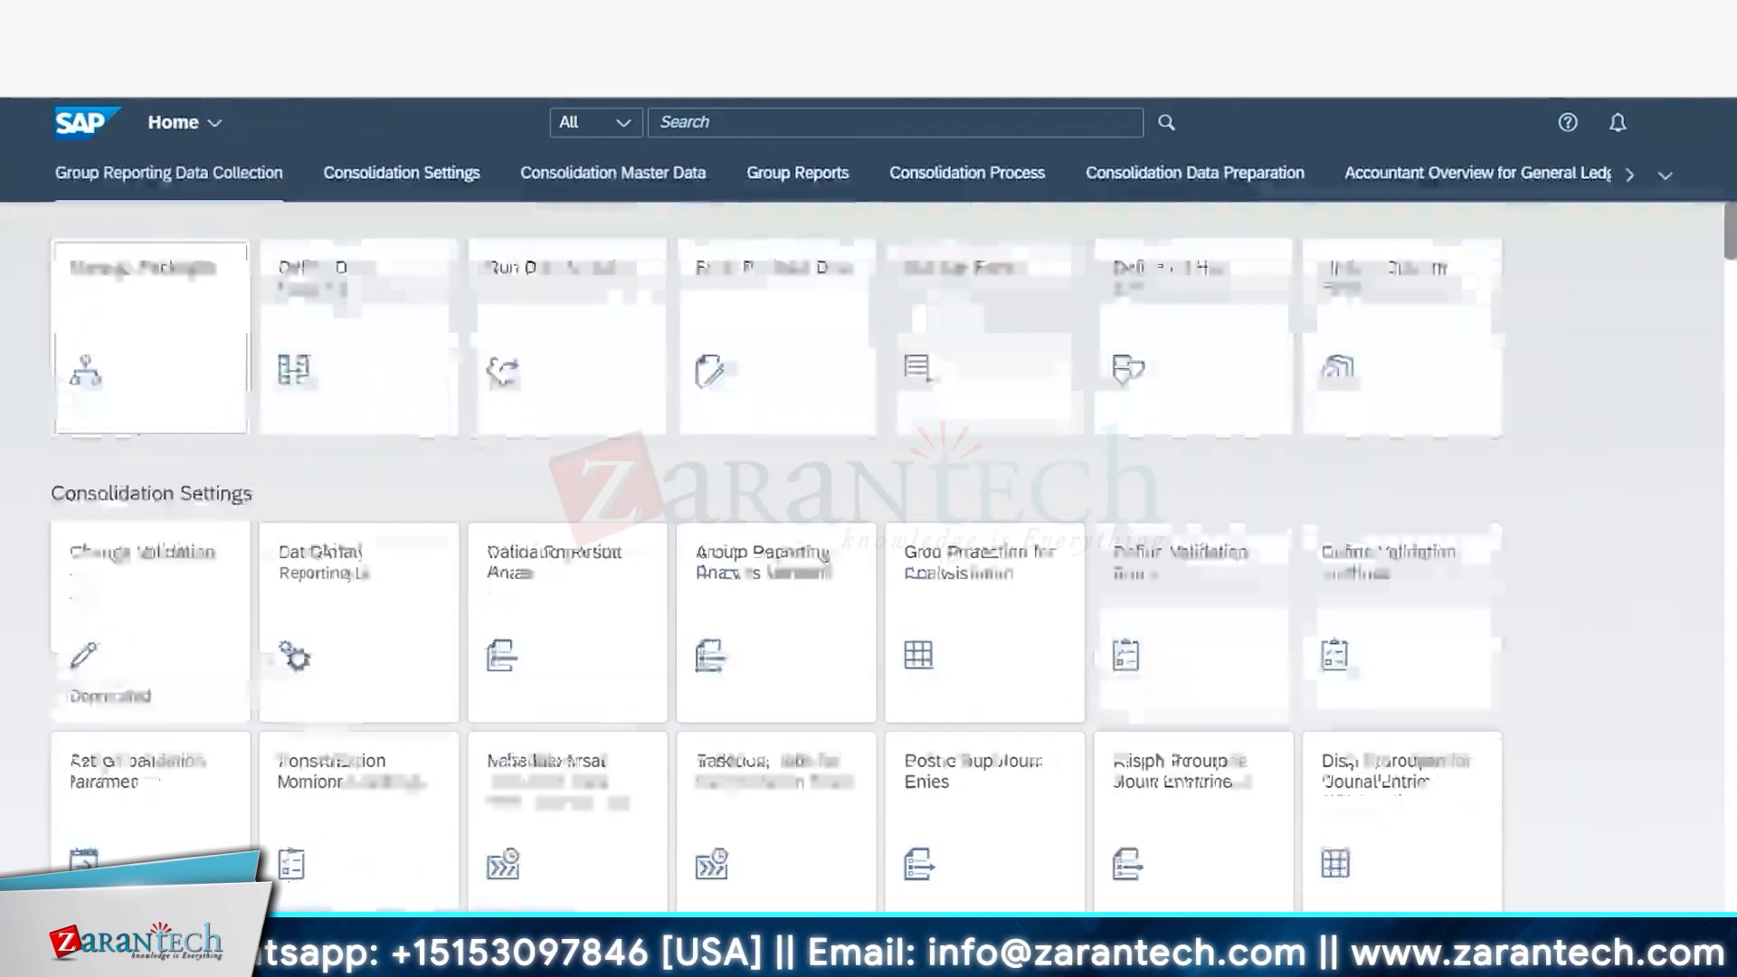
Step: Open the Data Analysis report and bring up the value selection for its Version filter
scroll(276, 626, "down", 8)
scroll(275, 624, "down", 9)
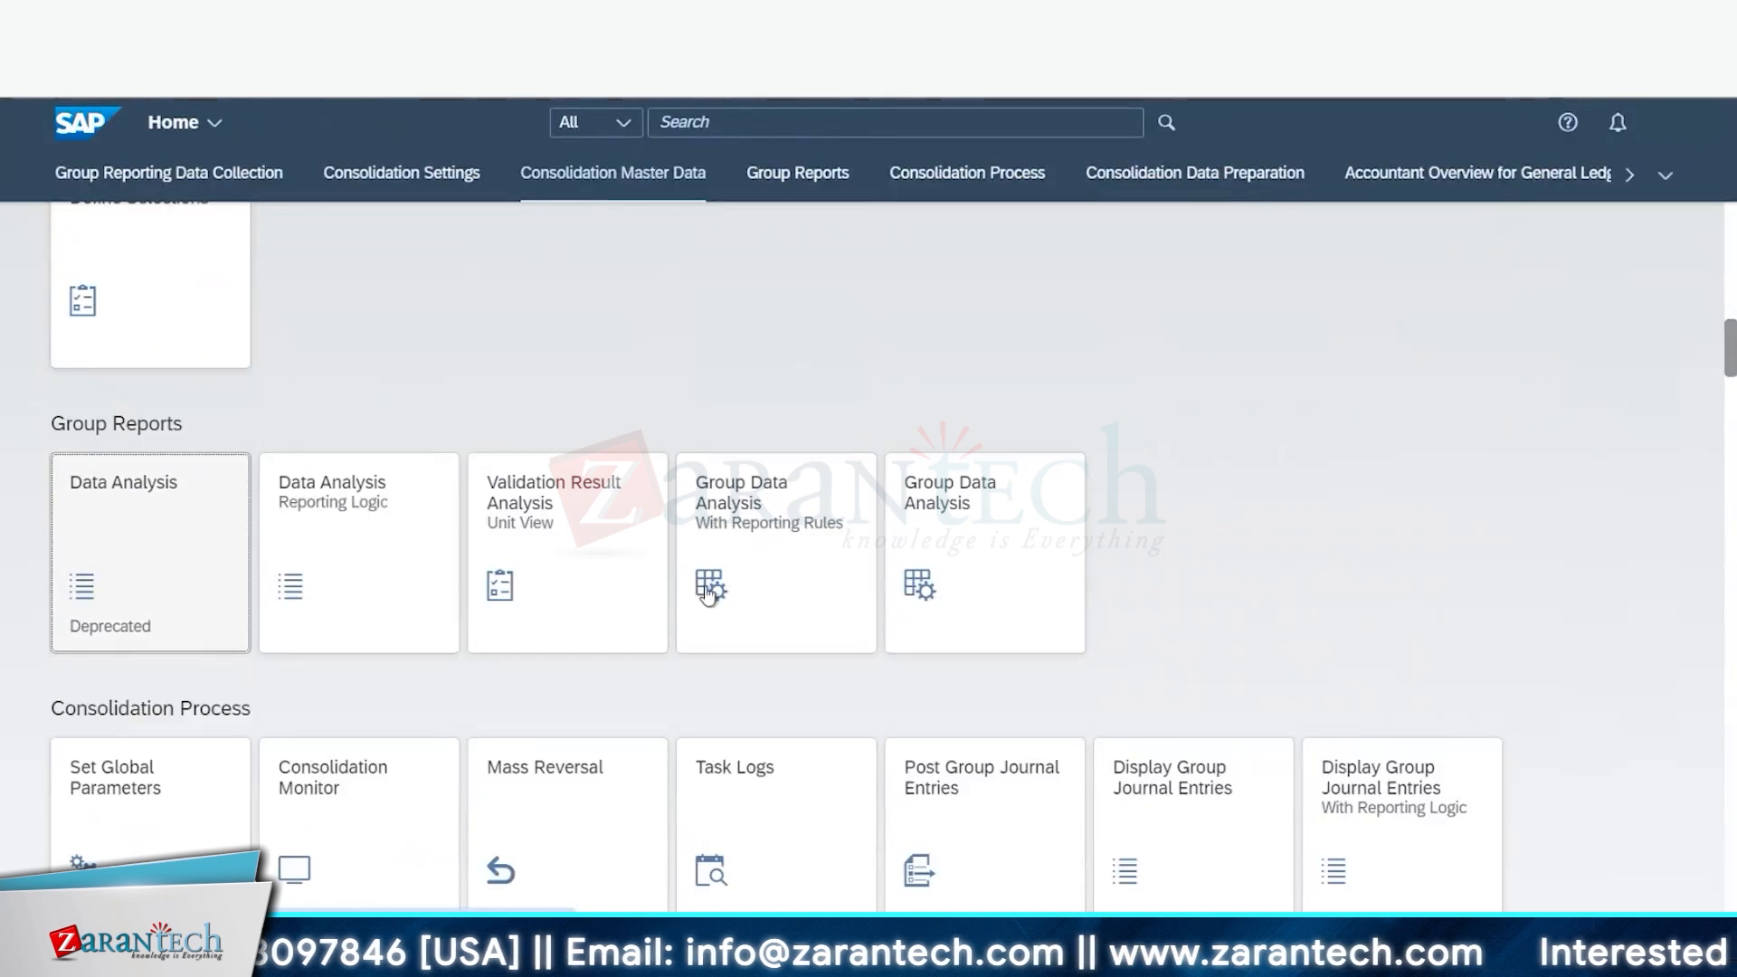
left_click(701, 592)
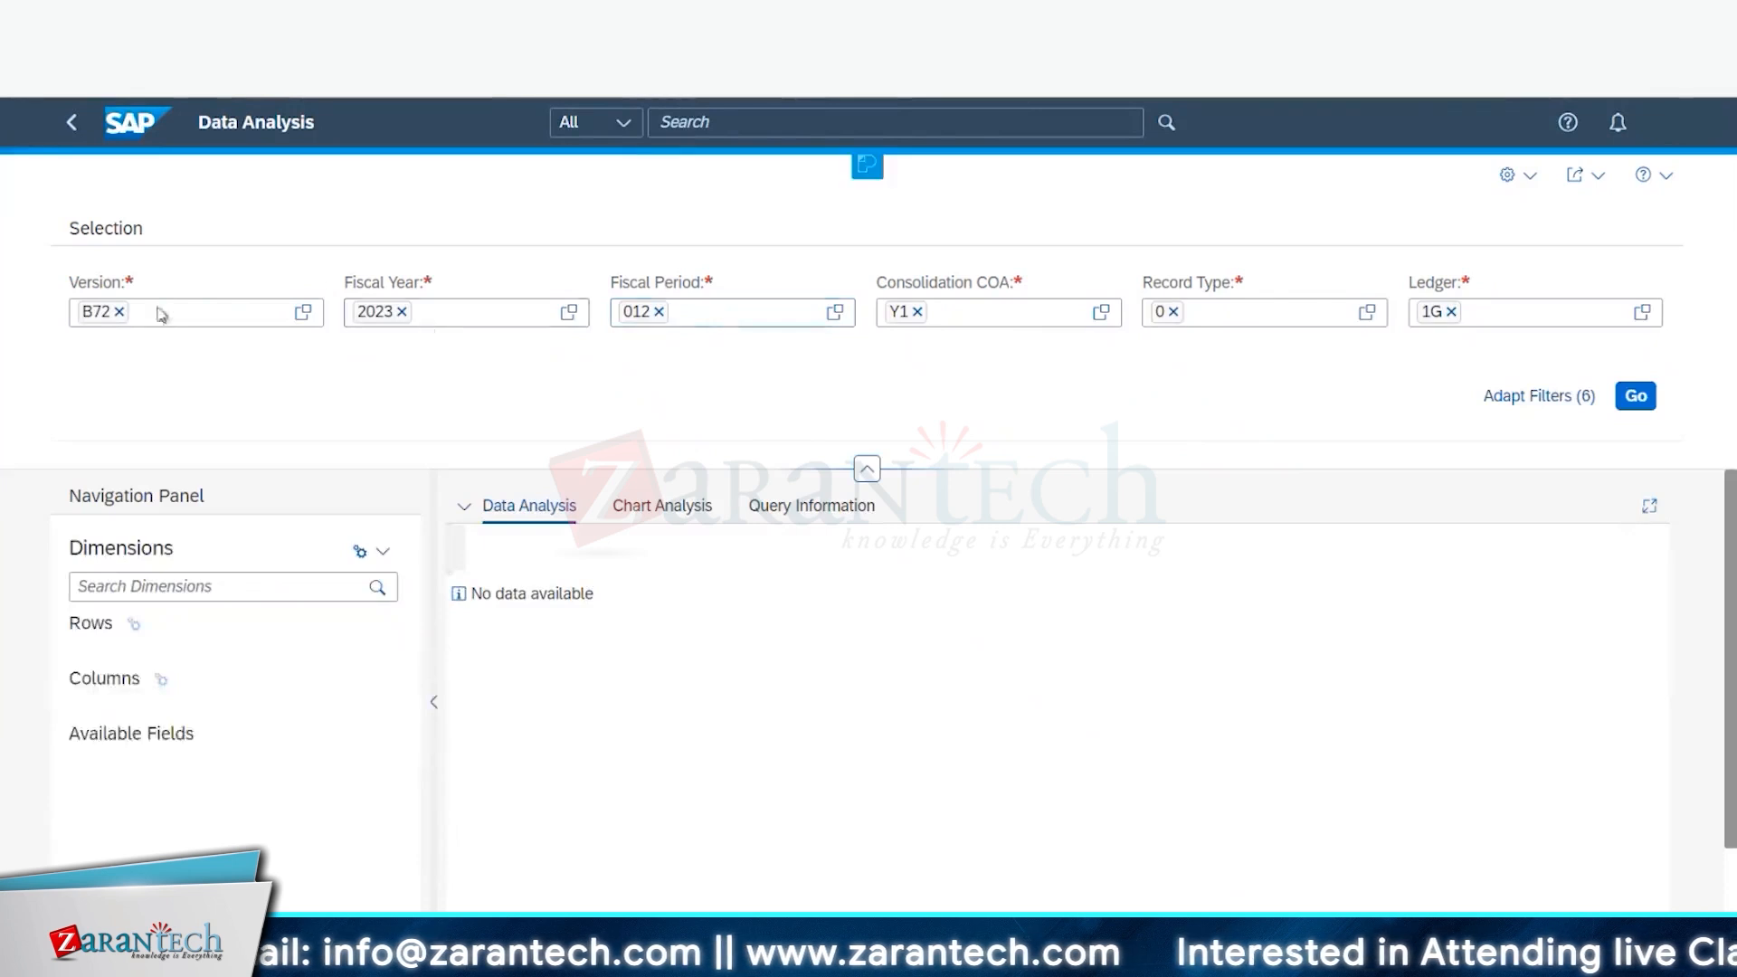
left_click(172, 314)
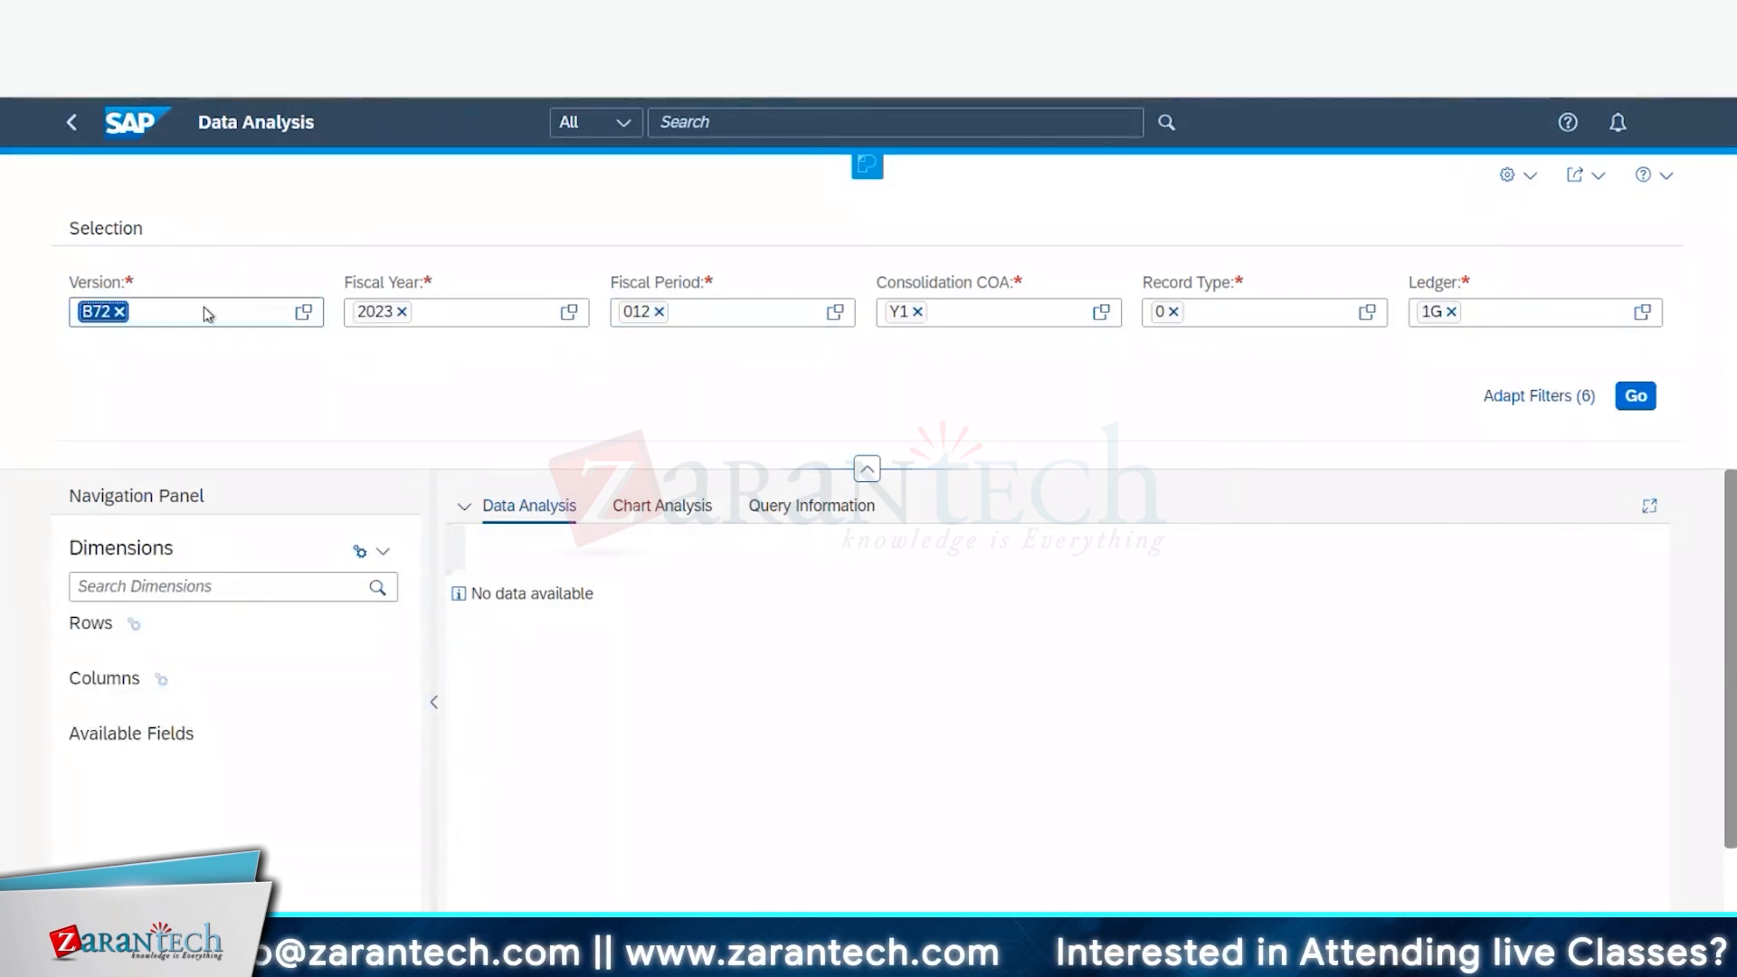
left_click(304, 313)
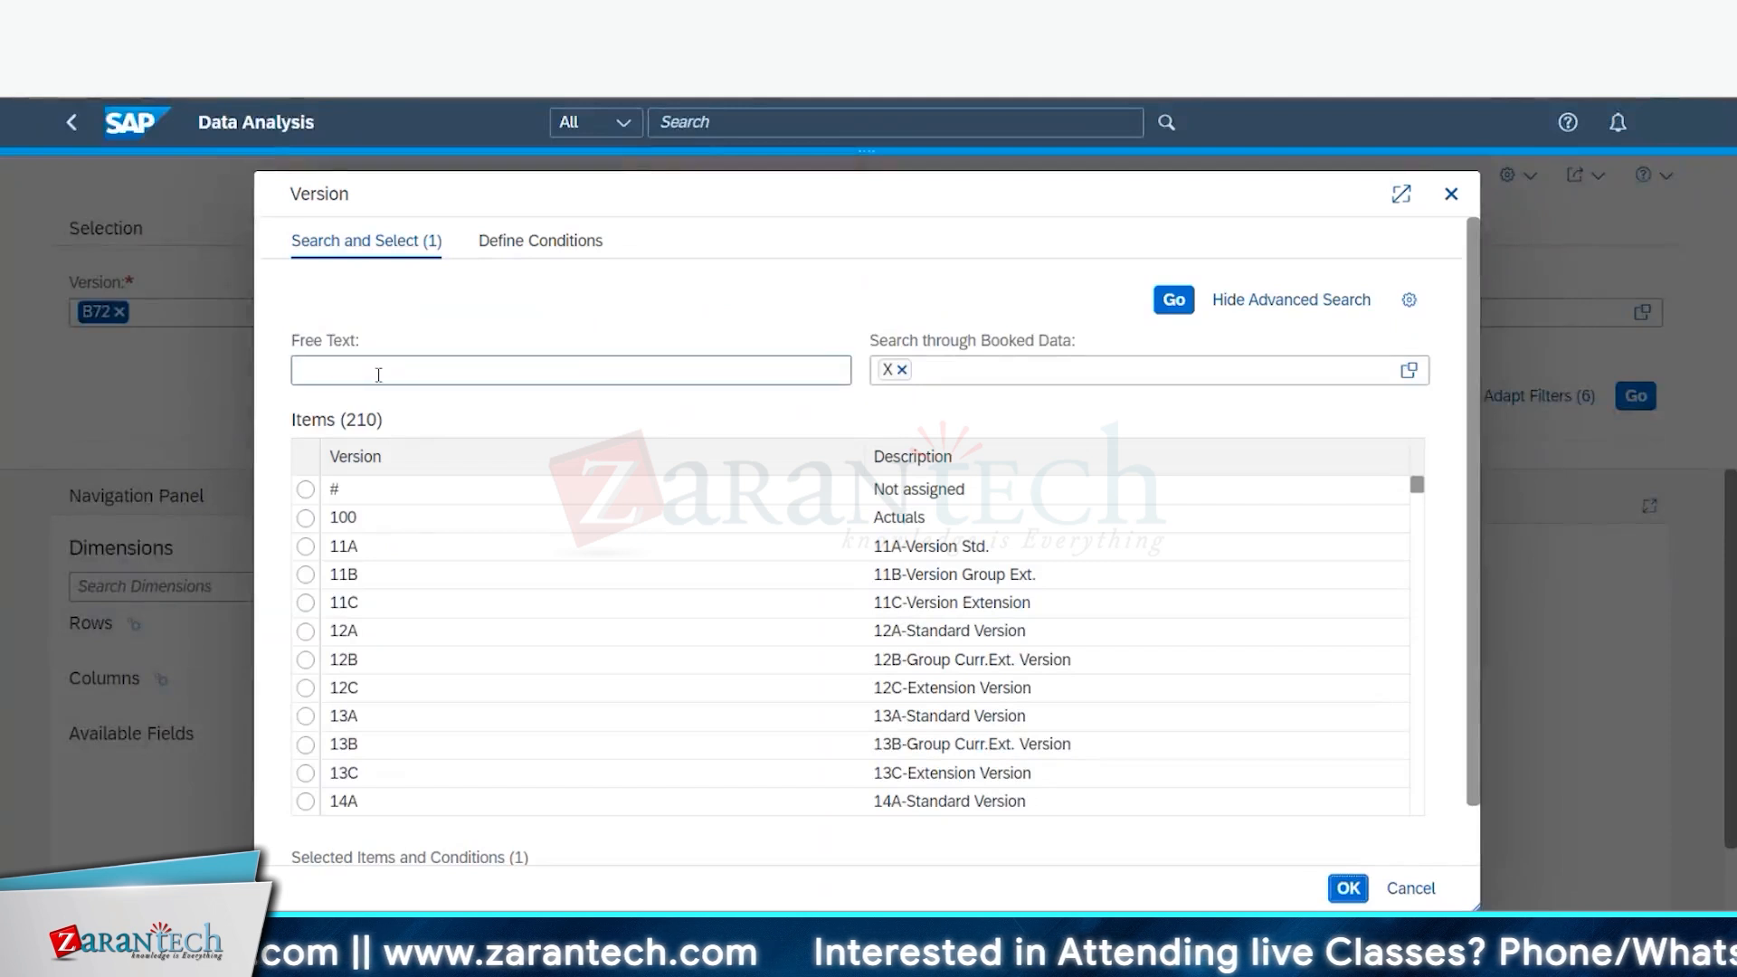
Step: Set the Version selection to B66 (B66 Version Standard)
scroll(413, 684, "down", 5)
scroll(409, 684, "down", 3)
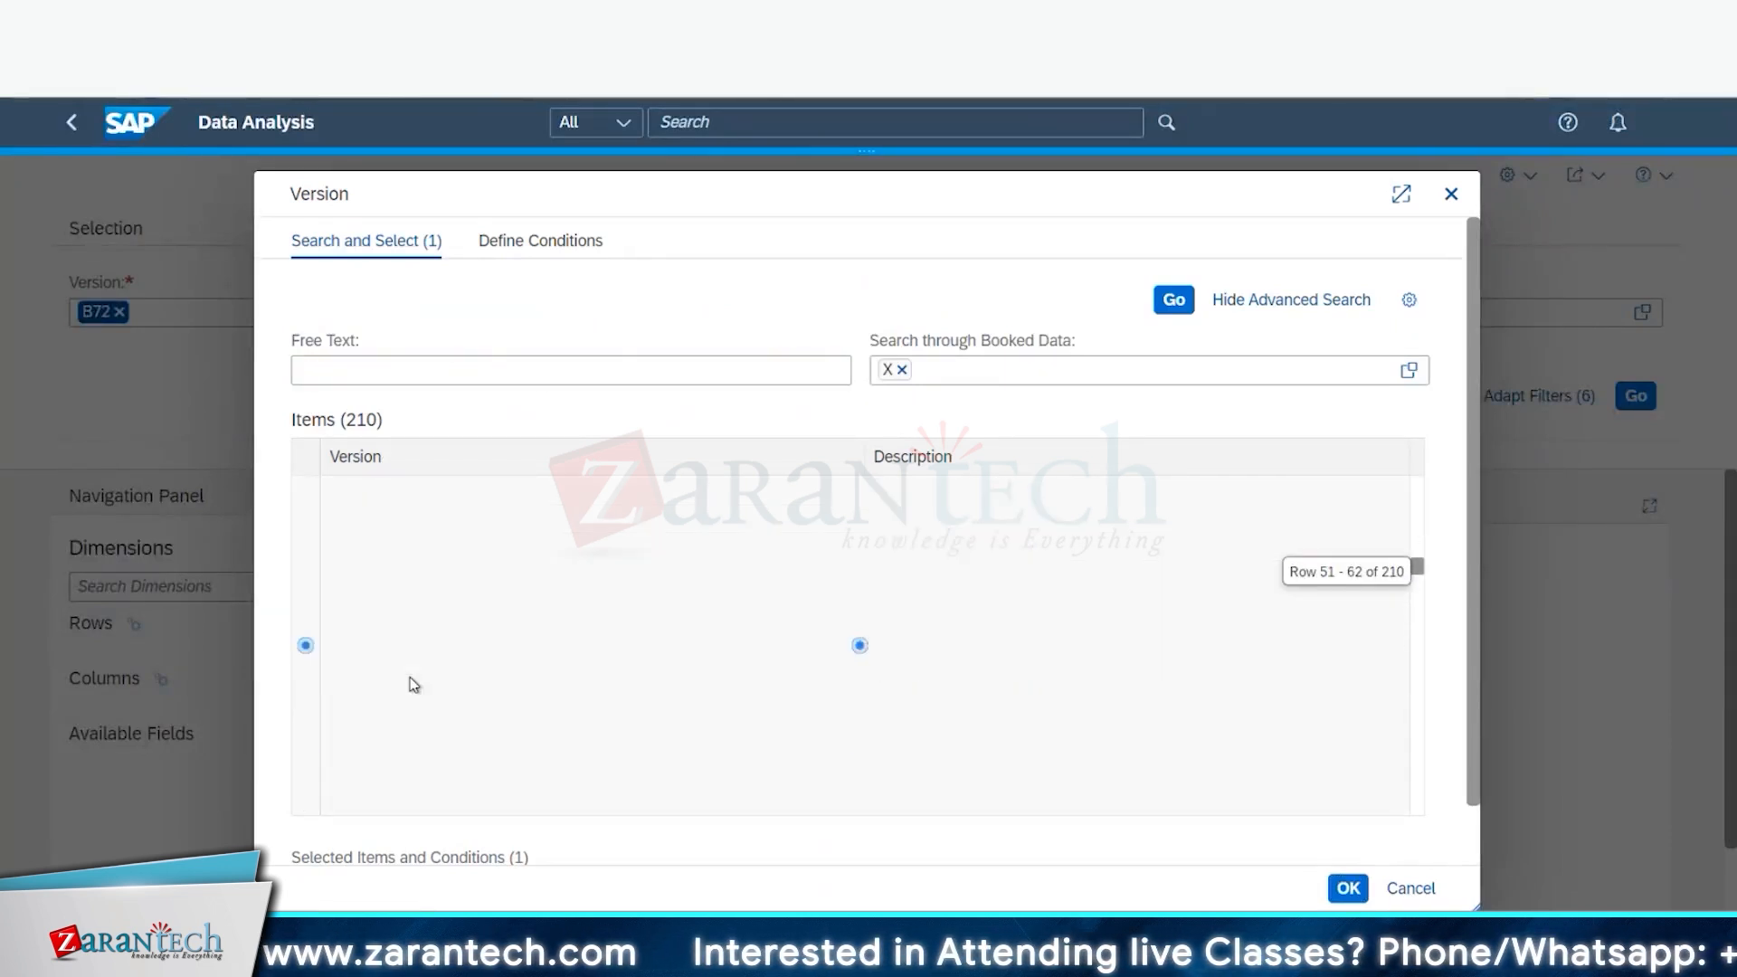
scroll(386, 687, "down", 1)
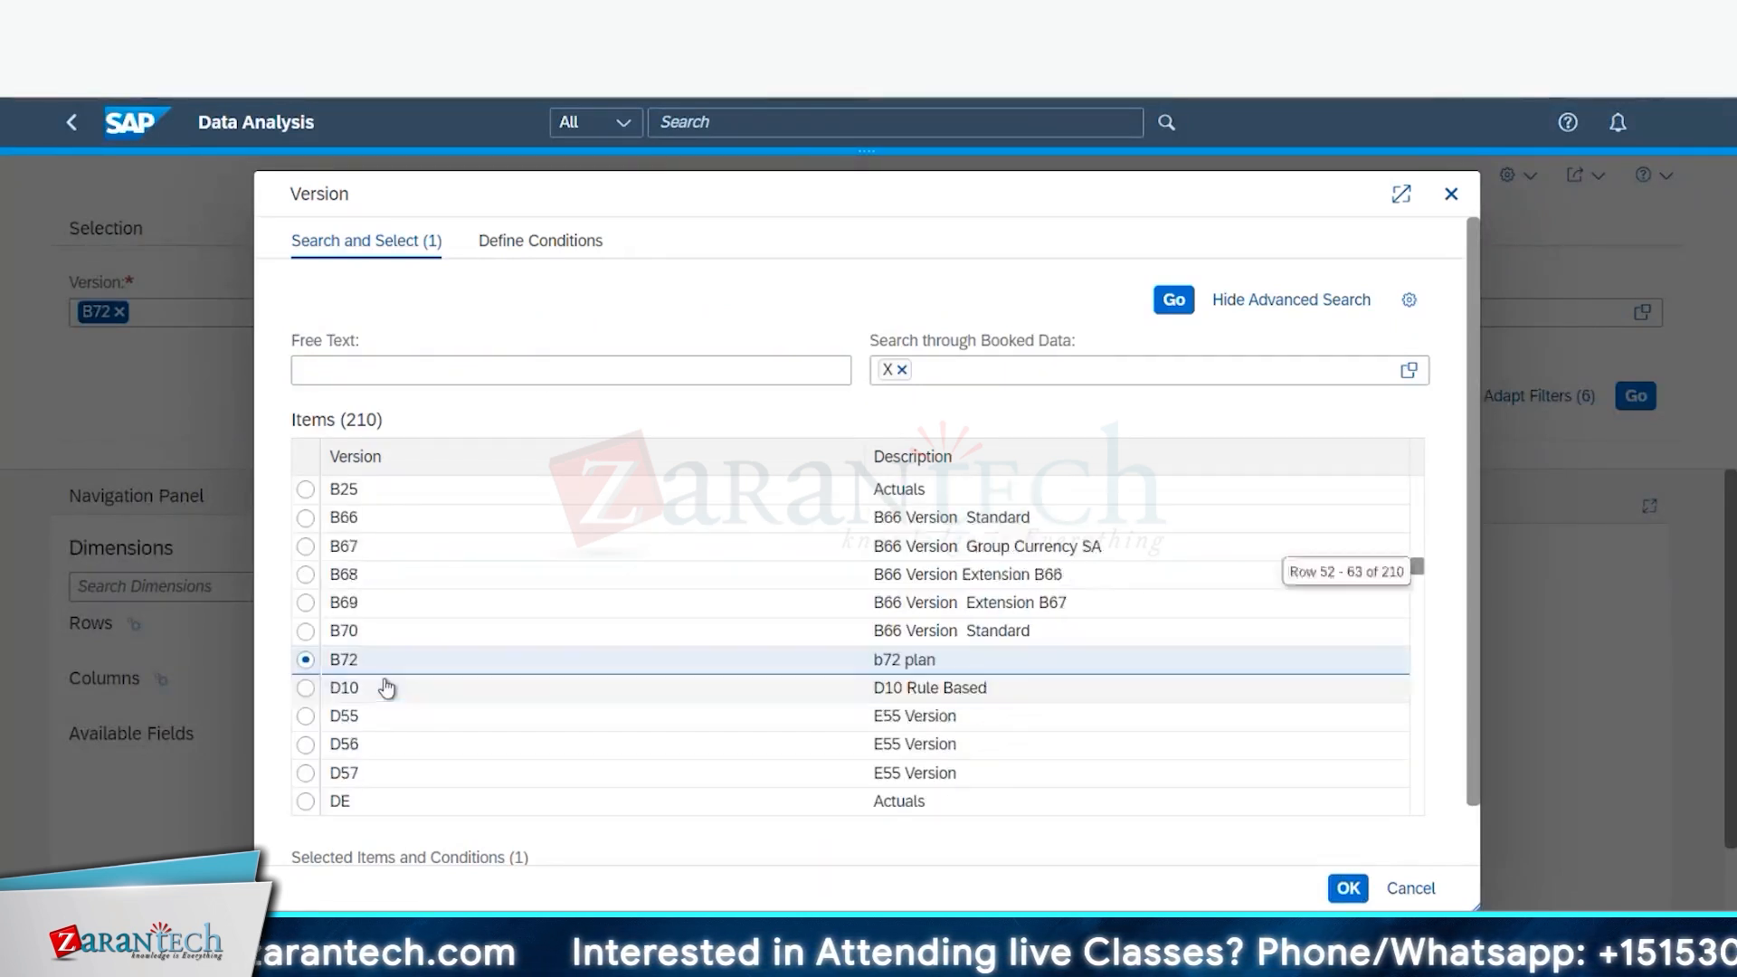
scroll(387, 687, "up", 1)
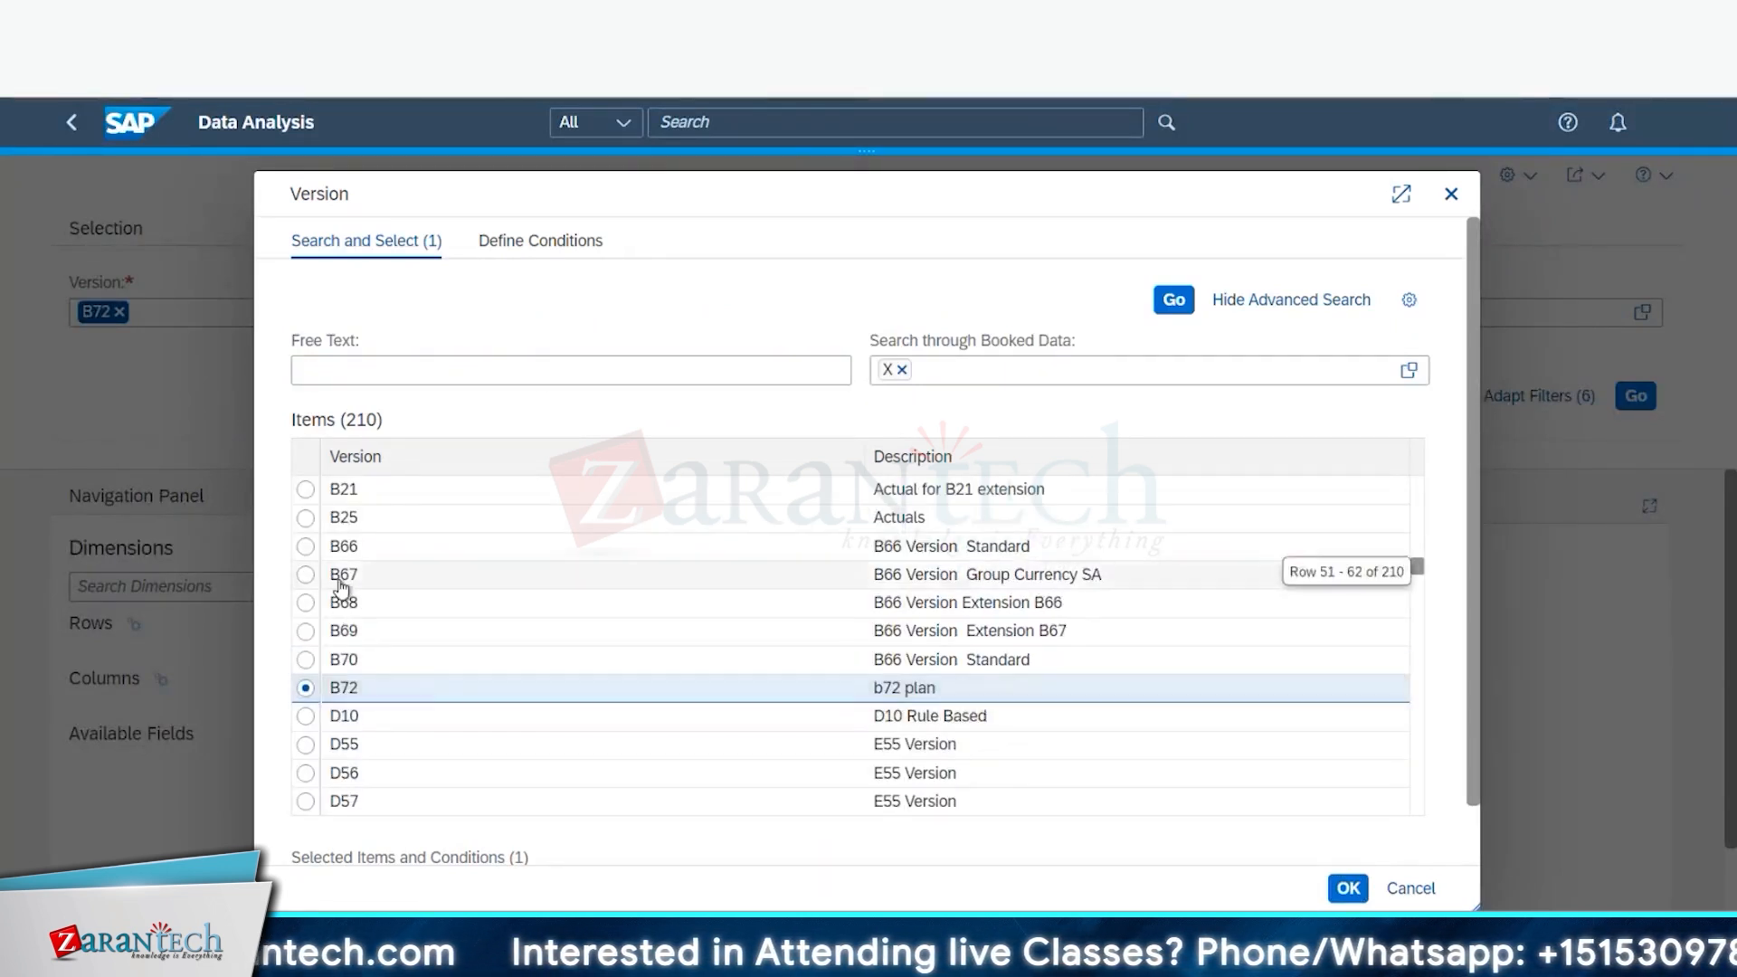
left_click(306, 548)
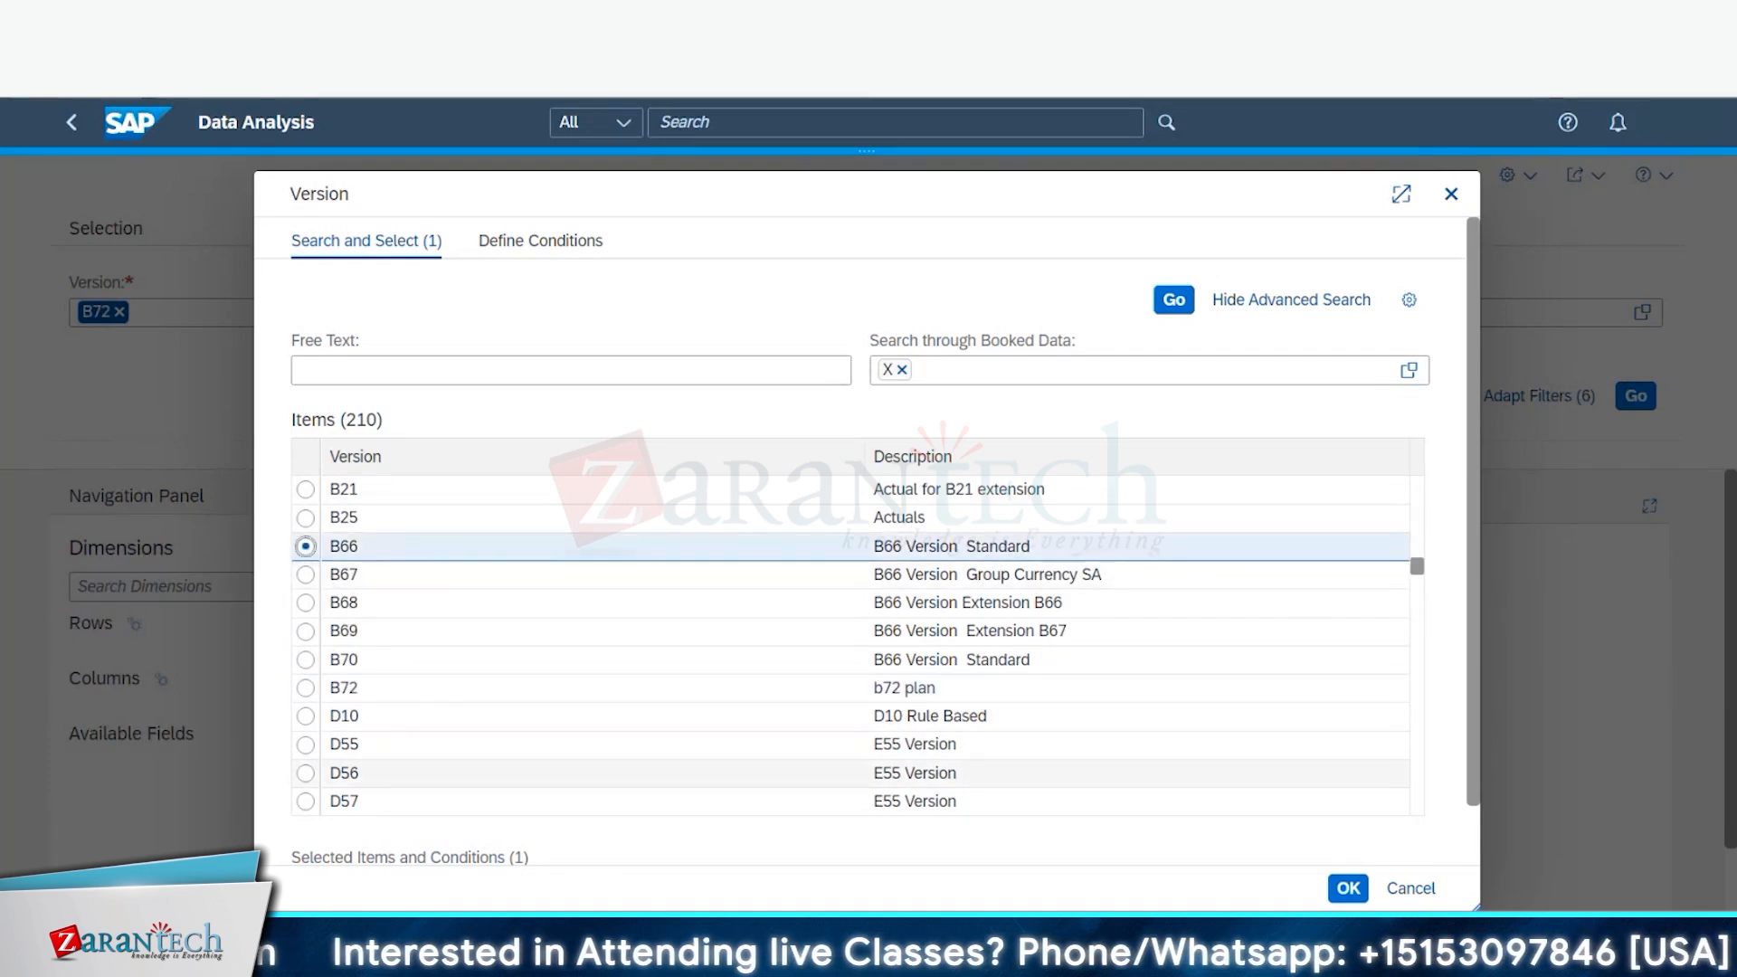
left_click(1349, 889)
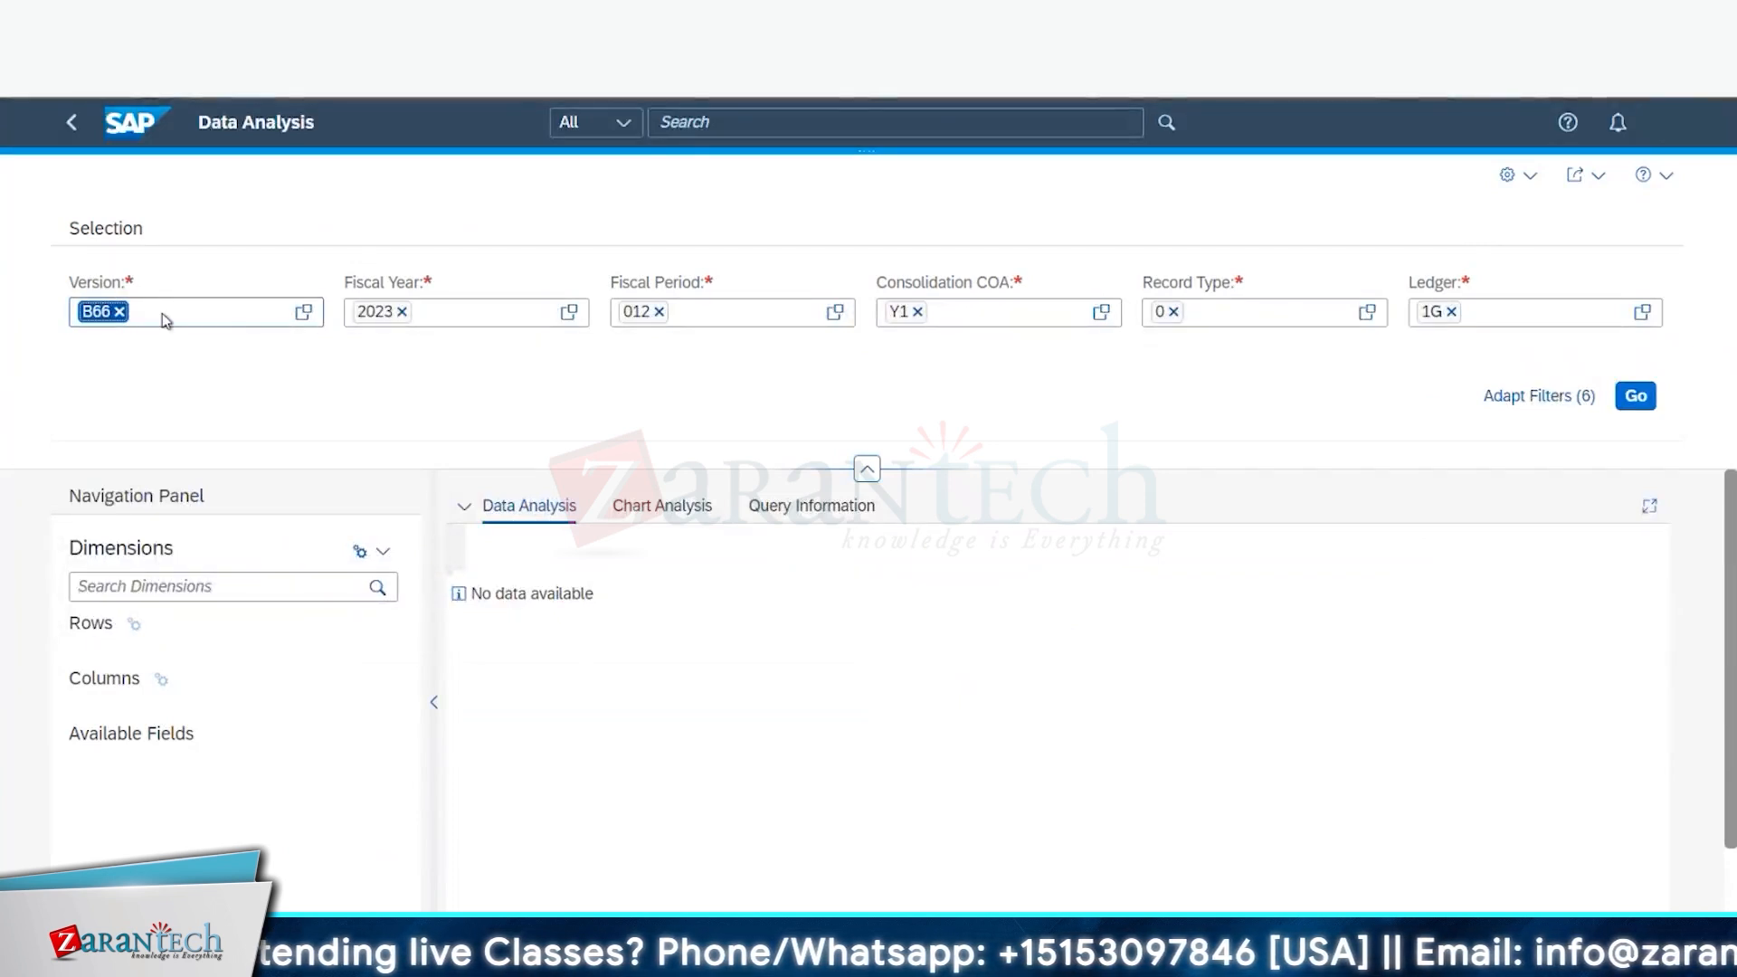
left_click(295, 314)
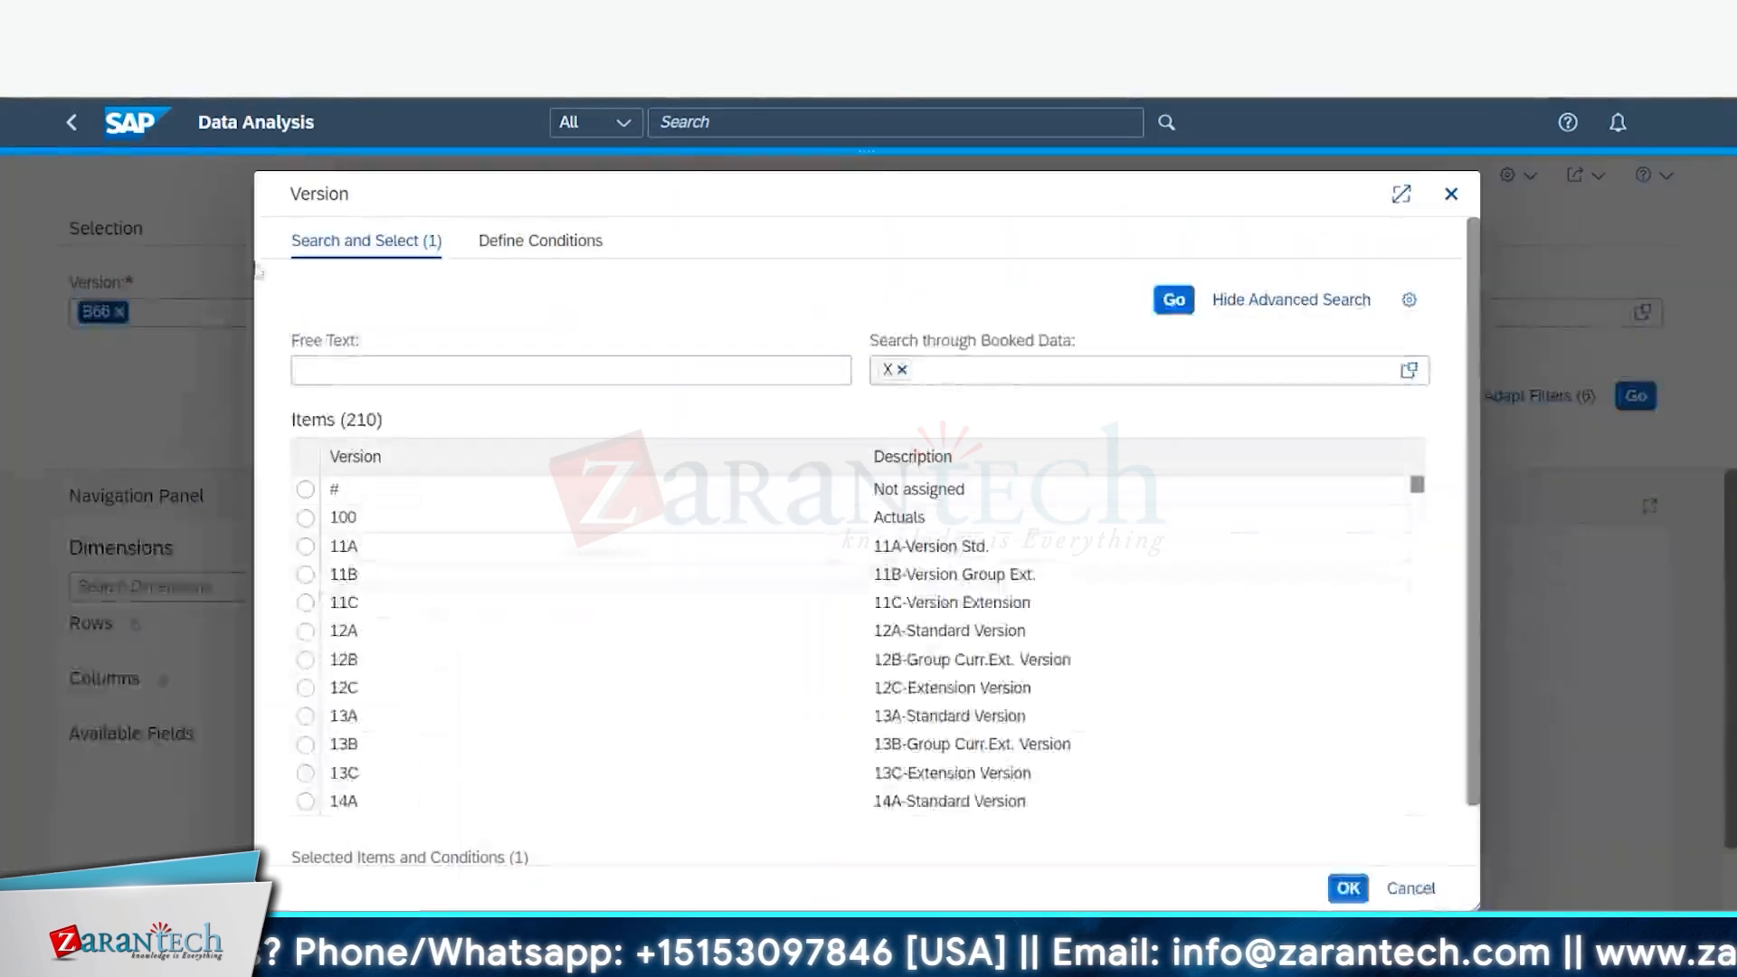
left_click(1411, 888)
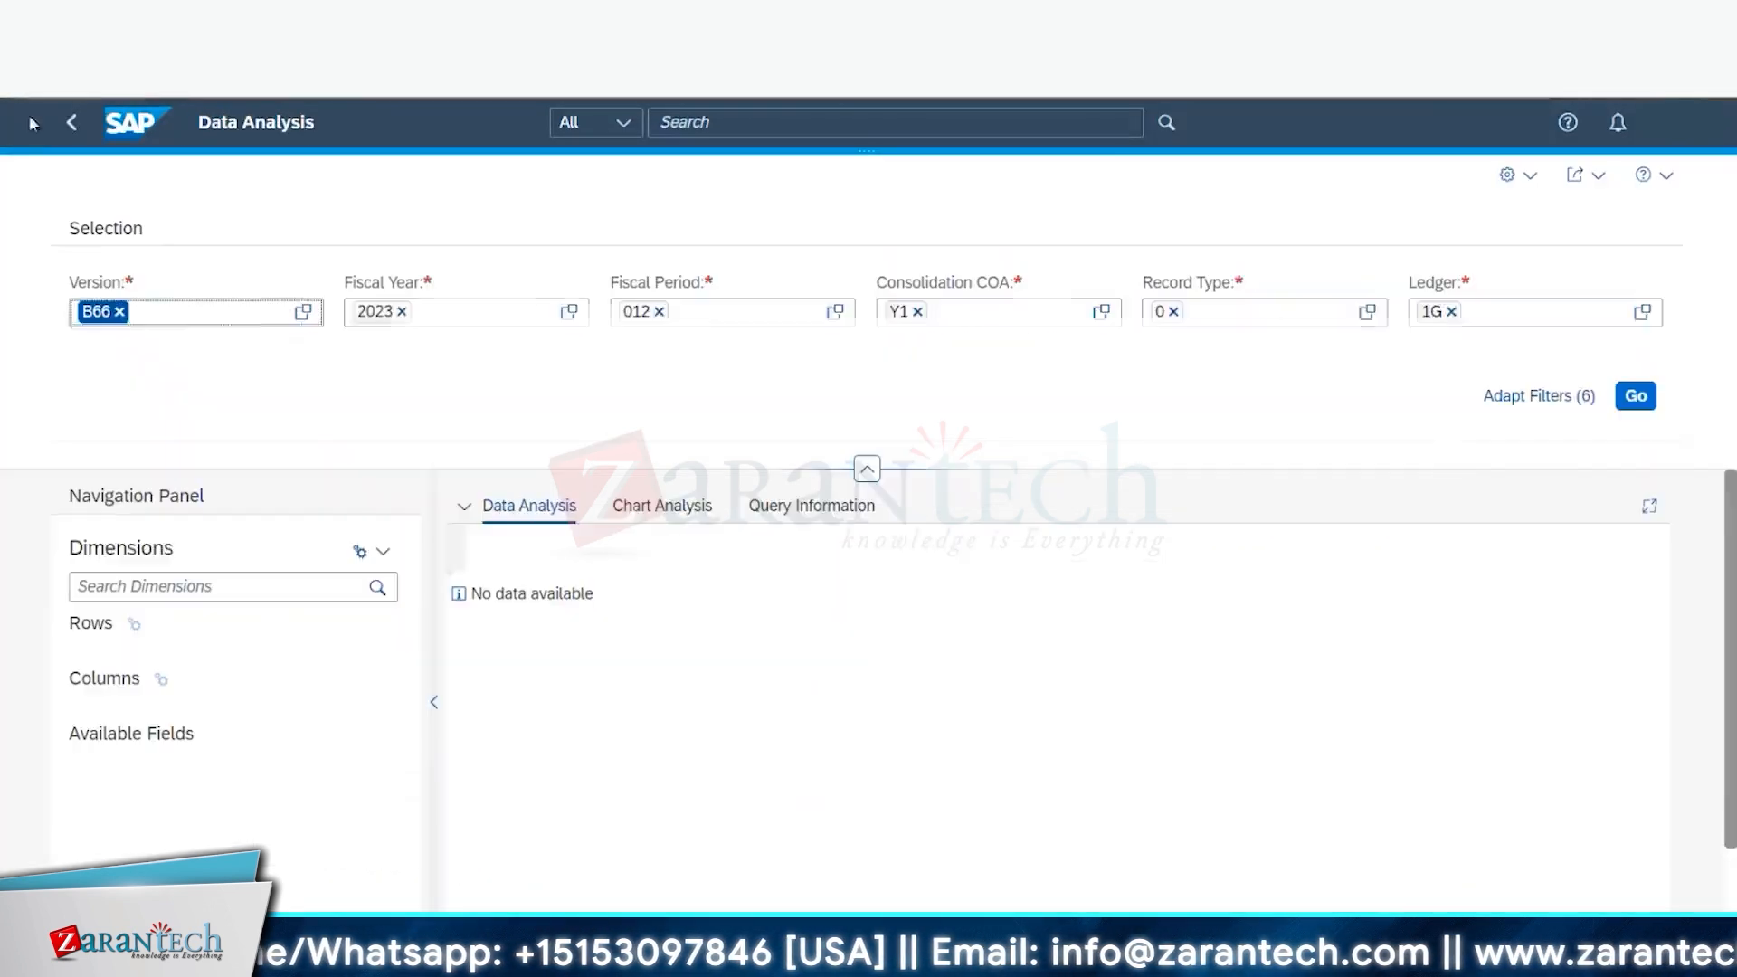
Step: Leave the Data Analysis report and open the Group Data Analysis app without reporting rules from the Group Reports section
left_click(71, 123)
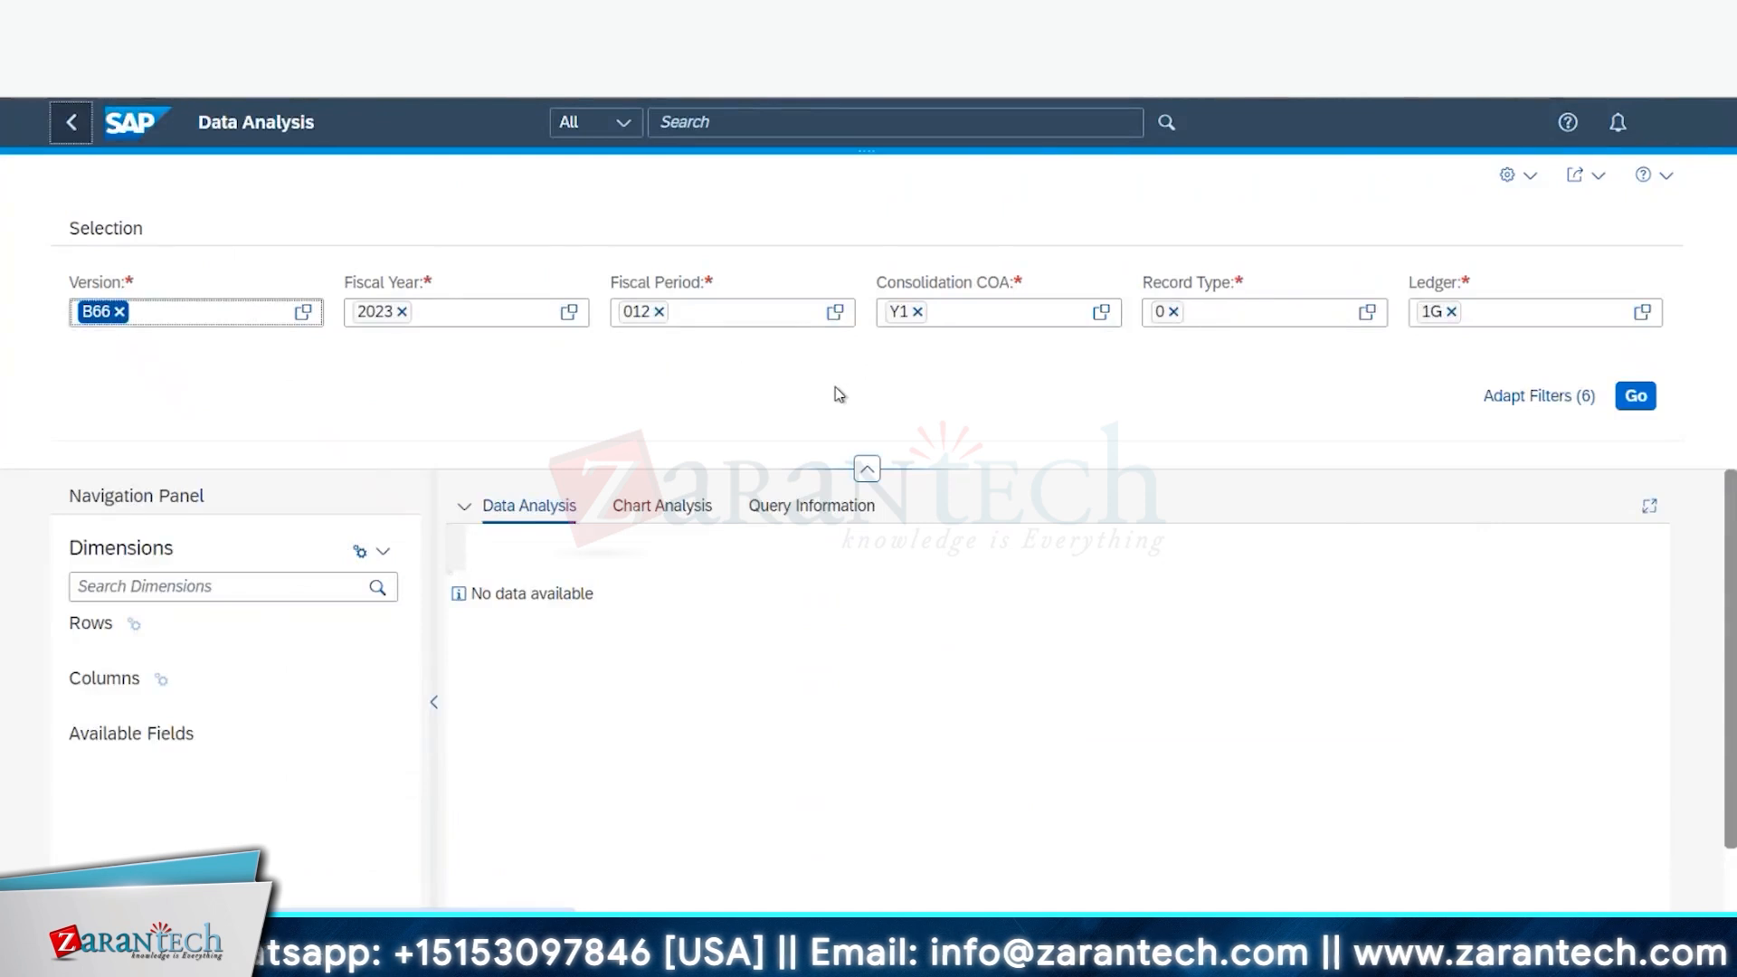
scroll(851, 547, "down", 4)
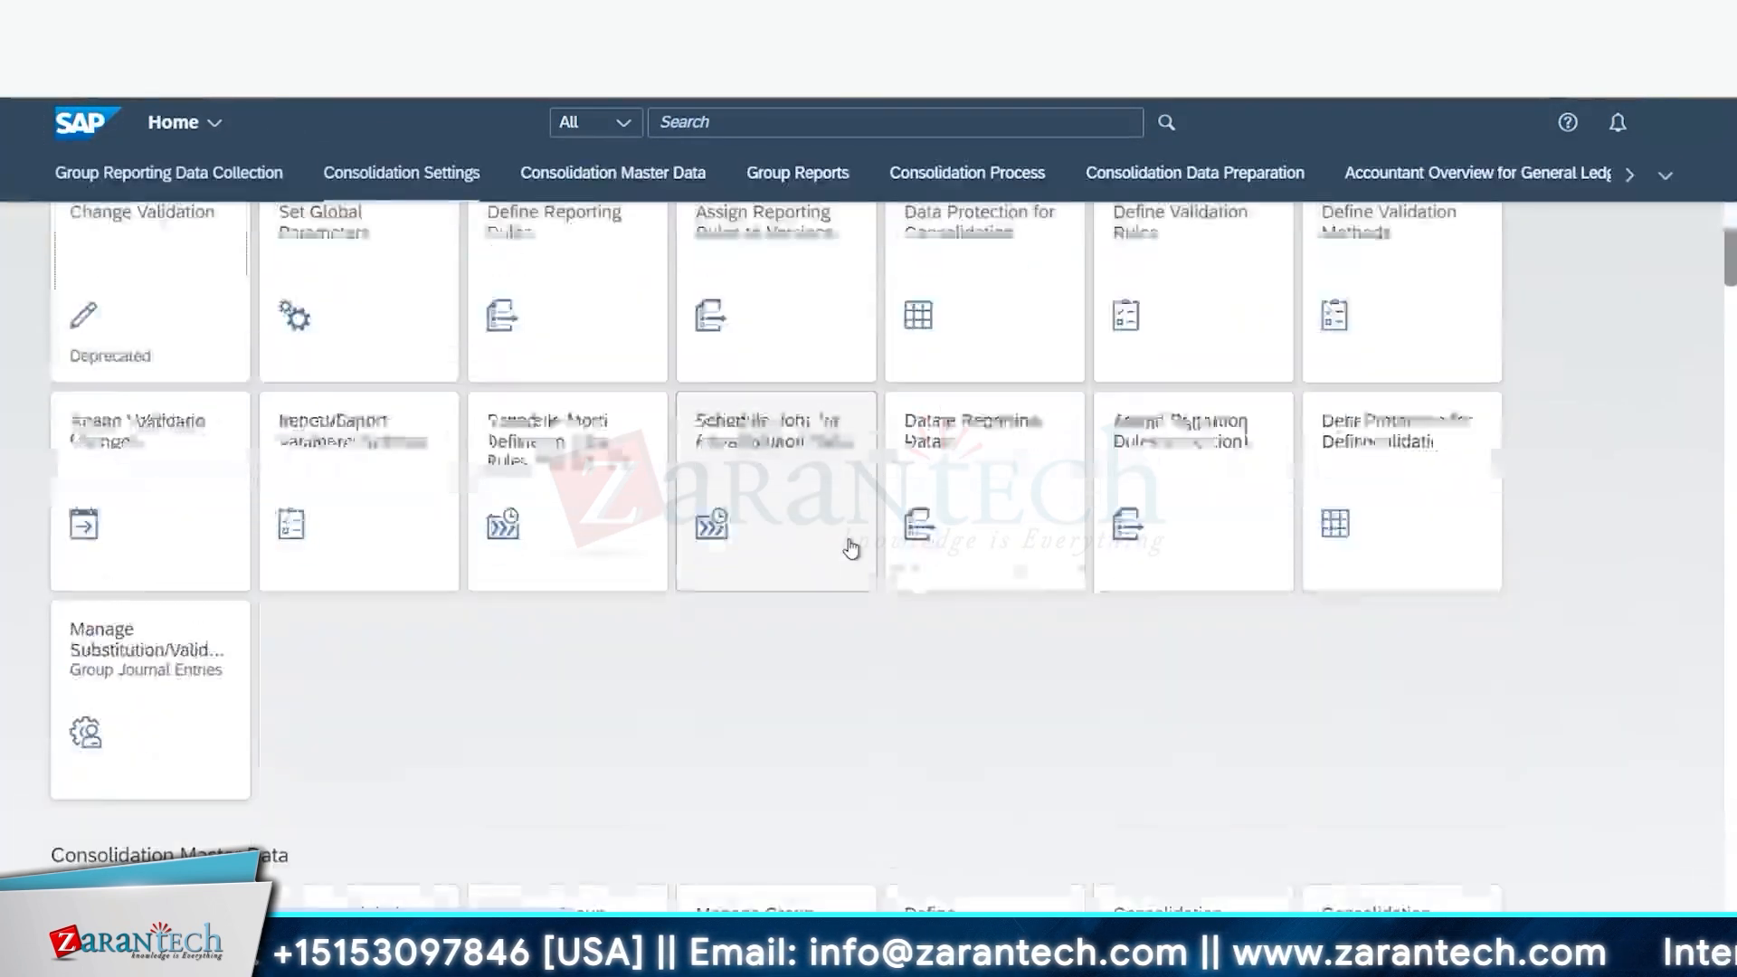
scroll(851, 543, "down", 3)
scroll(849, 535, "down", 2)
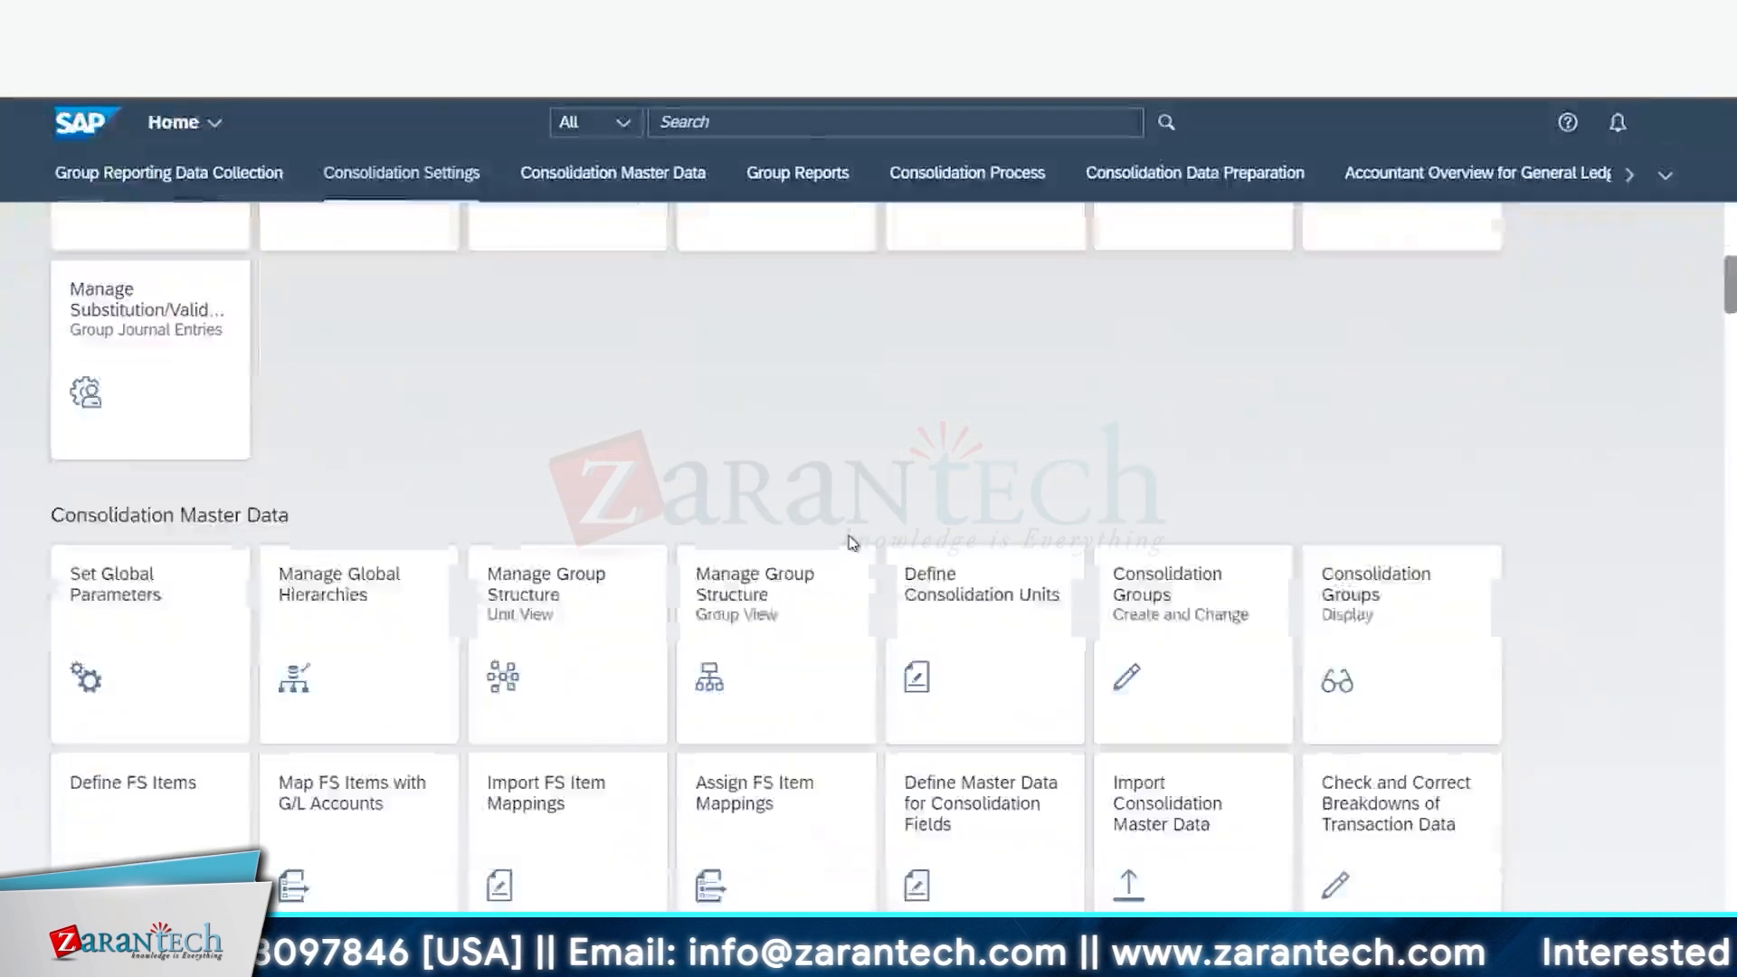
scroll(849, 536, "down", 3)
scroll(851, 543, "down", 3)
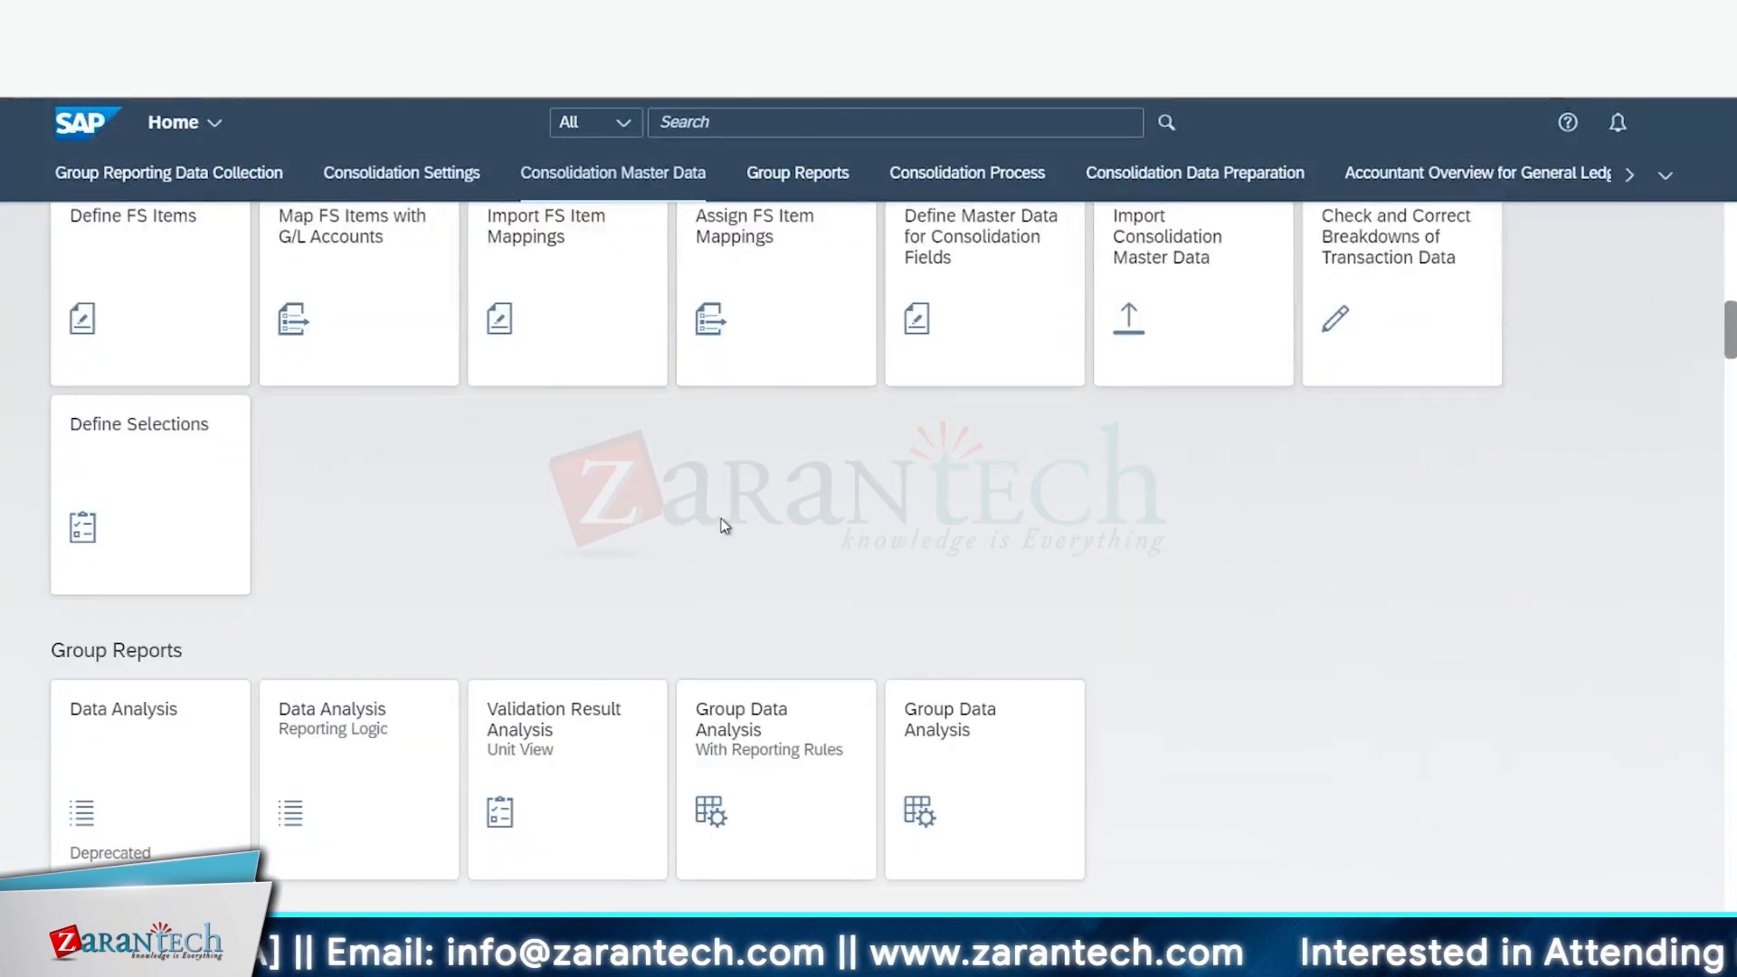
scroll(724, 525, "up", 3)
scroll(724, 525, "down", 4)
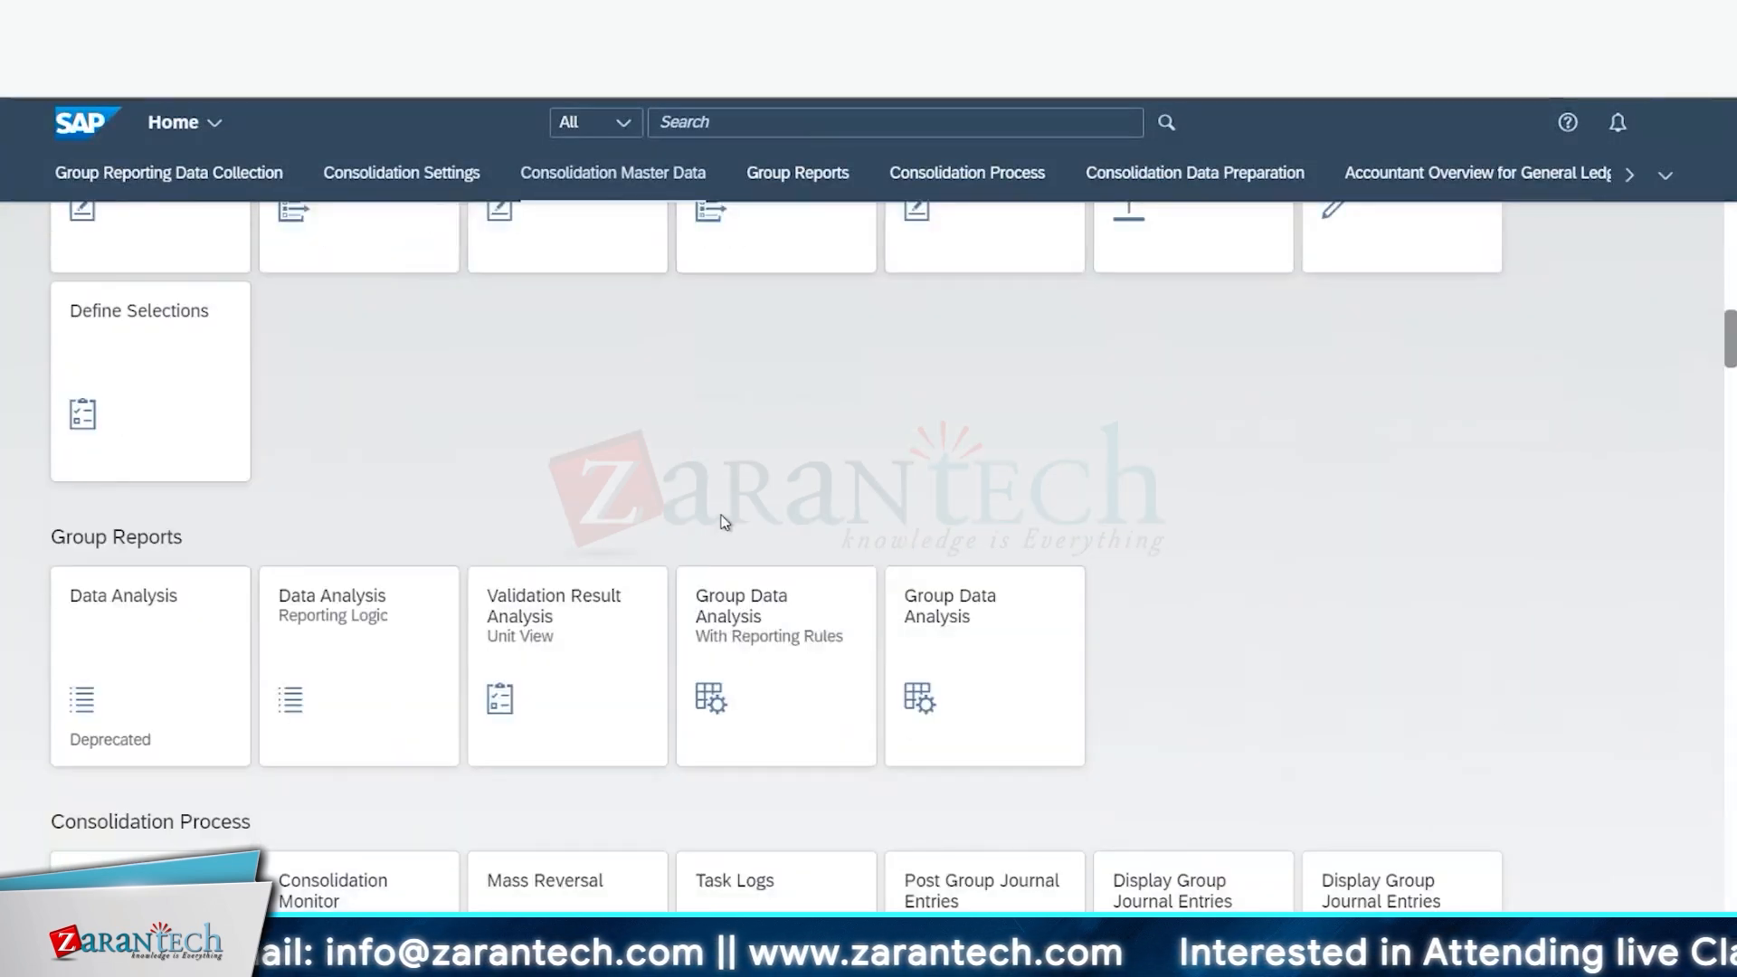
scroll(724, 523, "down", 1)
scroll(724, 523, "down", 1)
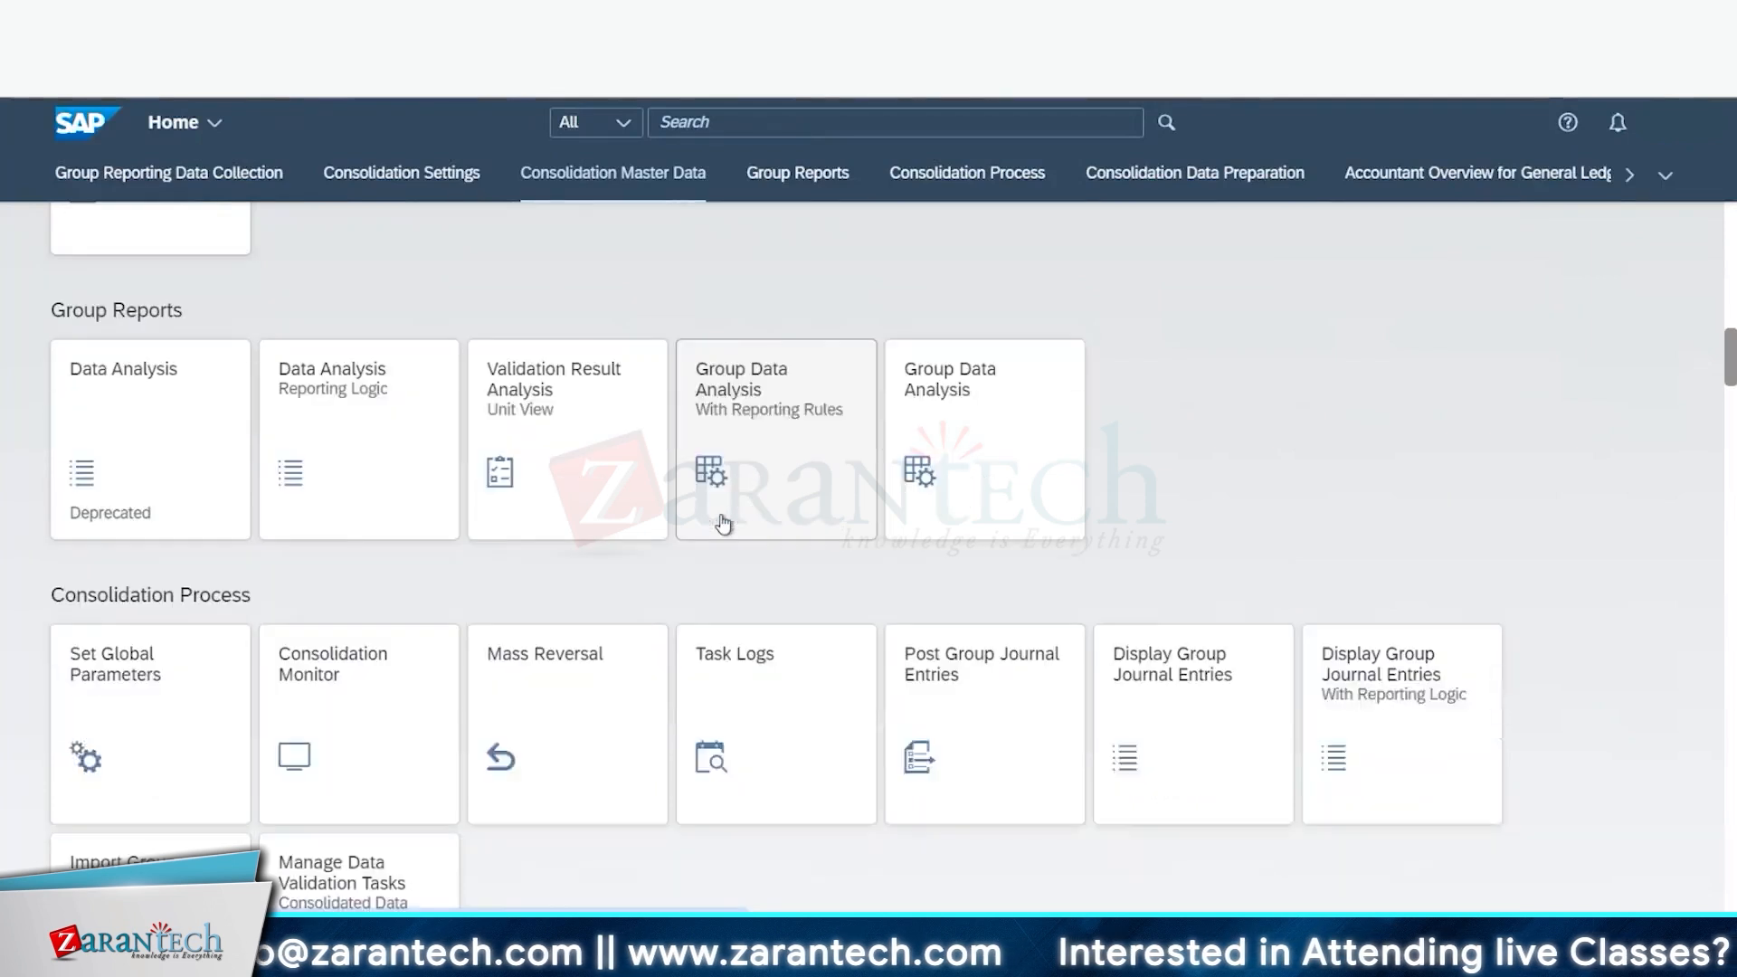
left_click(972, 460)
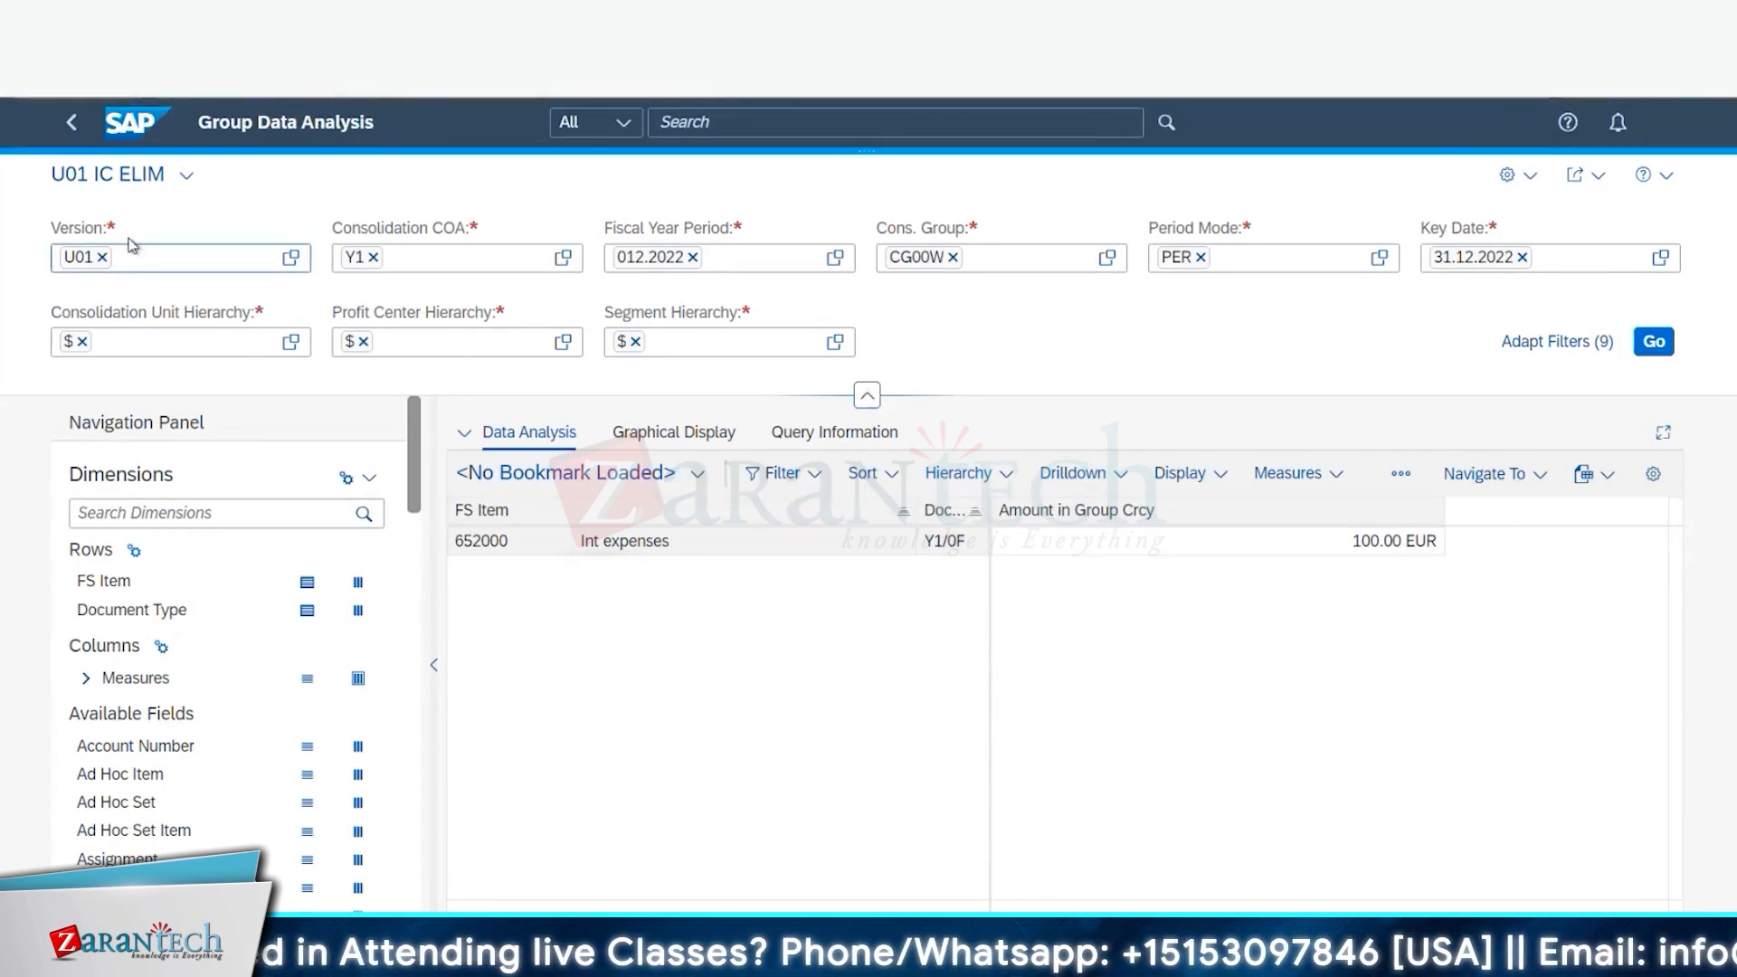
Step: Replace the Version filter value U01 with the two versions B66 and B72
left_click(107, 258)
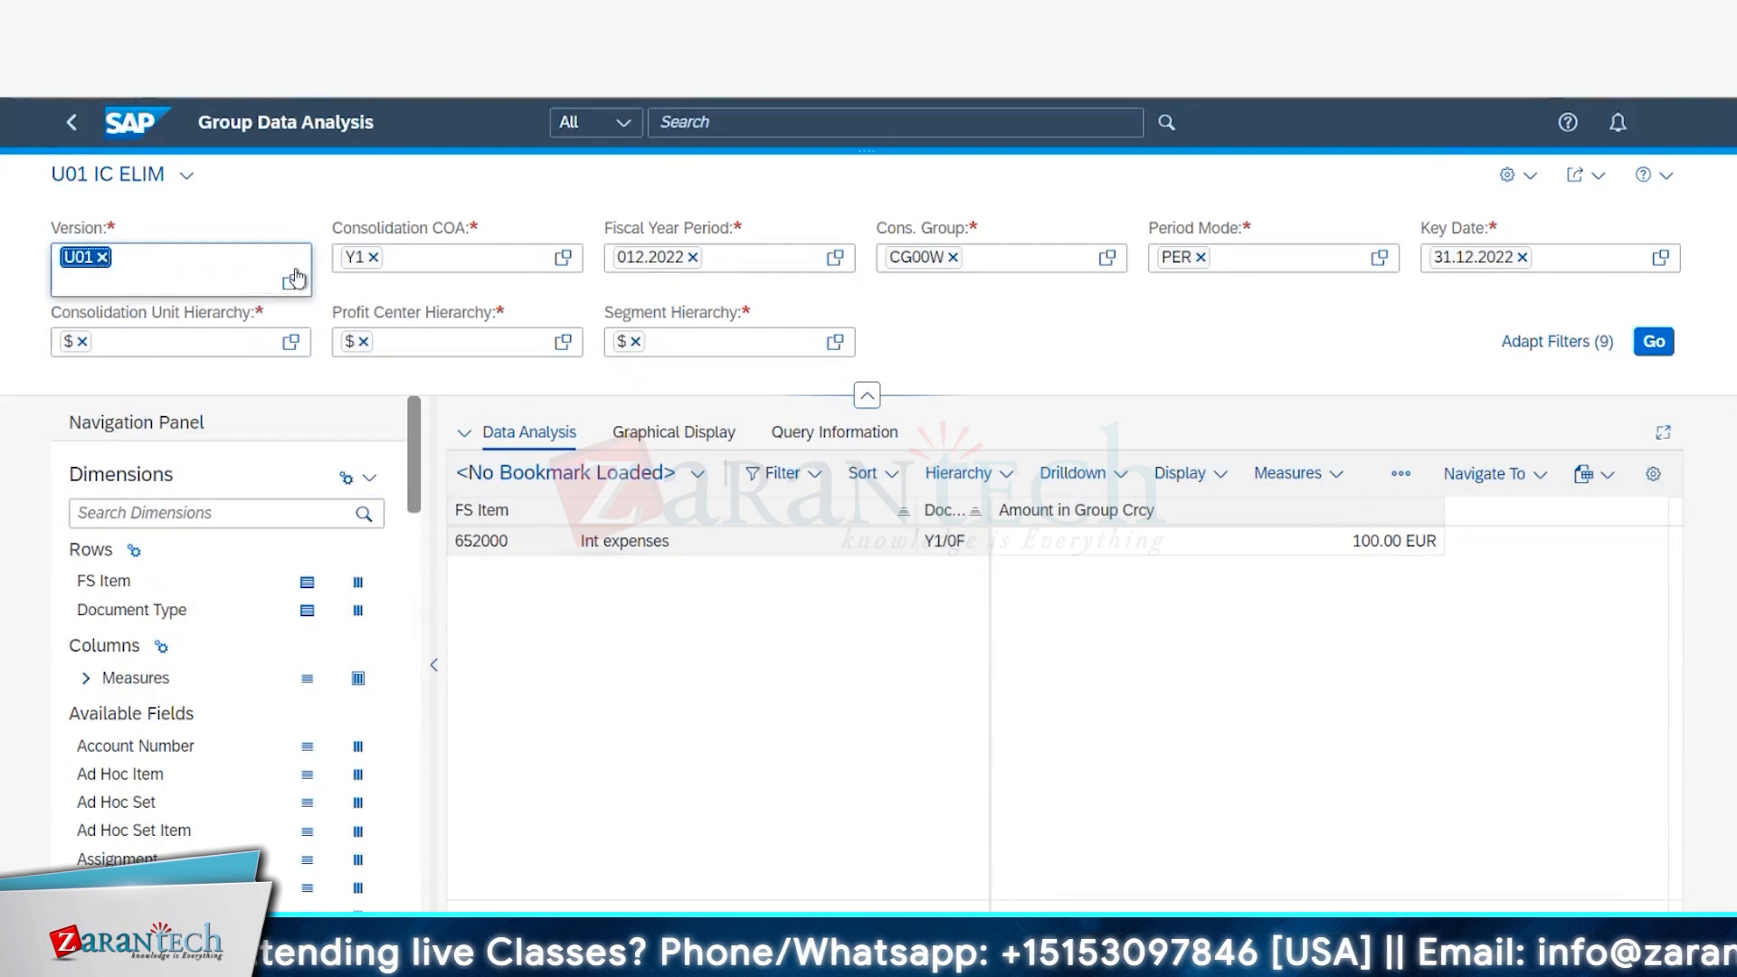
key("BackSpace")
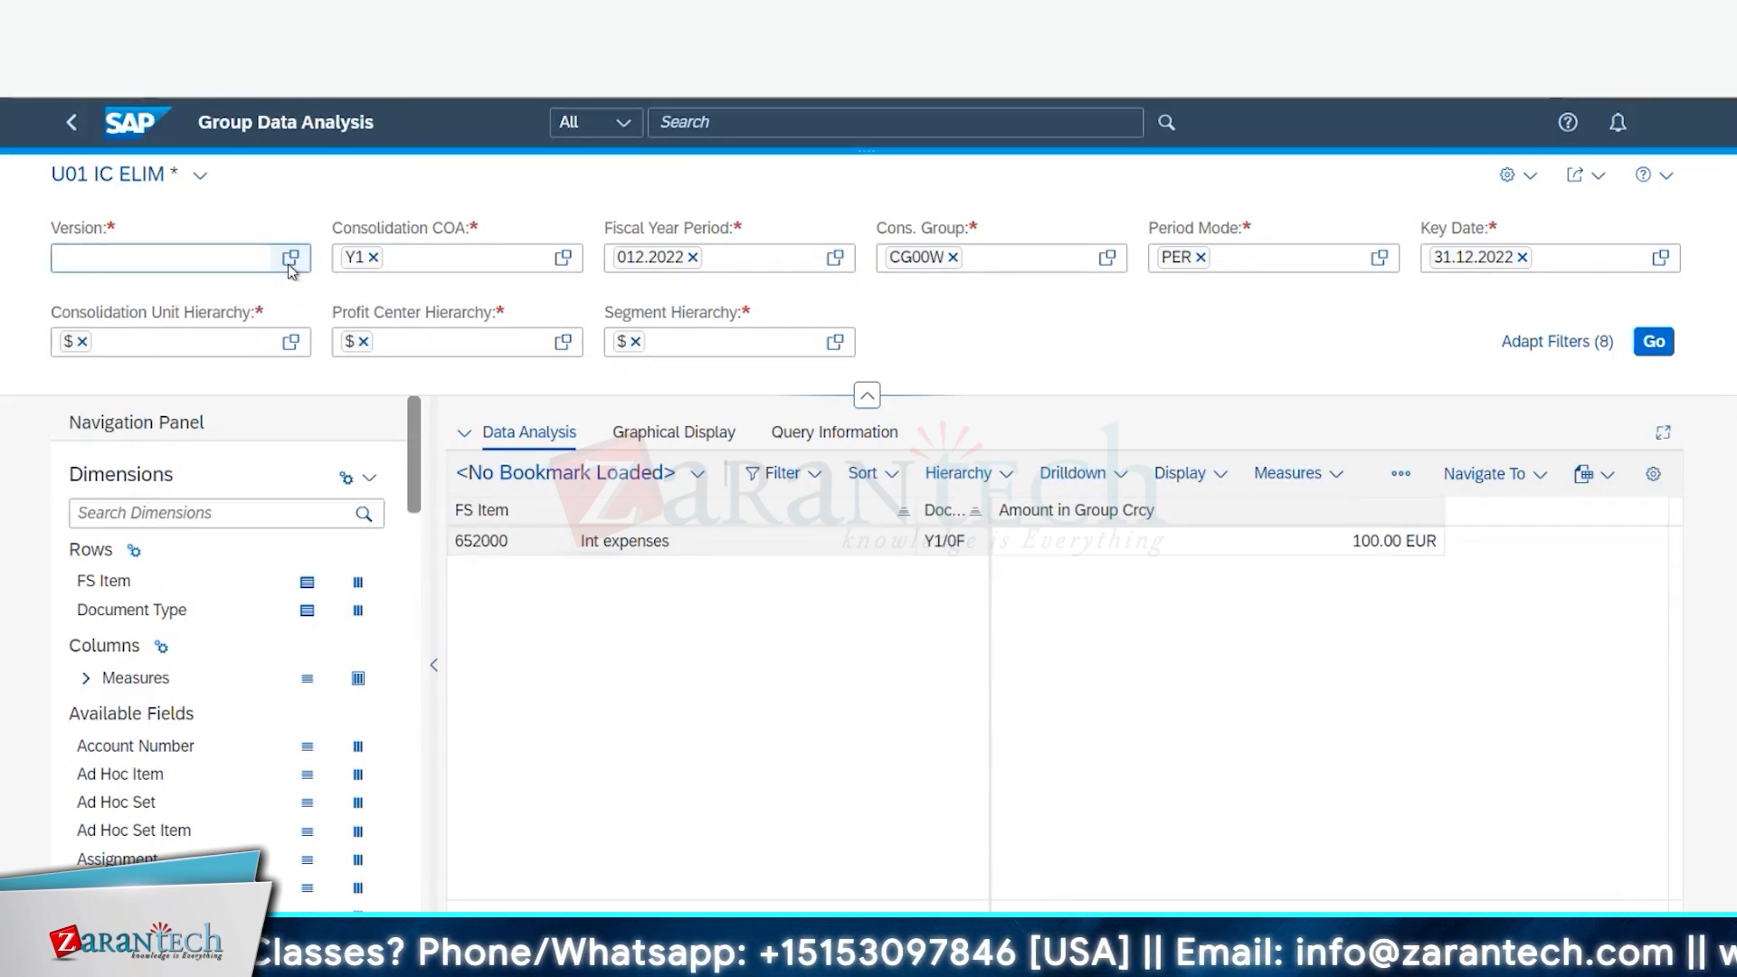
left_click(290, 258)
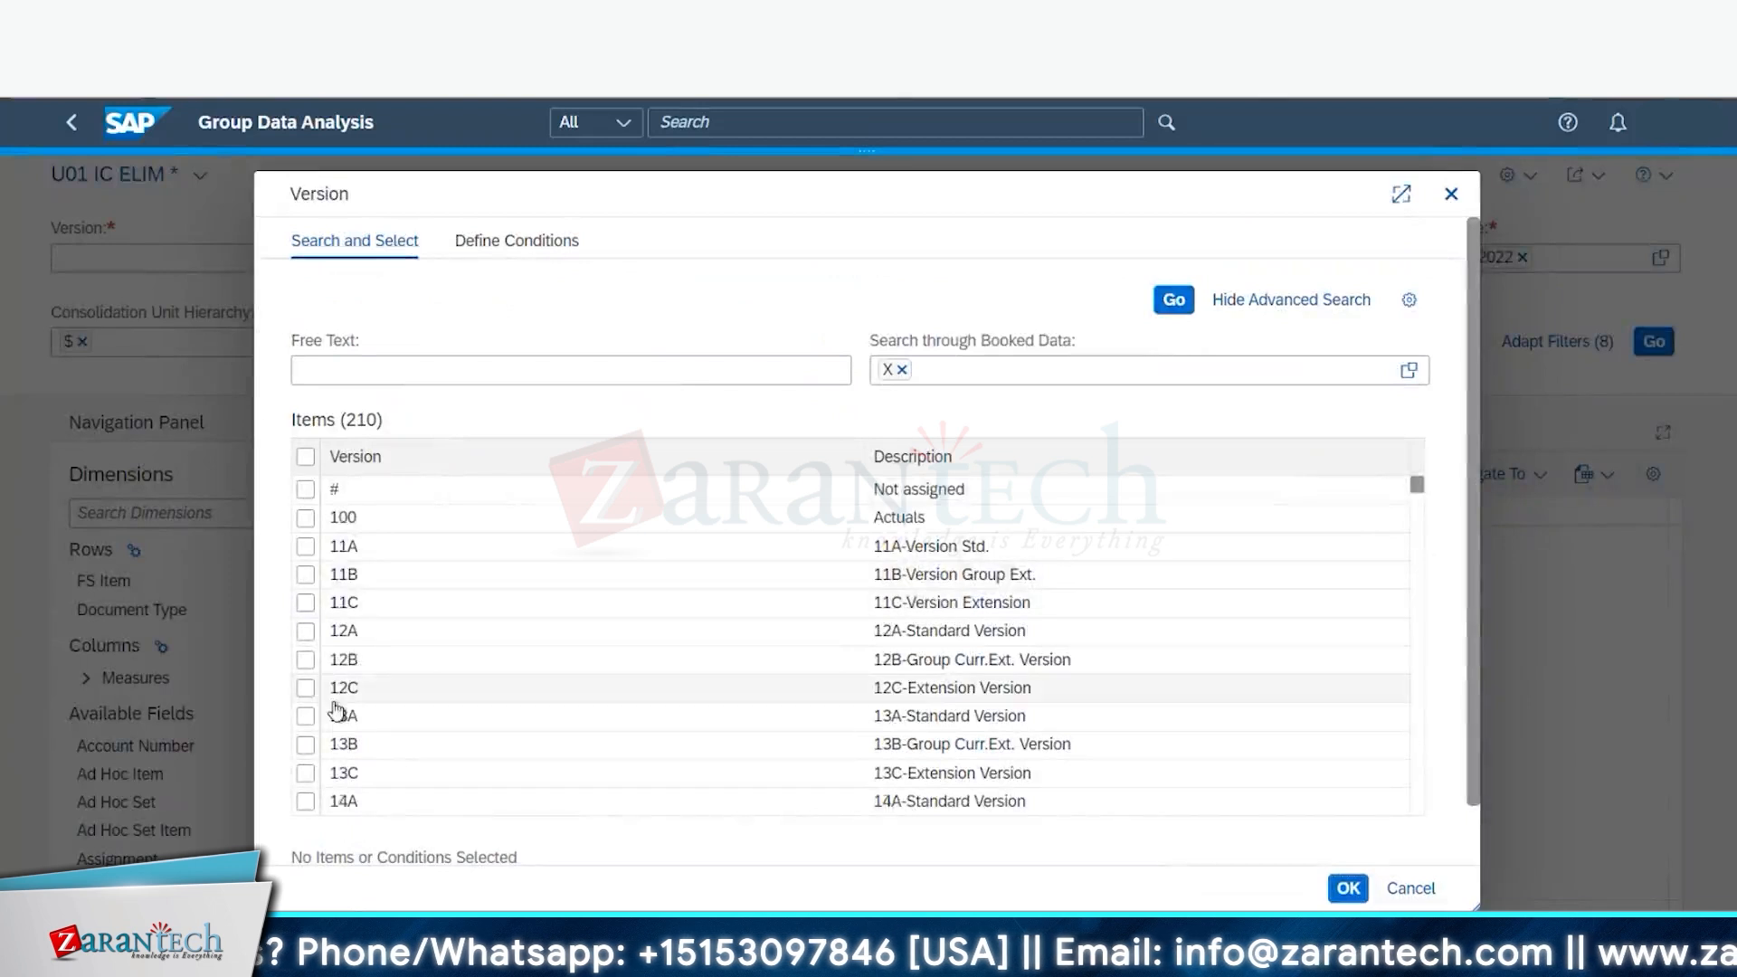
scroll(335, 712, "down", 15)
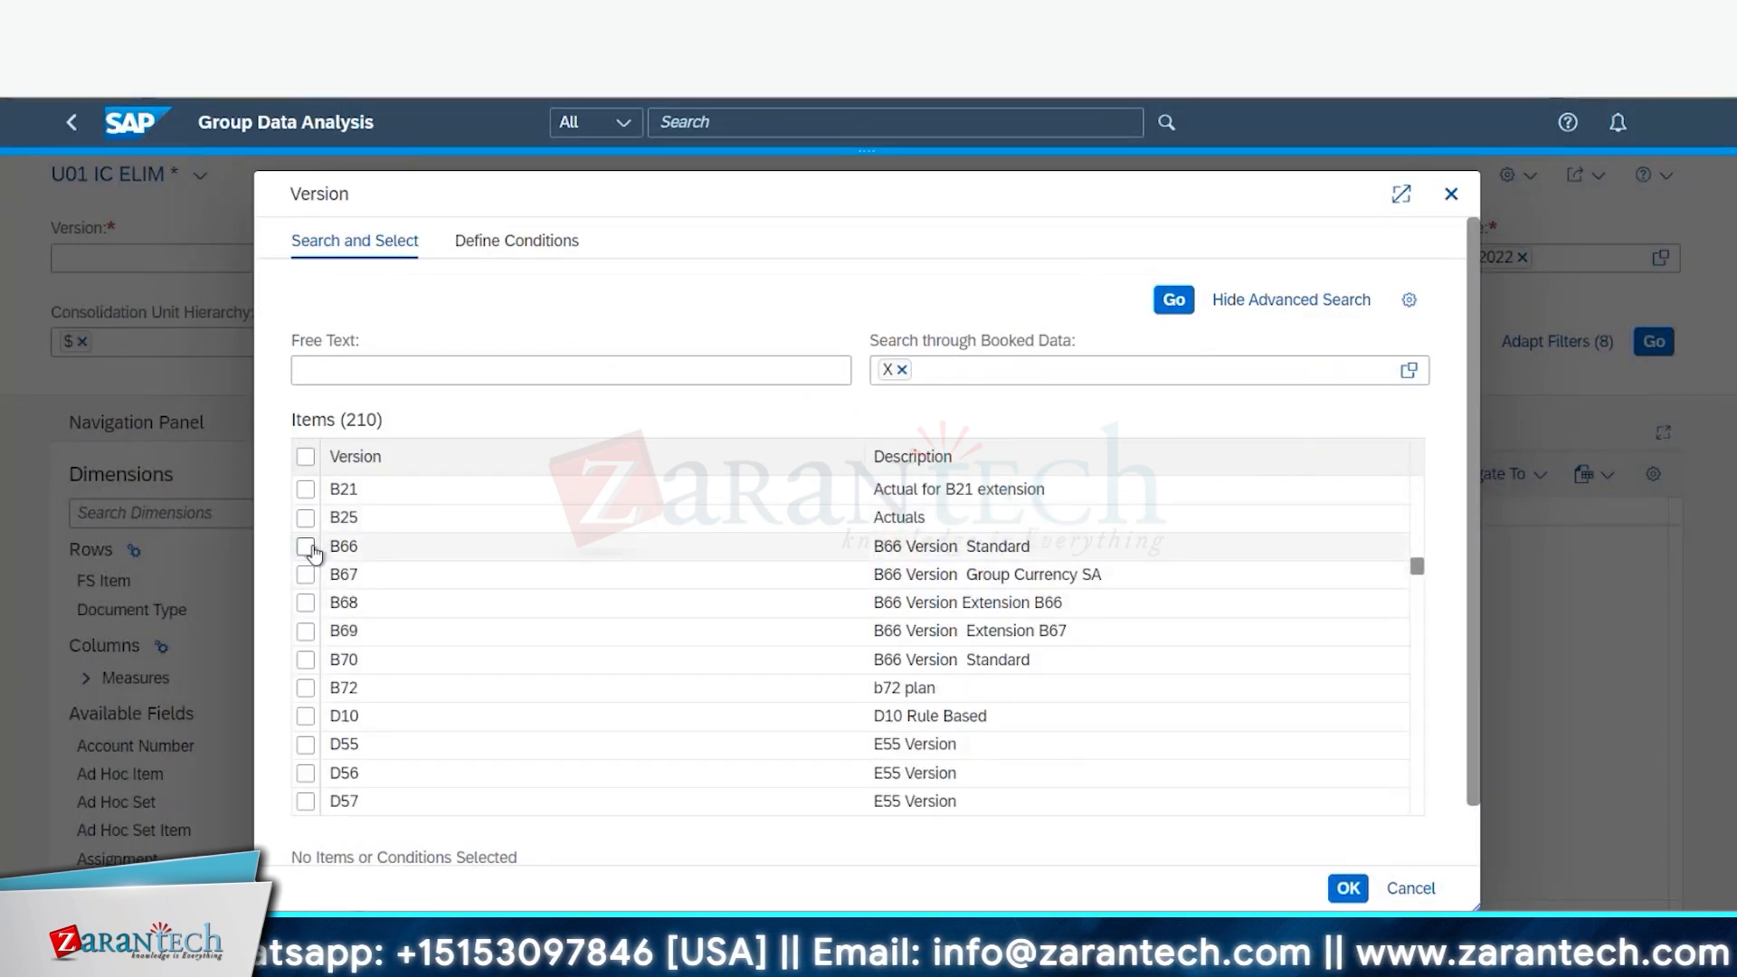
left_click(305, 547)
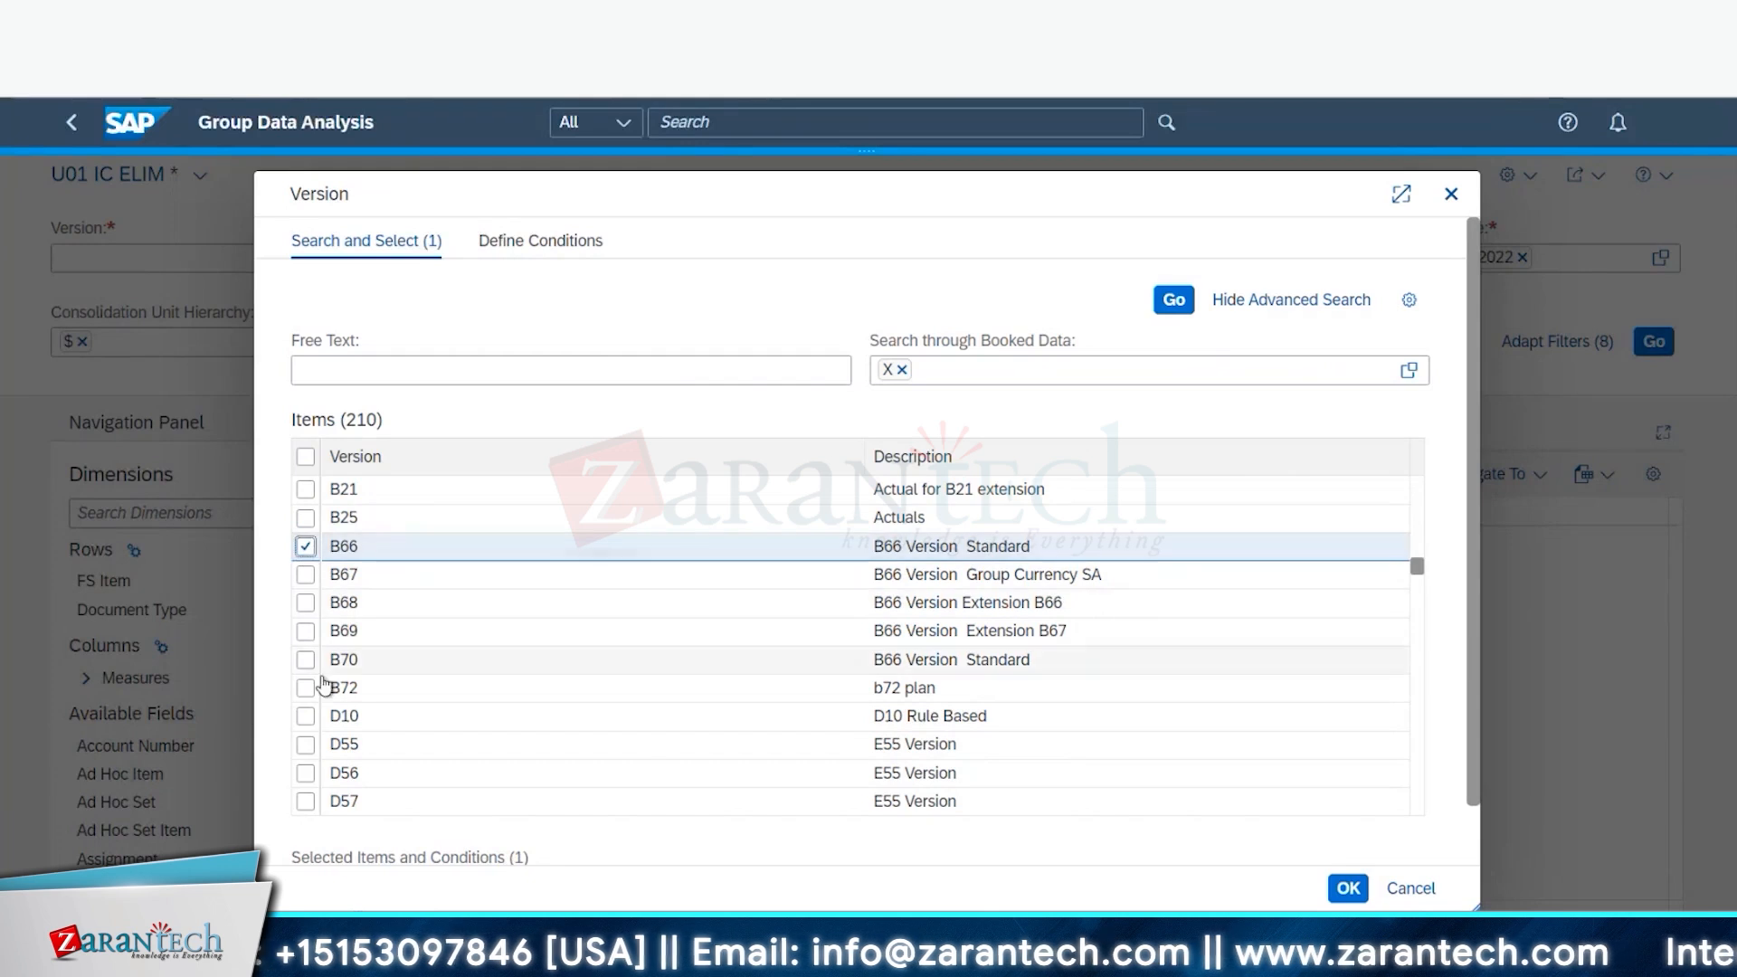
left_click(306, 689)
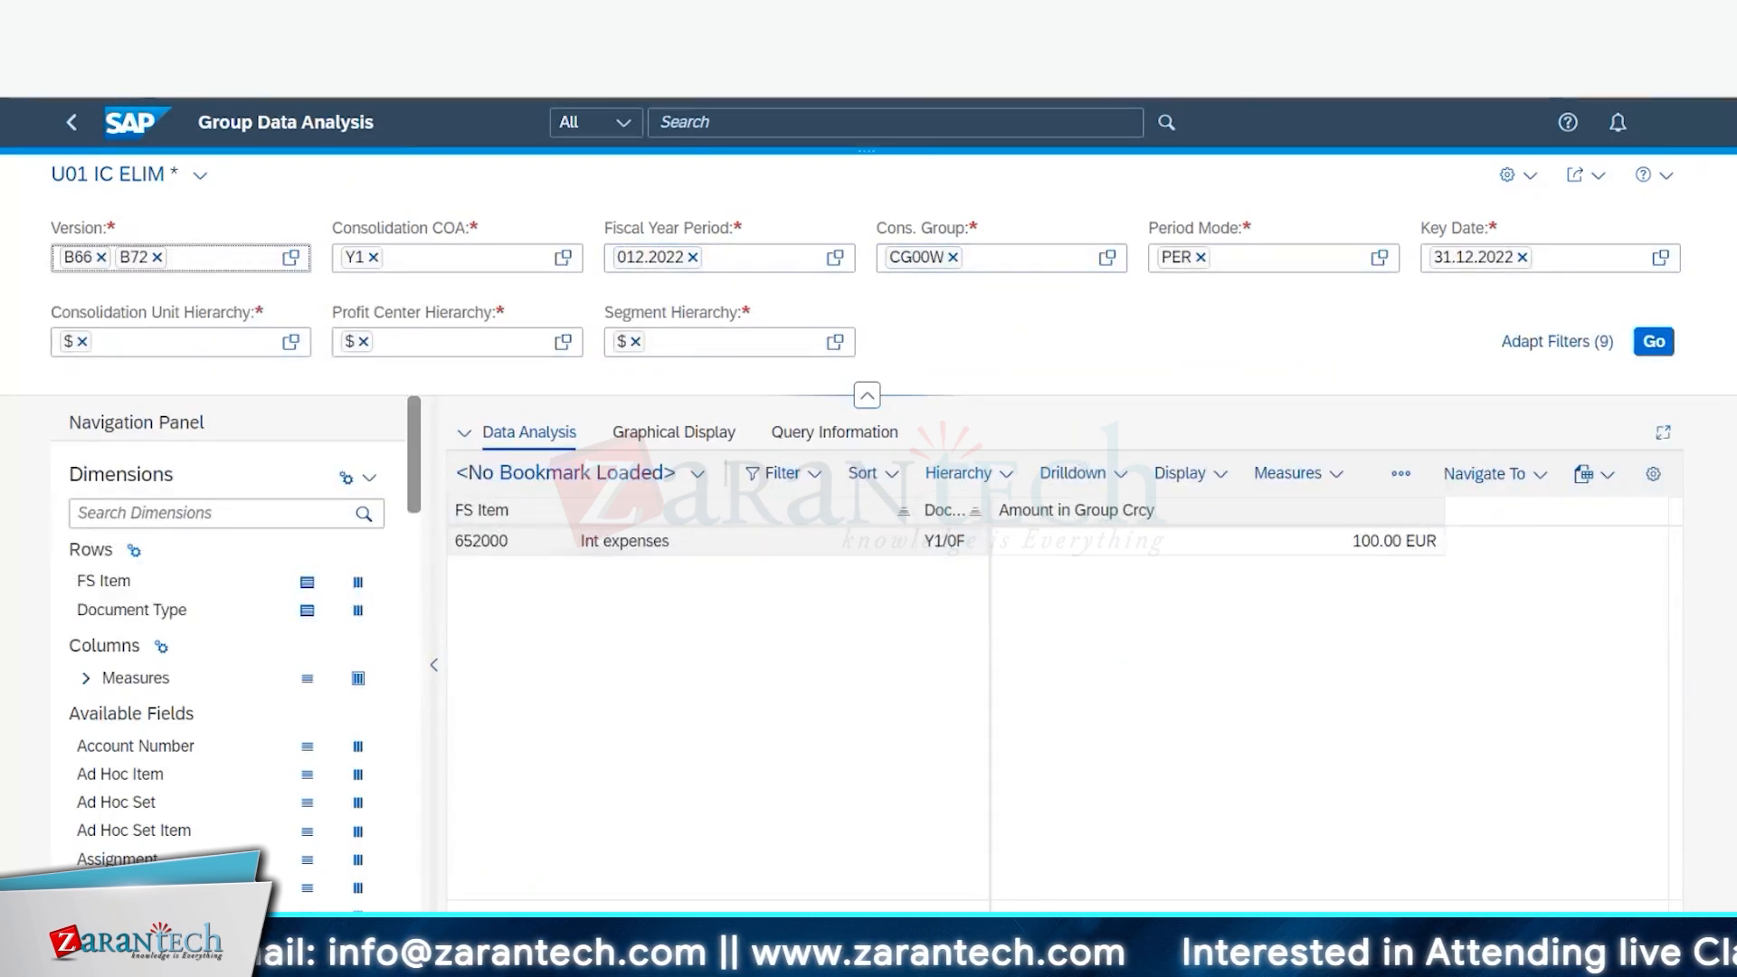
Step: Set the consolidation group to B66W and run the report with the updated filters
left_click(953, 259)
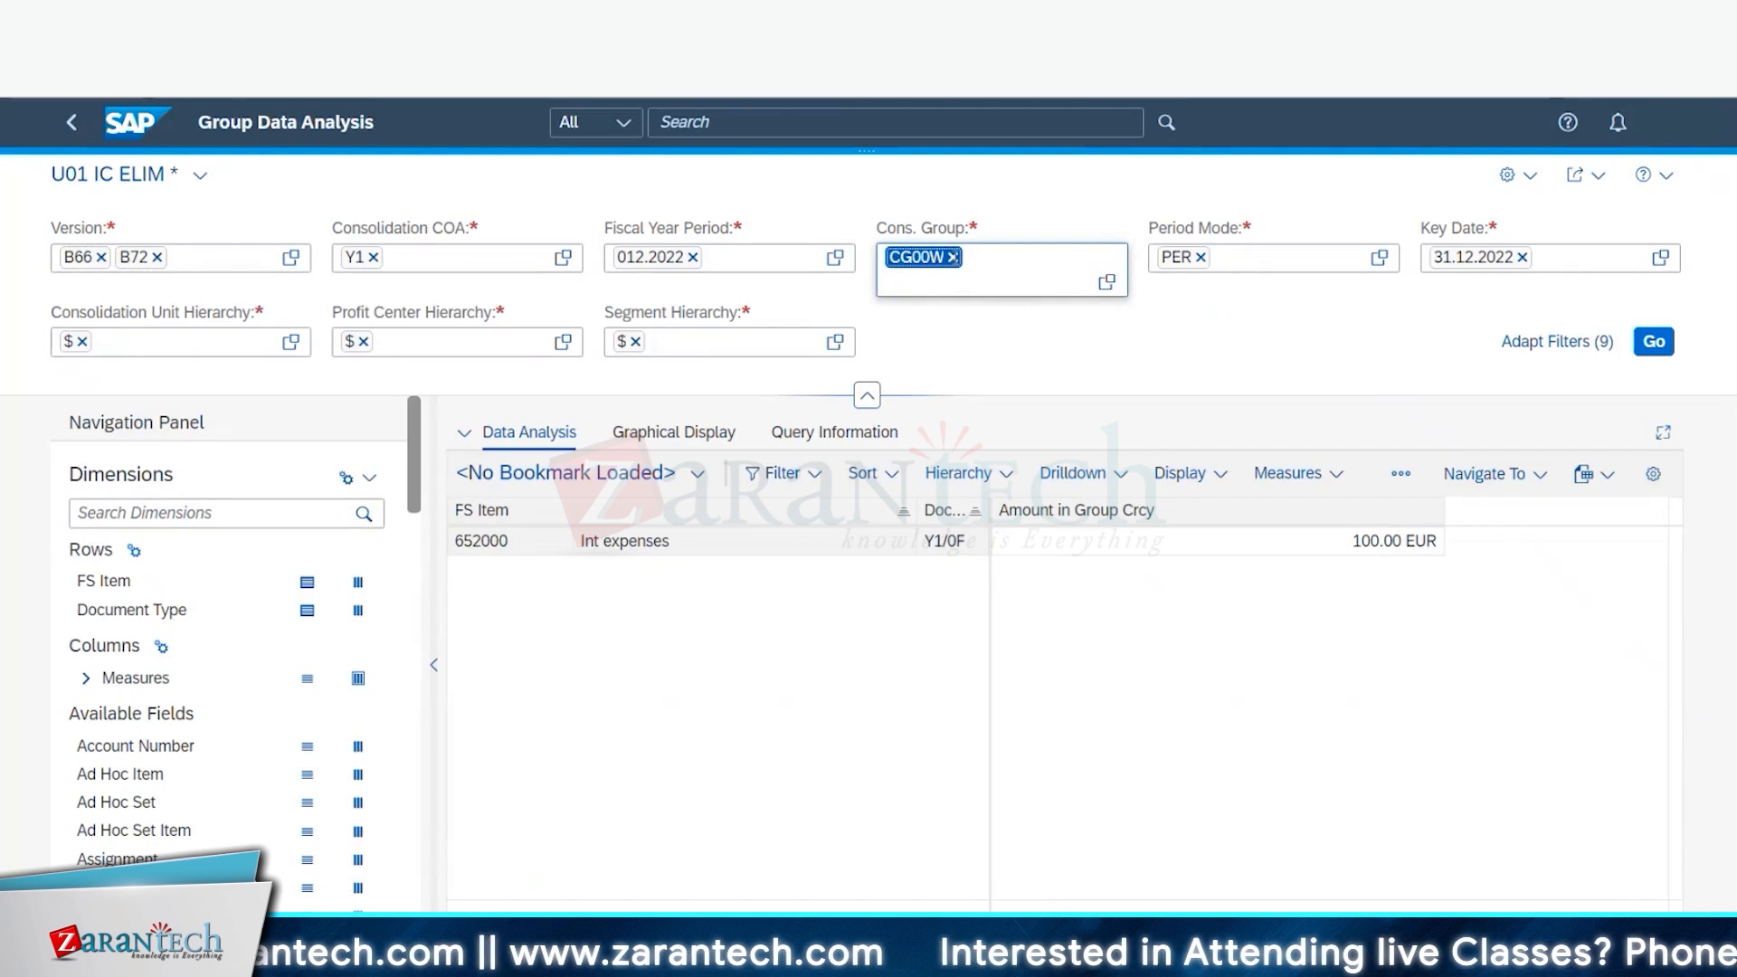
key("BackSpace")
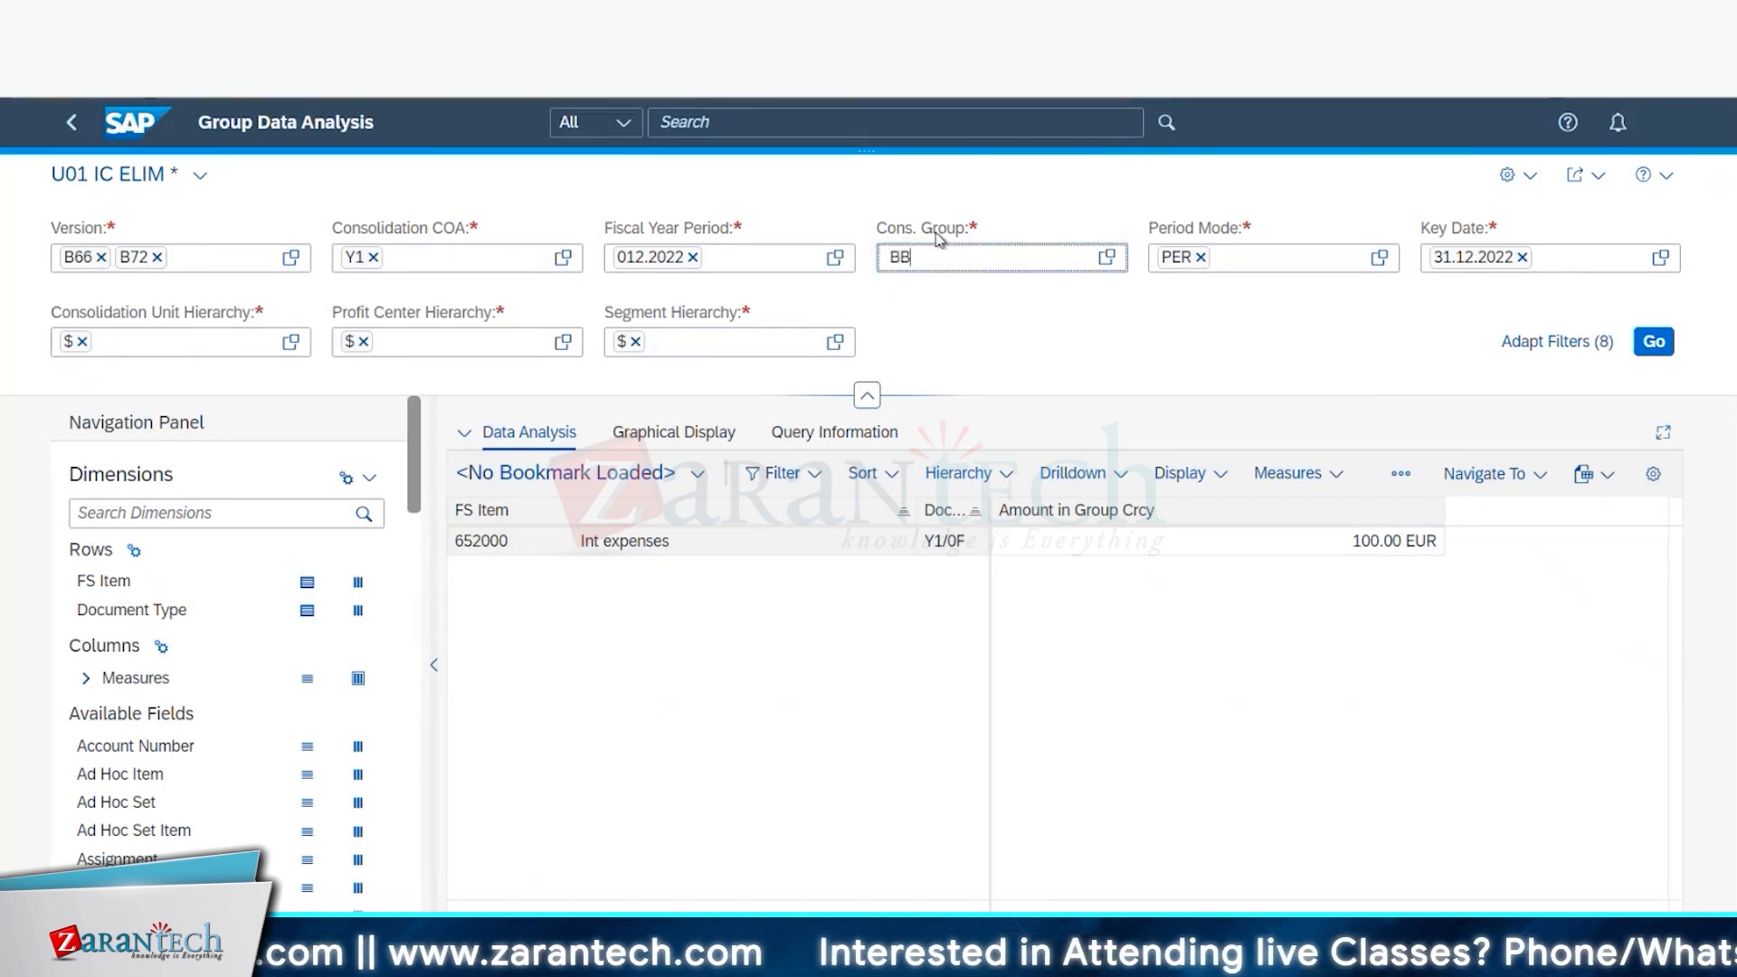
type("BB^")
key("BackSpace")
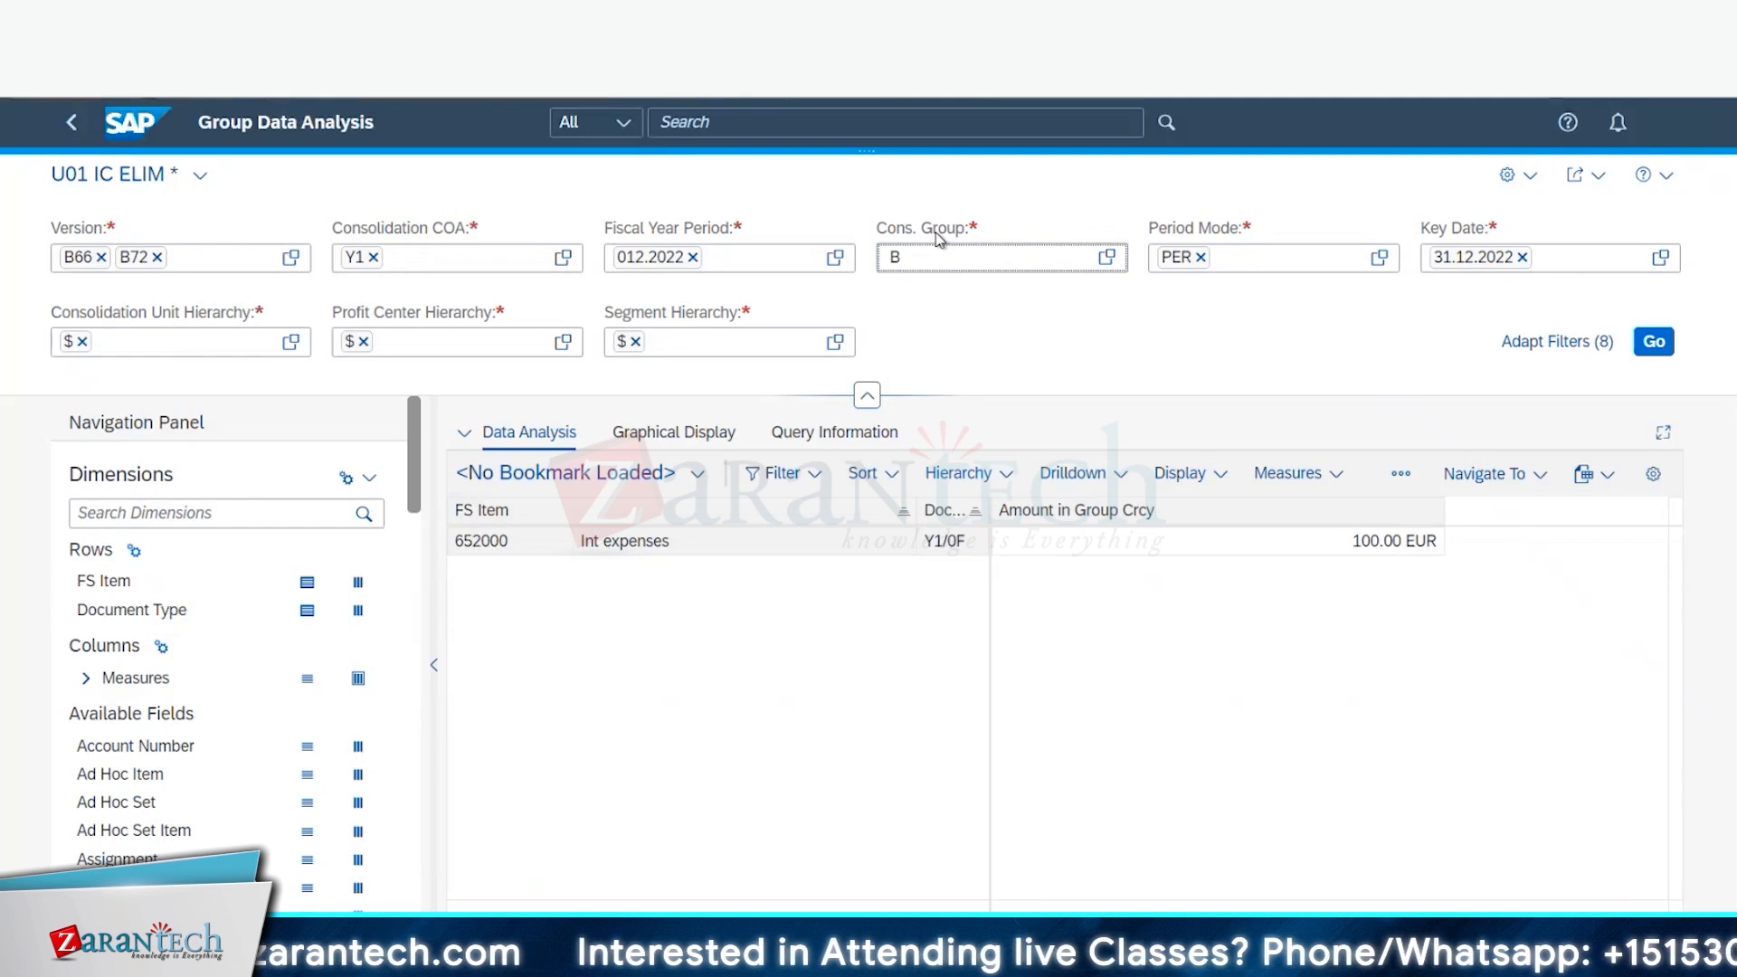
type("66W")
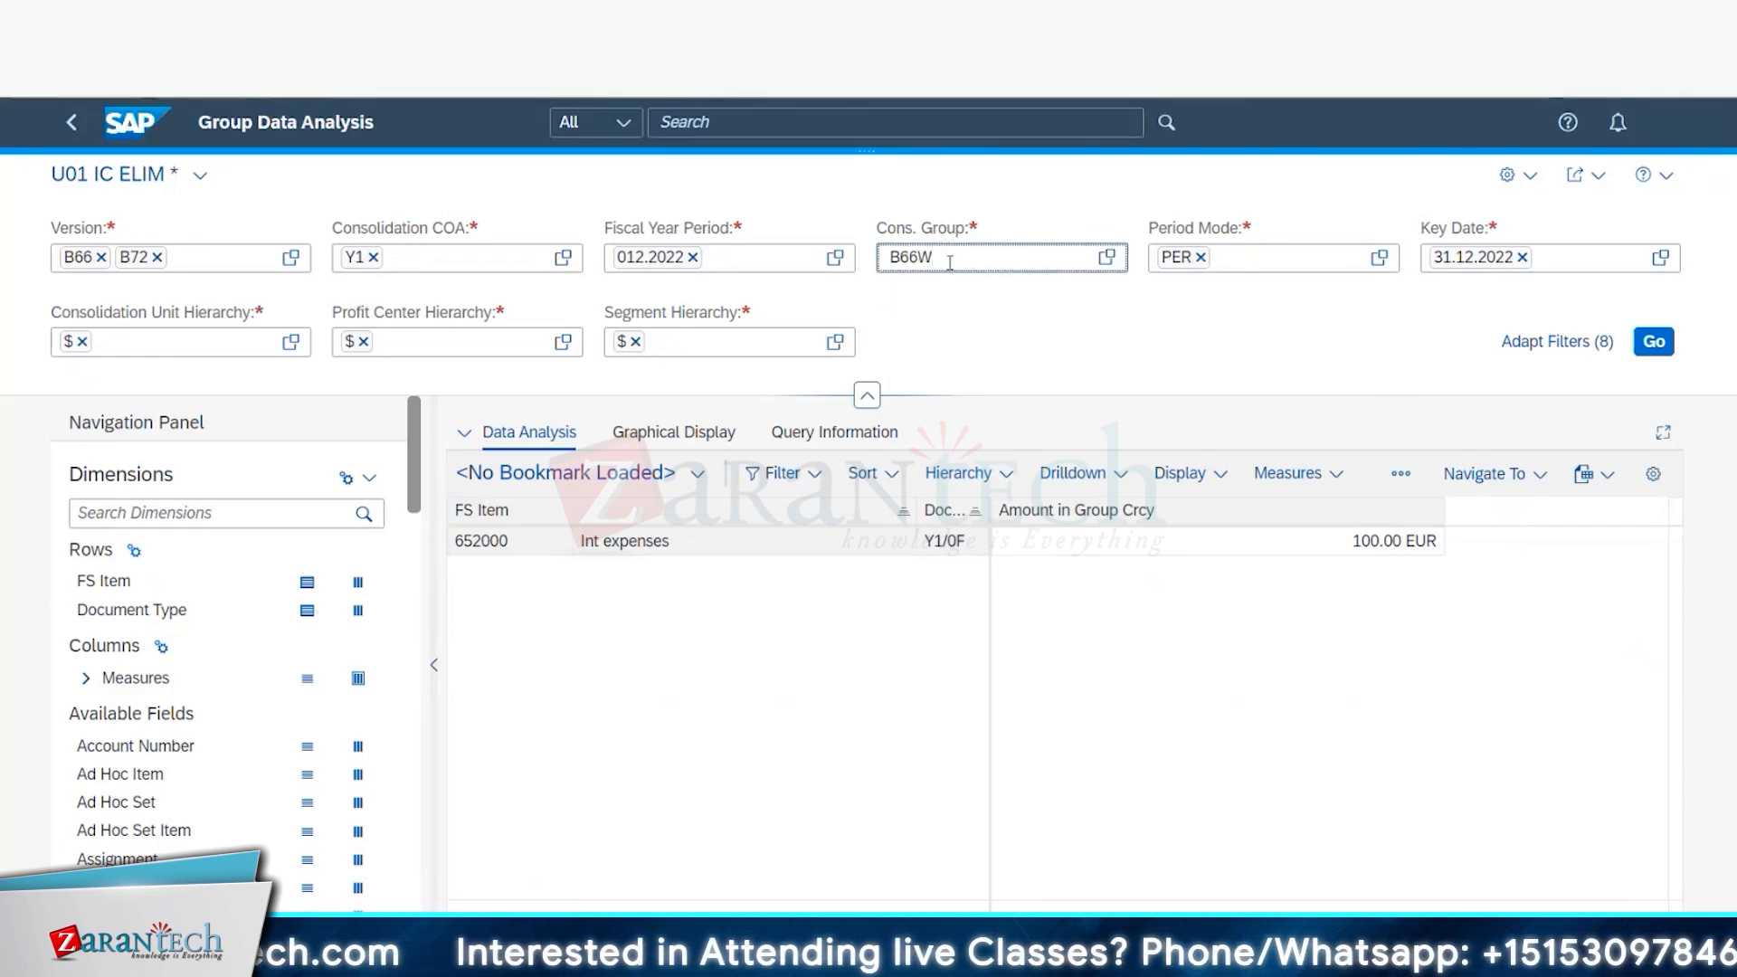
key("Tab")
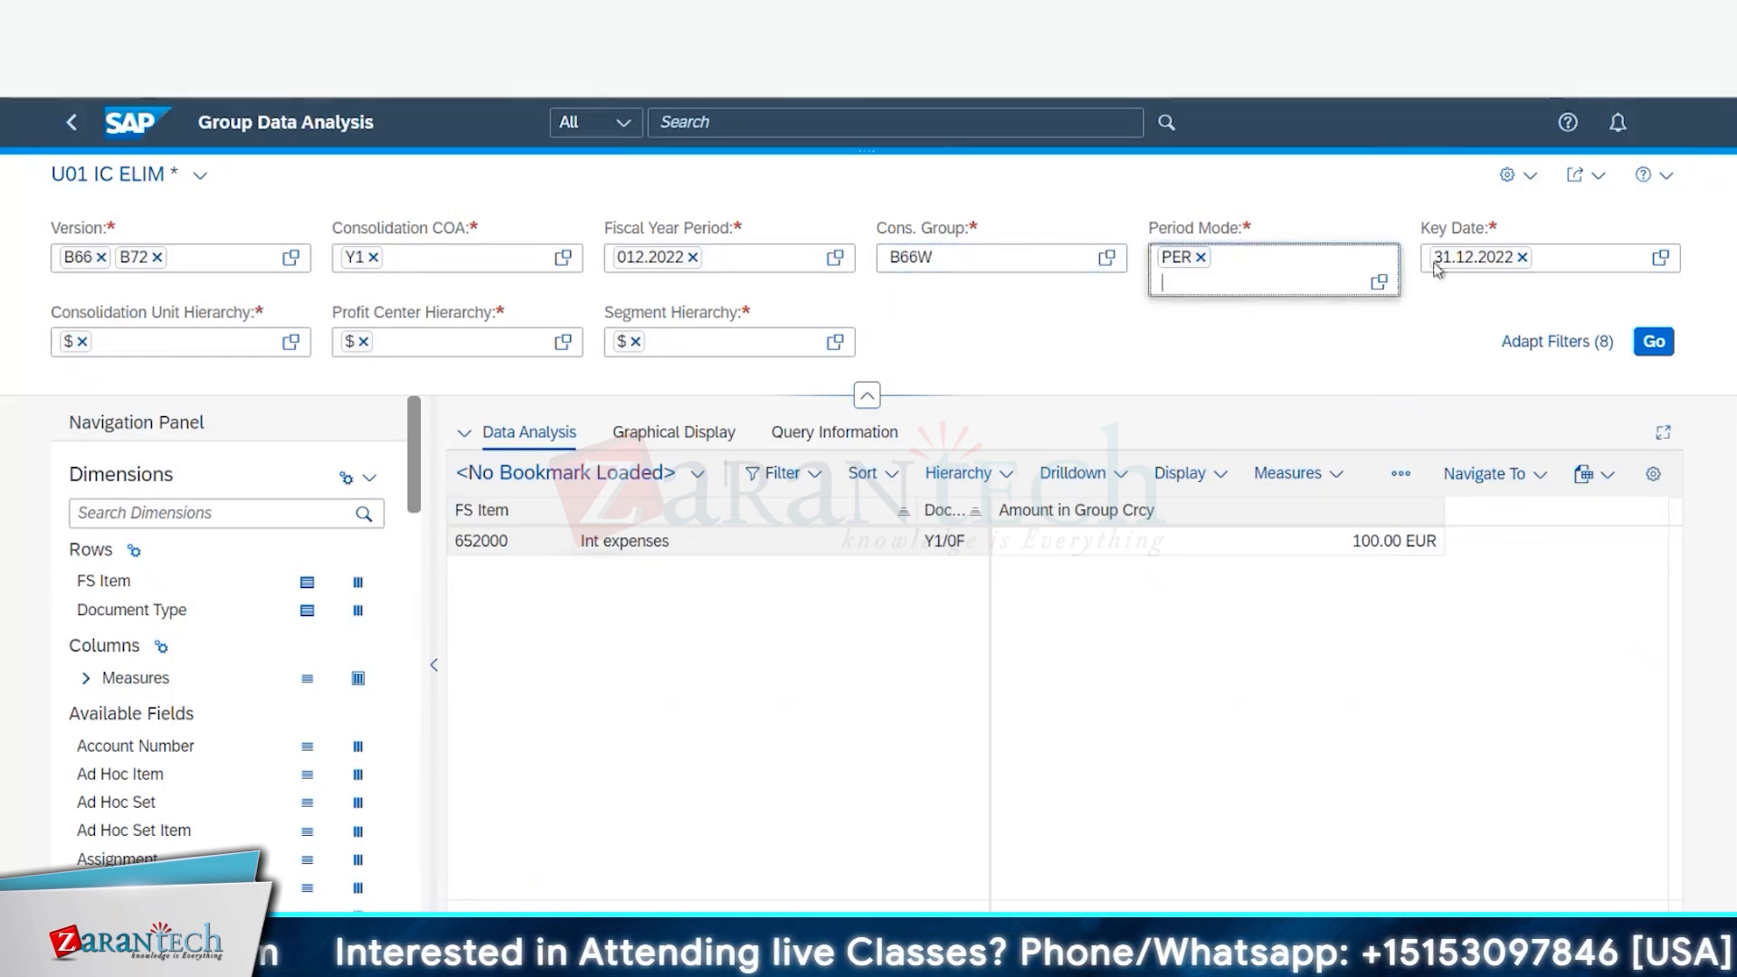
left_click(352, 341)
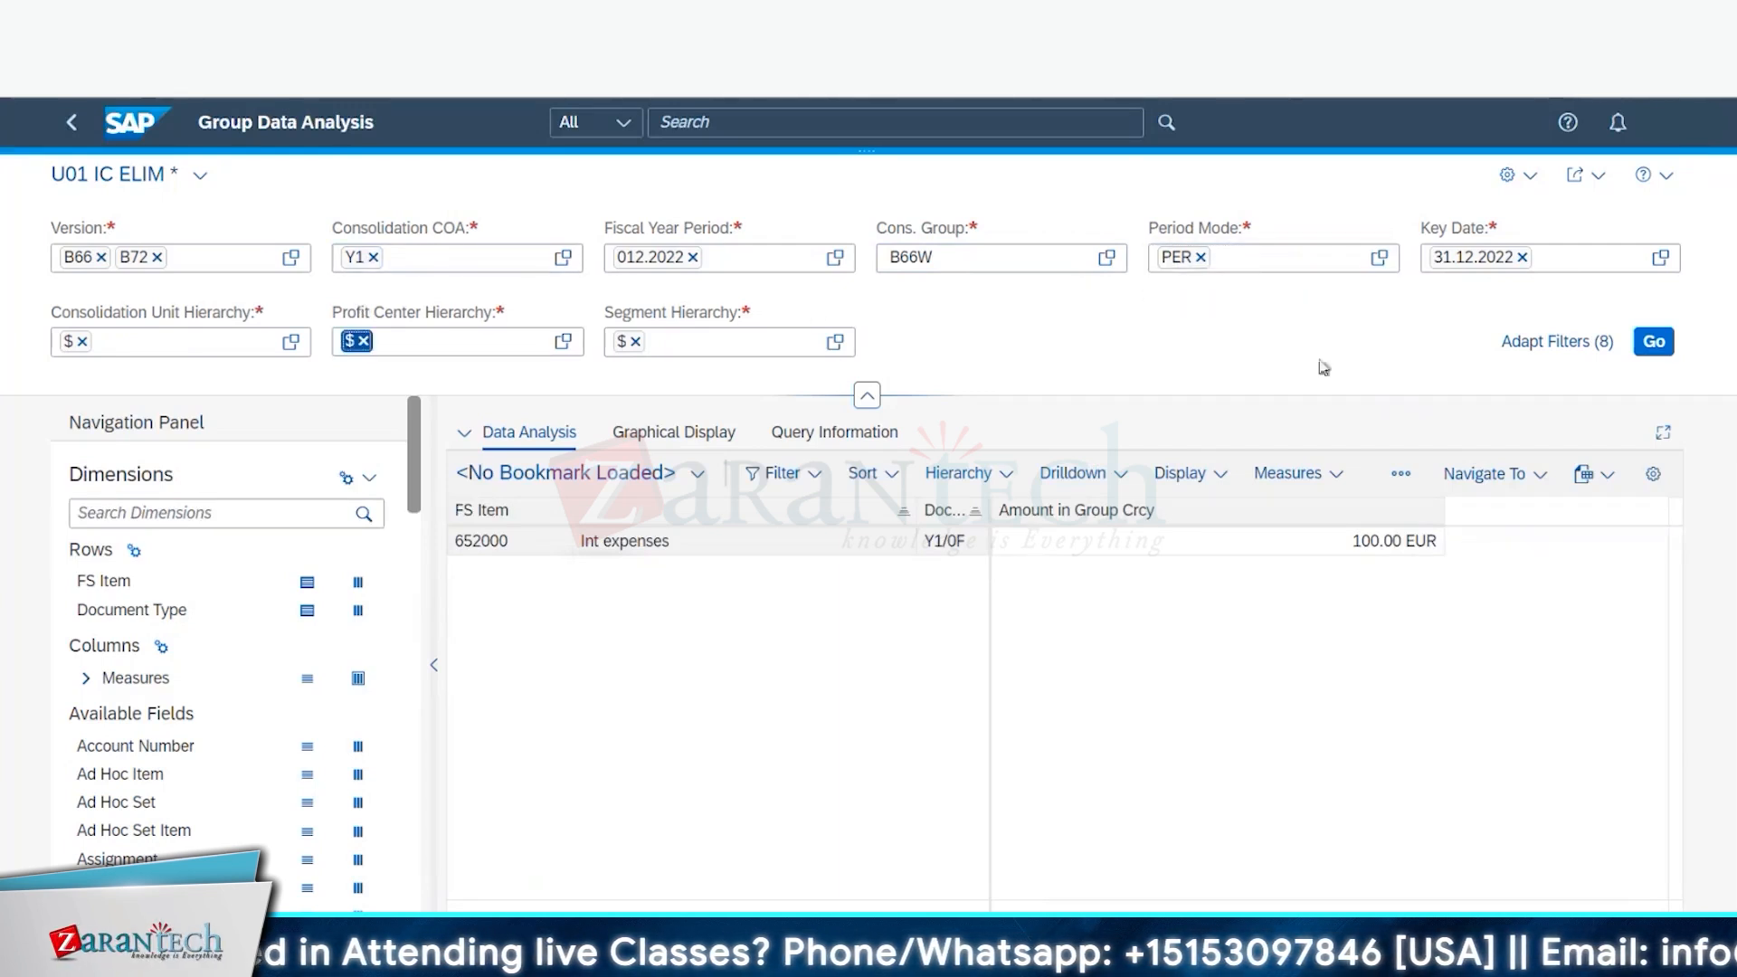
left_click(1641, 348)
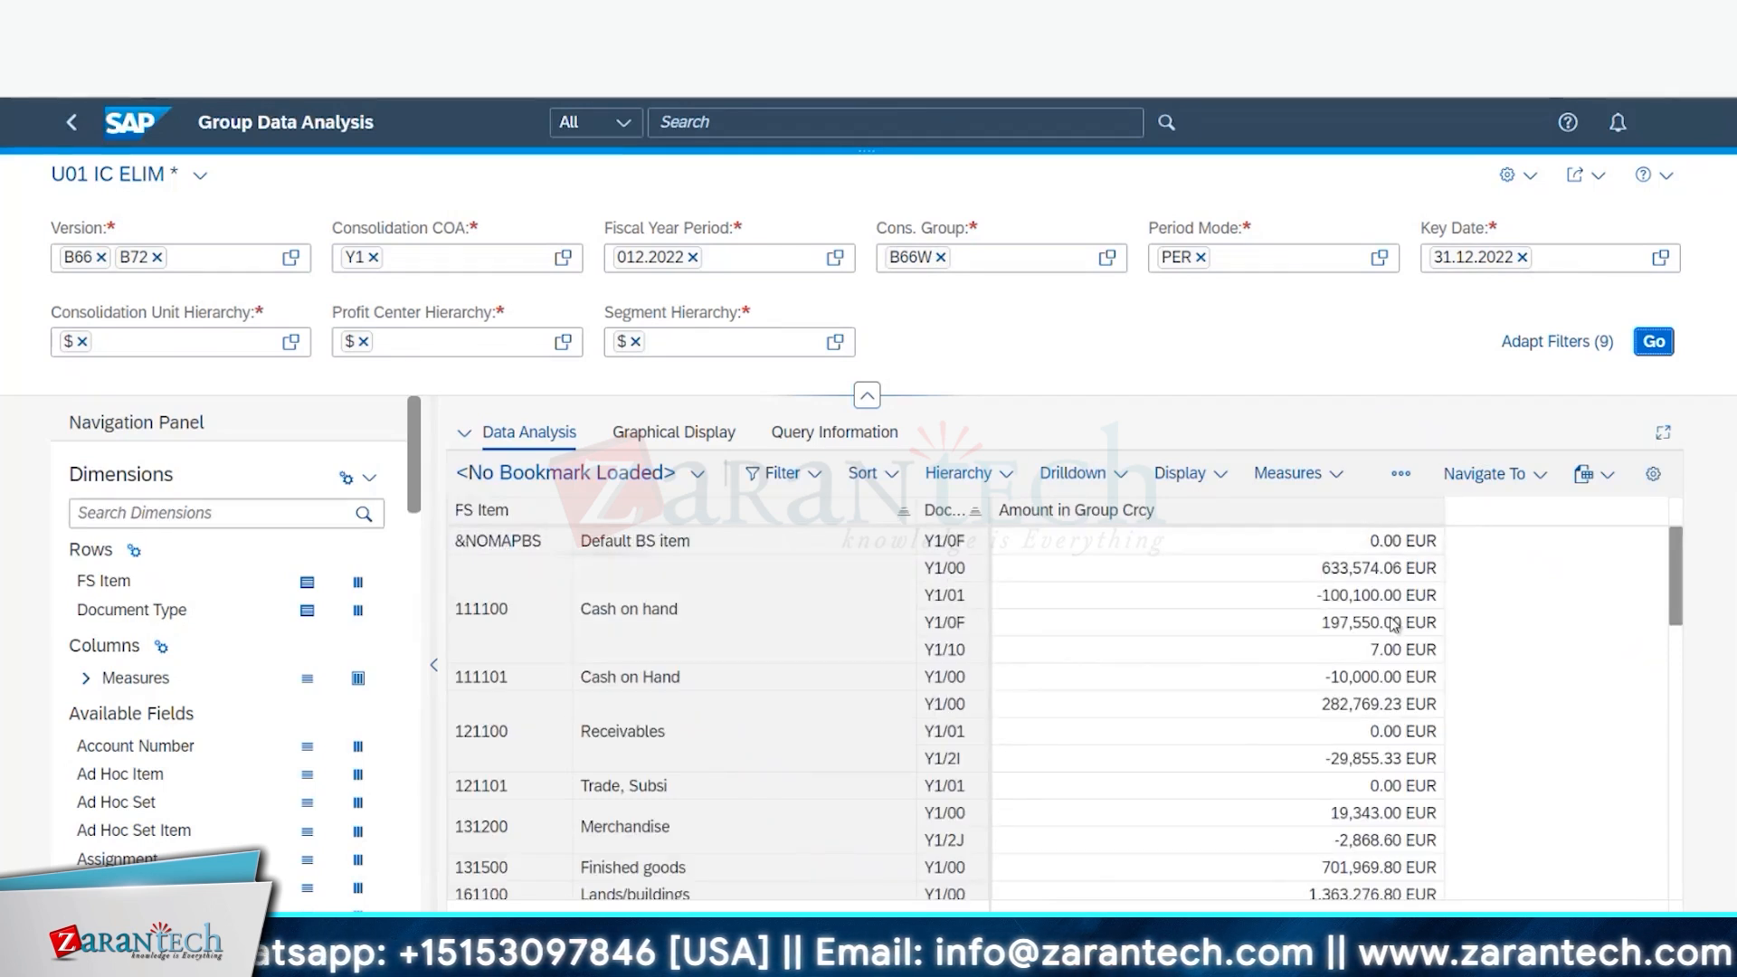
Step: Examine the group currency amounts by FS item and document type, enlarge the results area, and restore its normal layout
left_click_drag(1675, 574, 1665, 625)
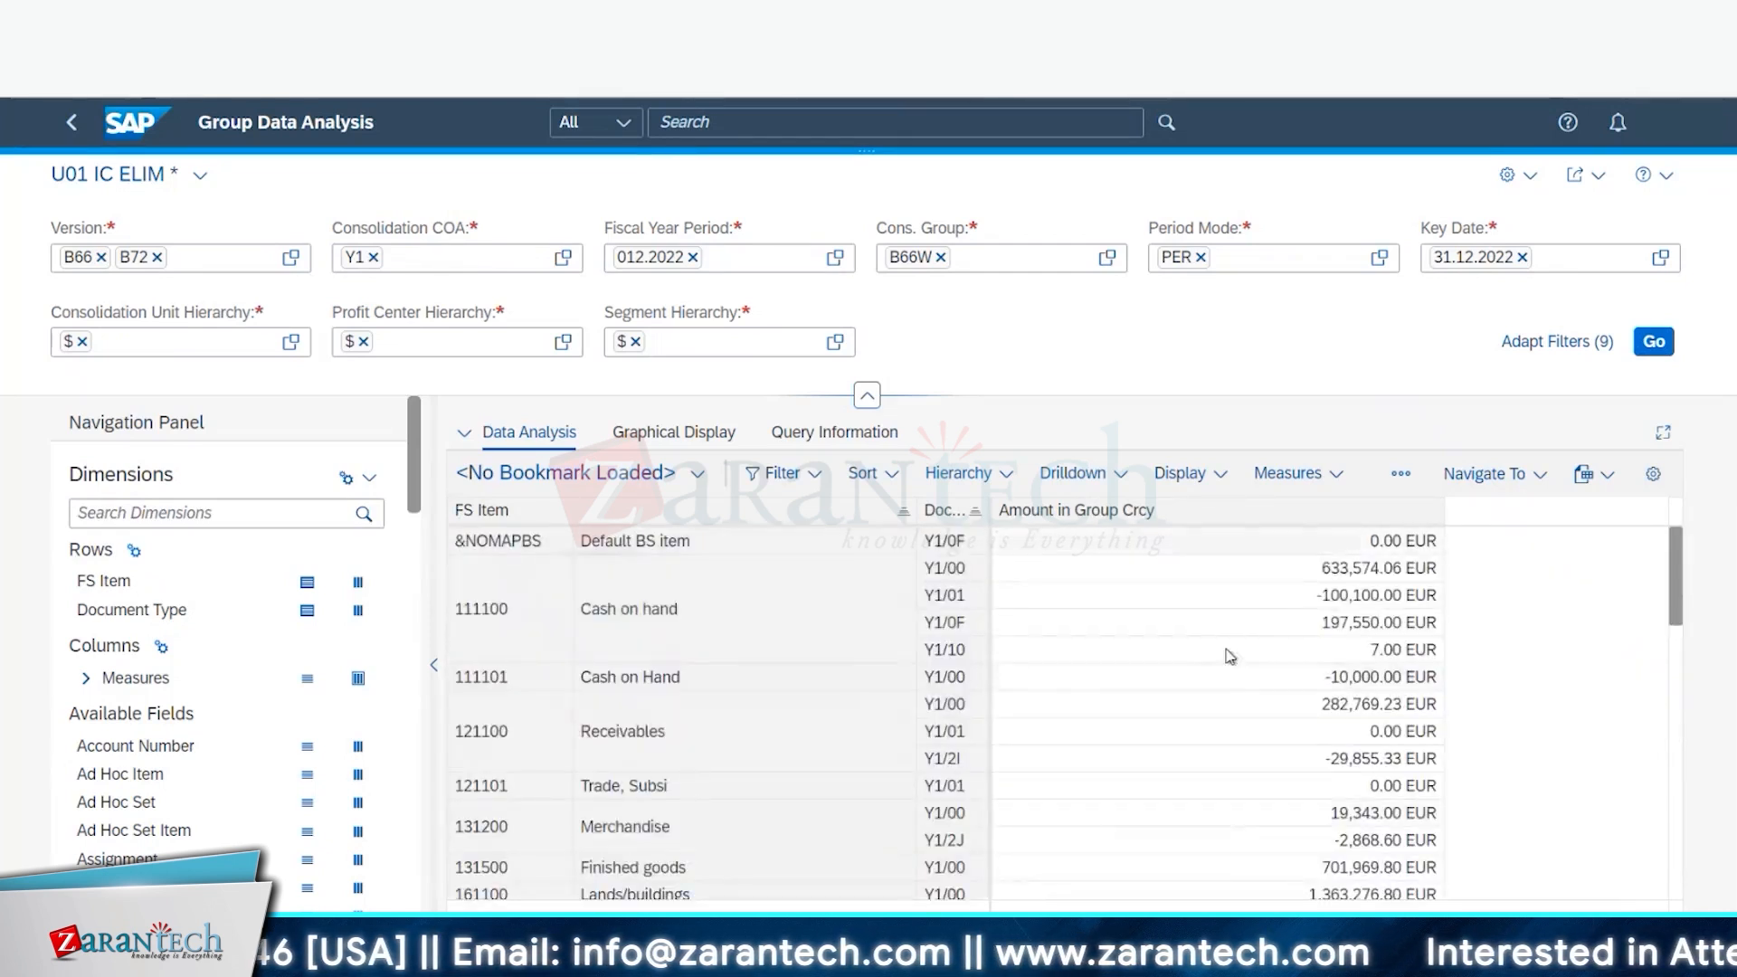
scroll(1232, 674, "down", 2)
scroll(1233, 673, "down", 3)
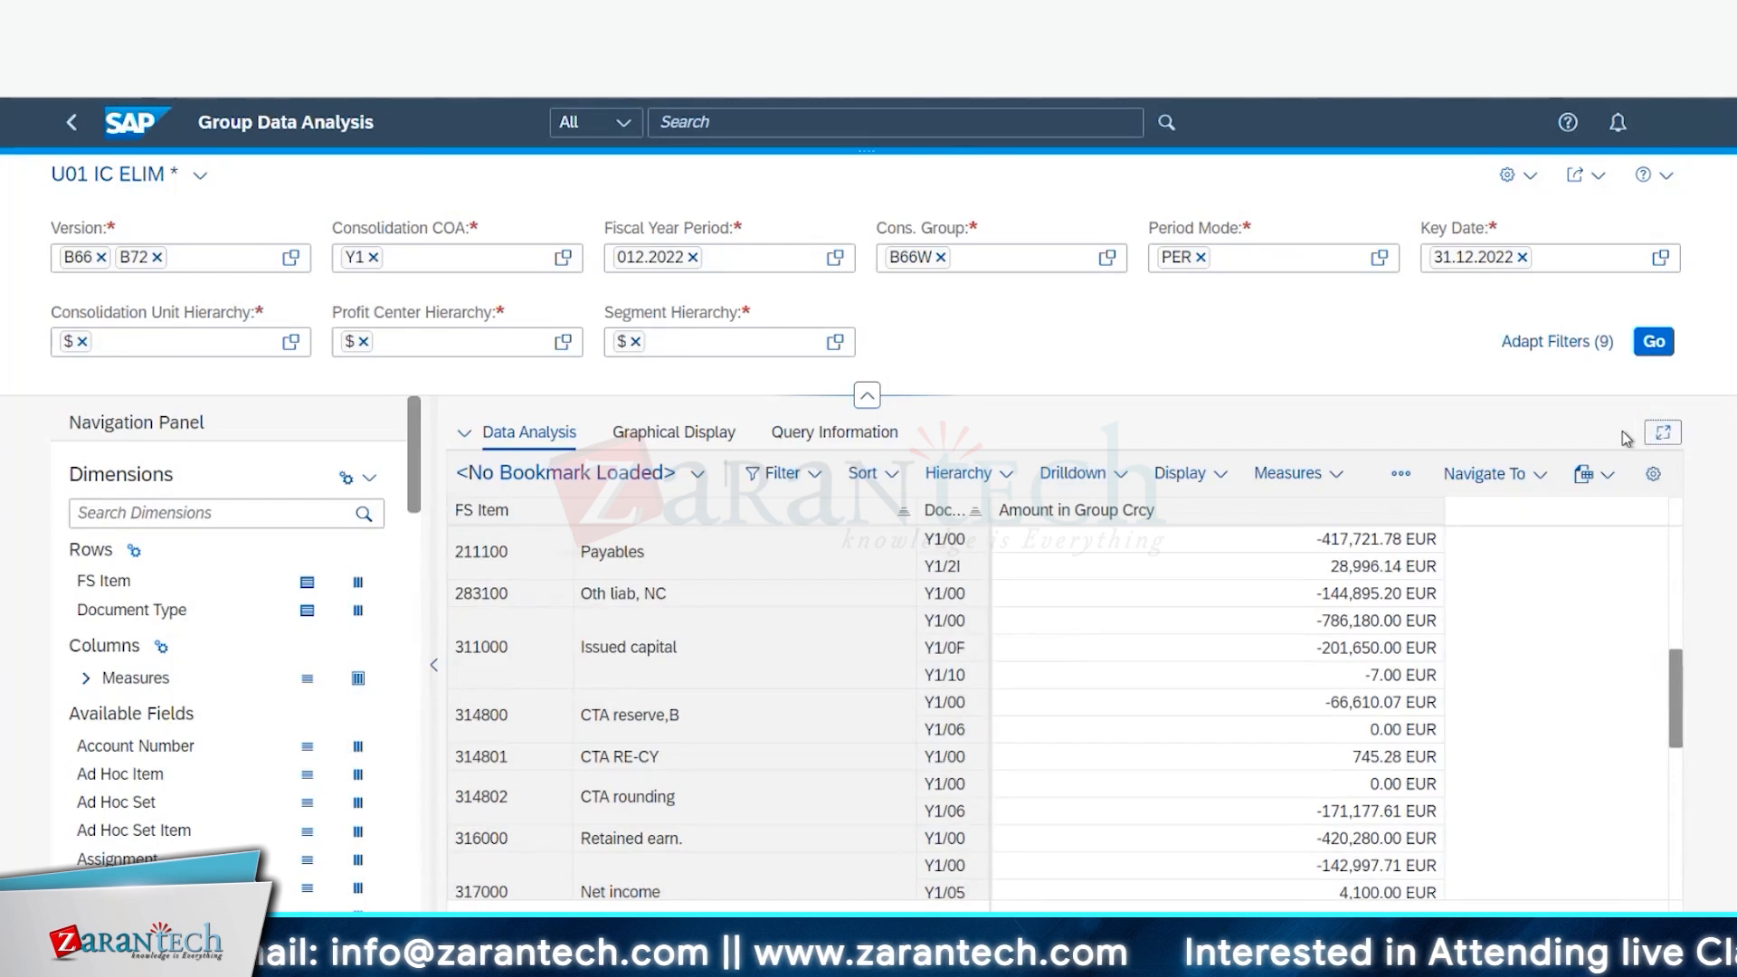
left_click(1663, 432)
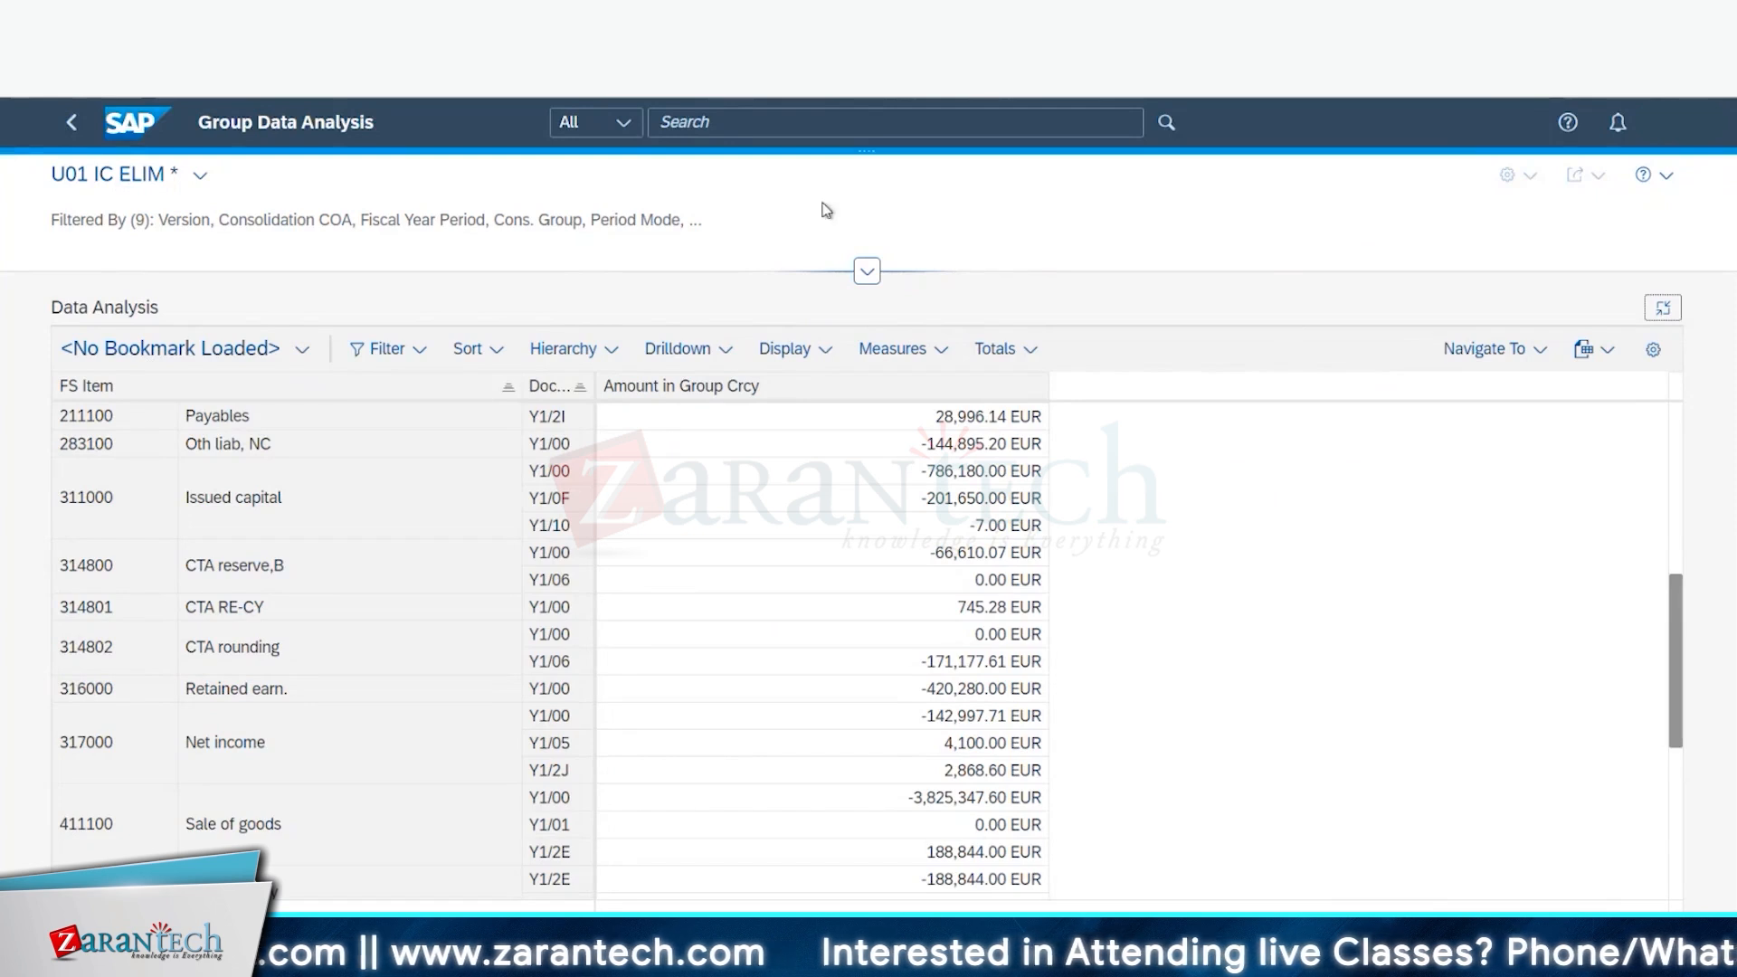
left_click(1662, 310)
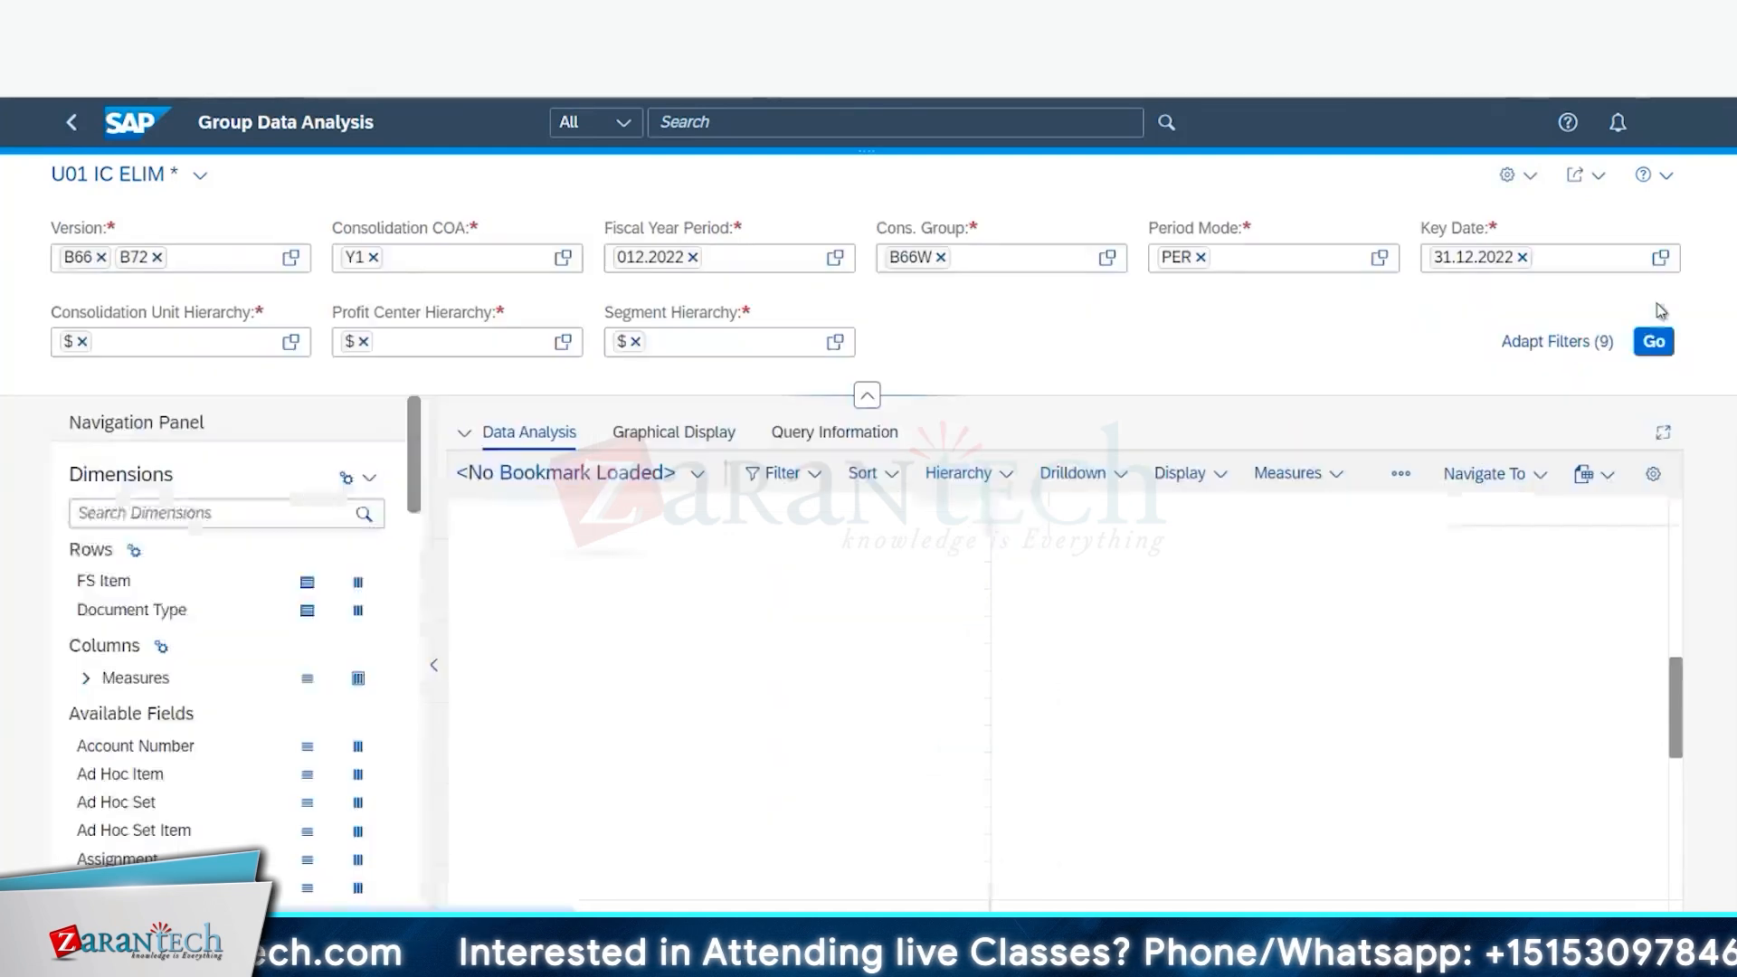
Step: Add the Version dimension to the report's columns and review the amounts per FS item
scroll(170, 756, "down", 5)
scroll(170, 756, "down", 8)
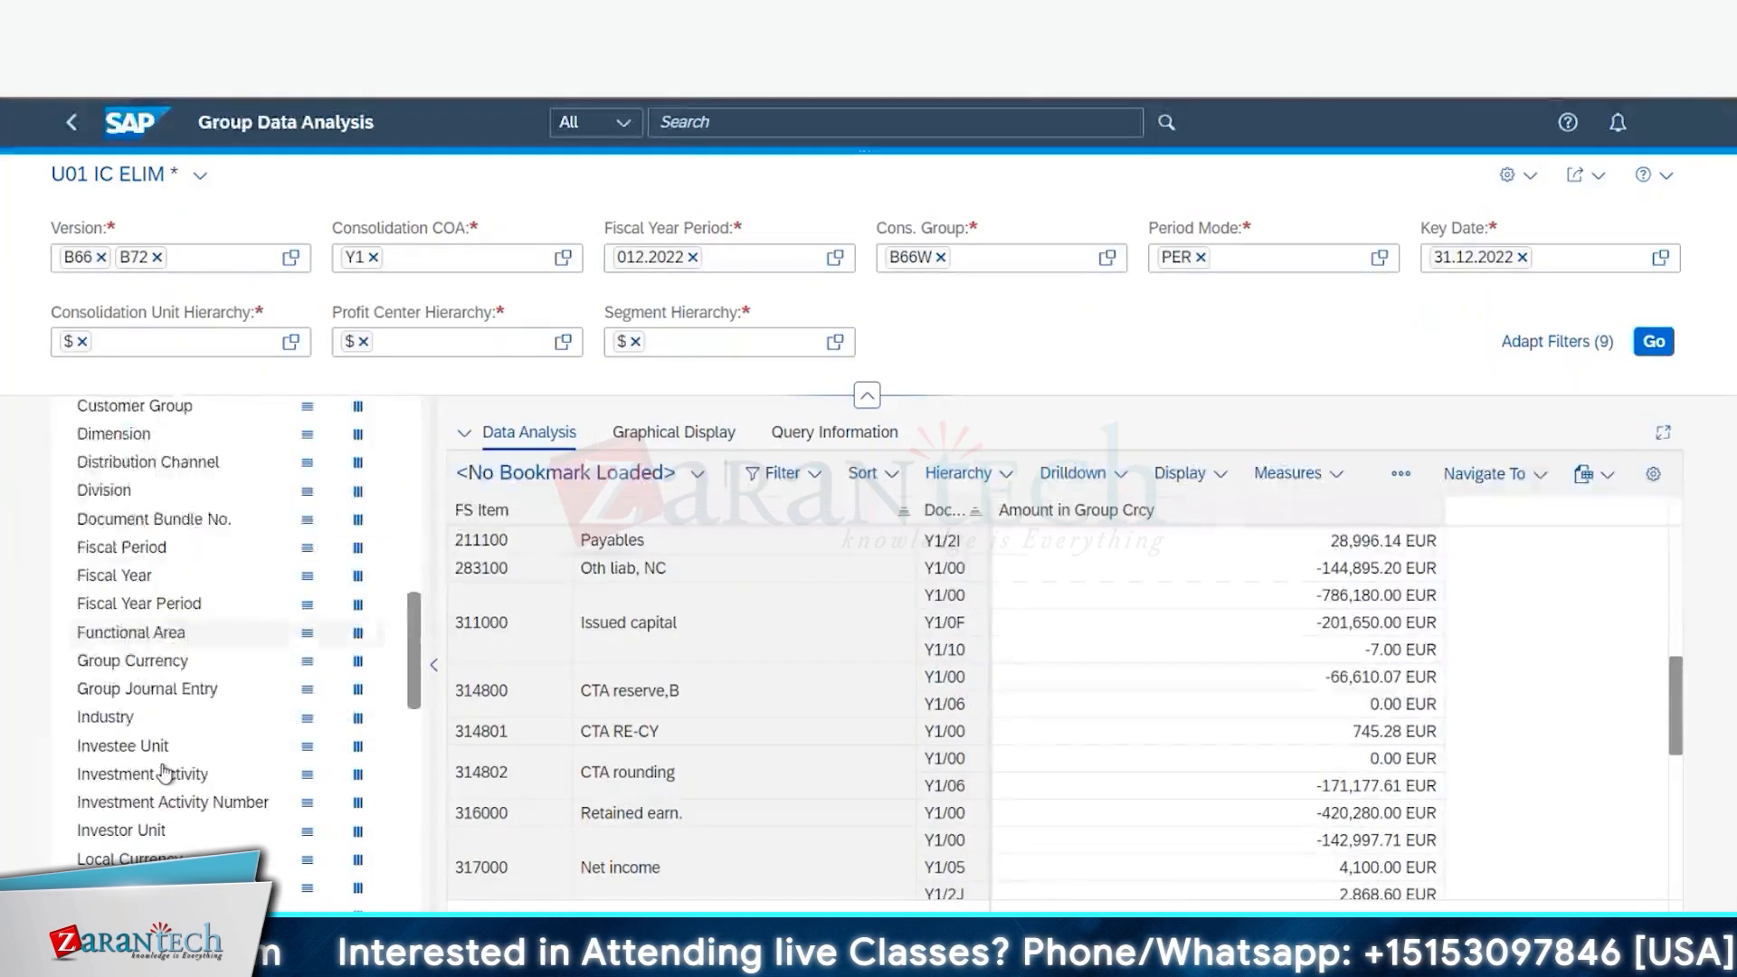
scroll(154, 788, "down", 7)
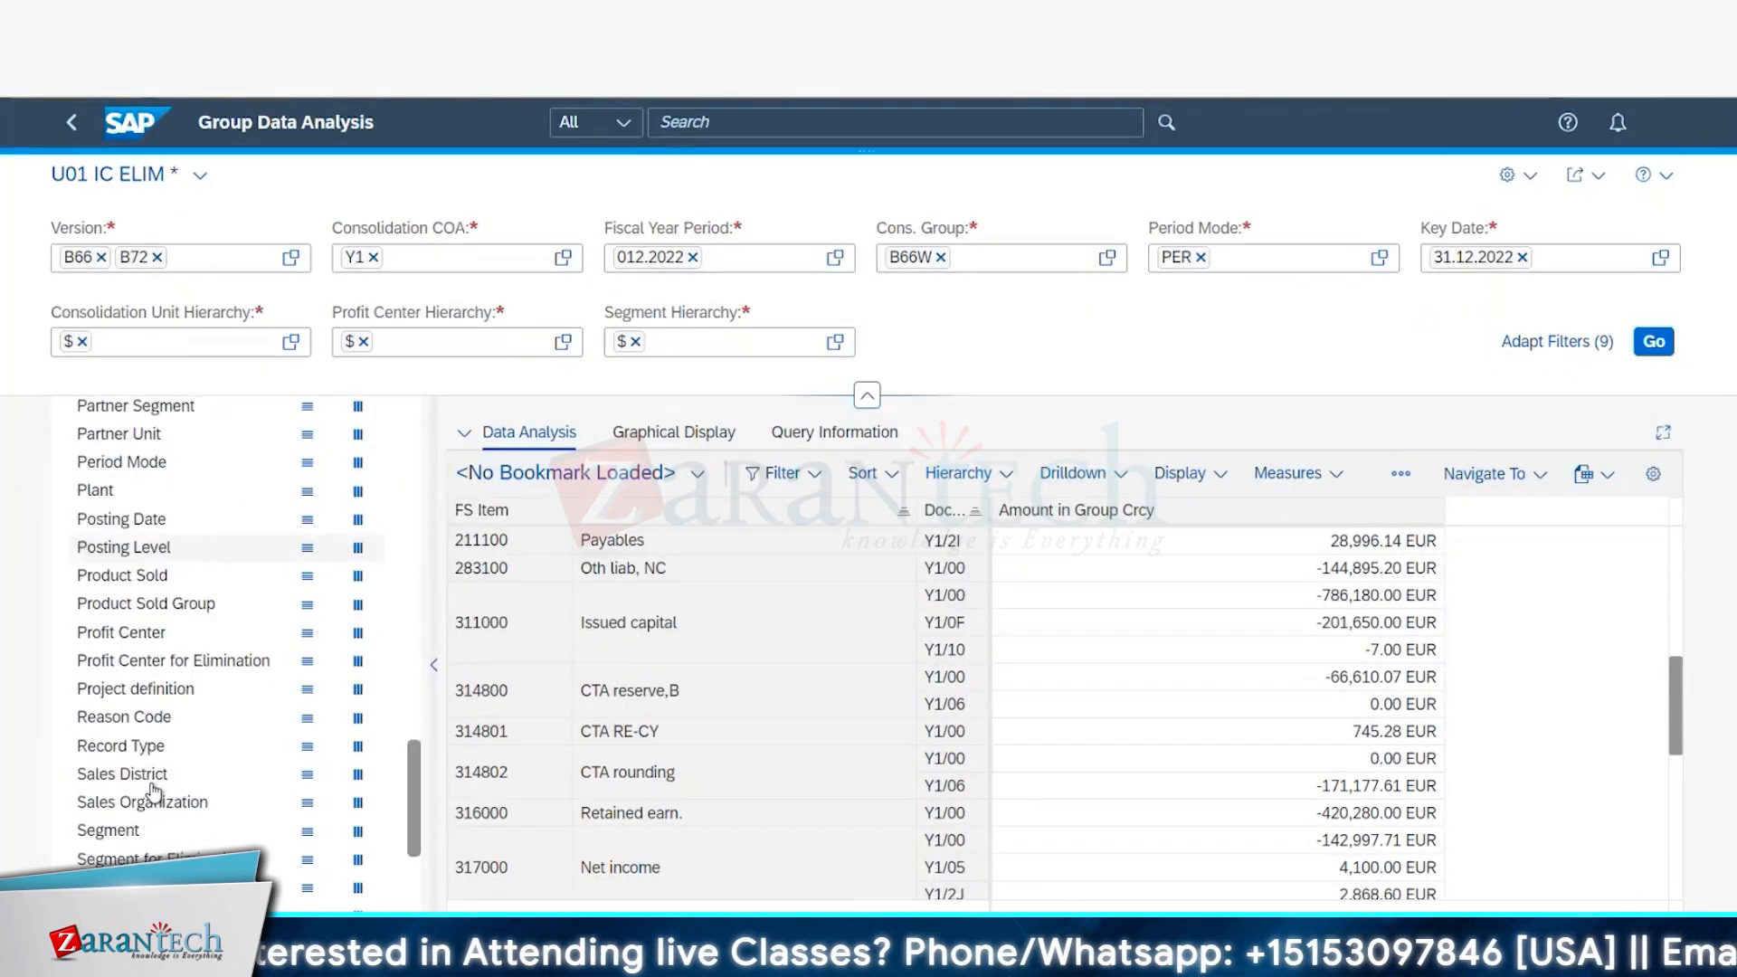
scroll(154, 800, "down", 1)
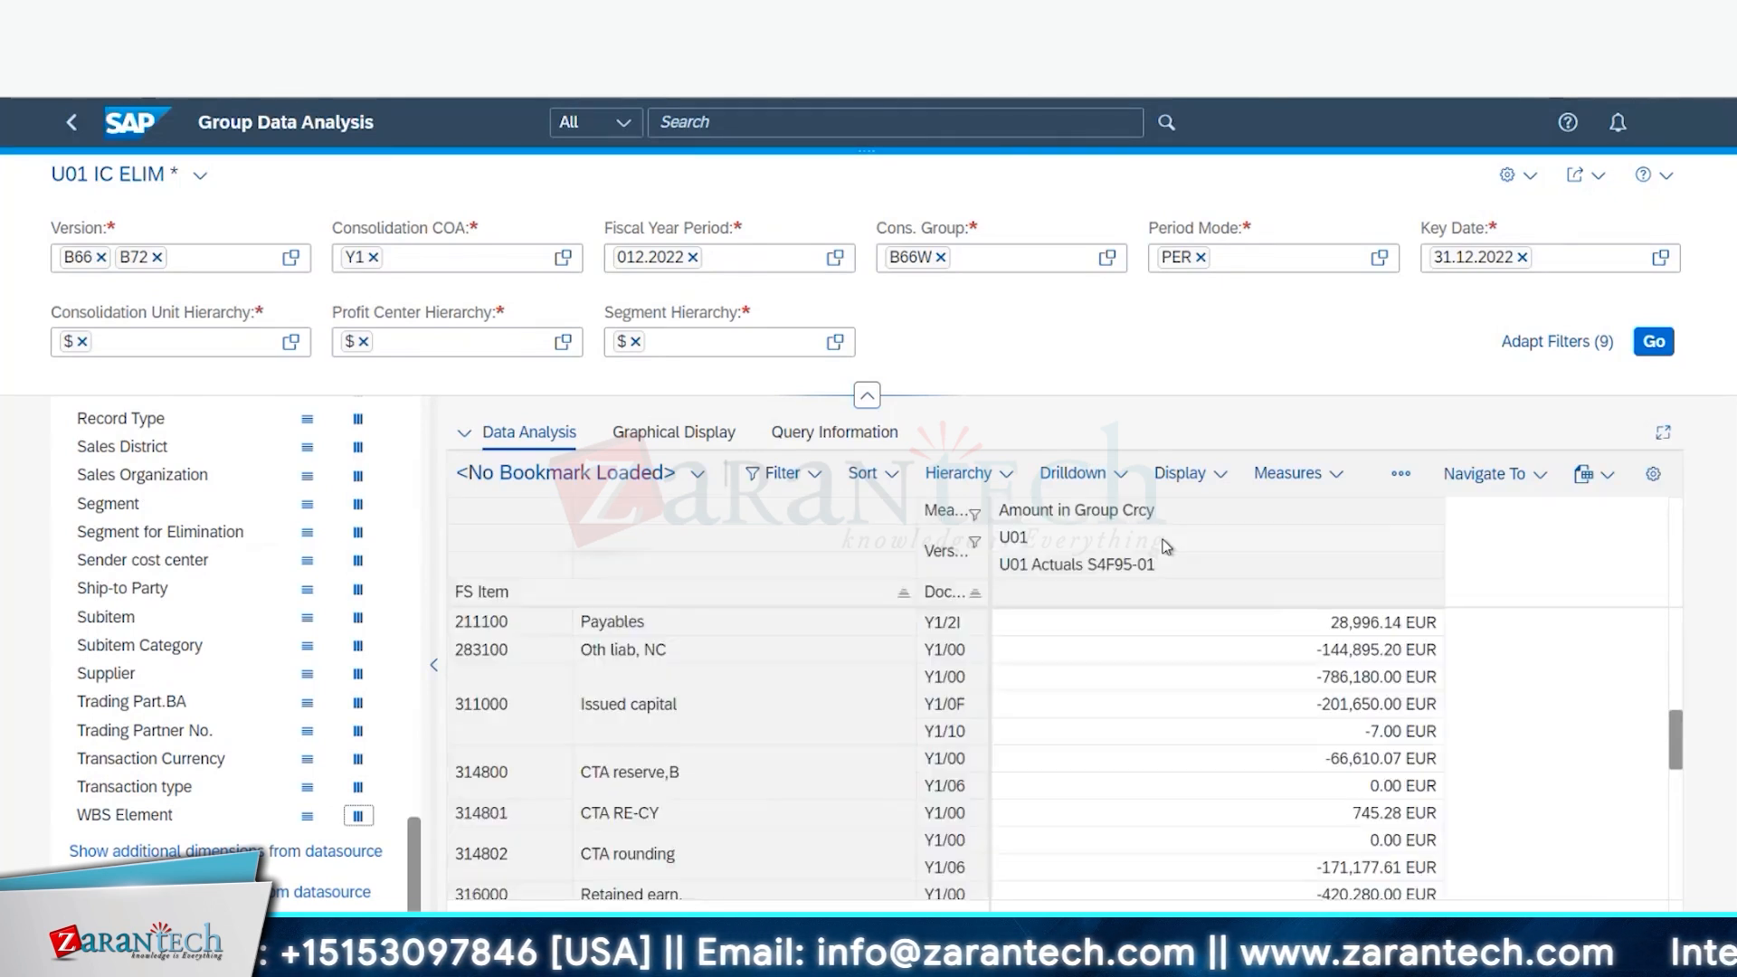
scroll(1385, 625, "down", 2)
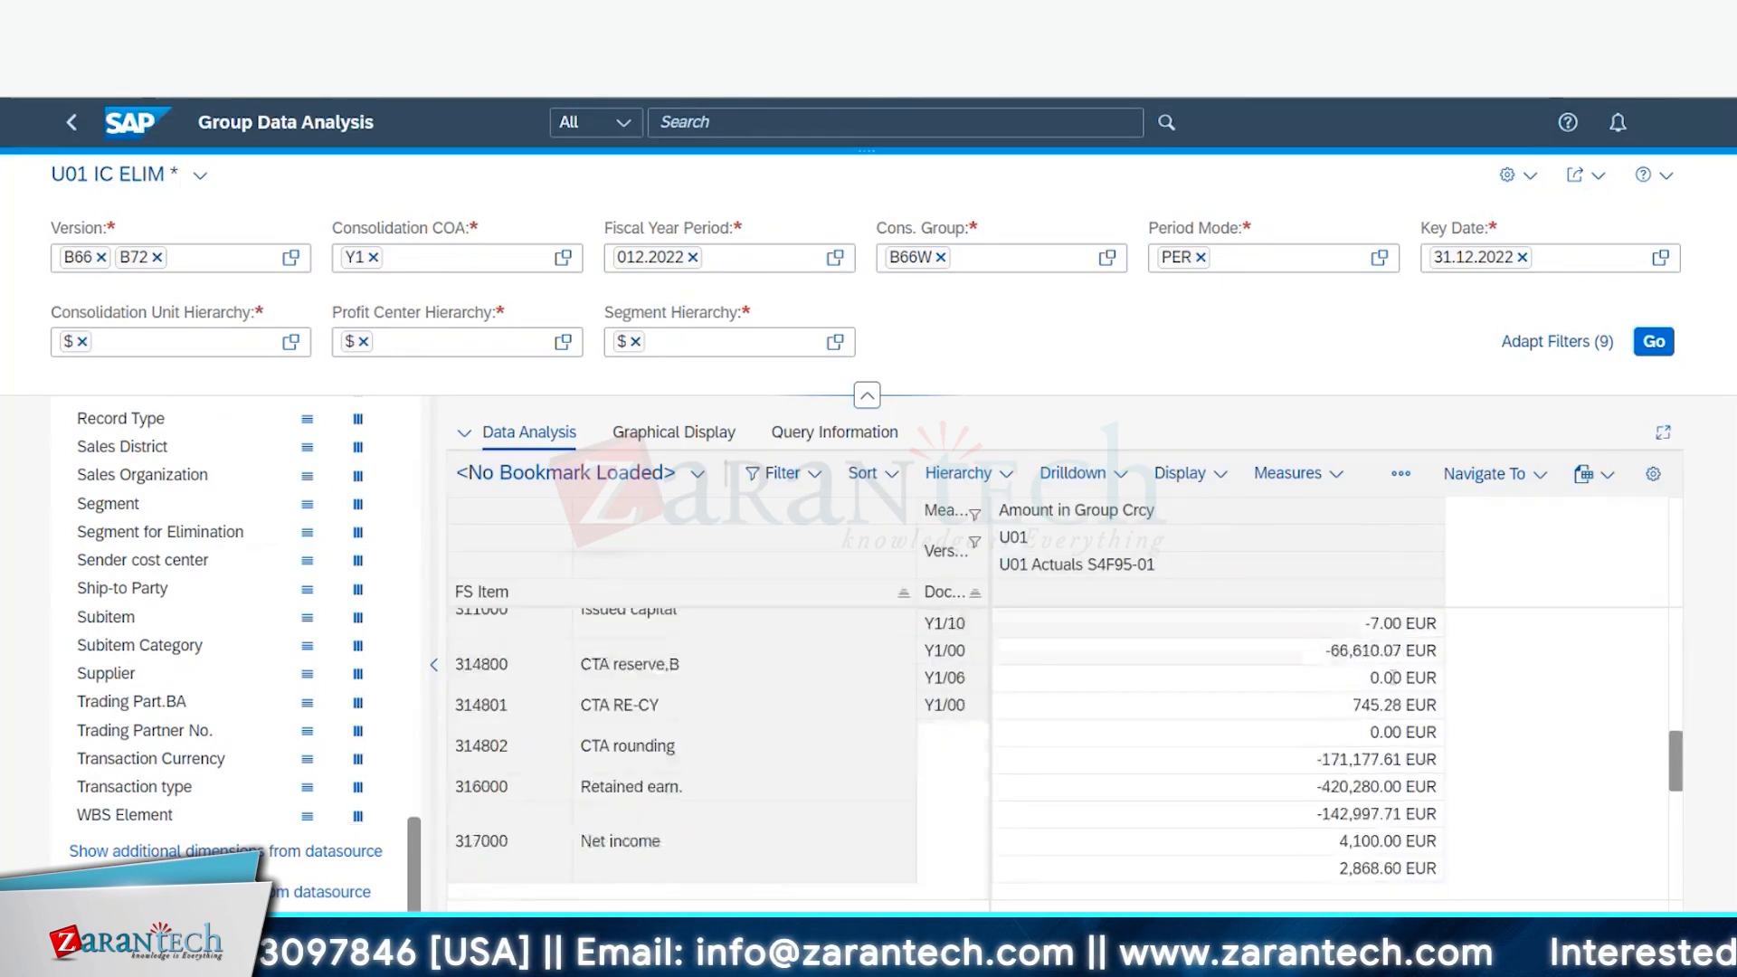
Step: Examine the group currency amounts per FS item and check which version heads the report's amount column
scroll(1418, 817, "down", 5)
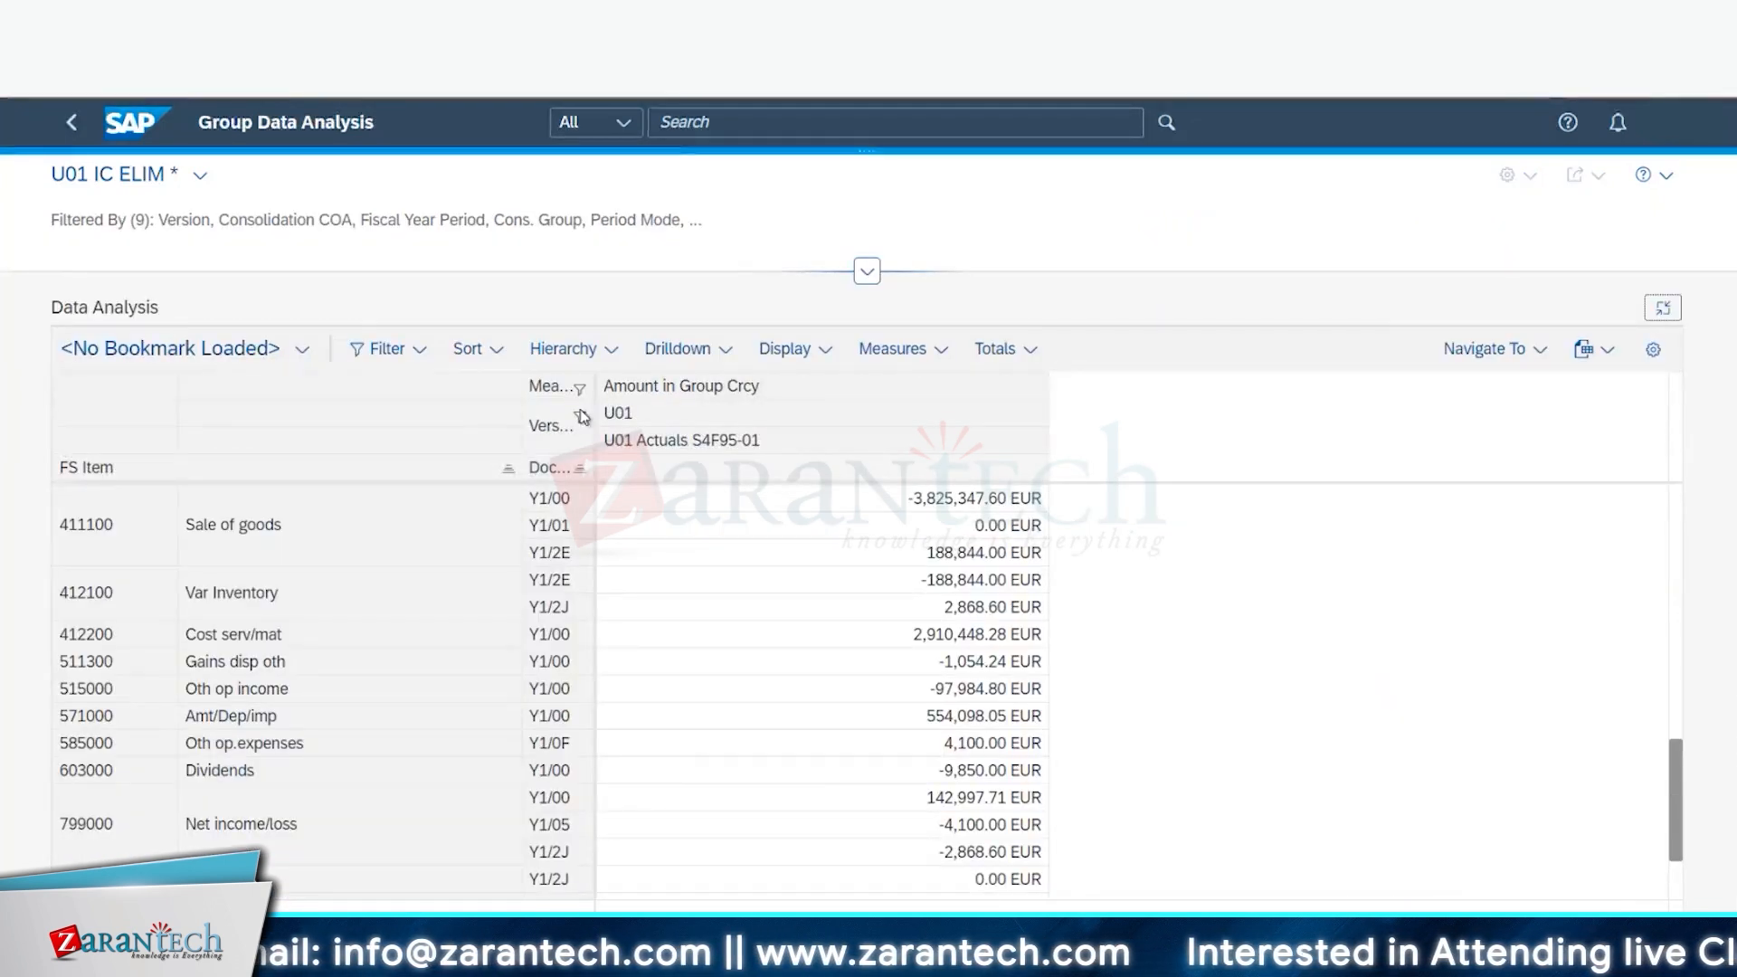
triple_click(634, 411)
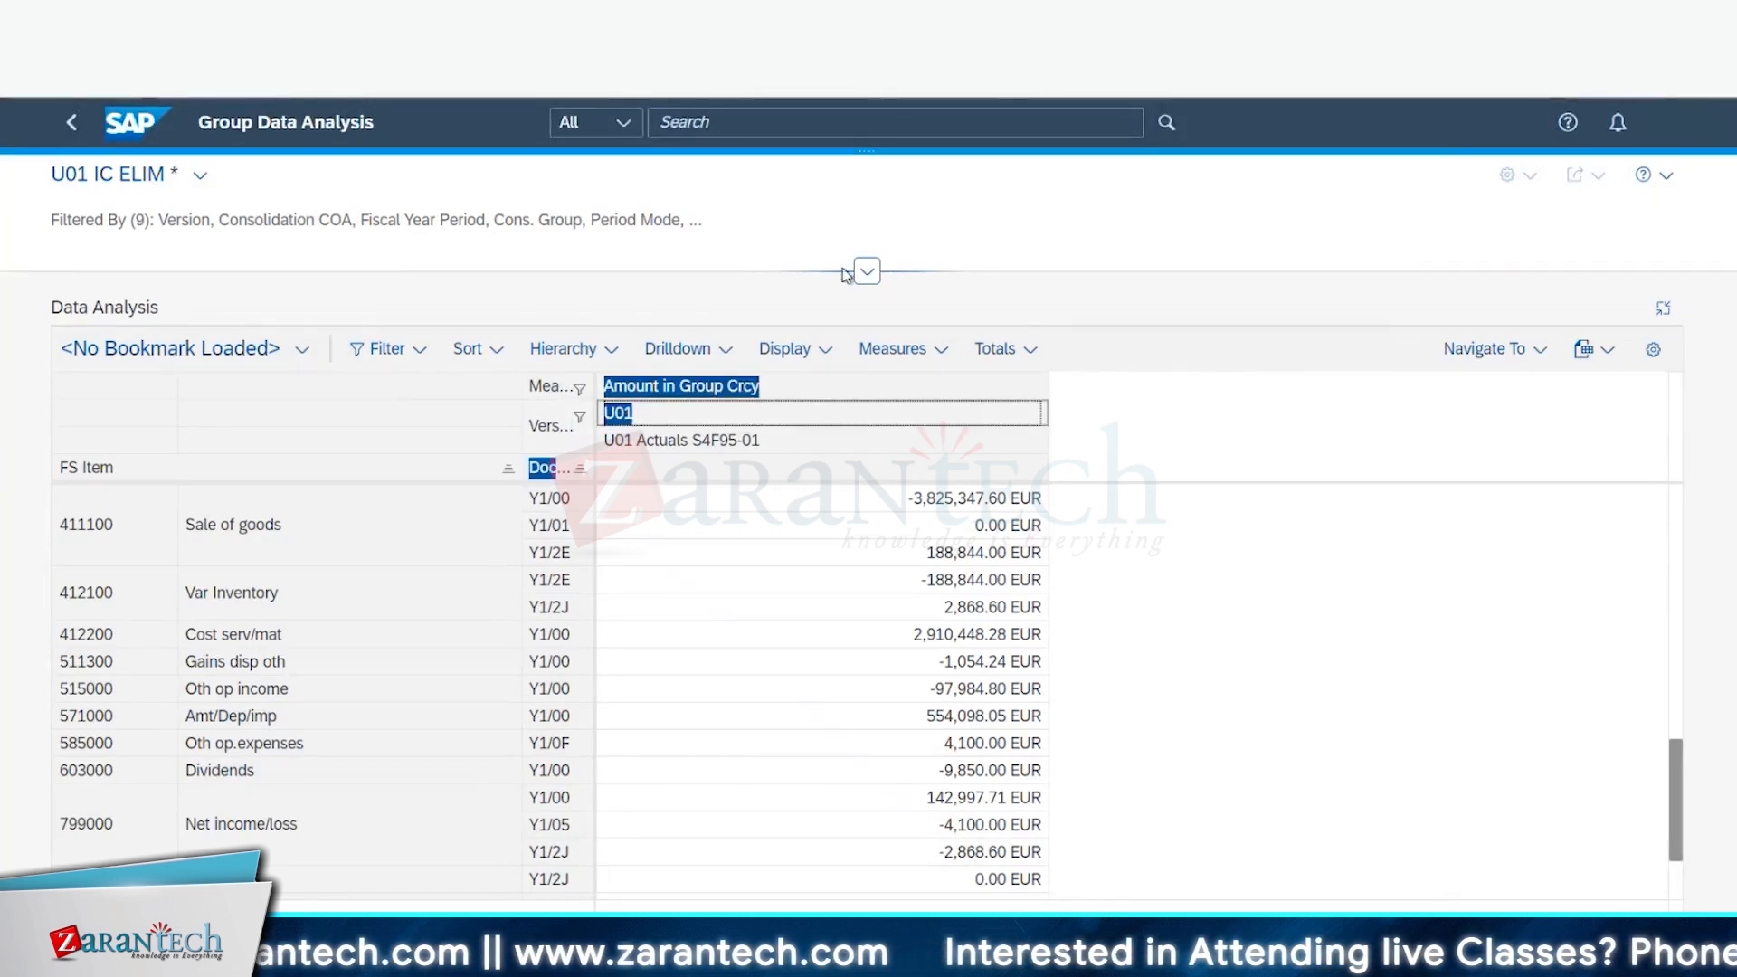
left_click(685, 416)
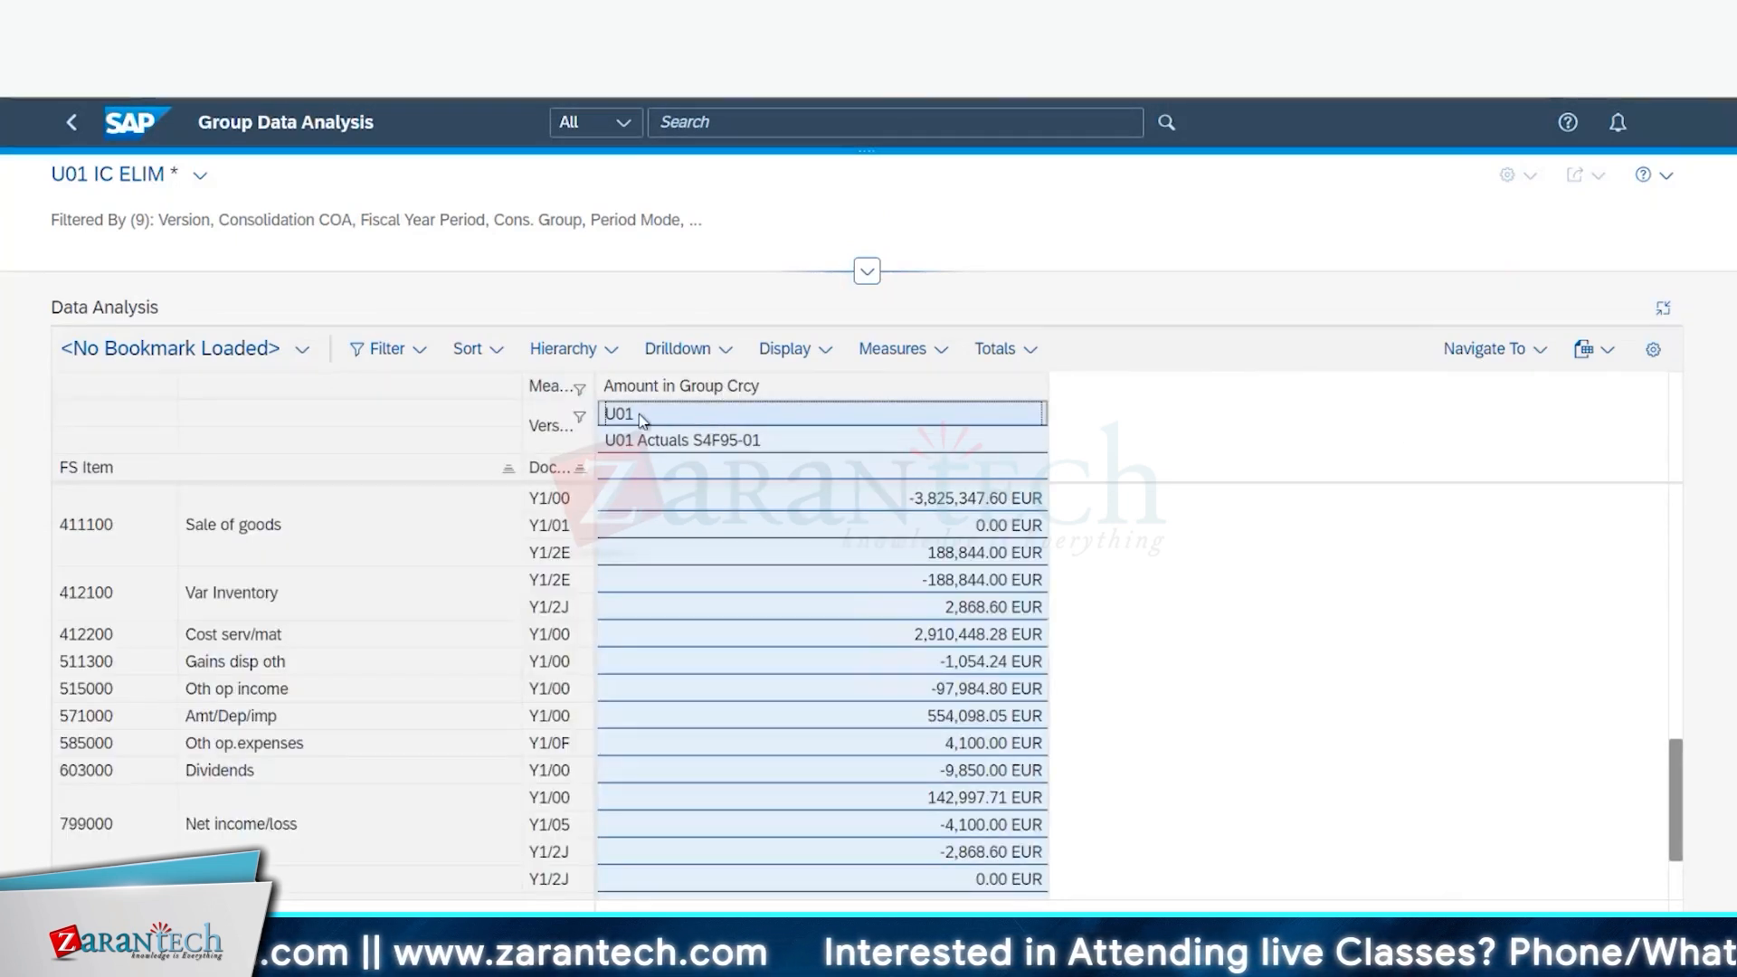
triple_click(599, 413)
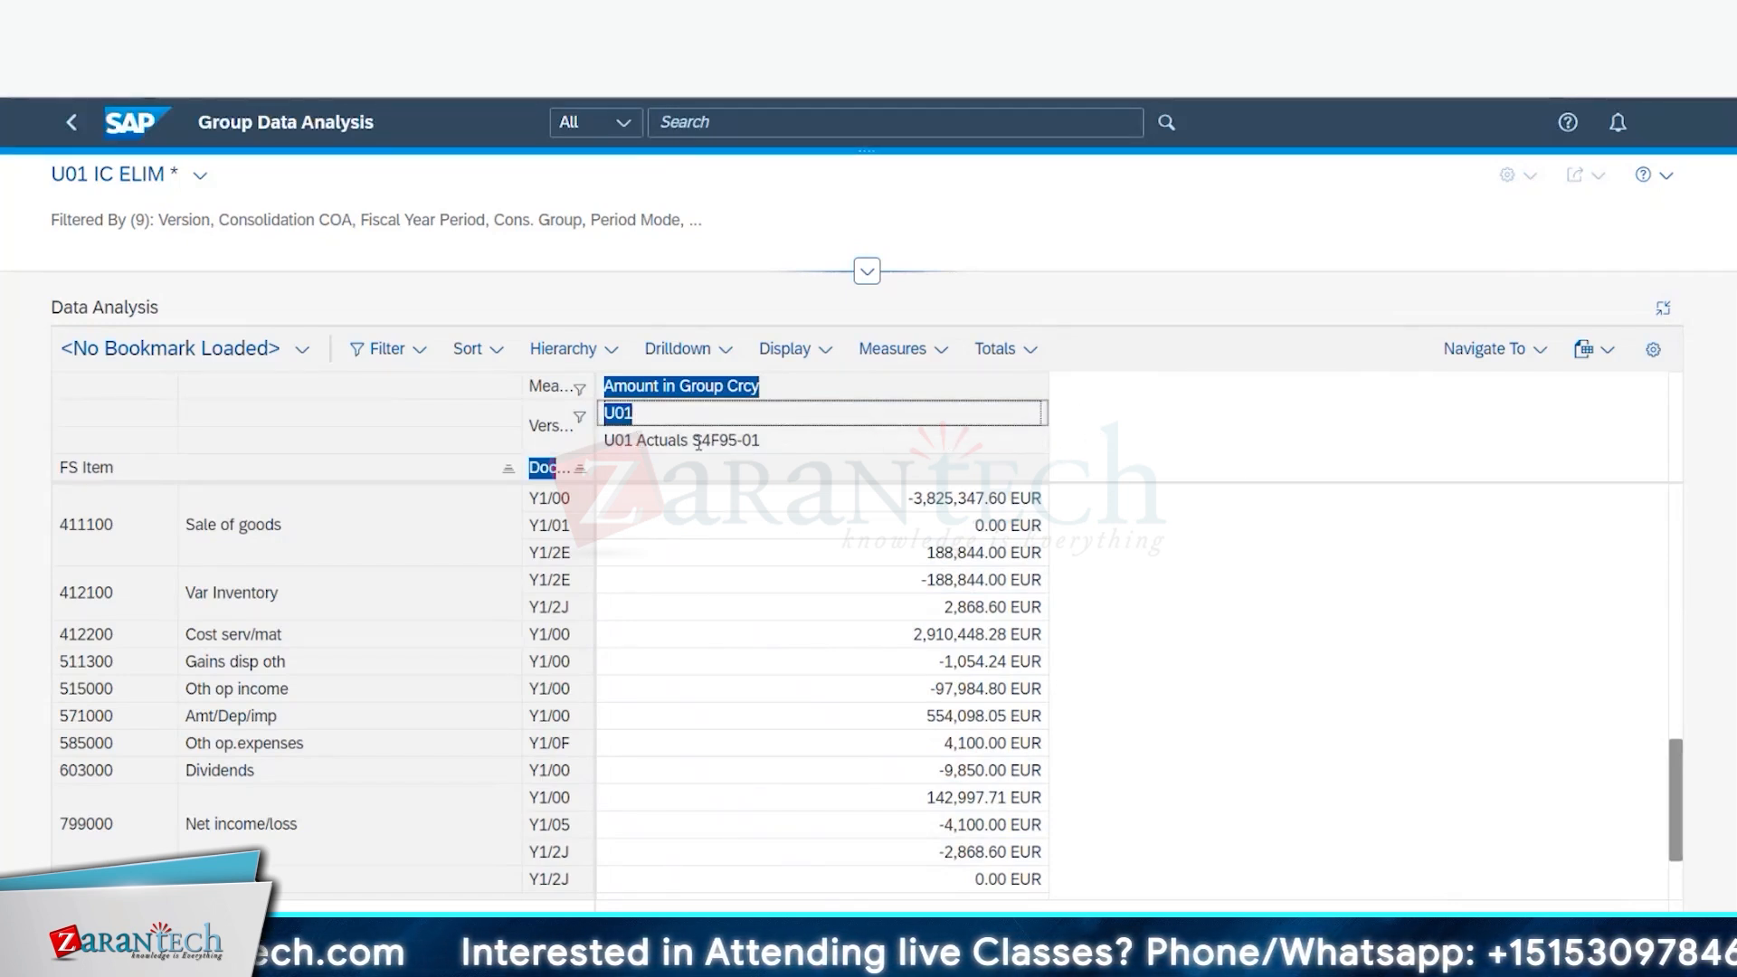
left_click_drag(723, 442, 605, 442)
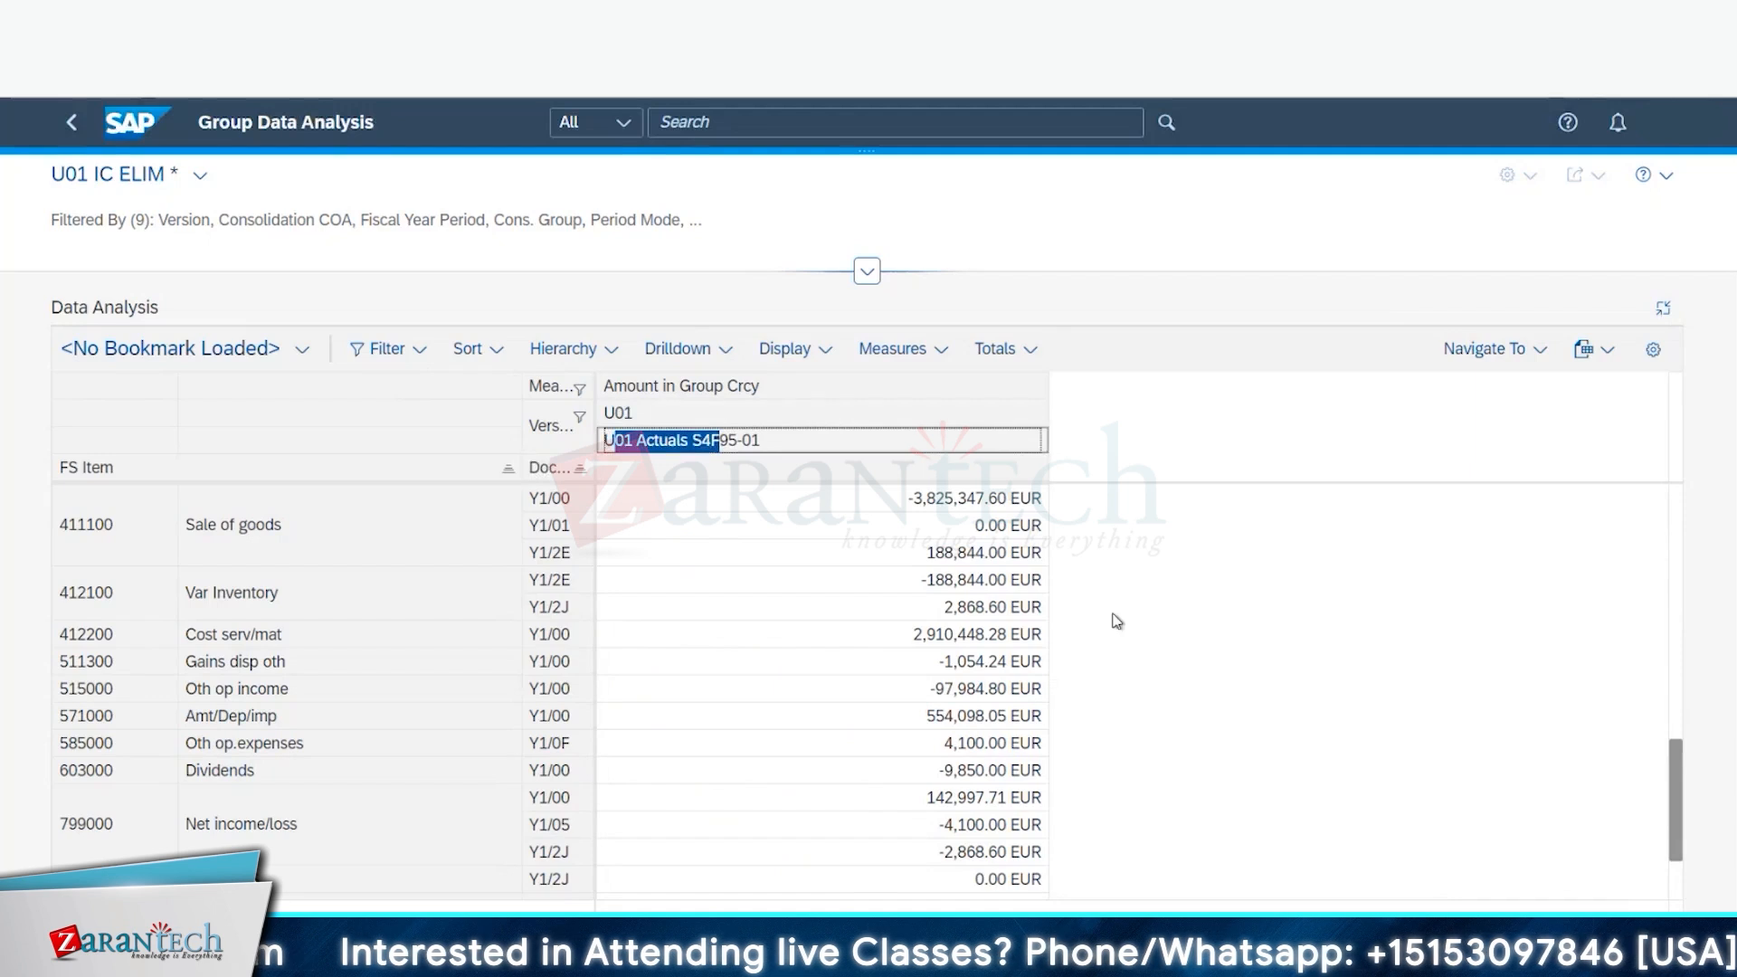
scroll(1103, 588, "up", 10)
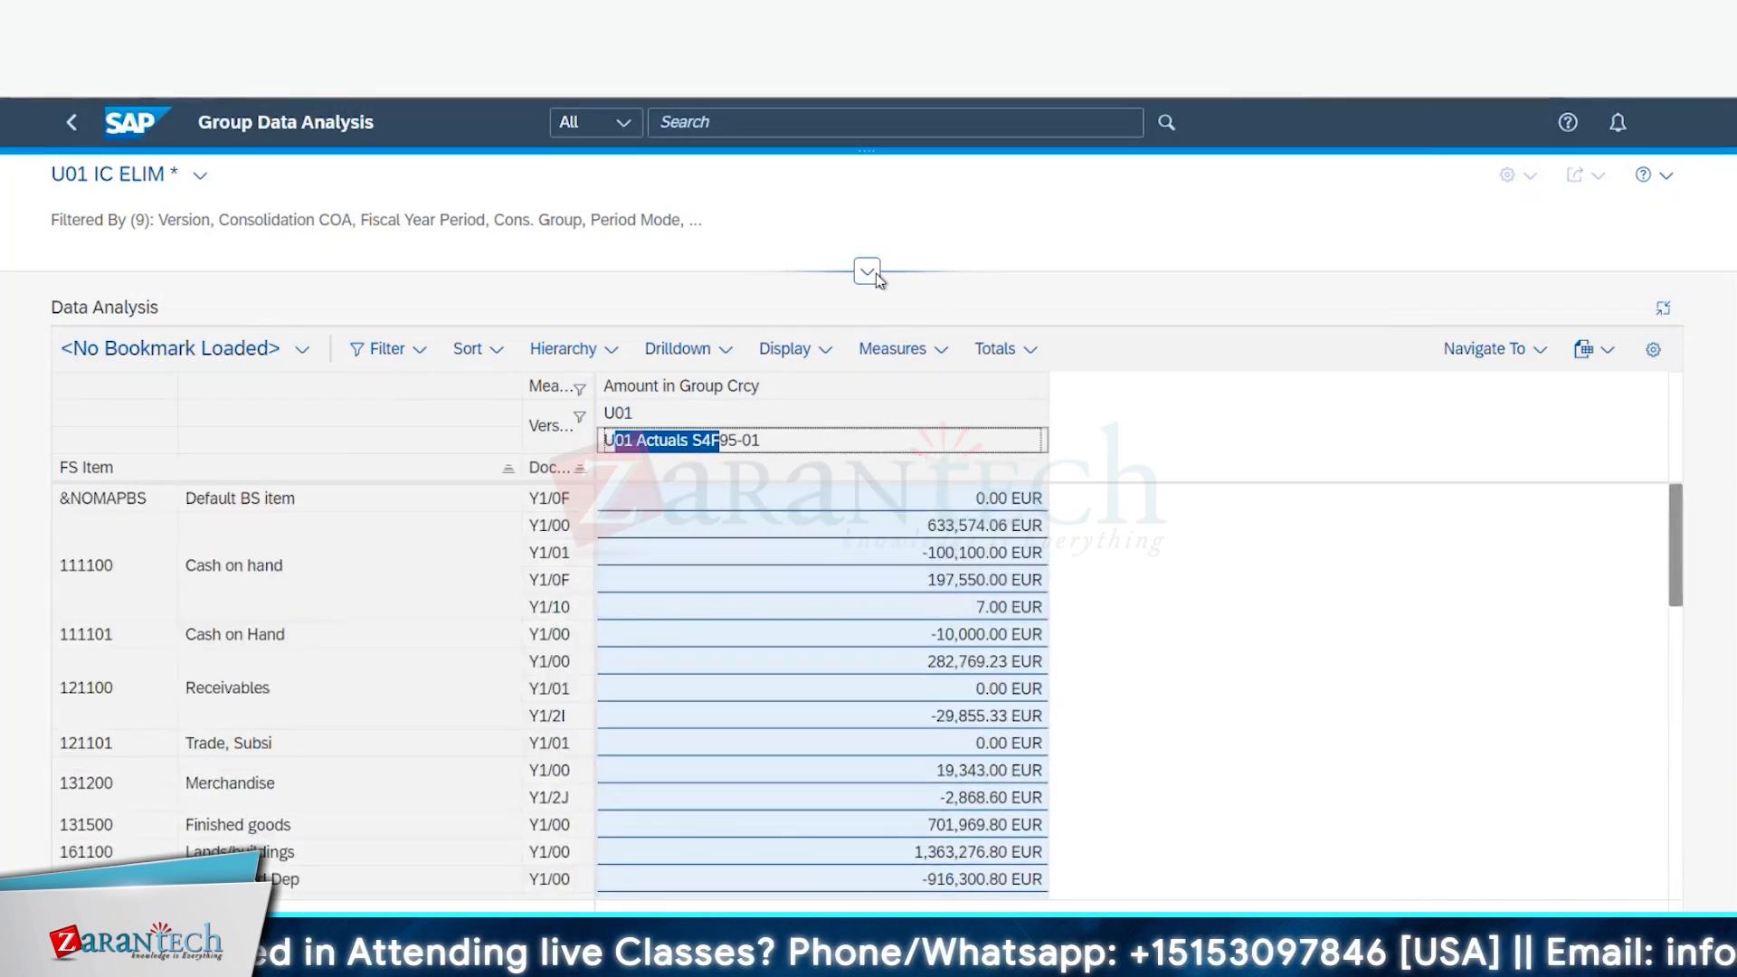
Step: Set the fiscal year period filter to 012.2023 and rerun the report
left_click(308, 238)
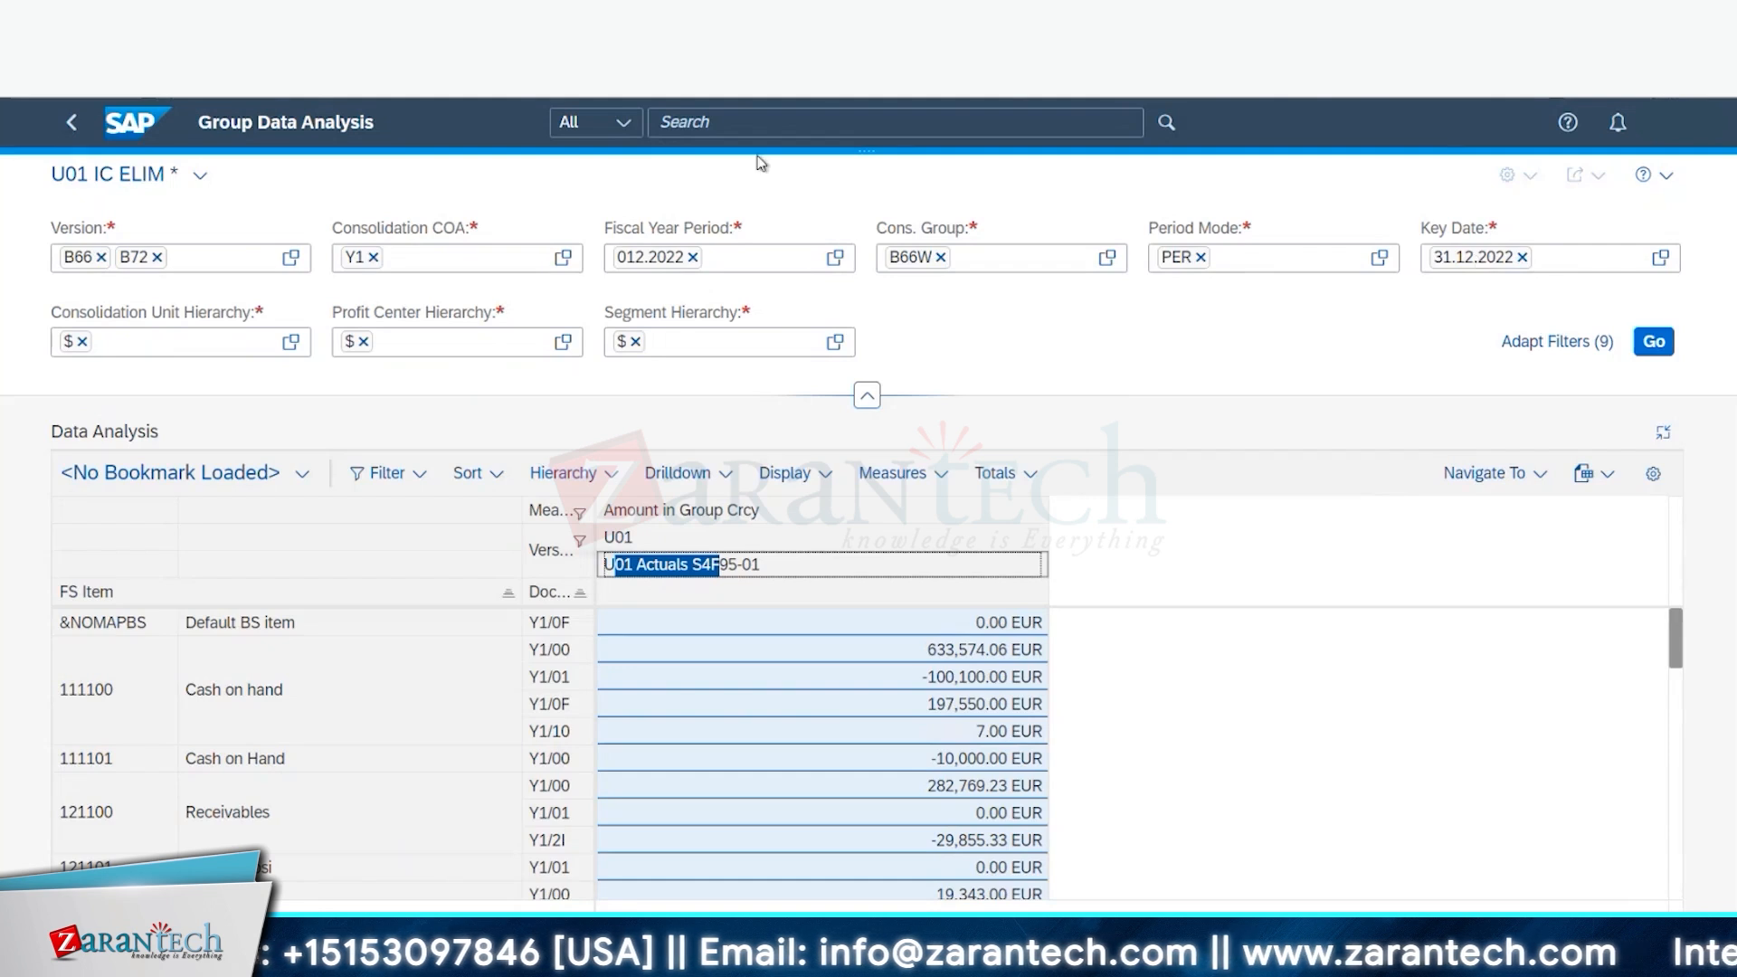
left_click(669, 257)
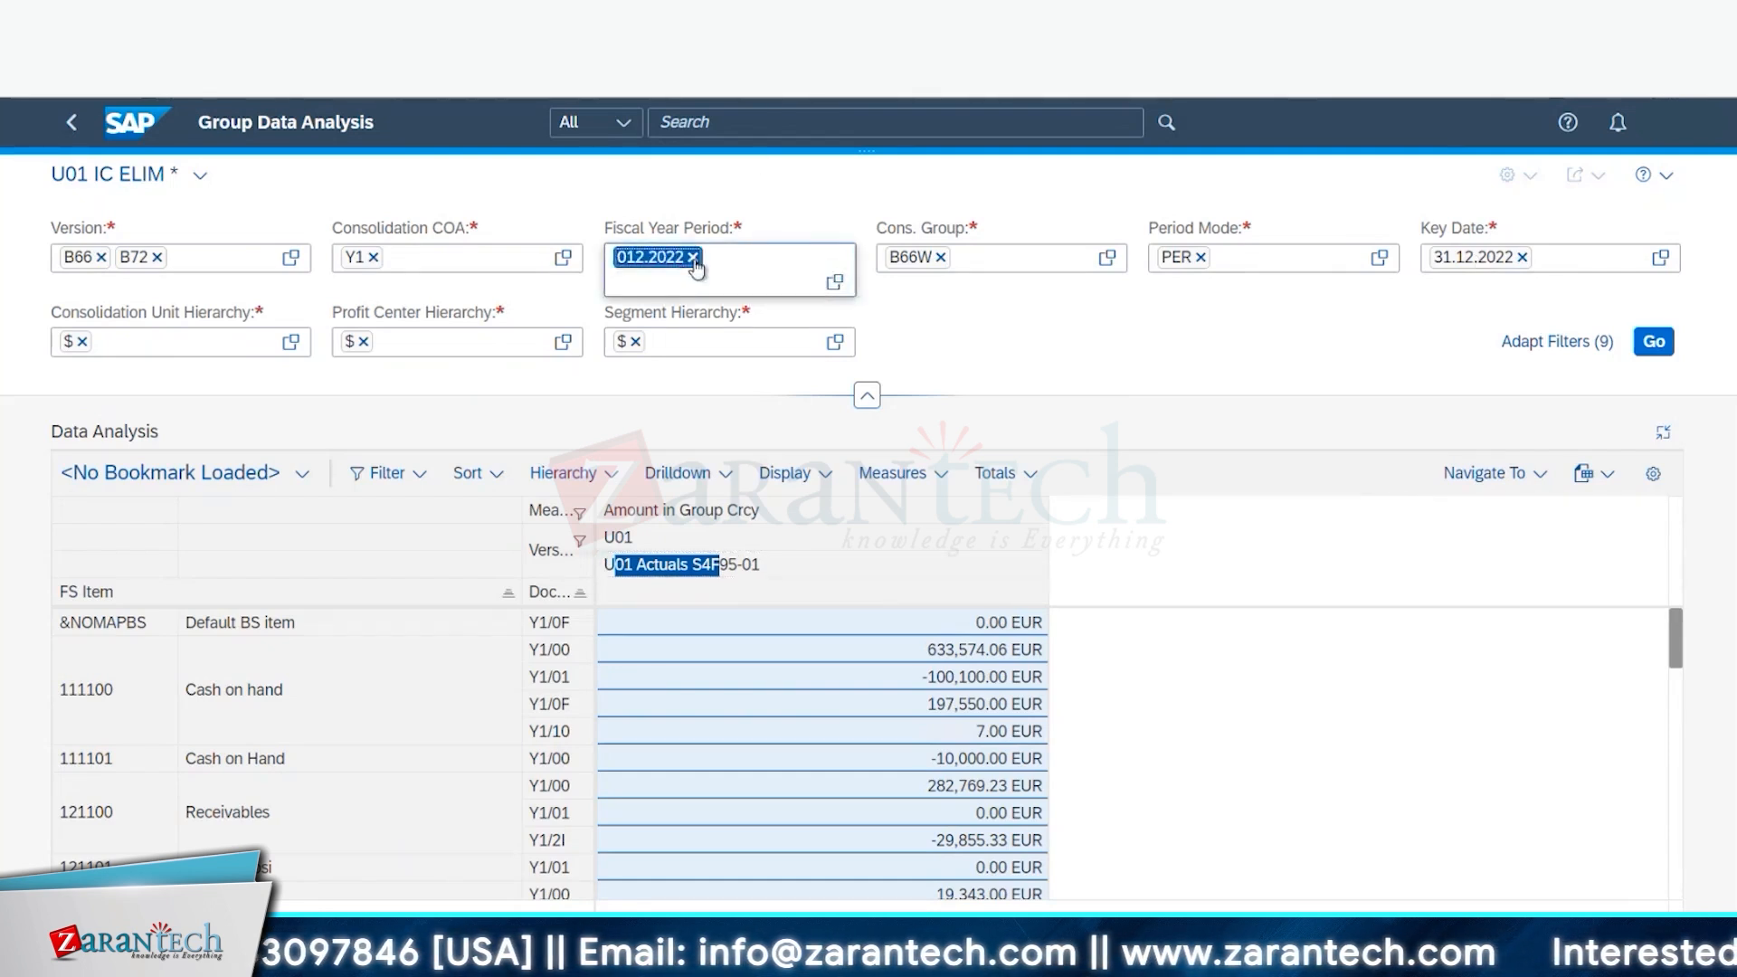
left_click(693, 257)
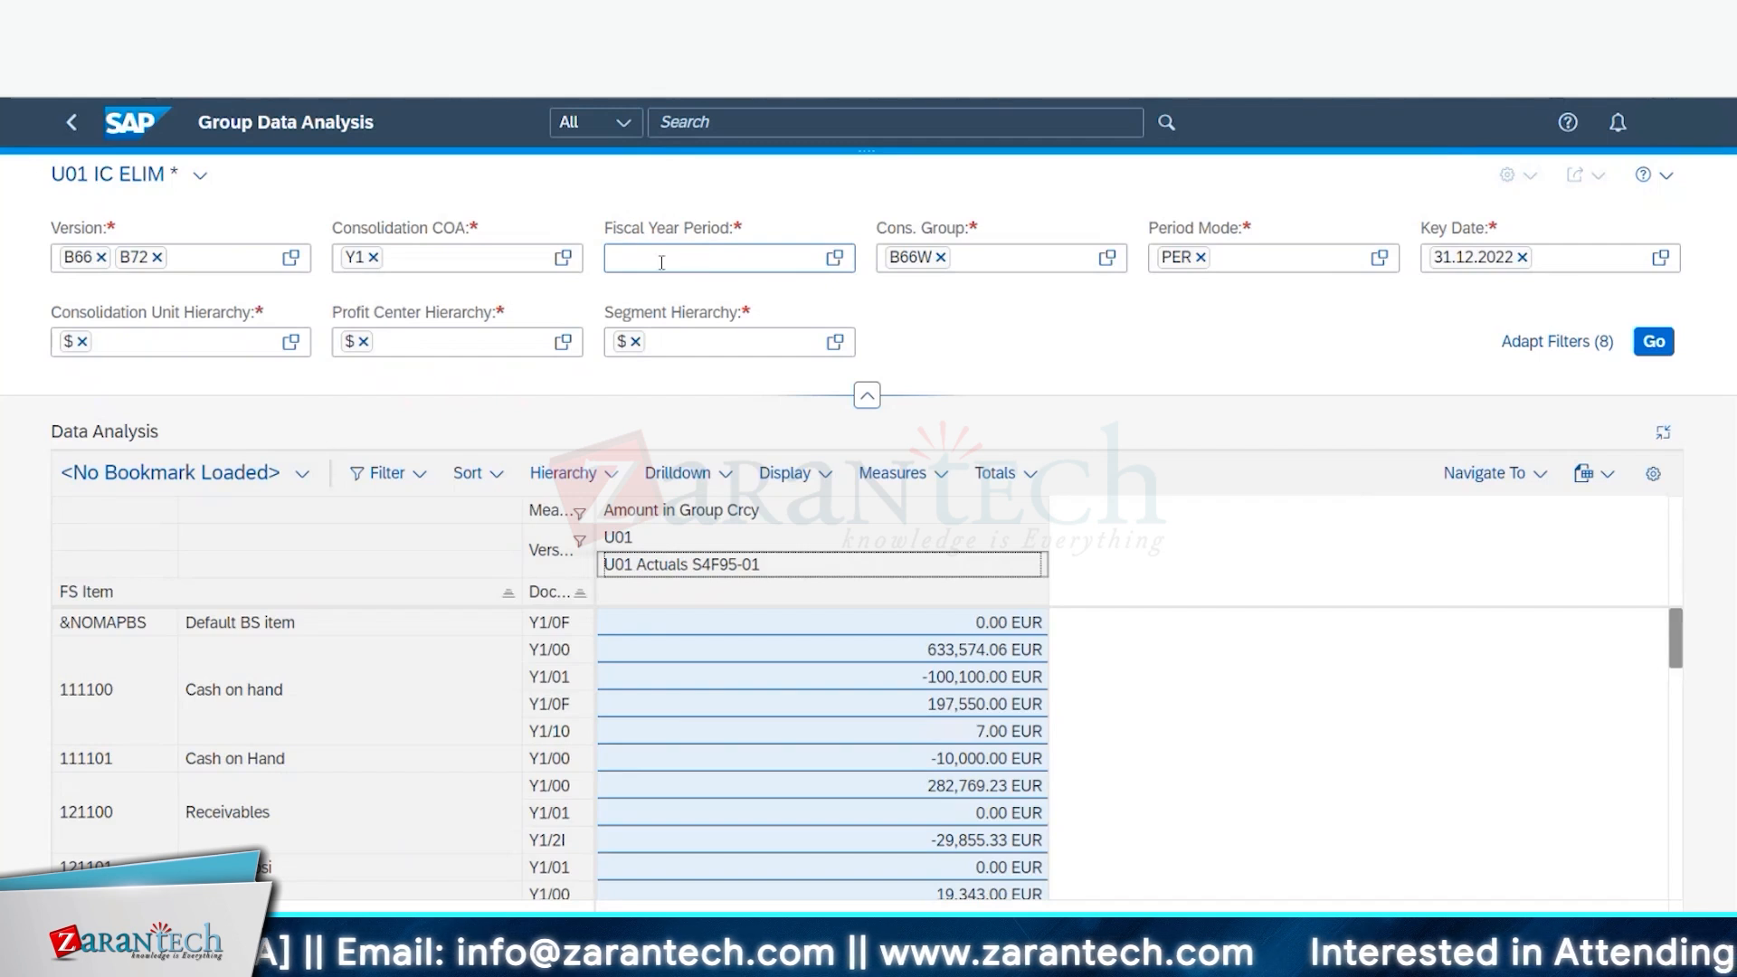
left_click(815, 257)
type("012.290")
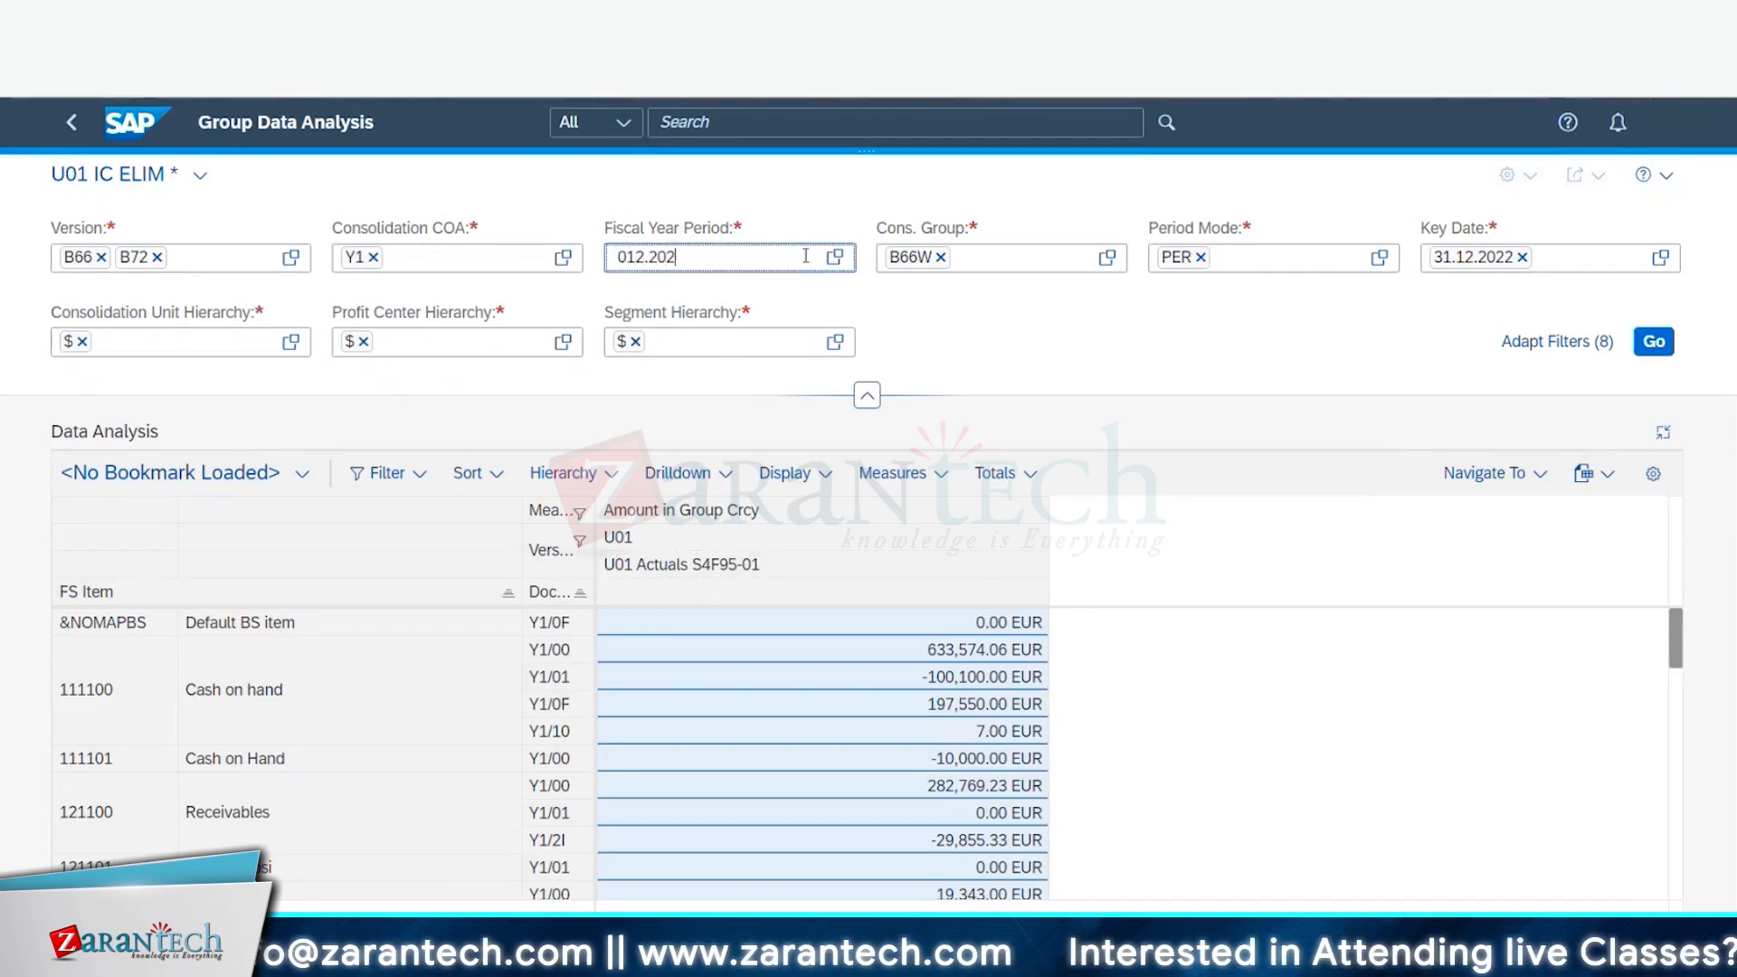
type("3")
key("Tab")
left_click(920, 359)
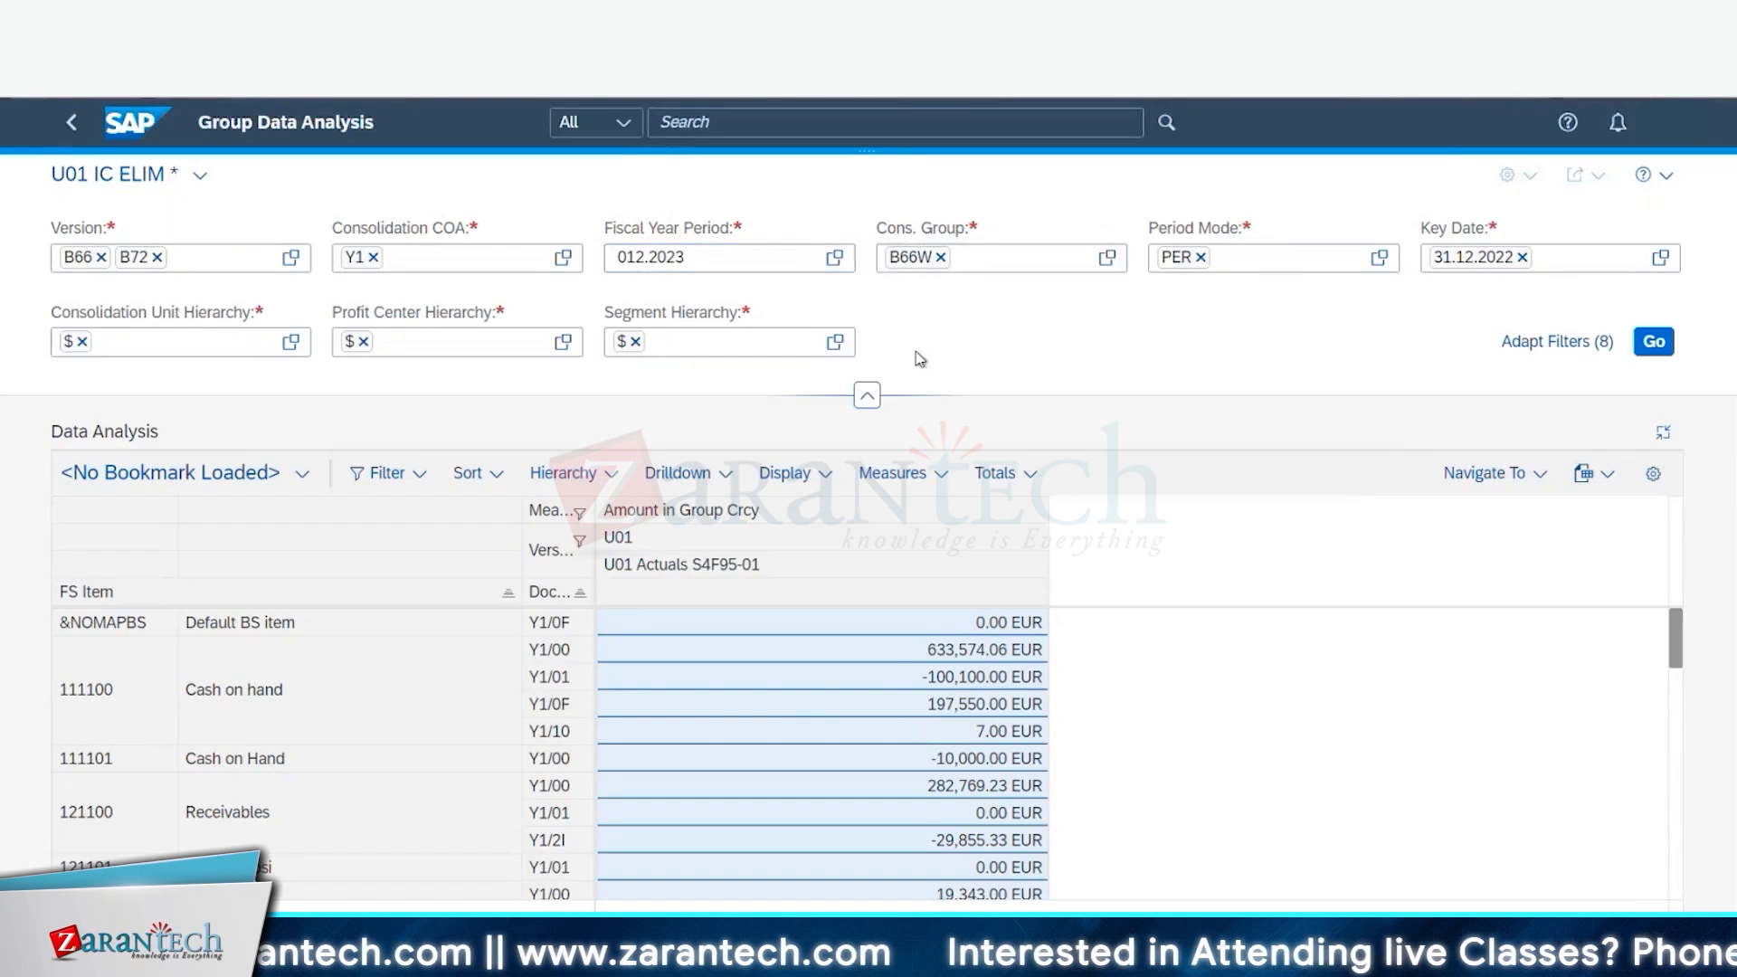
left_click(1654, 343)
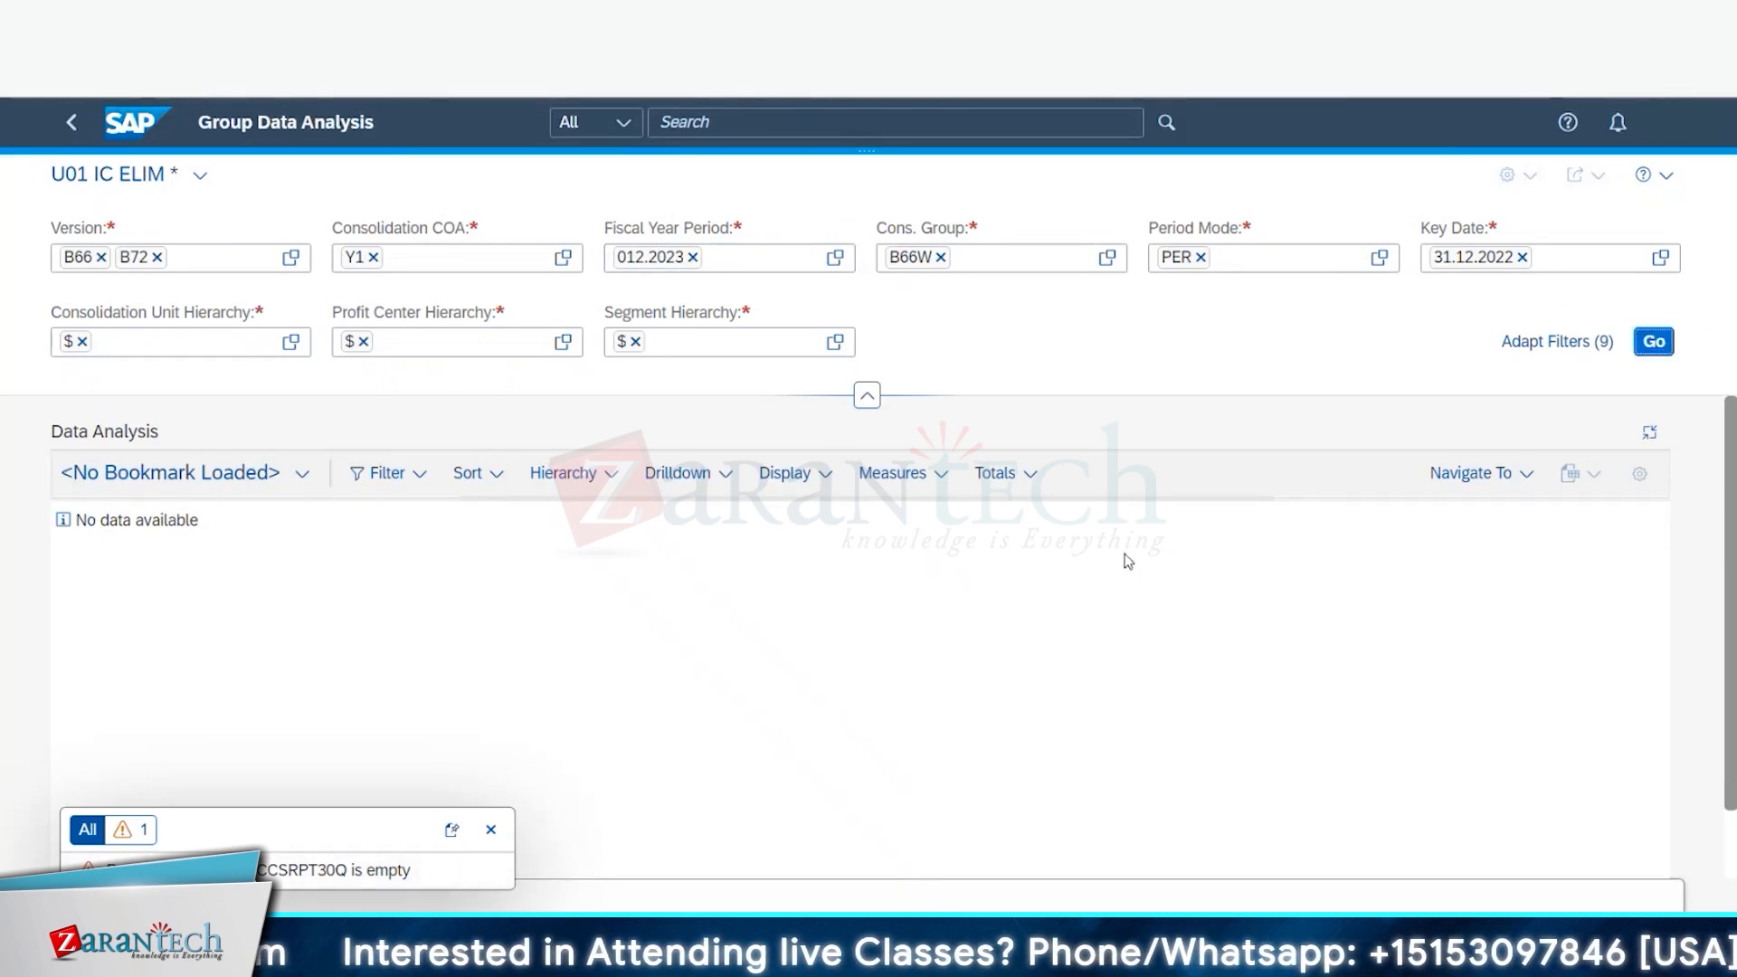
Step: Replace the key date with 31.12.2023 and rerun the report
left_click(1524, 261)
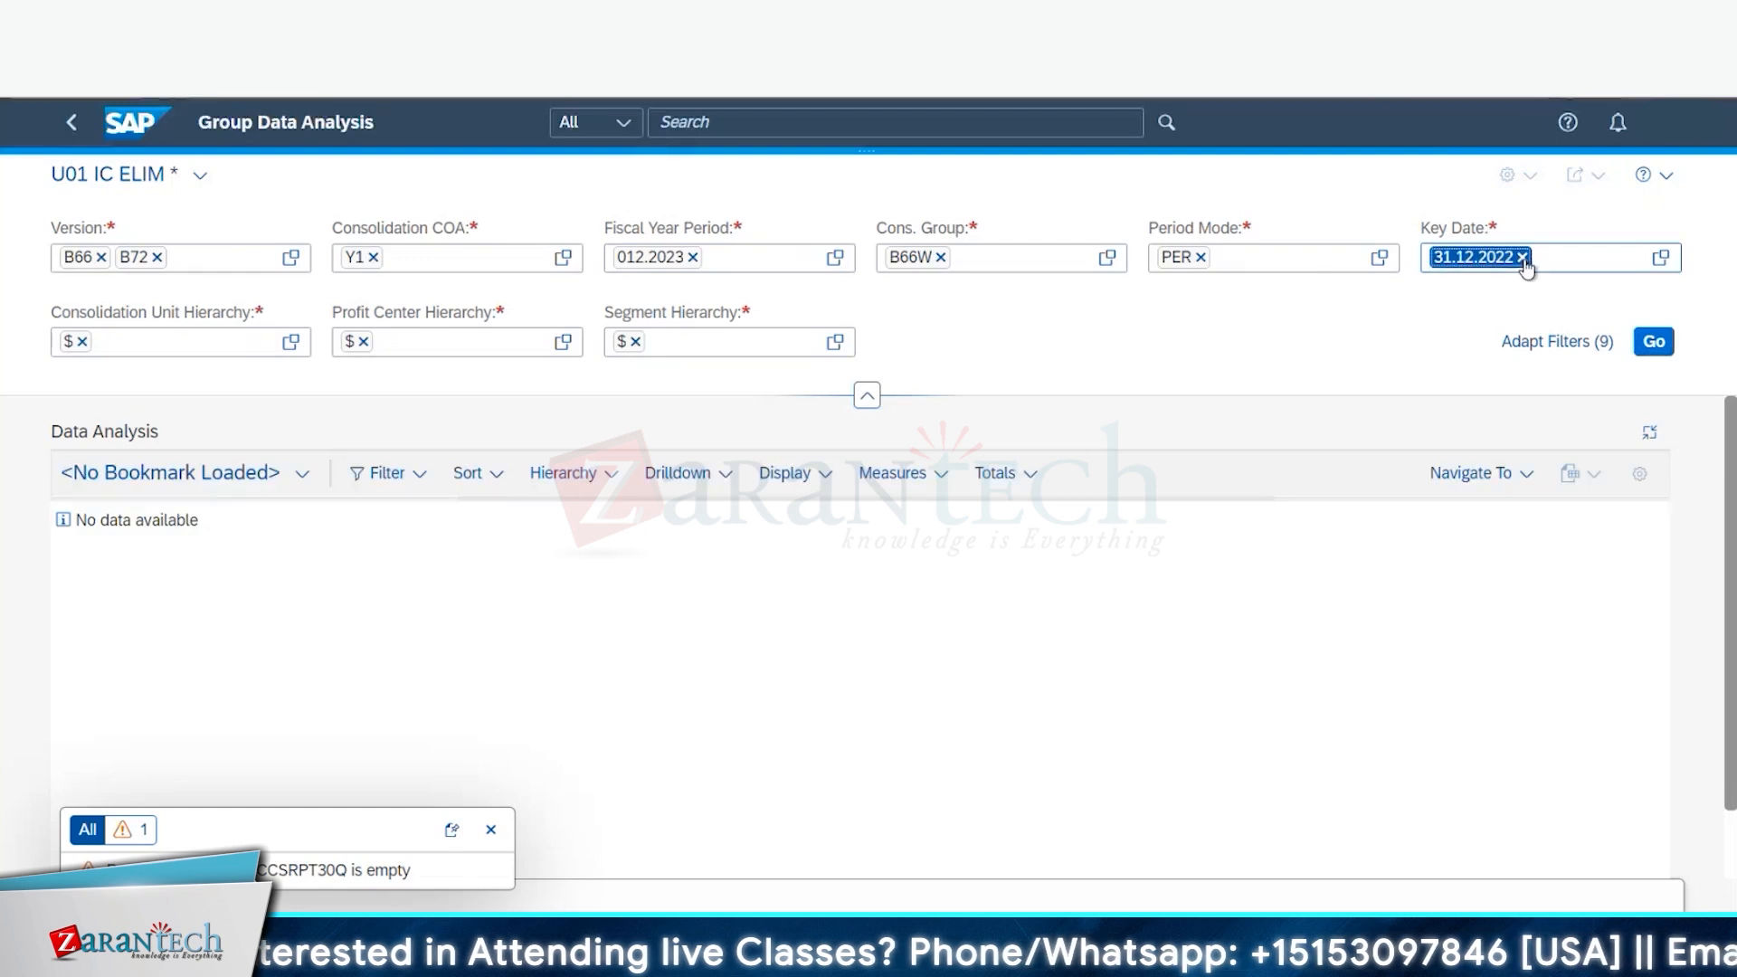
left_click(1522, 258)
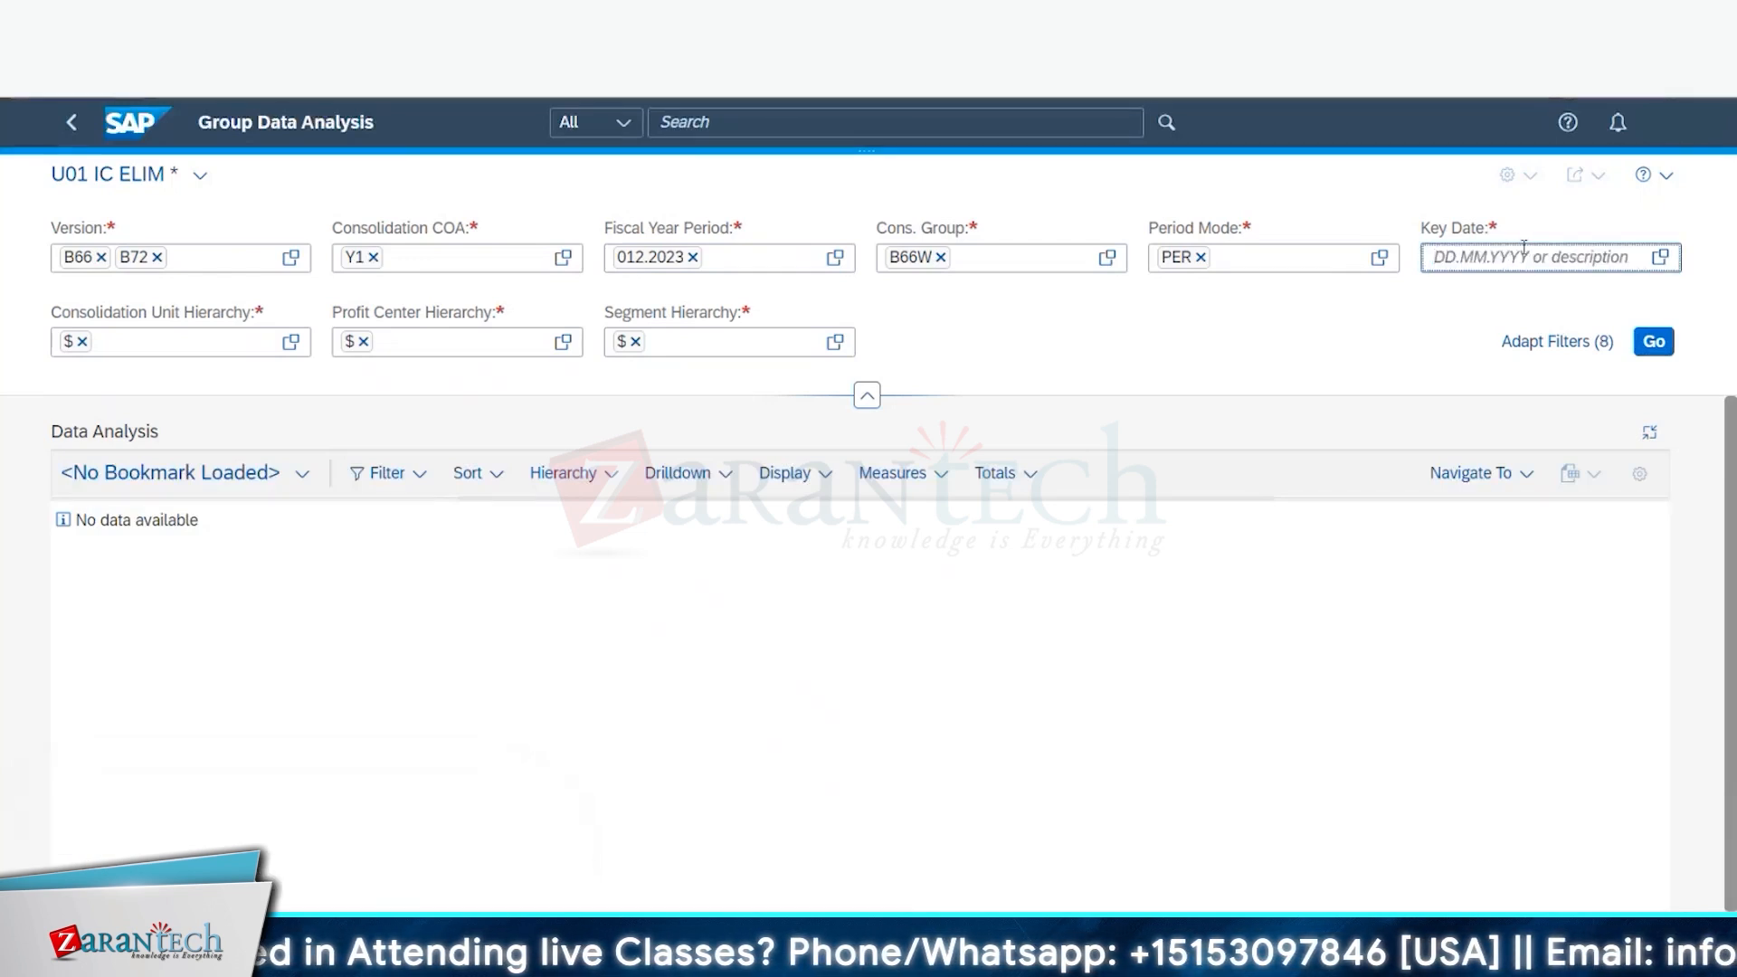
type("31.12.2")
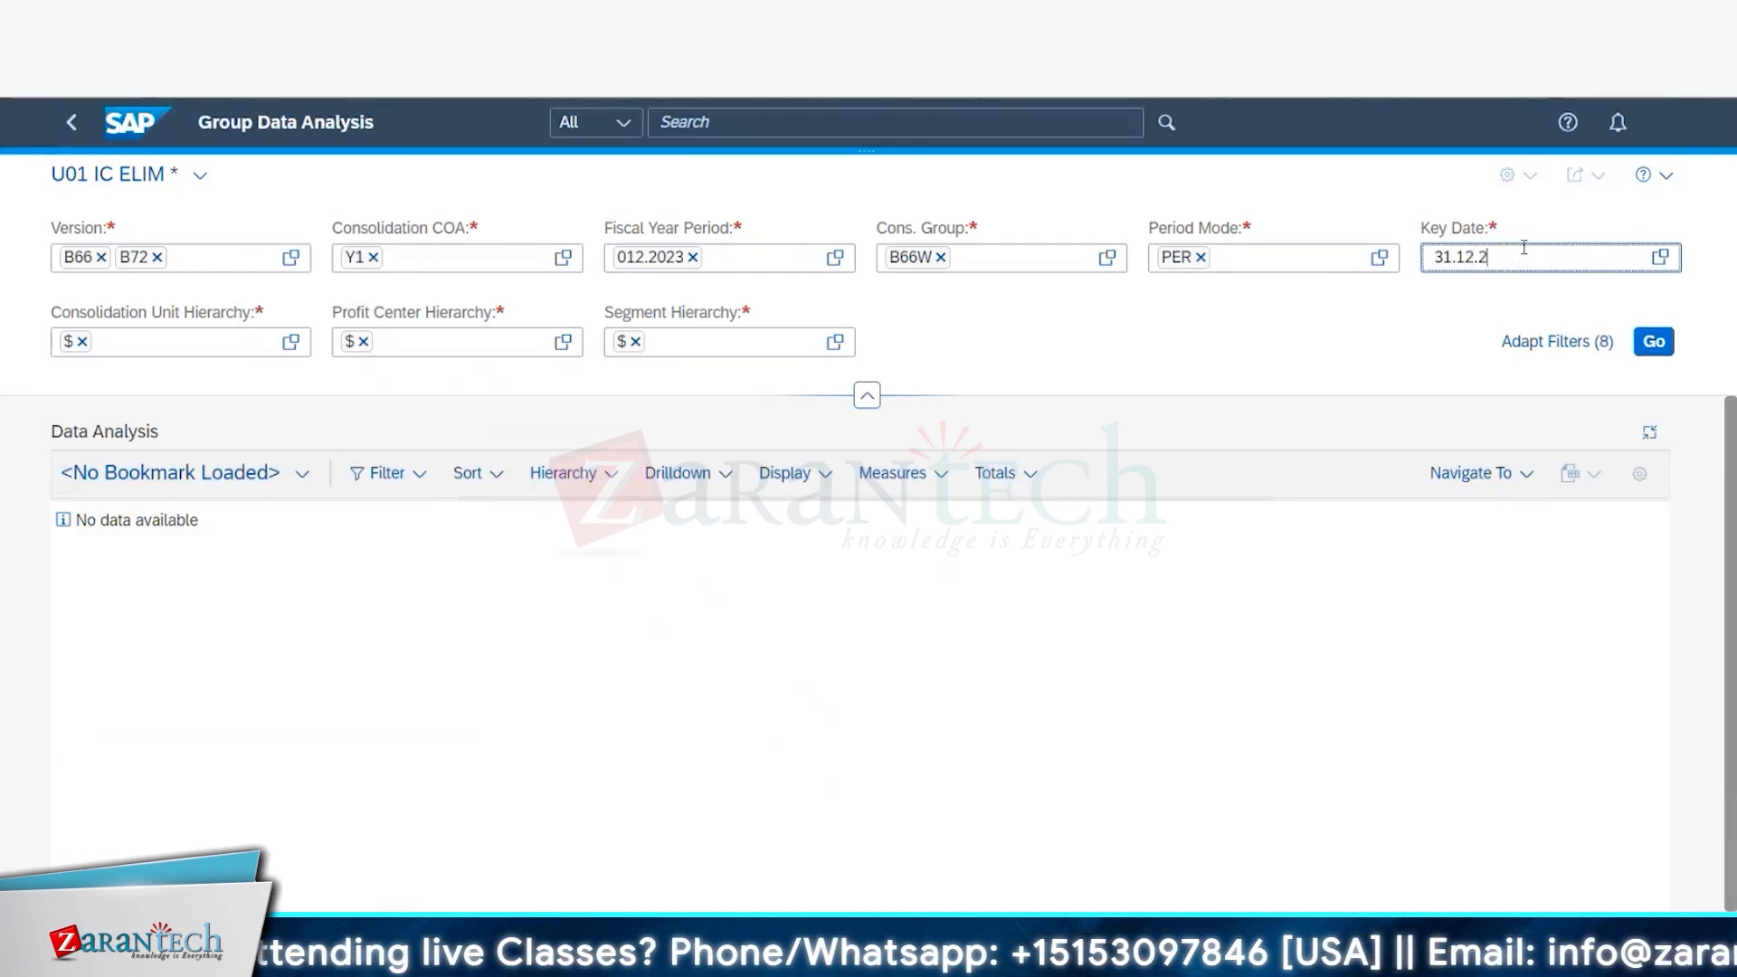
type("023")
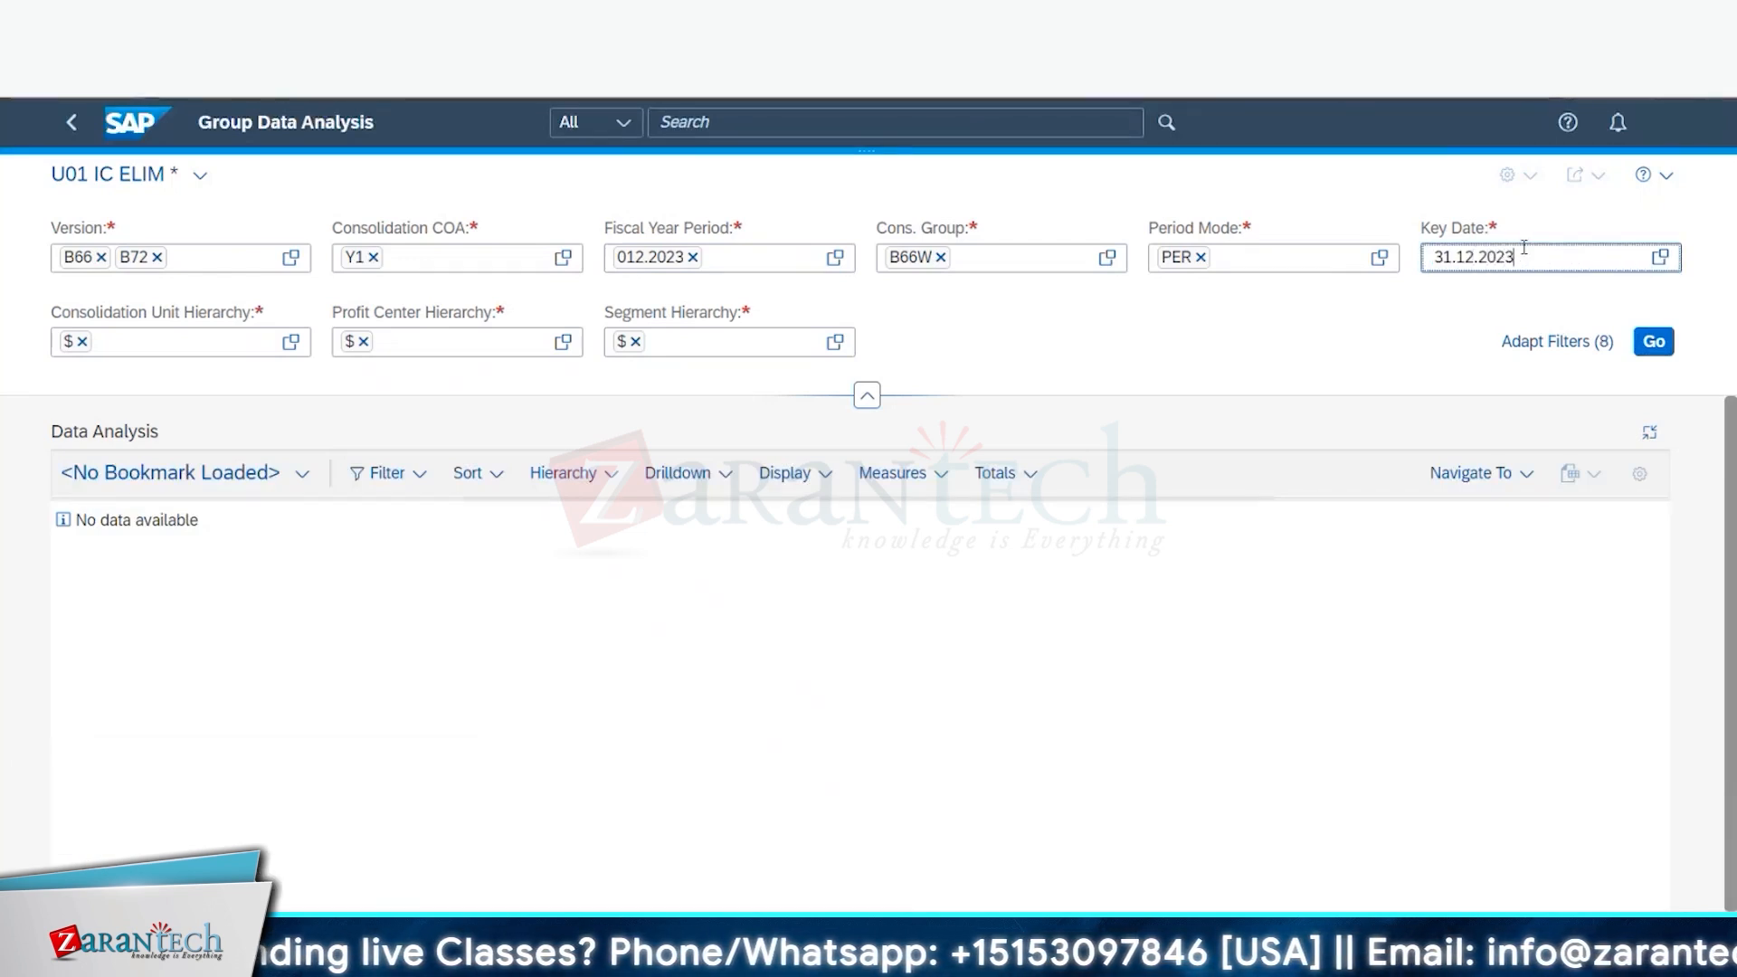
left_click(1655, 344)
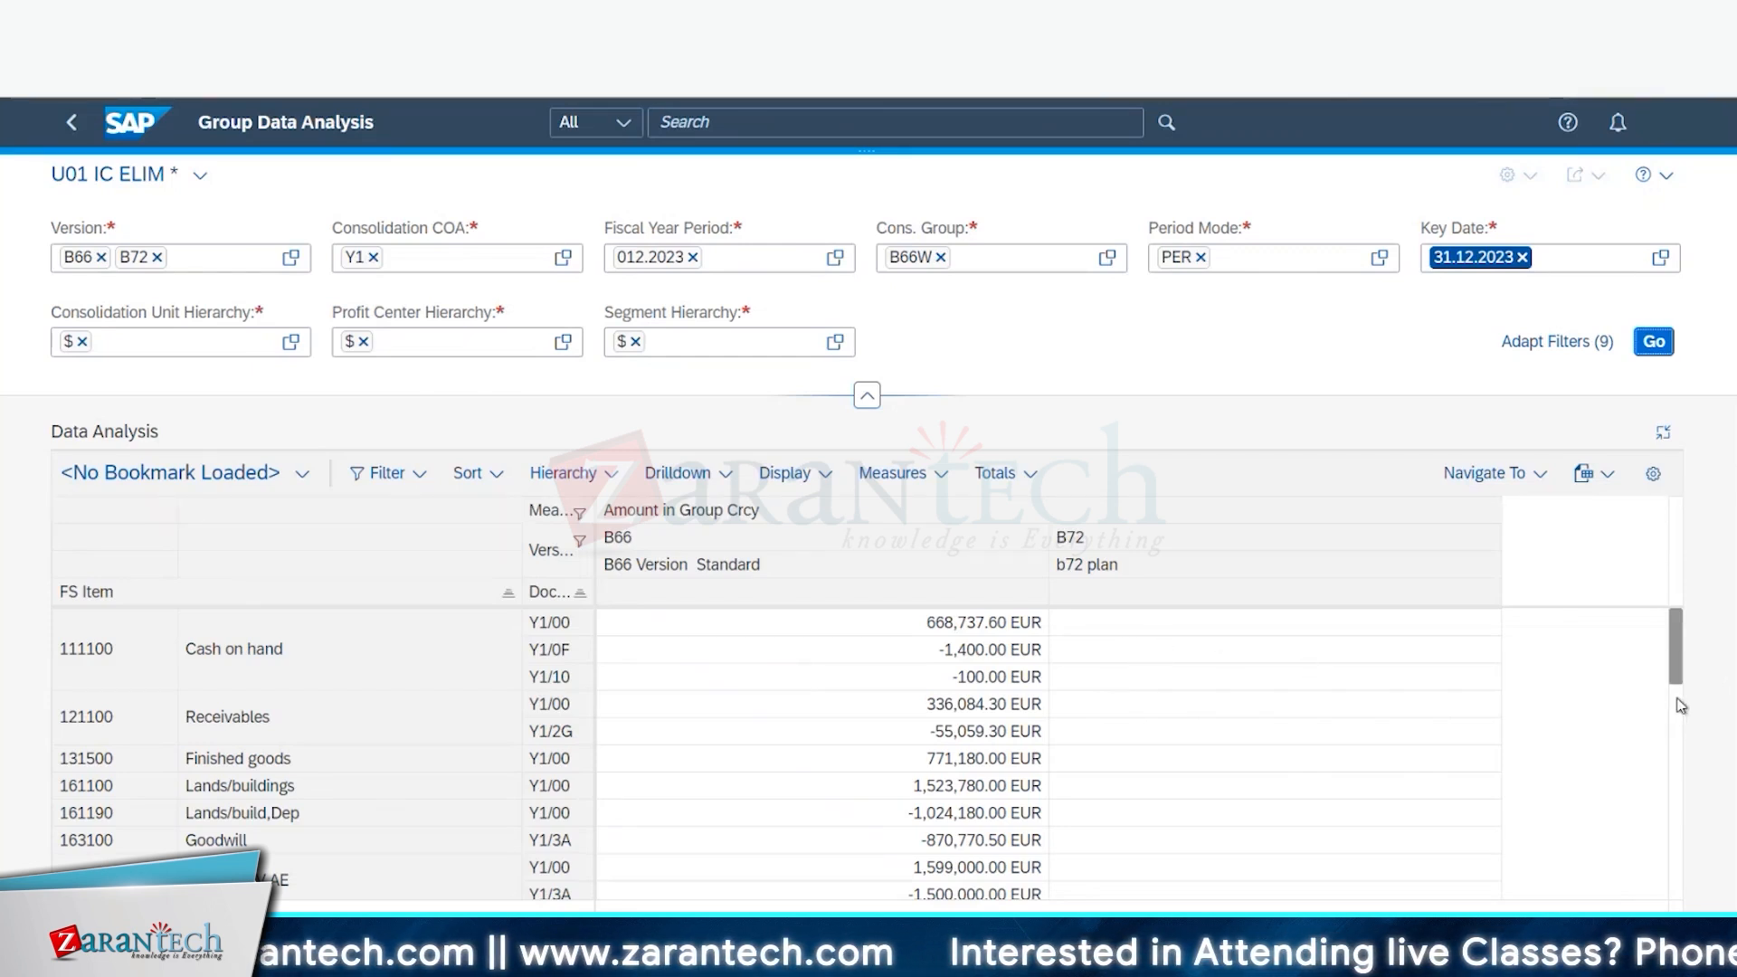
Step: Compare the B66 and B72 amounts per FS item, including interest expenses (652000) and cash on hand (111100), refreshing the report in between
left_click_drag(1679, 685, 1675, 860)
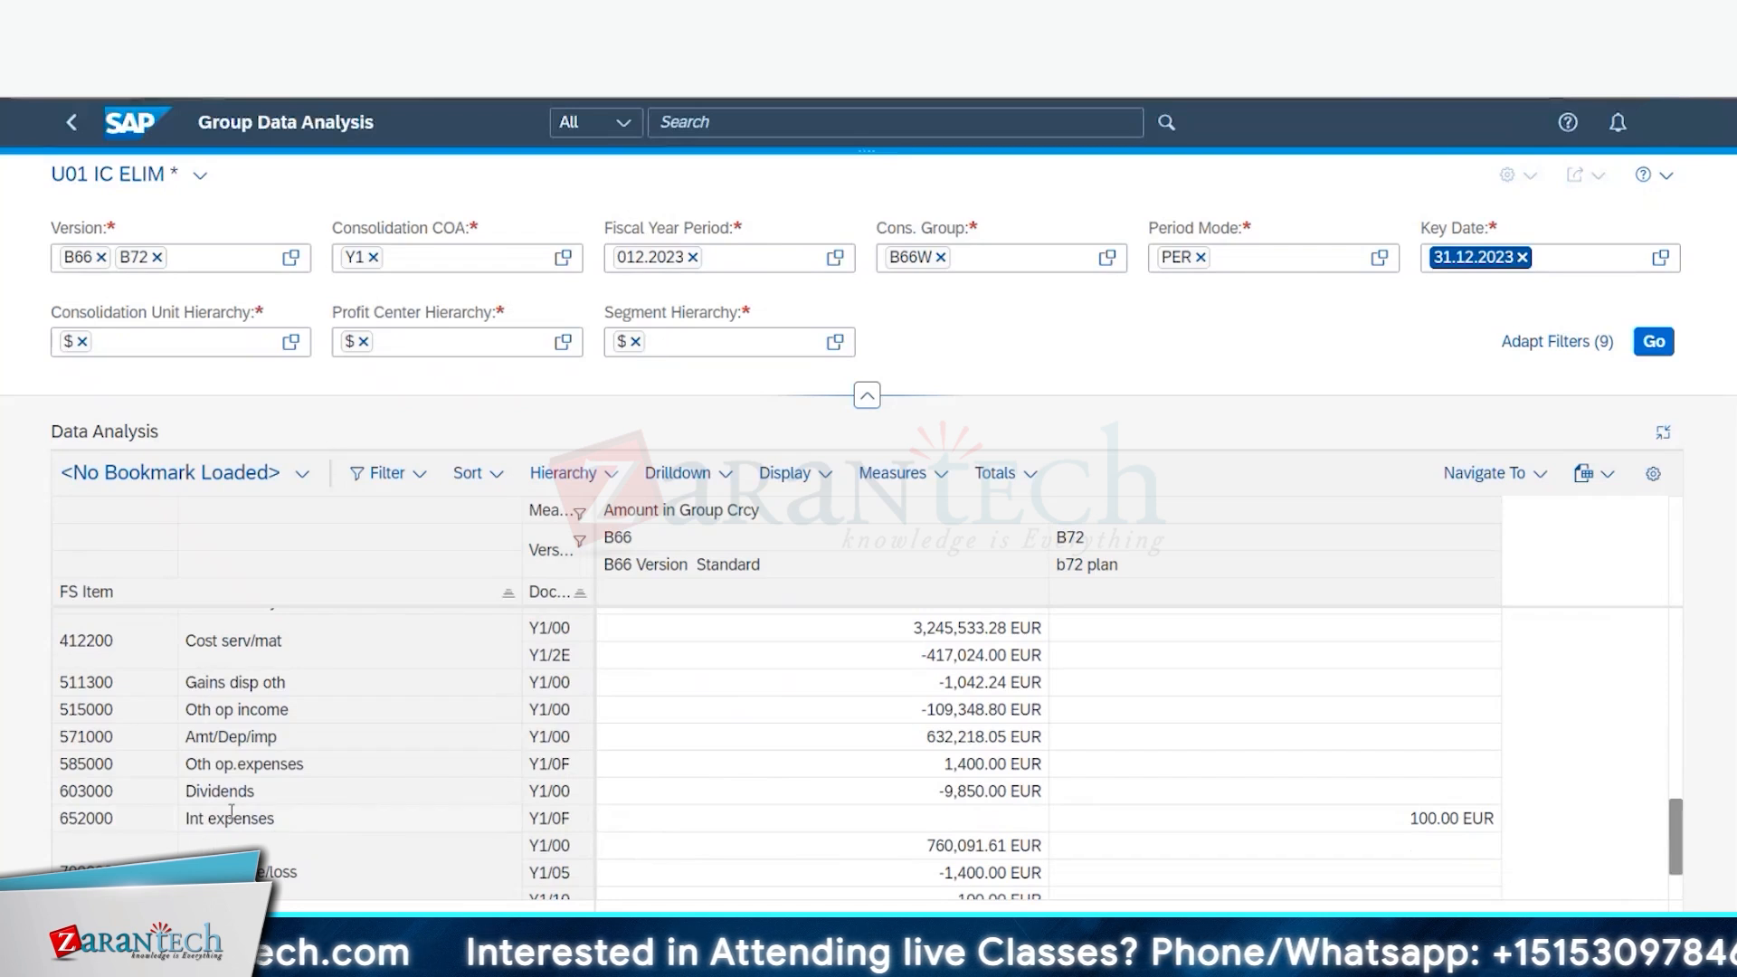
left_click_drag(116, 824, 69, 822)
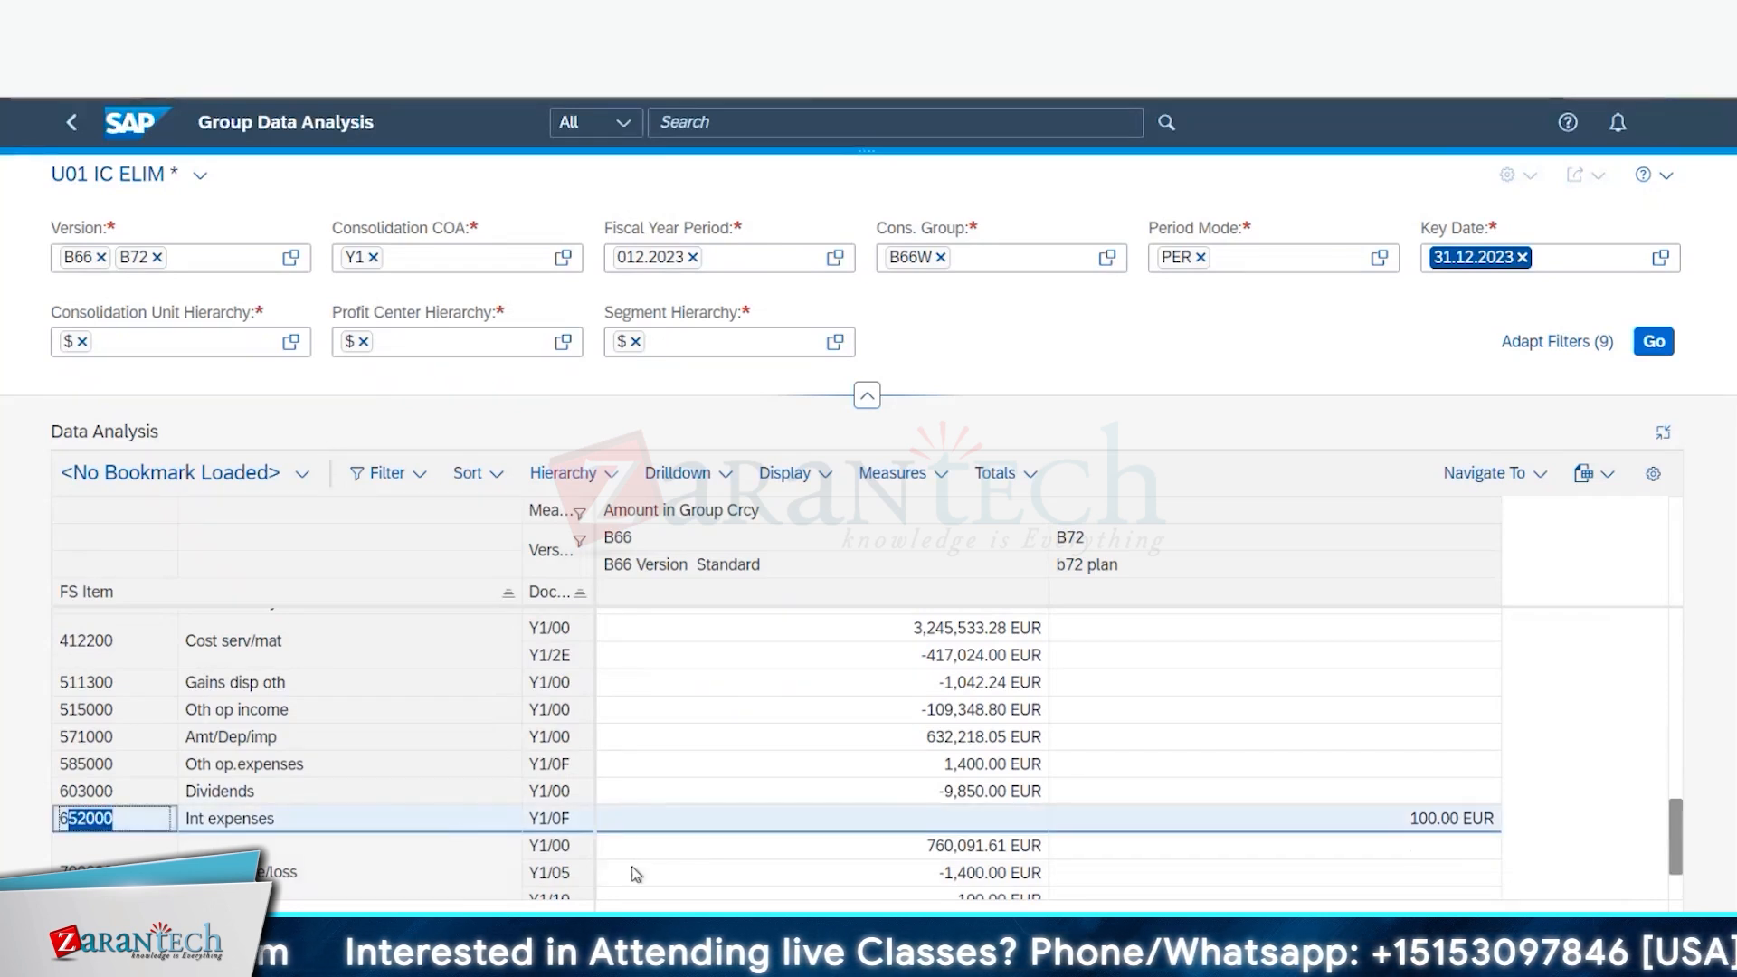
left_click(1654, 342)
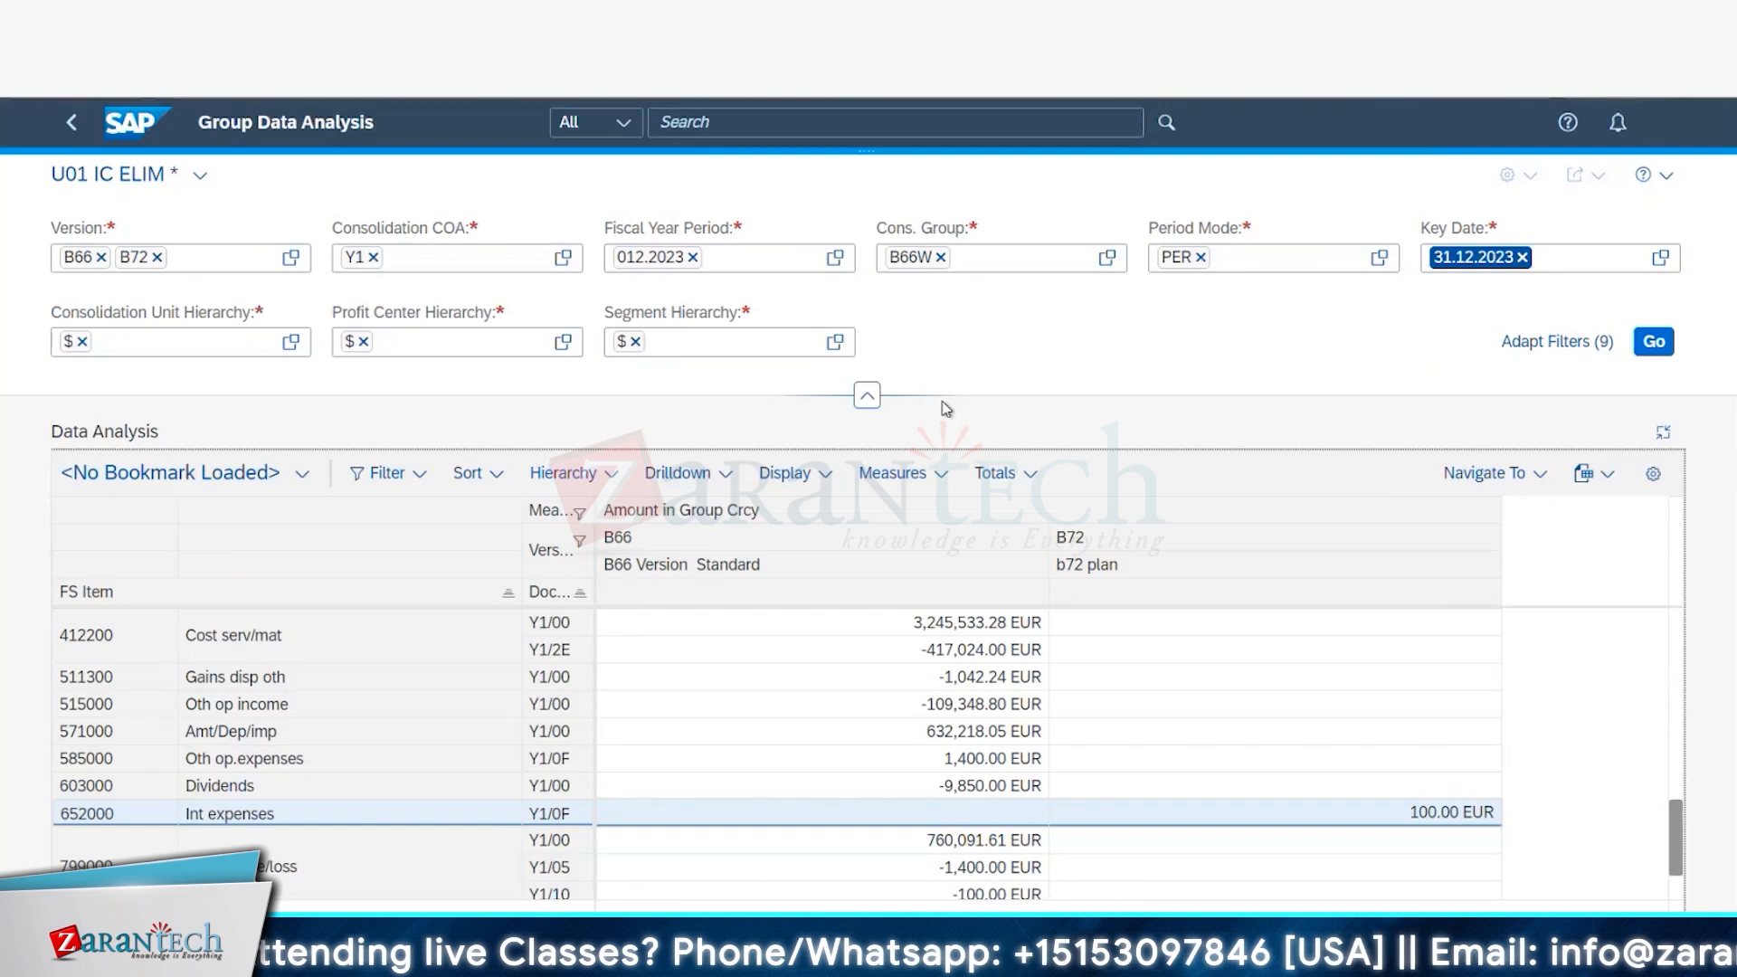
scroll(824, 735, "up", 10)
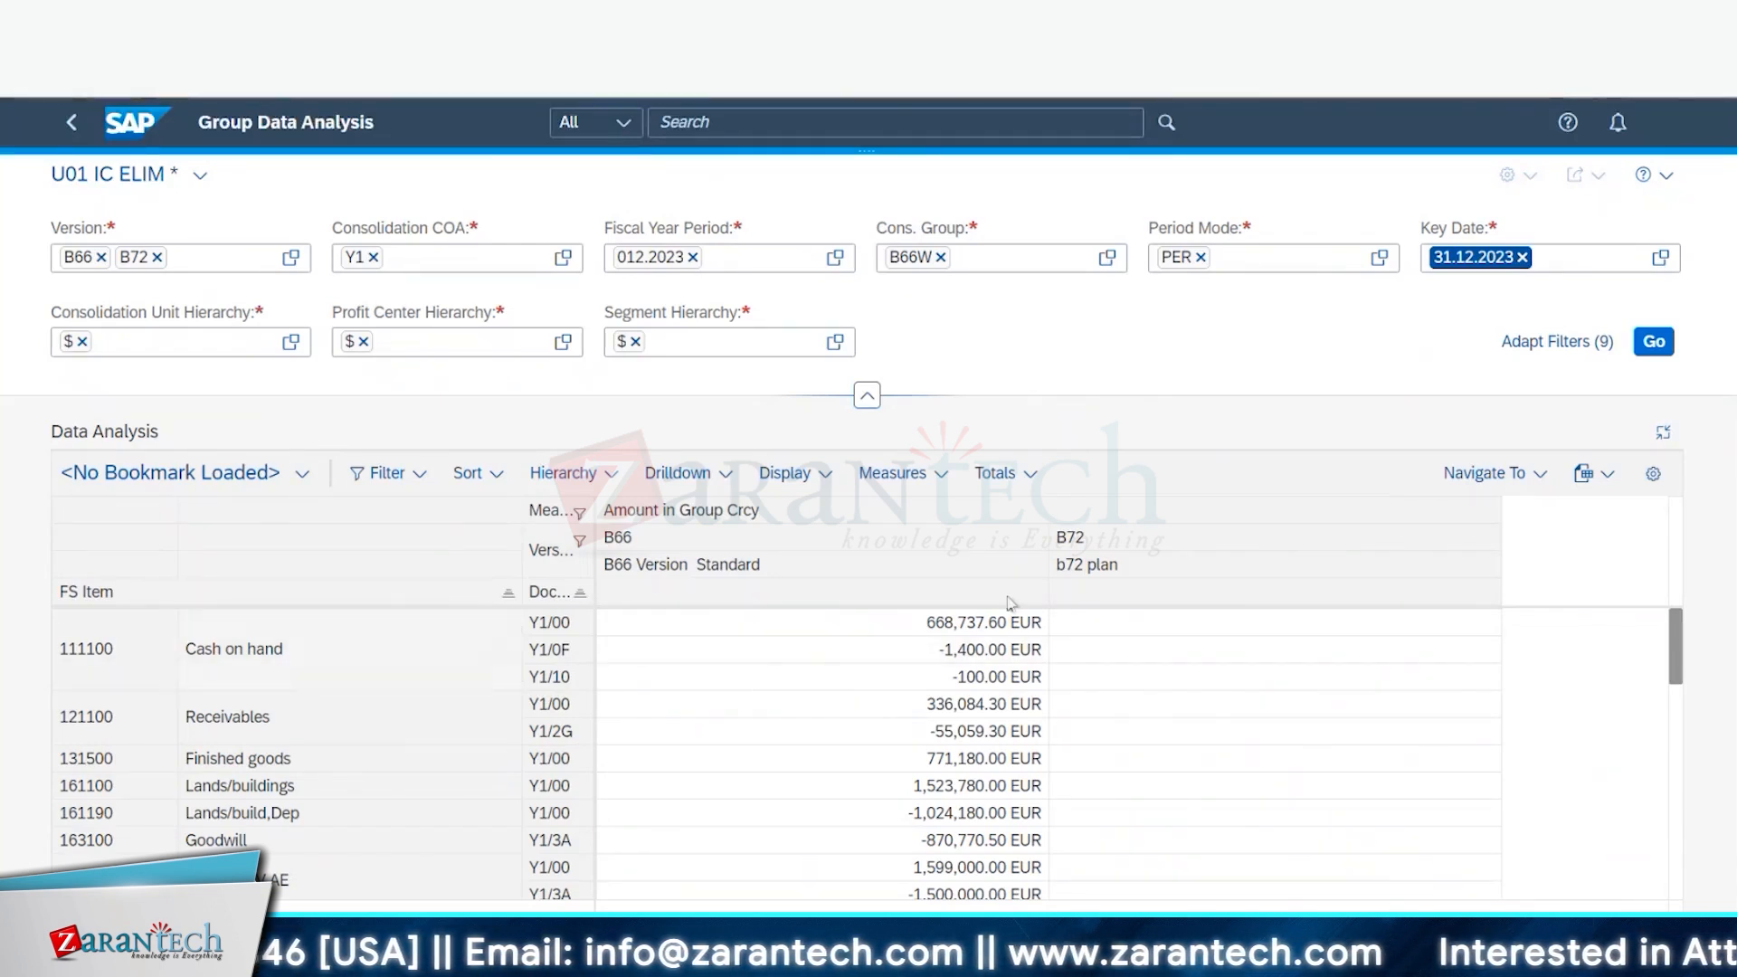
left_click(109, 649)
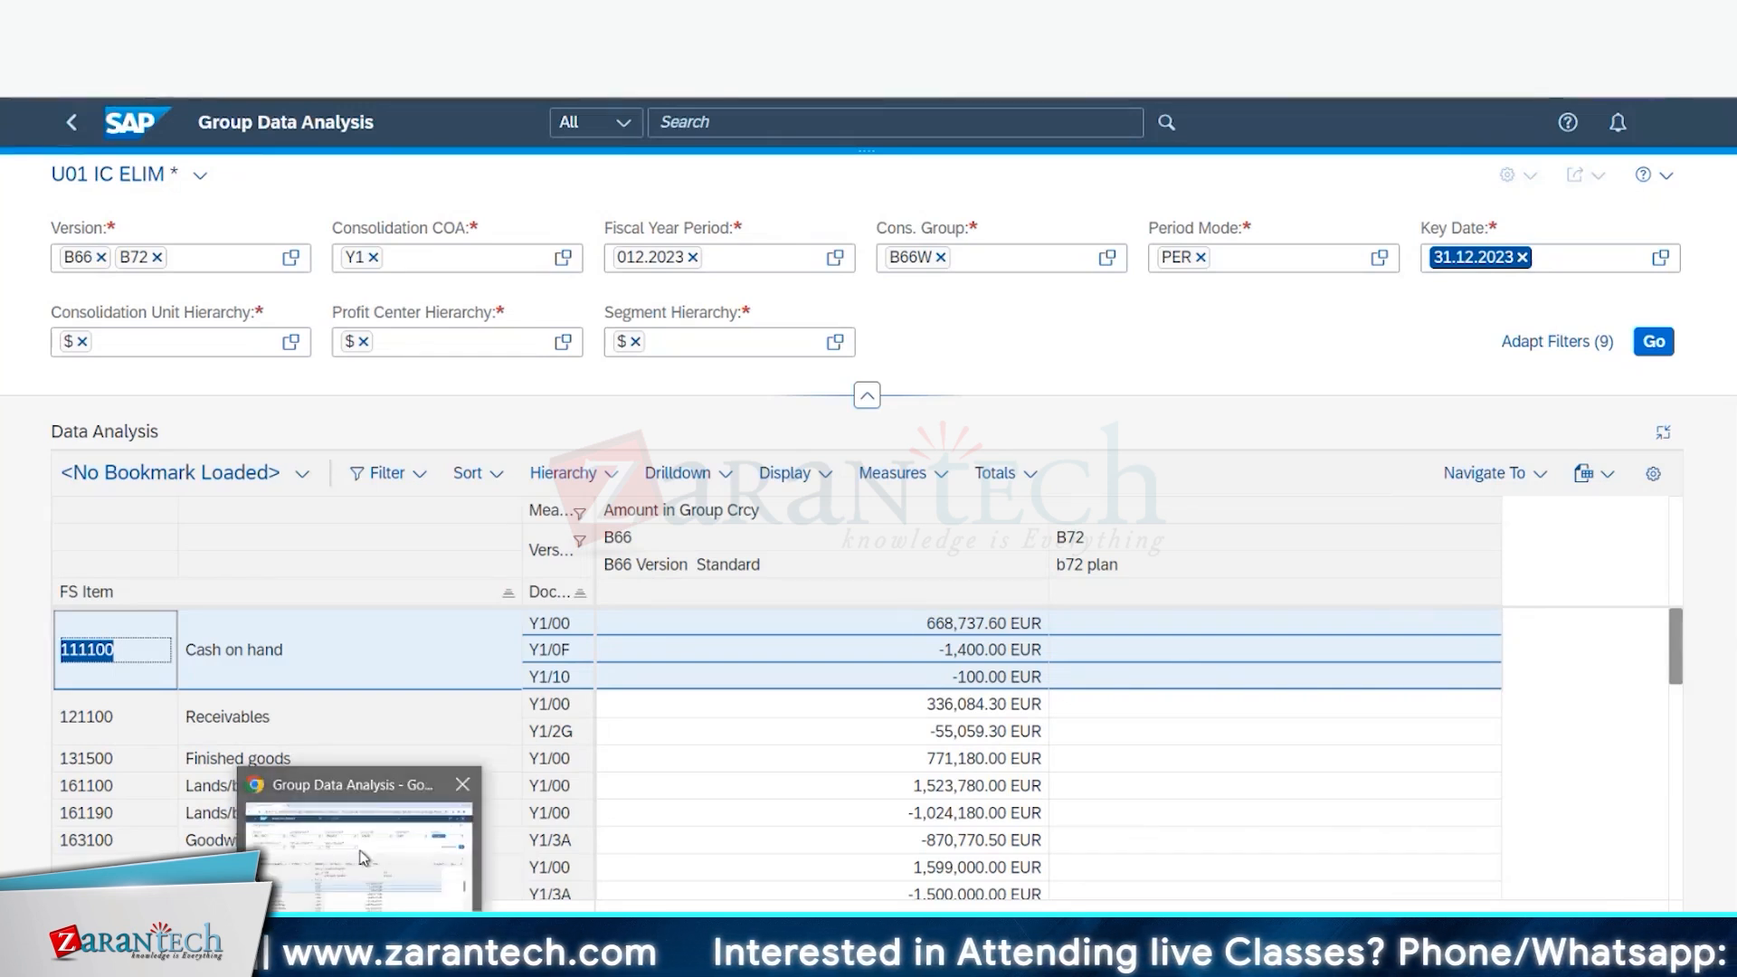
left_click(363, 857)
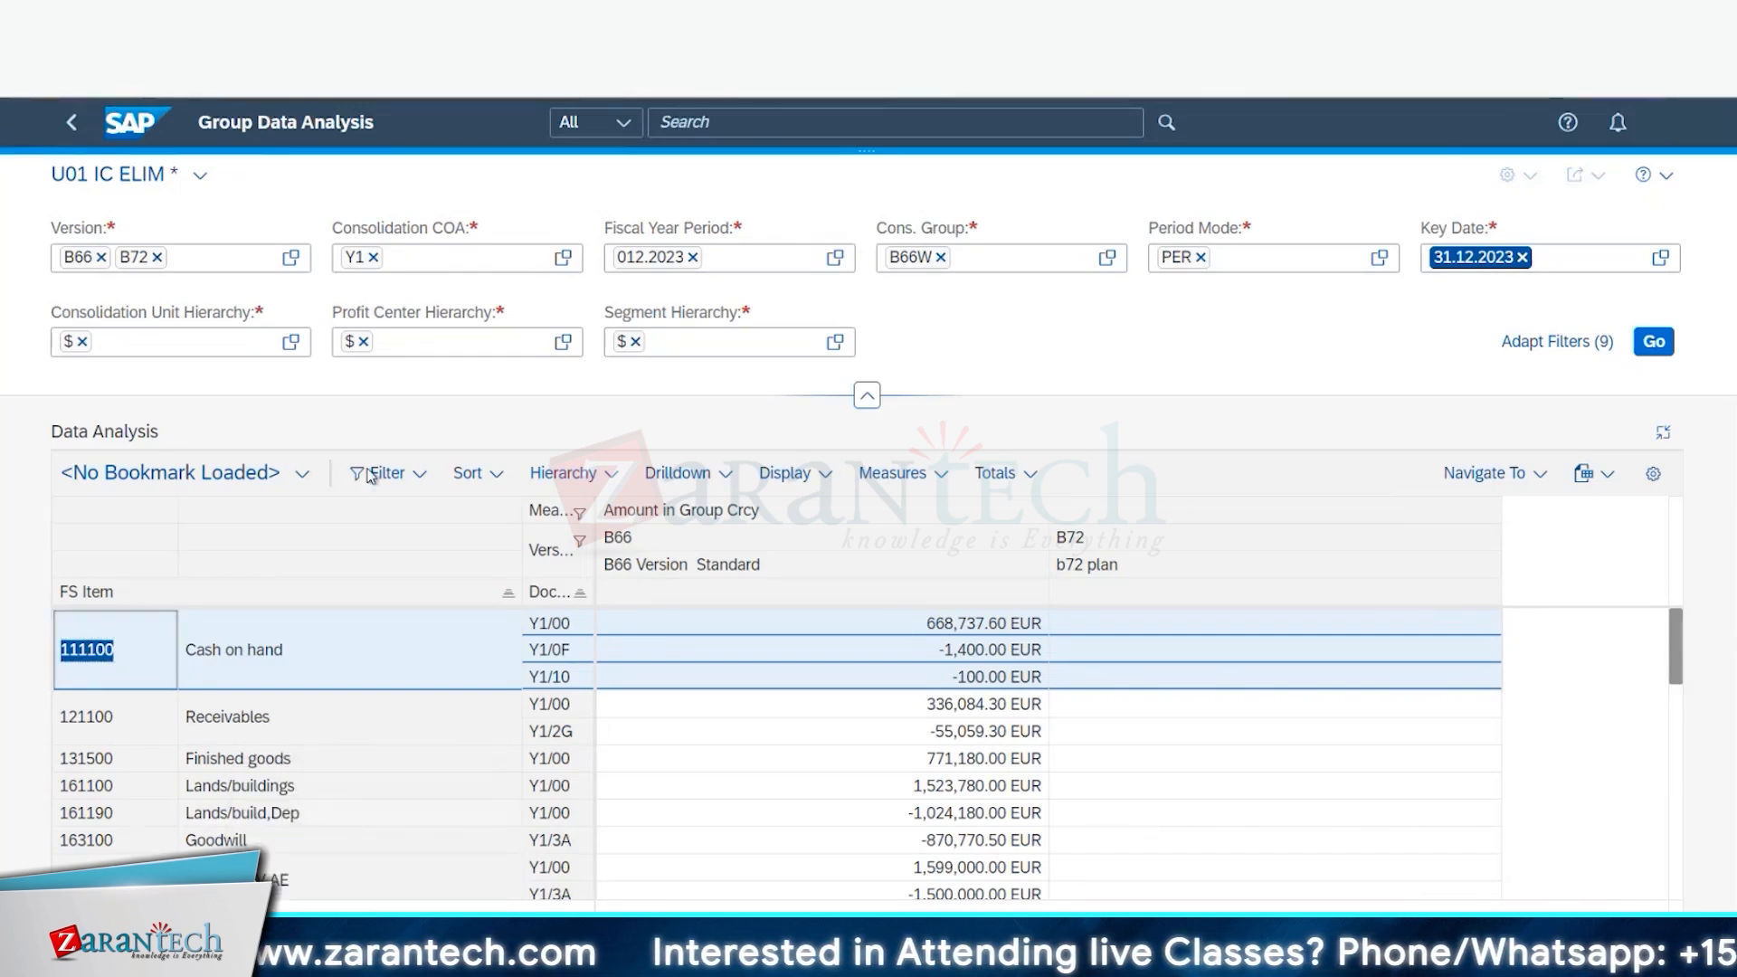
Step: Leave the report for the home page and open the Schedule Jobs for Consolidation Tasks app from Consolidation Settings
left_click(66, 135)
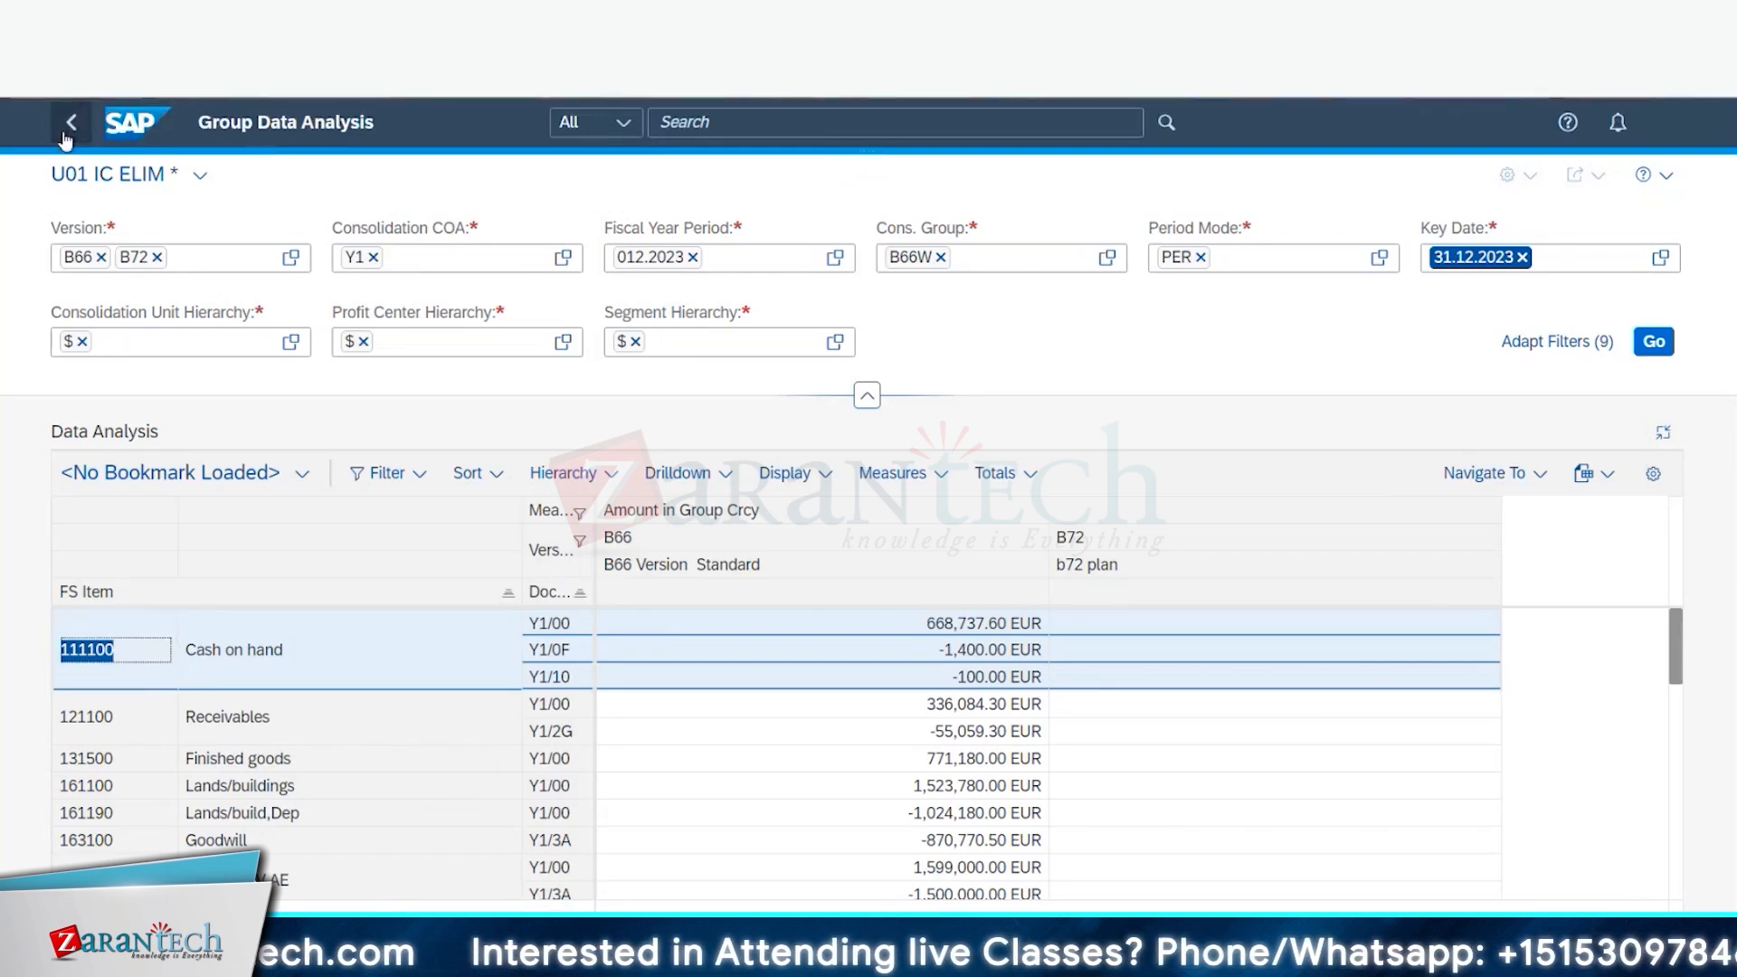
left_click(68, 127)
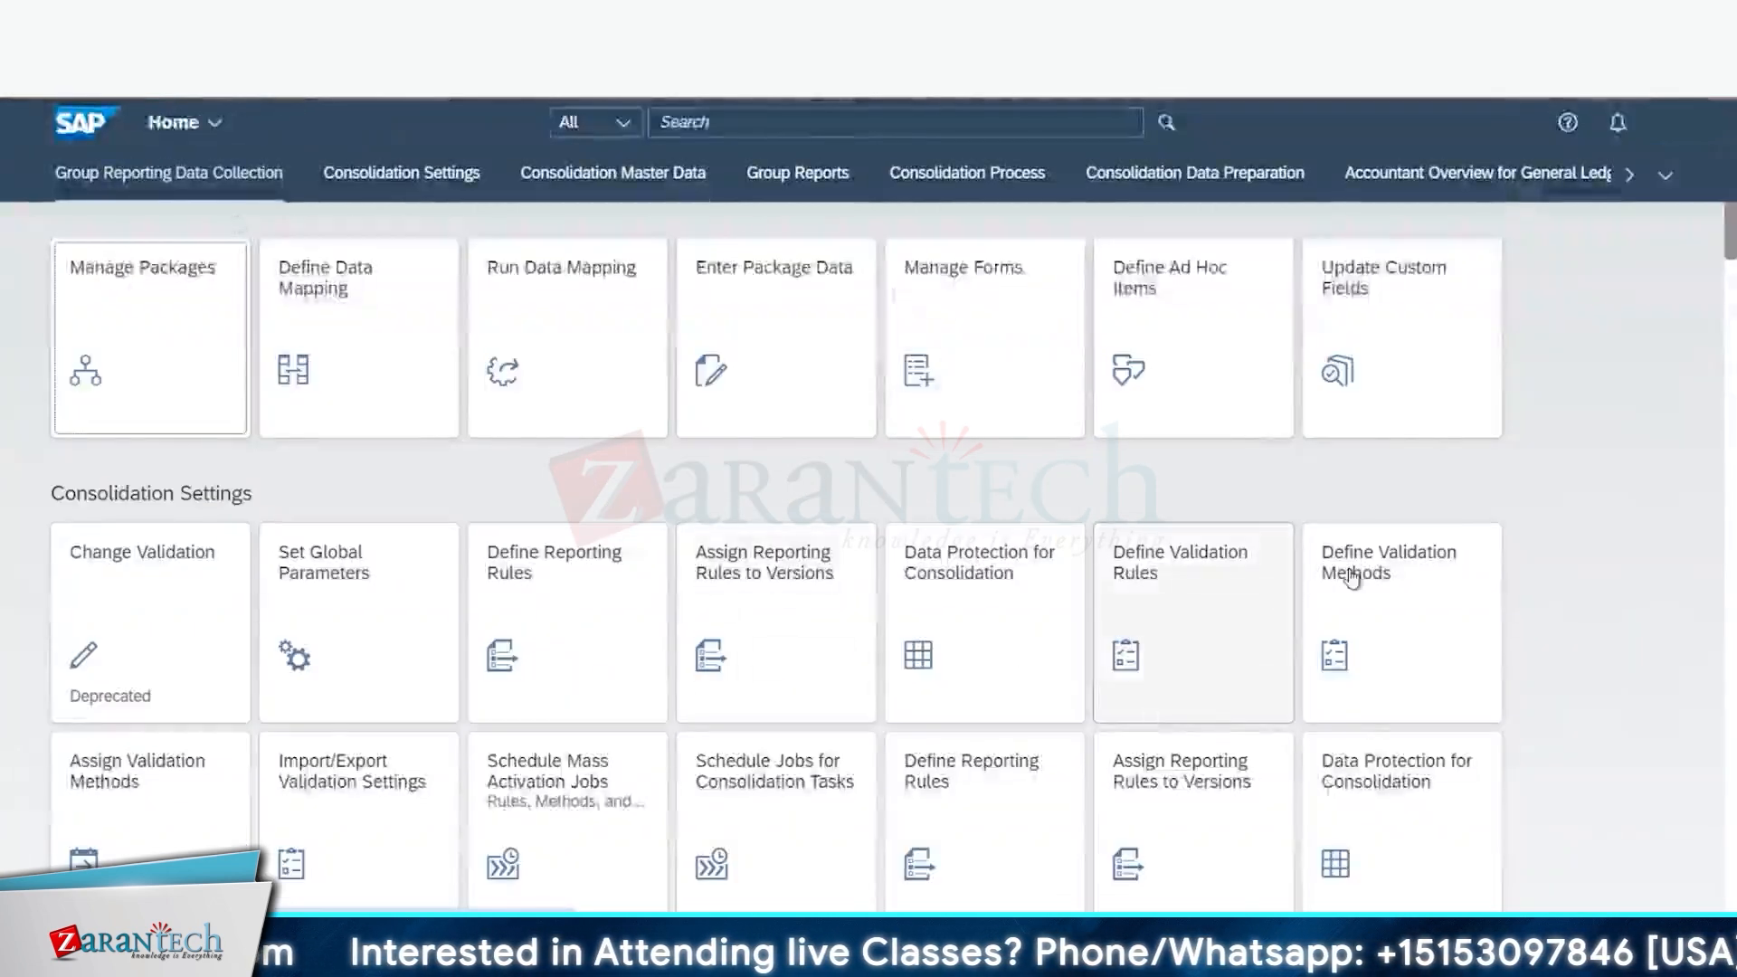
scroll(1353, 579, "down", 1)
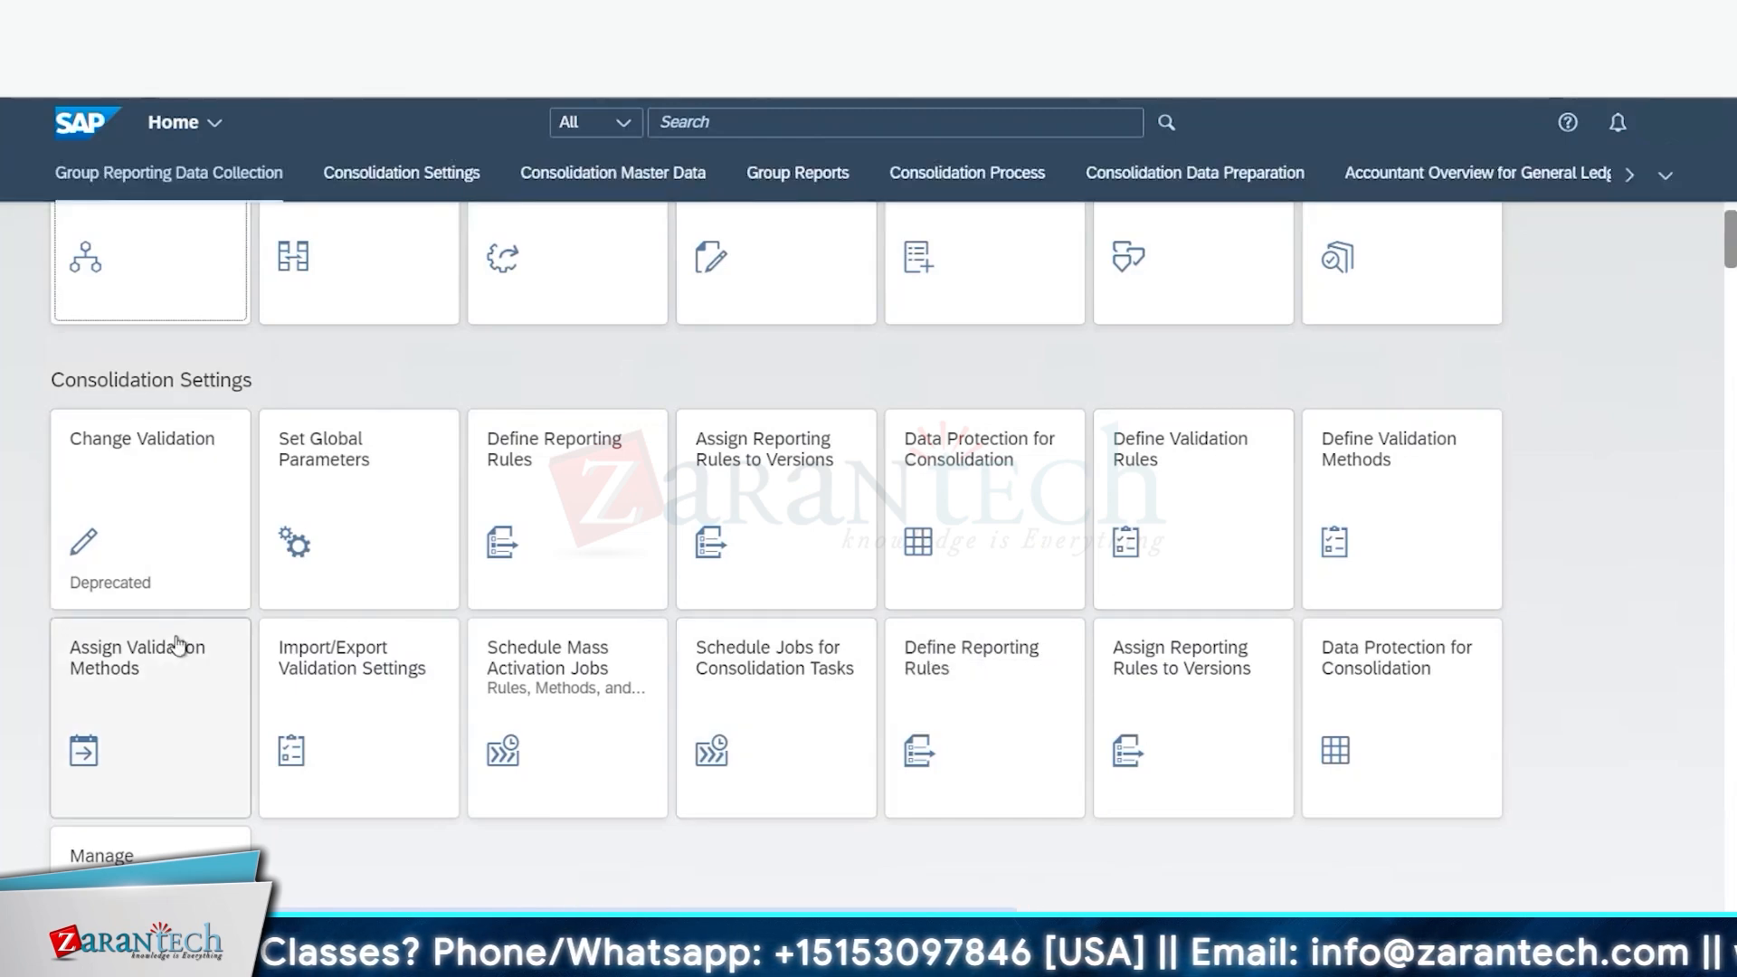
scroll(269, 598, "up", 1)
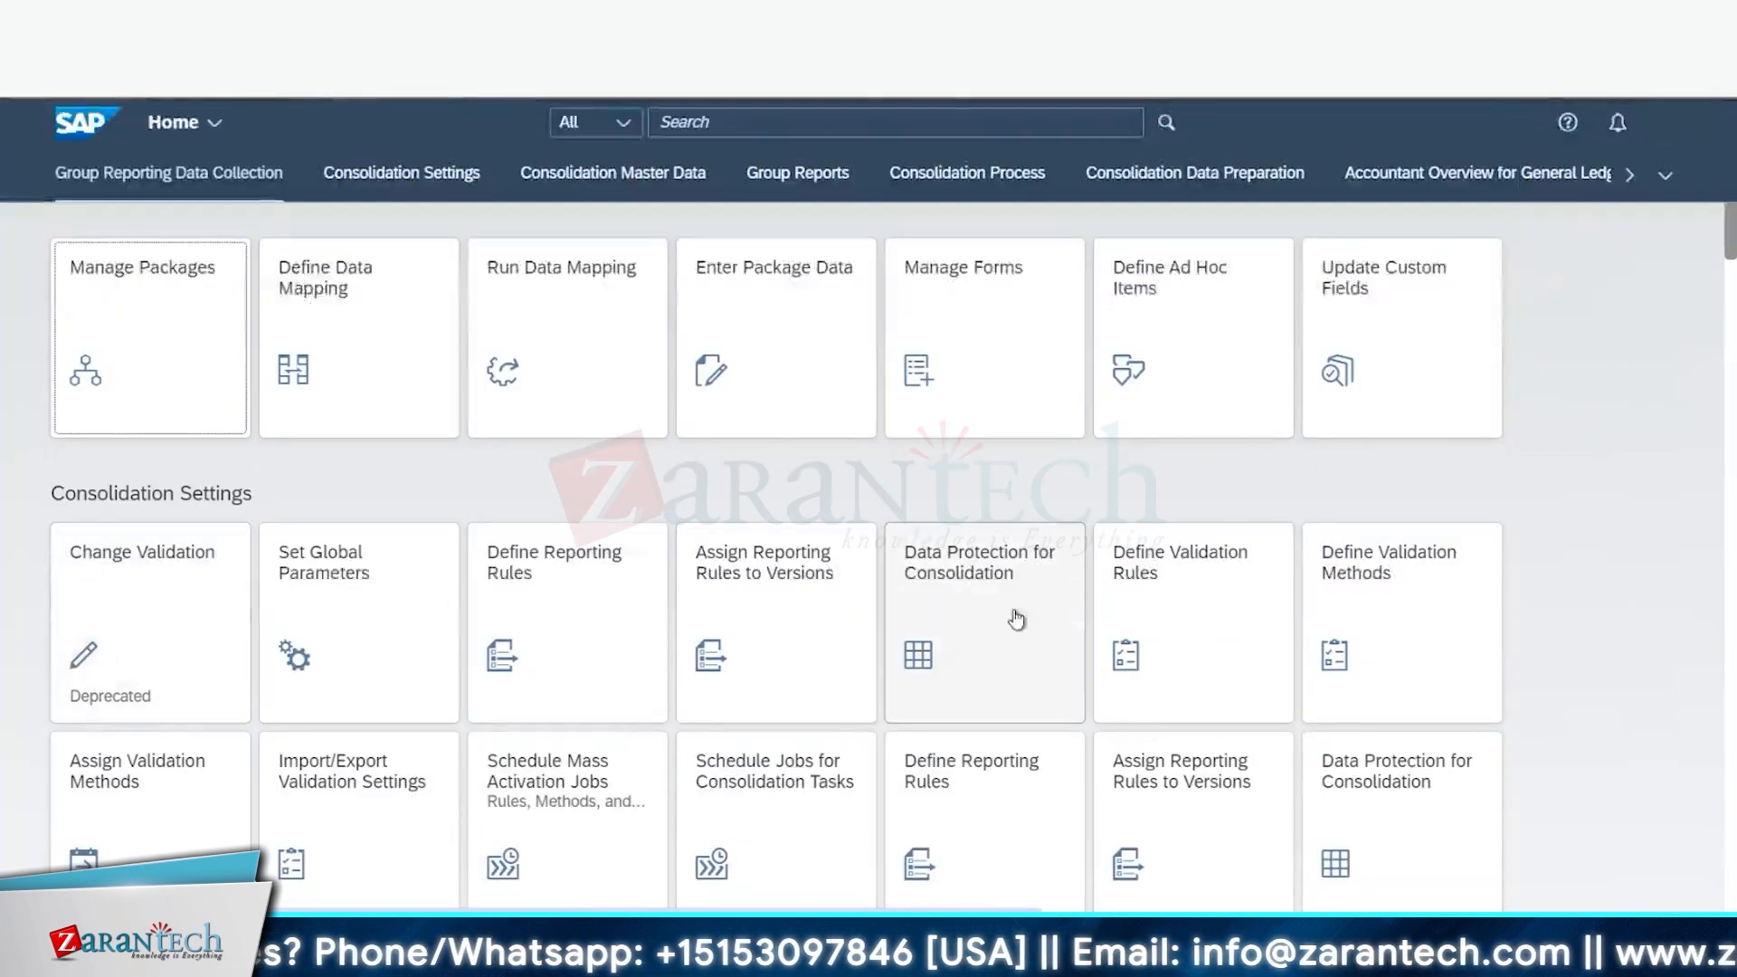
scroll(1000, 624, "down", 2)
scroll(997, 631, "down", 1)
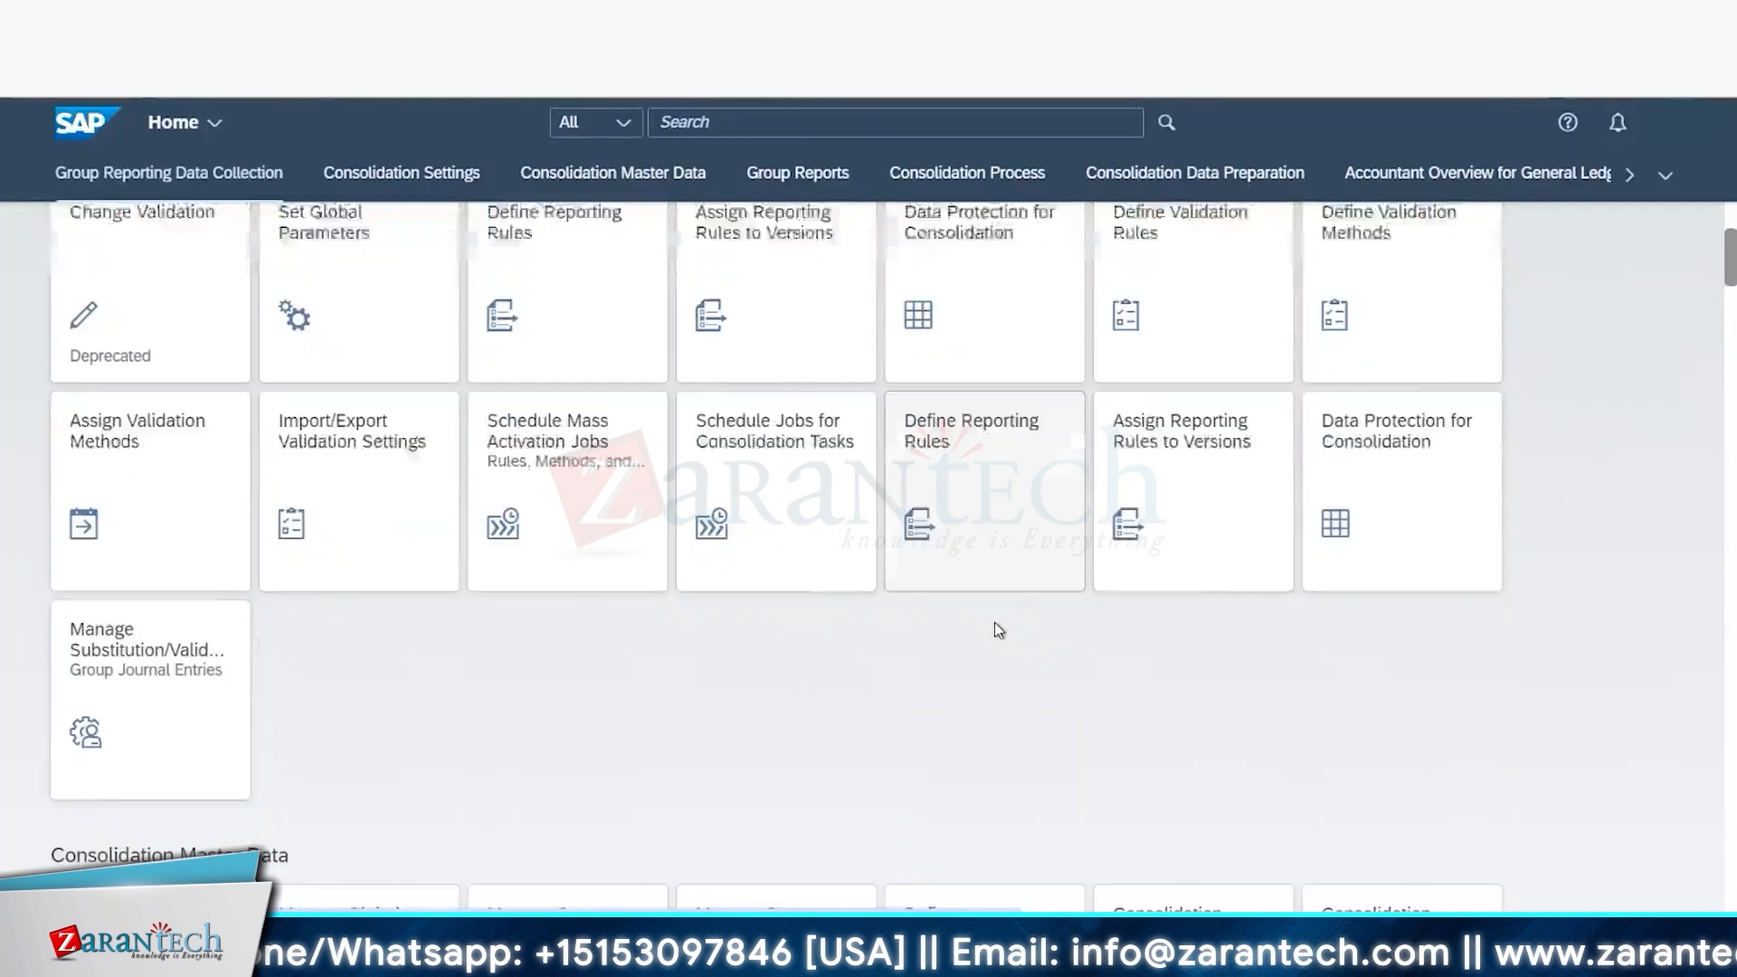
scroll(995, 628, "up", 1)
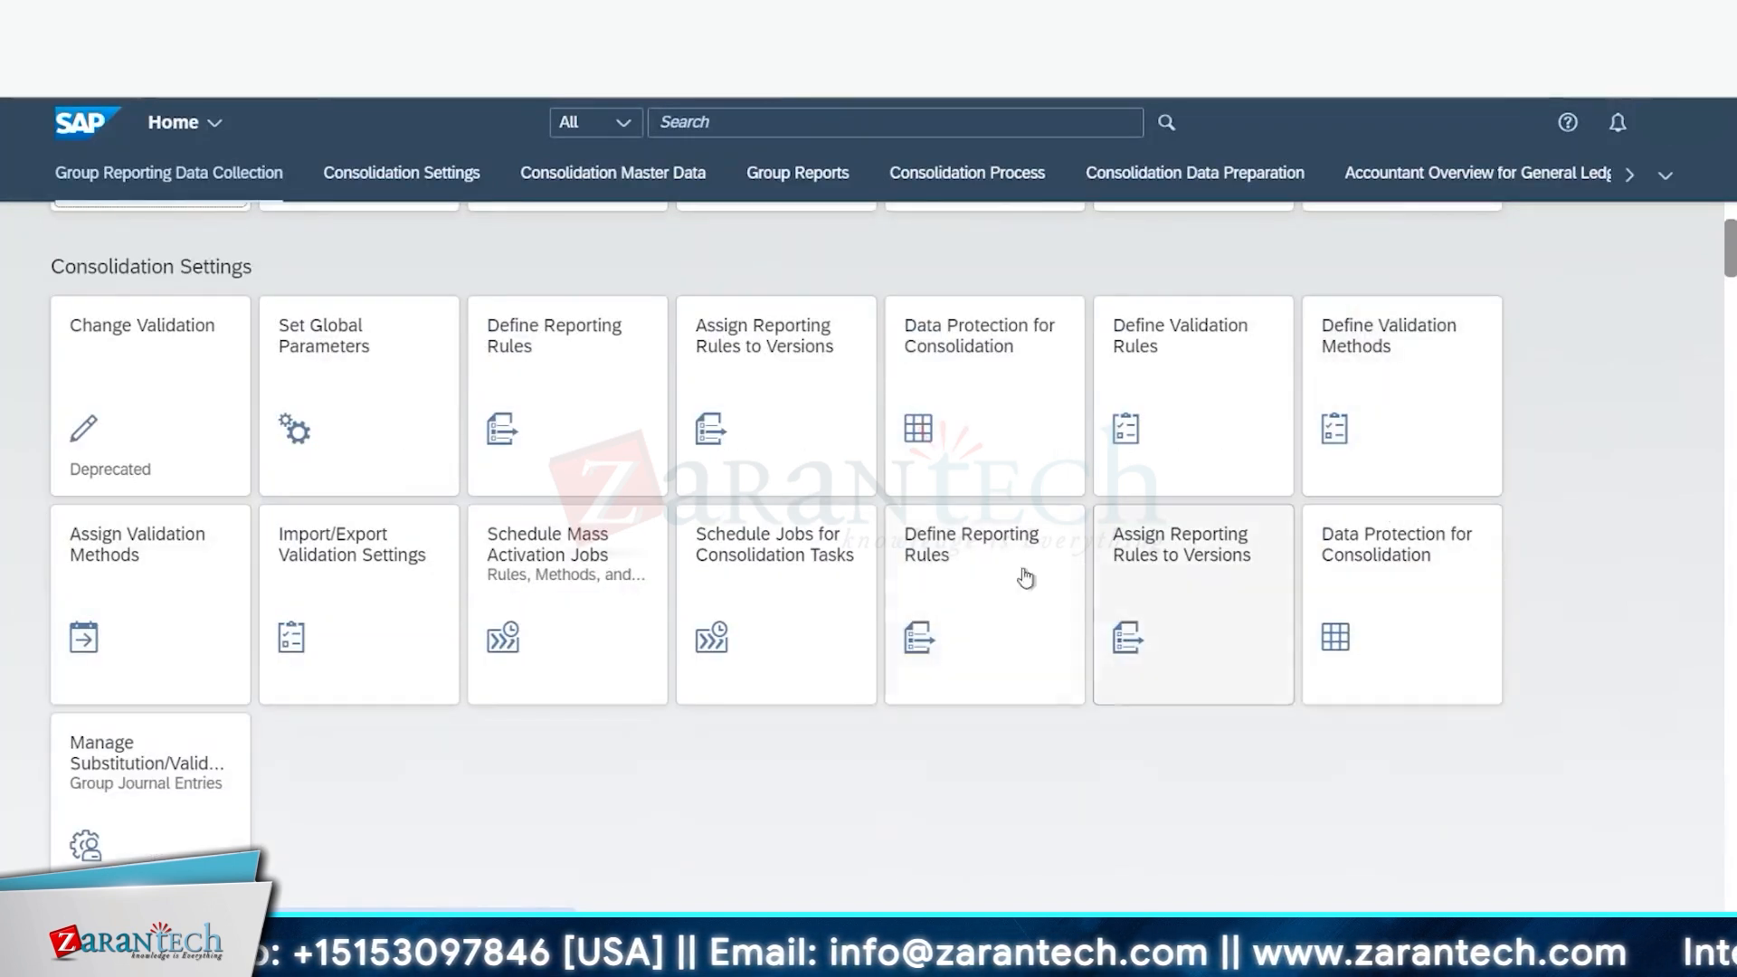
left_click(764, 563)
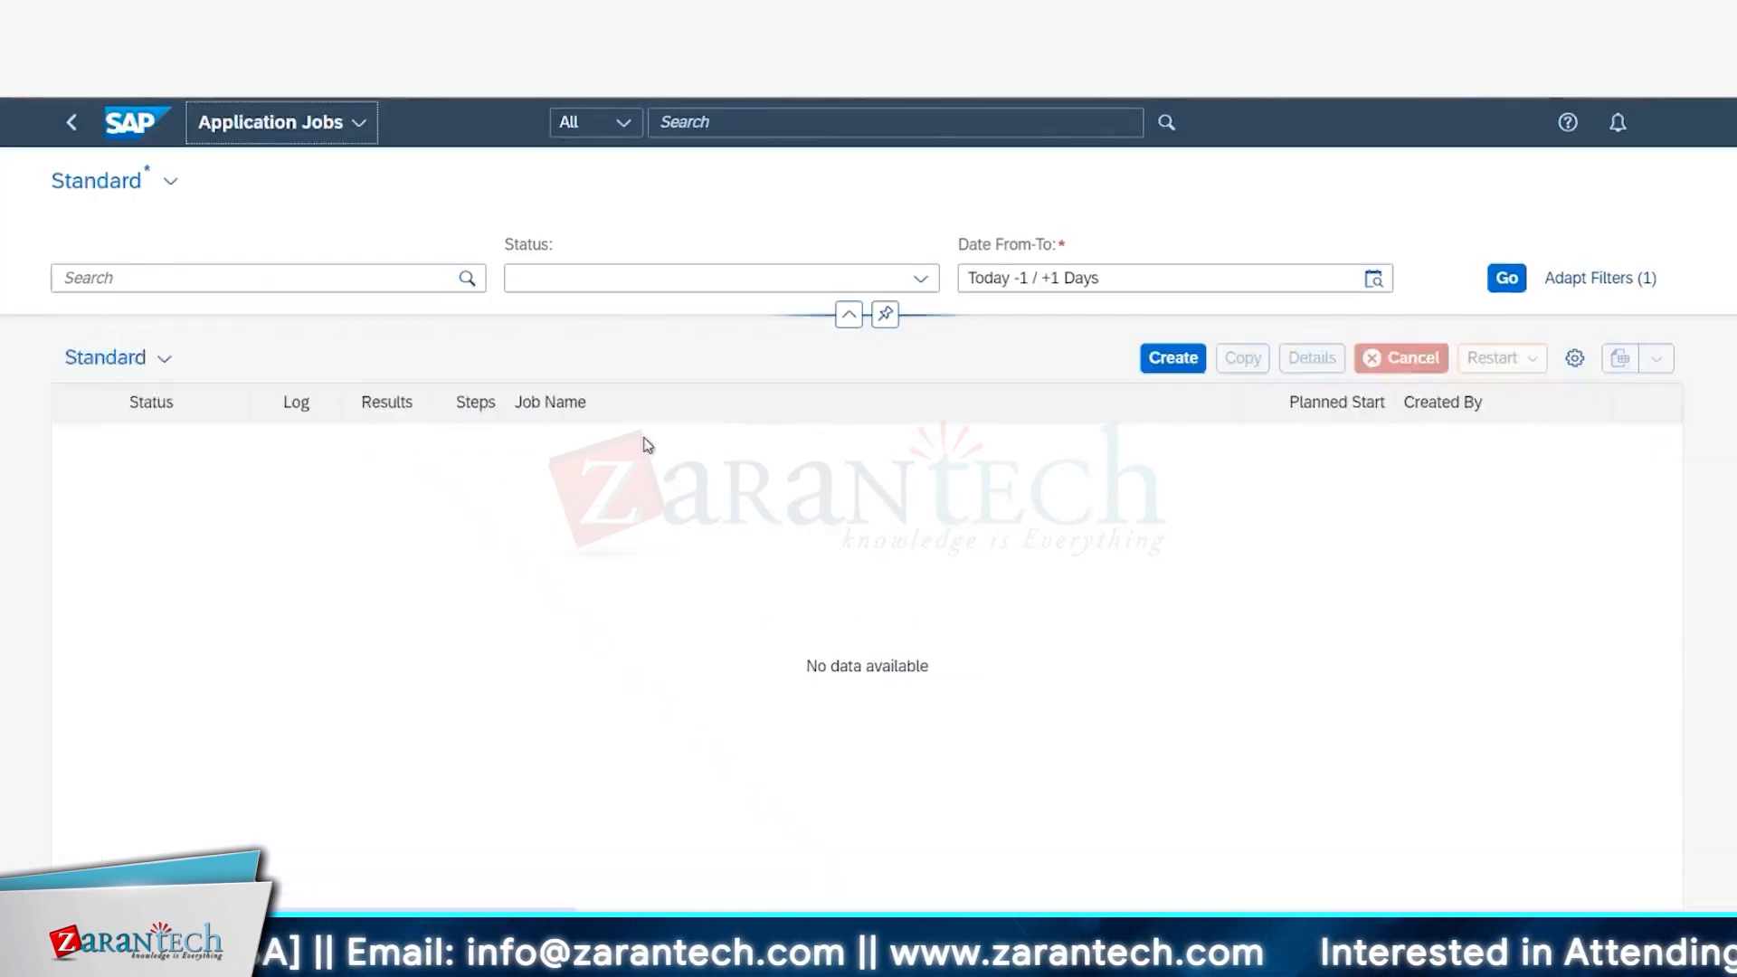
Step: Start a new application job and review the job templates available for consolidation tasks
left_click(1191, 362)
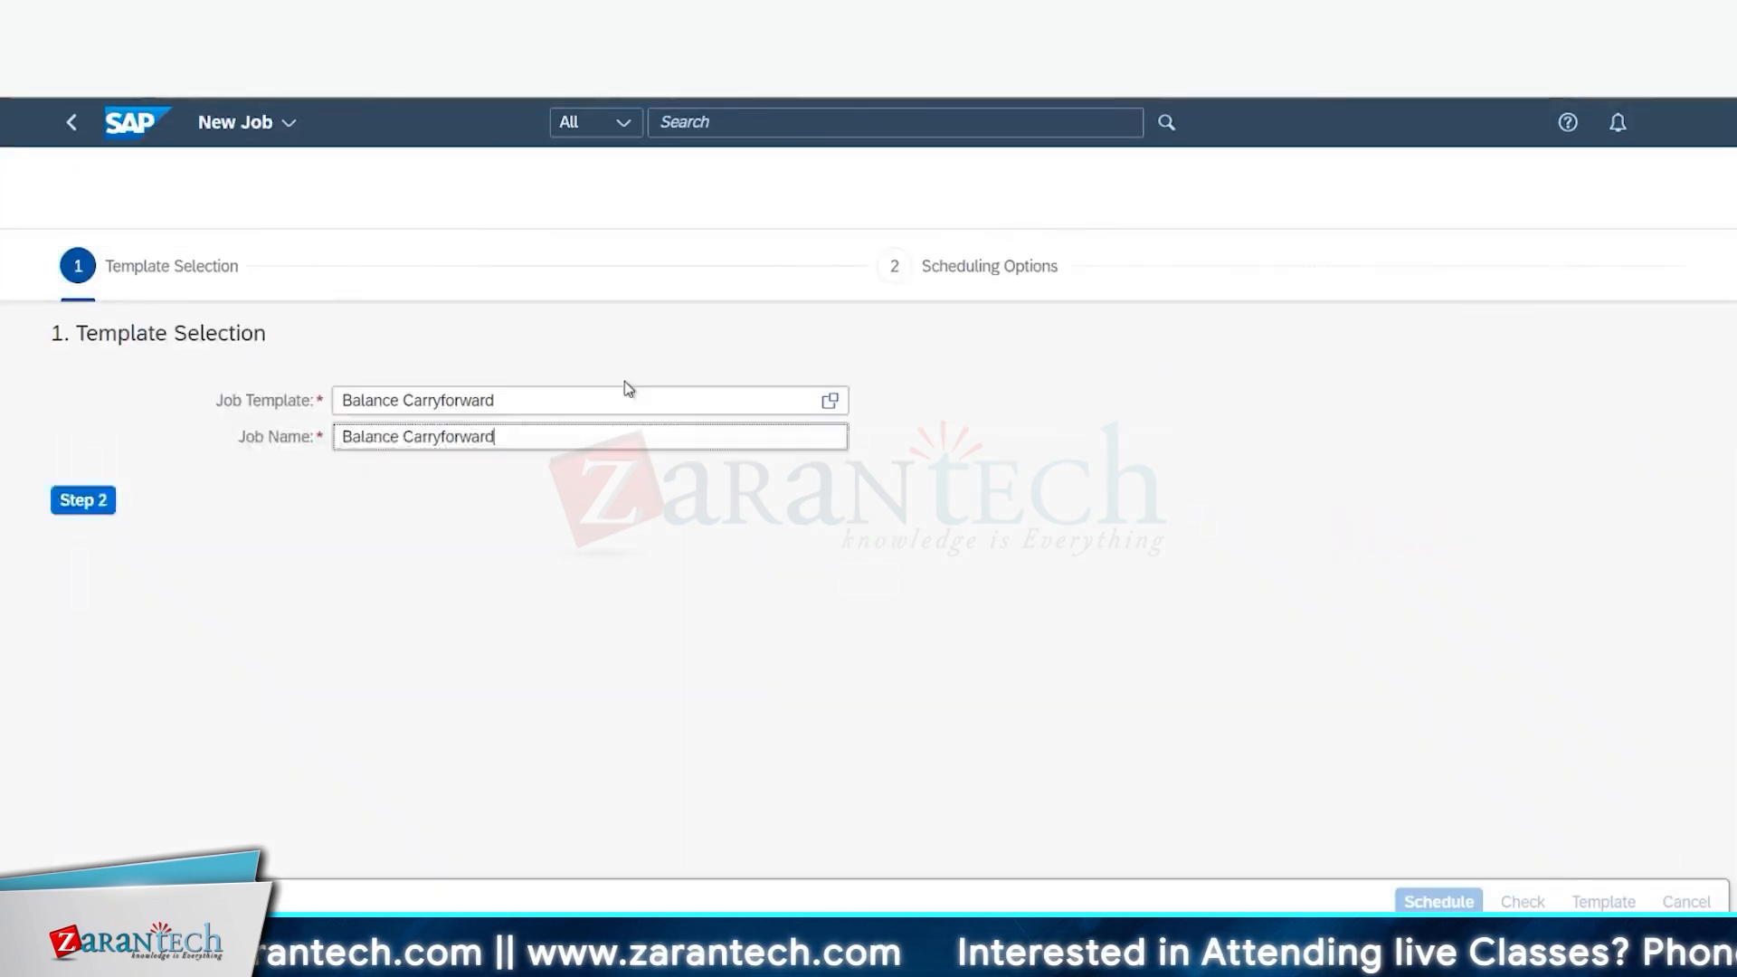
left_click(793, 400)
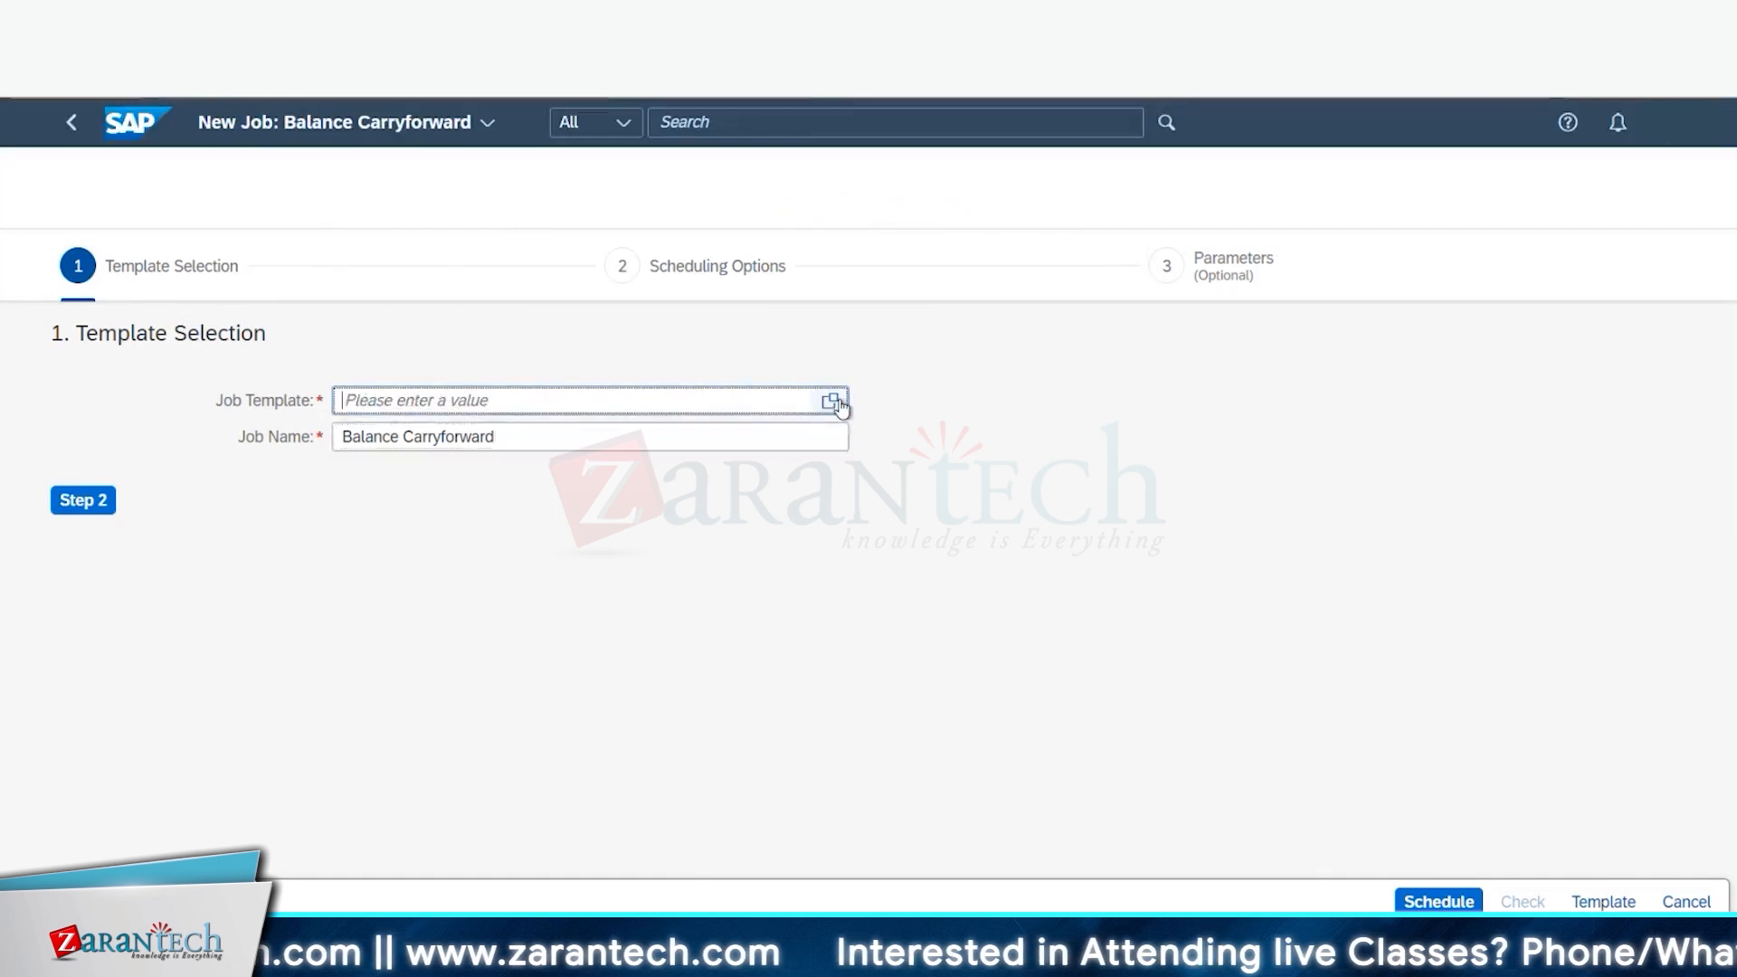
left_click(832, 402)
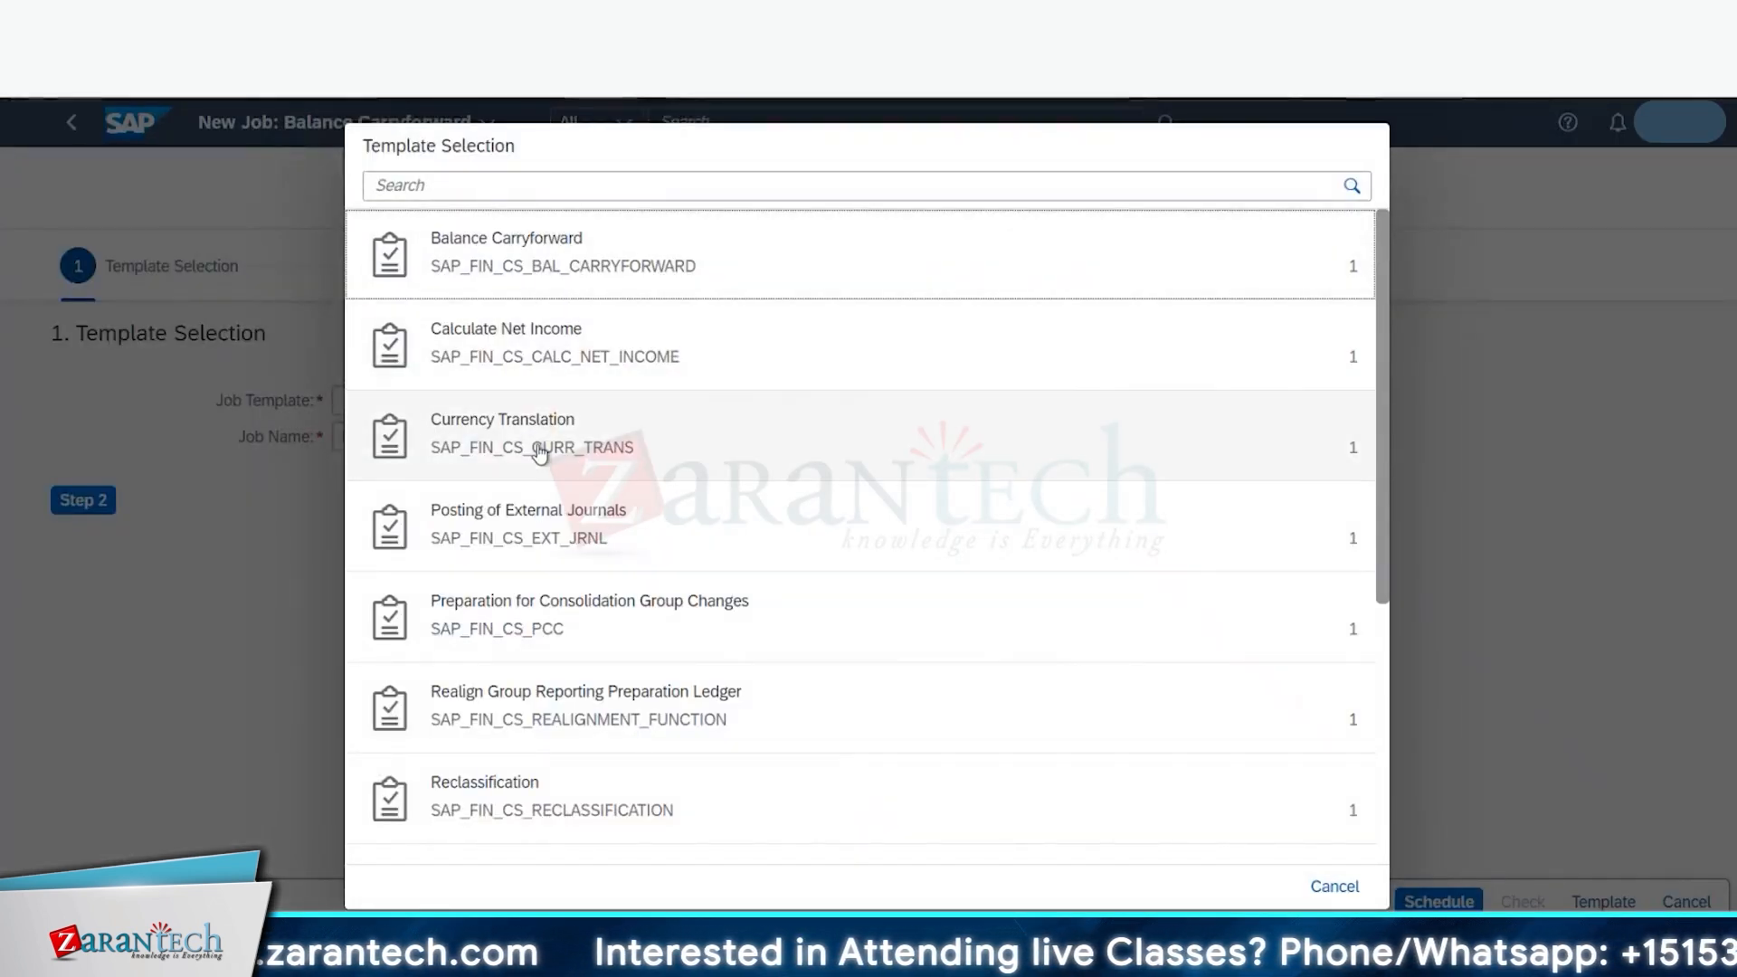
scroll(543, 463, "down", 5)
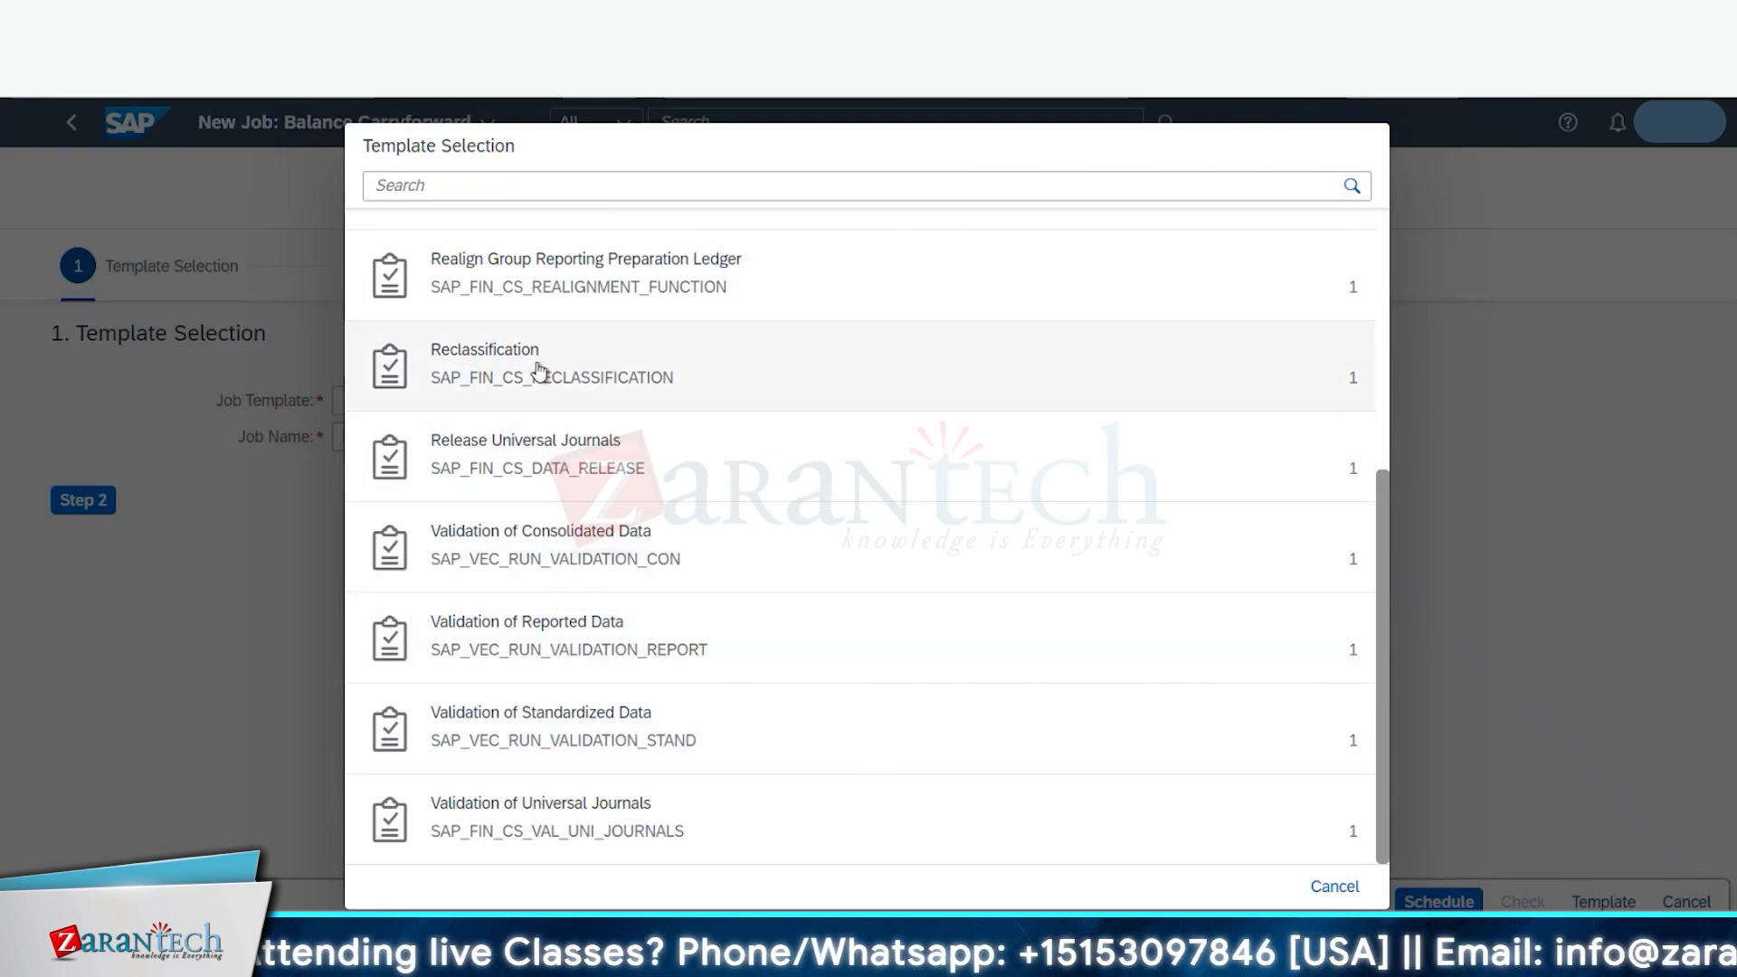
scroll(539, 369, "up", 5)
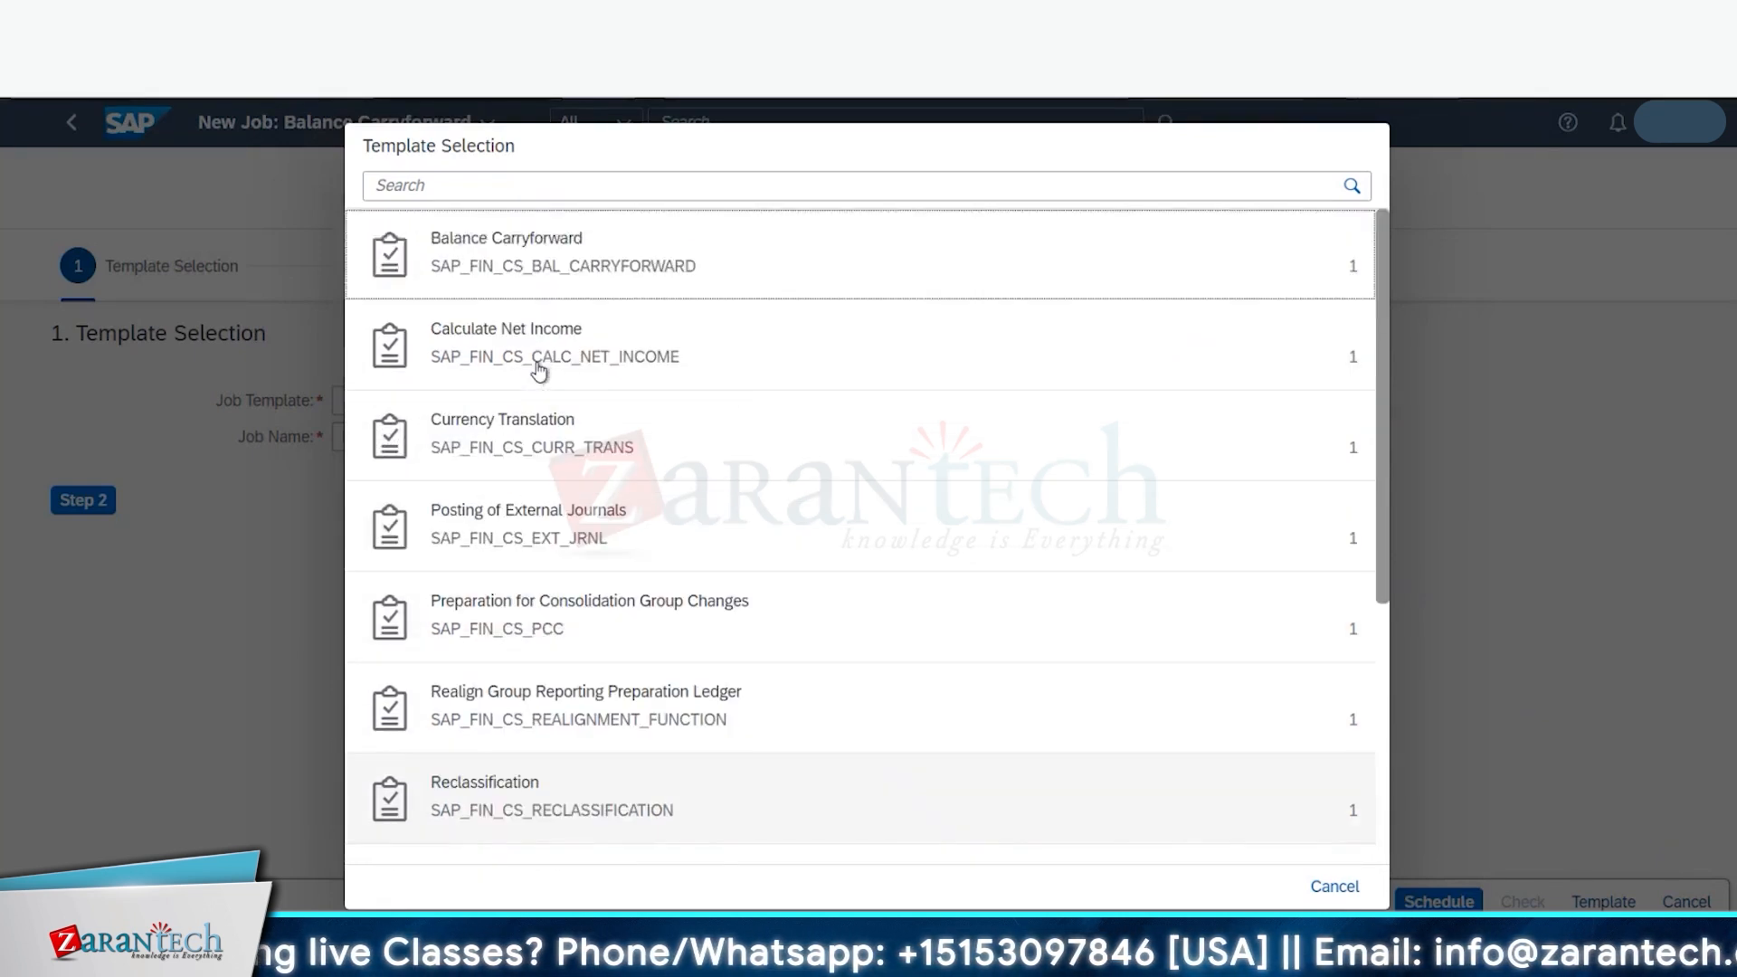
Step: Look through the full list of consolidation job templates and leave the new job without choosing one
scroll(535, 573, "down", 3)
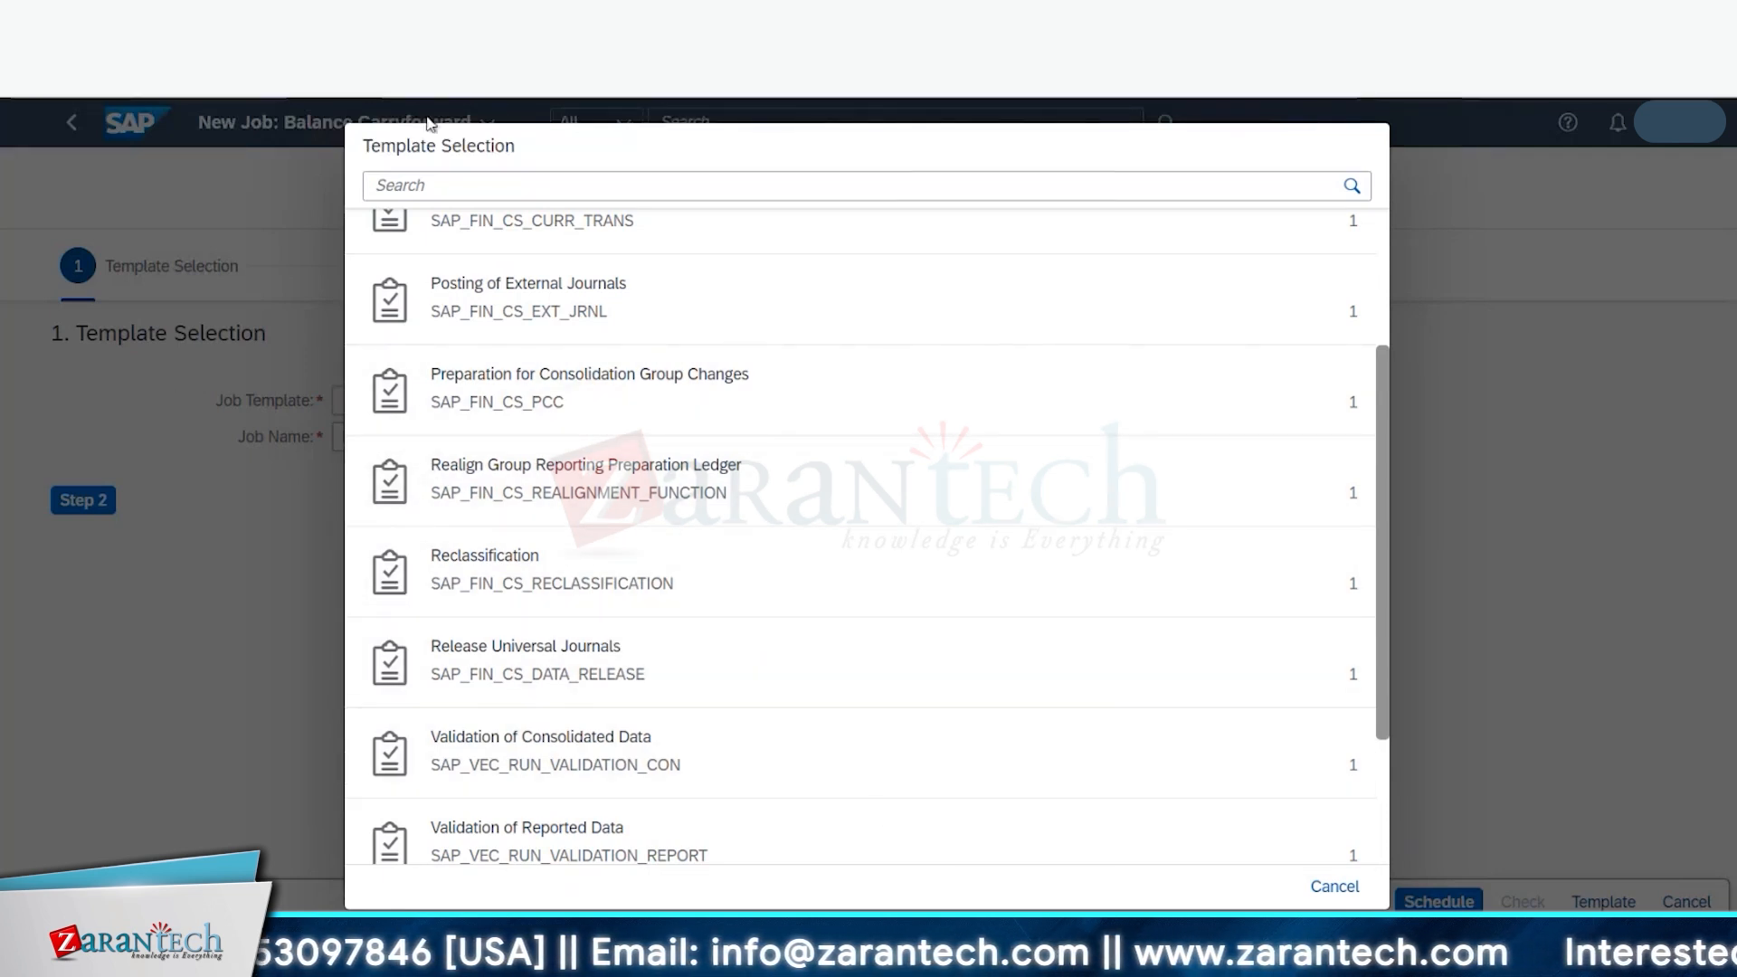
scroll(534, 416, "up", 3)
scroll(520, 452, "down", 5)
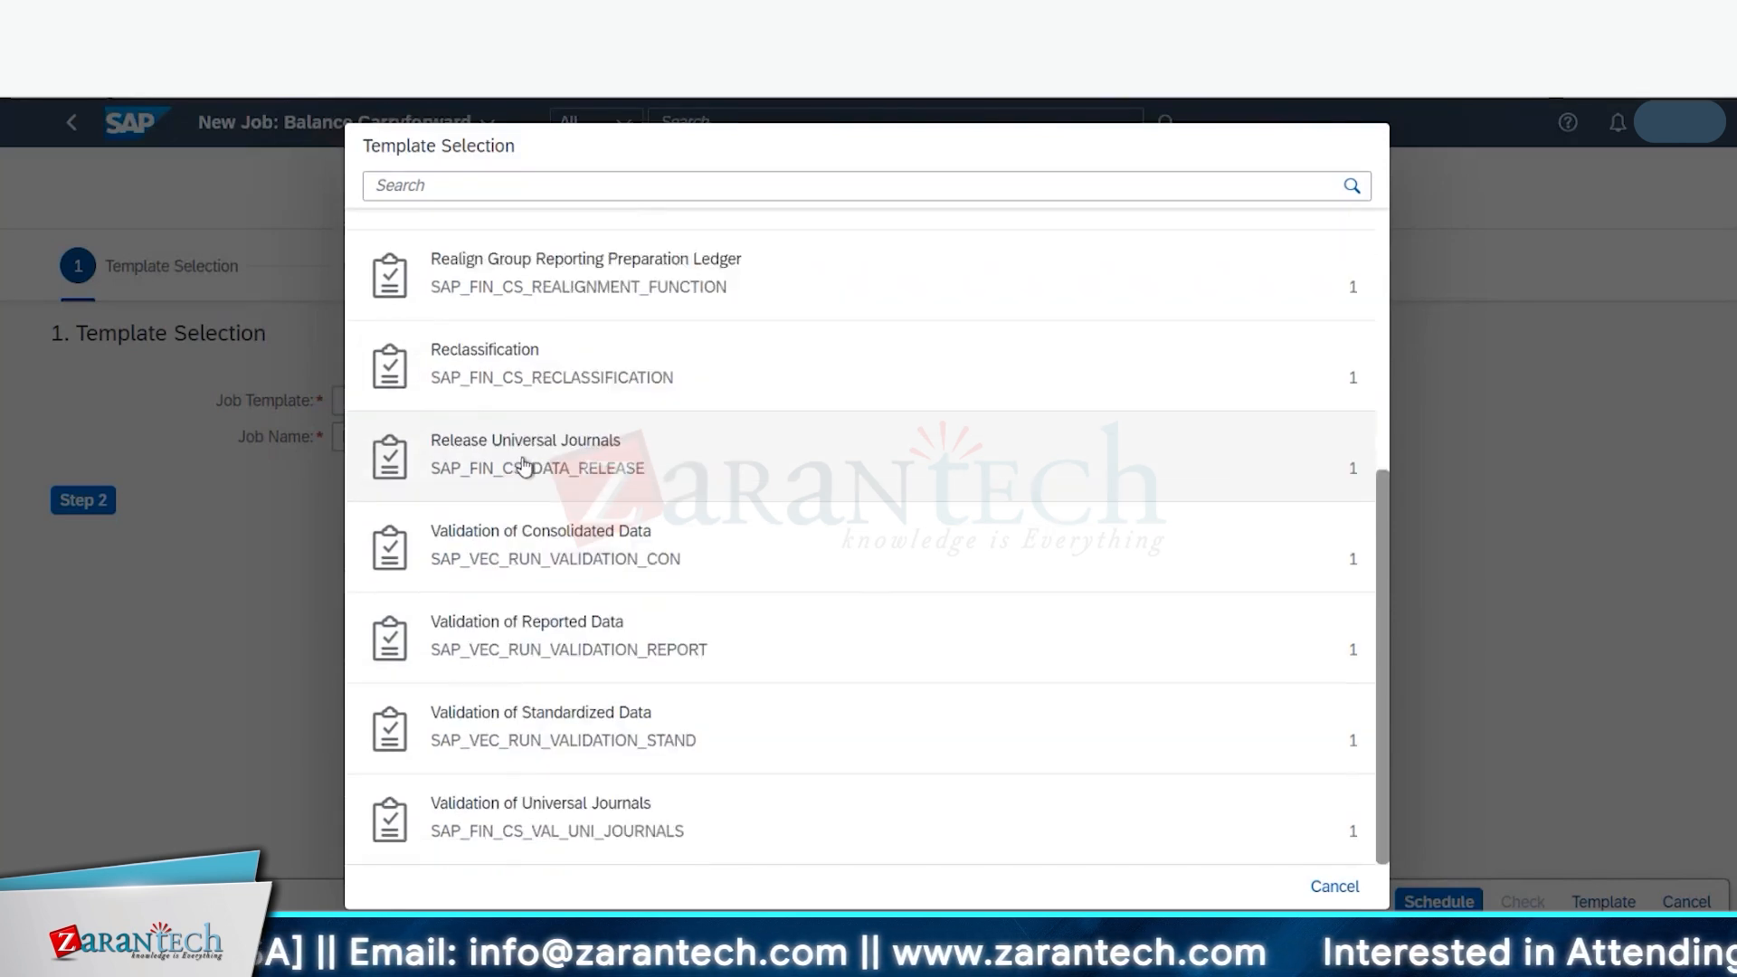
scroll(517, 471, "up", 1)
scroll(523, 466, "up", 3)
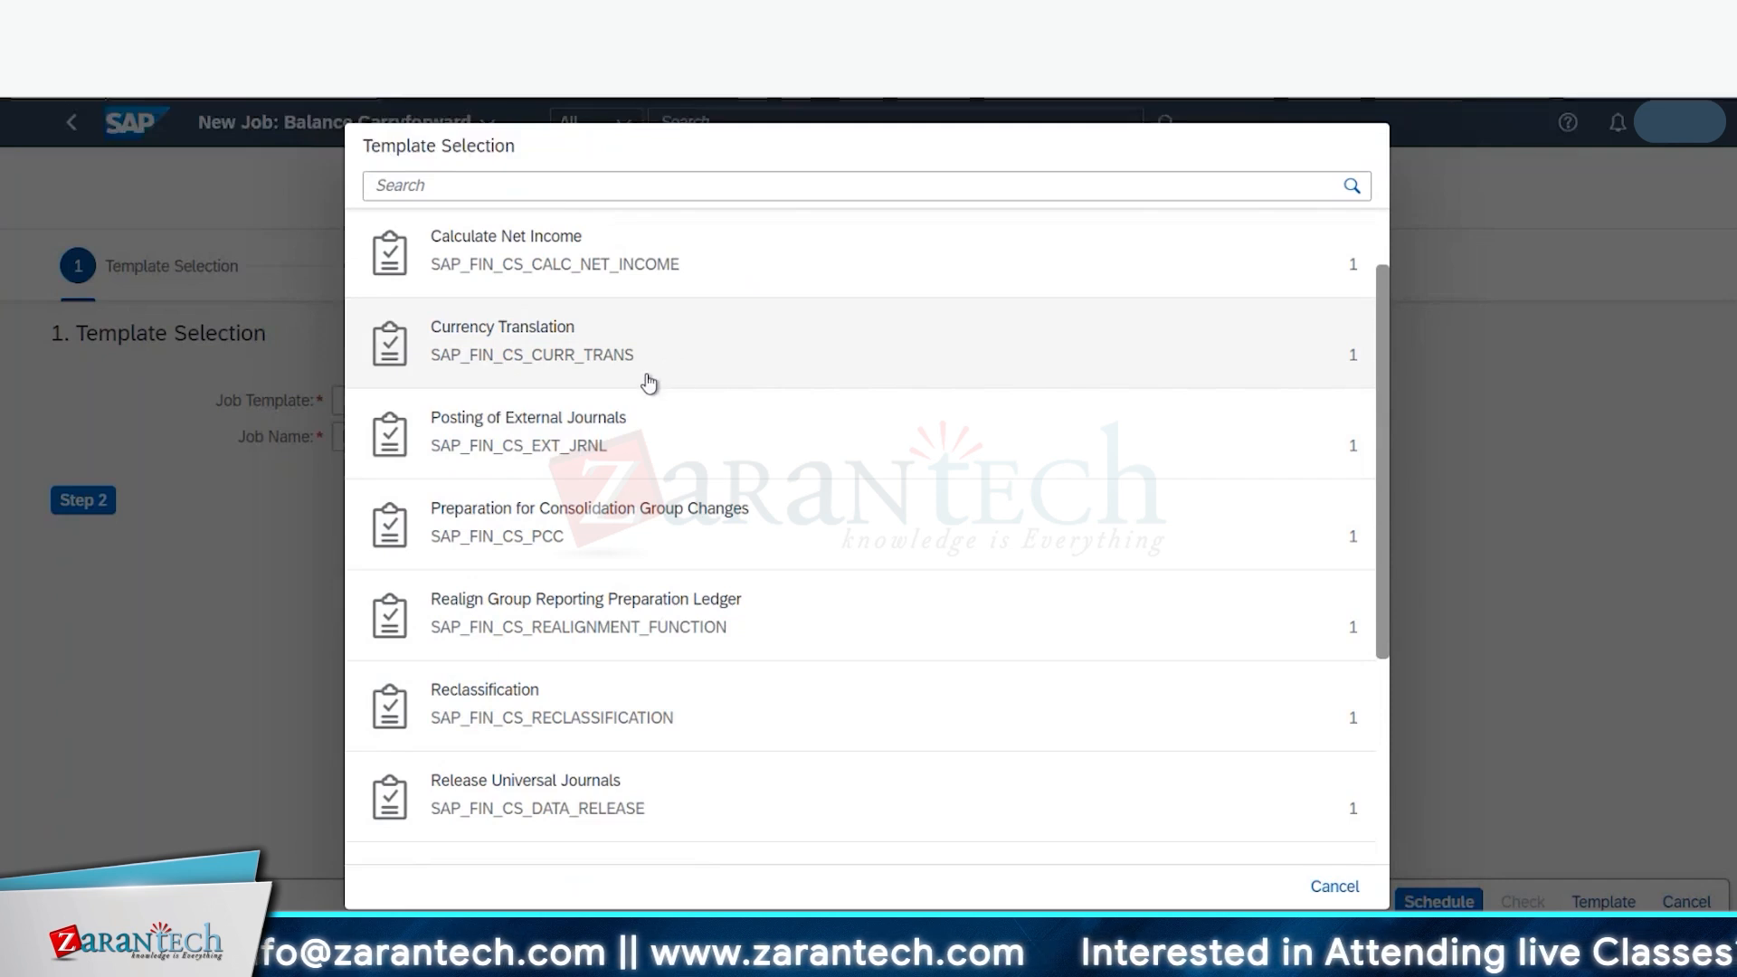
scroll(639, 395, "up", 1)
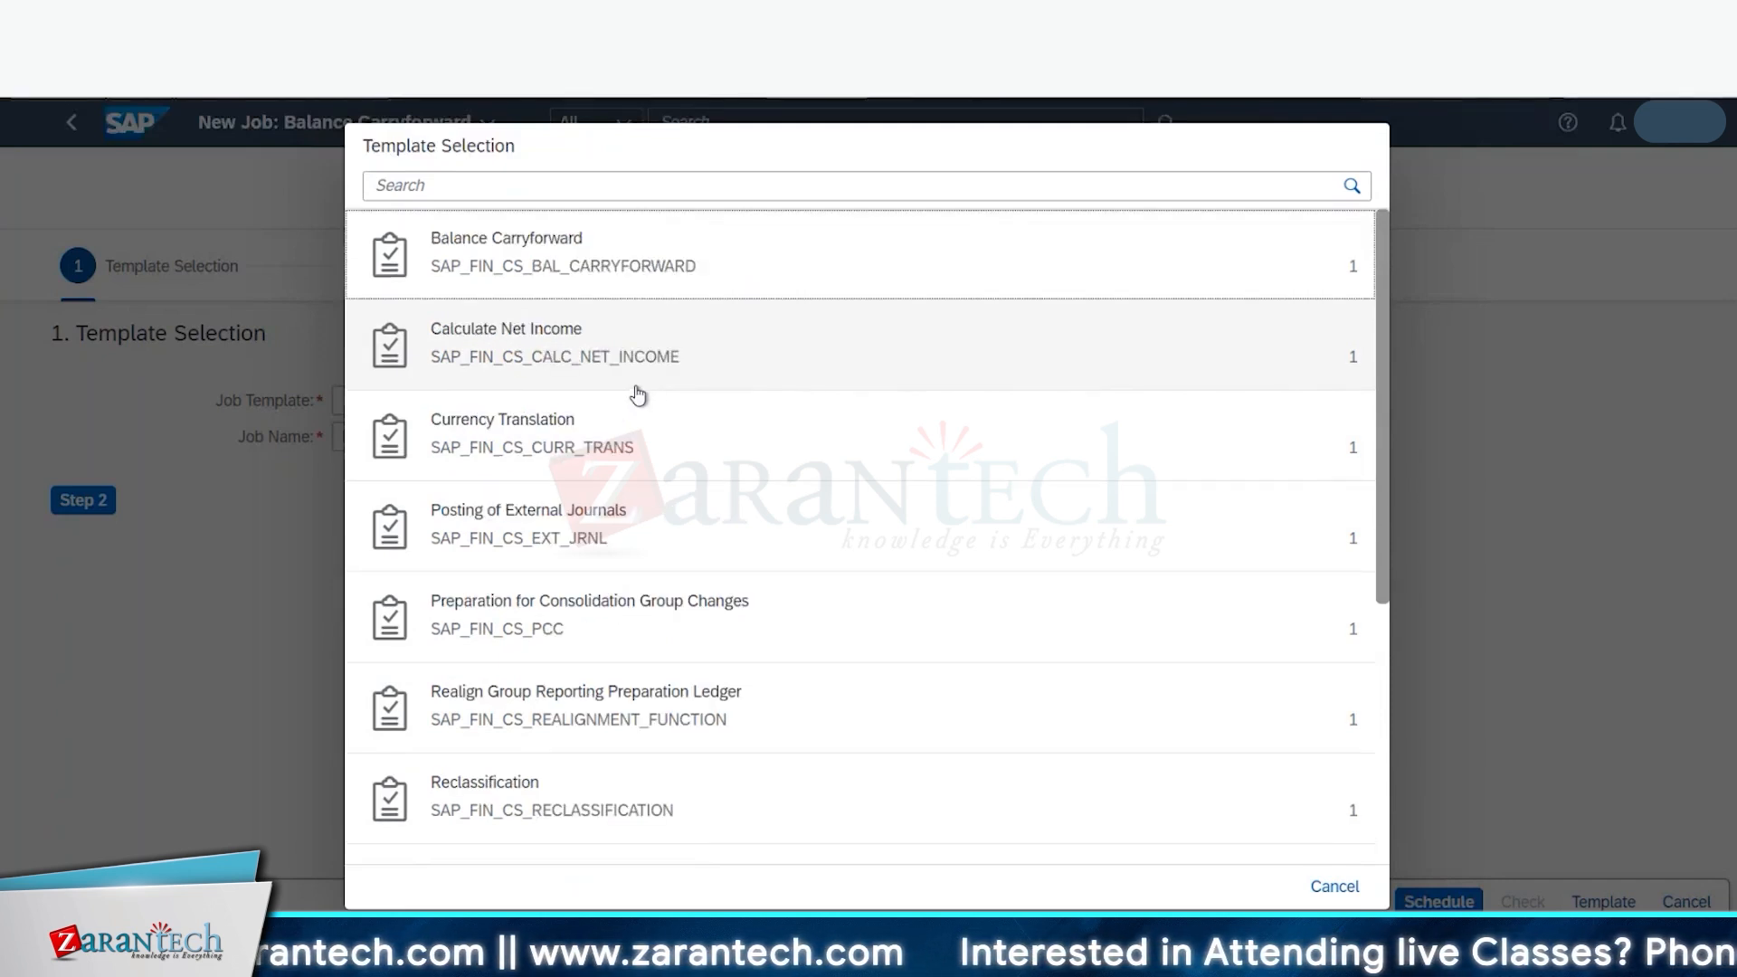
scroll(578, 572, "down", 1)
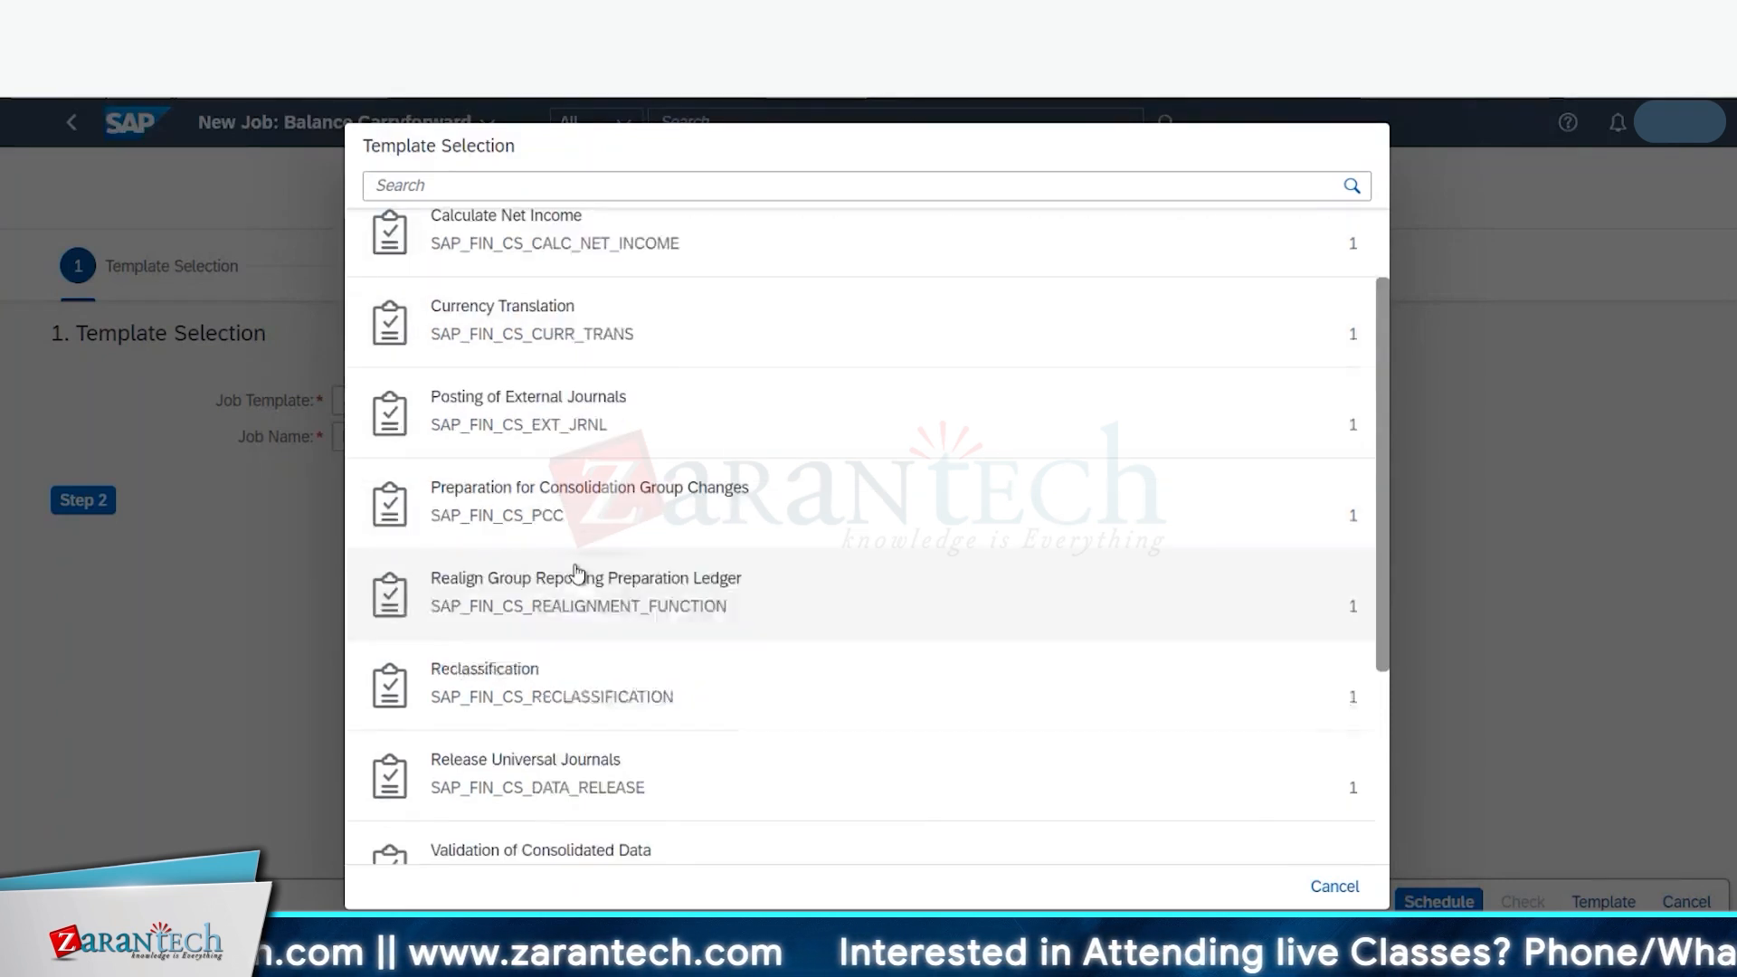
scroll(575, 584, "down", 1)
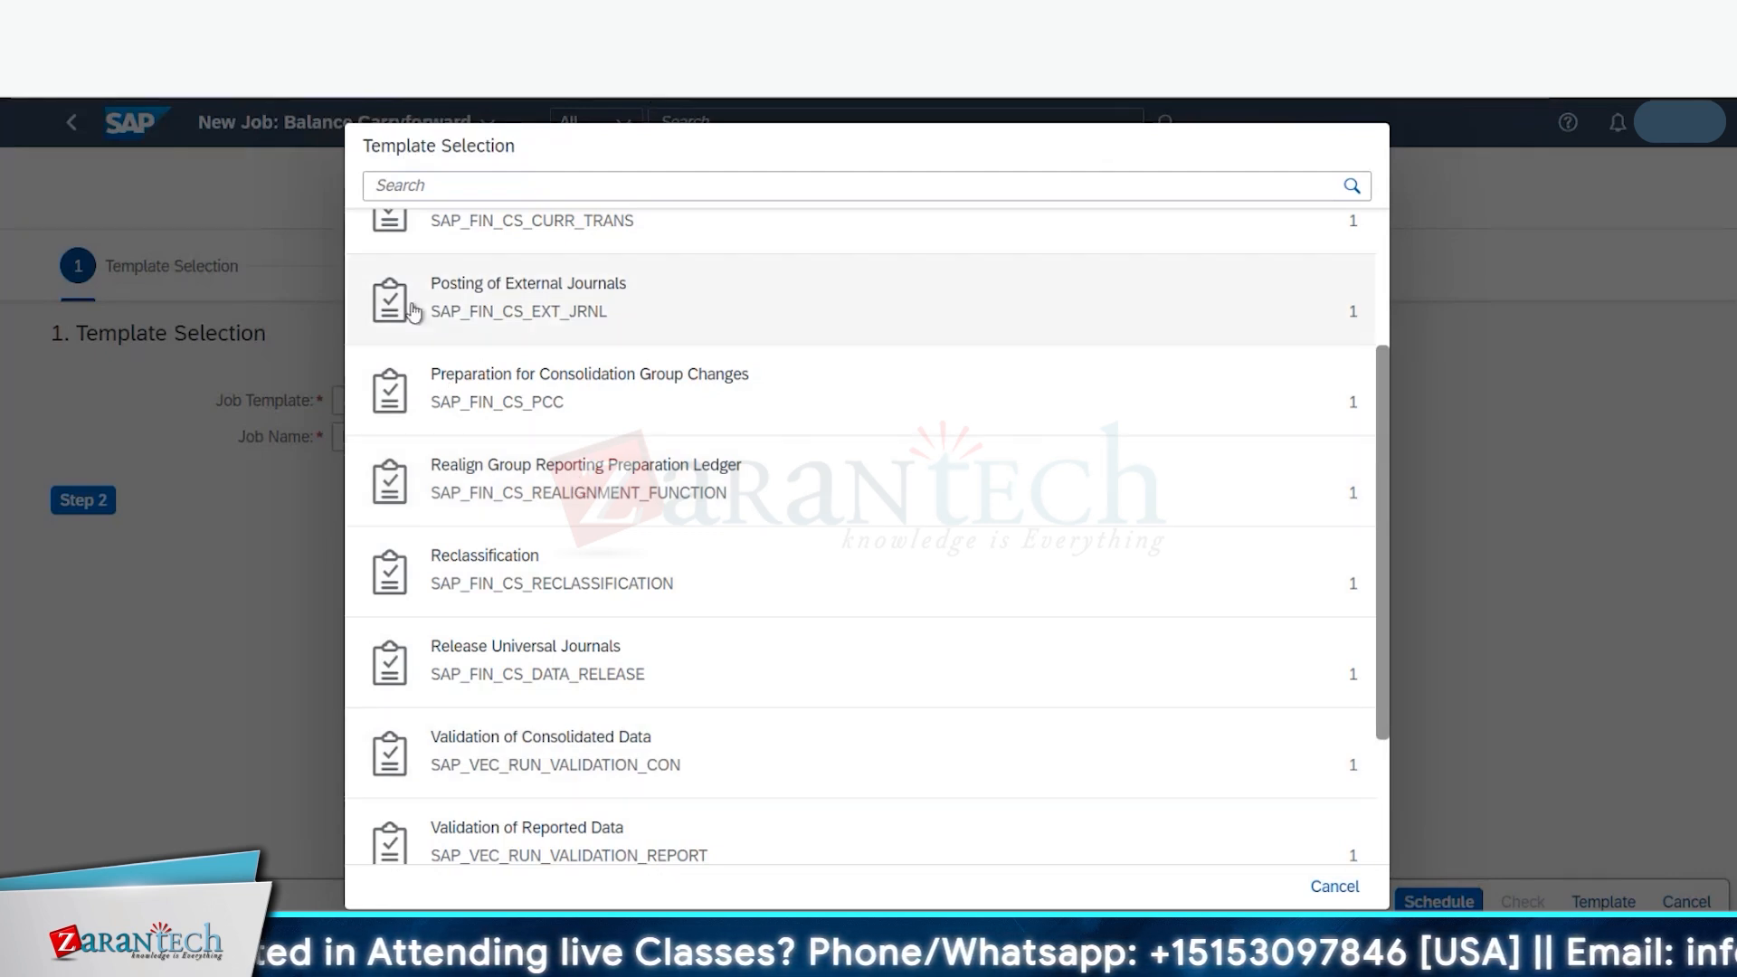
left_click(1334, 885)
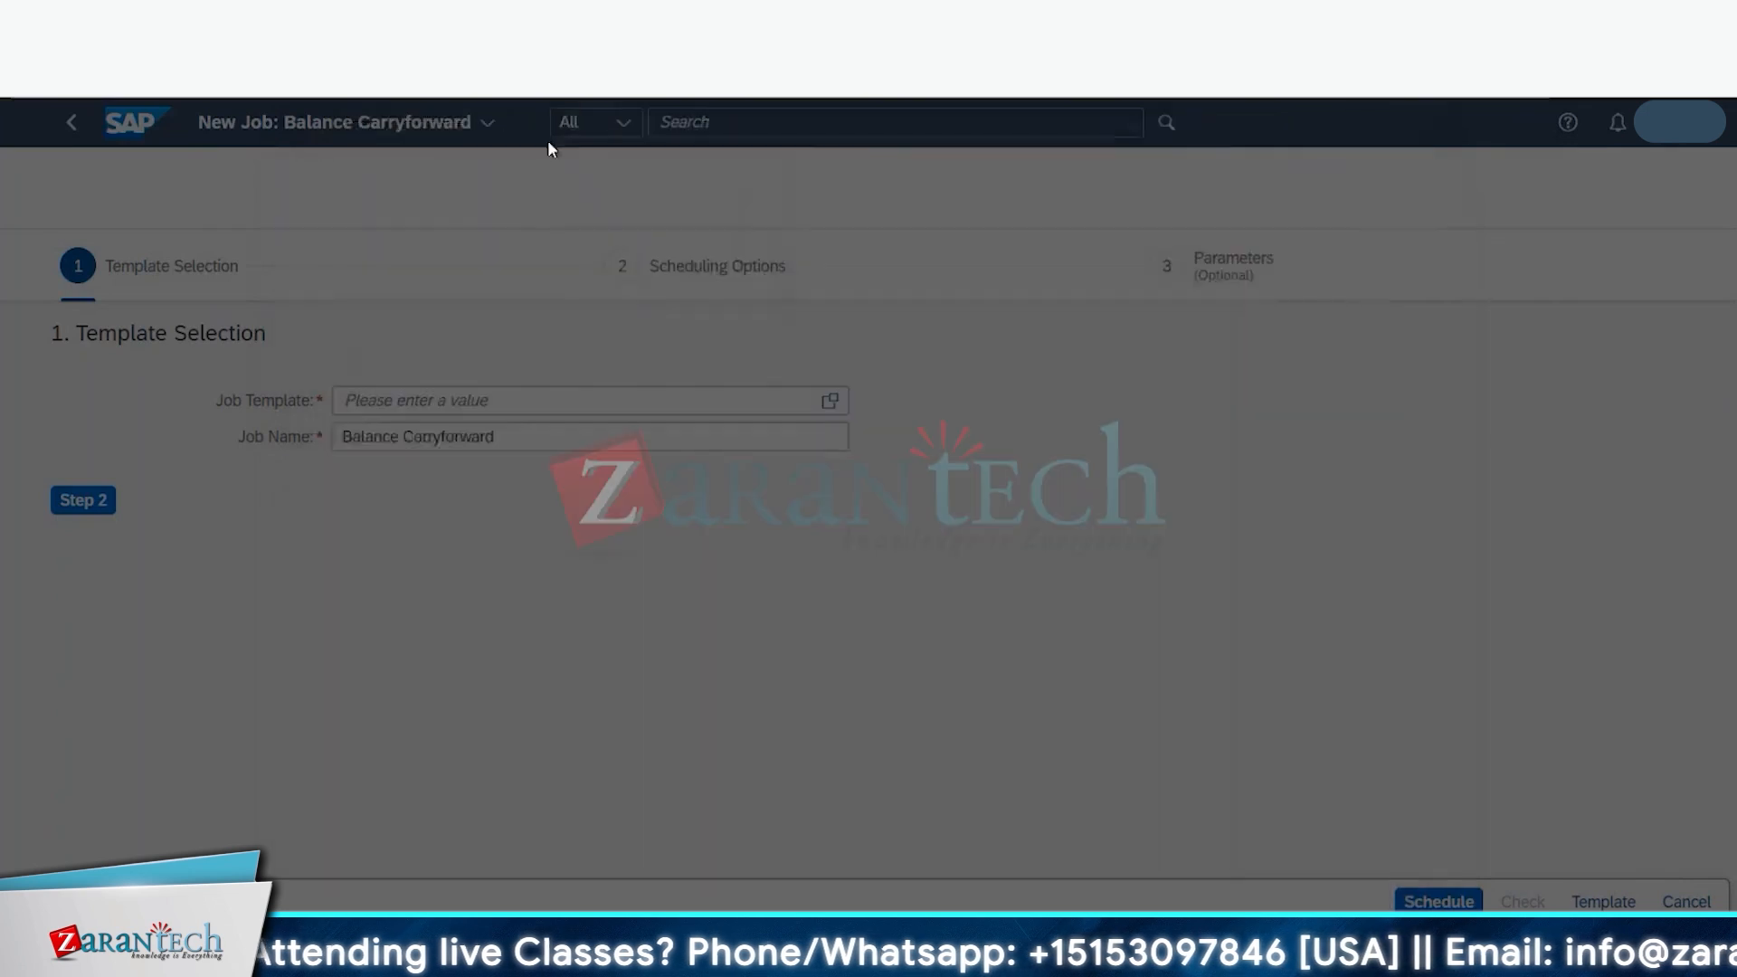
left_click(72, 124)
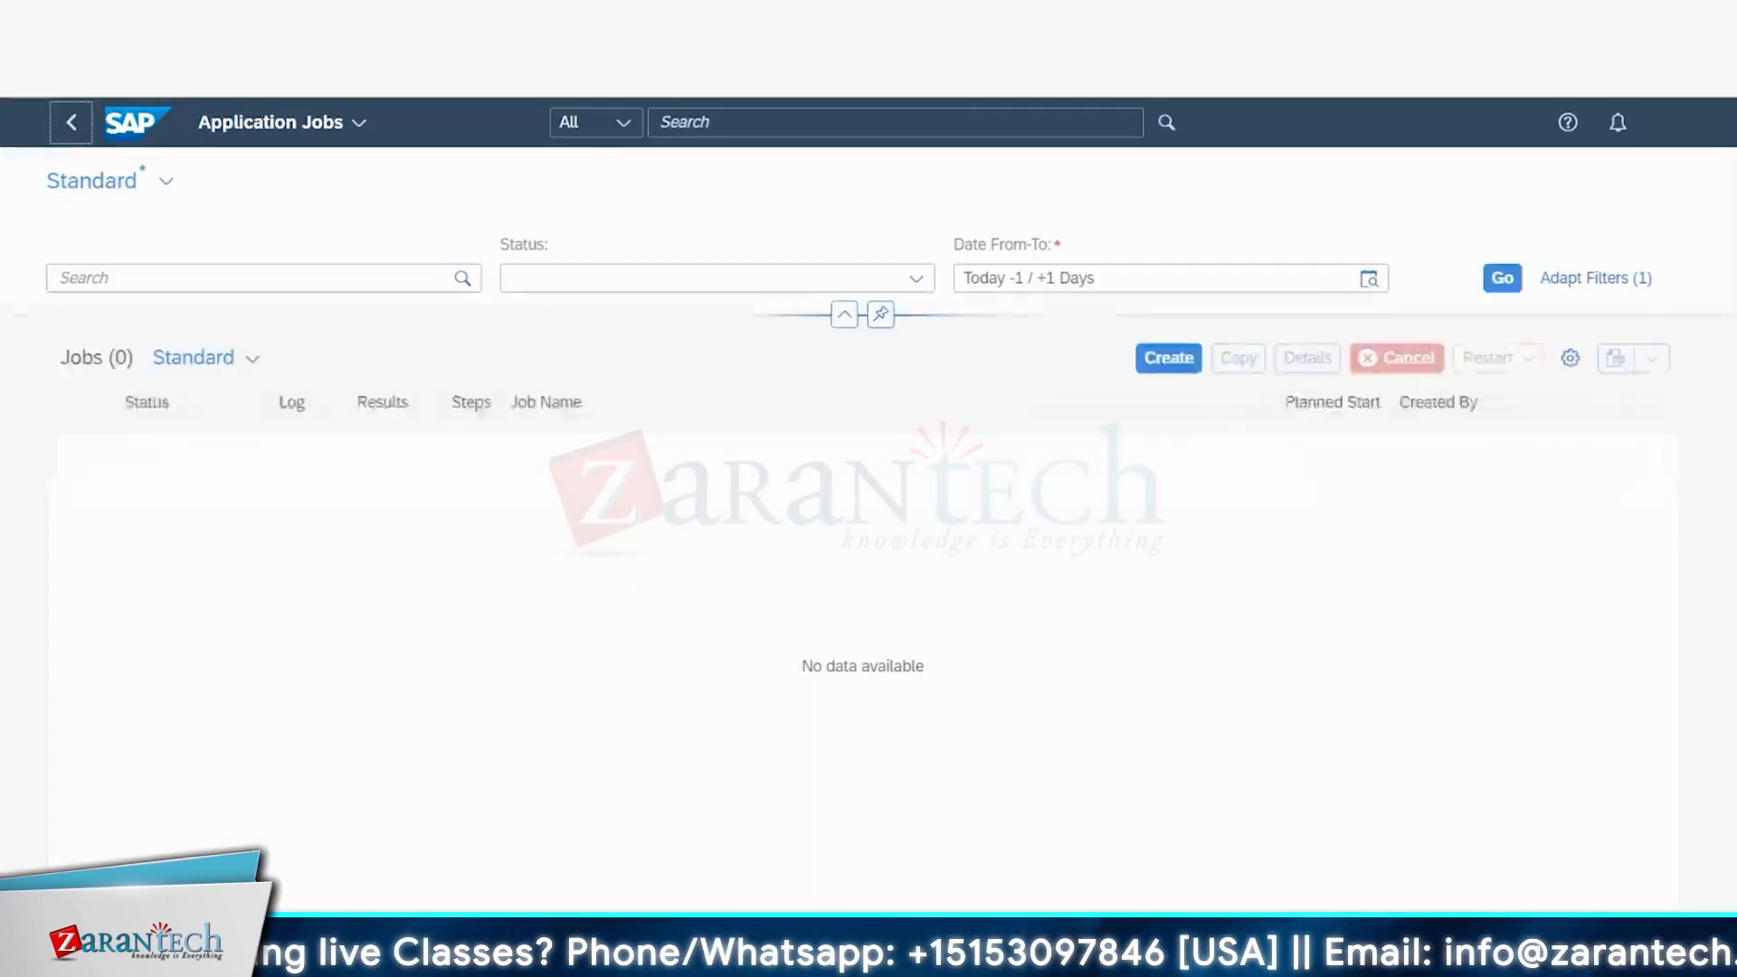
Step: Switch to the ACDOCU table display in SAP GUI, return to its selection screen and set the table to ACDOCA
mouse_move(466, 884)
left_click(769, 866)
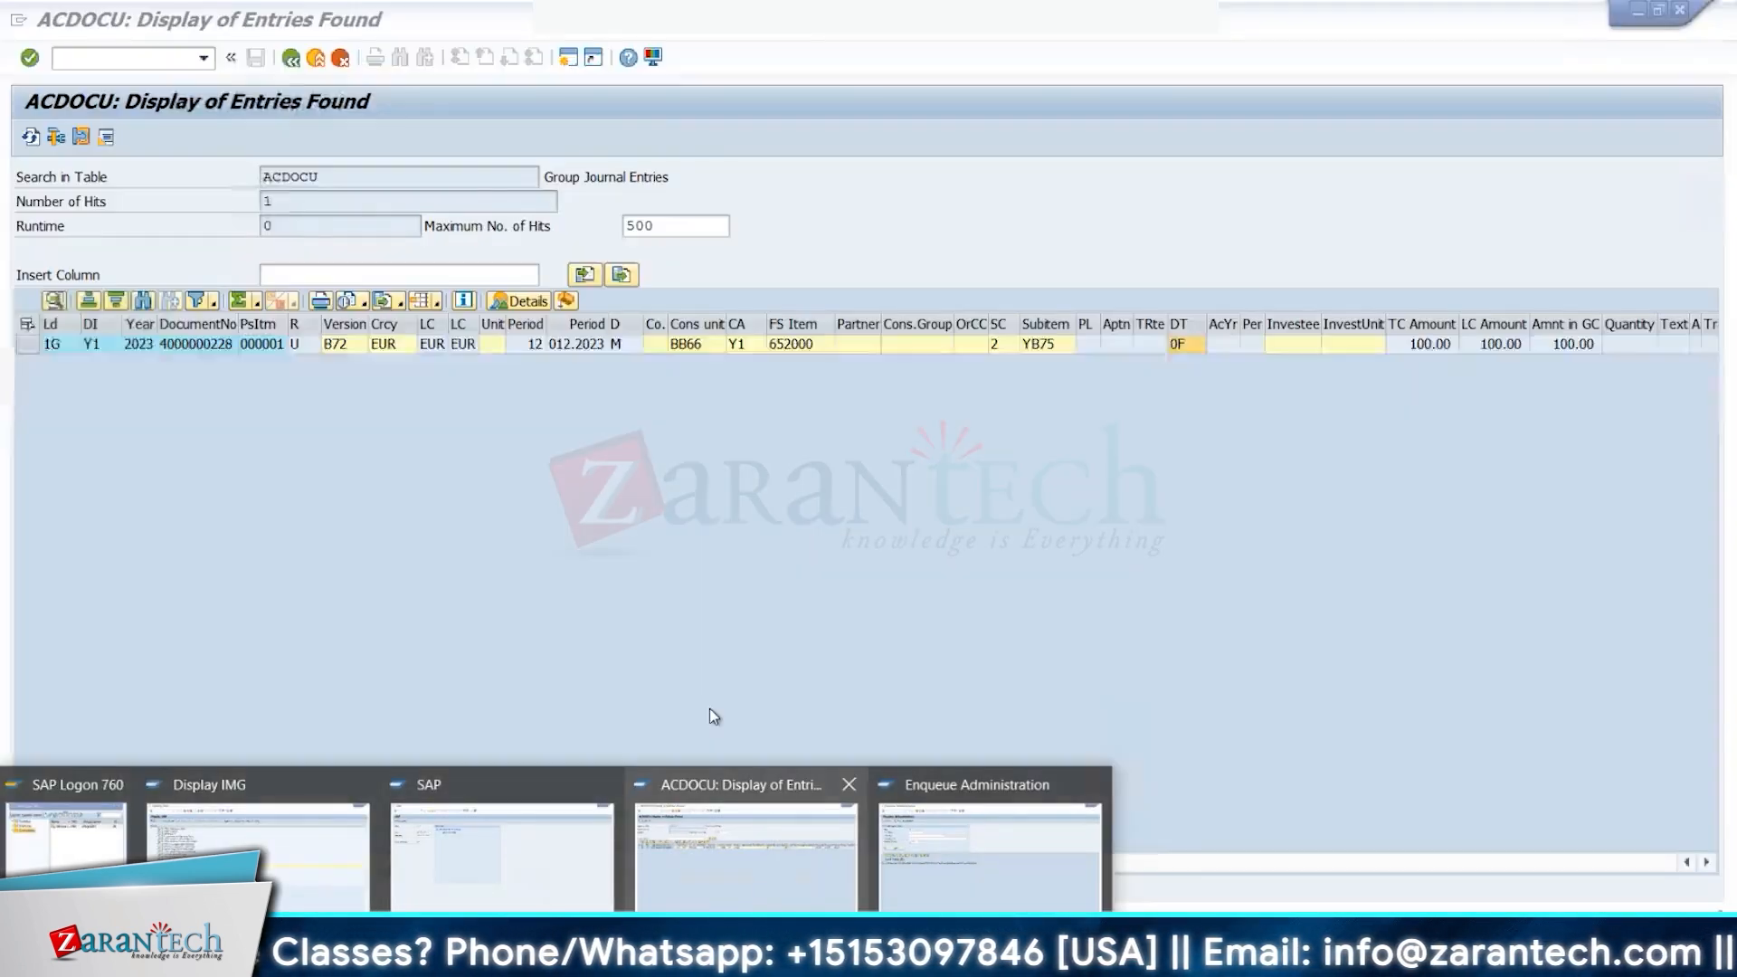
left_click(291, 57)
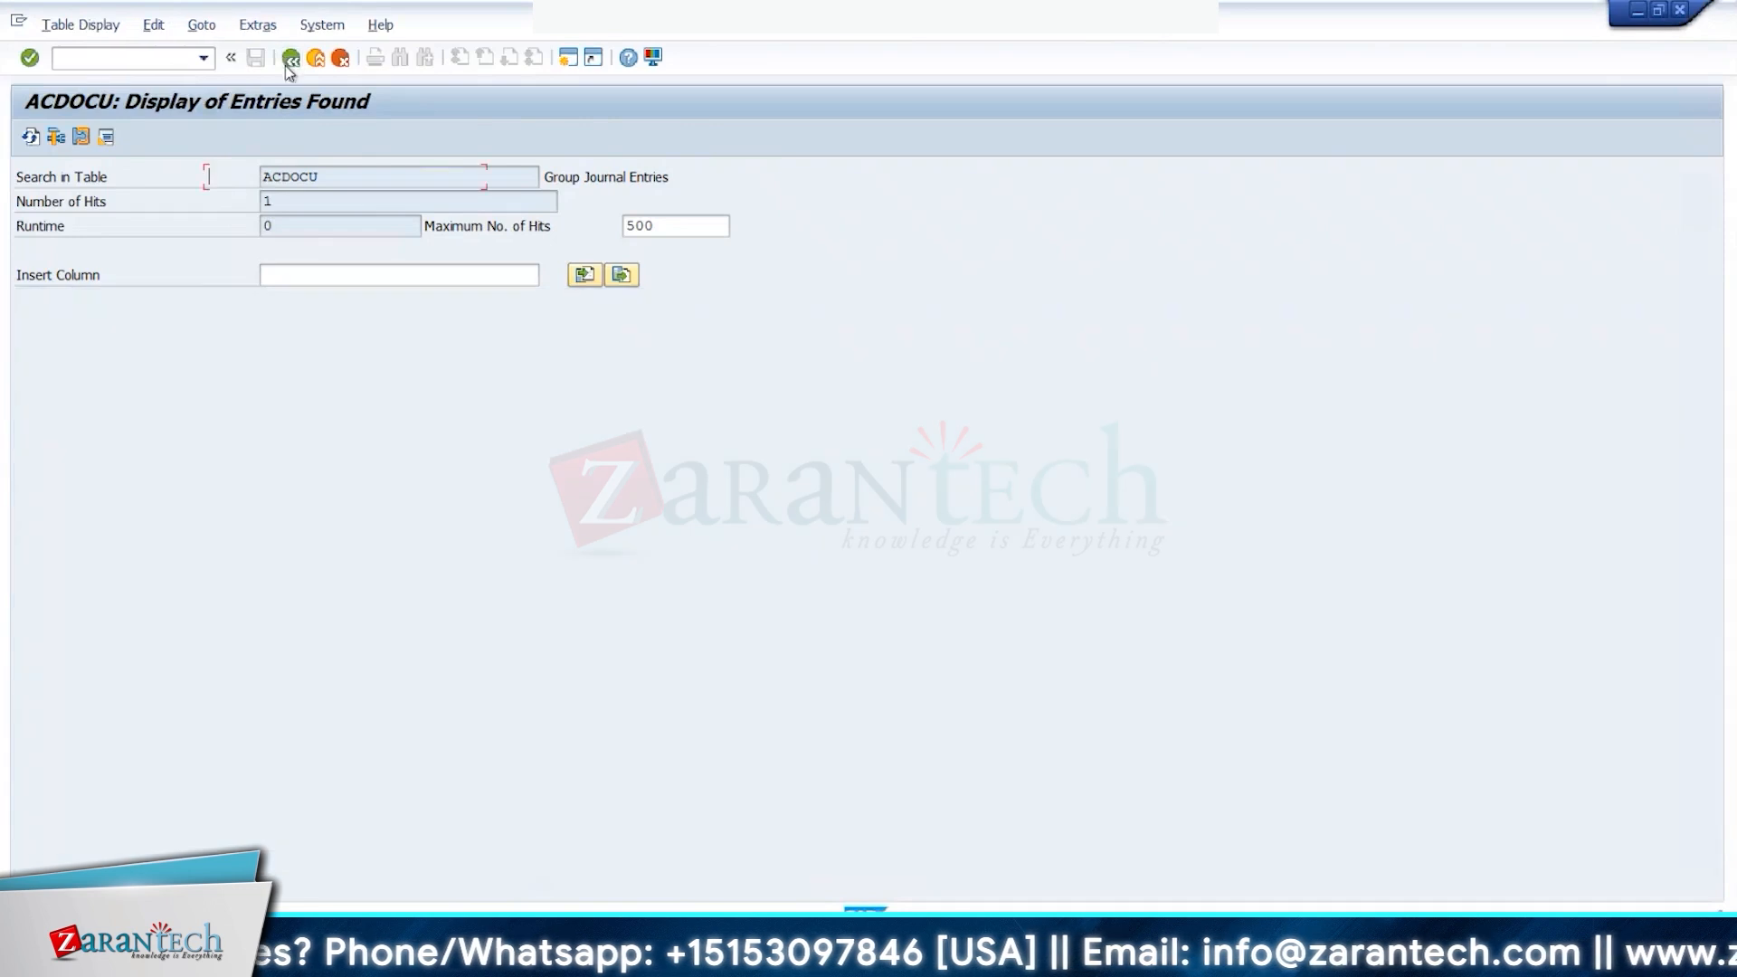
key("BackSpace")
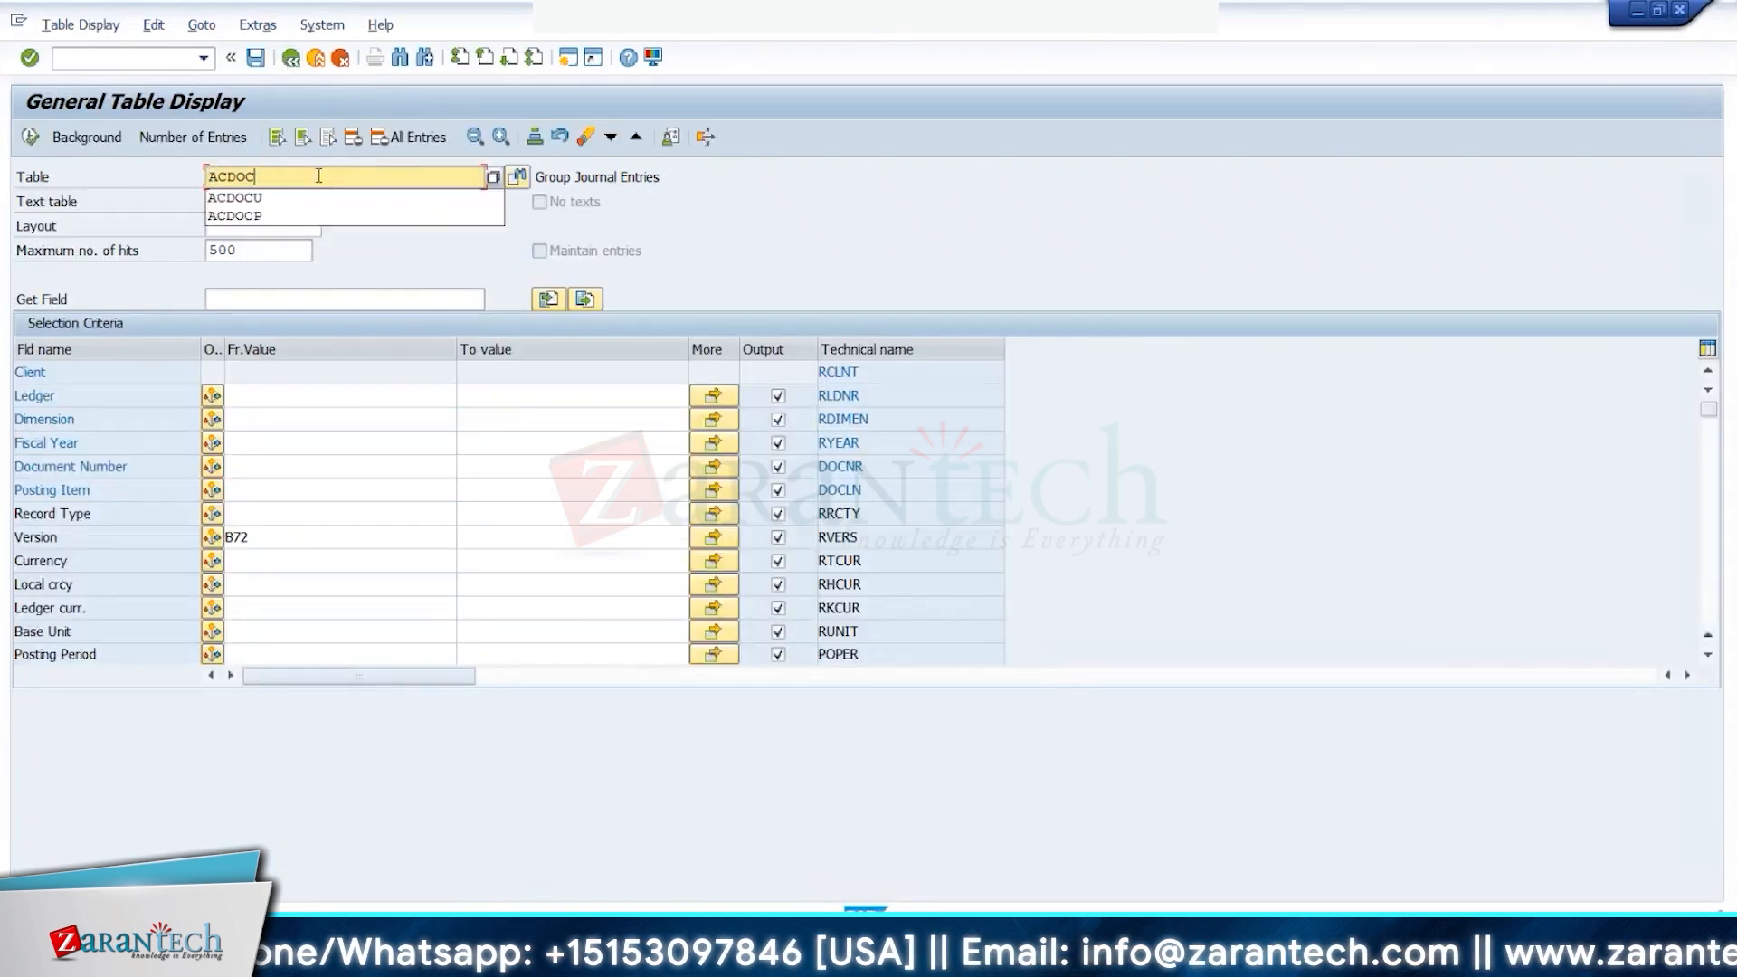
type("A")
key("Return")
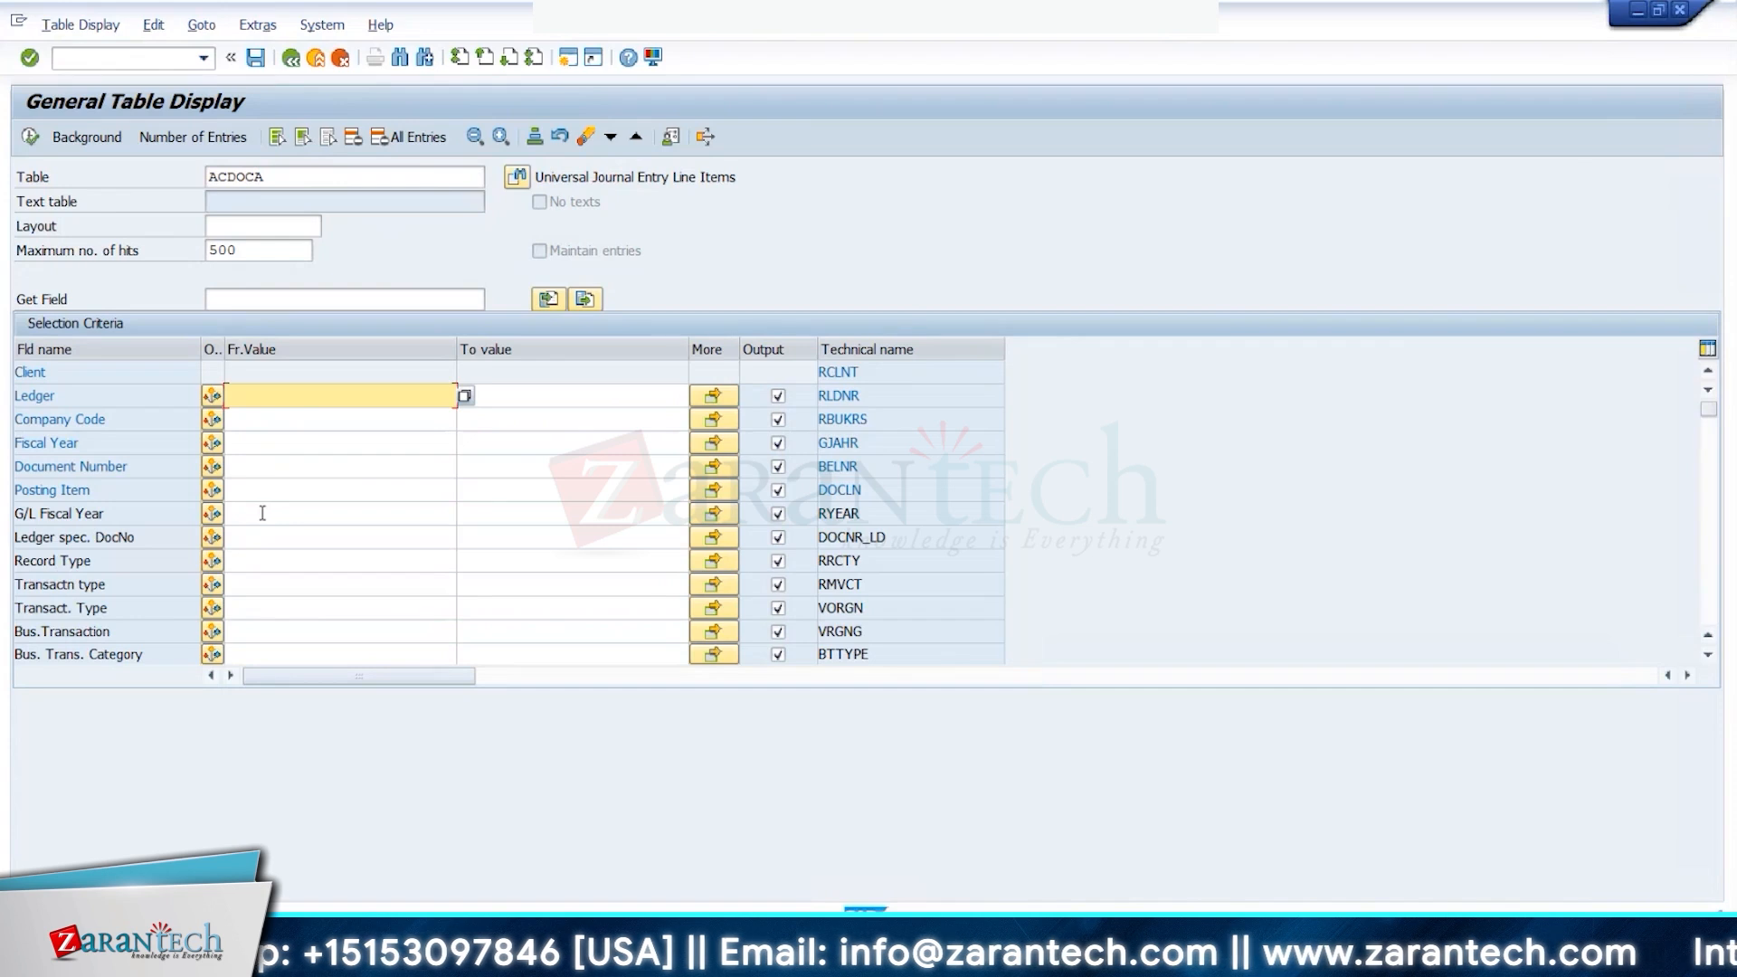
Step: Display the ACDOCA entries for company code BB66 and check the G/L accounts in the line items
scroll(259, 518, "down", 1)
scroll(240, 453, "up", 1)
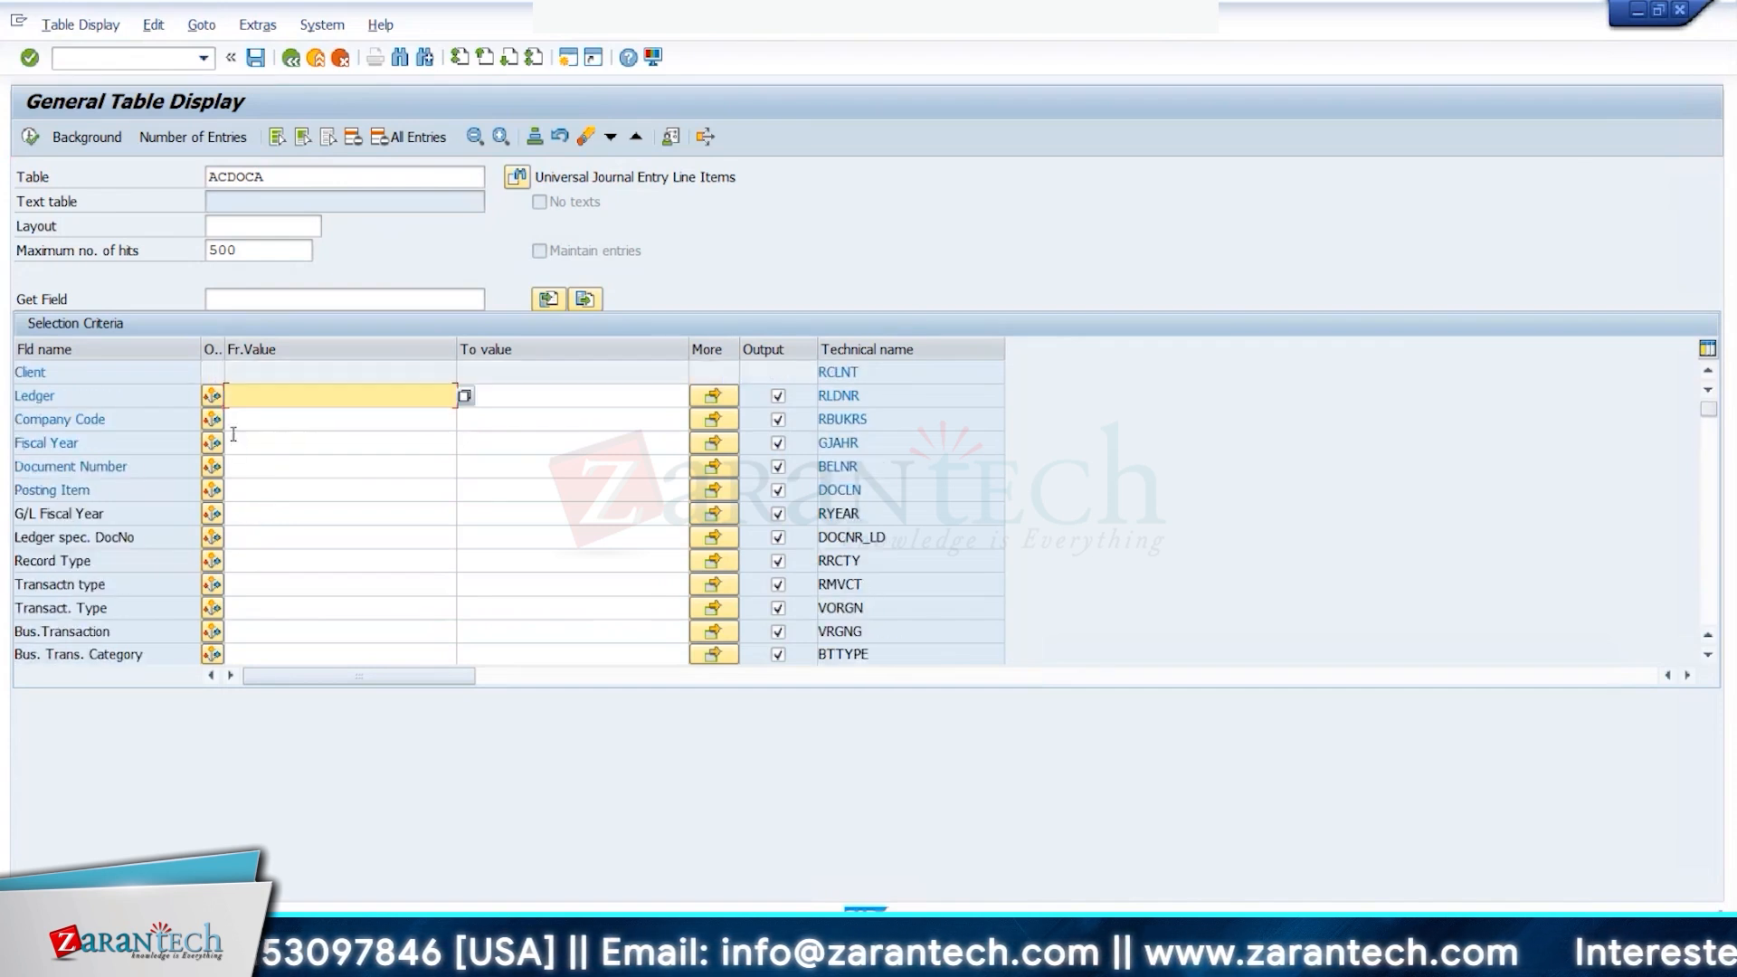
left_click(274, 410)
type("BB66")
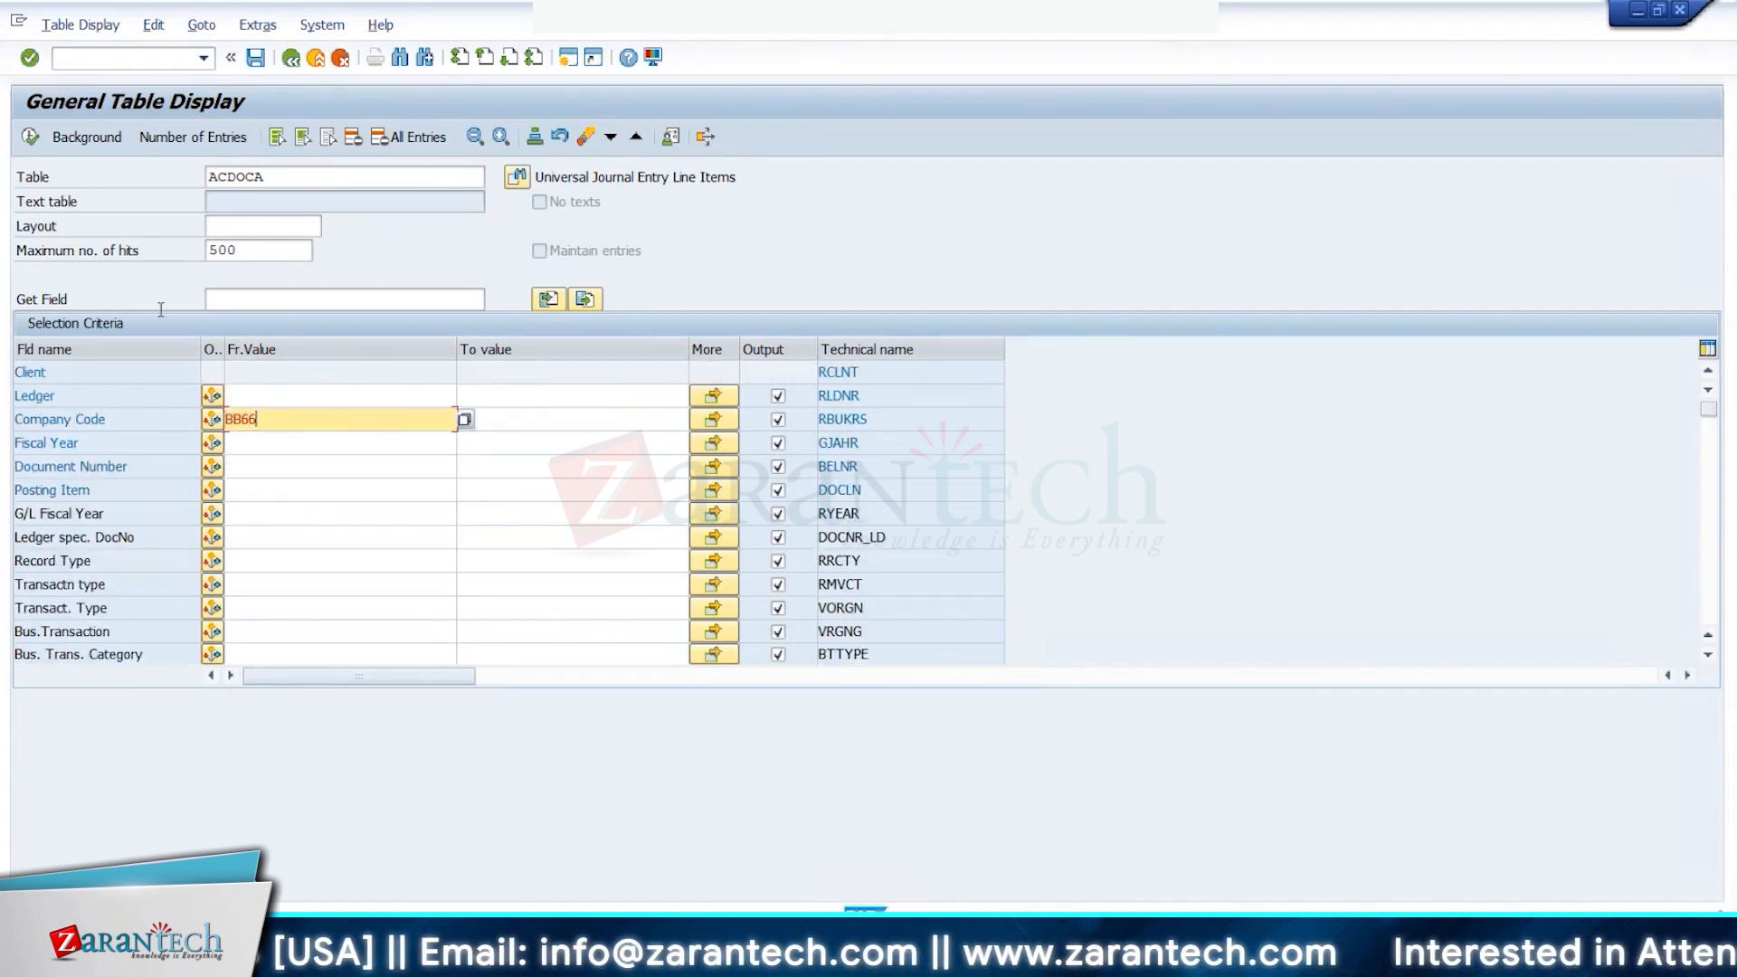
left_click(32, 138)
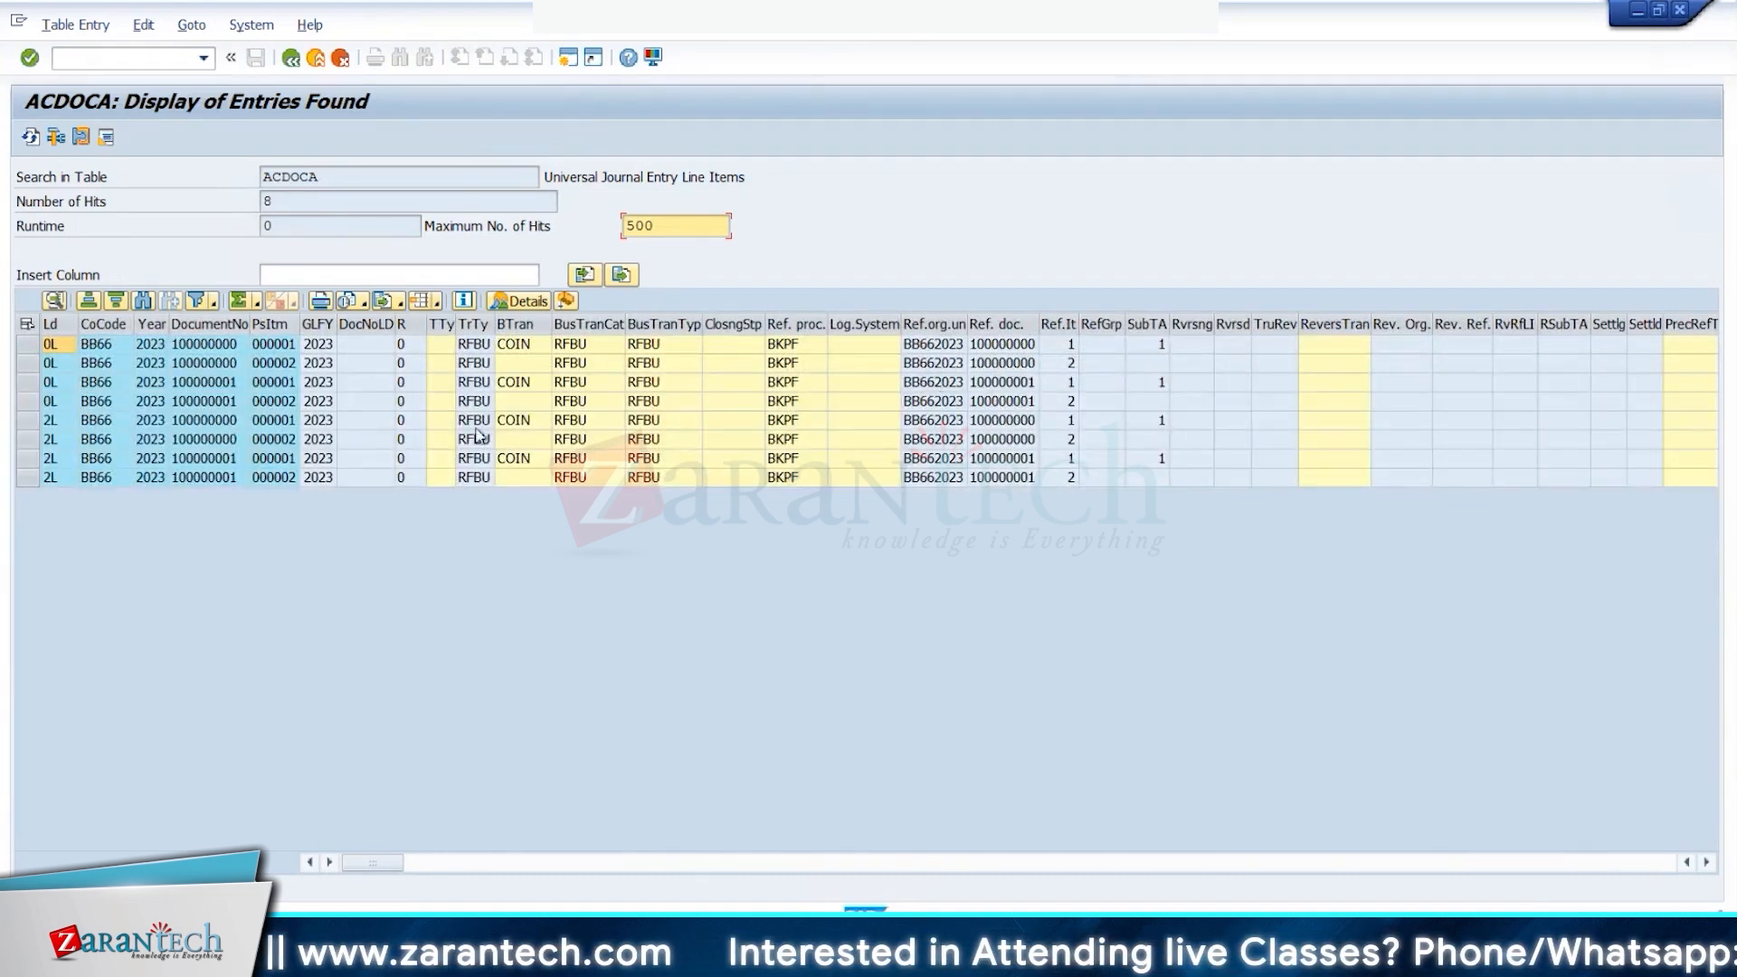
left_click_drag(384, 863, 515, 862)
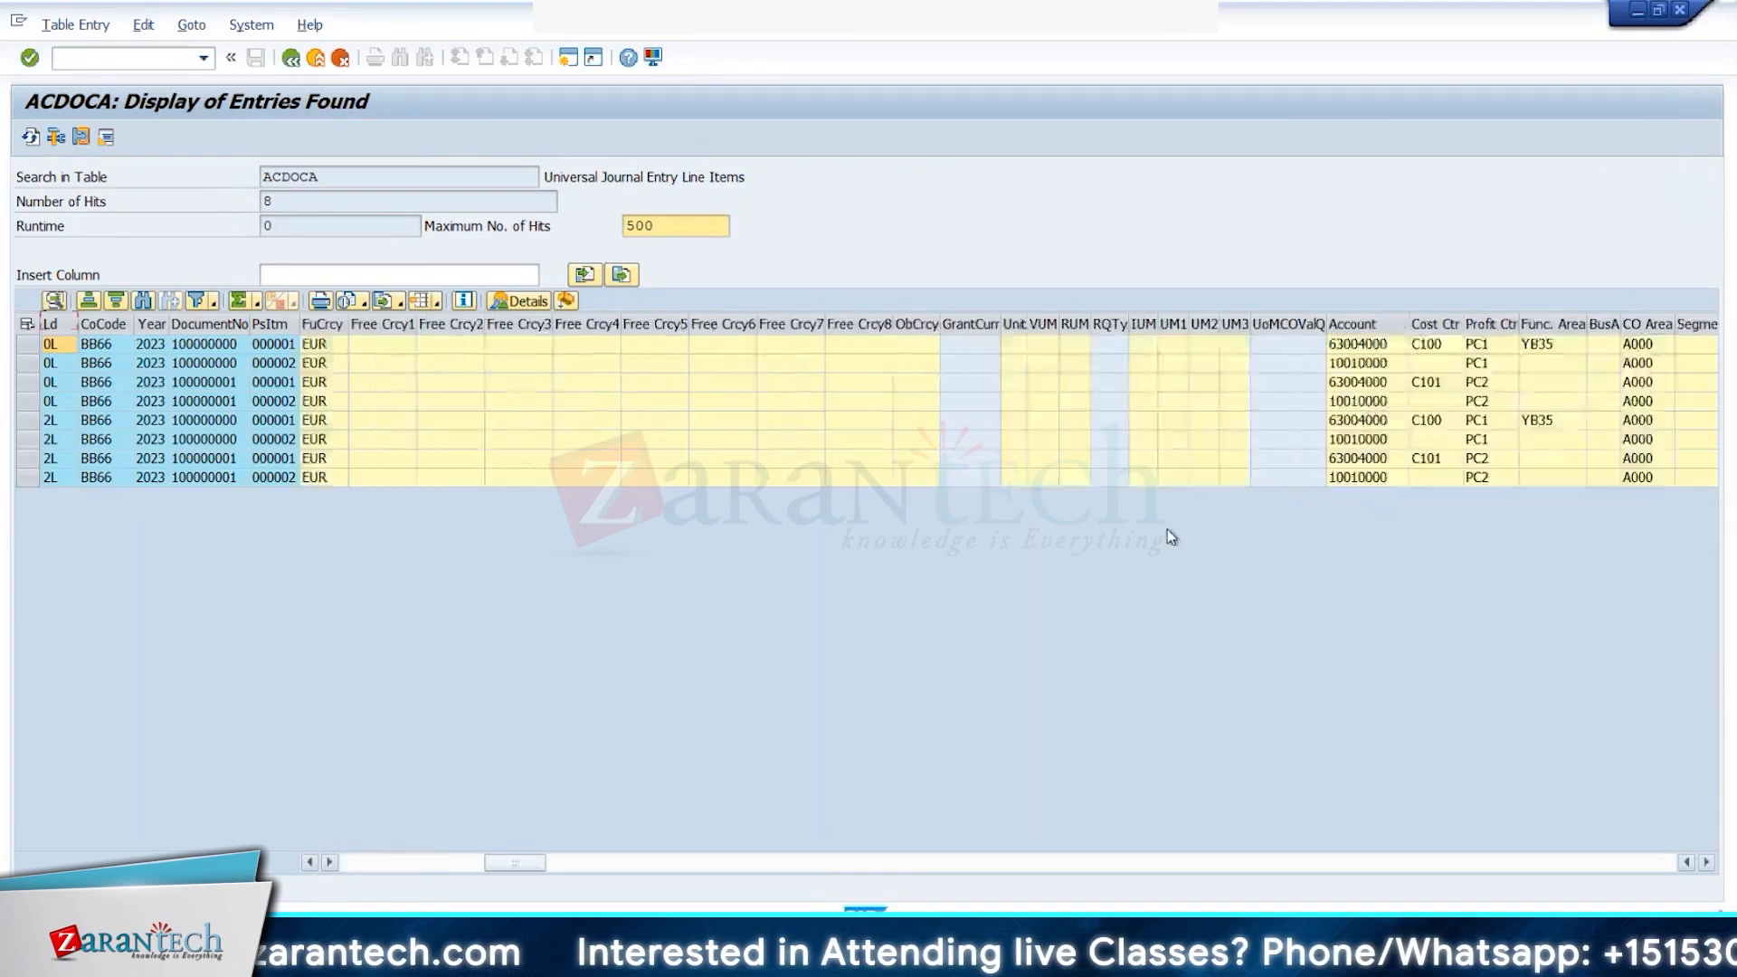
left_click(1359, 345)
key("Down")
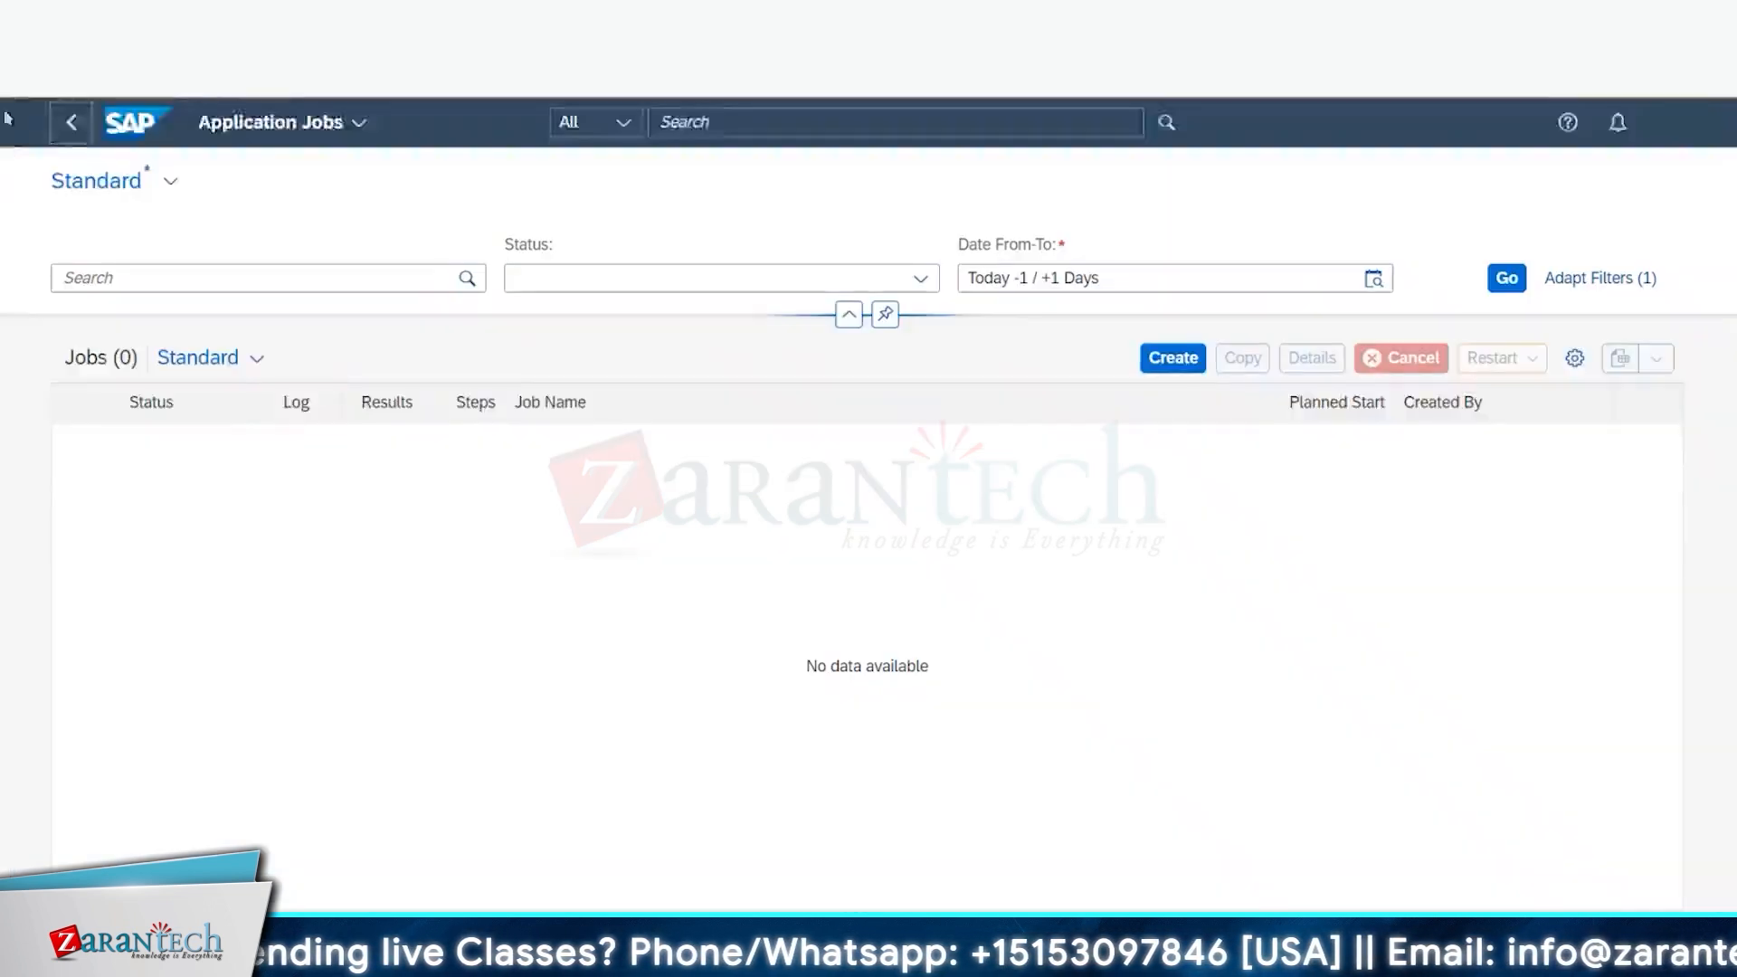
Step: Switch to the Fiori launchpad, return to the home page and open Map FS Items with G/L Accounts from Consolidation Master Data
left_click(70, 122)
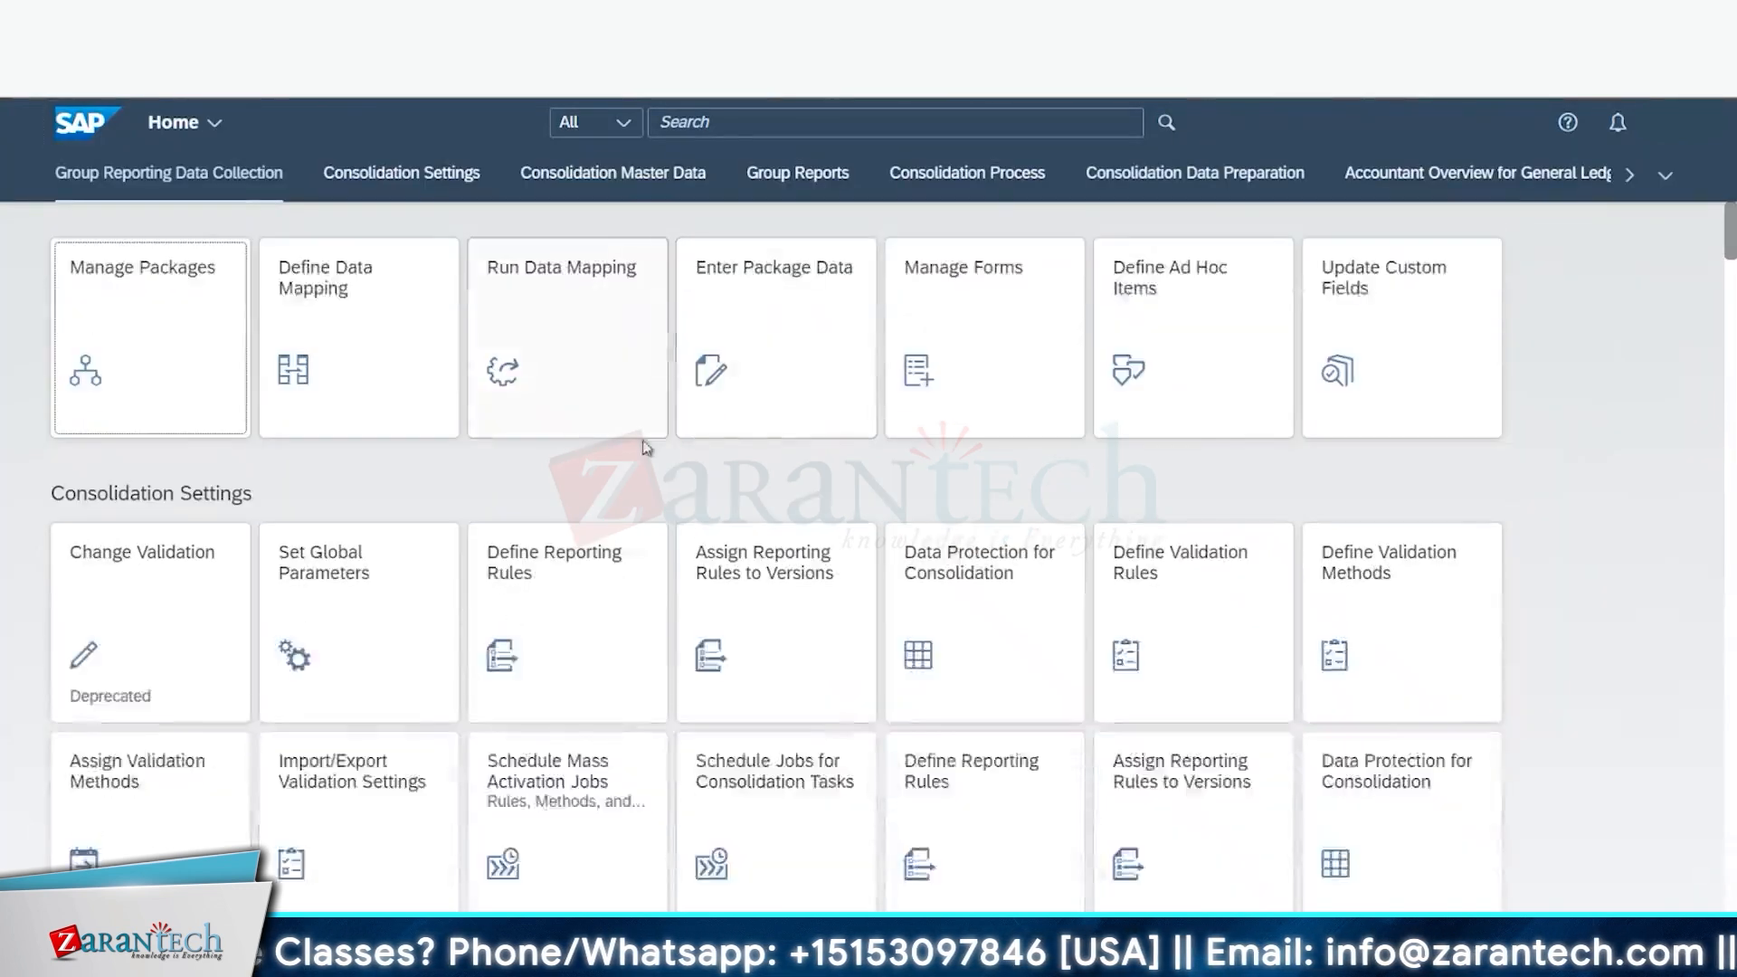
scroll(639, 548, "down", 1)
scroll(639, 548, "down", 1)
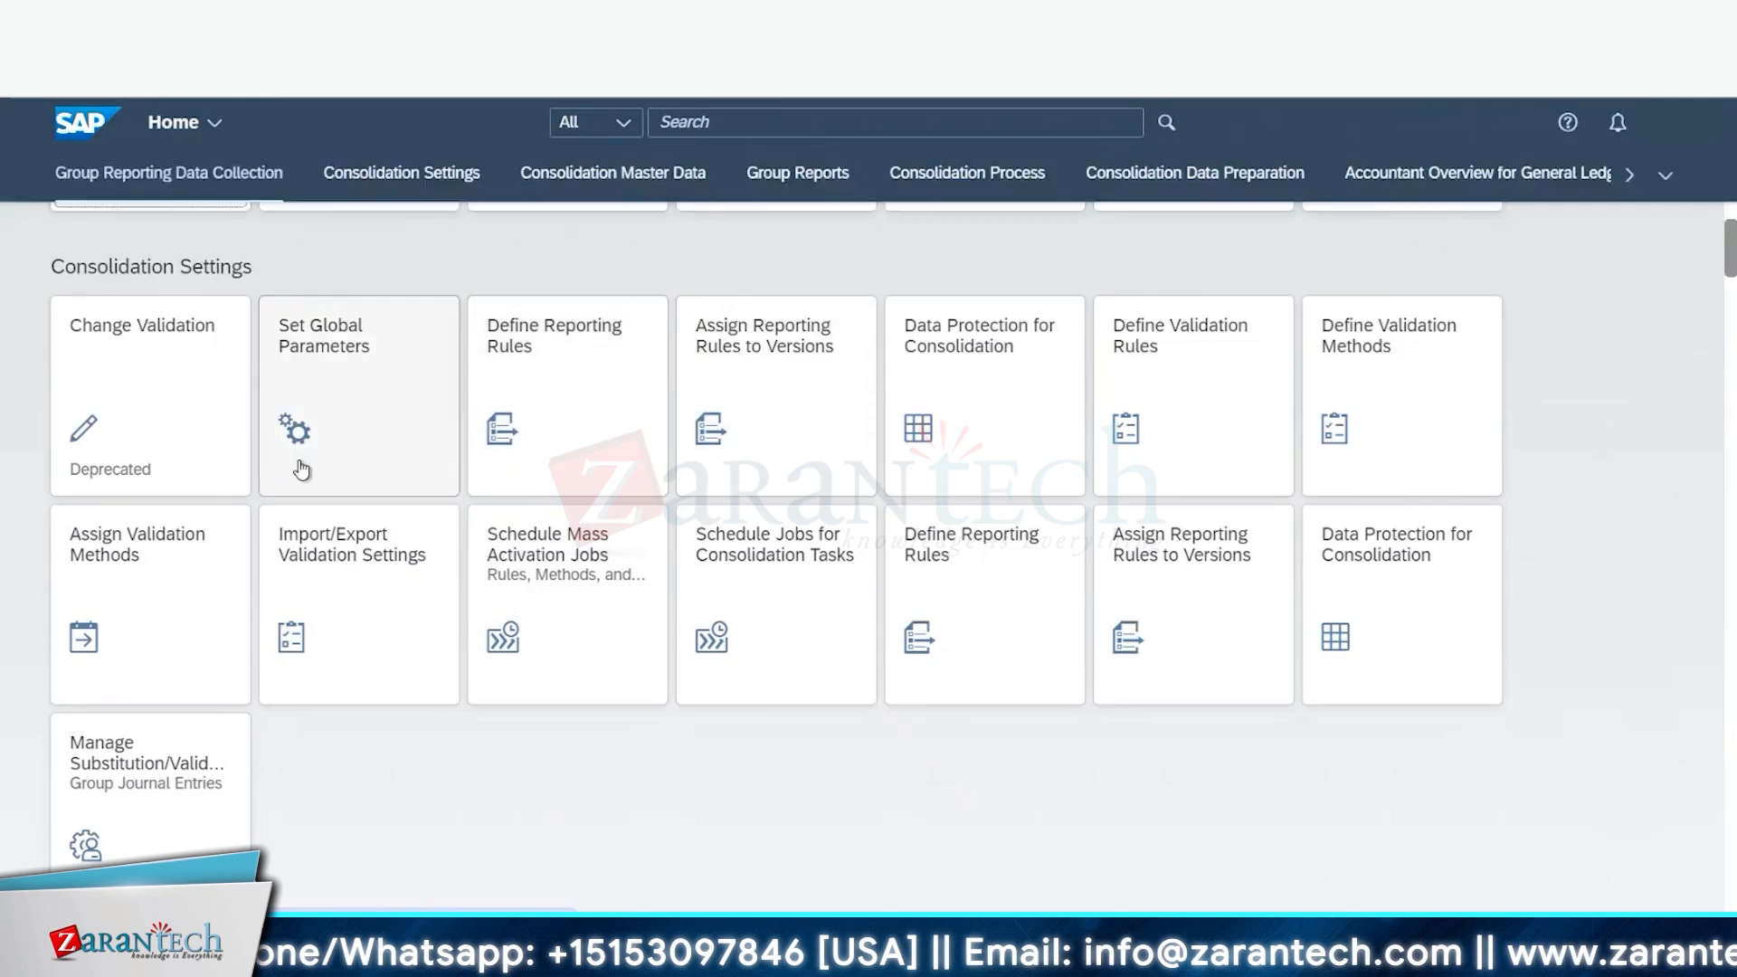
scroll(353, 624, "down", 1)
scroll(968, 602, "down", 2)
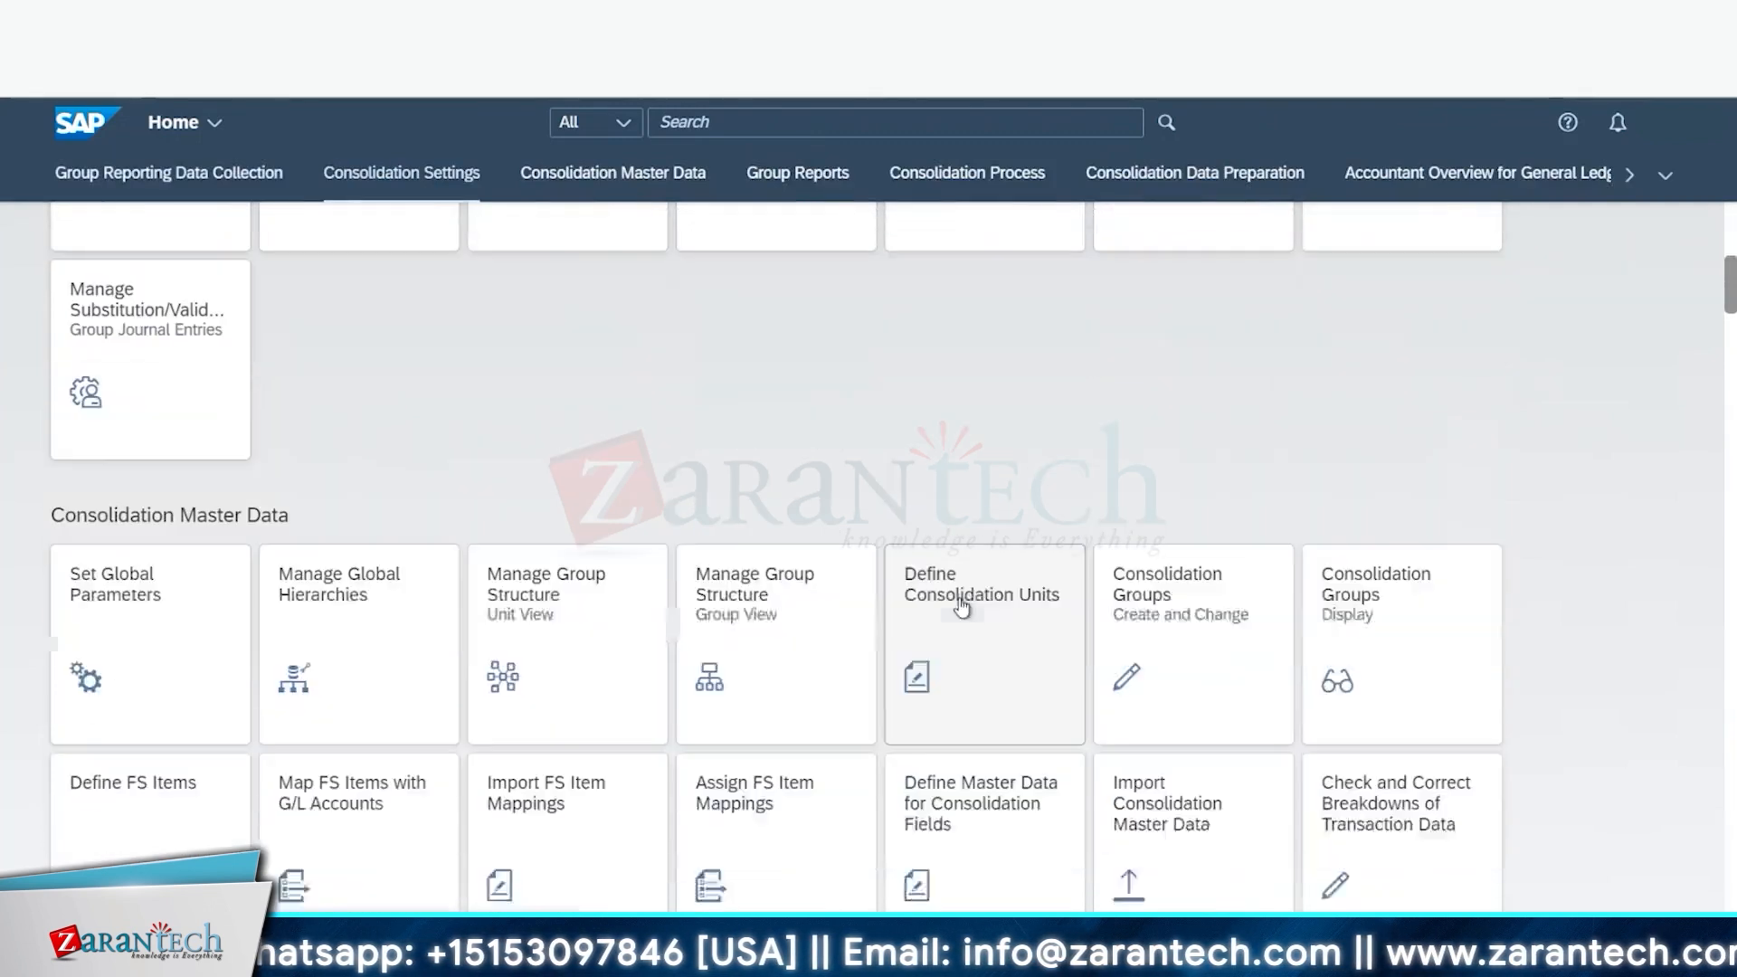
scroll(845, 644, "down", 2)
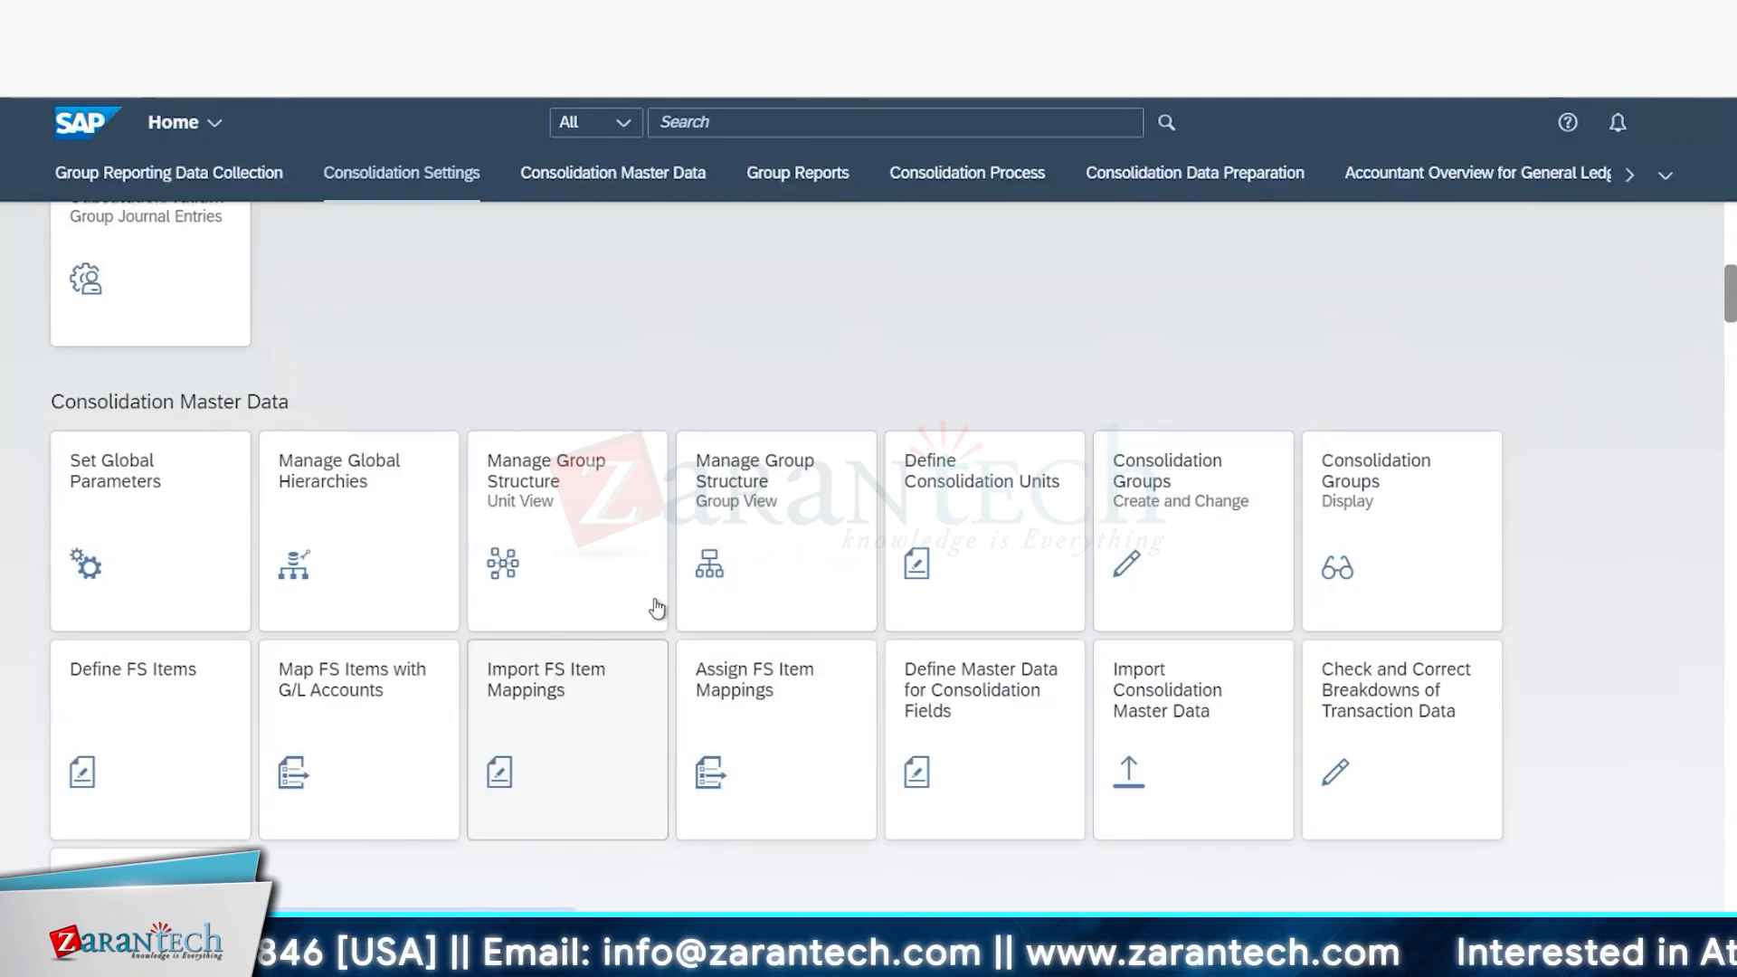
scroll(640, 648, "down", 1)
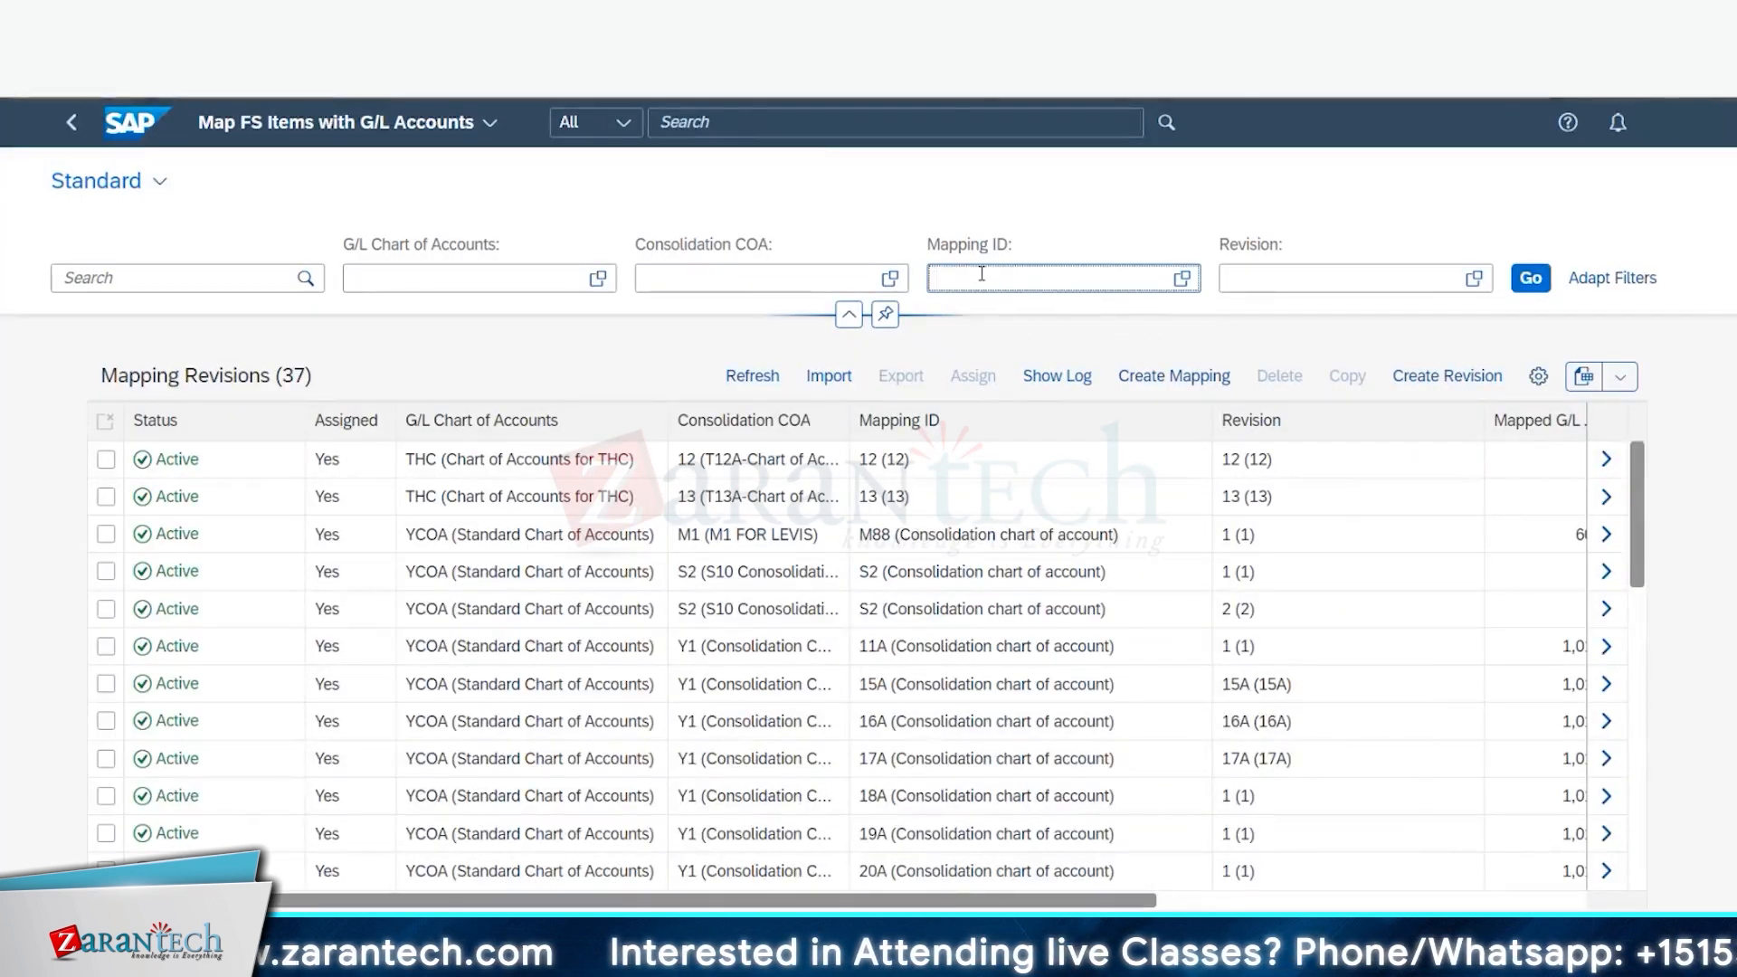
Step: Filter the mapping revisions by mapping ID B66 and open its revision 1 for editing
type("B66")
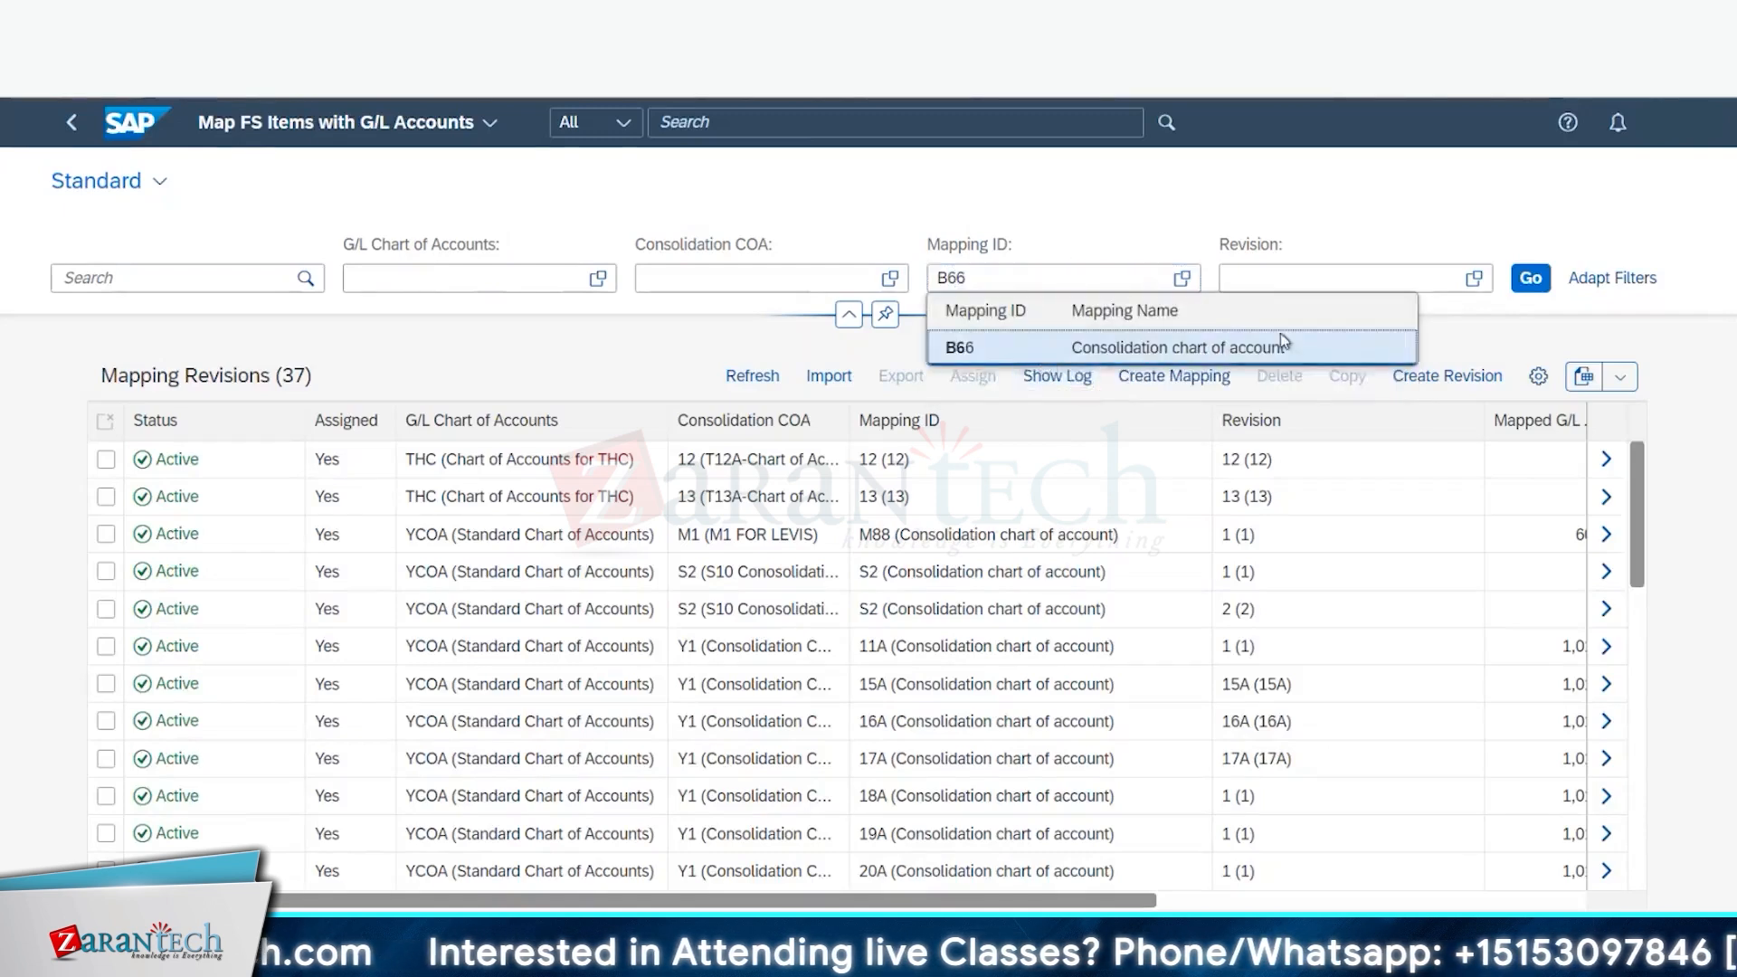
left_click(1176, 346)
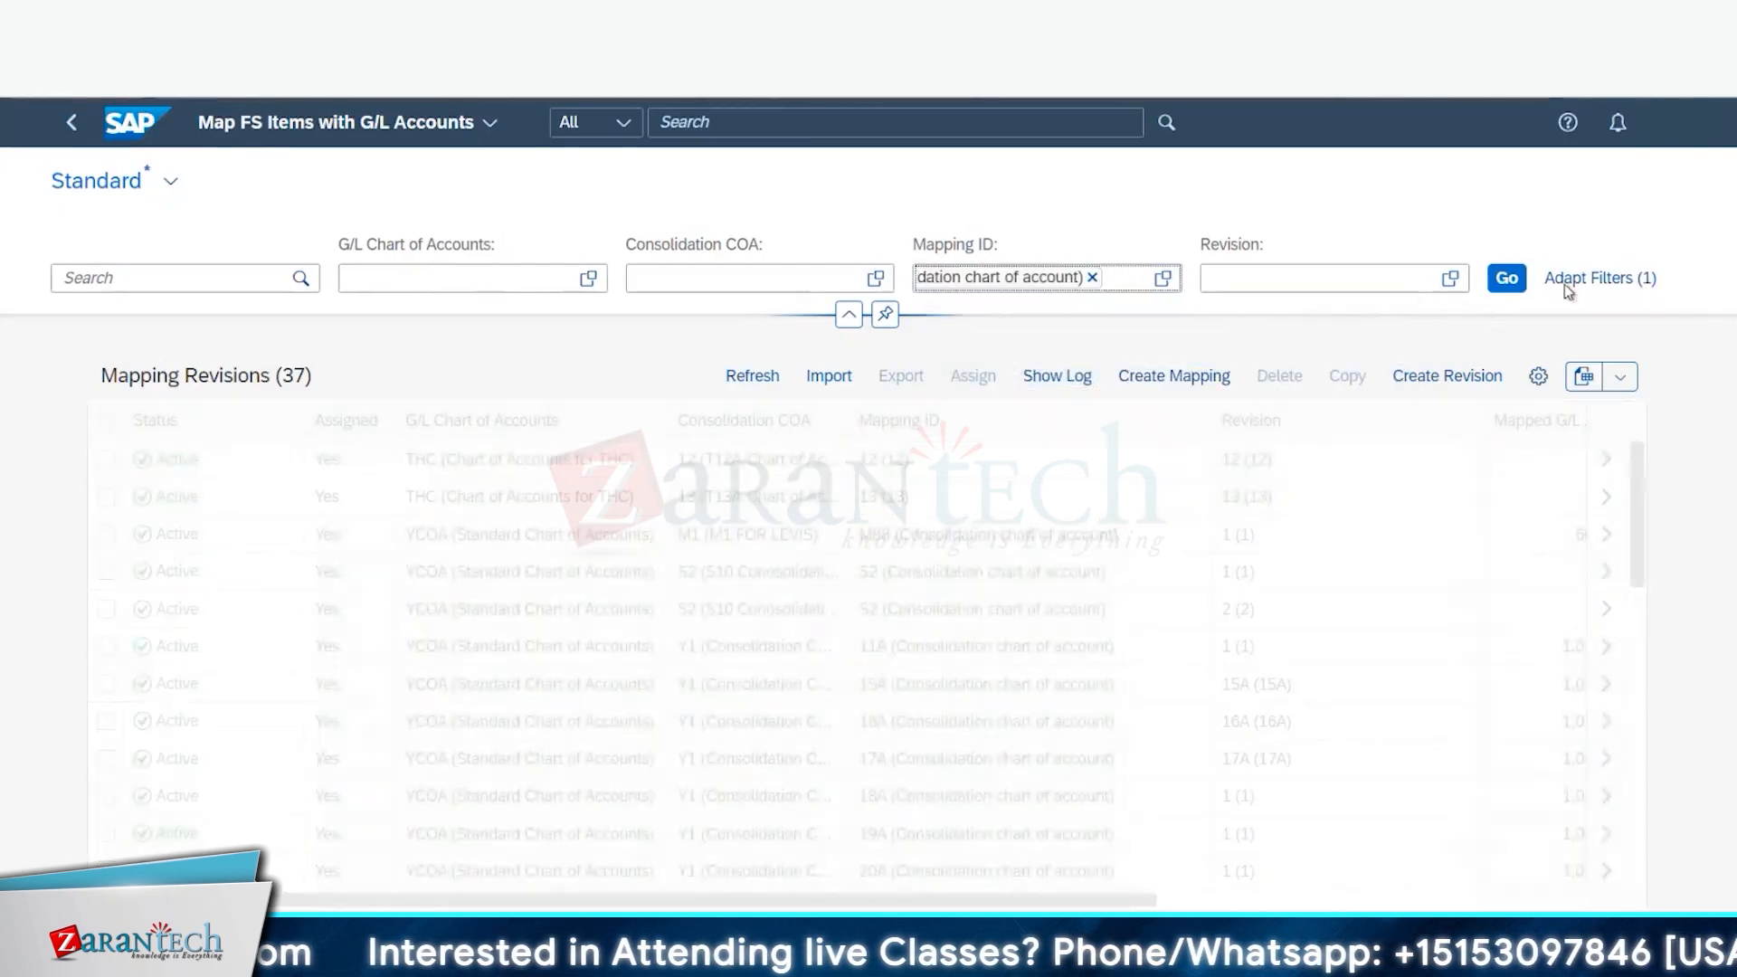
left_click(1507, 279)
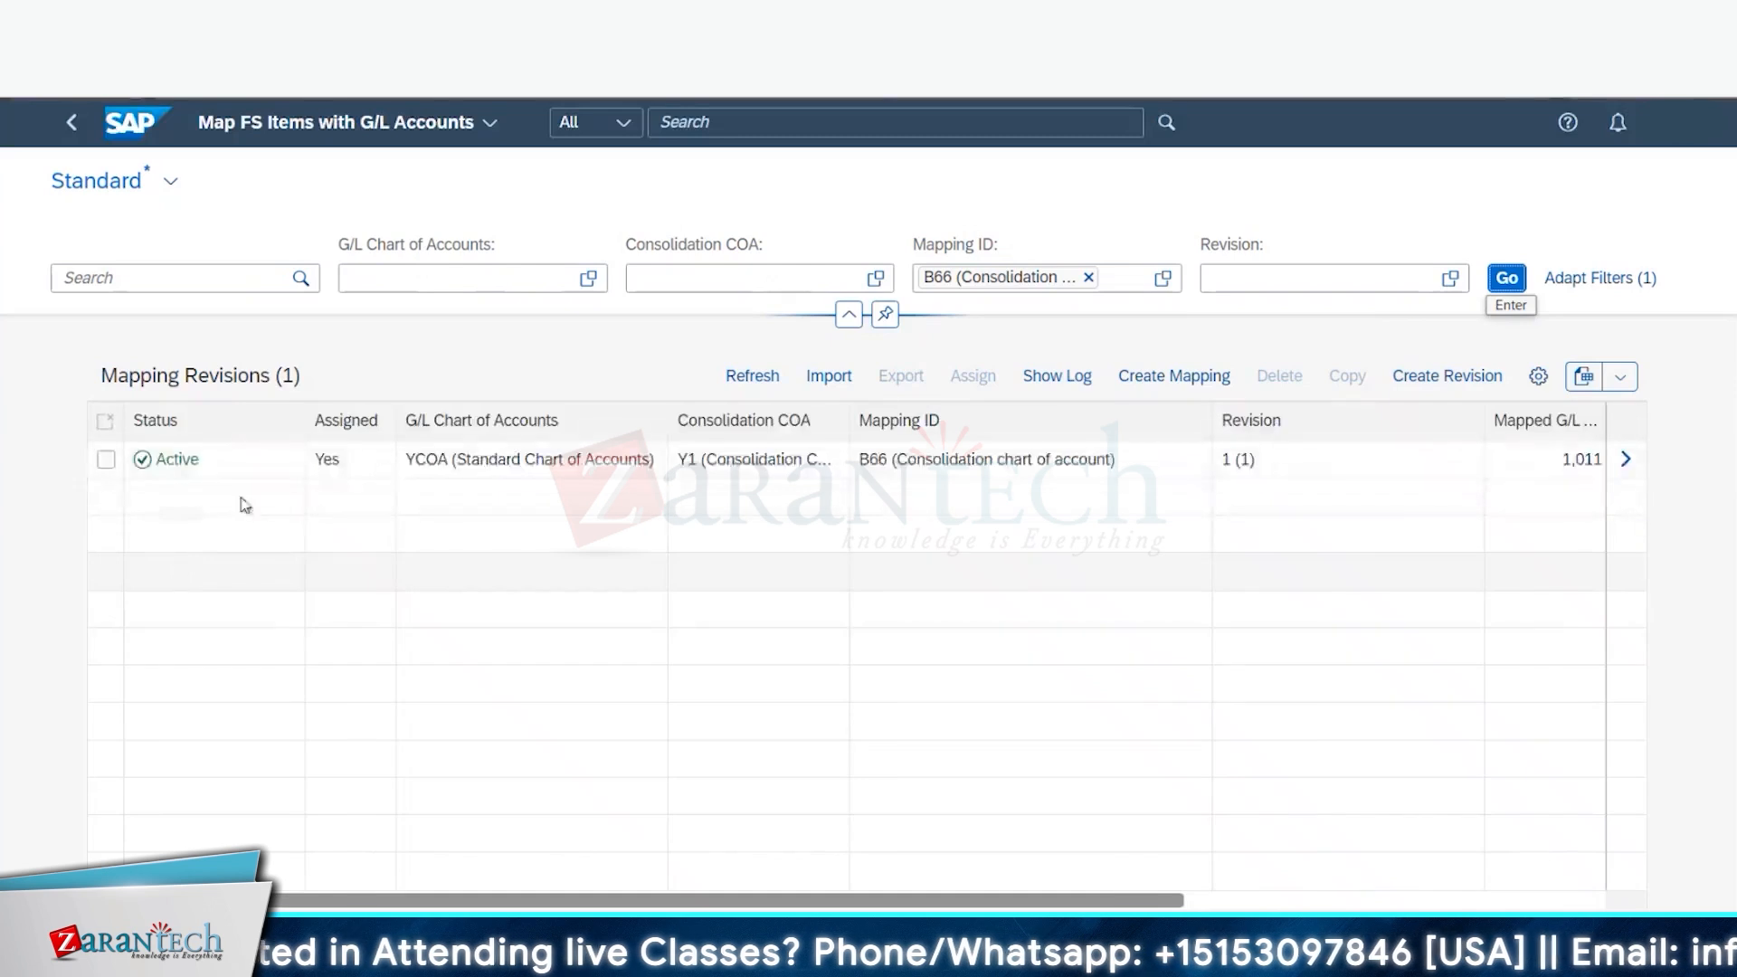
left_click(1622, 462)
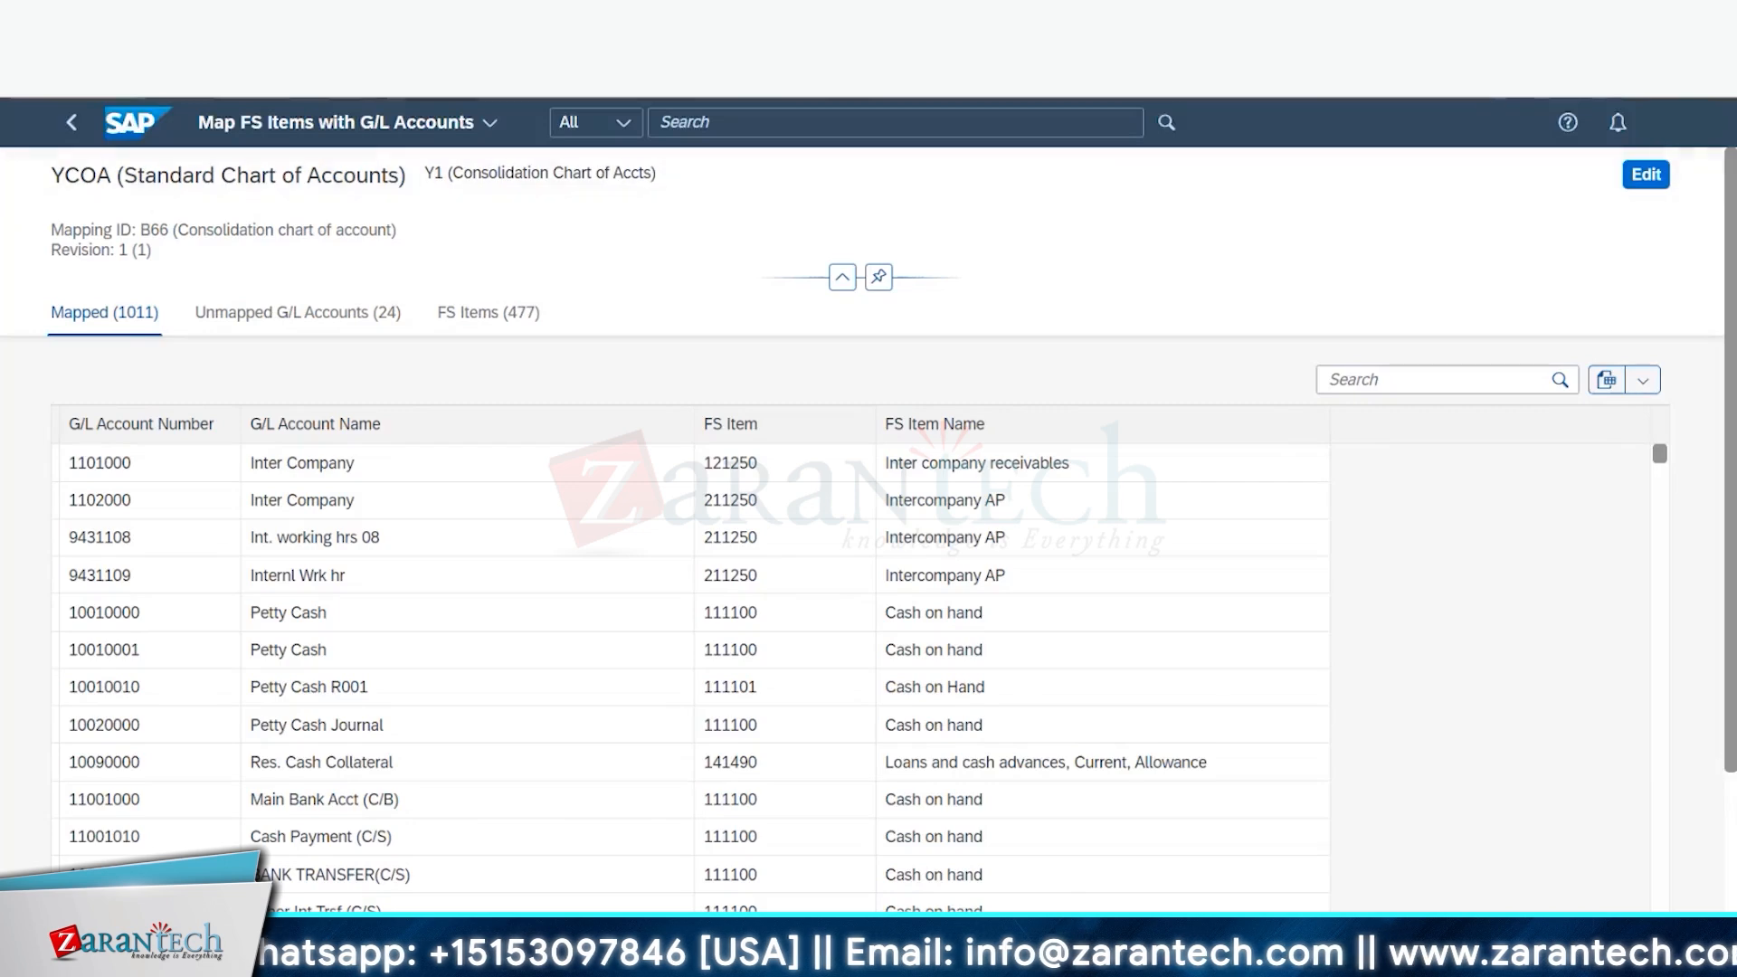
left_click(1633, 177)
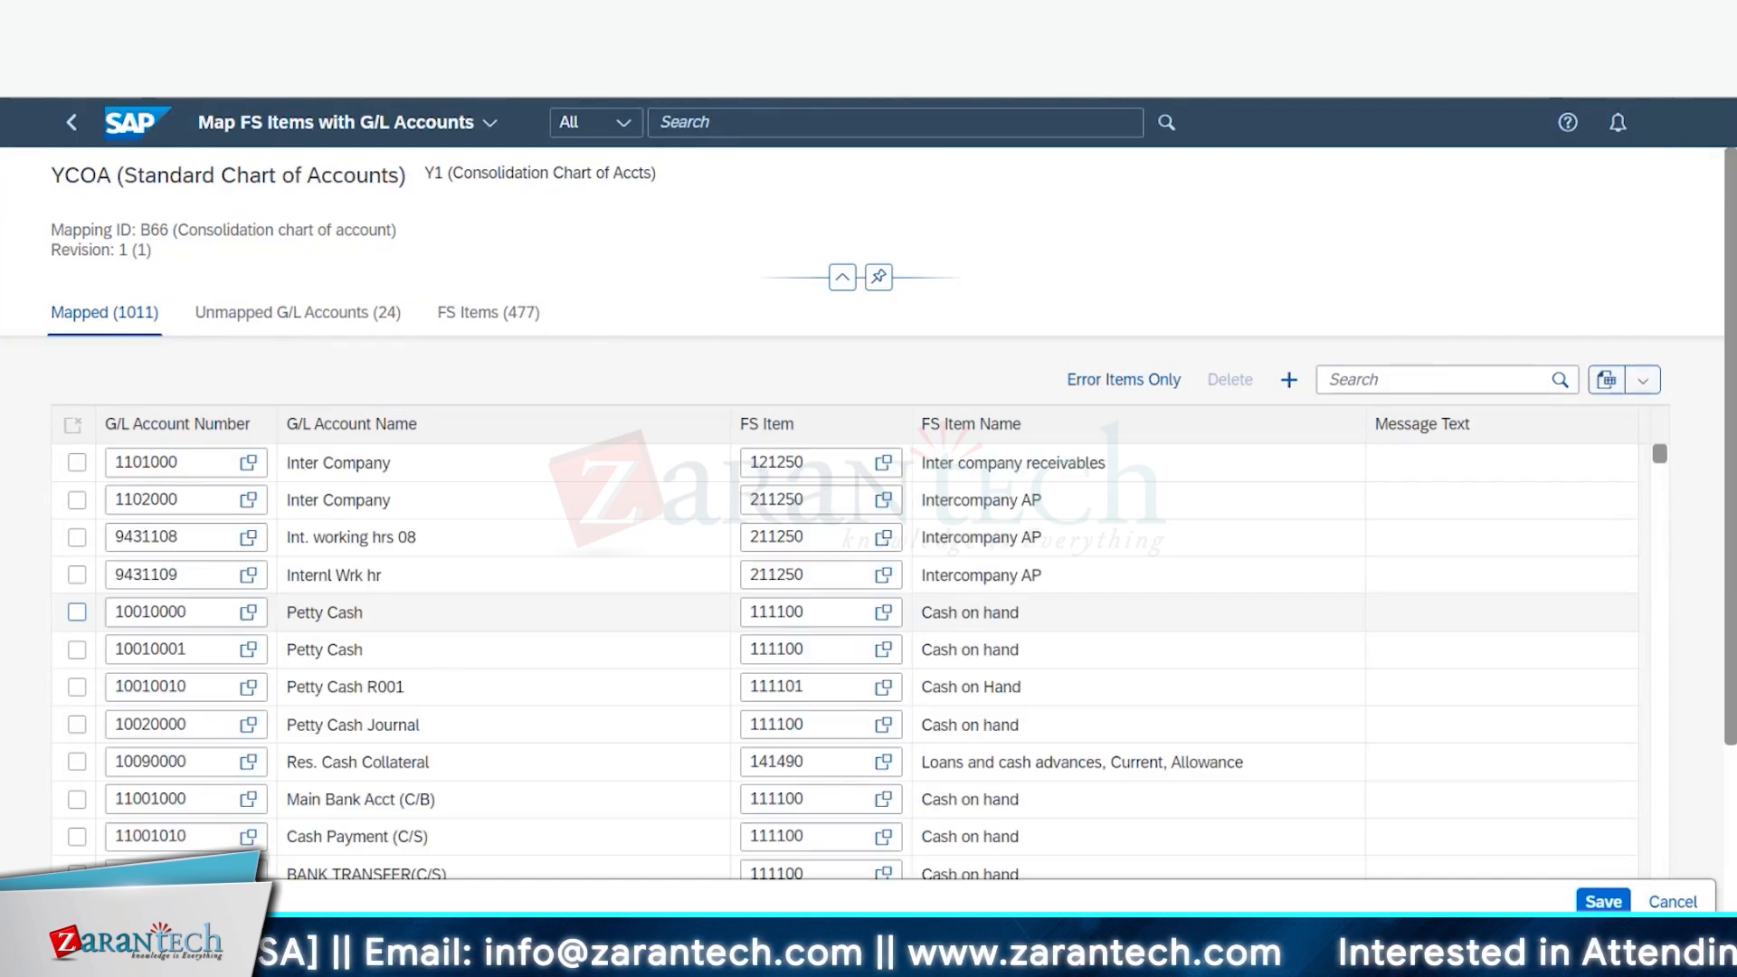
Step: Cross-check the accounts in the ACDOCA entries and change the FS item of G/L account 10010000 (Petty Cash) to 111101
mouse_move(525, 946)
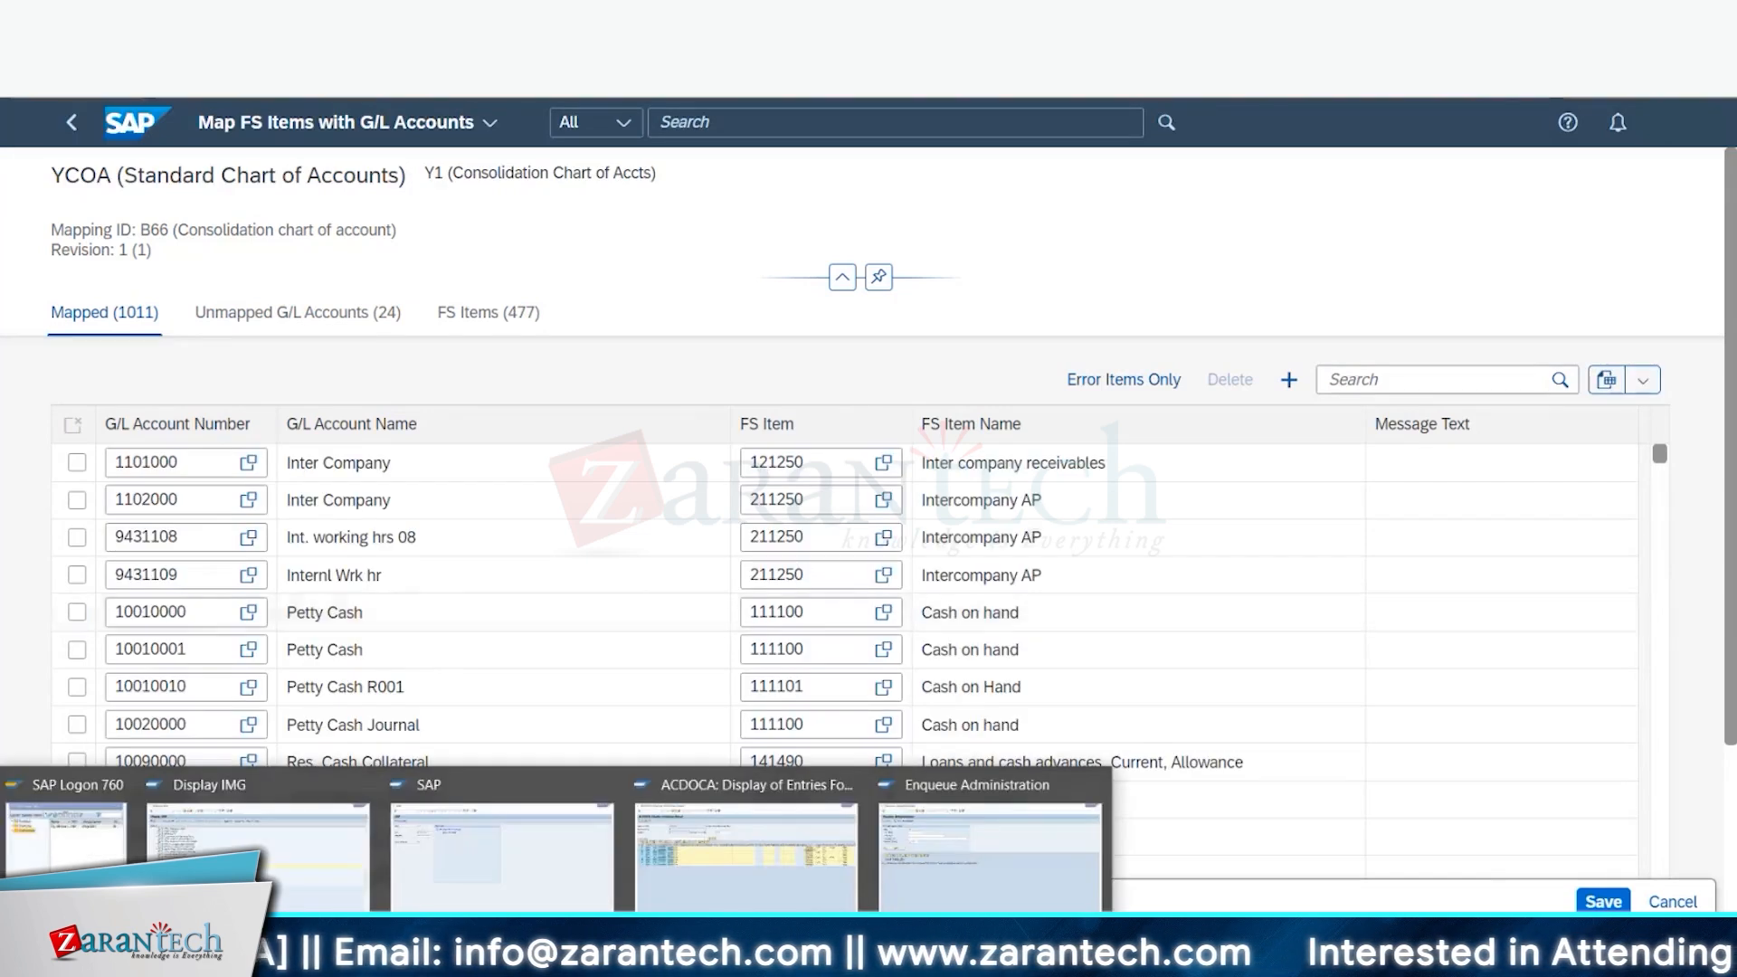
left_click(816, 860)
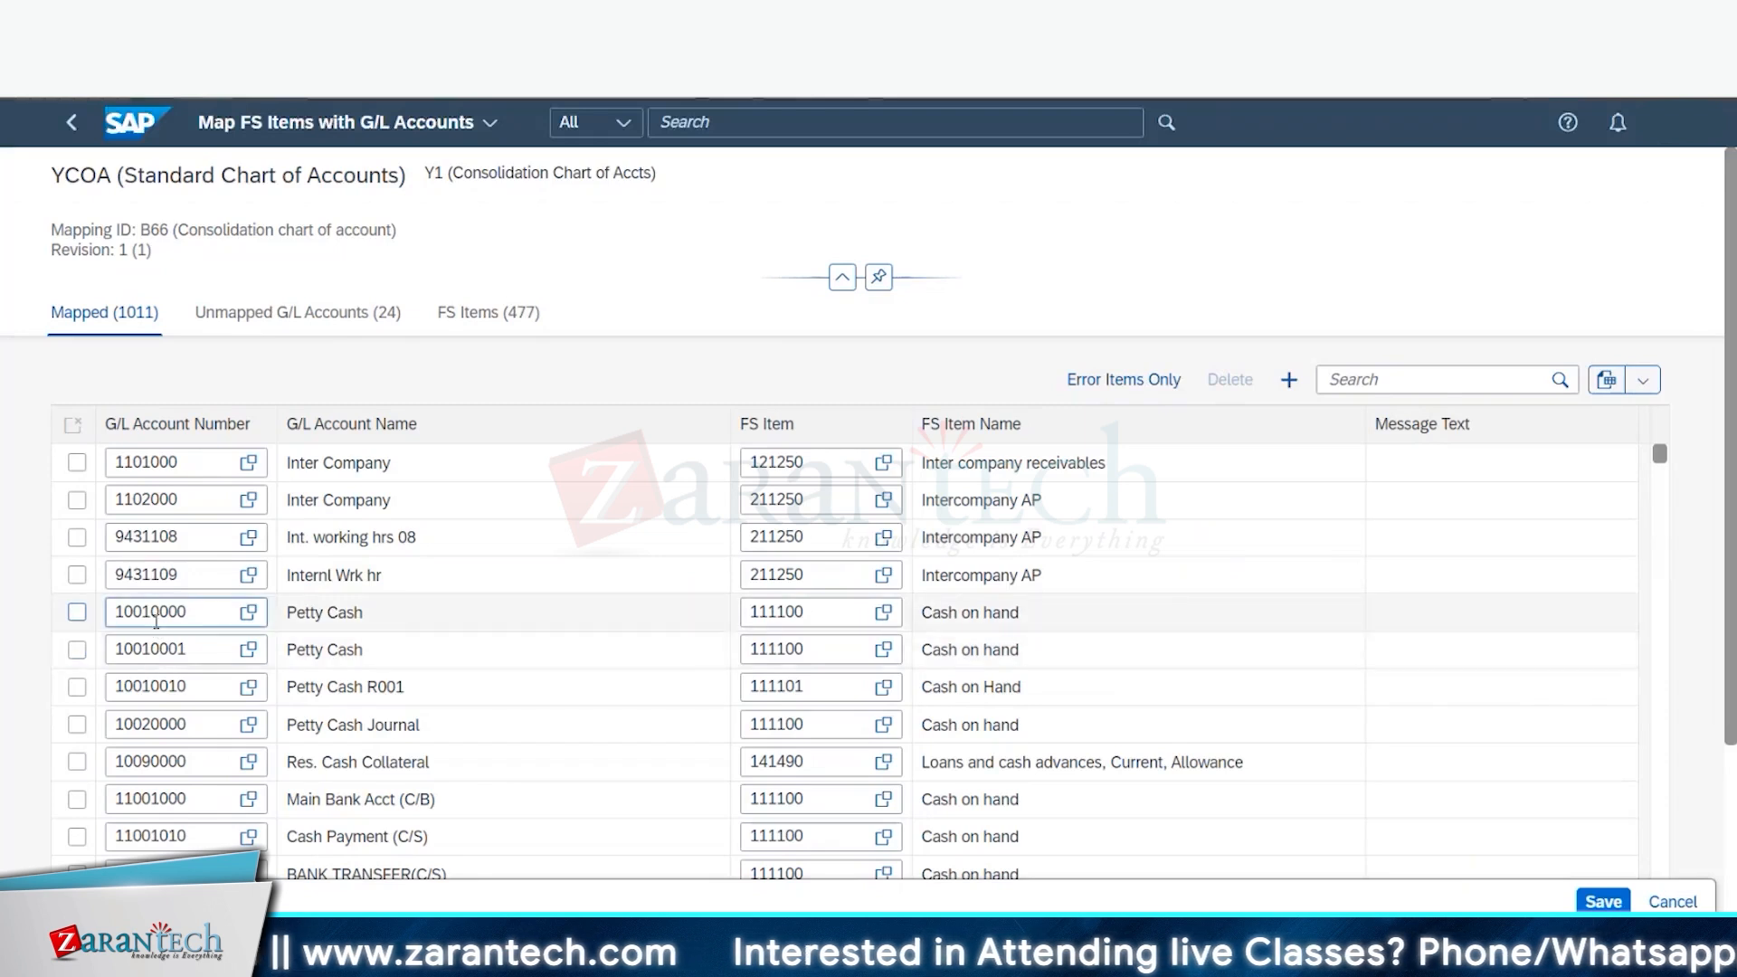
double_click(793, 614)
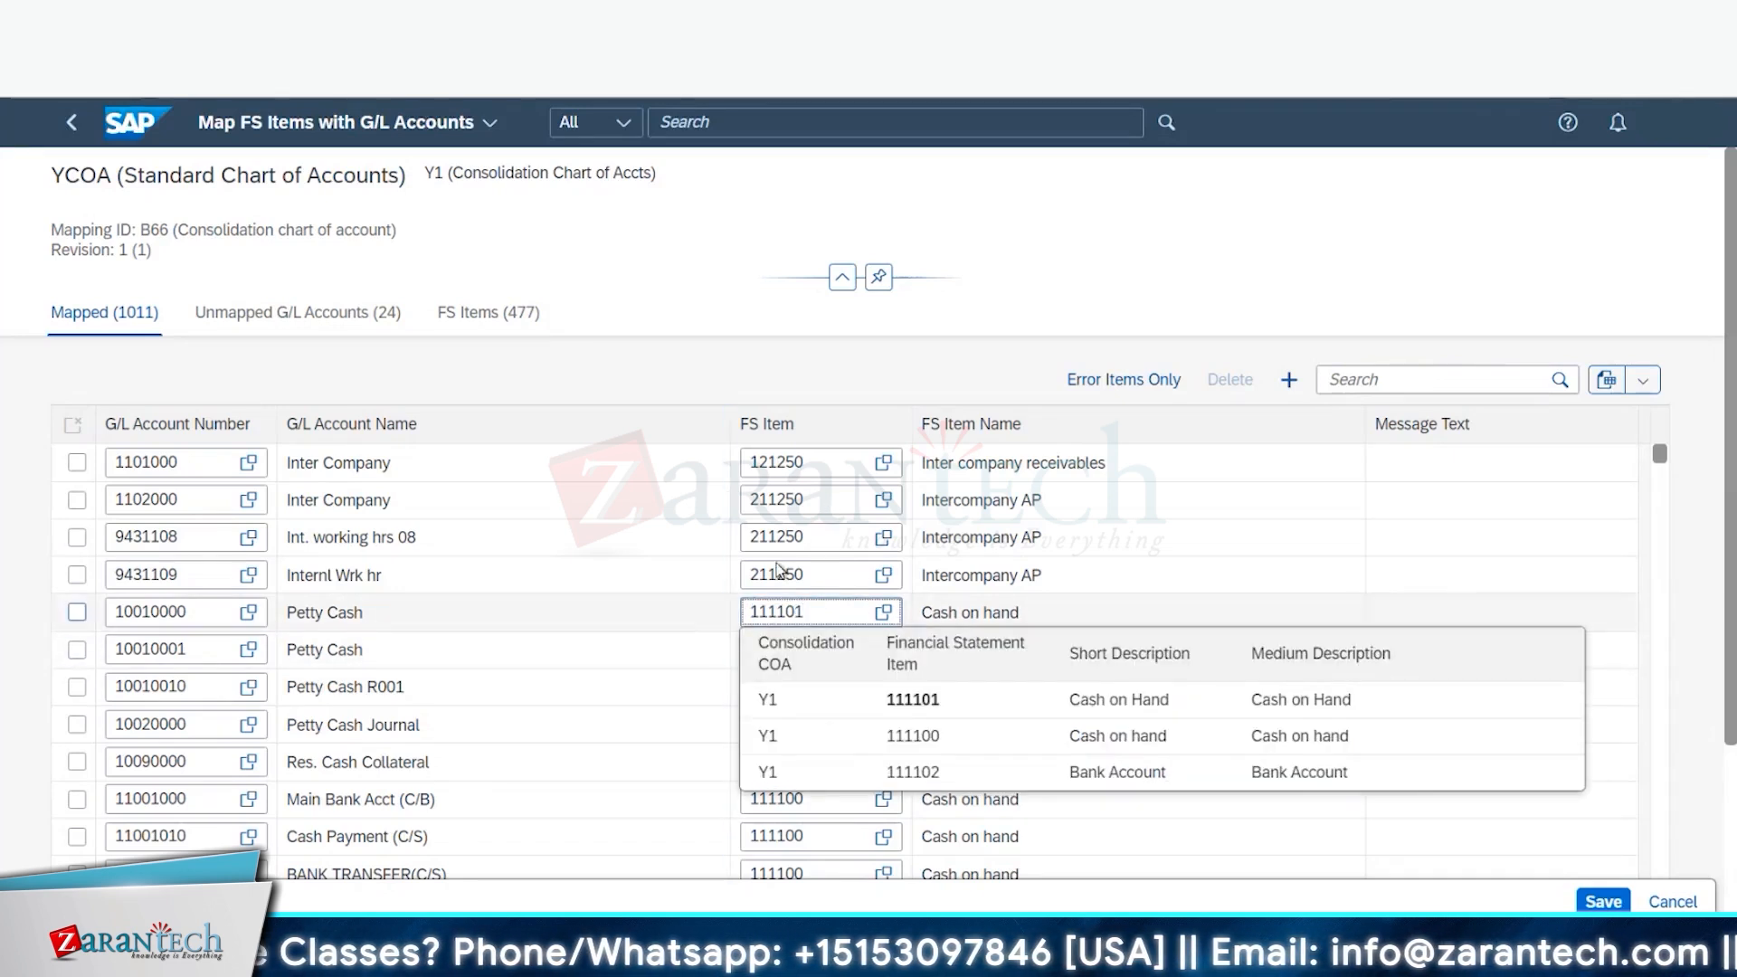
left_click(775, 241)
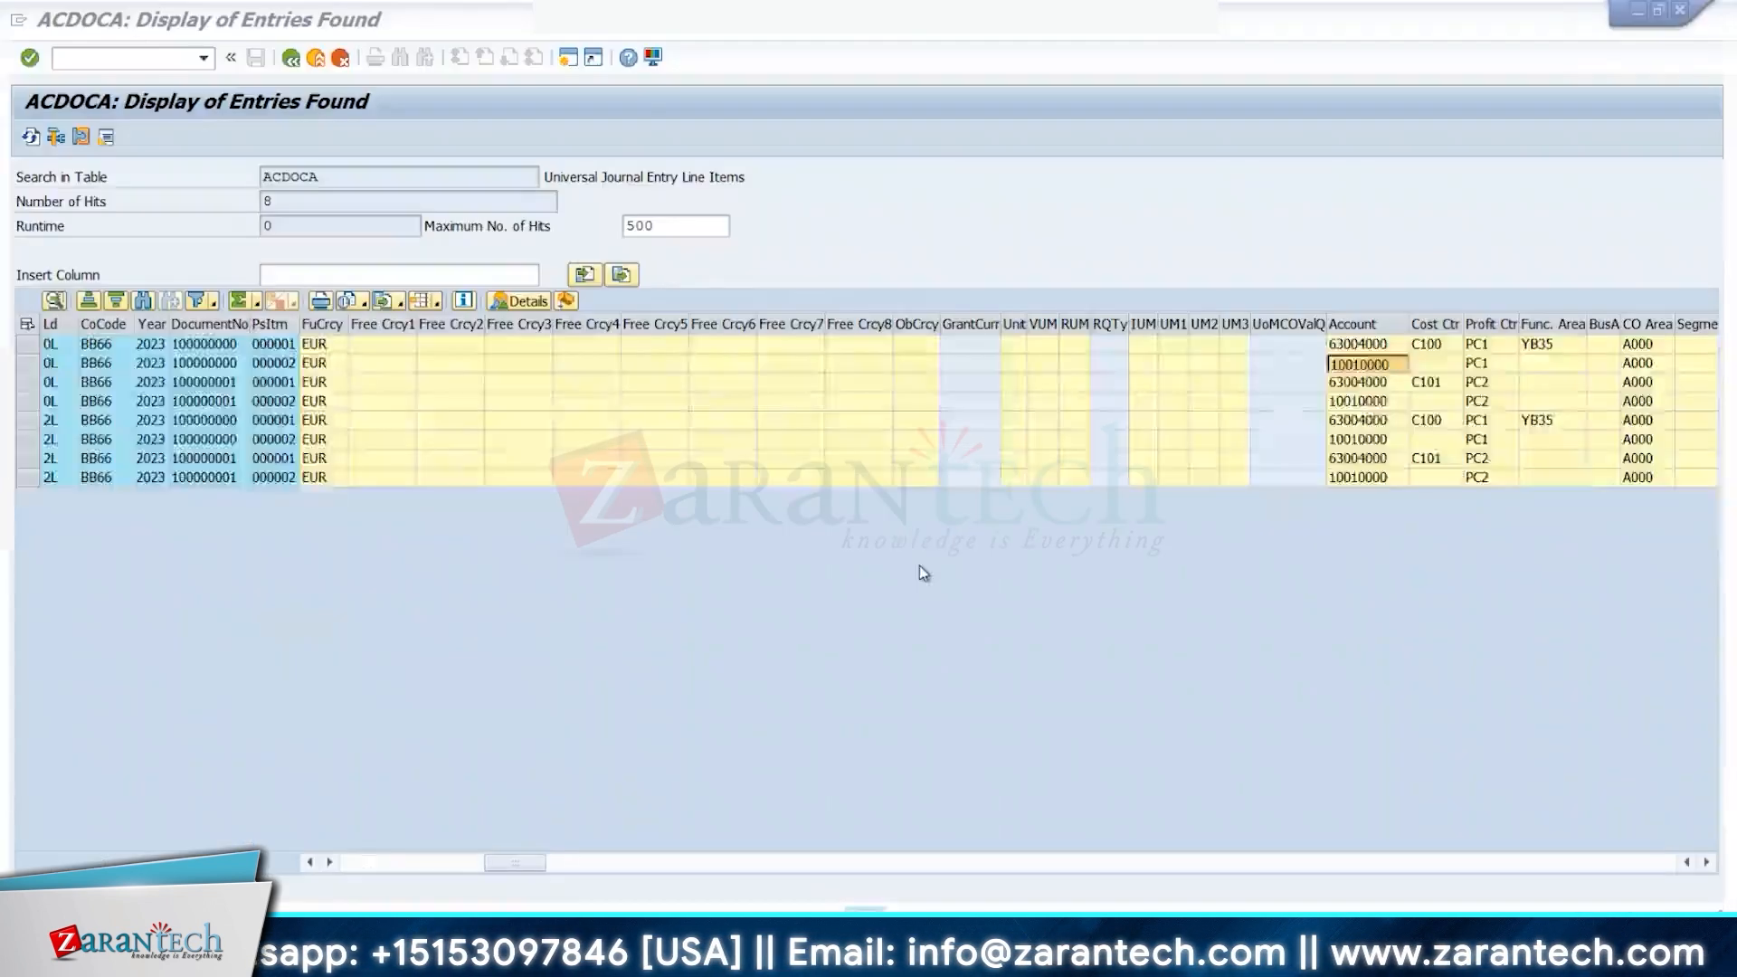
Step: Compare the FS item of account 10010000 in the ACDOCA line items with its mapped FS item, and save the mapping revision
left_click(1377, 363)
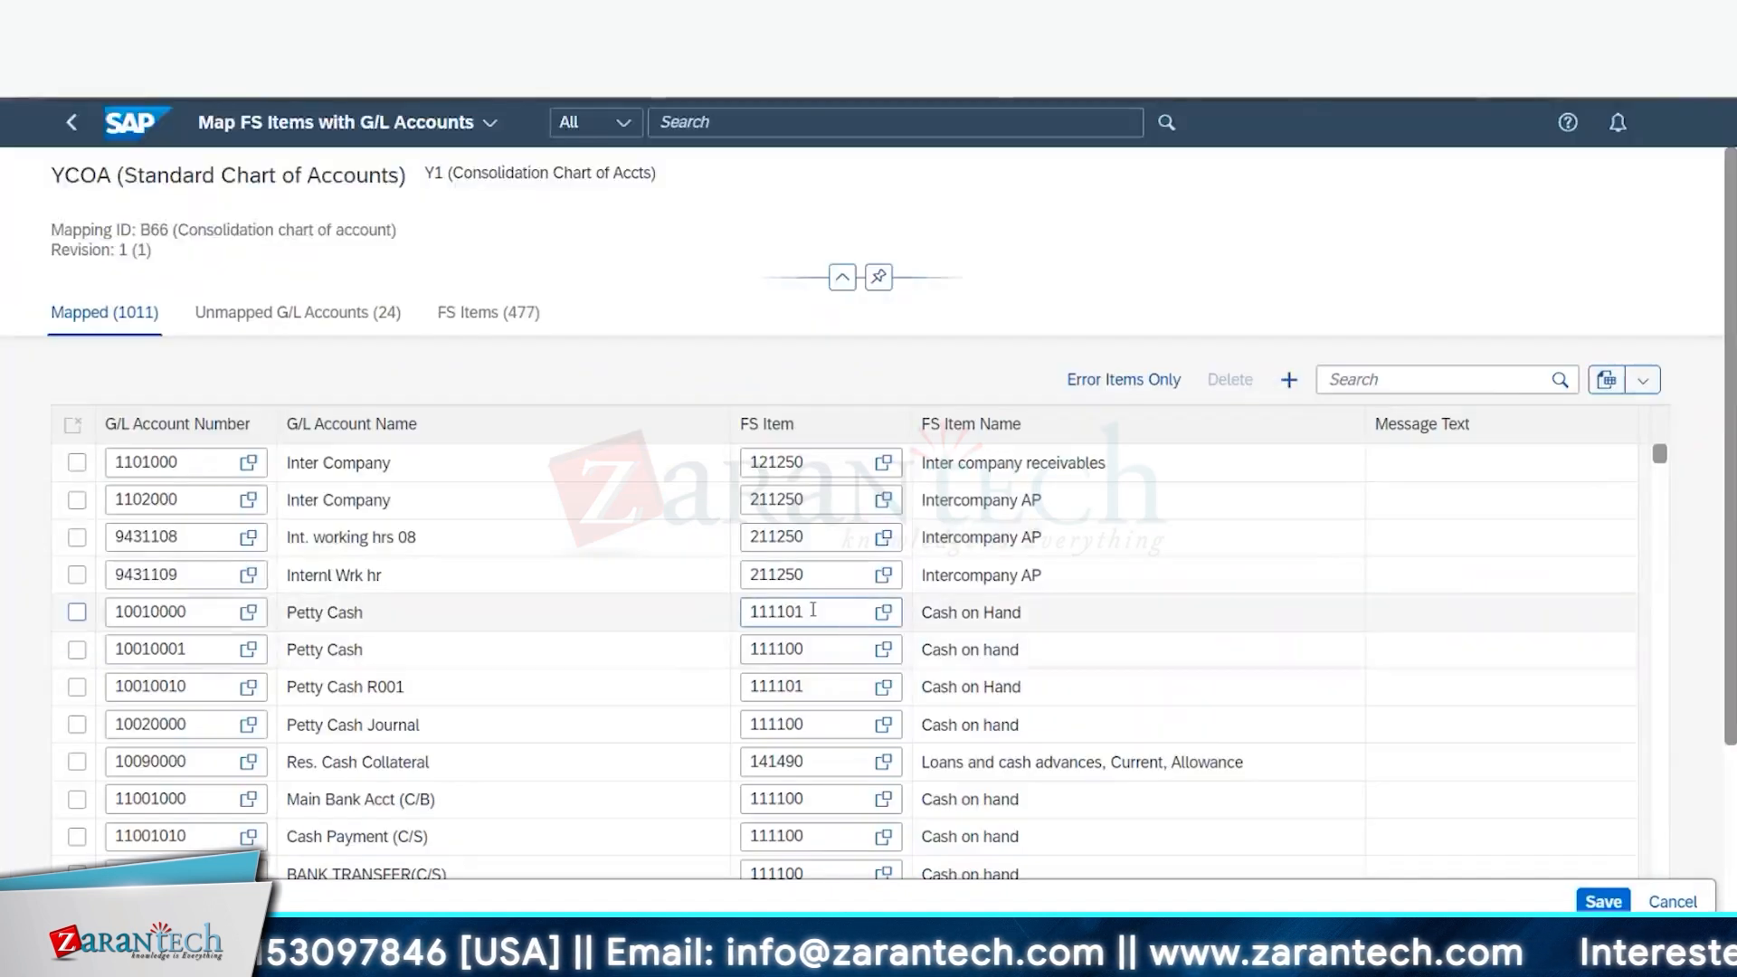
left_click_drag(808, 611, 747, 613)
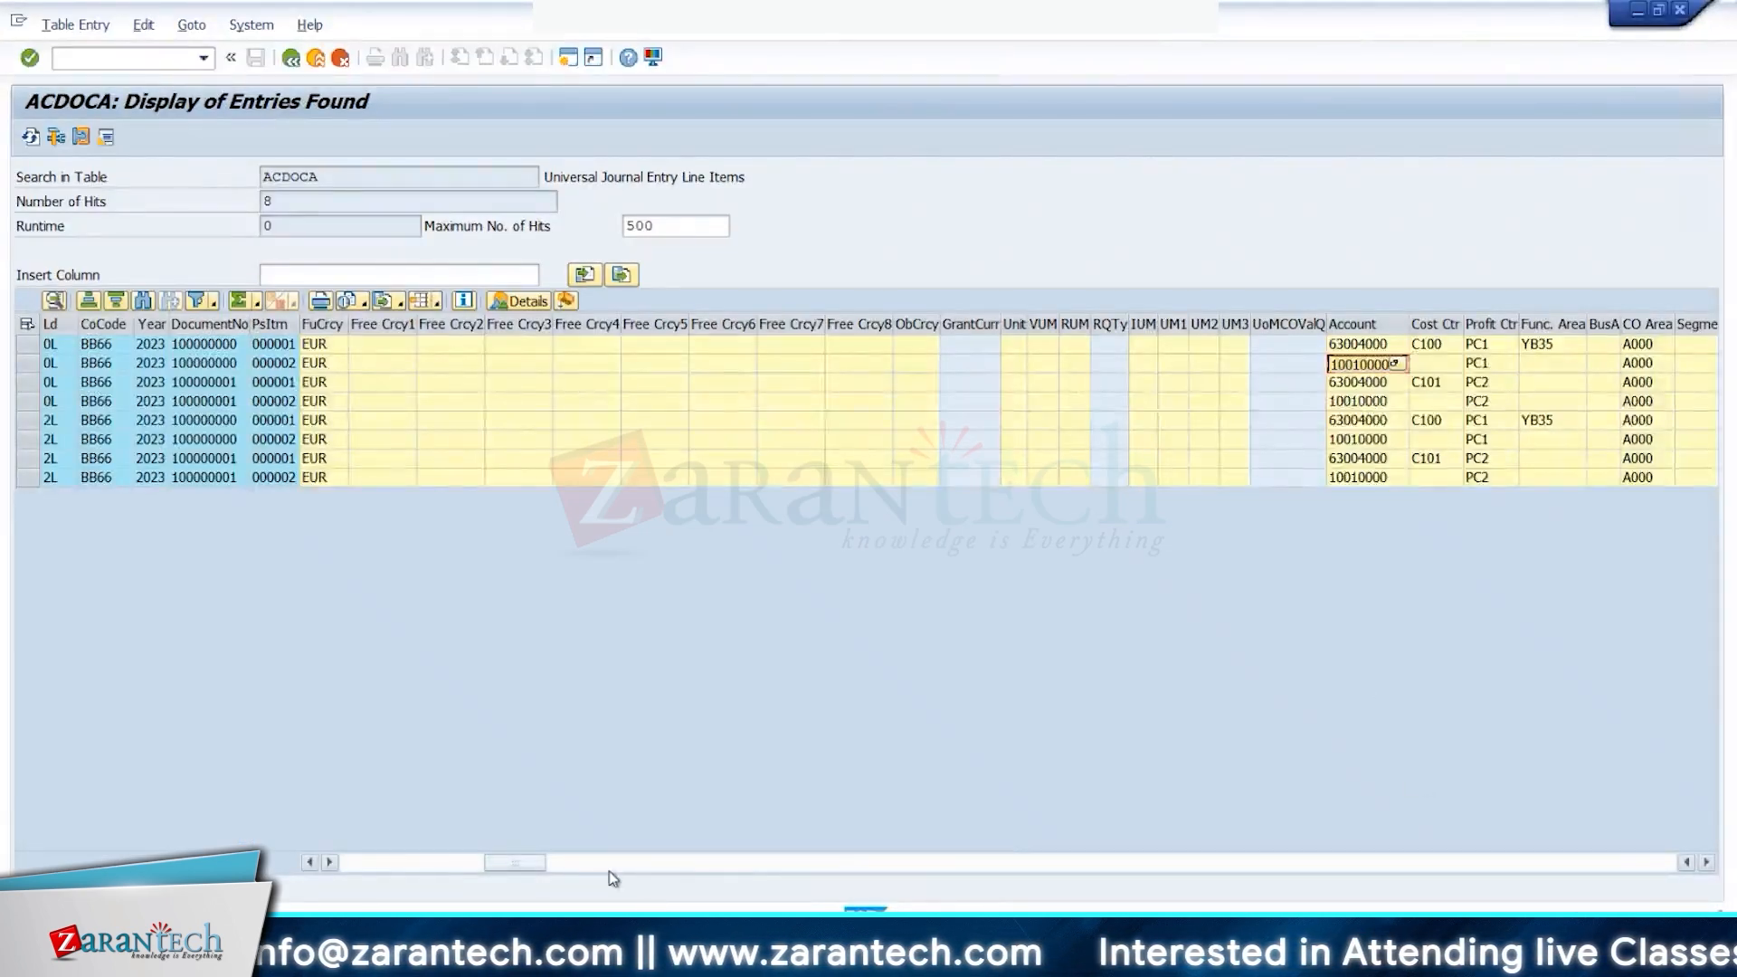
left_click(687, 864)
left_click(687, 866)
left_click(864, 869)
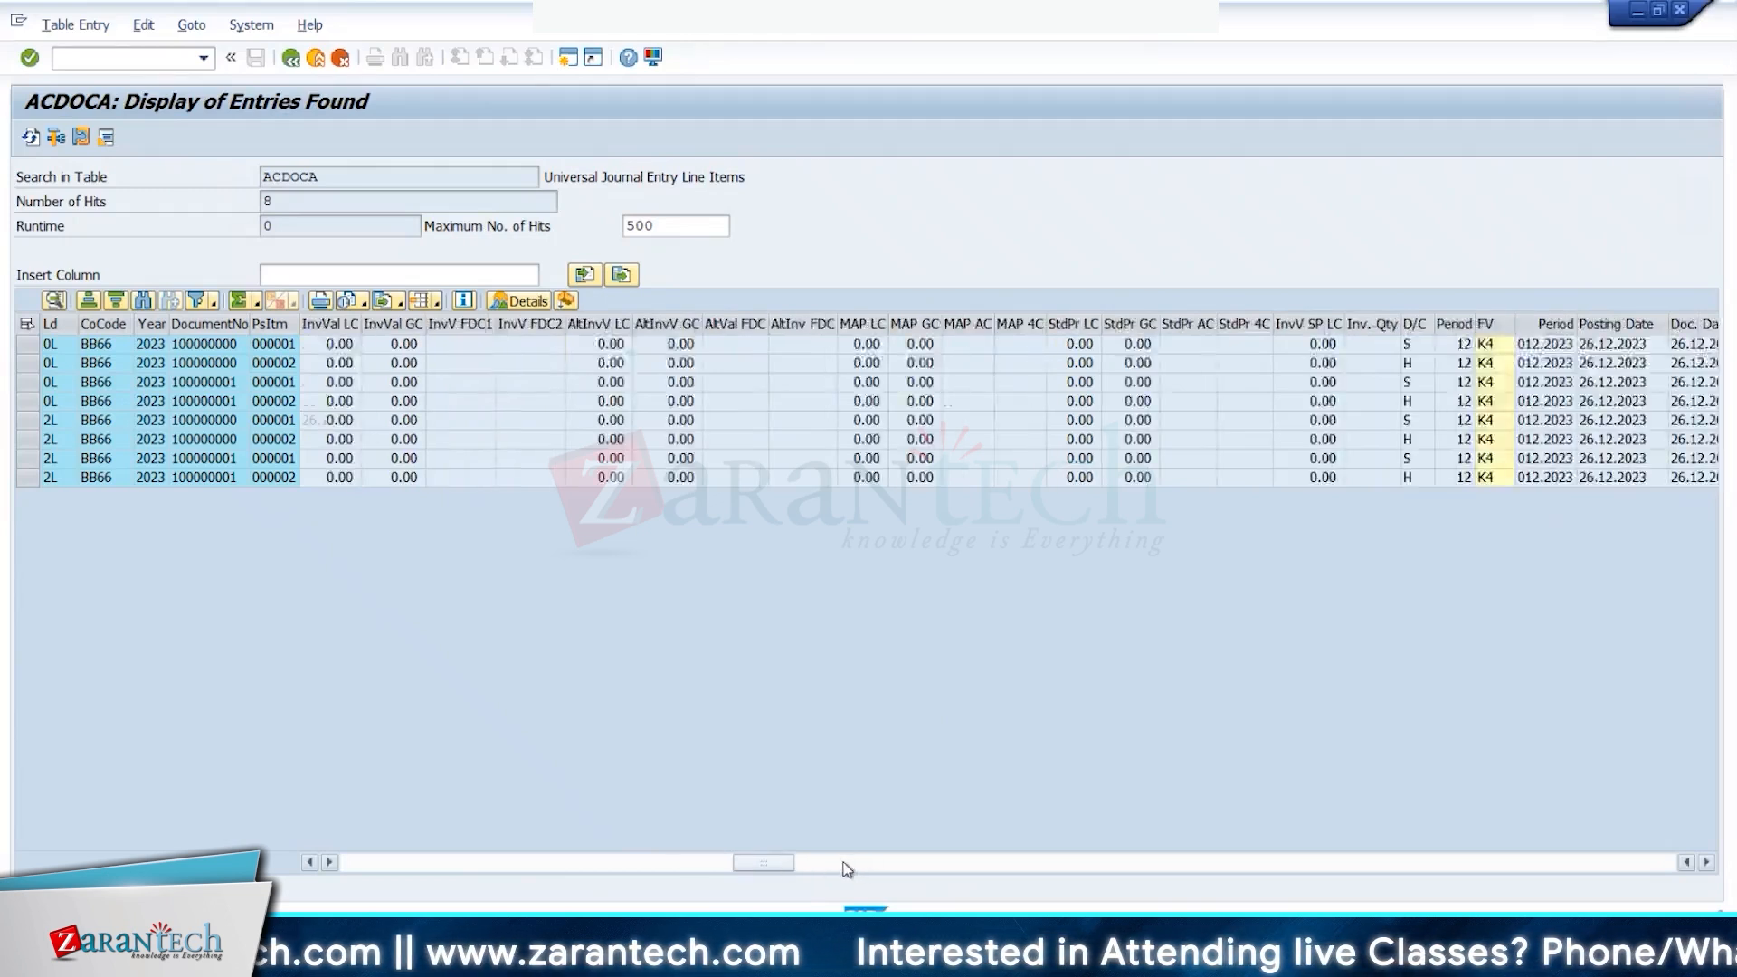
left_click(892, 869)
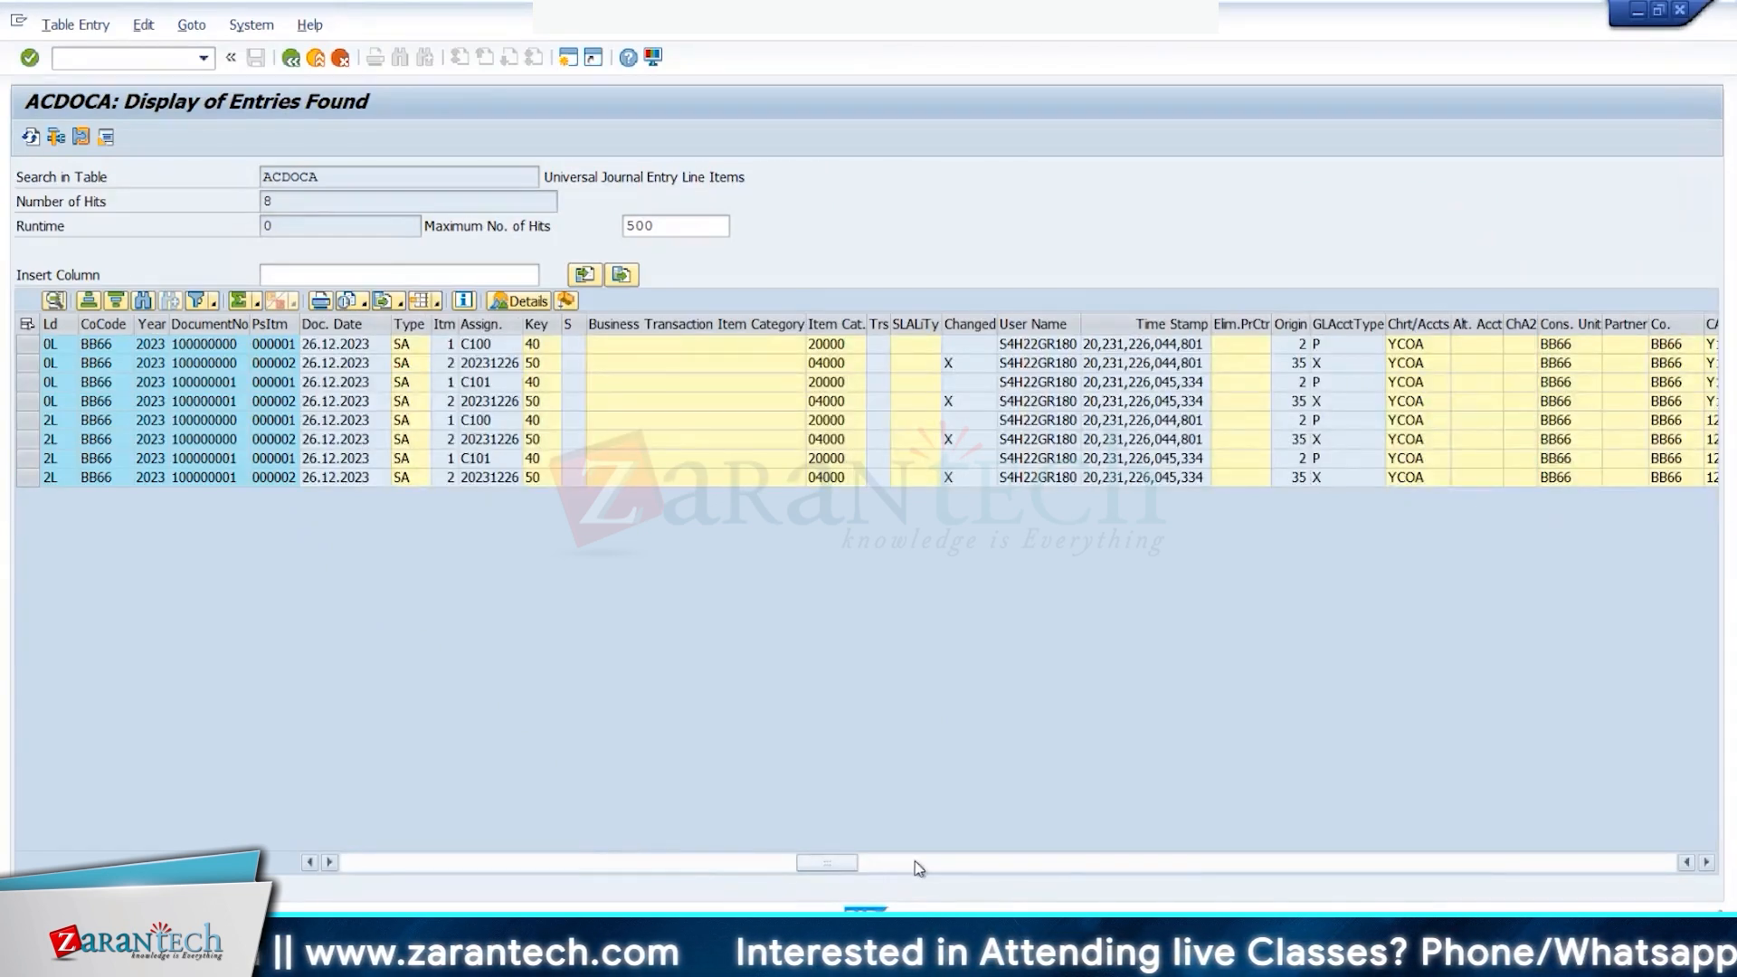
left_click(1706, 862)
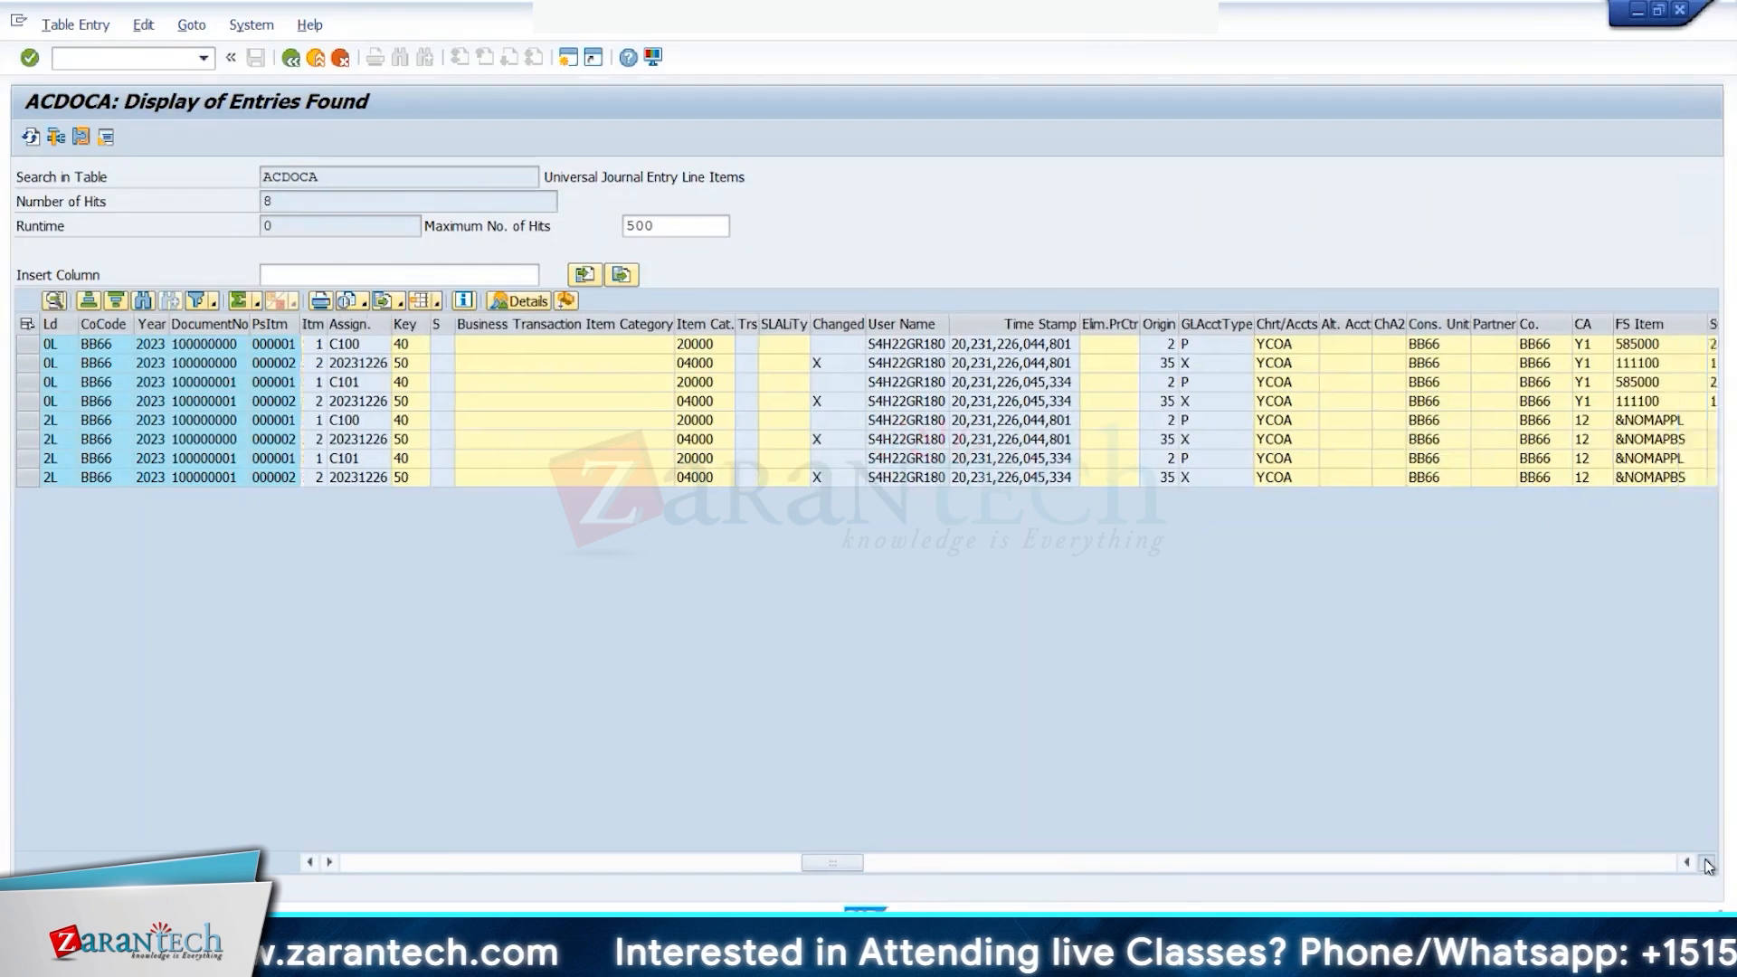
left_click(1707, 864)
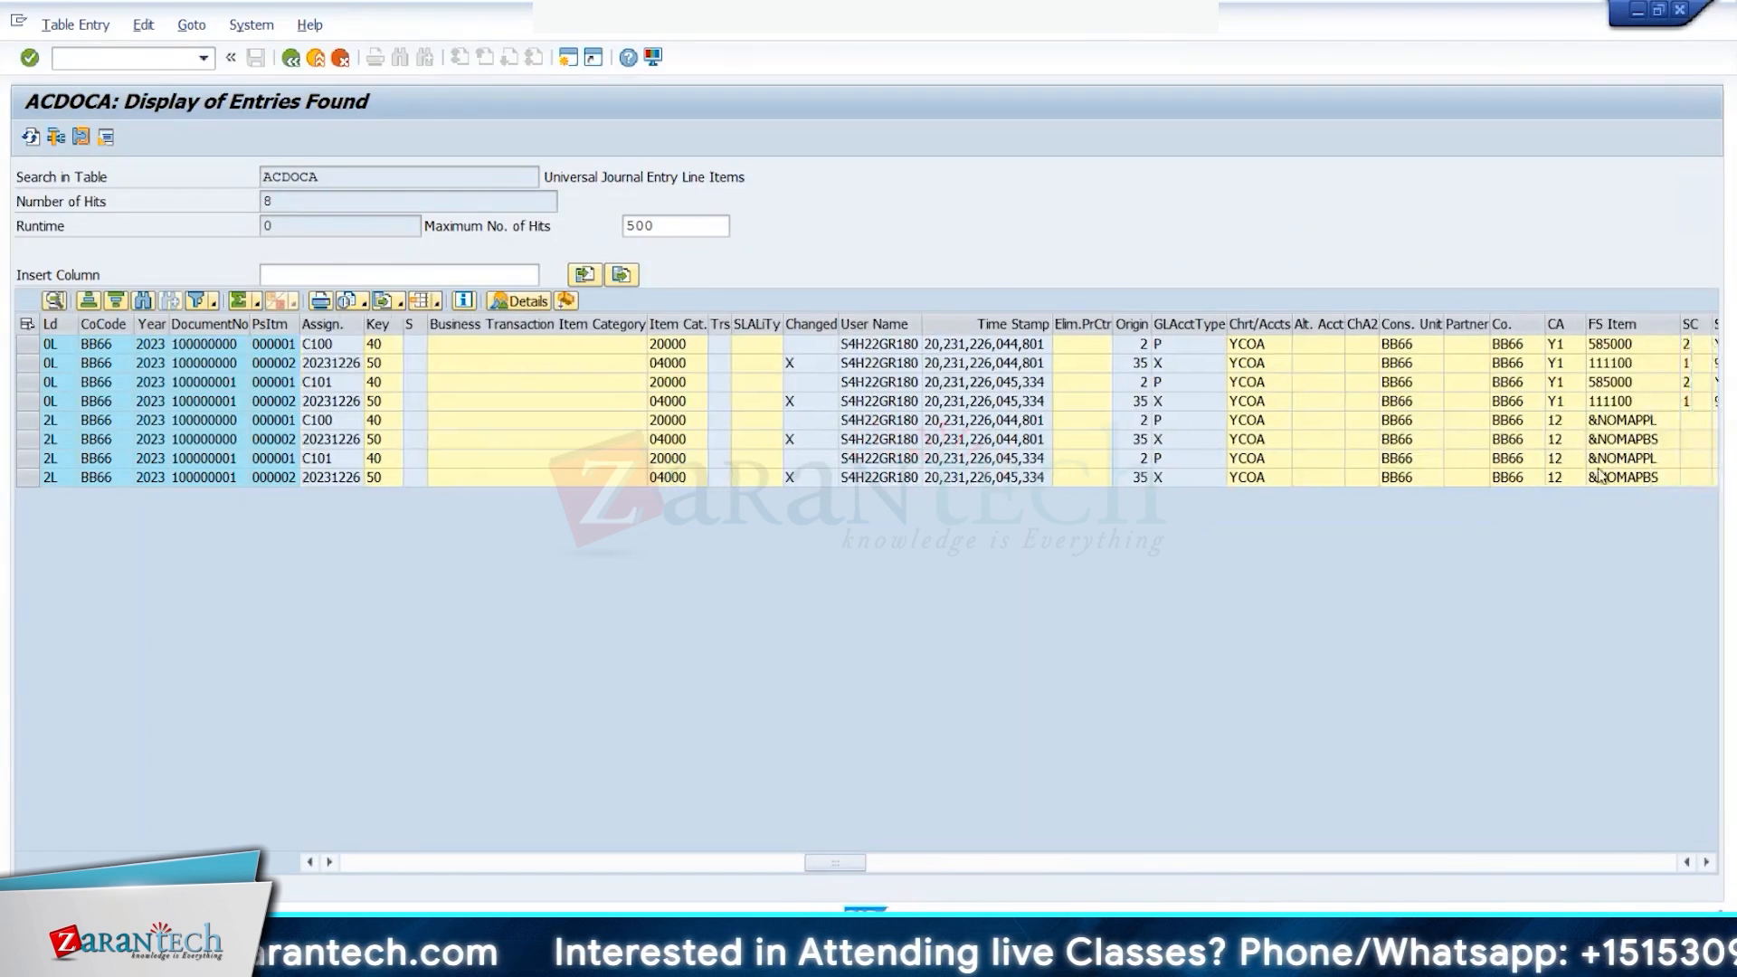
left_click(1626, 364)
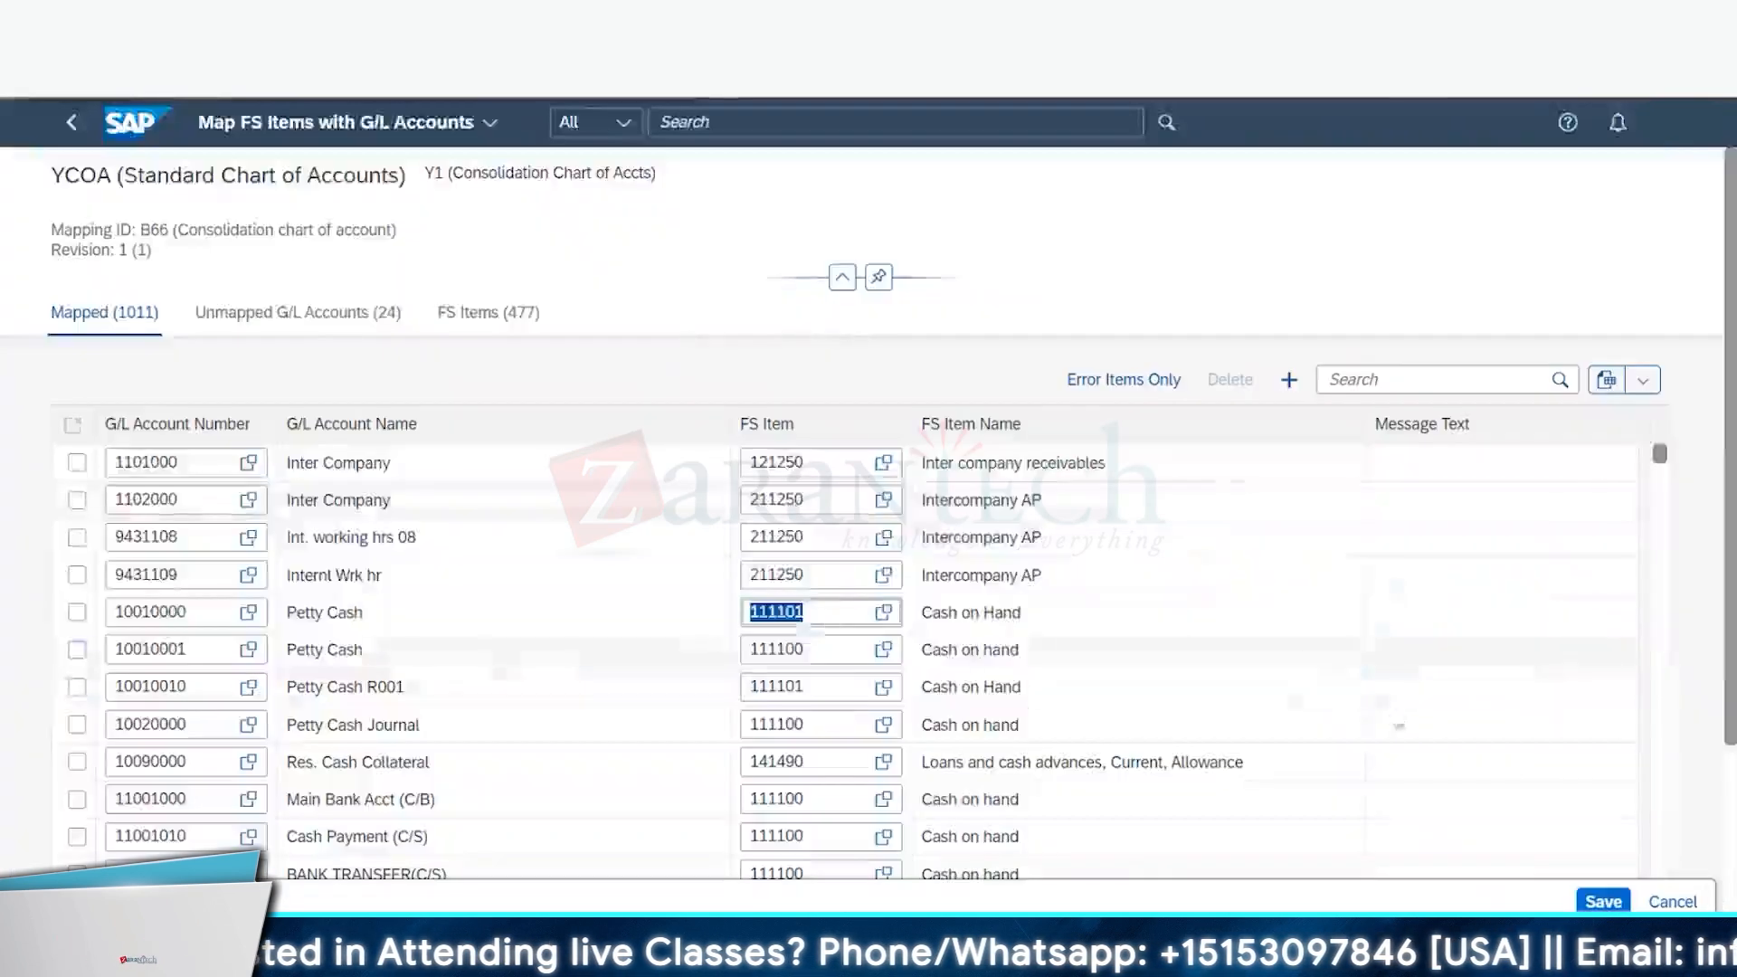
left_click(1606, 903)
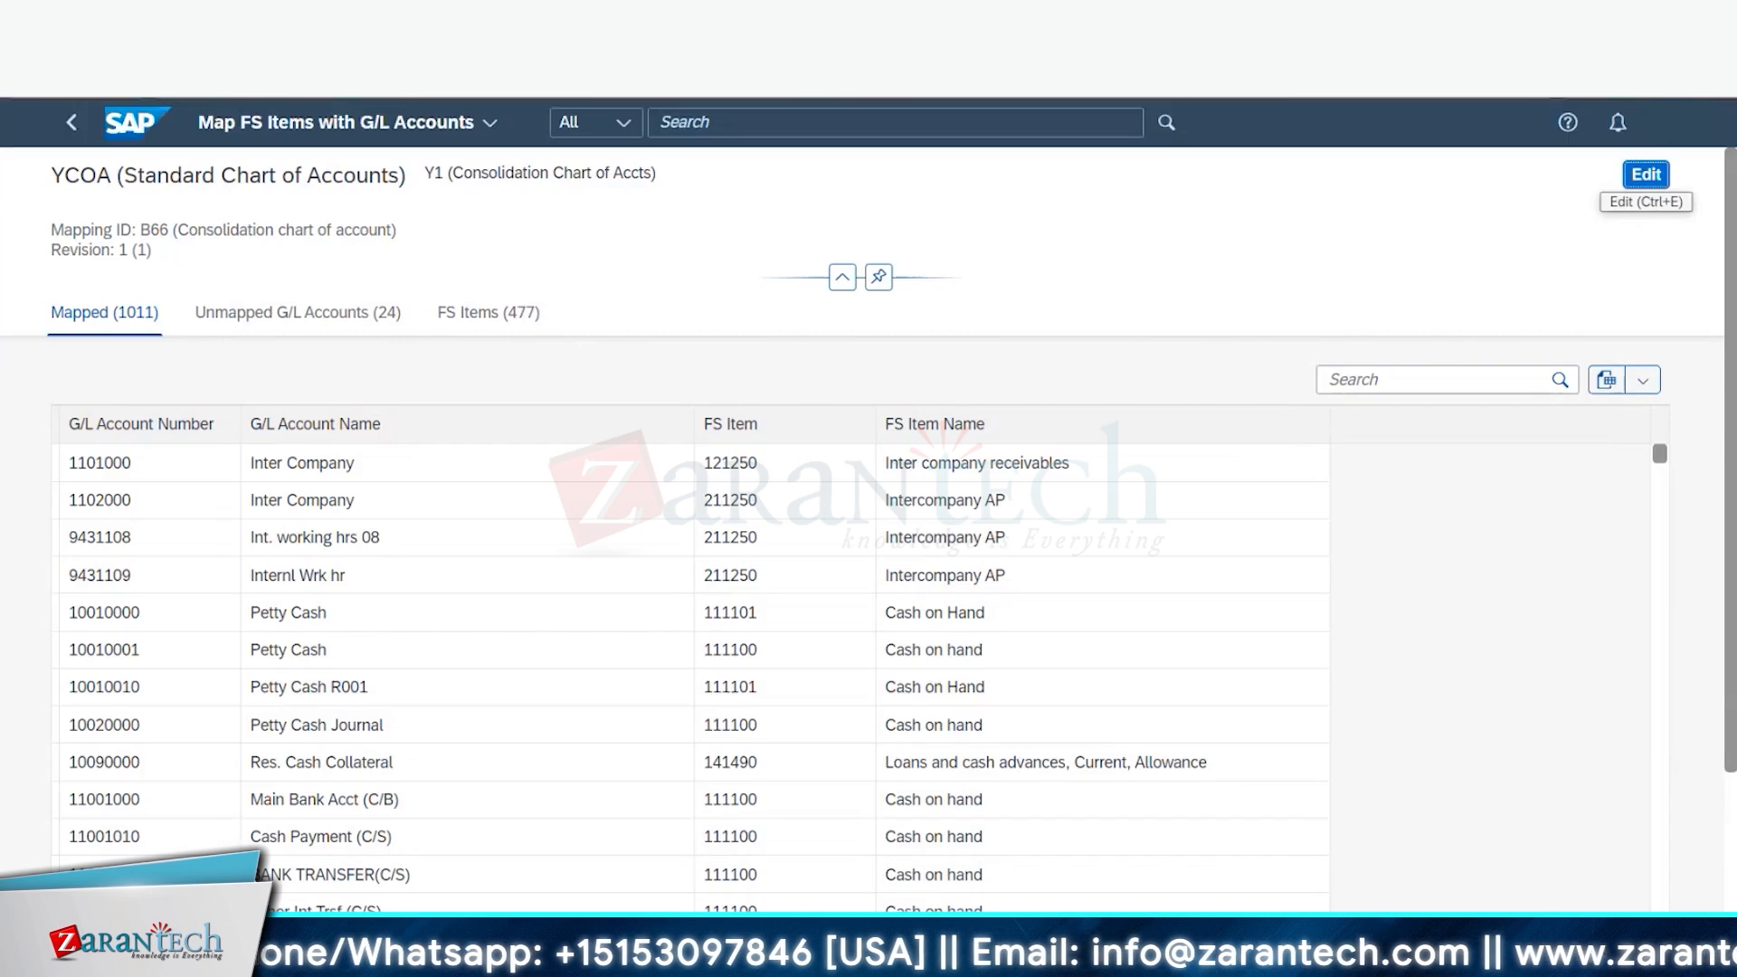
Step: Switch to the Display IMG window, open Define Group Reporting Preparation Ledgers and check the FS item mapping version assigned to S-DEFAULT
mouse_move(557, 959)
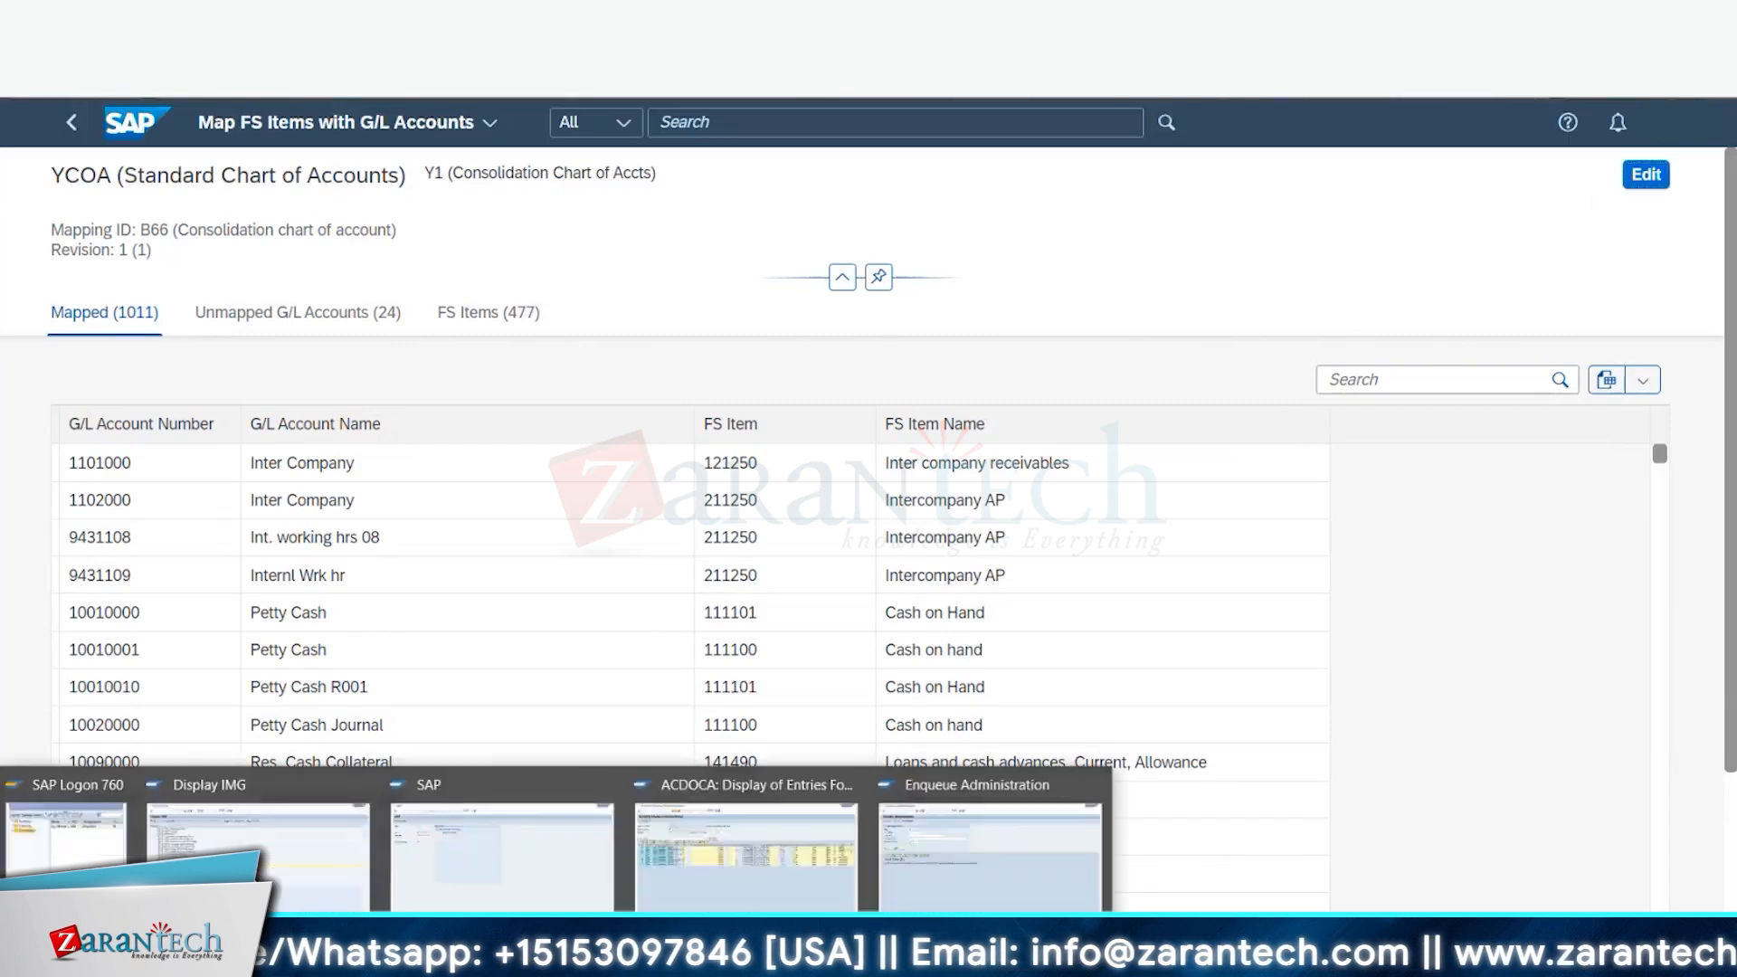
left_click(305, 838)
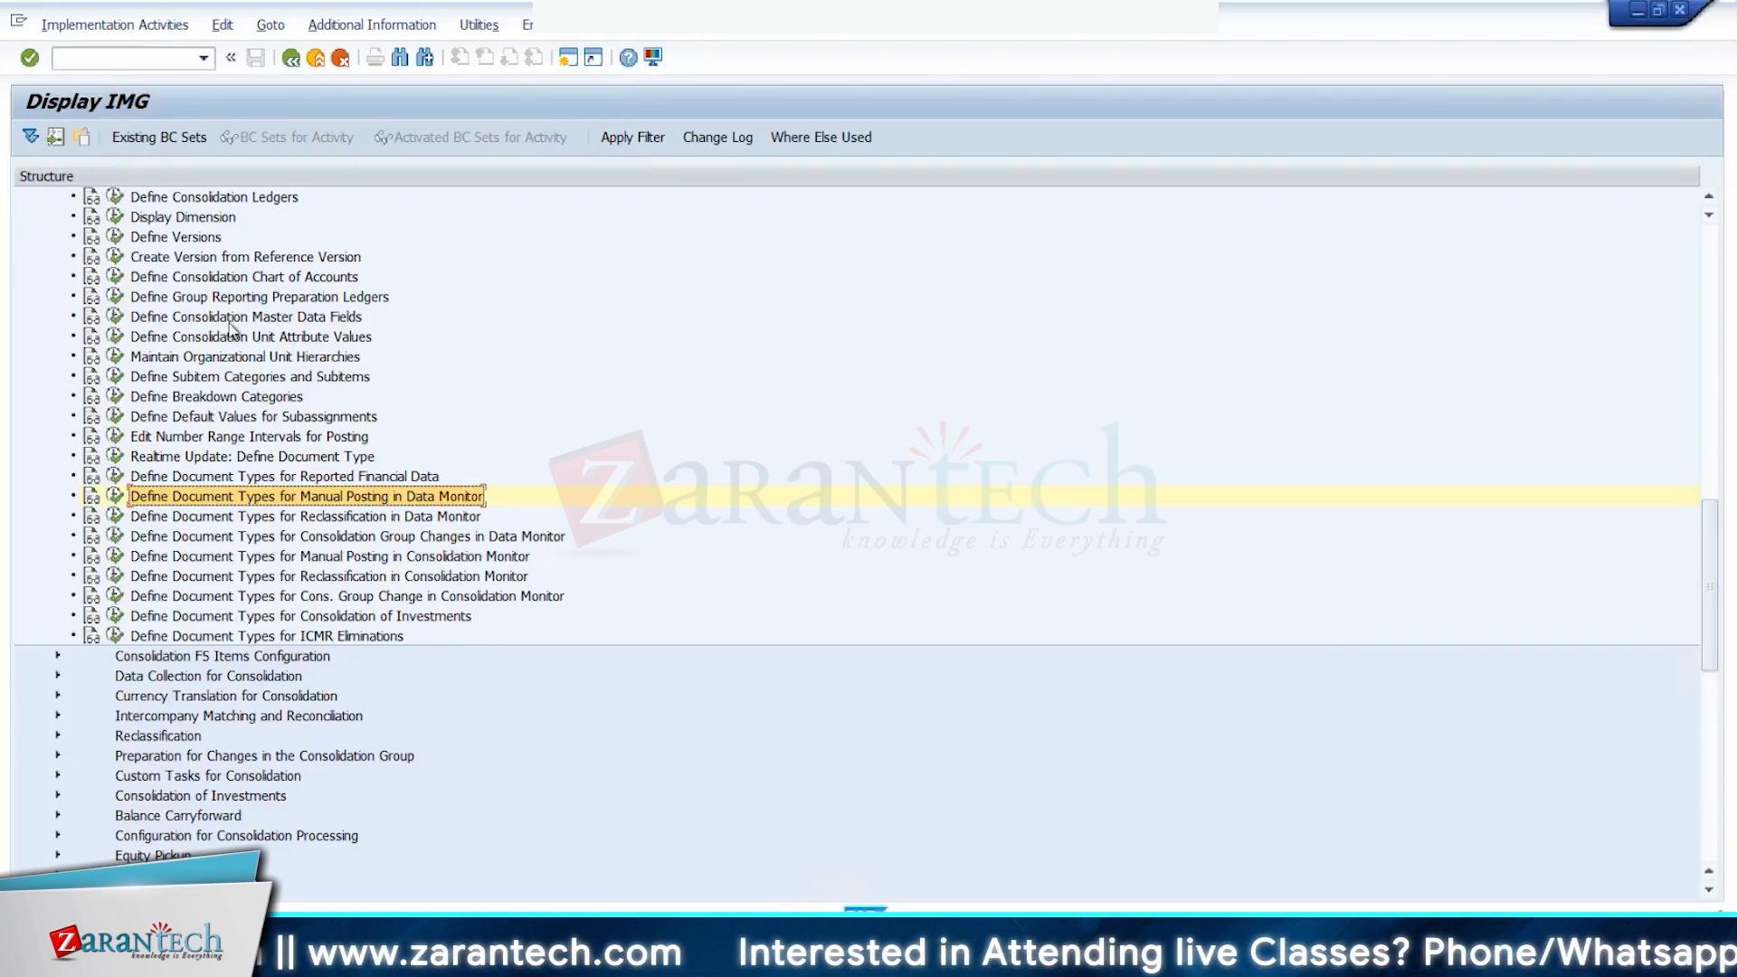
left_click(115, 300)
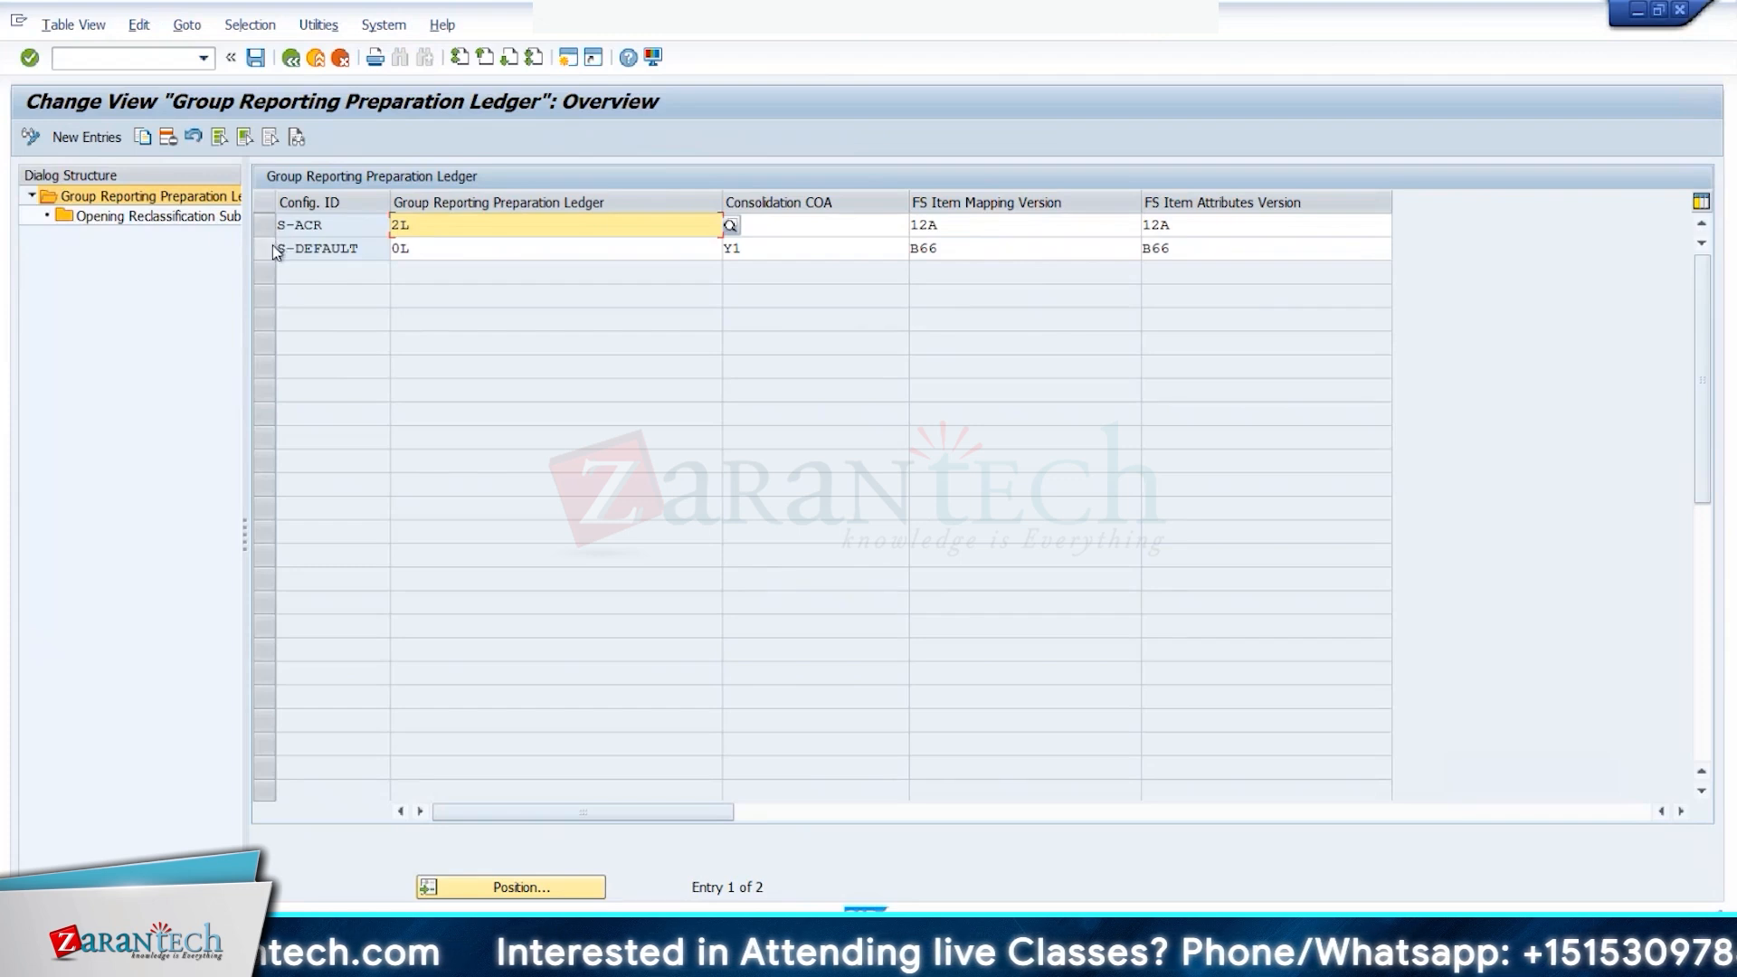
left_click(271, 250)
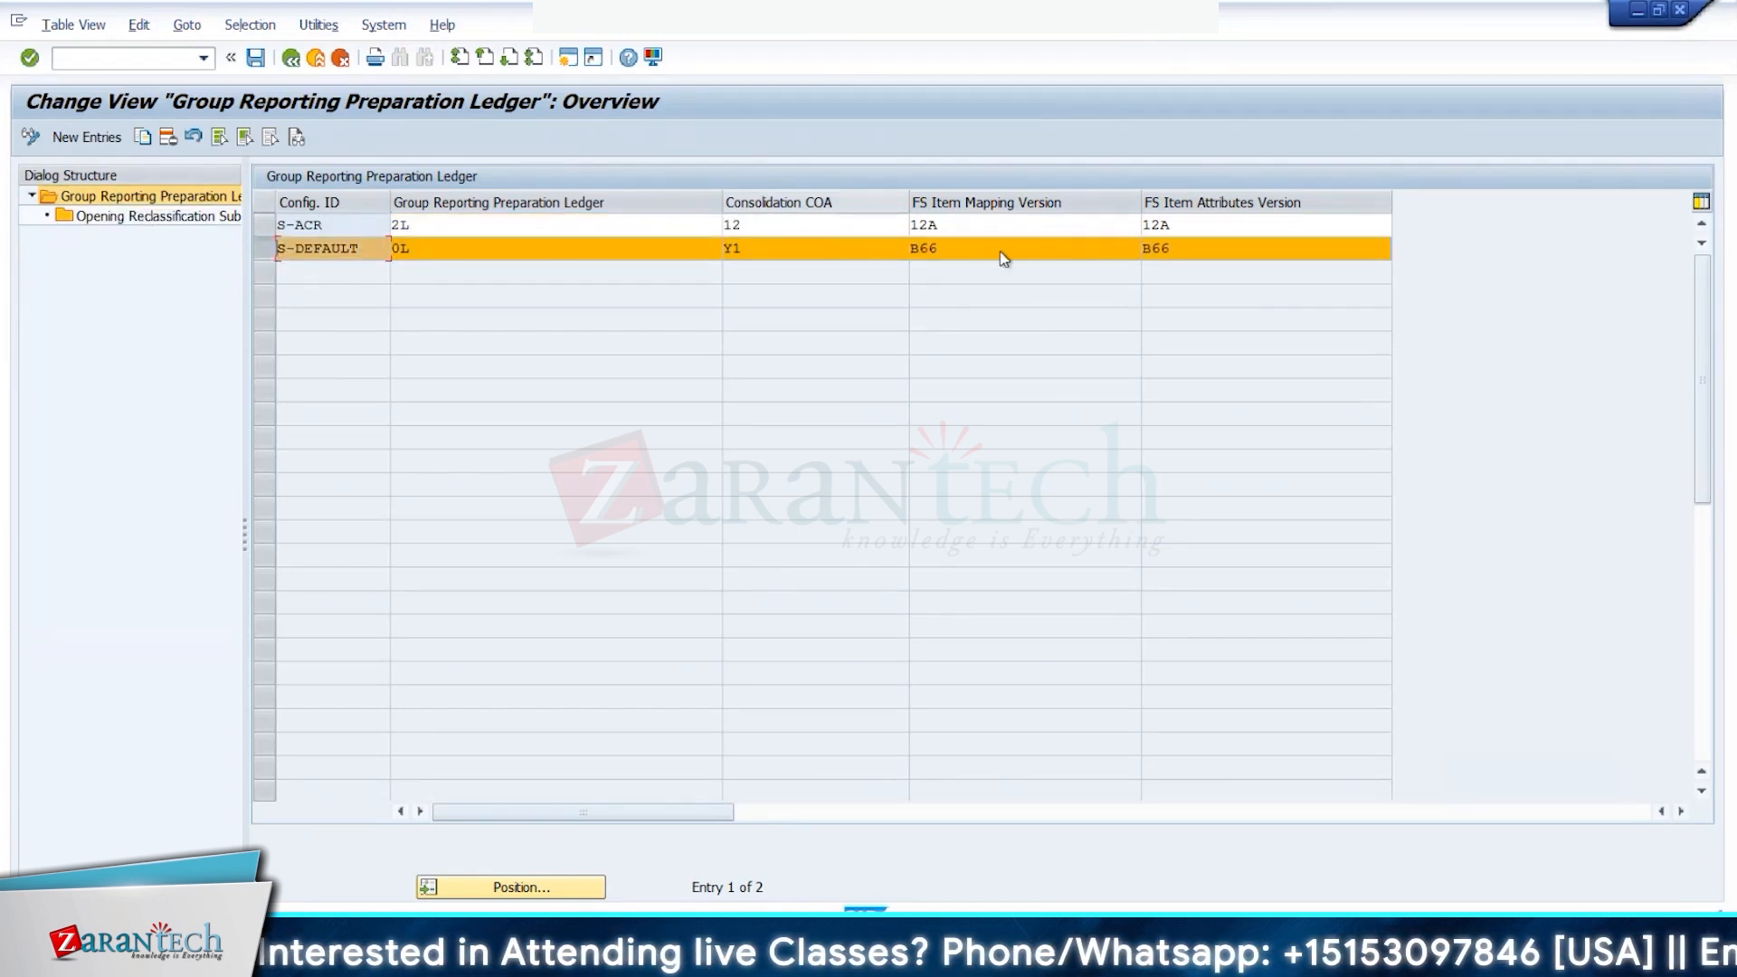
left_click(959, 254)
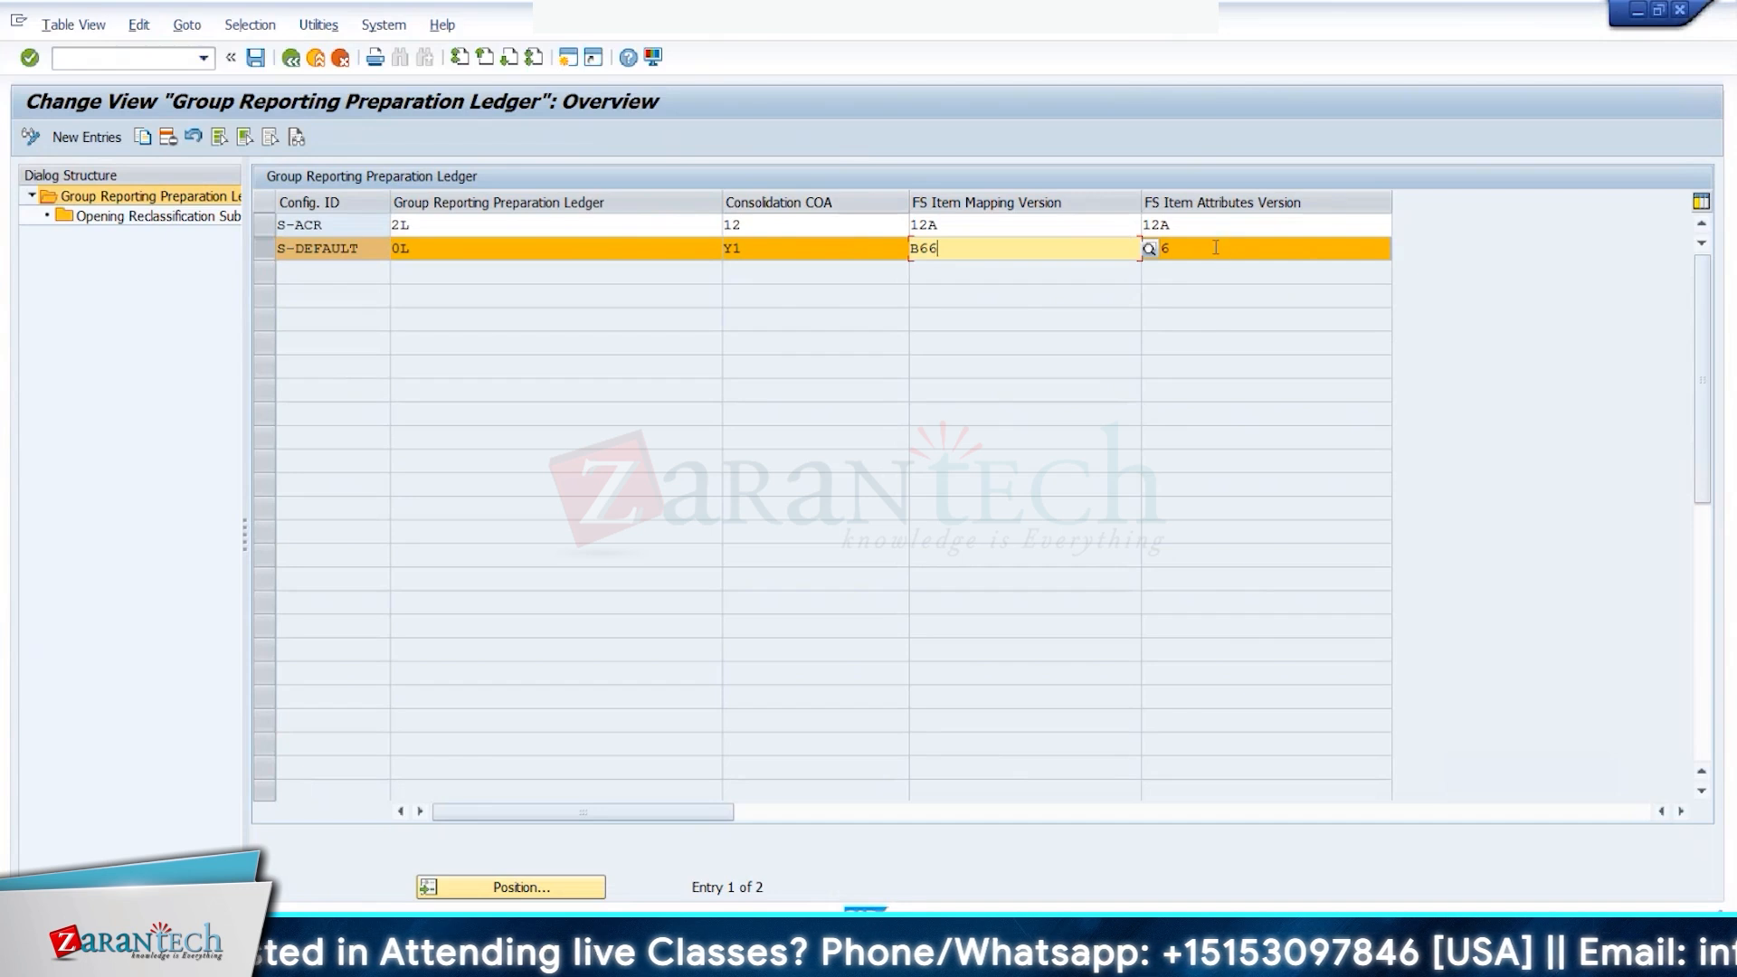
left_click_drag(1216, 248, 1045, 271)
left_click_drag(954, 242, 838, 316)
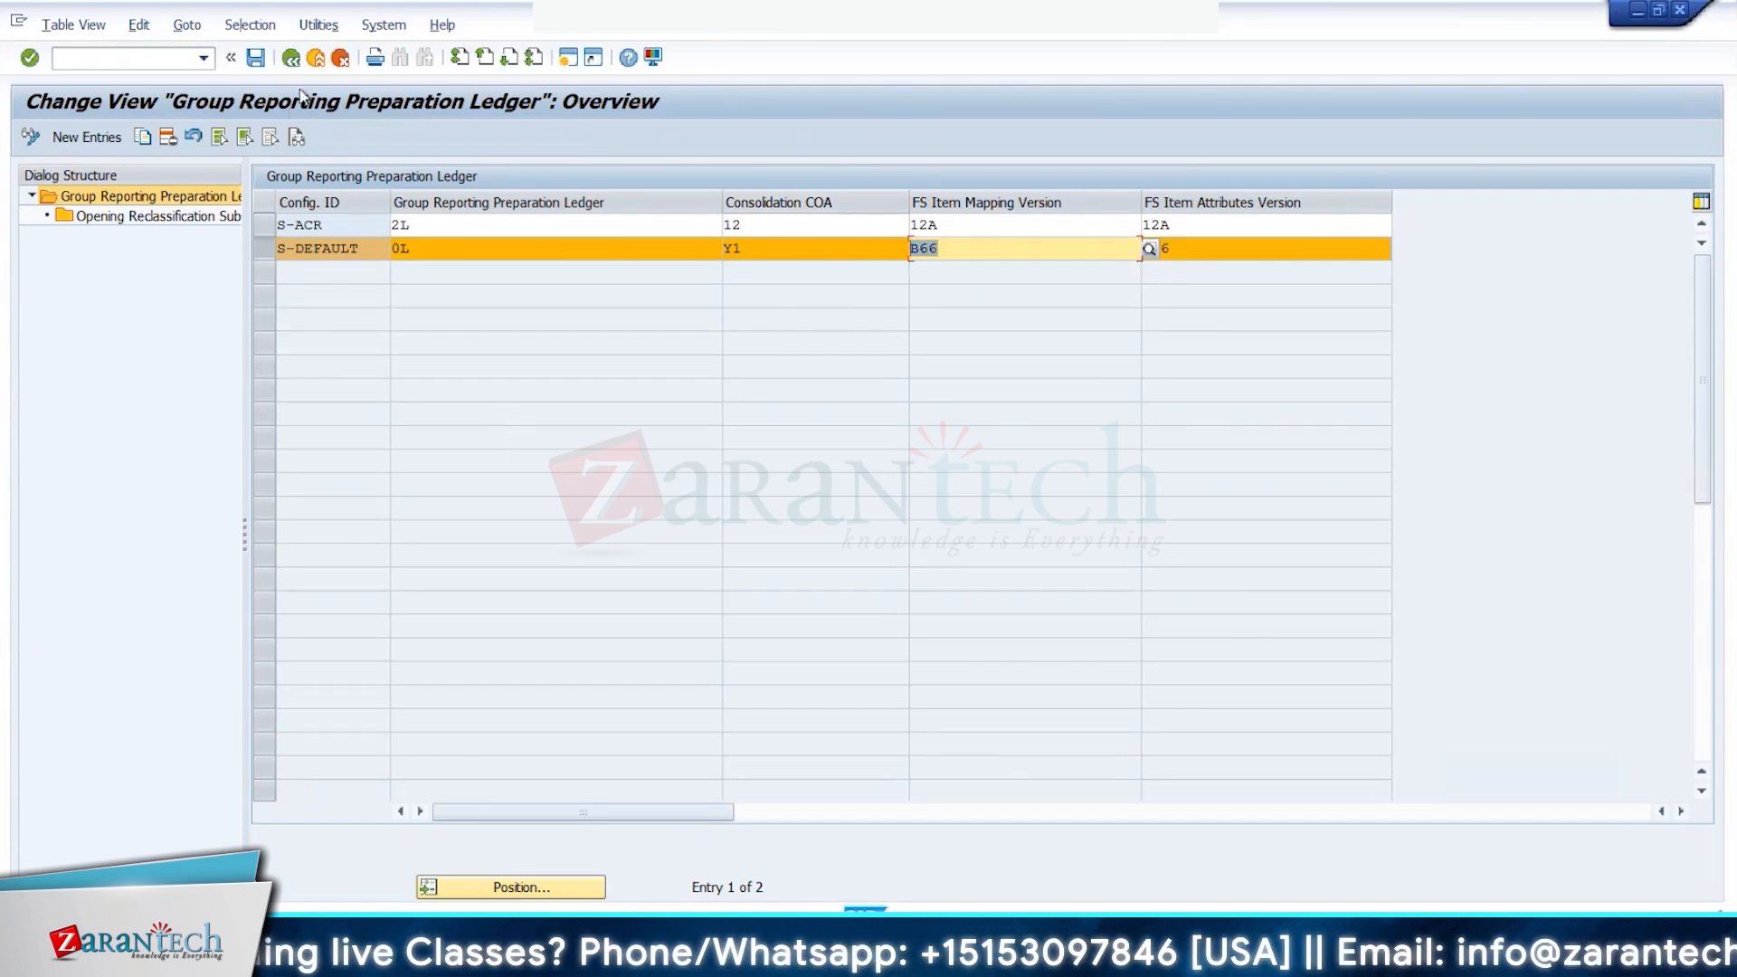
left_click(290, 57)
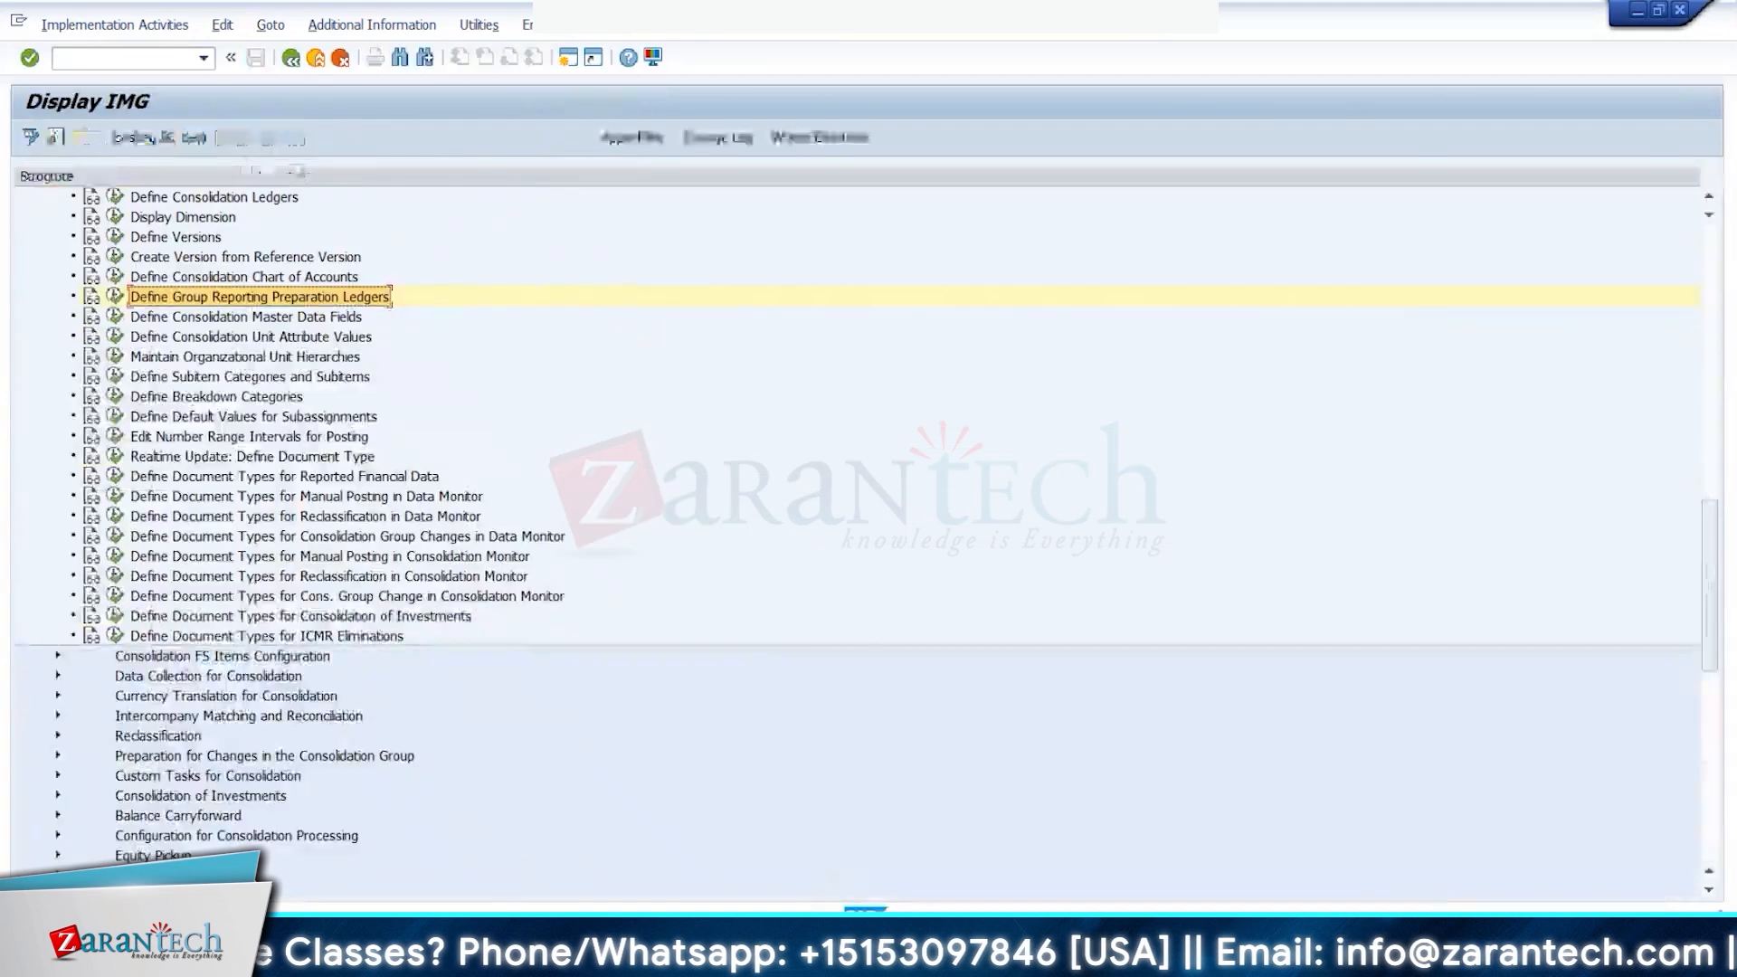
Step: Switch back to the Fiori launchpad, return to the home page and start a new job in Schedule Jobs for Consolidation Tasks
mouse_move(359, 955)
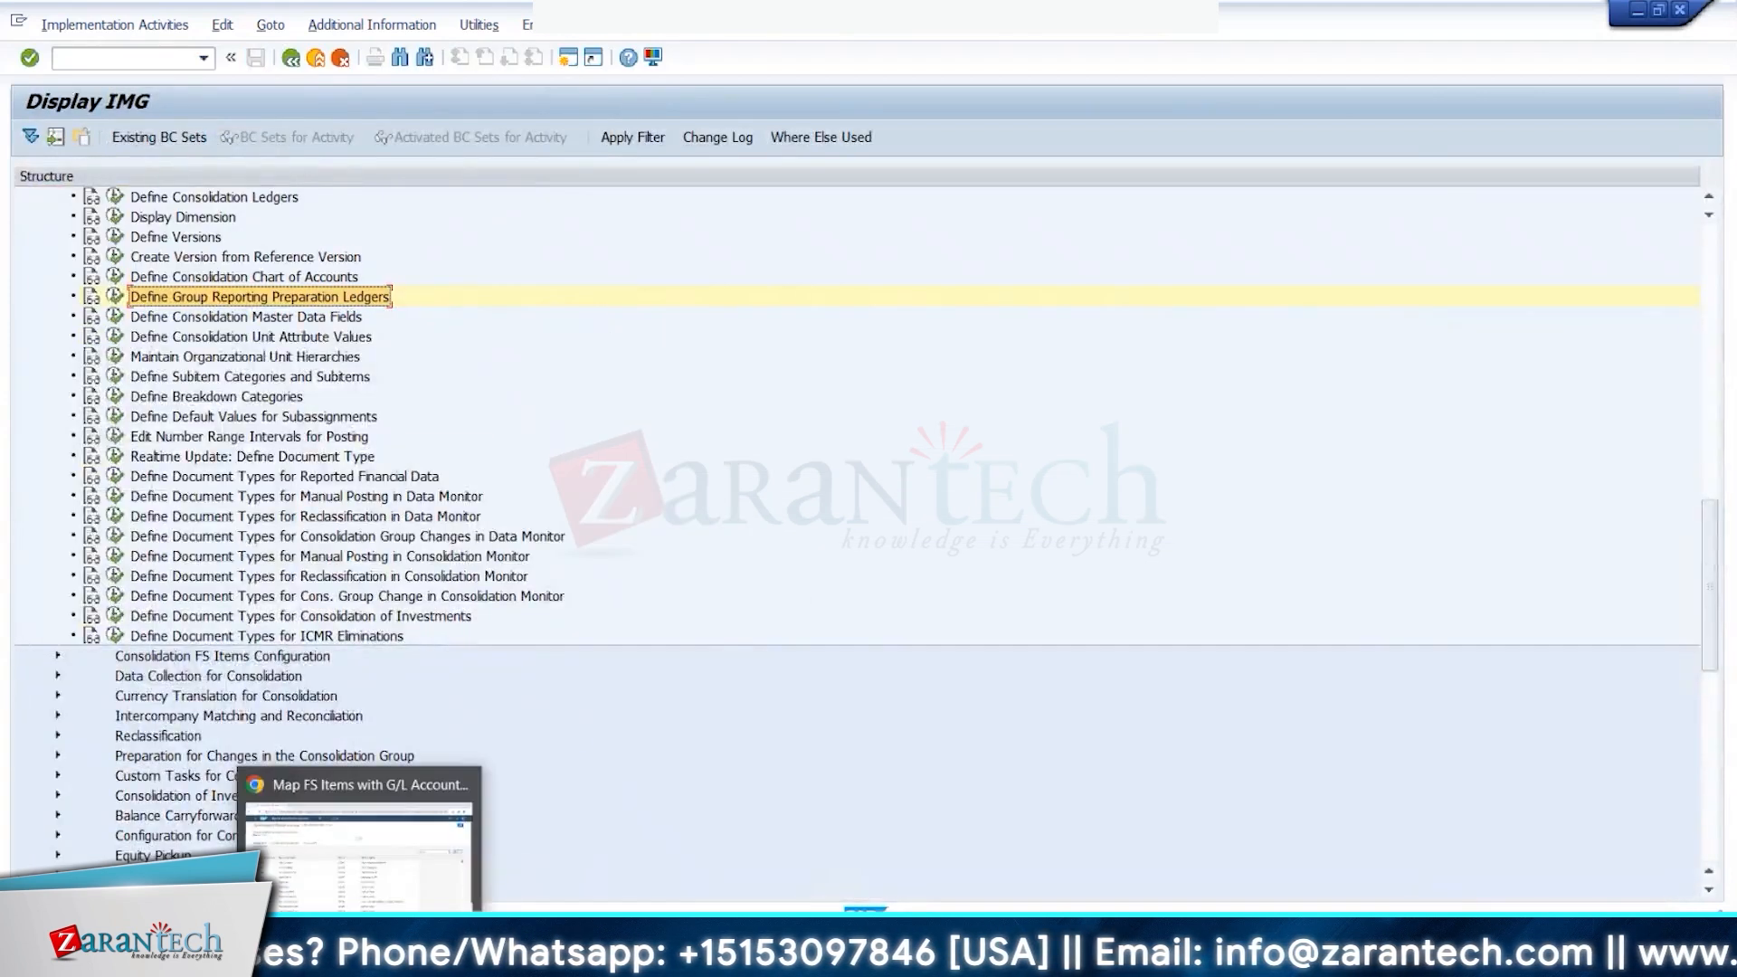
left_click(360, 846)
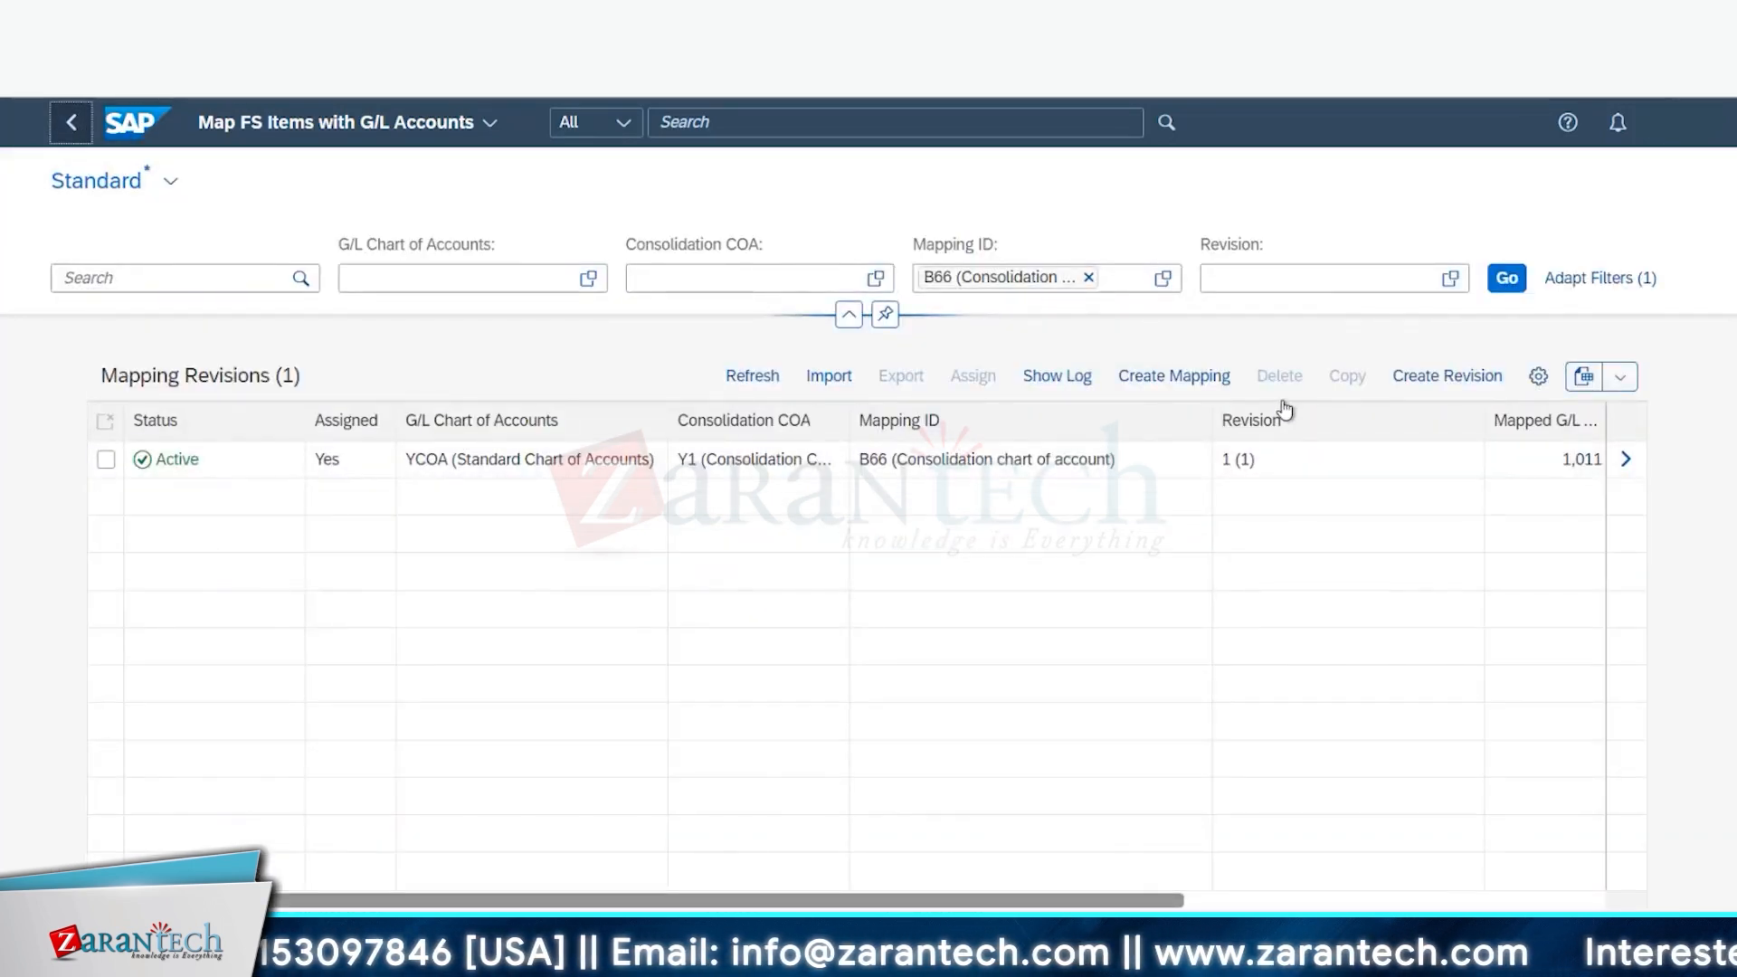
scroll(1090, 475, "down", 5)
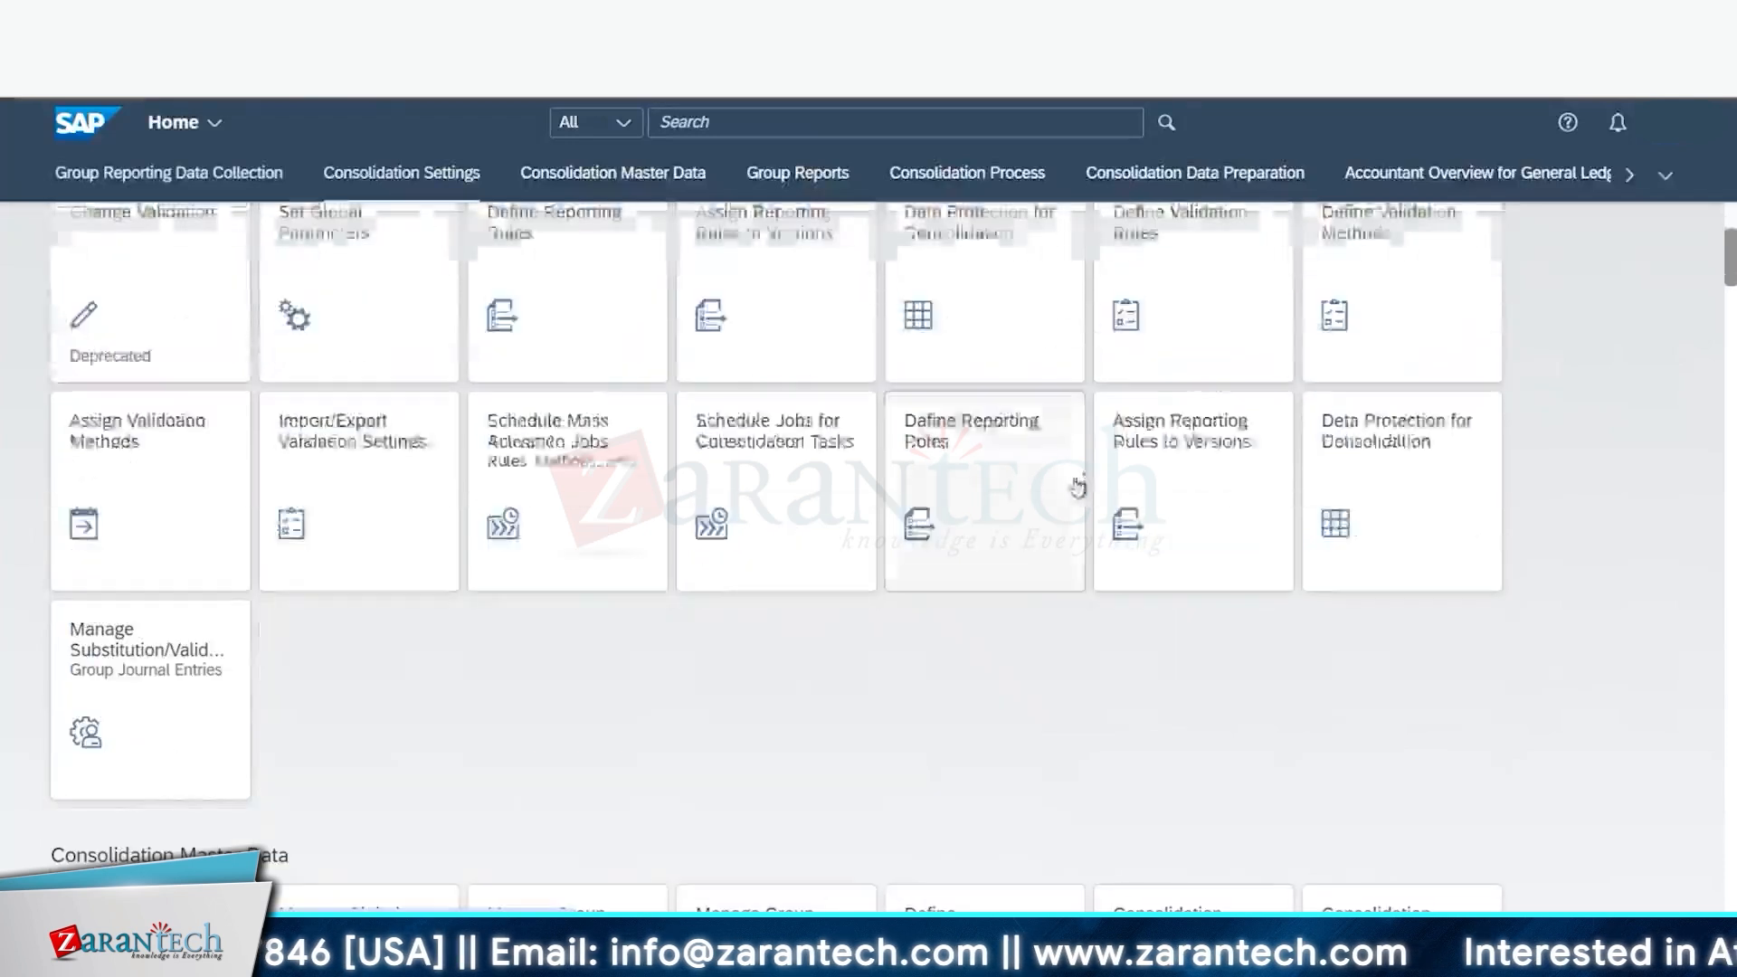
scroll(996, 489, "down", 5)
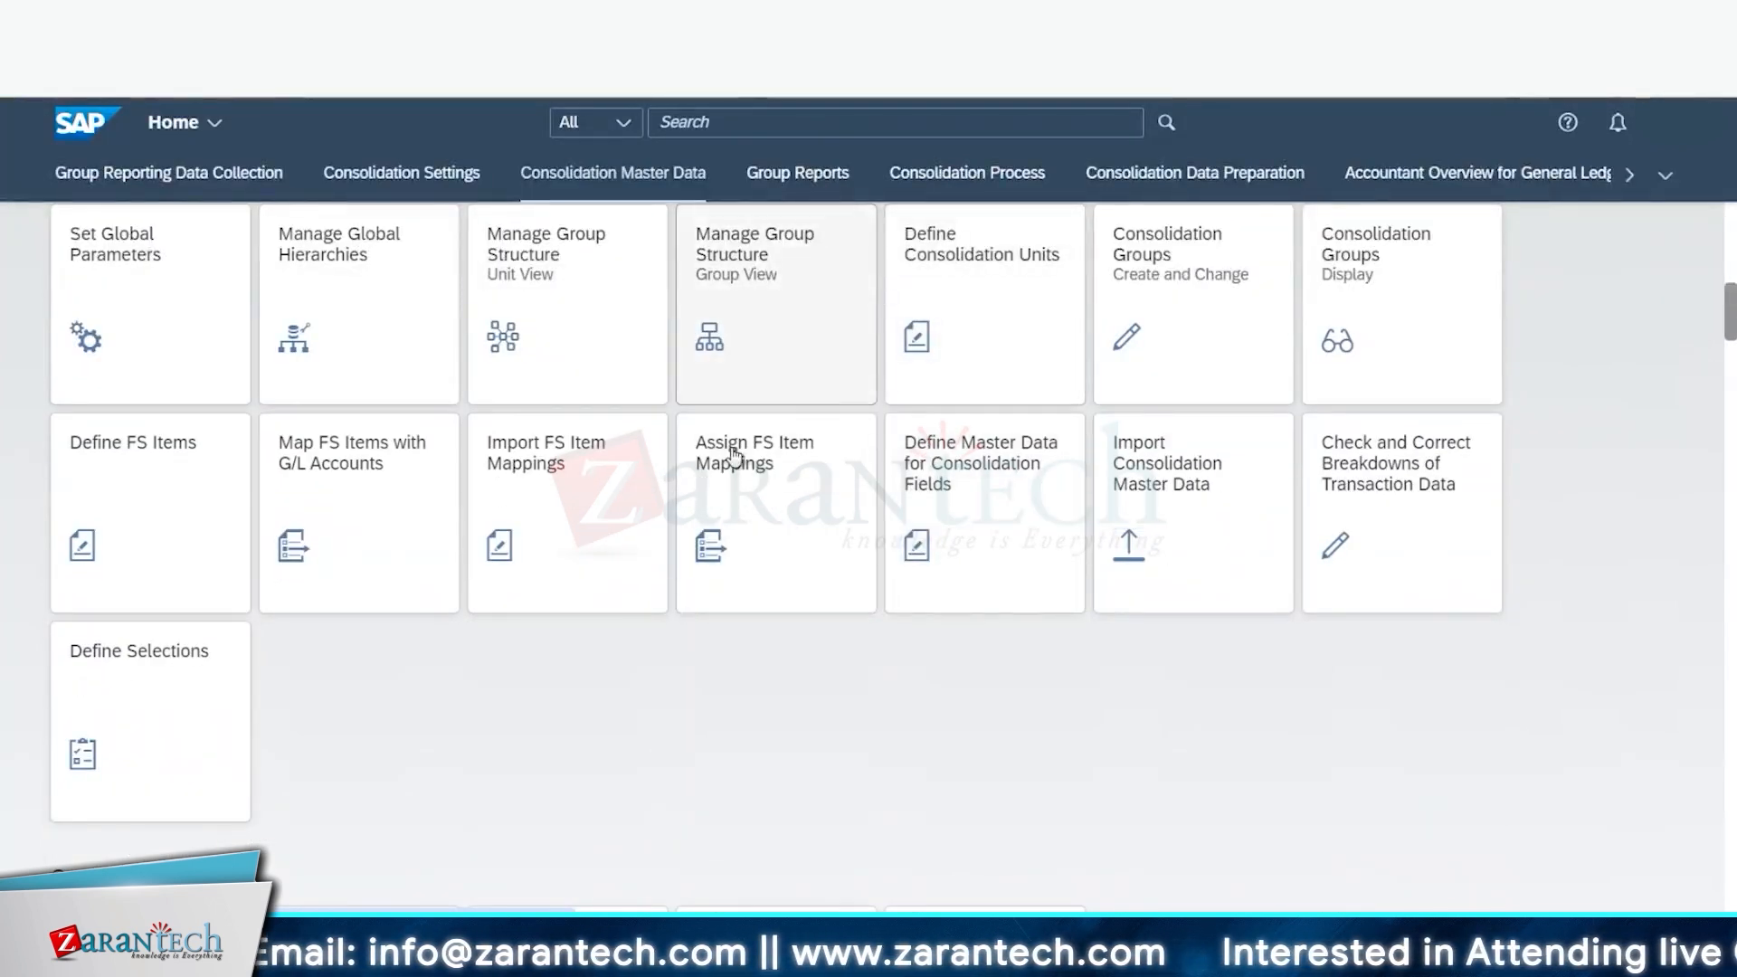
scroll(845, 498, "down", 3)
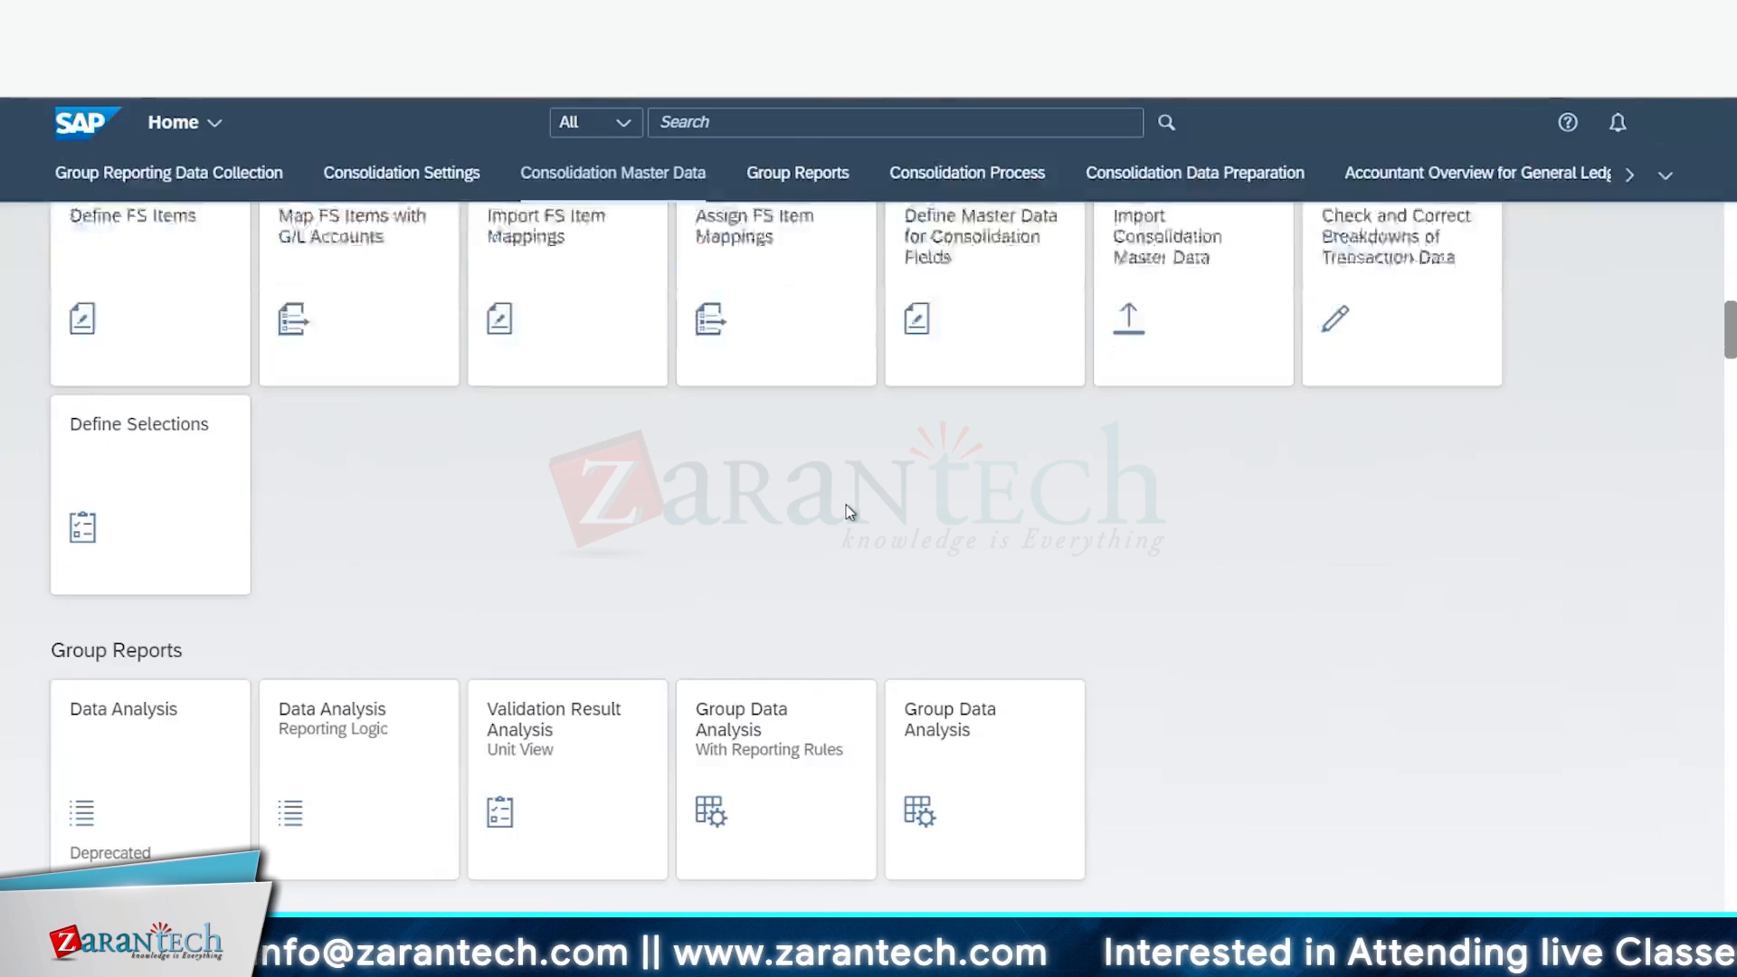
scroll(845, 507, "down", 5)
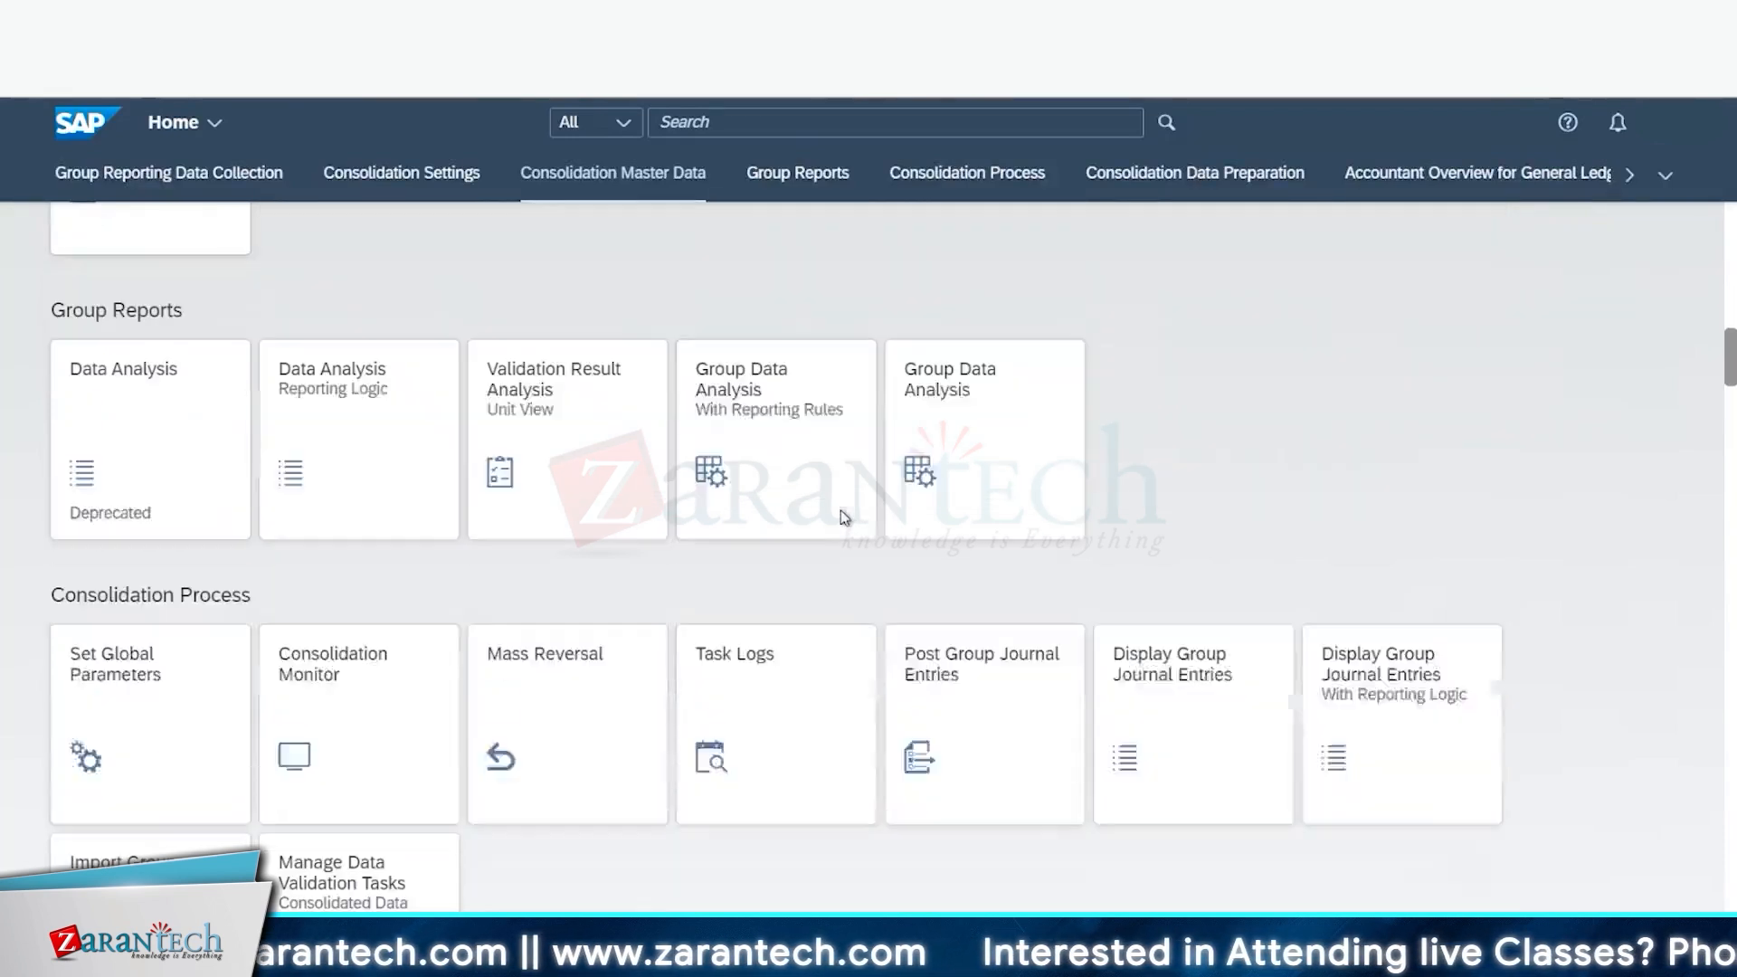
scroll(840, 517, "down", 5)
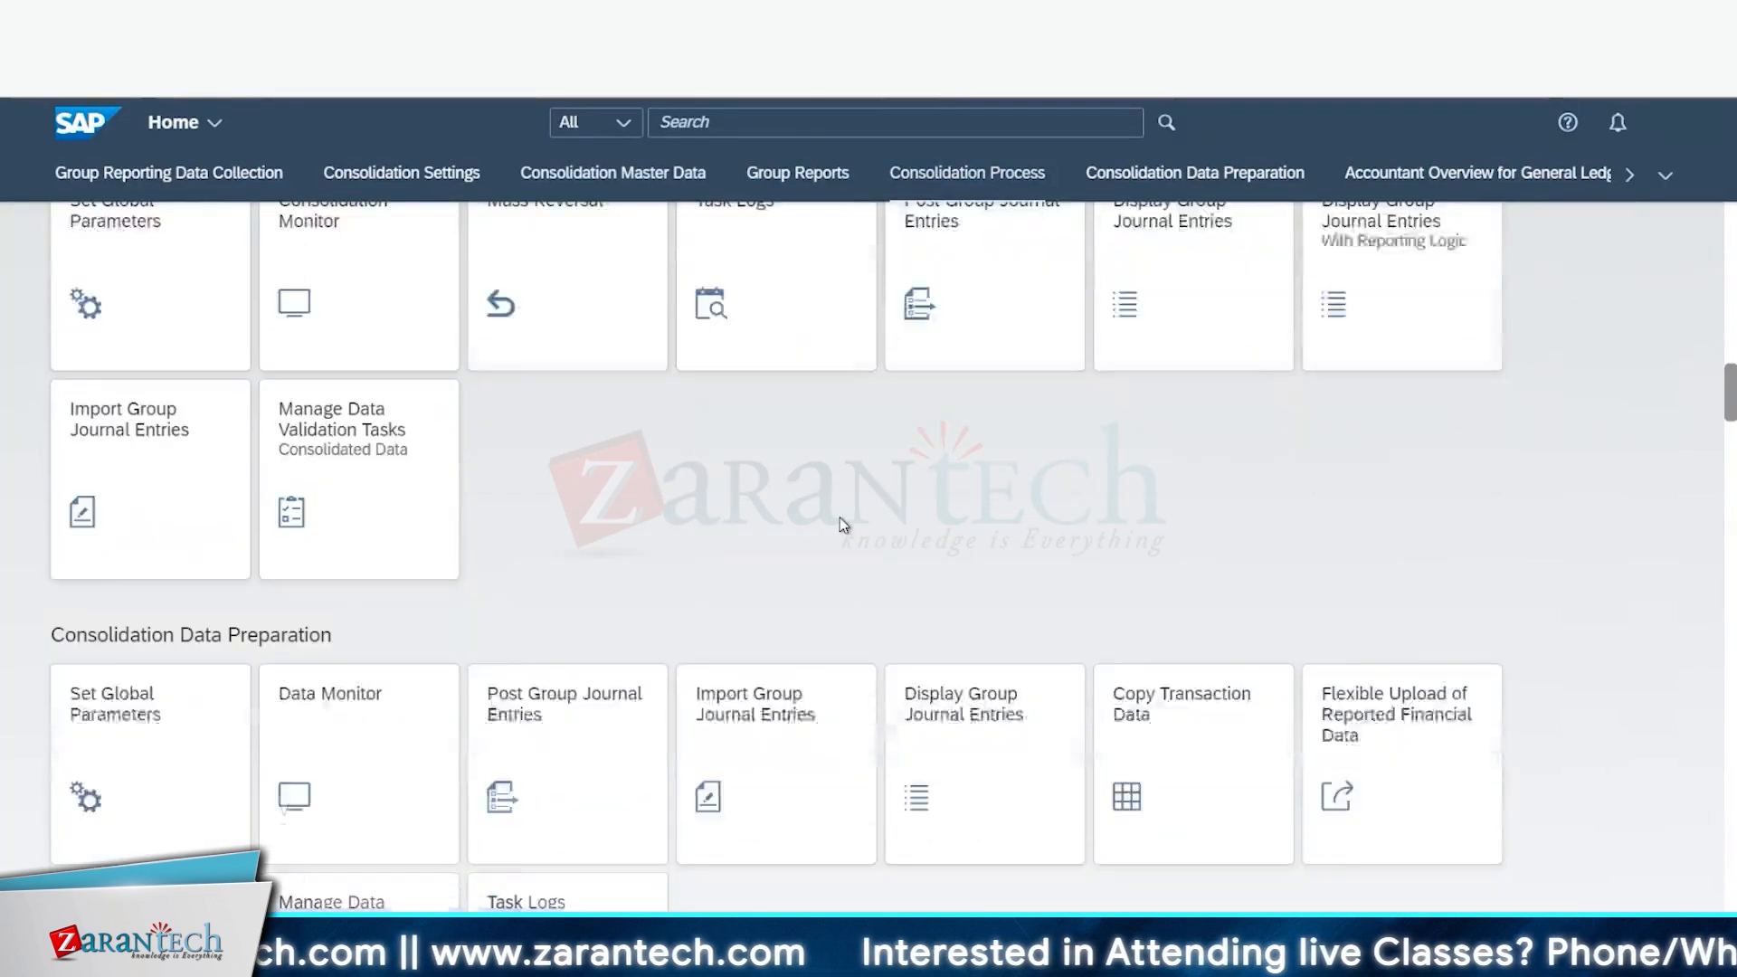
scroll(840, 523, "down", 1)
scroll(834, 539, "down", 2)
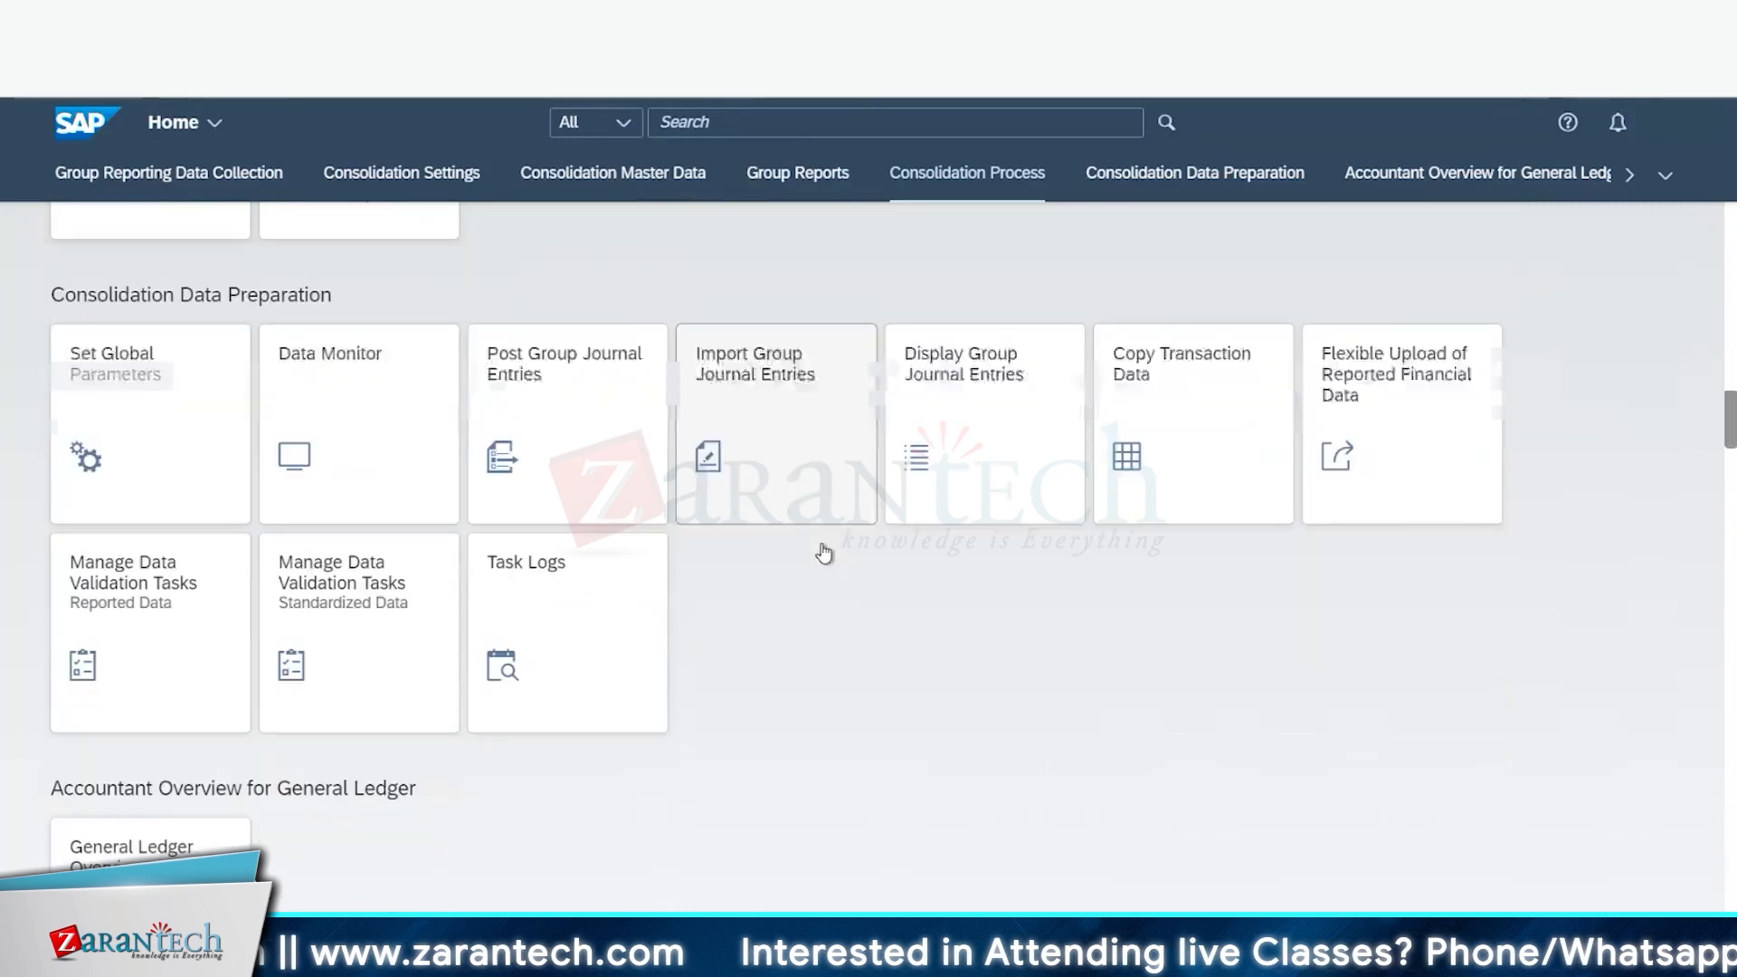
scroll(810, 507, "up", 4)
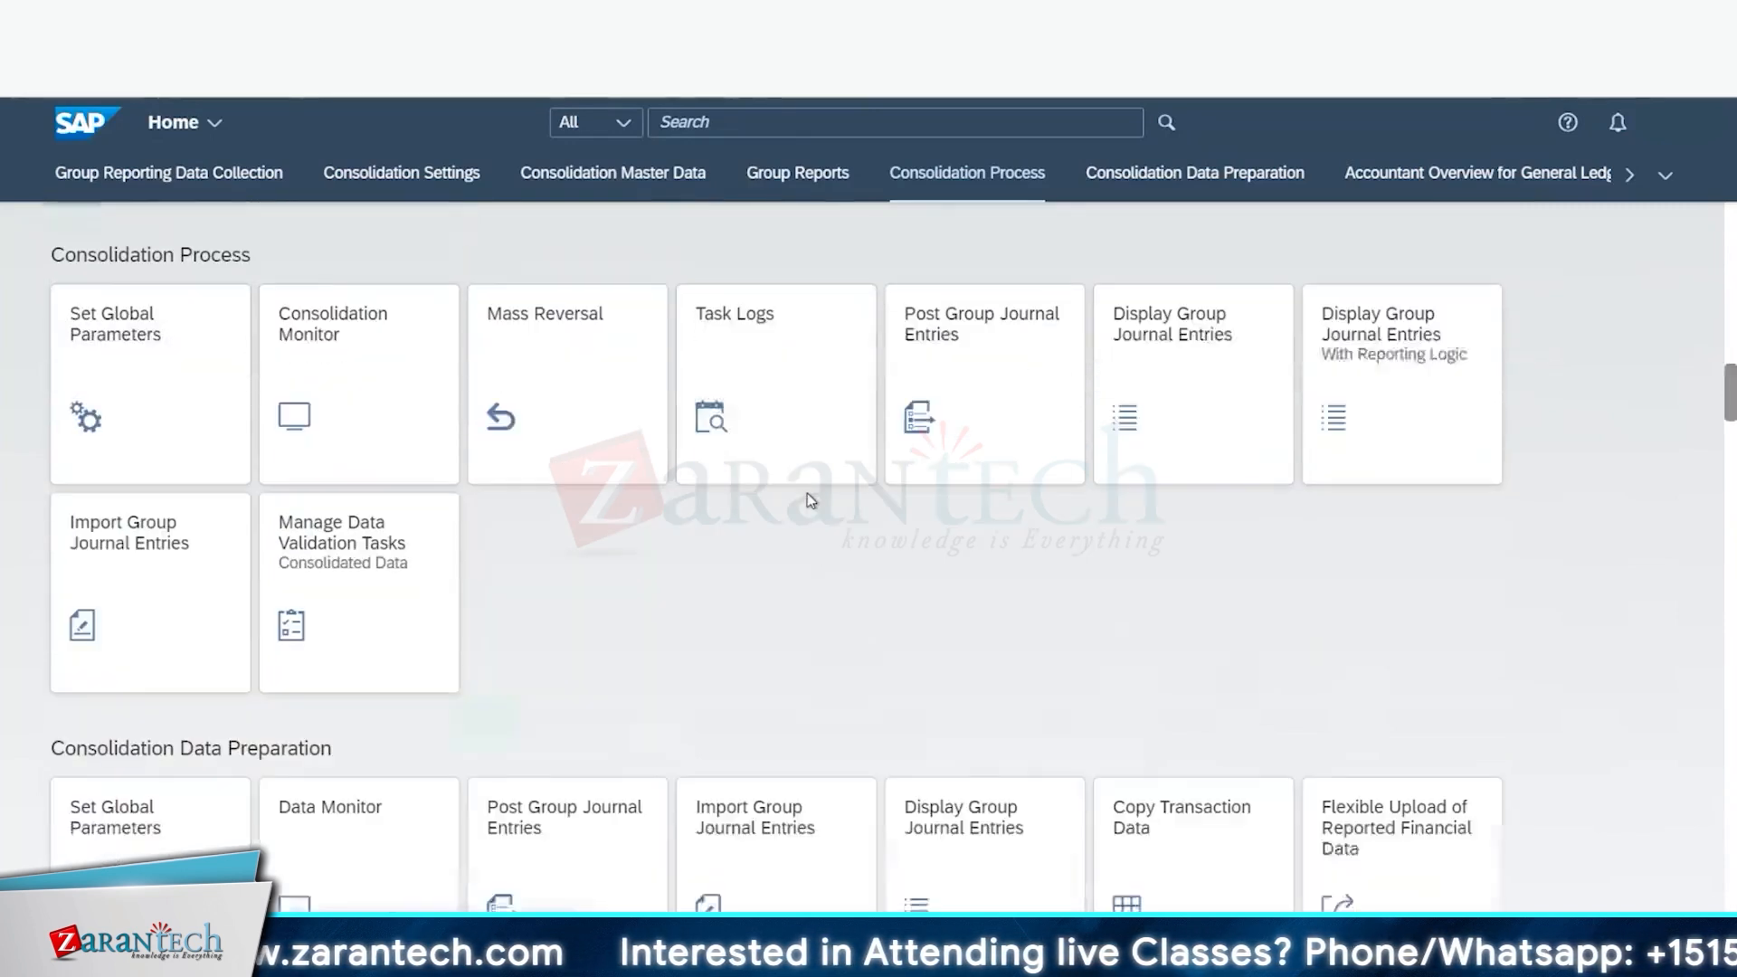
scroll(816, 493, "up", 1)
scroll(816, 493, "up", 5)
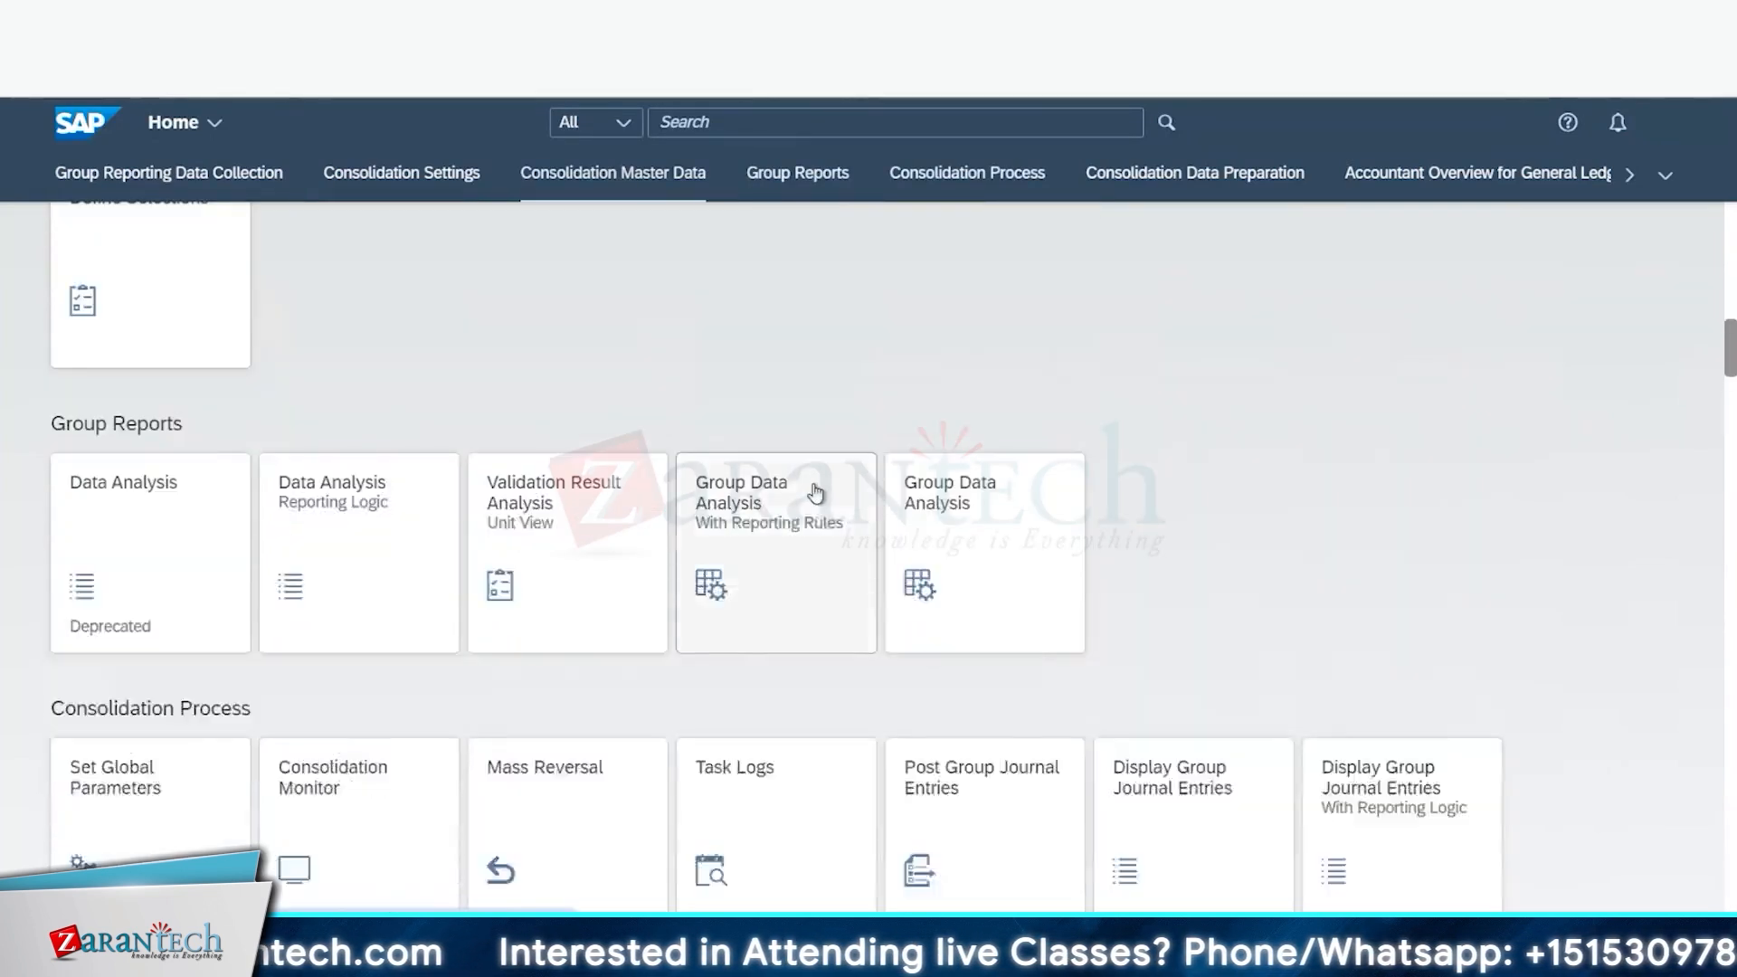
scroll(816, 493, "up", 2)
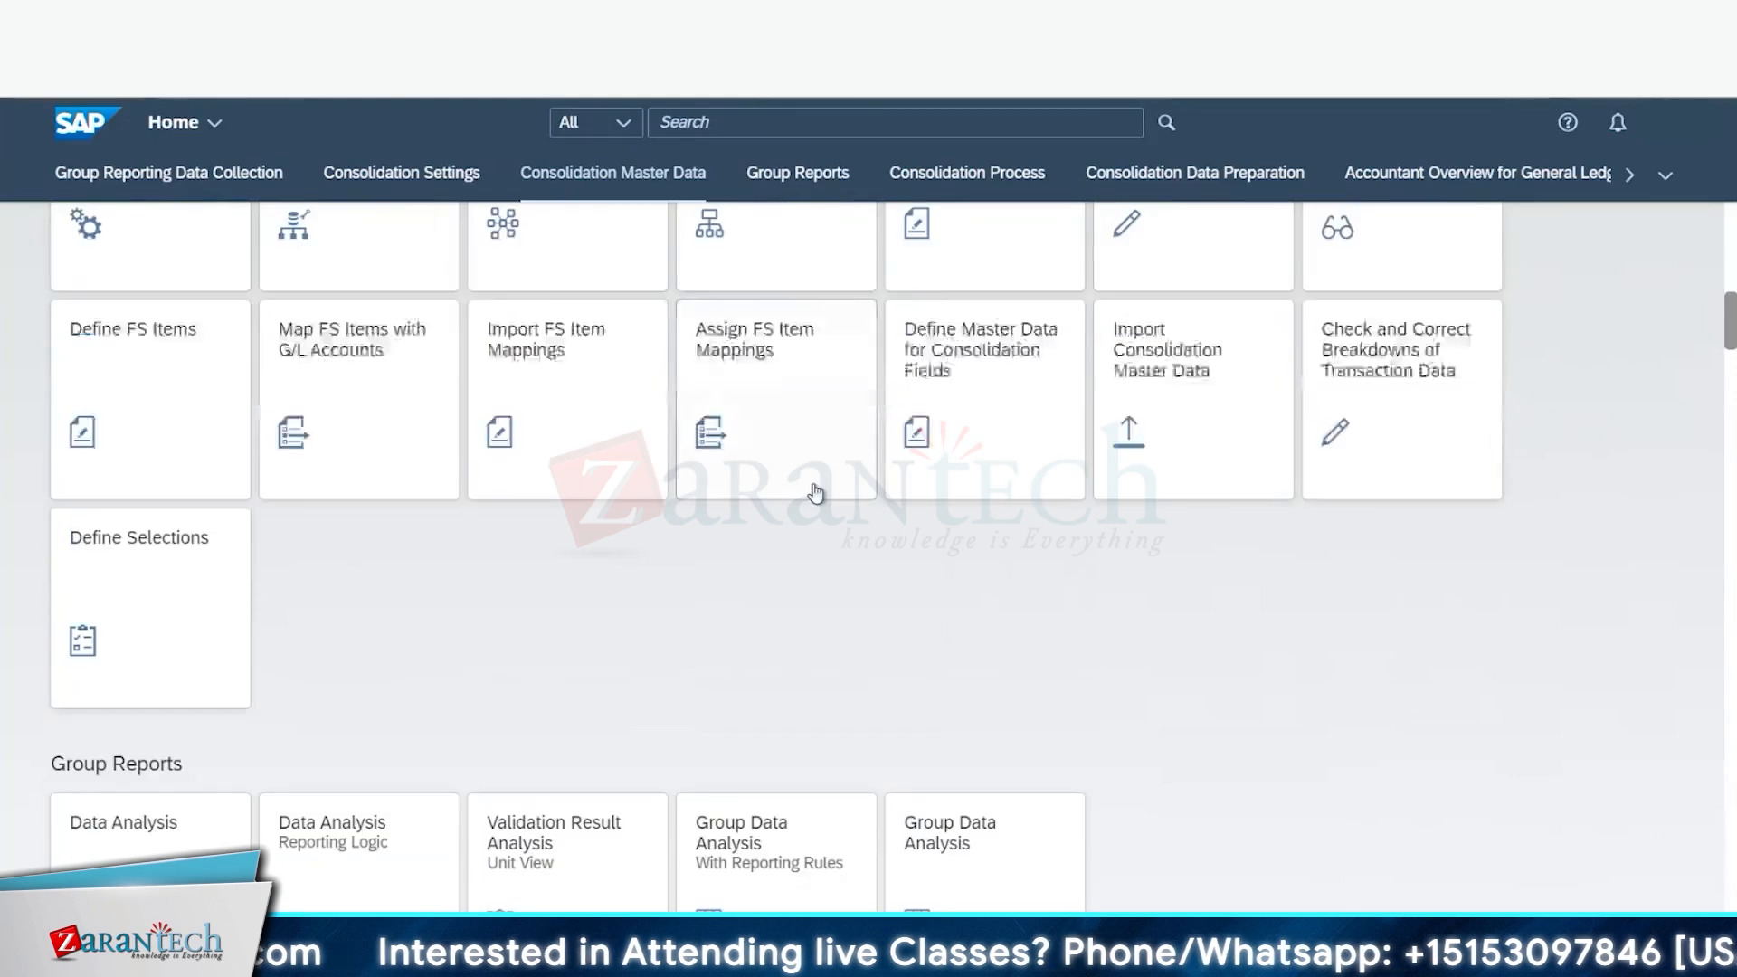
scroll(817, 493, "up", 1)
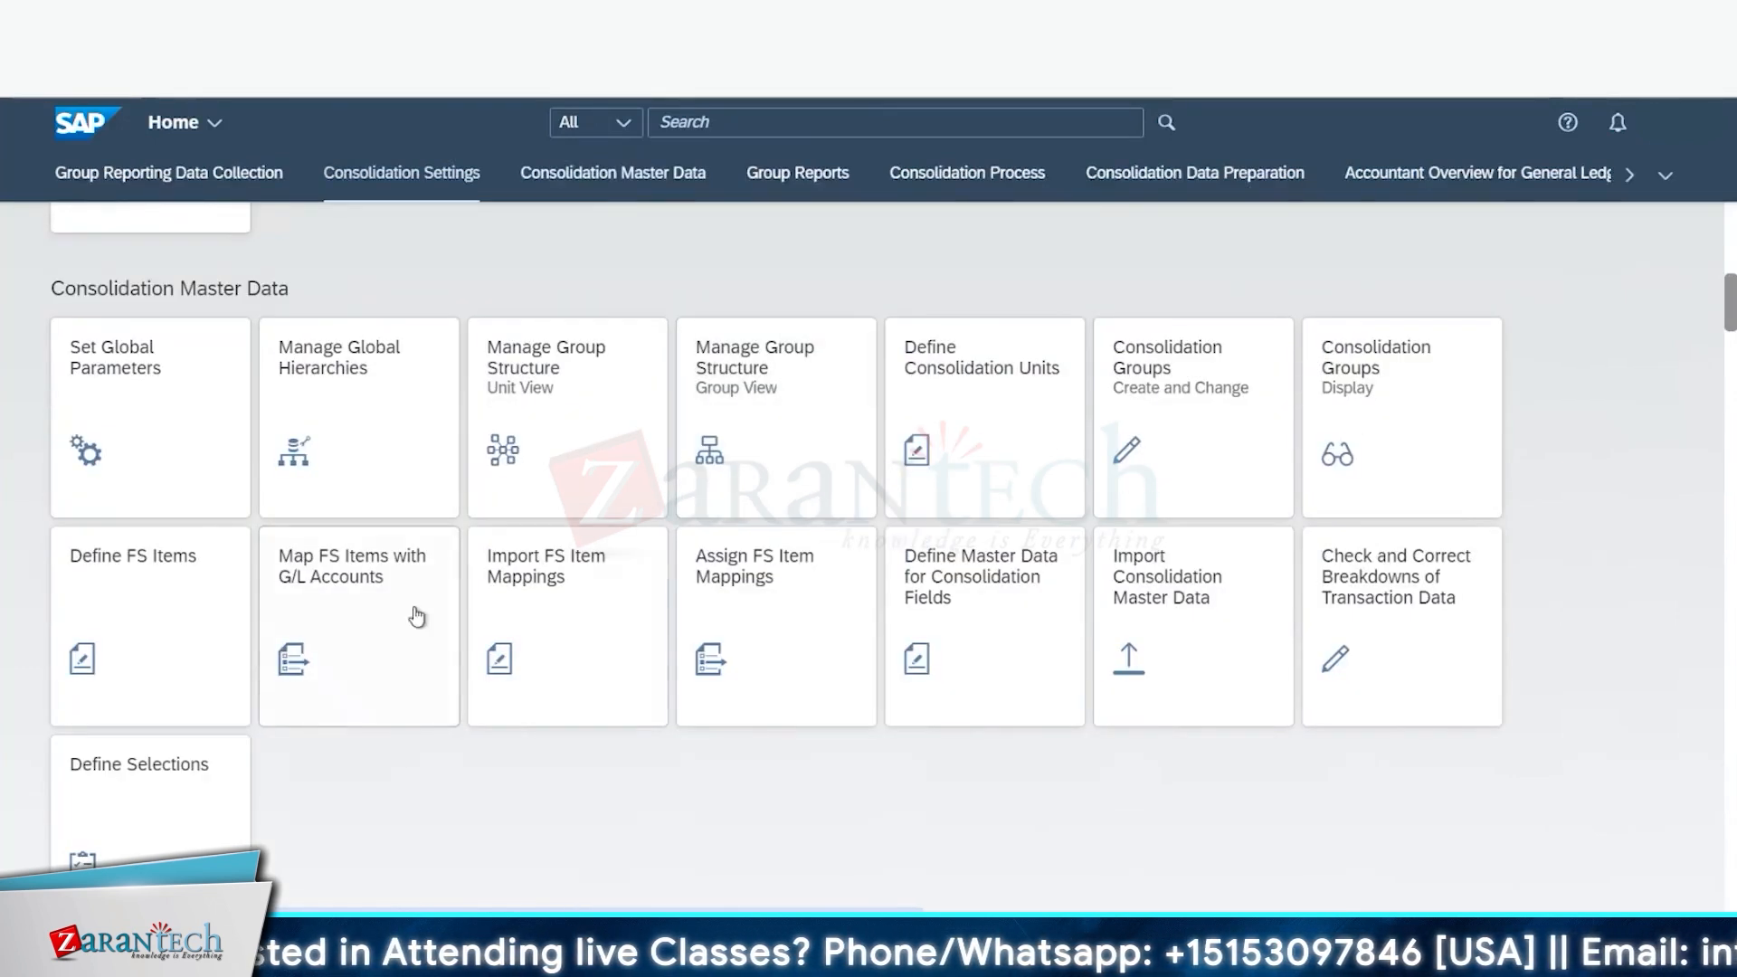
scroll(637, 593, "up", 5)
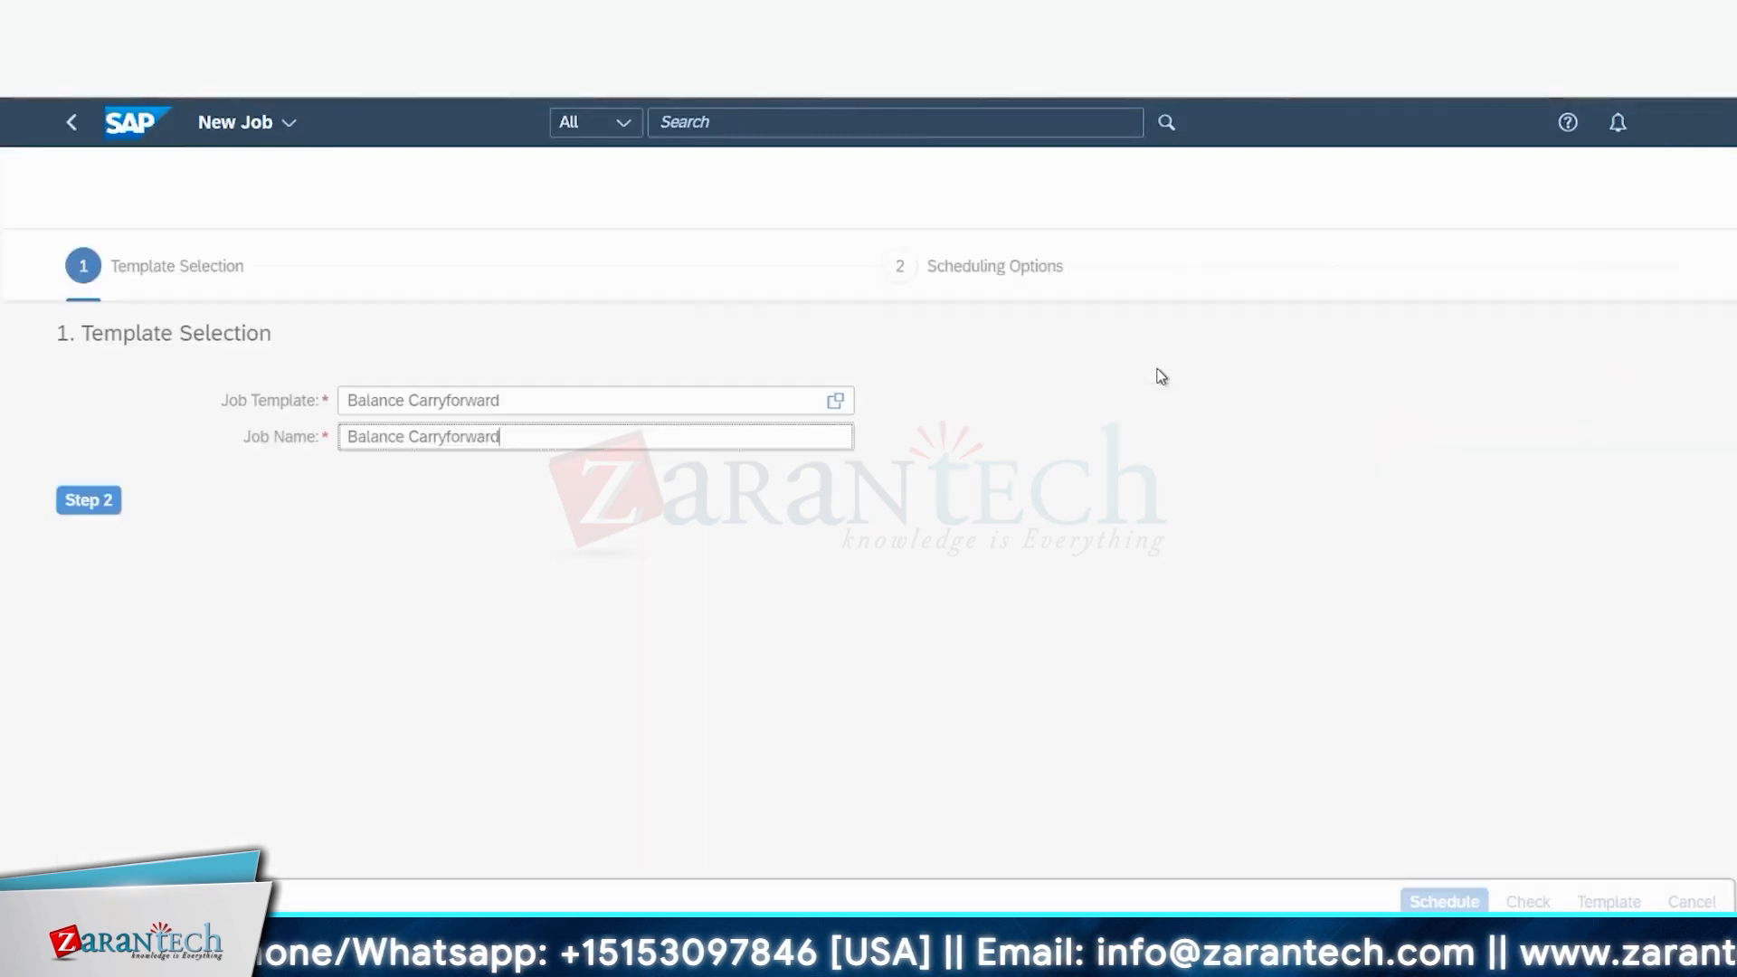
Step: Replace the new job's template with Realign Group Reporting Preparation Ledger
left_click(795, 401)
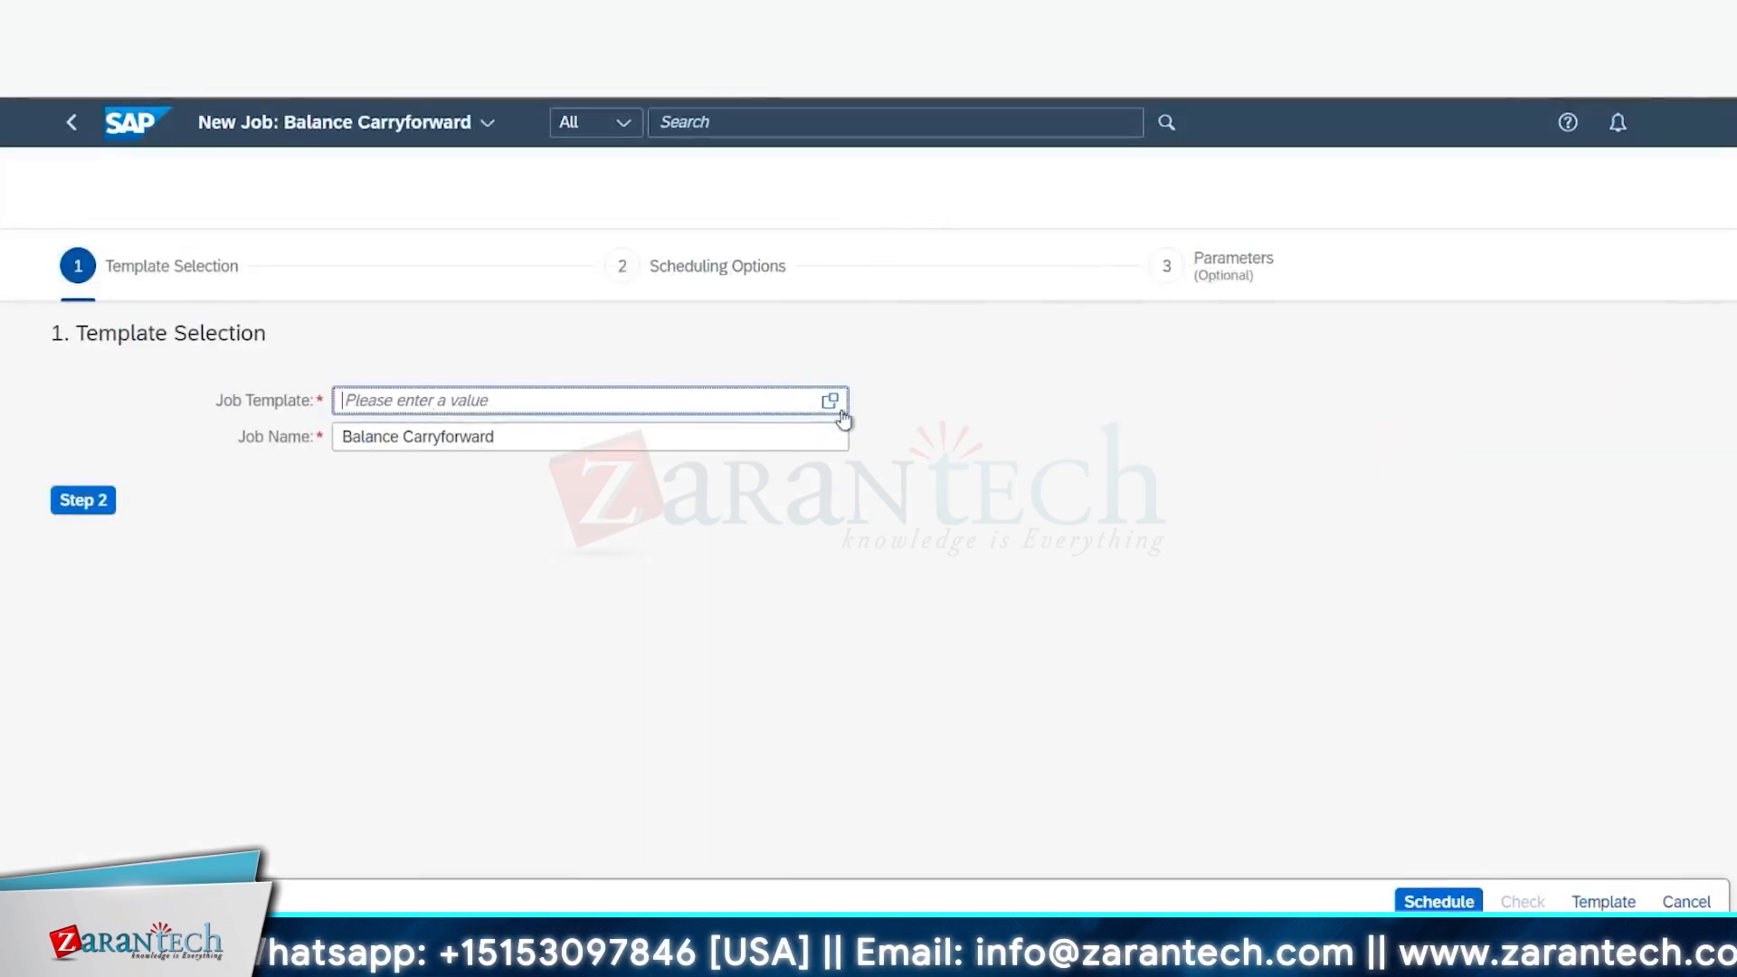
left_click(833, 403)
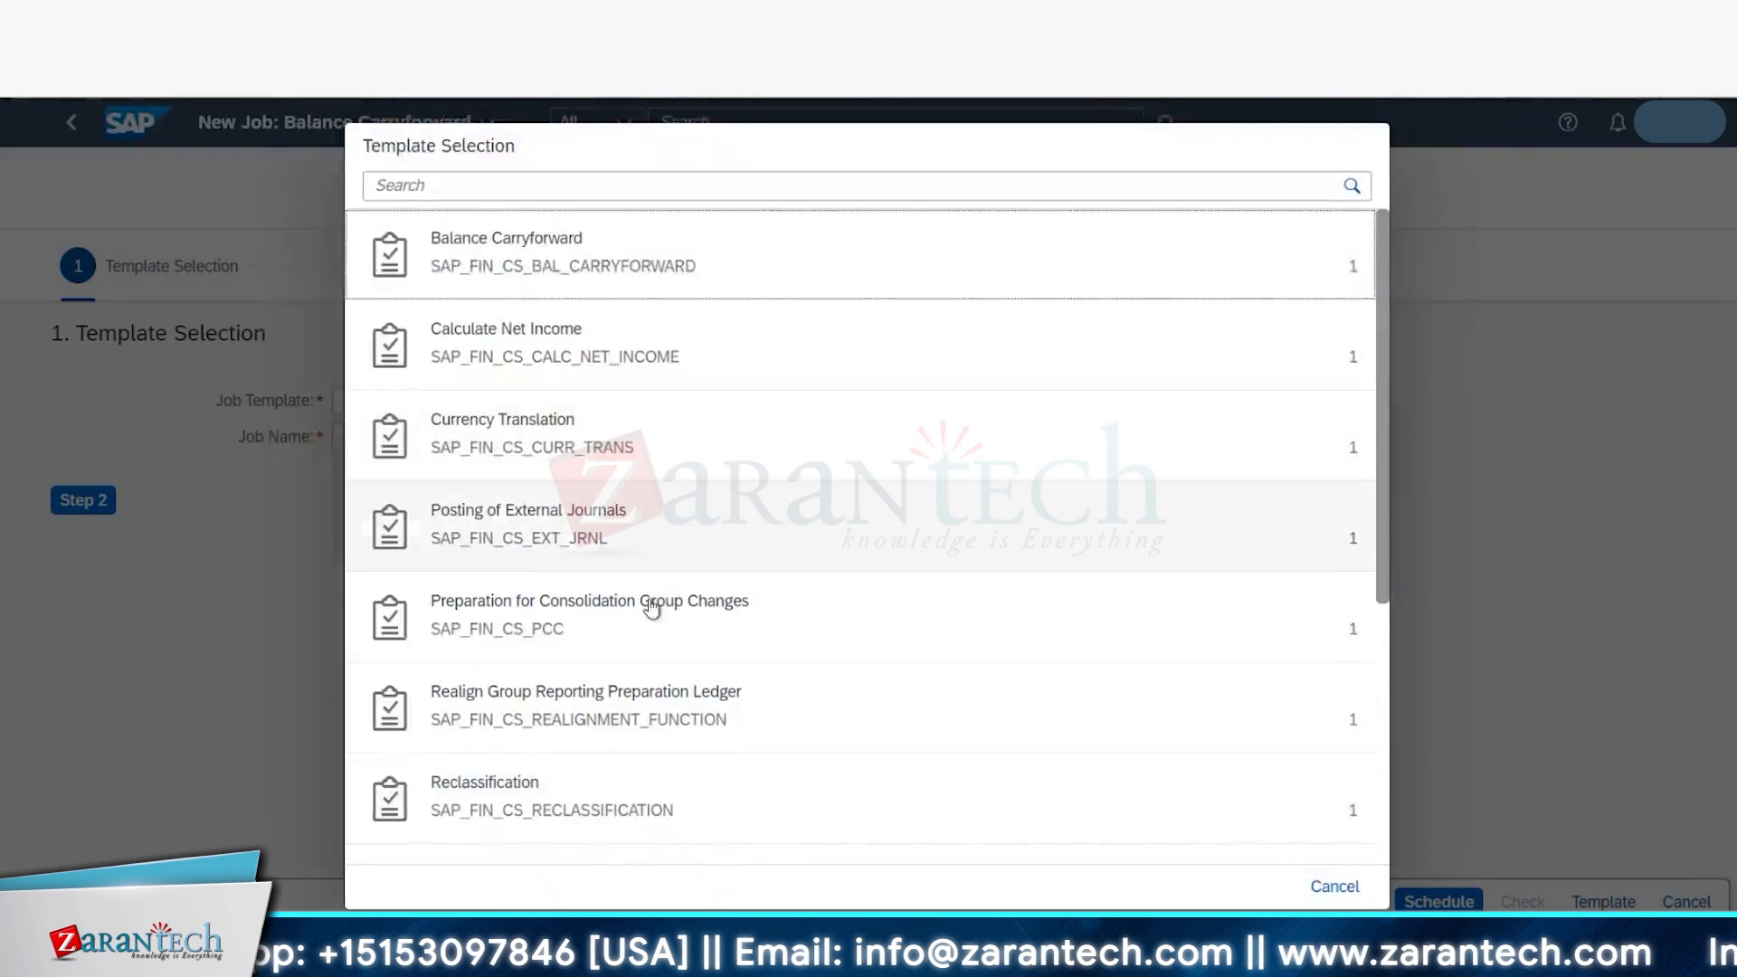
scroll(643, 653, "down", 1)
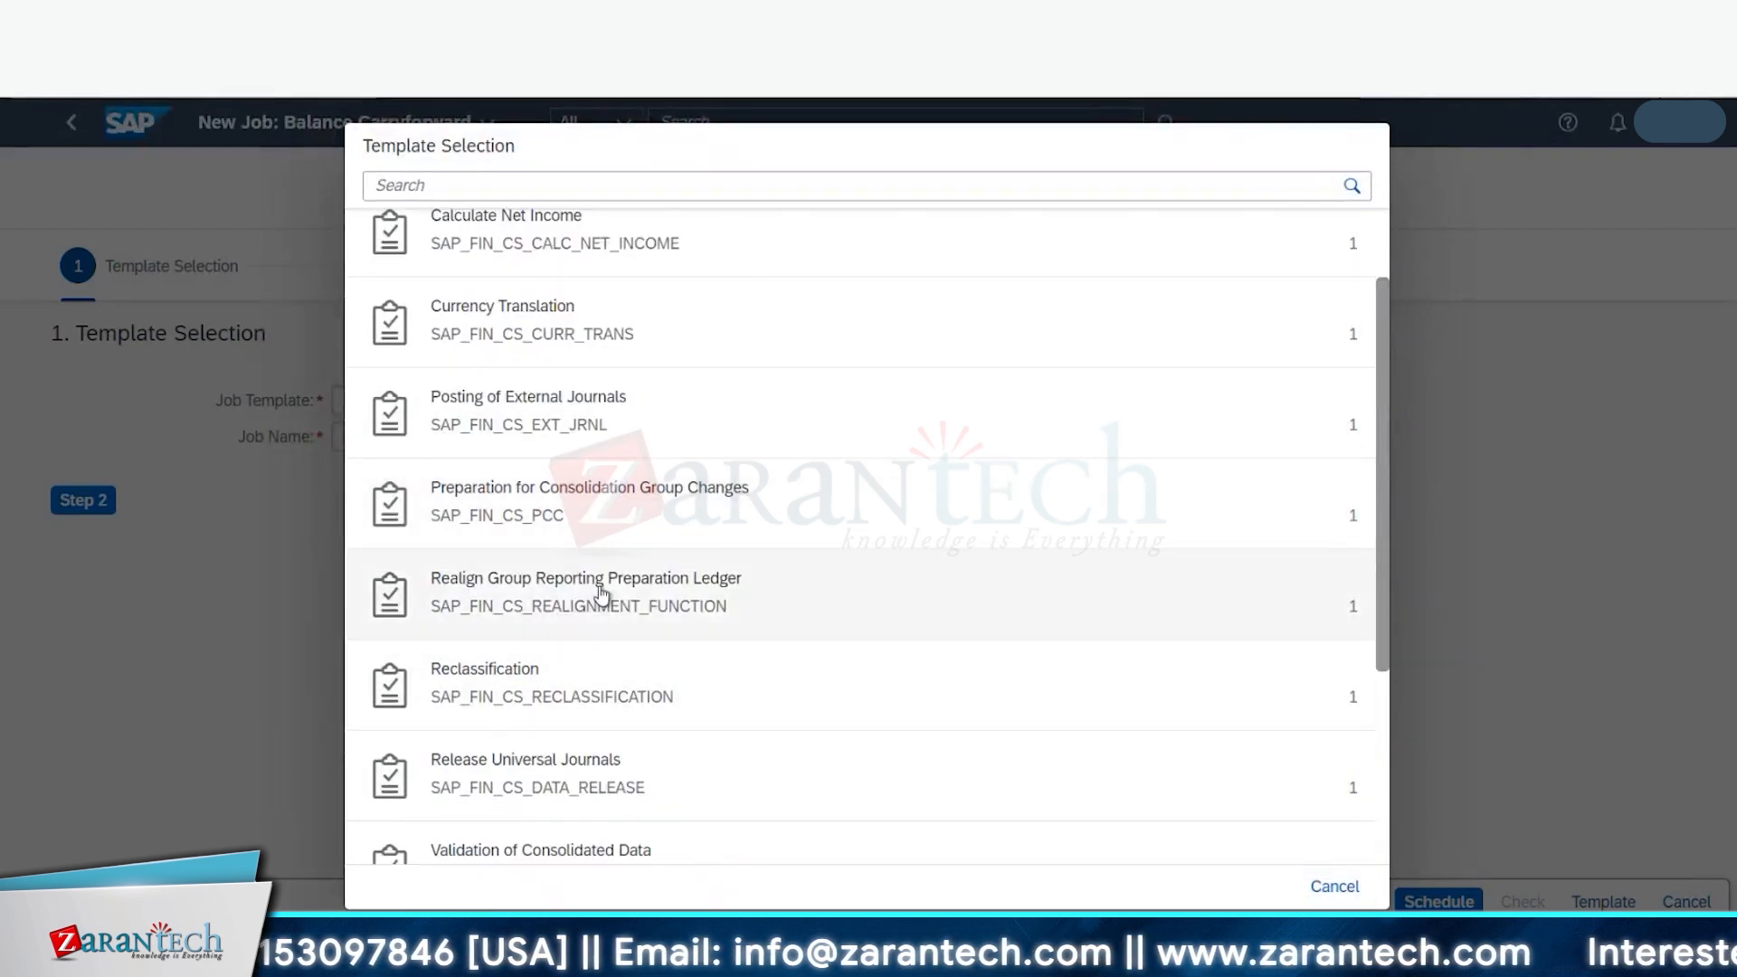
left_click(602, 594)
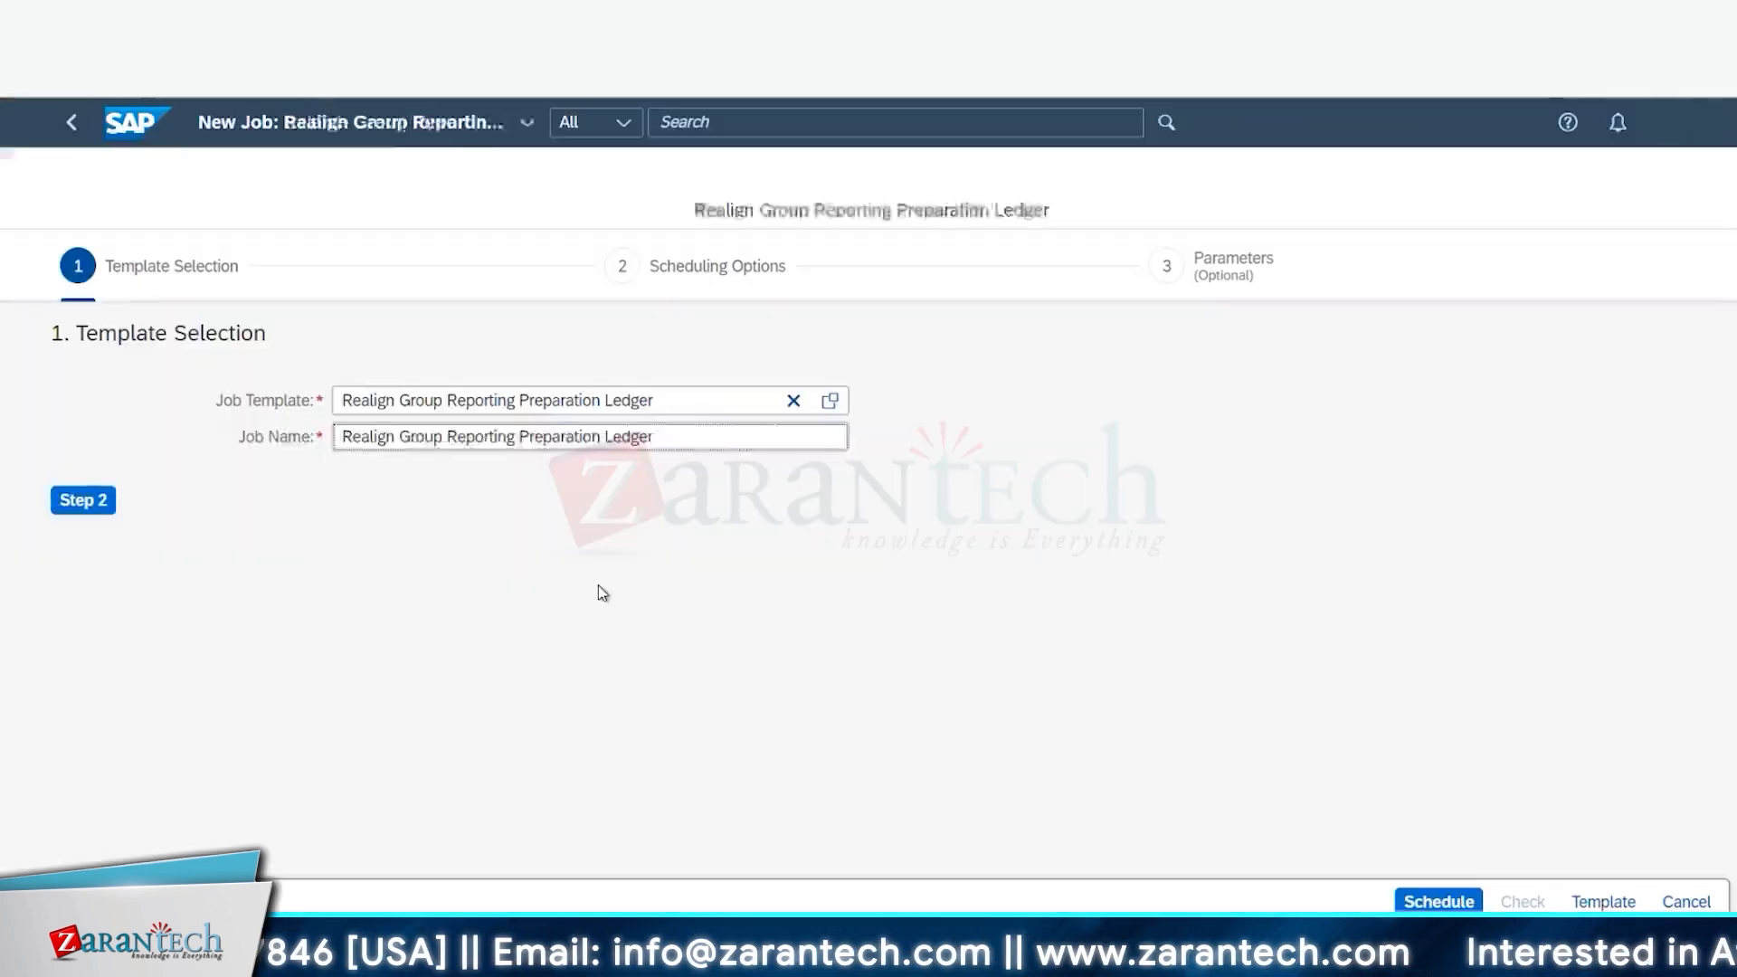
Step: Keep the immediate single-run scheduling and set the job's consolidation unit to BB66 and version to B66 Version Standard
left_click(100, 500)
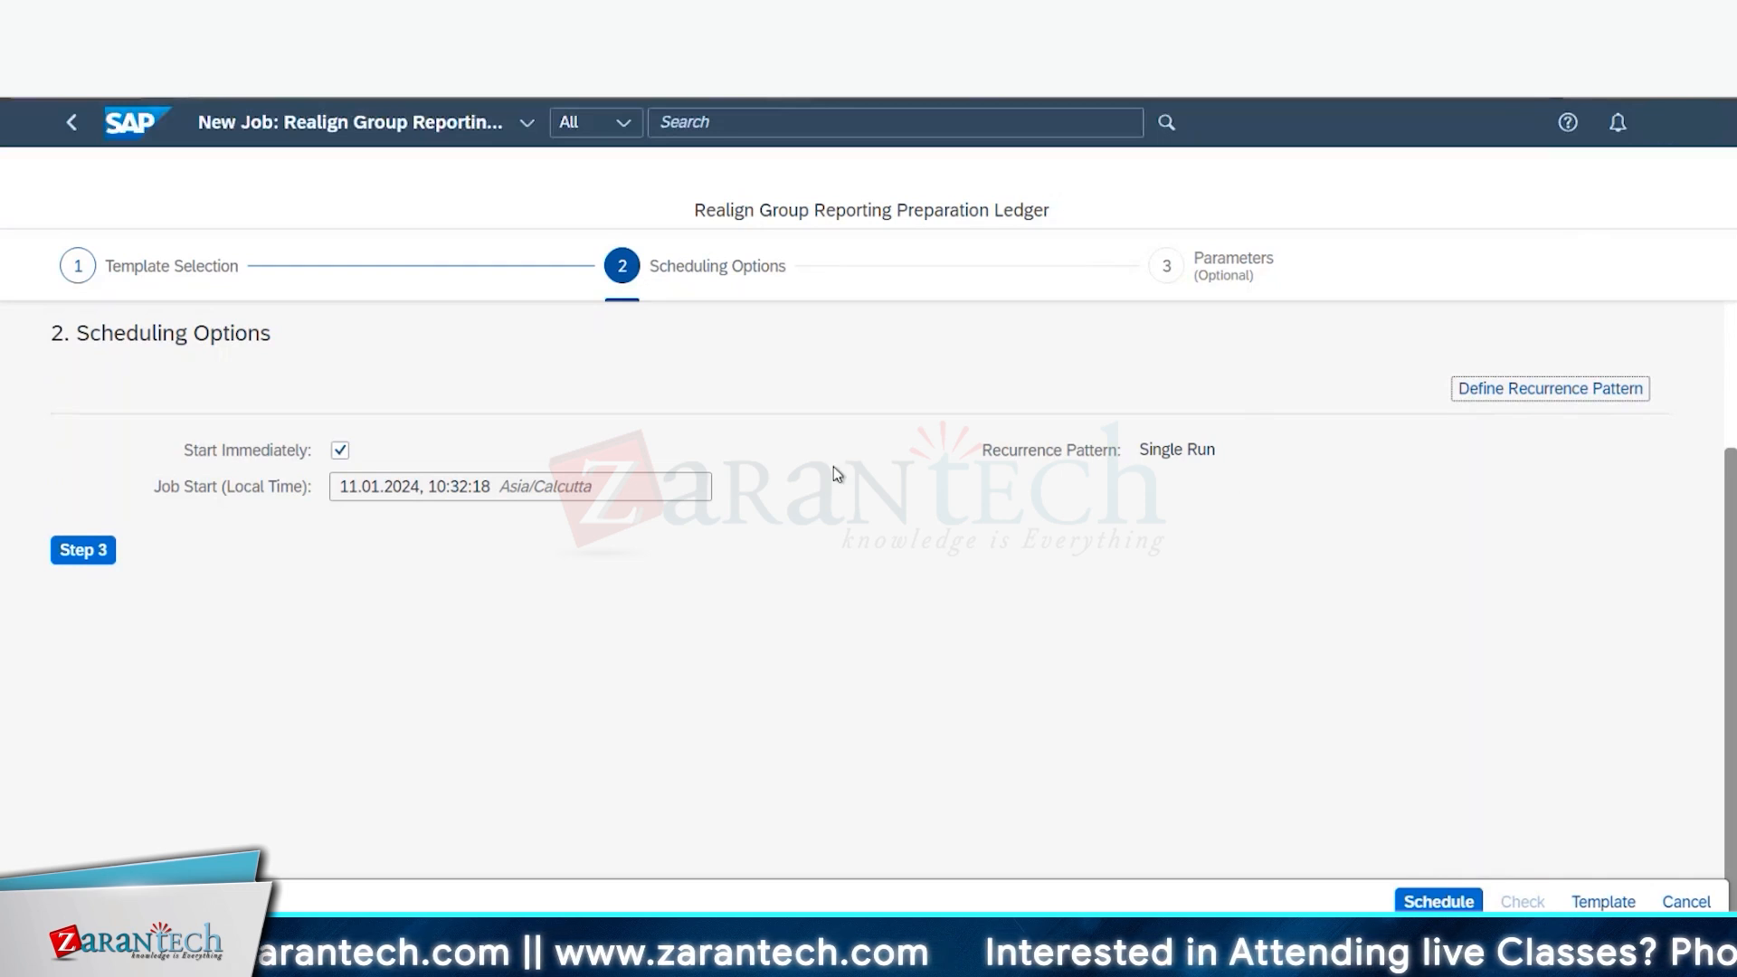
left_click(101, 559)
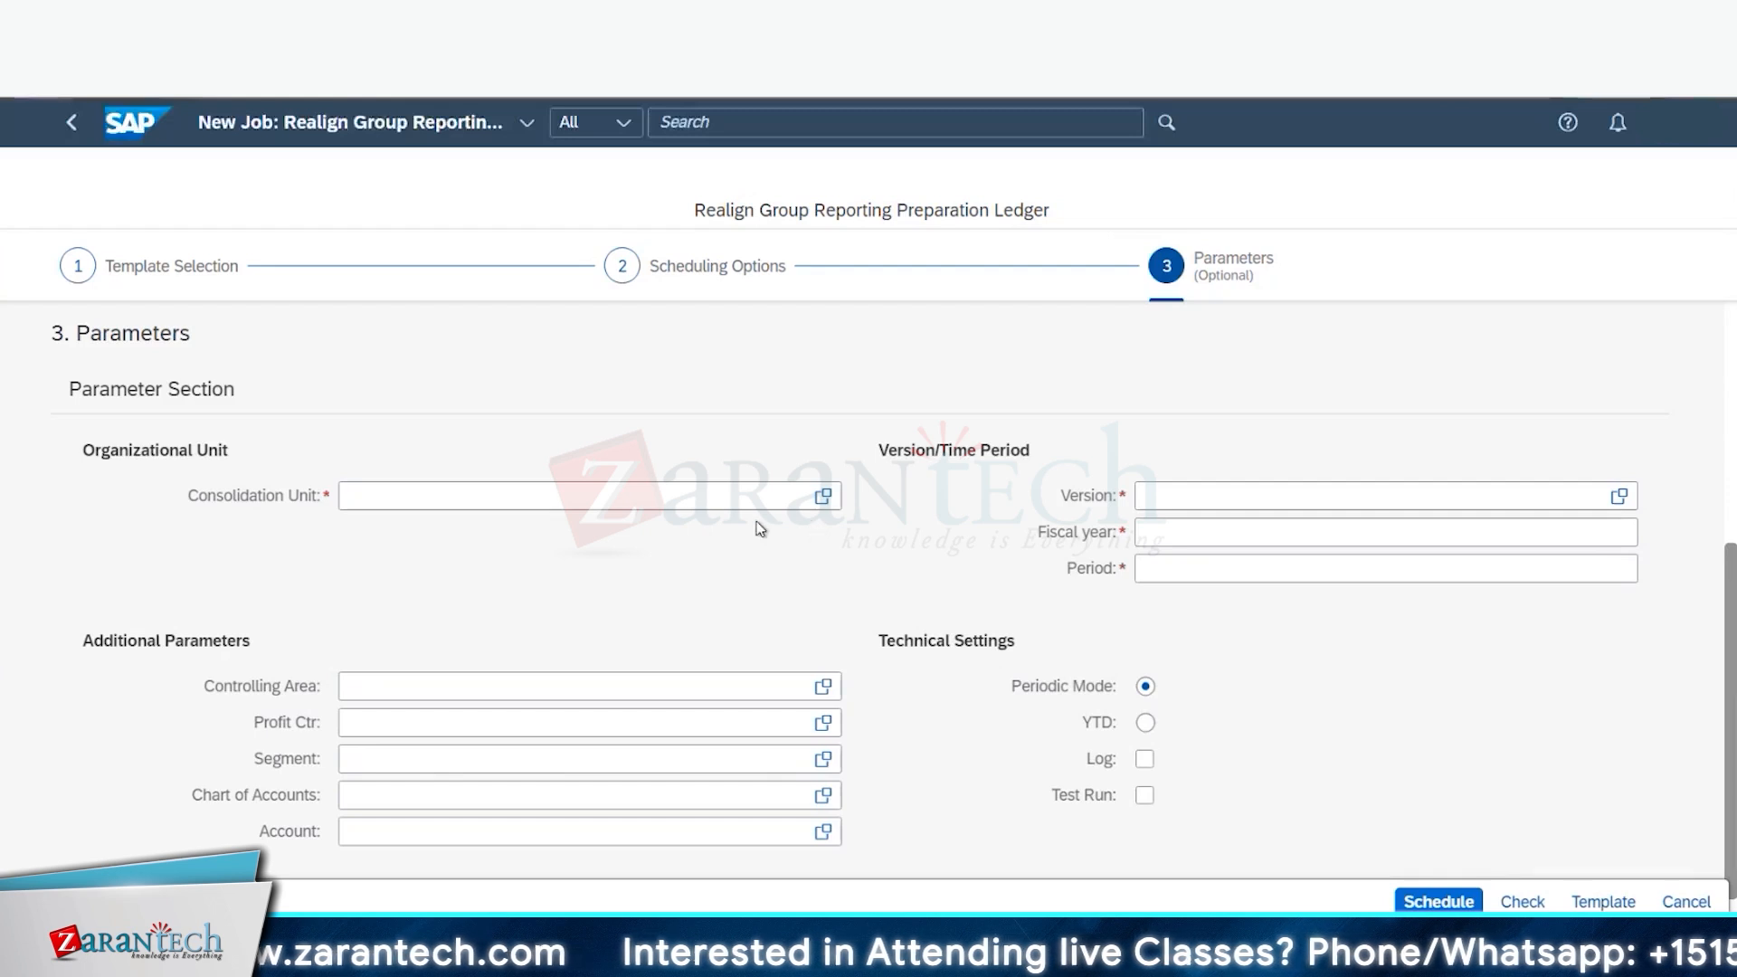
left_click(728, 494)
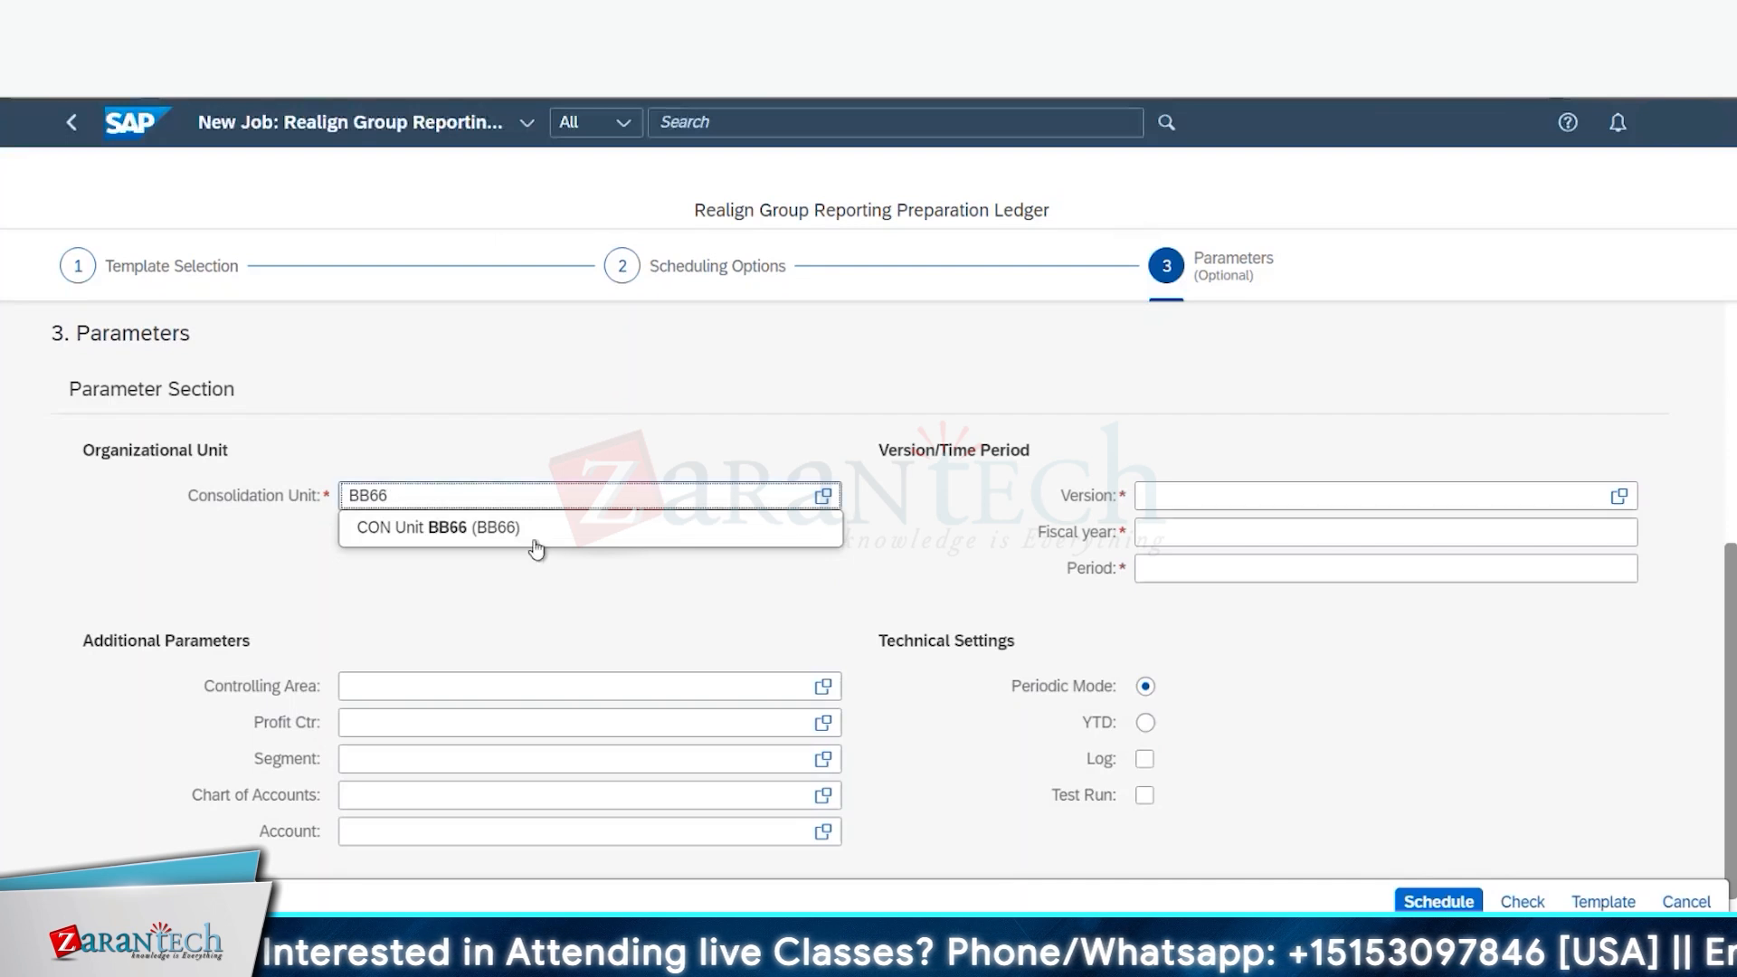
left_click(523, 542)
left_click(1207, 499)
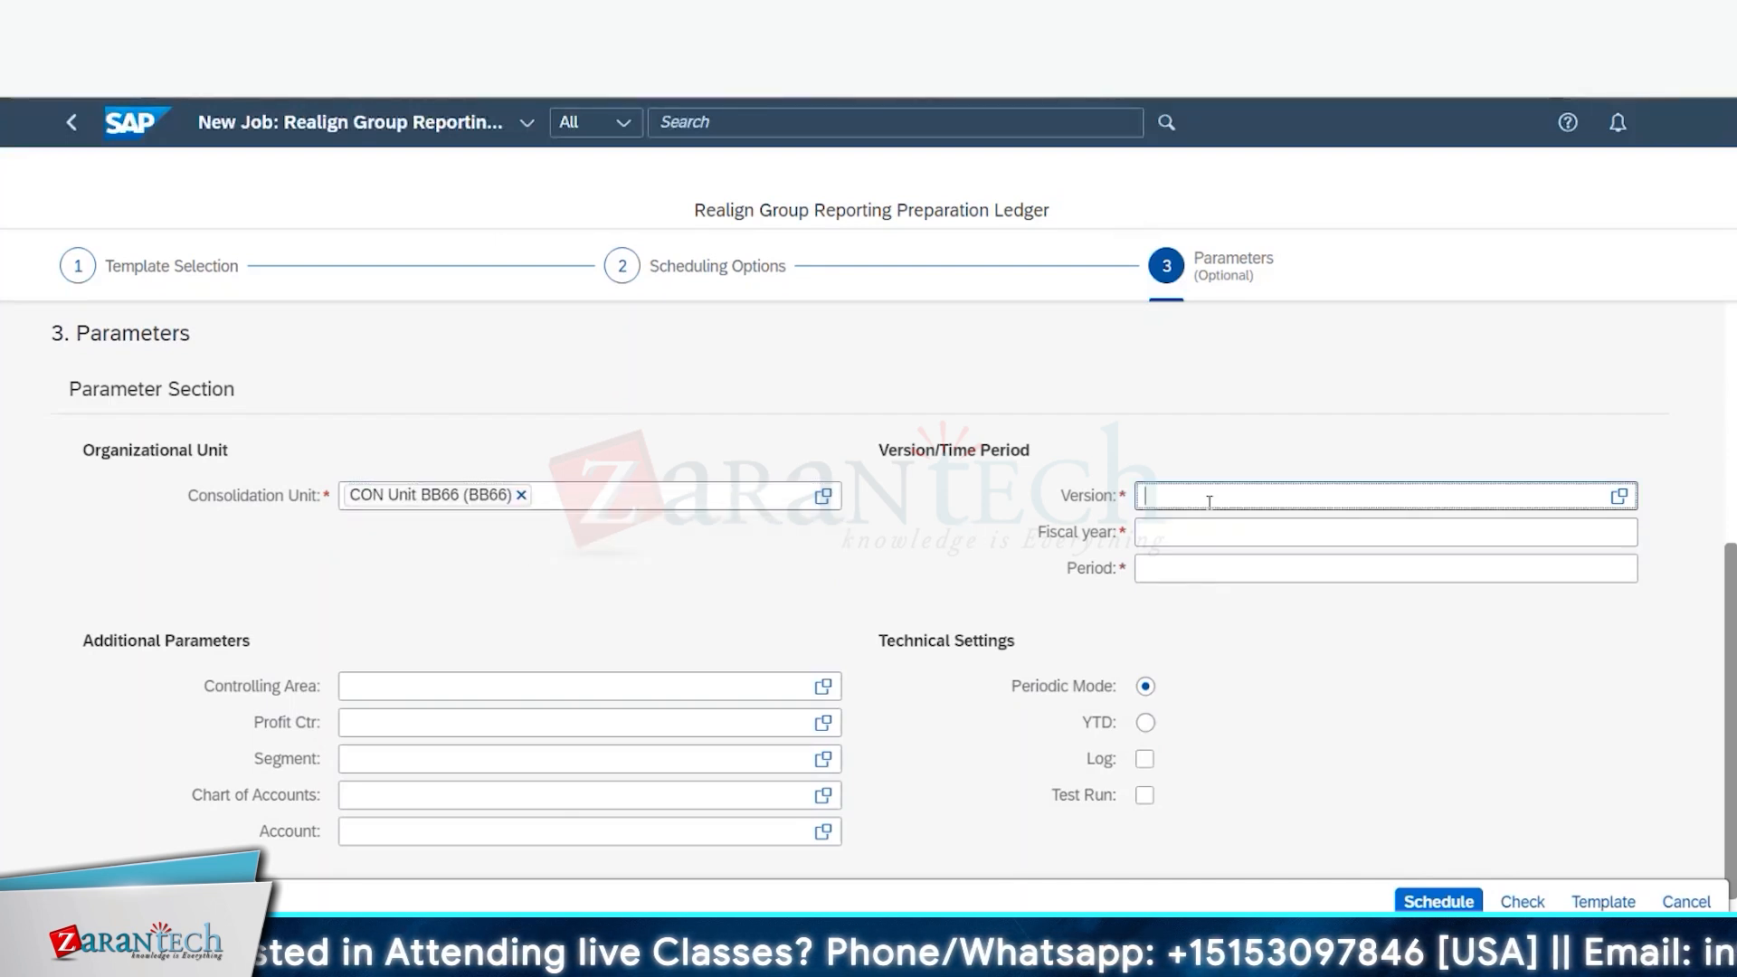
type("B6")
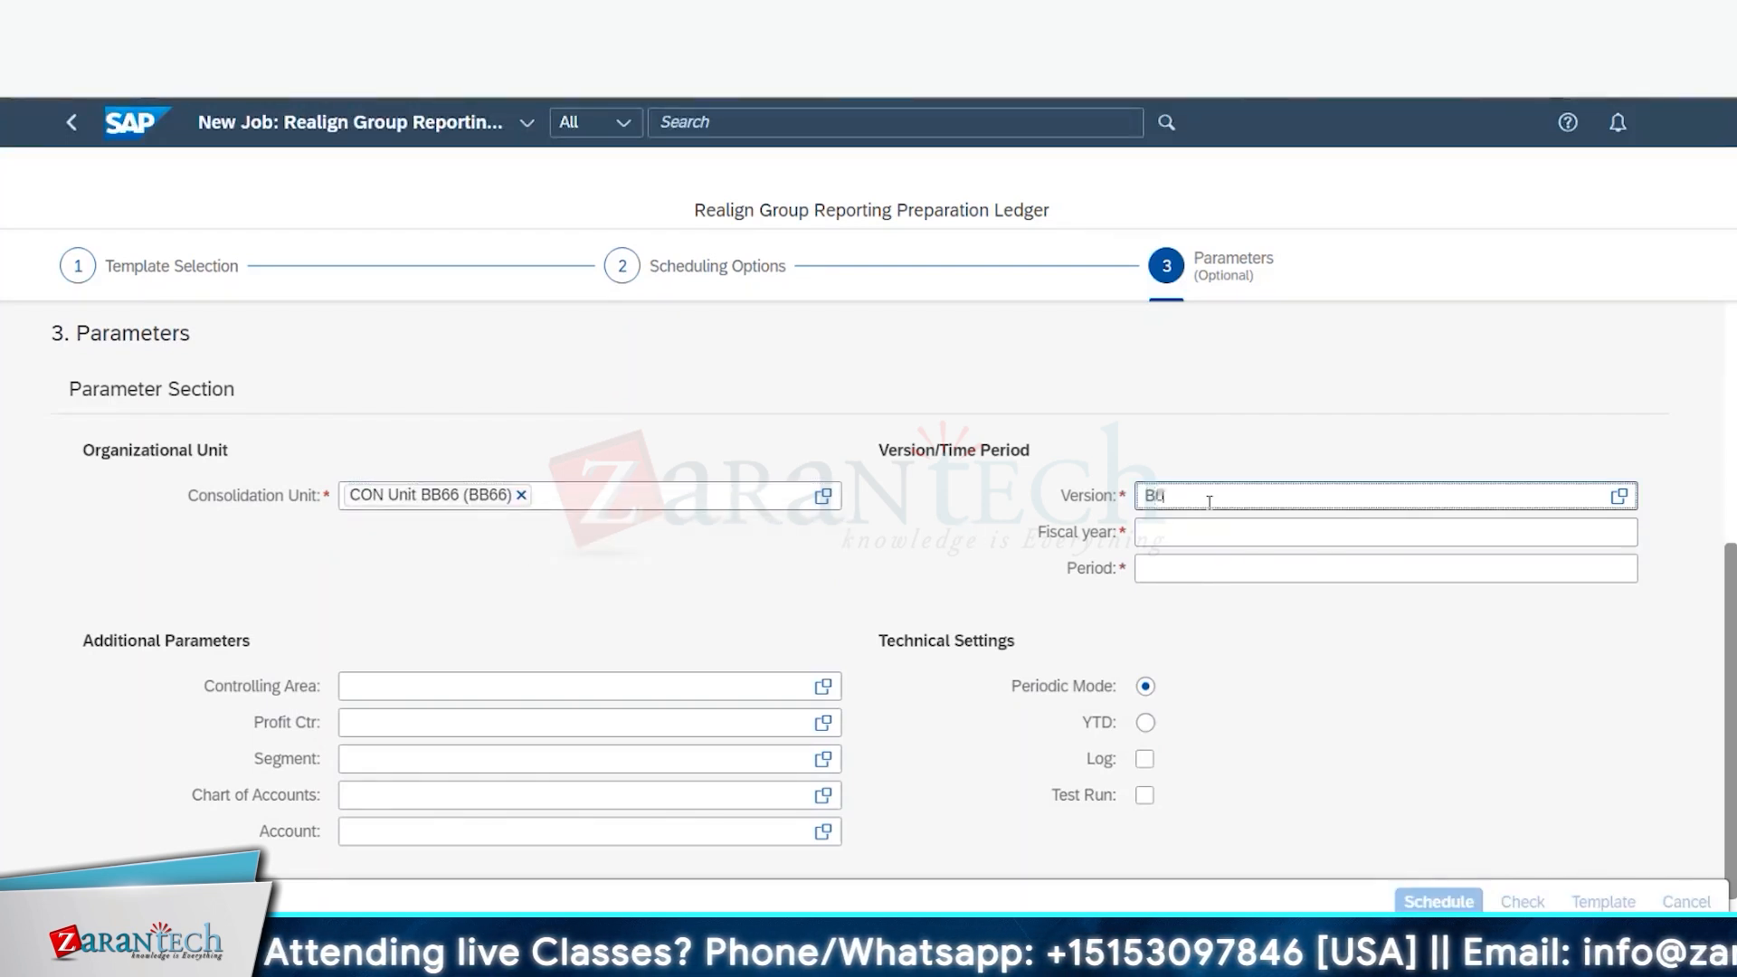
type("6 Version Standard (B66")
Step: Set the job's fiscal year to 2023 and the period to 12
left_click(1200, 534)
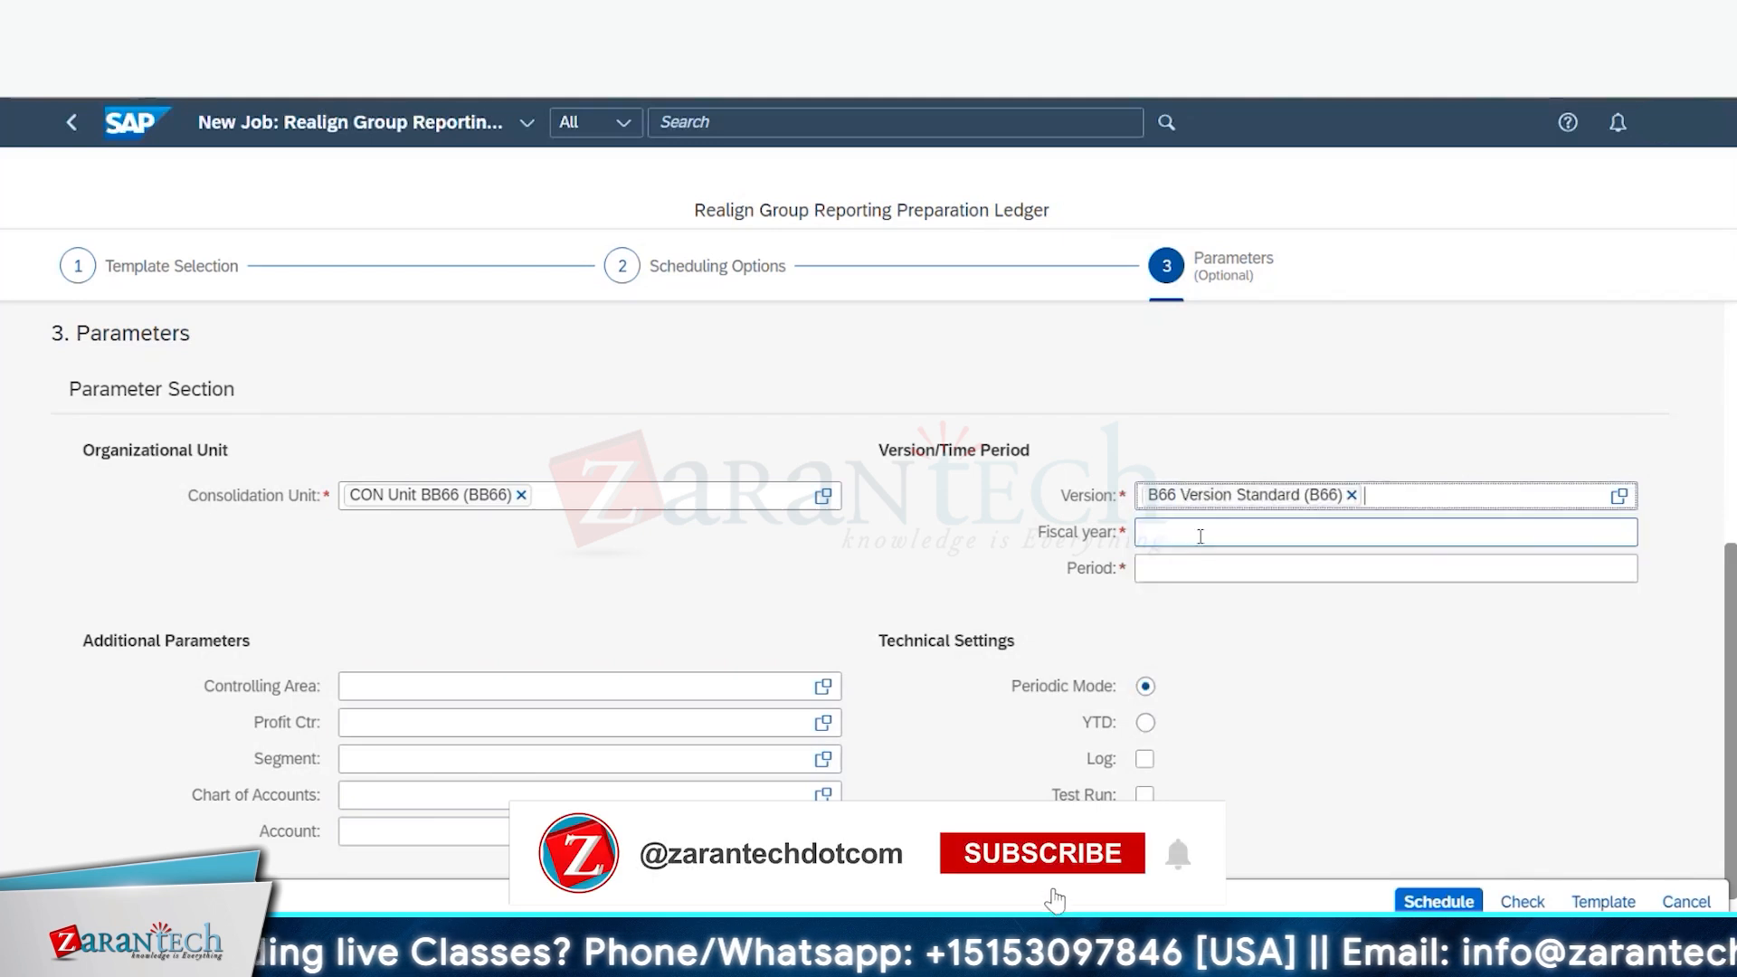
left_click(1200, 535)
type("2023")
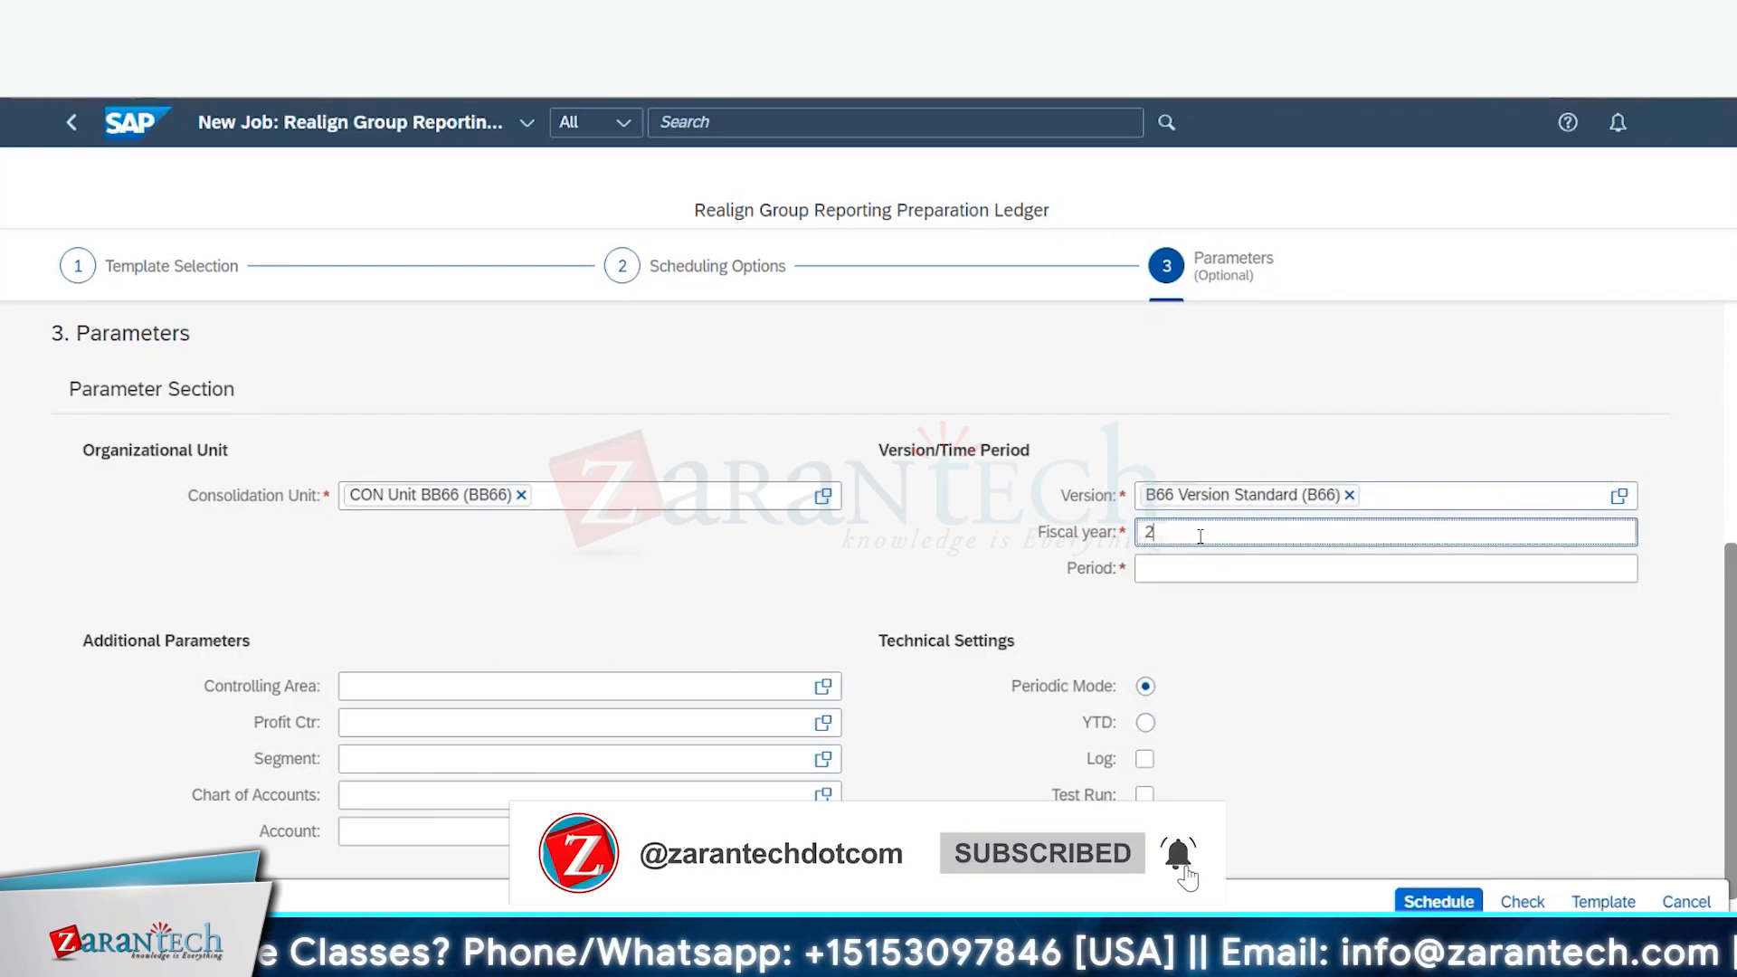
left_click(1159, 566)
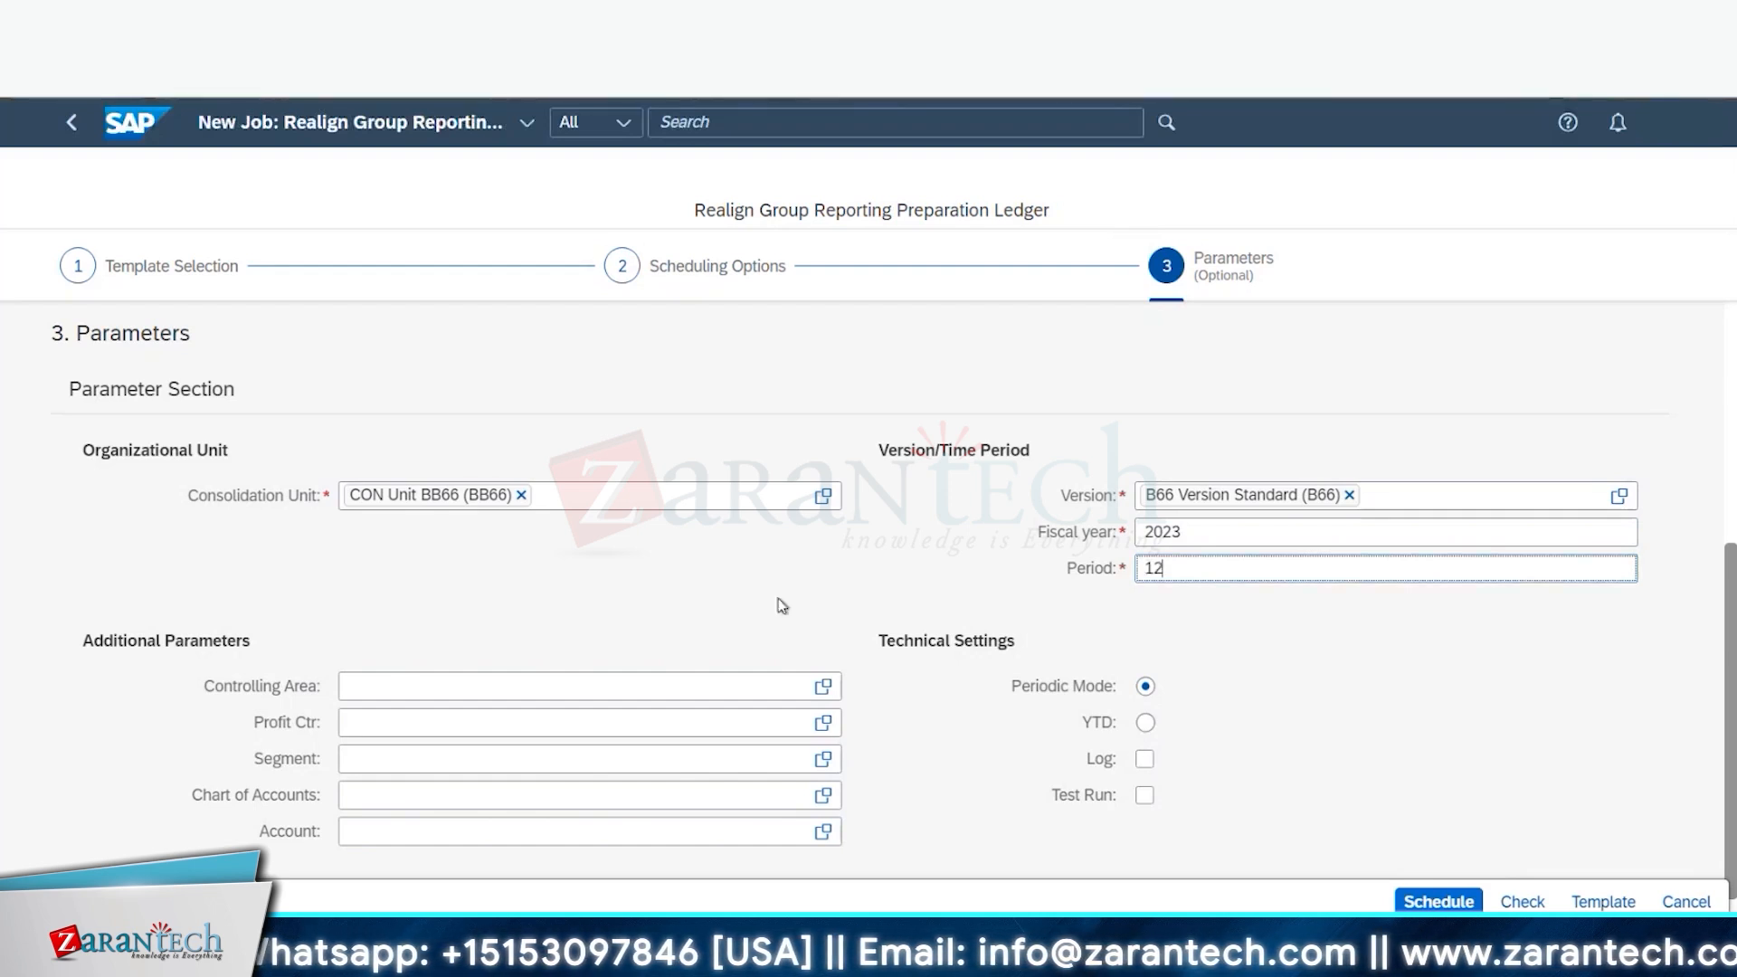
left_click(1135, 743)
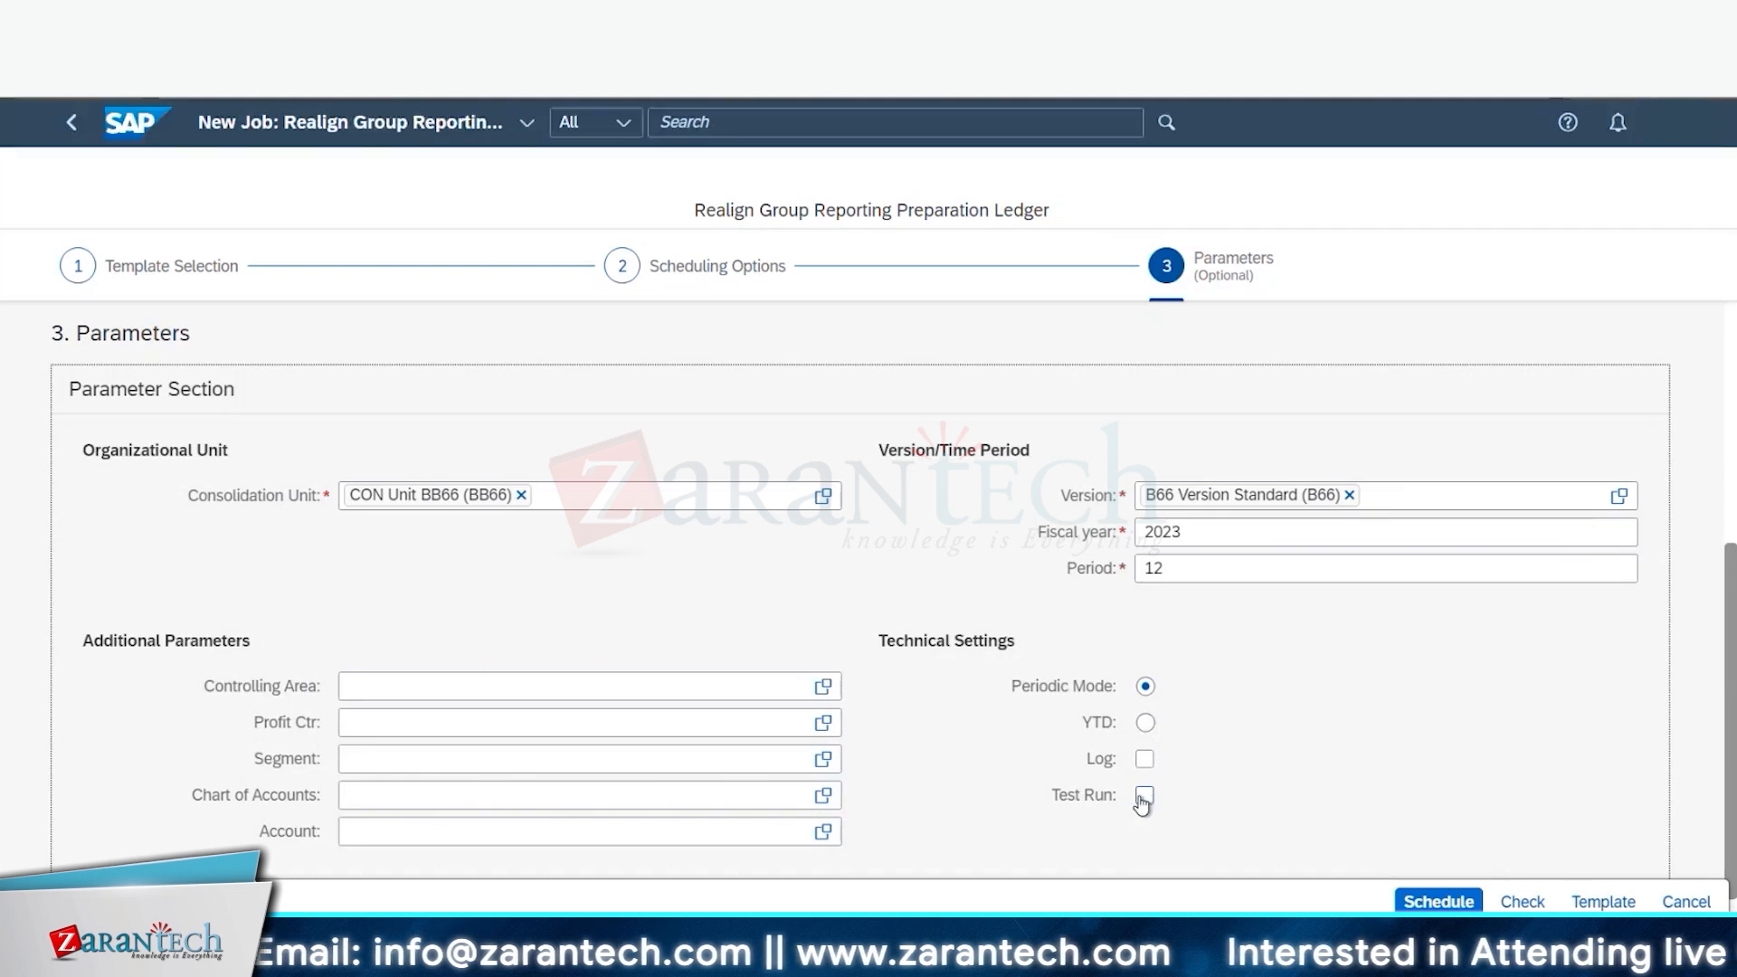
left_click(1619, 497)
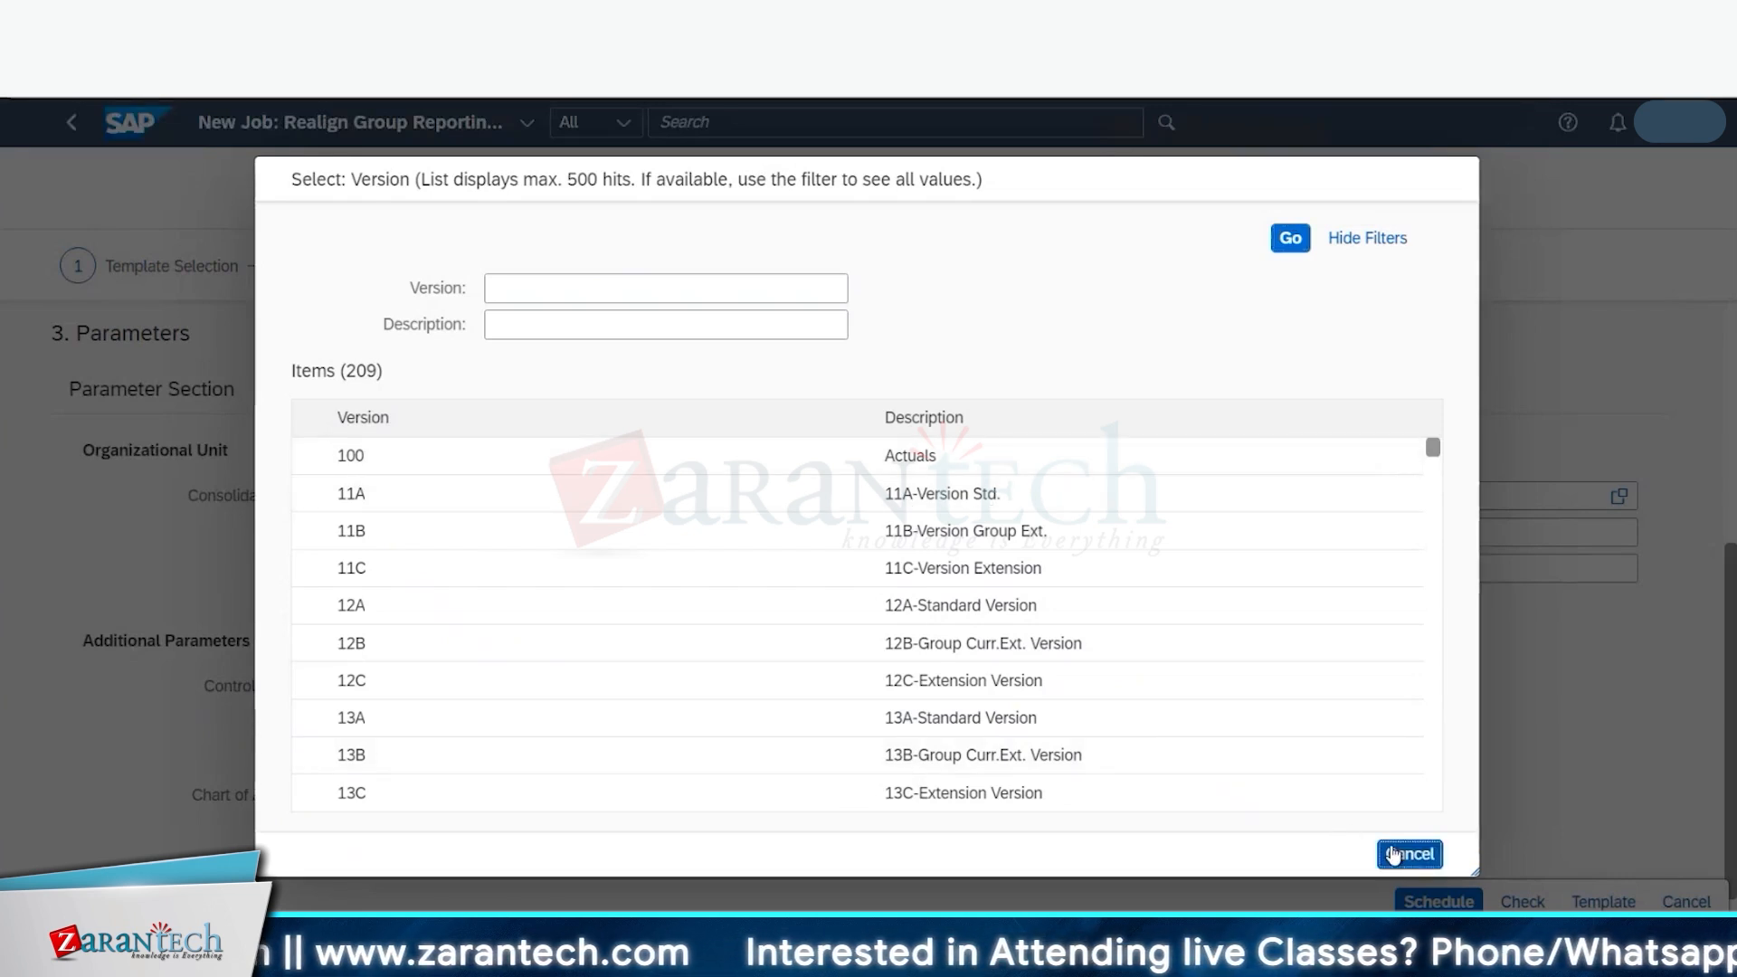
left_click(1398, 852)
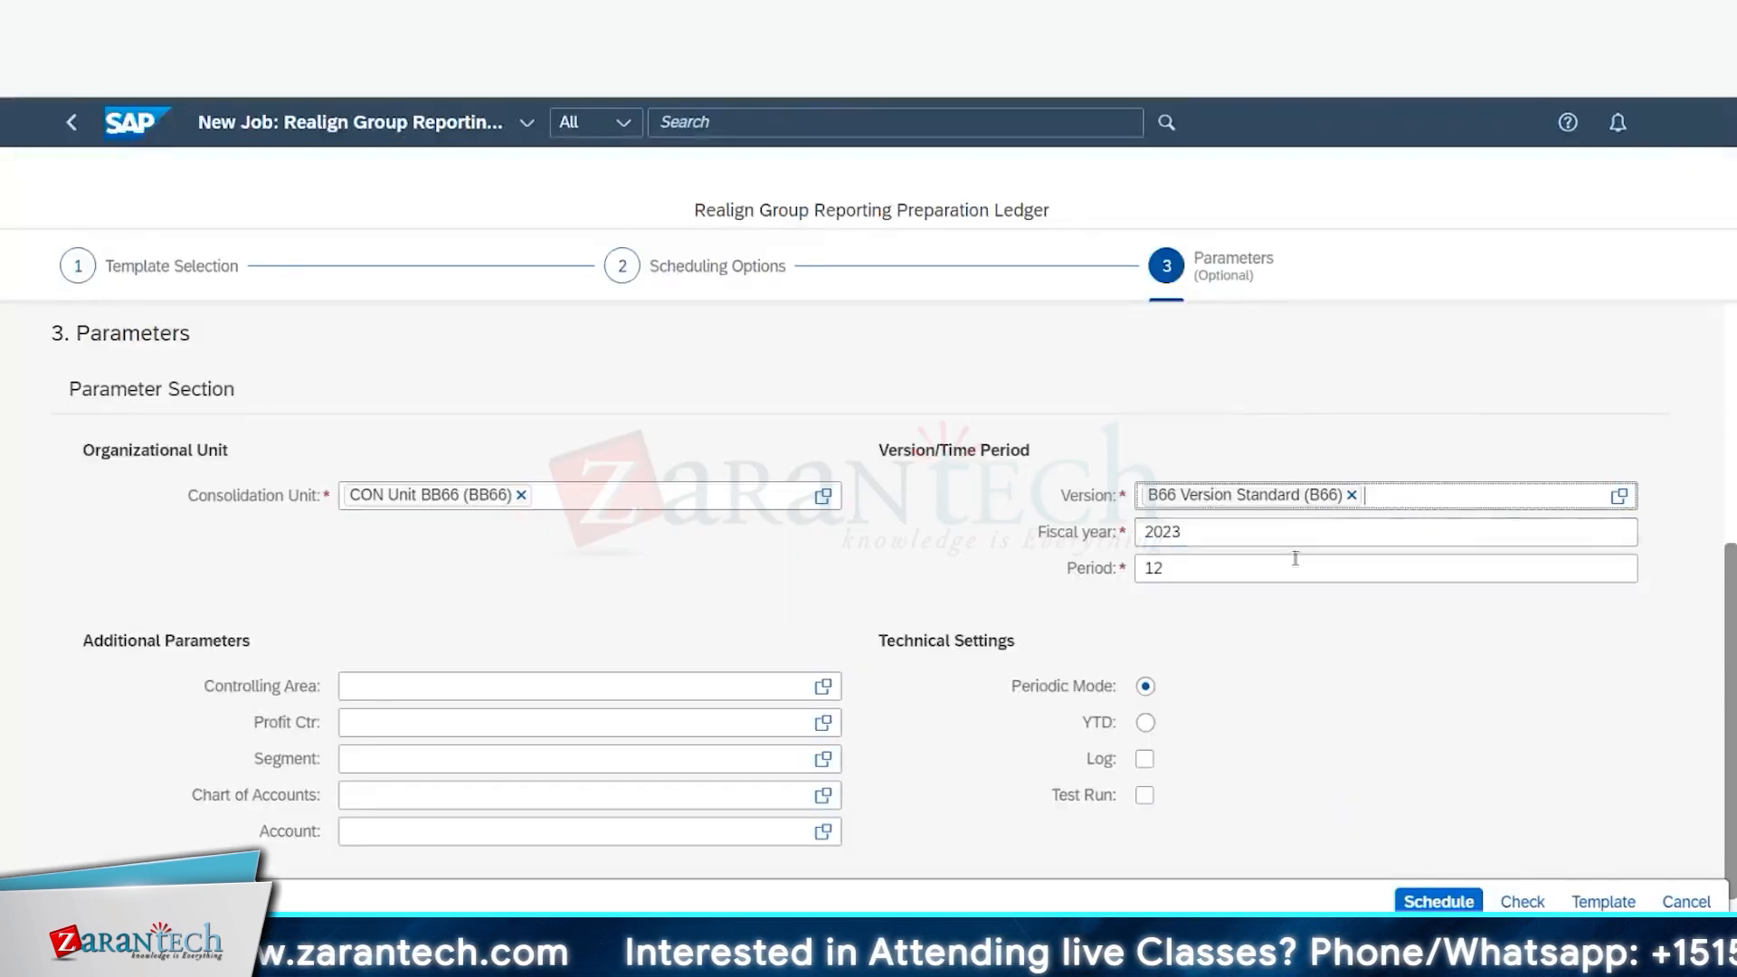
left_click(1619, 497)
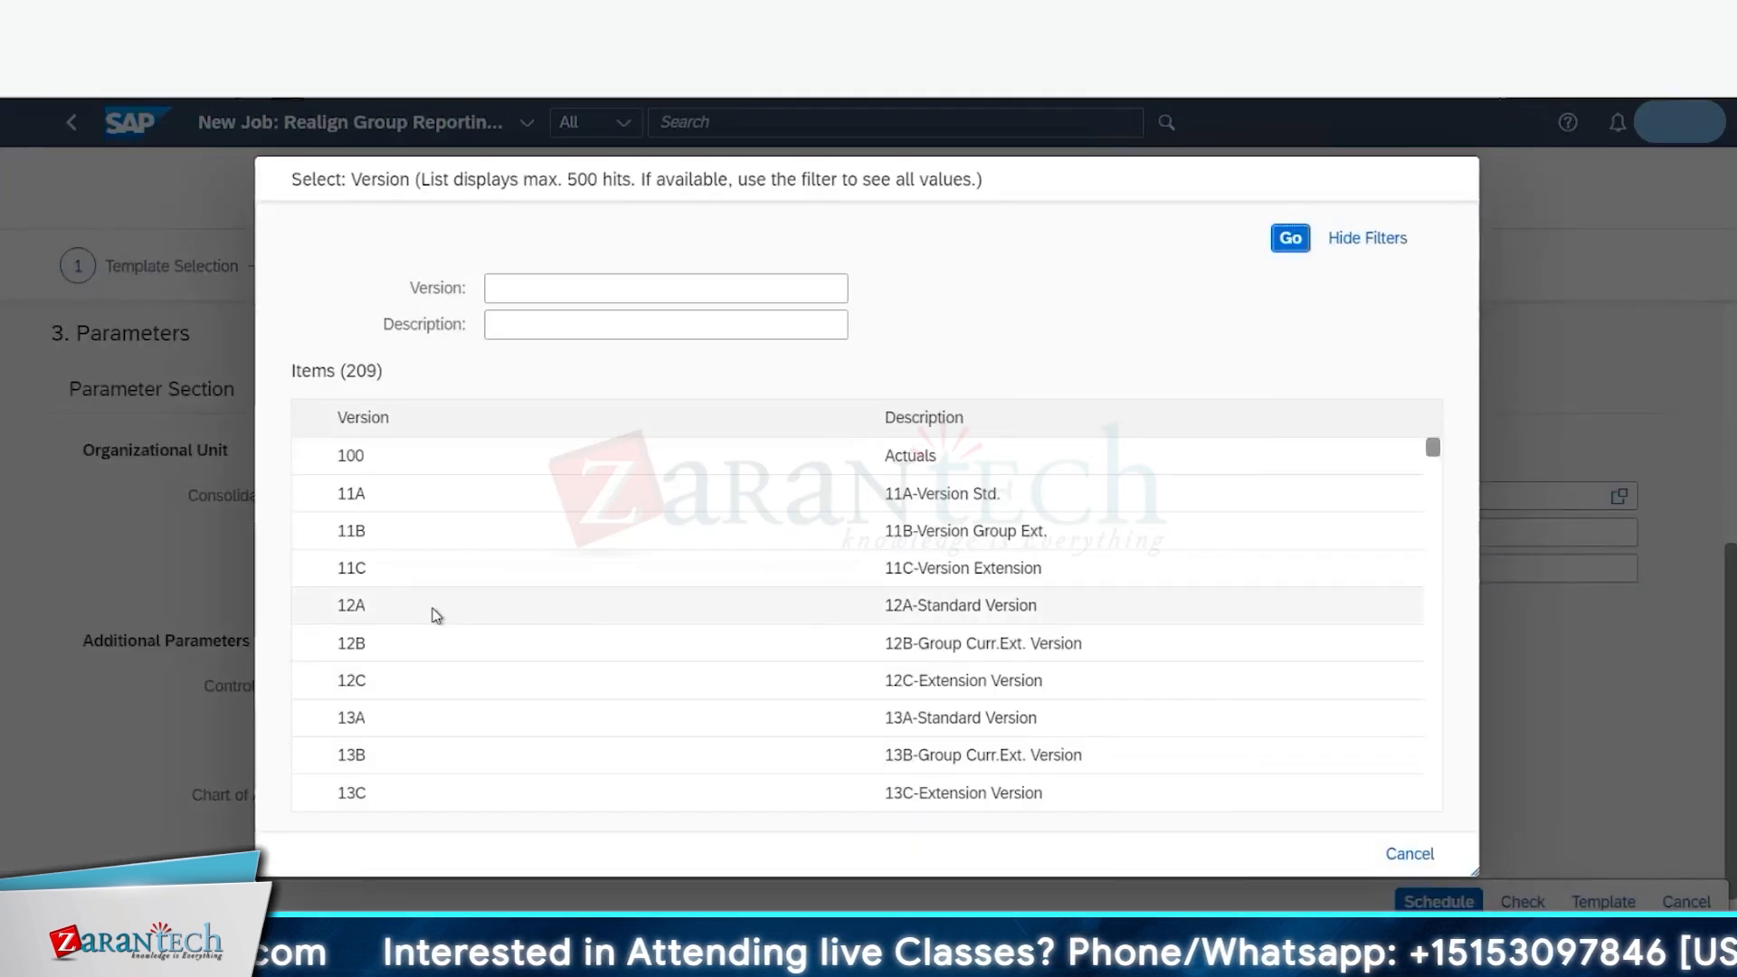
left_click(432, 604)
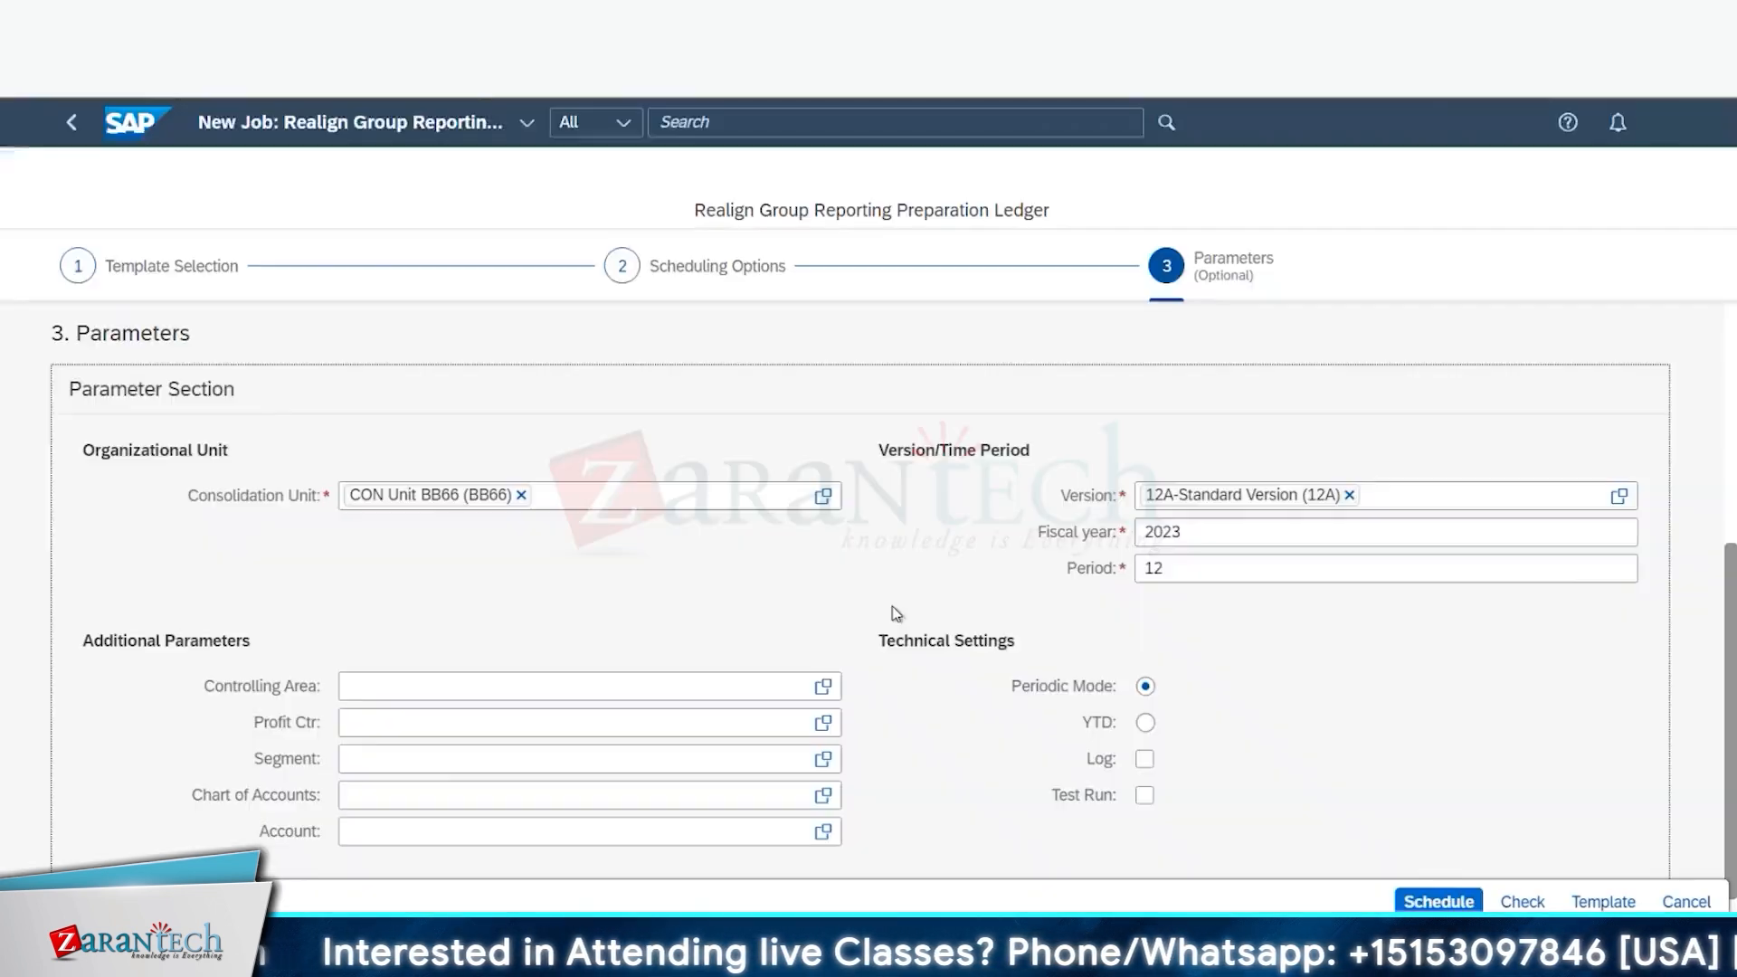
left_click(1350, 495)
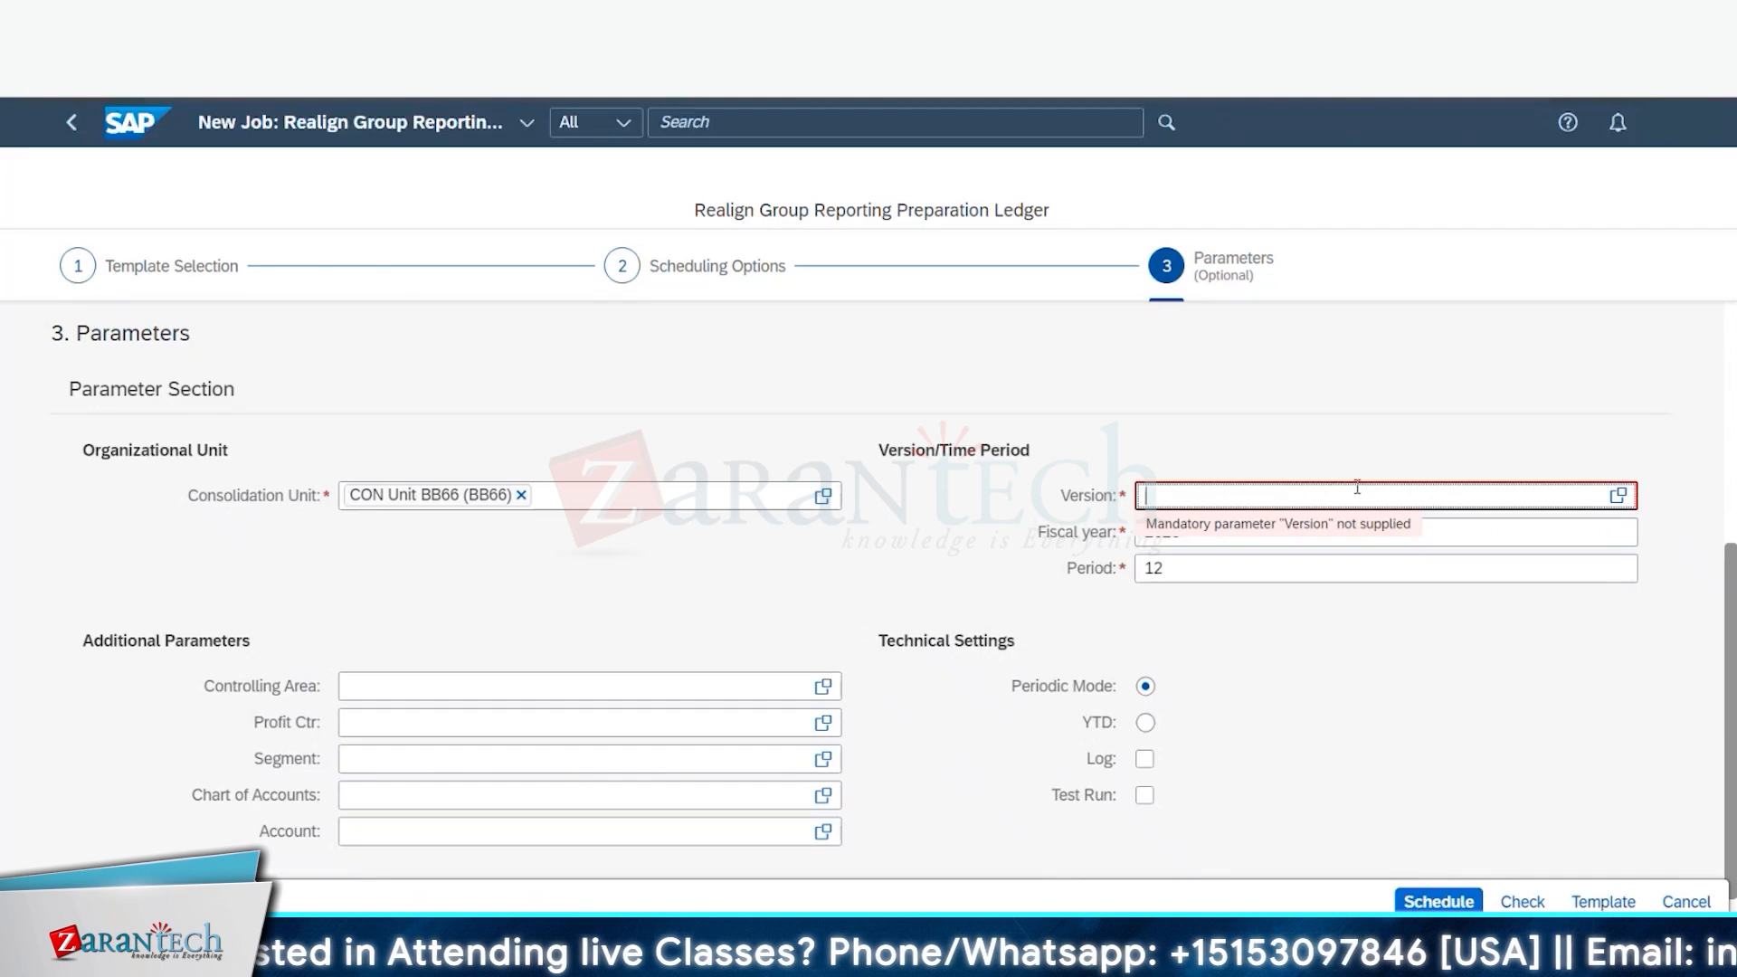
type("B66 Version  Standard (B66")
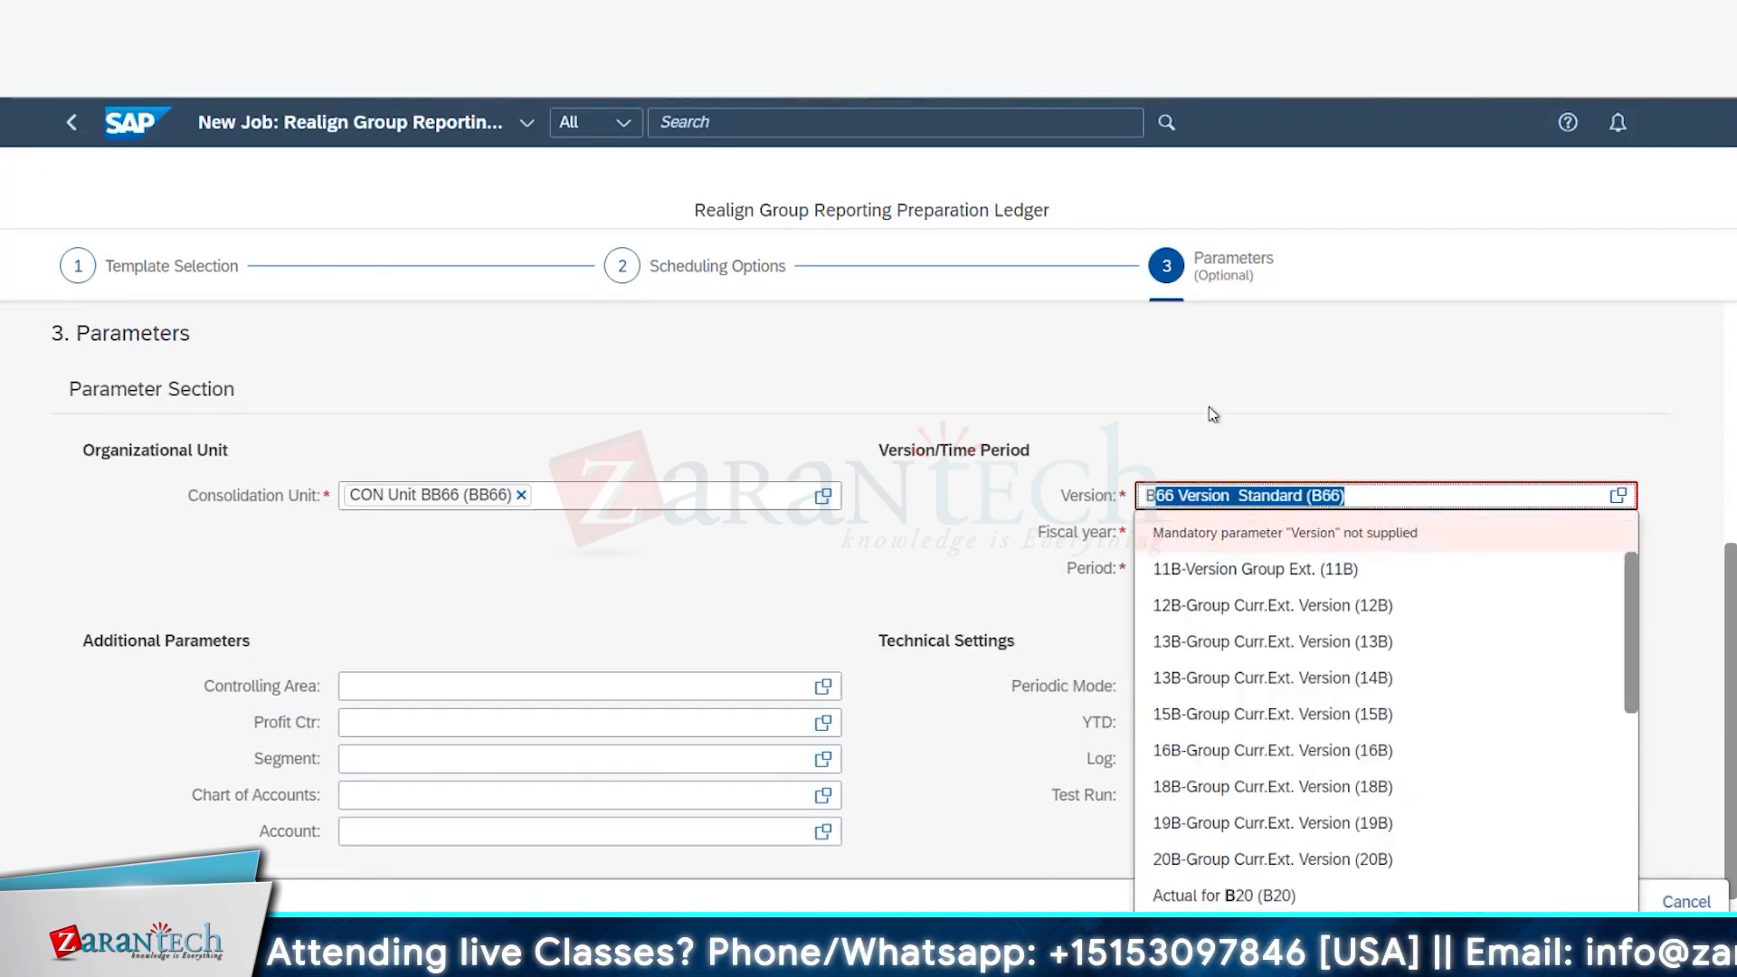
key("Return")
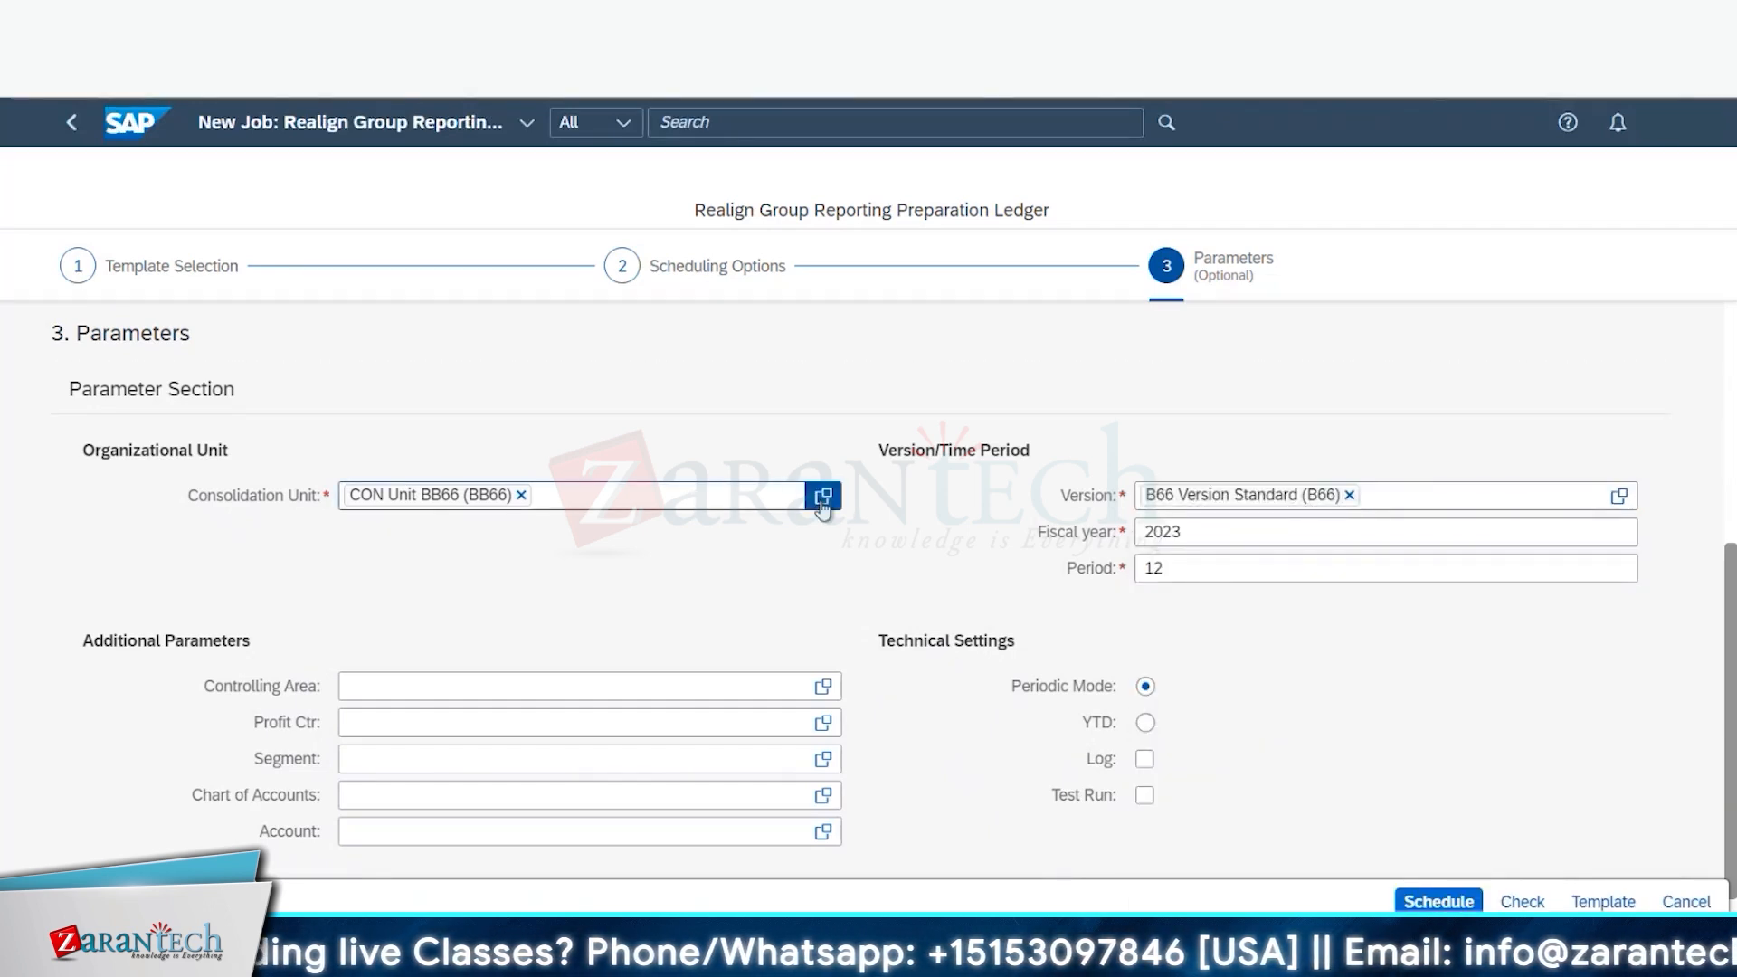
Step: View the available consolidation units without changing the selection, and schedule the realignment job
left_click(823, 499)
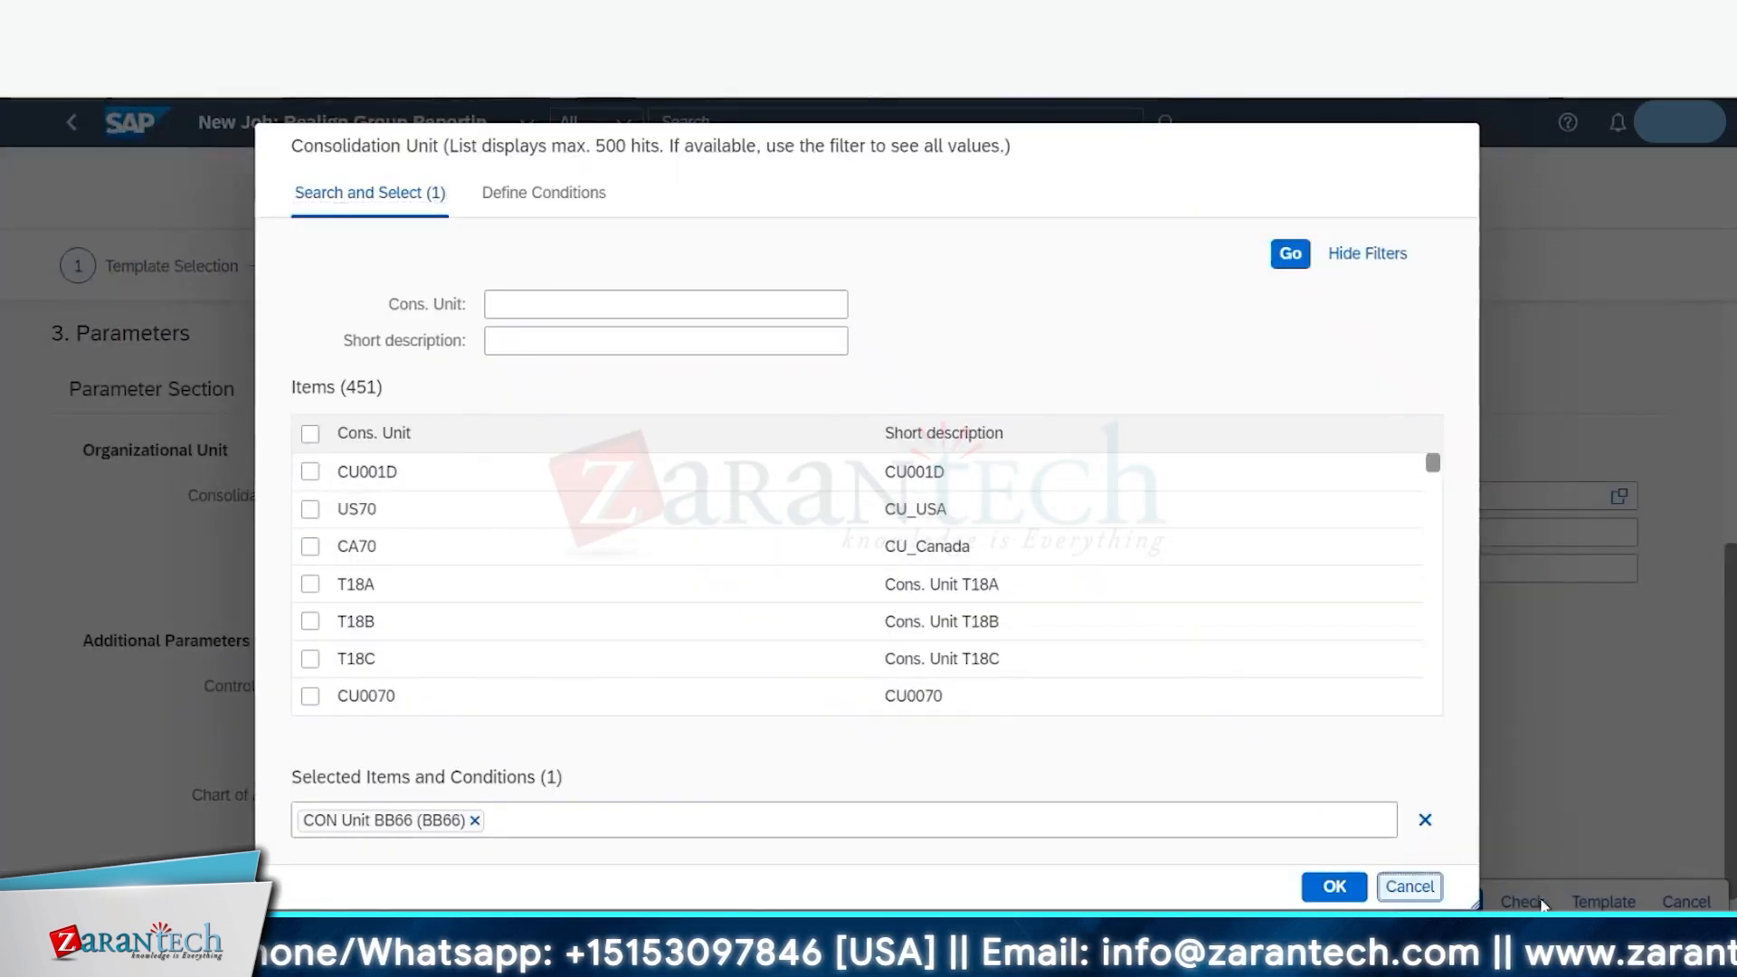
left_click(1410, 886)
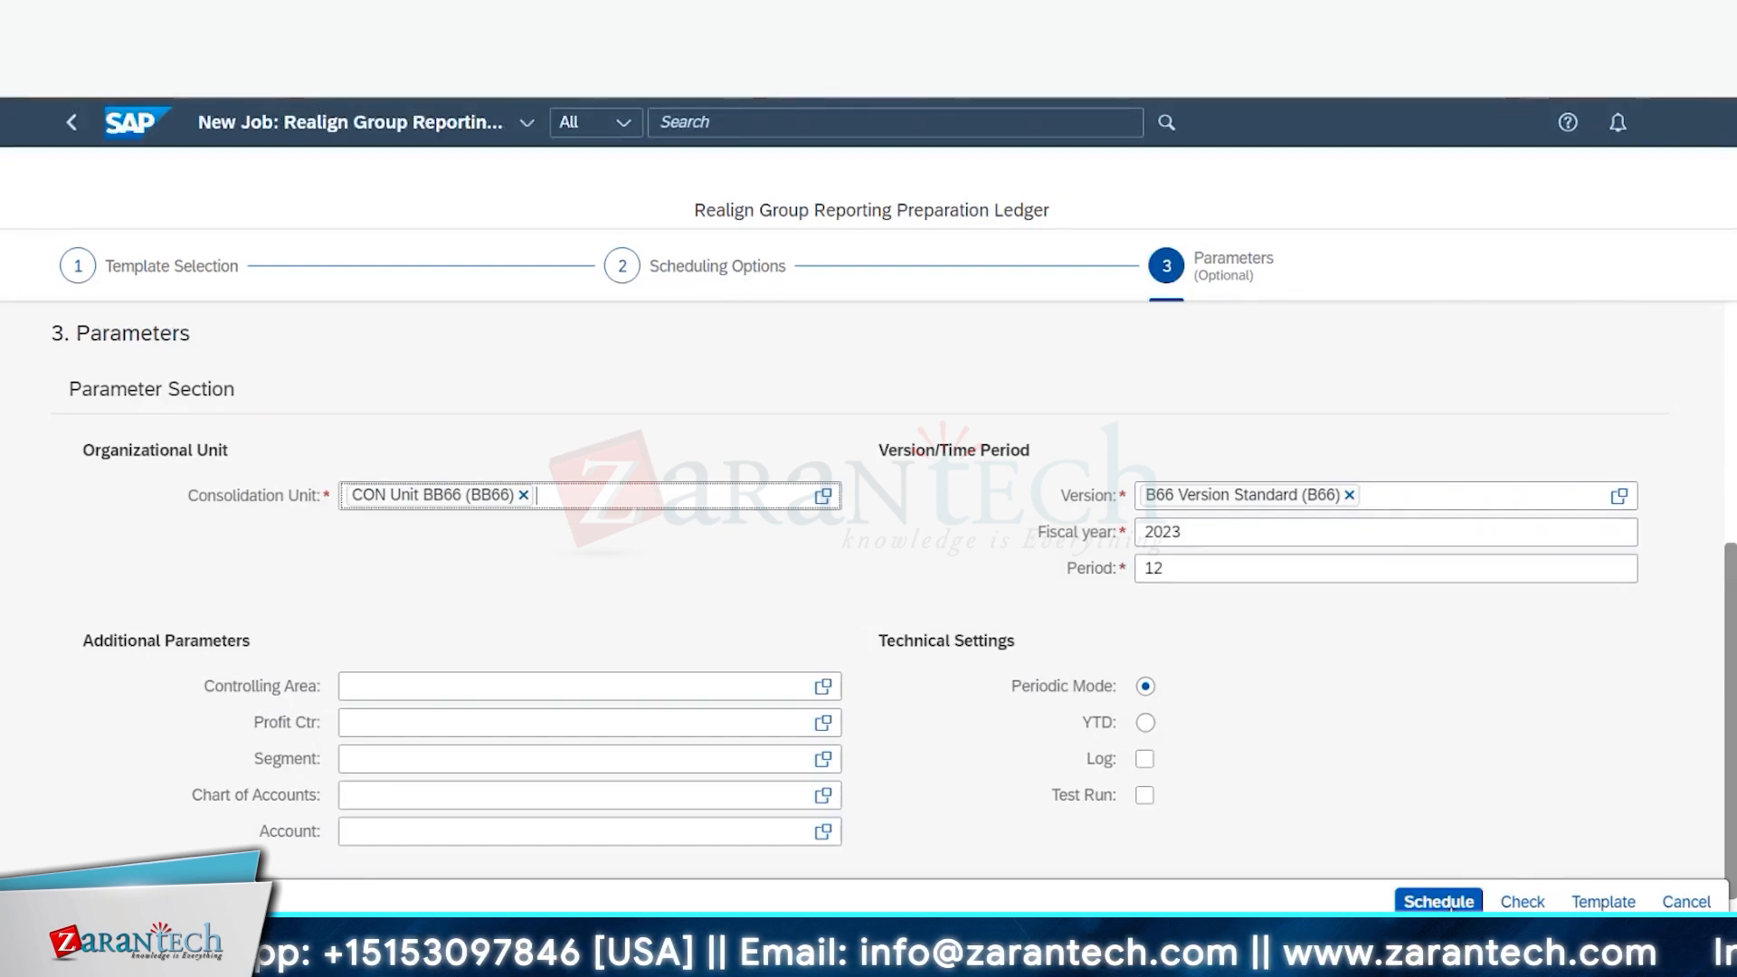
left_click(1479, 687)
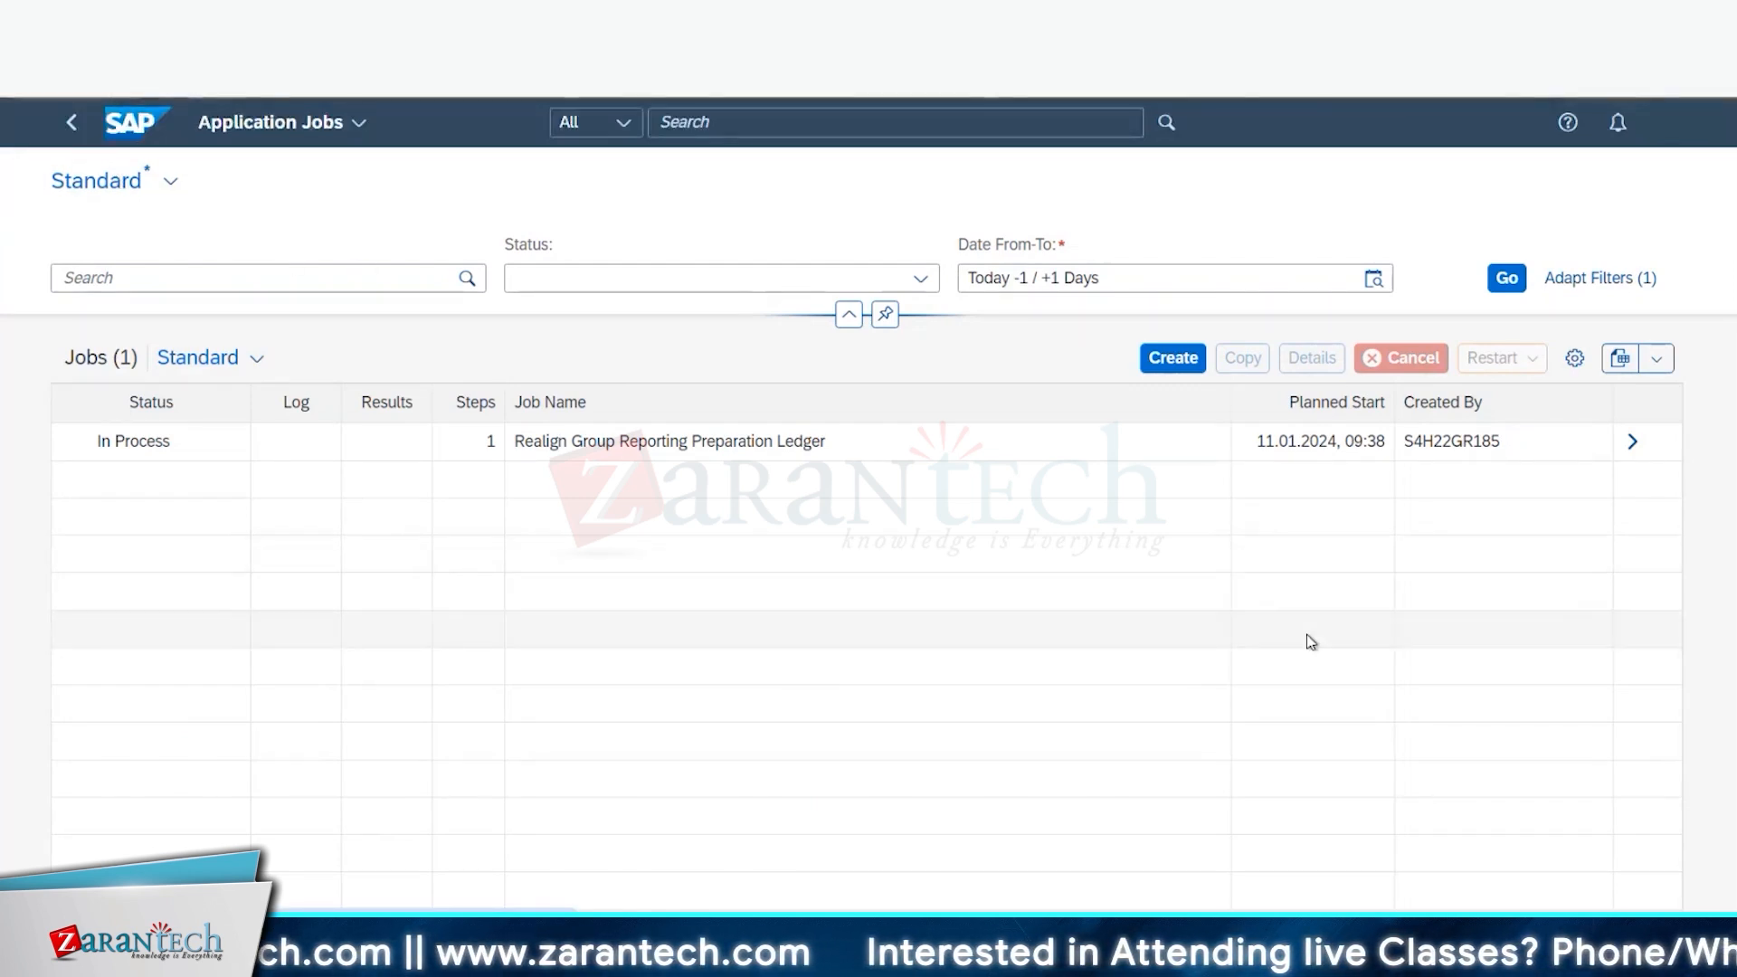
Step: Switch to the ACDOCA: Display of Entries Found window and refresh the line items
mouse_move(556, 955)
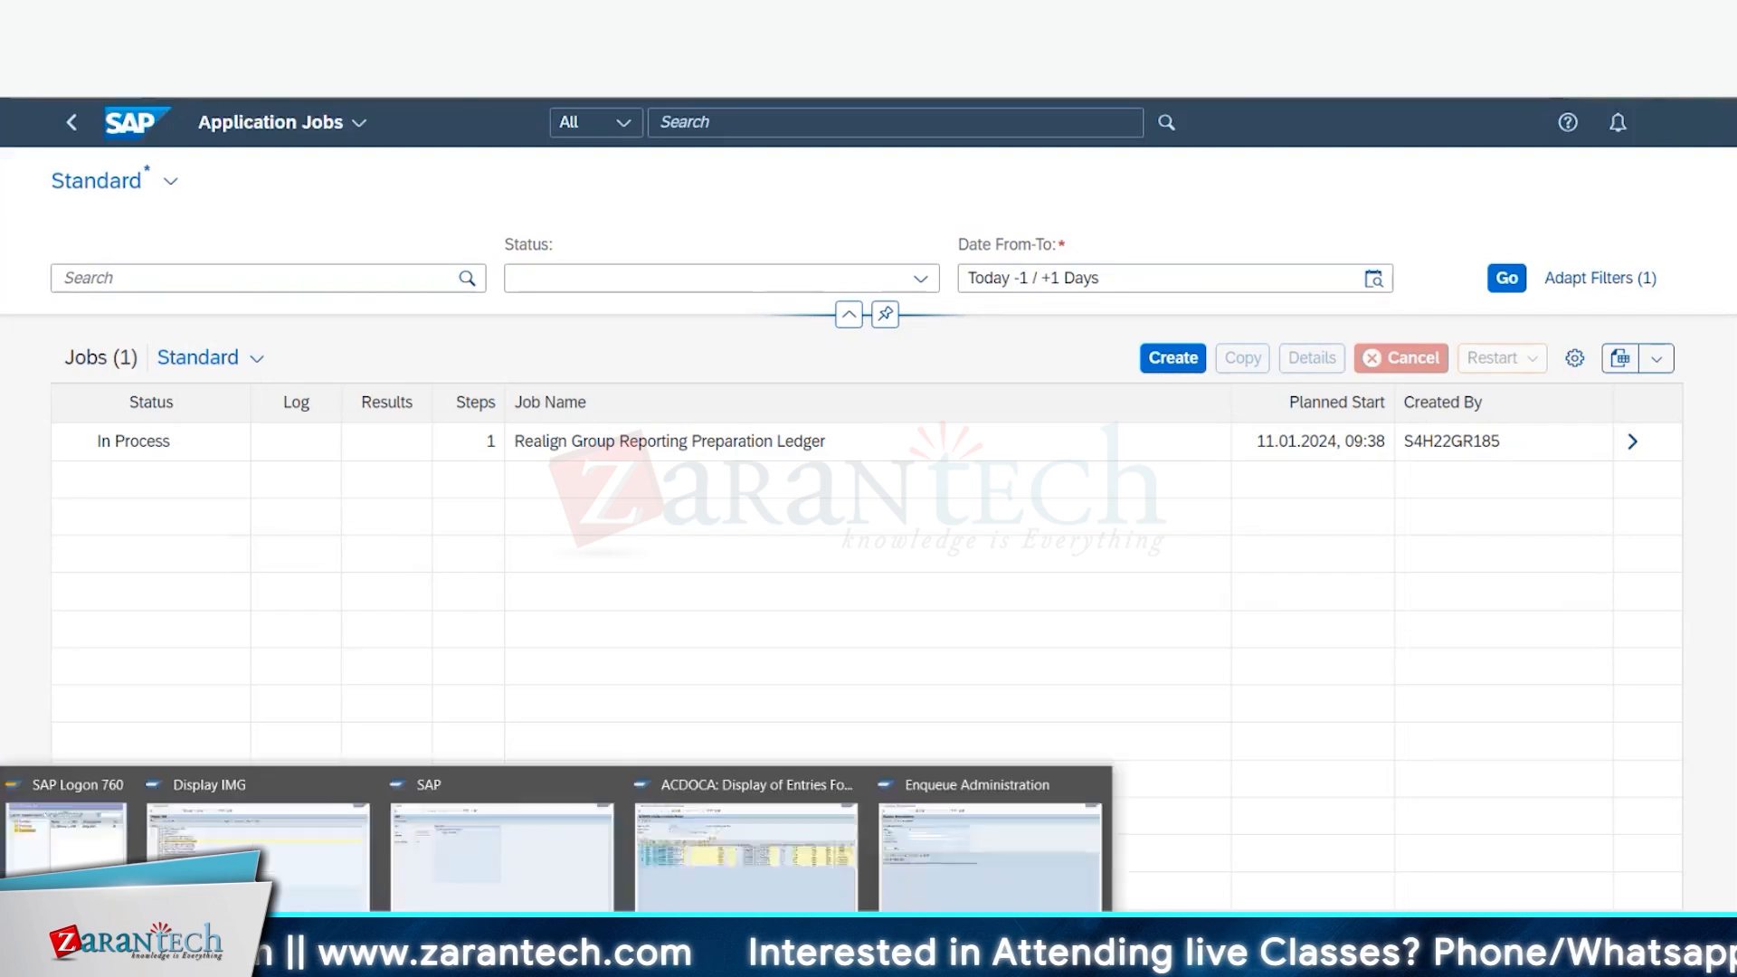
left_click(671, 864)
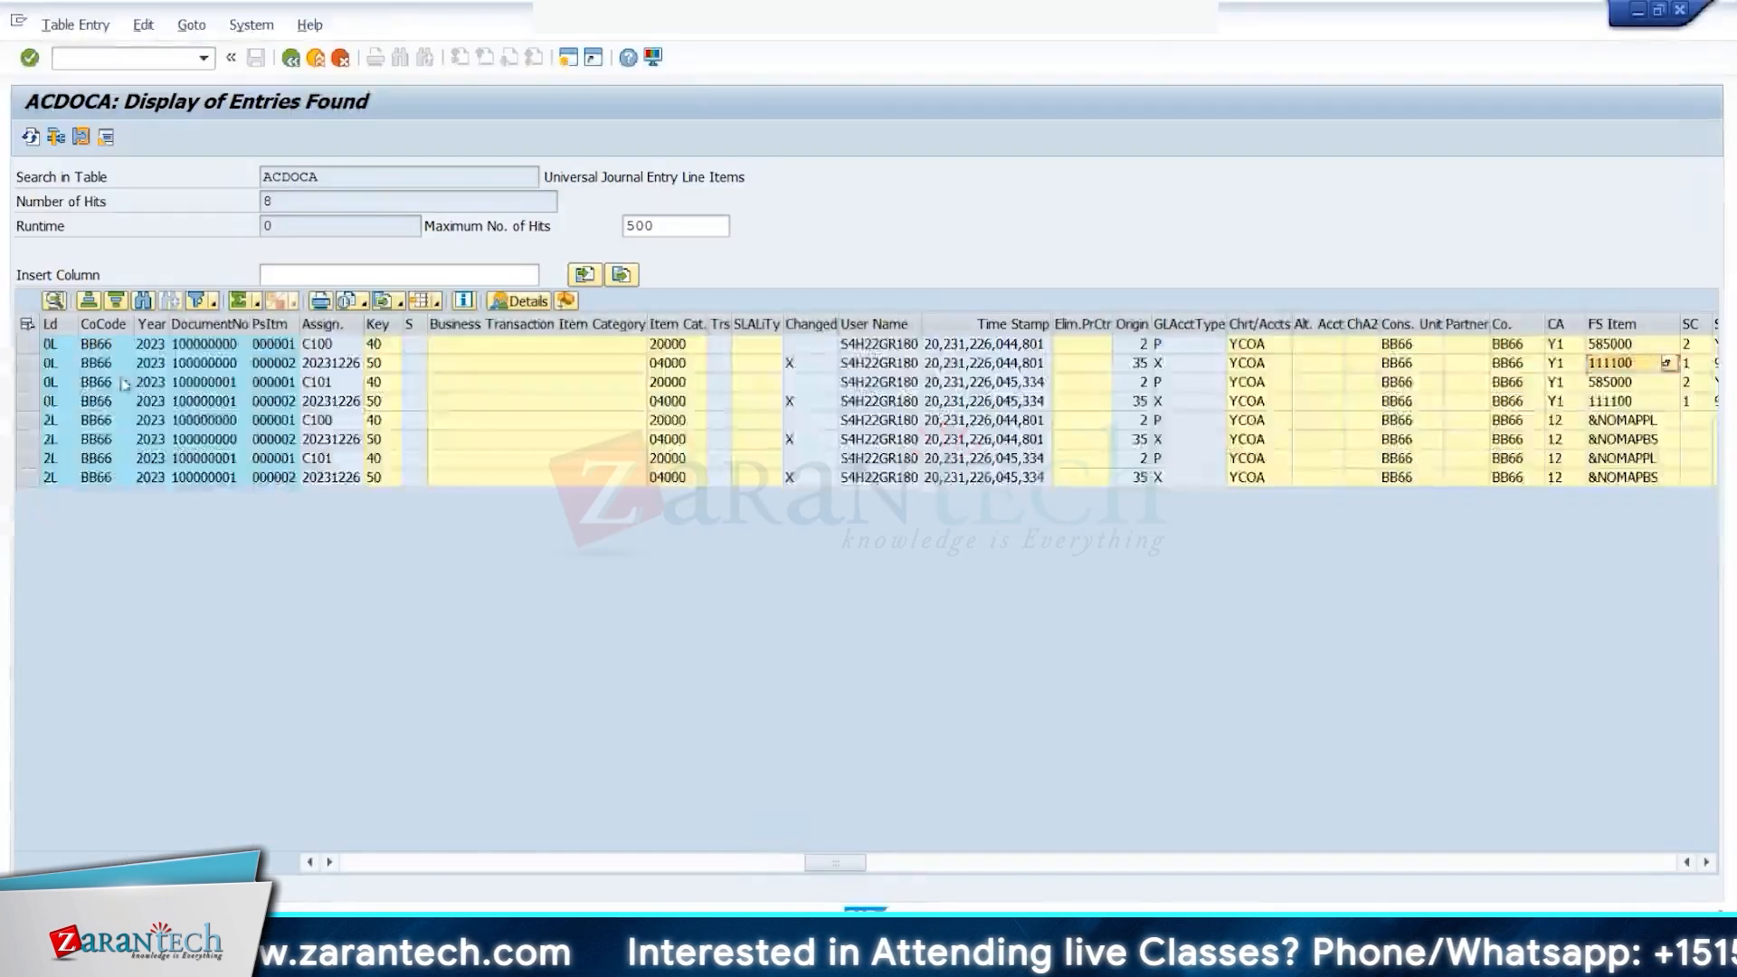
left_click(223, 347)
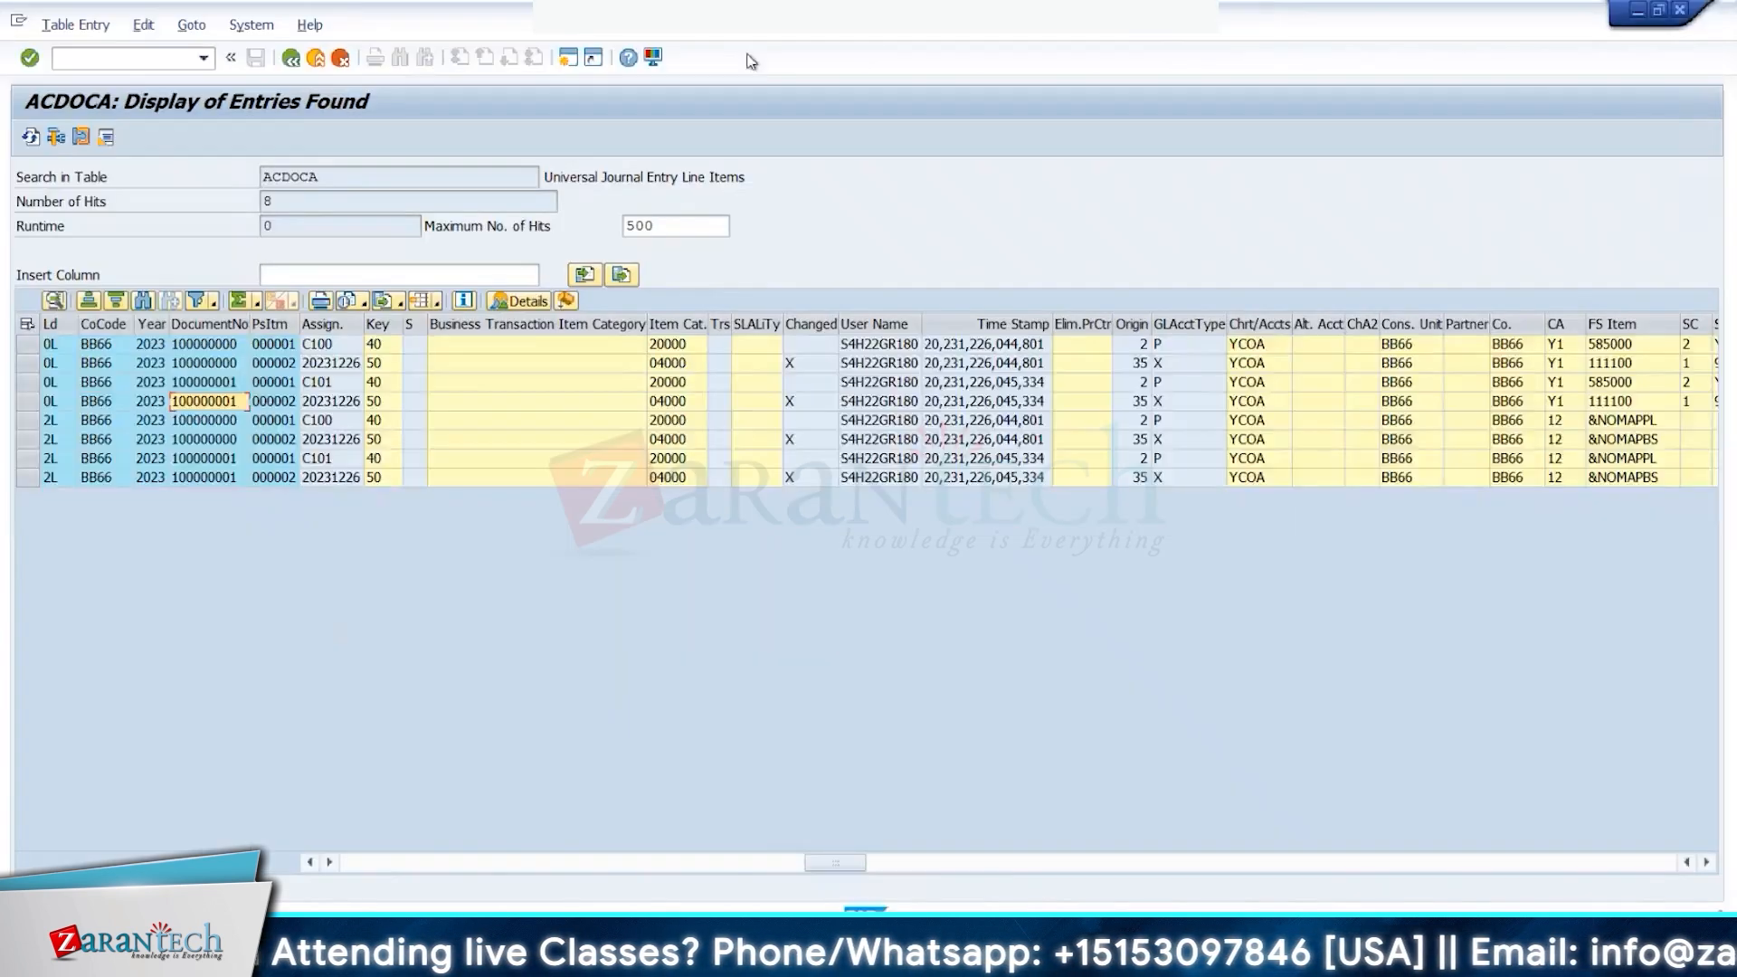
left_click(31, 138)
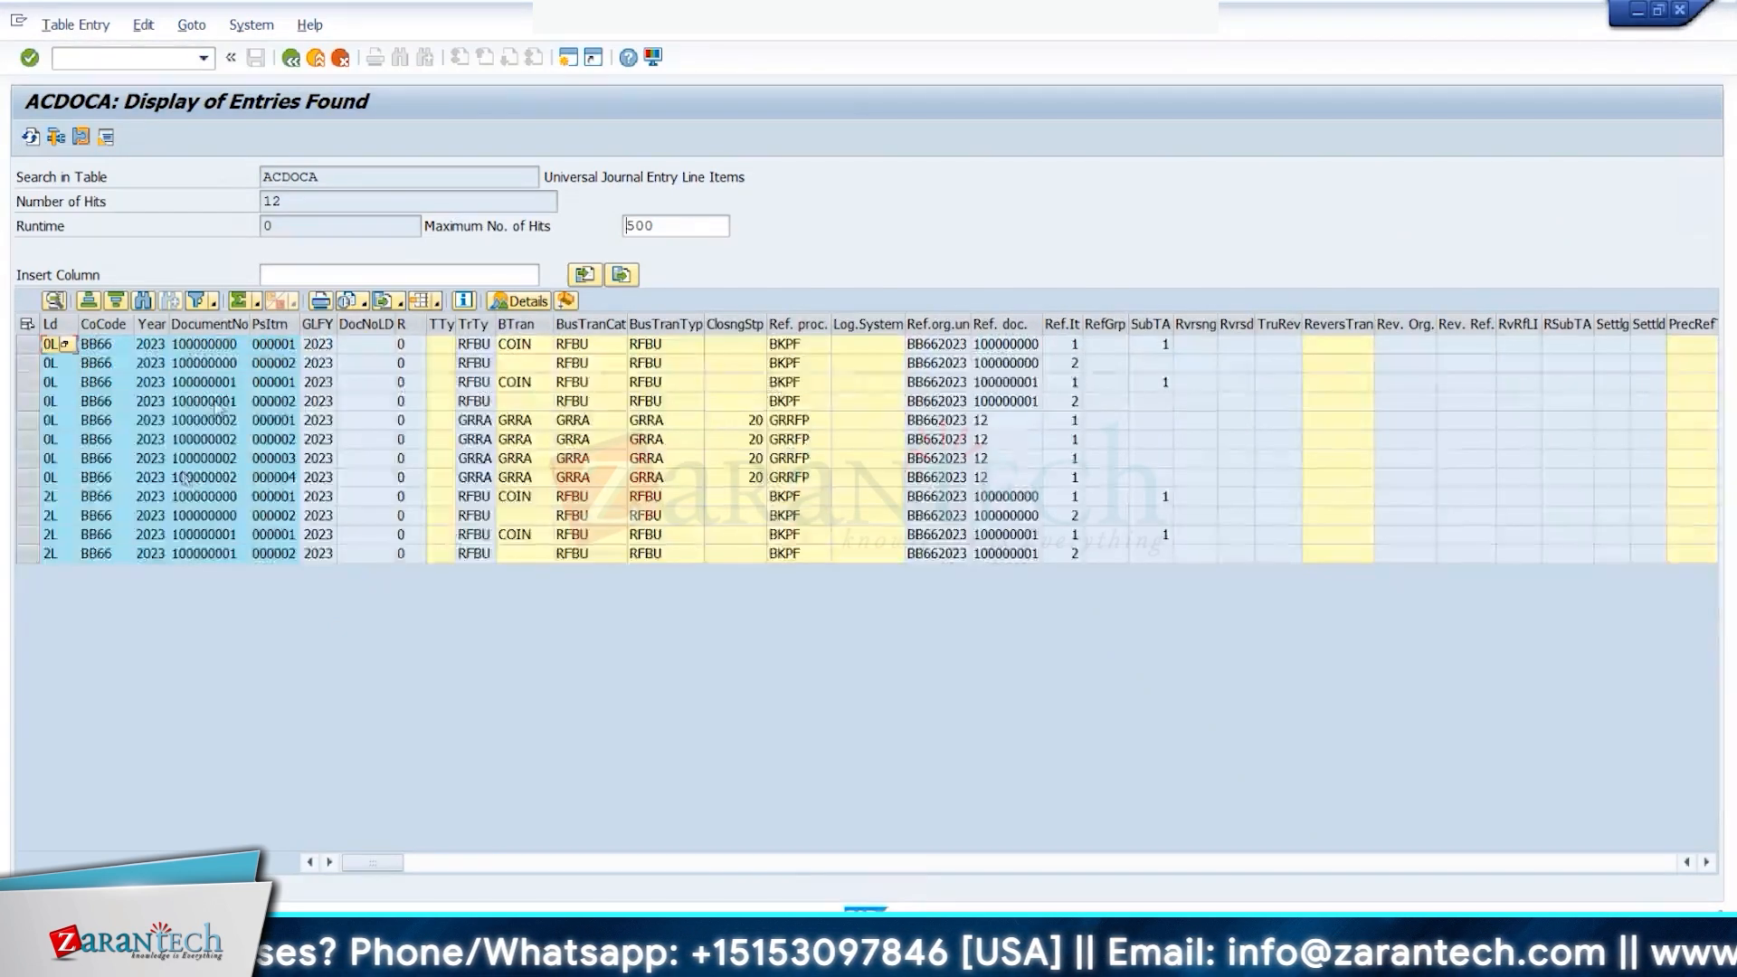
Step: Compare the document numbers of the ledger 0L lines and select those of the four GRRA lines
left_click(234, 346)
left_click(231, 370)
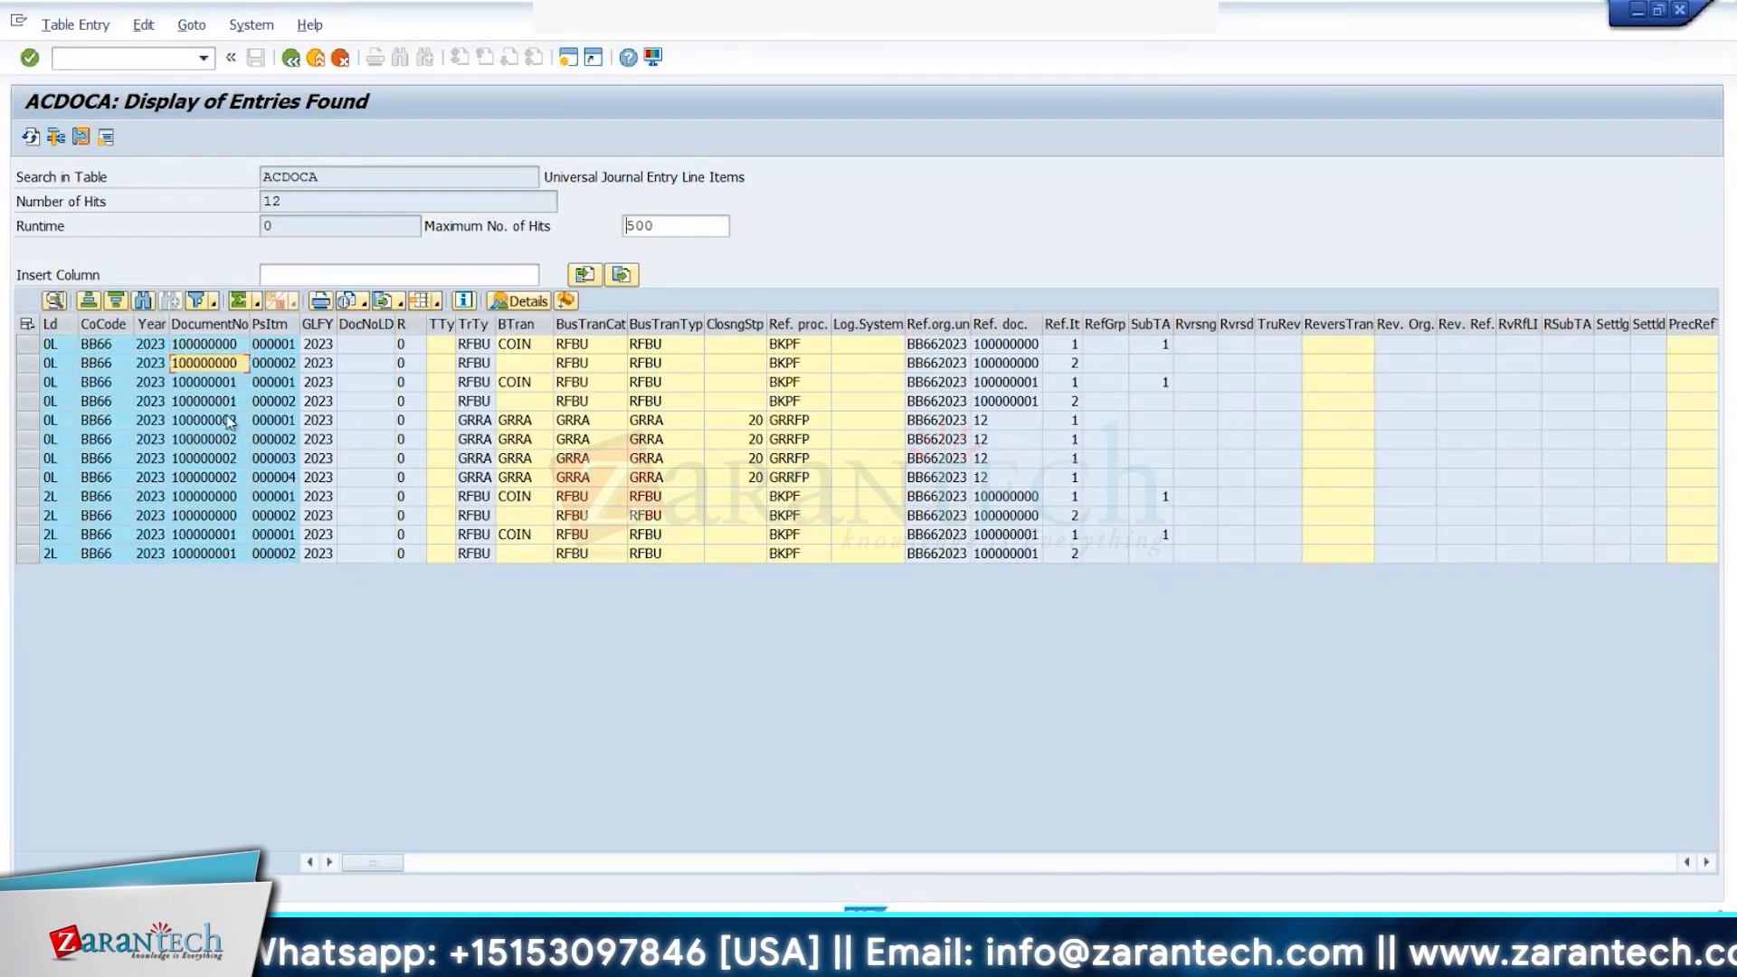
left_click(231, 385)
left_click(234, 404)
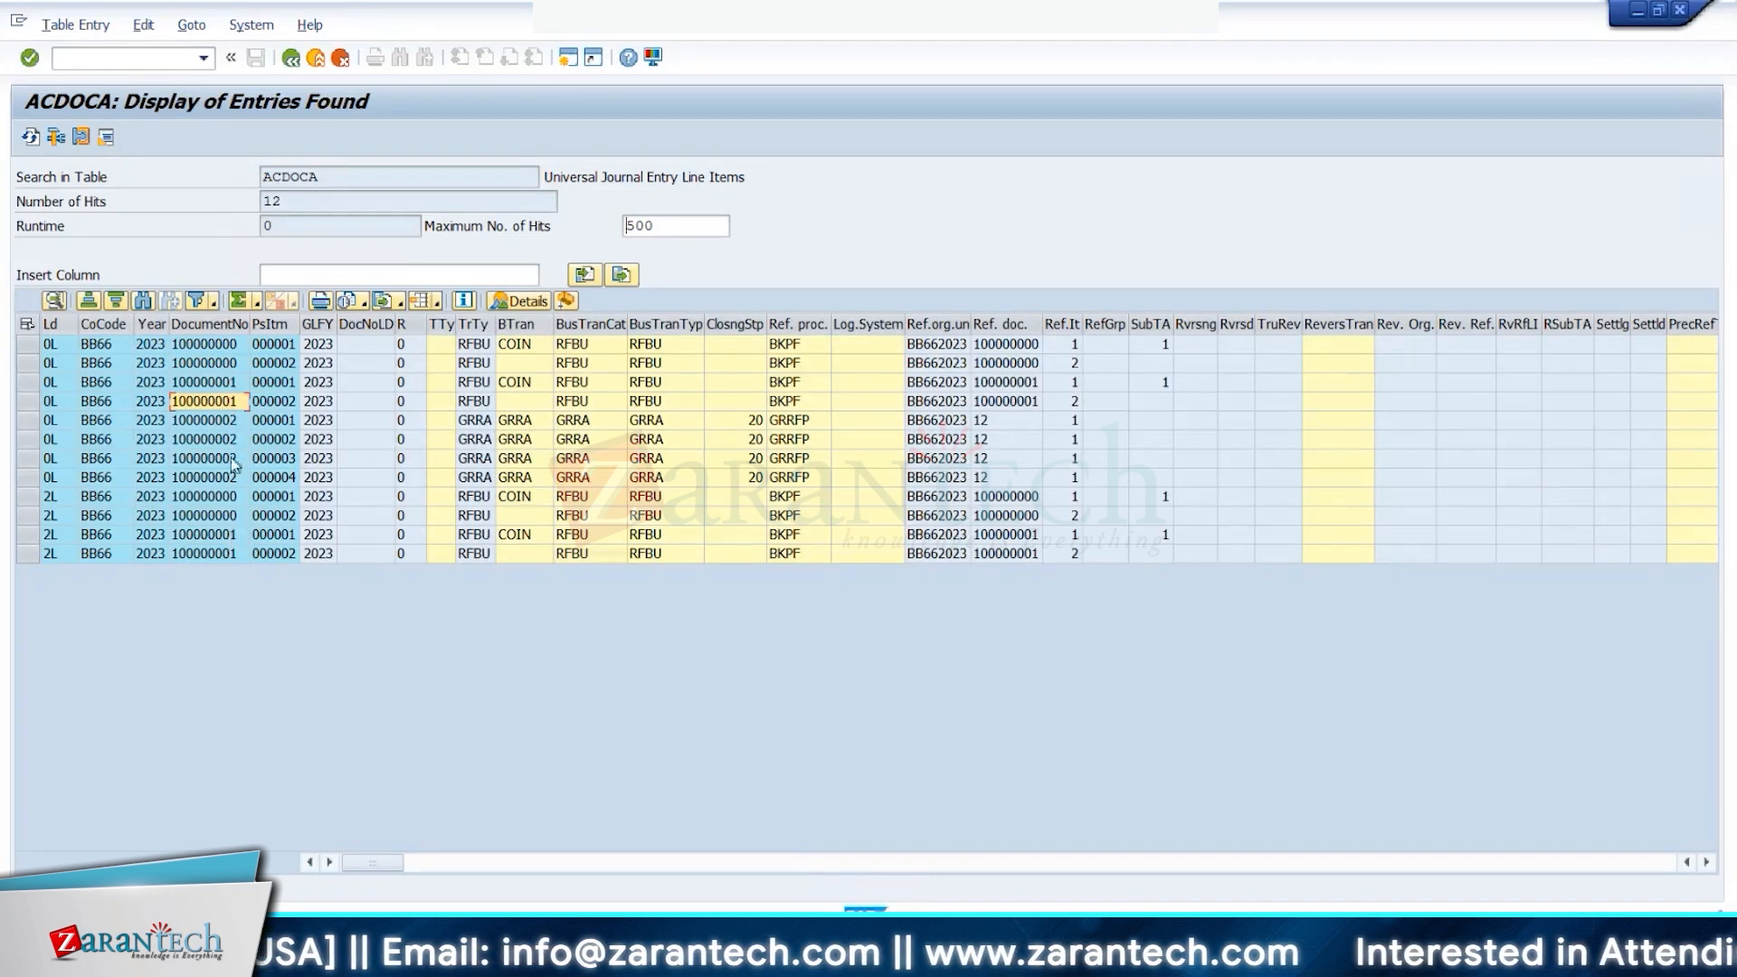
left_click_drag(231, 423, 233, 482)
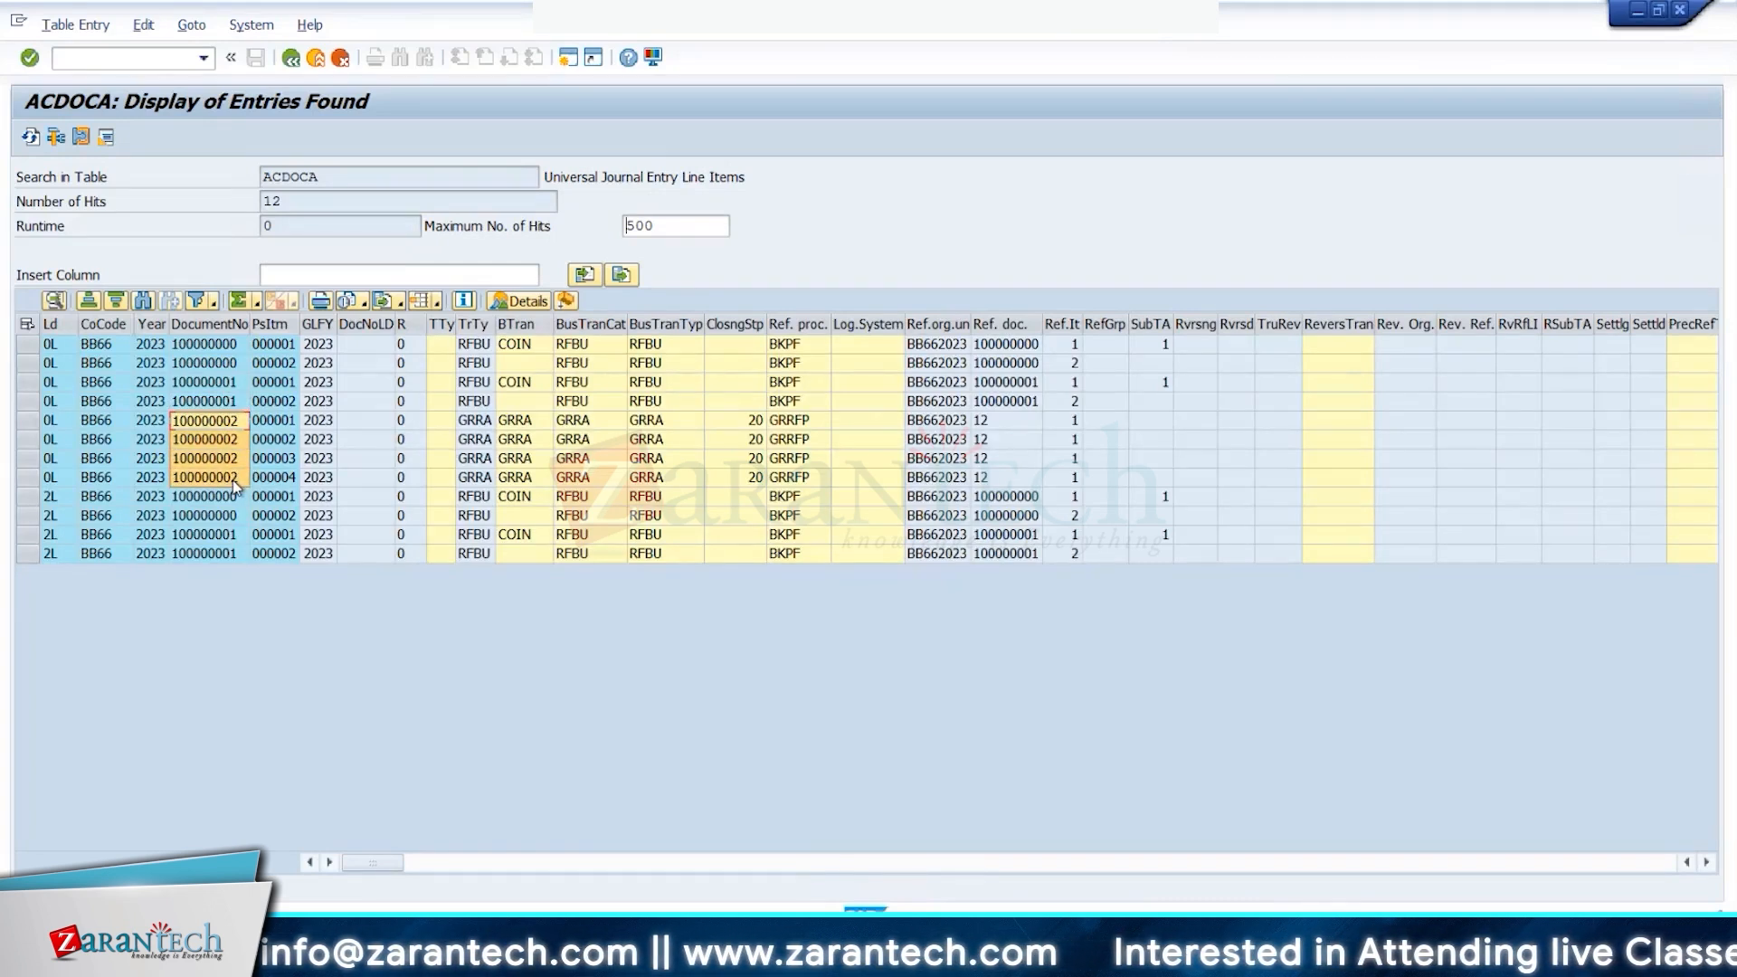
Step: Look through the possible values for the business transaction of the first GRRA line and close the list without choosing one
left_click(540, 424)
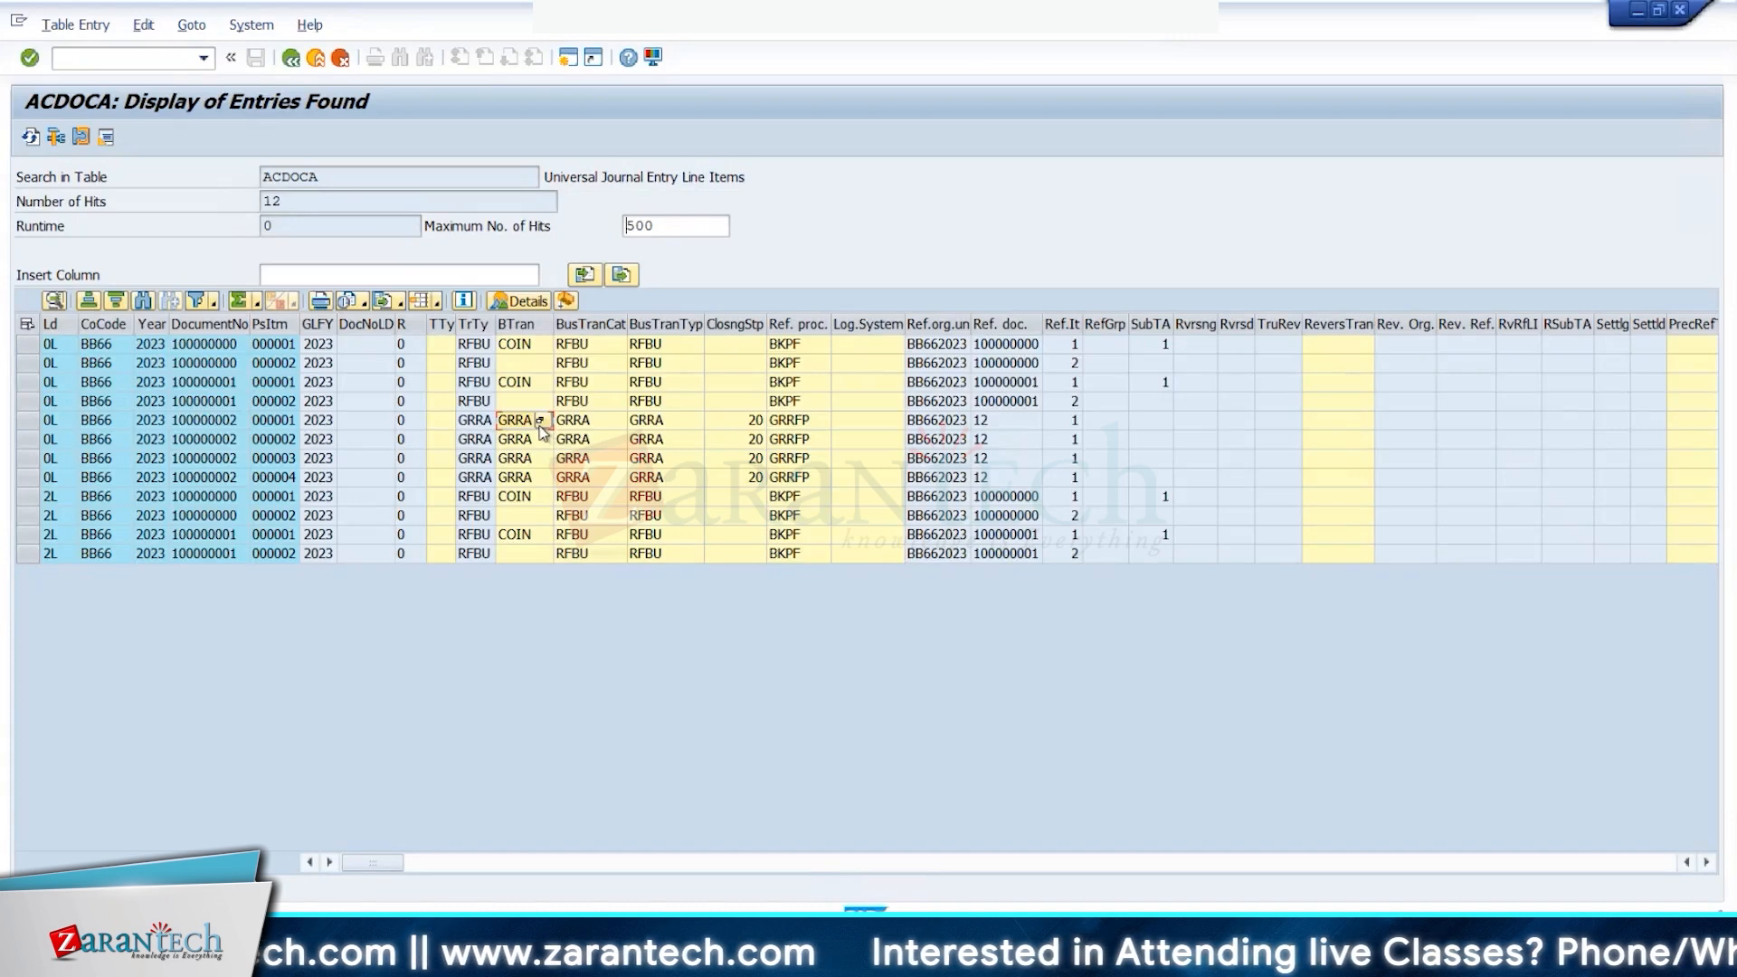
left_click(540, 421)
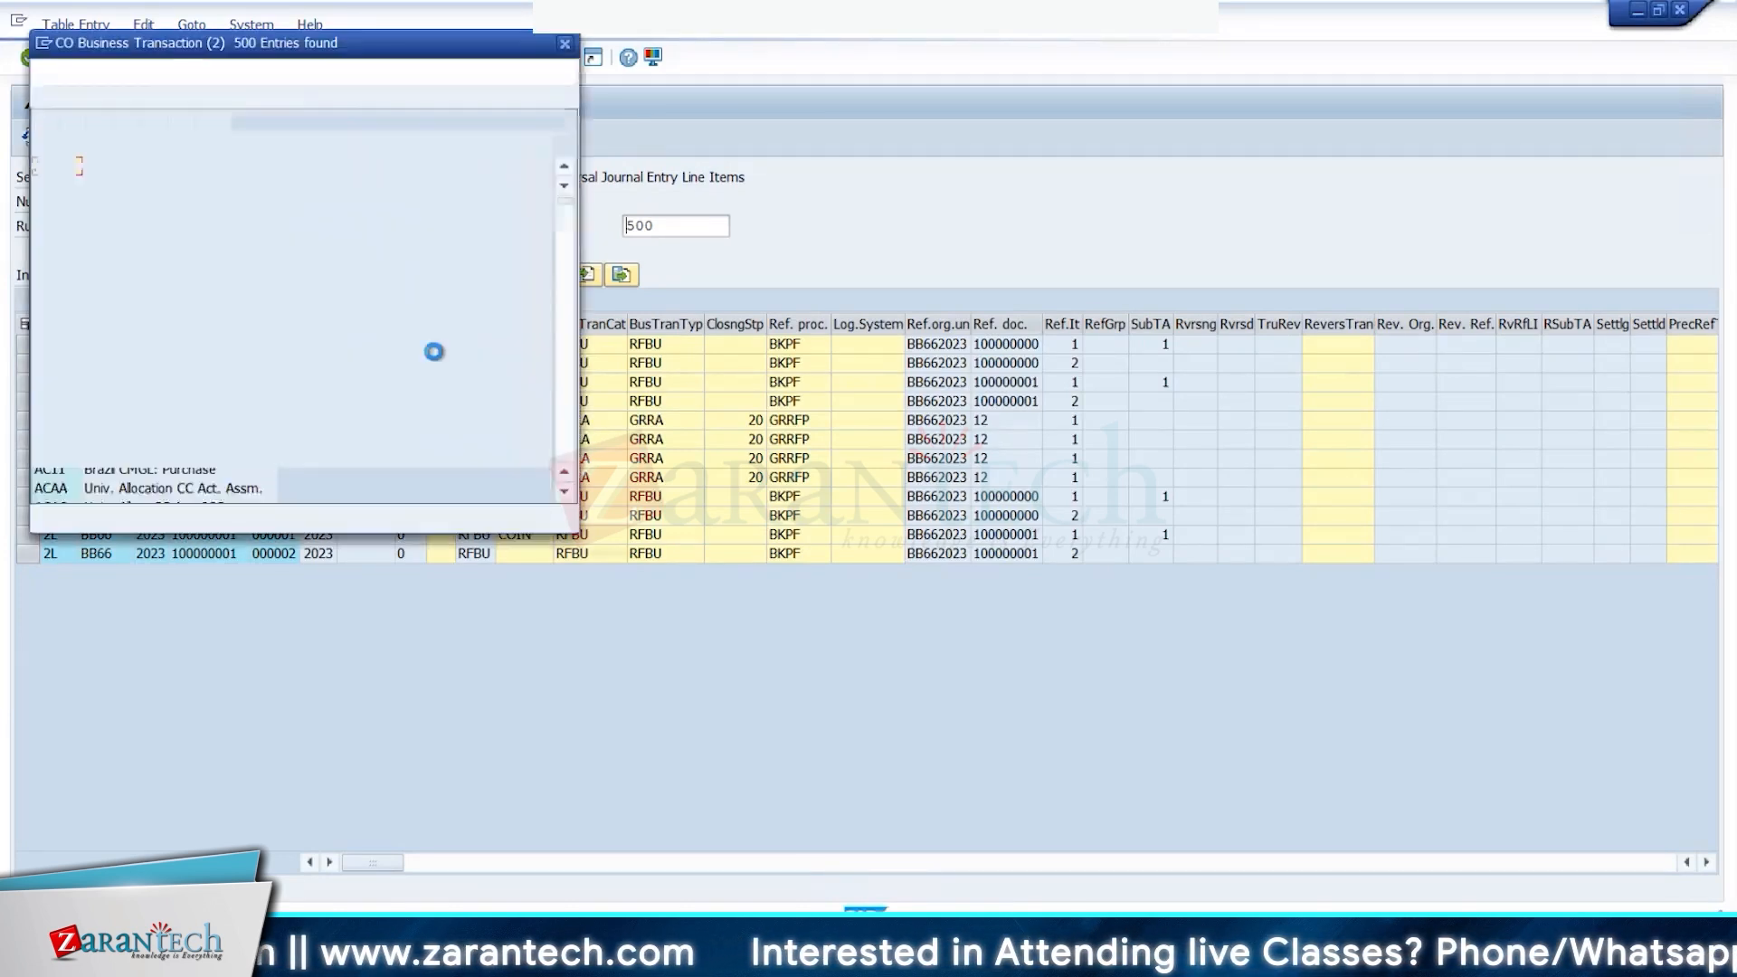
scroll(145, 446, "down", 20)
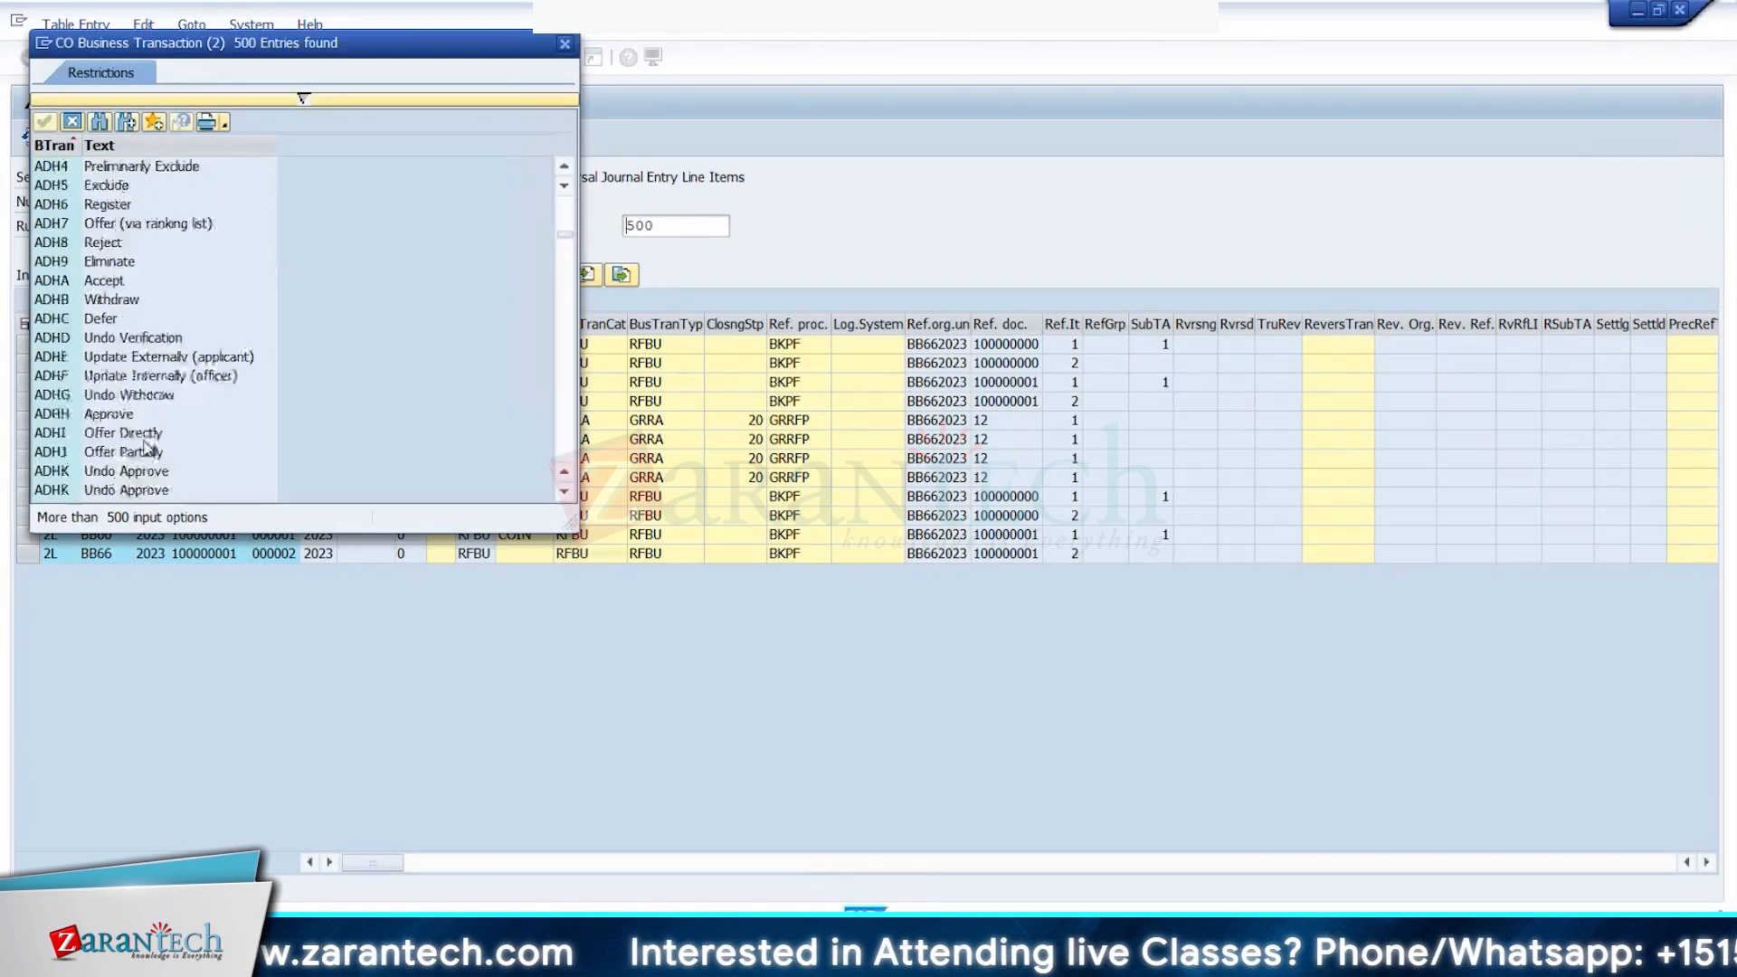
scroll(144, 446, "down", 6)
left_click(72, 123)
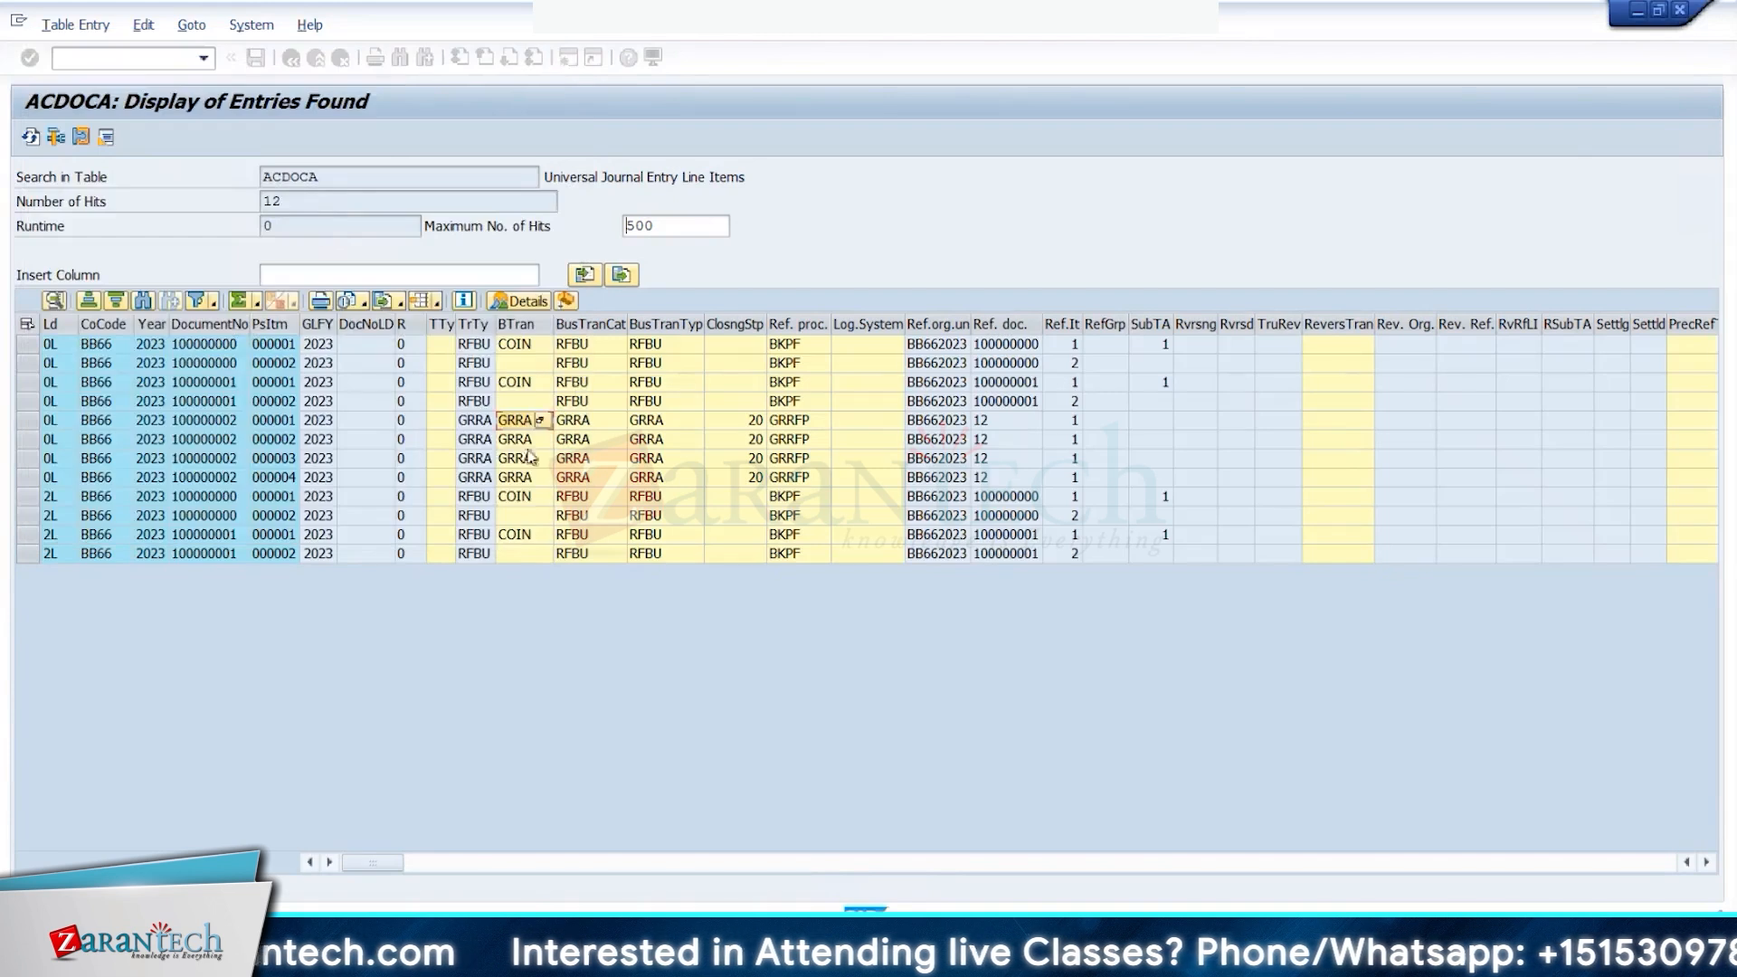
Step: Mark the document numbers of the four GRRA lines and examine their columns from business transaction through currencies to account and profit center
left_click_drag(215, 353, 224, 484)
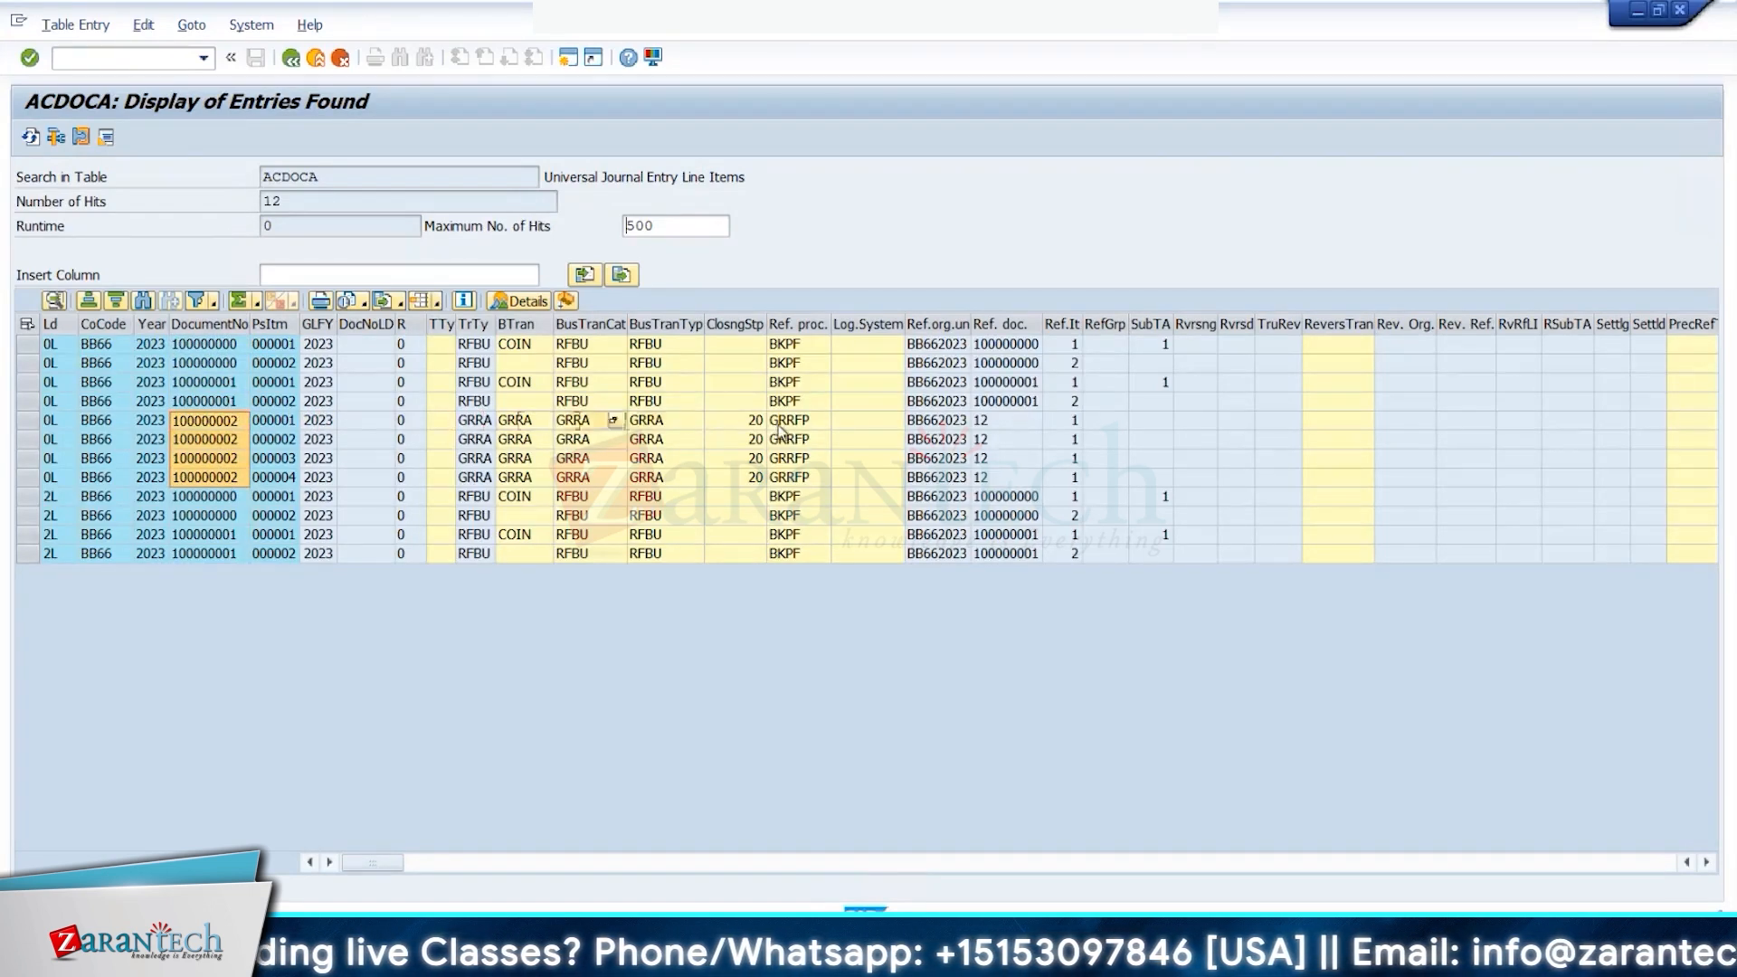
key("Right")
key("Right")
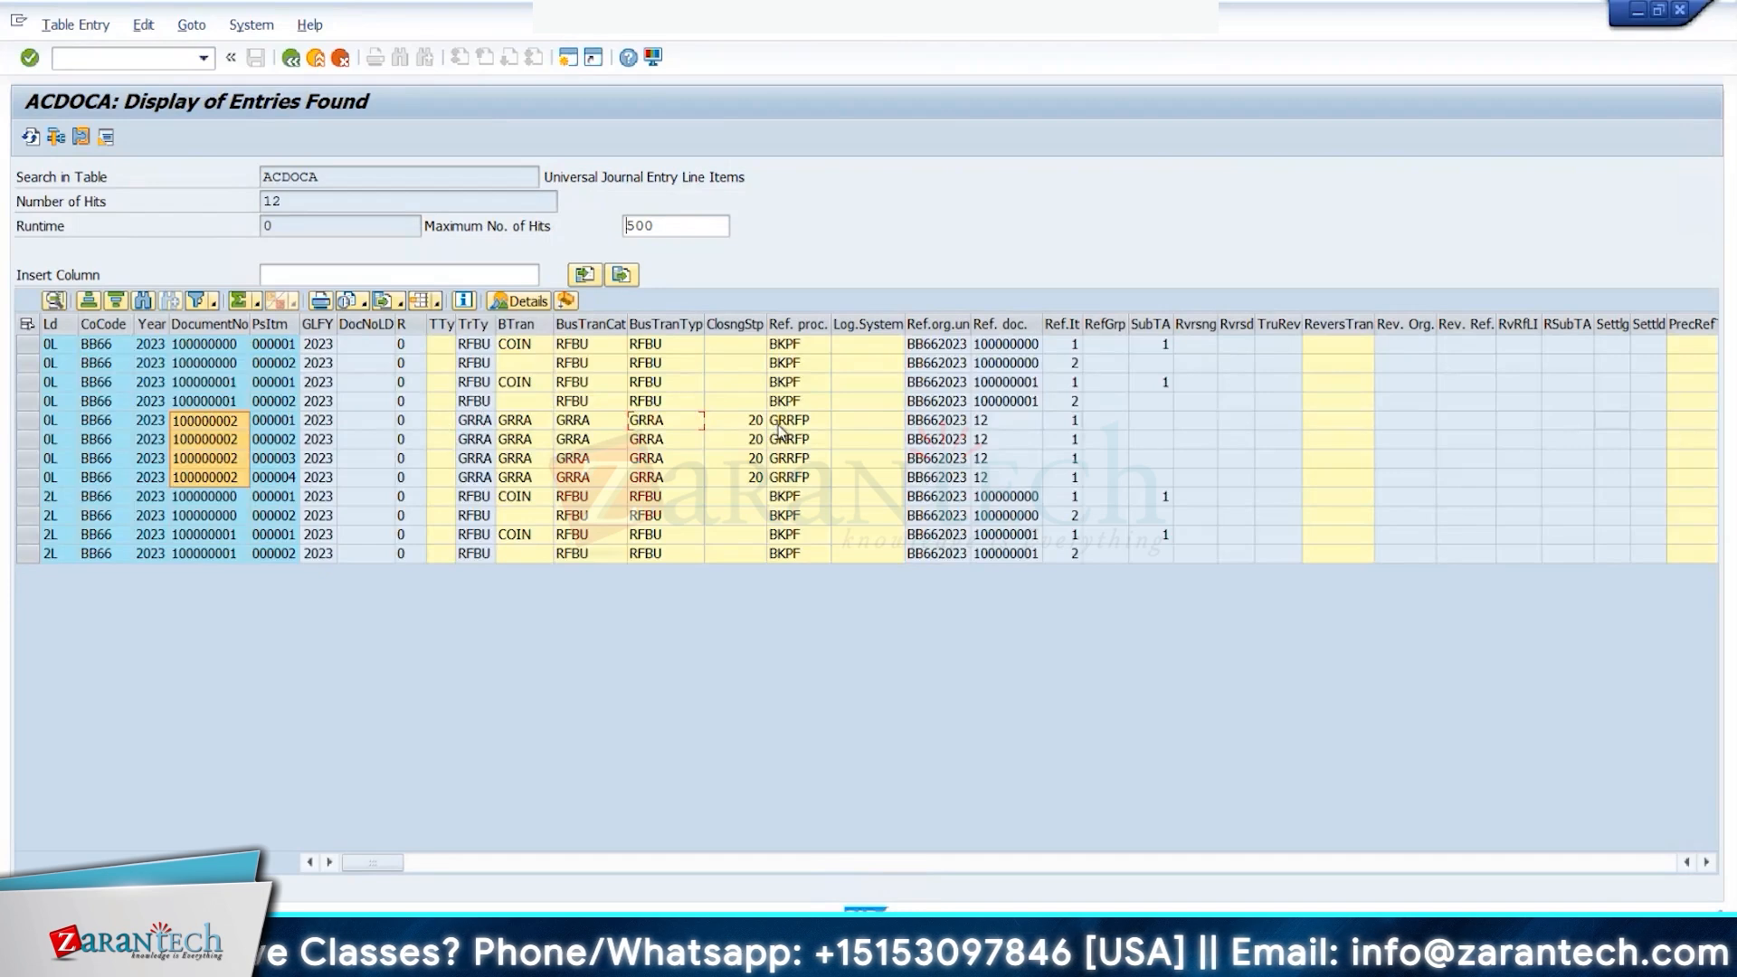
key("Right")
key("Right")
key("Right")
key("Right")
key("Right")
key("Right")
key("Right")
key("Right")
key("Right")
key("Right")
key("Right")
key("Right")
key("Right")
key("Right")
key("Right")
key("Right")
key("Right")
key("Right")
key("Right")
key("Right")
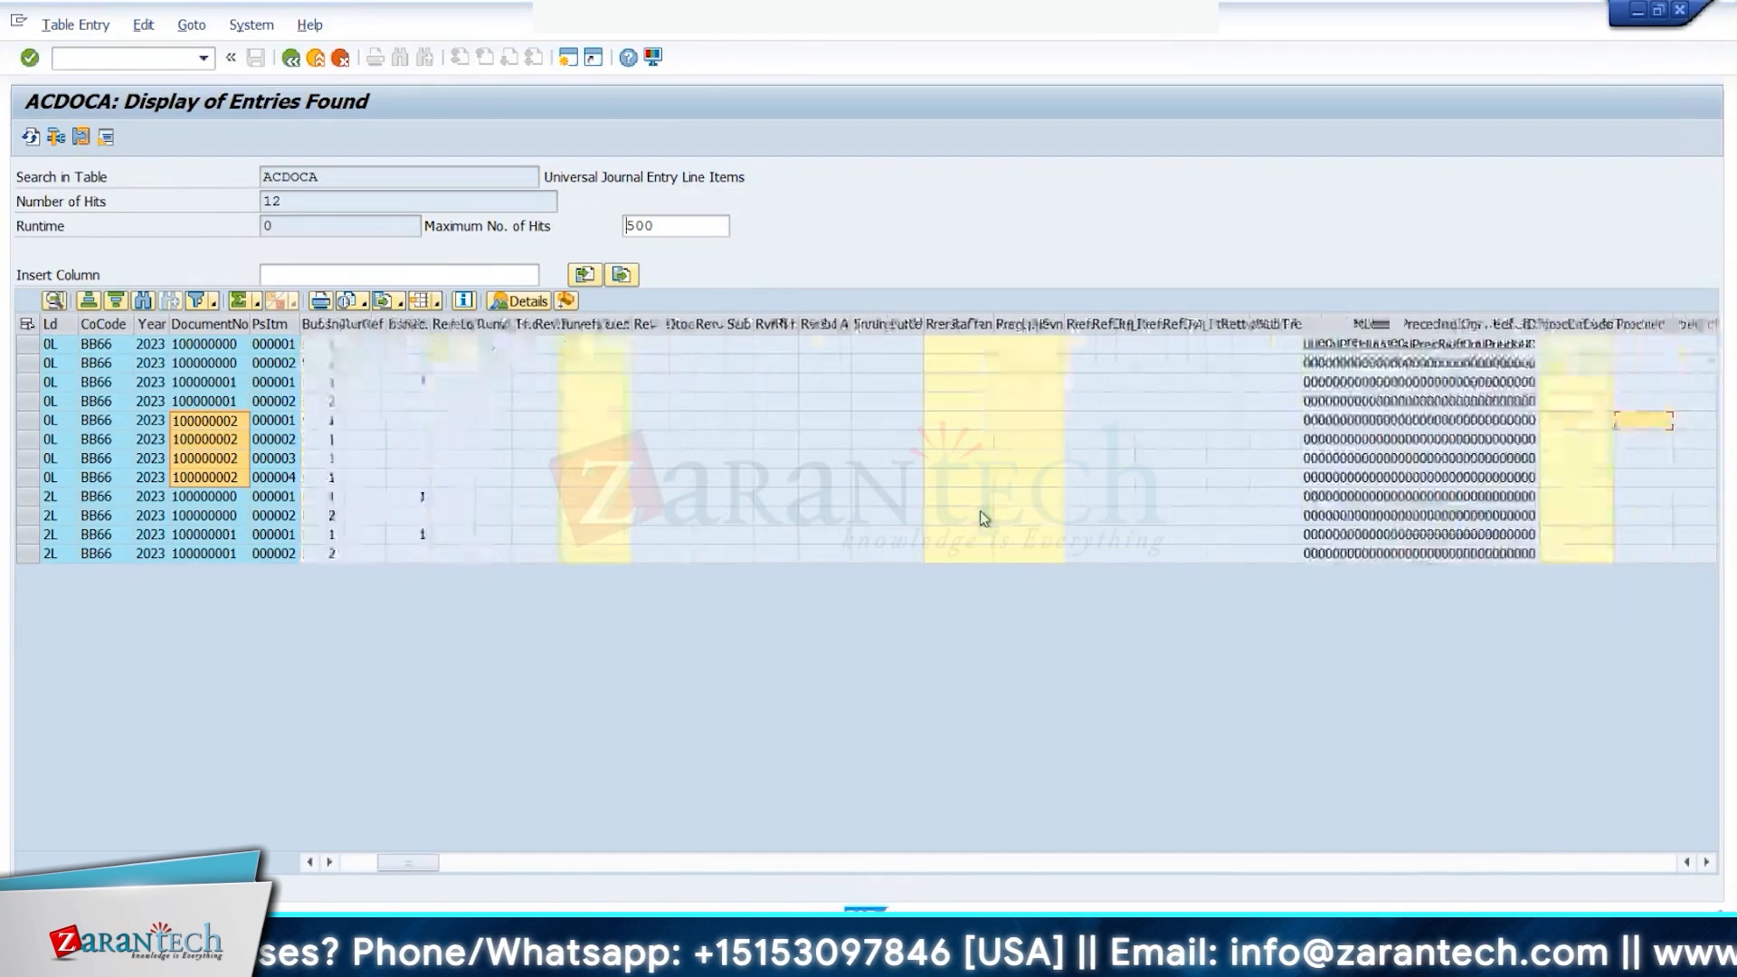
key("Right")
key("Right")
key("Right")
key("Right")
key("Right")
key("Right")
key("Right")
key("Right")
key("Right")
key("Right")
key("Right")
key("Right")
key("Right")
key("Right")
key("Right")
key("Right")
key("Right")
key("Right")
key("Right")
key("Right")
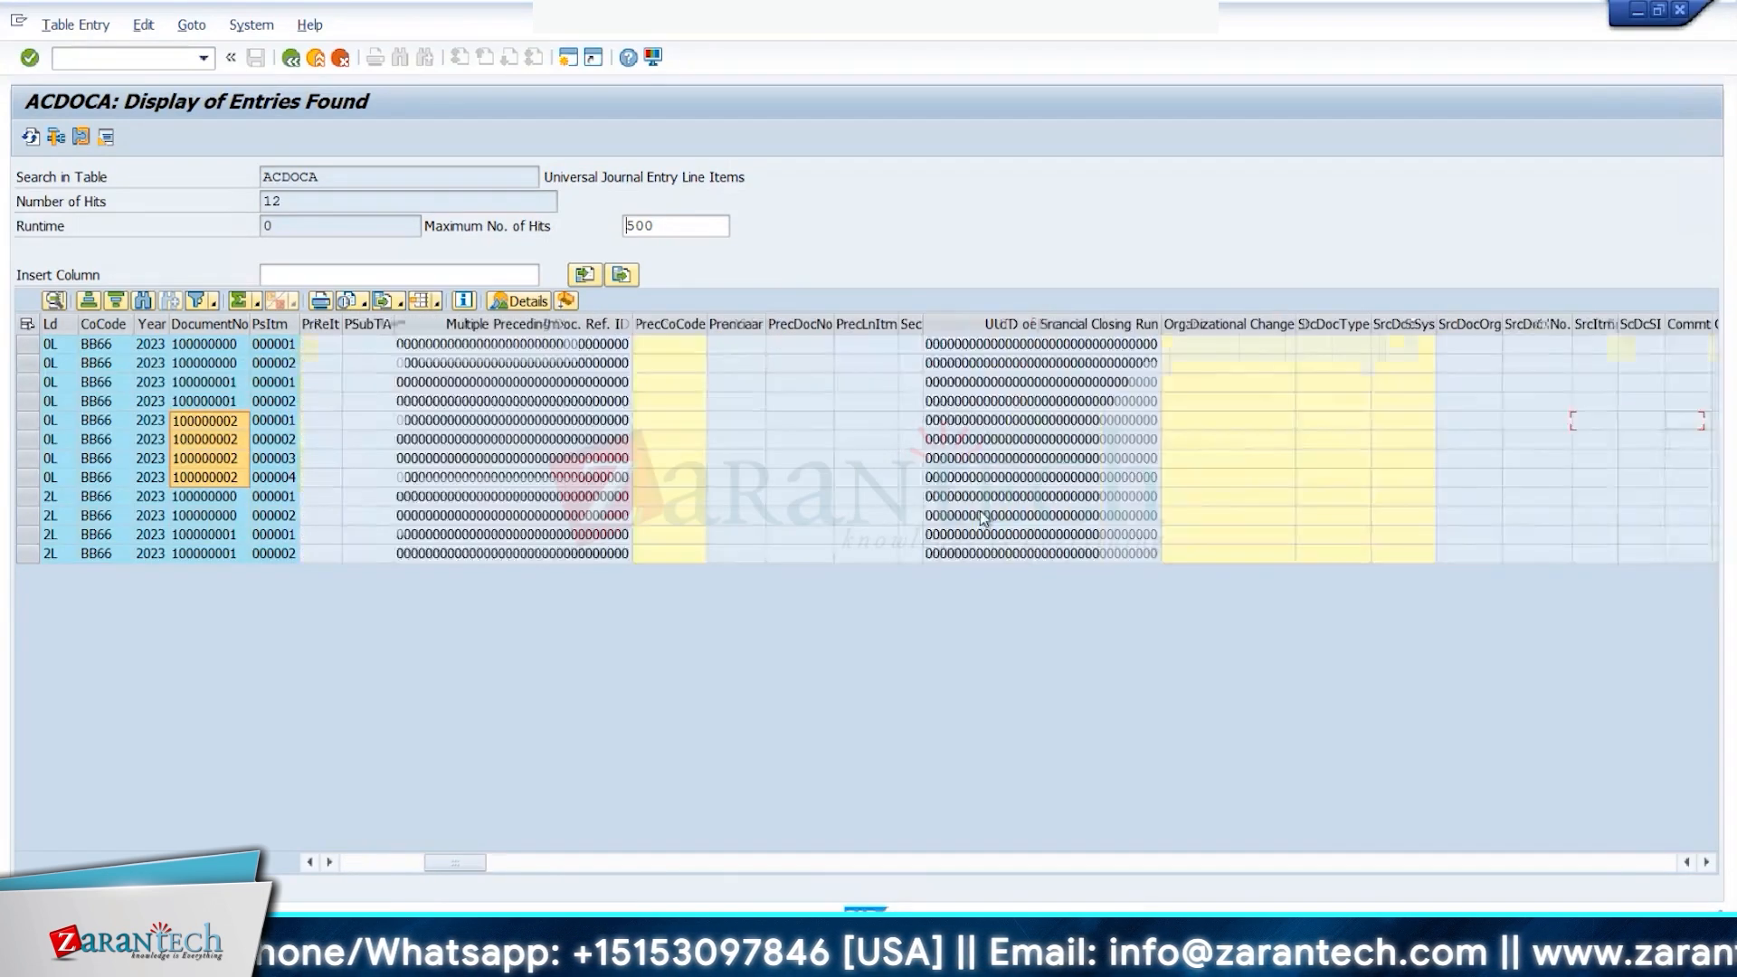
key("Right")
key("Right")
key("Right")
key("Right")
key("Right")
key("Right")
key("Right")
key("Right")
key("Right")
key("Right")
key("Right")
key("Right")
key("Right")
key("Right")
key("Right")
key("Right")
key("Right")
key("Right")
key("Right")
key("Right")
key("Right")
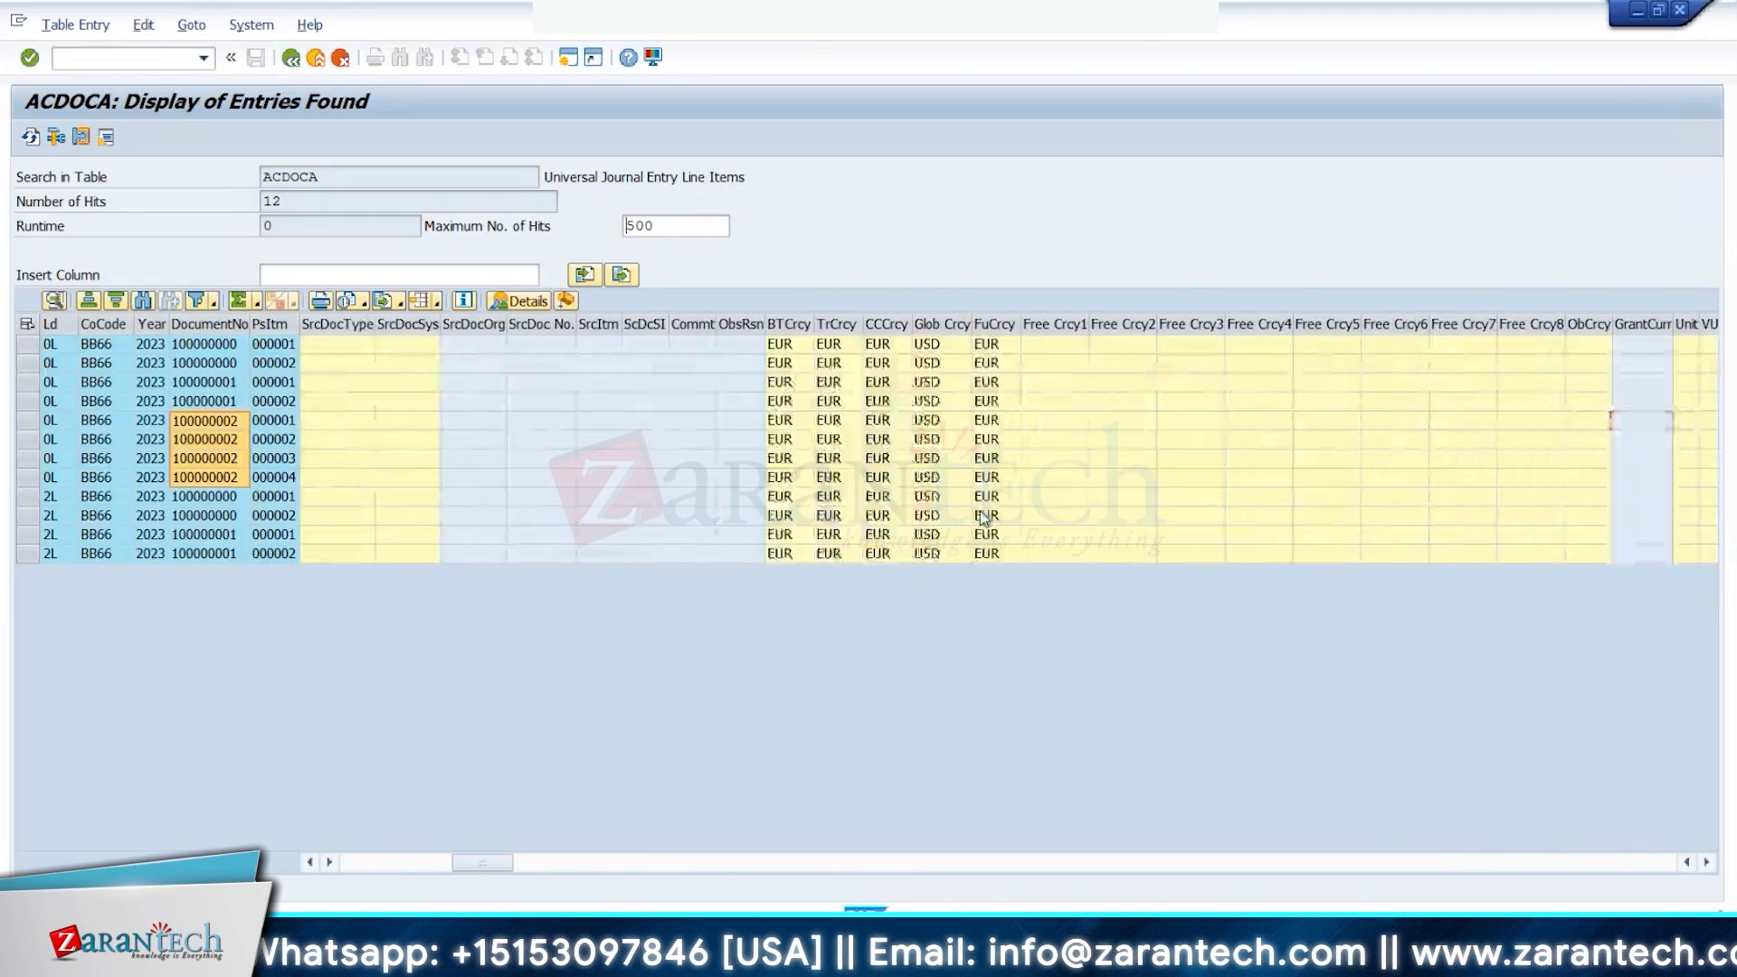
key("Right")
key("Right")
key("Right")
key("Right")
key("Right")
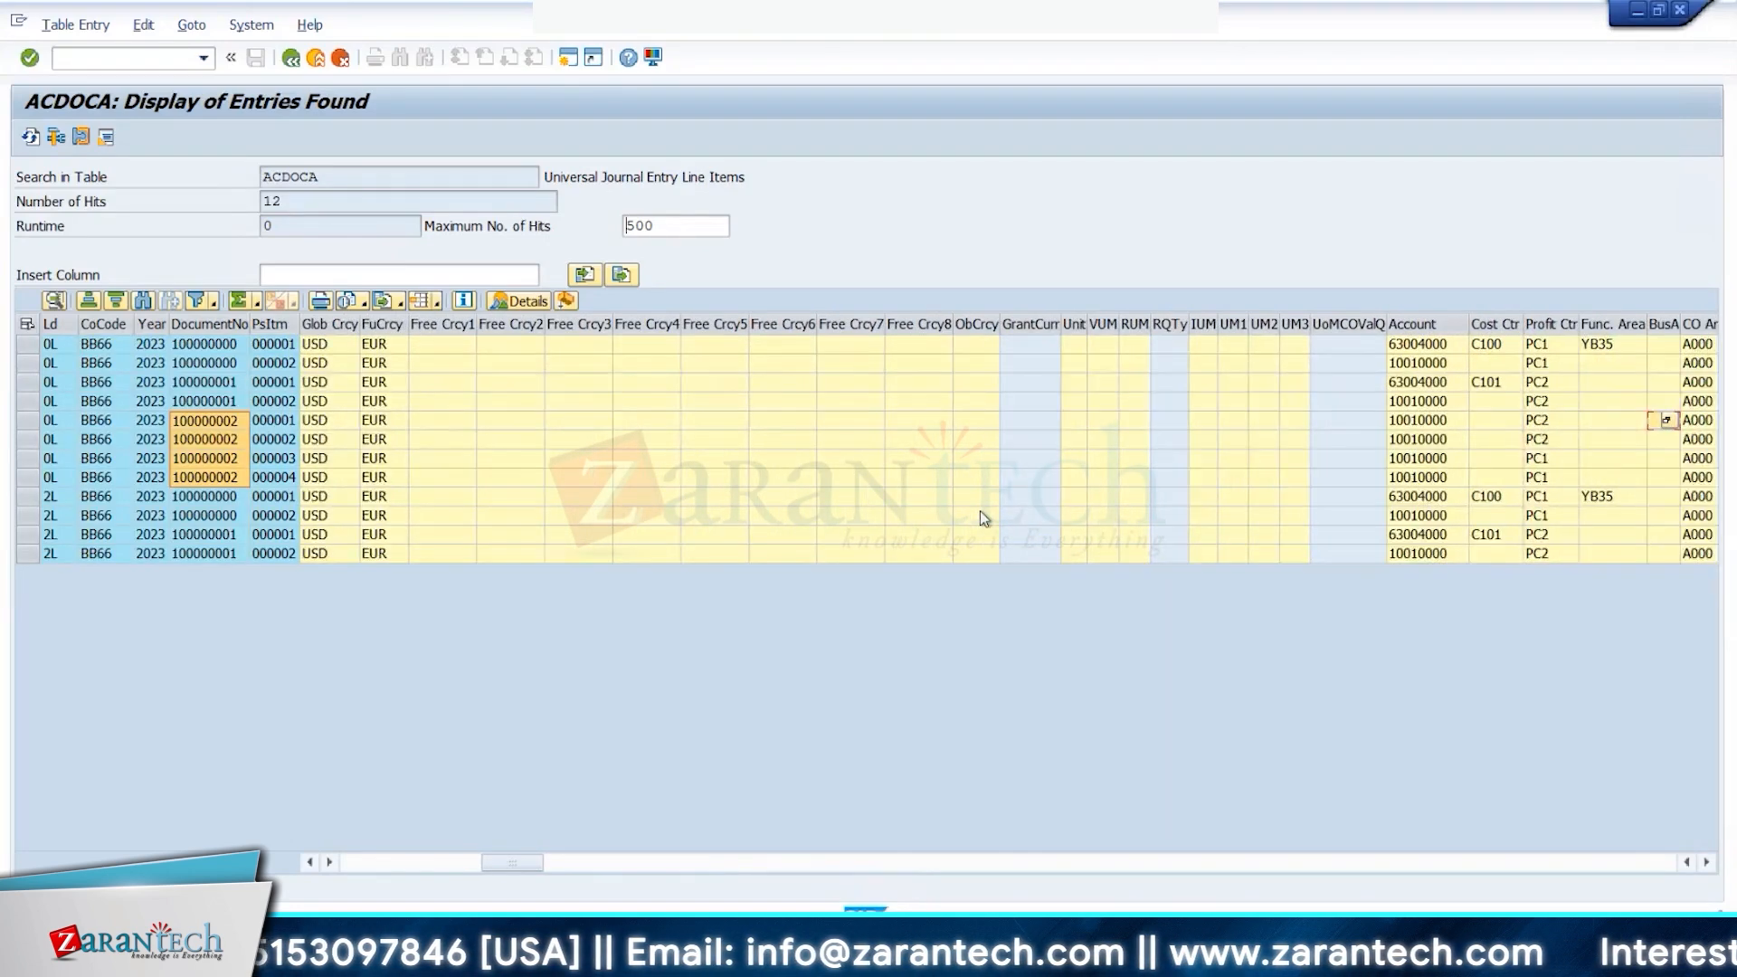
Step: Examine the remaining columns of the GRRA lines, from account assignments and amounts through valuation, periods and posting dates to FS item and subitem
key("Right")
key("Right")
key("Right")
key("Right")
key("Right")
key("Right")
key("Right")
key("Right")
key("Right")
key("Right")
key("Right")
key("Right")
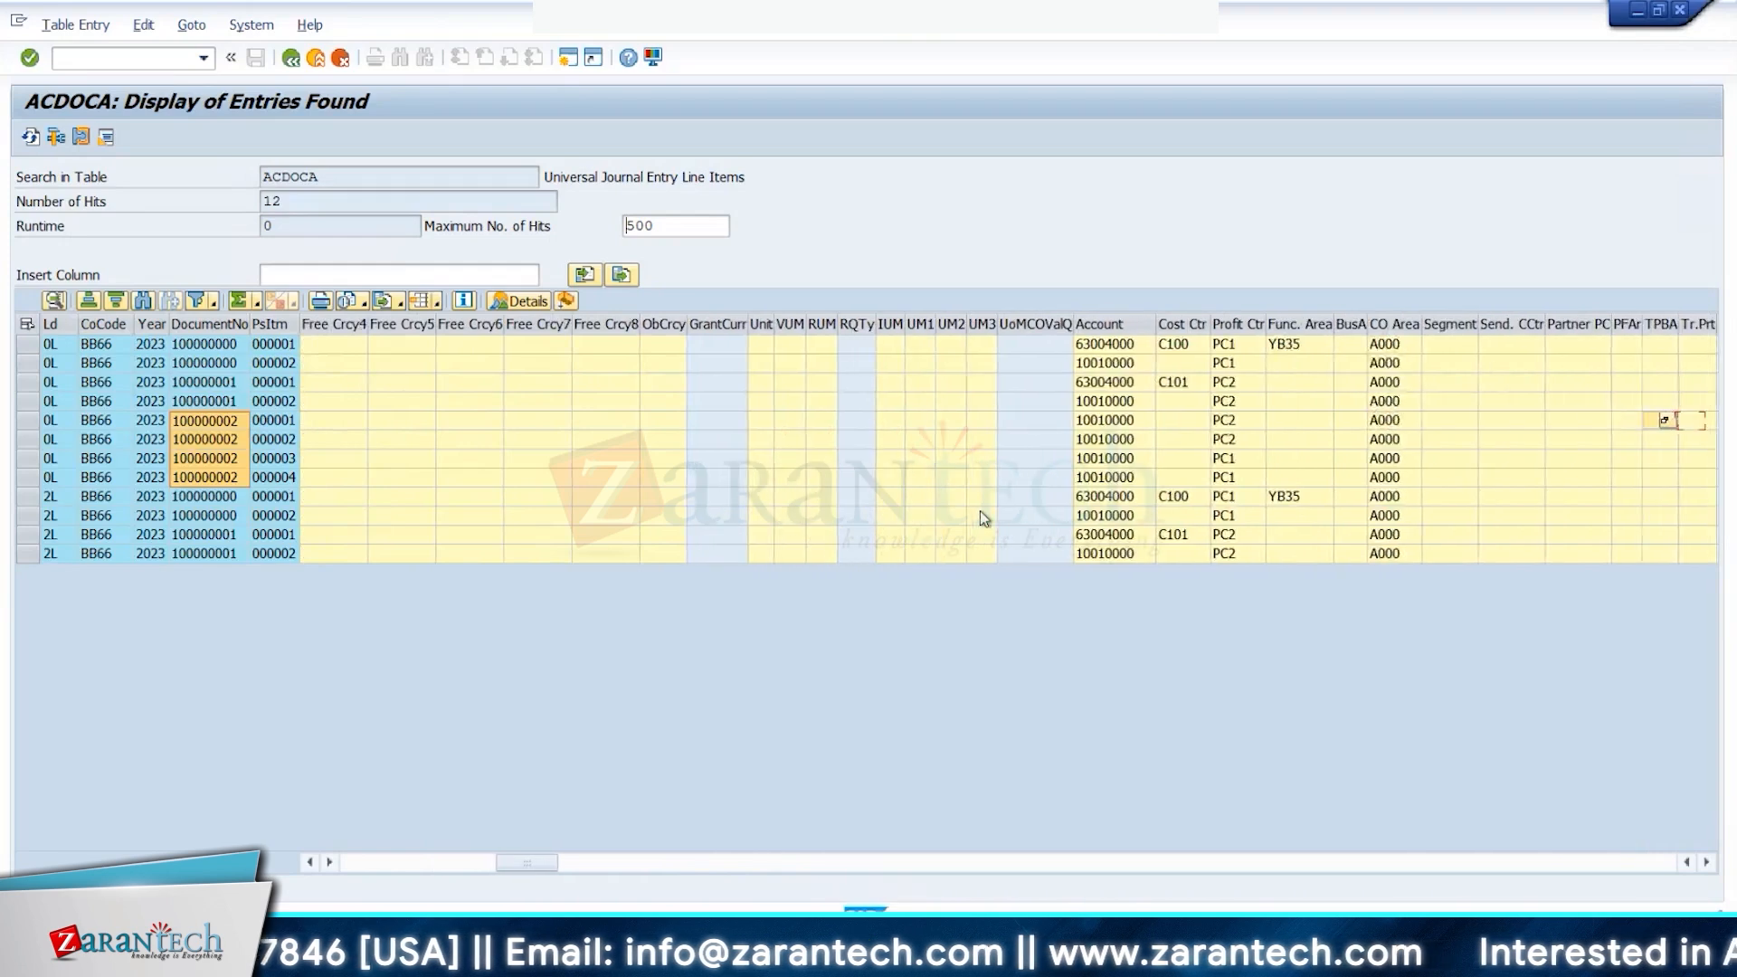
key("Right")
key("Right")
key("Right")
key("Right")
key("Right")
key("Right")
key("Right")
key("Right")
key("Right")
key("Right")
key("Right")
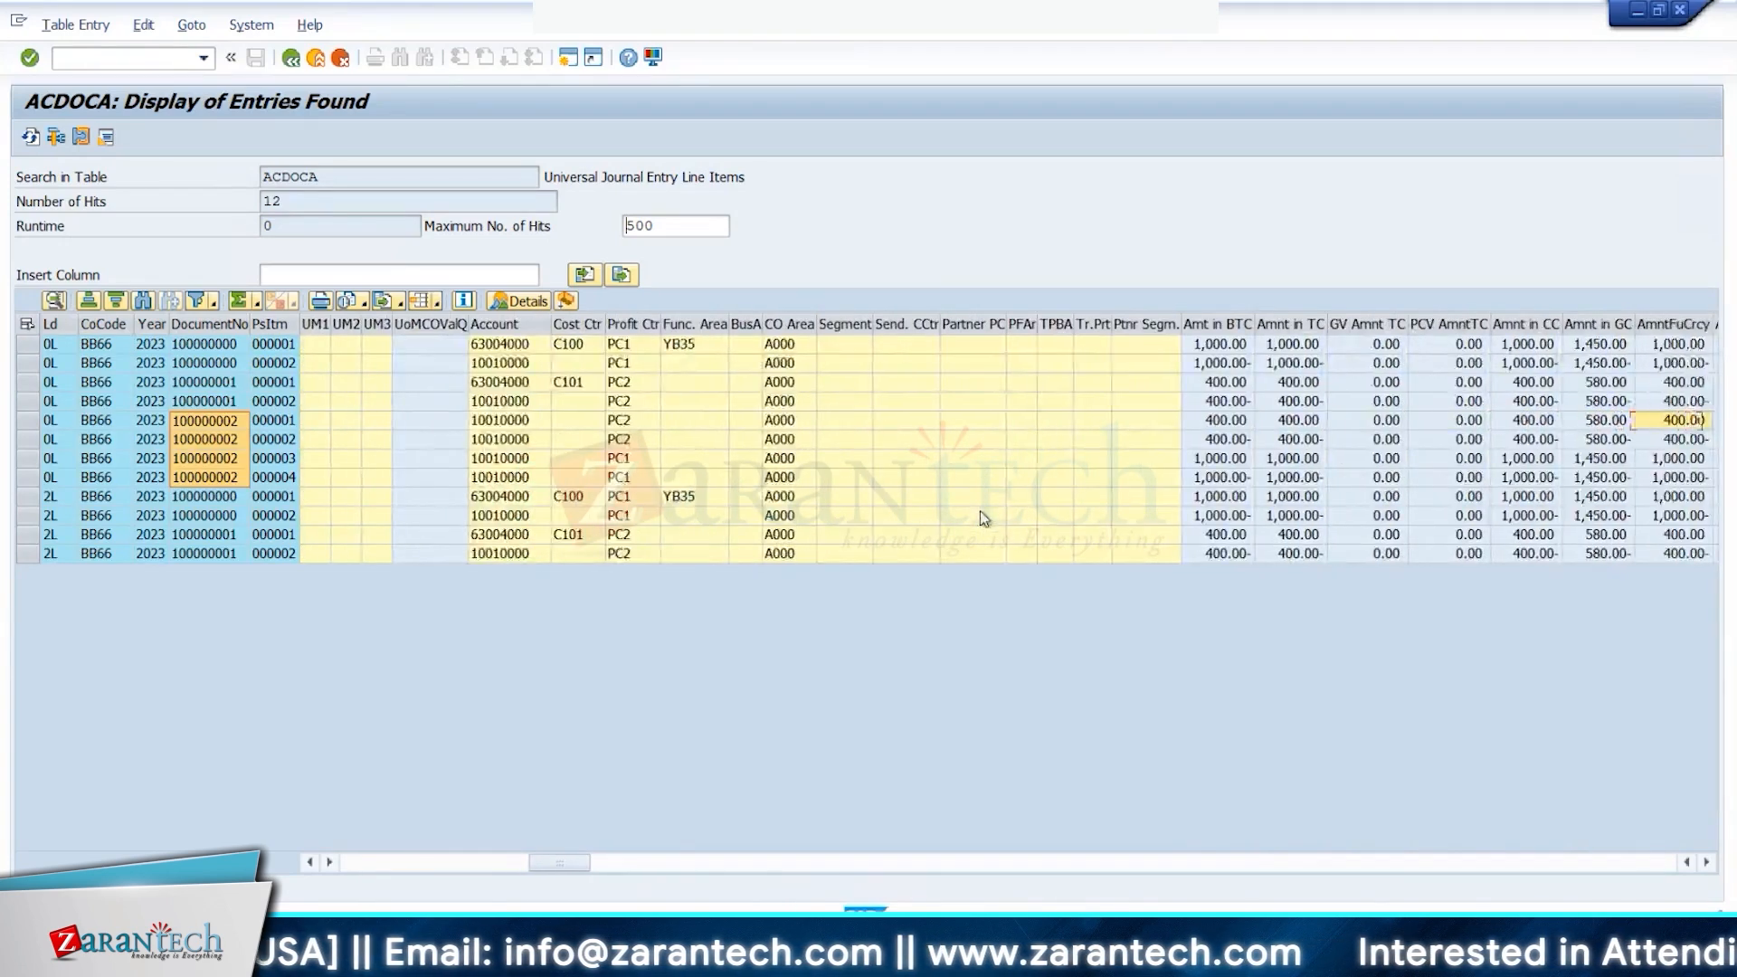
key("Right")
key("Right")
key("Right")
key("Right")
key("Right")
key("Right")
key("Right")
key("Right")
key("Right")
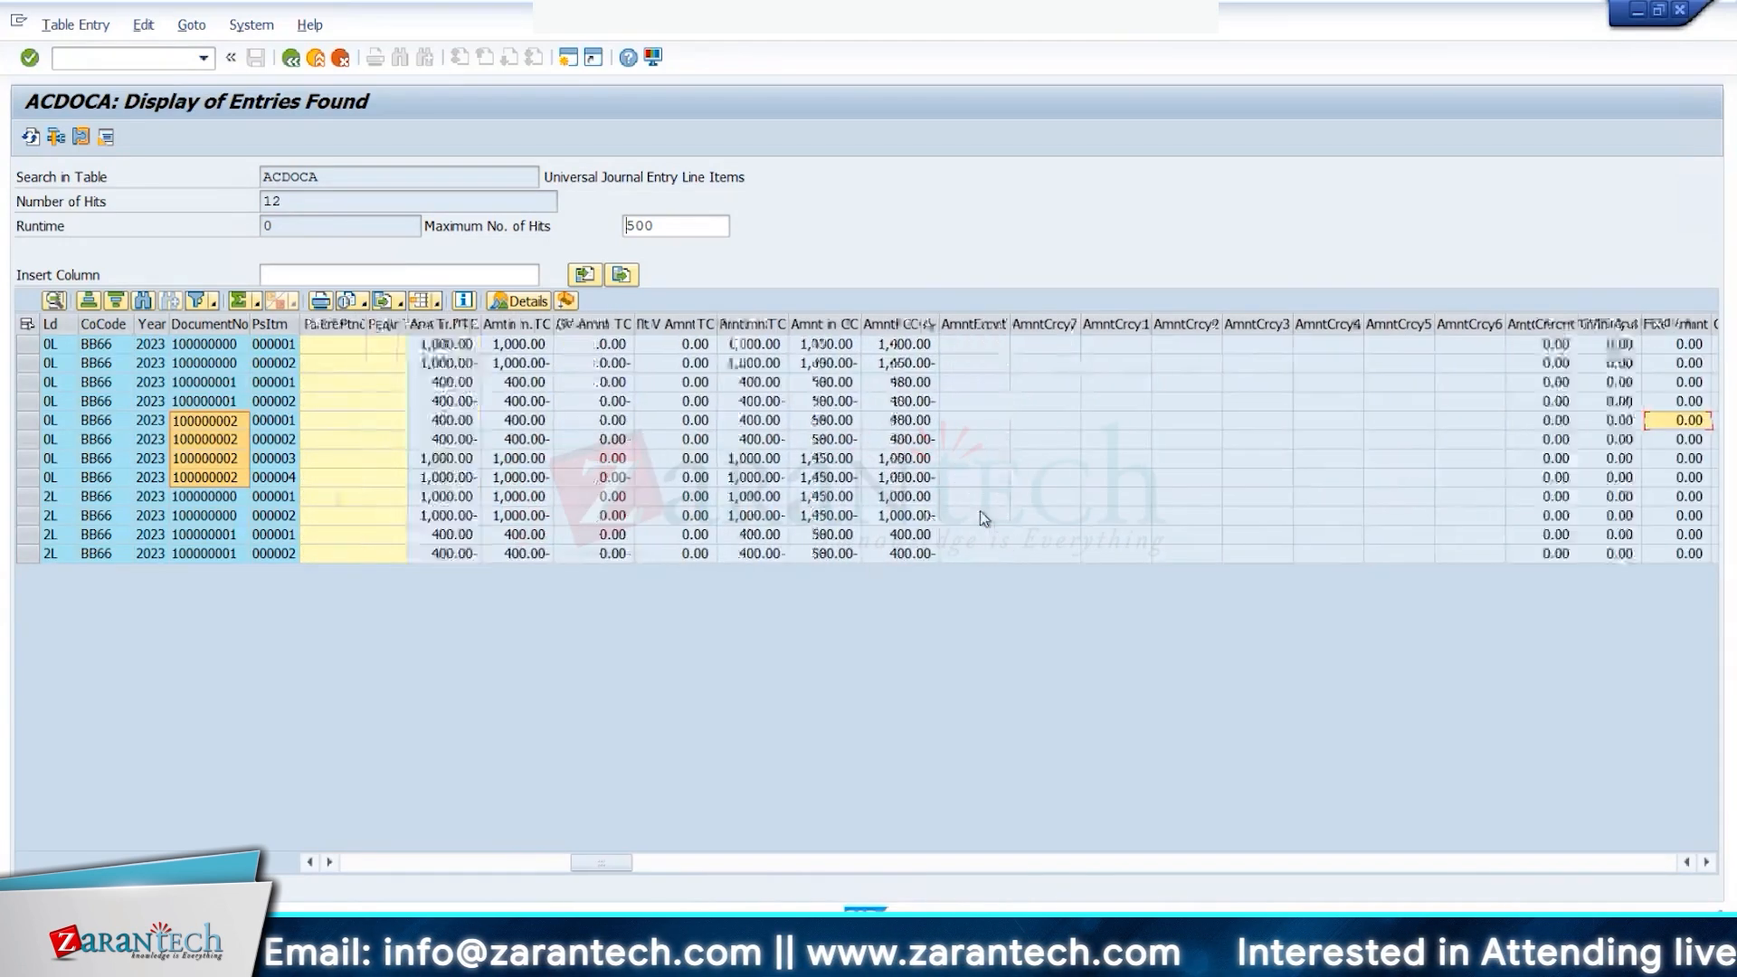
key("Right")
key("Right")
key("Right")
key("Right")
key("Right")
key("Right")
key("Right")
key("Right")
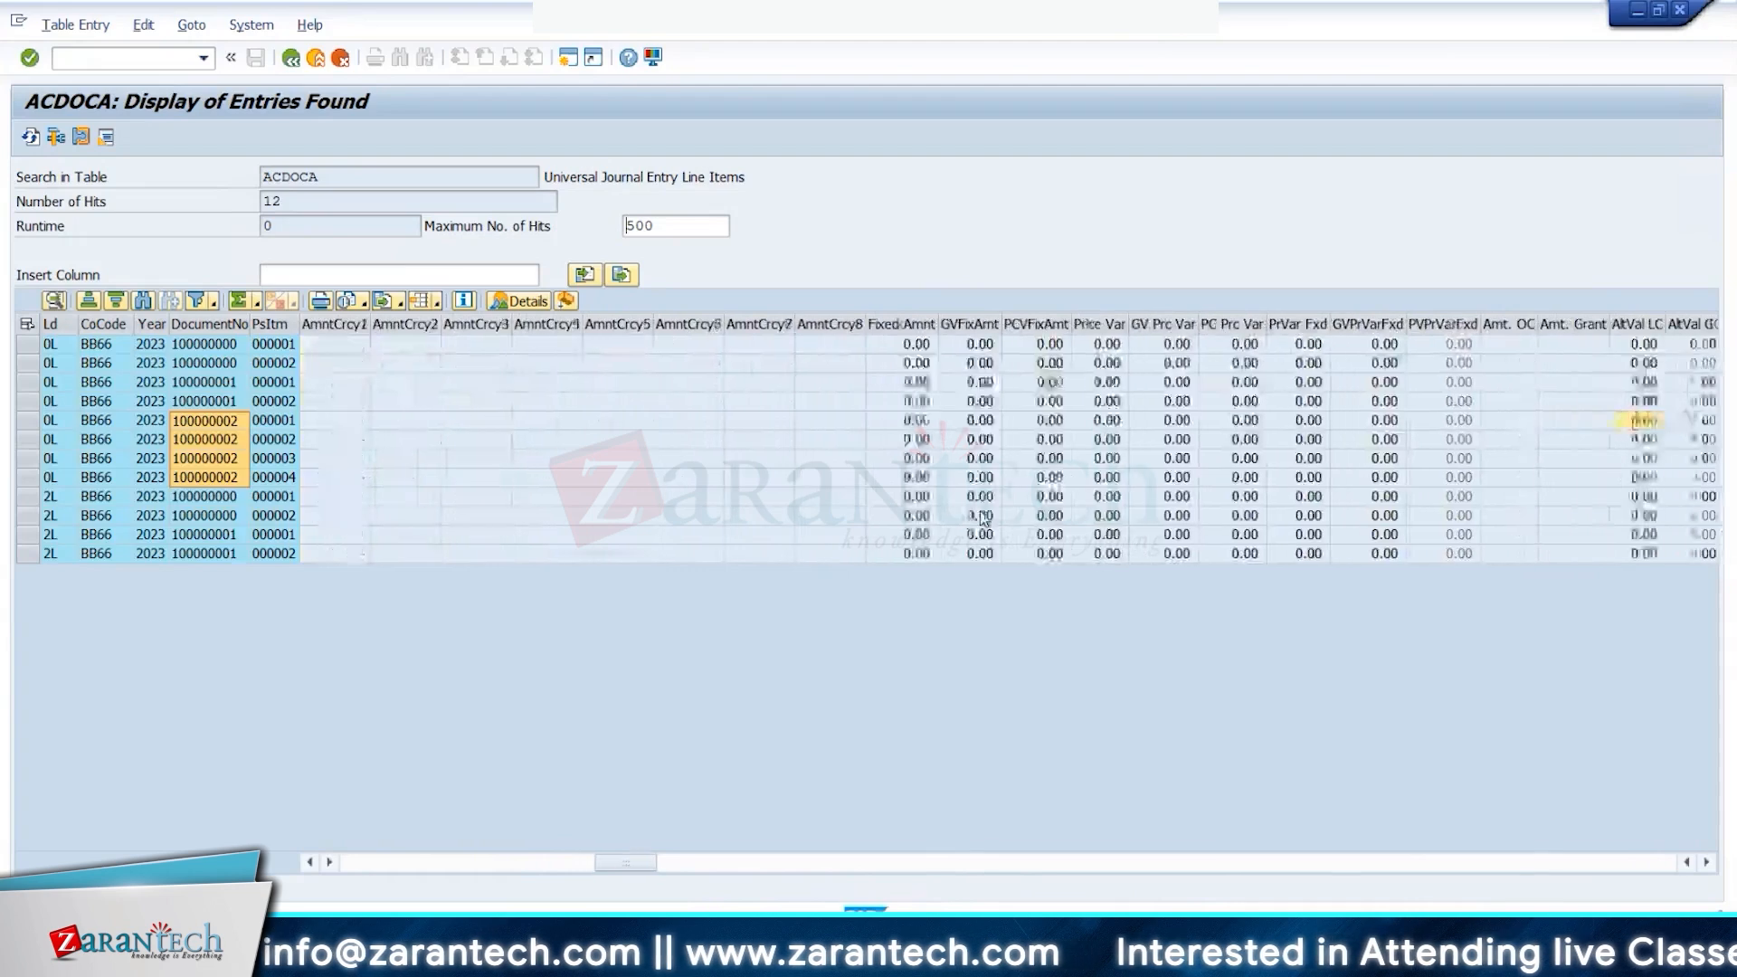
key("Right")
key("Right")
key("Right")
key("Right")
key("Right")
key("Right")
key("Right")
key("Right")
key("Right")
key("Right")
key("Right")
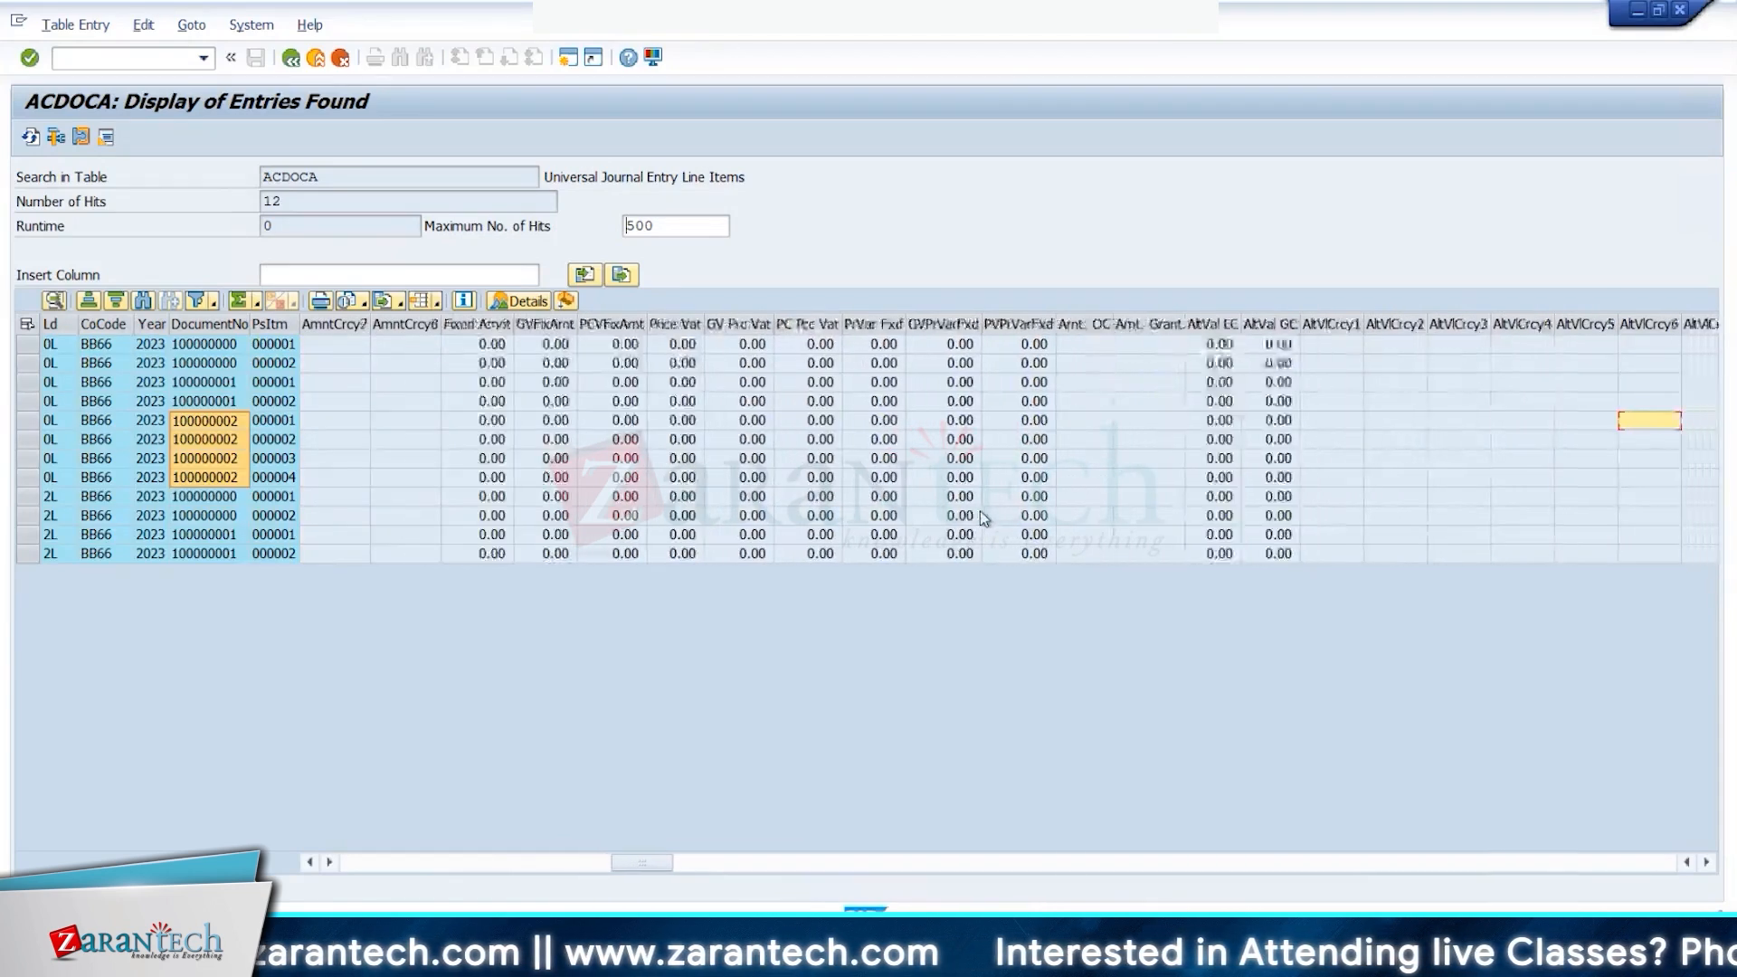
key("Right")
key("Right")
key("Right")
key("Right")
key("Right")
key("Right")
key("Right")
key("Right")
key("Right")
key("Right")
key("Right")
key("Right")
key("Right")
key("Right")
key("Right")
key("Right")
key("Right")
key("Right")
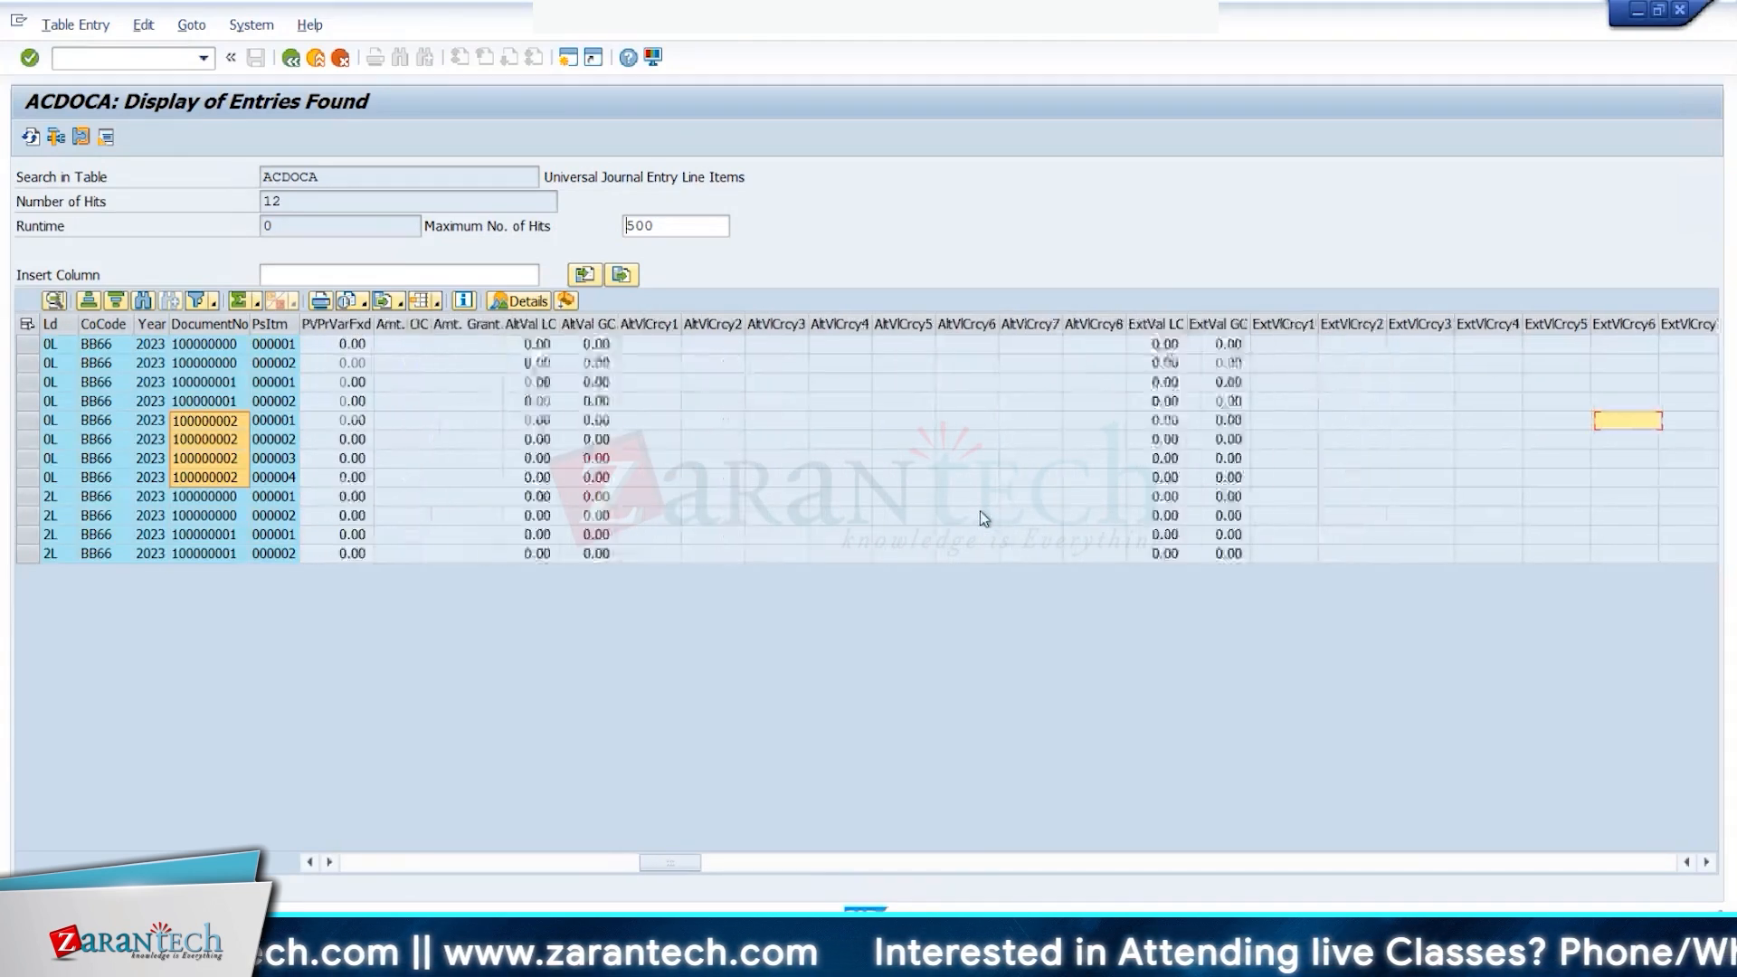
key("Right")
key("Right")
key("Right")
key("Right")
key("Right")
key("Right")
key("Right")
key("Right")
key("Right")
key("Right")
key("Right")
key("Right")
key("Right")
key("Right")
key("Right")
key("Right")
key("Right")
key("Right")
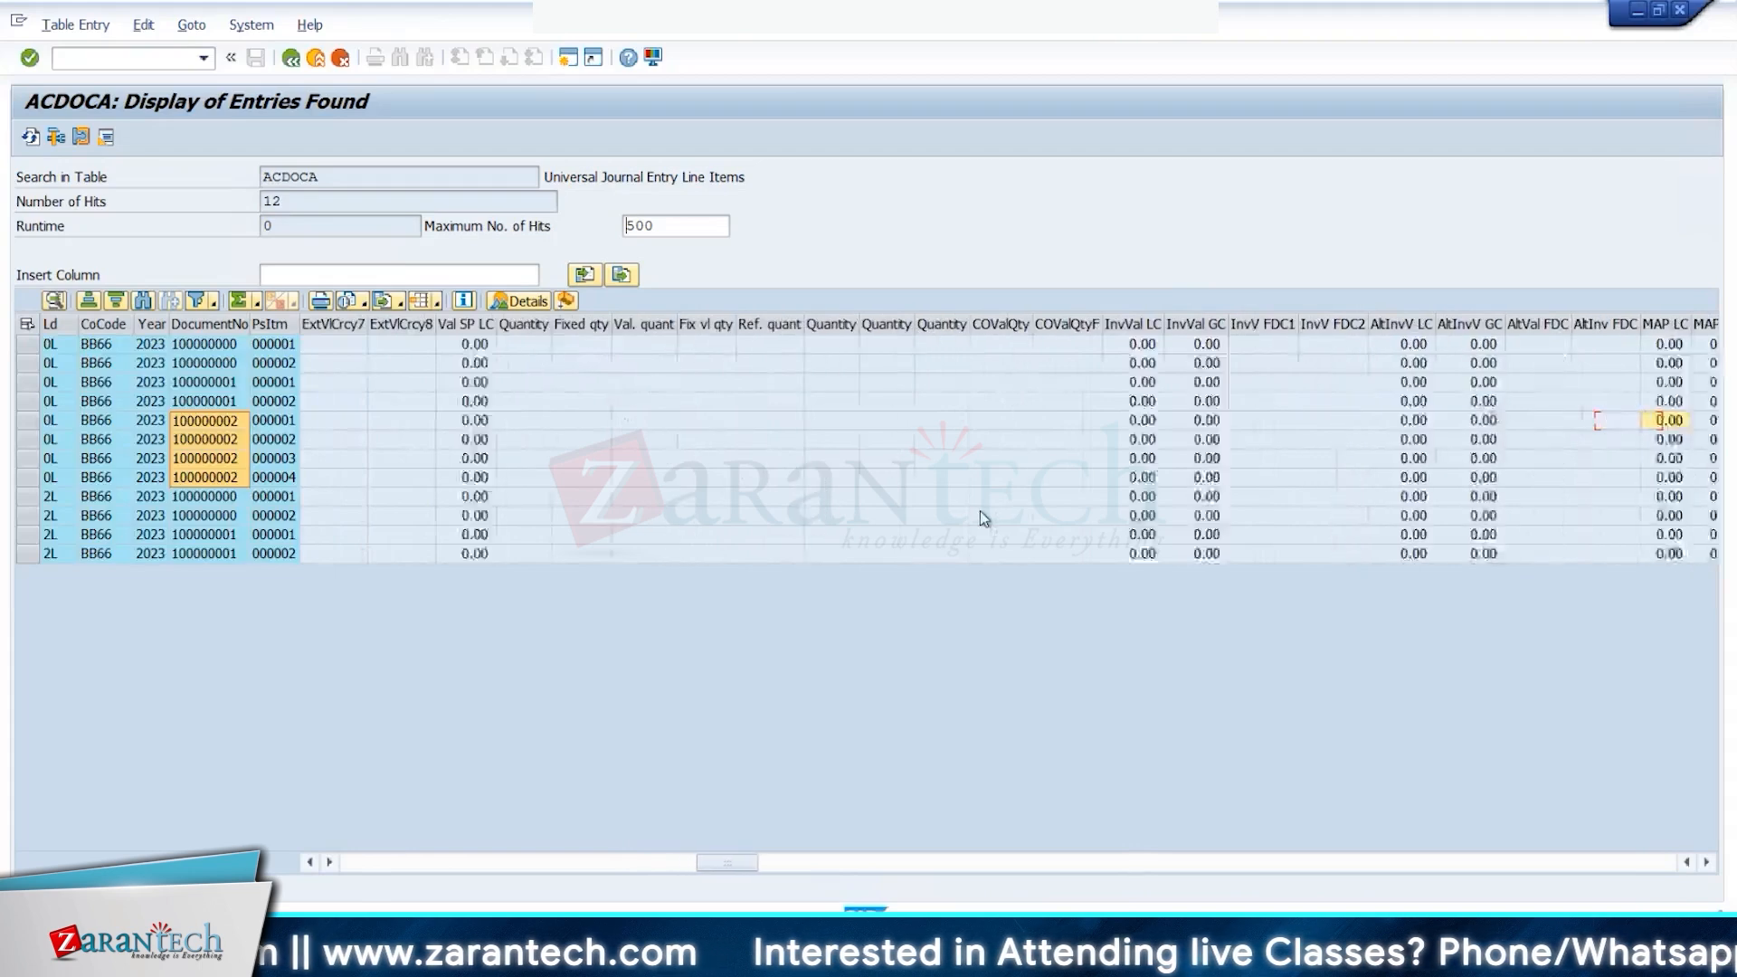
key("Right")
key("Right")
key("Right")
key("Right")
key("Right")
key("Right")
key("Right")
key("Right")
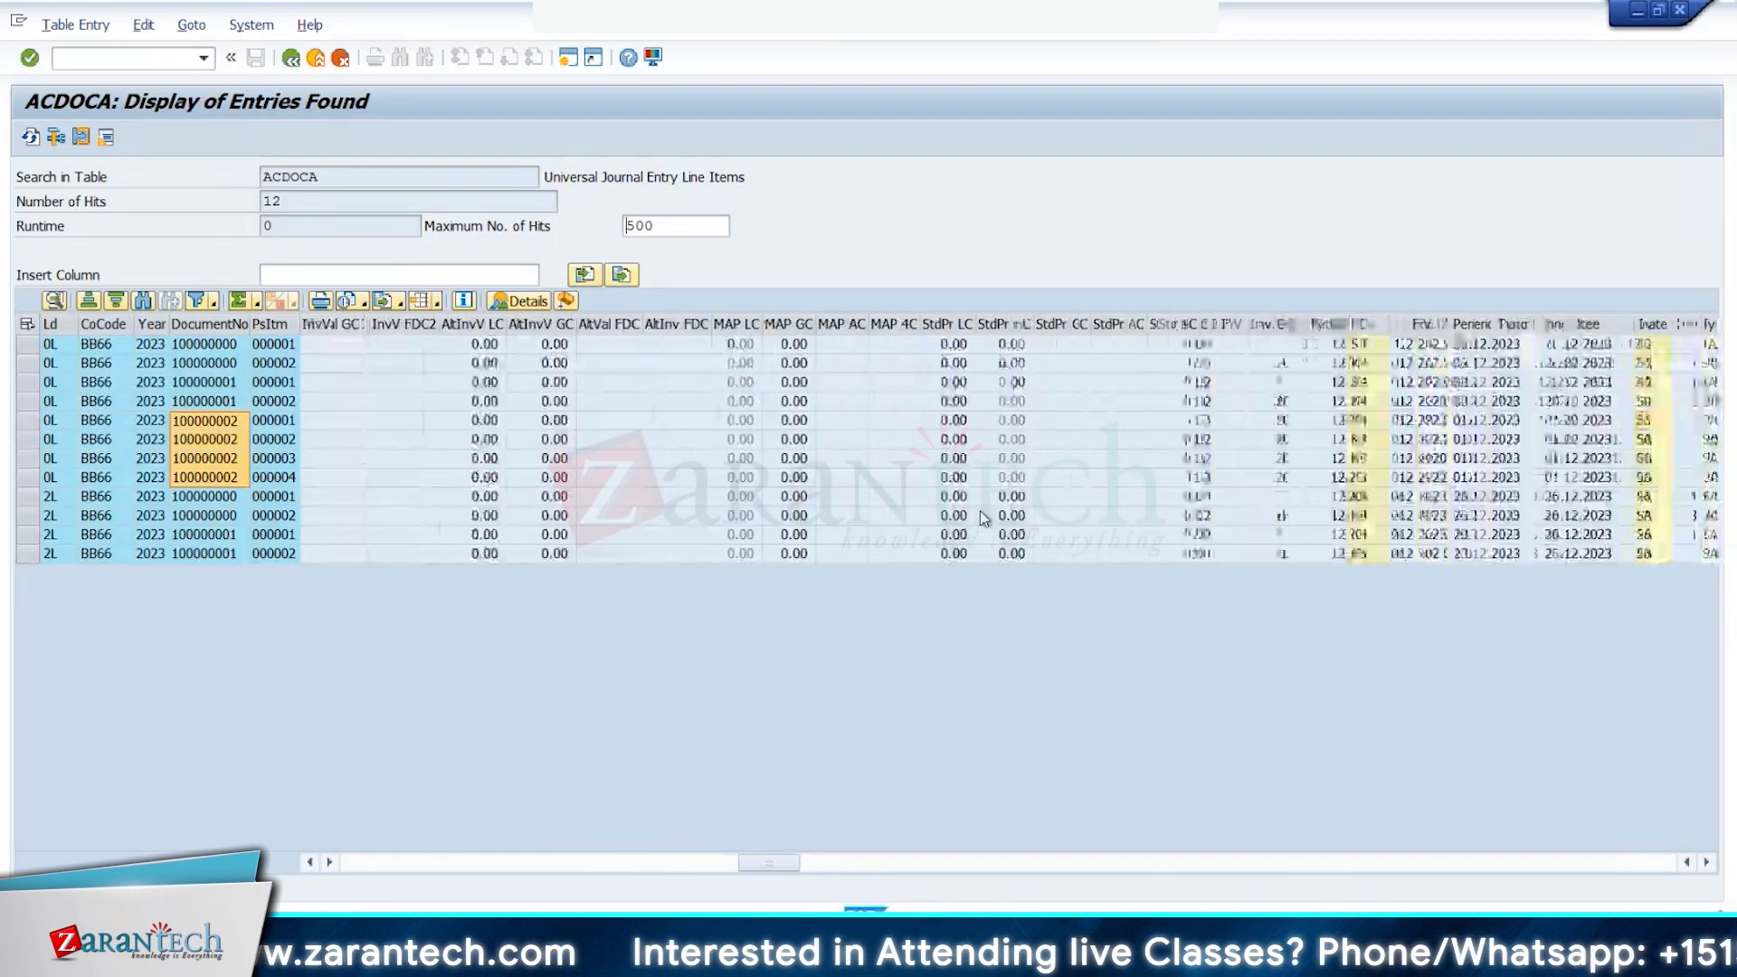
key("Right")
key("Right")
key("Right")
key("Right")
key("Right")
key("Right")
key("Right")
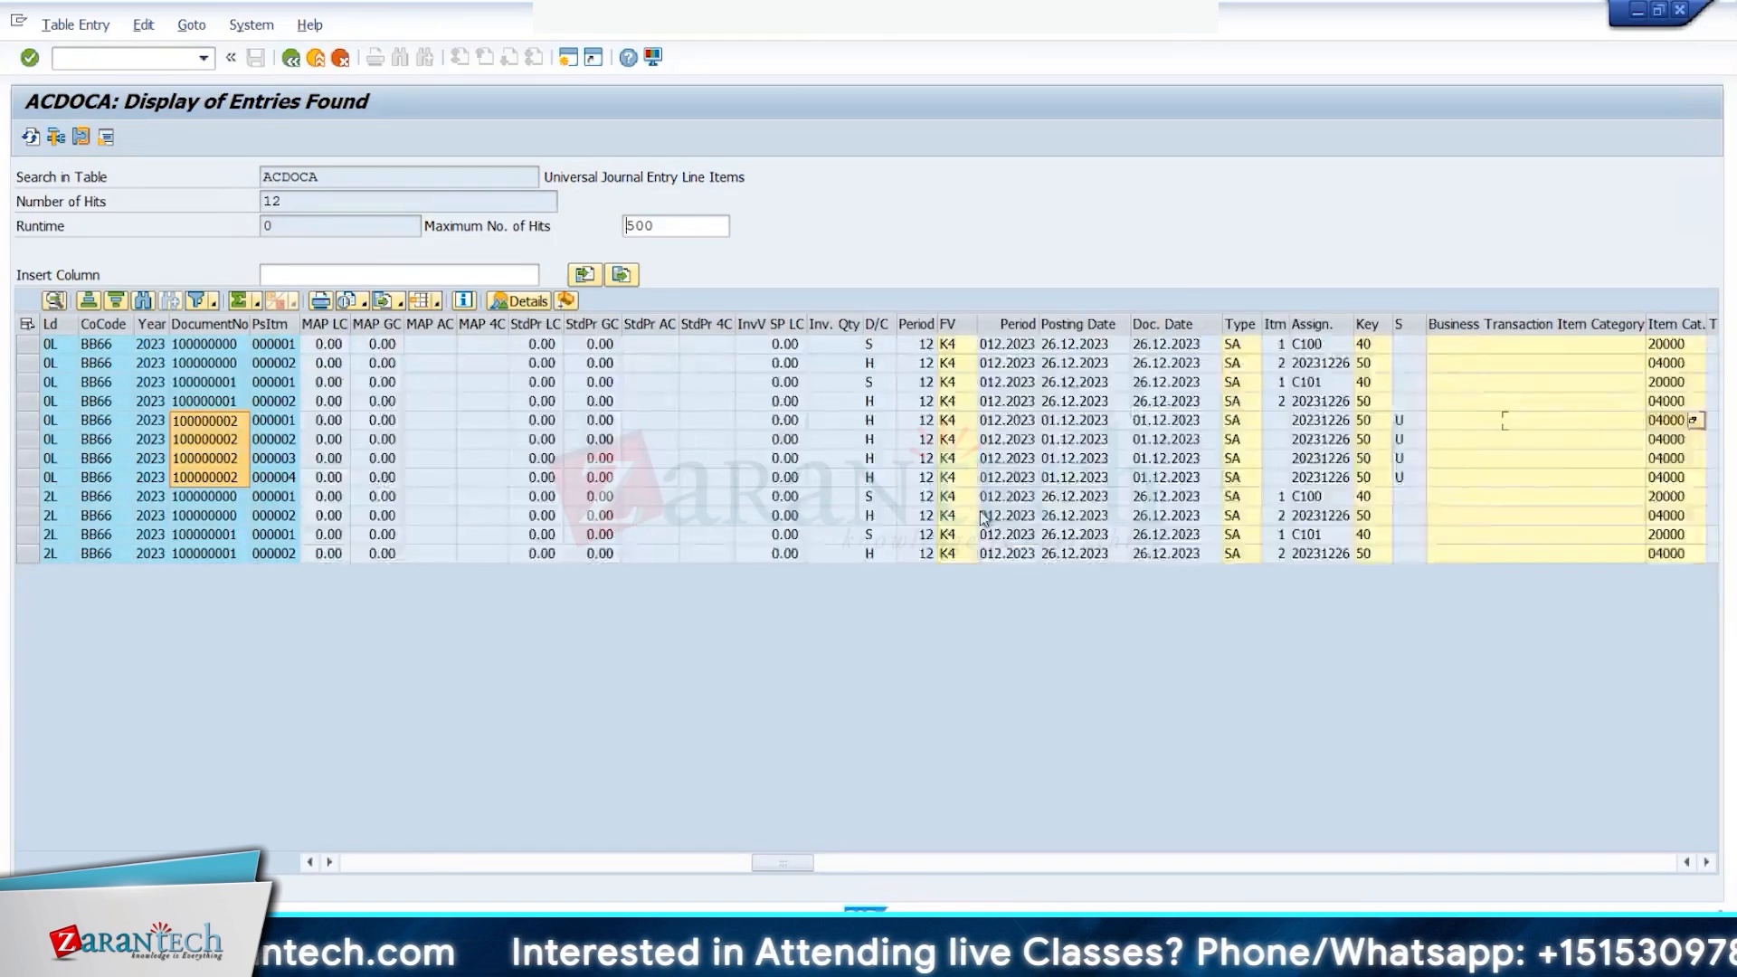
key("Right")
key("Right")
key("Right")
key("Right")
key("Right")
key("Right")
key("Right")
key("Right")
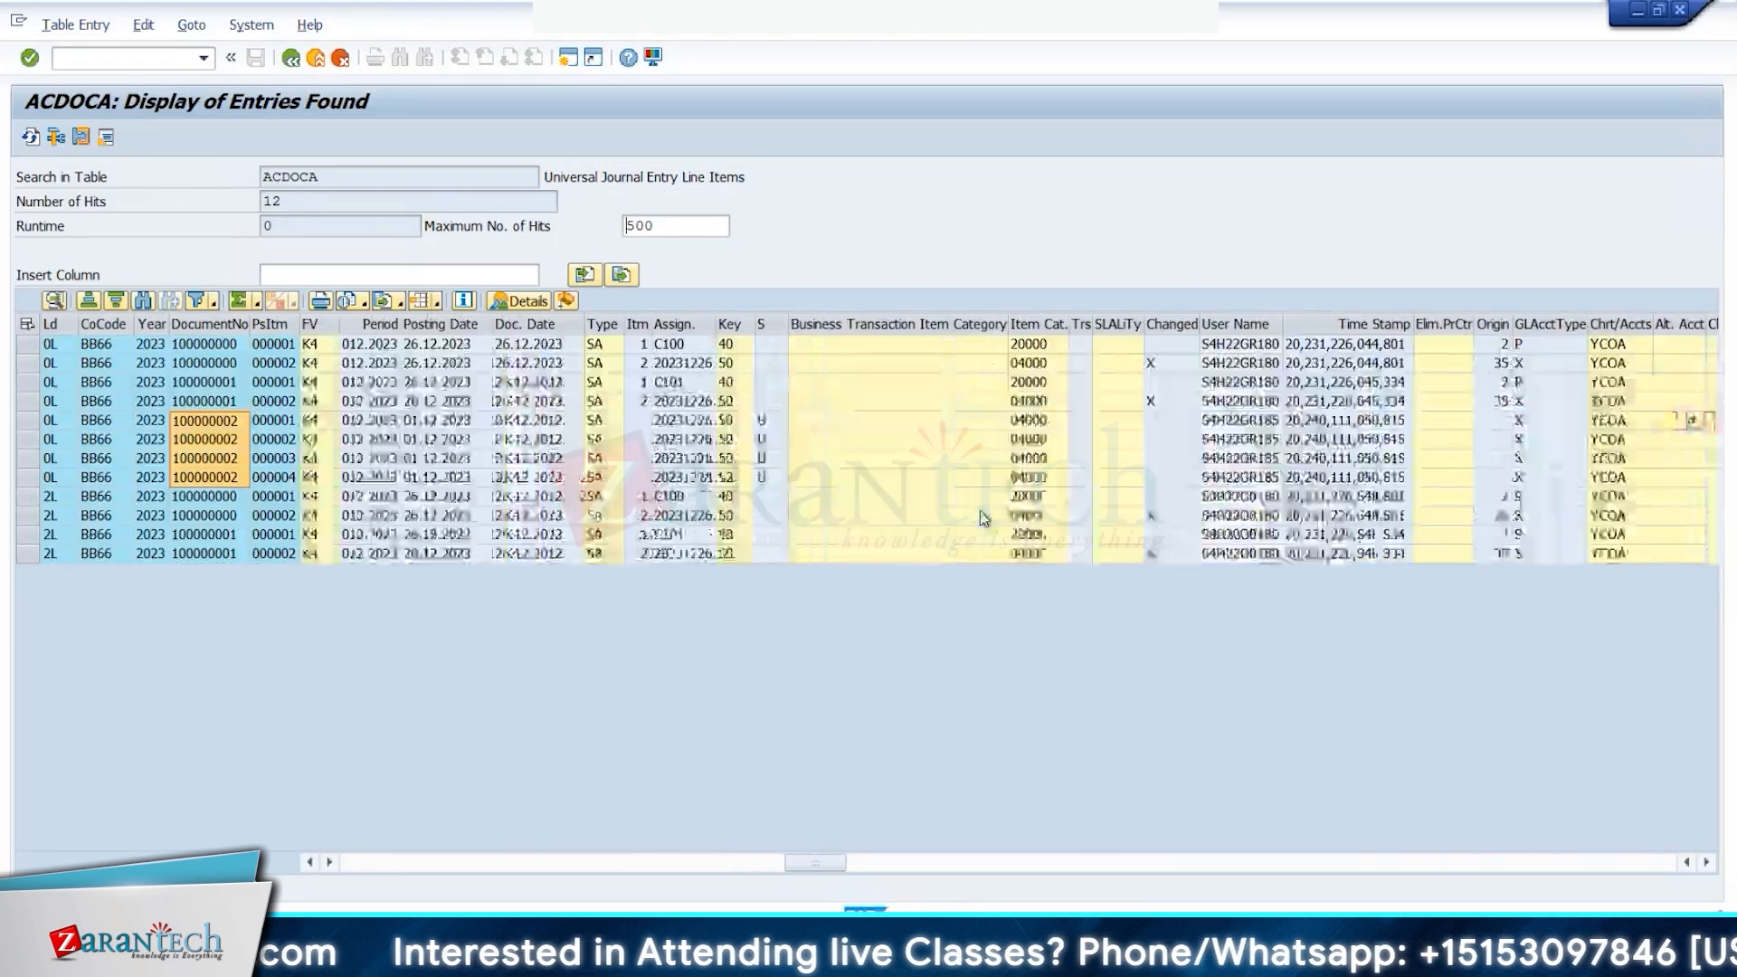
key("Right")
key("Right")
key("Right")
key("Right")
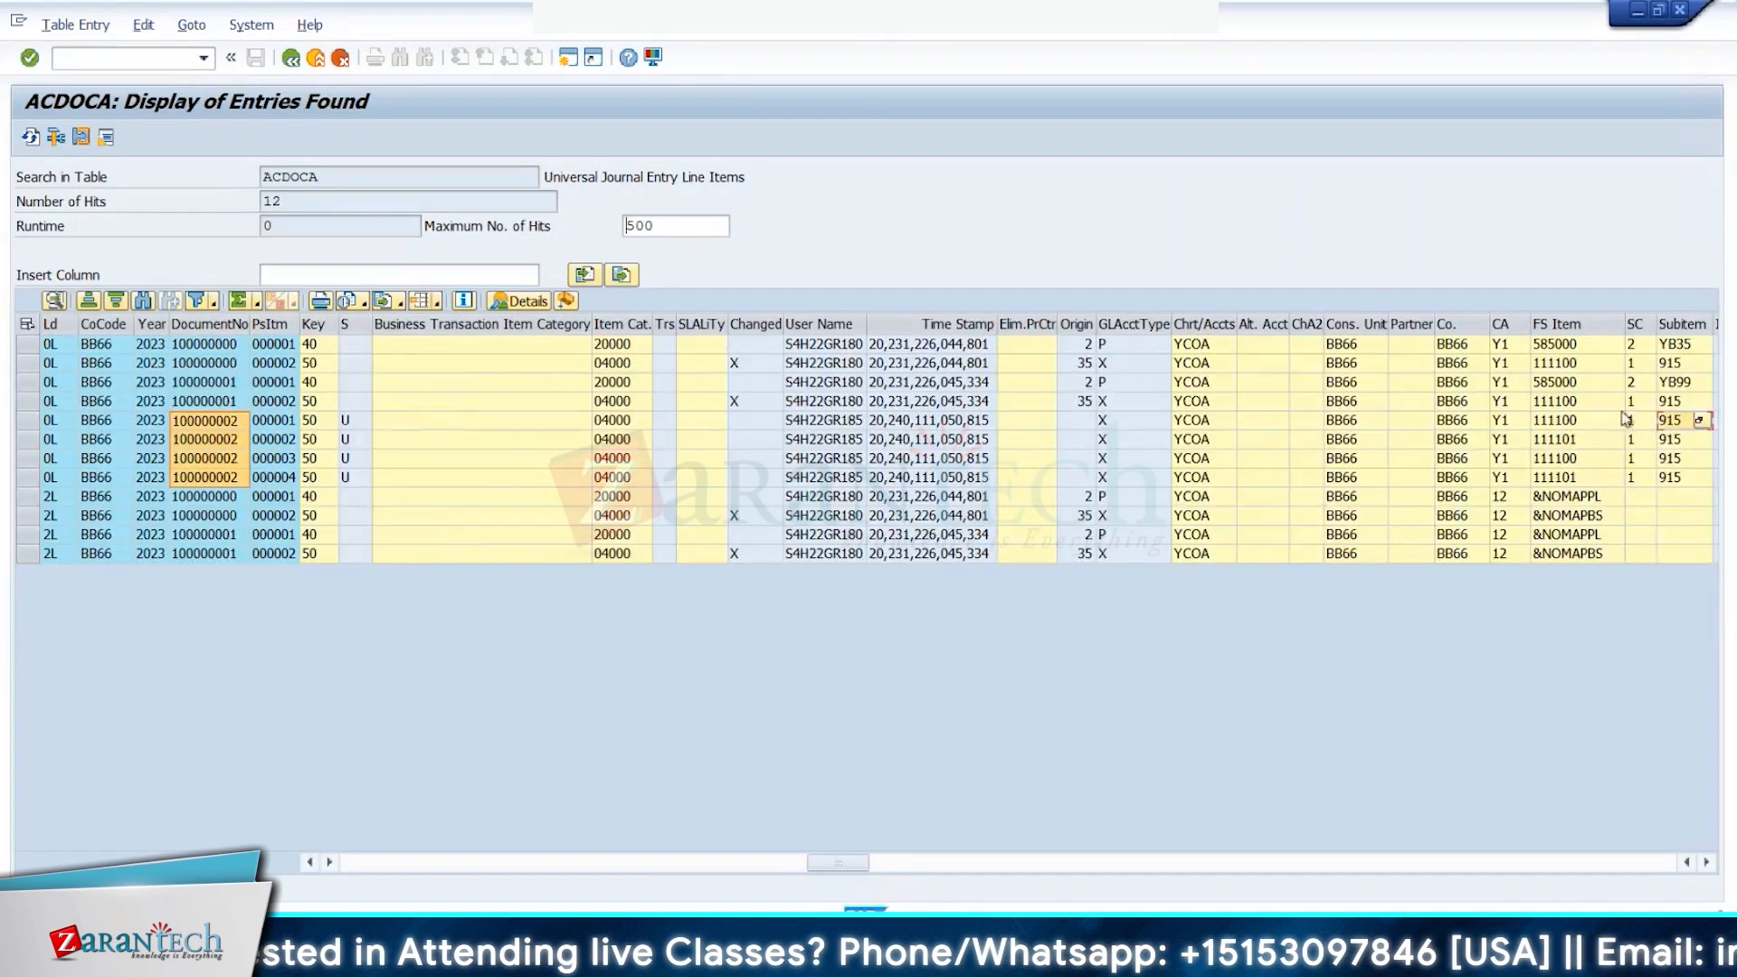
Step: Compare the FS items of the four GRRA lines with each other and with the ledger 0L line just above them
left_click(1554, 406)
left_click(1556, 418)
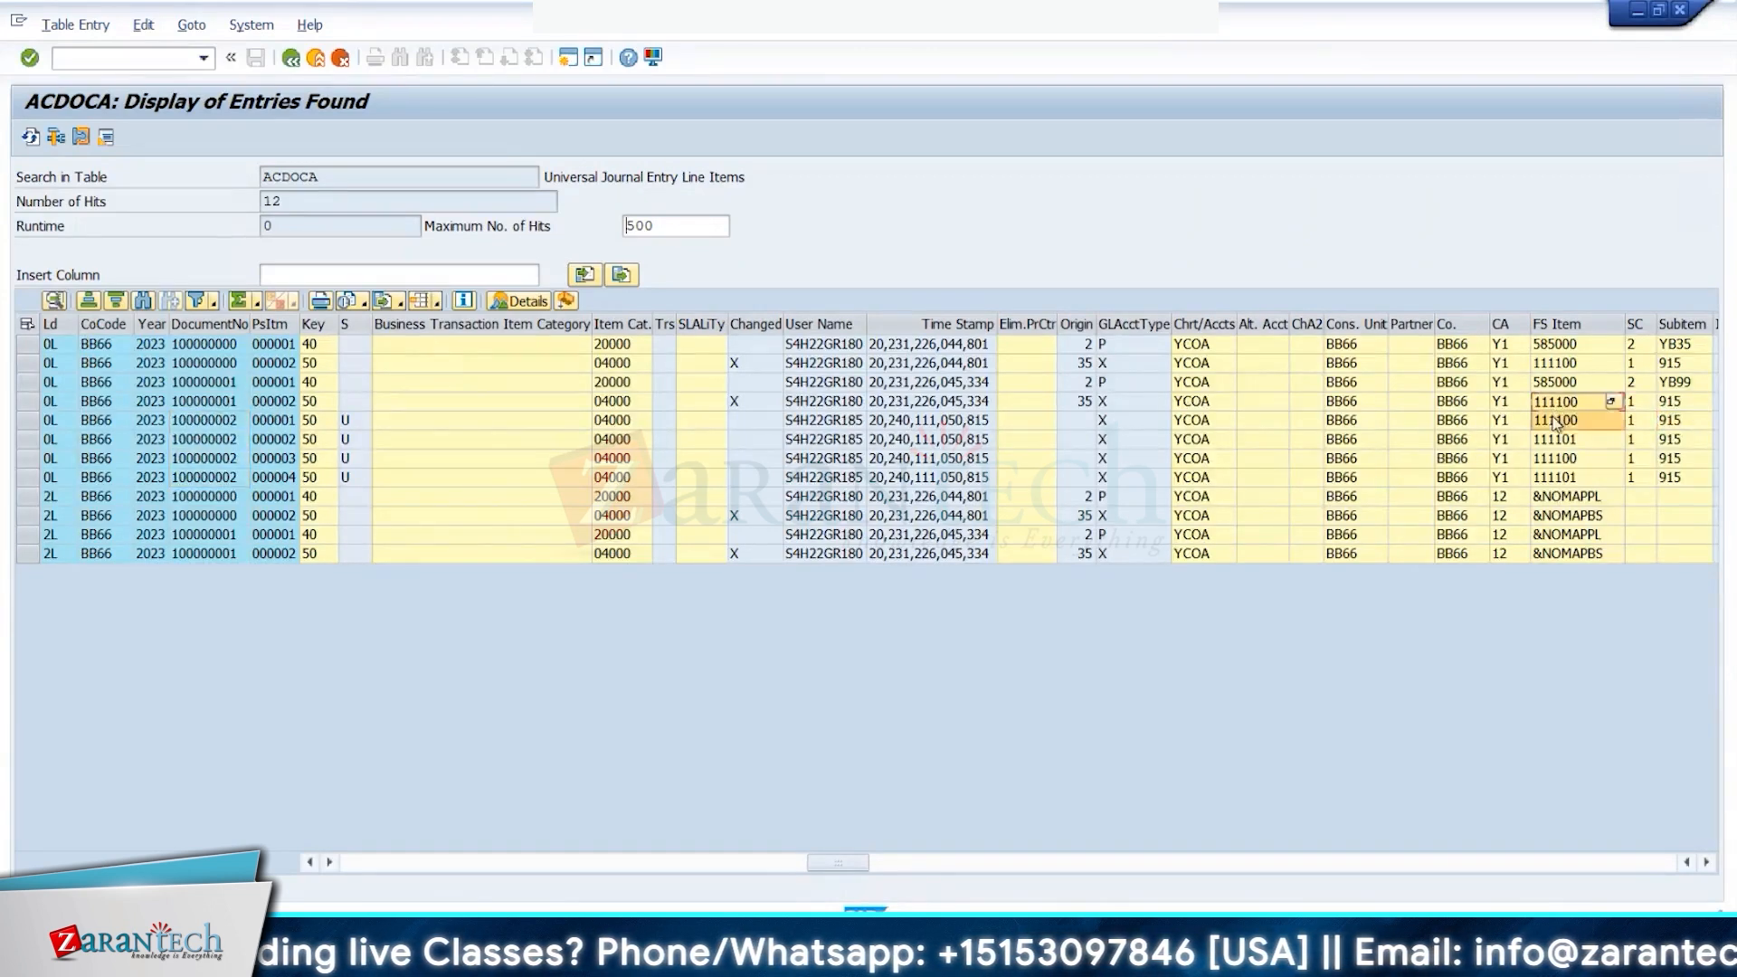
left_click(25, 420)
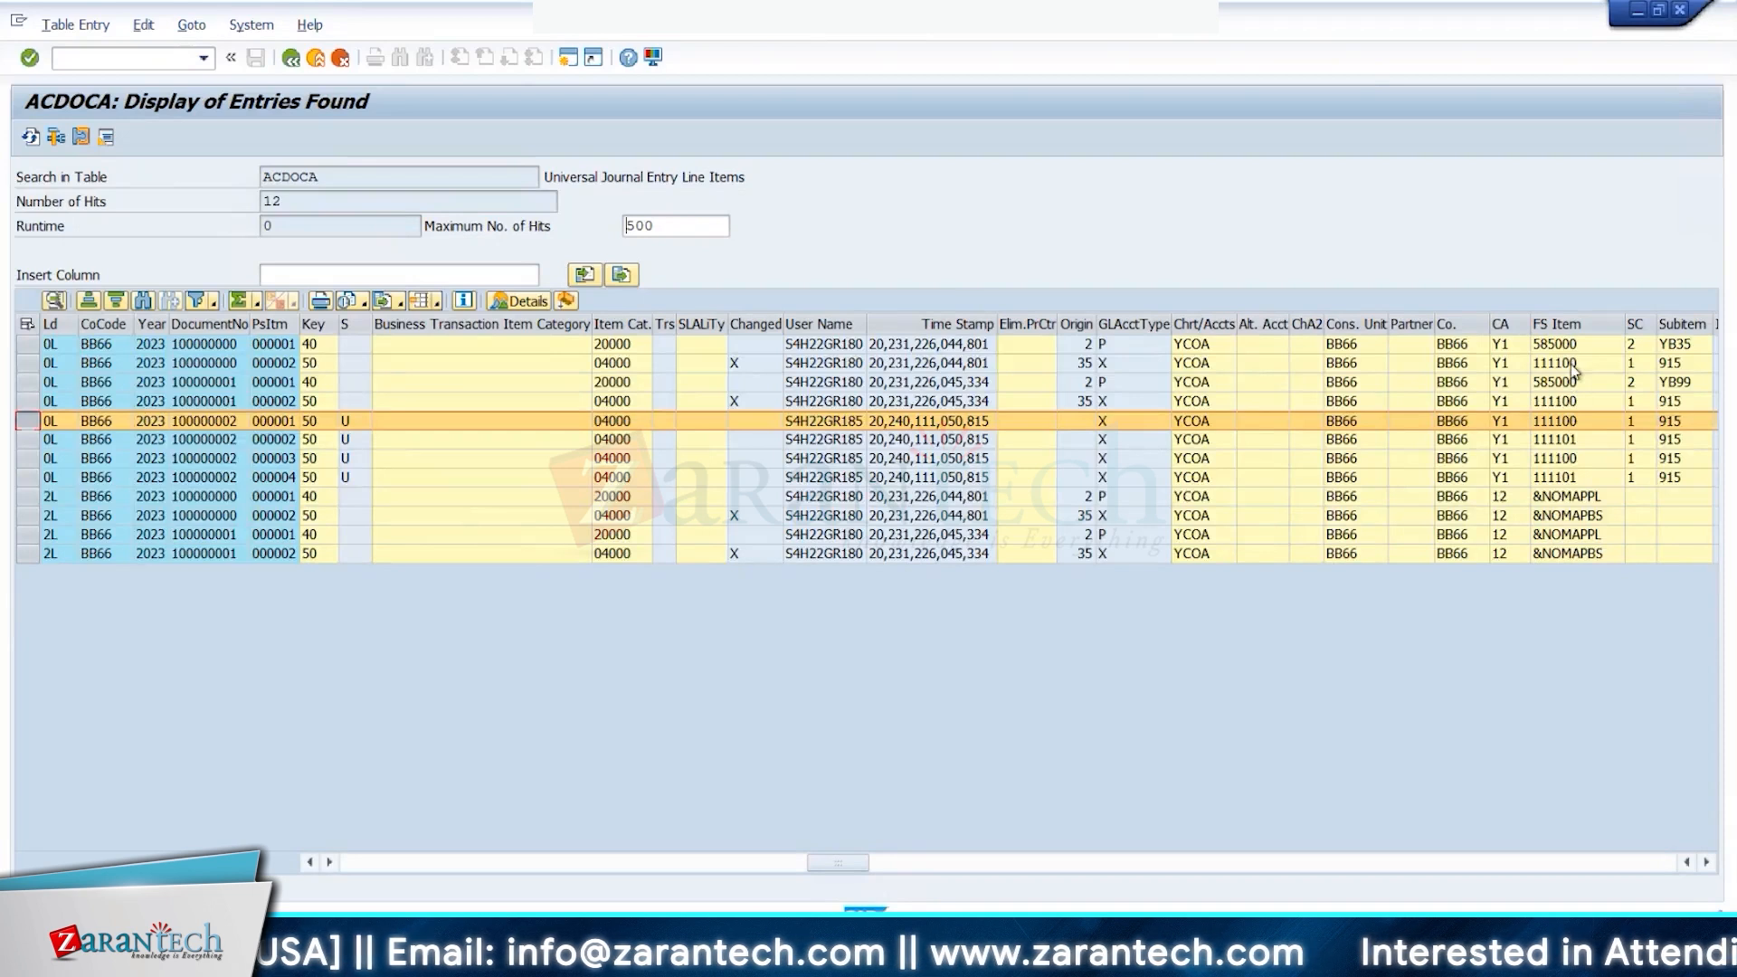
left_click(1569, 422)
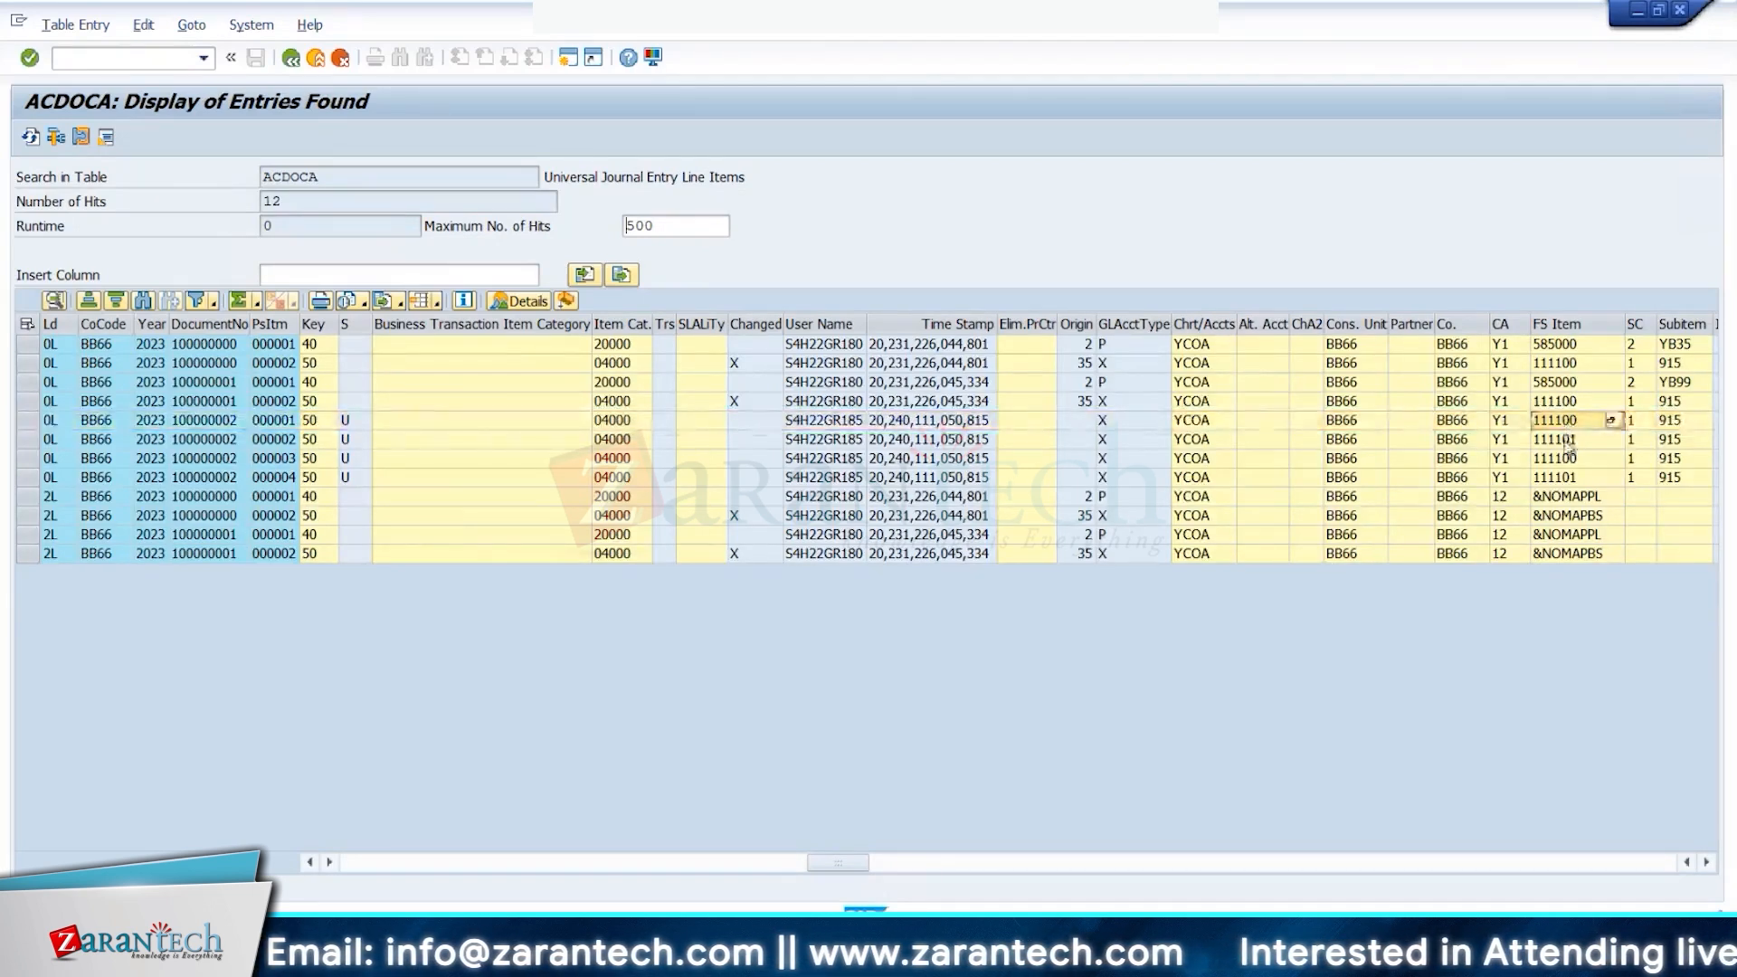
left_click(1569, 441)
left_click(1569, 461)
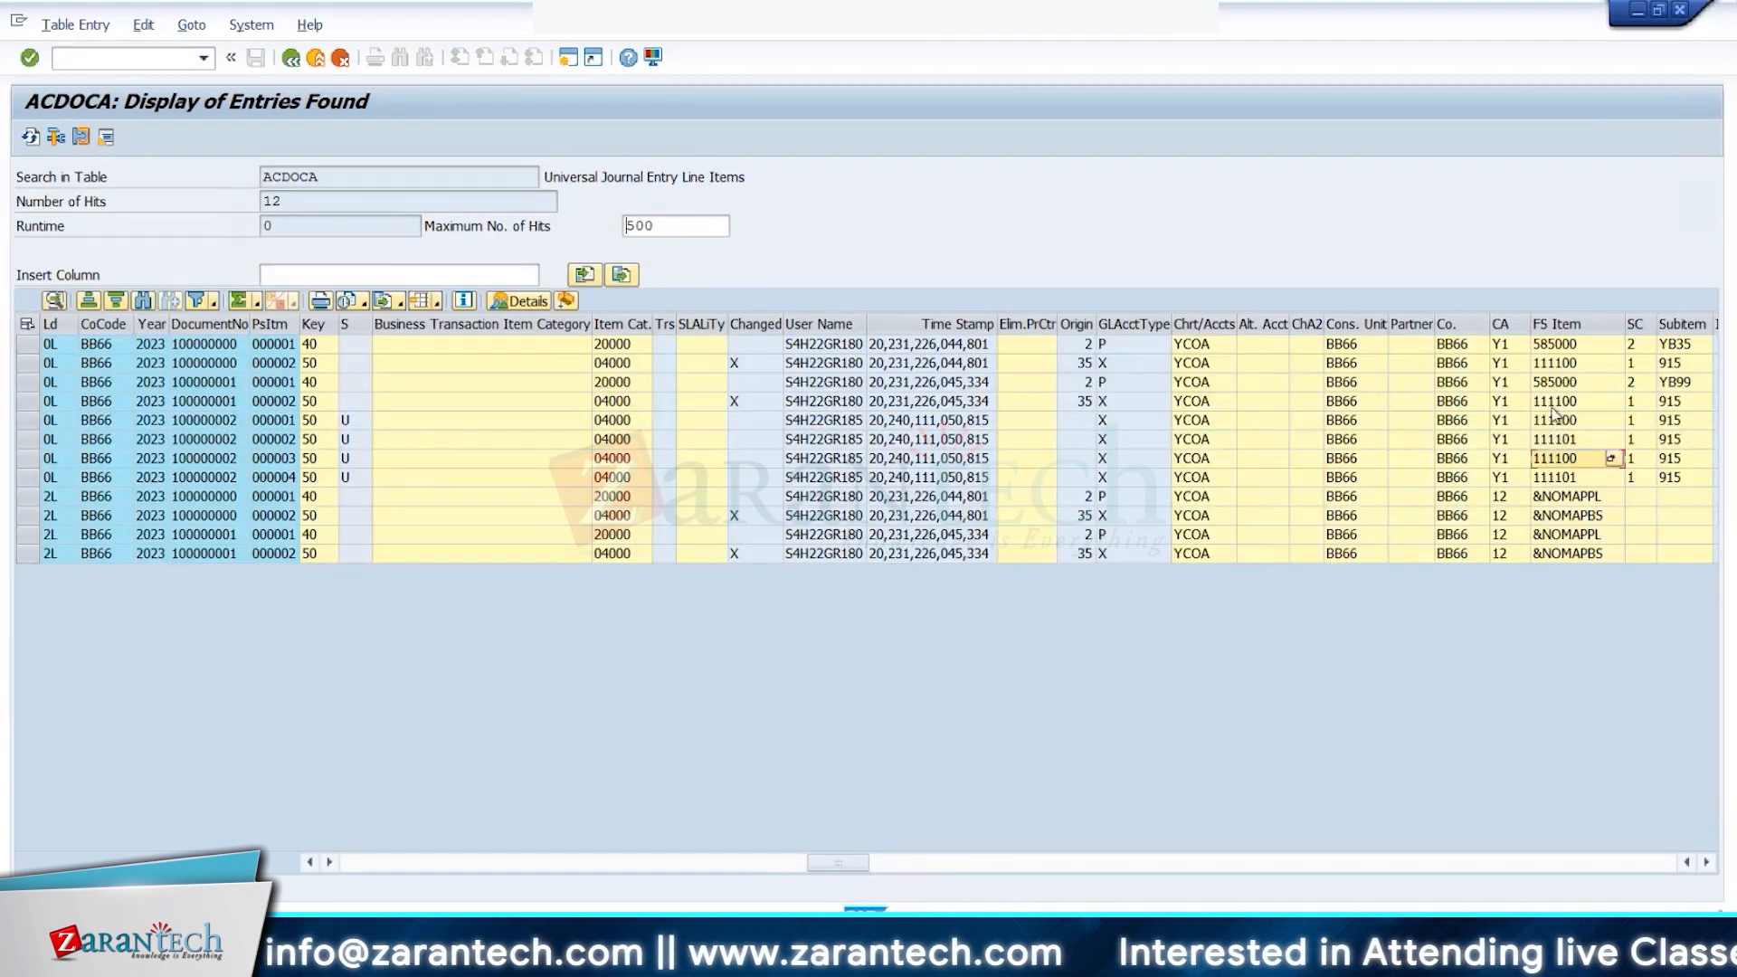
left_click(1573, 478)
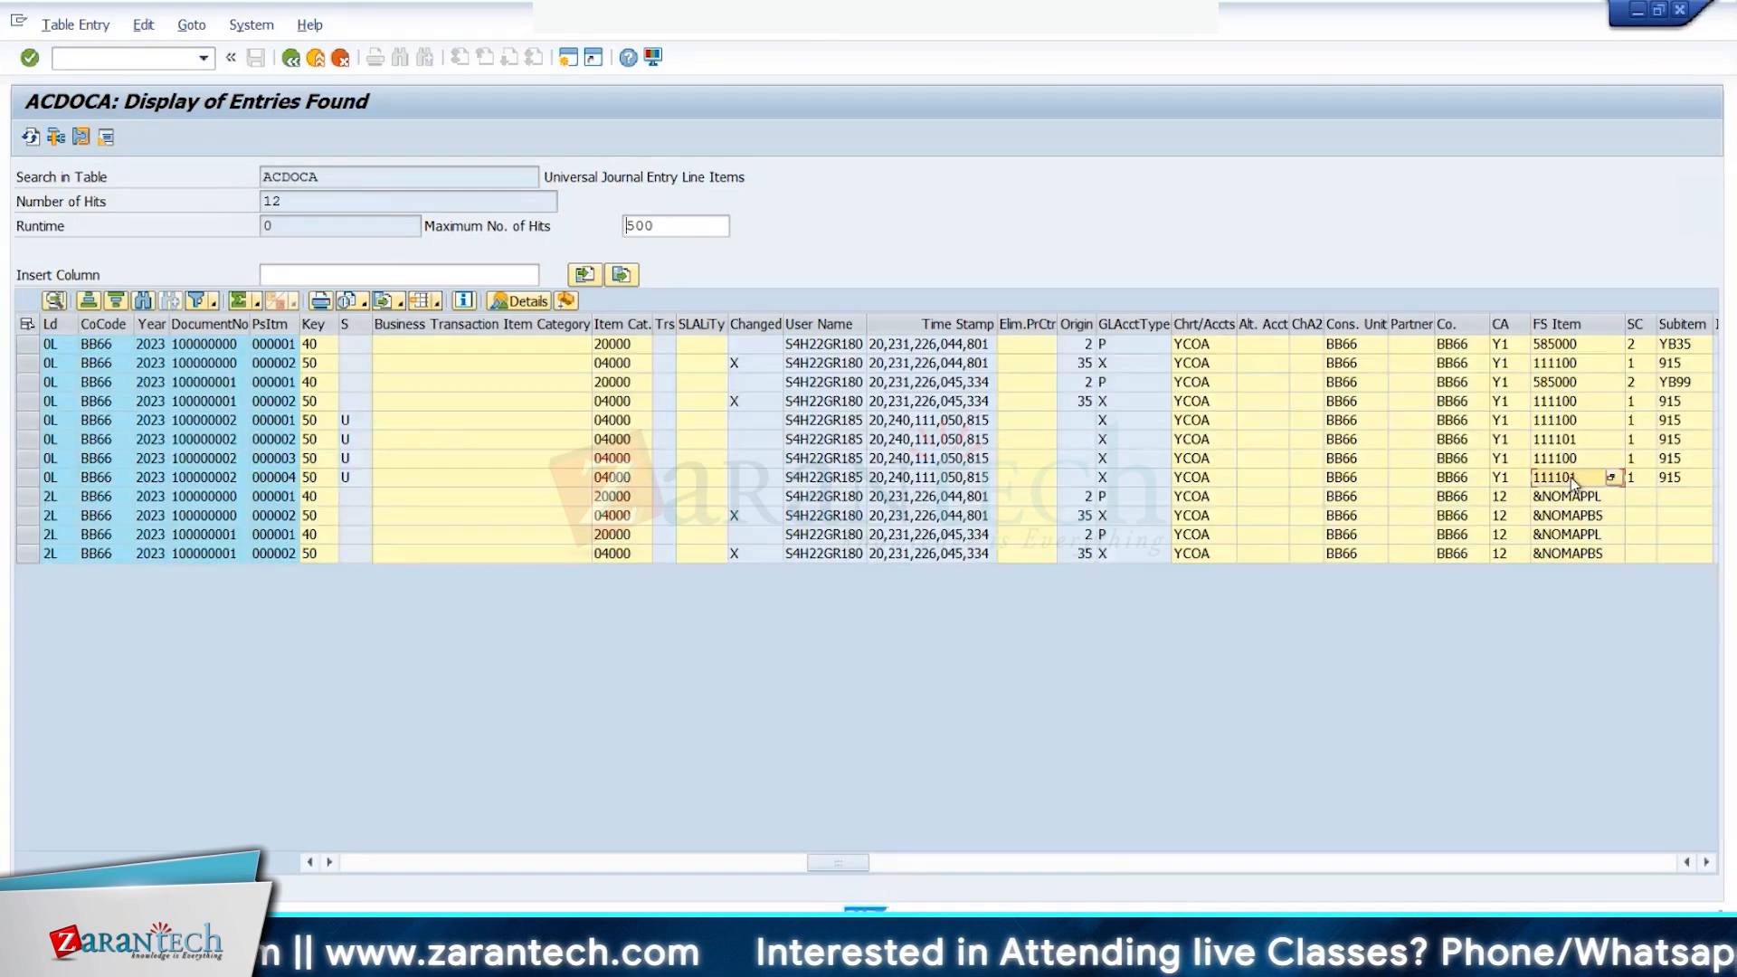
Step: Check the FS items of the original ledger 0L account 10010000 lines against those of the GRRA correction document
left_click(1573, 367)
left_click(1567, 389)
left_click(1563, 370)
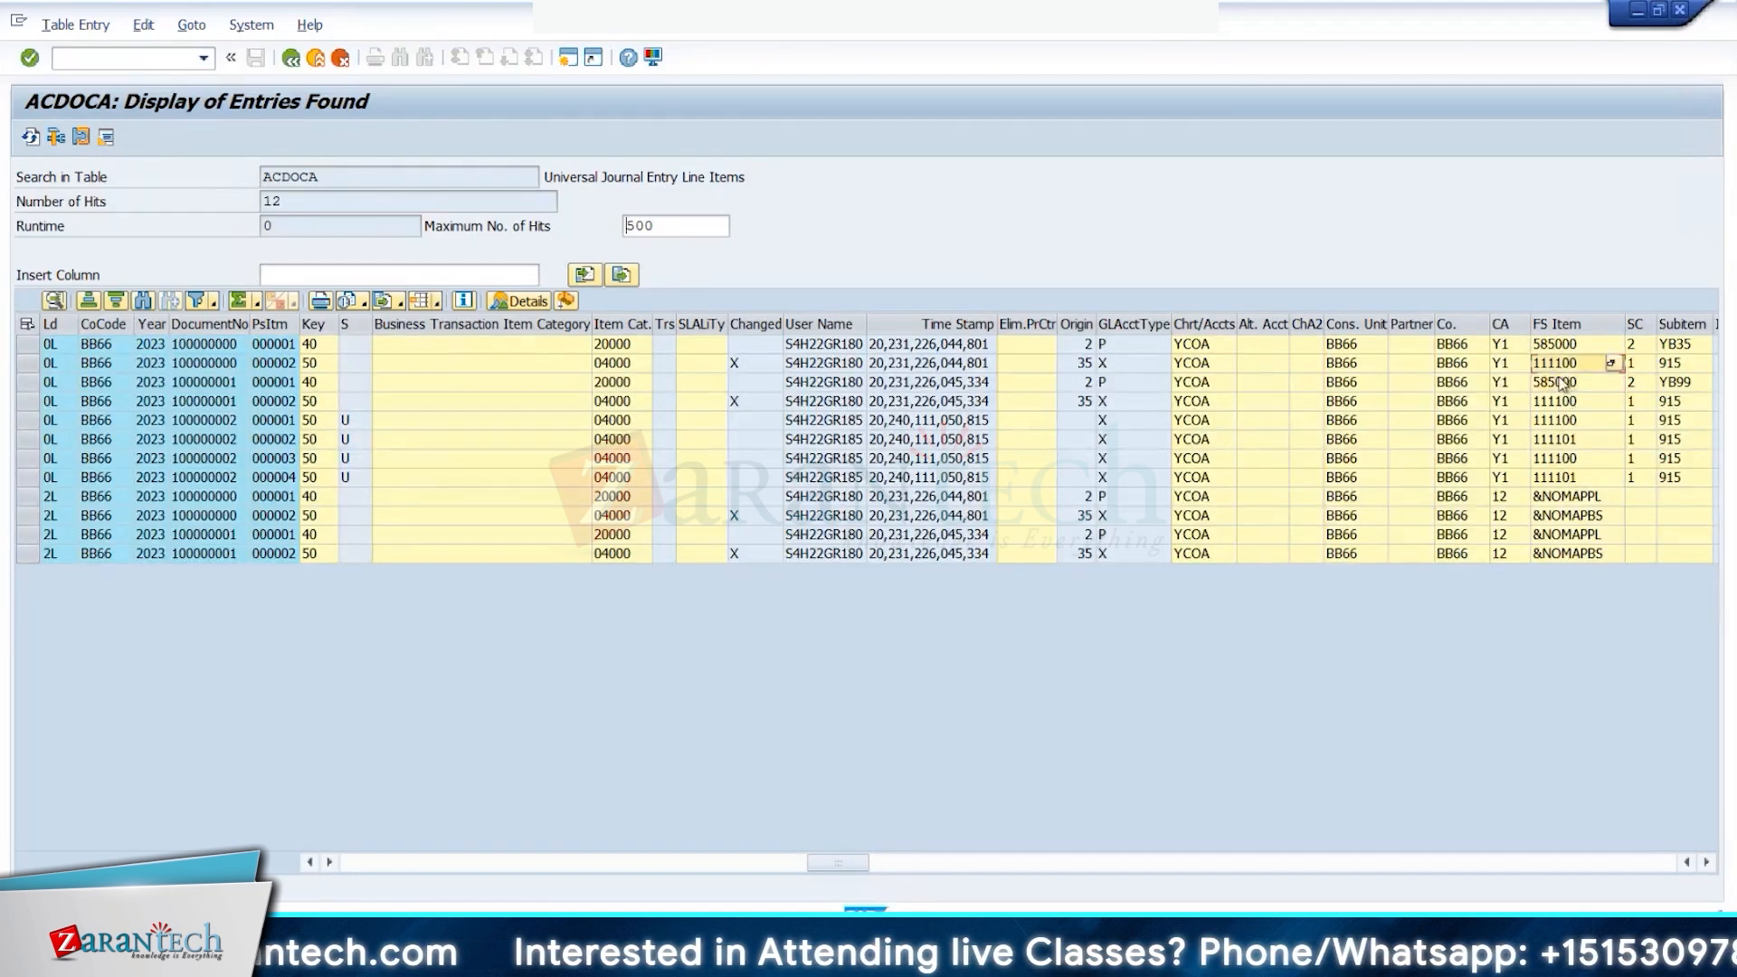
left_click(1562, 399)
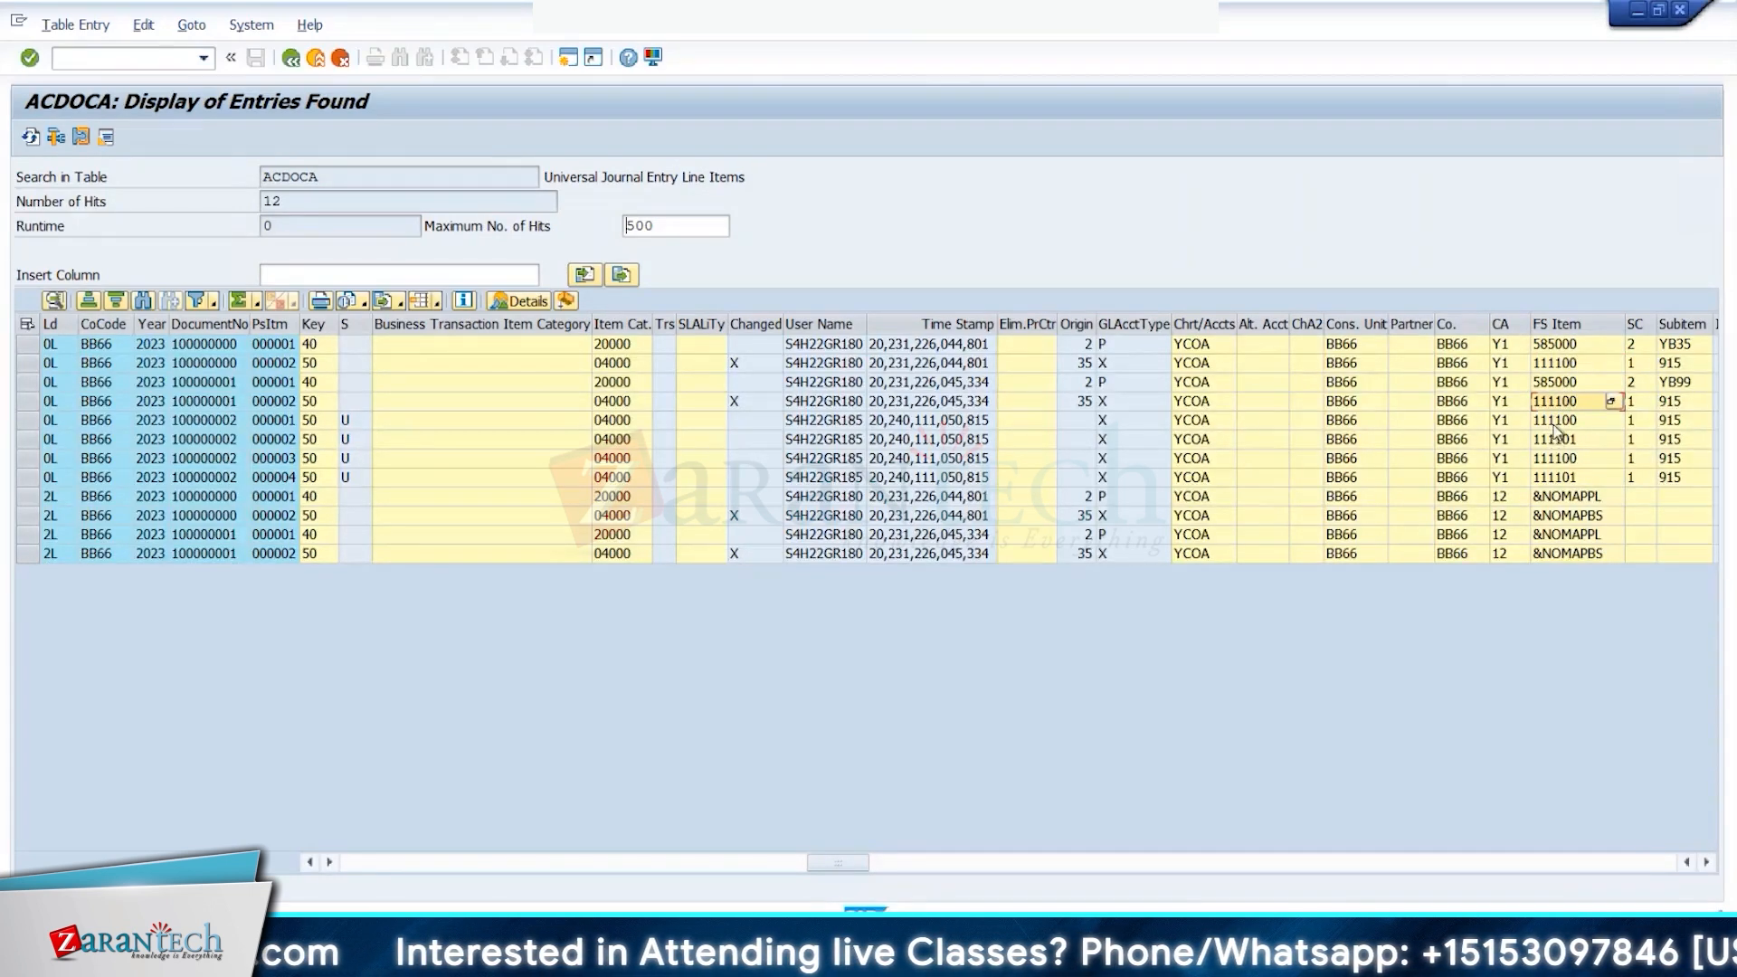
left_click(222, 422)
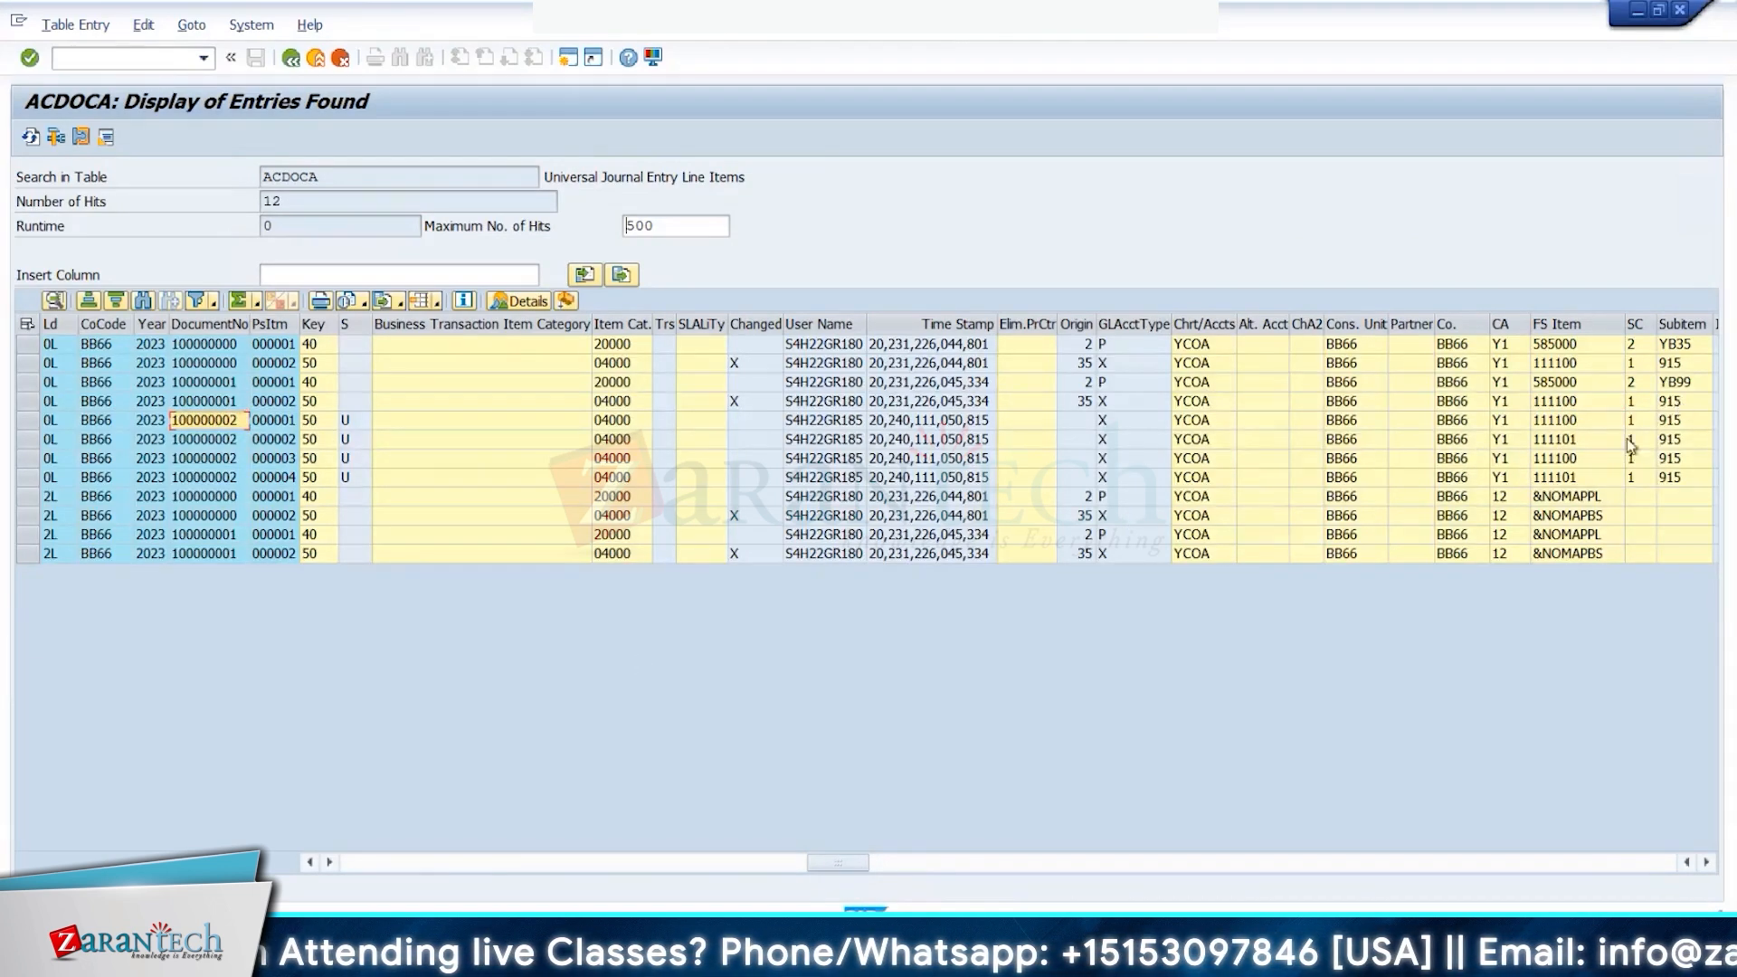
left_click(1575, 422)
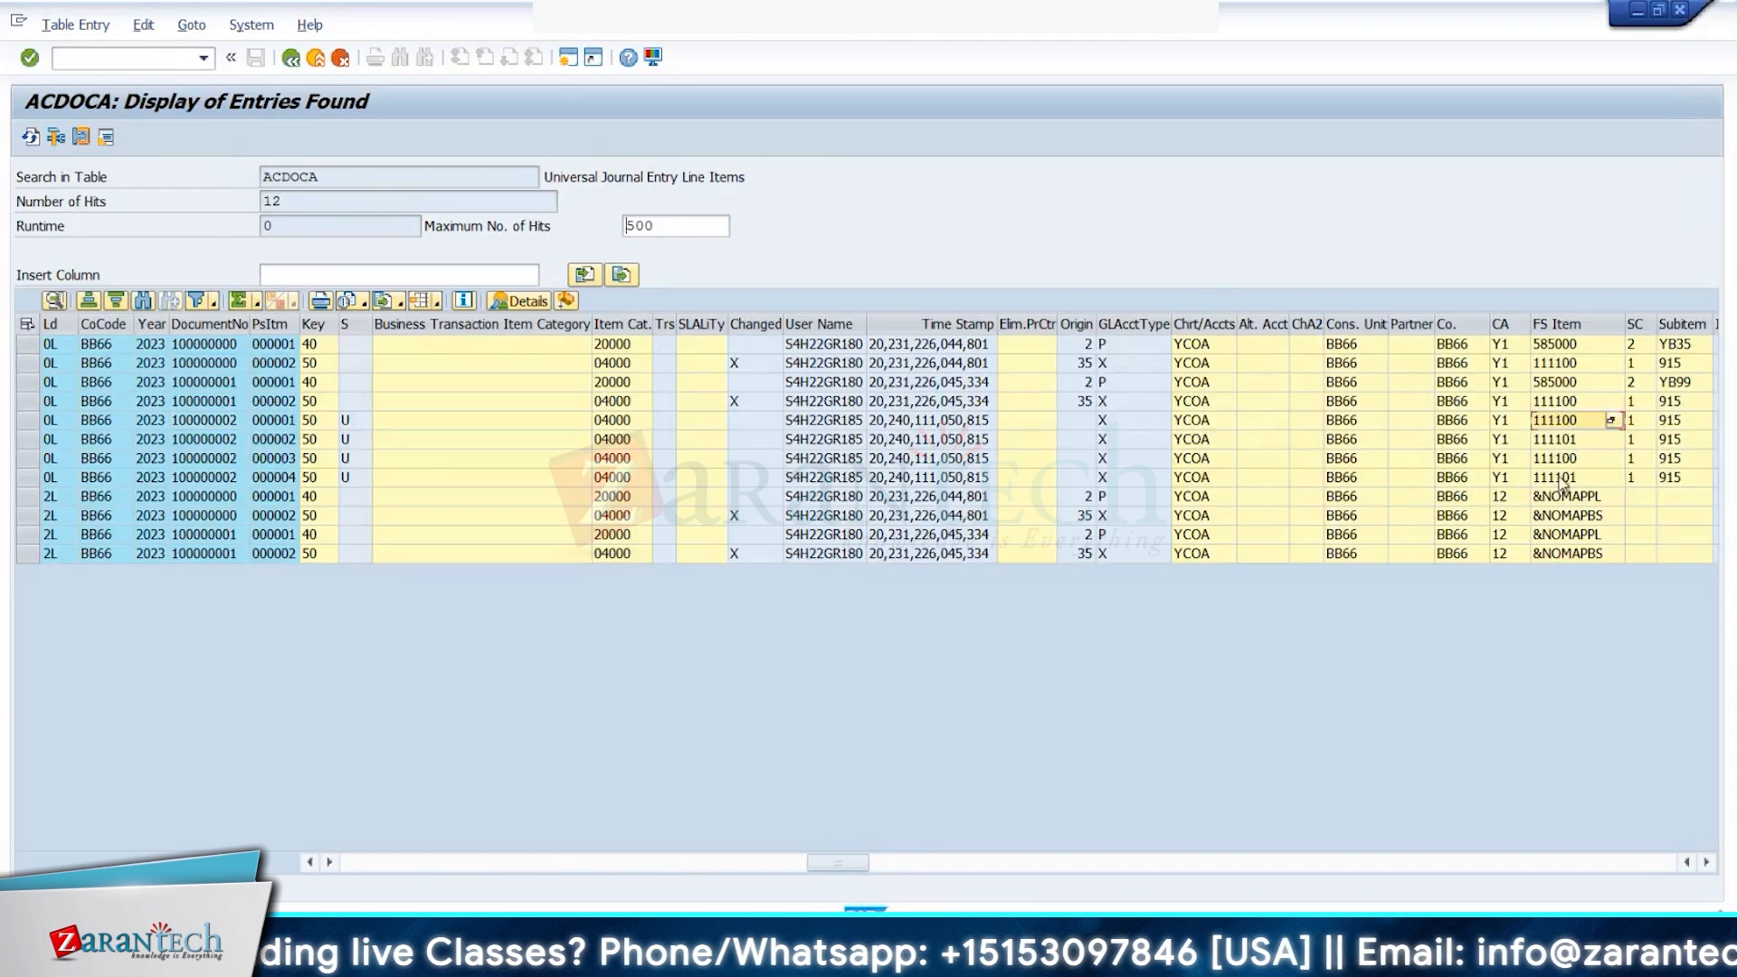
left_click(1564, 460)
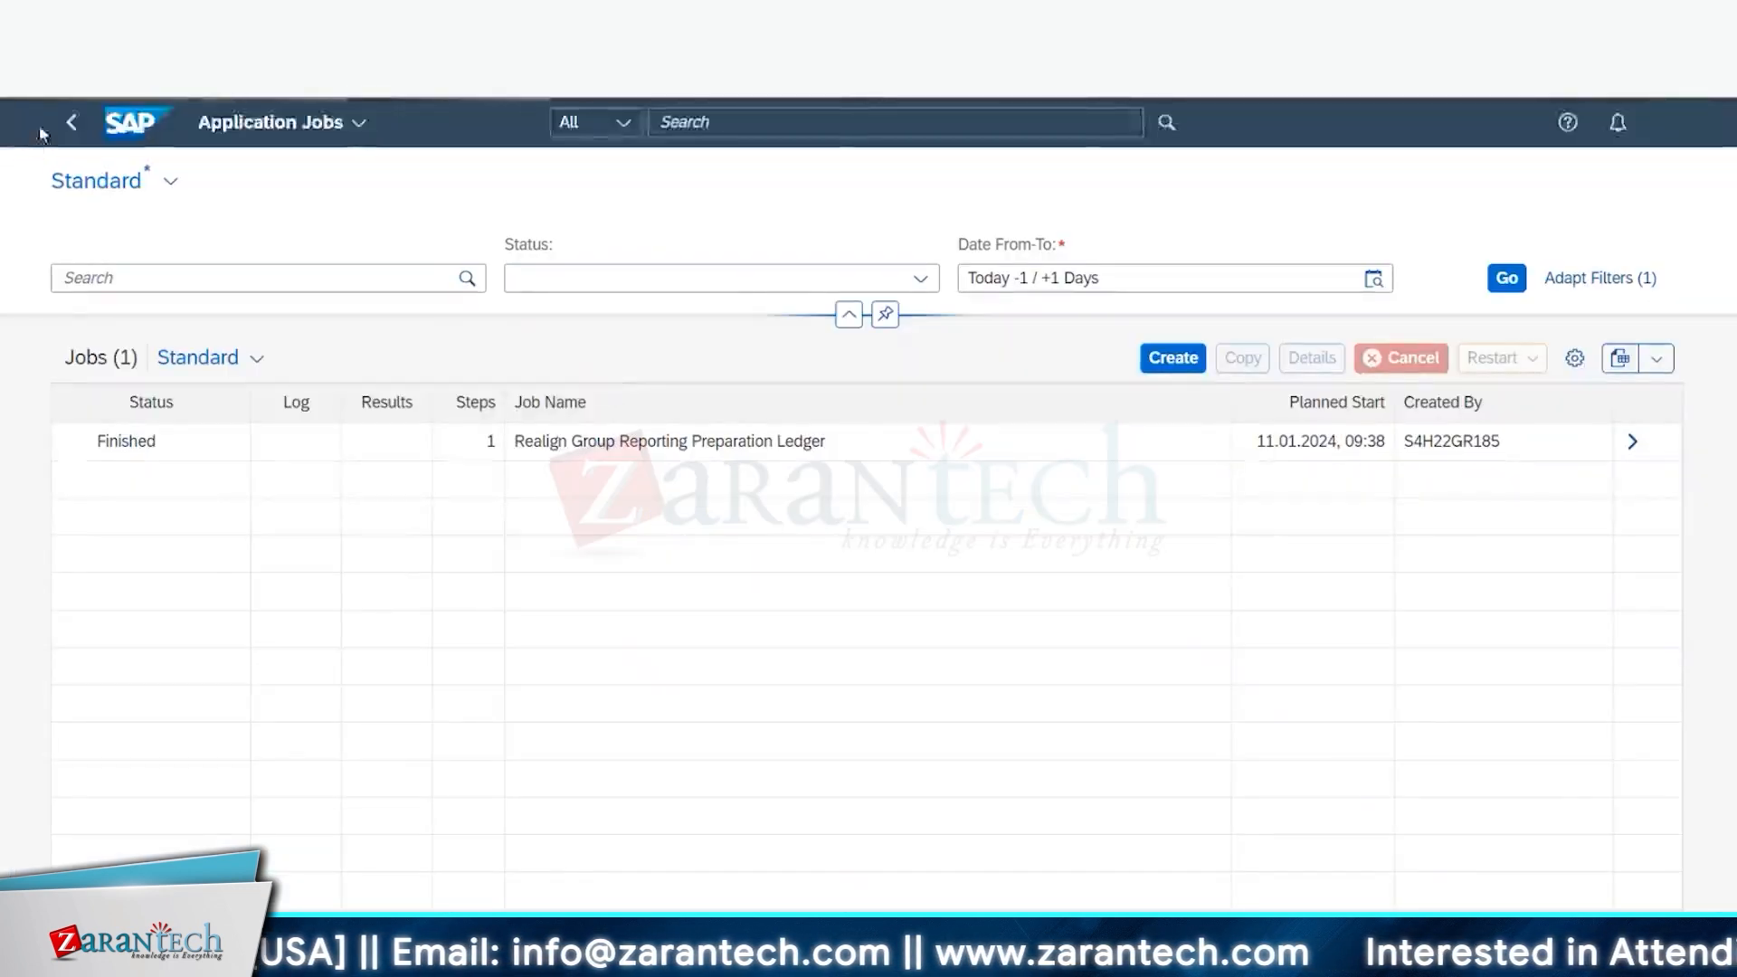
Step: Switch to the SAP Fiori home page, leaving Application Jobs, and open the Data Monitor under Consolidation Data Preparation
left_click(70, 126)
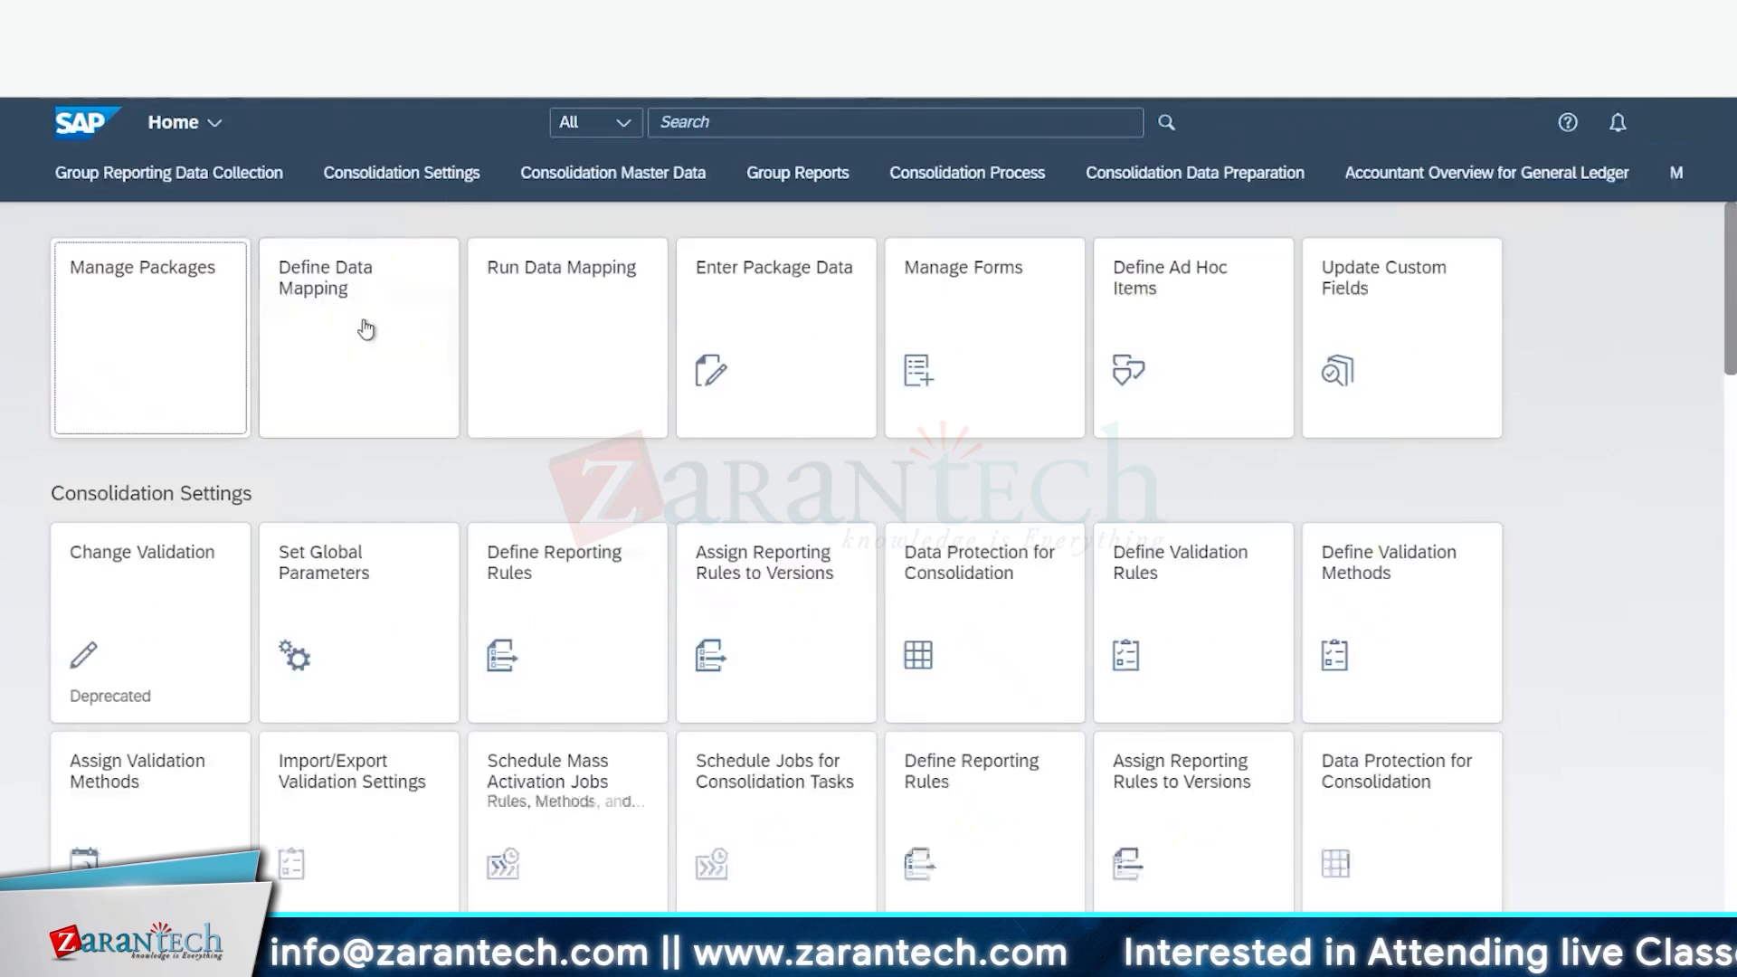
scroll(381, 458, "down", 10)
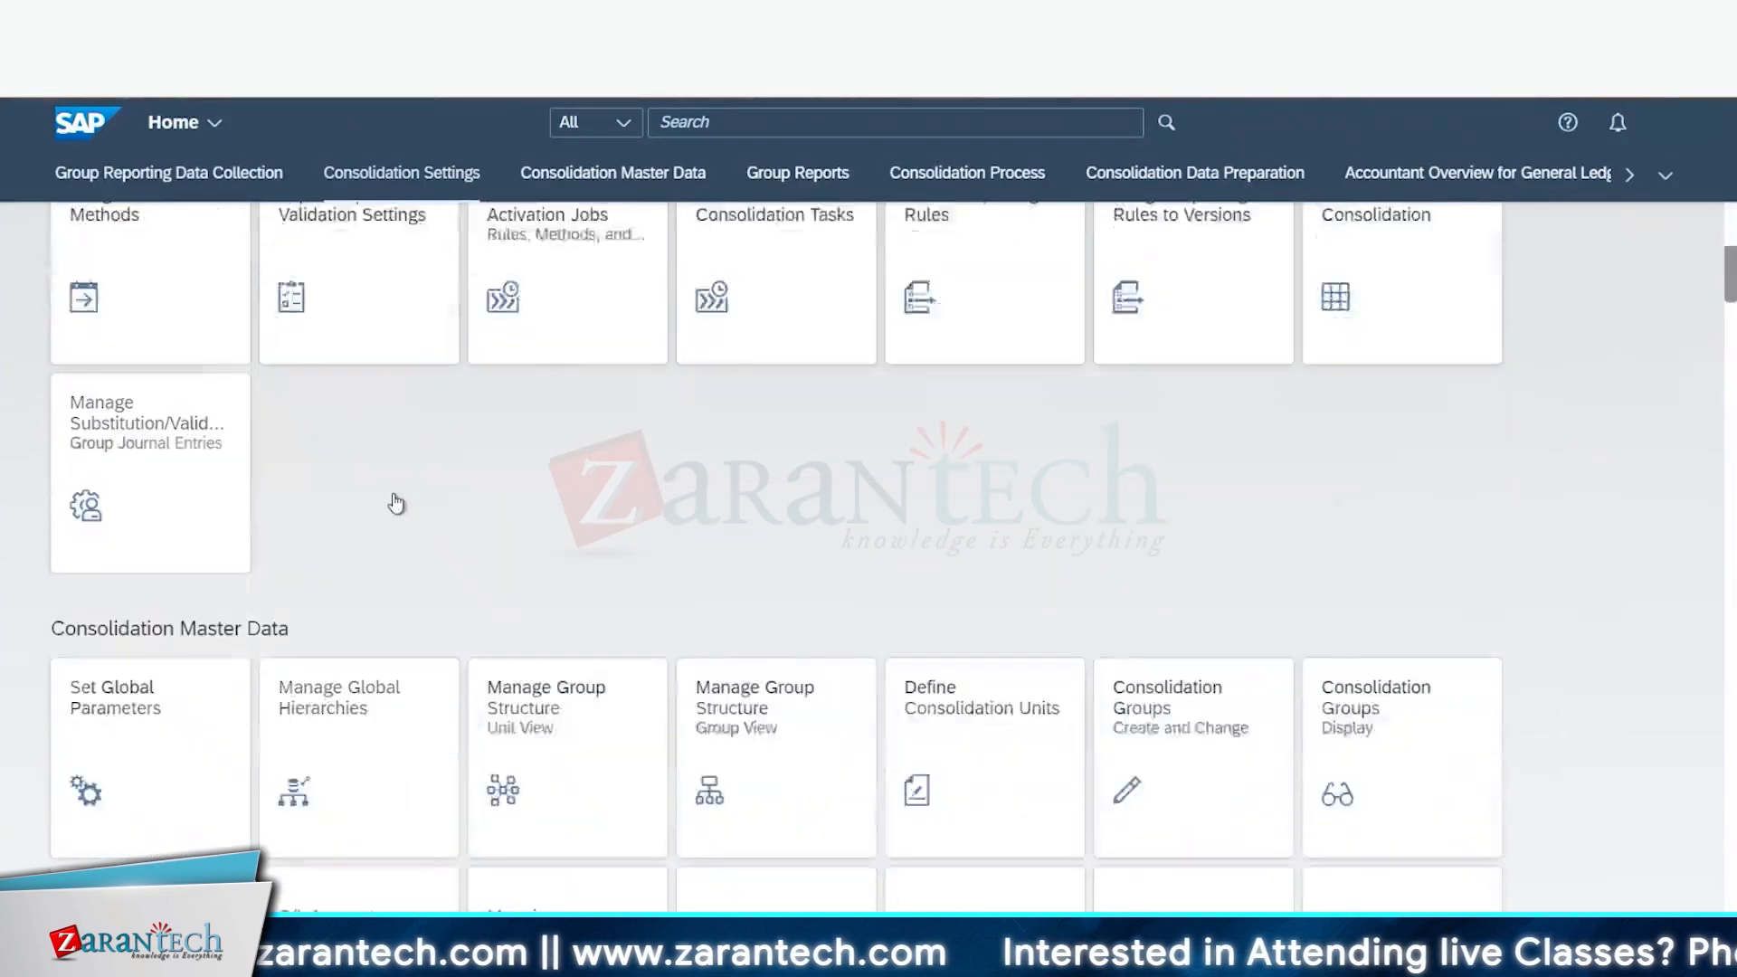
scroll(396, 505, "down", 10)
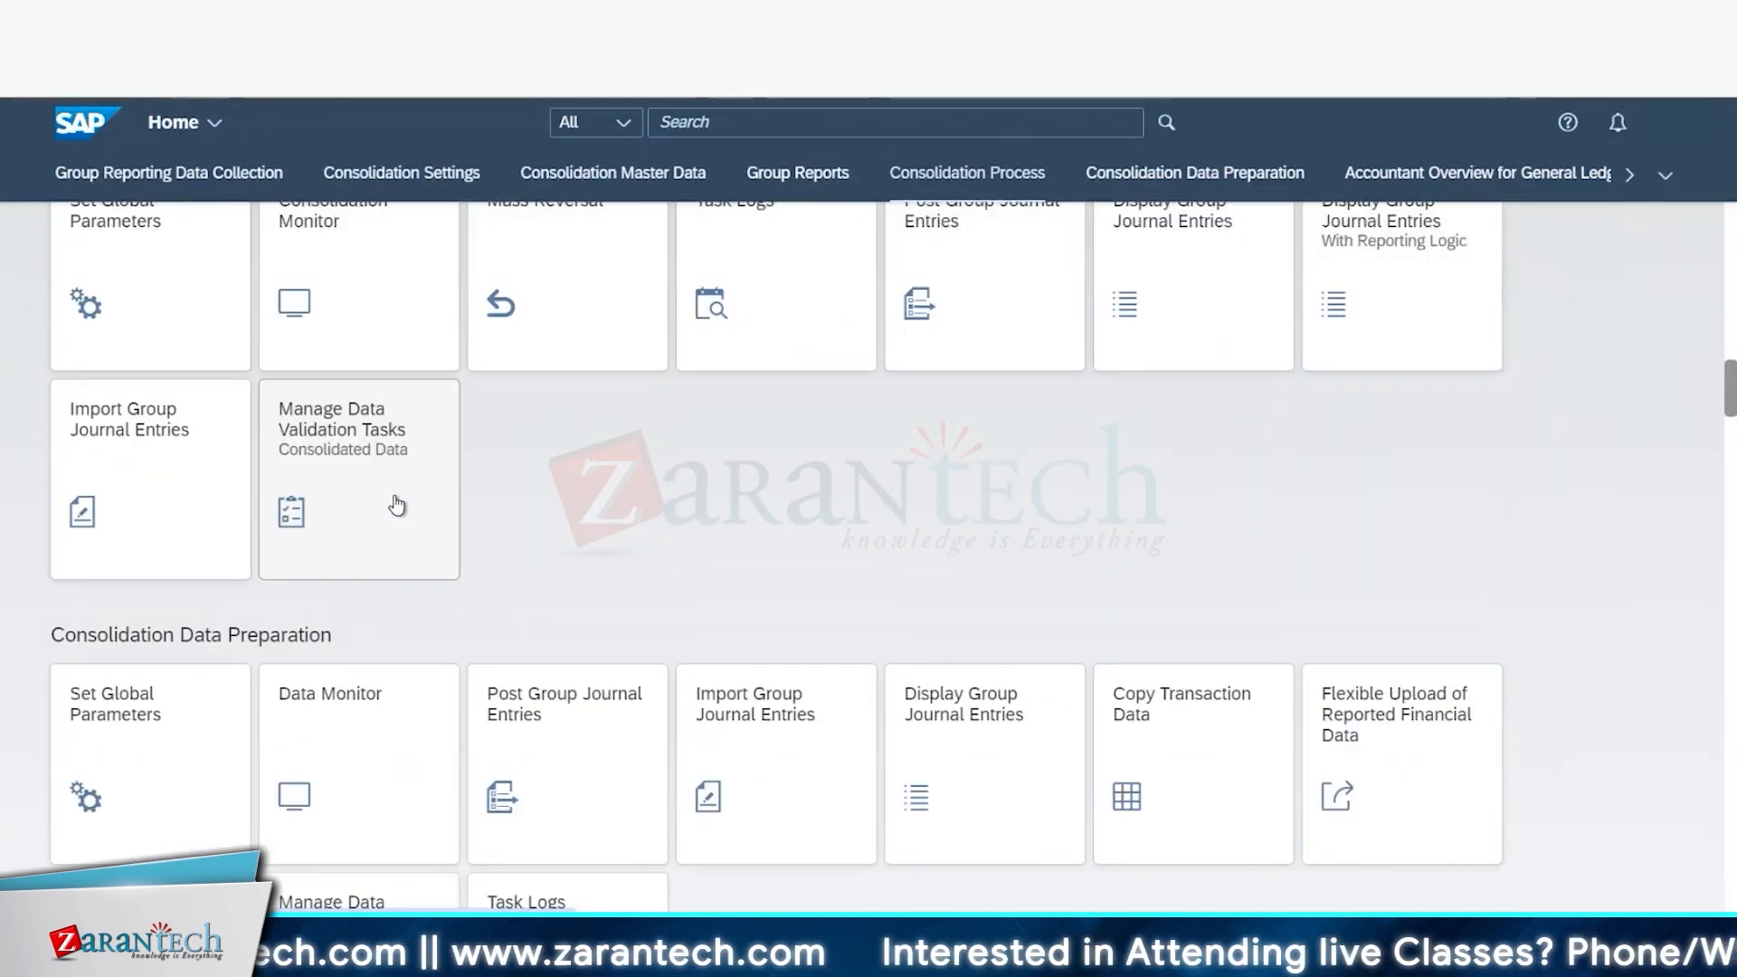
left_click(399, 704)
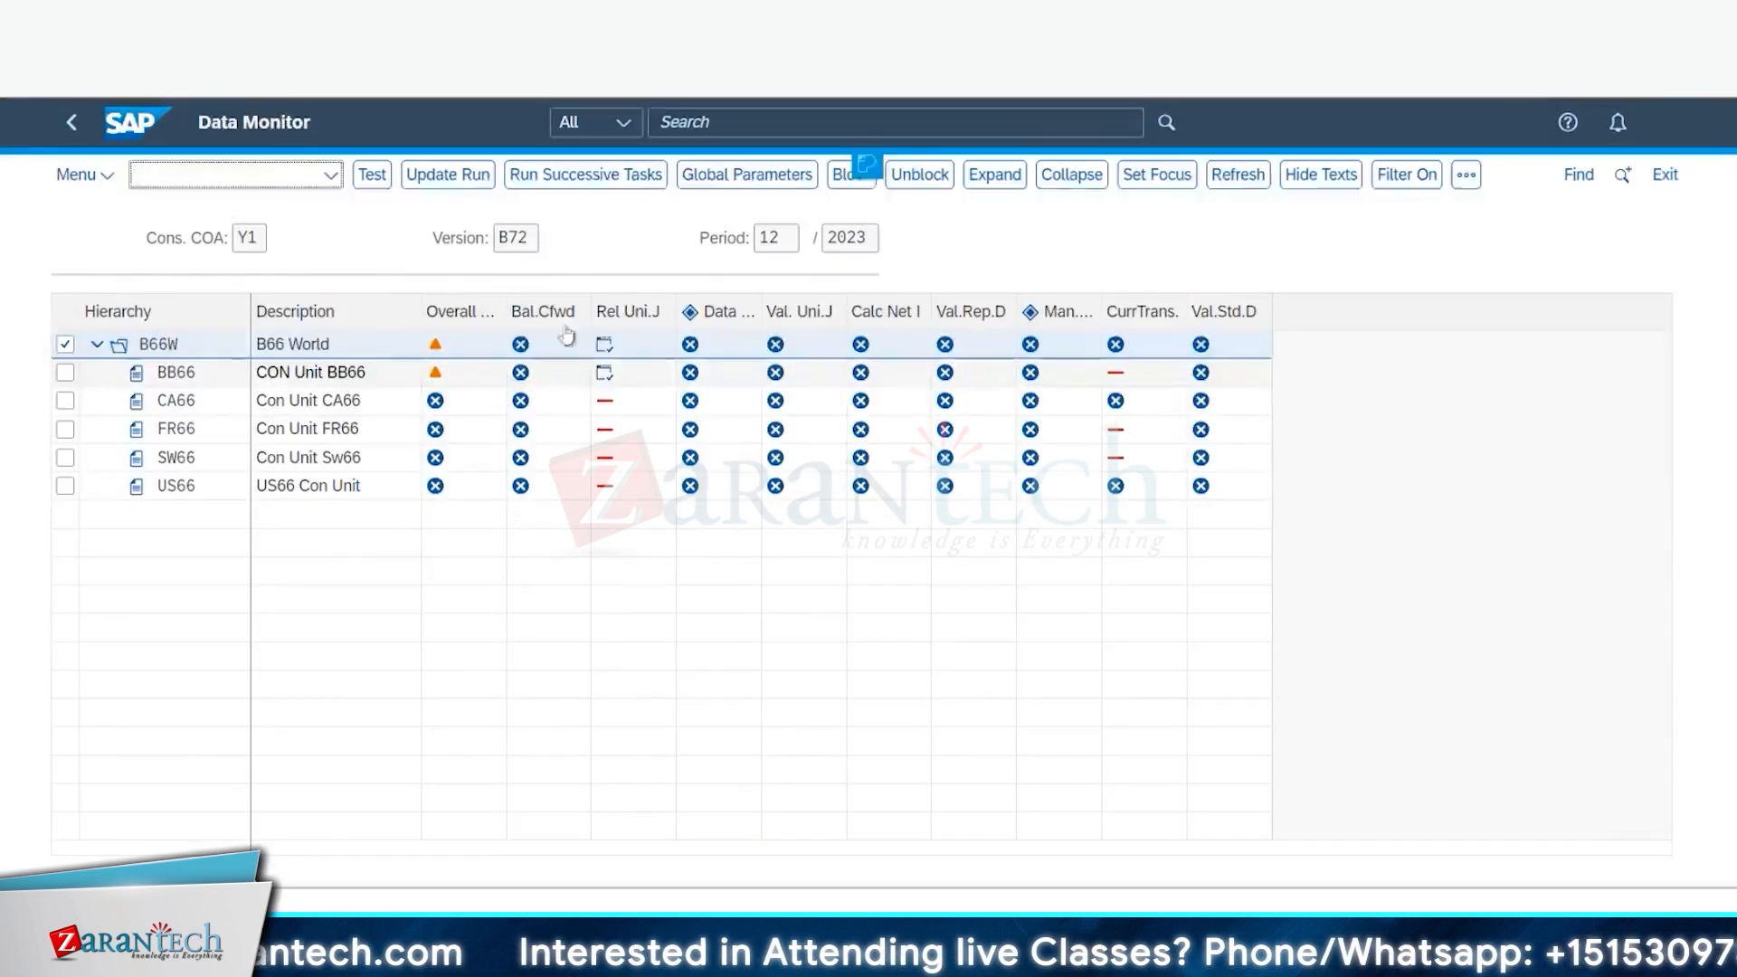
Step: Set the version to B66 in the Data Monitor's global parameters and apply them
left_click(718, 172)
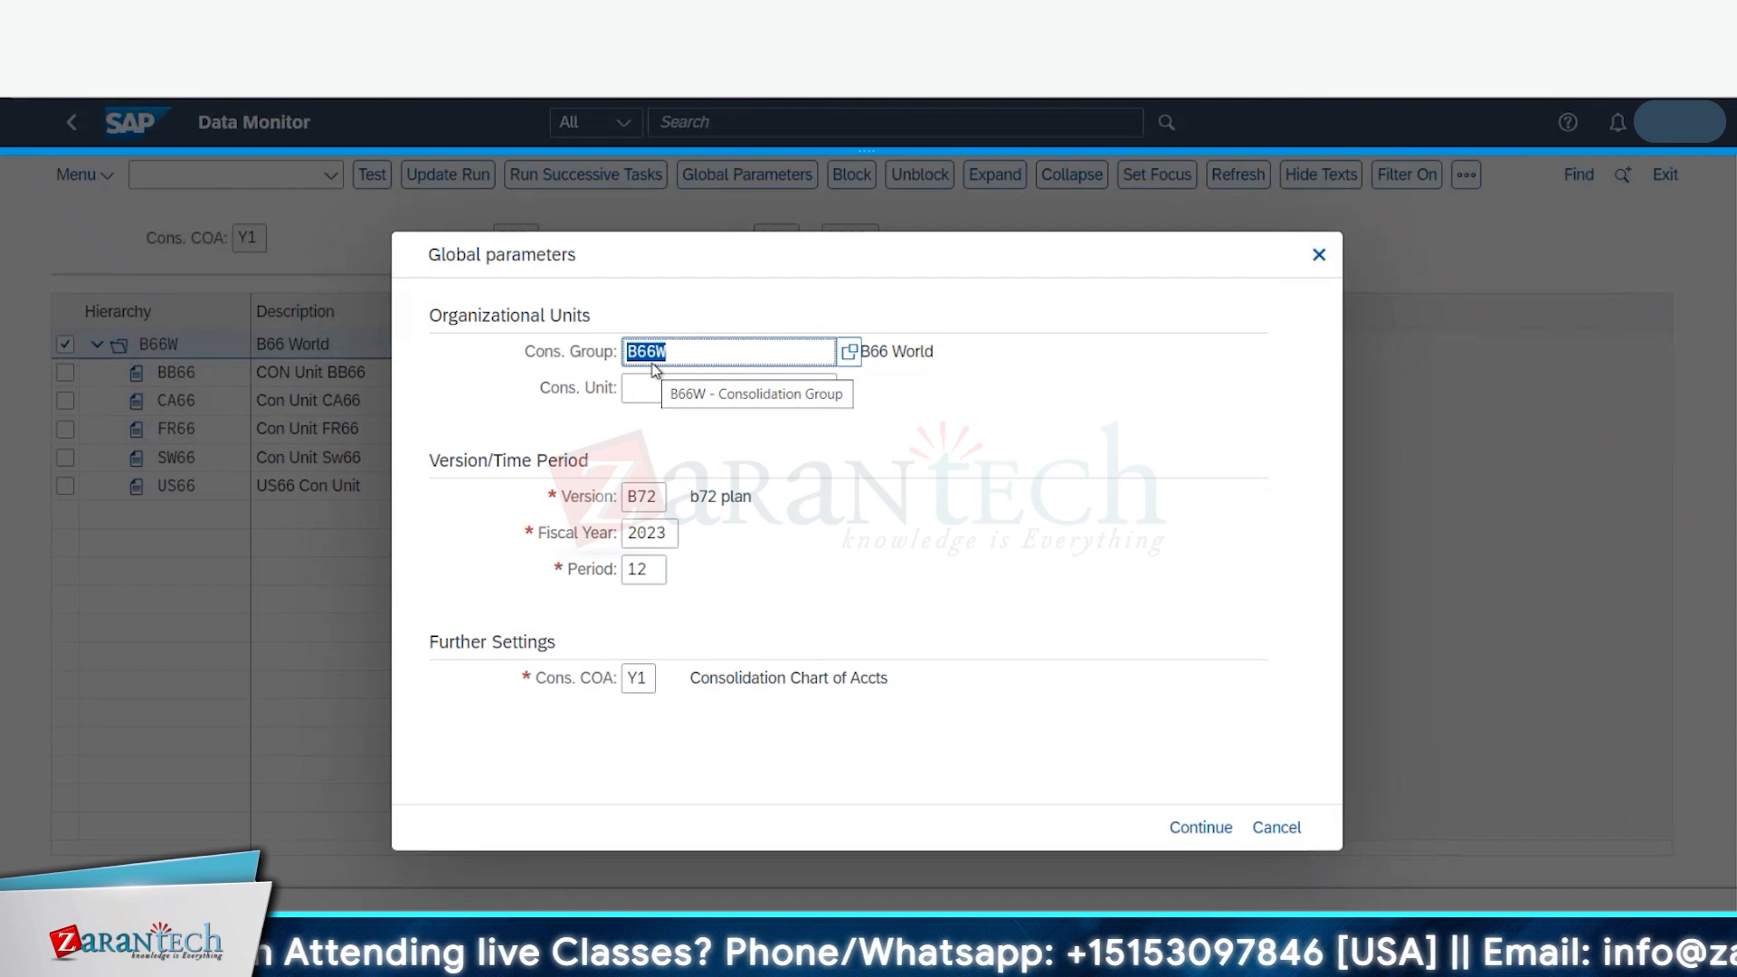
left_click(657, 498)
key("BackSpace")
key("BackSpace")
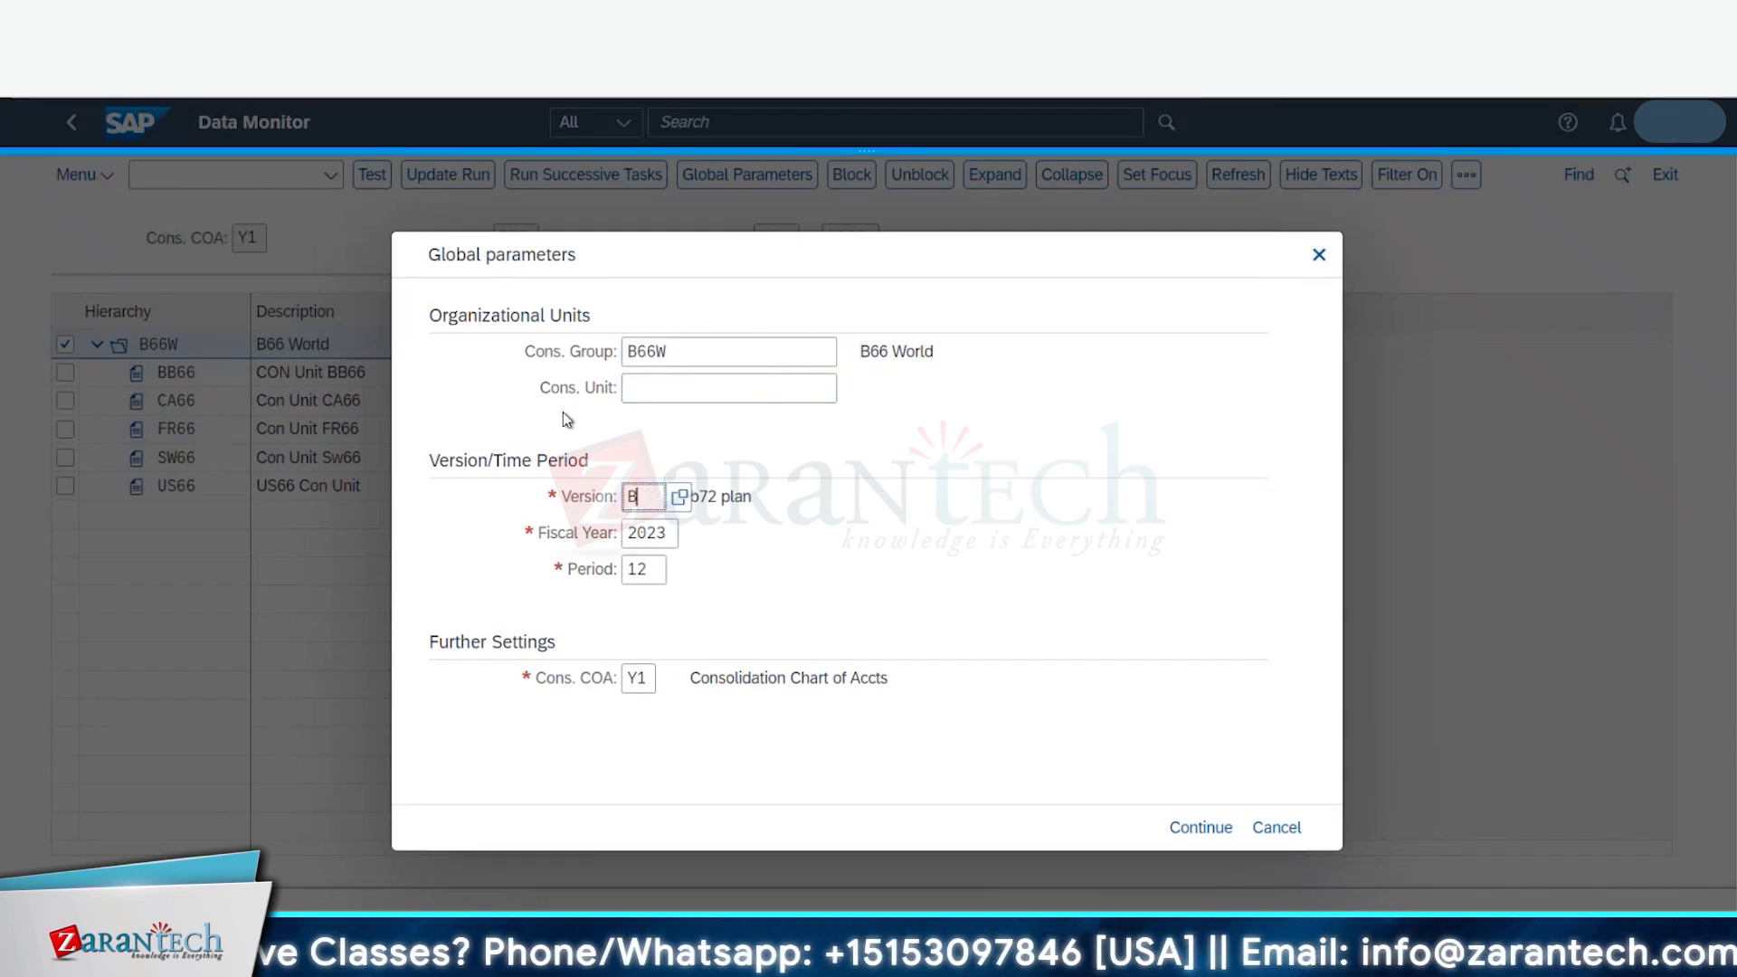
type("66")
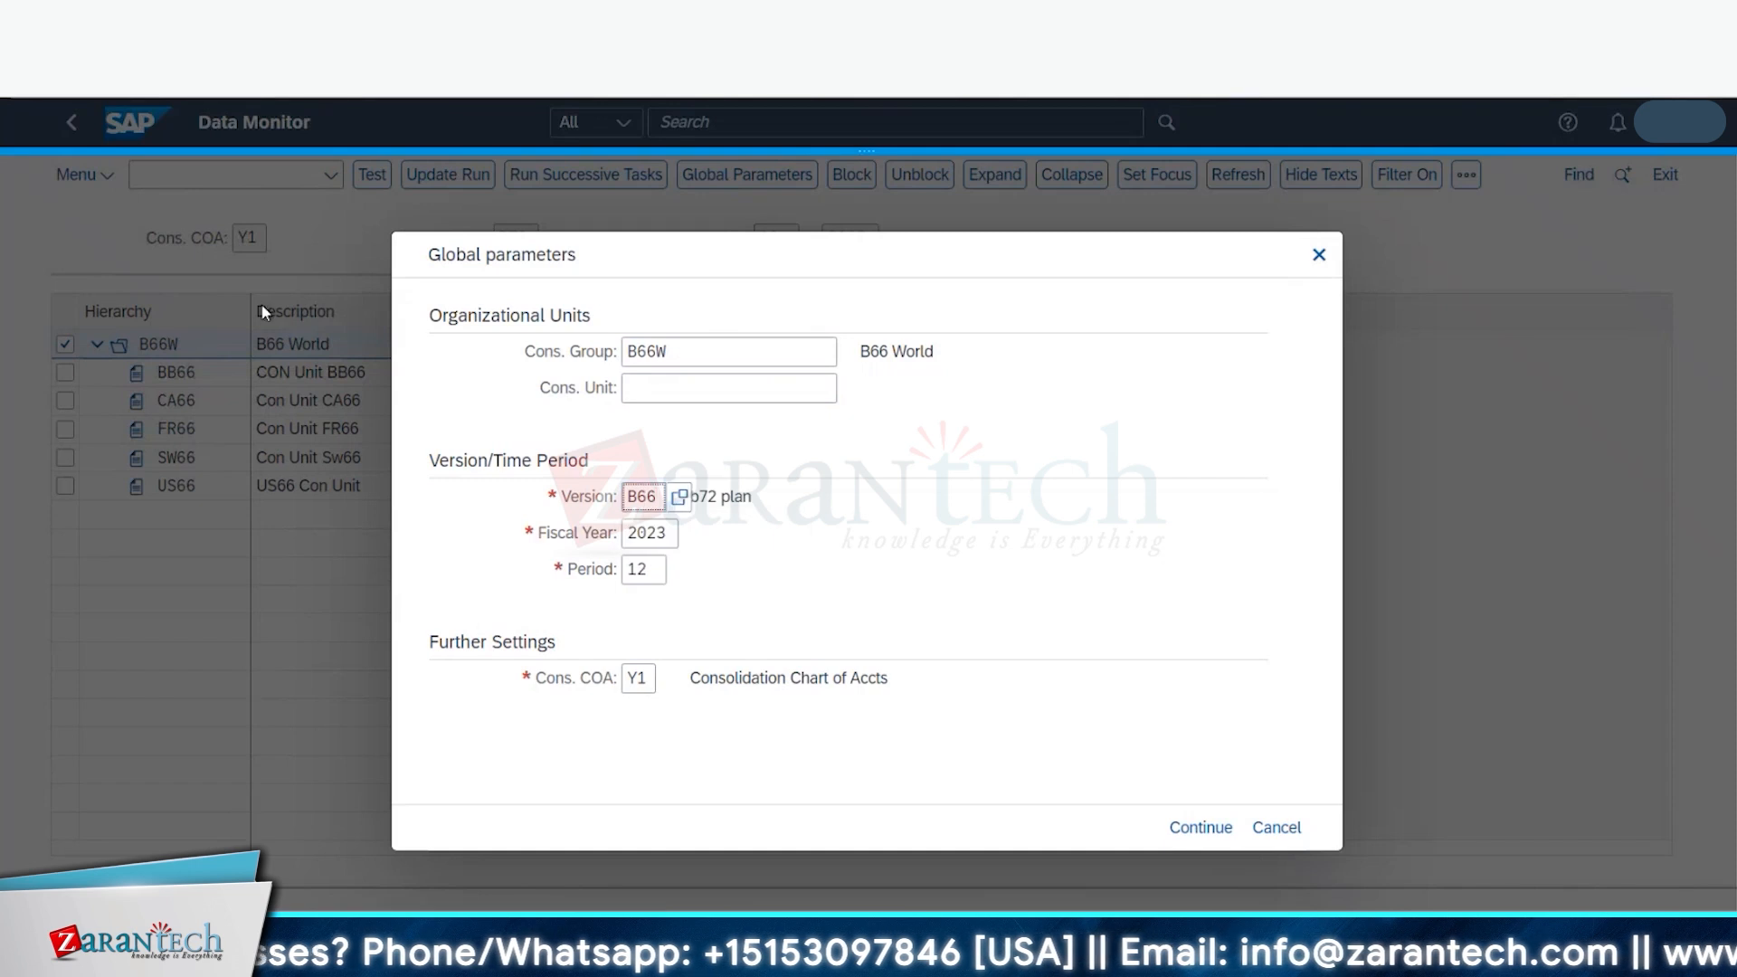
left_click(1201, 828)
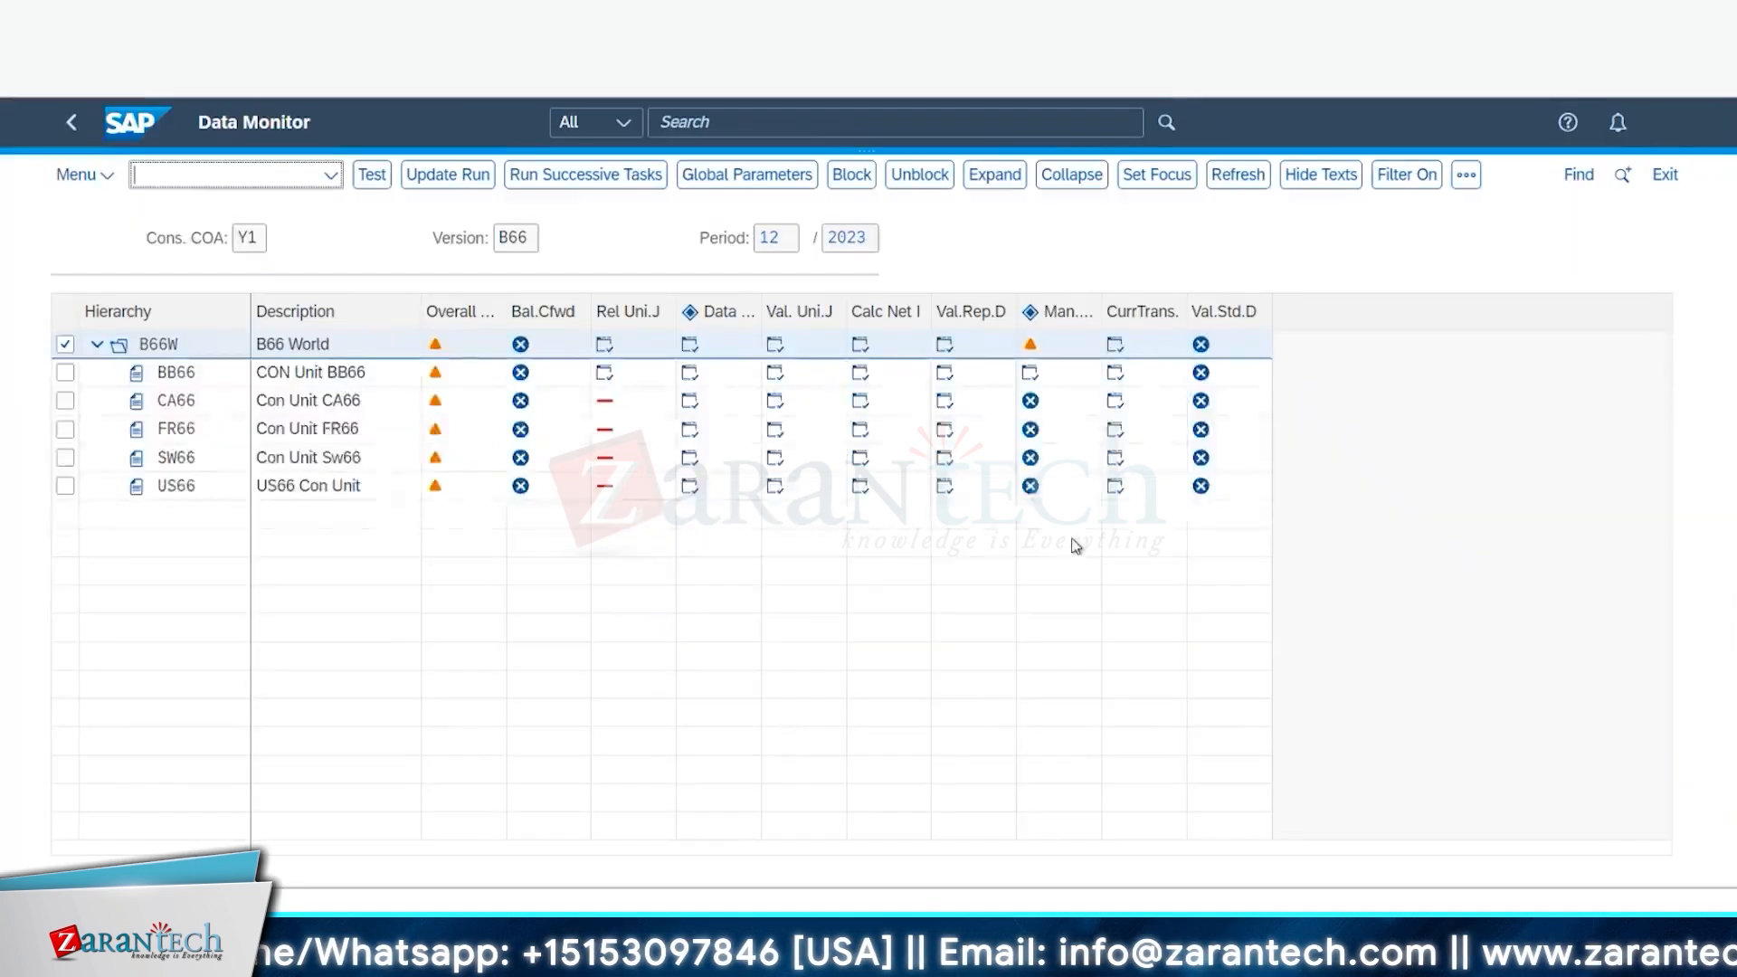
Step: Run the release of universal documents for consolidation unit BB66 in test mode
left_click(605, 375)
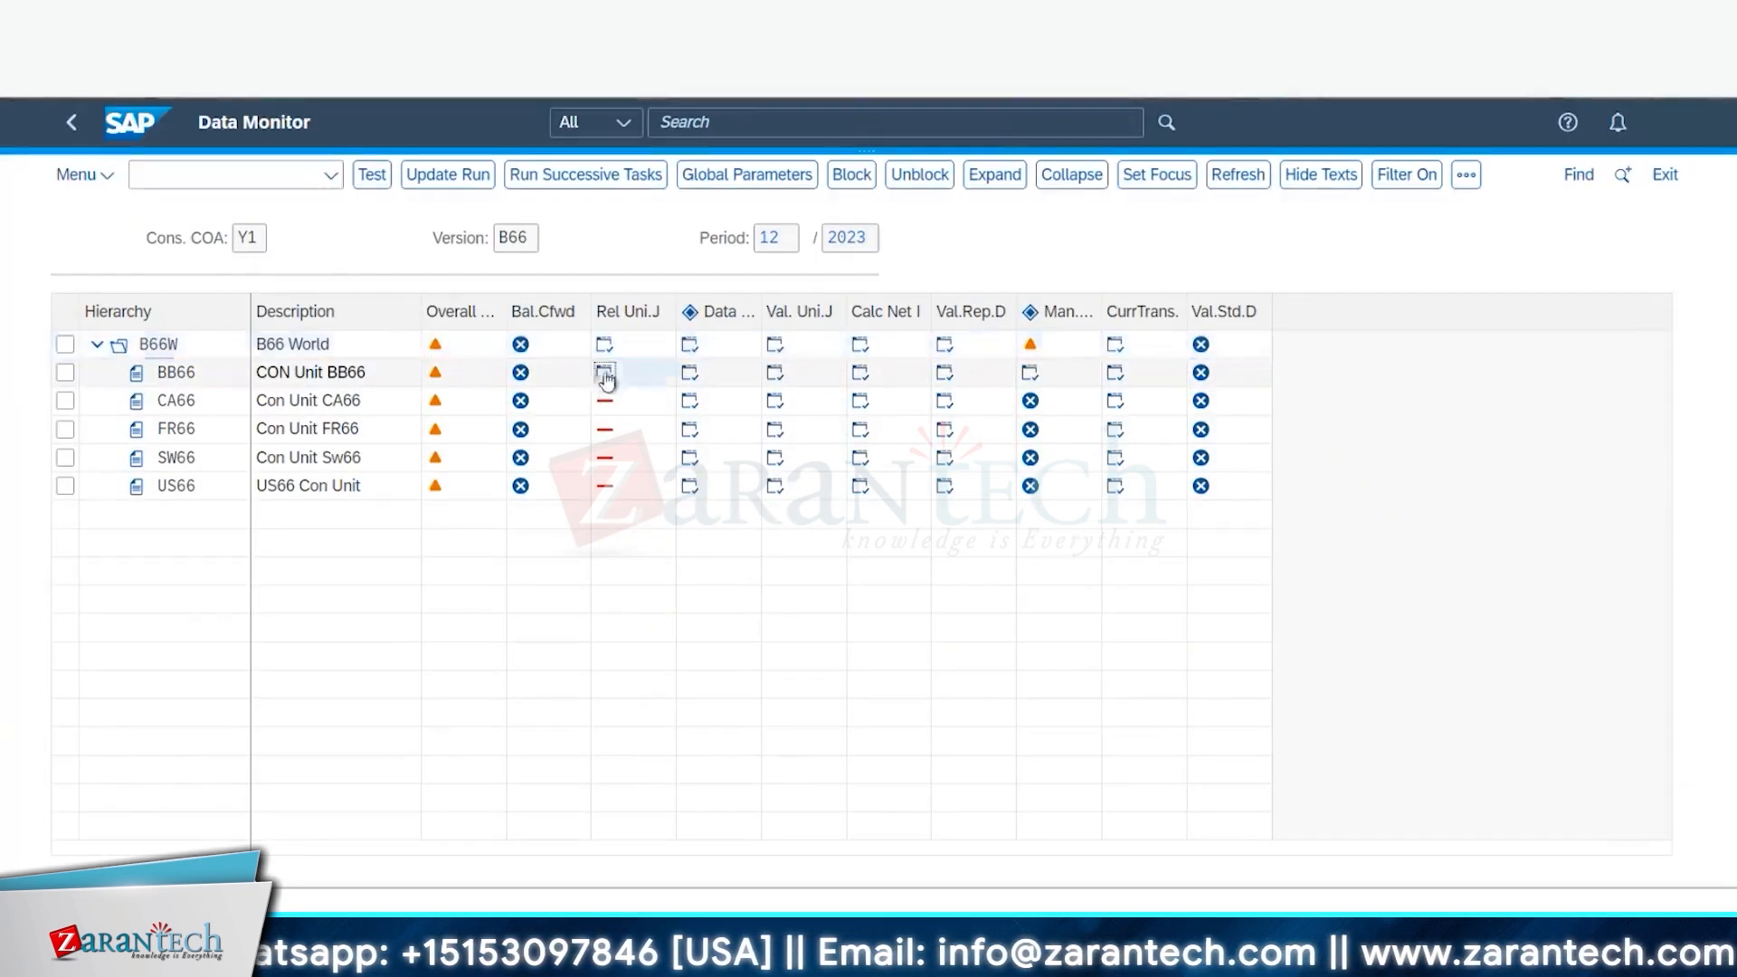
left_click(375, 175)
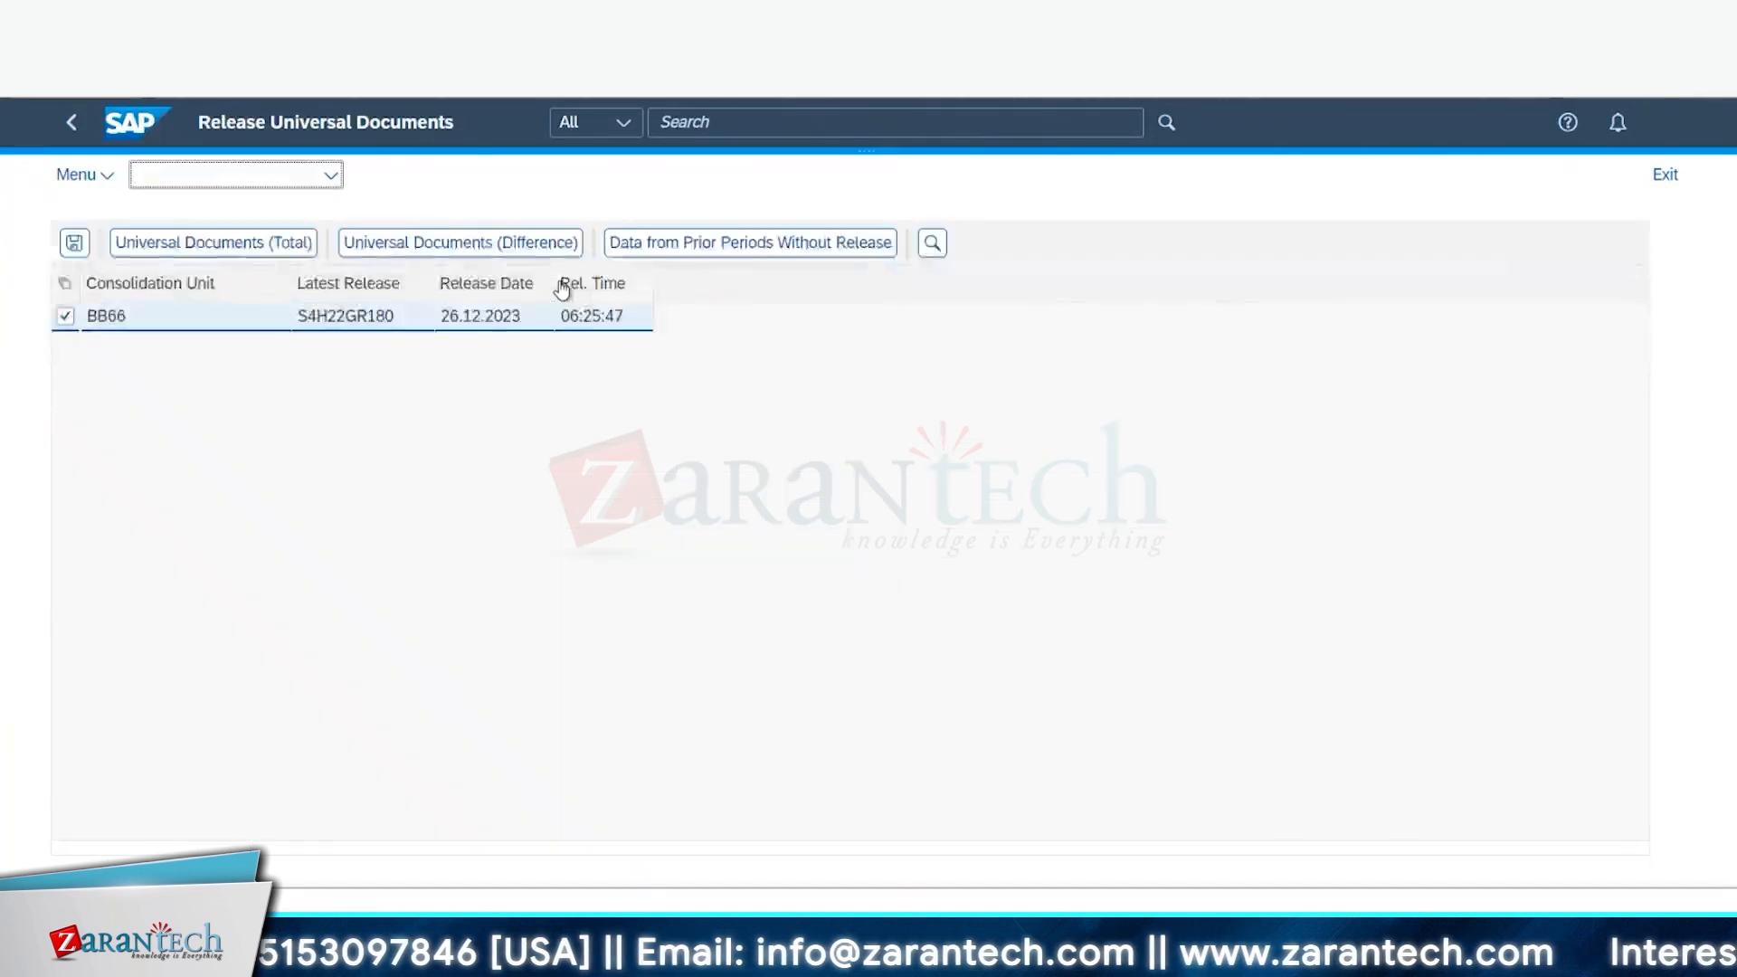
left_click(73, 243)
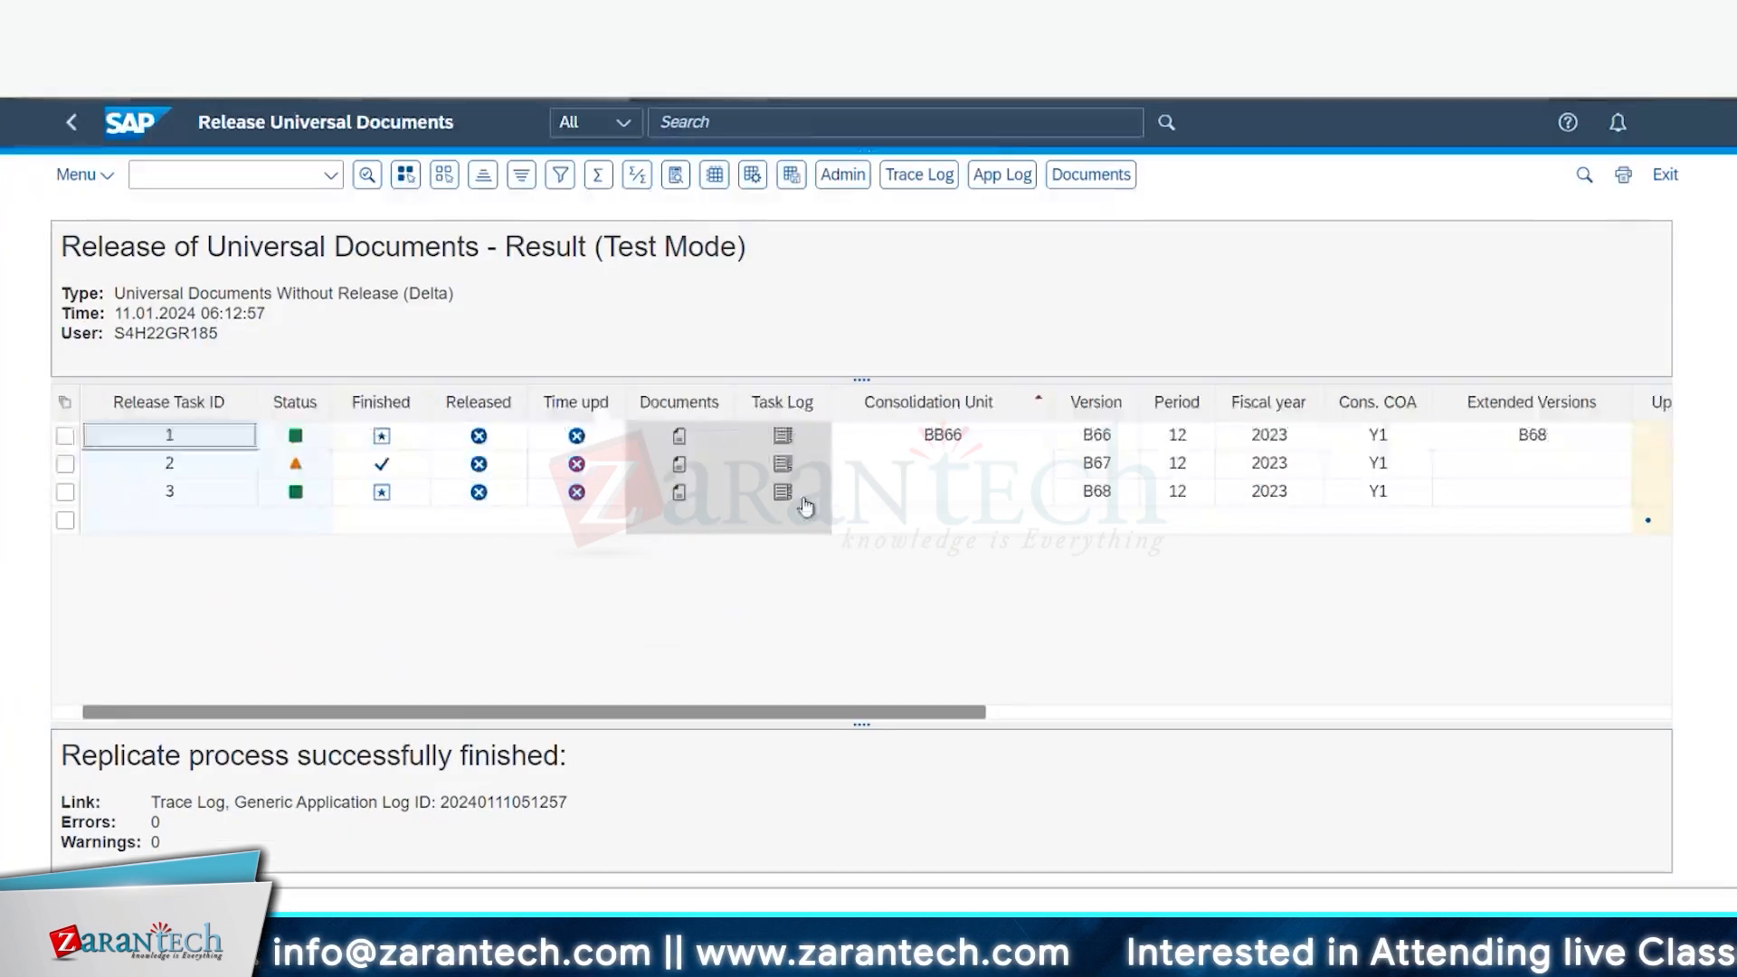
Step: Open the documents summary of BB66's version B66 release task and check the amounts by FS item
left_click(784, 443)
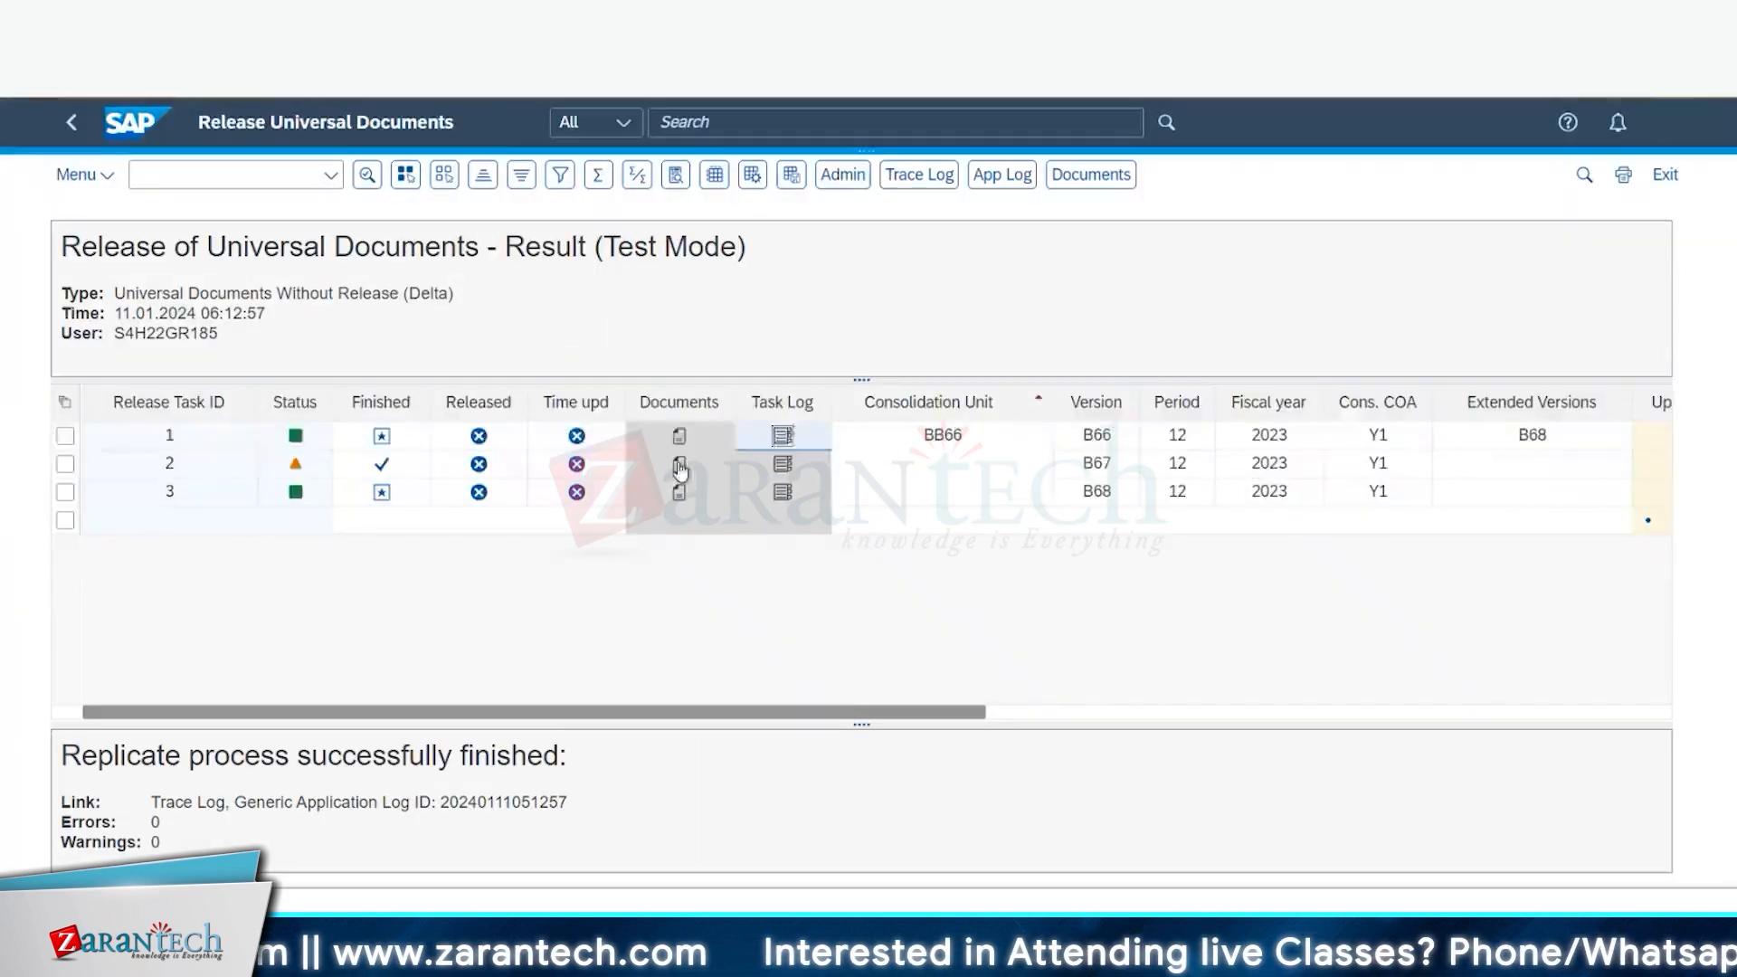
left_click(679, 436)
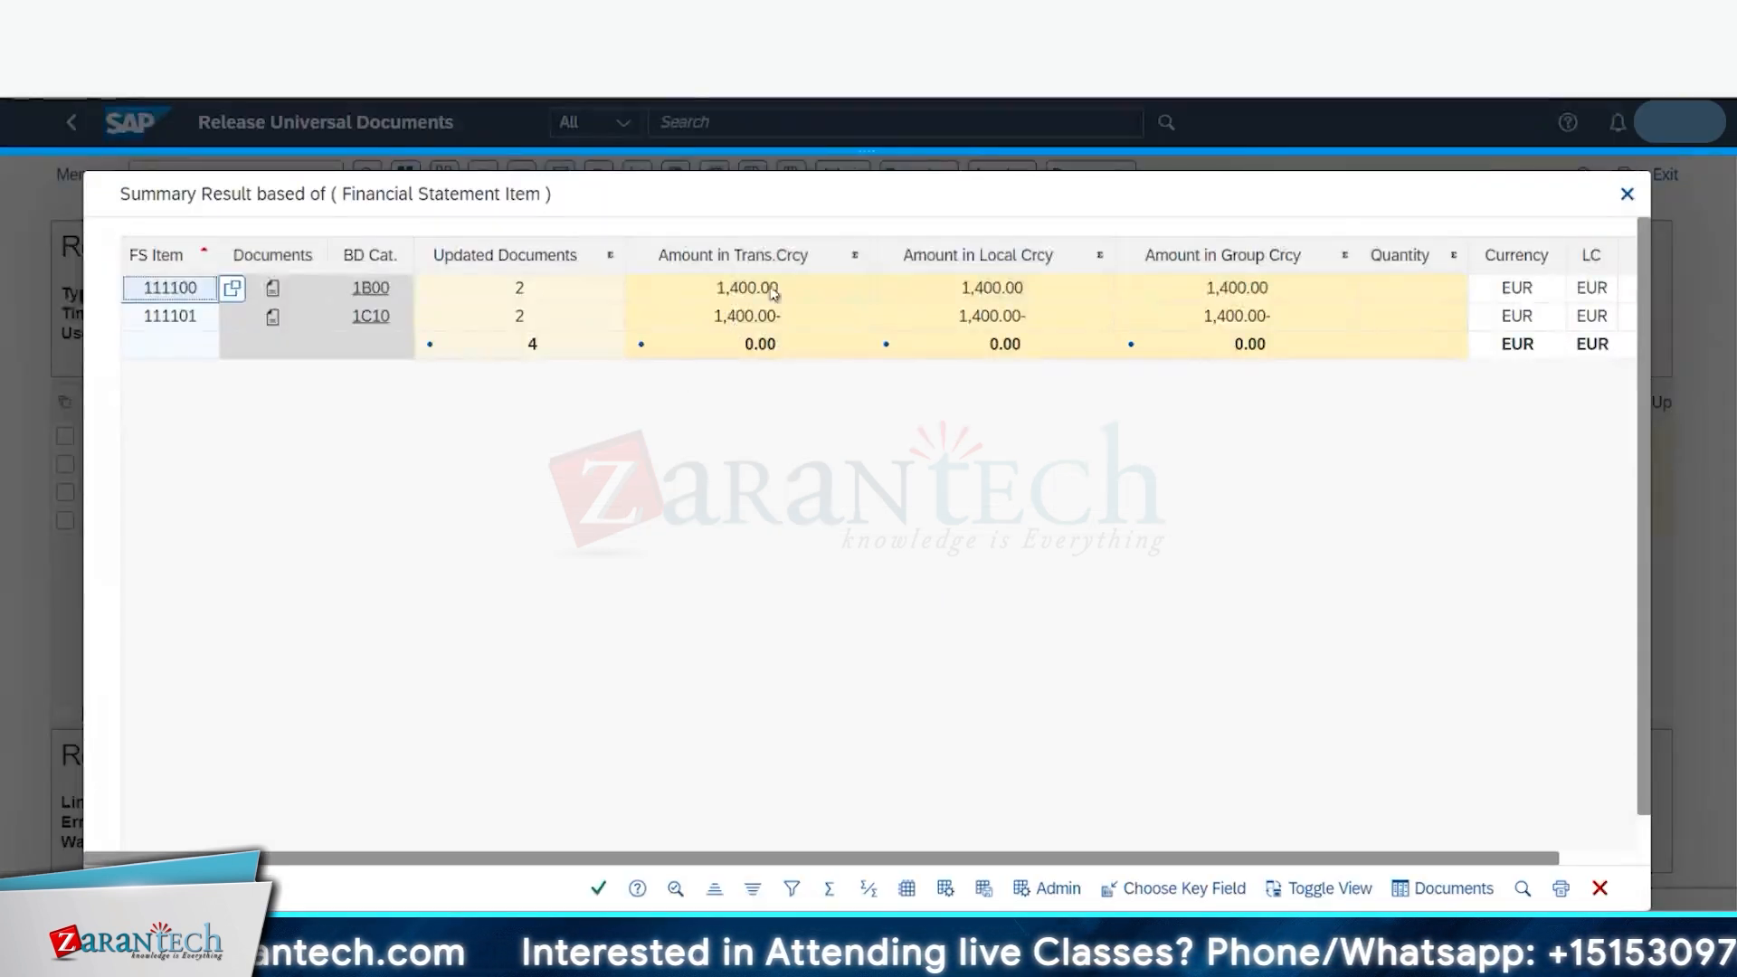
left_click(169, 289)
left_click(165, 319)
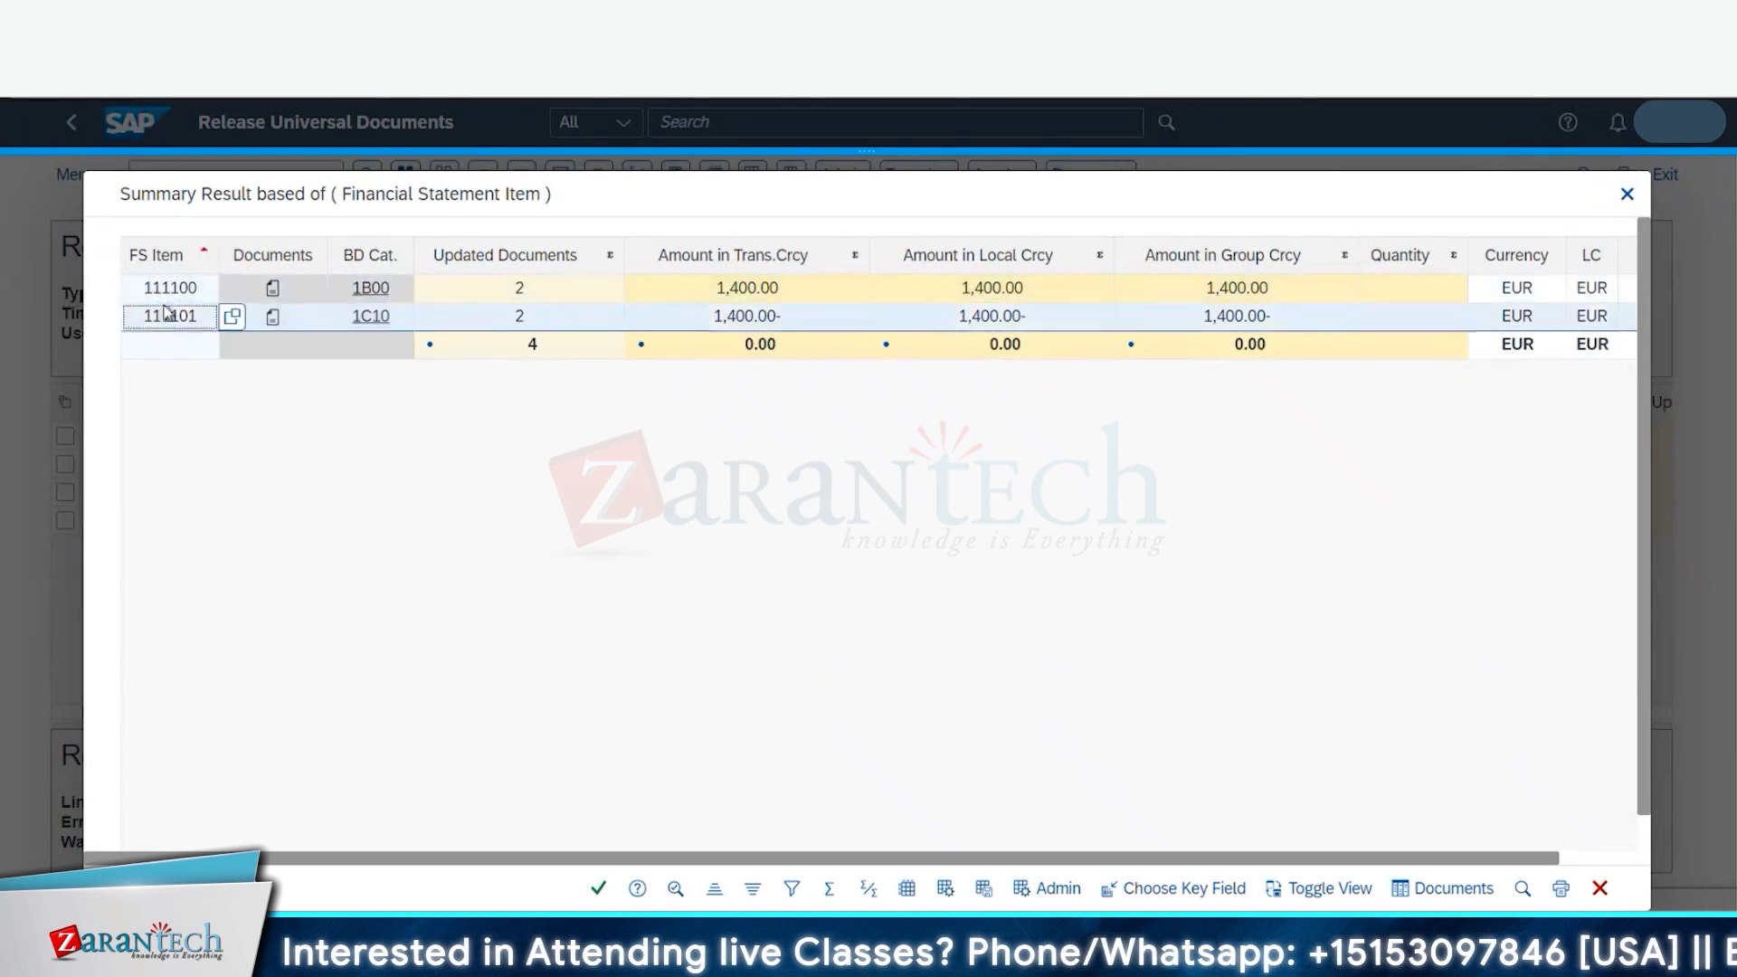
Step: Compare FS items 111100 and 111101 in the release summary with document 100000002 in ACDOCA, then close the release results
left_click(169, 299)
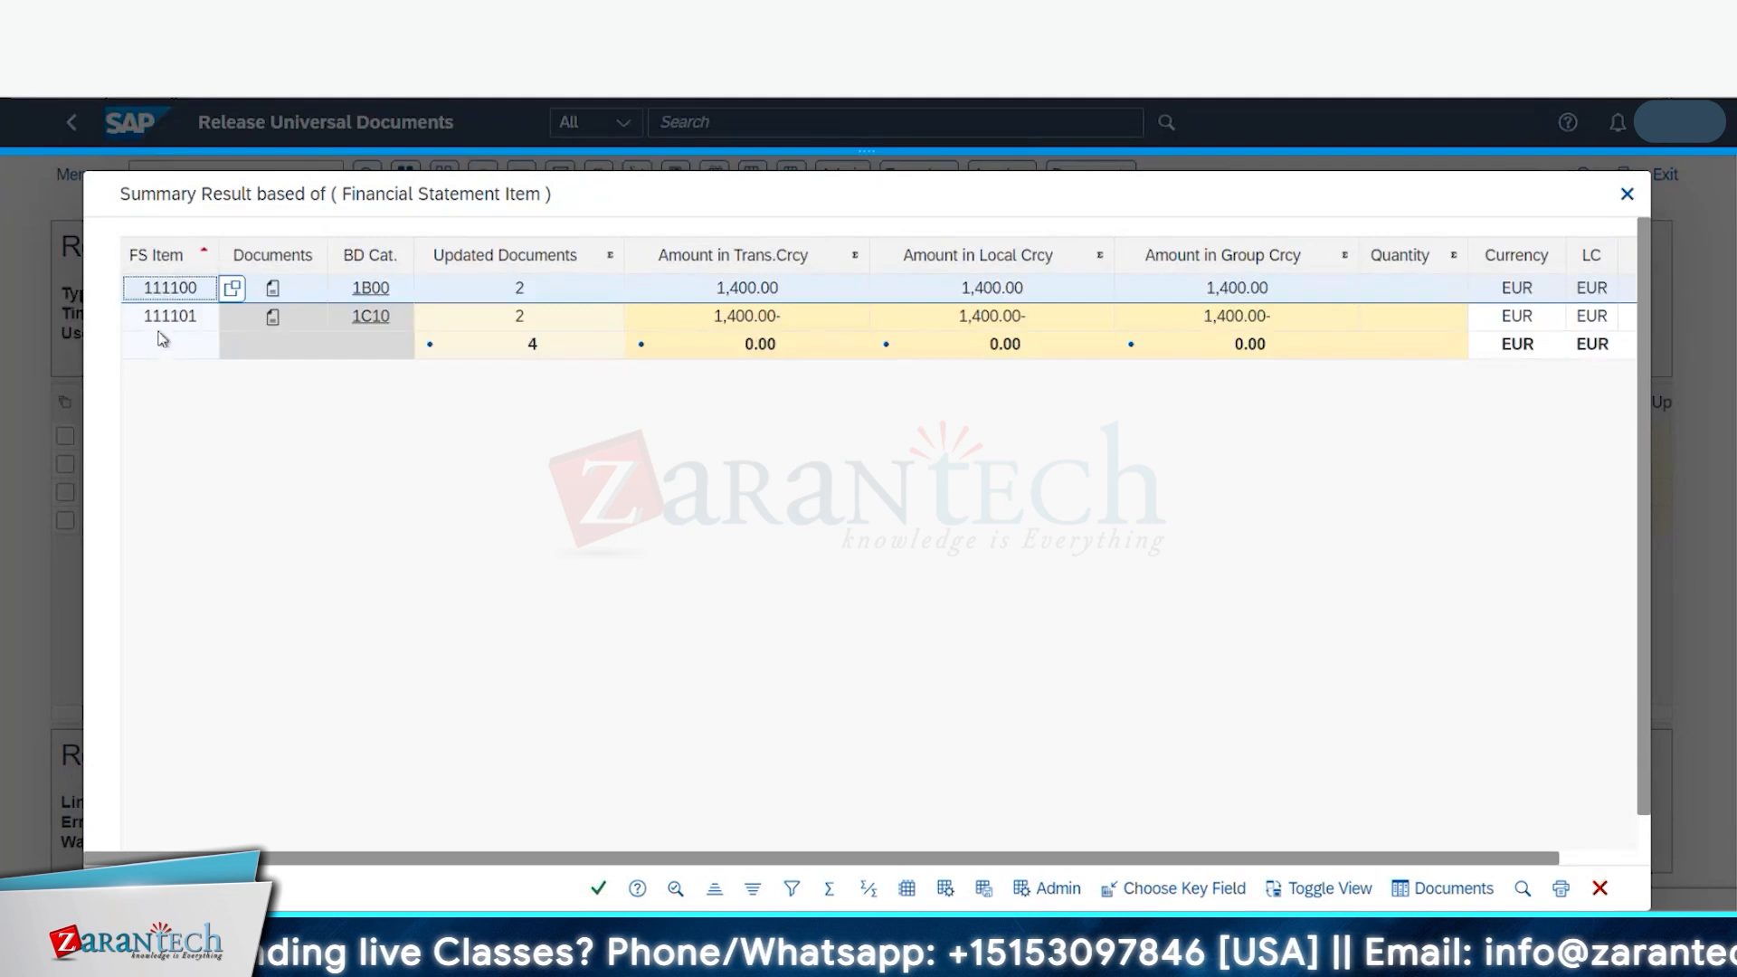
left_click(164, 319)
left_click(180, 294)
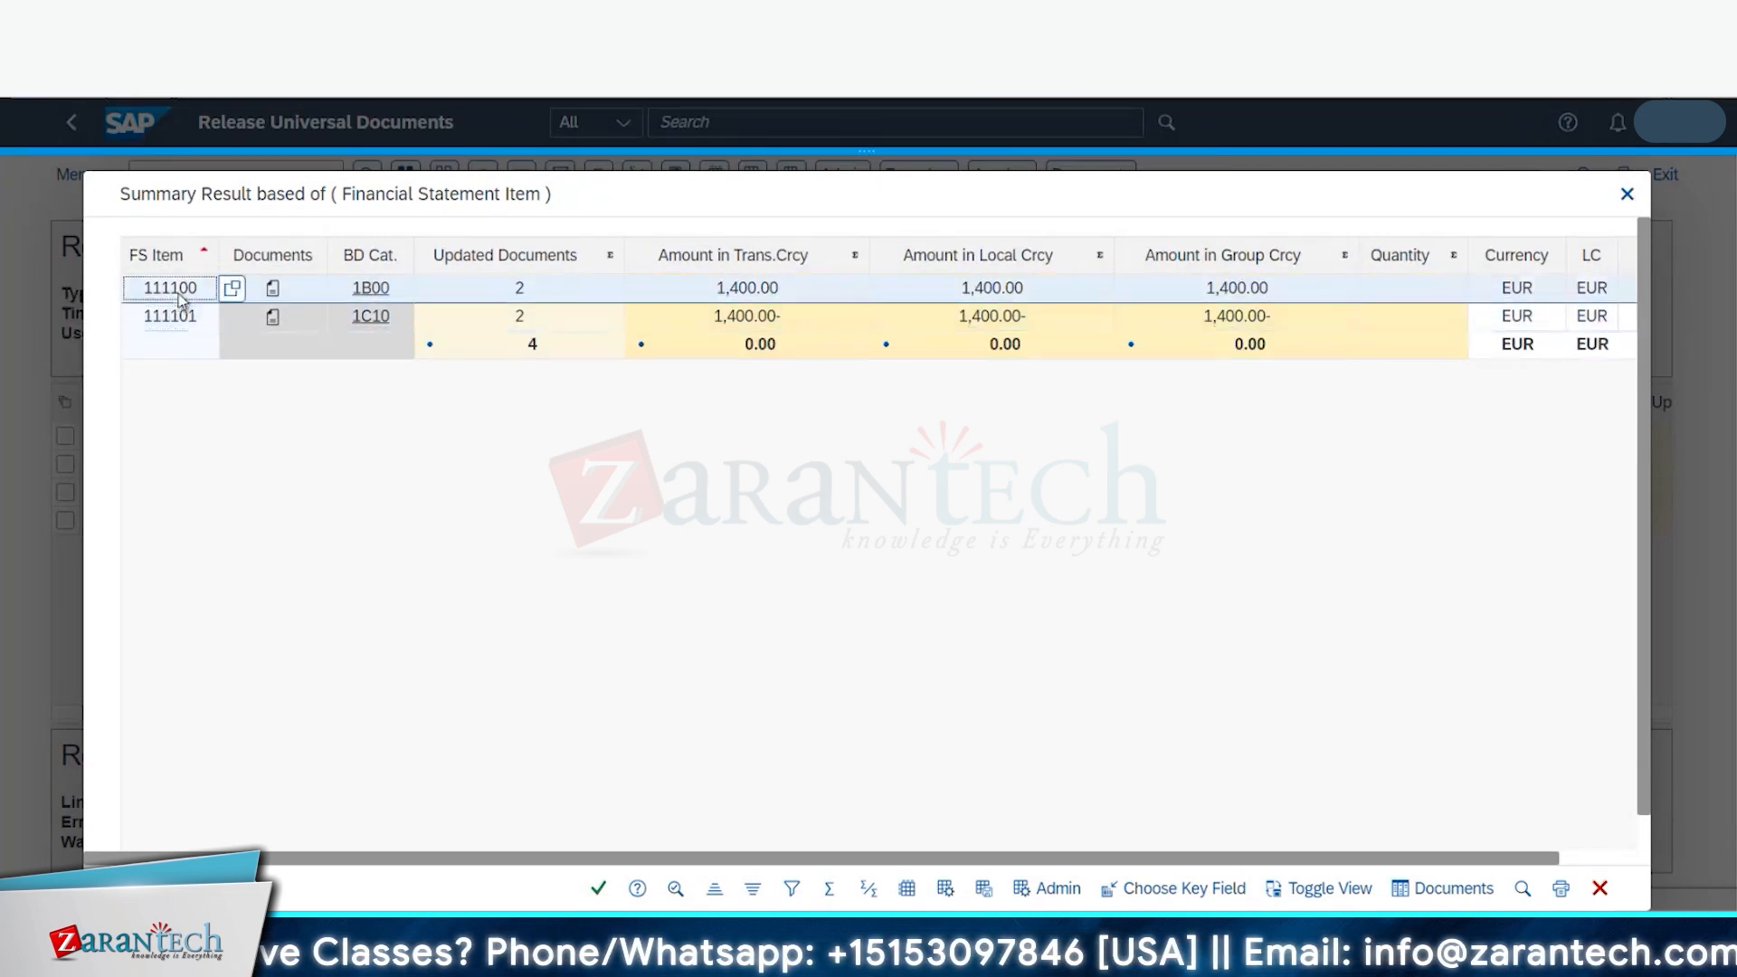
left_click(181, 321)
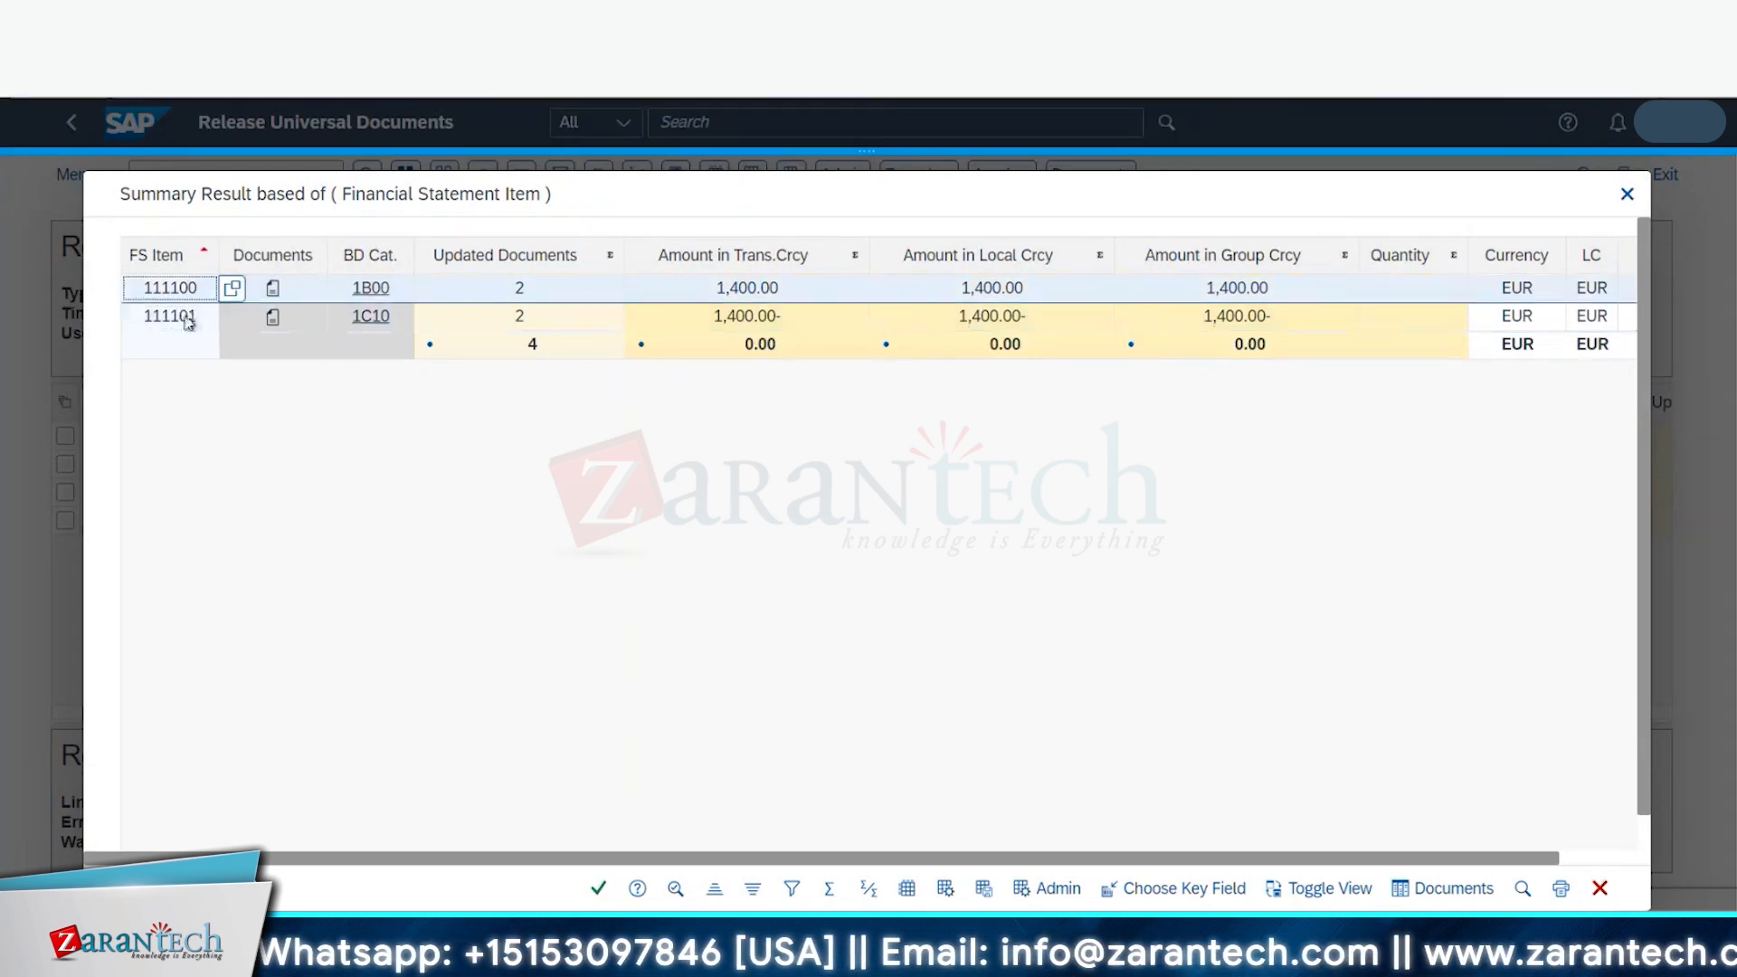
left_click(188, 319)
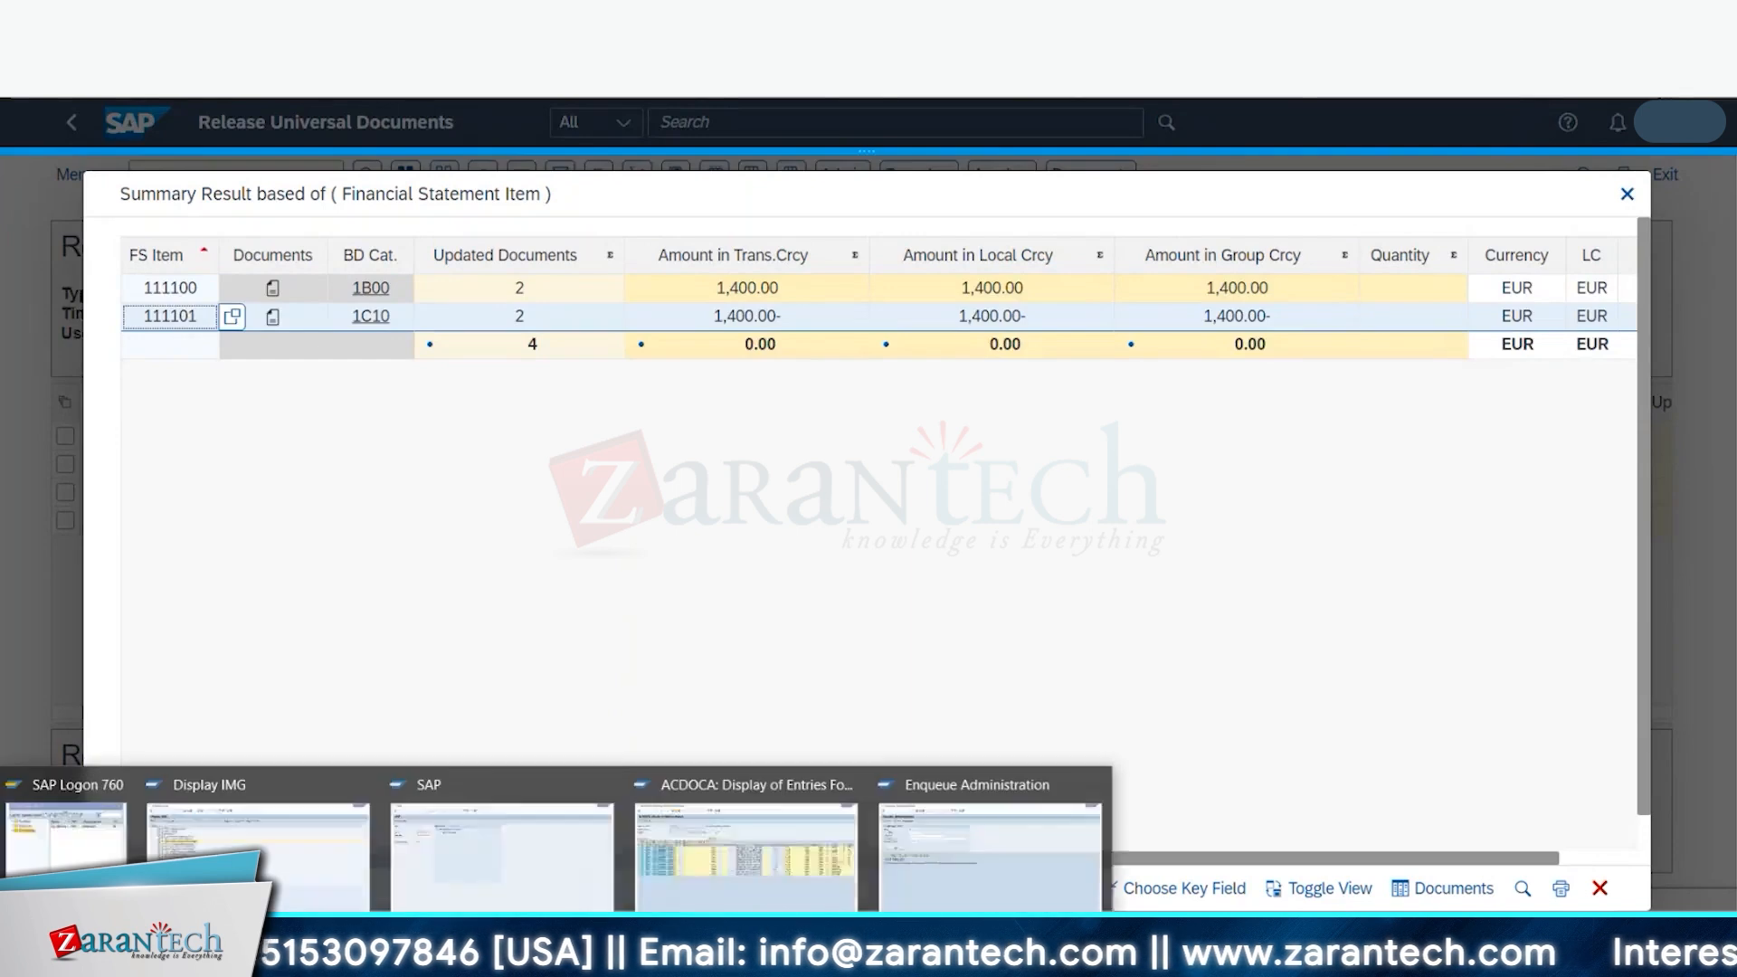
left_click(624, 842)
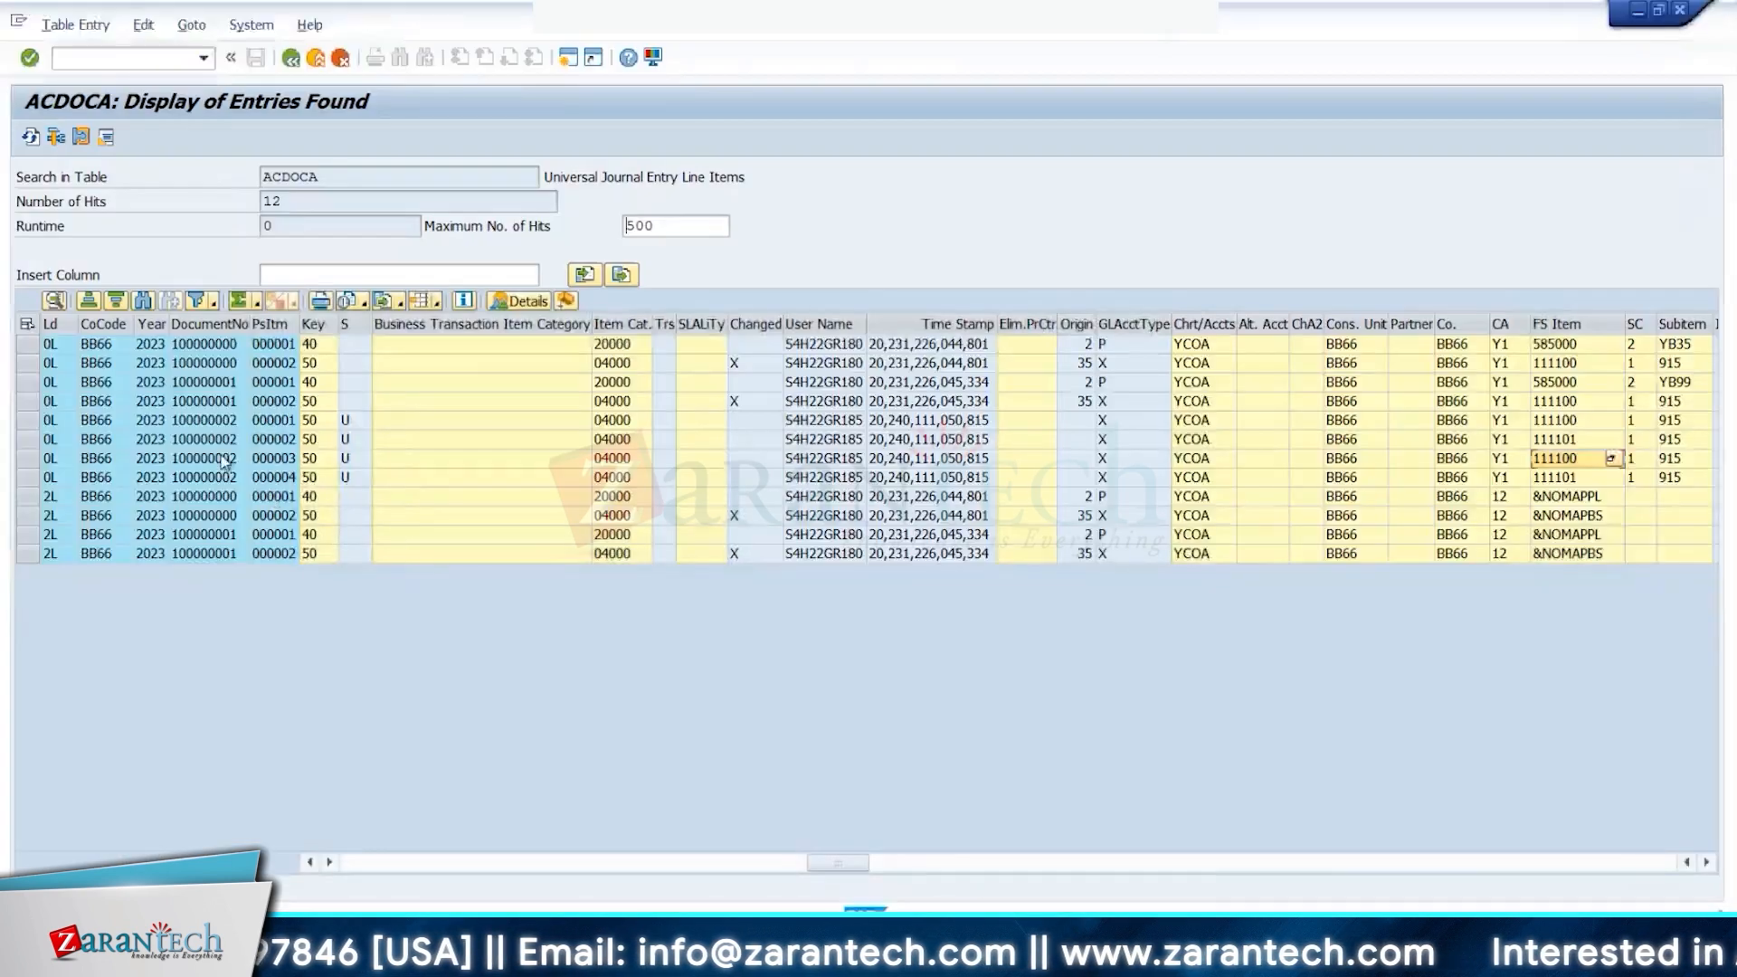
left_click(228, 421)
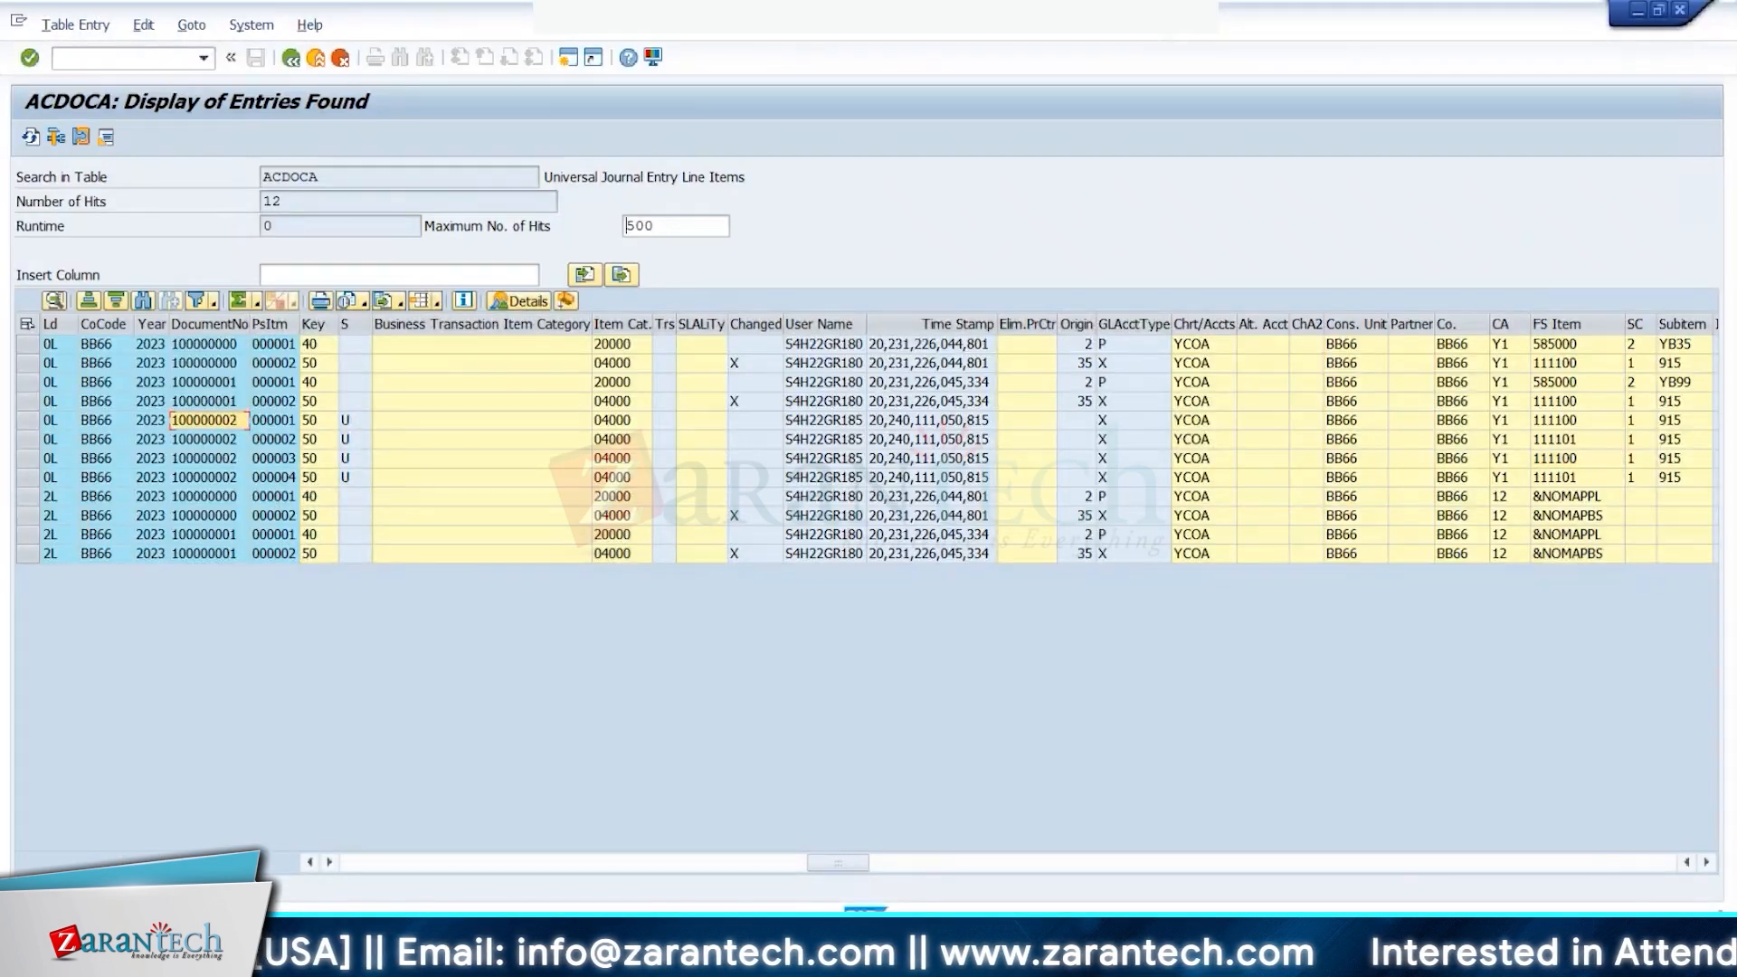
key("alt+Tab")
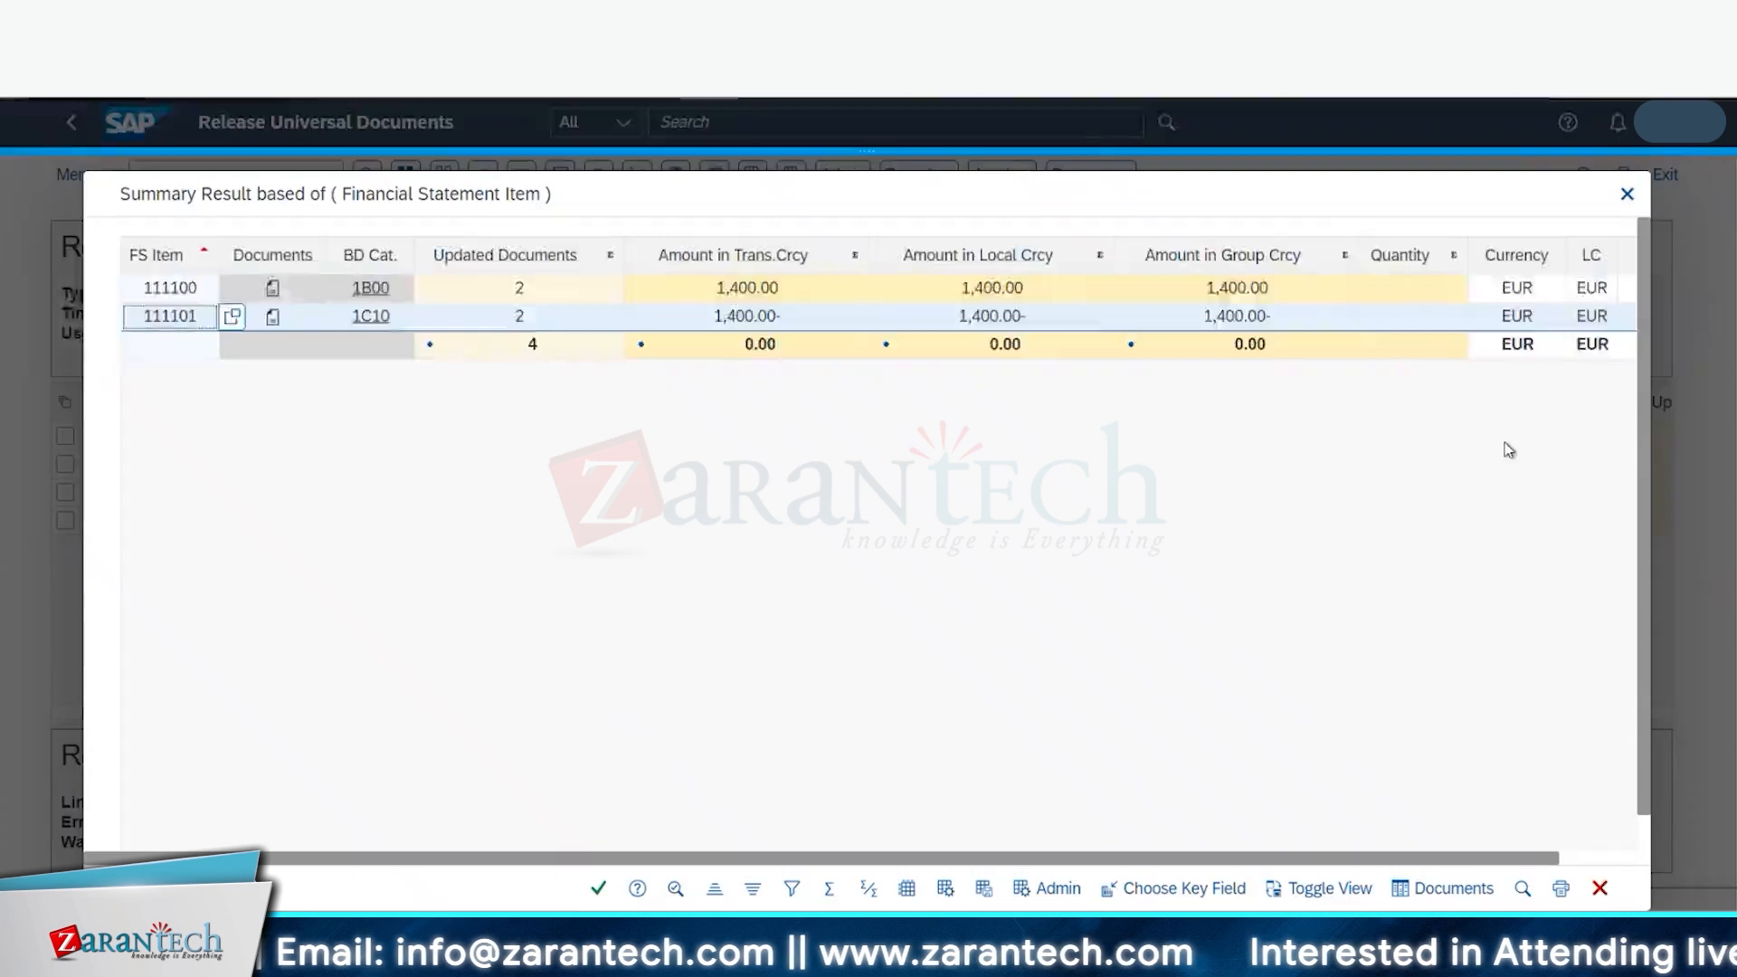
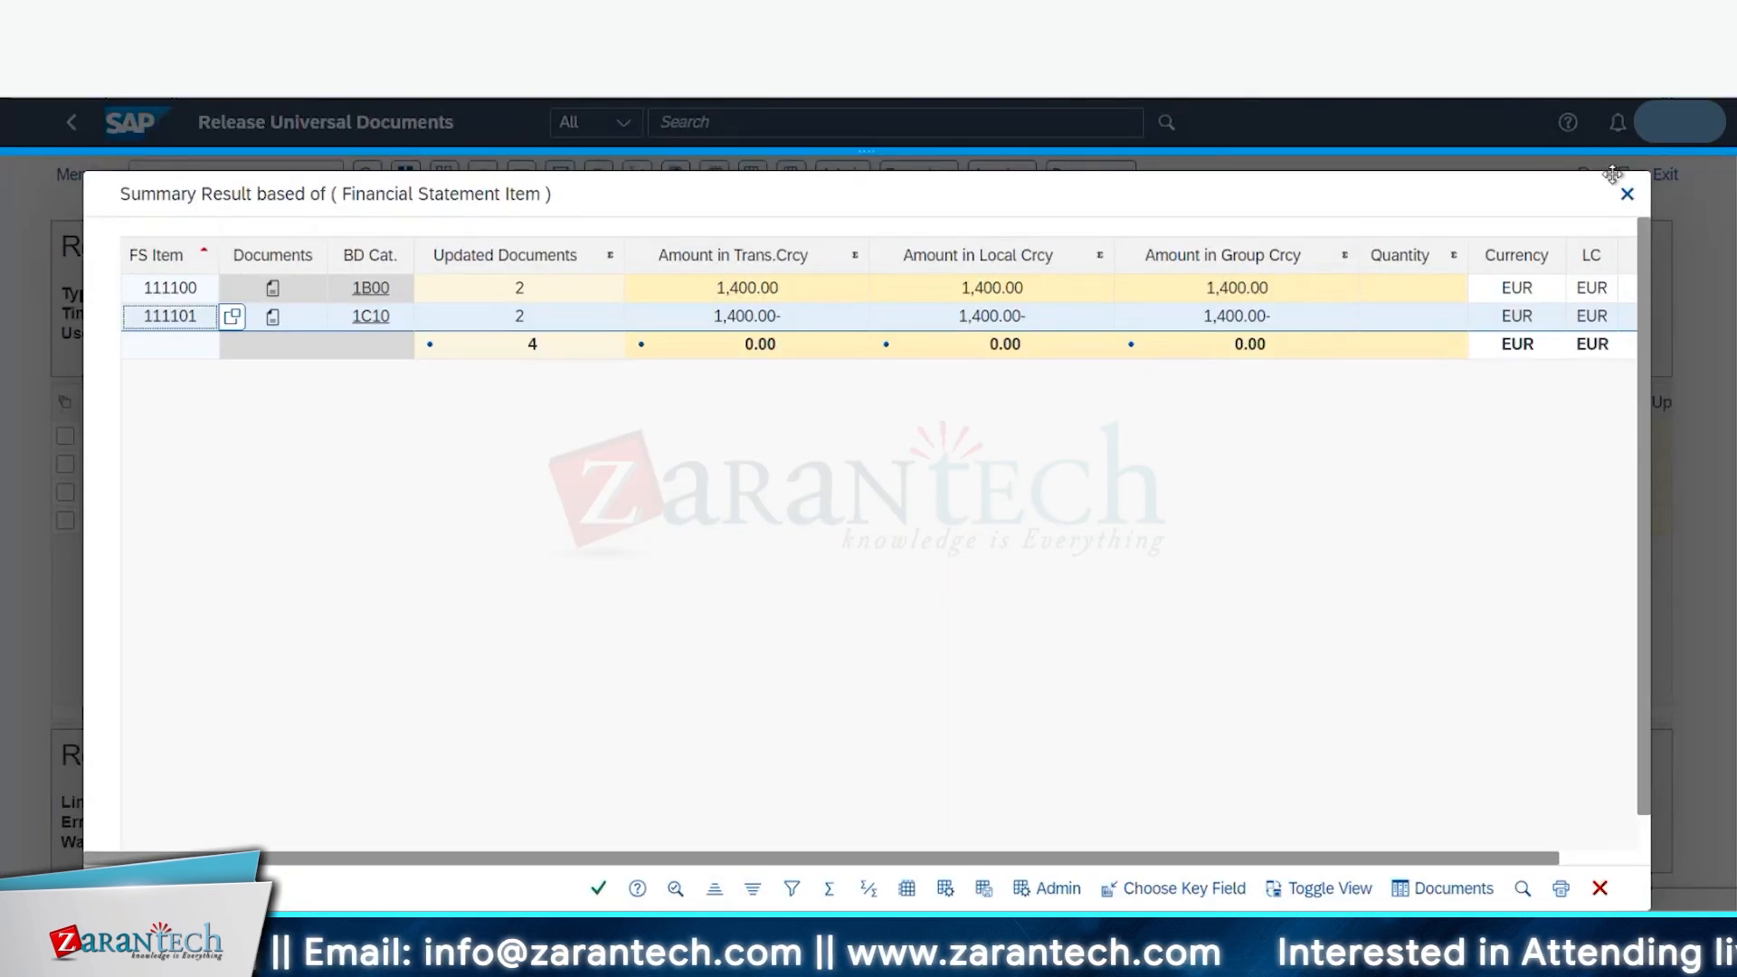
left_click(1628, 196)
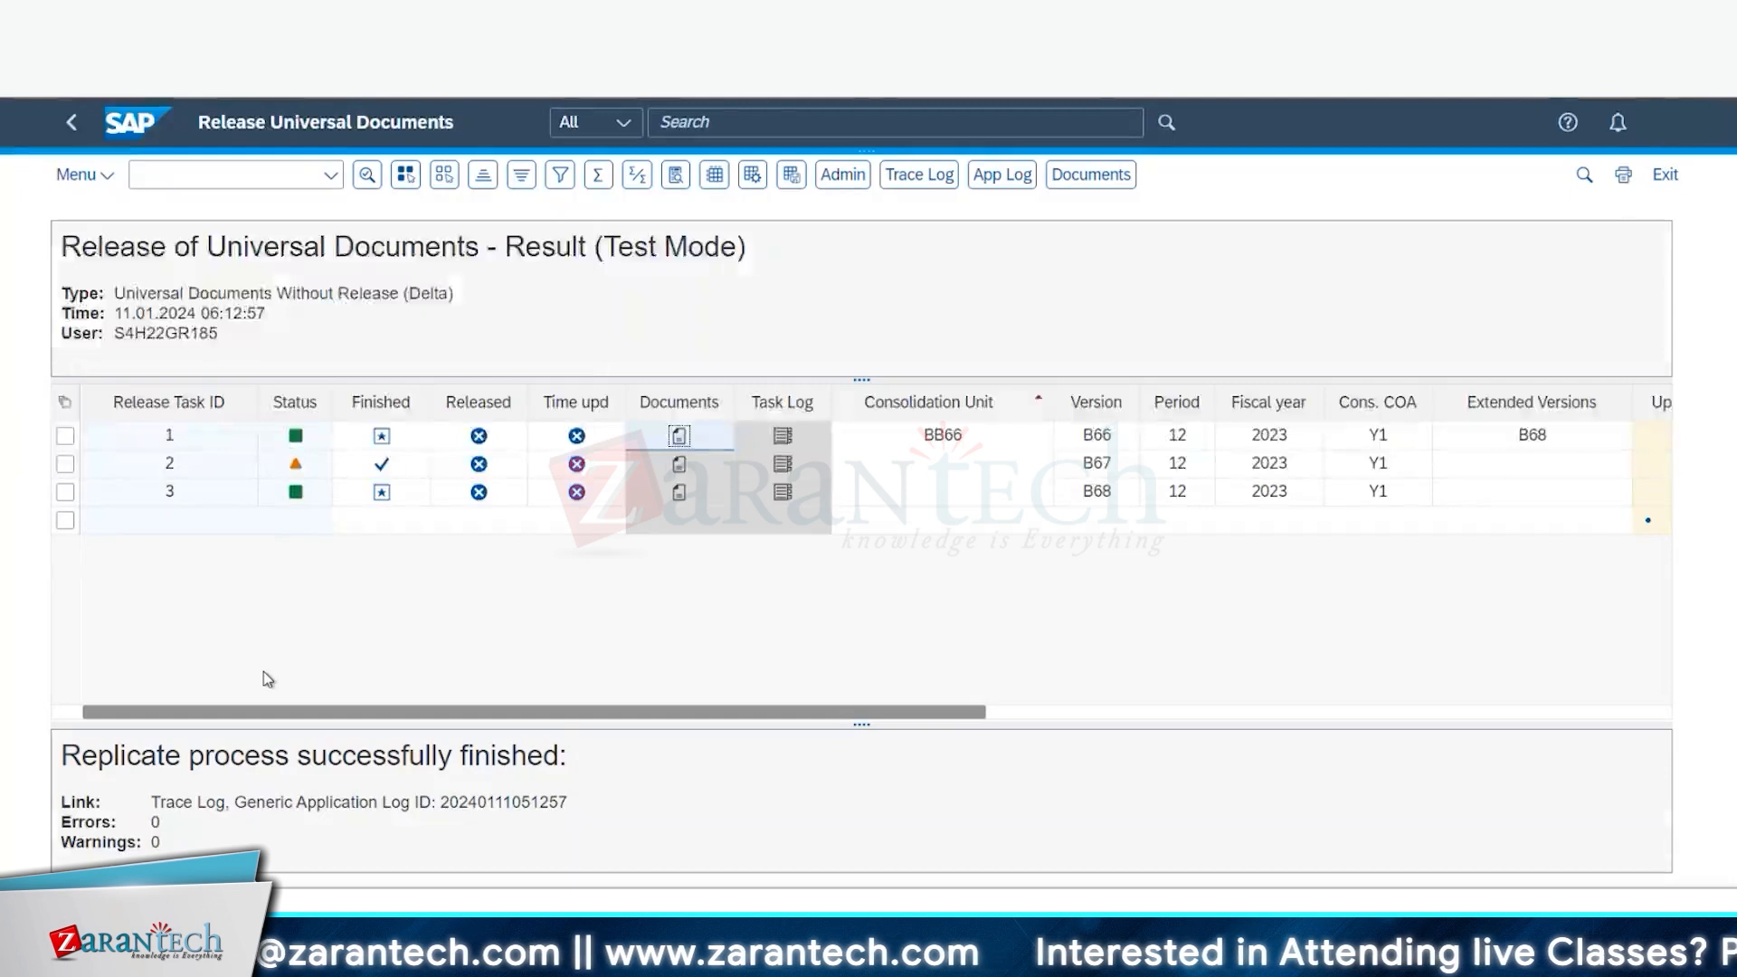
left_click(72, 127)
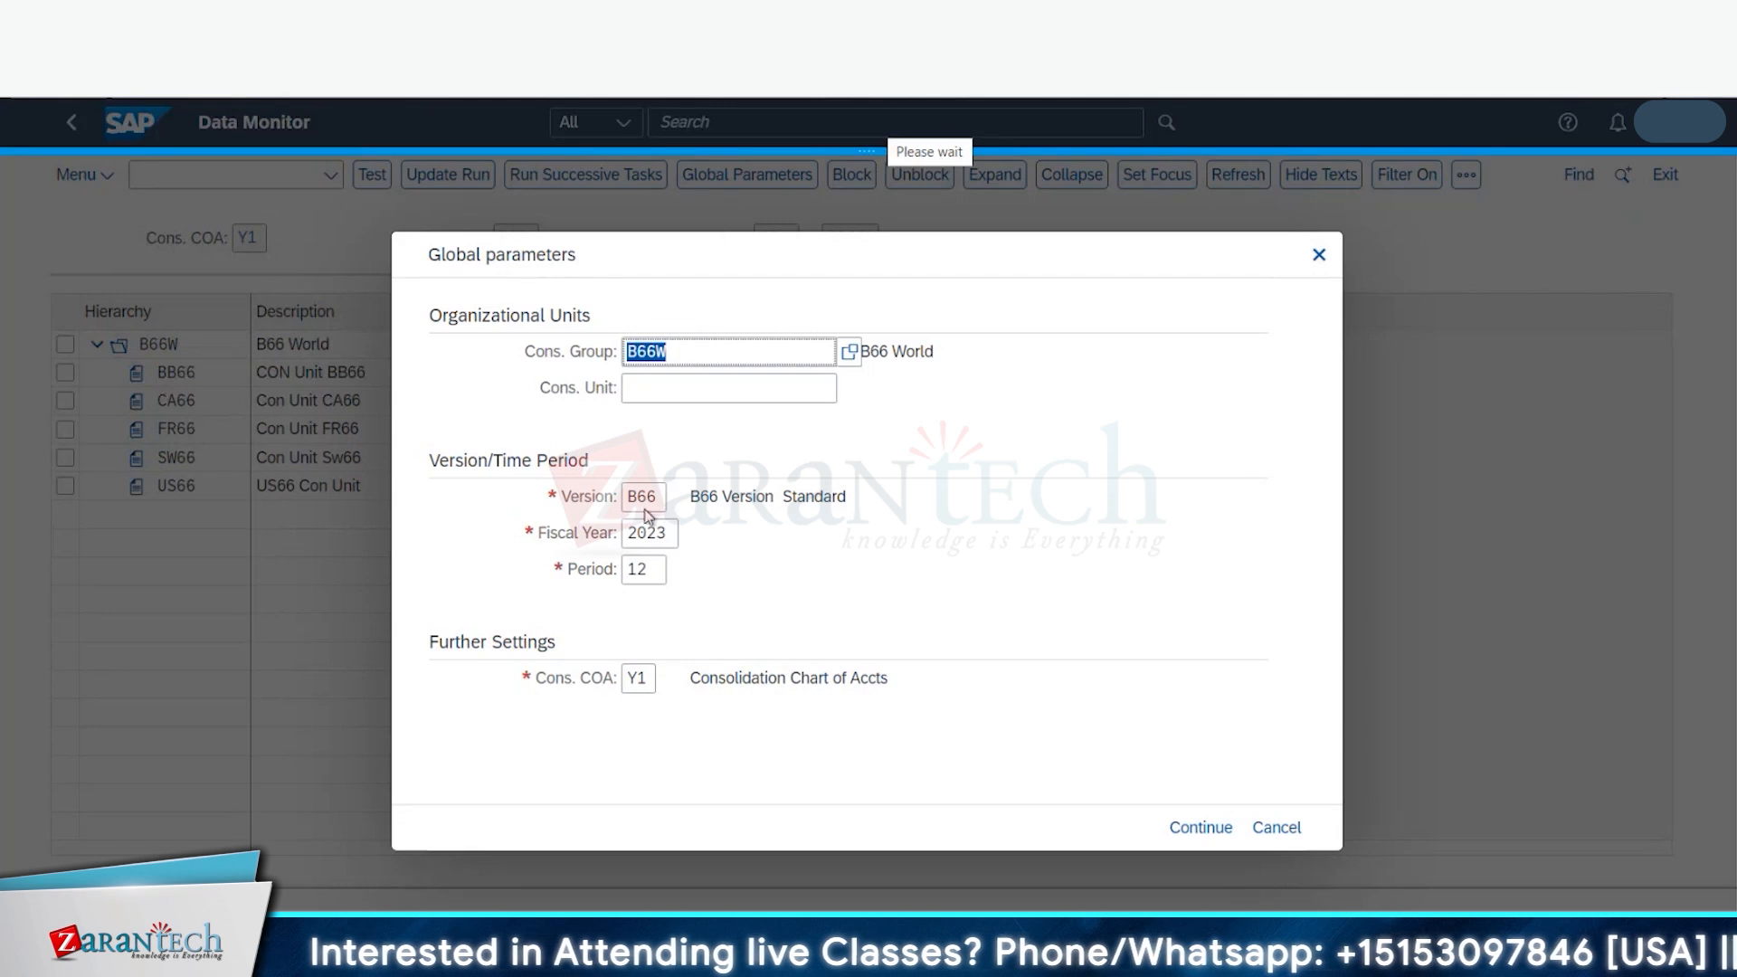
Step: Set the Data Monitor's global parameters to fiscal year 2024 and period 1 and apply them
left_click(654, 539)
left_click_drag(658, 541, 682, 536)
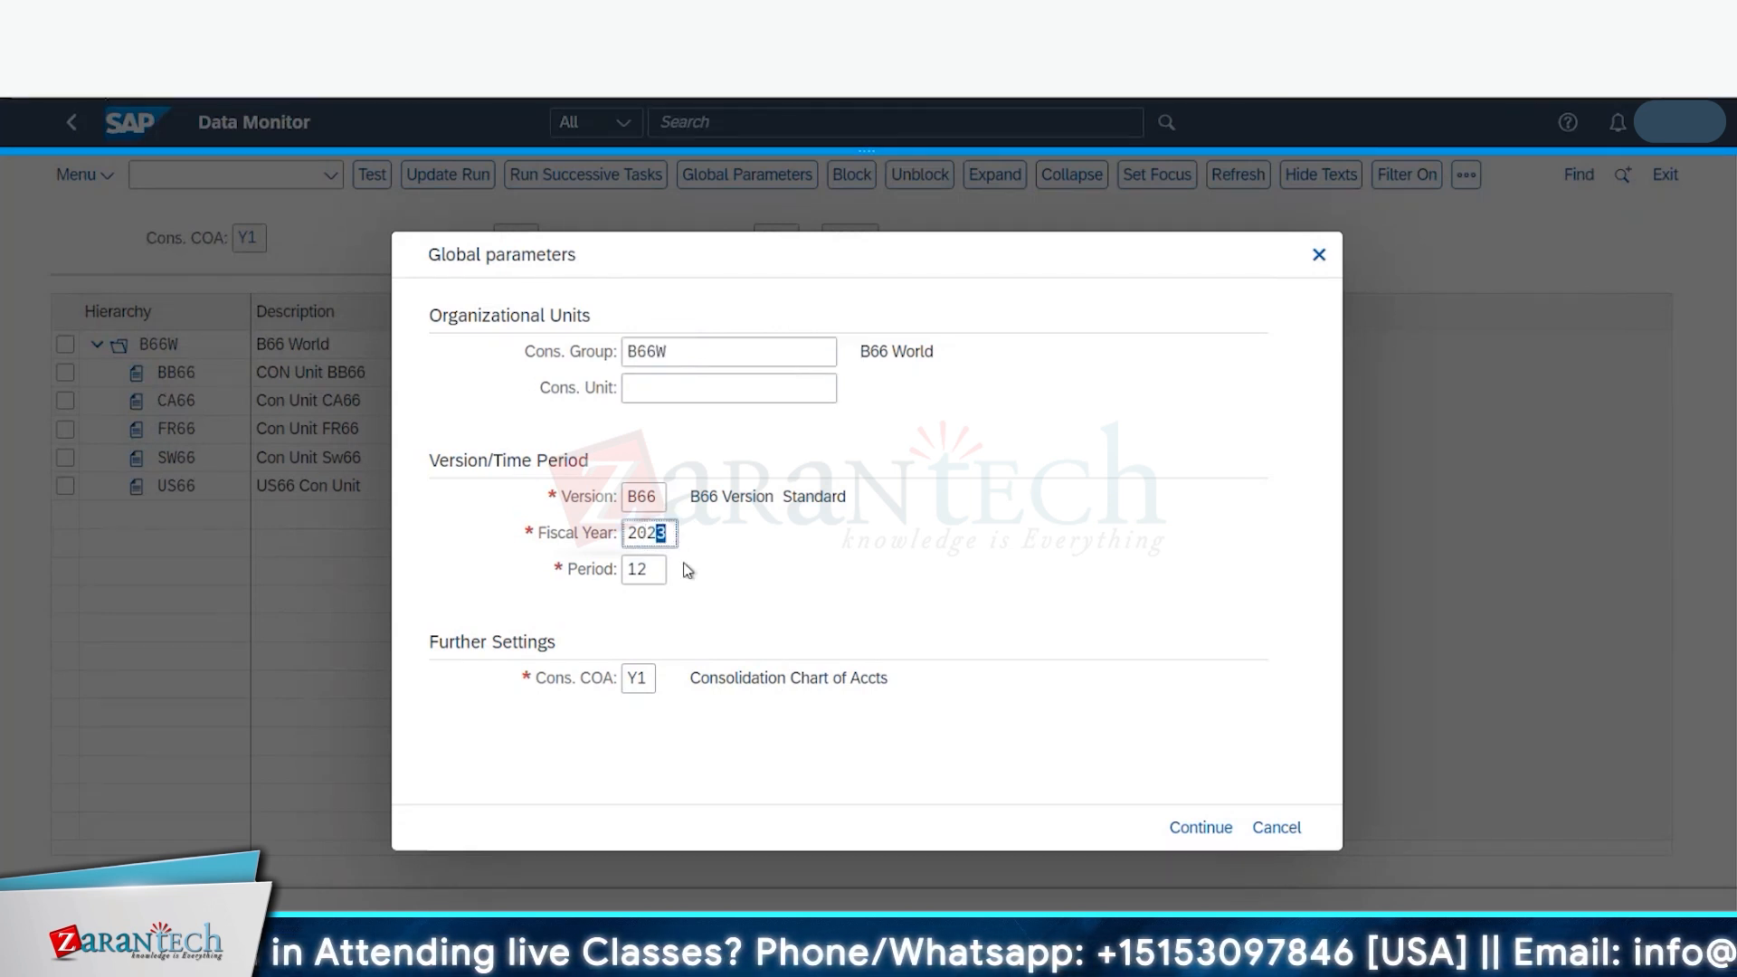
type("4")
left_click_drag(653, 572, 620, 577)
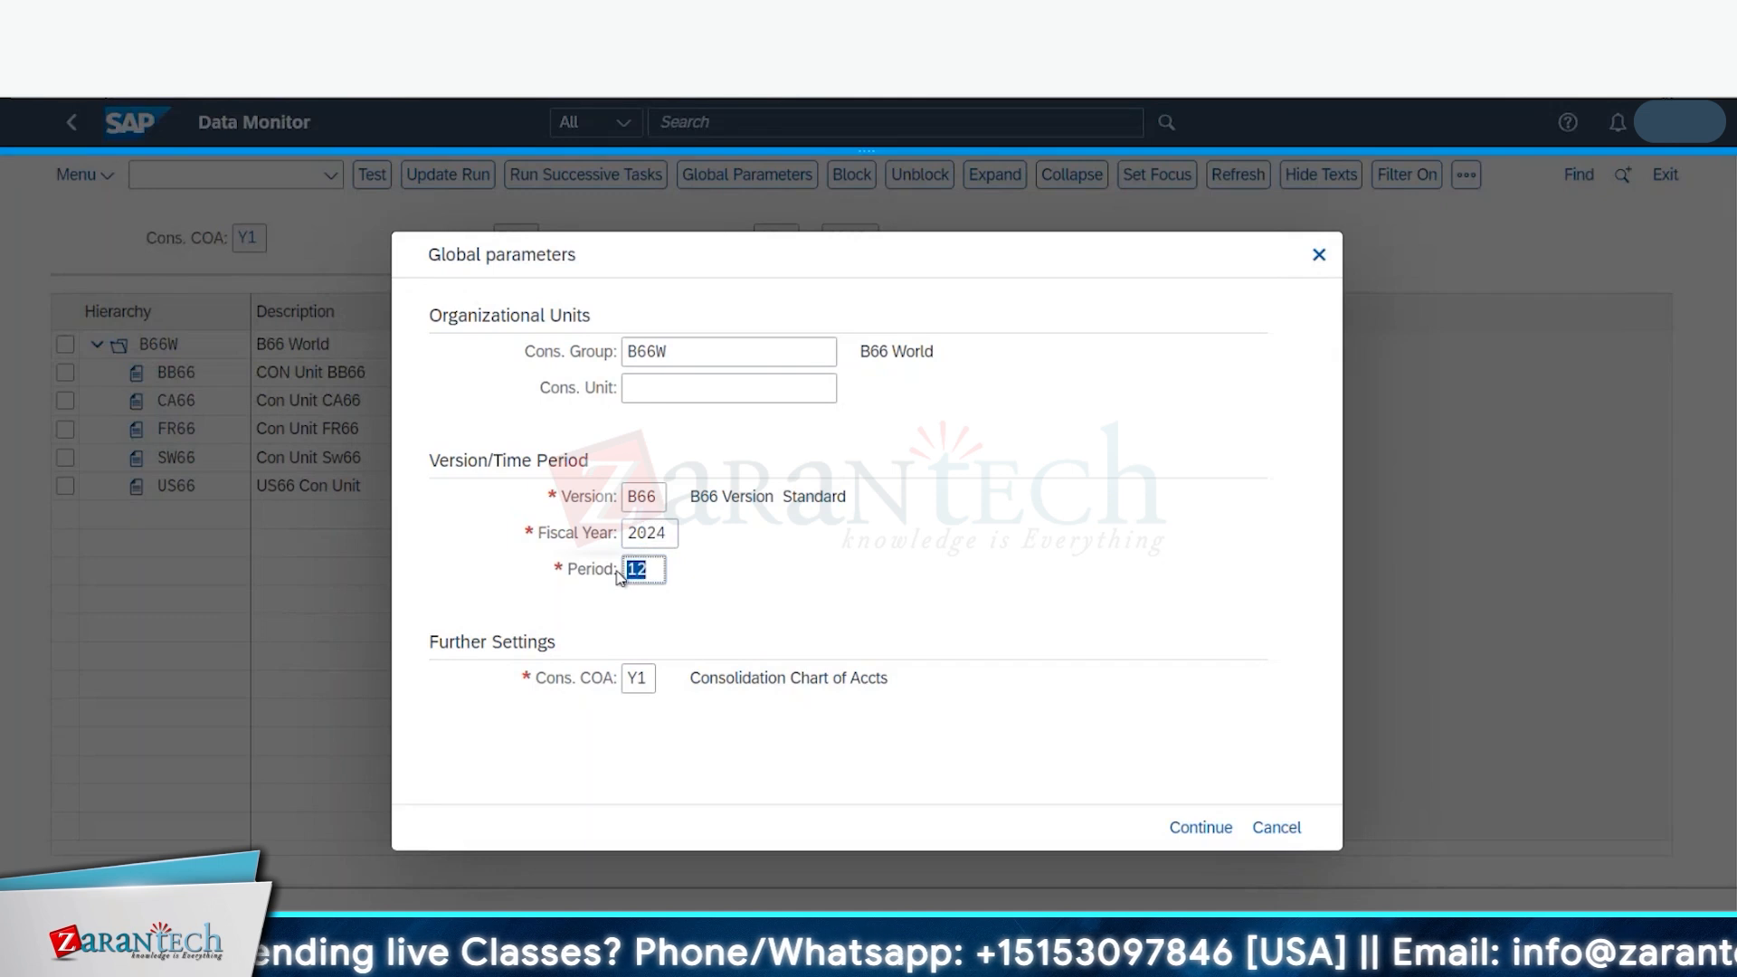
type("1")
key("Return")
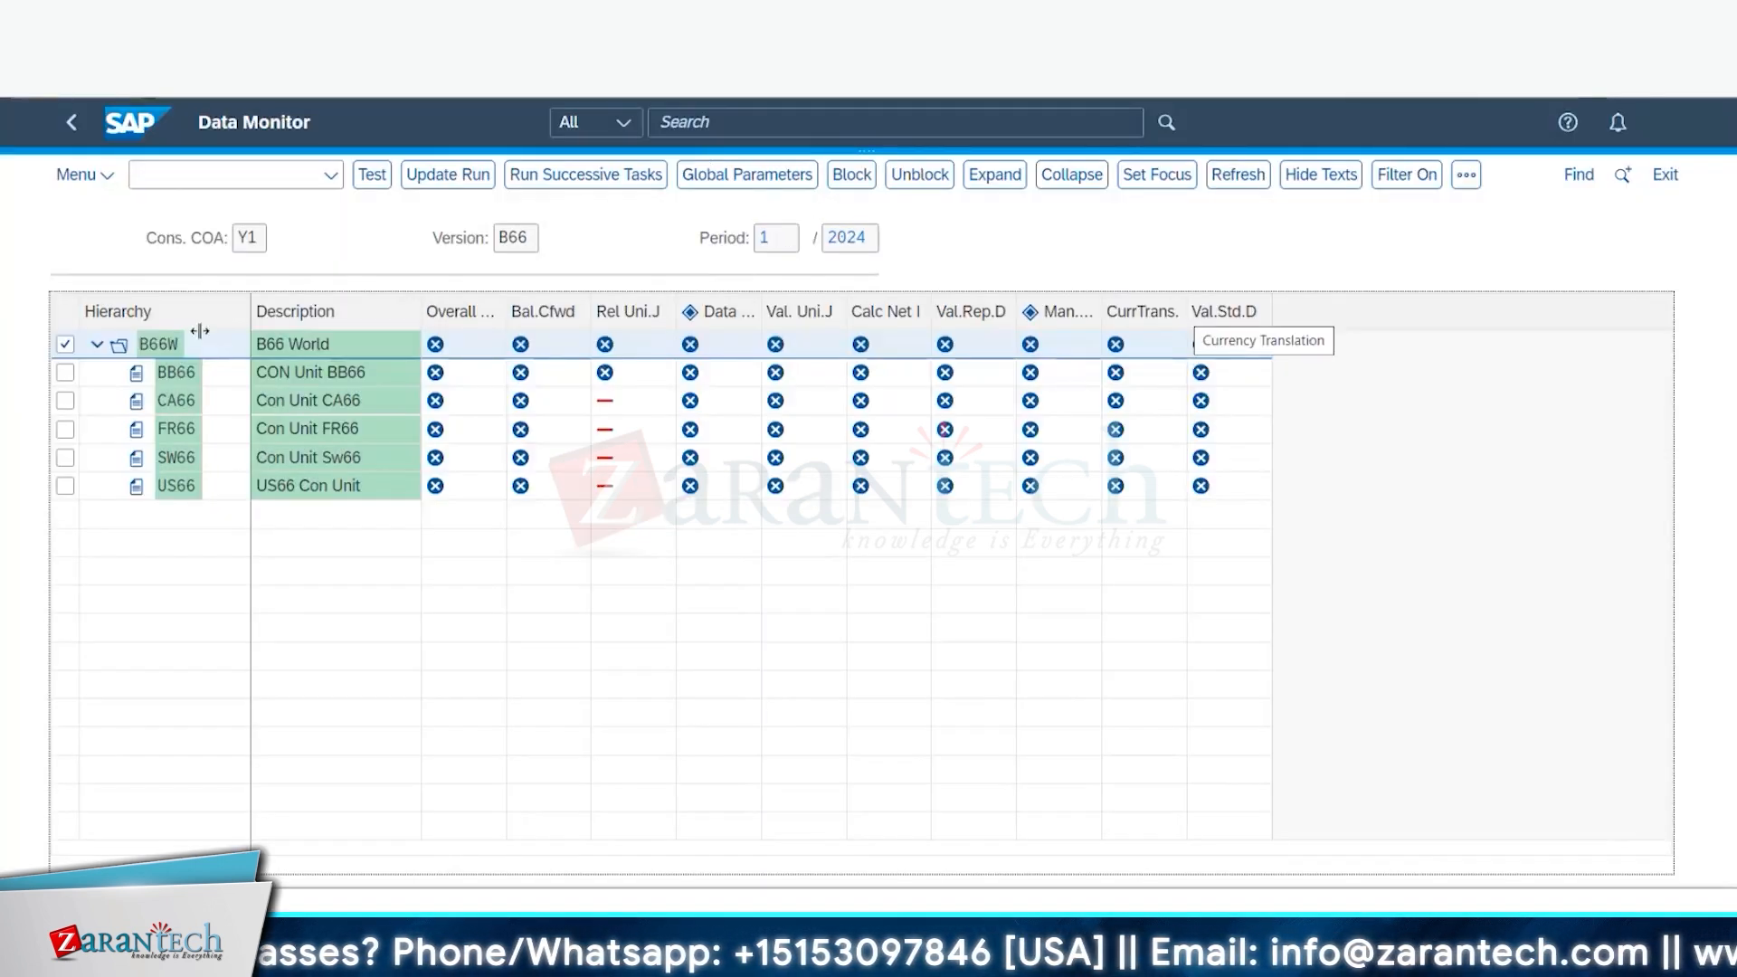
Step: Open the period for consolidation group B66W
right_click(176, 346)
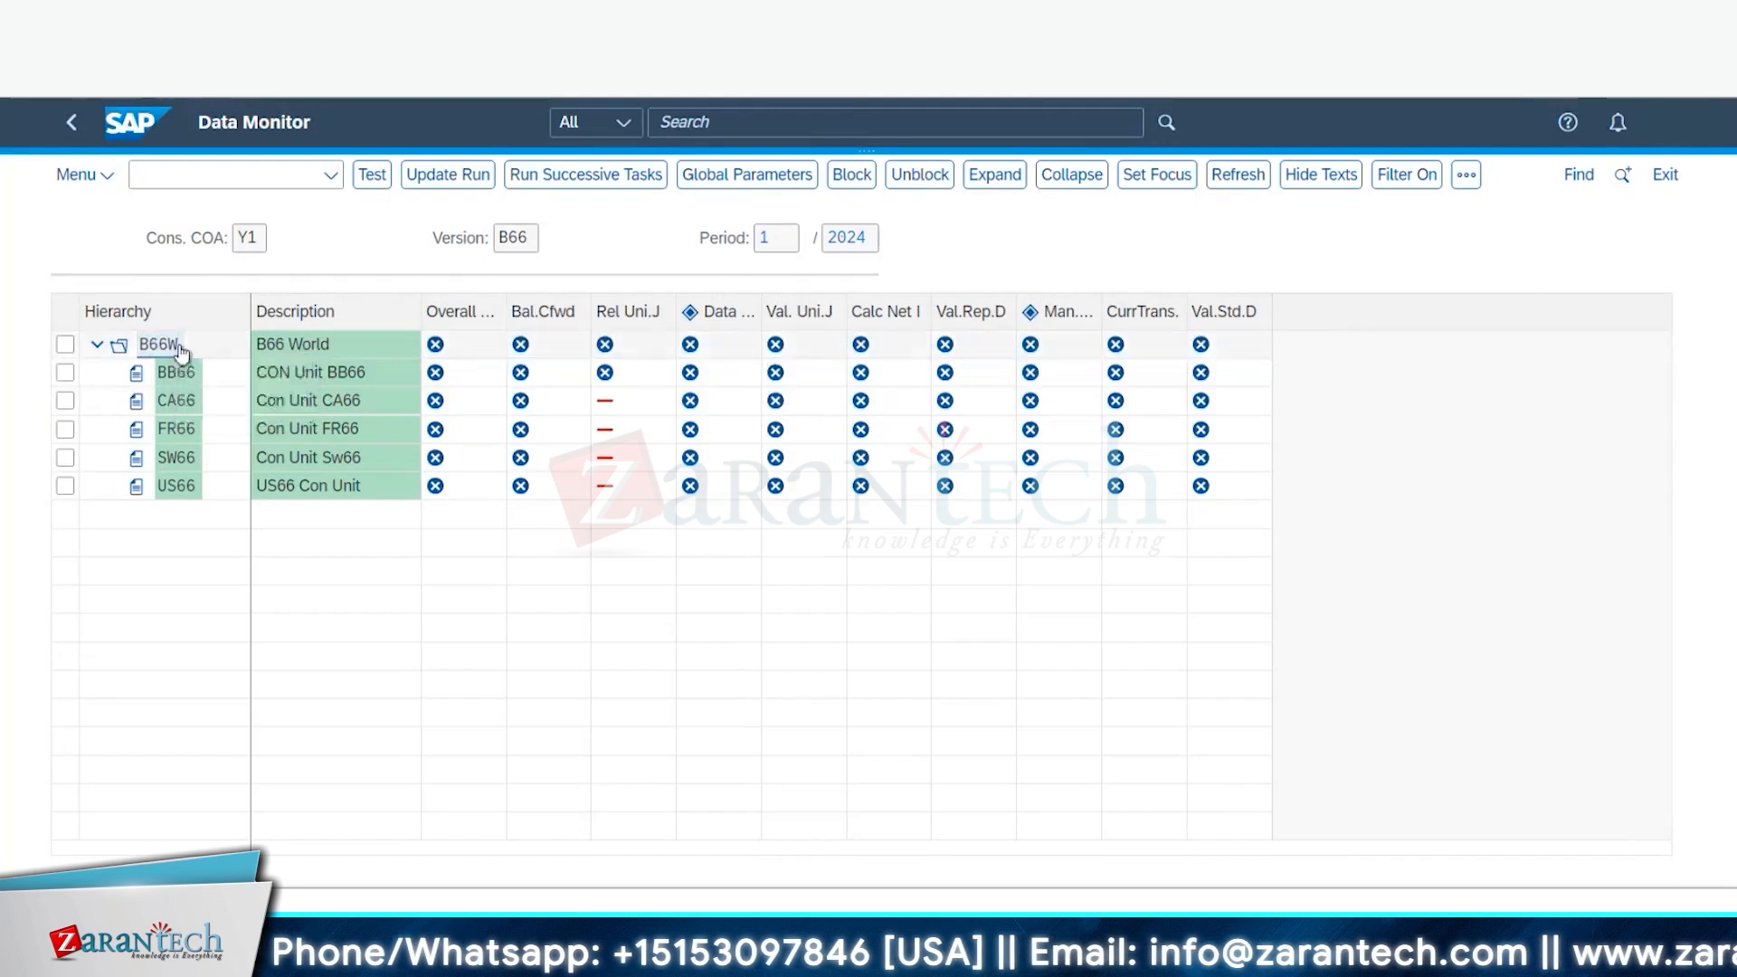
right_click(180, 349)
right_click(181, 352)
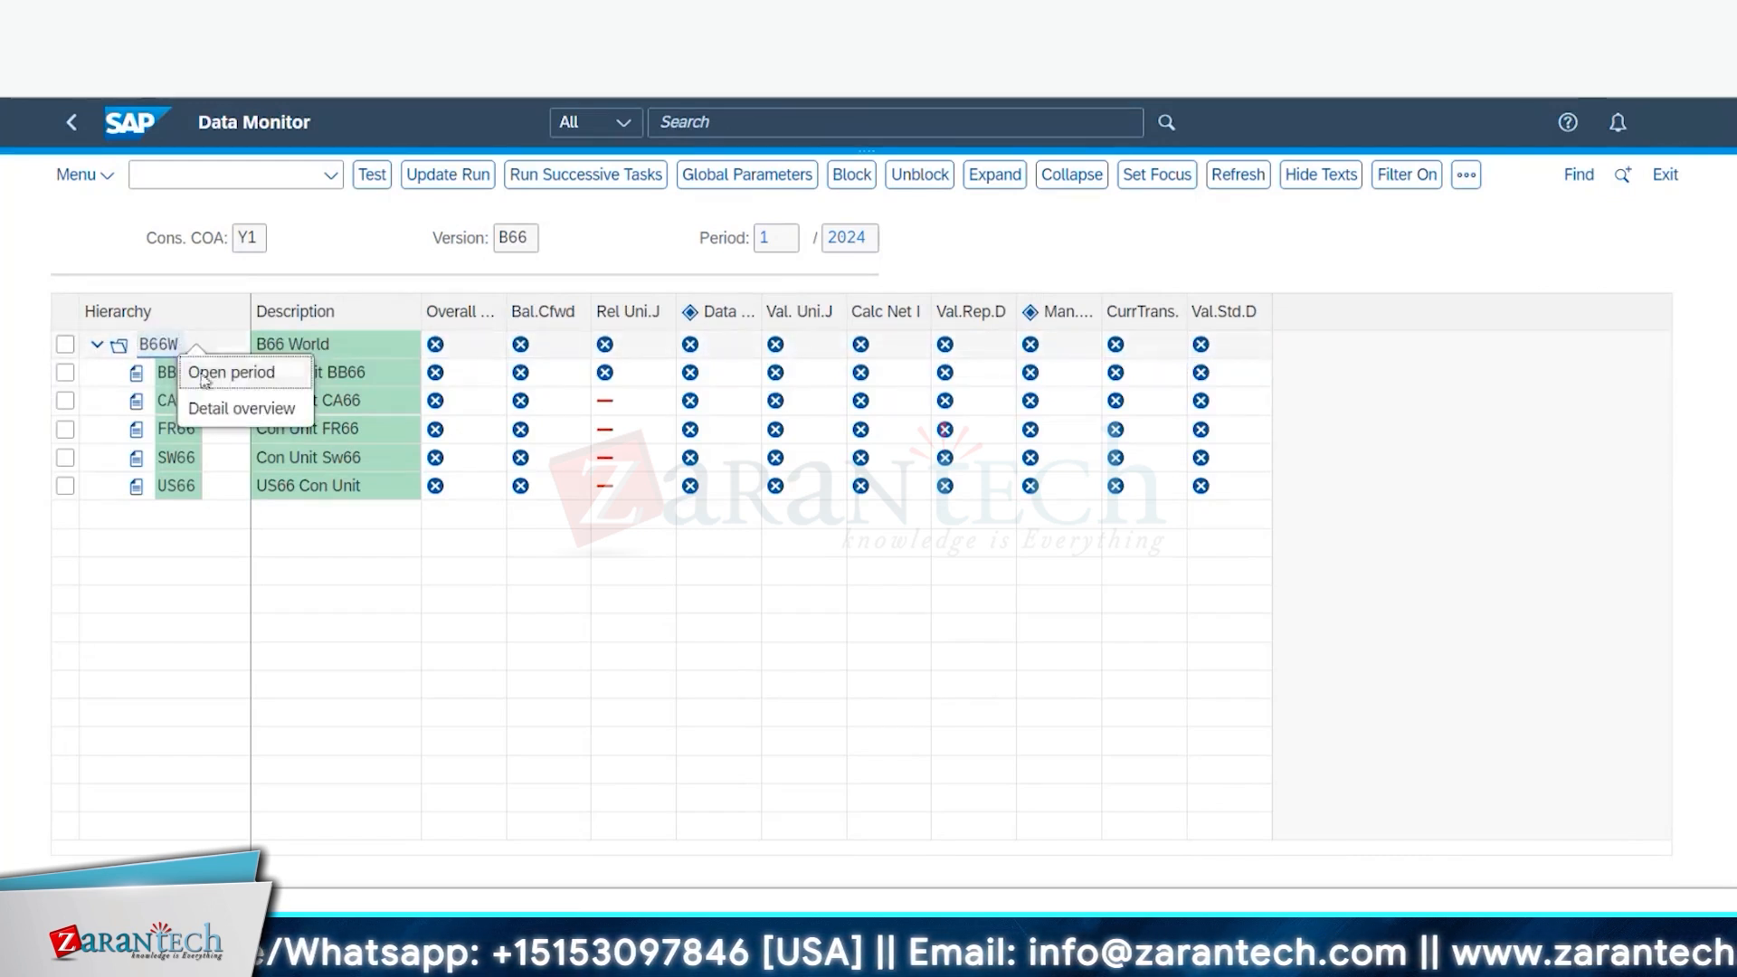
left_click(204, 378)
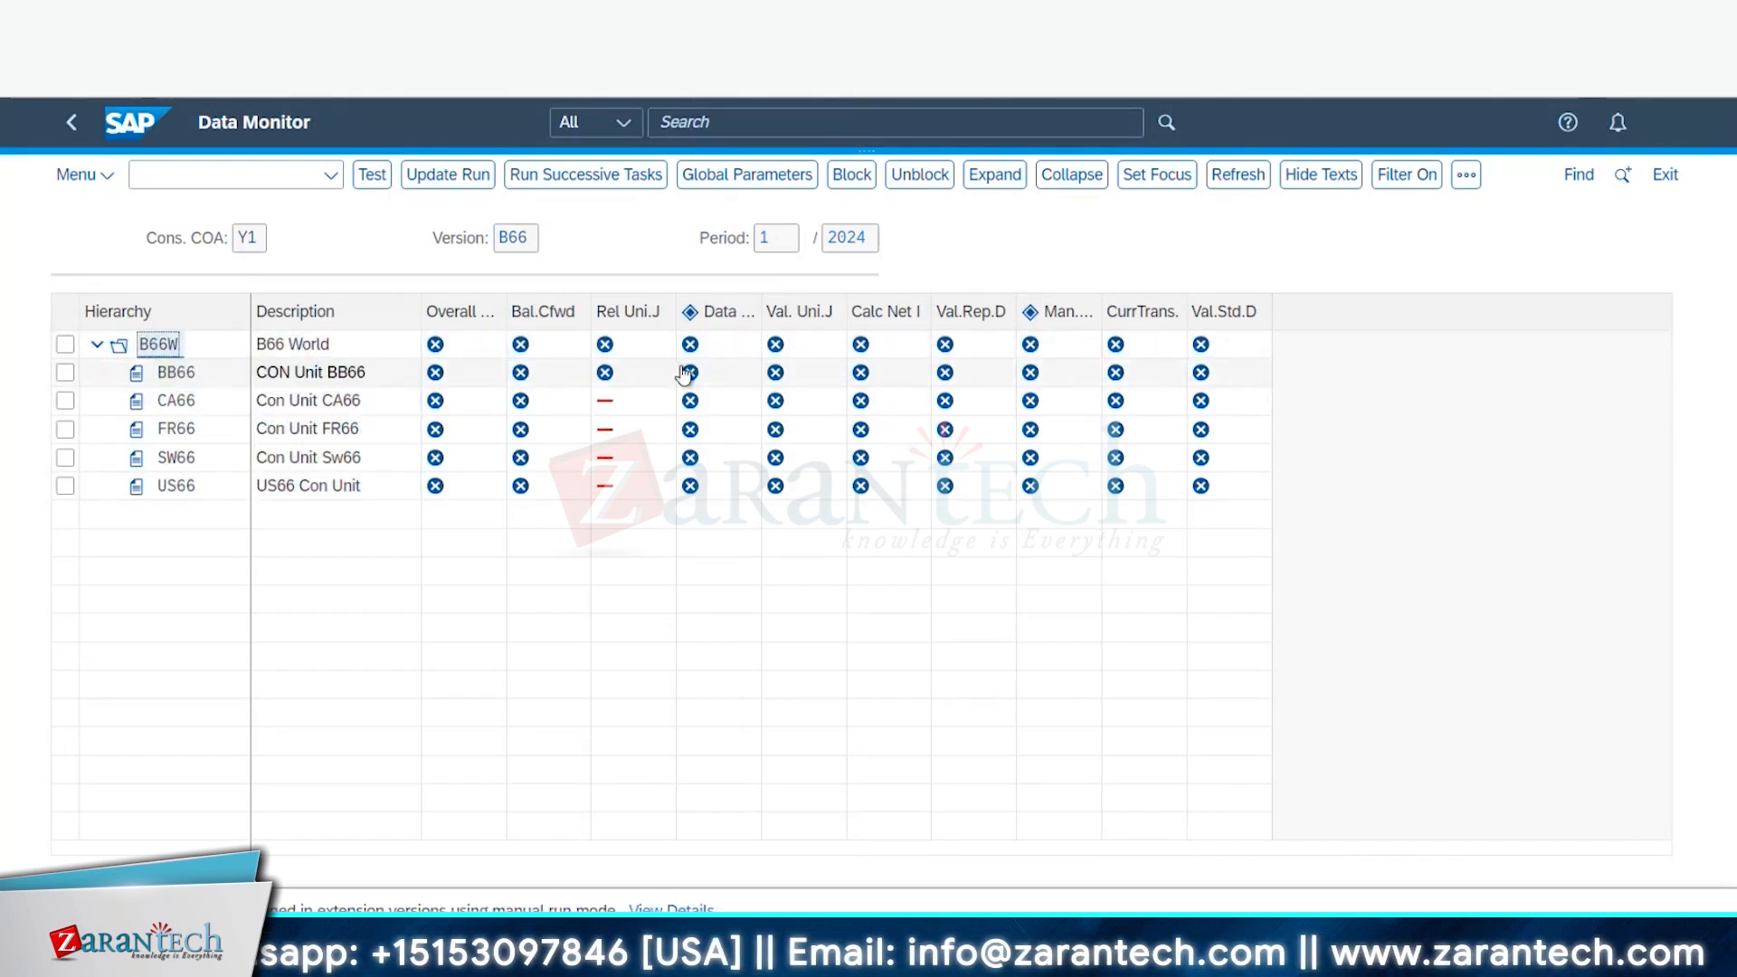
Step: Run the balance carryforward for consolidation group B66W in test mode
left_click(521, 344)
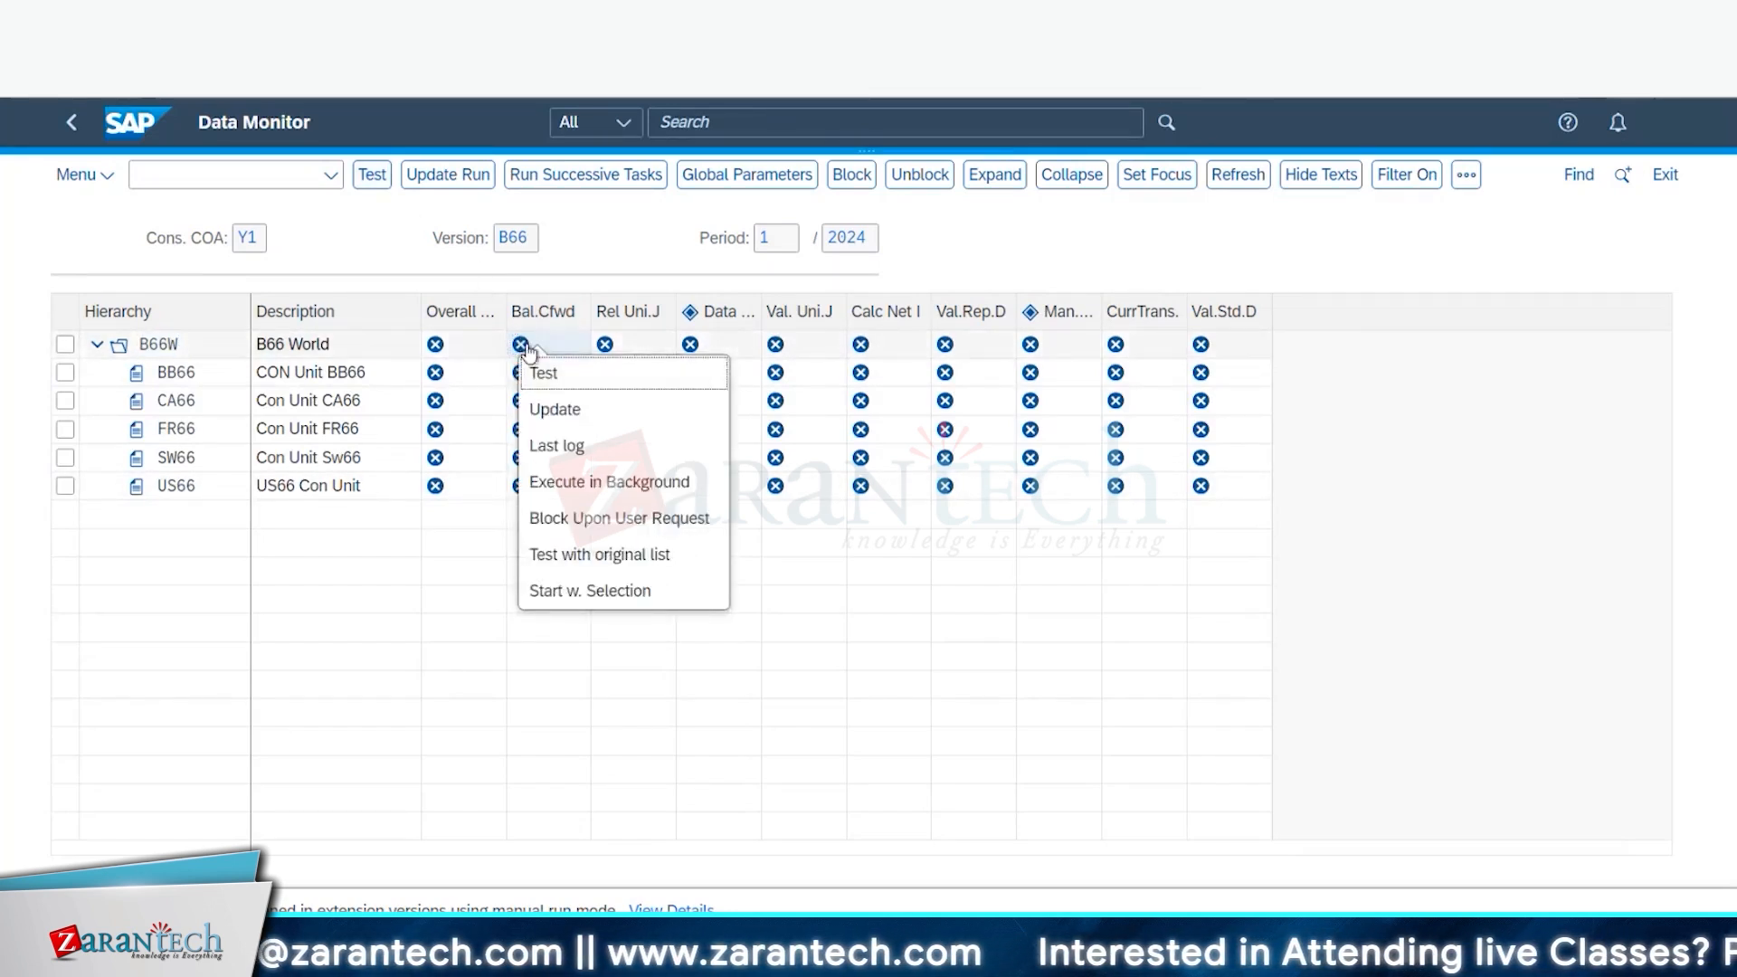
left_click(541, 372)
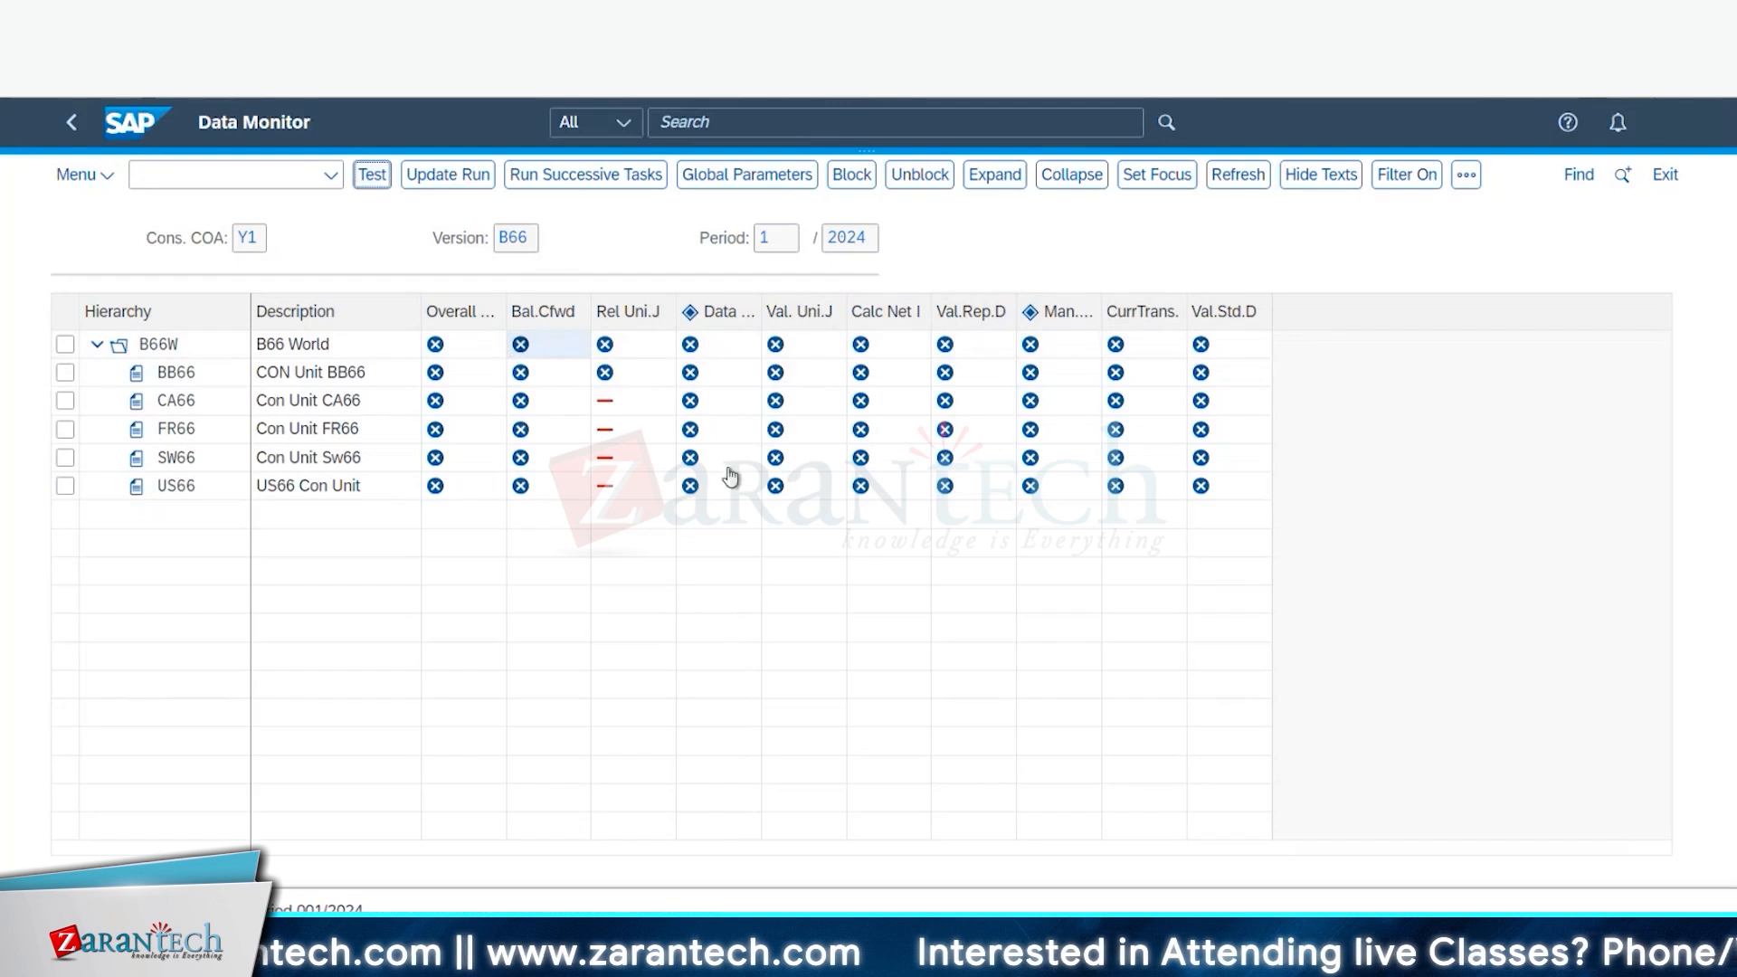
left_click(774, 428)
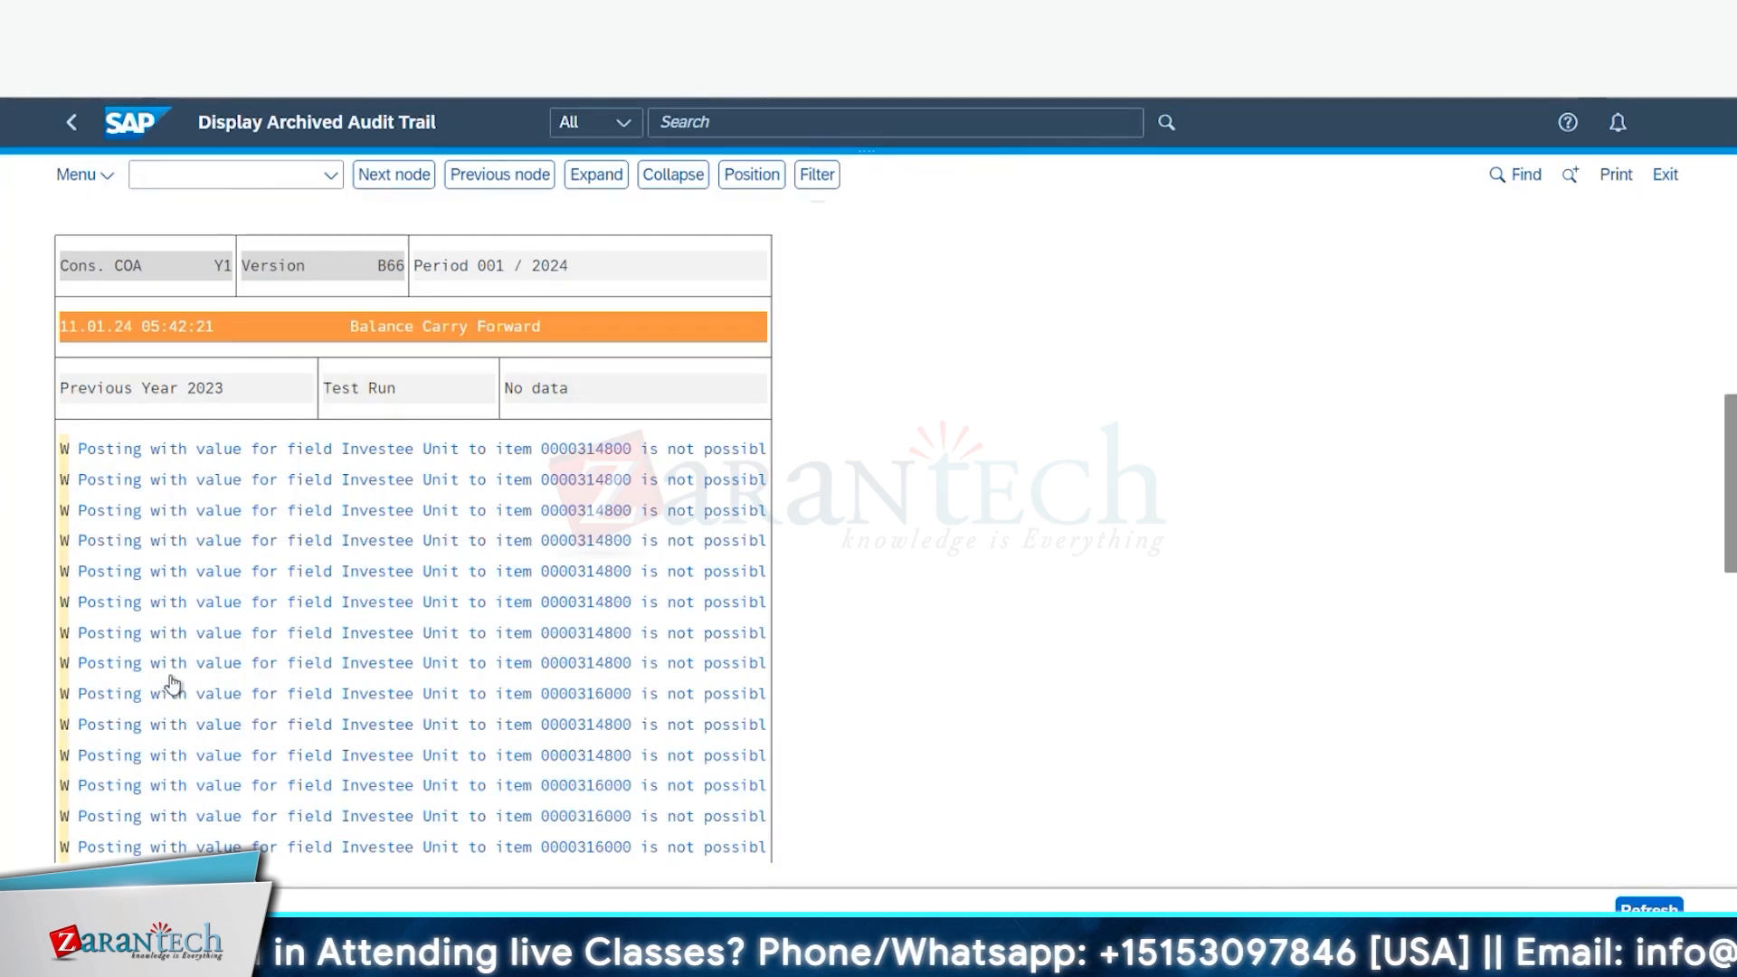
Step: Expand BB66's adjustments in the balance carryforward log and examine the prior-year and current-year items to be carried forward
scroll(259, 685, "down", 5)
scroll(282, 714, "down", 5)
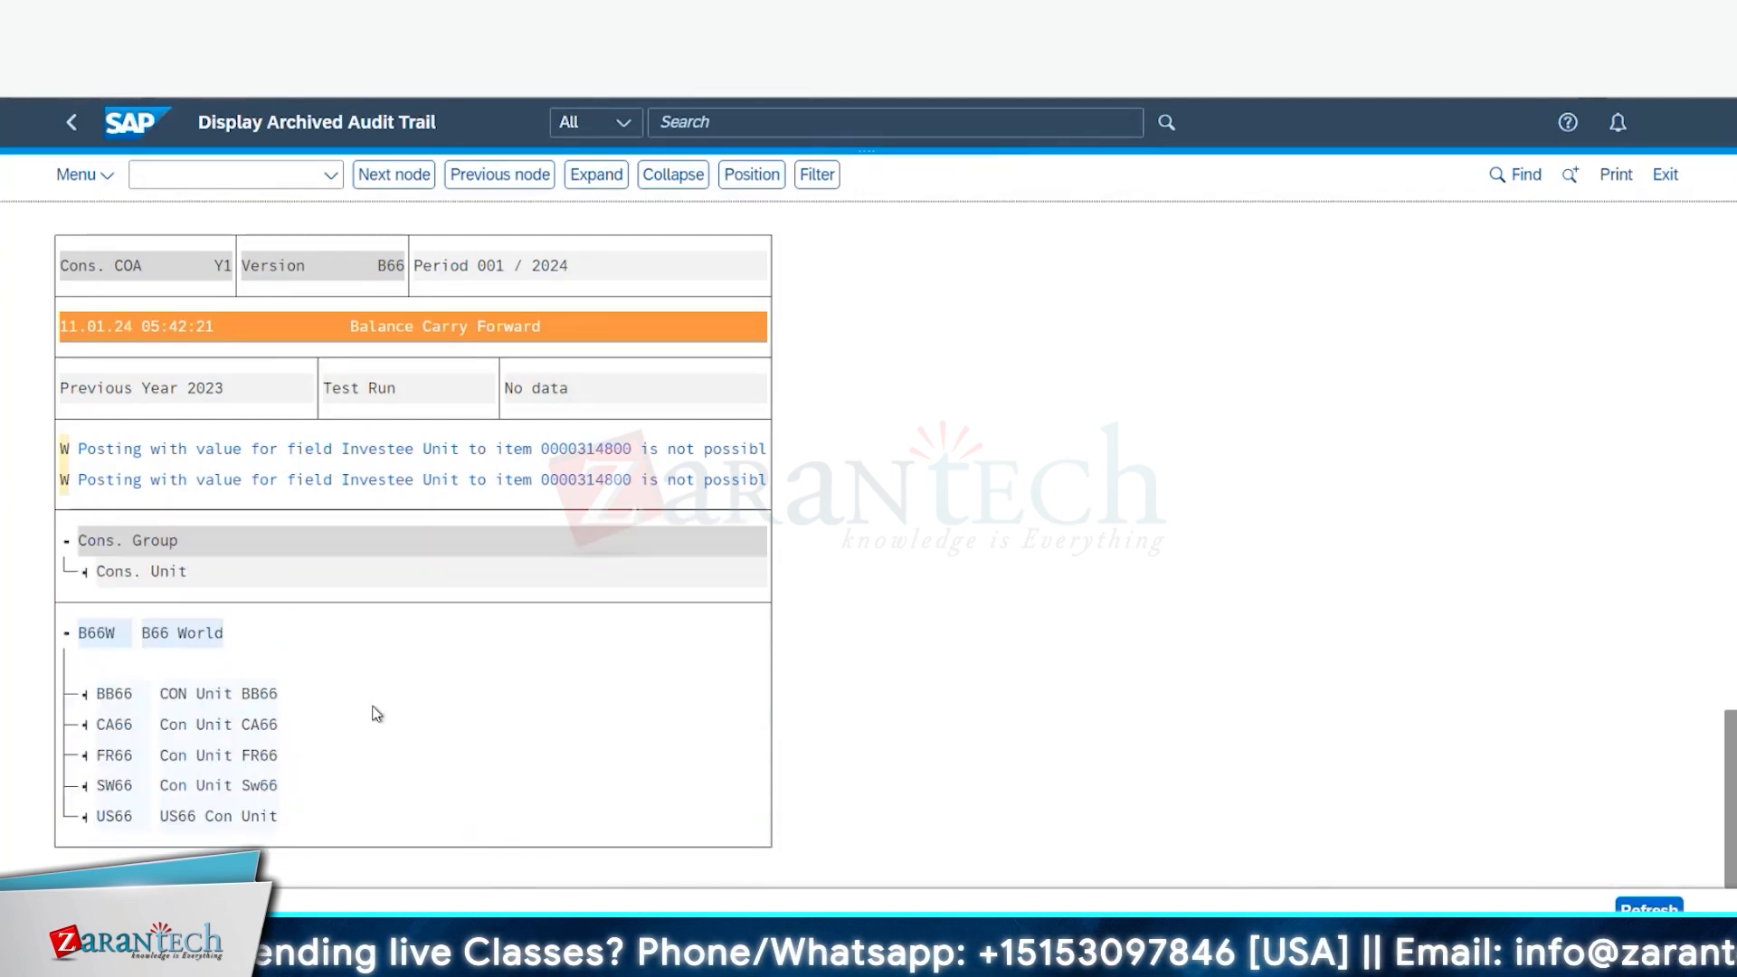
left_click(85, 697)
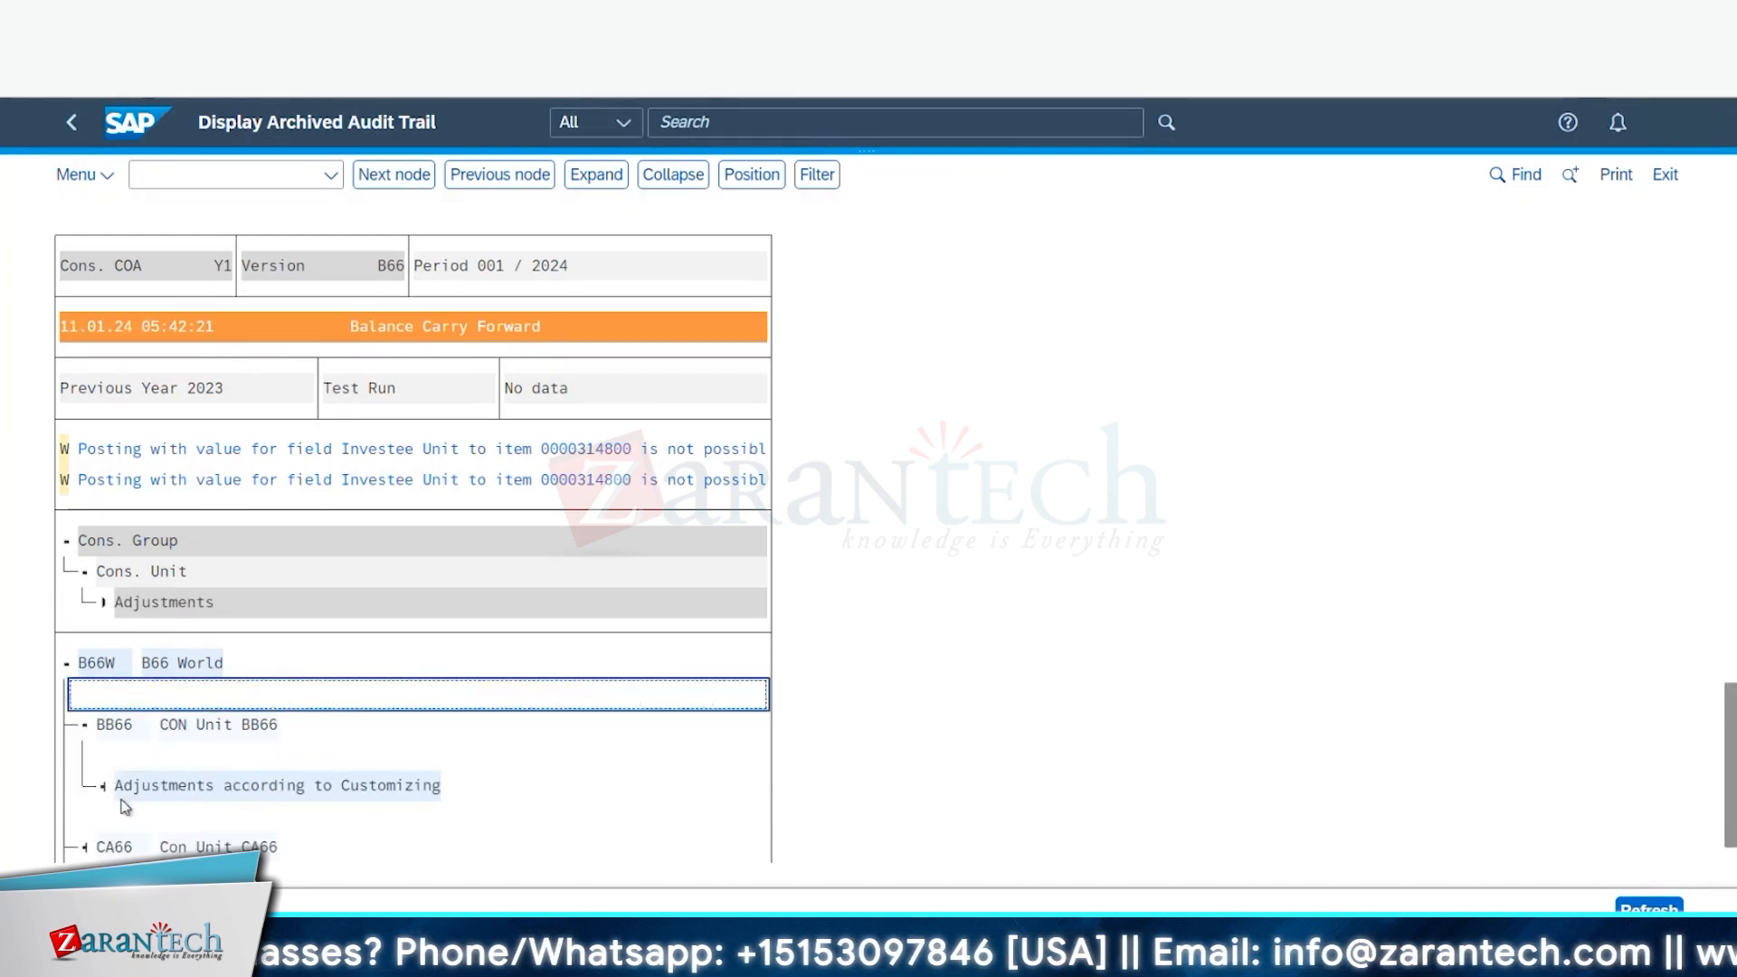
left_click(106, 786)
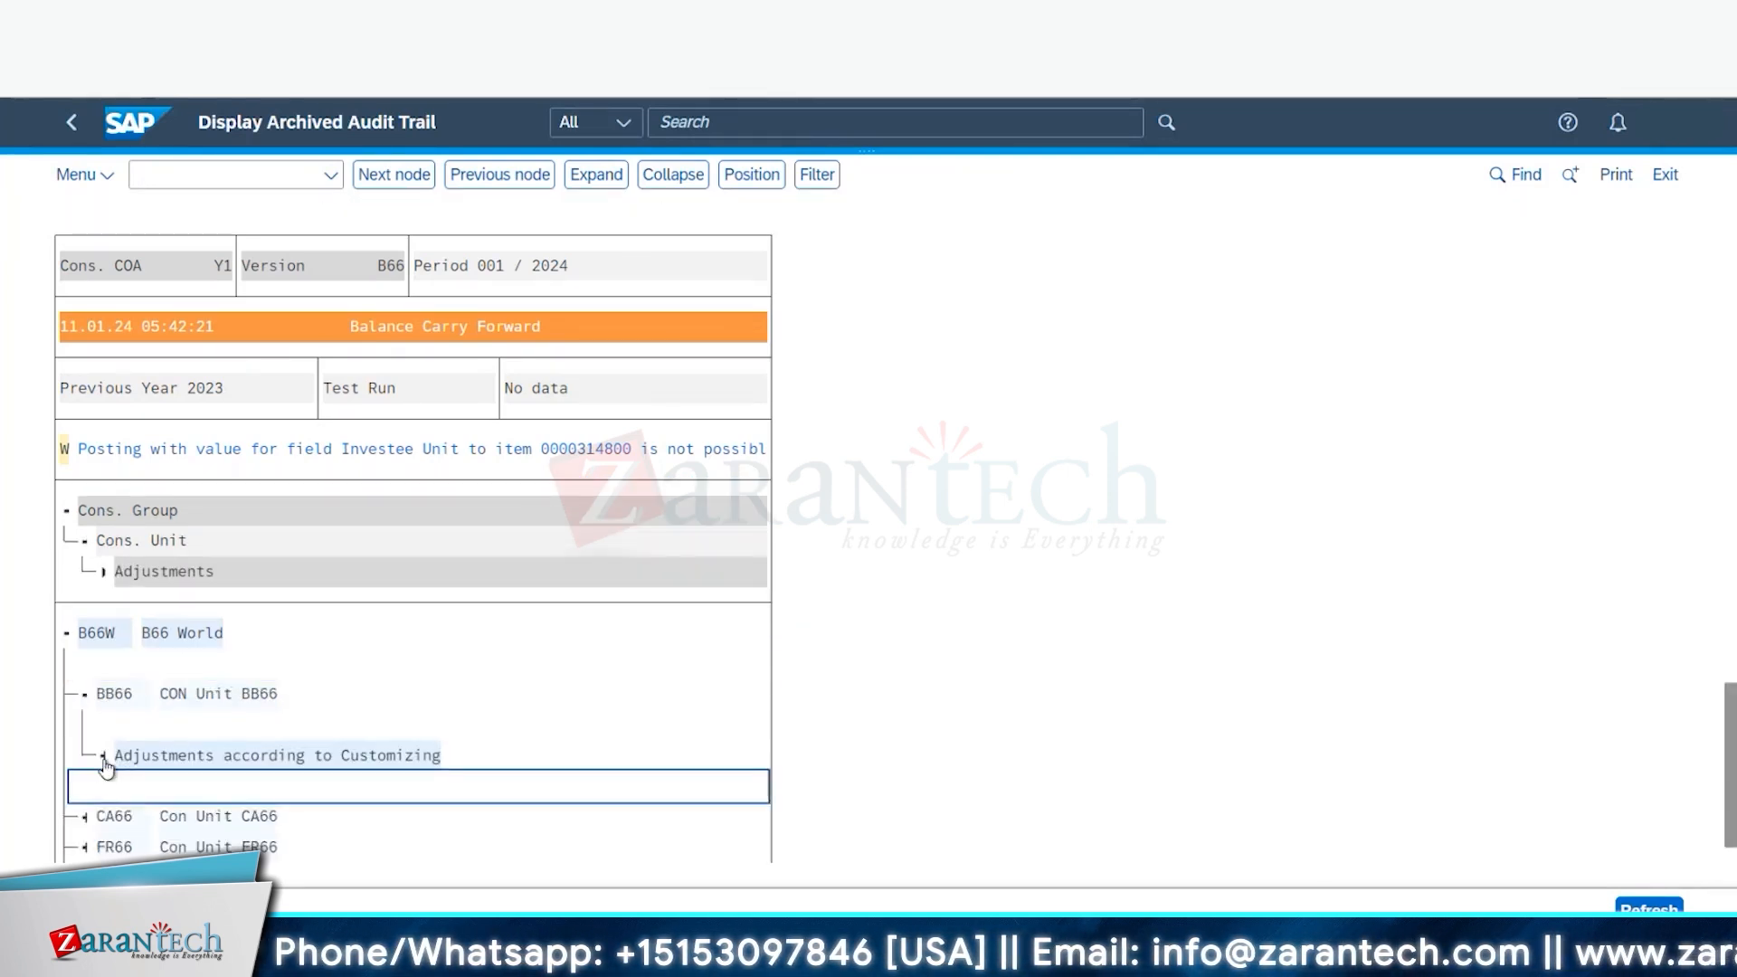
left_click(104, 760)
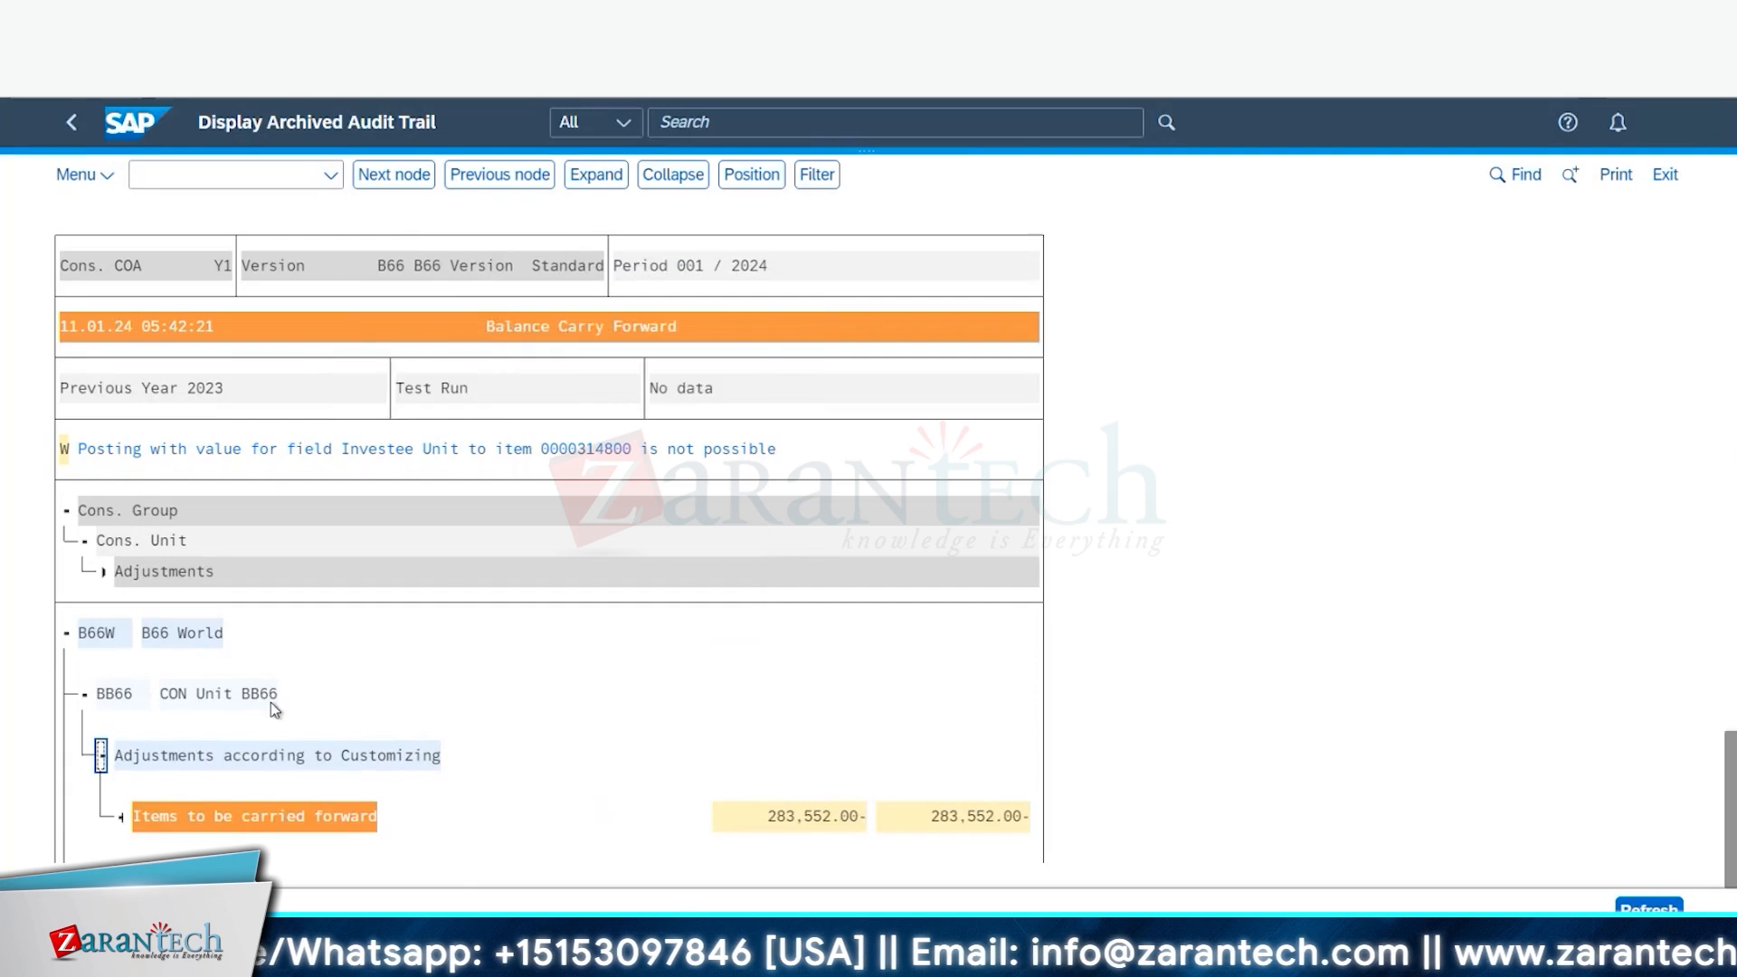
scroll(269, 703, "down", 3)
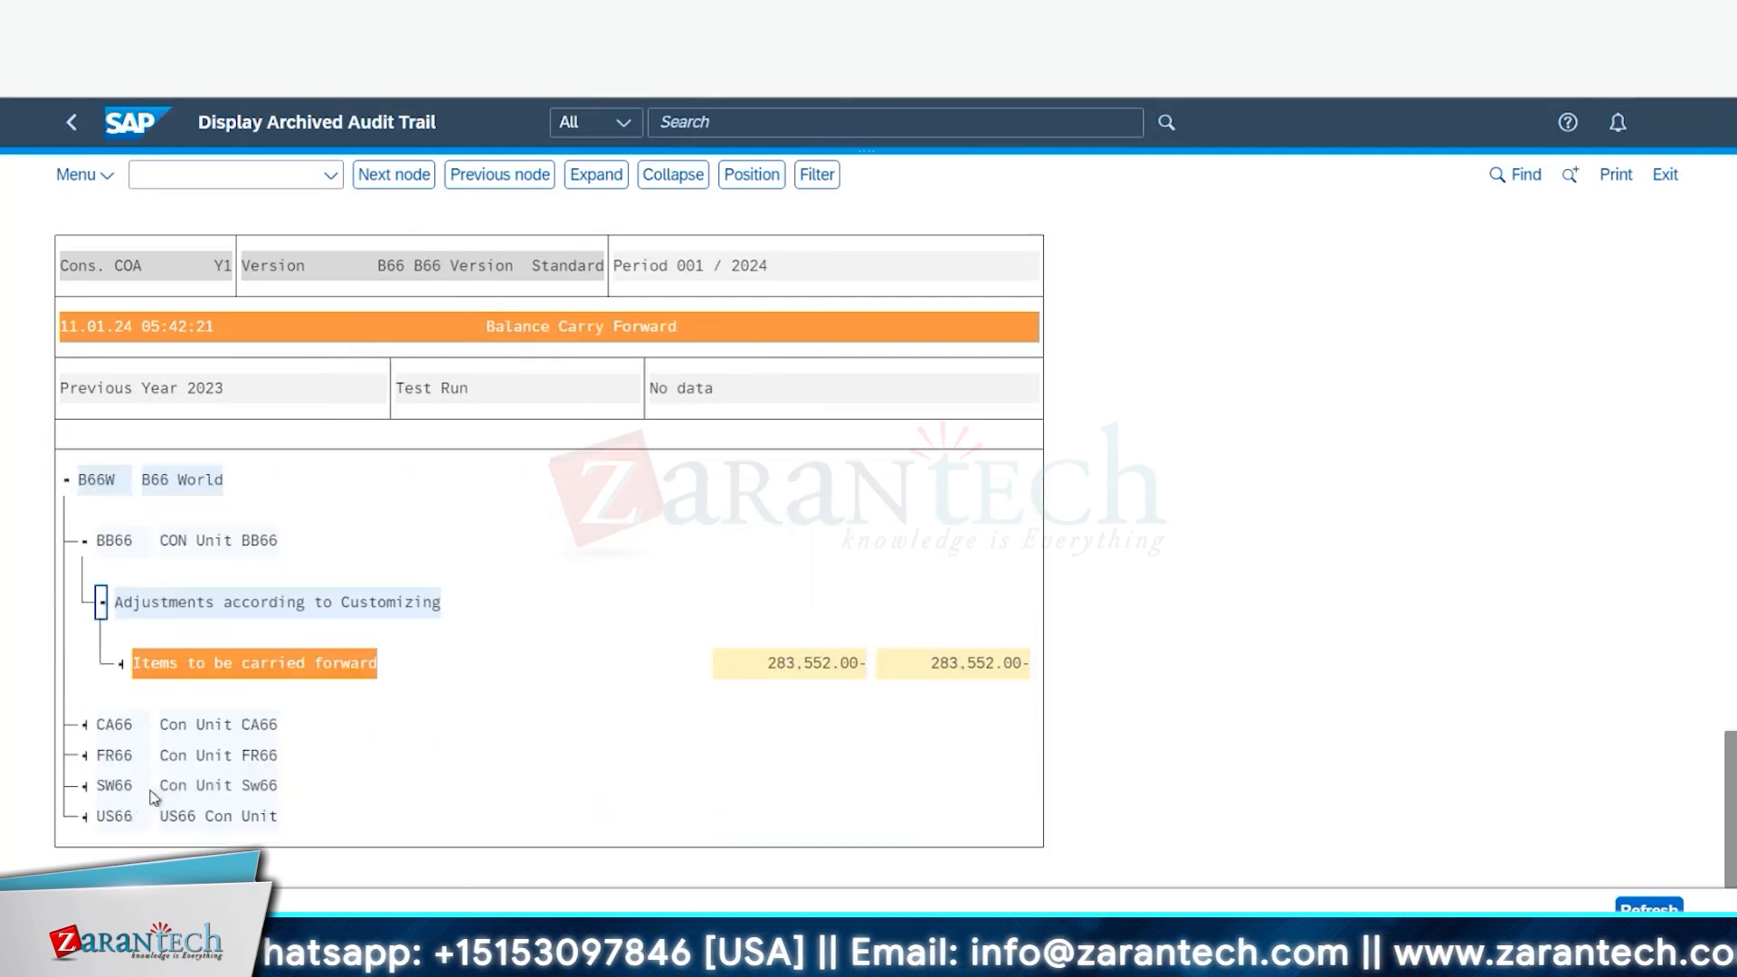
left_click(120, 663)
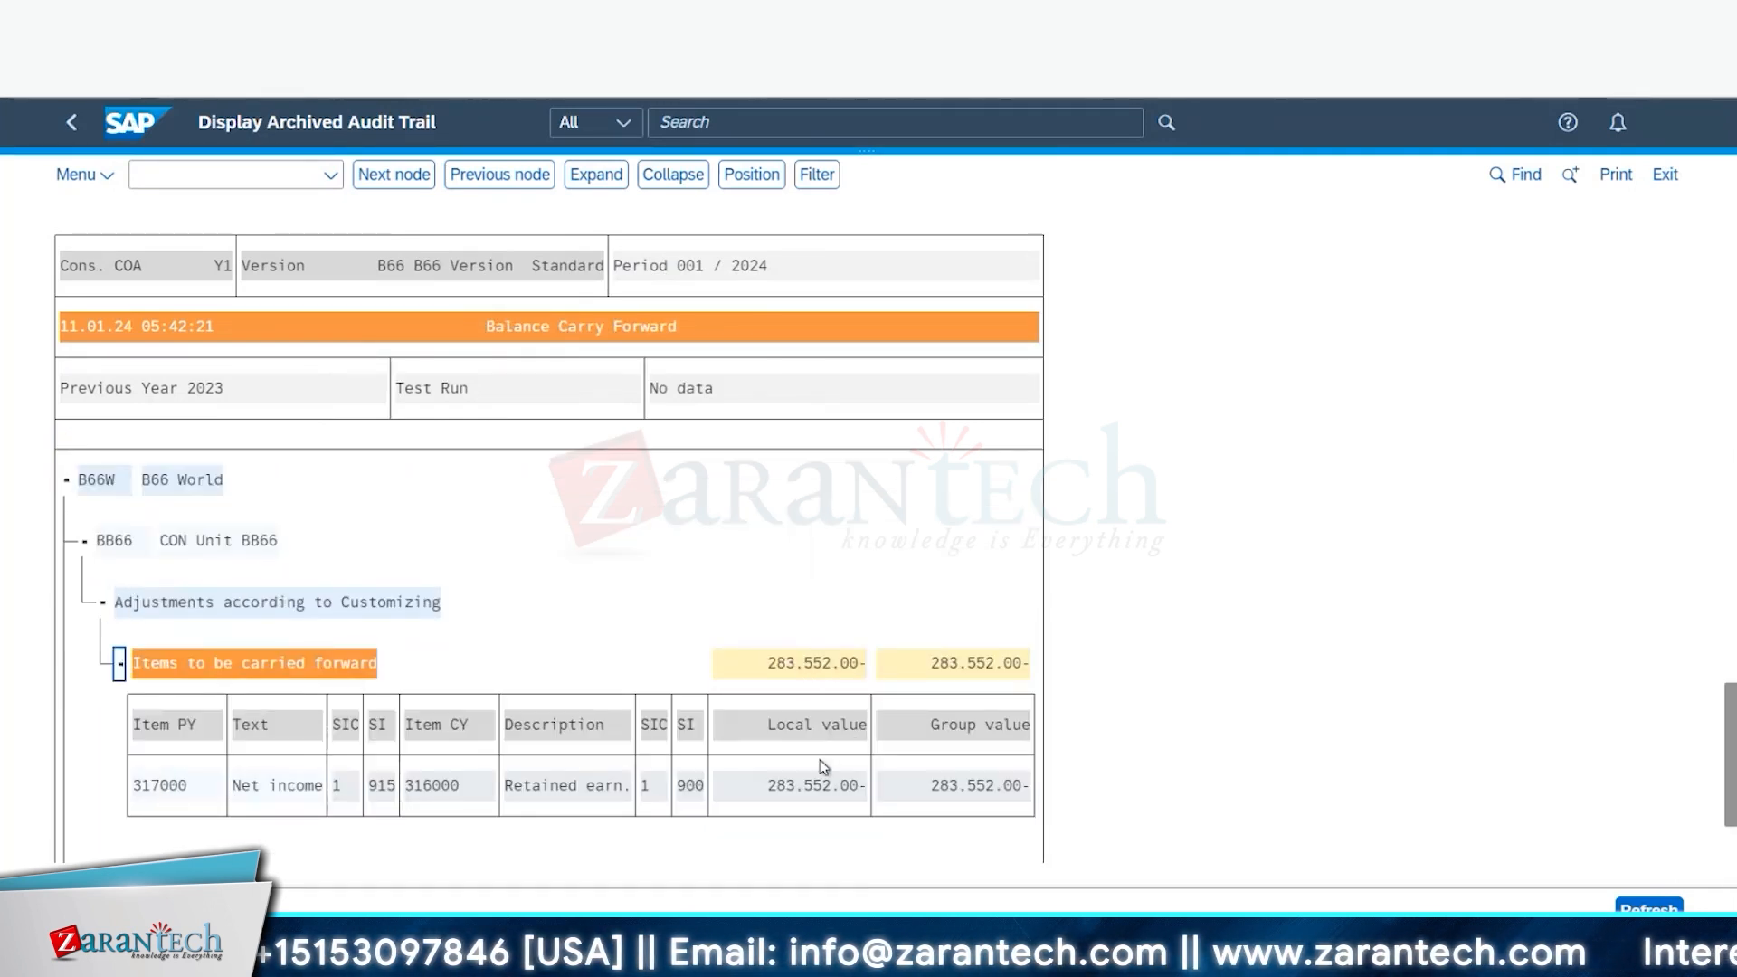
scroll(174, 789, "down", 2)
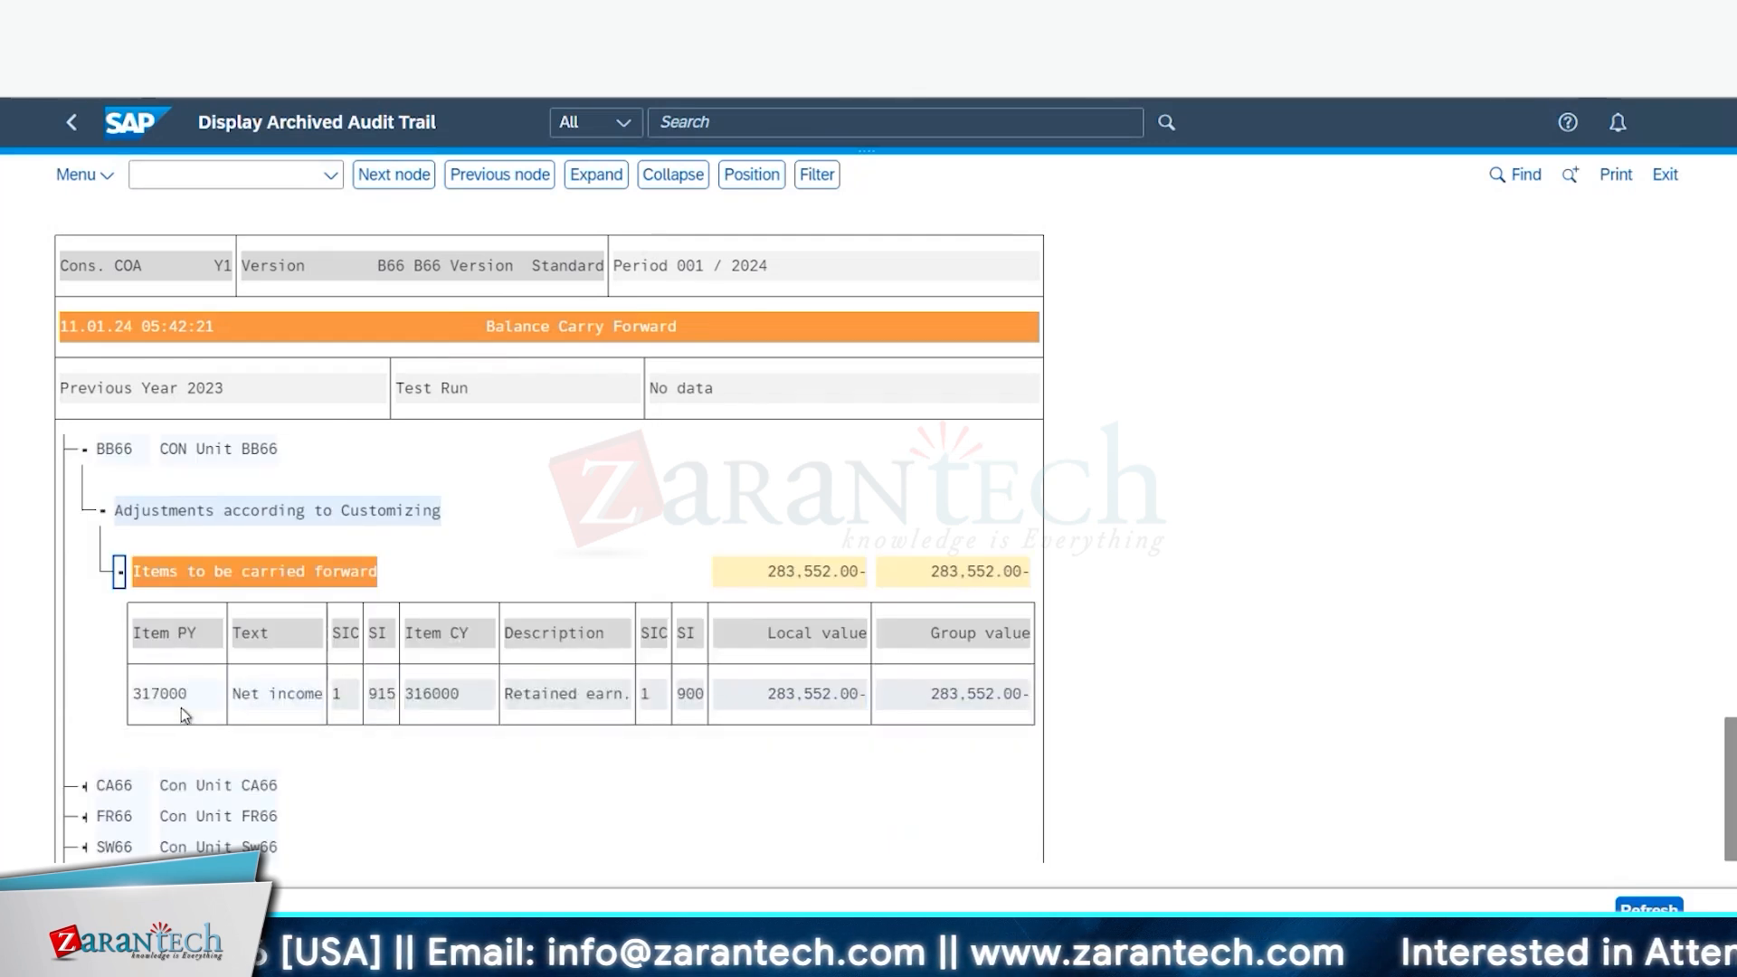
left_click(457, 701)
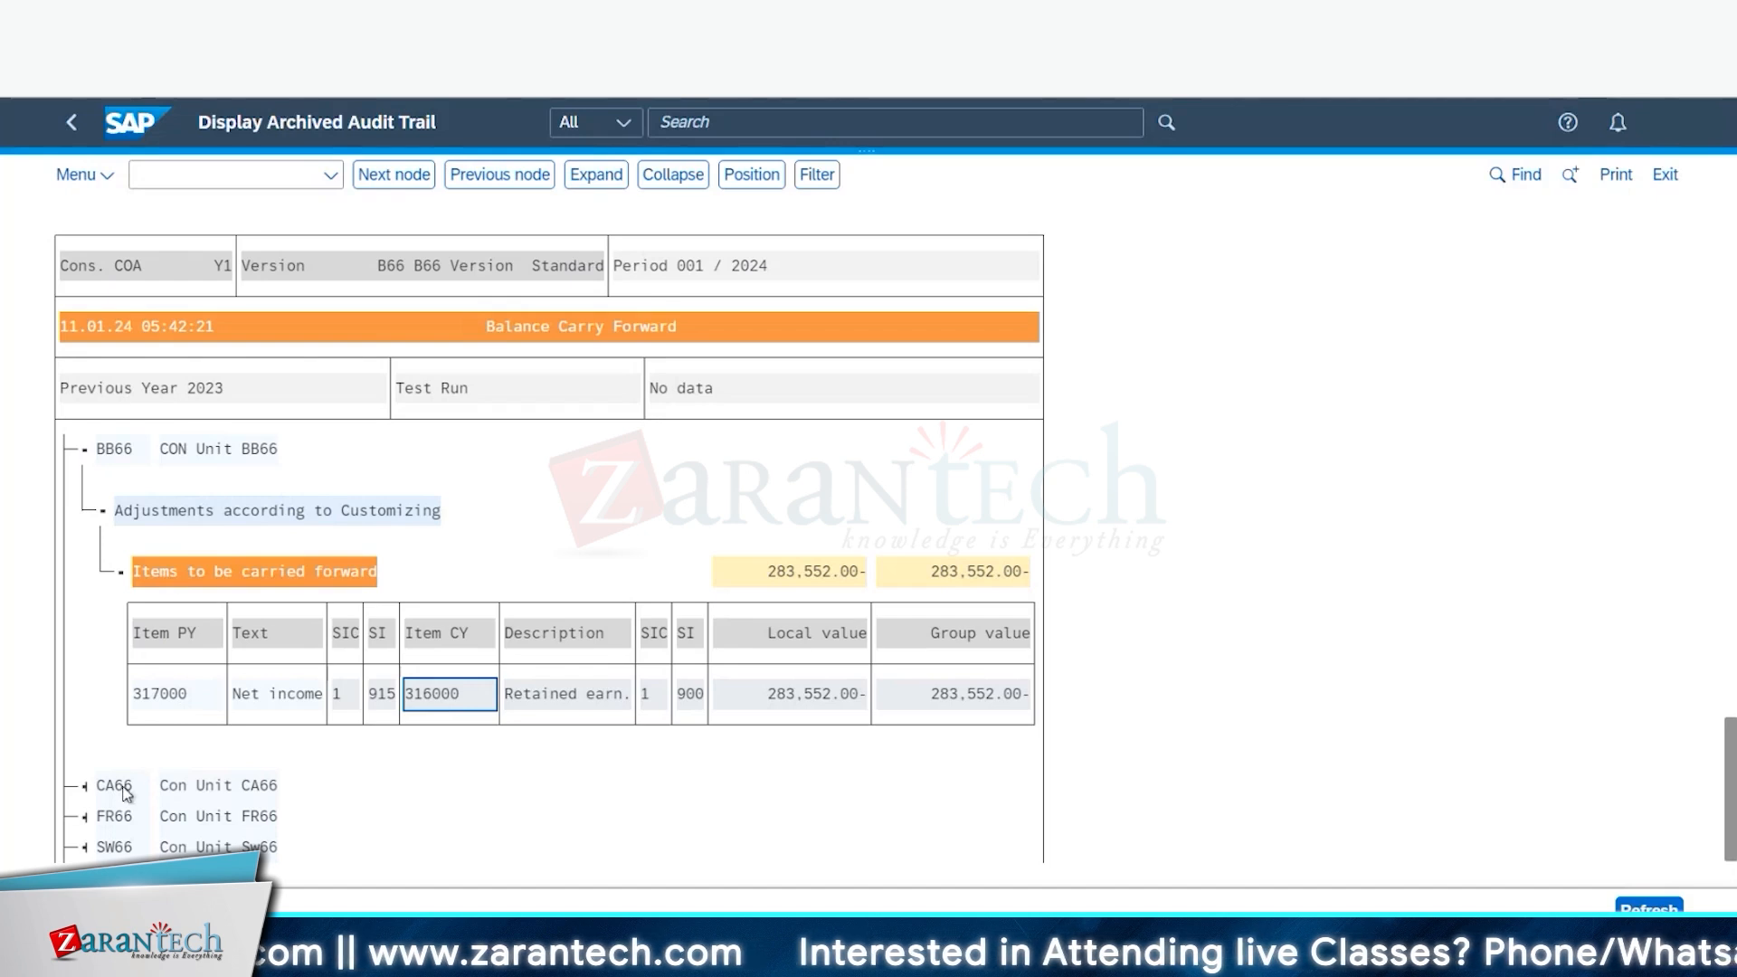
Step: Expand consolidation unit CA66 in the balance carryforward log to view its adjustments
left_click(90, 785)
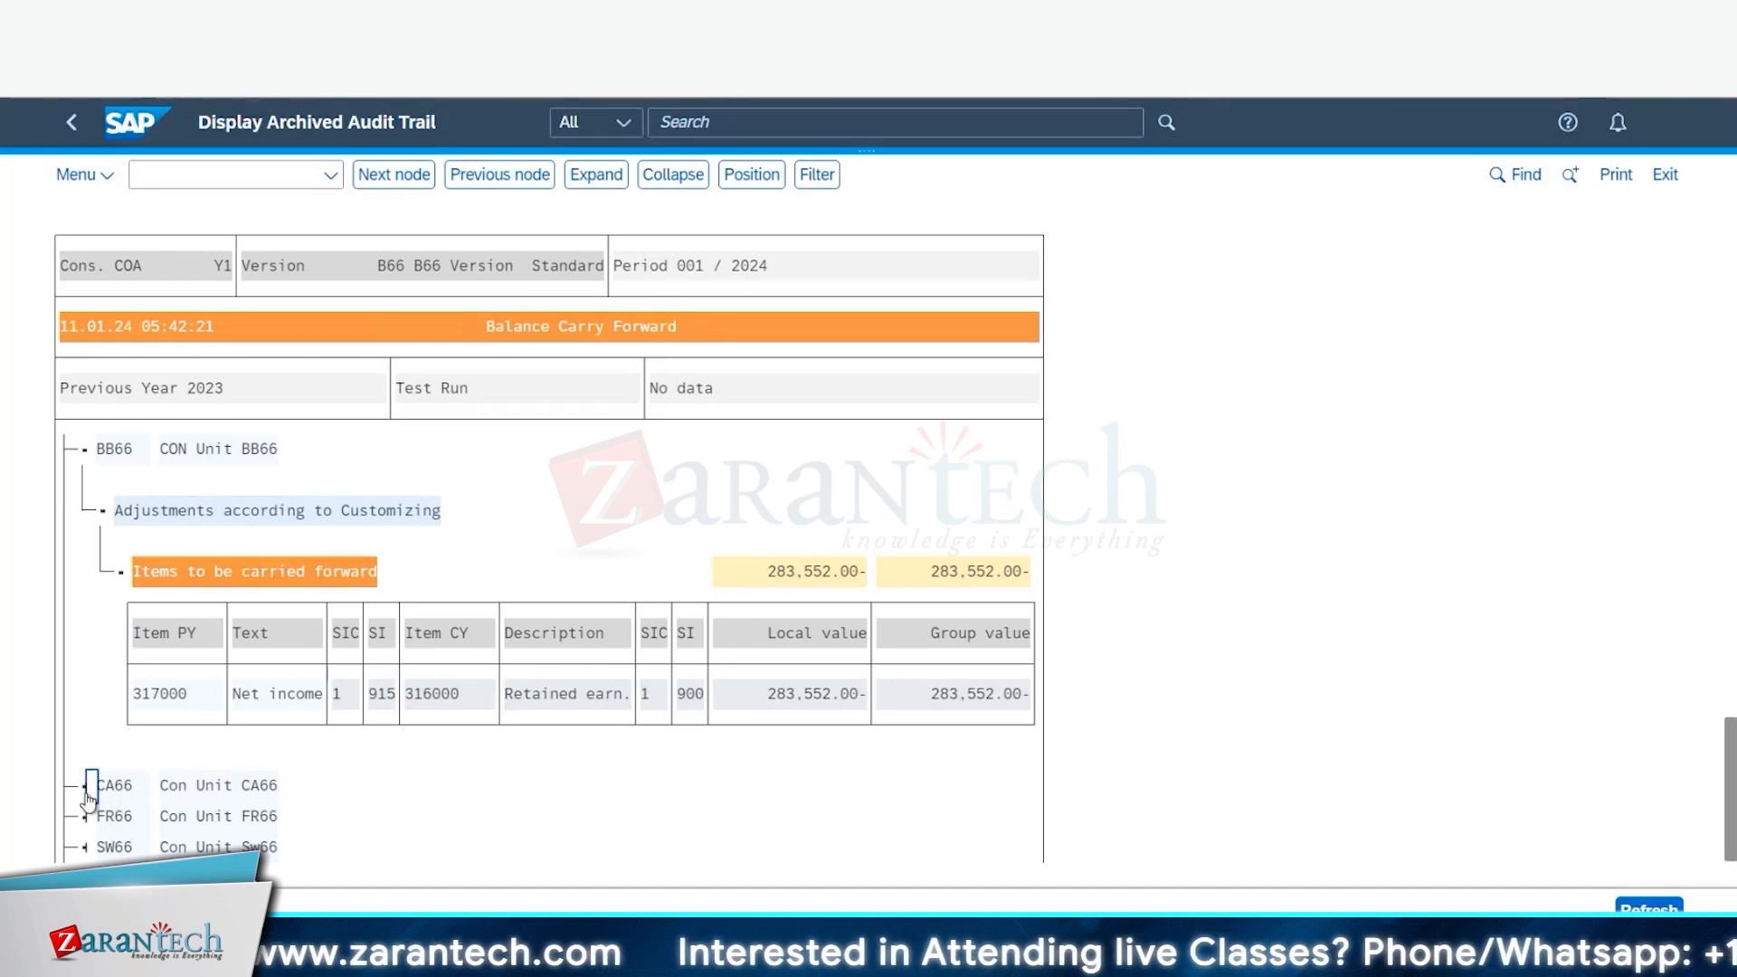
left_click(88, 791)
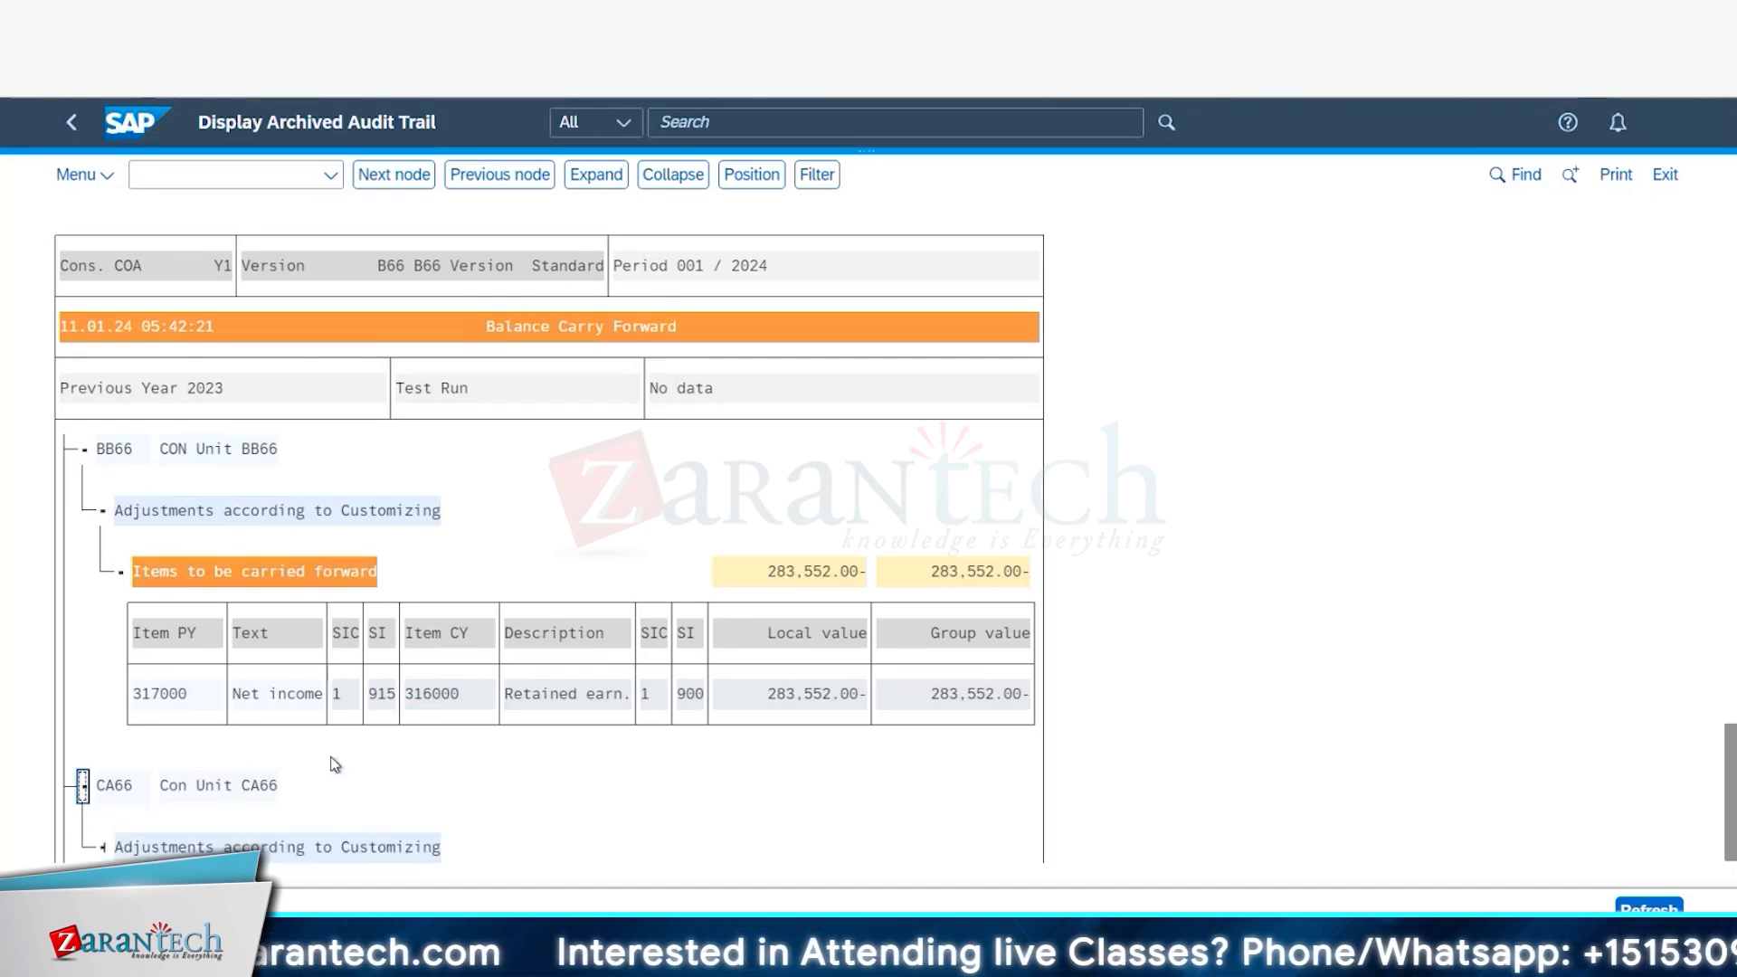
scroll(337, 766, "down", 2)
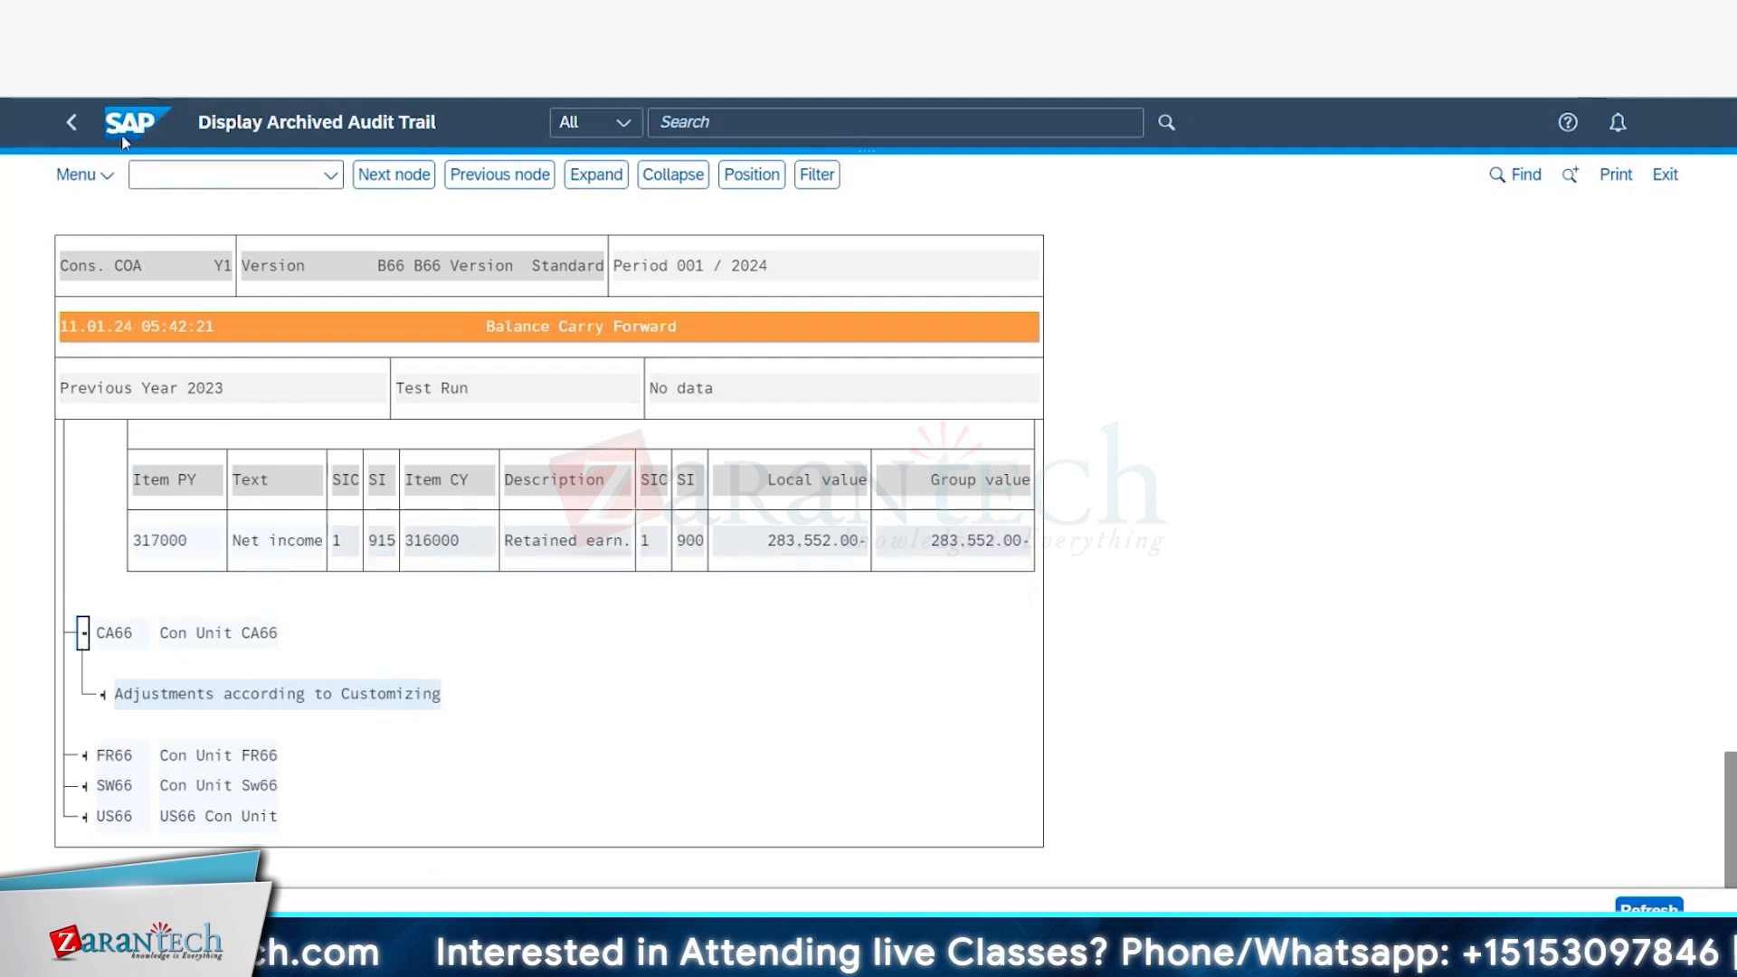
Step: Leave the test log and carry out the balance carryforward for B66W as an update run
left_click(70, 124)
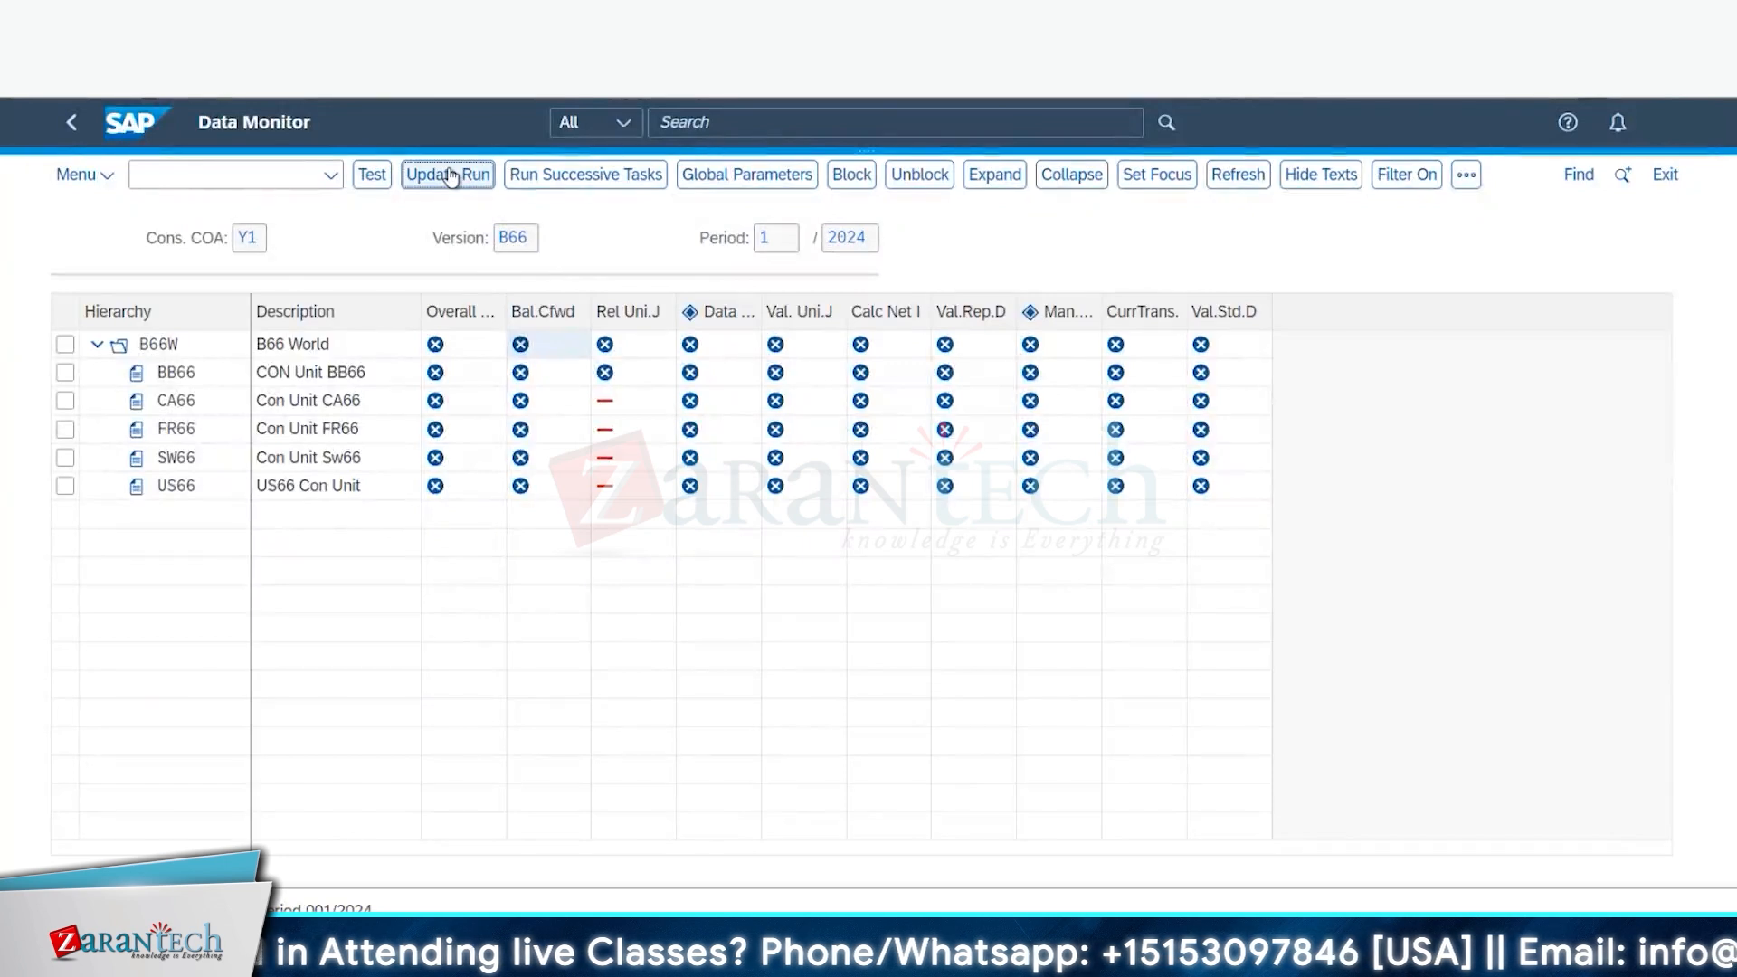
left_click(450, 175)
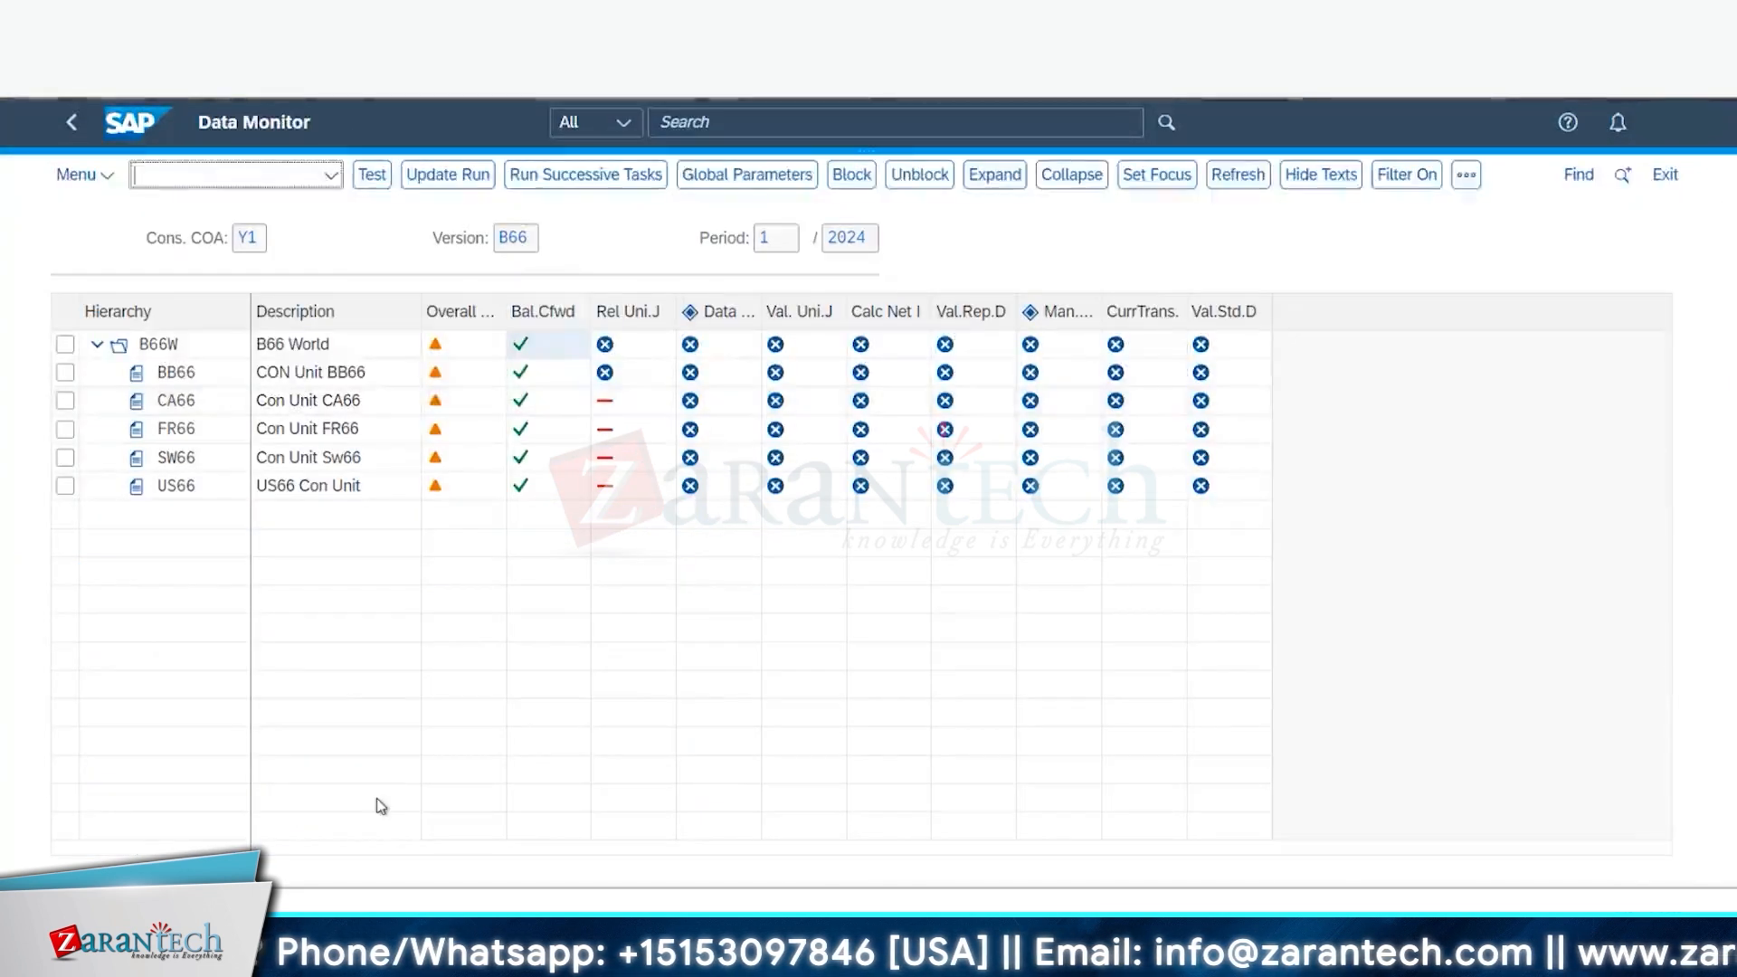
Step: Switch to the ACDOCA table display in SAP GUI and search company code BB66's entries for fiscal year 2024
left_click(353, 961)
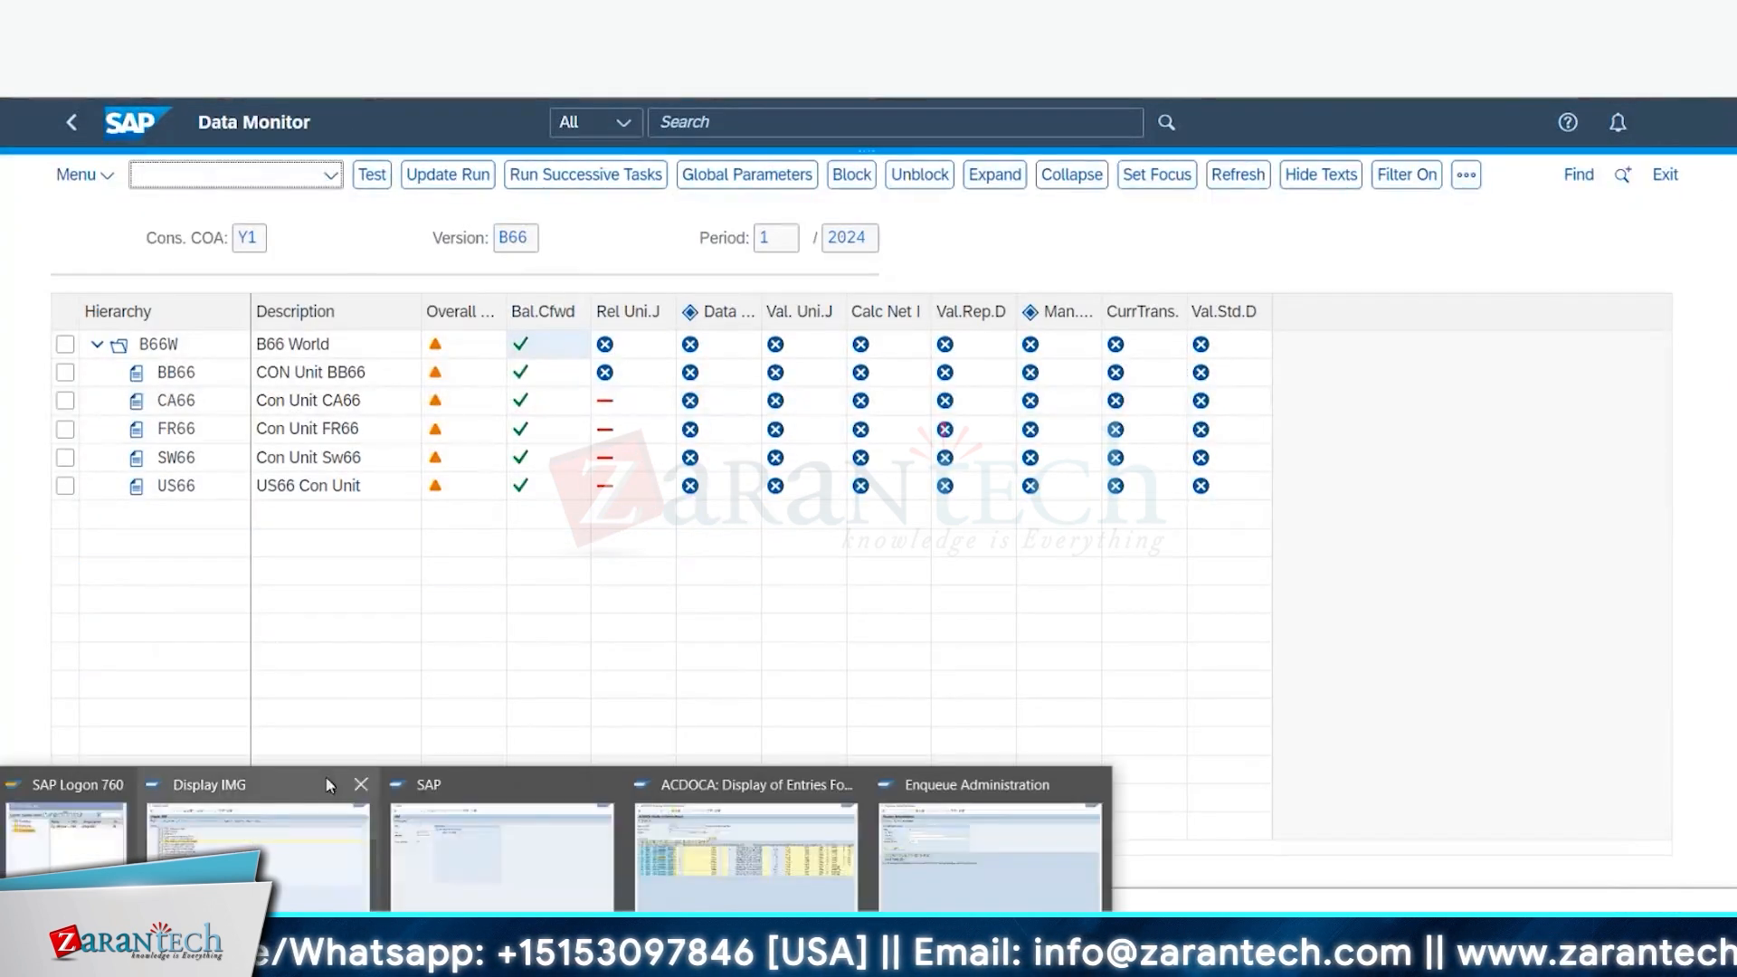
left_click(781, 848)
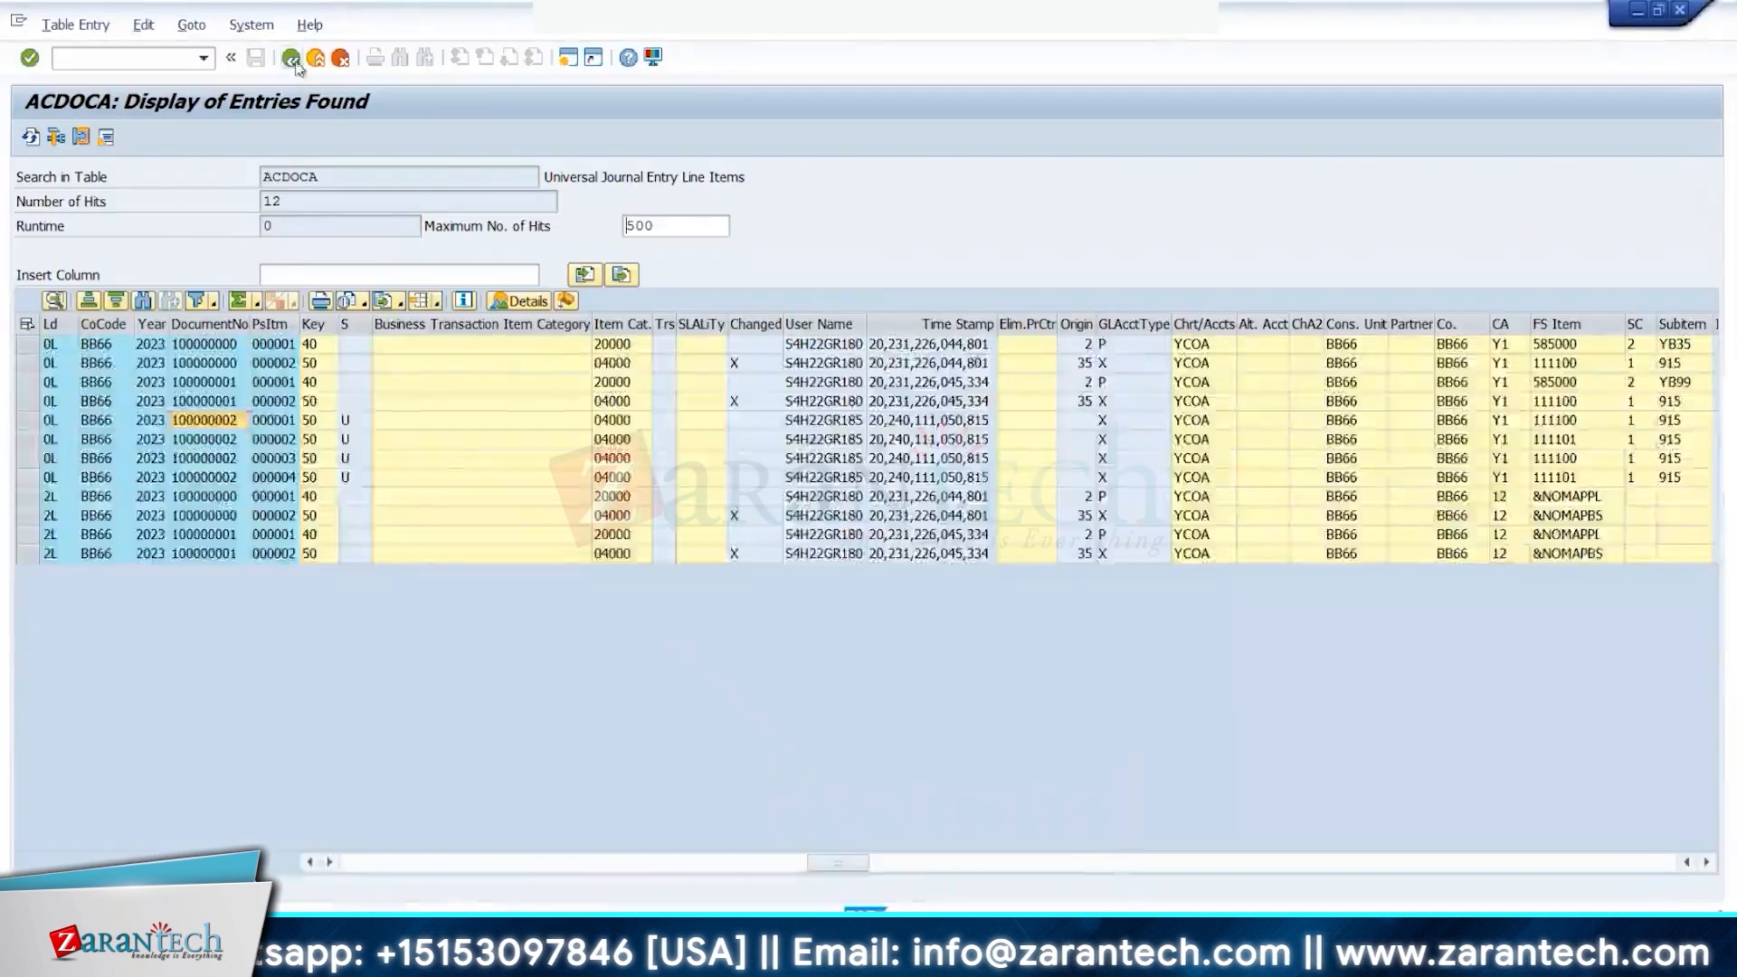
key("F3")
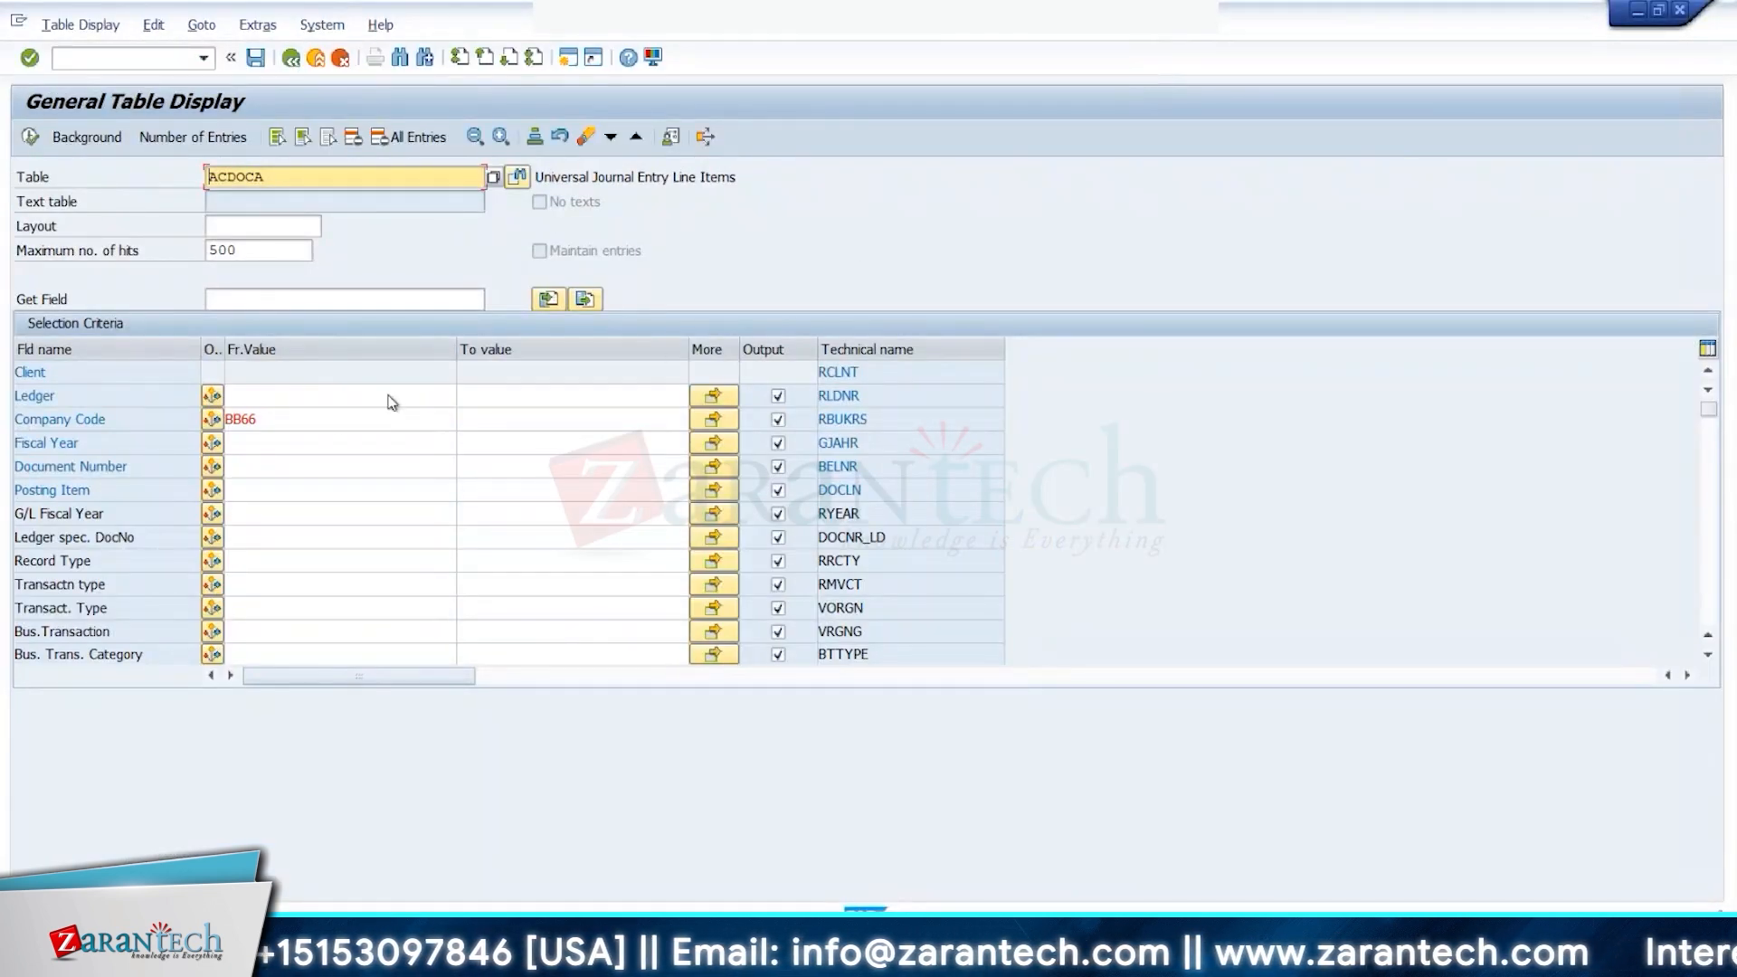
left_click(271, 419)
left_click(268, 445)
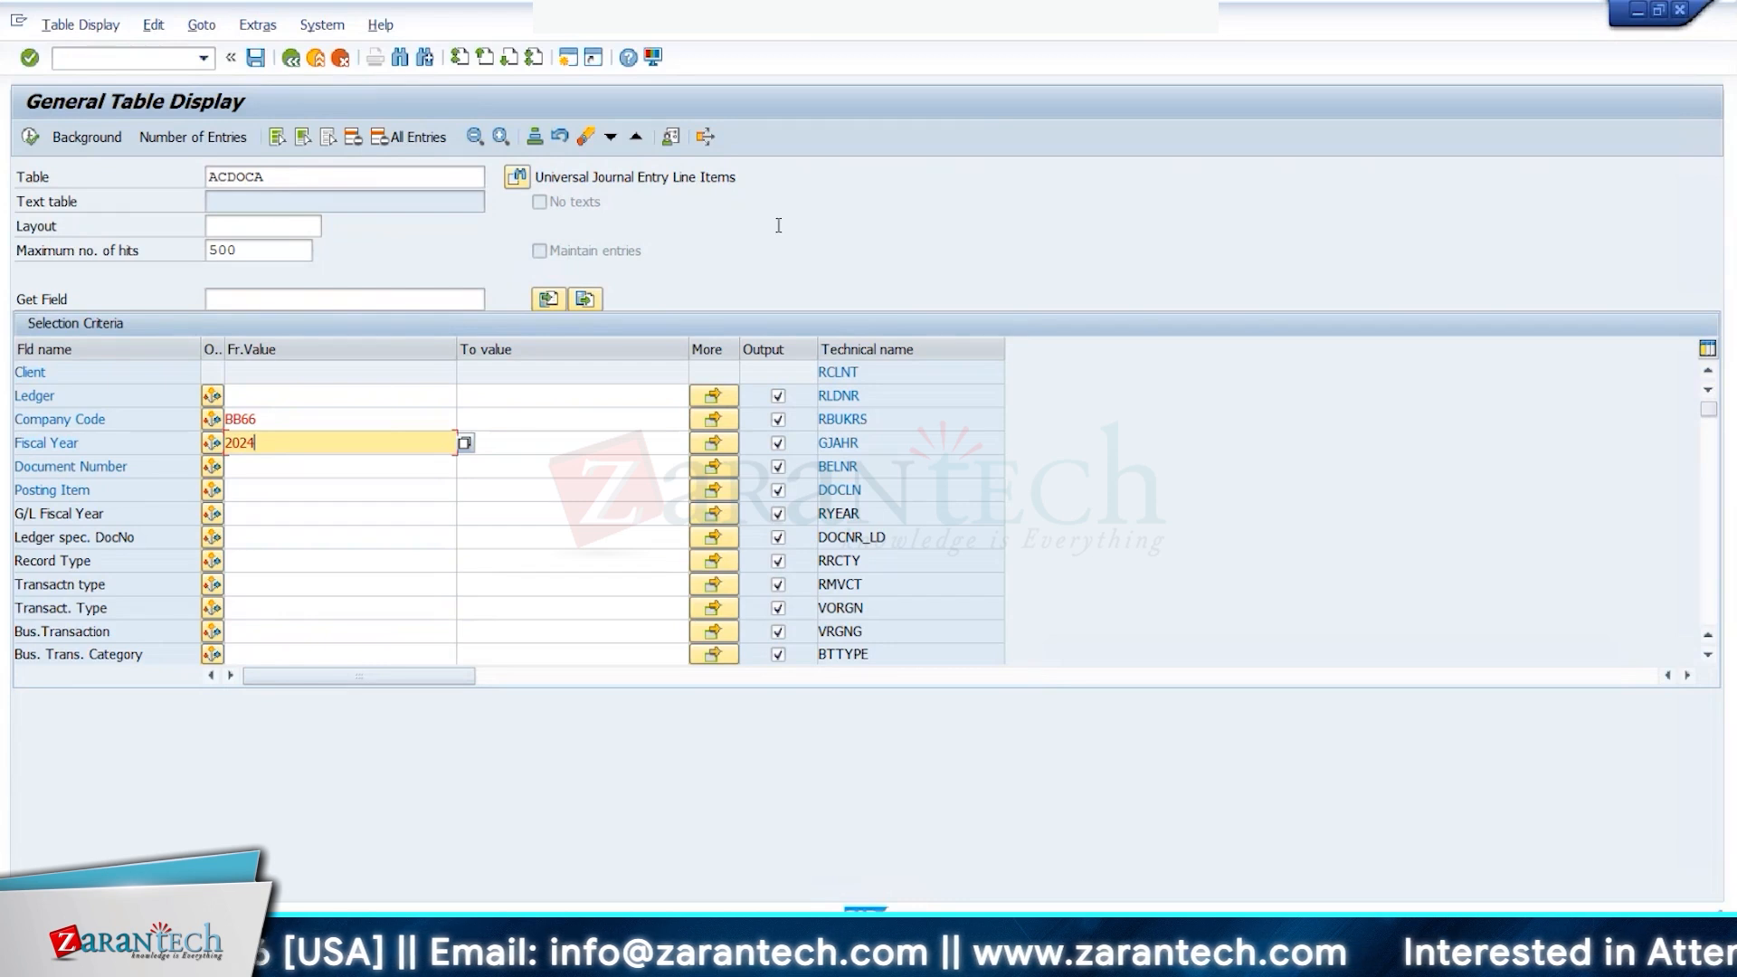
left_click(31, 137)
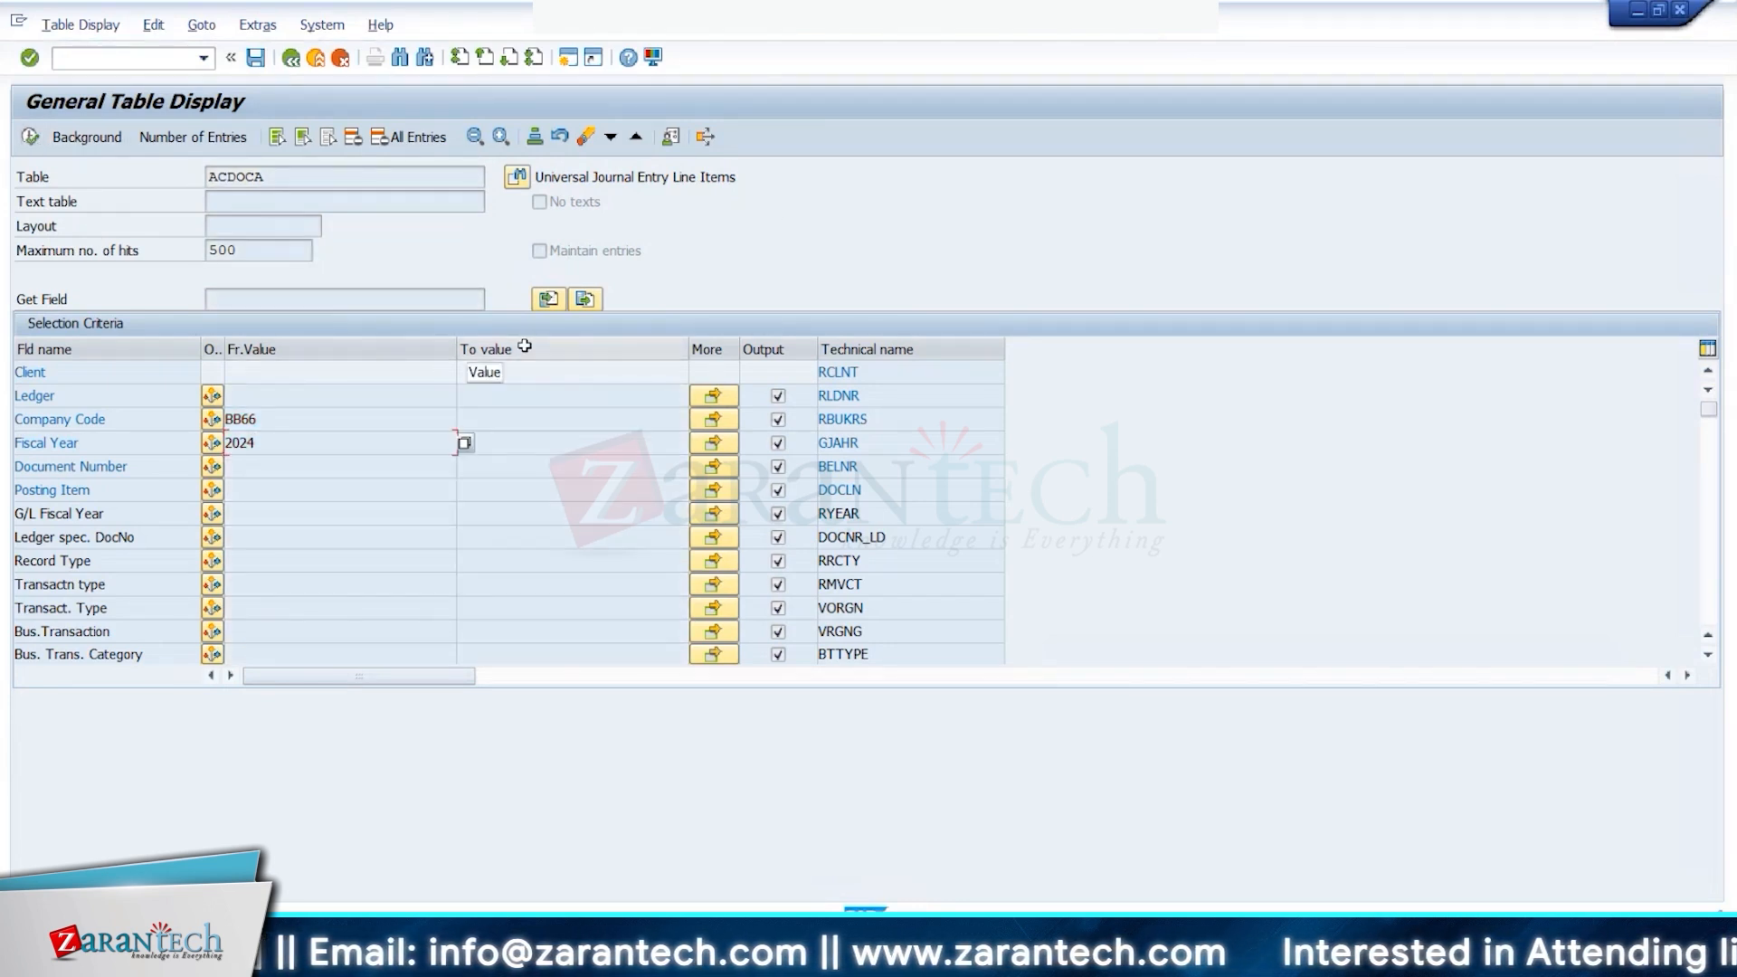
Step: Clear the fiscal year and company code values from the ACDOCA selection criteria
left_click_drag(271, 444, 67, 436)
key("BackSpace")
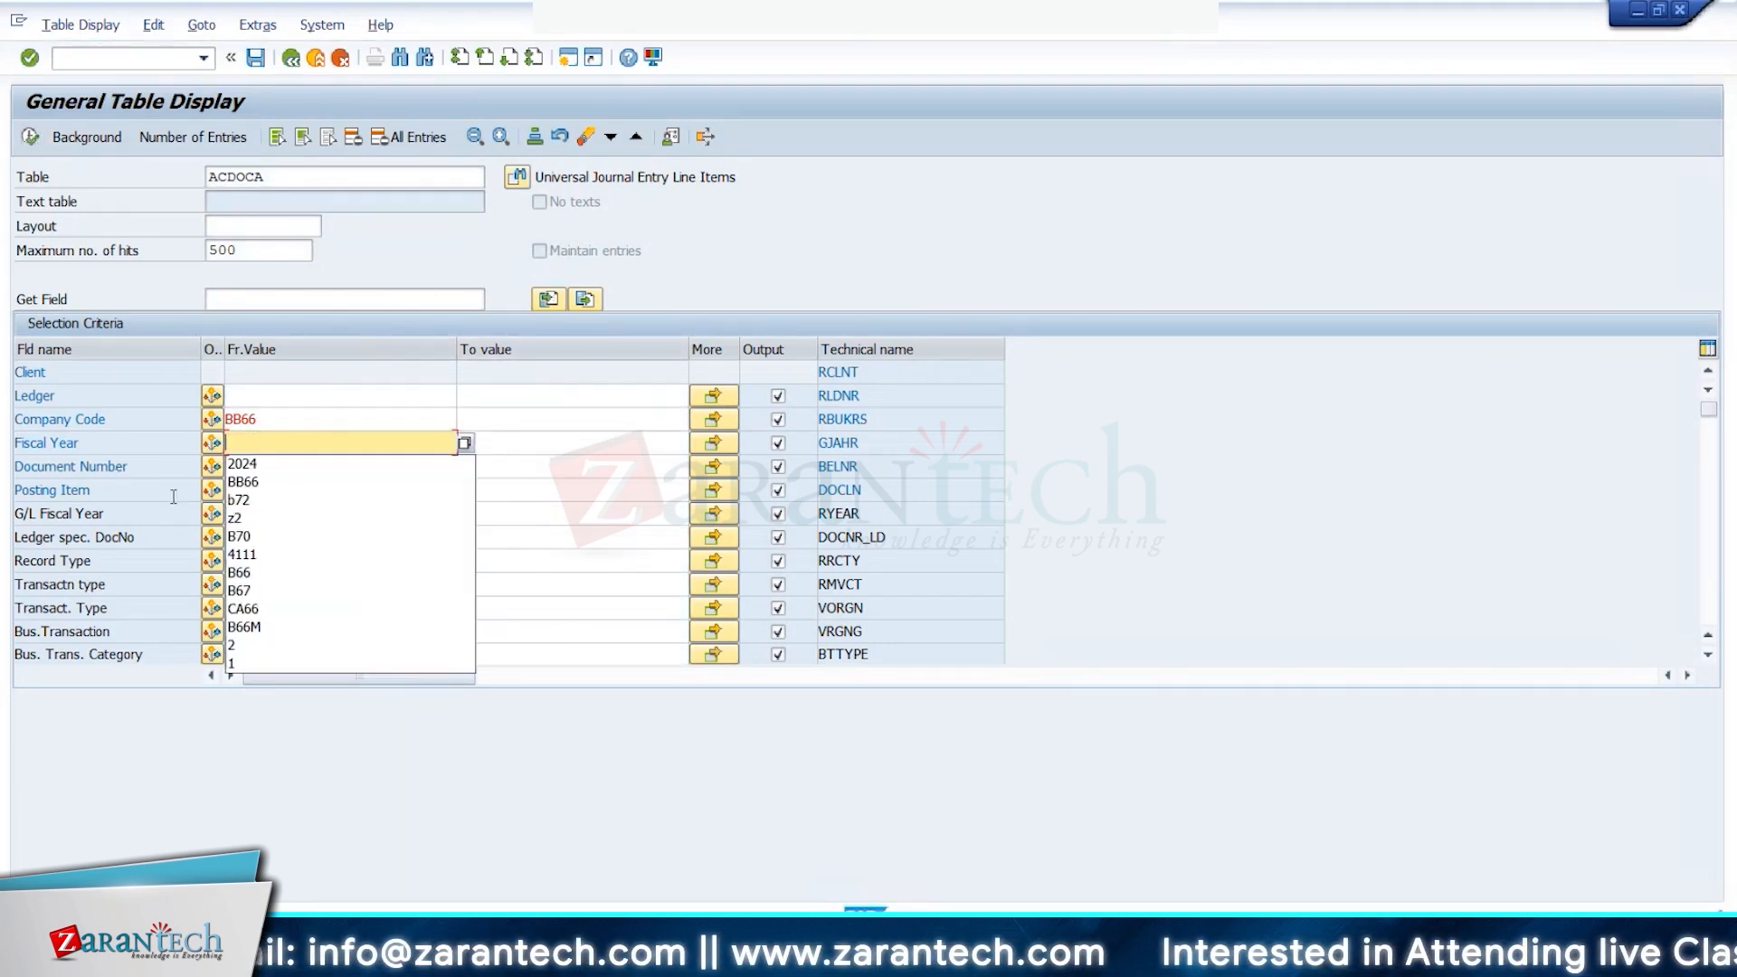
left_click(308, 397)
left_click_drag(302, 414, 87, 411)
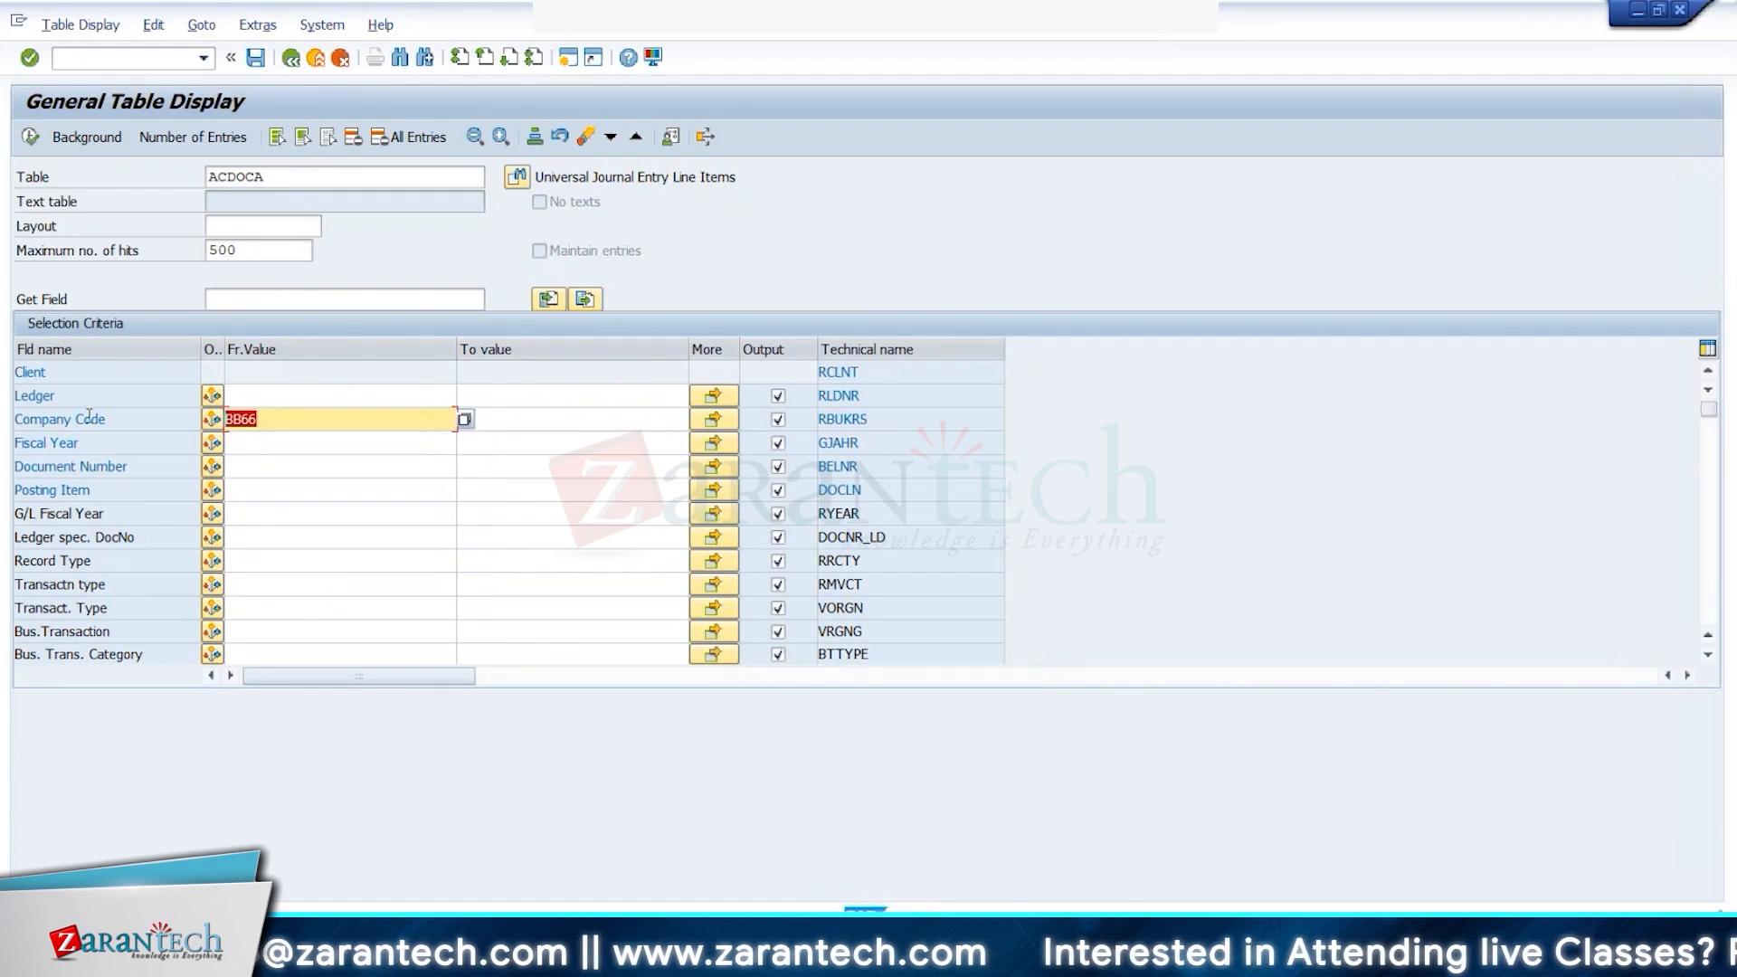
key("BackSpace")
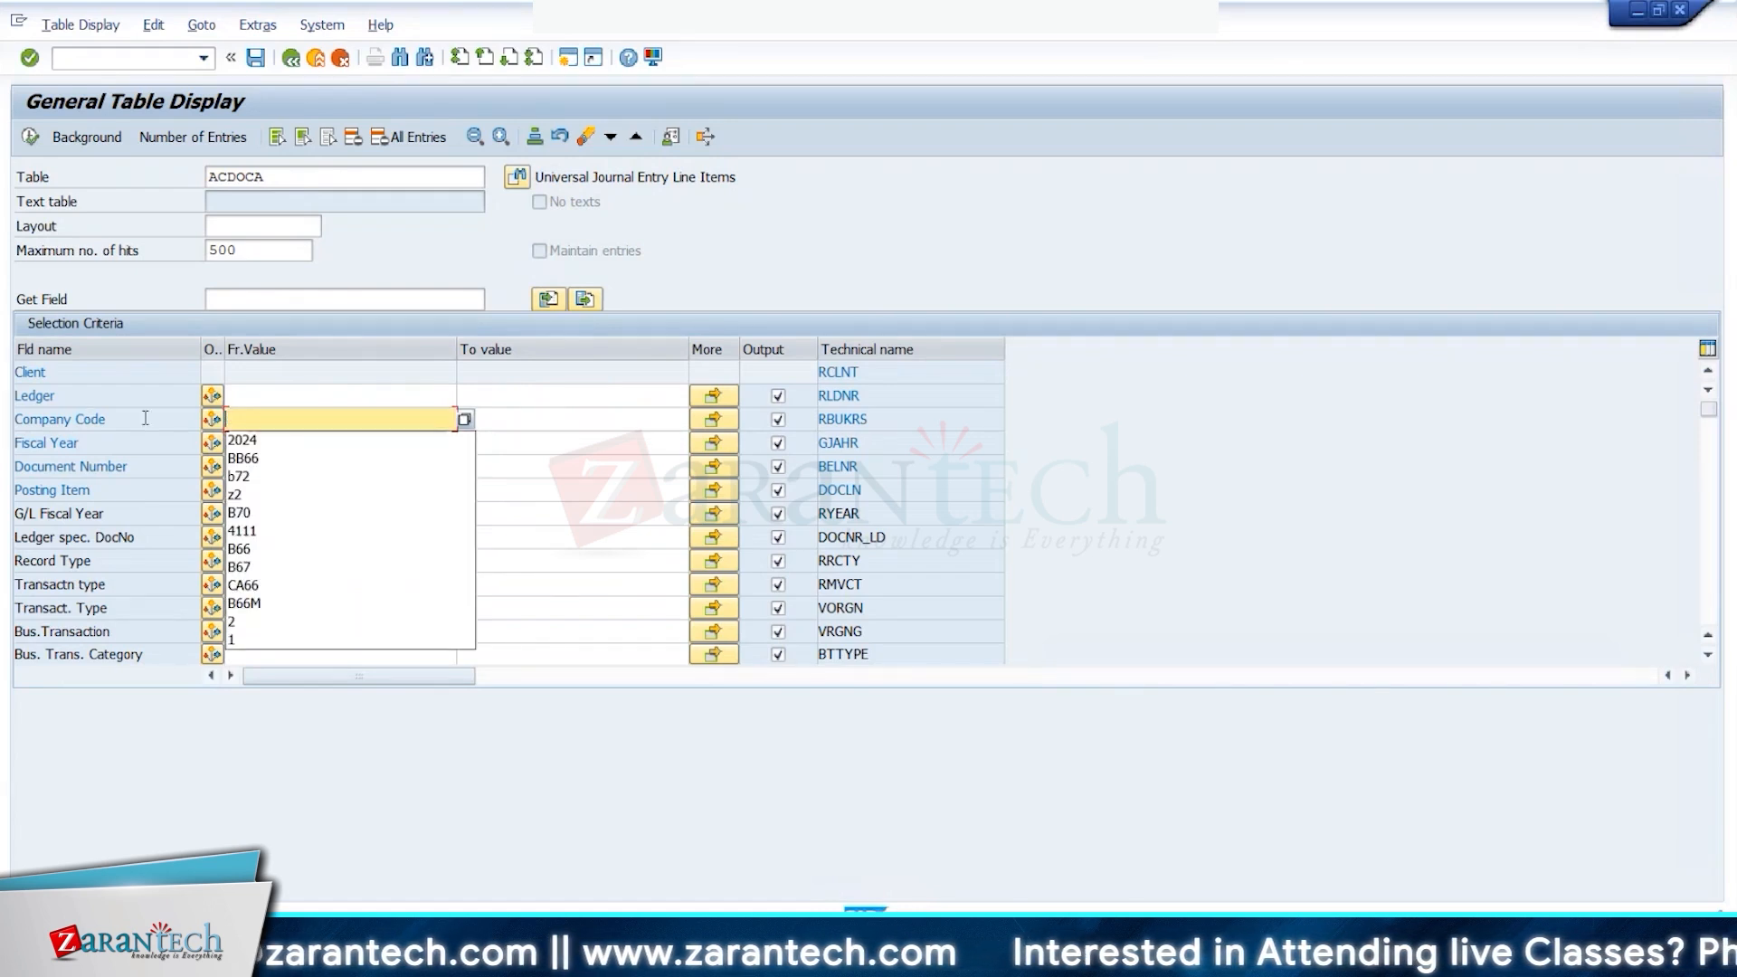
Step: Change the displayed table to ACDOCU and load its selection fields
left_click(290, 178)
key("BackSpace")
type("U")
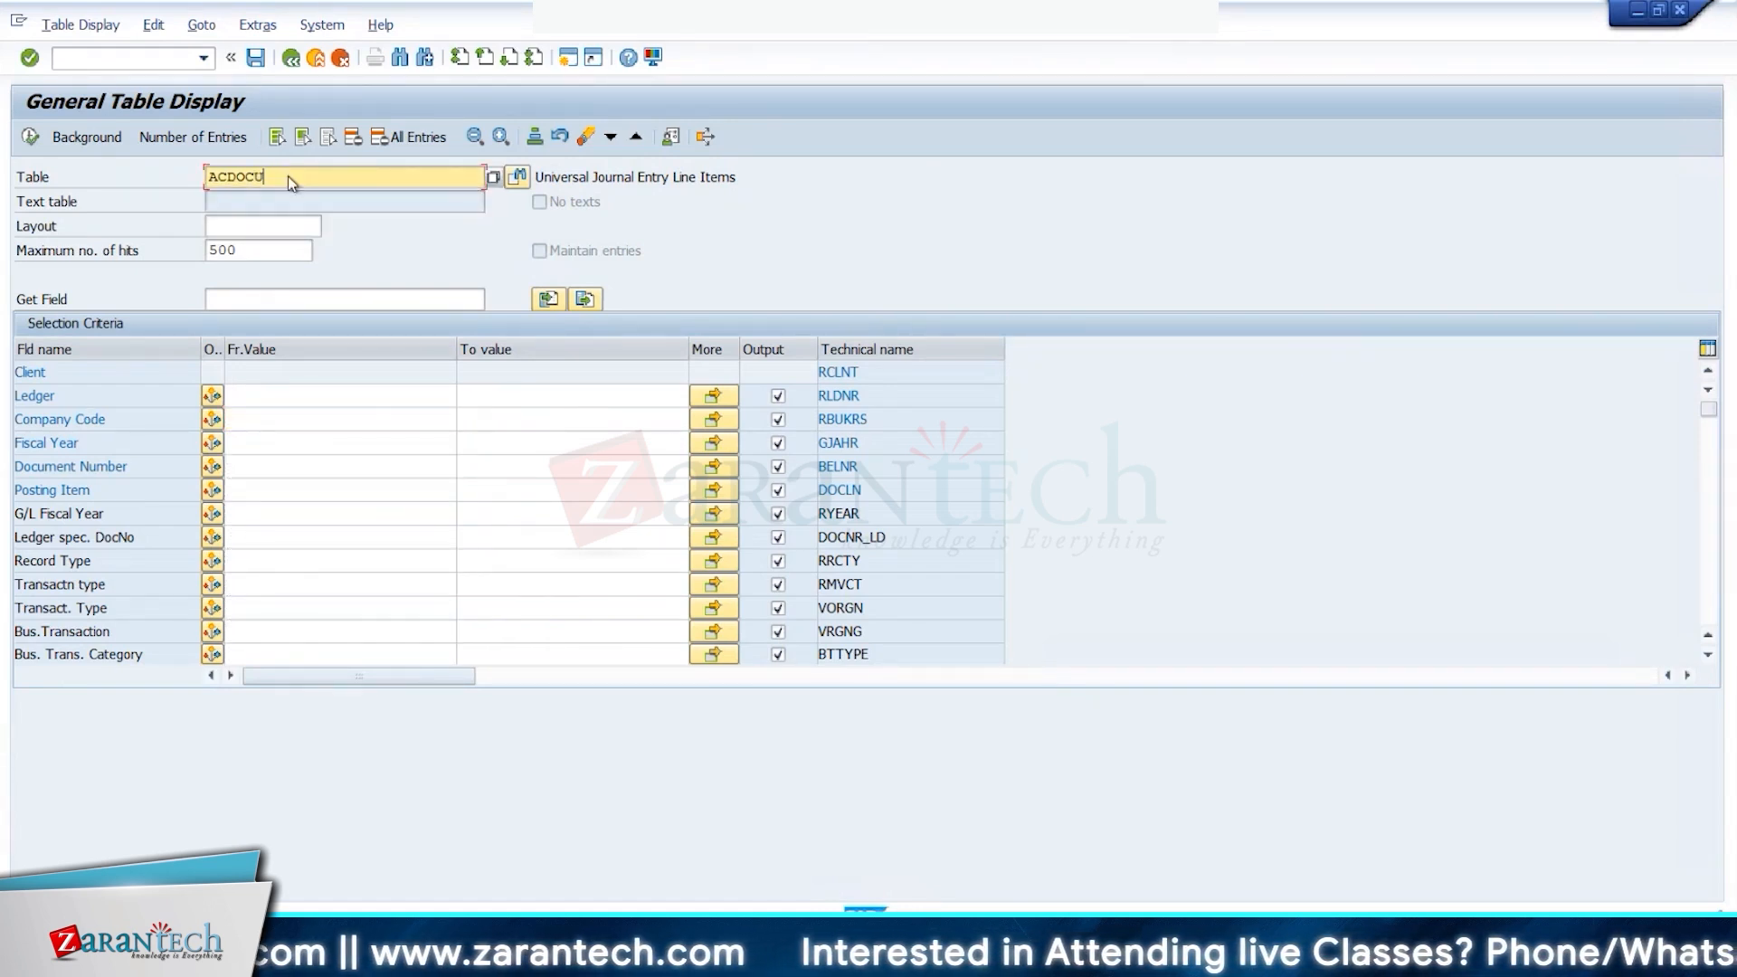
key("Return")
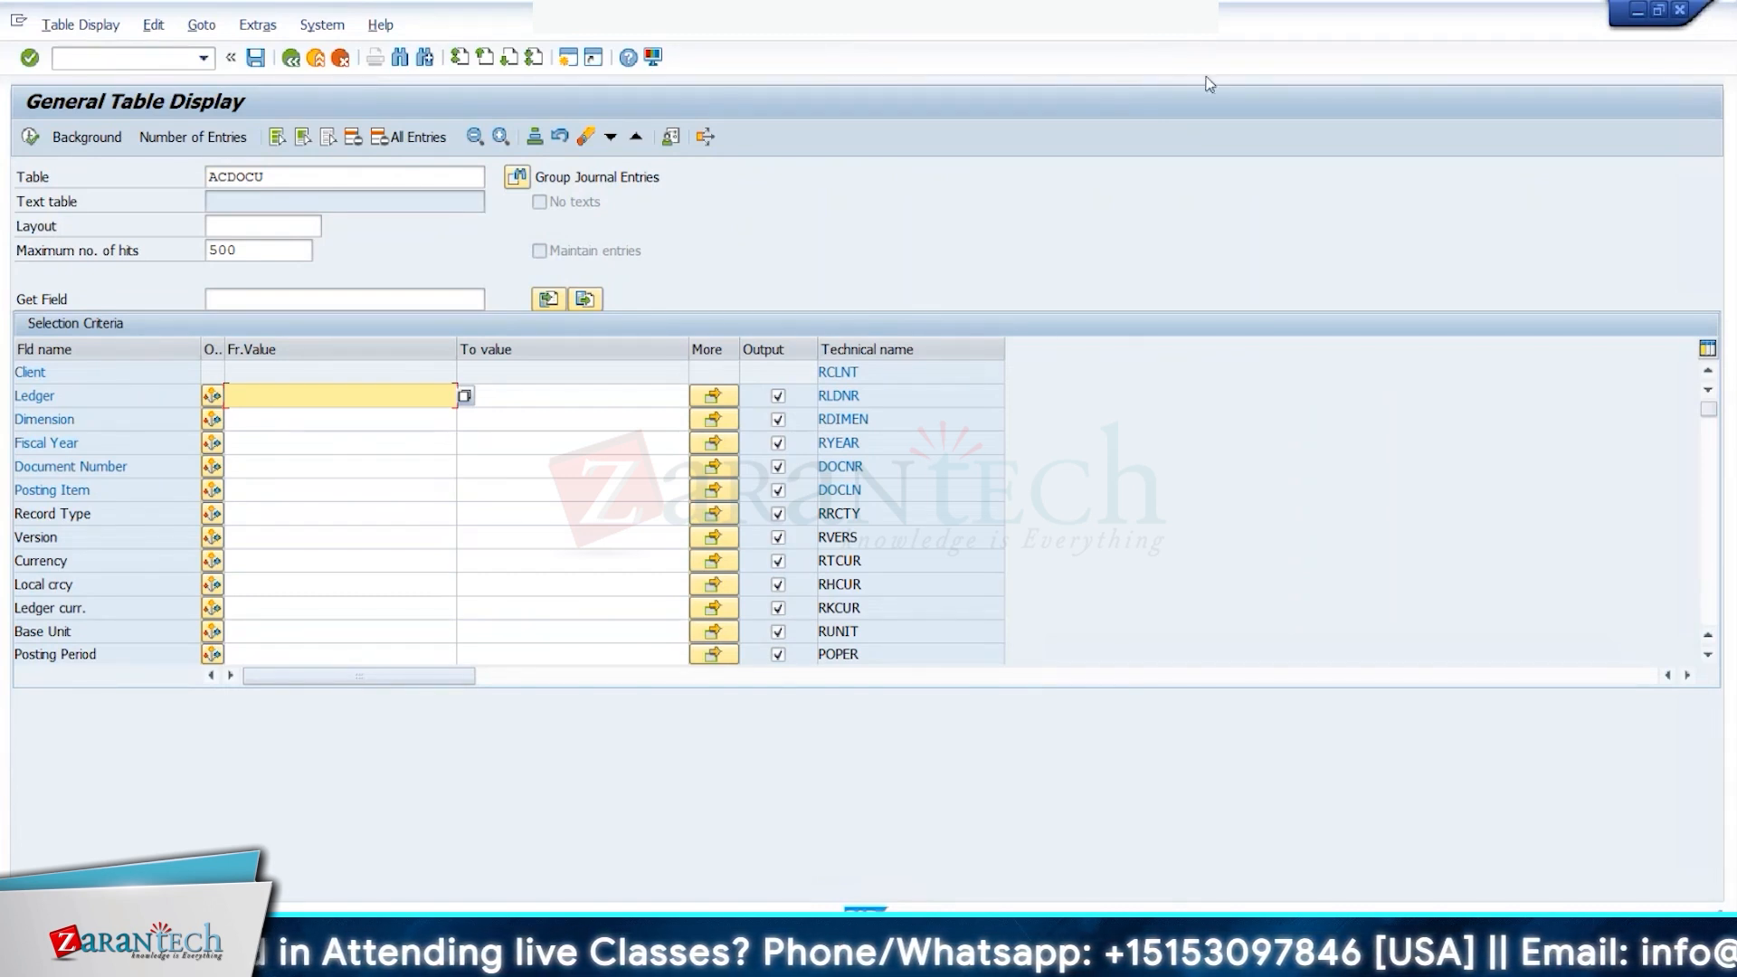
Step: Display the ACDOCU entries for version B66 and fiscal year 2024
left_click(308, 179)
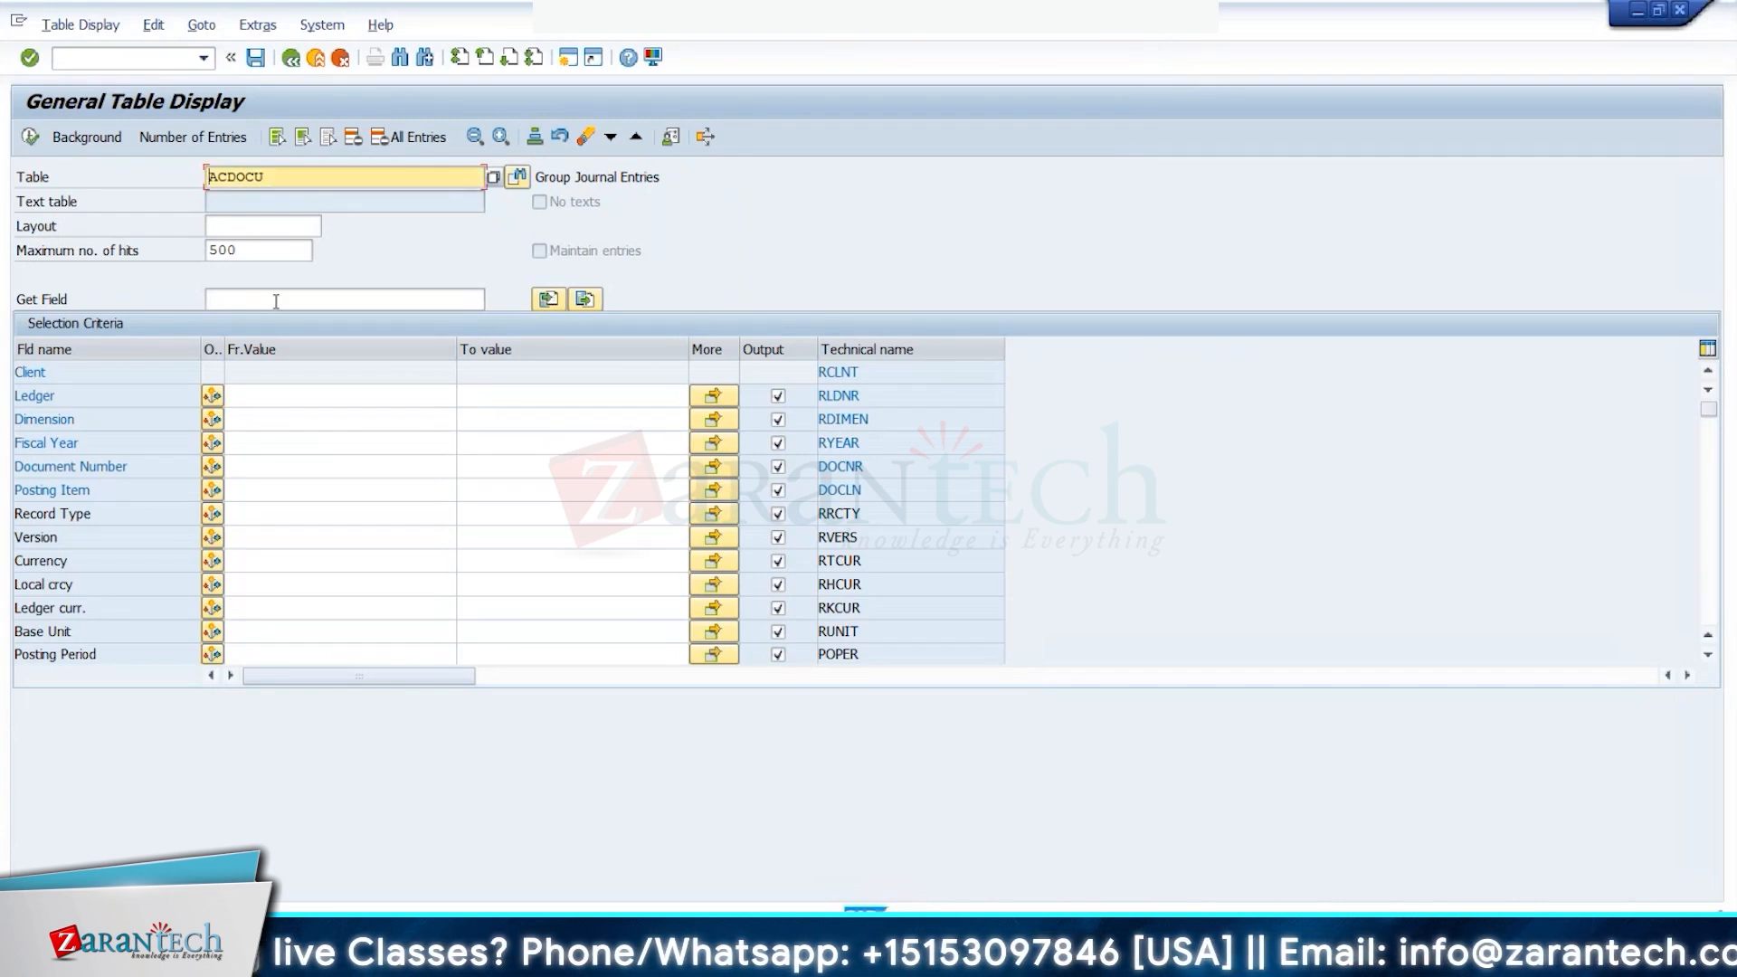
left_click(258, 537)
type("B")
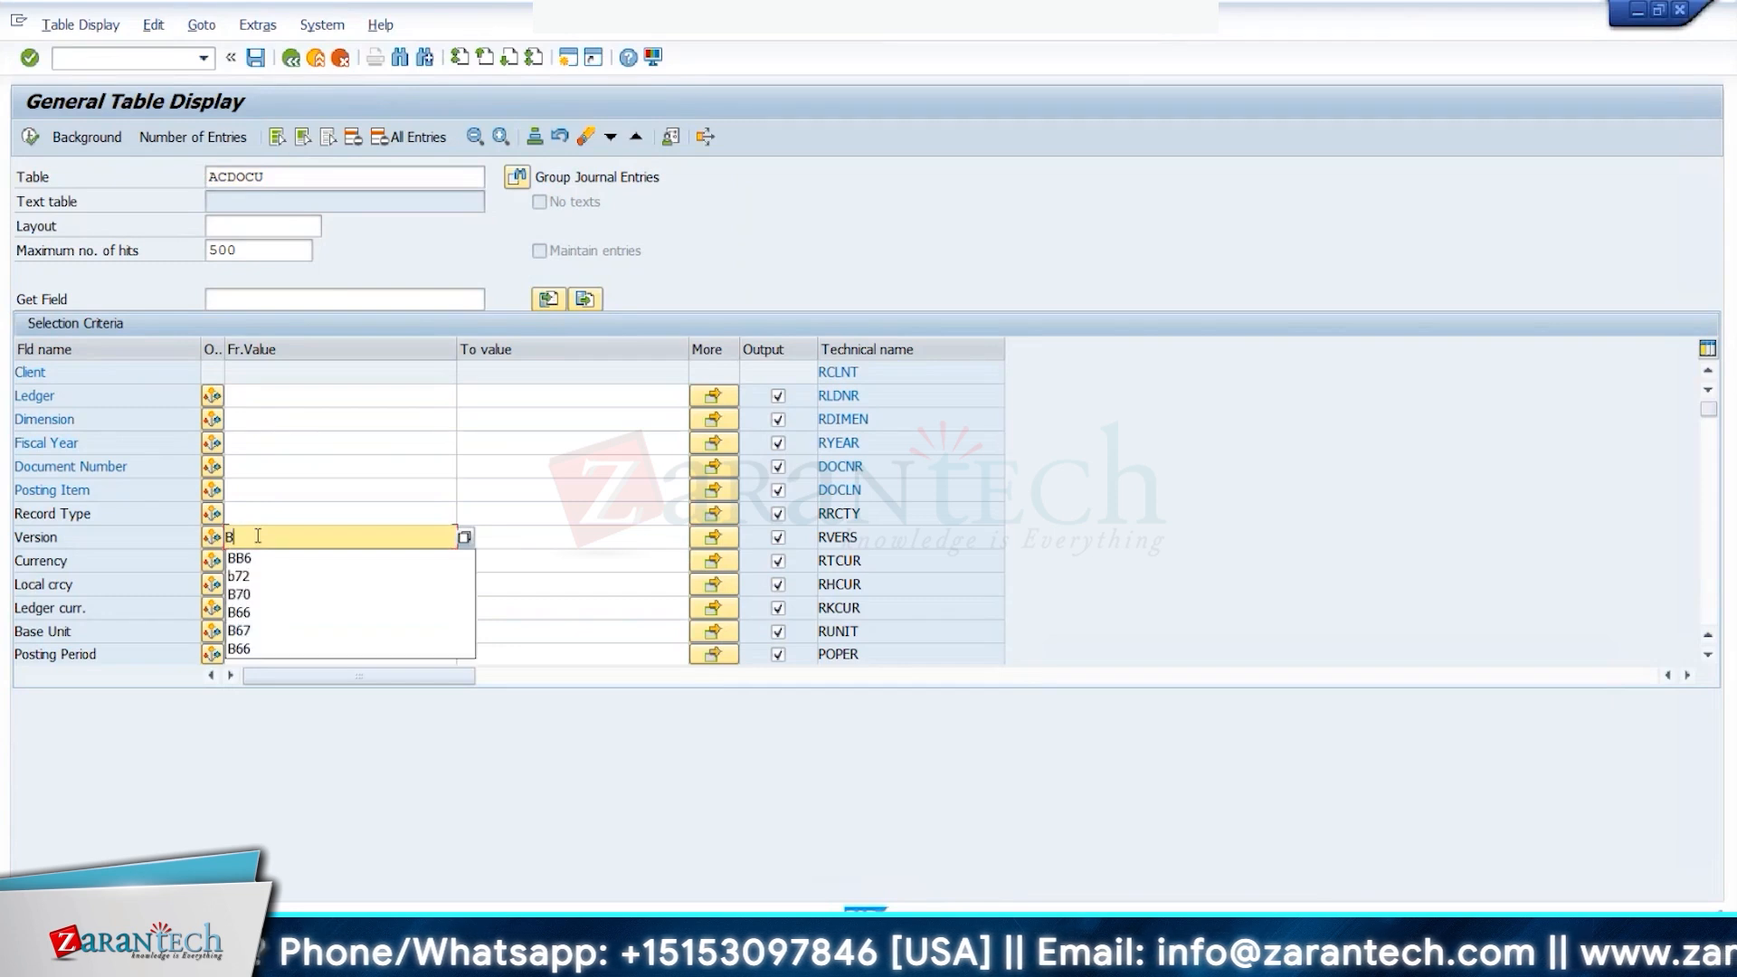
type("66")
left_click(242, 440)
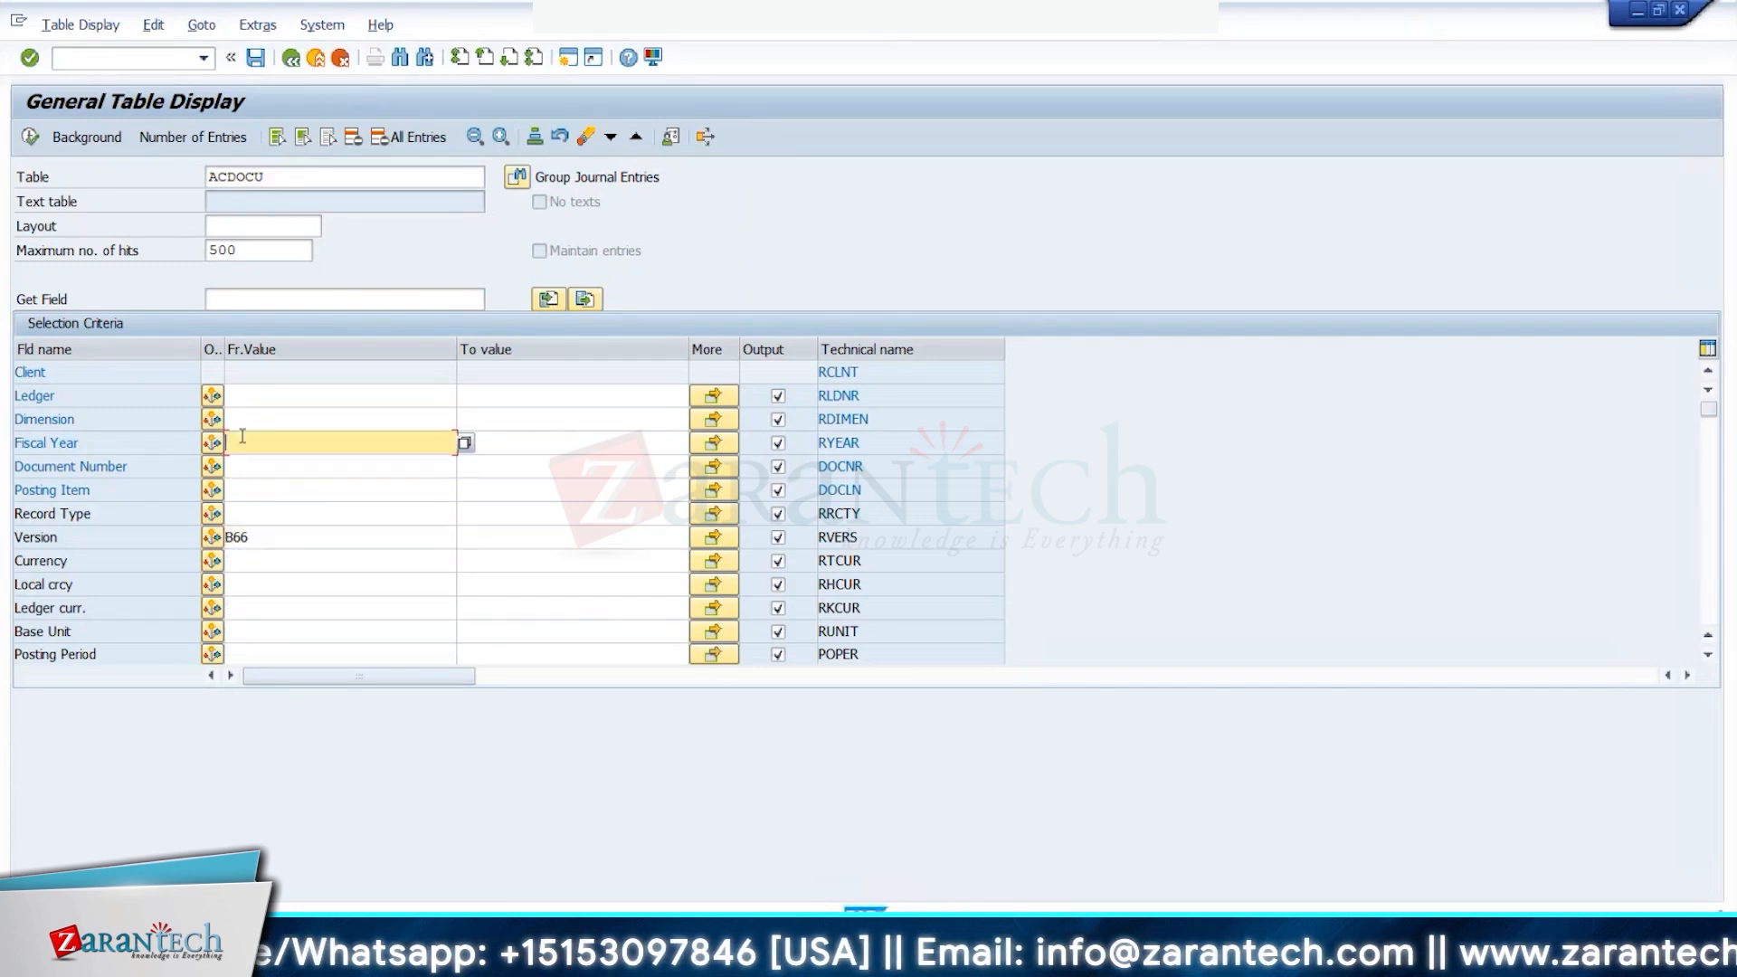
type("2024")
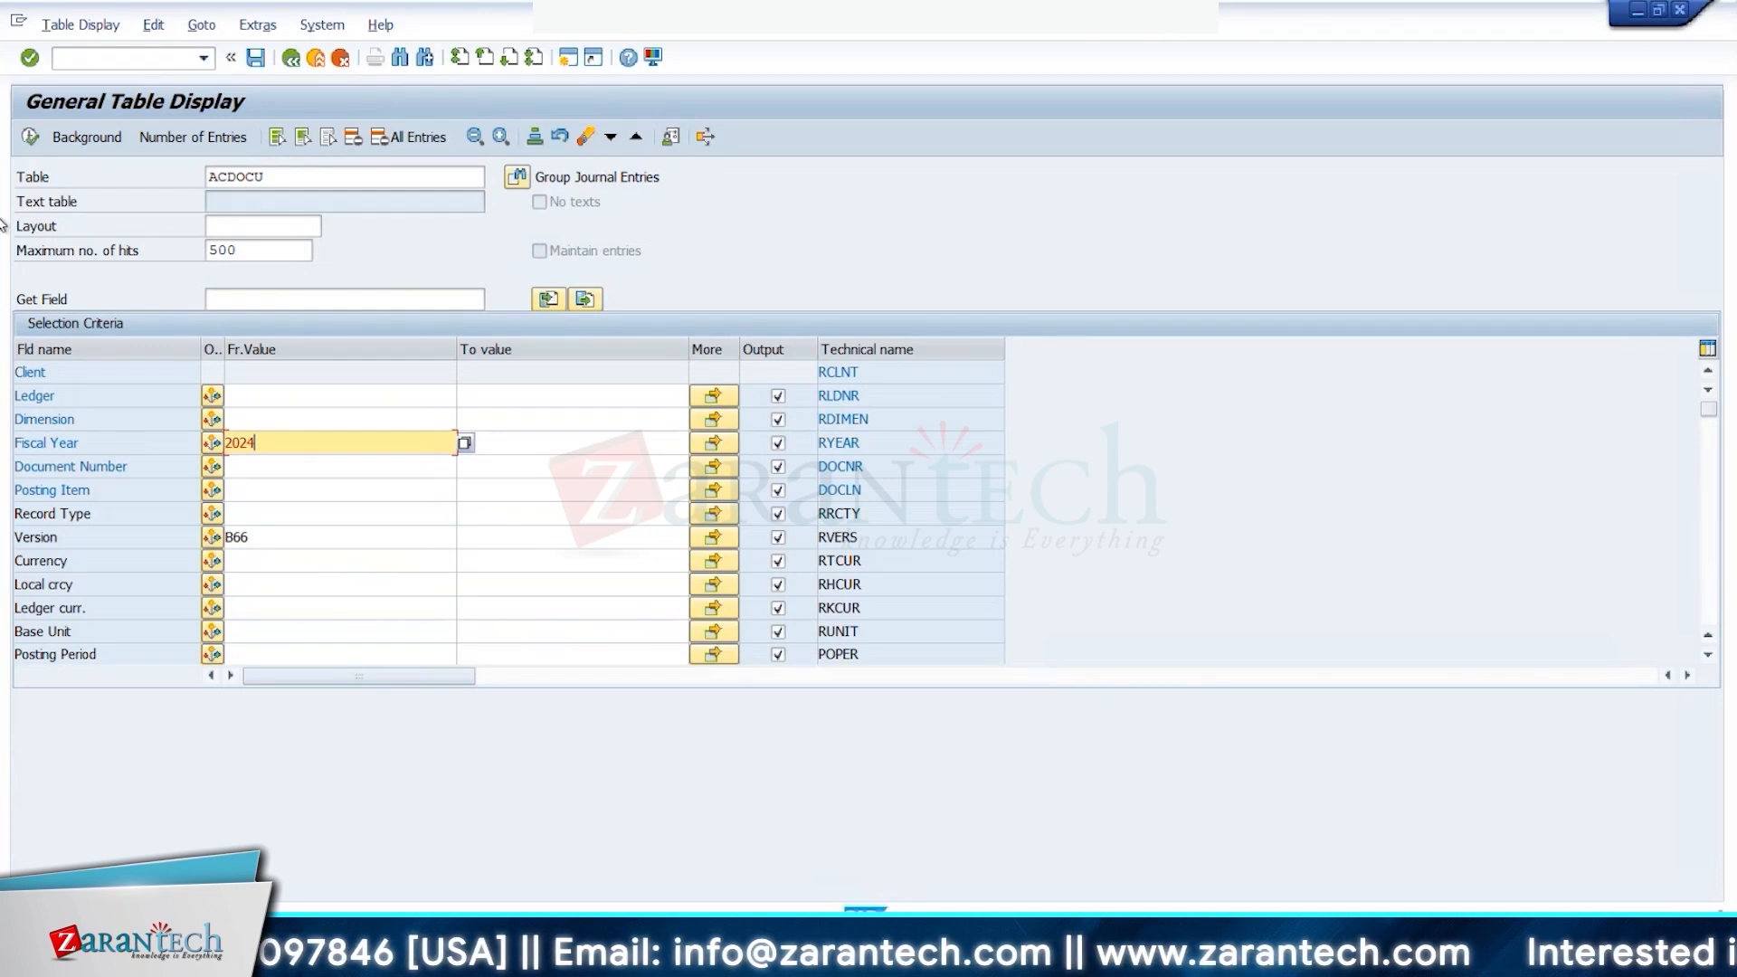
left_click(30, 137)
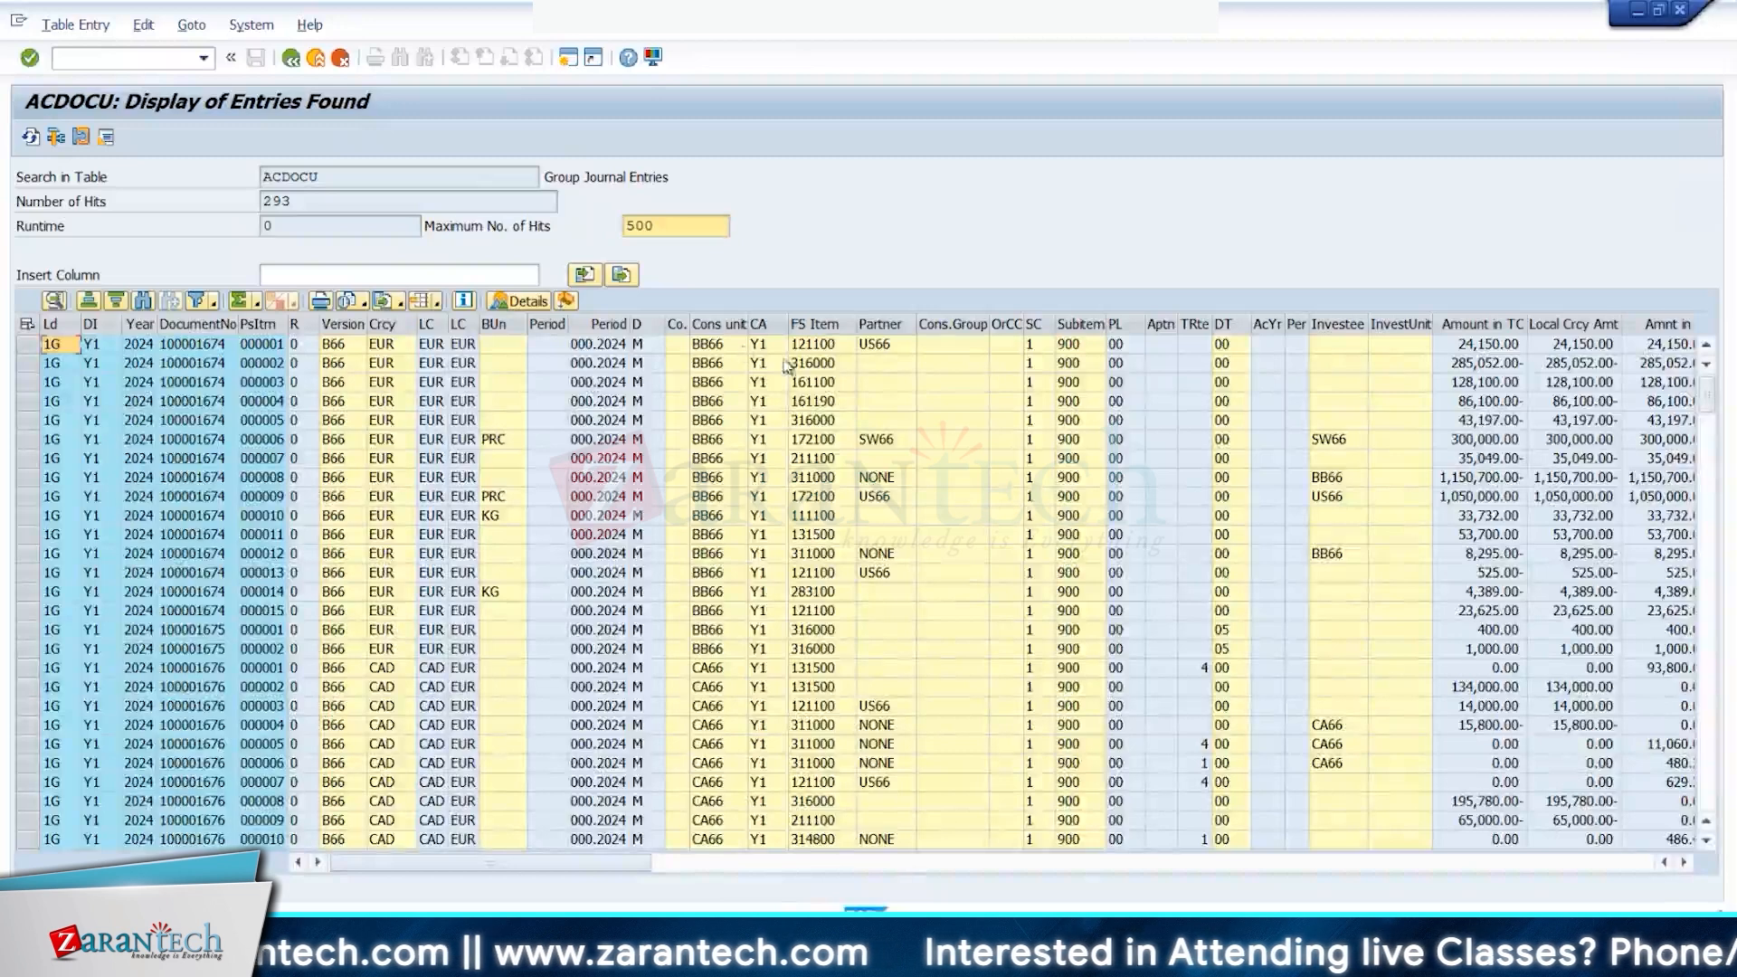
Step: Examine the FS items and their subitems in the opening-period entries of consolidation unit BB66
left_click(824, 350)
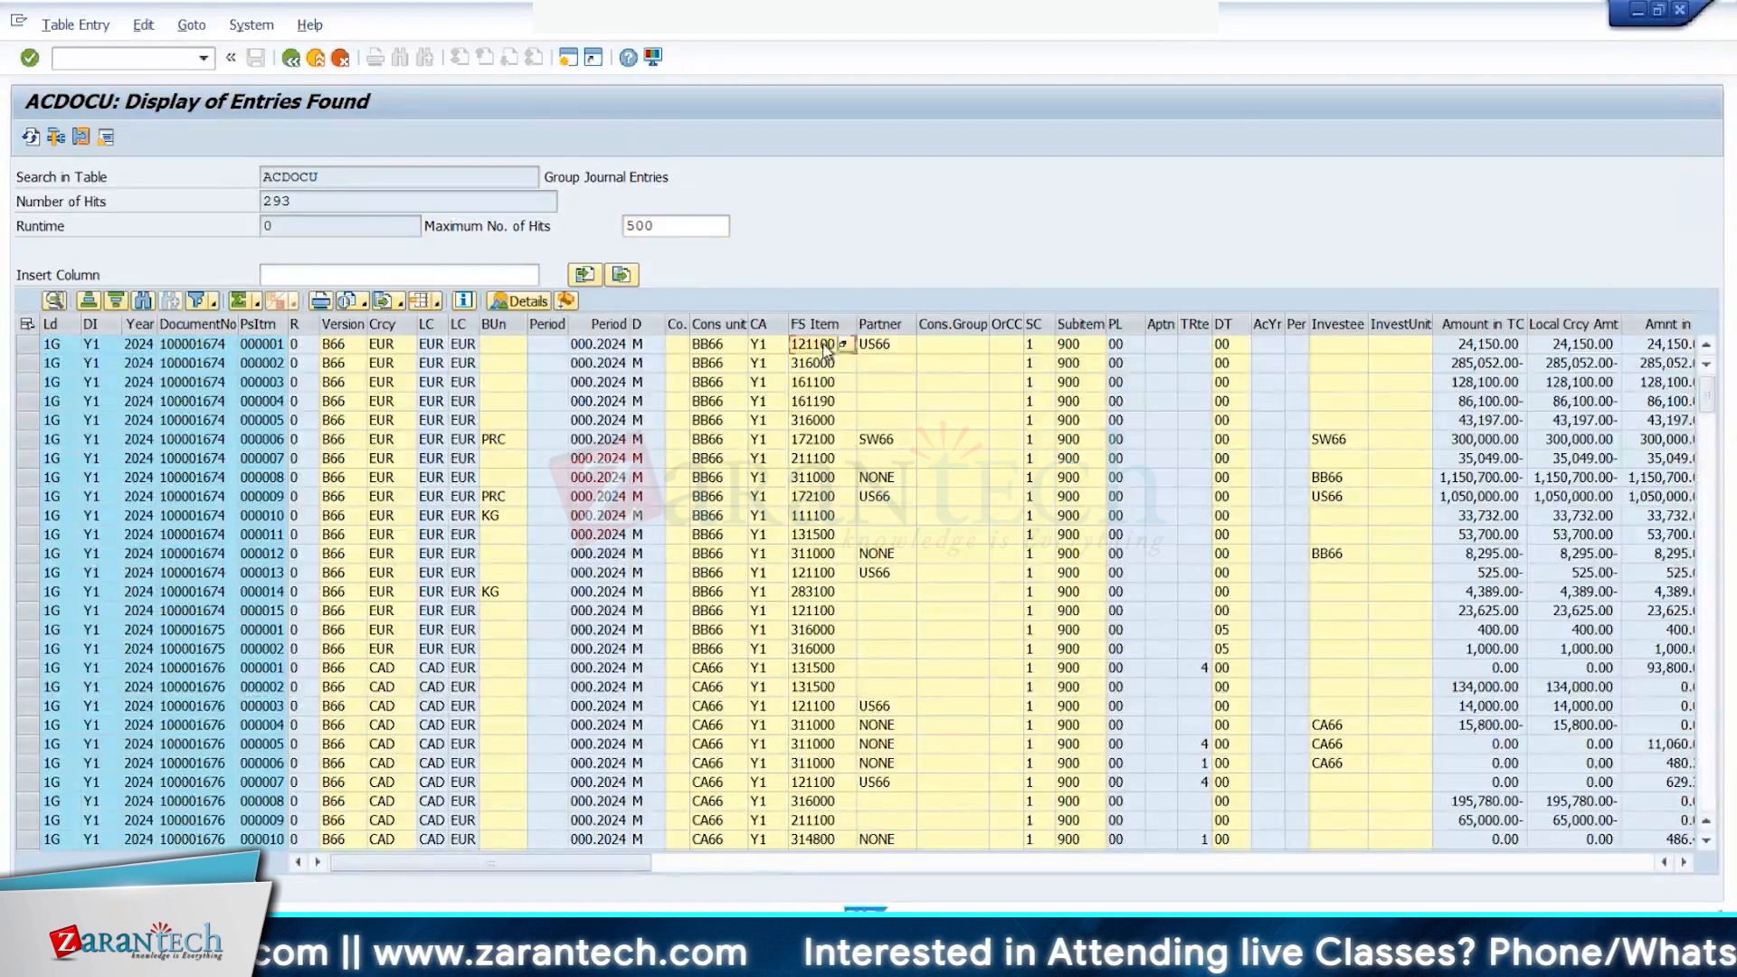
left_click(1076, 353)
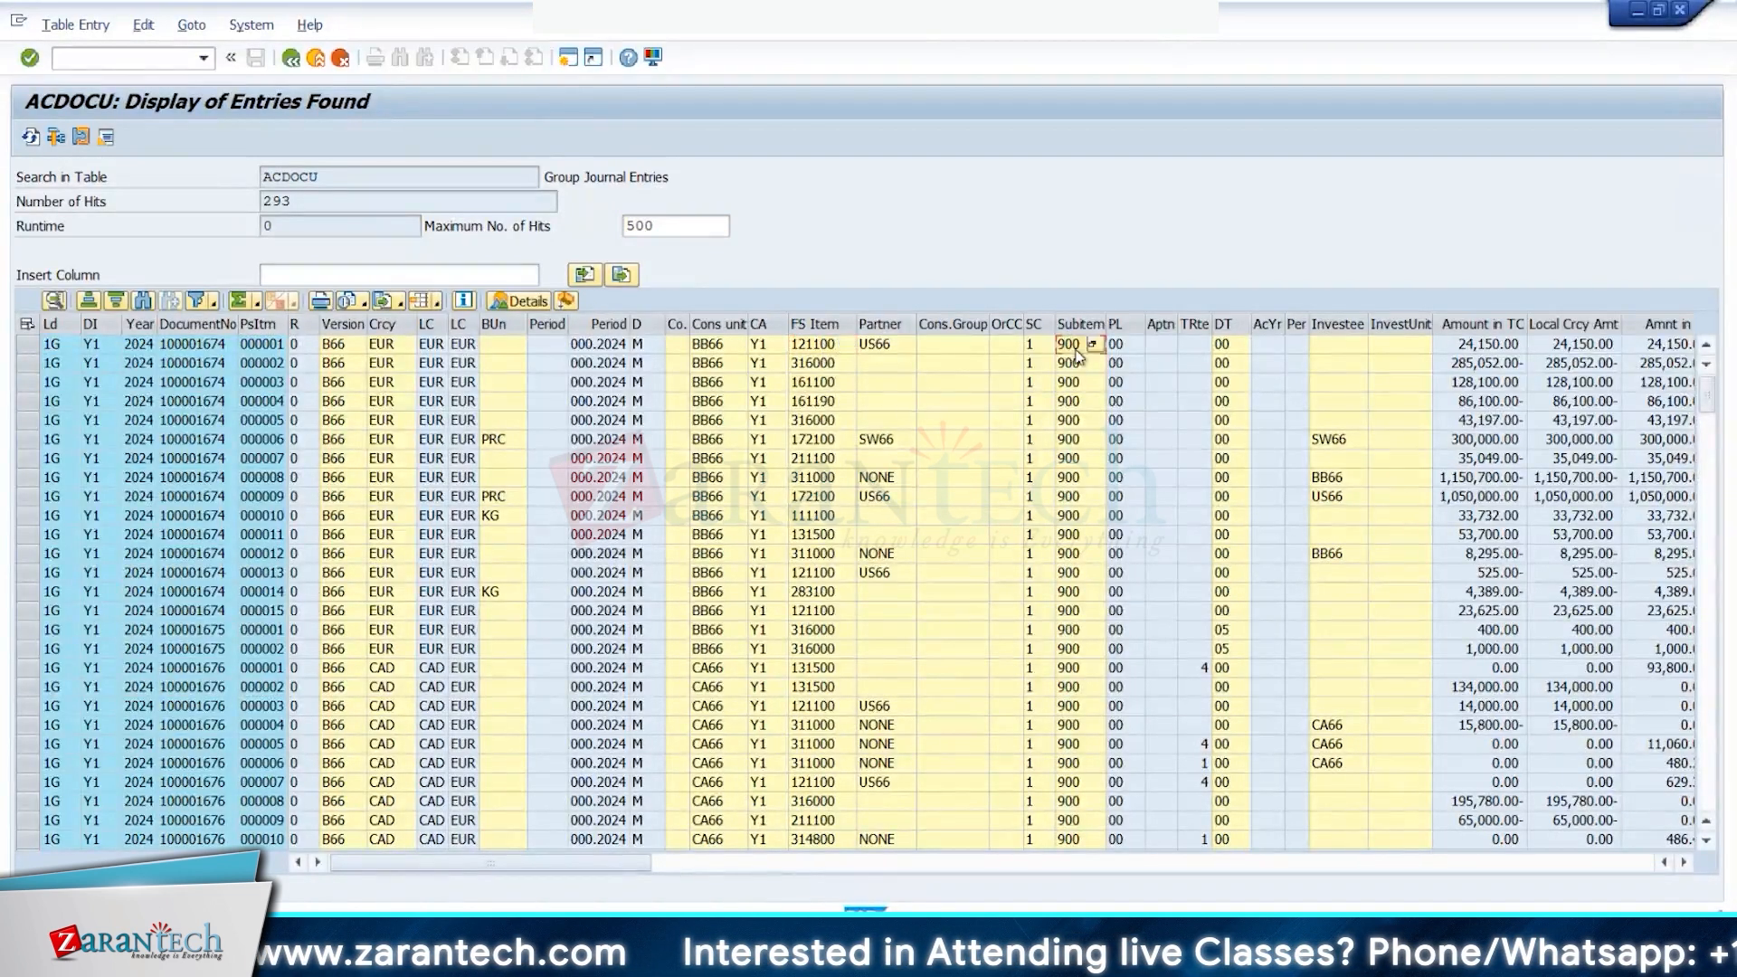
left_click(816, 368)
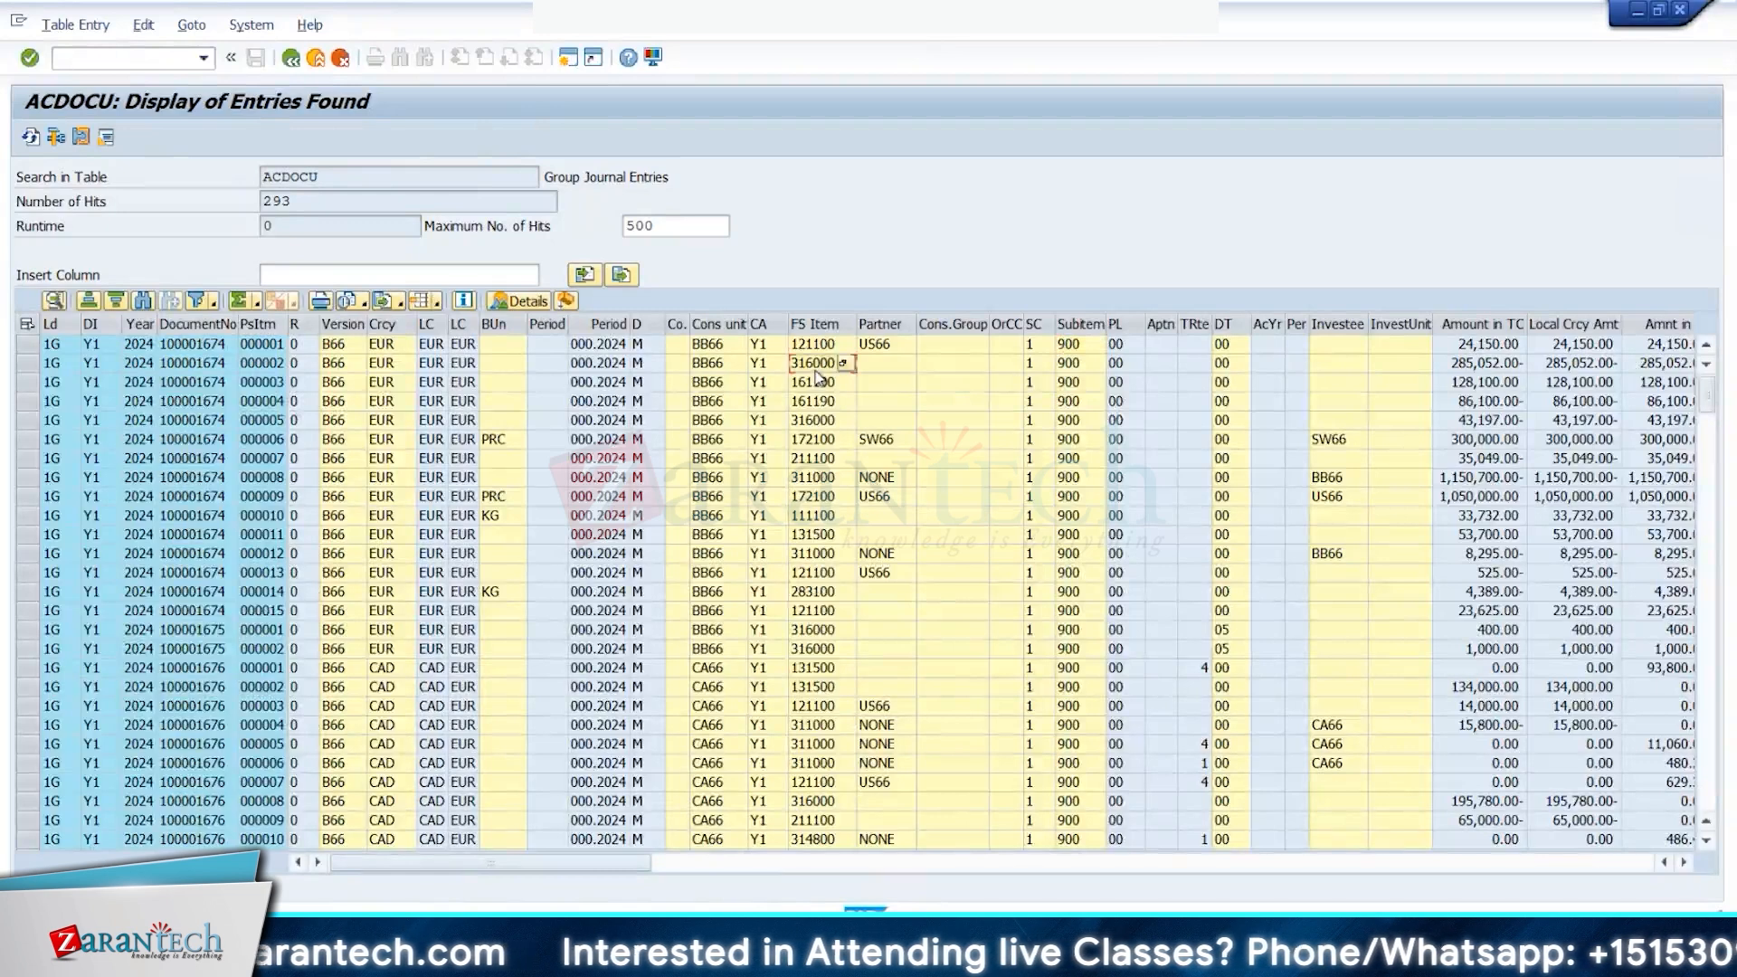
left_click(1073, 363)
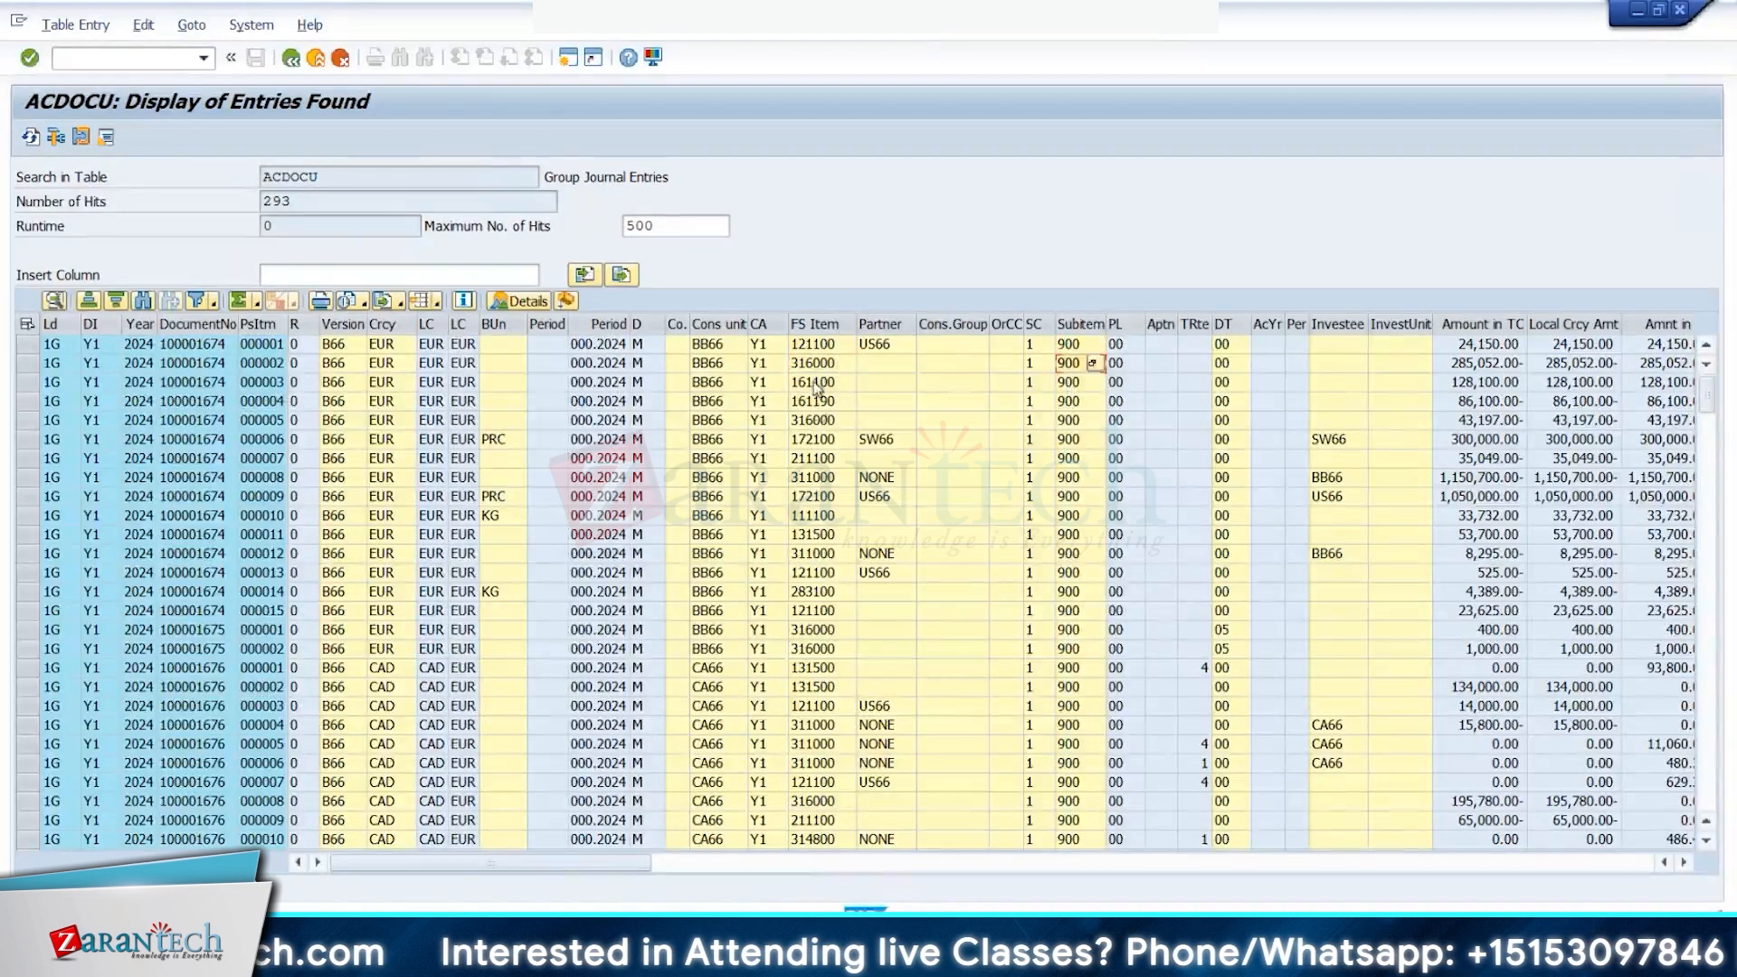
left_click(1072, 382)
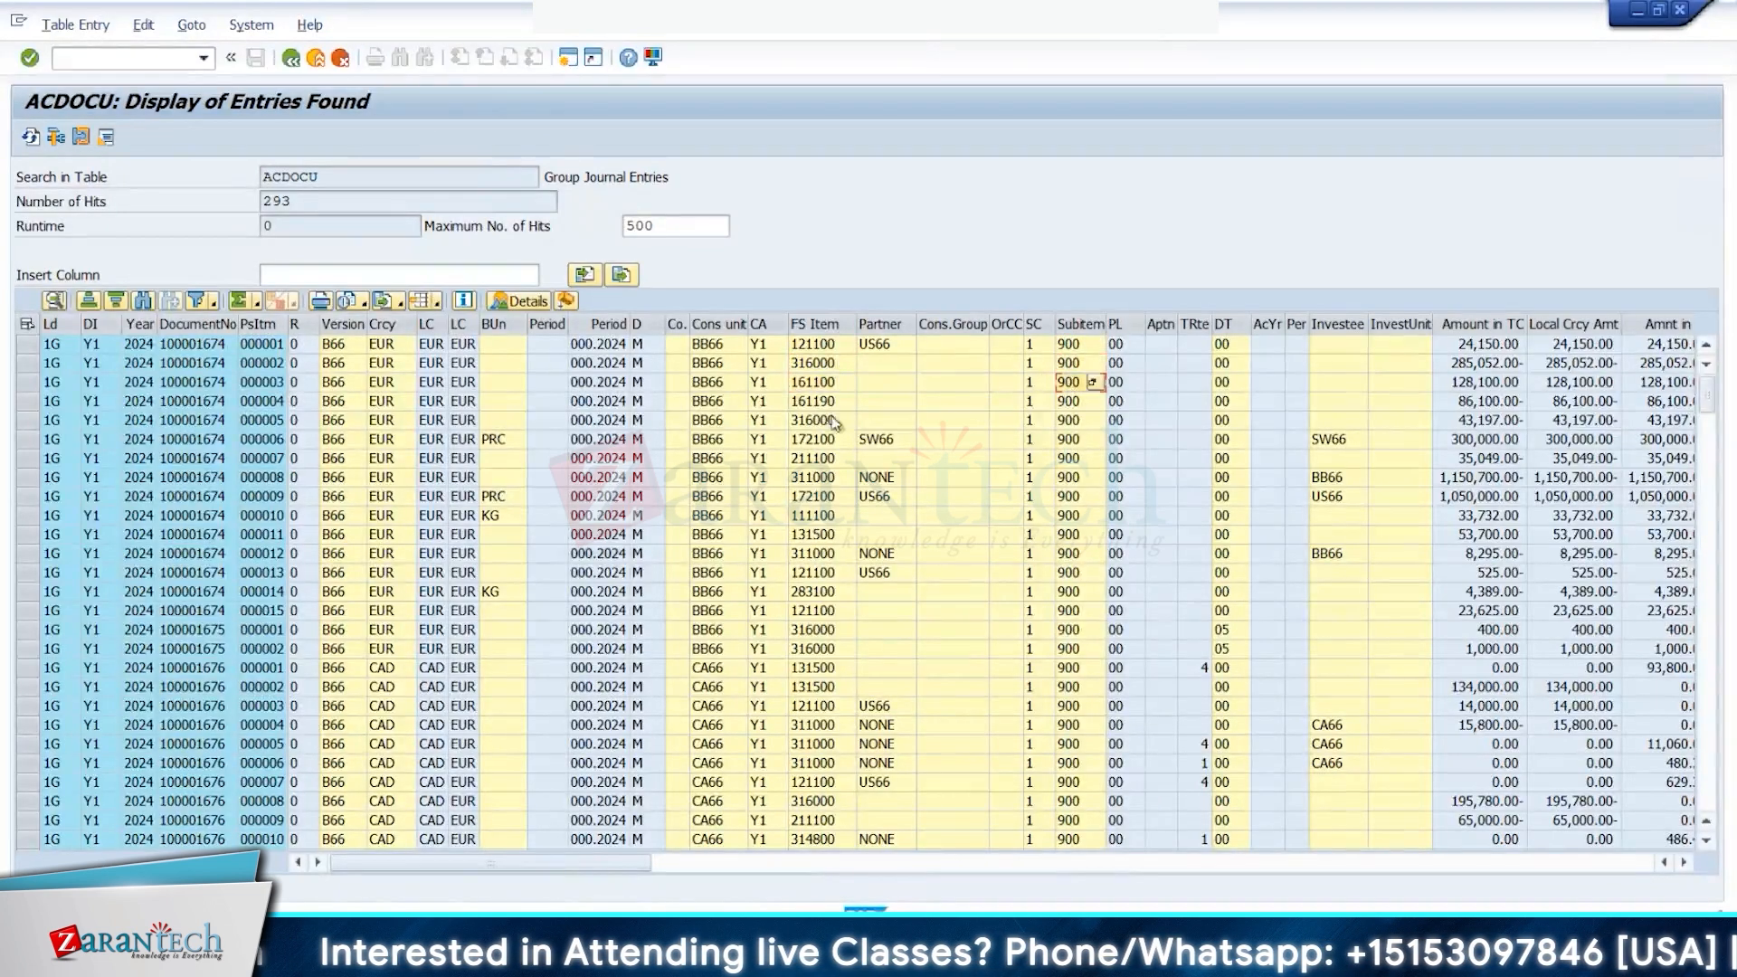
left_click(829, 402)
left_click(825, 440)
left_click(822, 516)
left_click(821, 554)
left_click(821, 611)
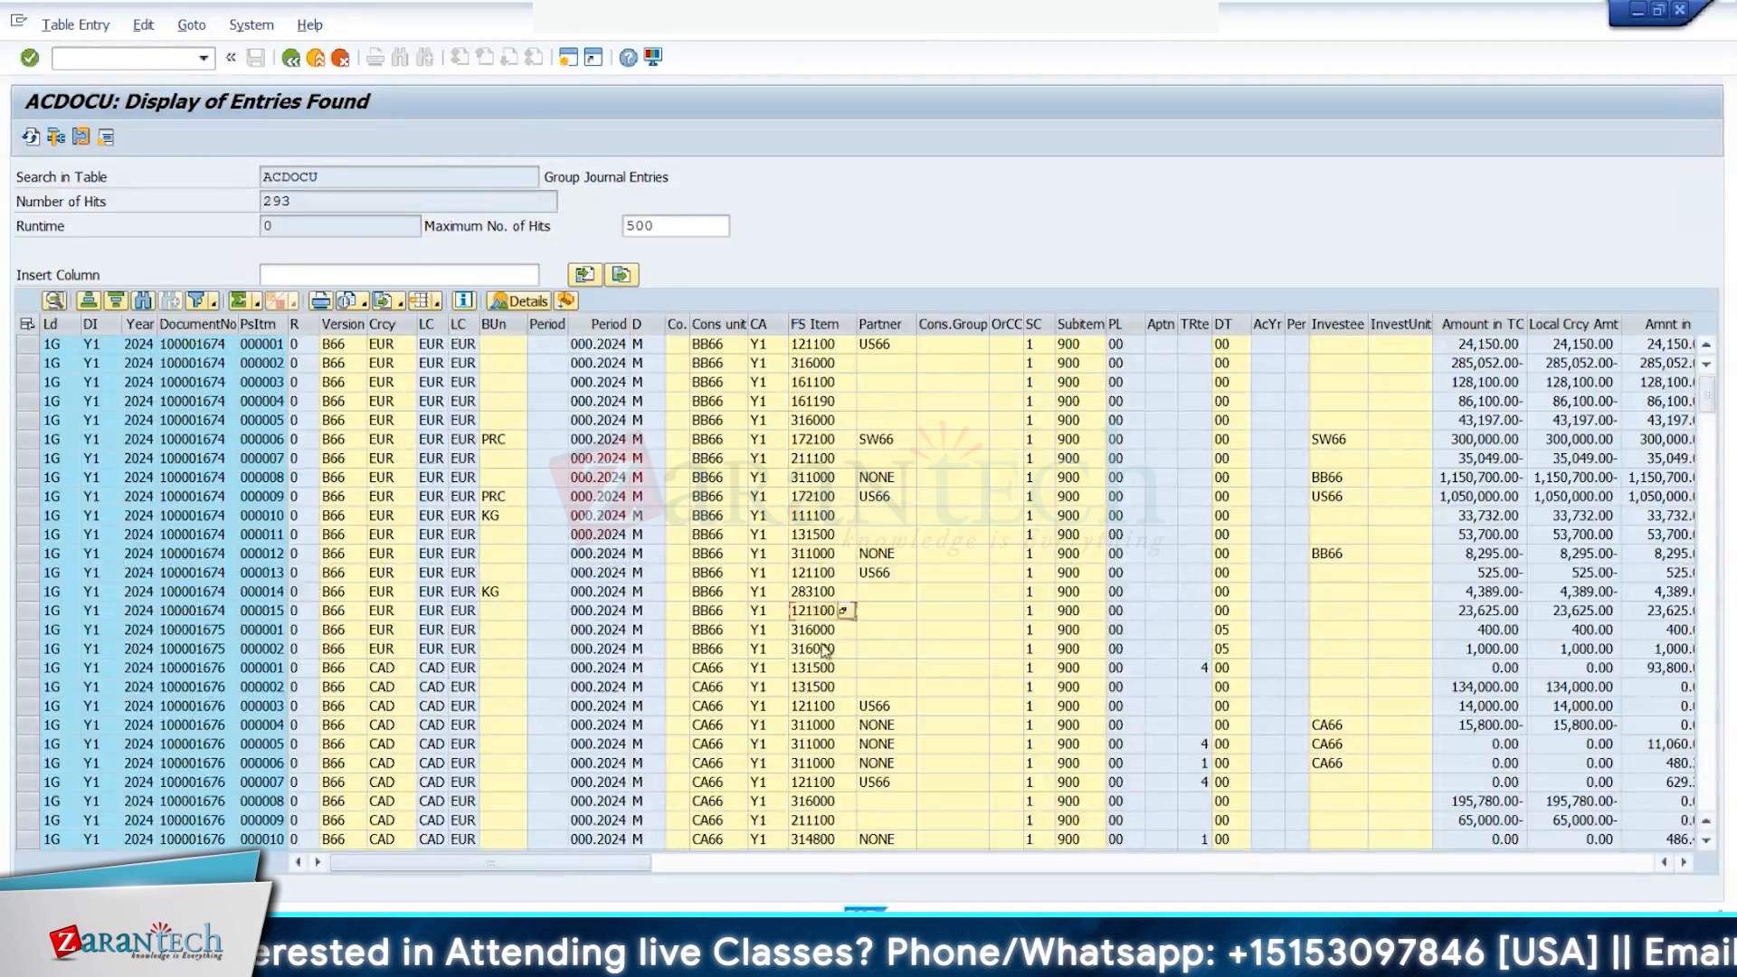
left_click(826, 649)
left_click_drag(1068, 461, 1078, 542)
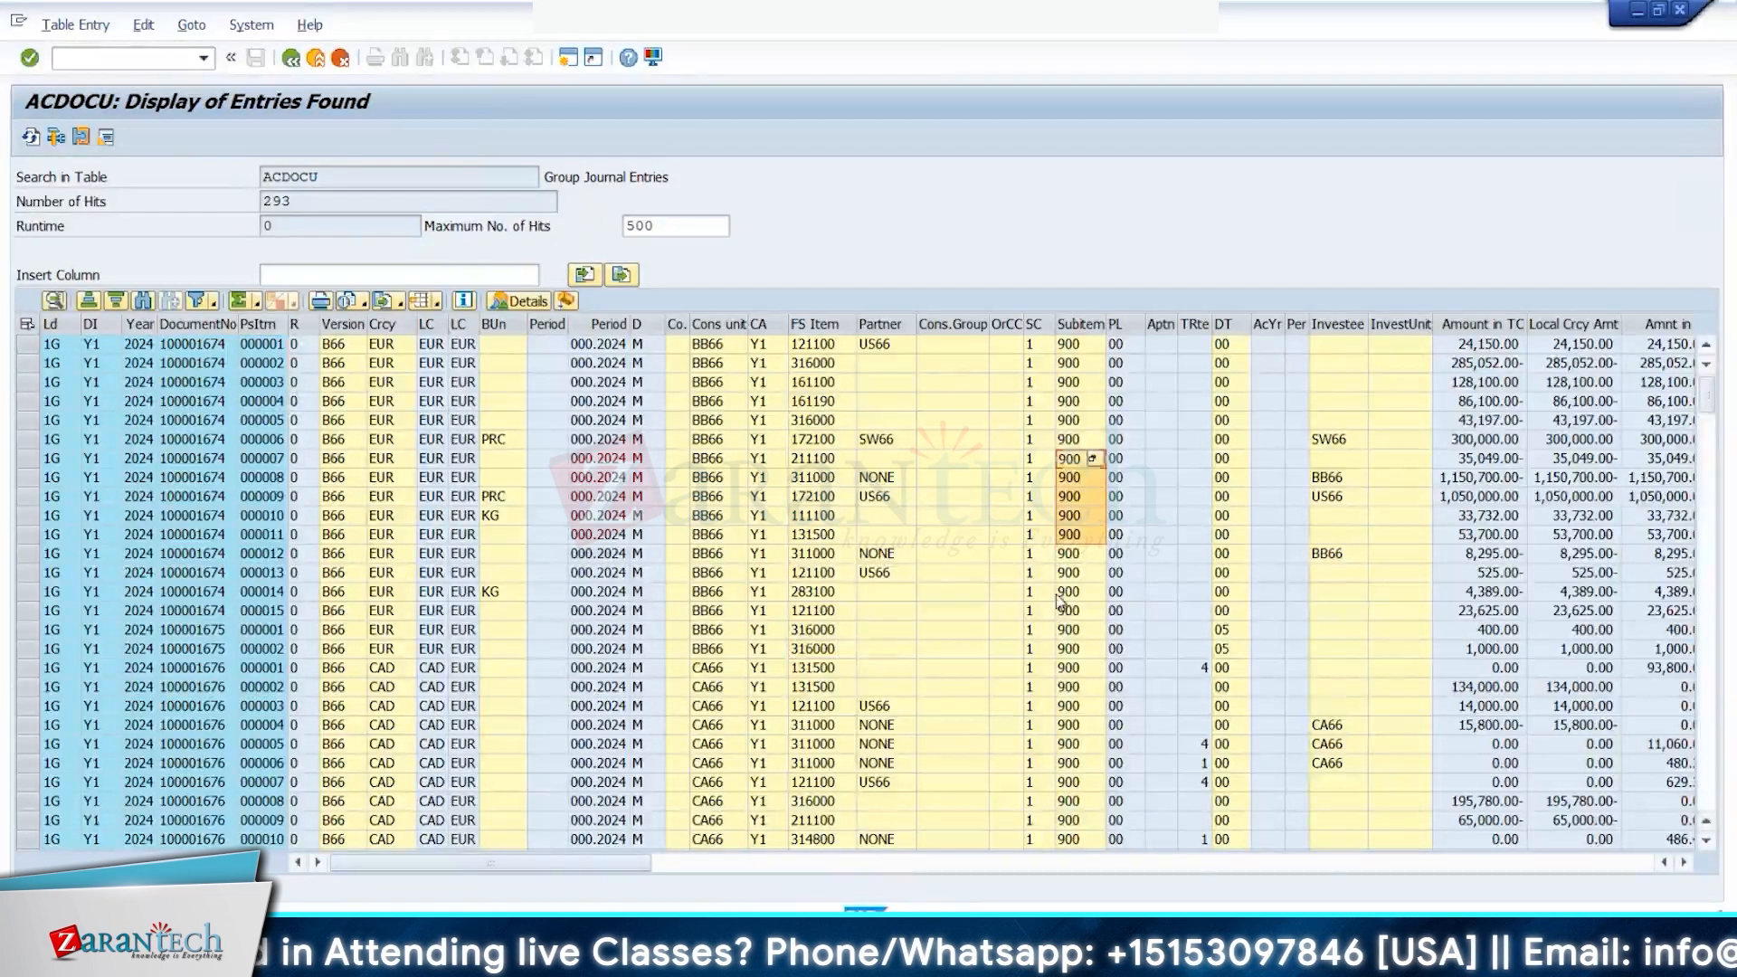
Step: Review the remaining carried-forward entries of the other consolidation units through to the end of the ACDOCU list, and leave the results
scroll(1059, 597, "down", 5)
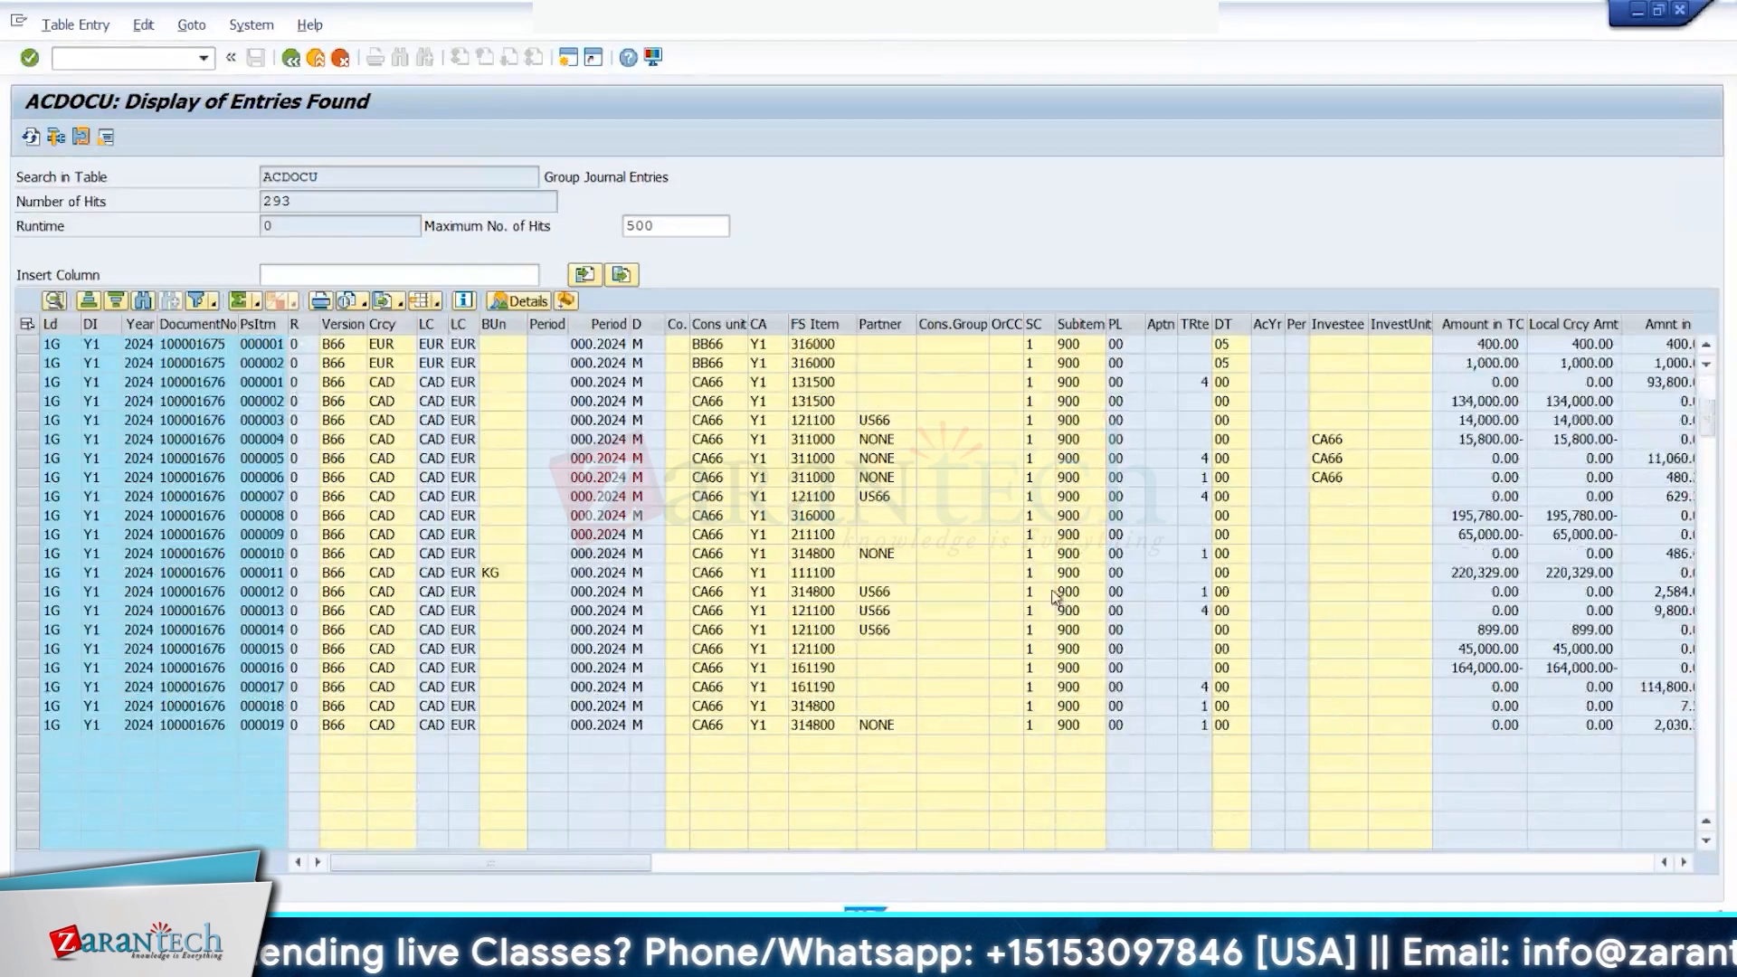
scroll(1054, 597, "down", 5)
scroll(1069, 594, "down", 7)
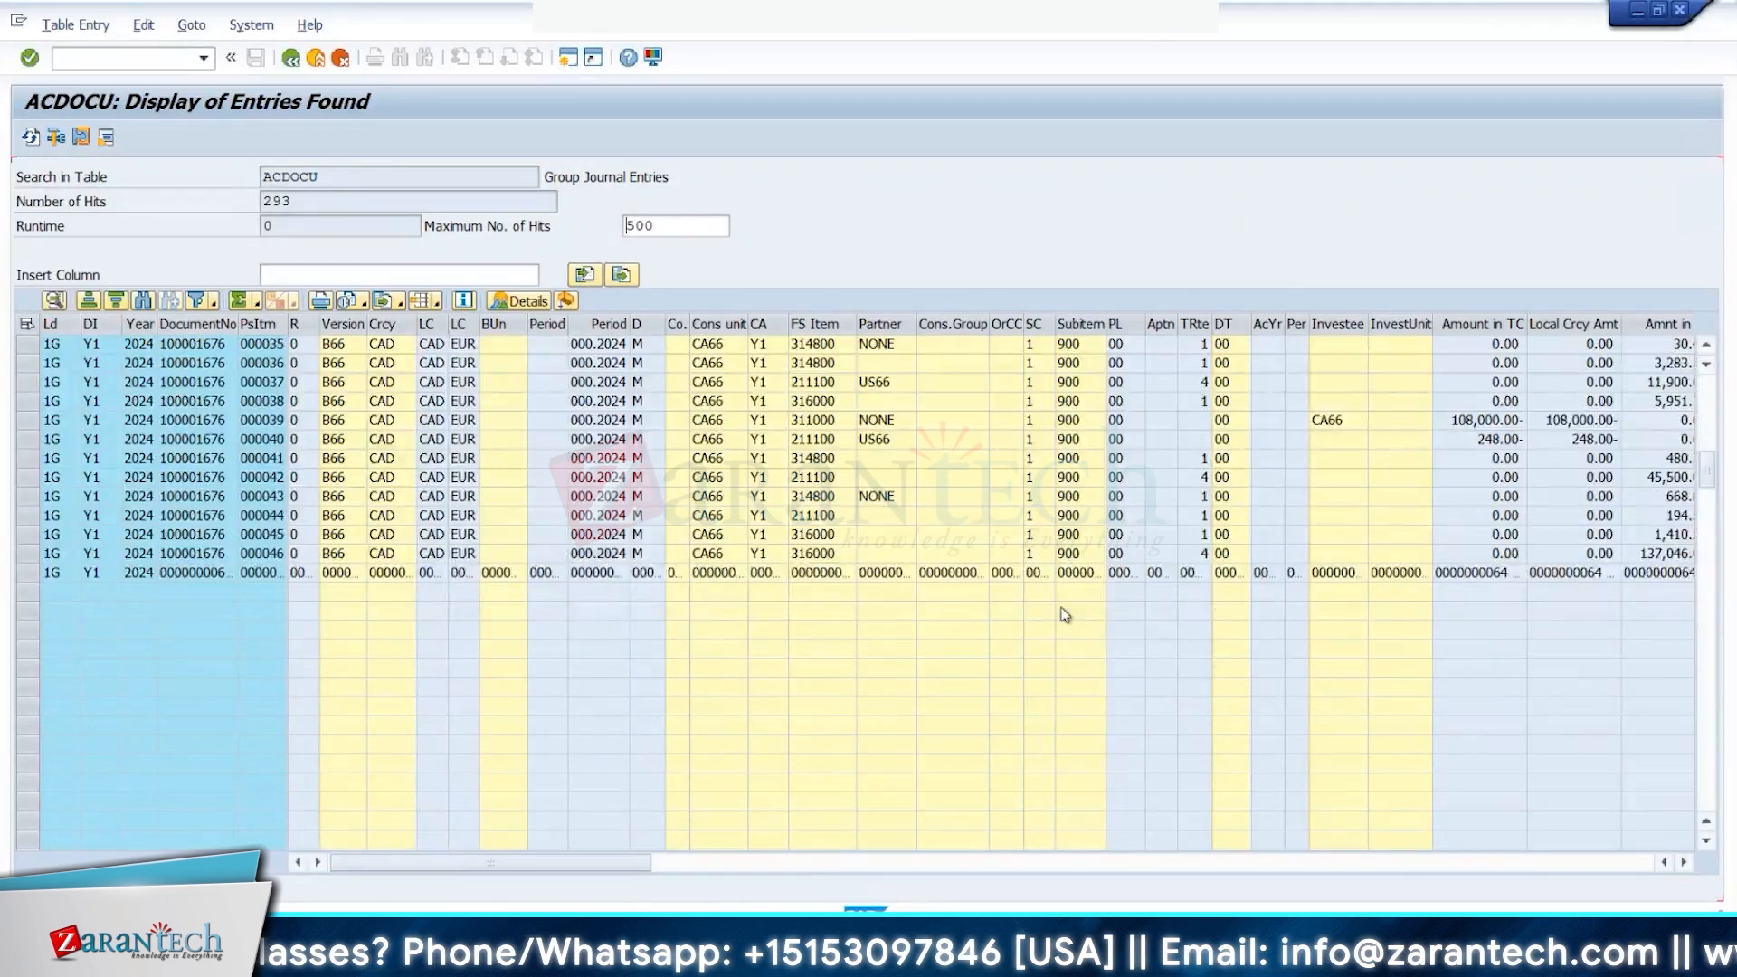
scroll(1059, 625, "down", 10)
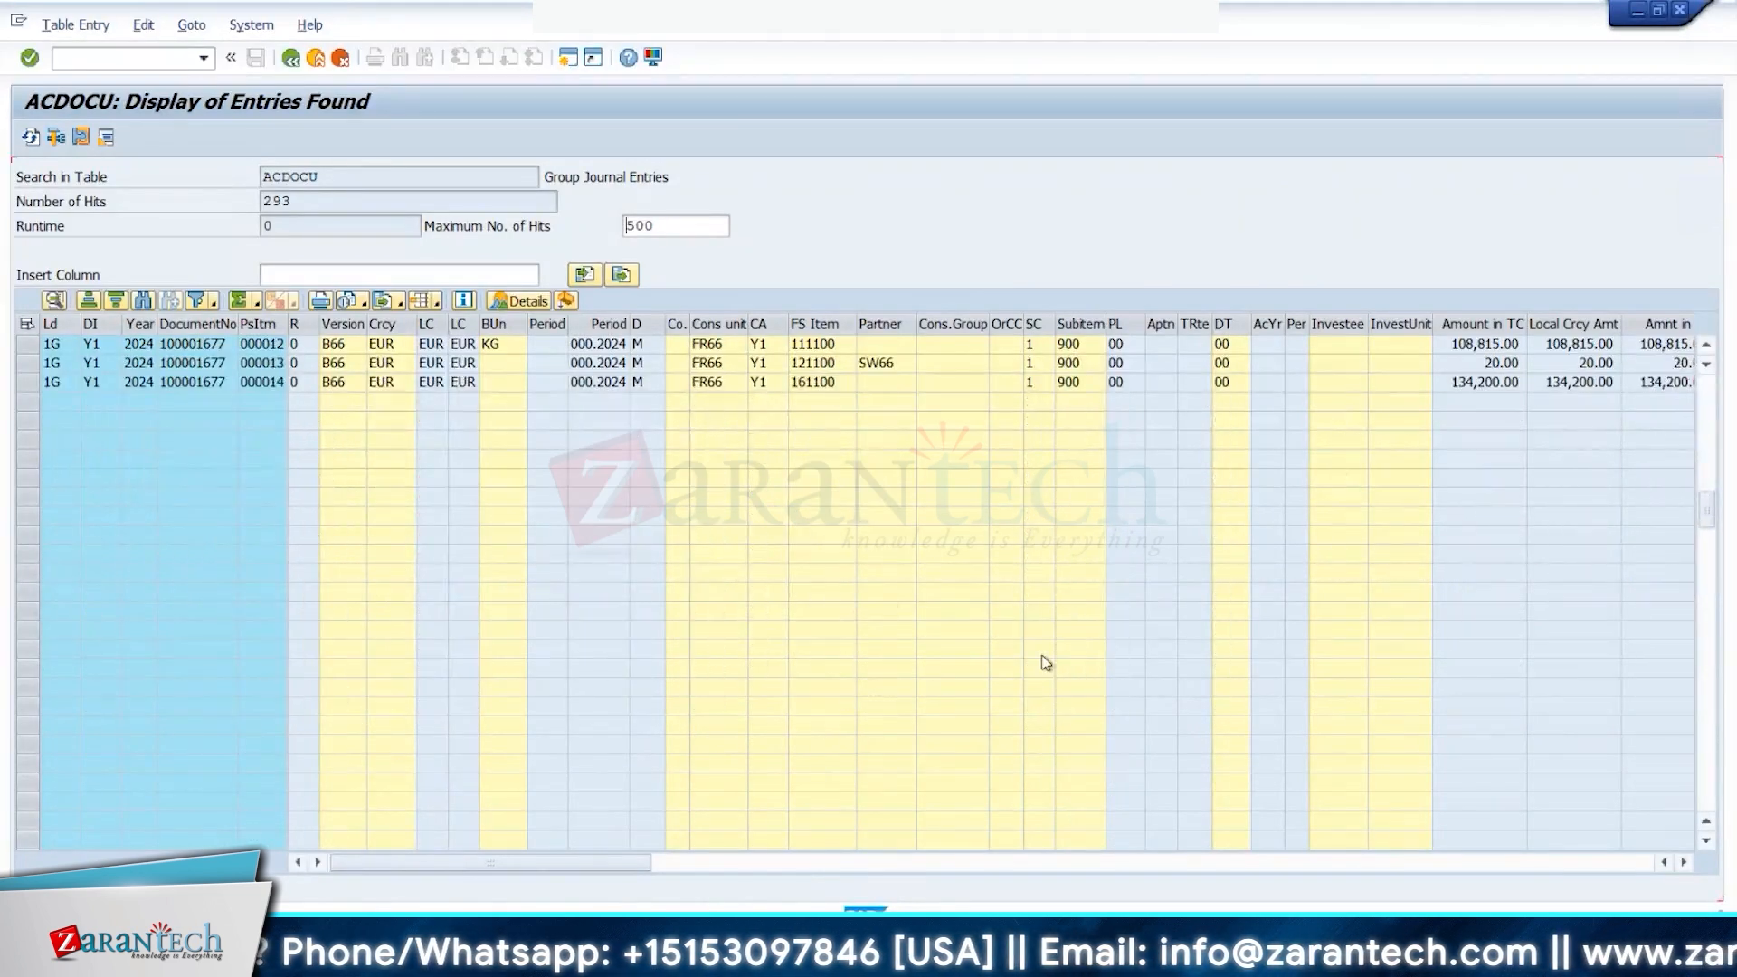
scroll(1046, 664, "down", 3)
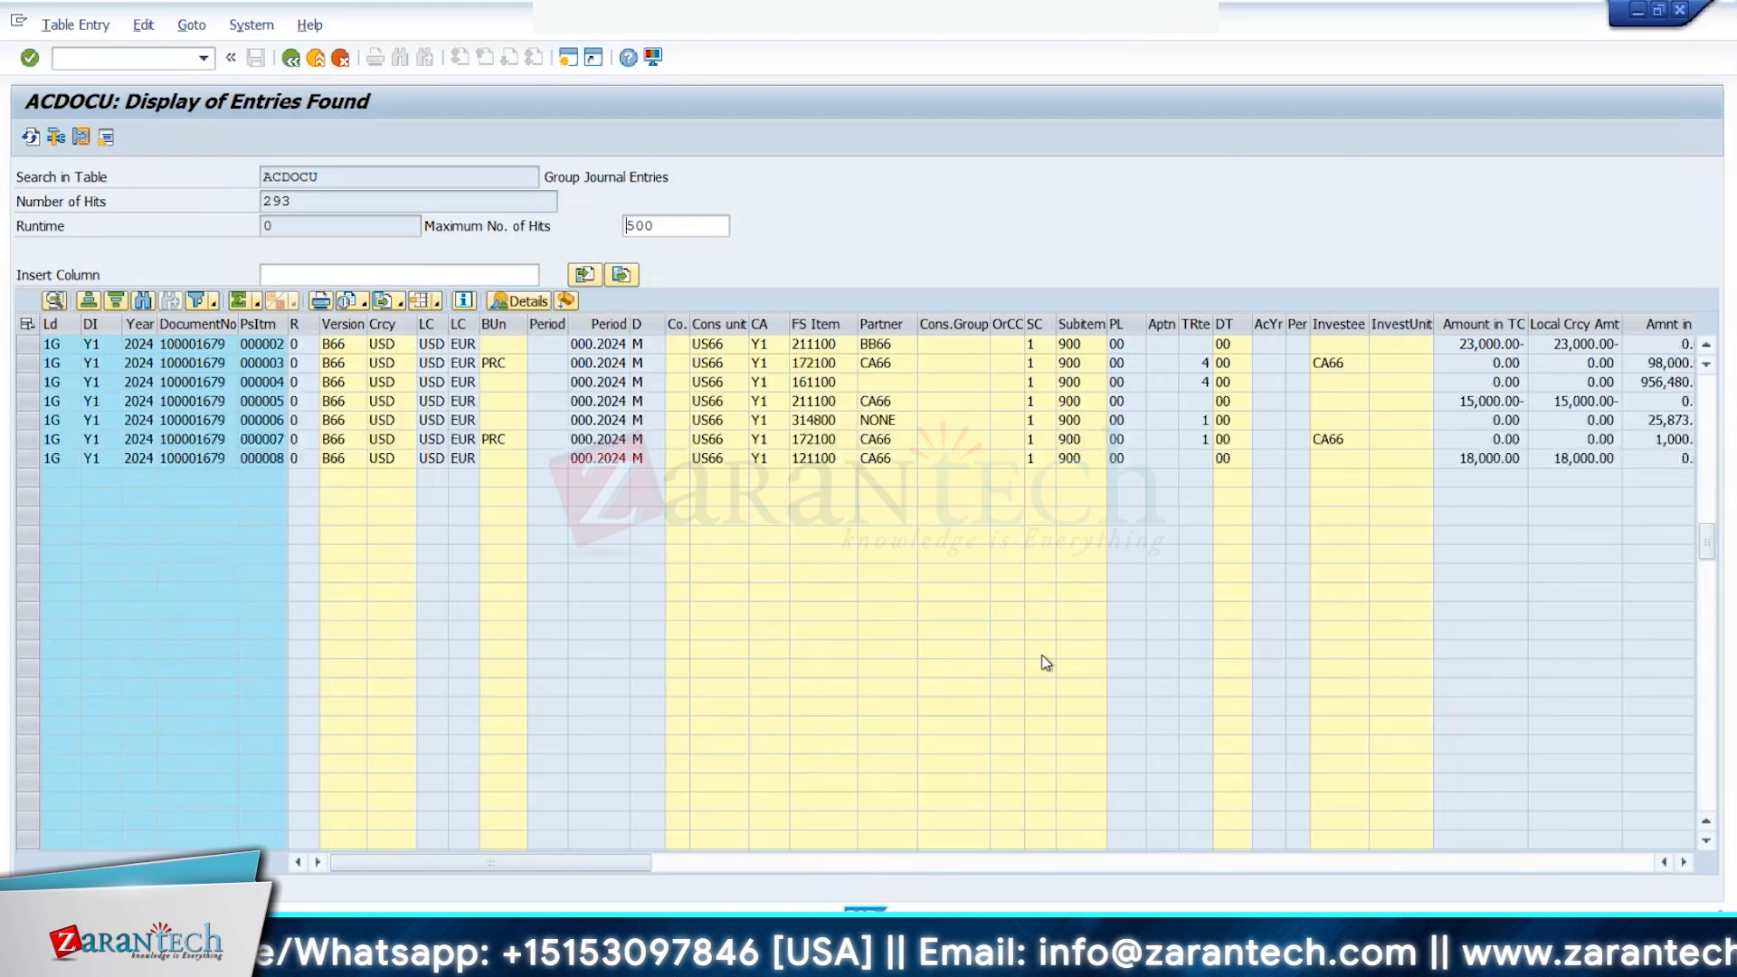
scroll(1046, 663, "down", 12)
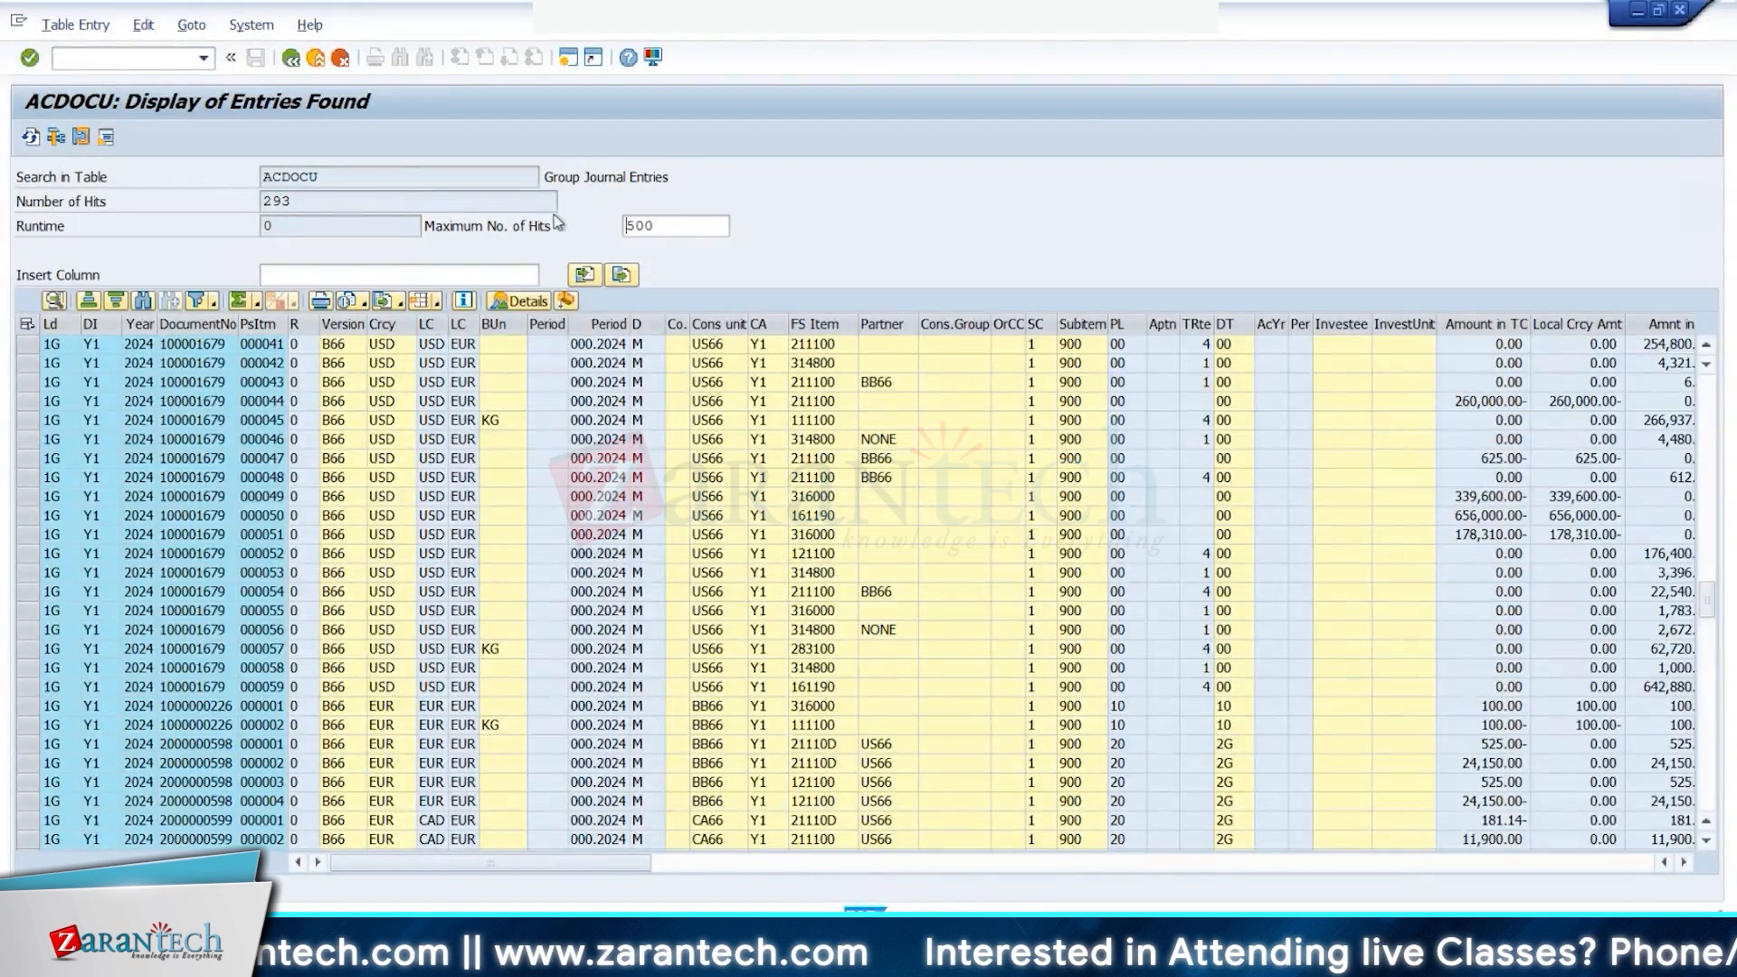
scroll(1364, 477, "down", 1)
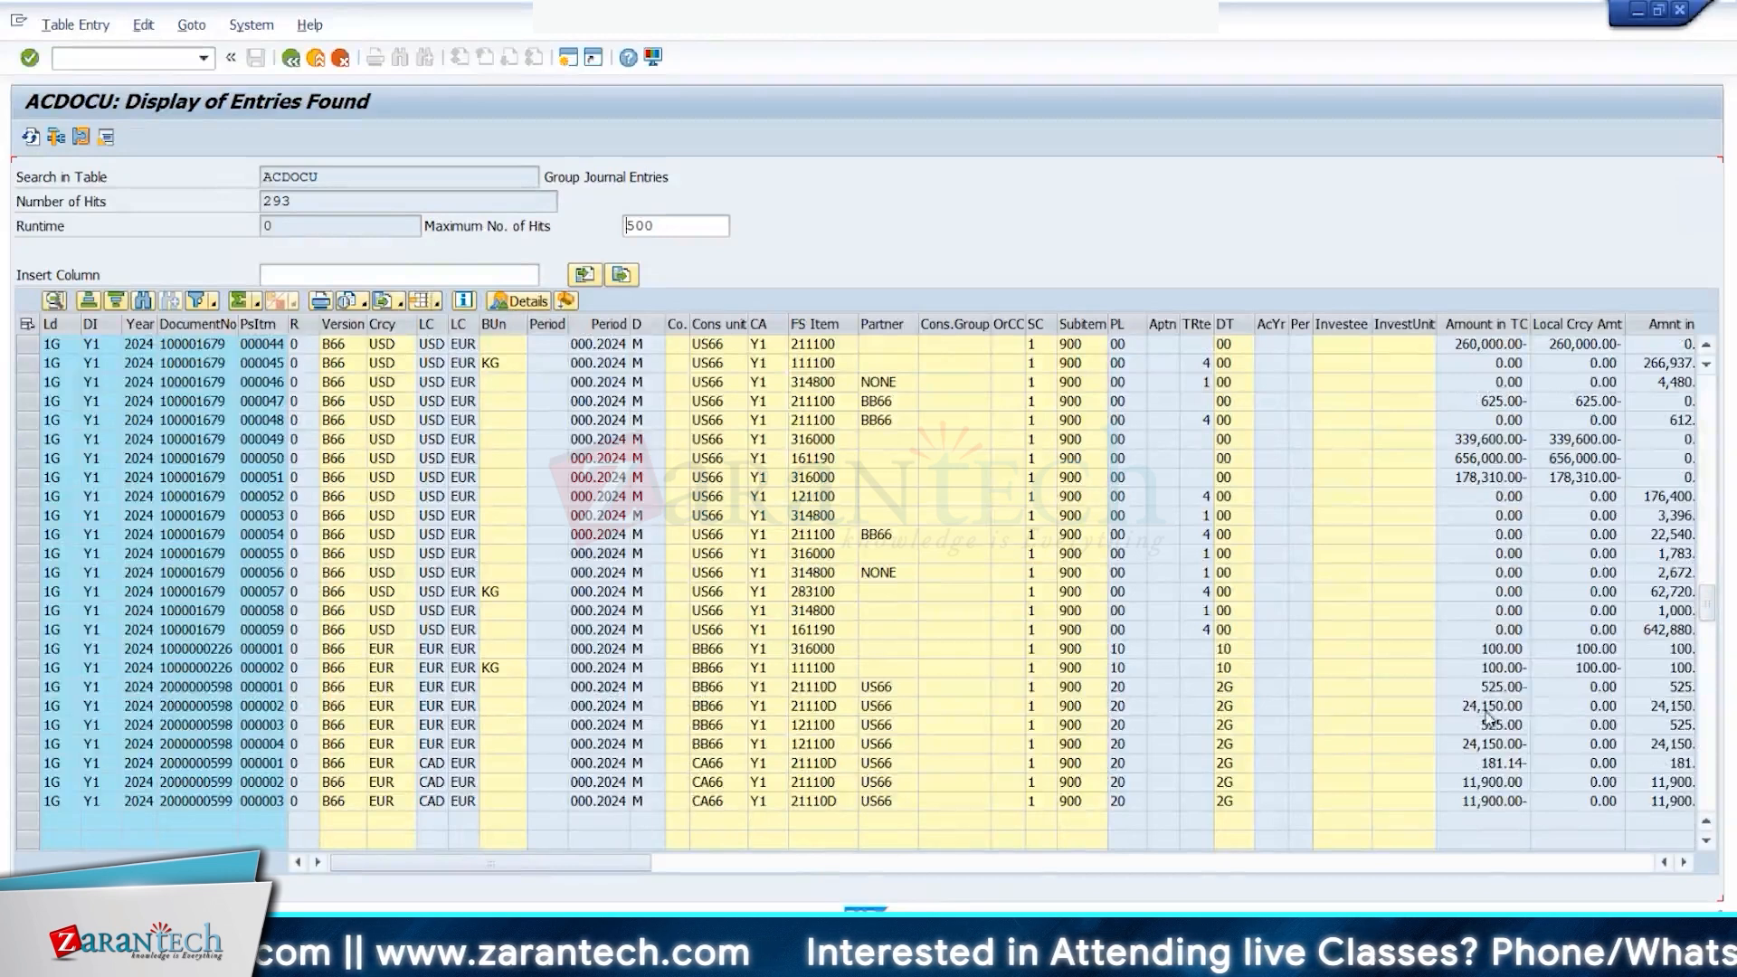
left_click_drag(1706, 600, 1707, 652)
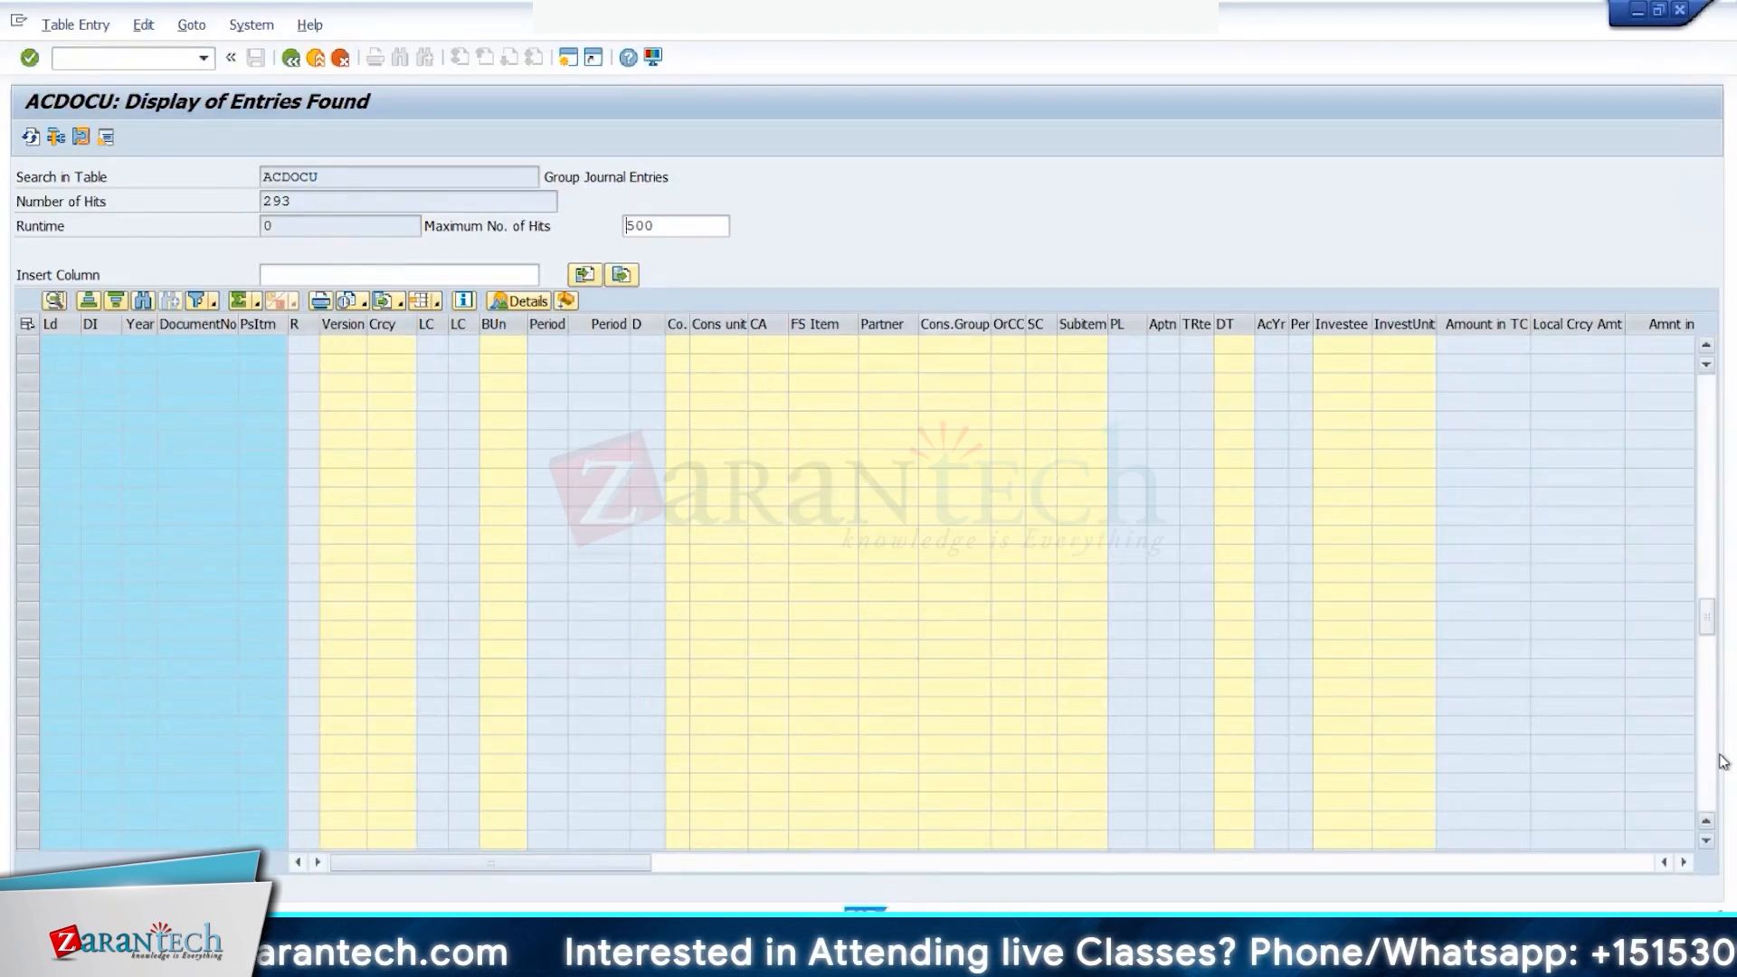
left_click_drag(1720, 794, 1716, 797)
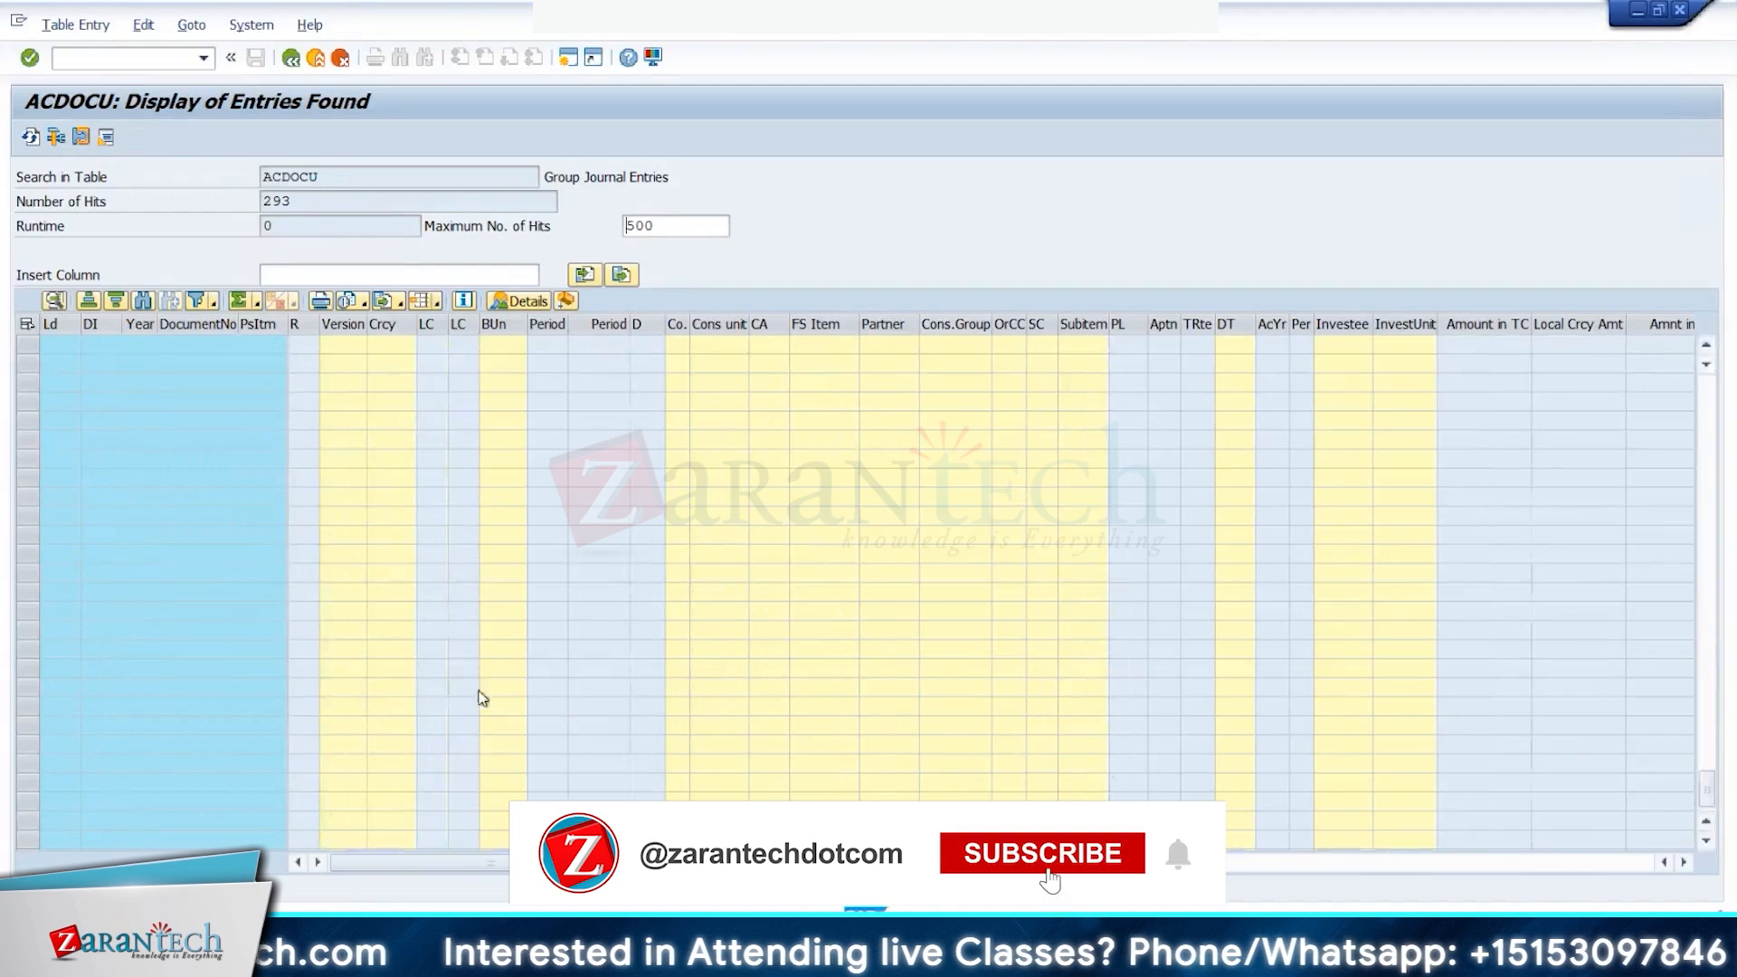
left_click(291, 57)
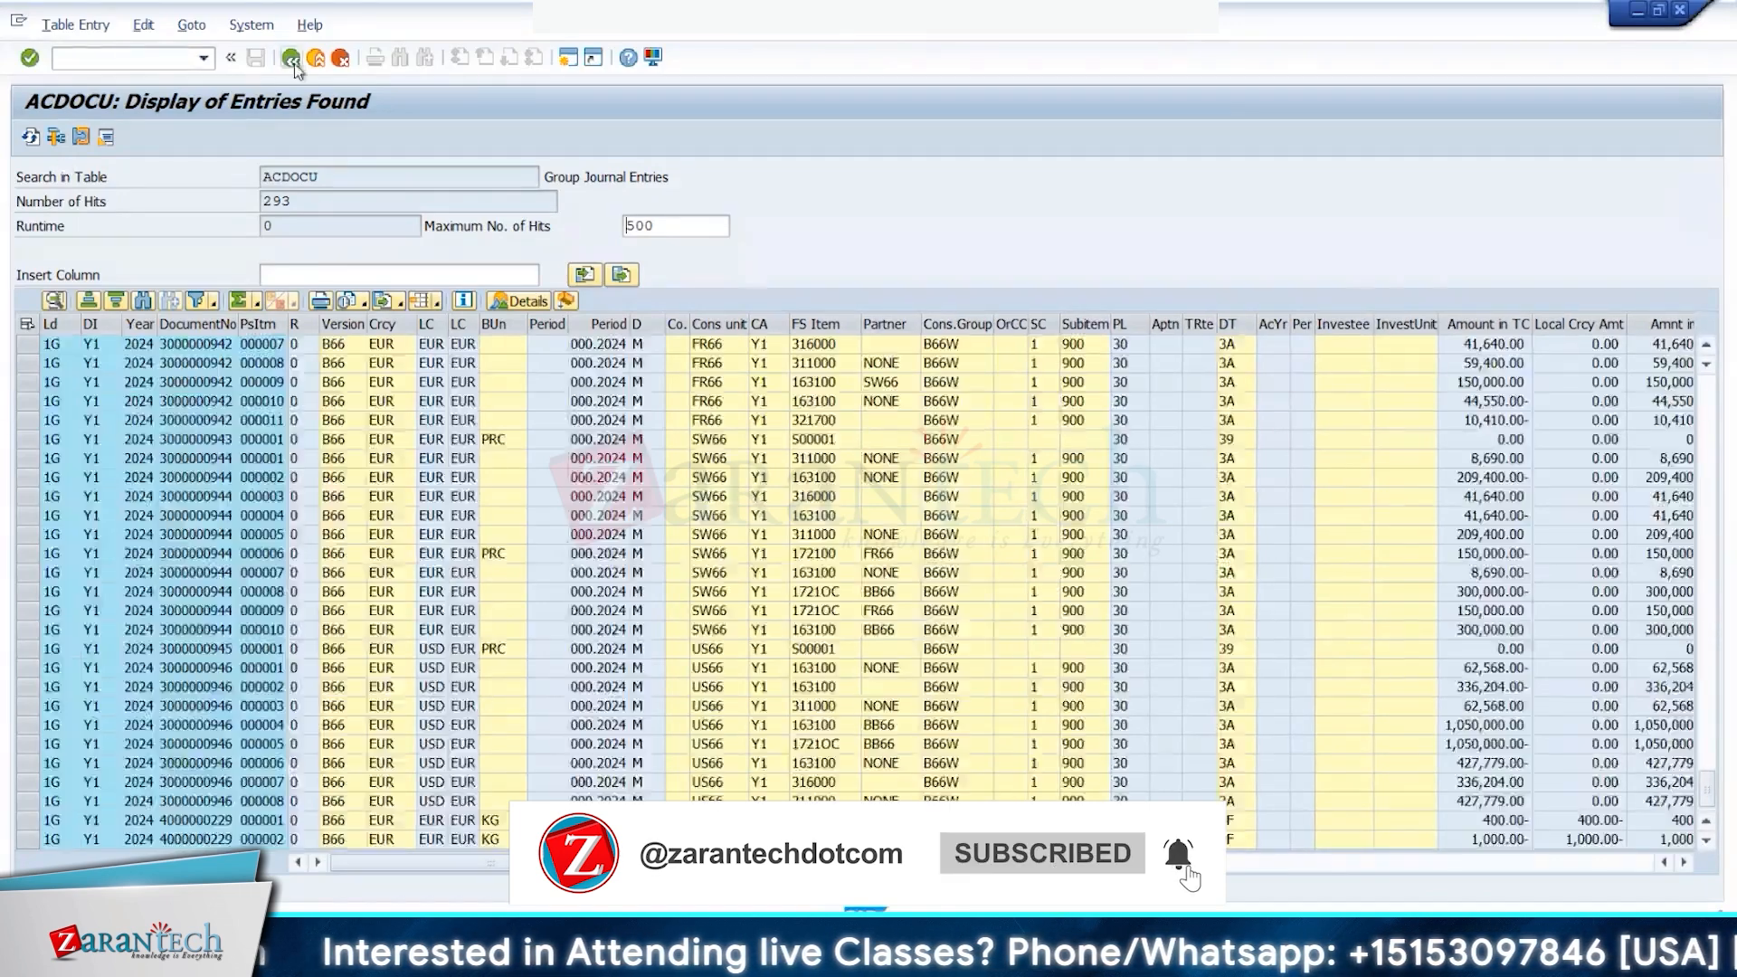